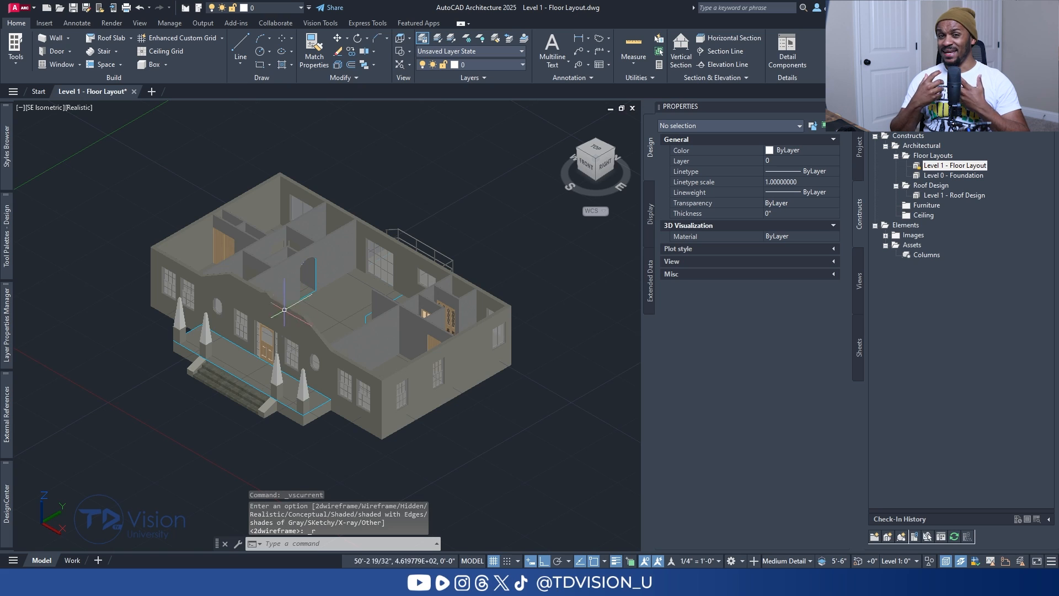
shift+middle_drag(279, 320, 221, 344)
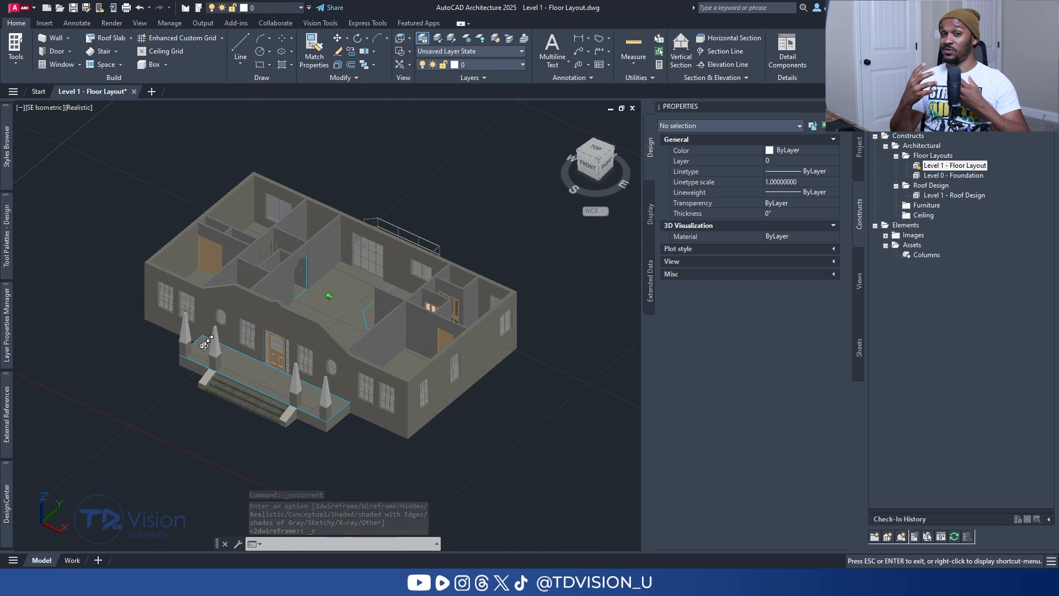
scroll(206, 332, up, 5)
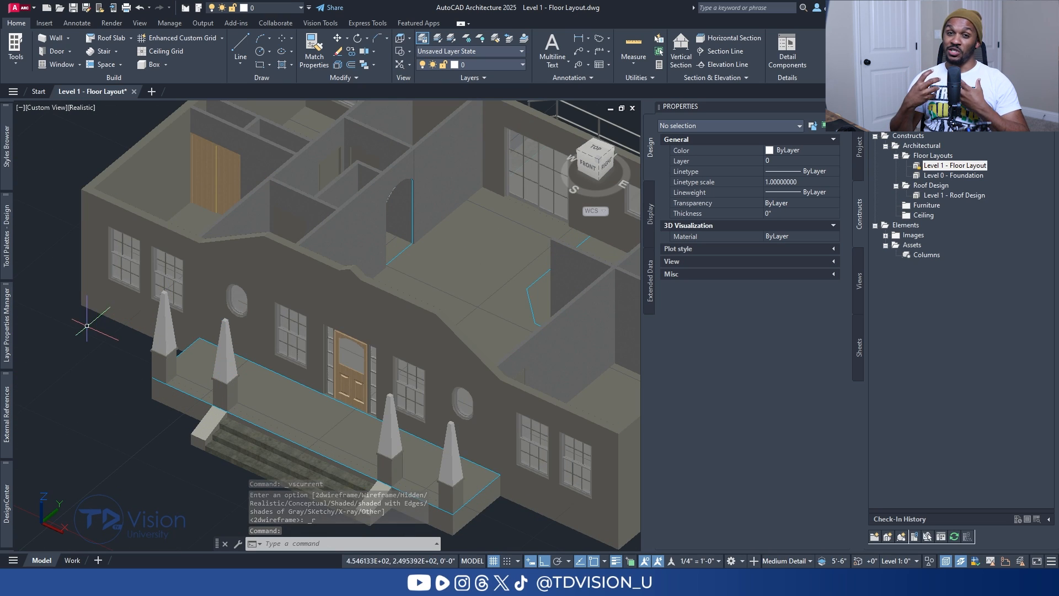
click(166, 25)
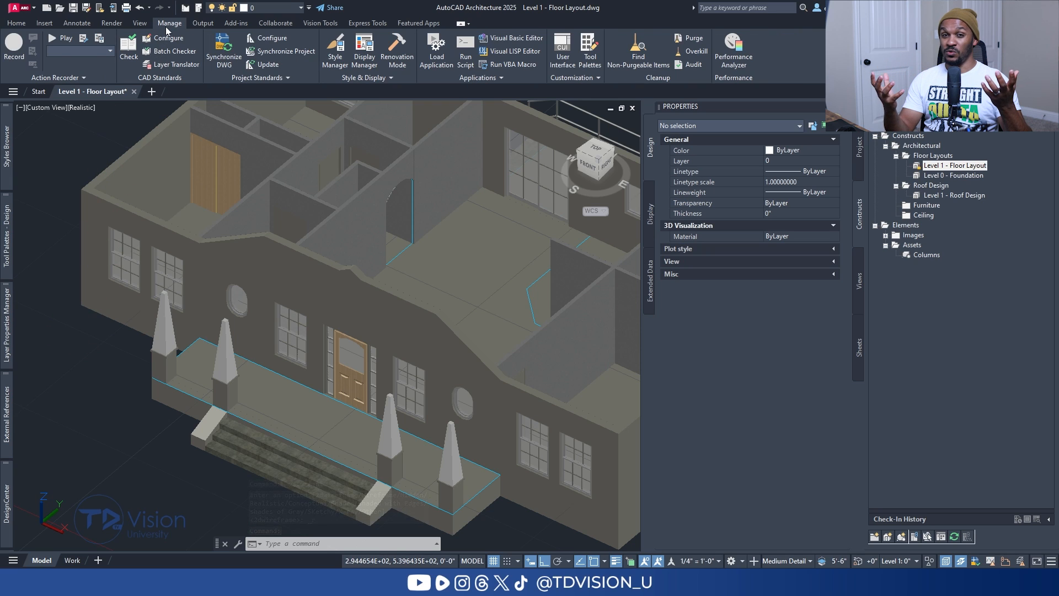
click(358, 78)
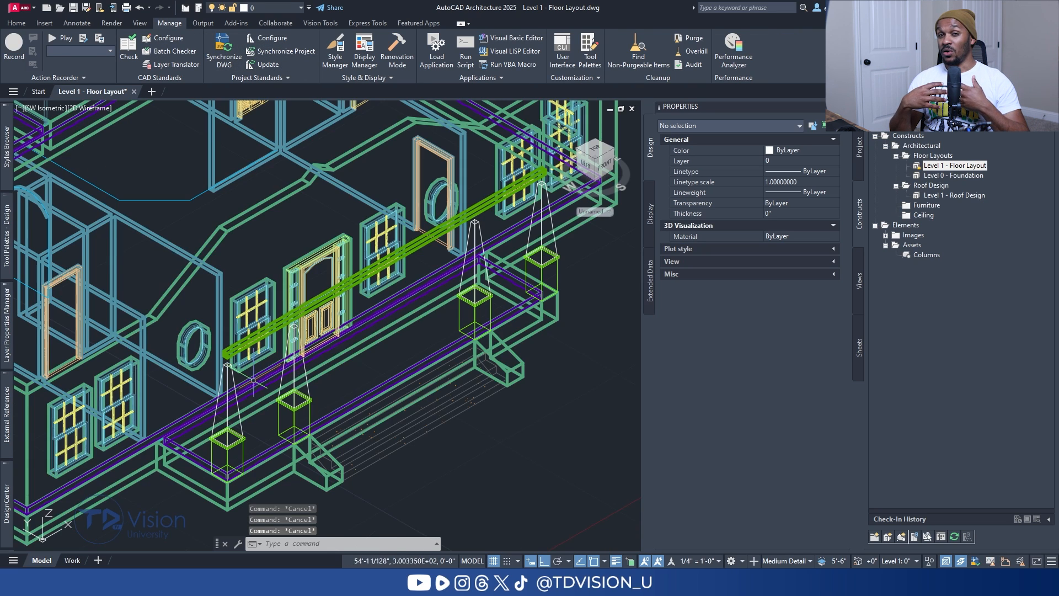
shift+middle_drag(259, 380, 309, 317)
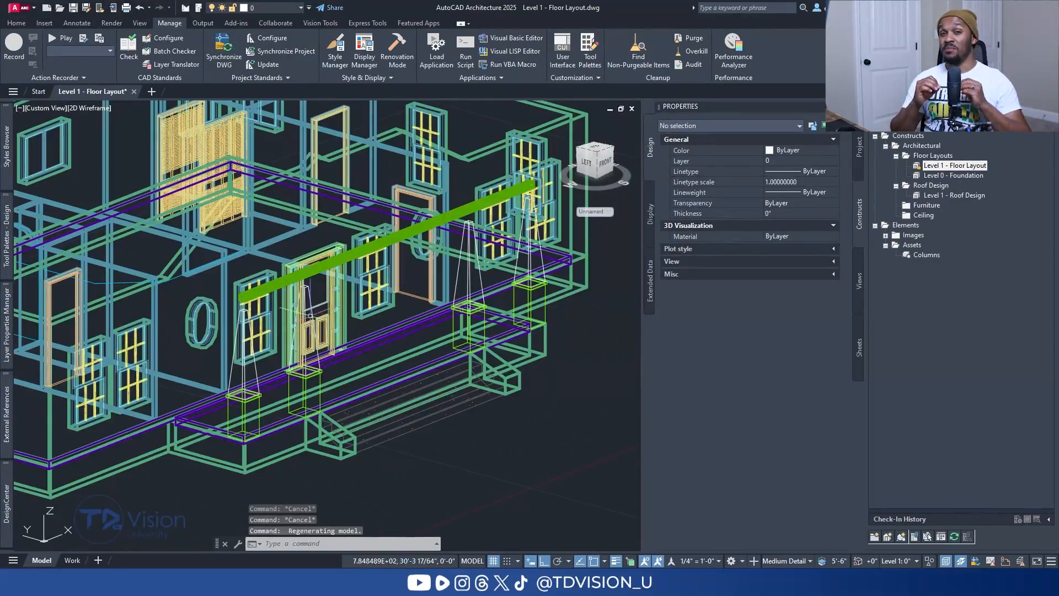
scroll(313, 310, up, 2)
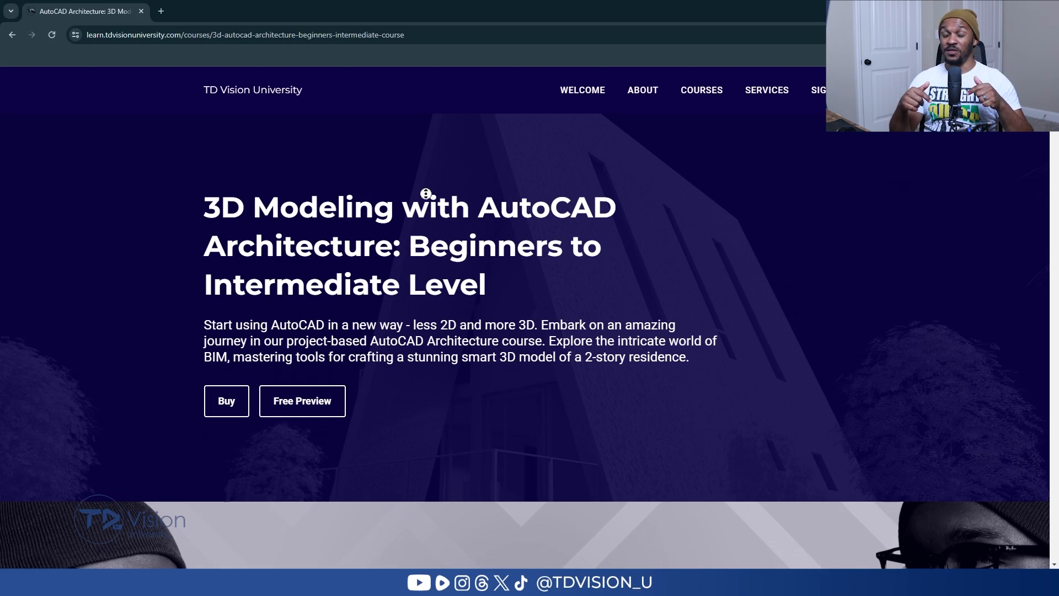
Examine the AutoCAD Architecture course page in the web browser, from the course description through the lesson outline.
scroll(425, 193, down, 3)
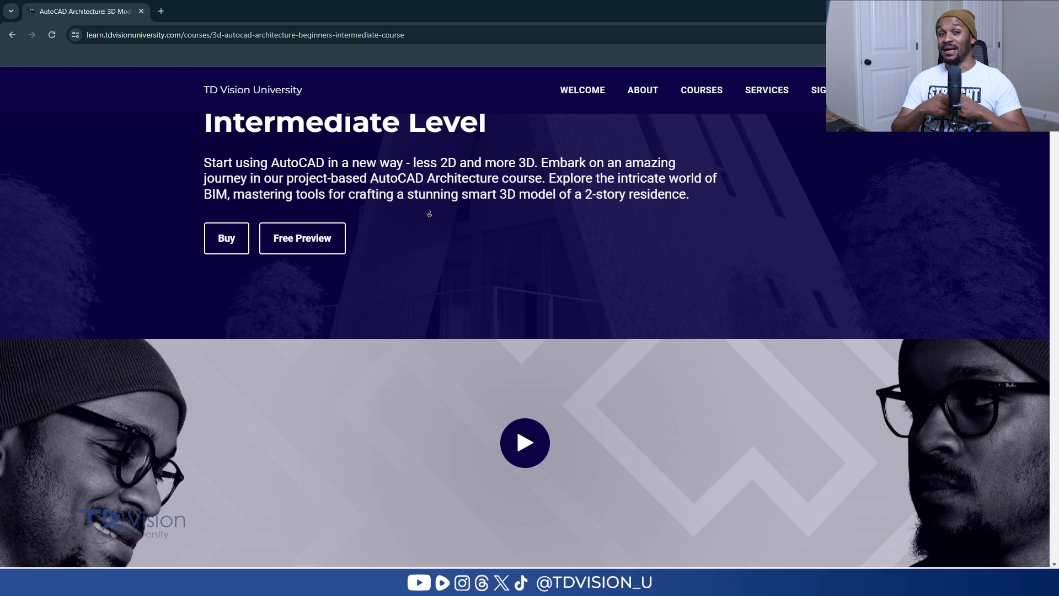
scroll(429, 214, down, 3)
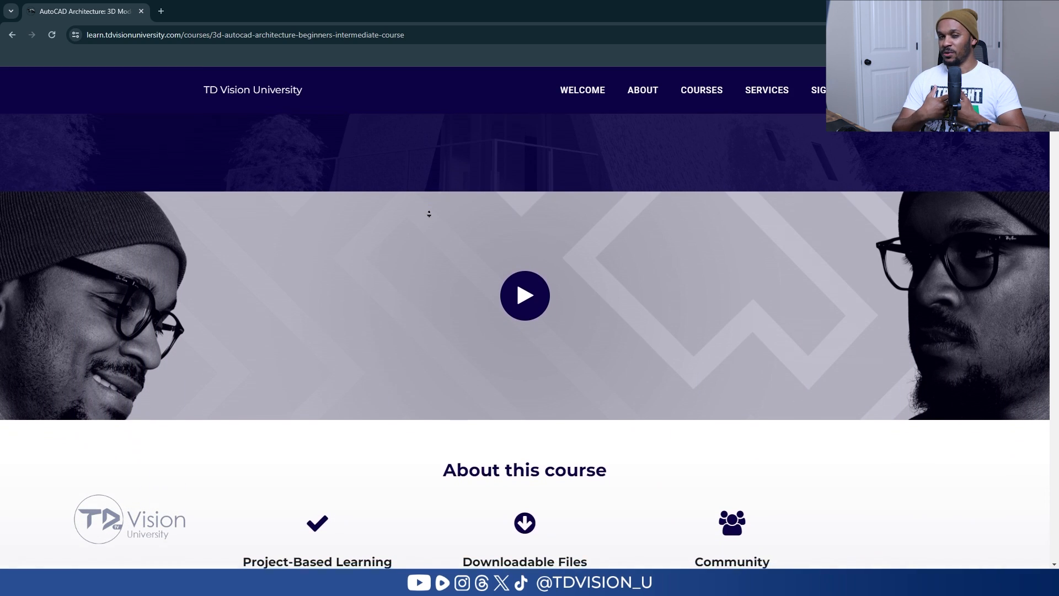
scroll(429, 213, down, 3)
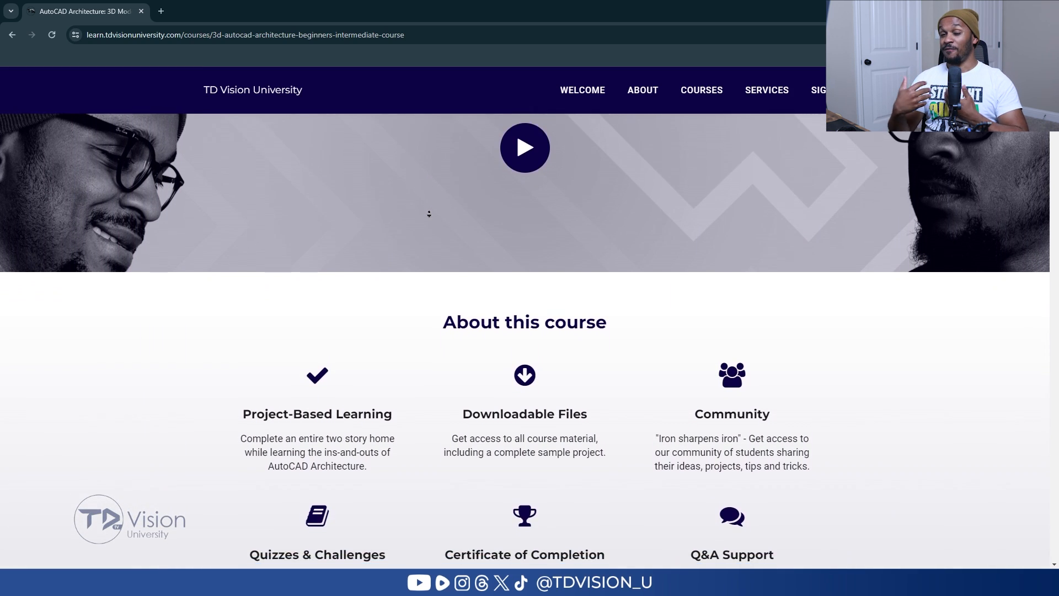
scroll(429, 214, down, 3)
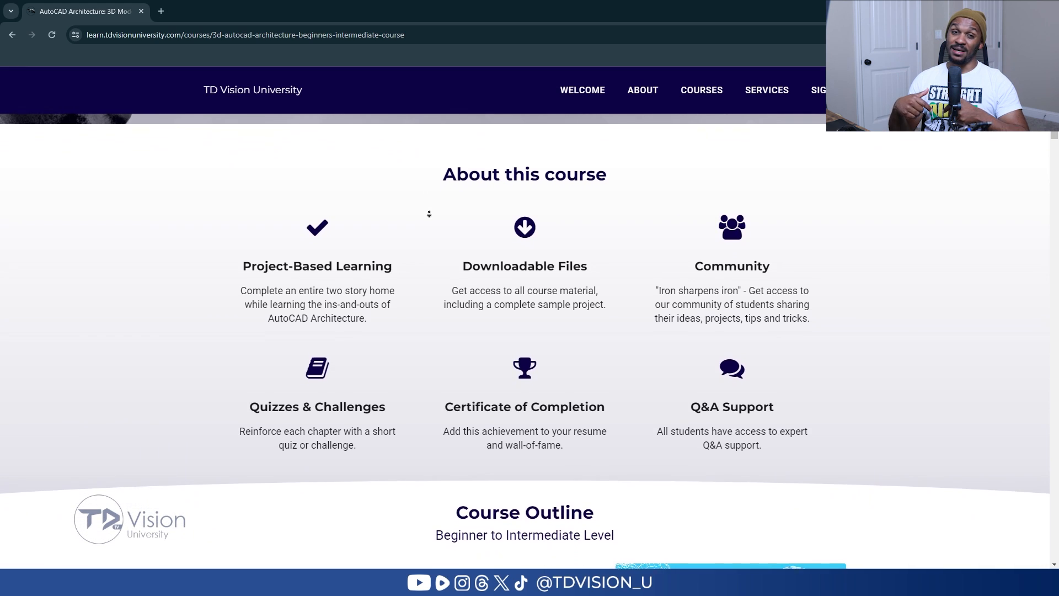
scroll(429, 213, down, 3)
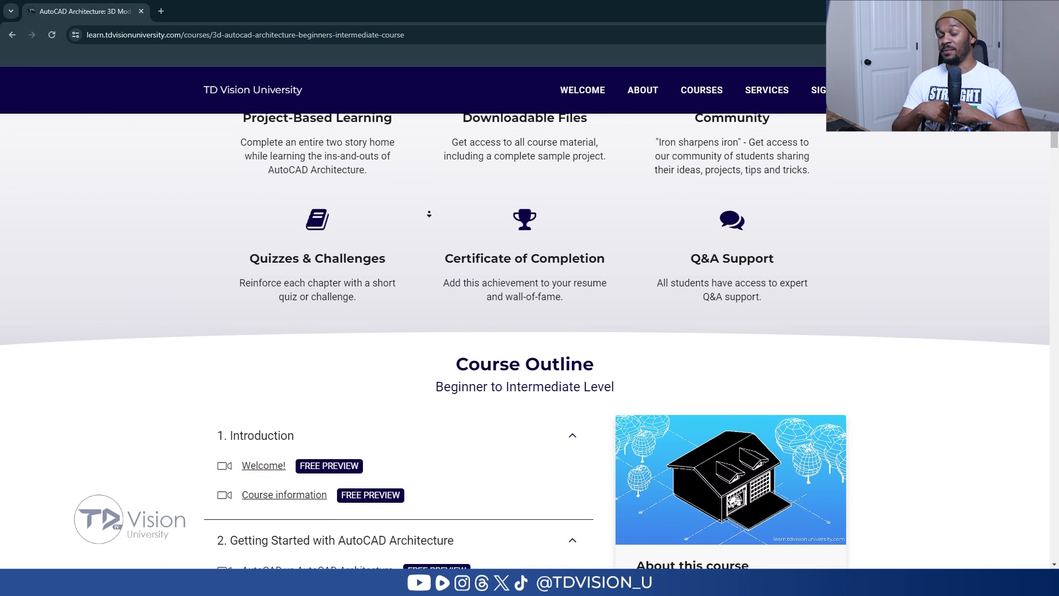
scroll(429, 213, down, 3)
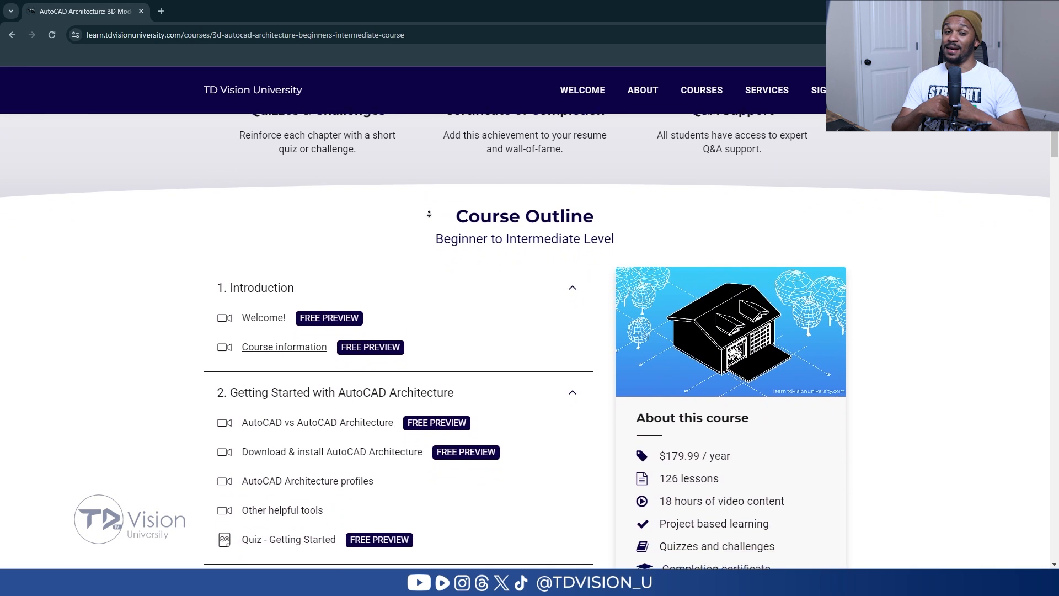
scroll(429, 214, down, 3)
scroll(429, 213, down, 3)
scroll(429, 214, down, 3)
scroll(429, 213, down, 2)
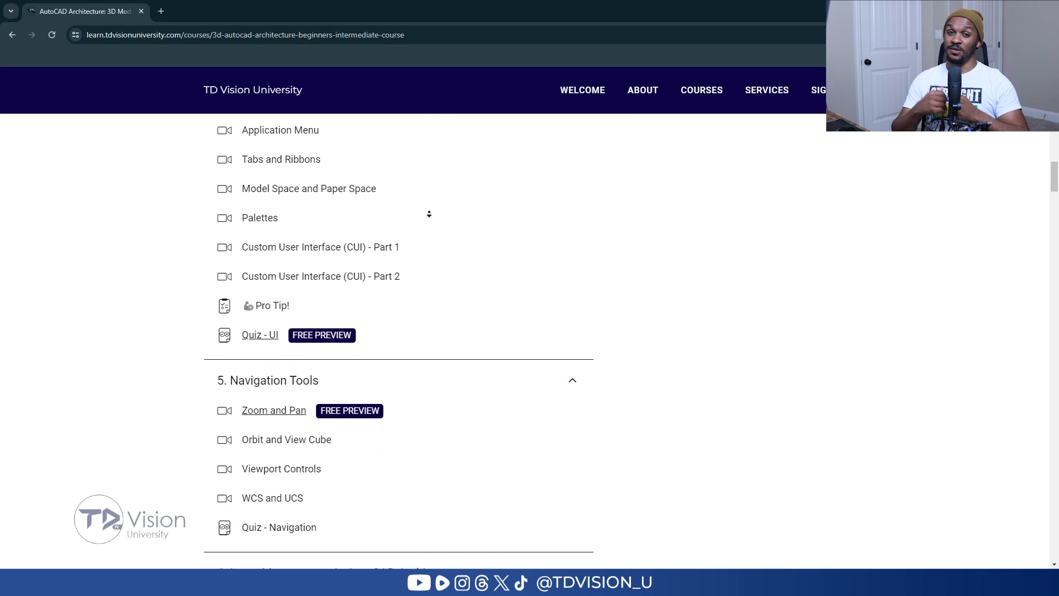
scroll(429, 213, down, 3)
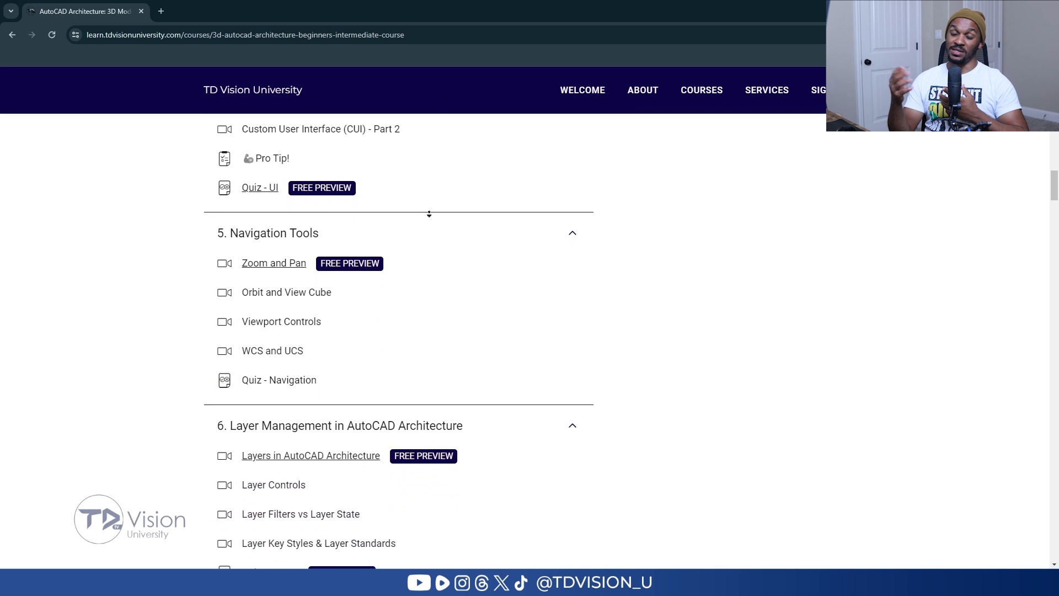
scroll(429, 213, down, 2)
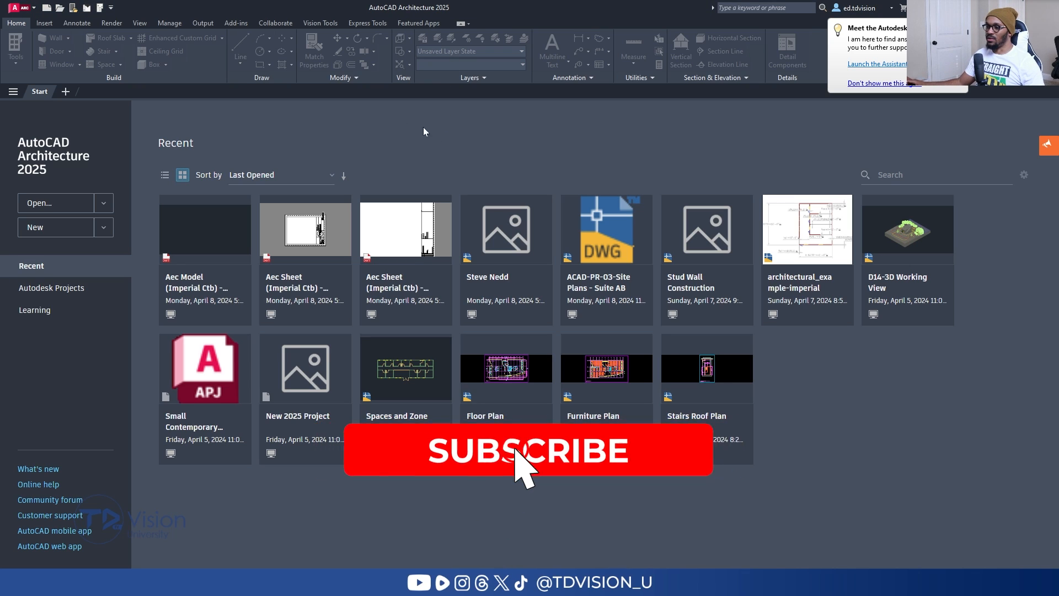
Switch to AutoCAD Architecture and browse the projects to the D18_Palladian Building folder in My Projects.
click(87, 8)
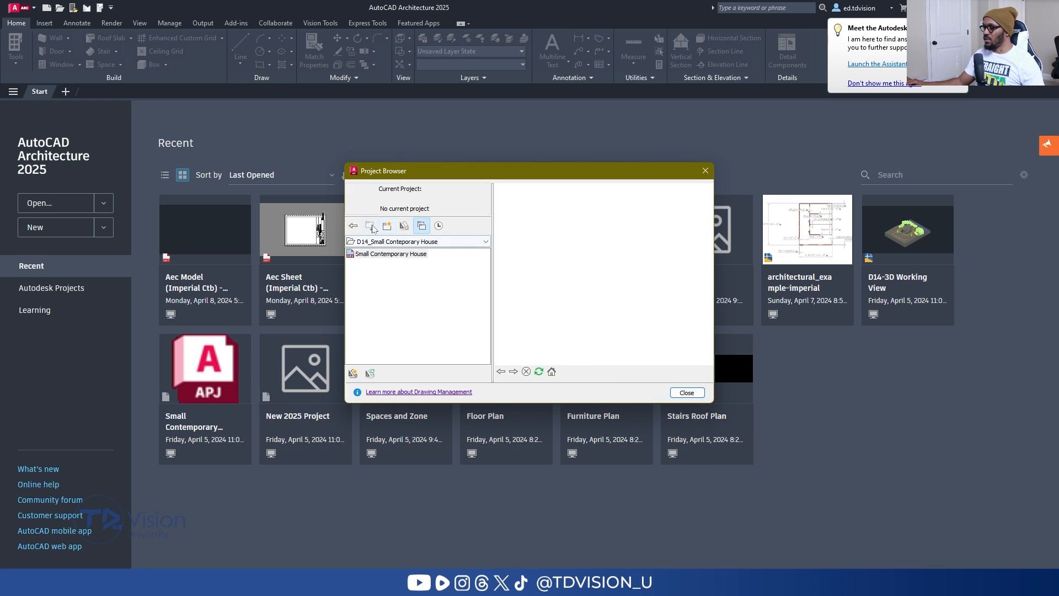
click(371, 225)
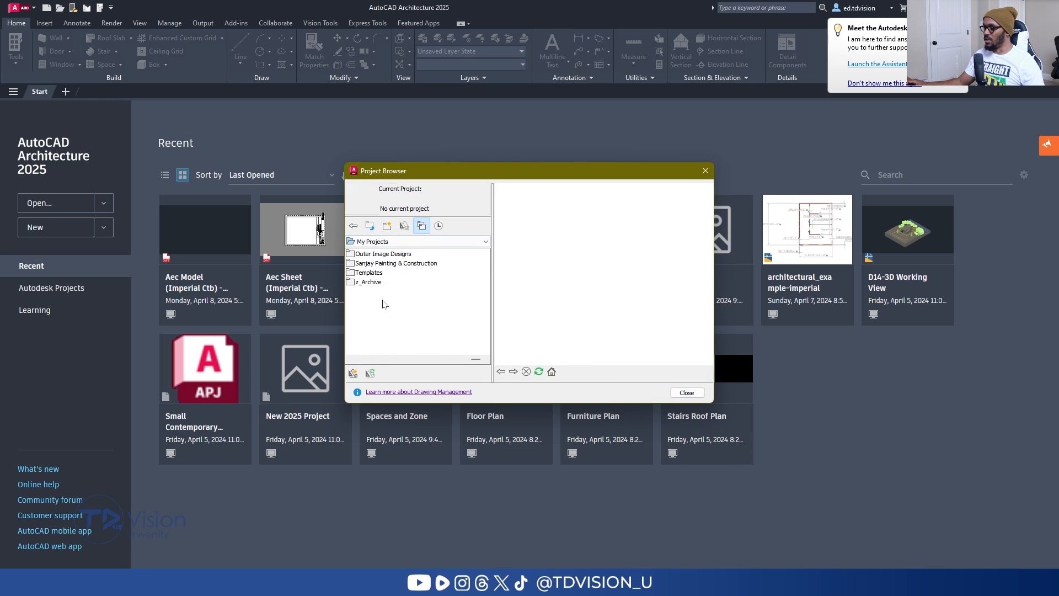
click(375, 339)
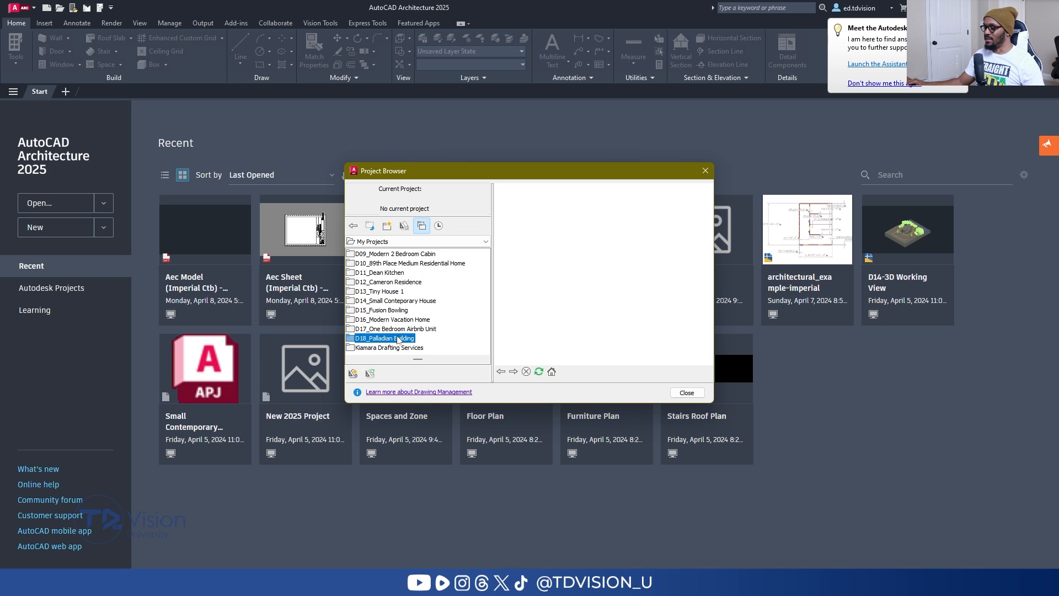
double_click(398, 339)
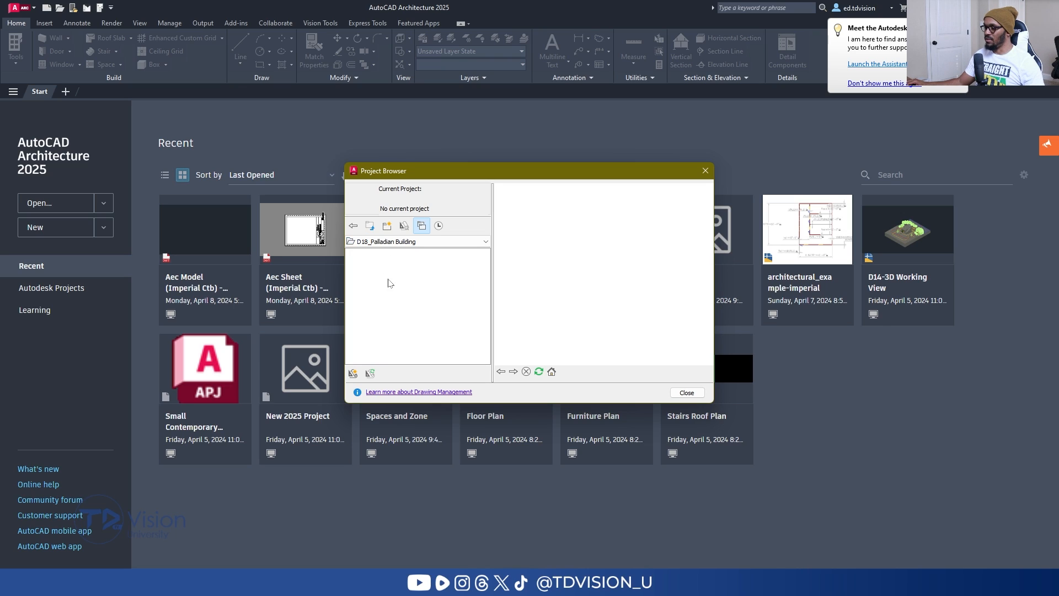
Add a project numbered D18 and named Palladian Building, created from the Commercial Template Project (Imperial).
click(353, 373)
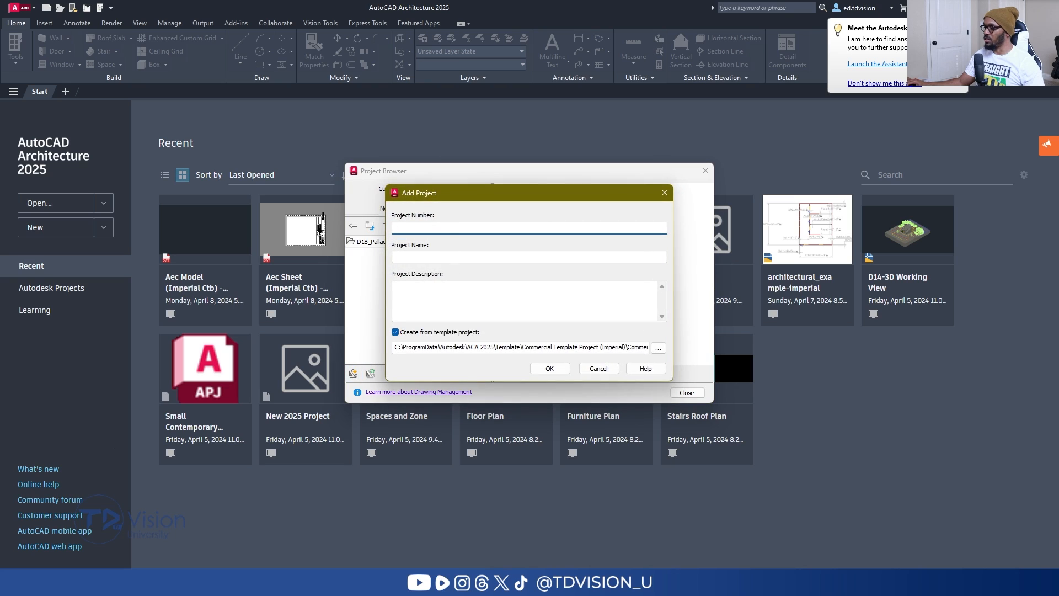
text(D18)
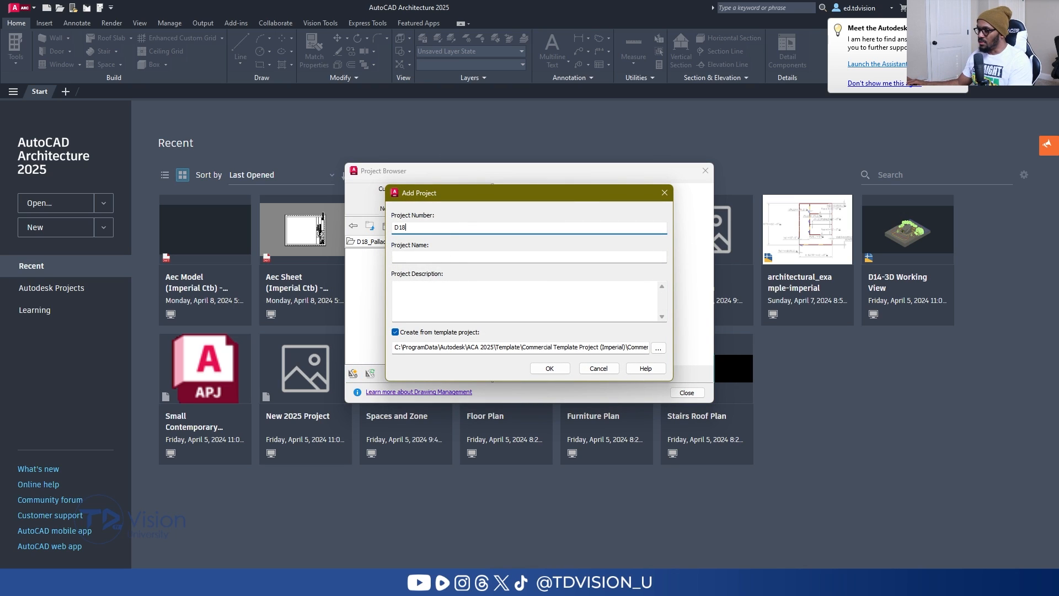
click(395, 256)
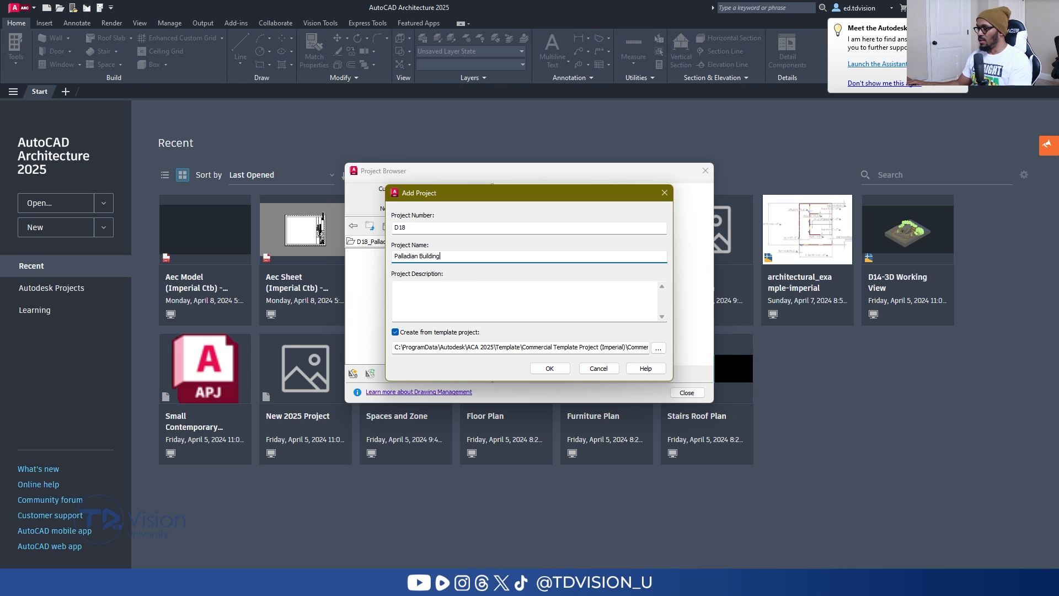
double_click(395, 332)
click(395, 332)
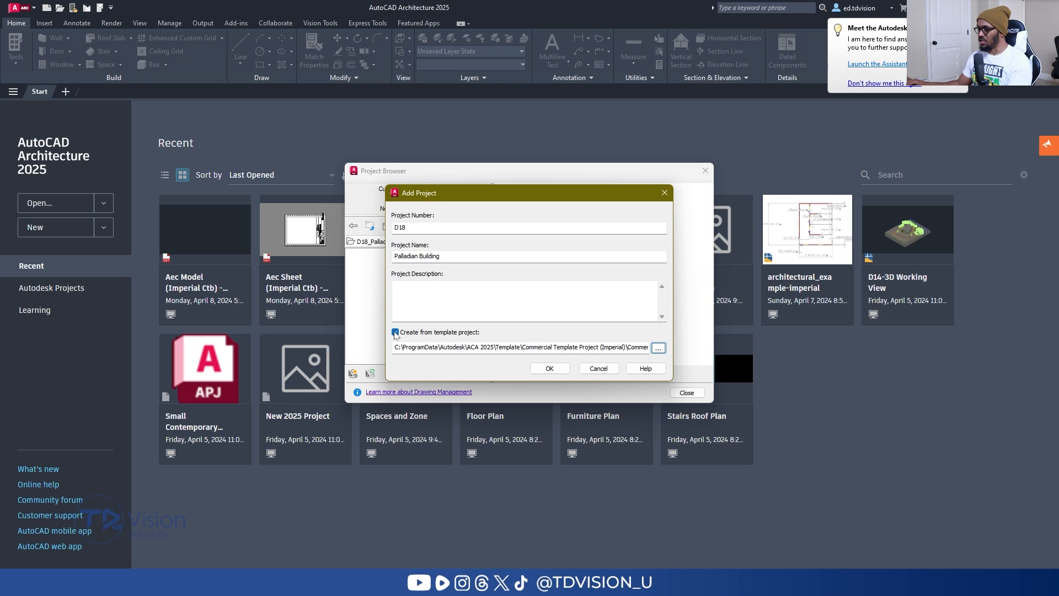
click(550, 369)
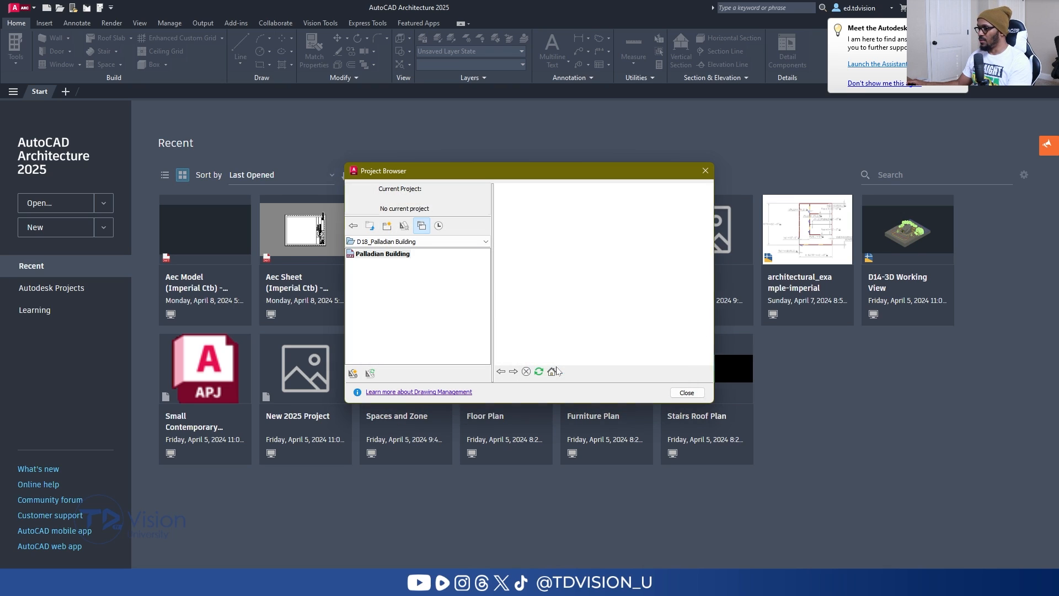
Make the Palladian Building project current and open its project properties with the template settings expanded.
right_click(390, 254)
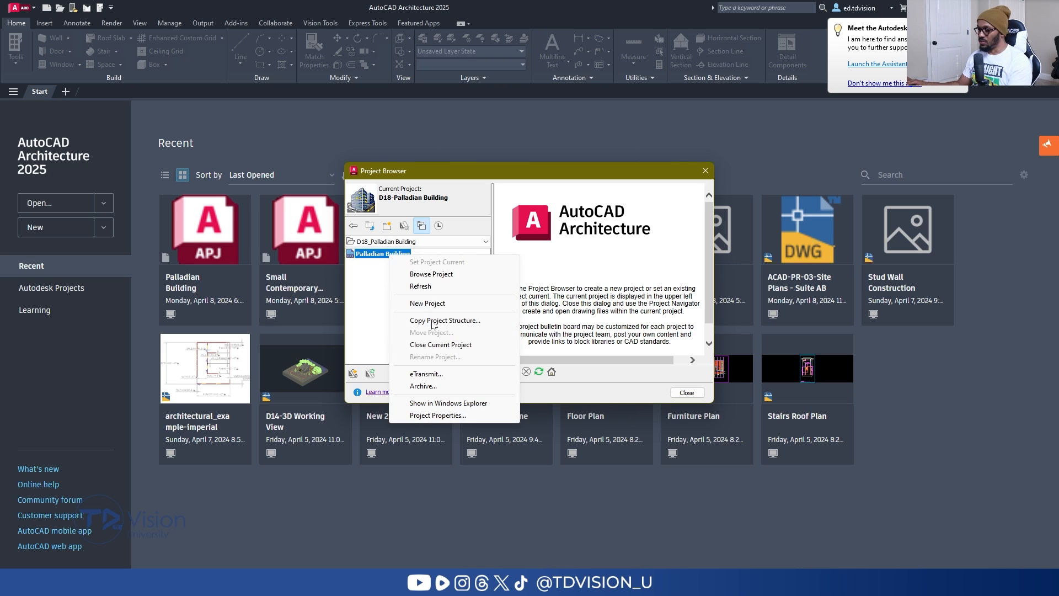
click(437, 416)
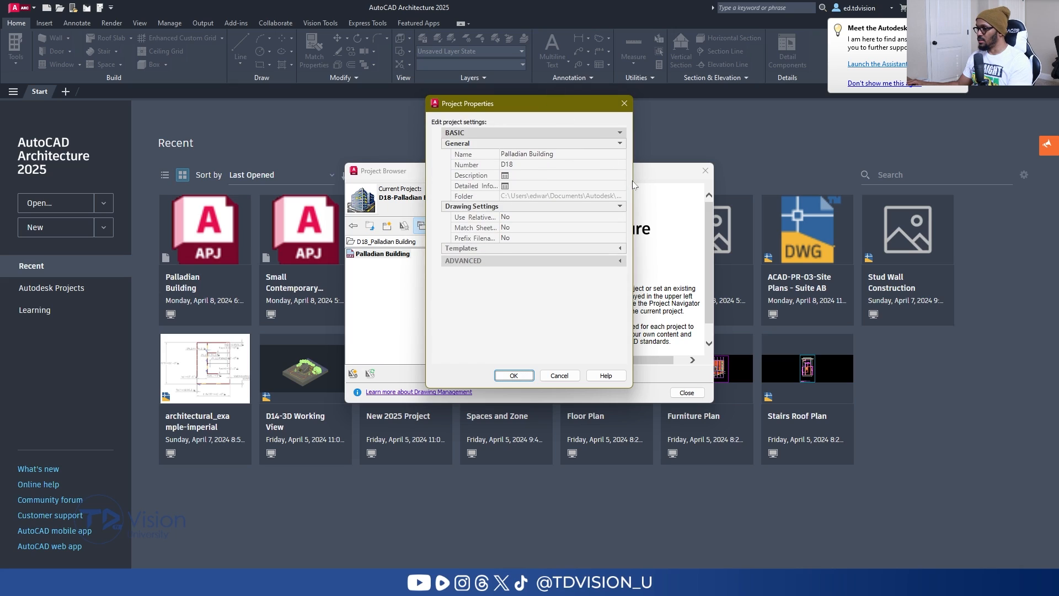
drag(632, 181, 771, 181)
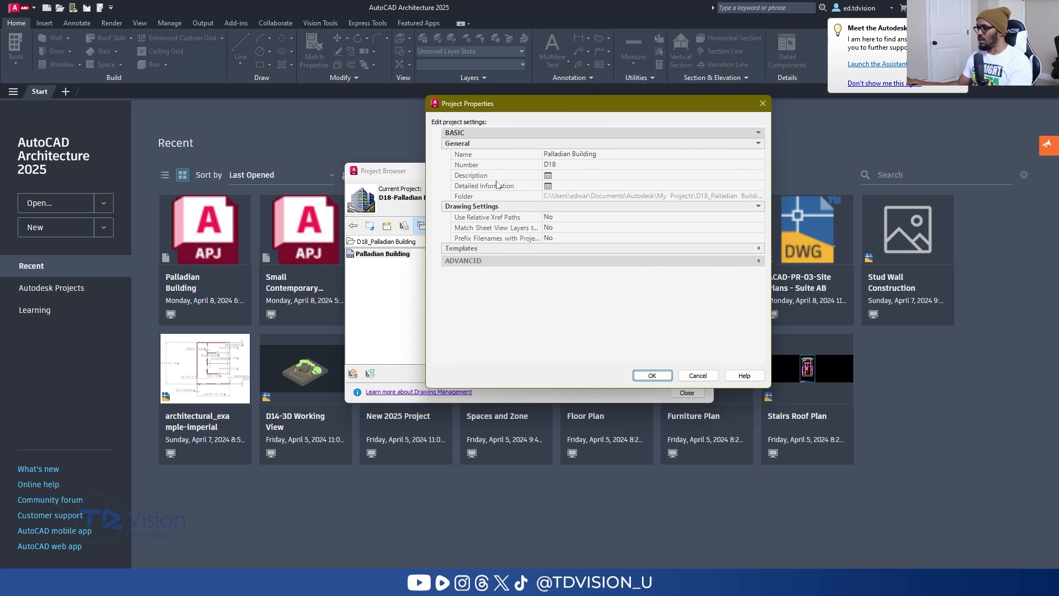
click(758, 249)
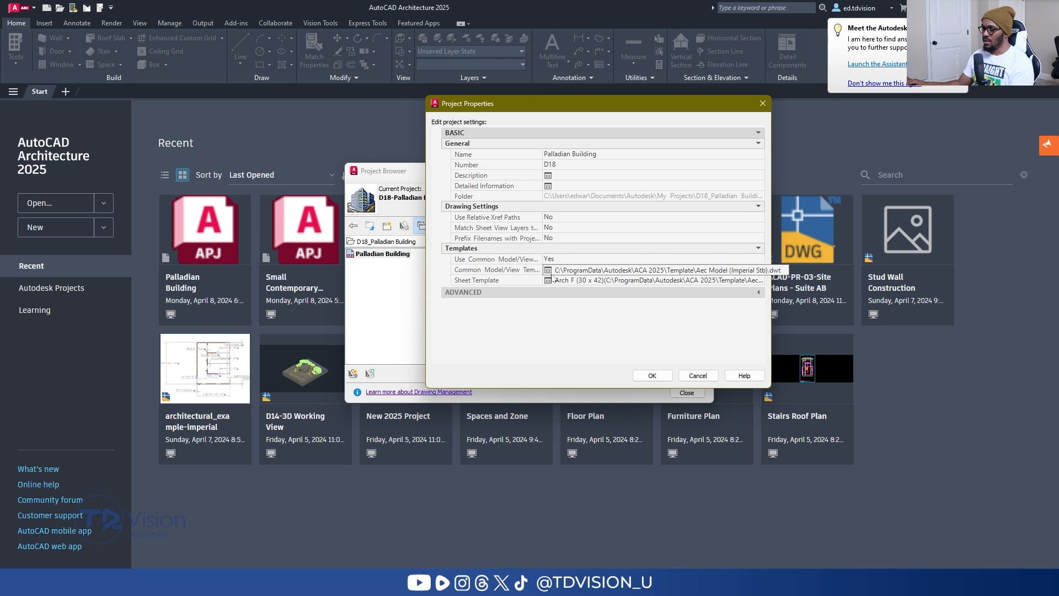
Set the project's sheet template to the Arch C (18 x 24) layout of Aec Sheet (Imperial Ctb) - TD VISION.dwt.
click(599, 282)
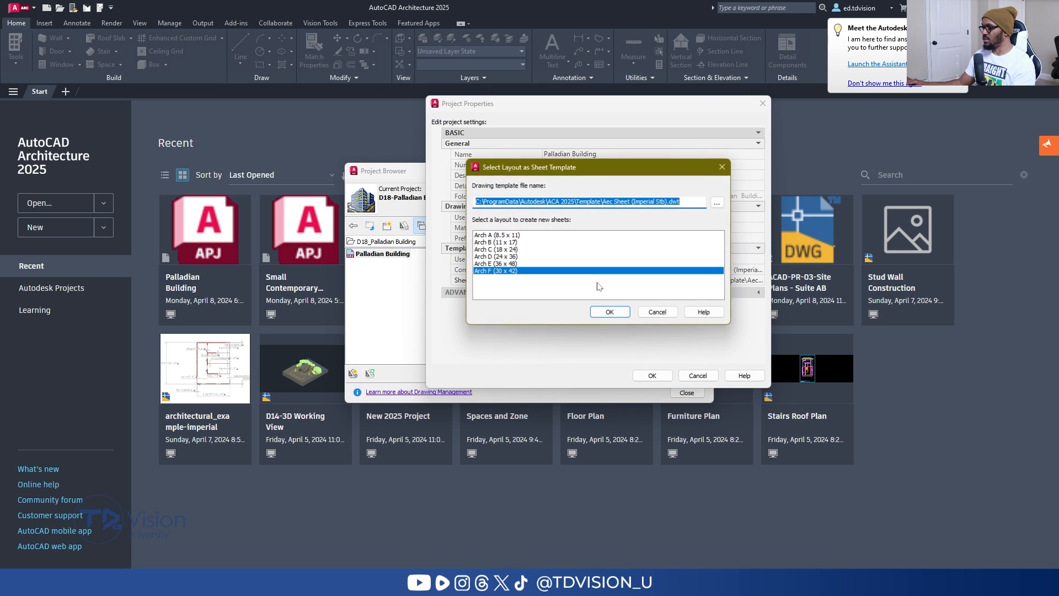
click(717, 202)
click(553, 179)
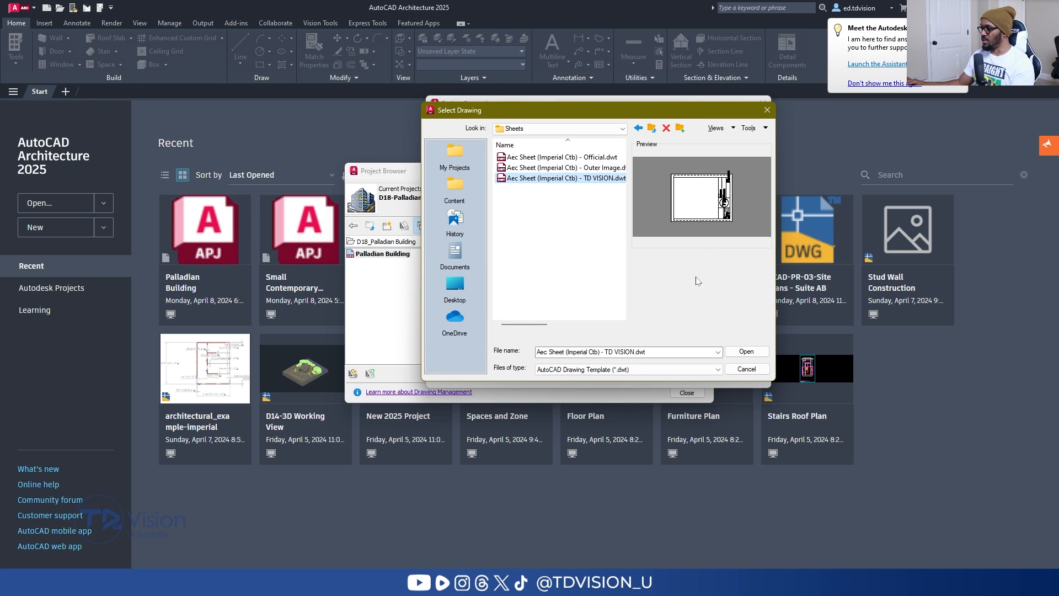
click(739, 352)
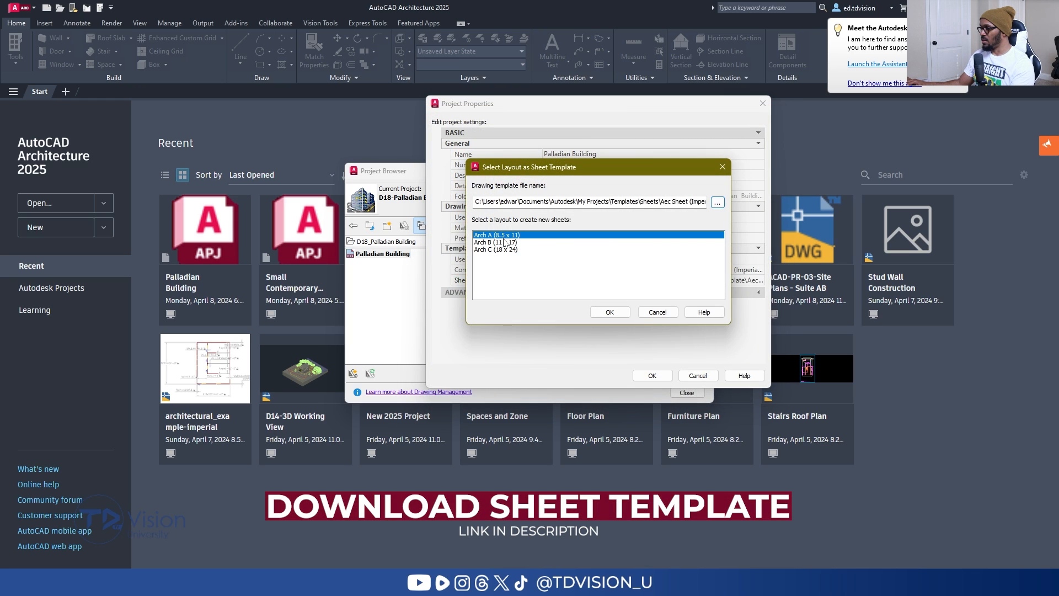
click(500, 249)
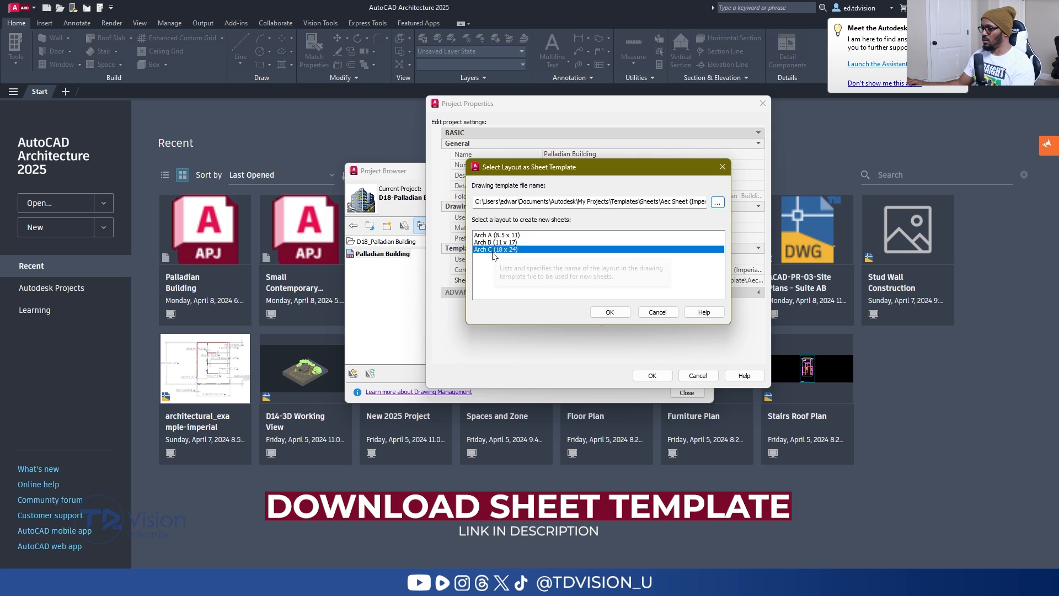
click(610, 312)
click(476, 305)
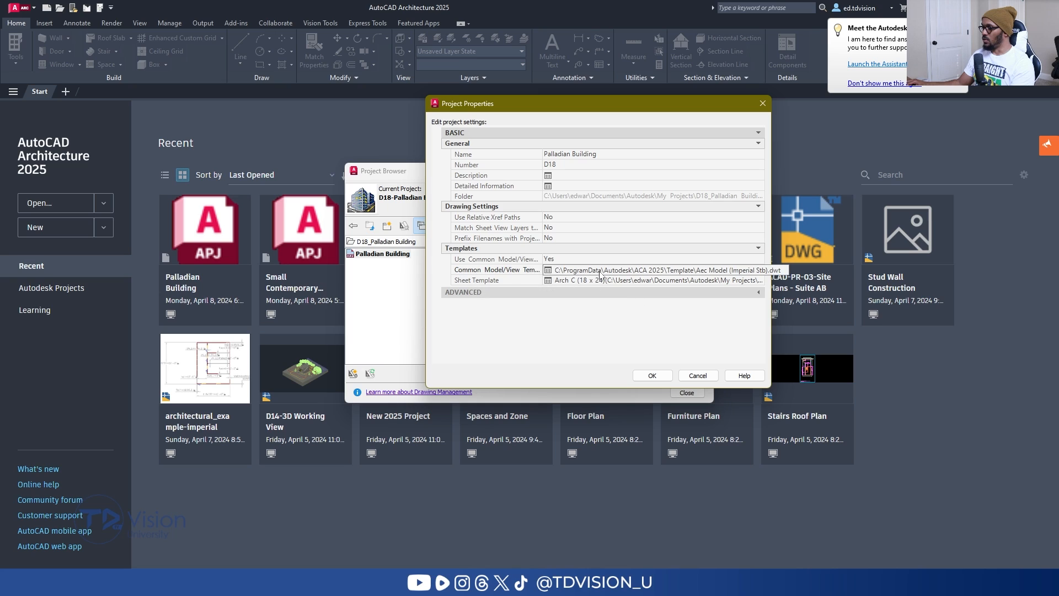
Set the common model/view template to Aec Model (Imperial Ctb) - TD Vision.dwt, accept the project properties and close the Project Browser.
click(762, 271)
click(761, 271)
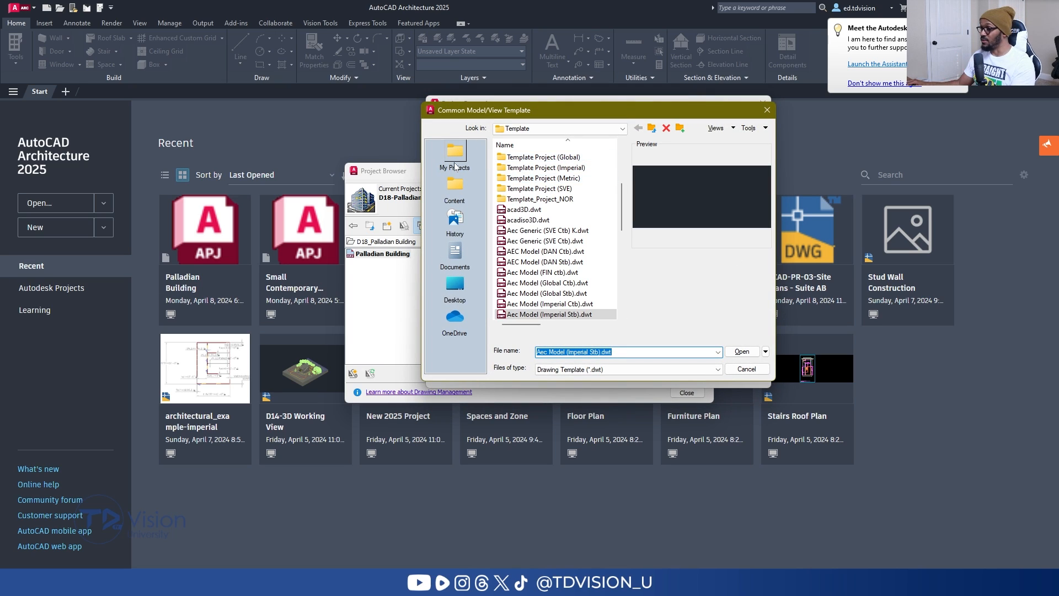
double_click(533, 184)
double_click(529, 179)
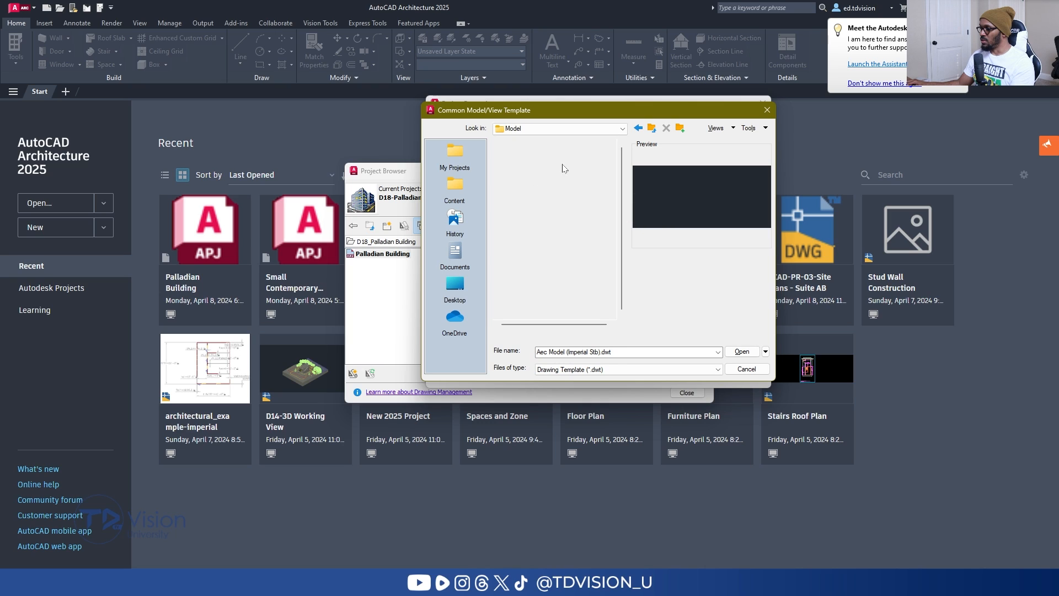
click(589, 169)
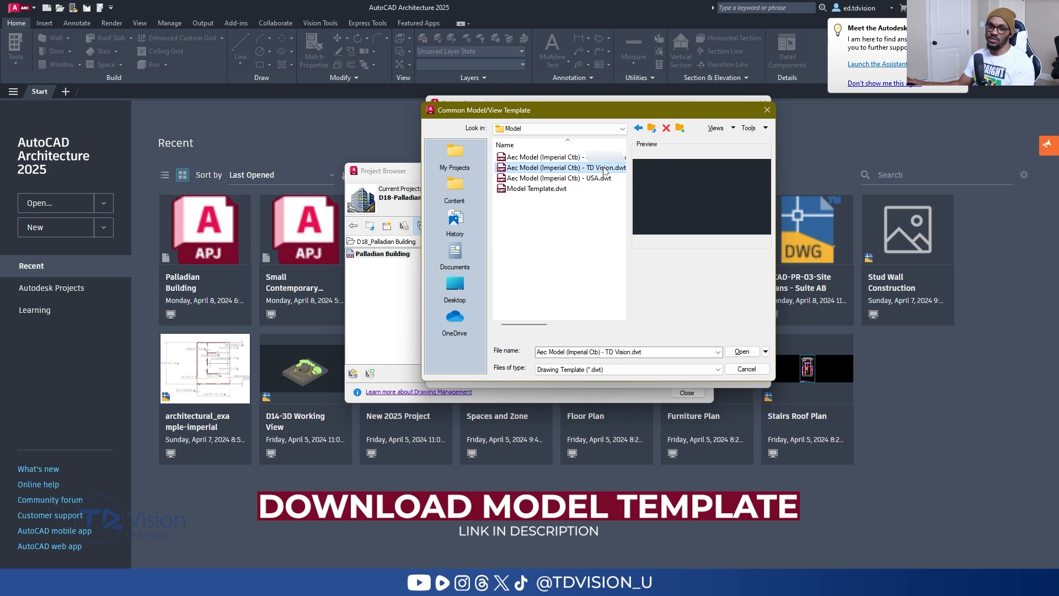
click(739, 352)
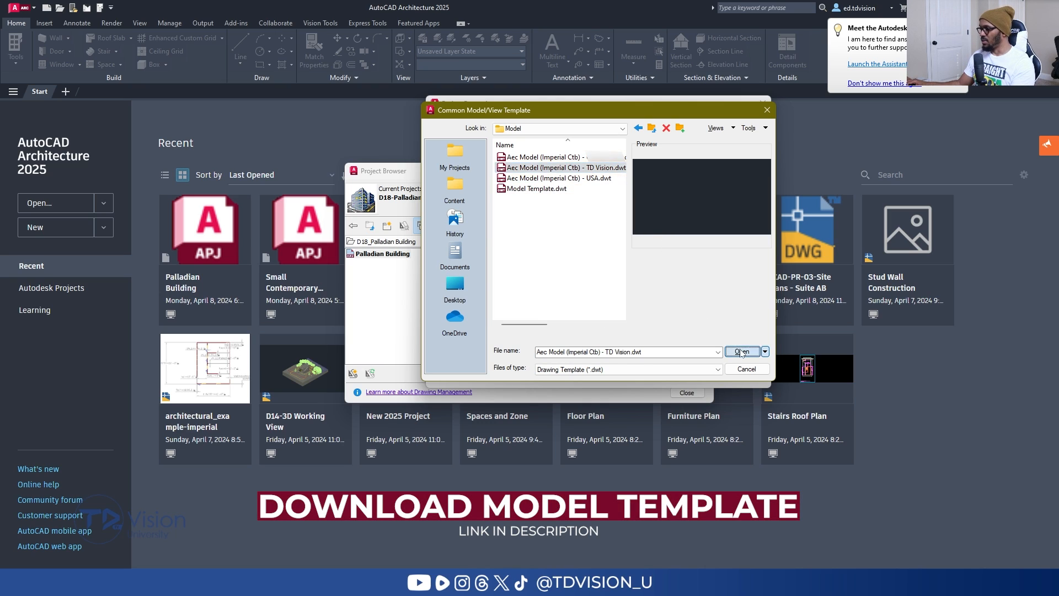
click(653, 374)
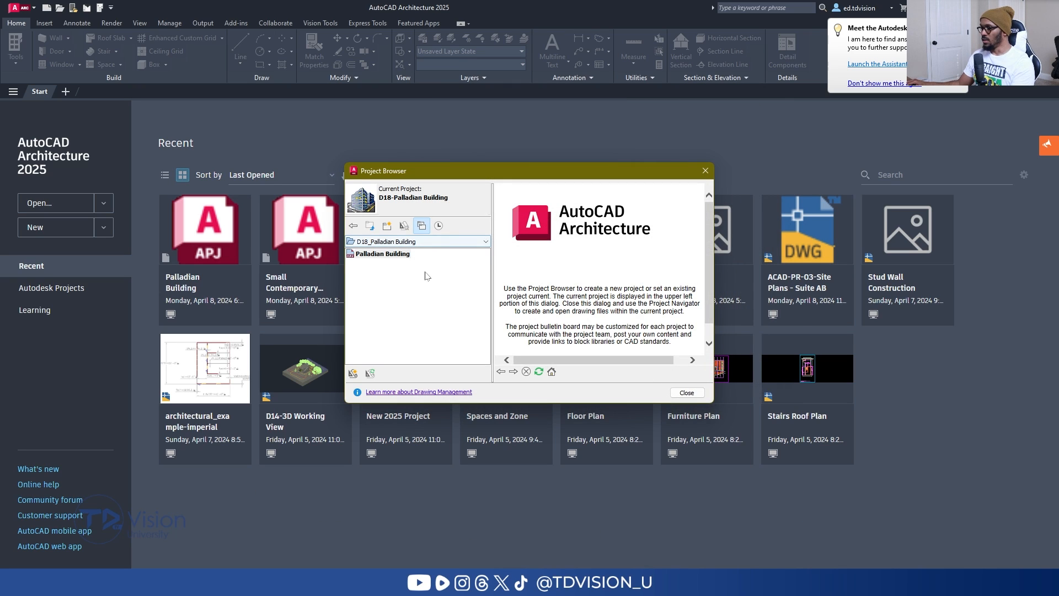
click(686, 392)
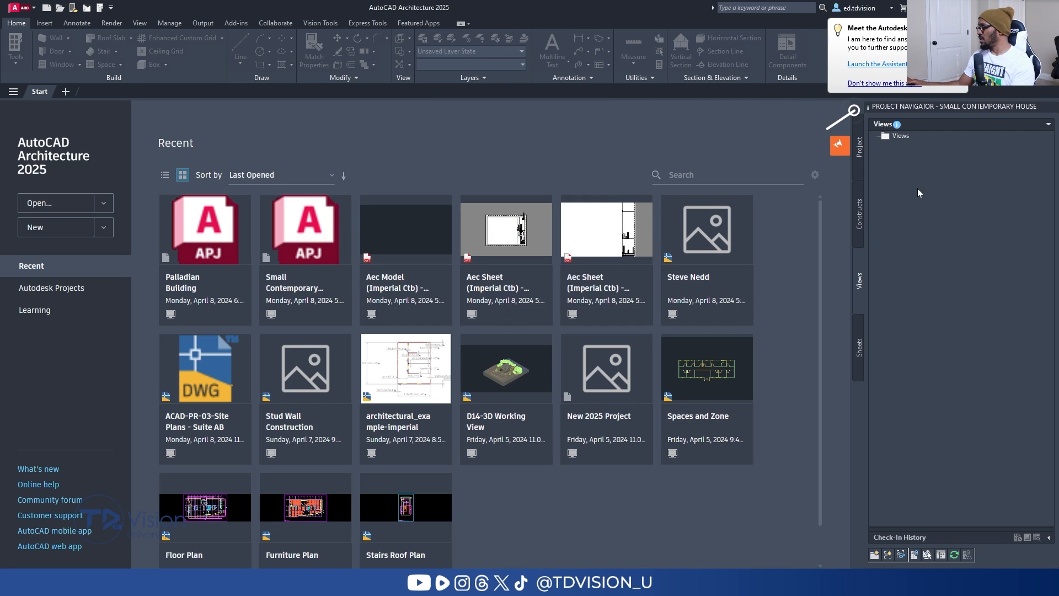
Look over the project information and the constructs categories in the Project Navigator, returning to the project information.
click(862, 150)
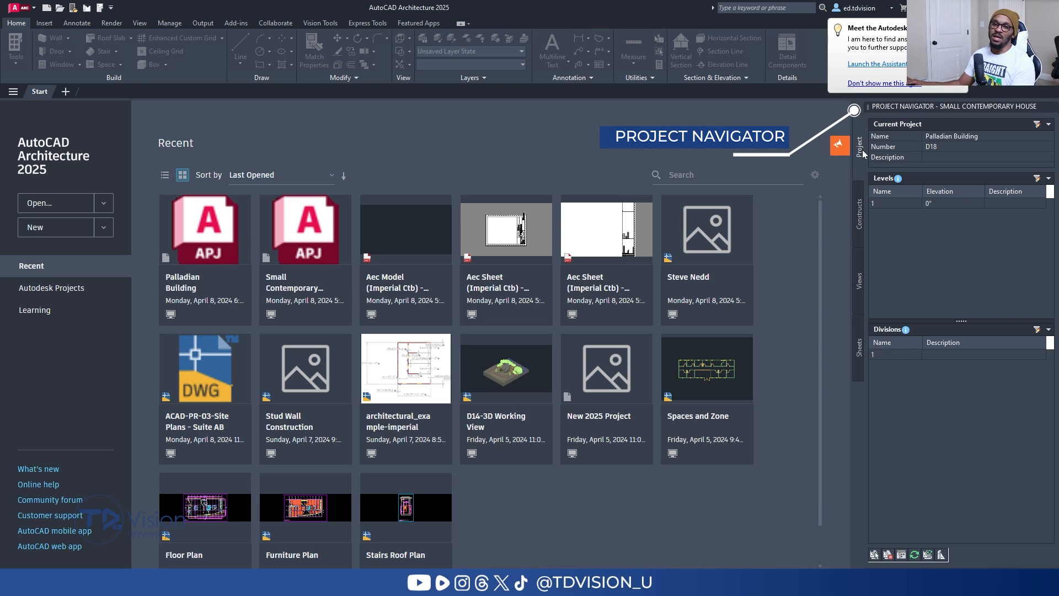
click(858, 213)
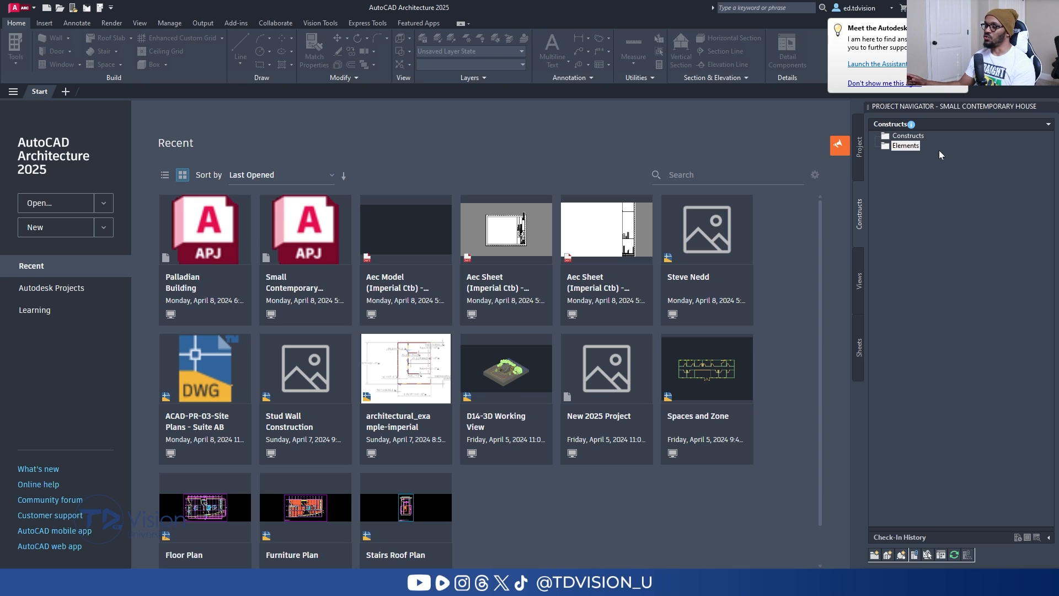
click(861, 148)
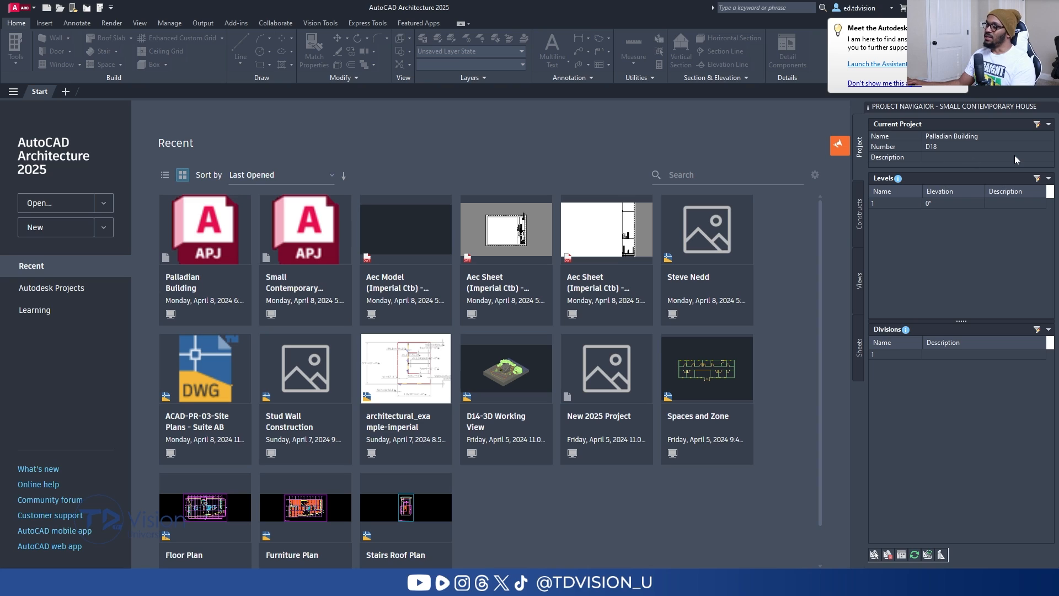
Set the project description to "Palladian buildintg for YouTube", look at the detailed information, and accept the project properties.
click(1038, 125)
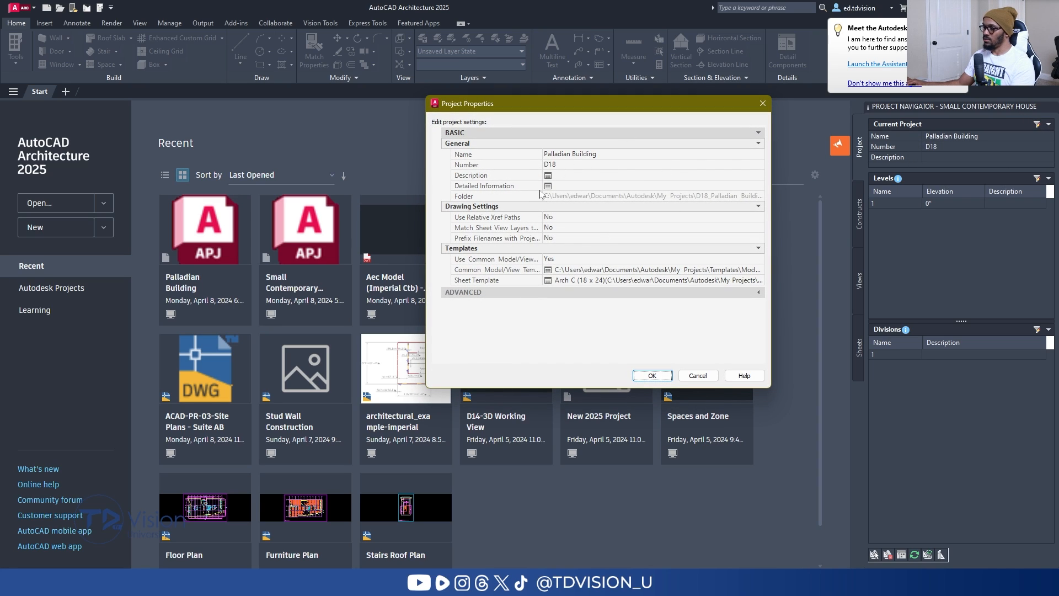
click(566, 177)
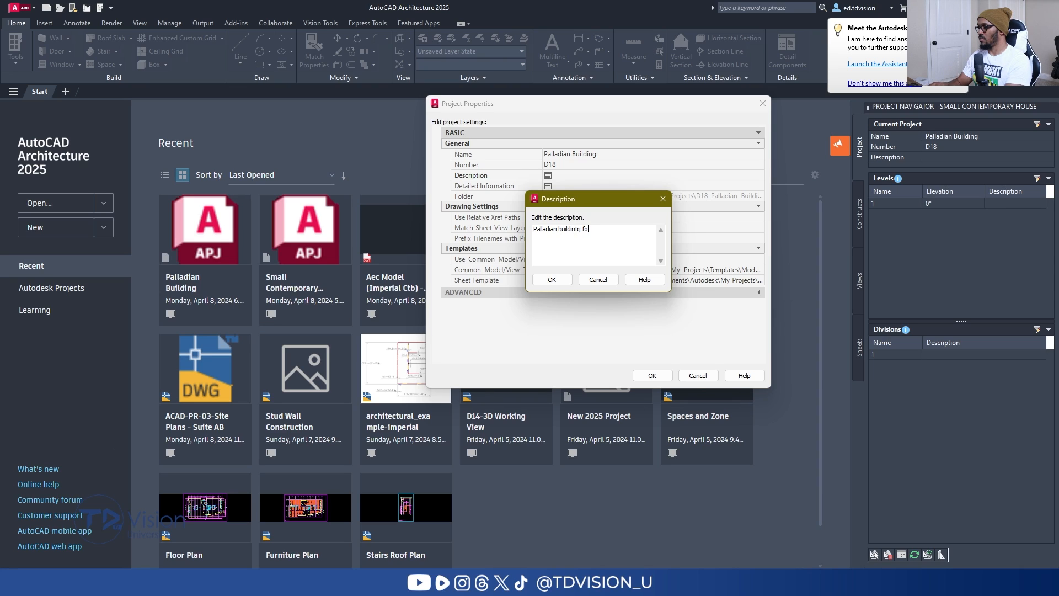
click(549, 280)
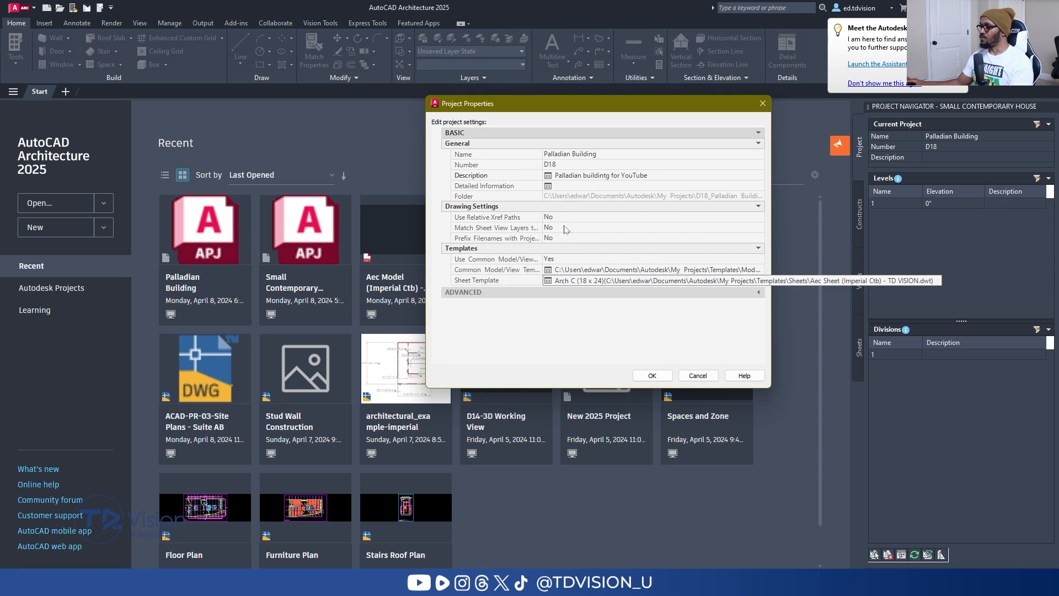
click(561, 189)
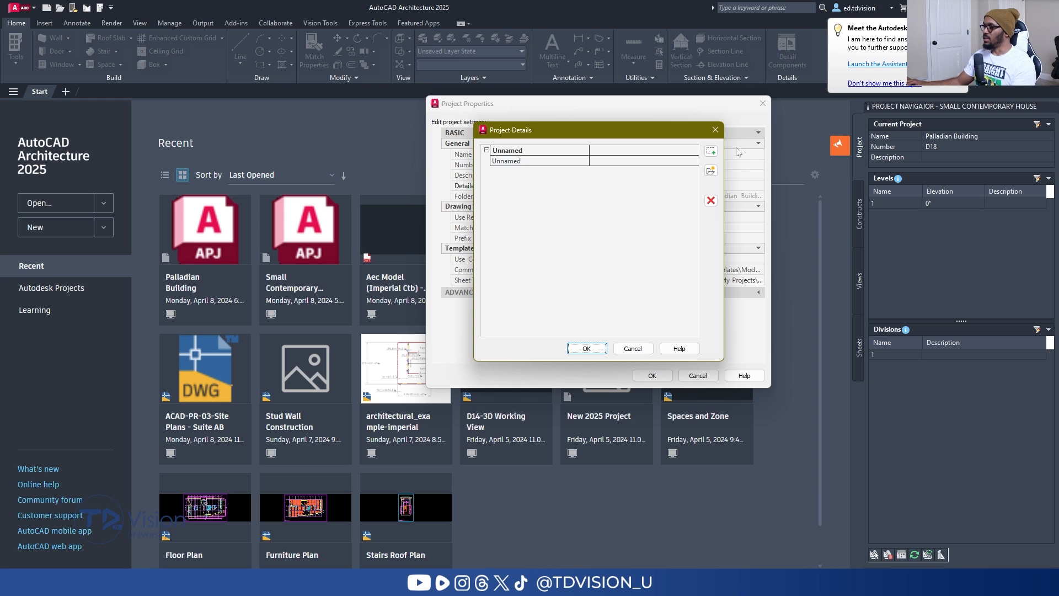
click(716, 130)
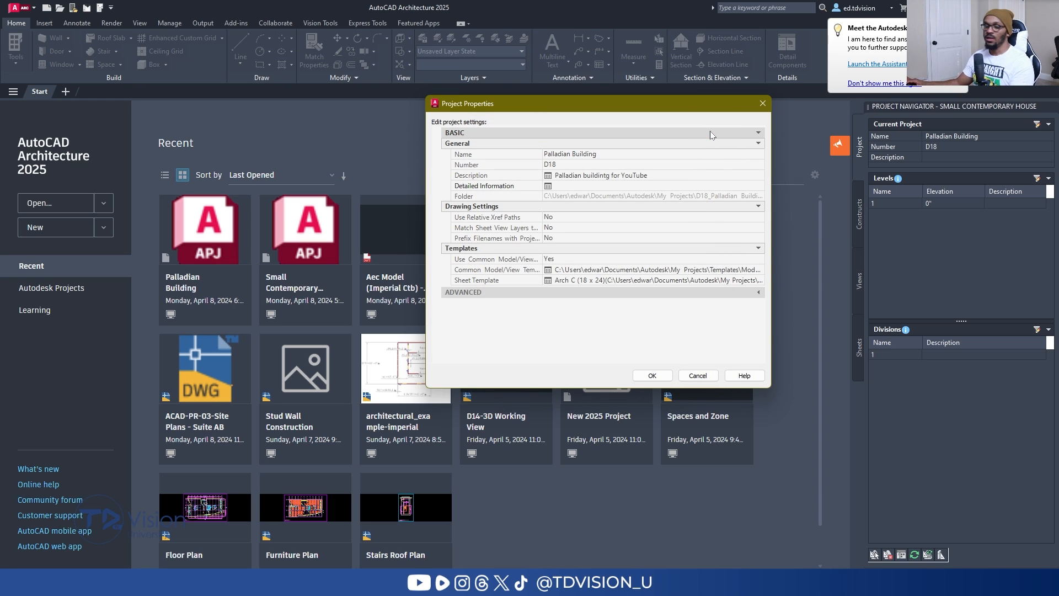
click(652, 375)
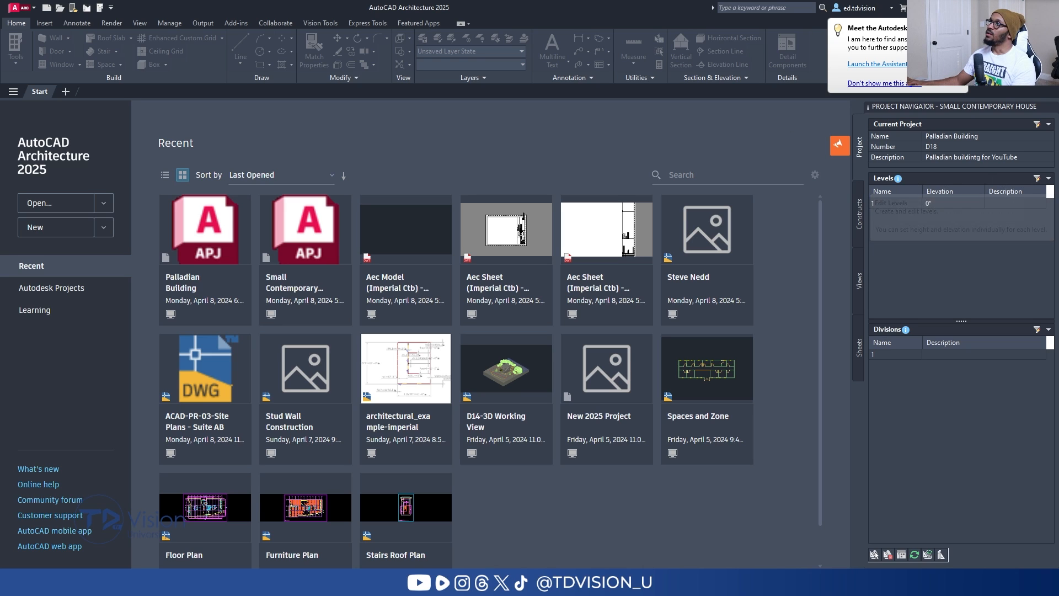
View the reference photo of the Palladian house in the image viewer and return to AutoCAD Architecture.
drag(376, 0, 432, 85)
click(434, 81)
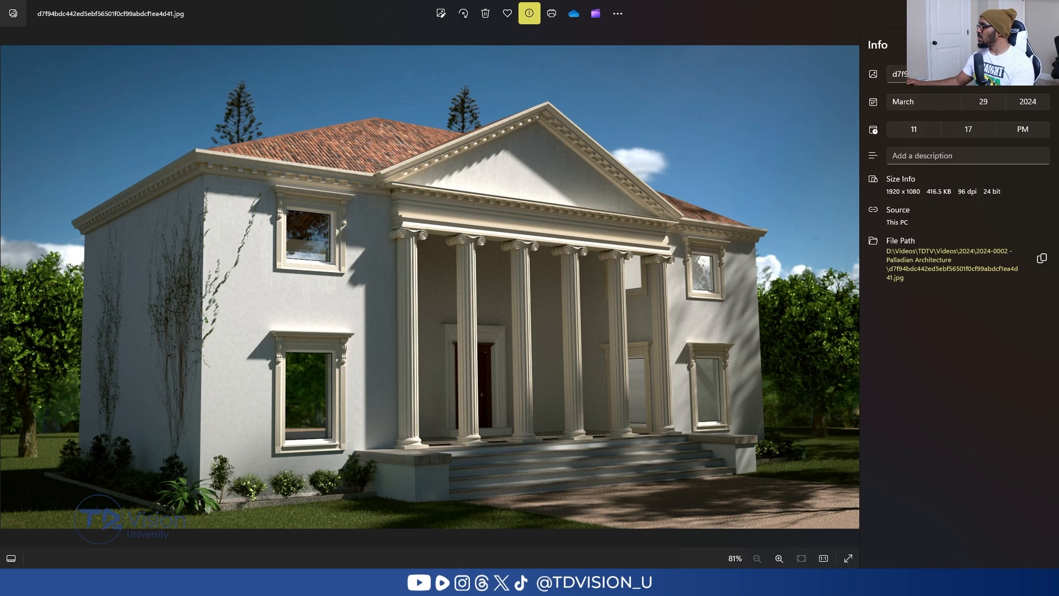
key(alt+Tab)
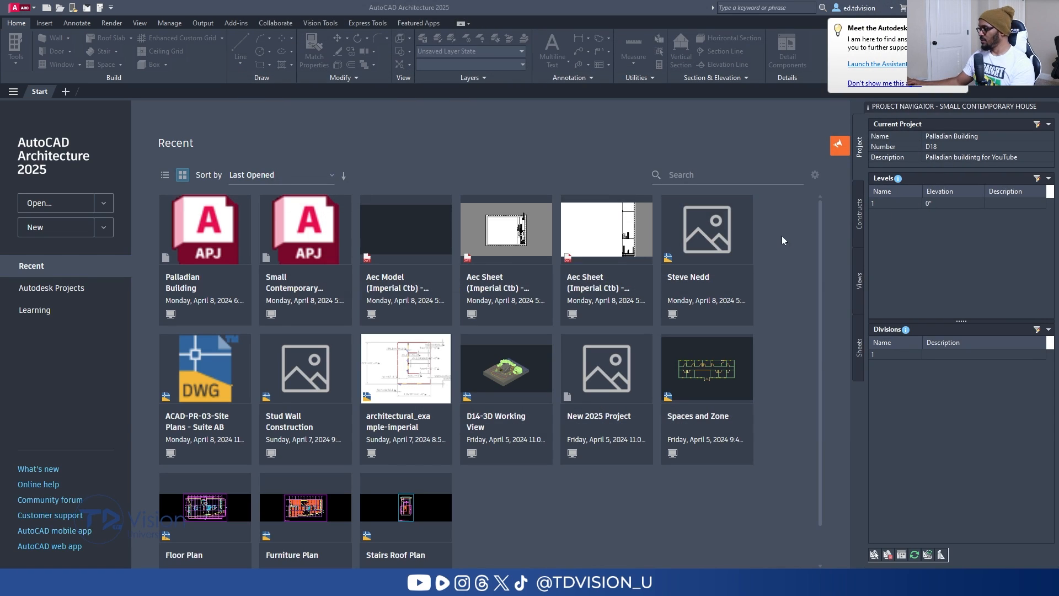
Open the project's levels for editing, rename the existing level to Level 1 and describe it as Entry Level.
click(1037, 178)
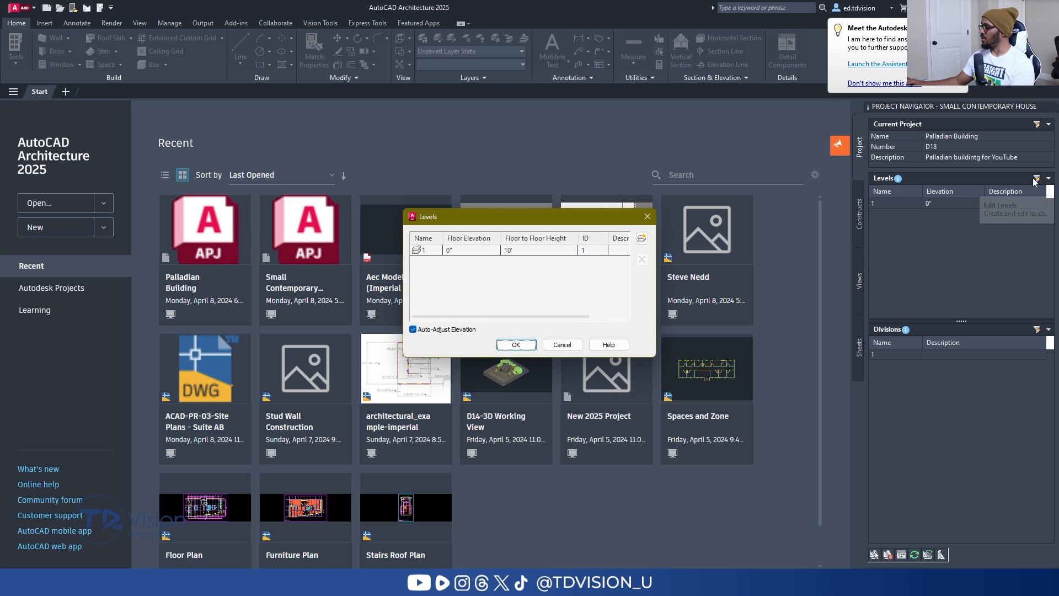
click(469, 250)
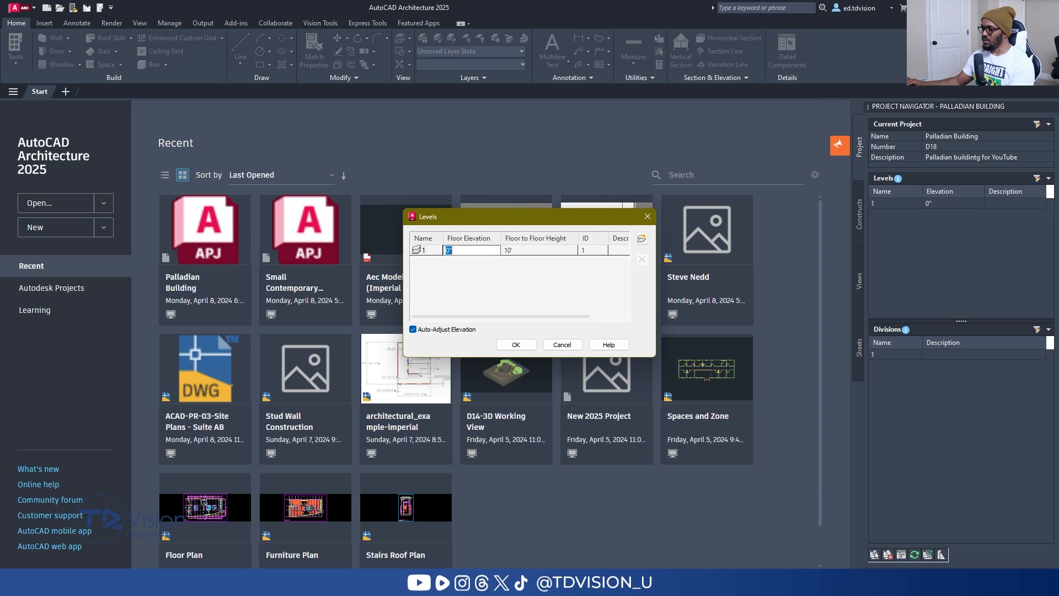
key(Tab)
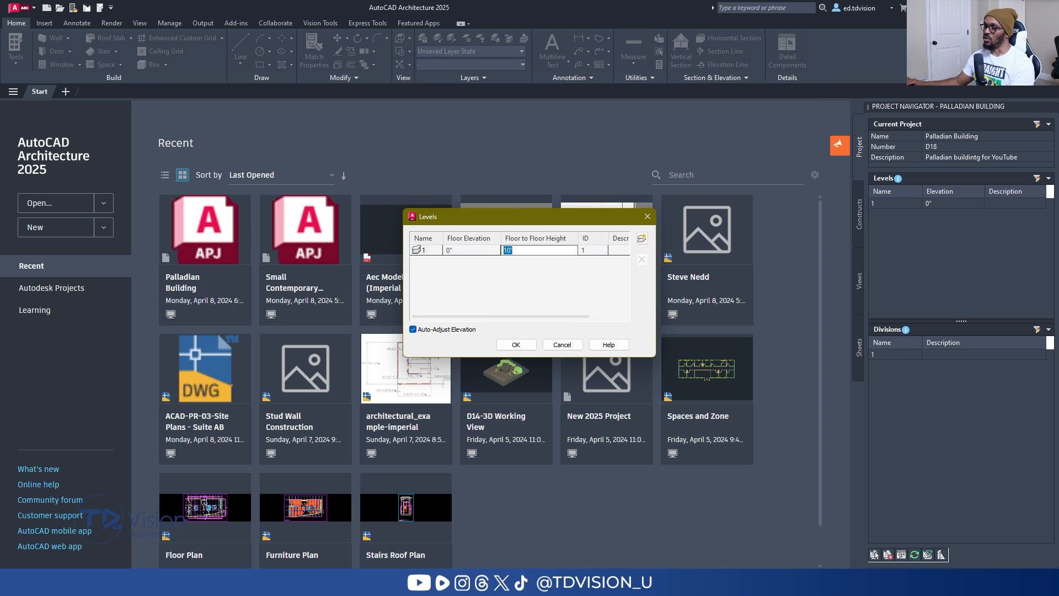
click(426, 250)
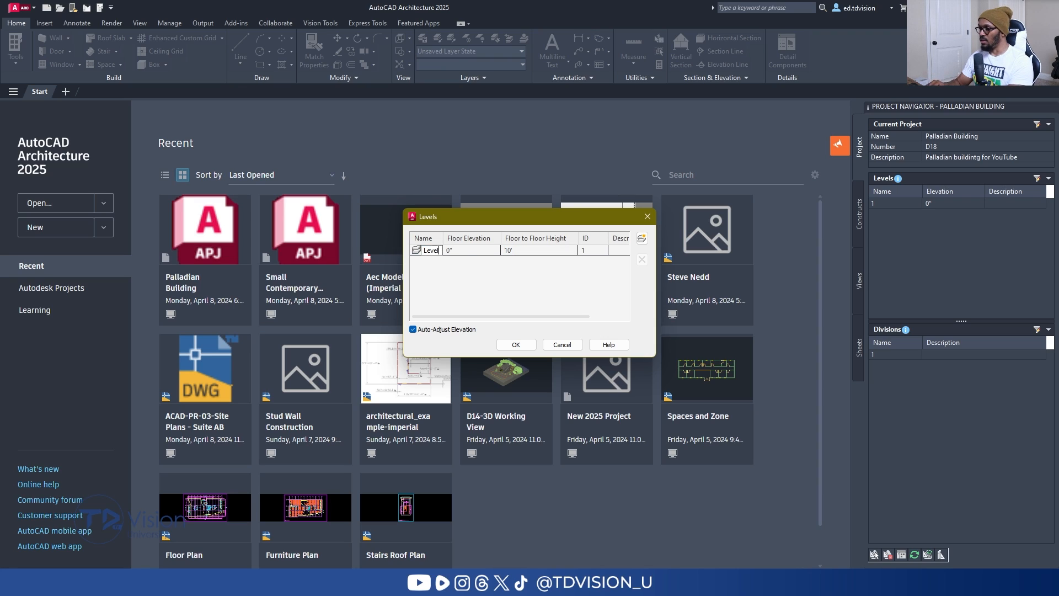
text(Level 1)
key(Return)
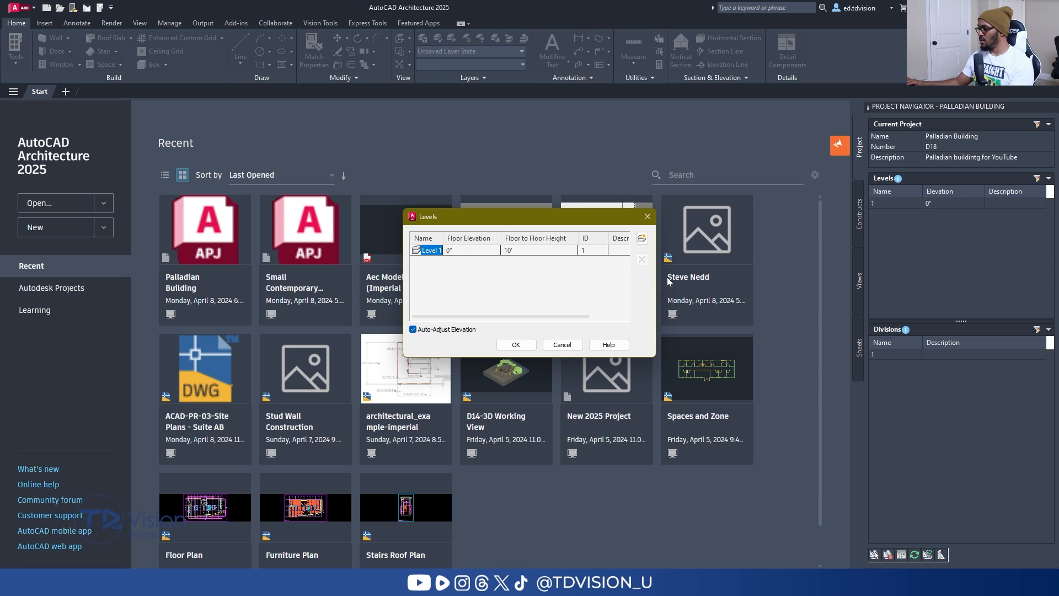
drag(656, 280, 744, 281)
click(641, 251)
text(Entry Level)
key(Return)
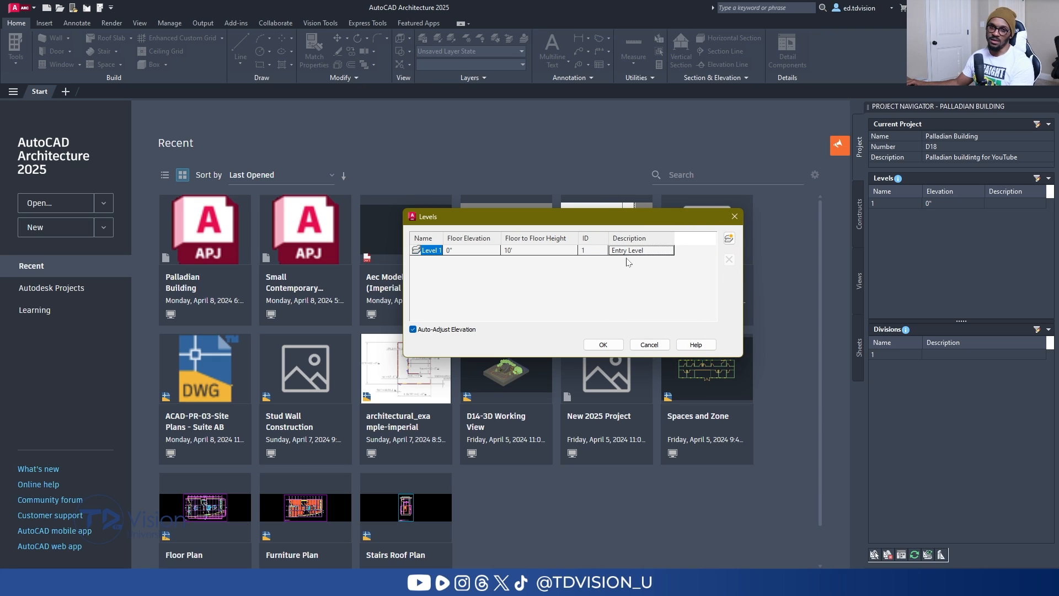
Add a level above Level 1, name it Level 2 and describe it as Upper Level.
right_click(431, 251)
click(475, 258)
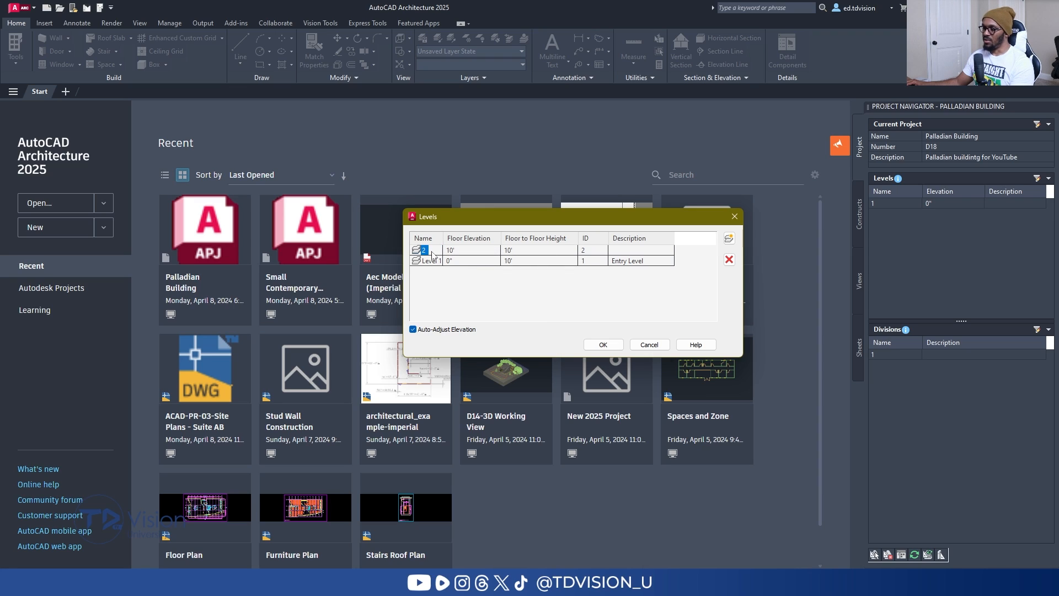
text(Le)
text(vel 2)
key(Tab)
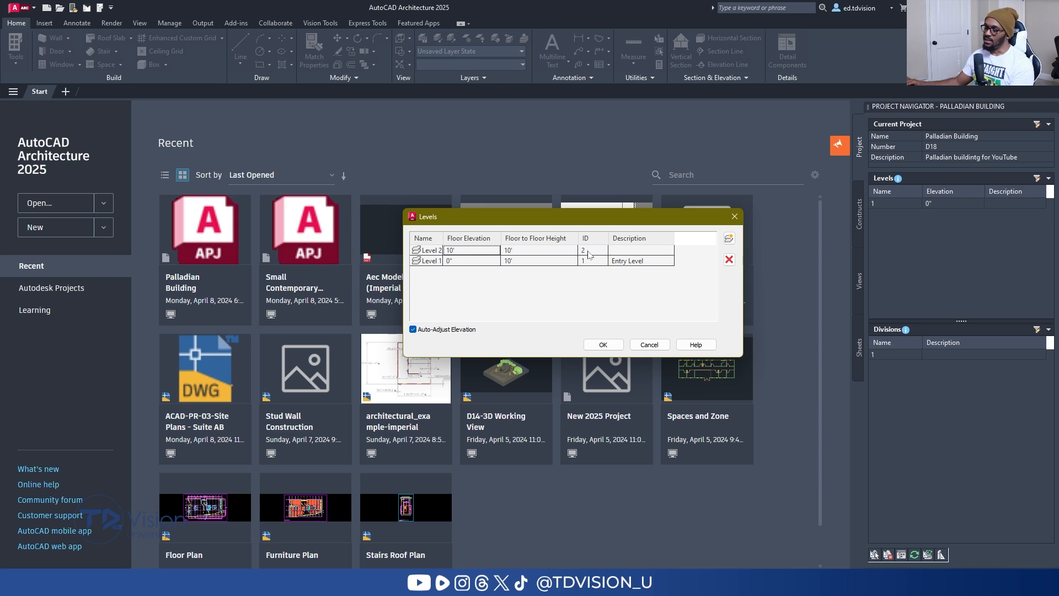
click(628, 255)
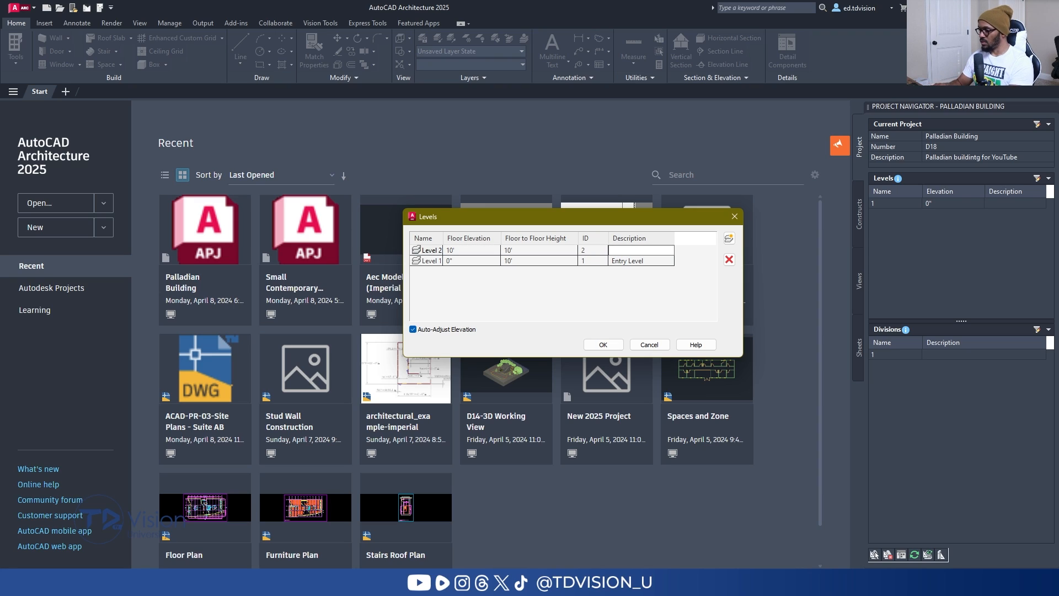
text(Upper Level)
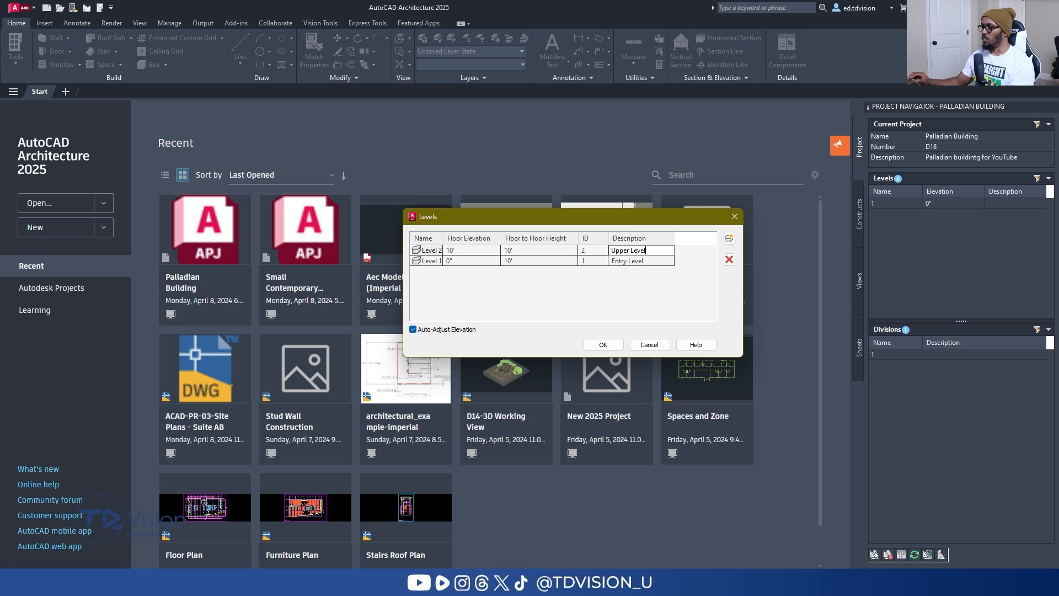
Add a level below Level 1 with a floor elevation of -2' and a floor-to-floor height of 2'.
click(436, 261)
right_click(441, 261)
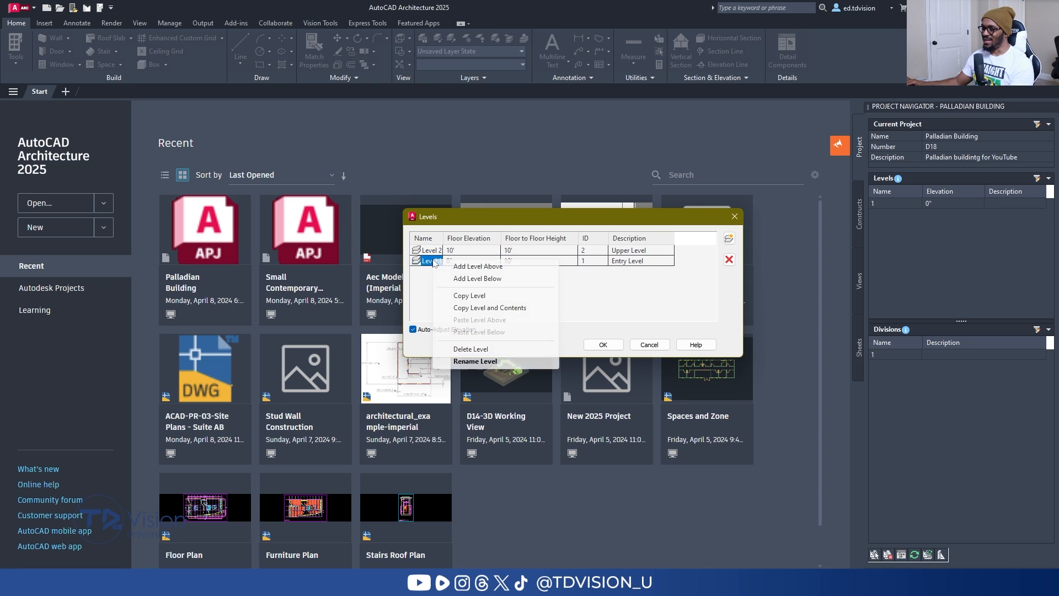
click(478, 279)
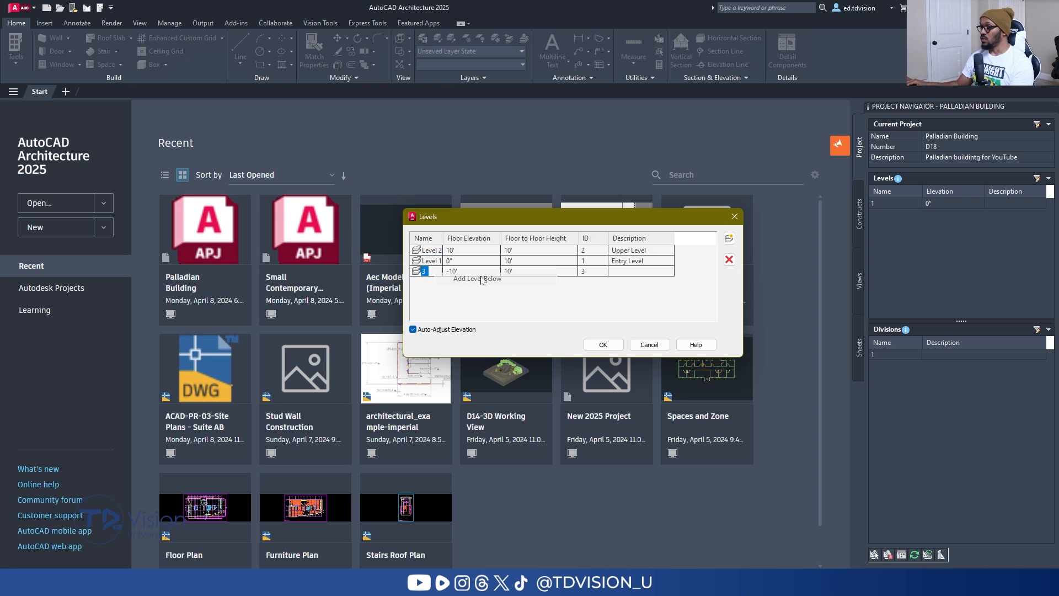
key(Tab)
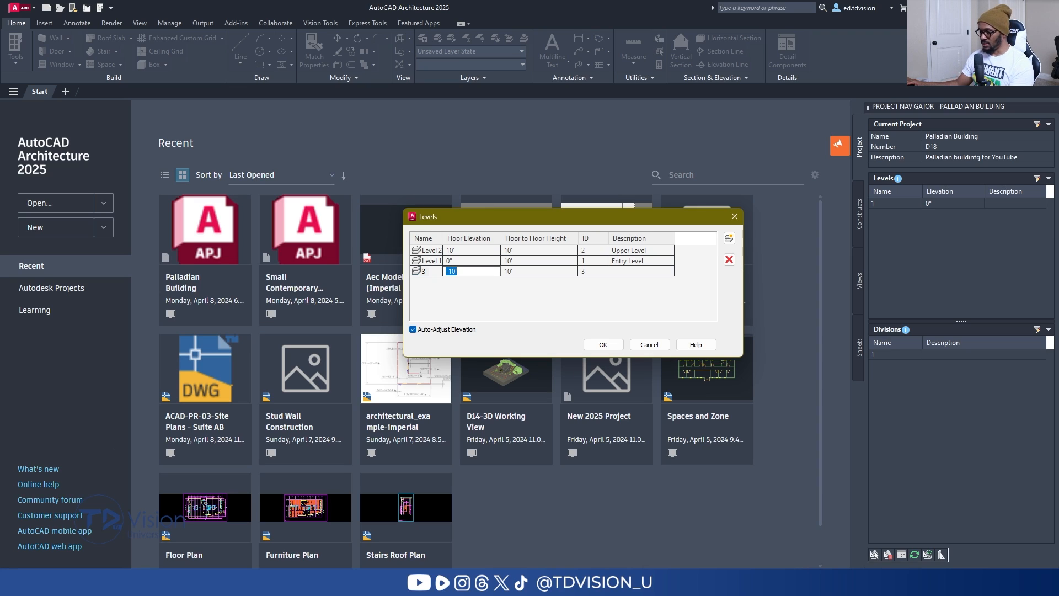
text(-2)
key(Tab)
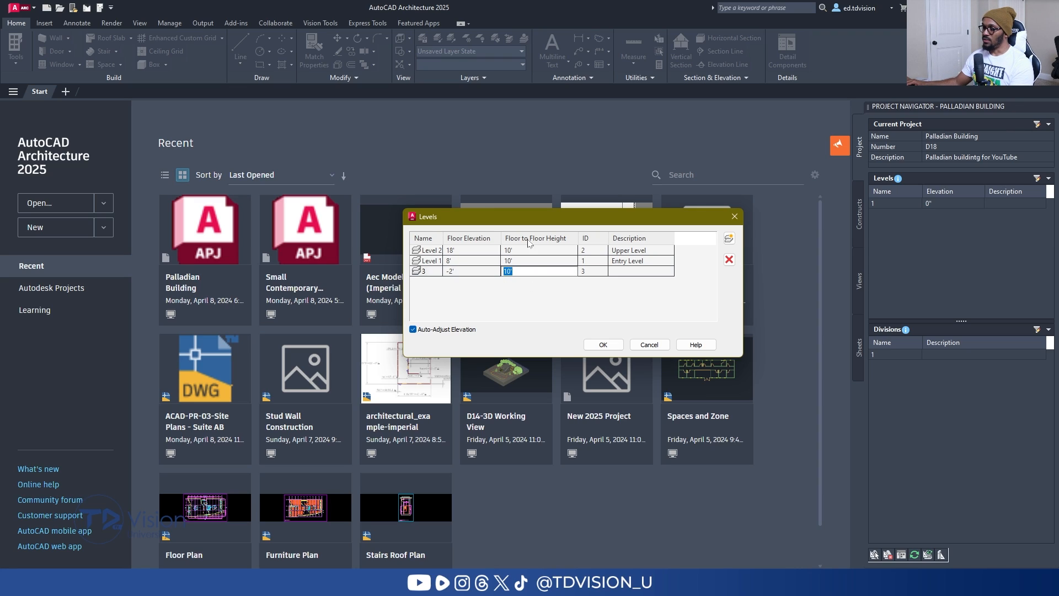
text(2)
key(Return)
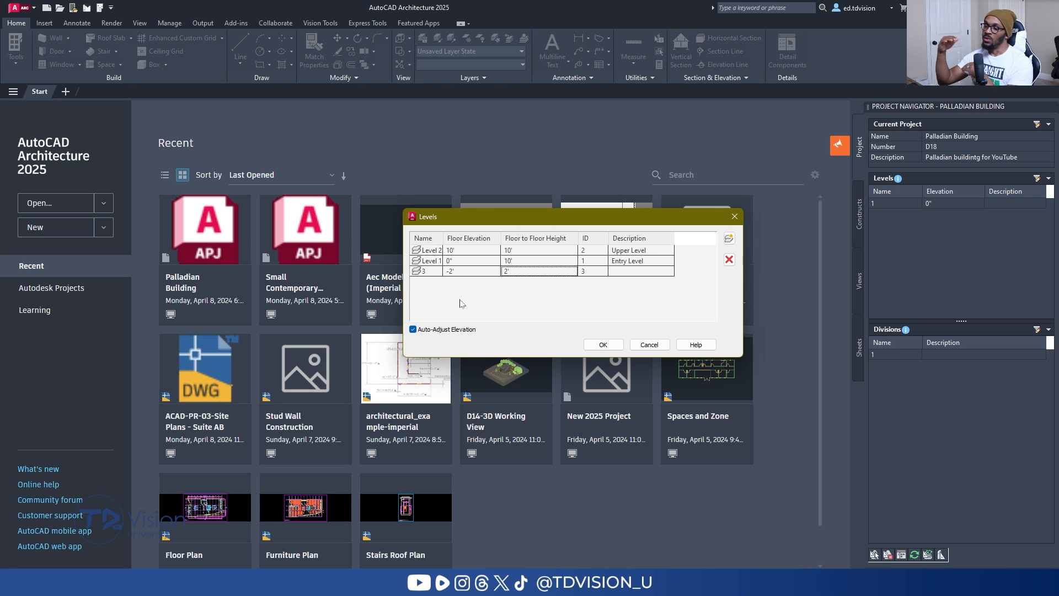
Name the level below Level 1 Level 0, describe it as Crawl Space, set its ID to 0 and apply the levels.
click(433, 260)
click(464, 260)
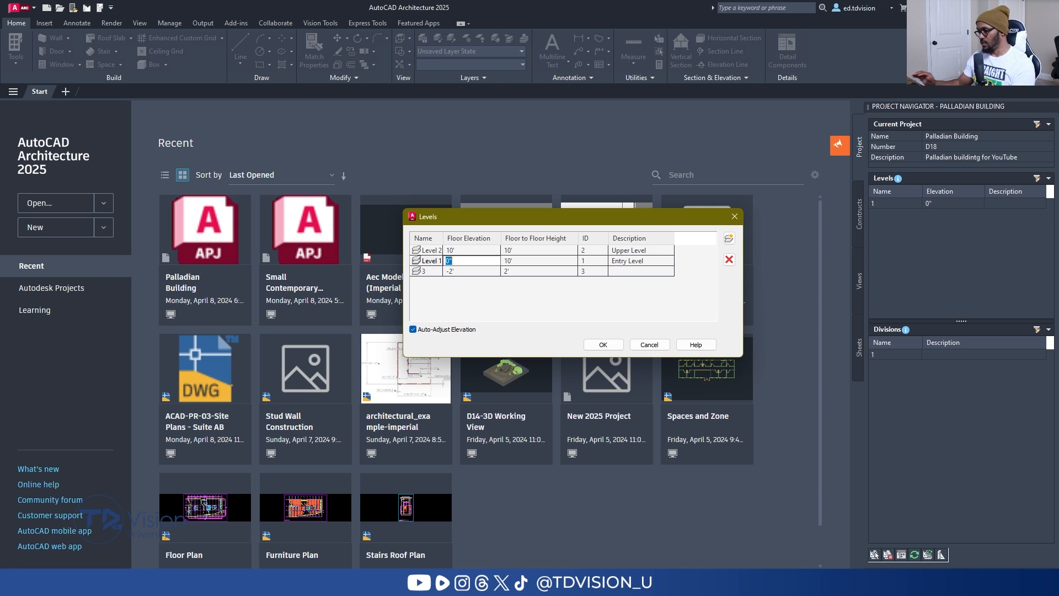
click(433, 270)
click(433, 271)
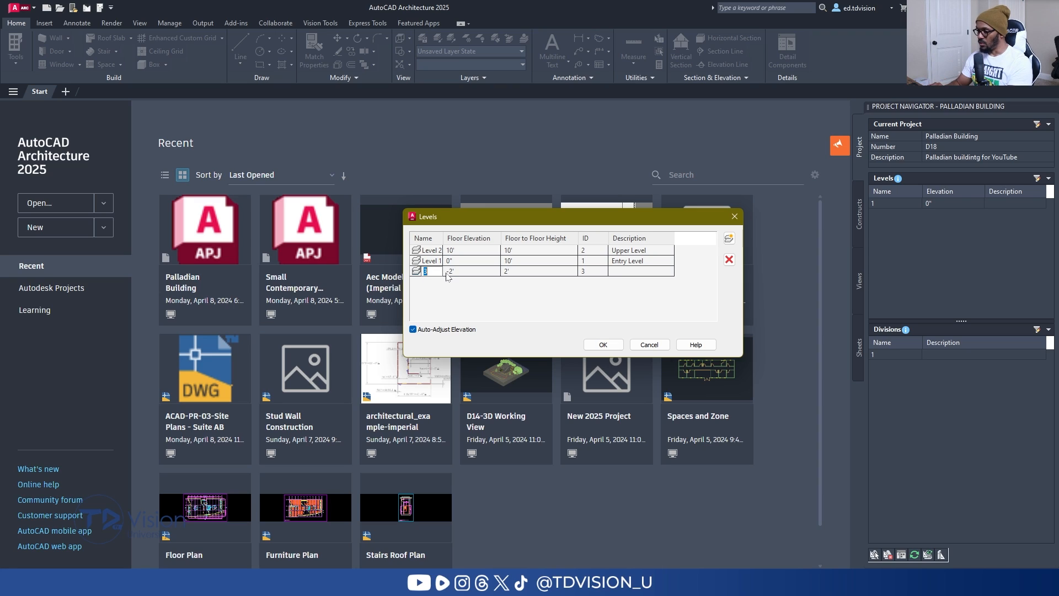
text(L)
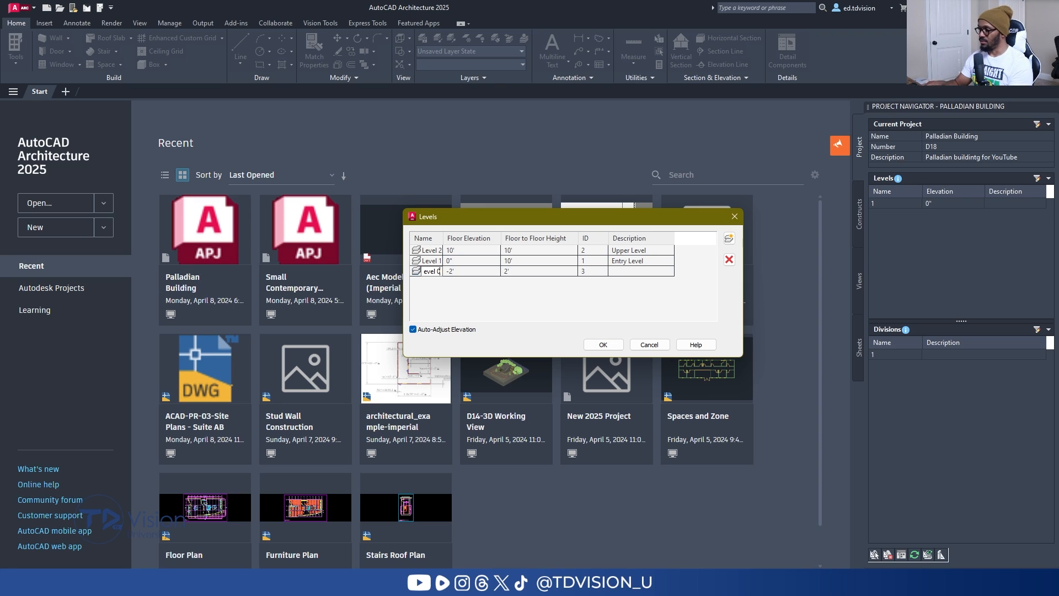
click(629, 271)
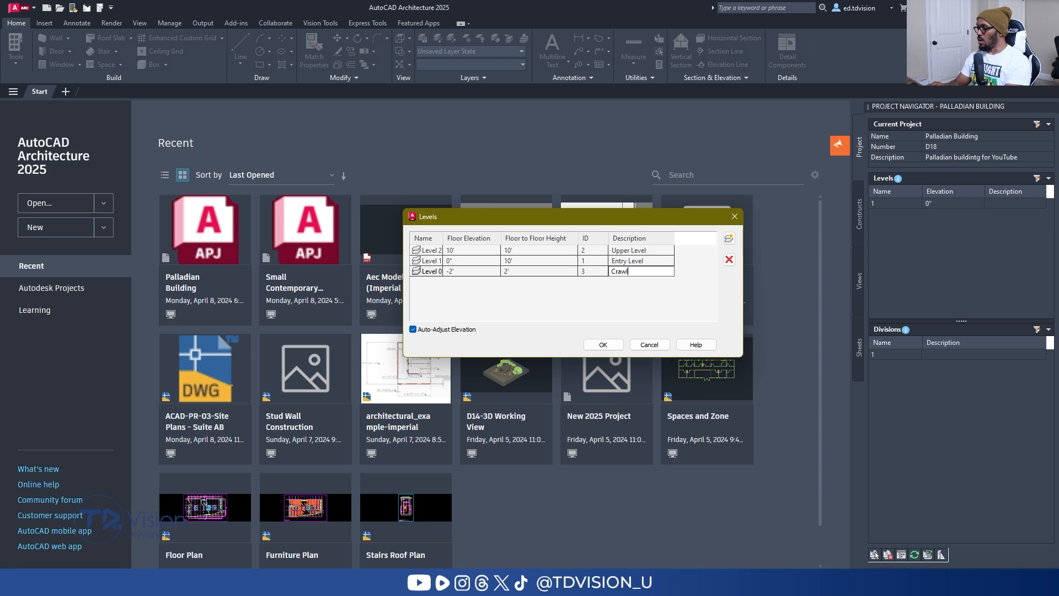
click(629, 312)
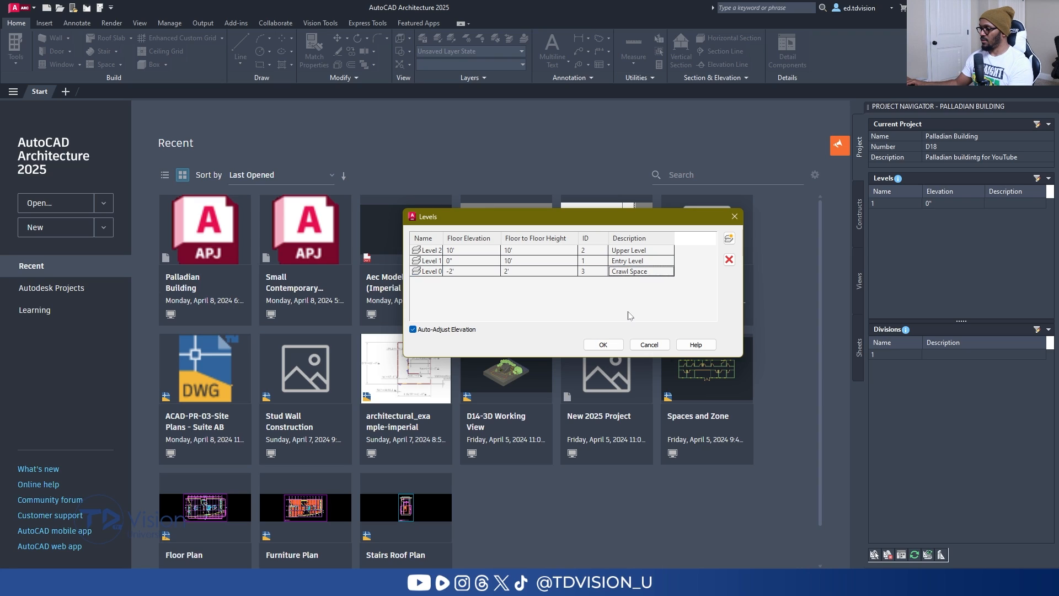
click(593, 271)
text(0)
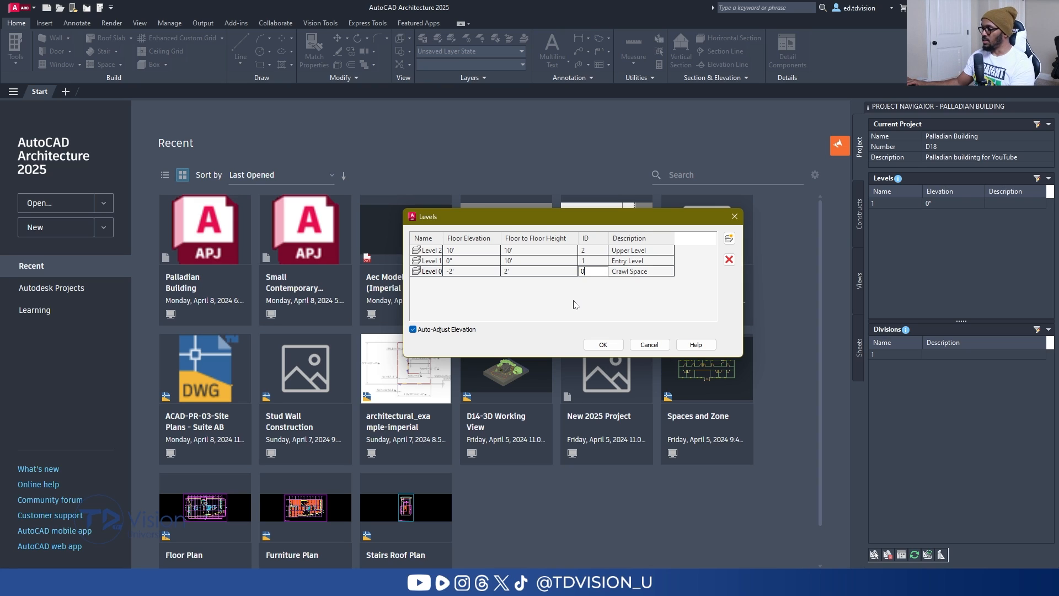
click(603, 345)
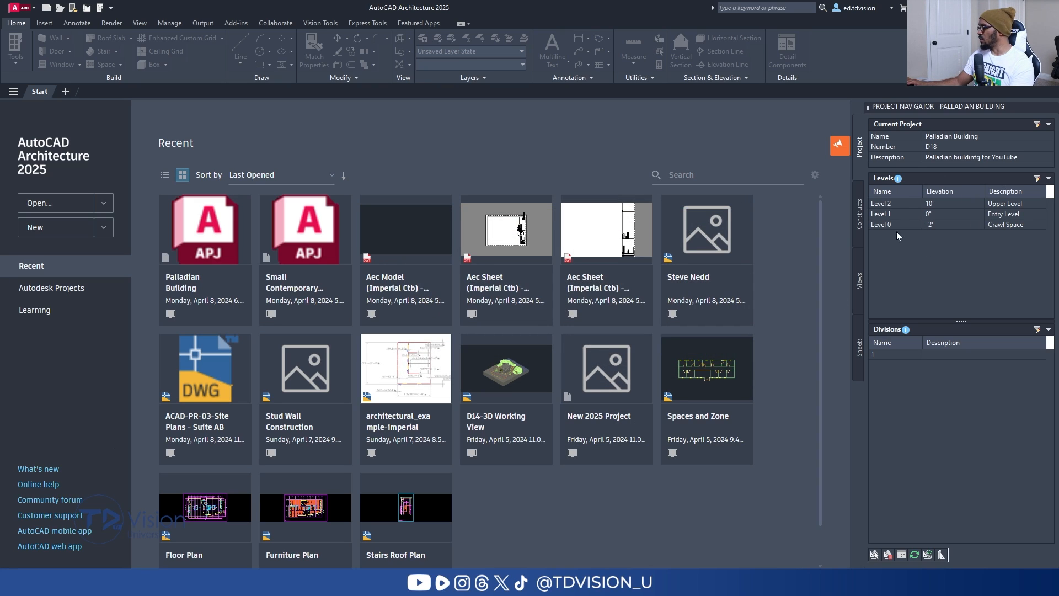
Rename the project's existing division to Main Building.
click(1036, 330)
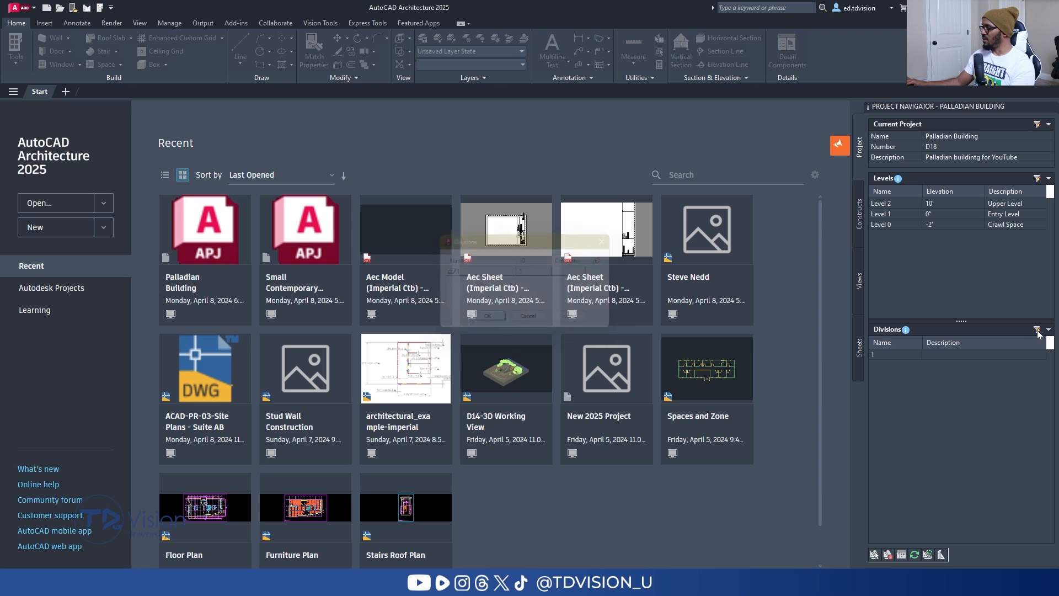
click(457, 273)
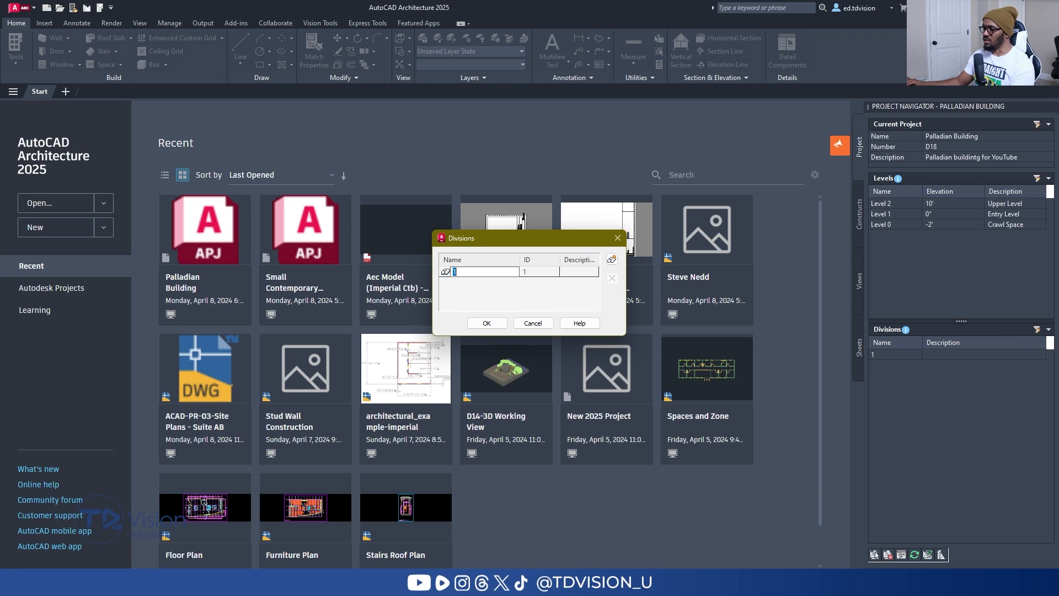
text(Main Building)
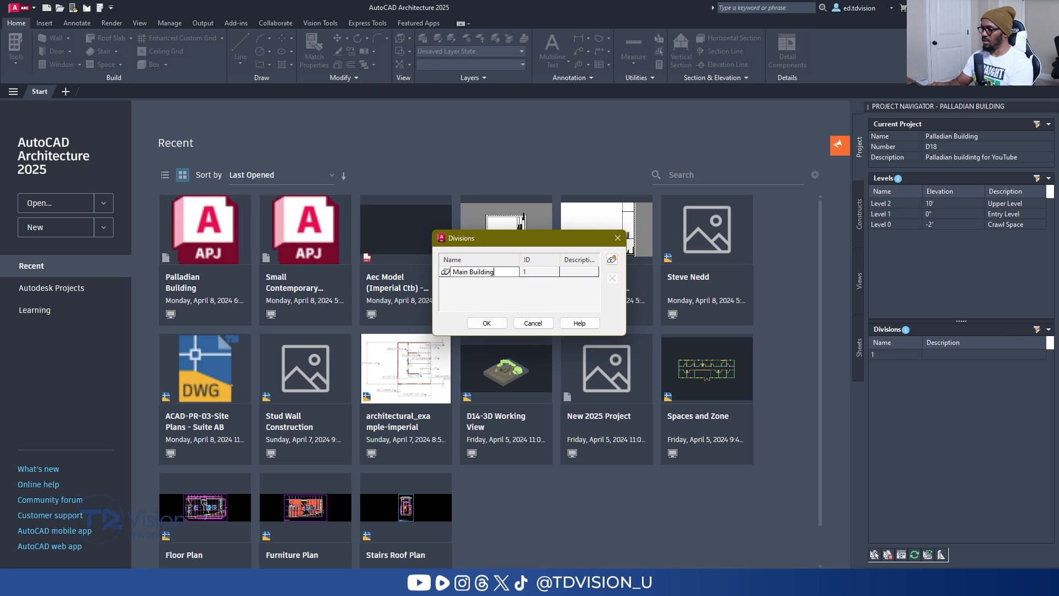
click(486, 323)
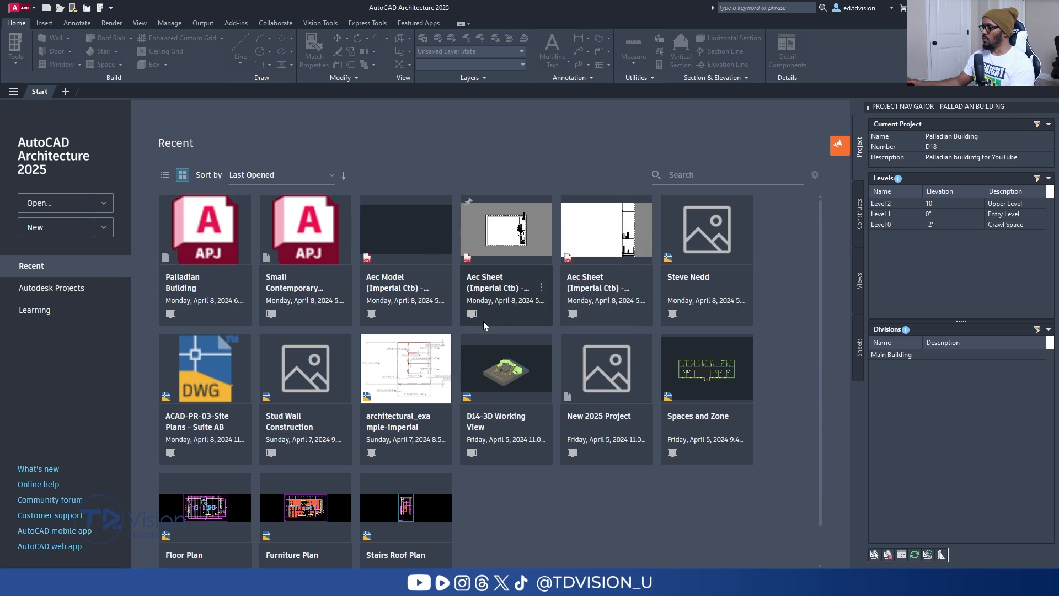
click(859, 217)
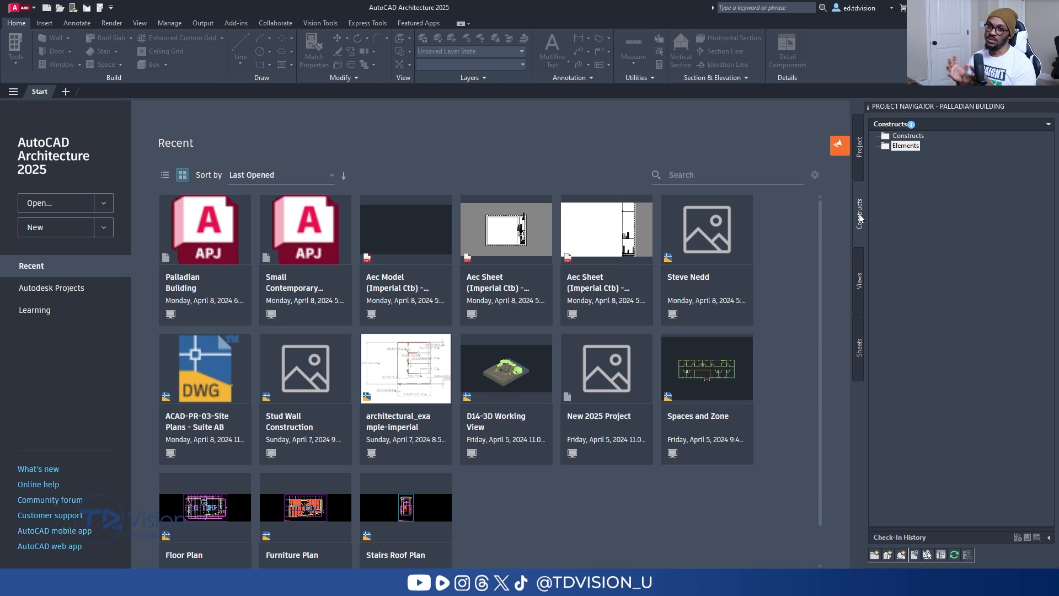
click(859, 275)
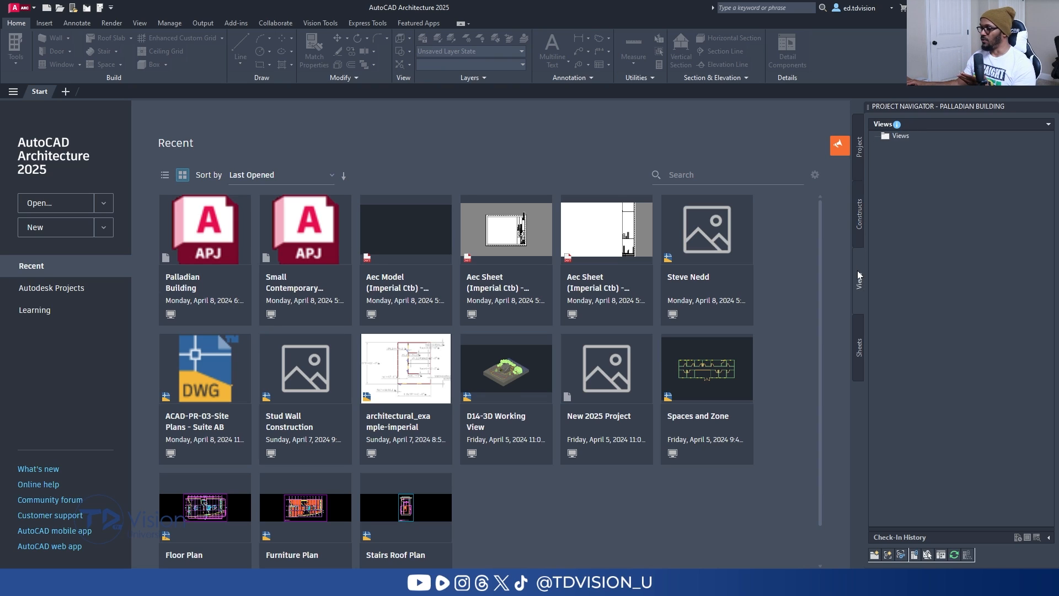
click(855, 345)
Add a category named Architectural under the project's Constructs folder.
click(863, 217)
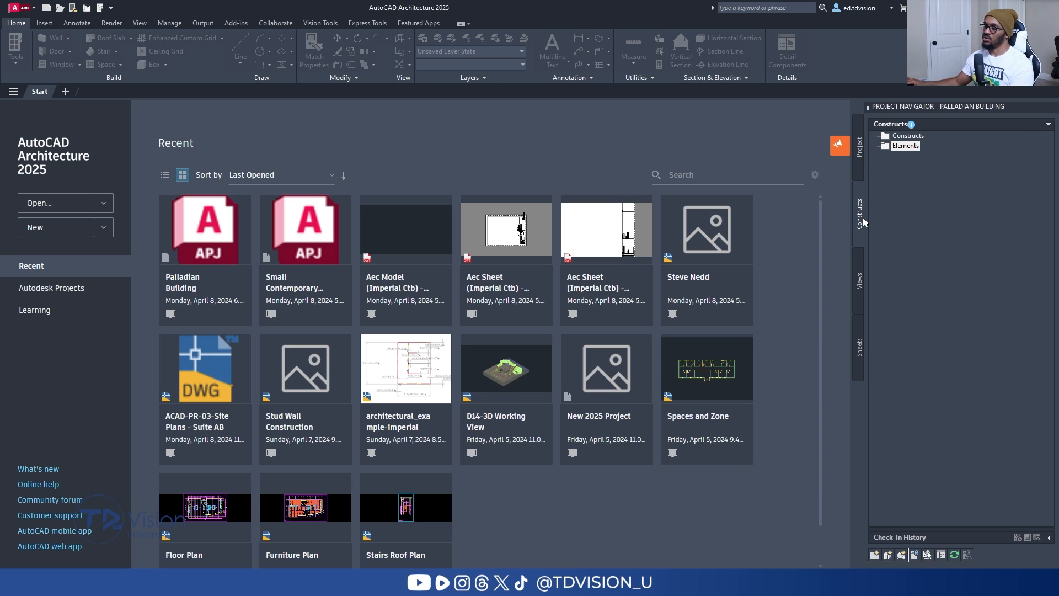
click(908, 136)
right_click(909, 137)
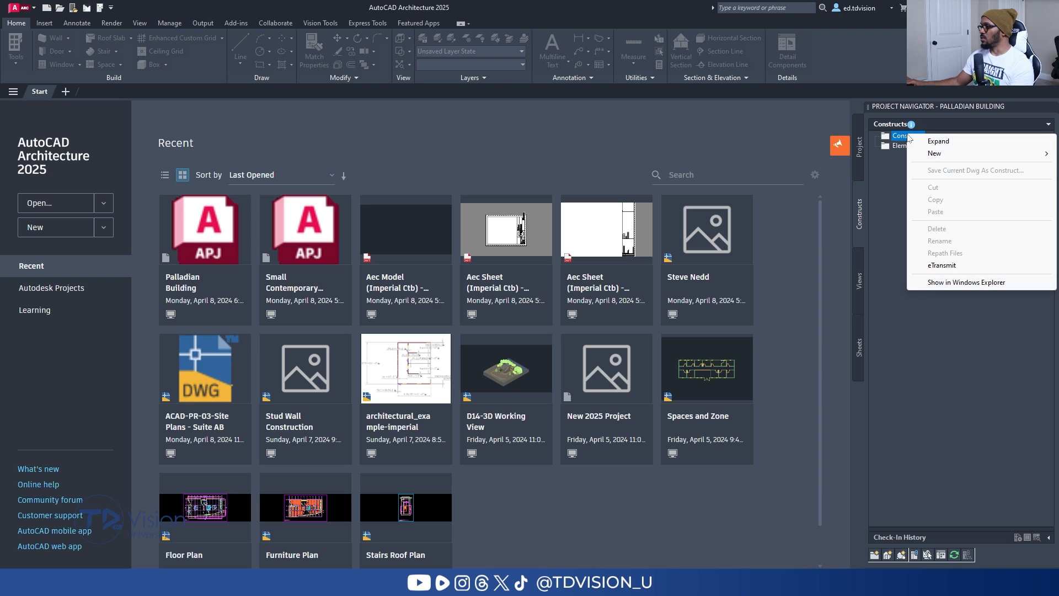
mouse_move(935, 154)
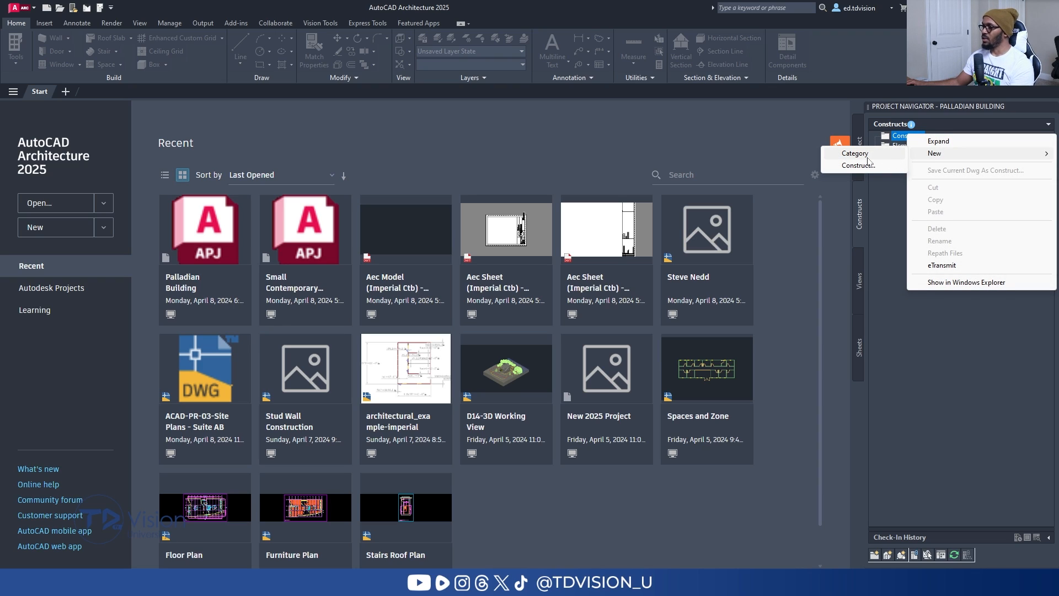
click(868, 159)
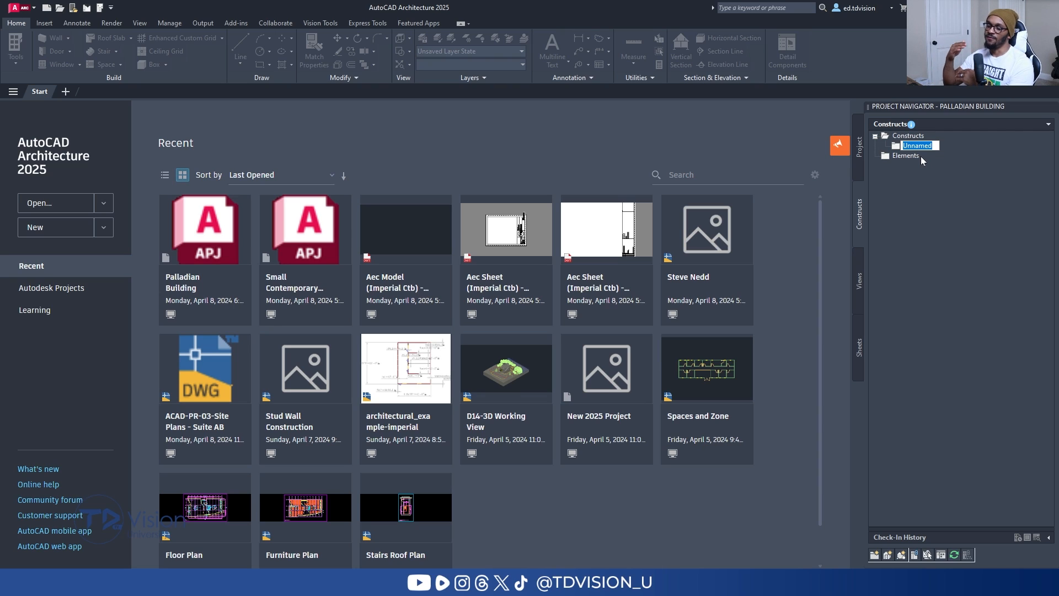
text(Architectural)
key(Return)
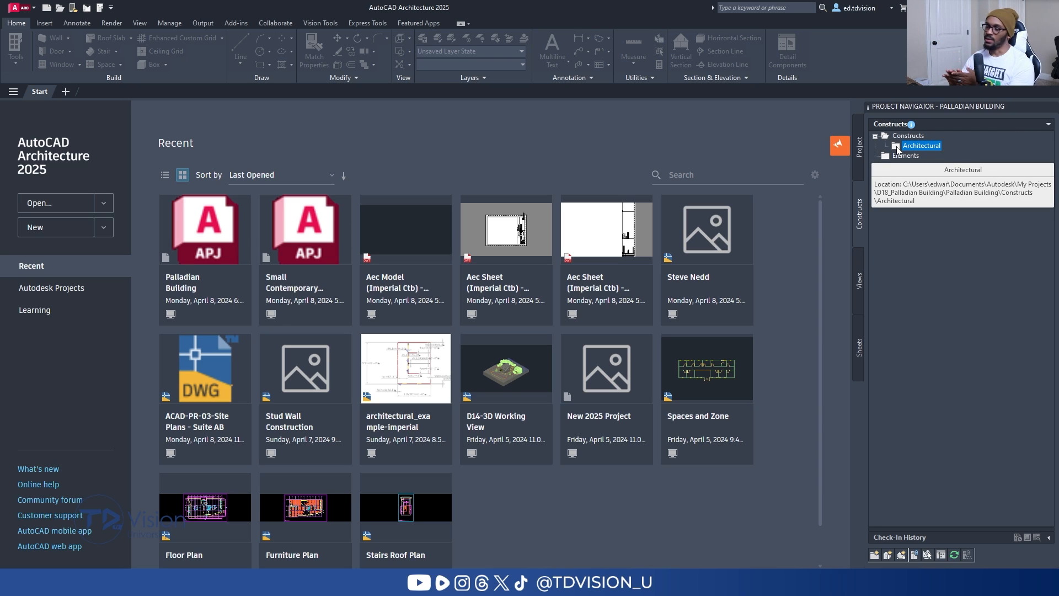
Start a new construct in the Architectural category and name it Level 1 - Floor Layout, leaving the description blank.
right_click(925, 149)
mouse_move(938, 164)
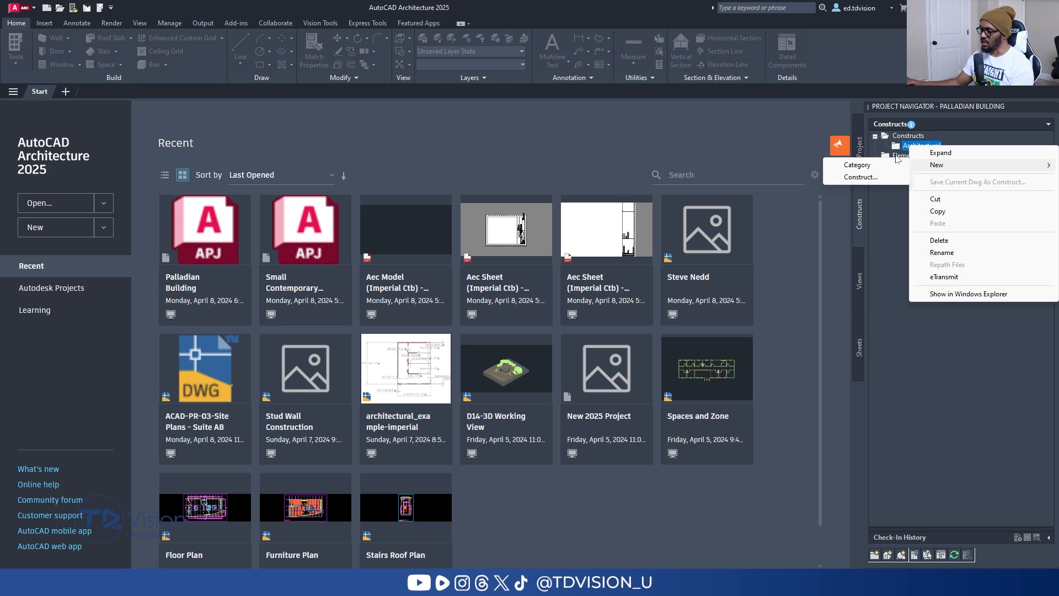
click(861, 177)
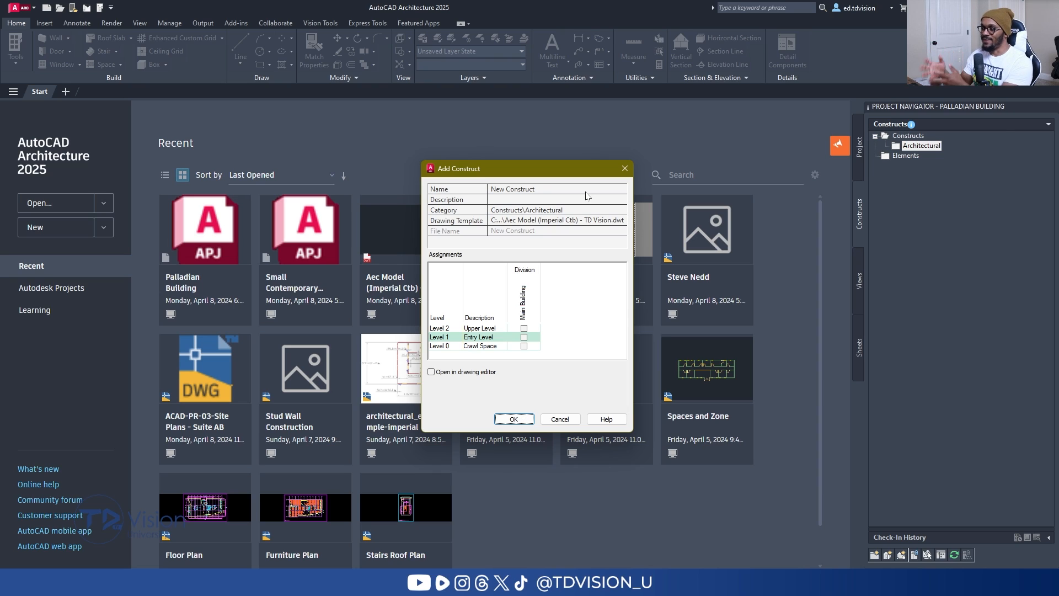
click(587, 190)
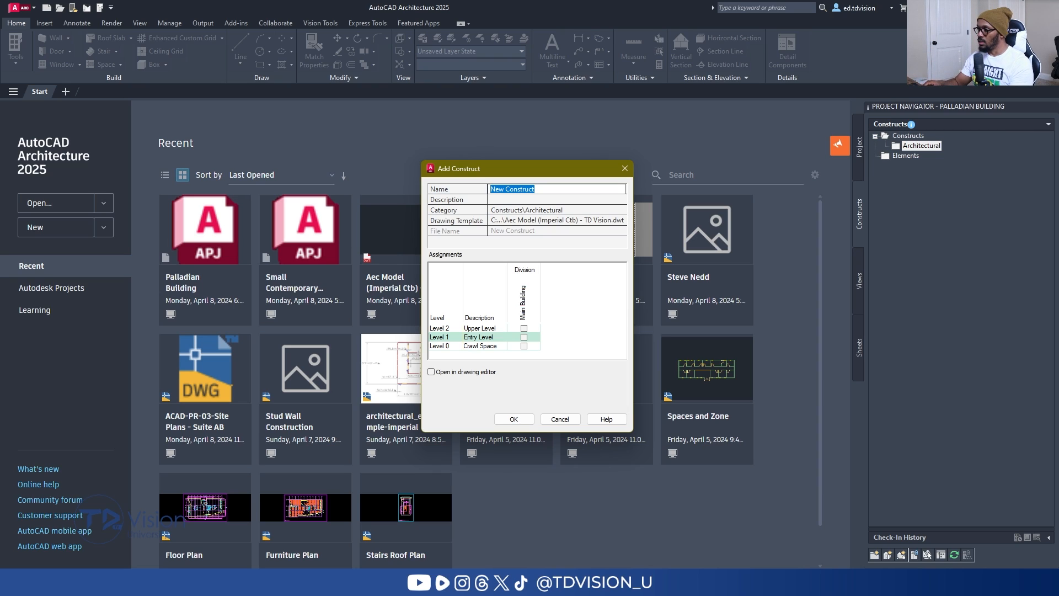
text(Level 1 - Floor)
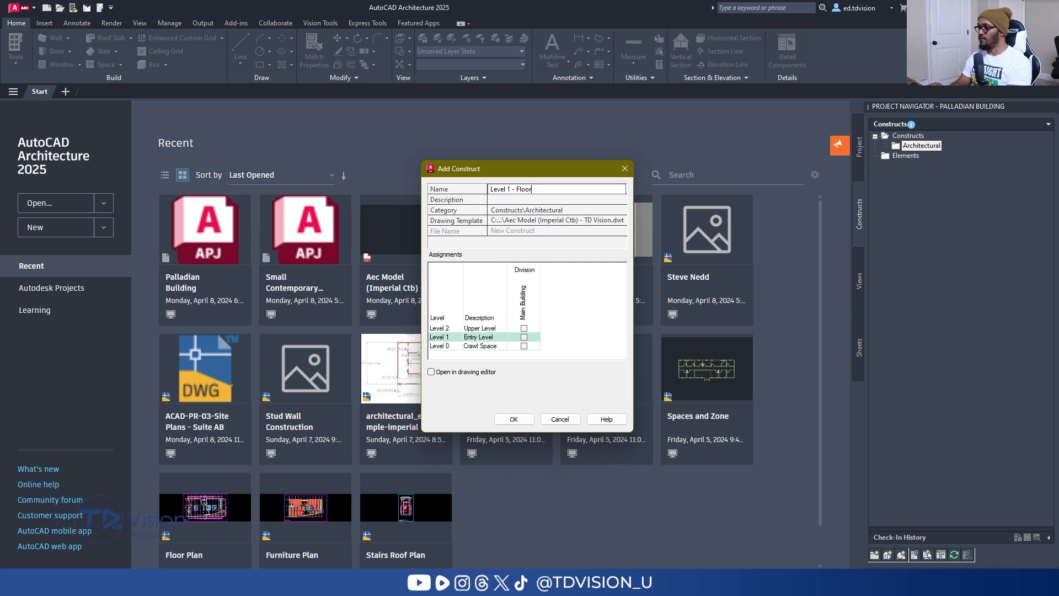
text(Layout)
click(527, 200)
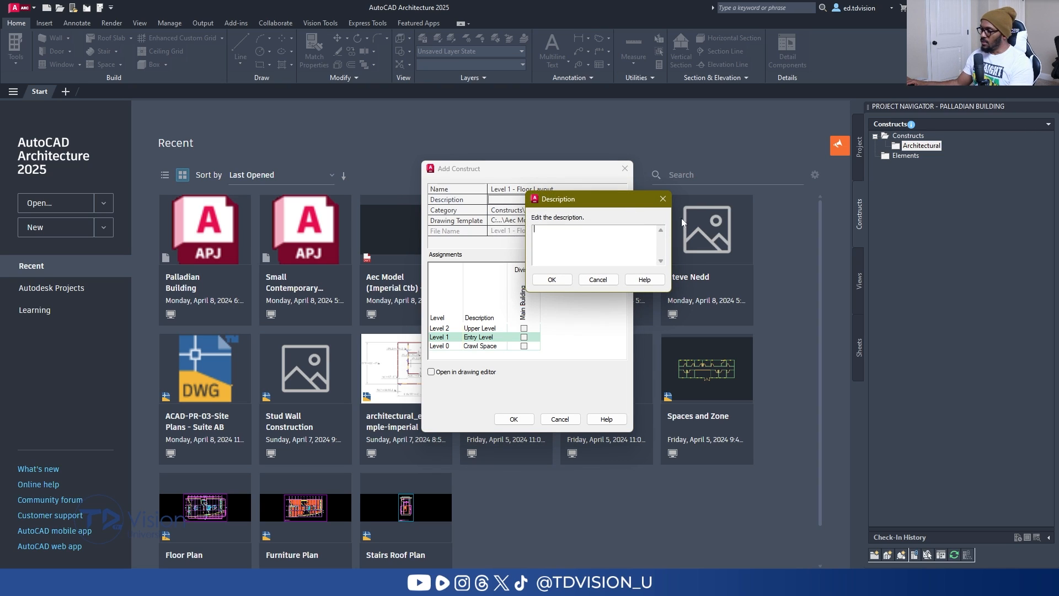
click(598, 280)
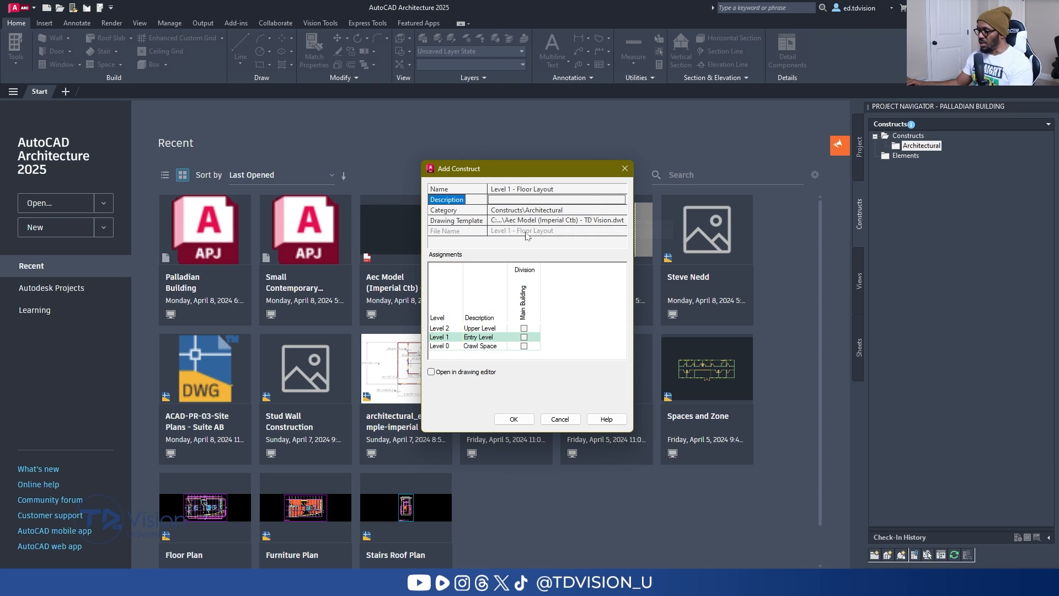
Assign the construct to Level 1 of the Main Building division and create it with opening in the drawing editor enabled.
click(525, 271)
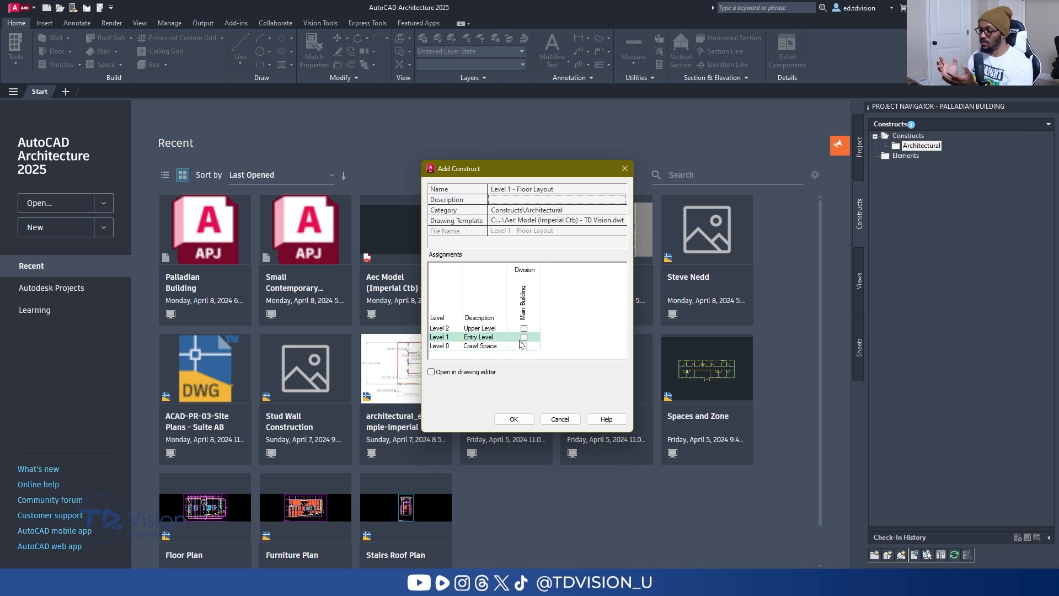
click(439, 339)
click(524, 337)
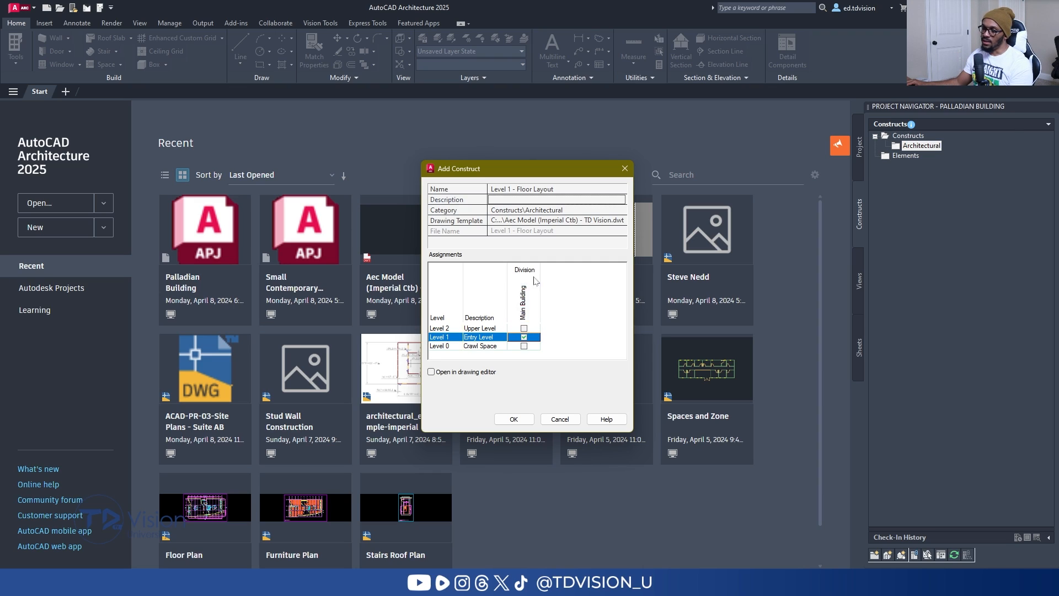
click(432, 372)
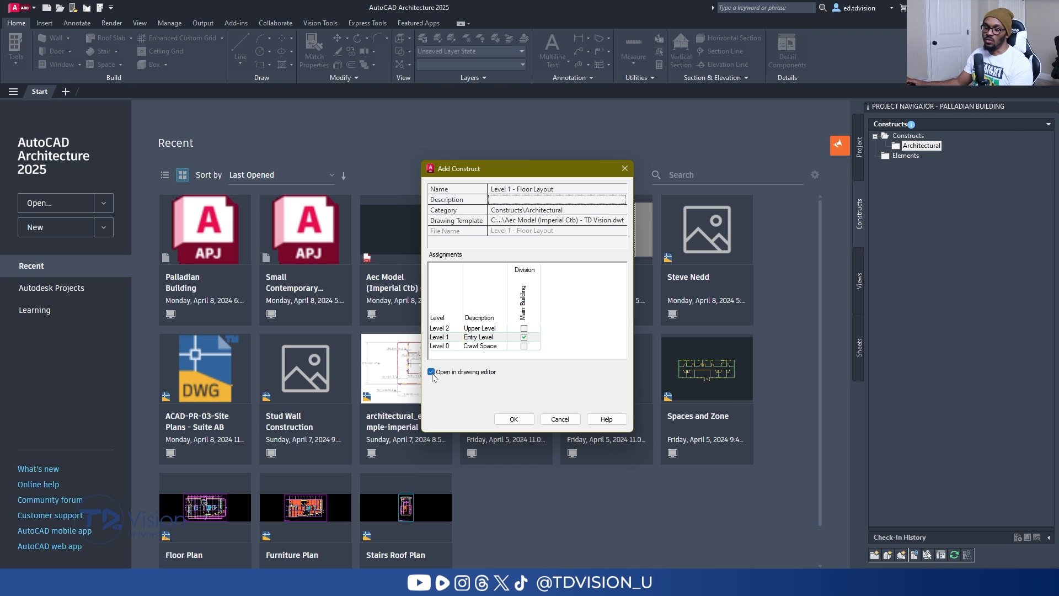
click(514, 419)
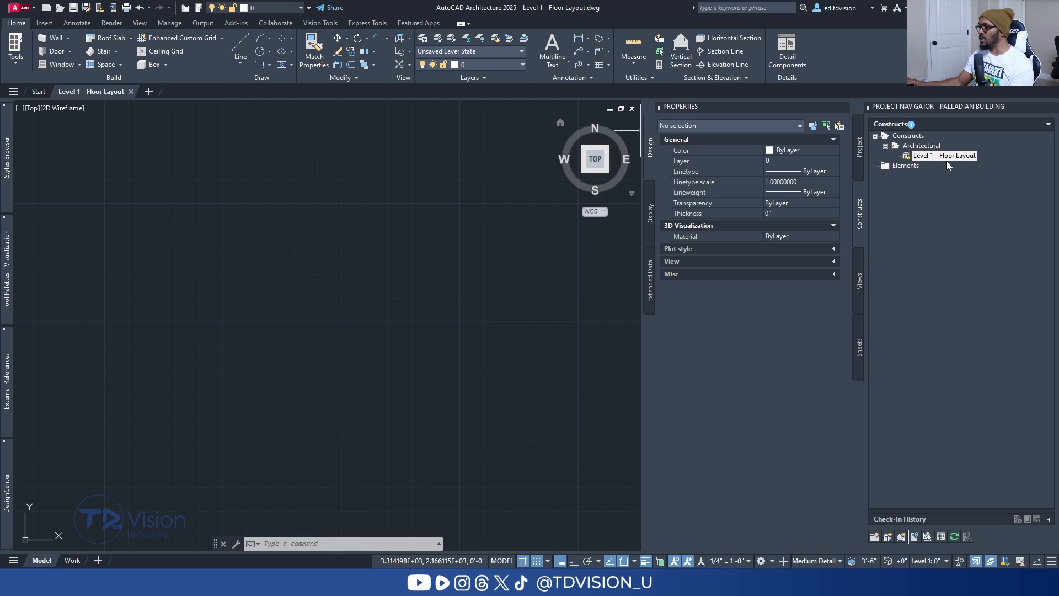
mouse_move(910, 160)
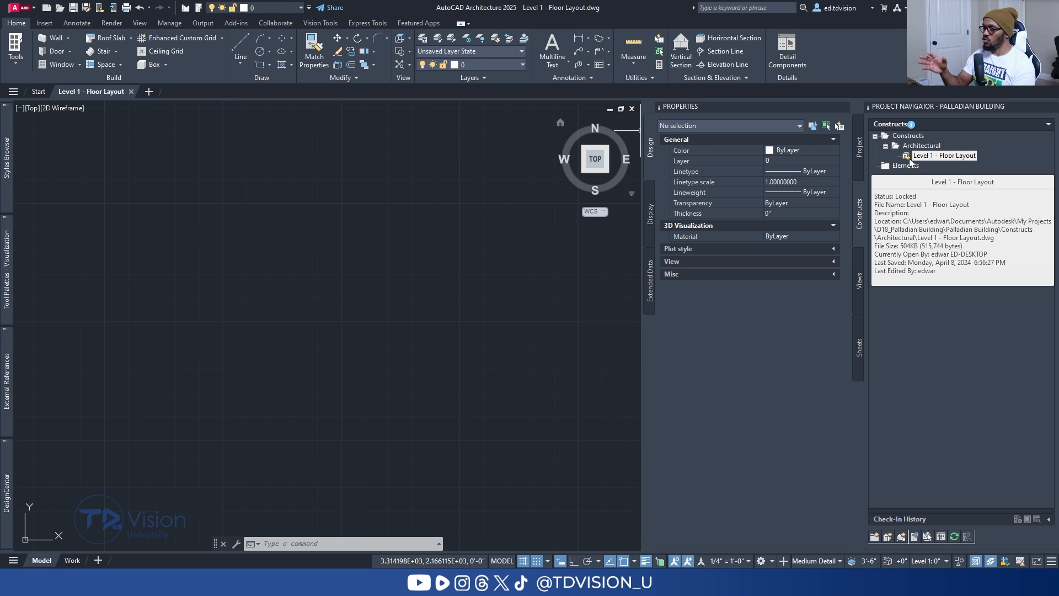
scroll(361, 331, down, 3)
mouse_move(327, 343)
middle_down()
mouse_move(280, 296)
mouse_move(210, 345)
middle_up()
scroll(289, 284, up, 1)
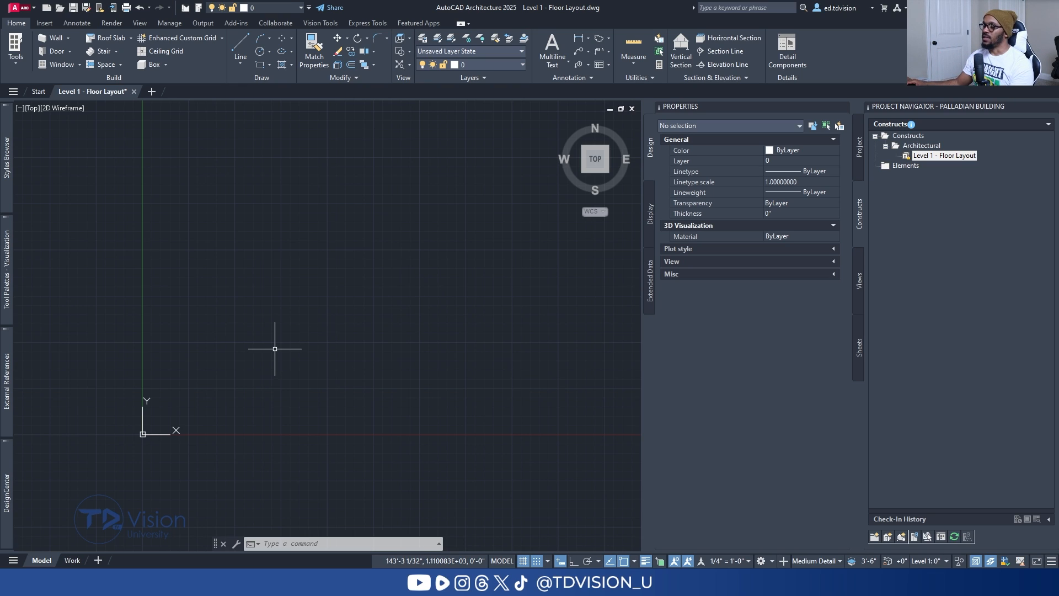
middle_drag(282, 348, 258, 346)
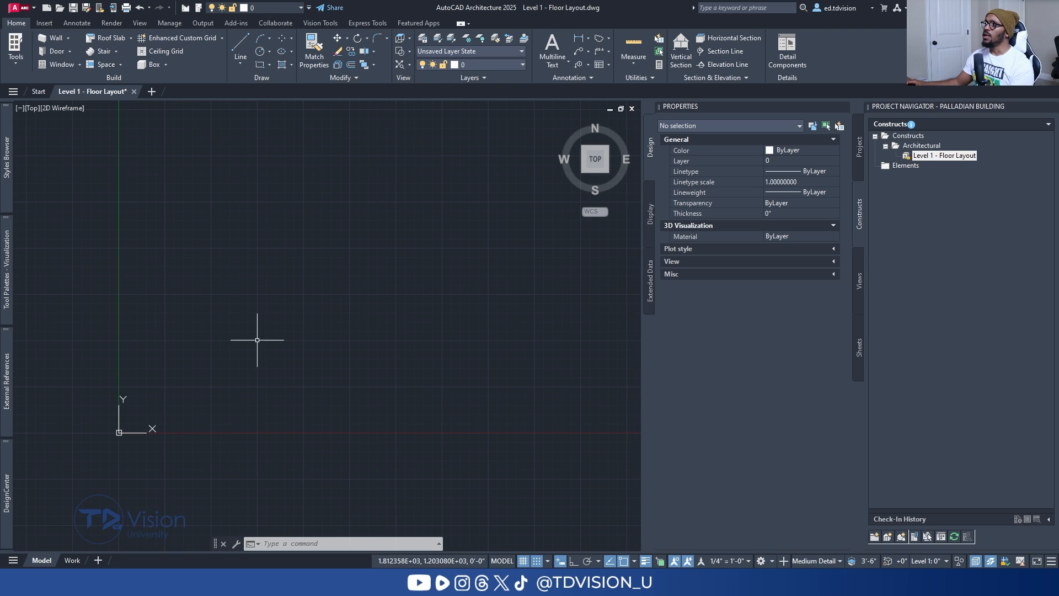
middle_drag(213, 343, 209, 334)
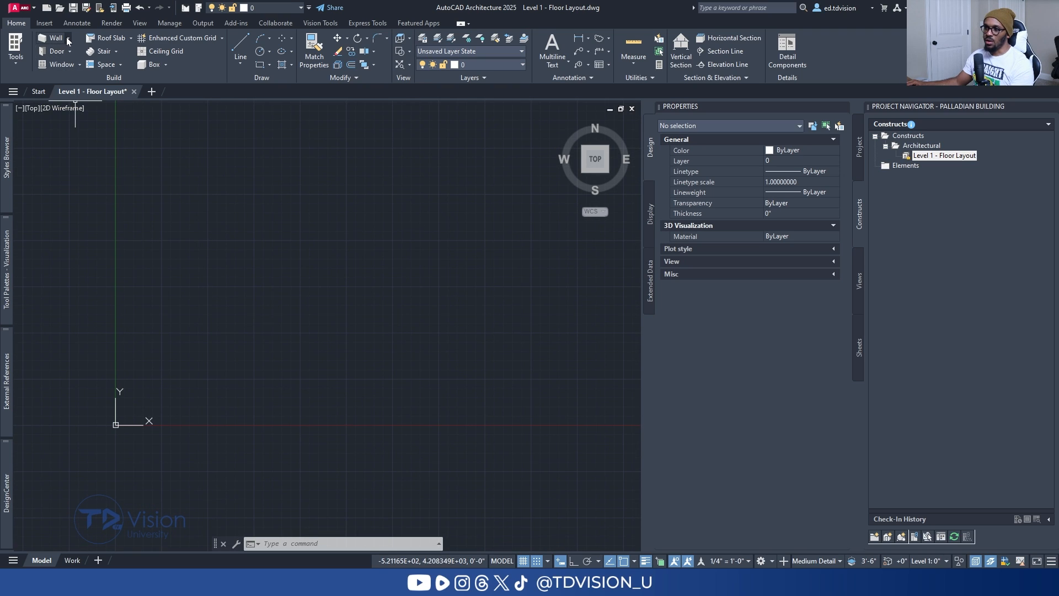
Switch the tool palettes from the Visualization set to the Design set and show its wall tools.
click(68, 38)
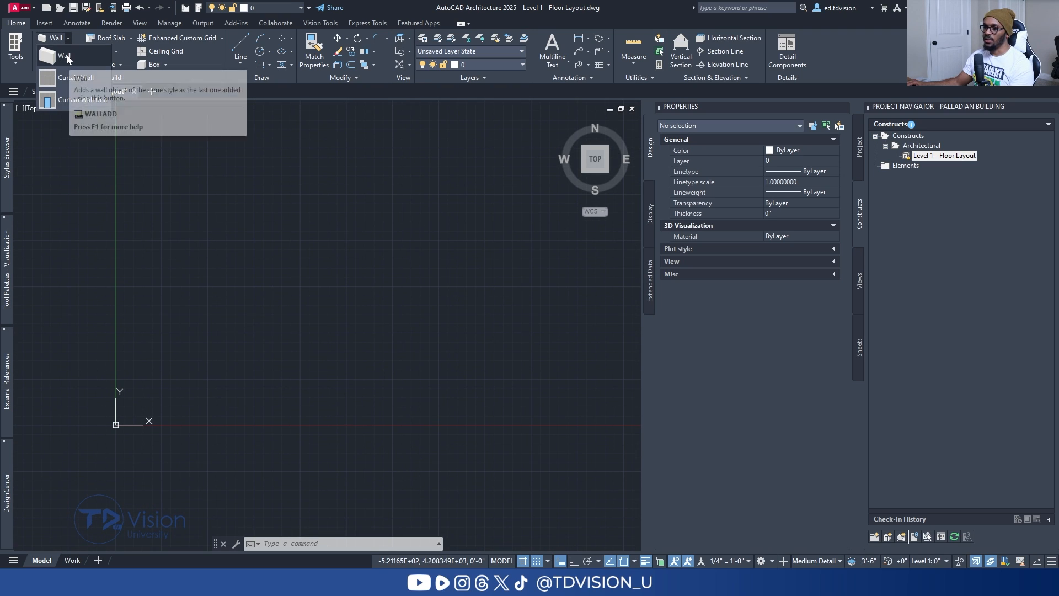
click(67, 56)
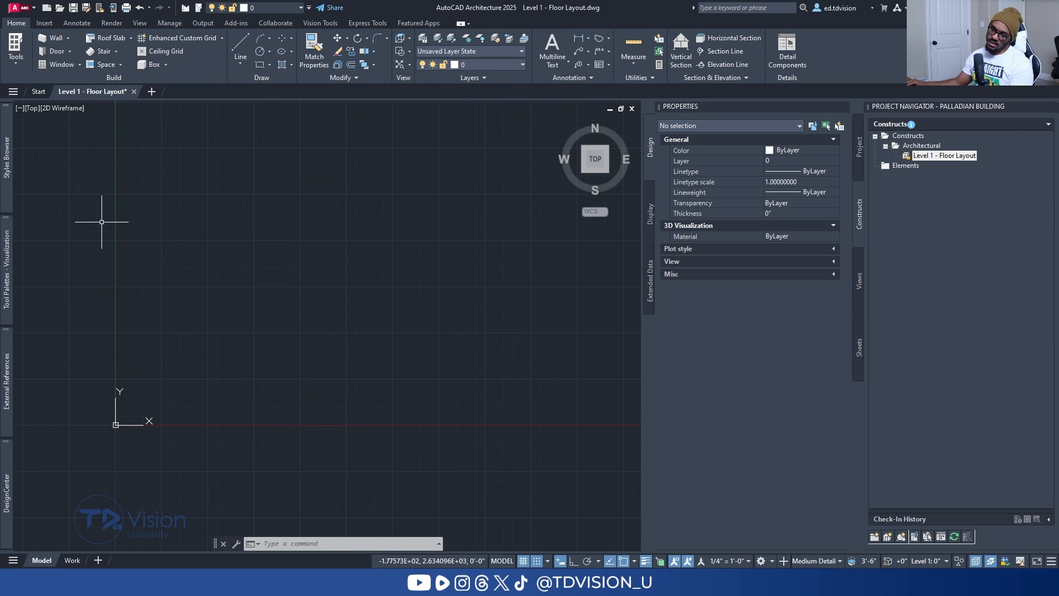
mouse_move(4, 504)
mouse_move(8, 296)
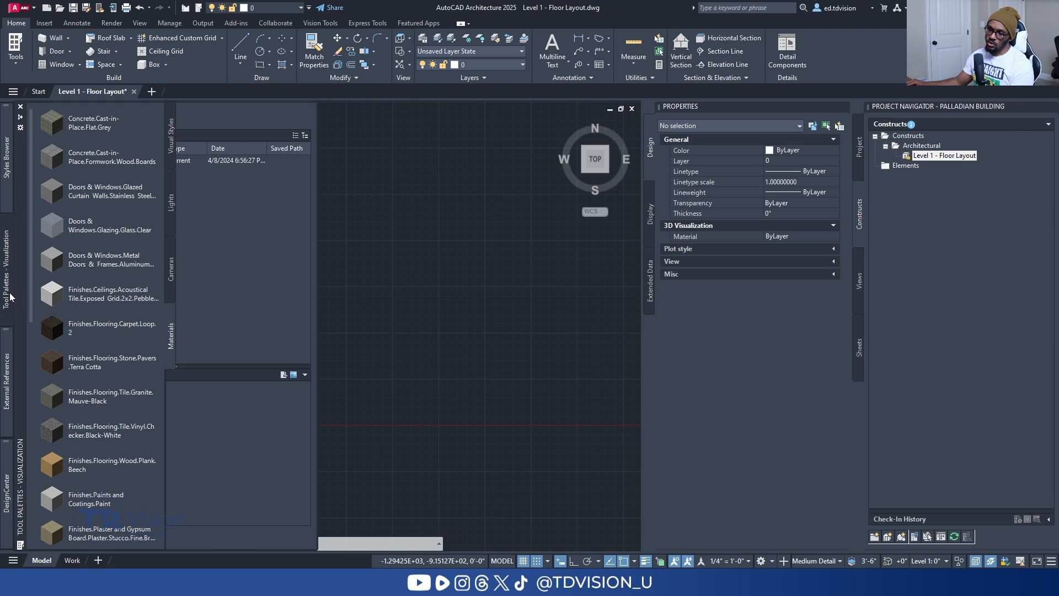
click(21, 128)
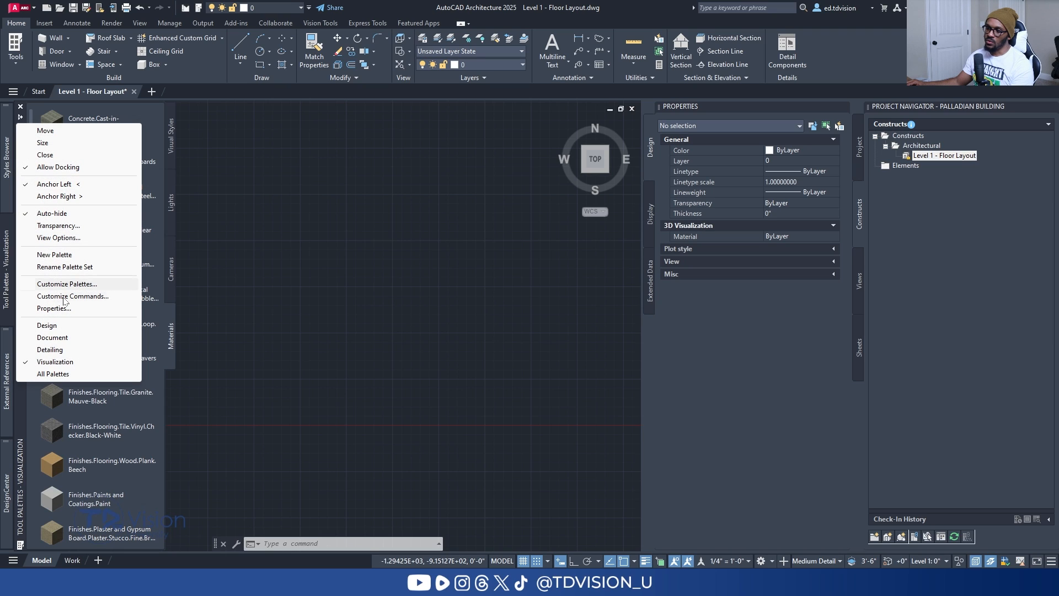
click(60, 325)
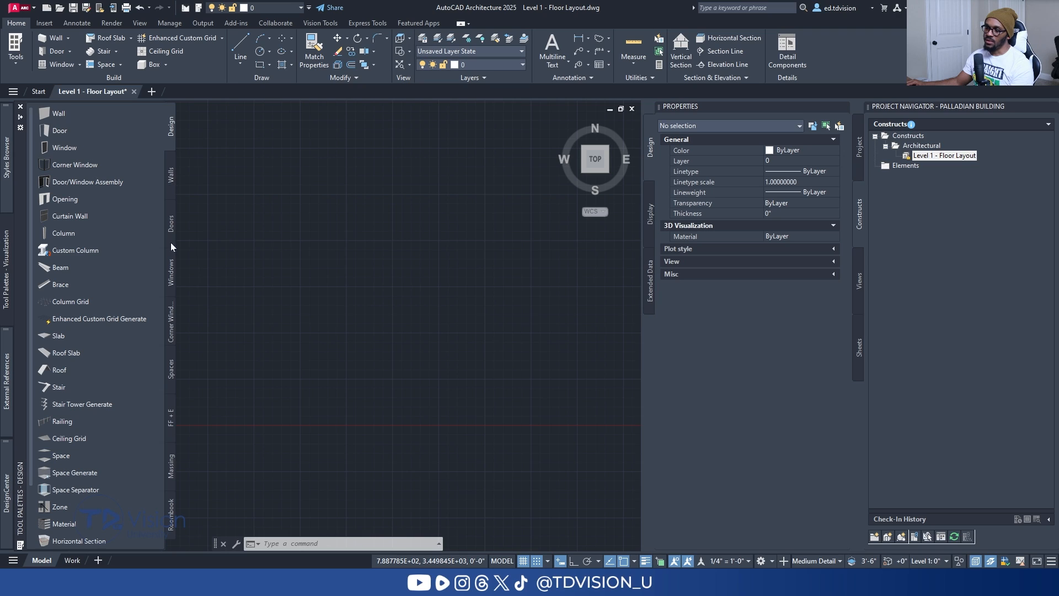
click(171, 180)
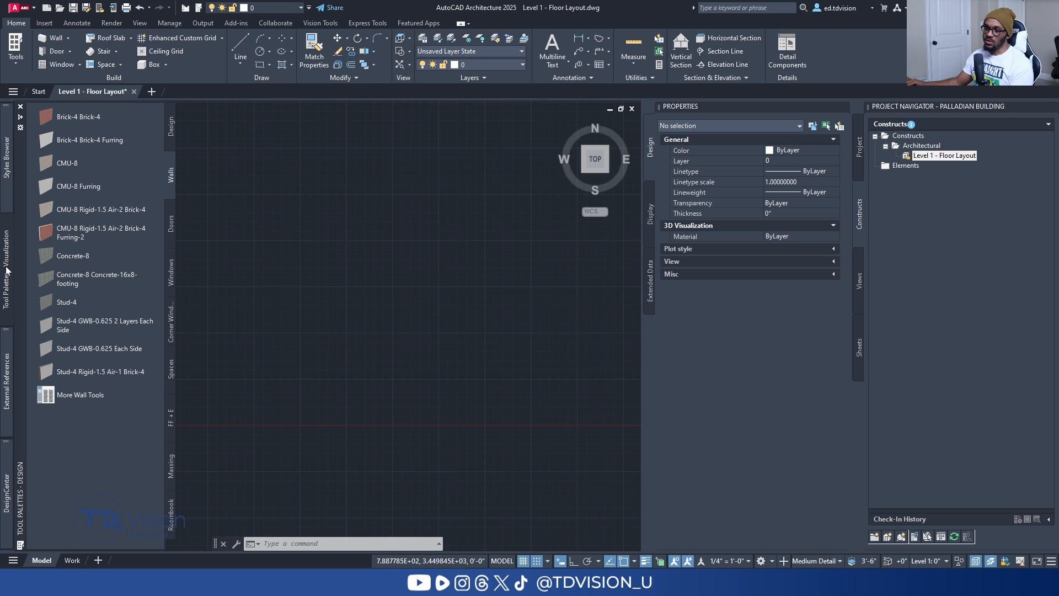
List the content library's wall styles in the Styles Browser and look through them.
click(16, 60)
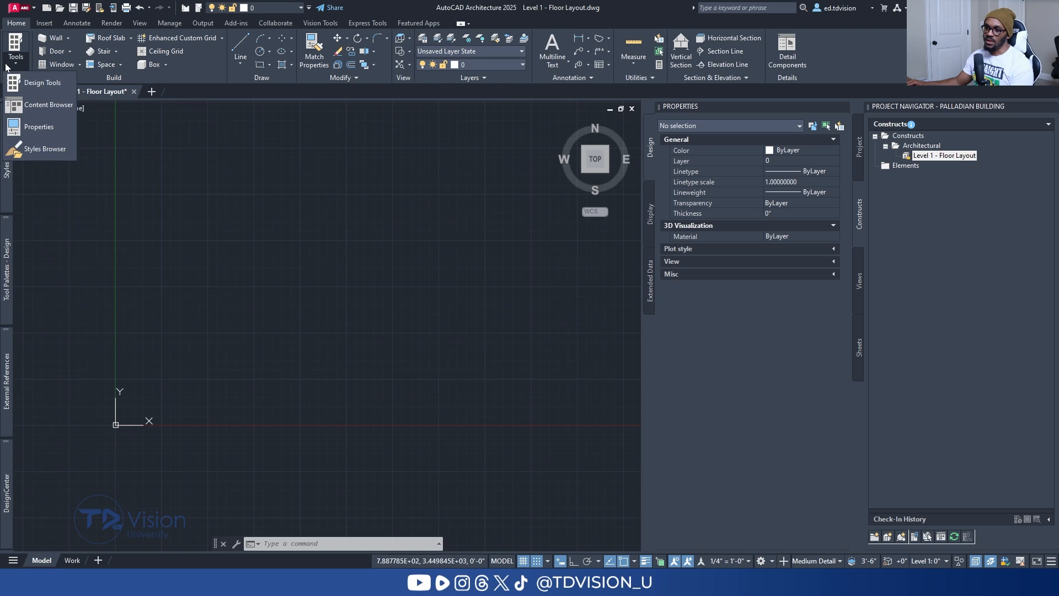
click(33, 87)
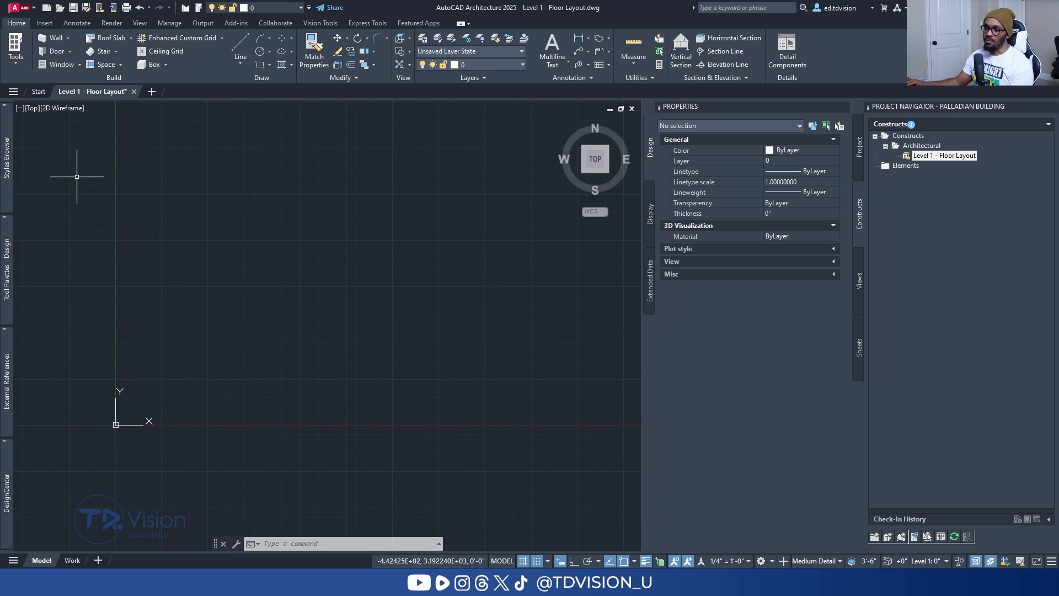
mouse_move(10, 153)
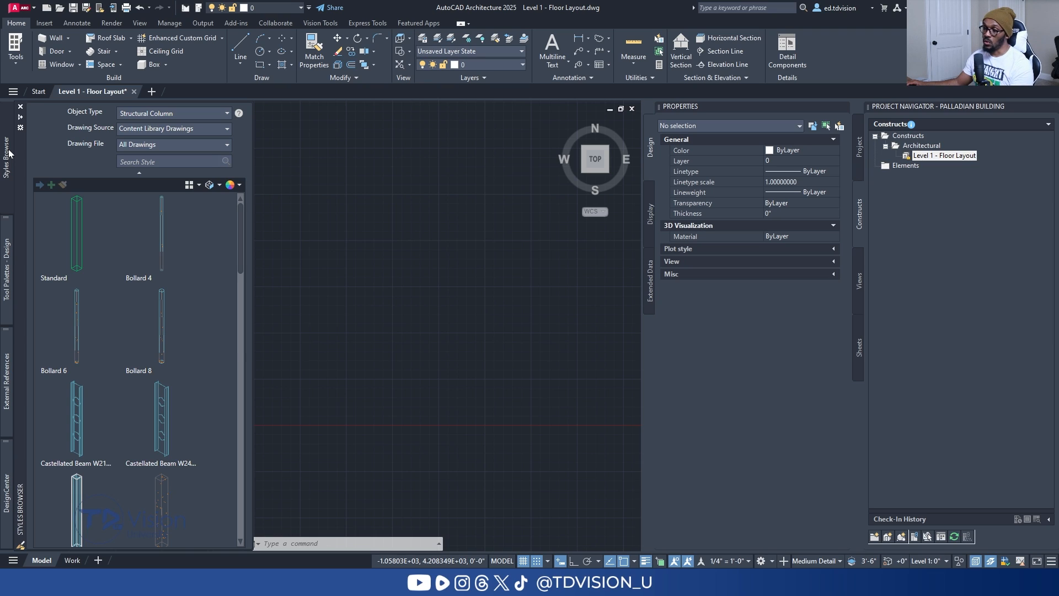
click(135, 114)
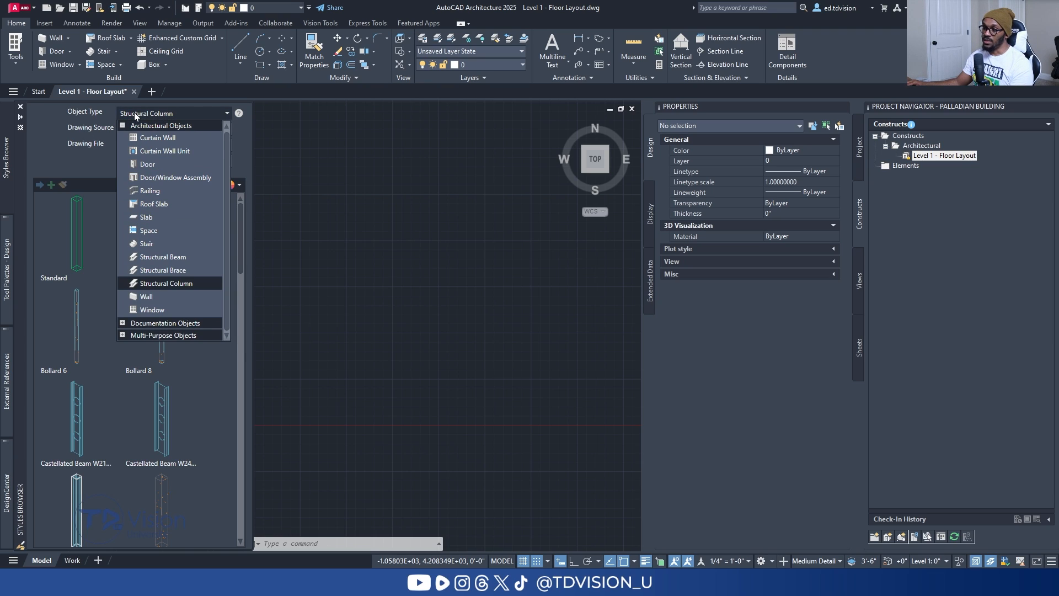
click(149, 283)
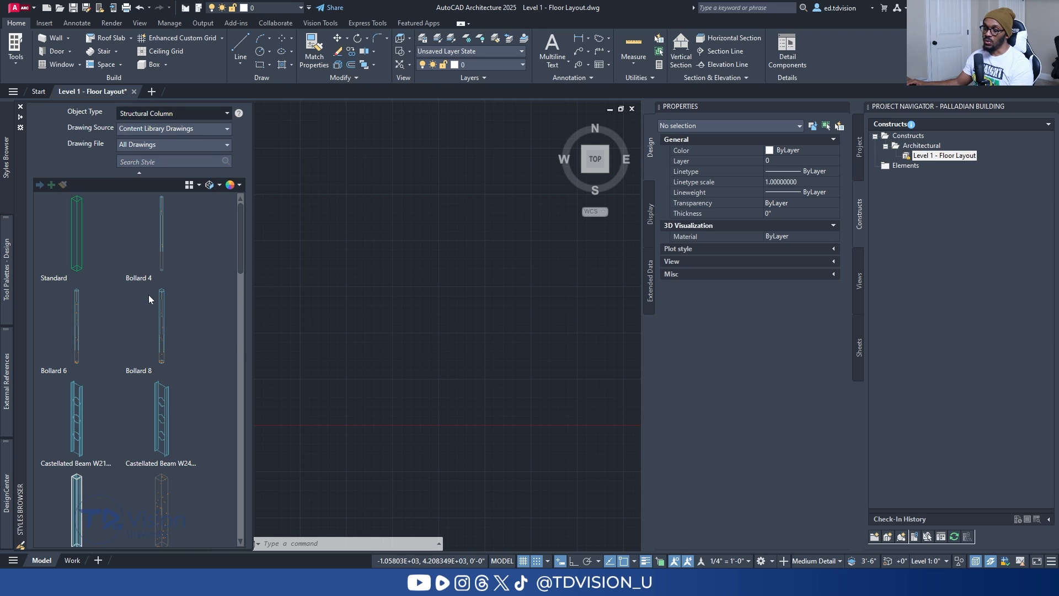
scroll(167, 255, down, 14)
scroll(168, 254, down, 10)
scroll(168, 255, up, 14)
scroll(168, 255, up, 8)
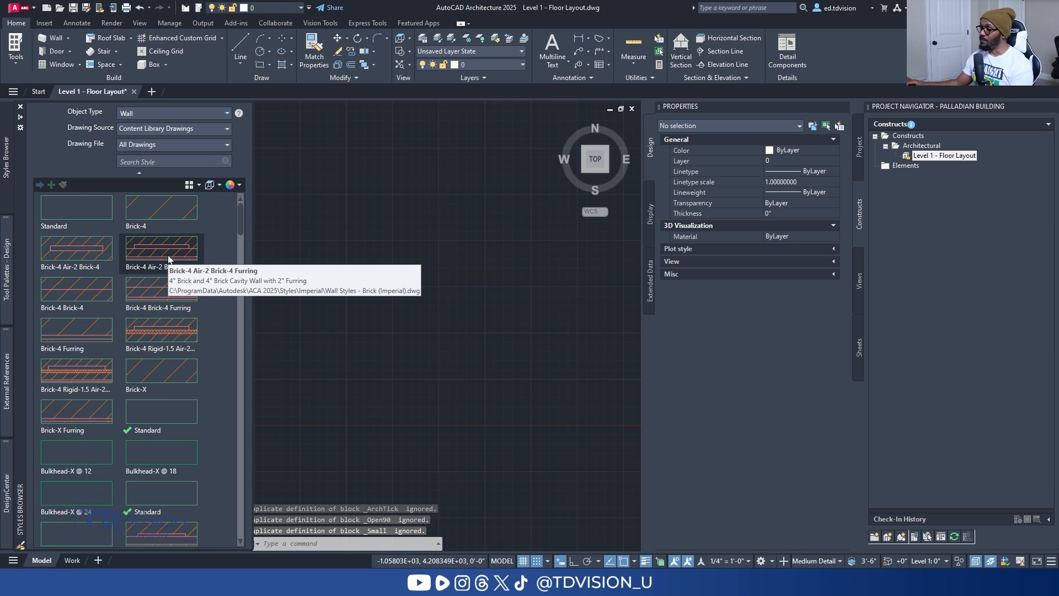
click(57, 39)
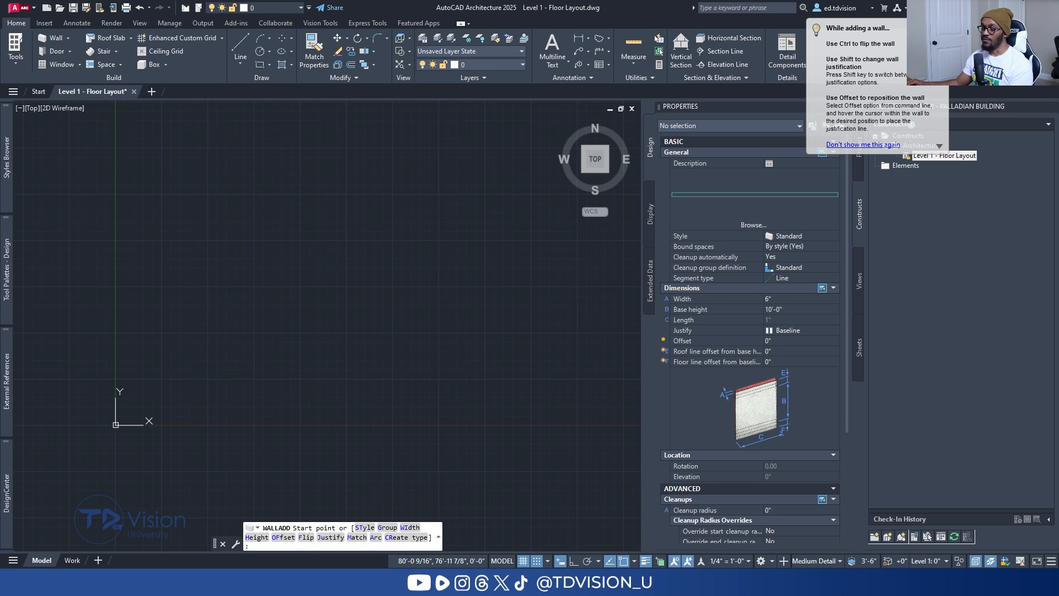
click(190, 354)
scroll(199, 314, up, 3)
middle_drag(197, 282, 225, 227)
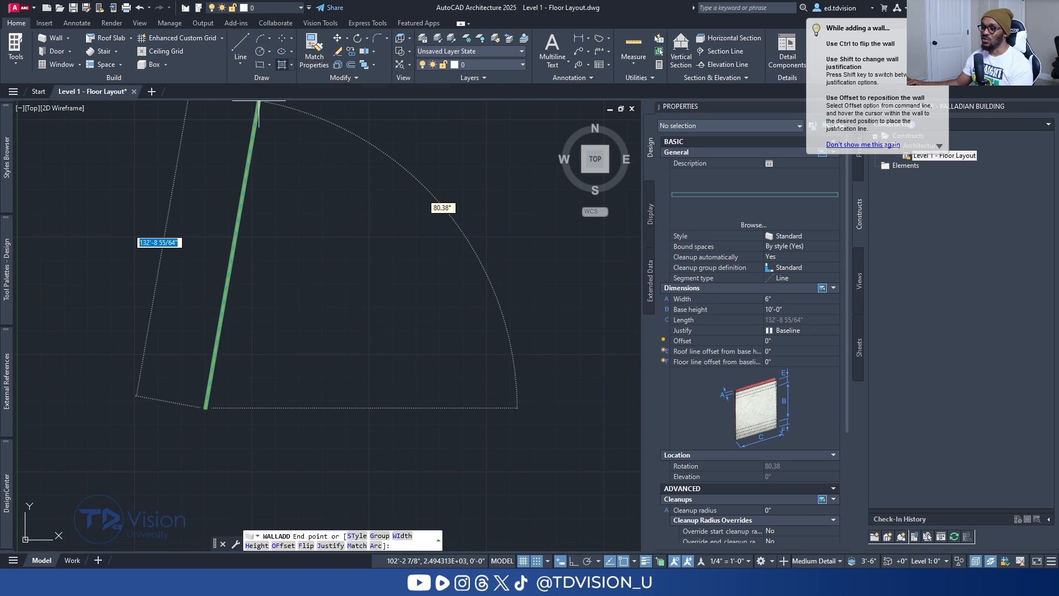
key(shift)
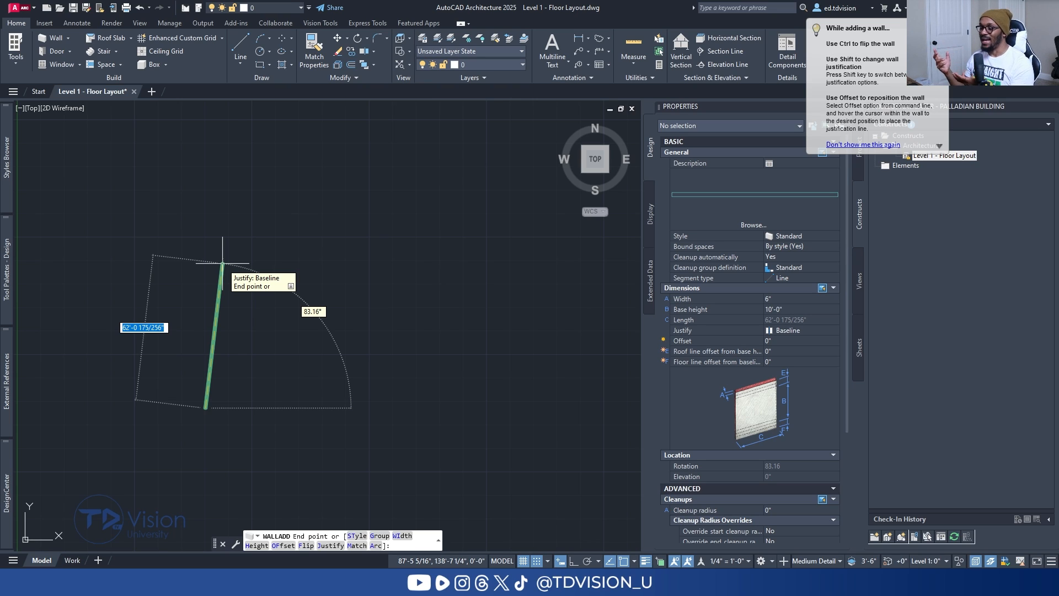
right_click(243, 234)
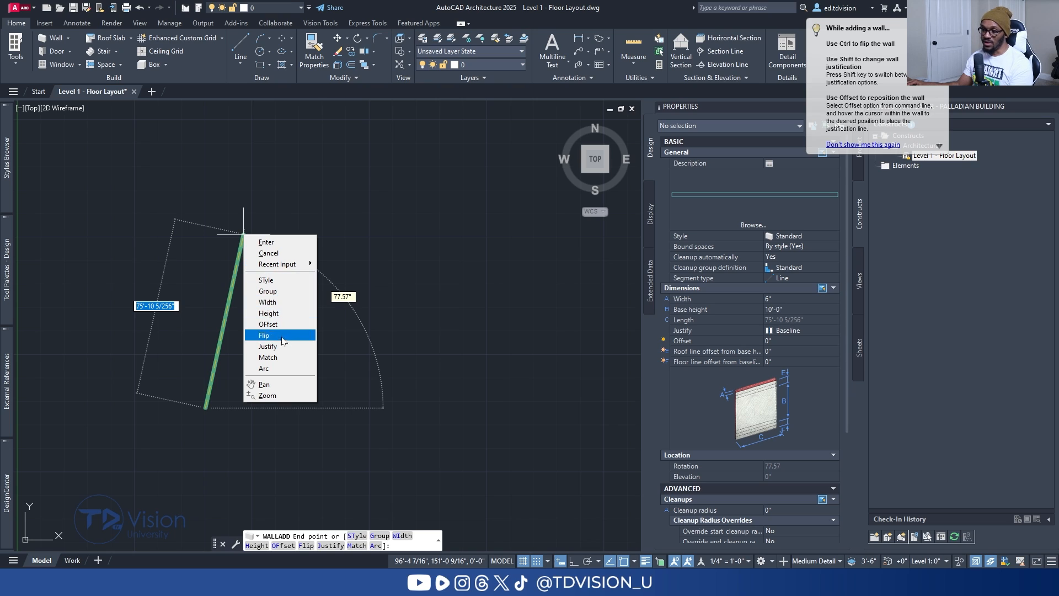
click(278, 371)
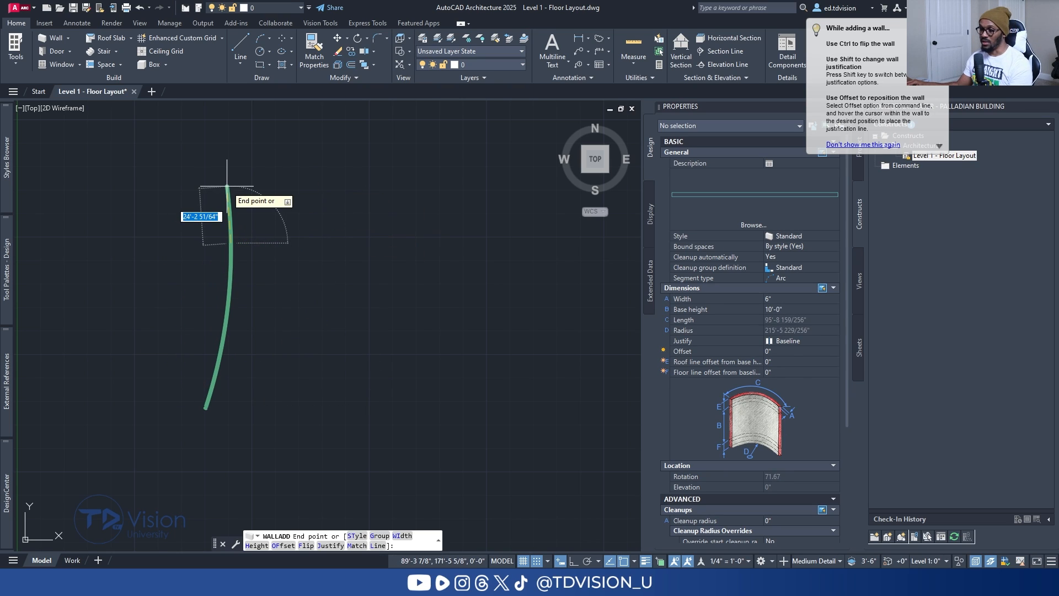
key(Escape)
Begin a straight Standard-style wall at a free point in the drawing, flip it, and turn Ortho on.
key(Return)
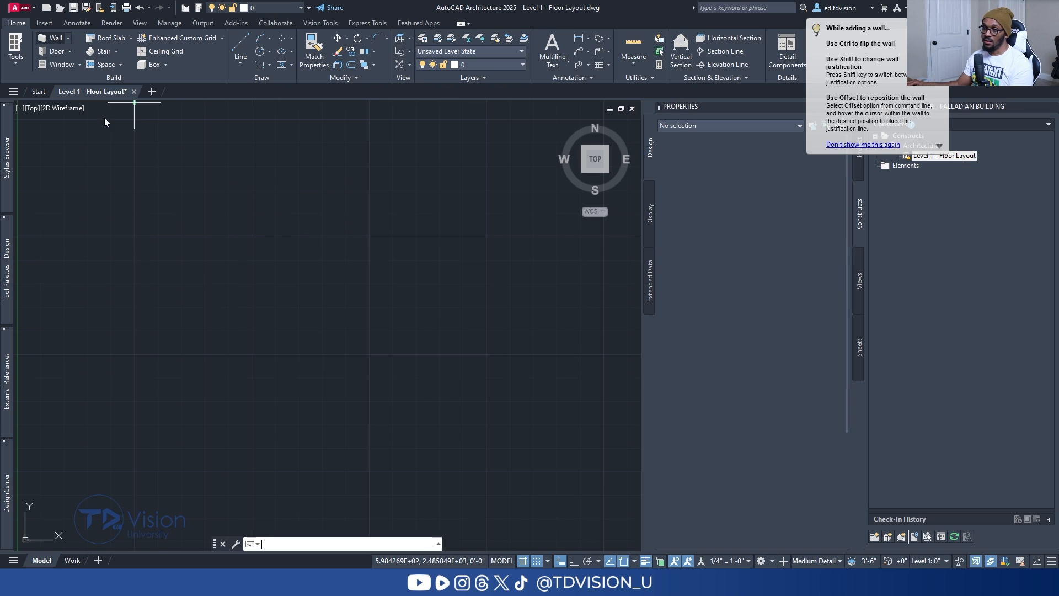
click(186, 391)
right_click(200, 270)
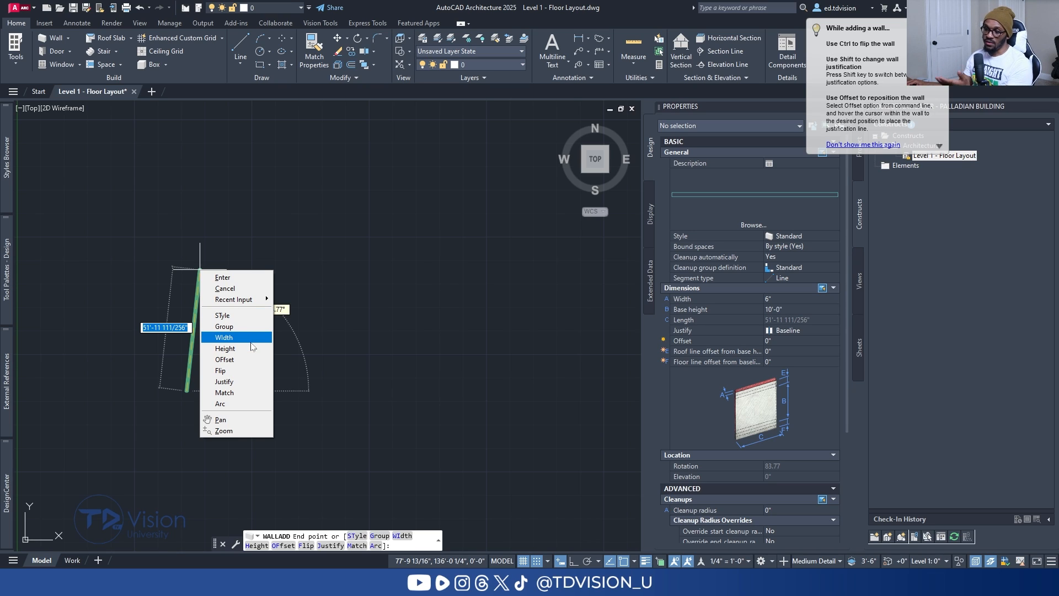
click(257, 370)
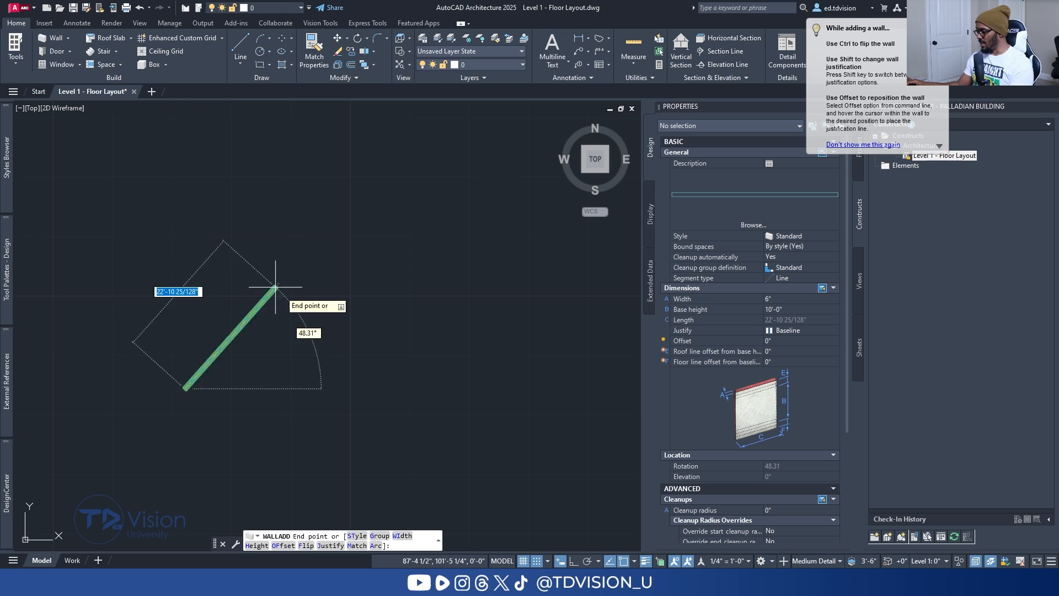
click(573, 561)
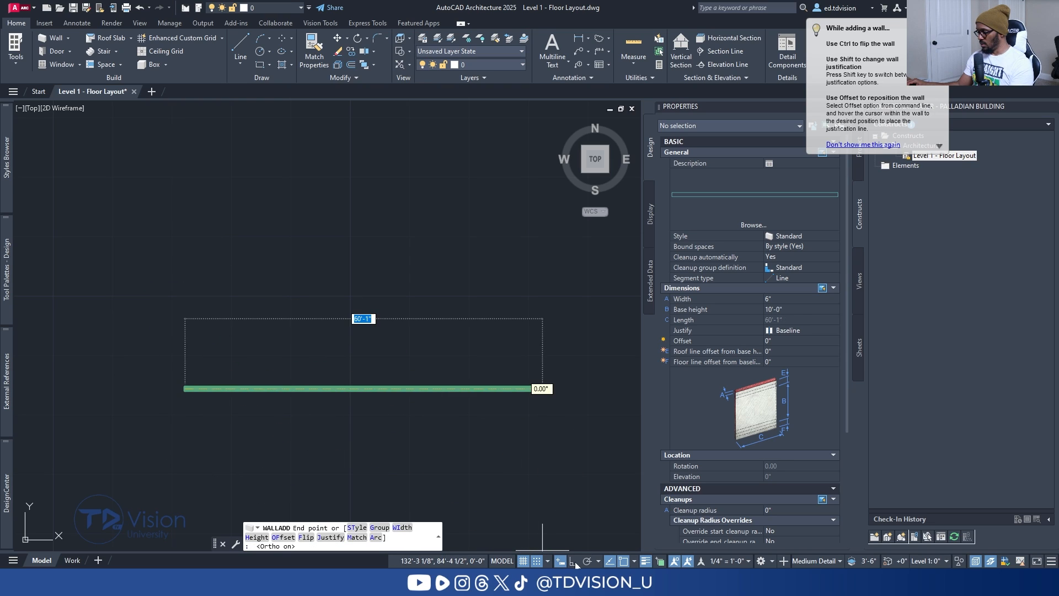
Examine where the baseline runs in the wall preview and which justification options are available.
middle_drag(217, 236, 290, 290)
scroll(279, 265, up, 2)
scroll(270, 254, down, 3)
scroll(274, 281, up, 3)
scroll(294, 354, up, 2)
middle_drag(275, 365, 333, 187)
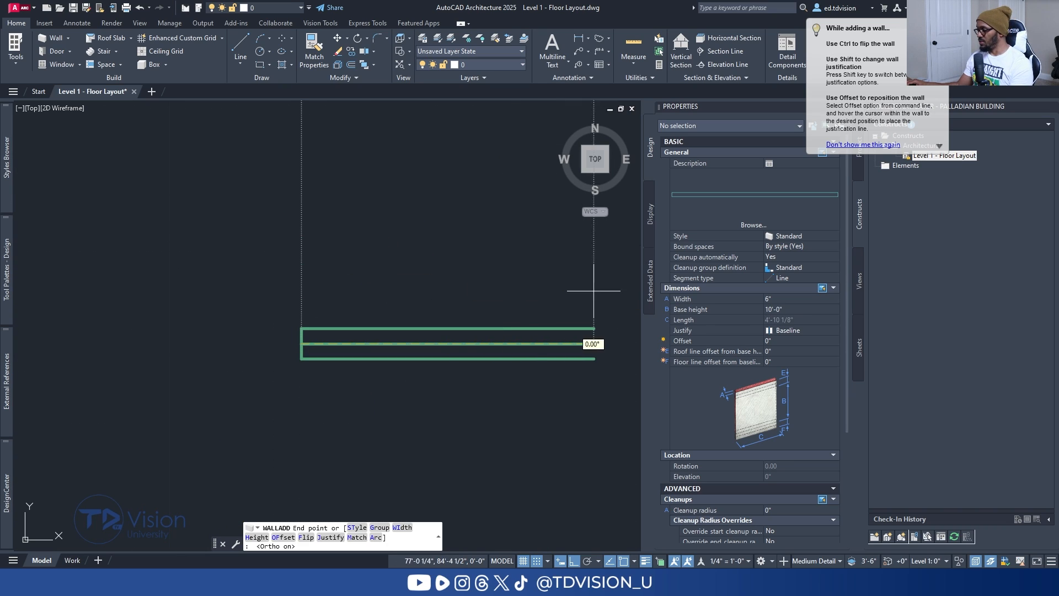
click(789, 332)
click(789, 331)
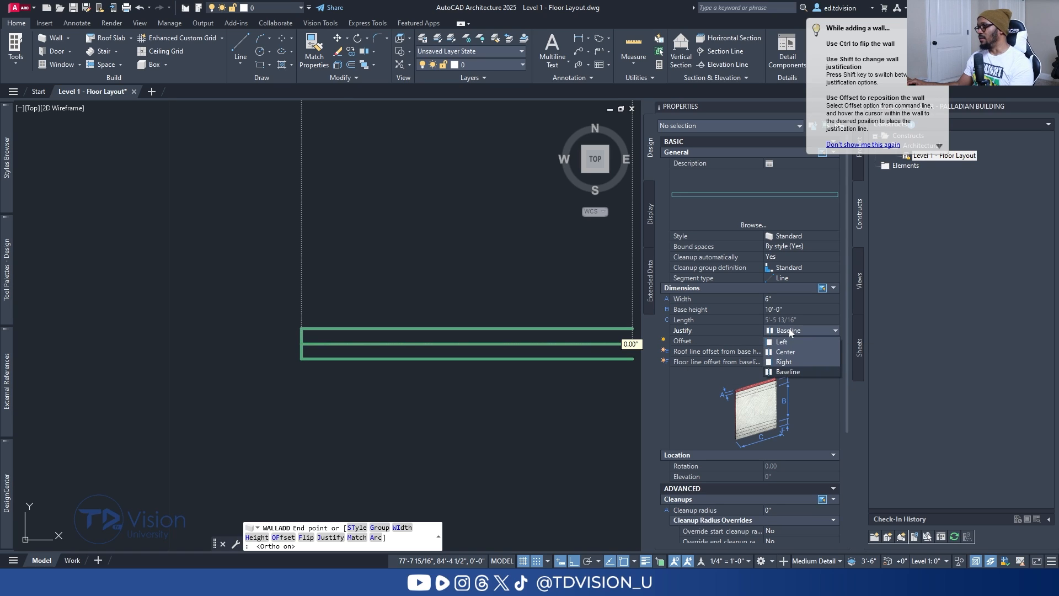
click(789, 331)
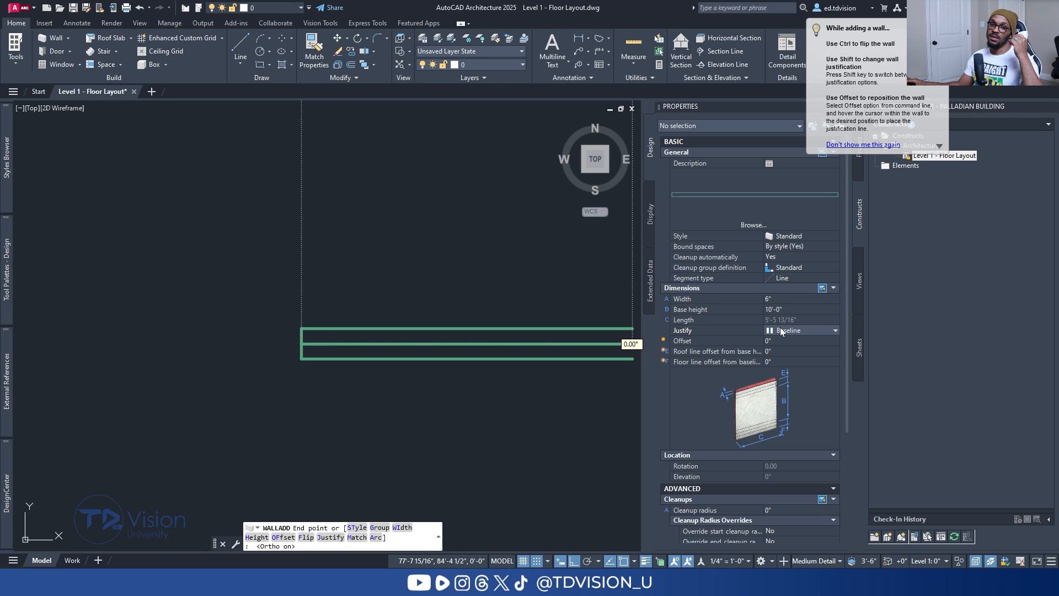
Cycle through the justification options of the wall in progress and set it to Left.
scroll(339, 232, down, 4)
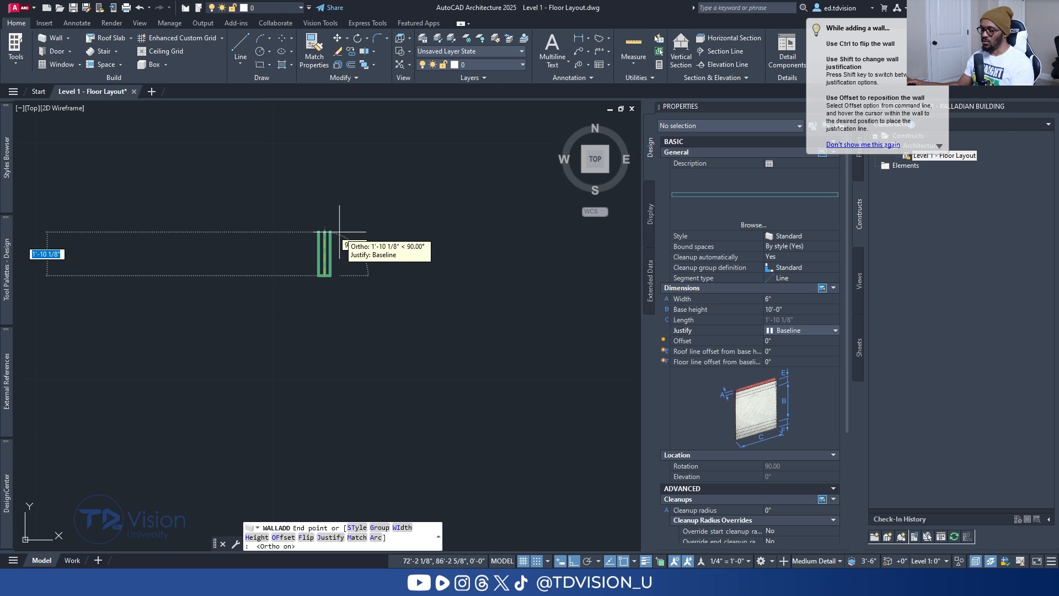
key(shift)
key(shift)
key(shift)
key(shift)
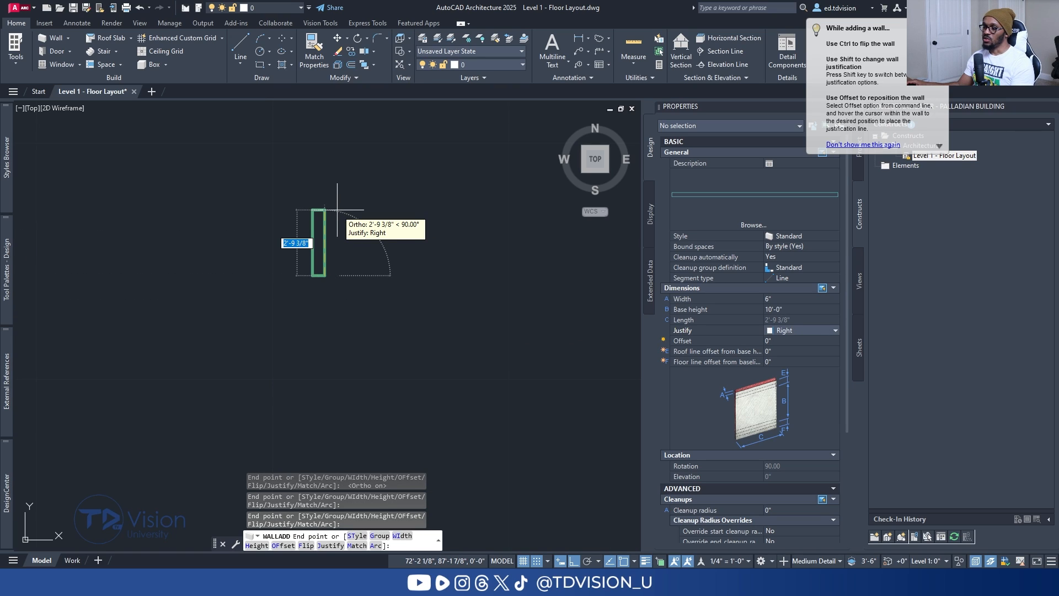
key(shift)
key(shift)
key(shift)
key(shift)
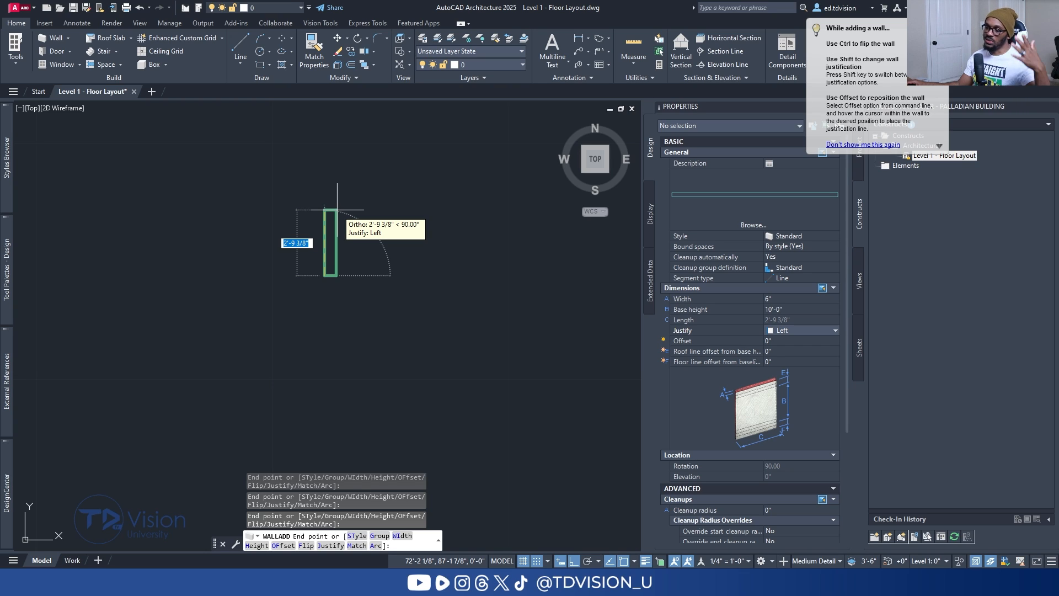
Draw the first wall segment 20' long, running straight north from the start point.
scroll(337, 210, down, 2)
middle_drag(337, 210, 254, 379)
scroll(269, 334, down, 3)
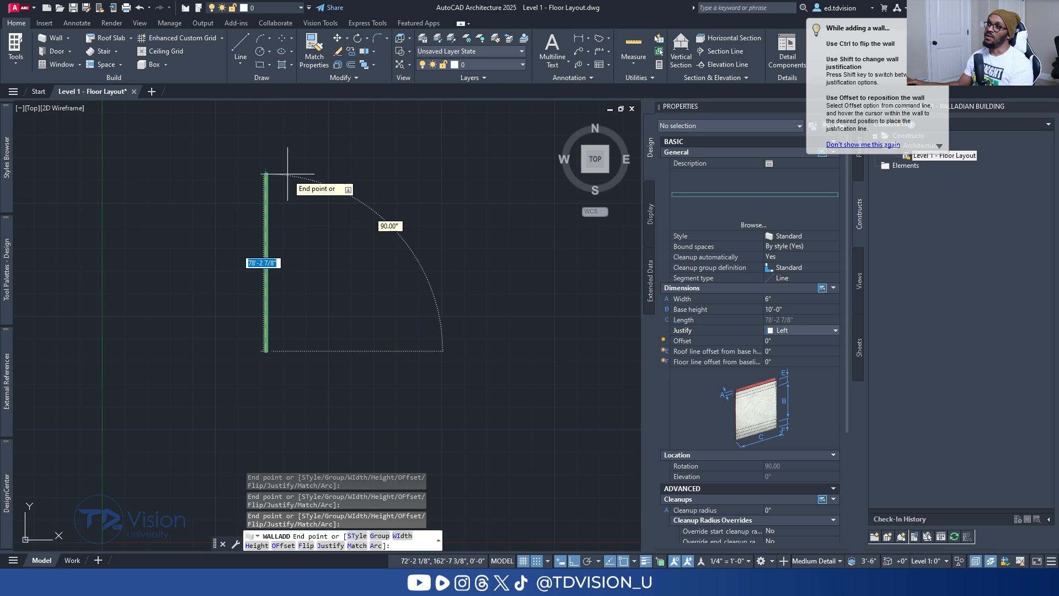
text(20')
key(Return)
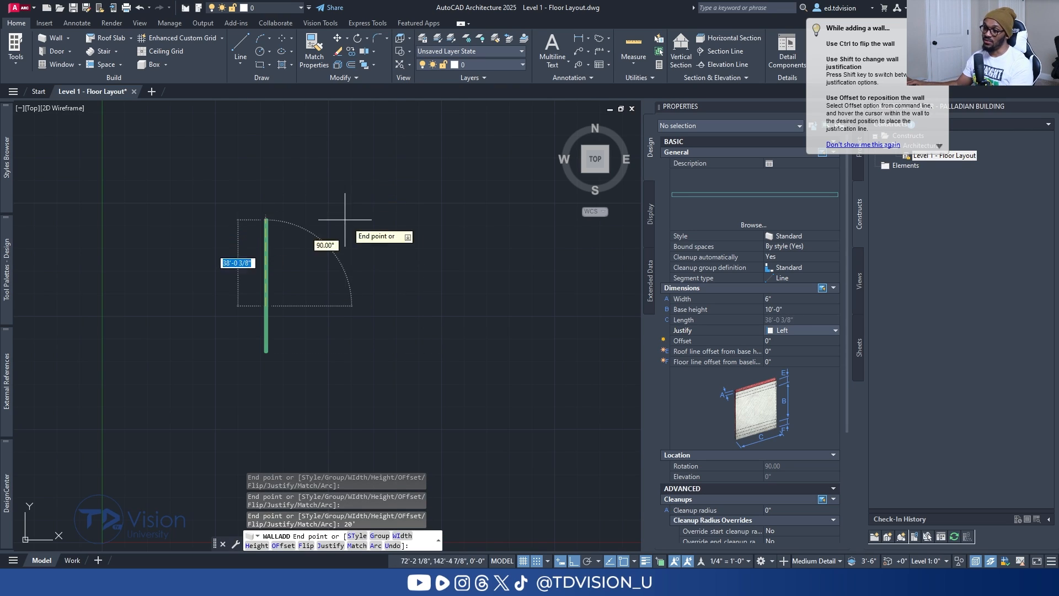
Continue the wall with a 50' segment running east from the first segment's north end.
scroll(317, 322, up, 1)
middle_drag(317, 320, 312, 278)
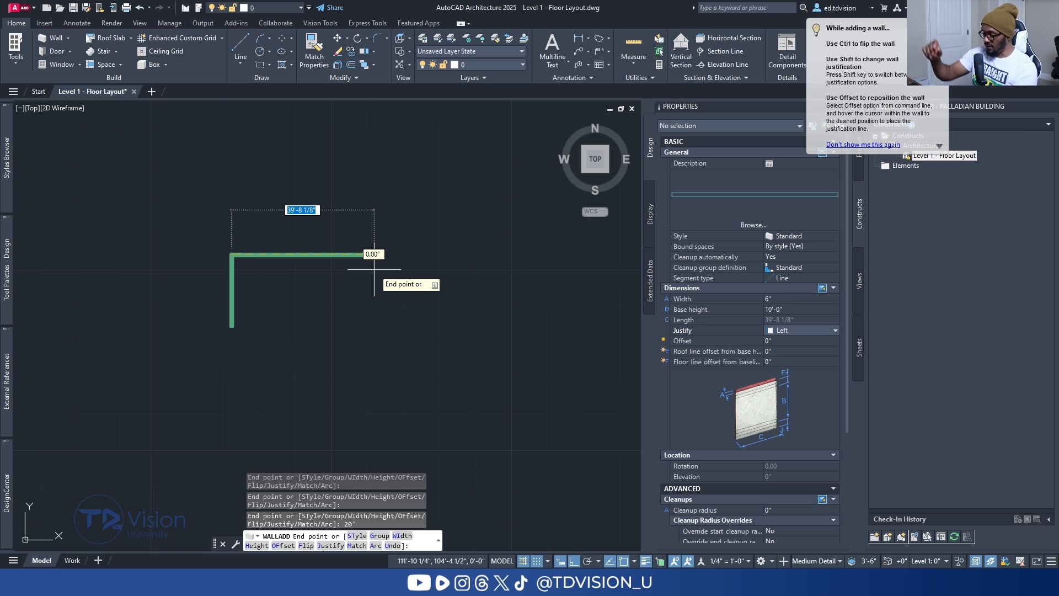
text(5-)
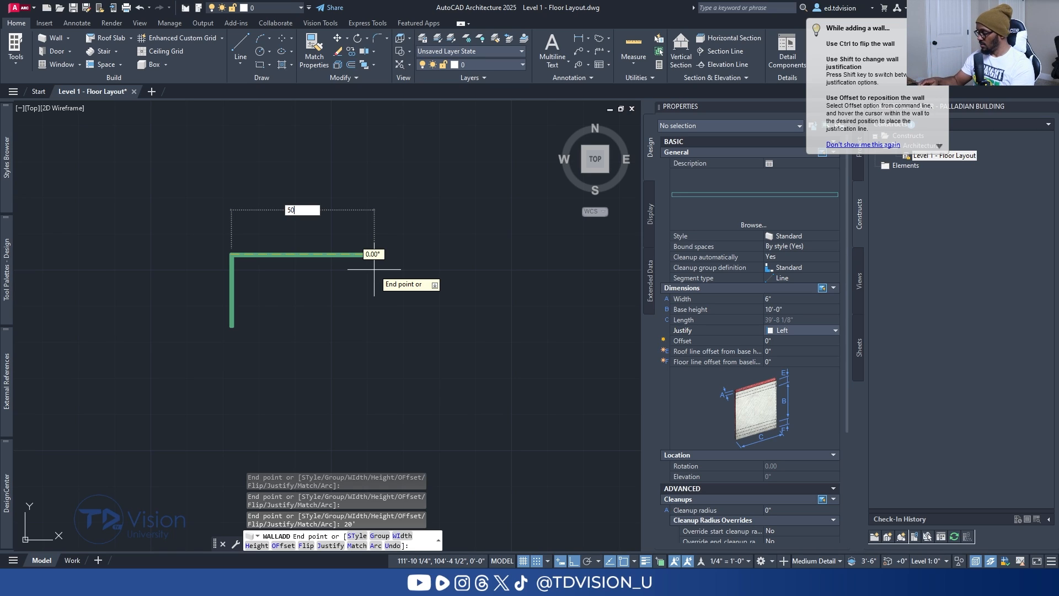
key(Return)
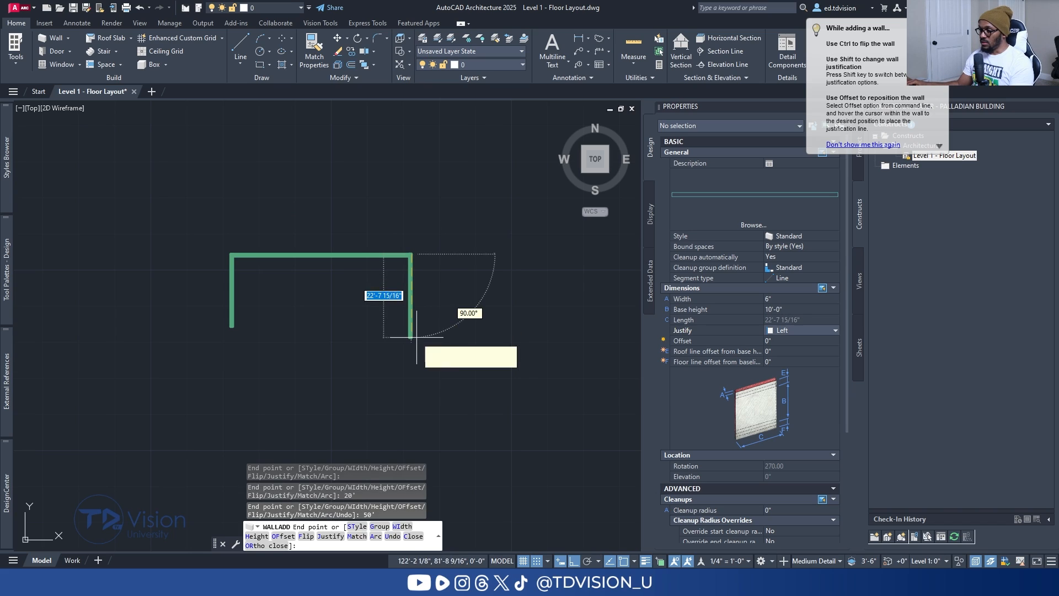
Continue the wall 20' south from the northeast corner and 15' west from there.
scroll(396, 311, up, 2)
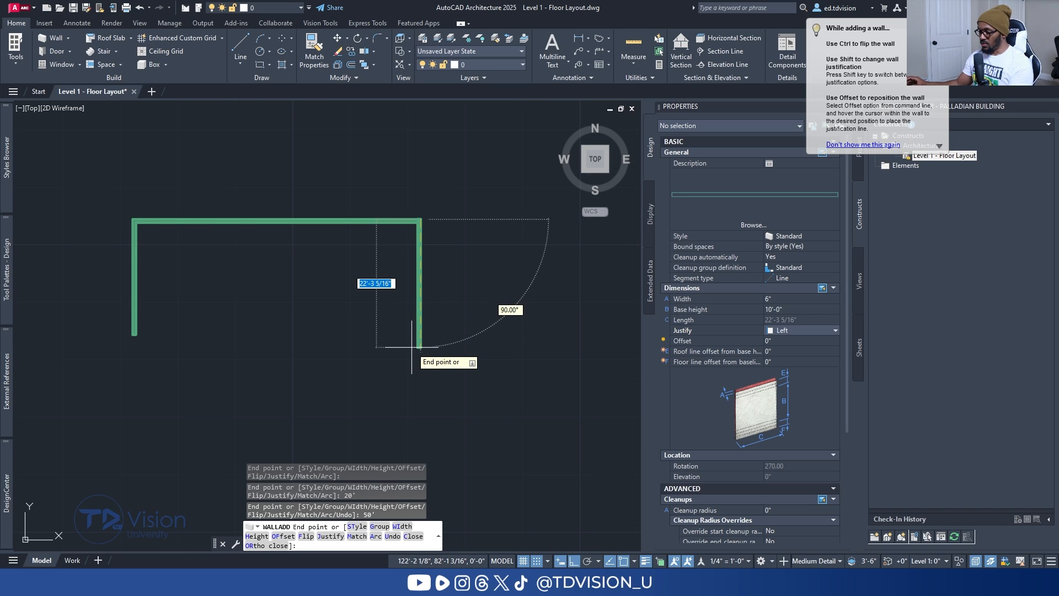
text(20)
key(Return)
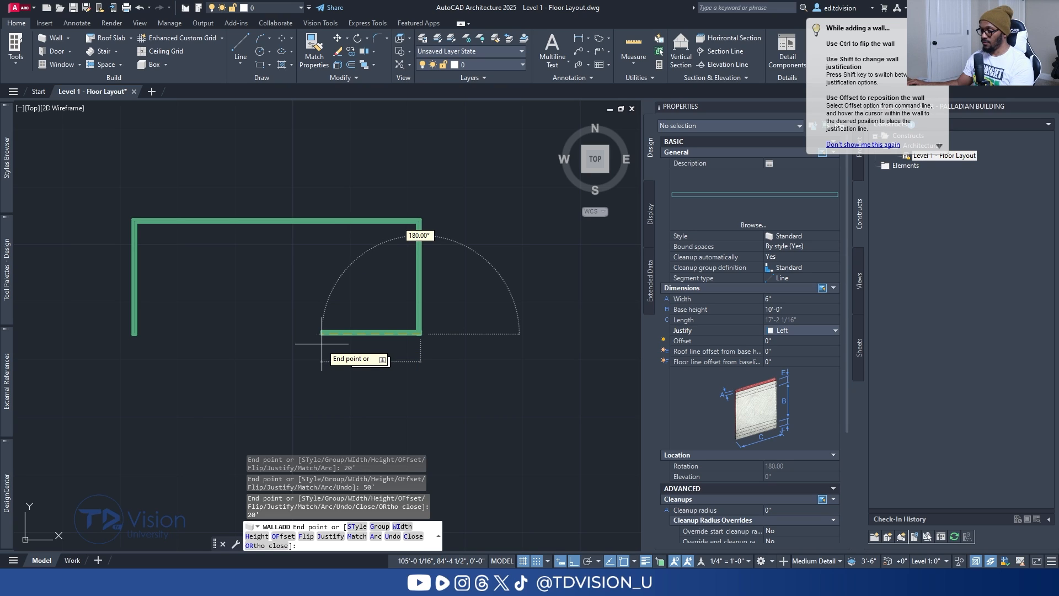
text(15)
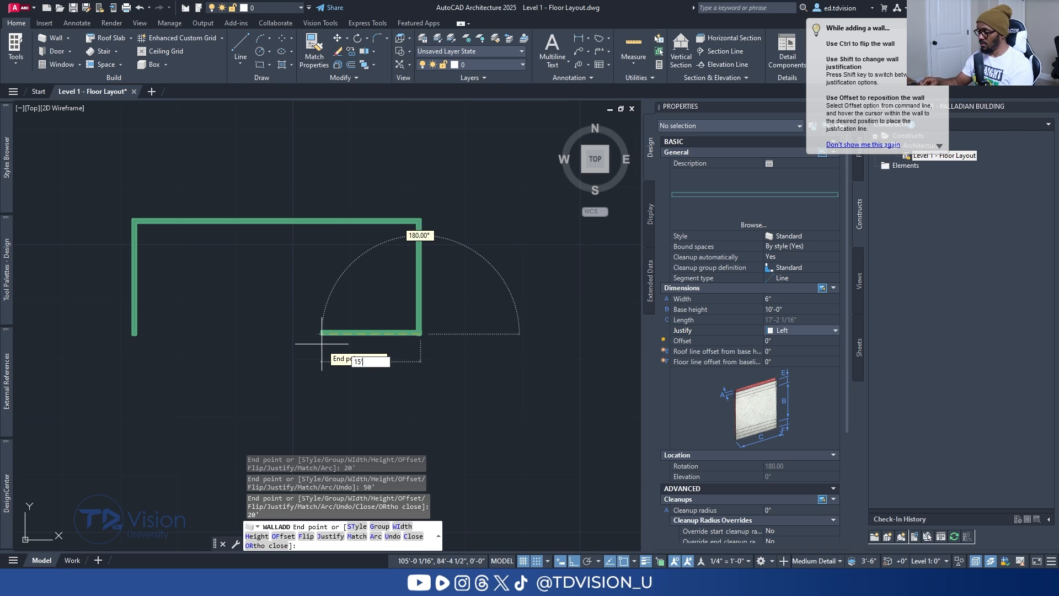
key(Return)
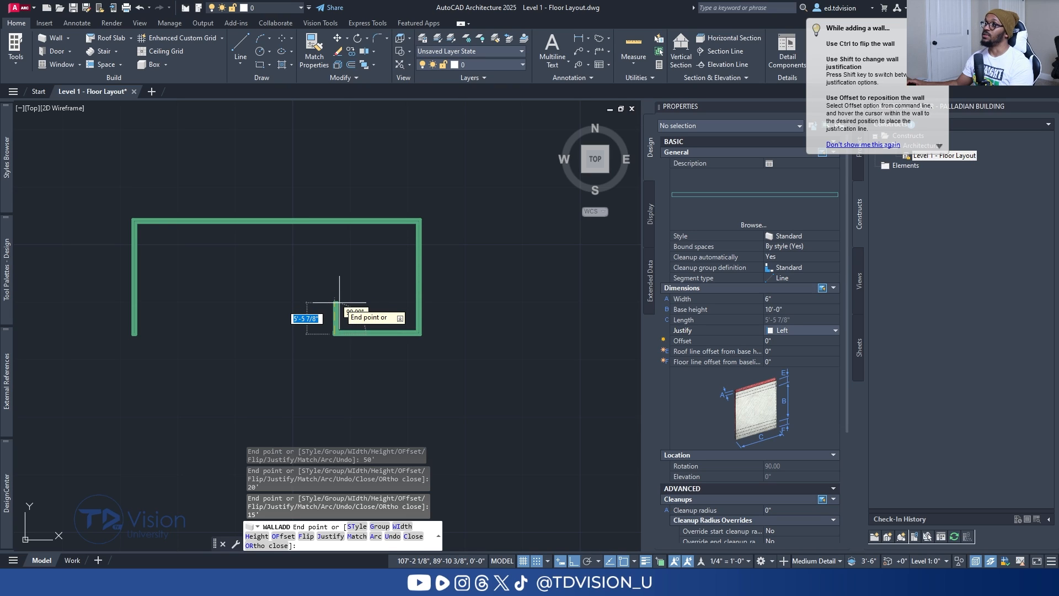
Continue the wall 10' north and 20' west to form the recess in the south side.
middle_drag(339, 302, 348, 269)
text(10)
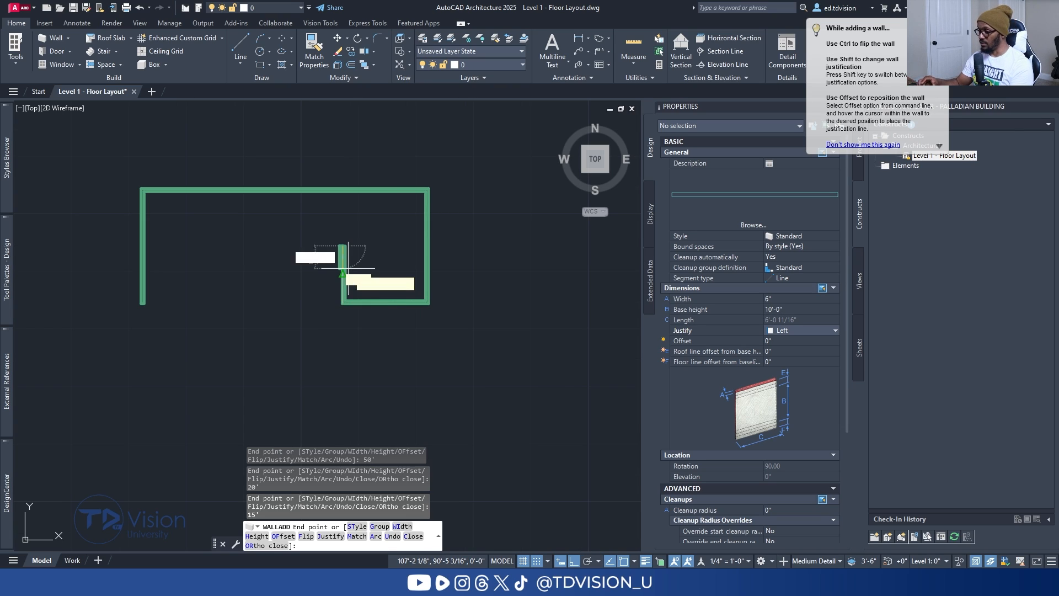
key(Return)
text(20)
key(Return)
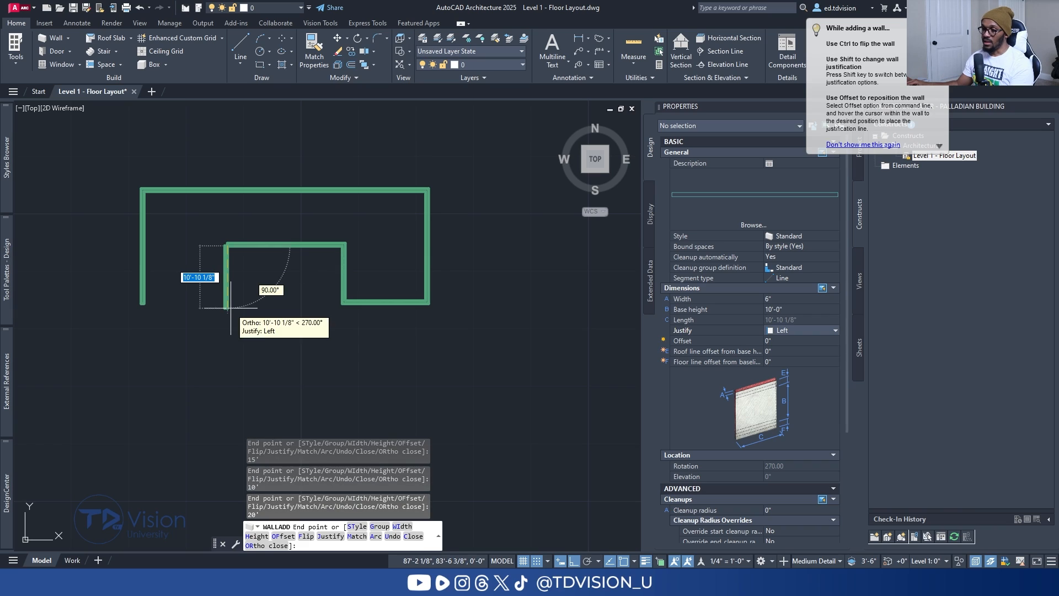
Draw the wall 10' south from the recess and close the outline back to the start point.
text(10)
key(Return)
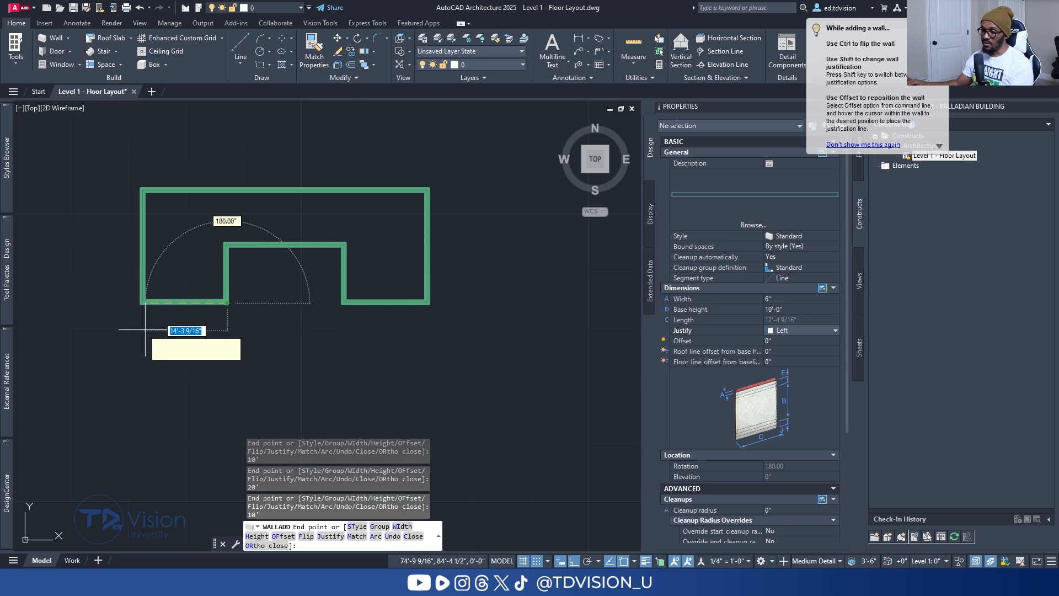
click(418, 545)
scroll(161, 307, up, 5)
scroll(159, 312, down, 5)
Stretch the 20' recess wall parallel to itself by 5' toward the south, making the recess shallower.
click(319, 231)
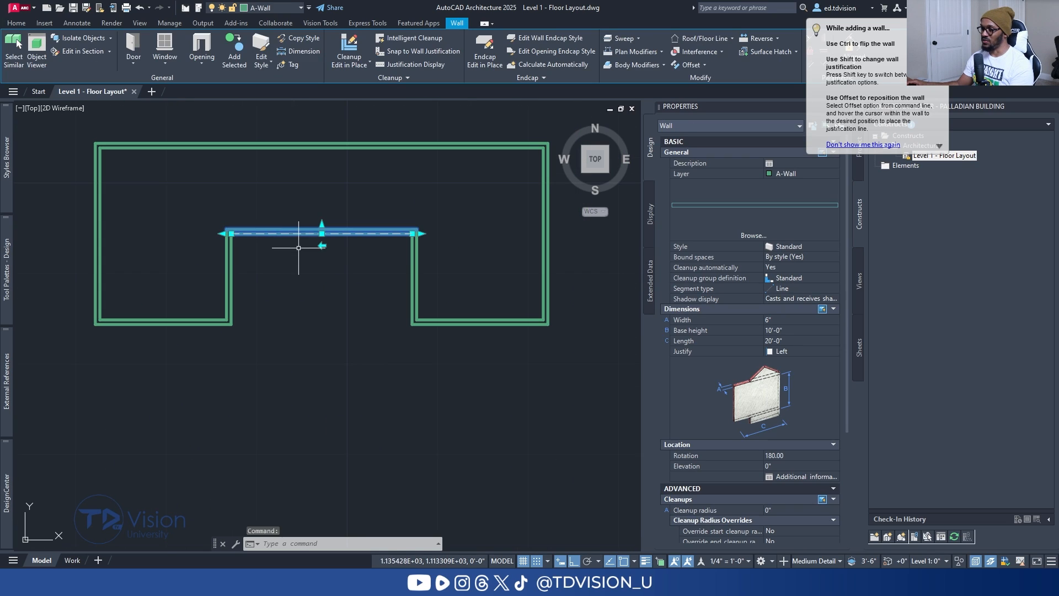
scroll(280, 269, up, 3)
scroll(291, 229, down, 4)
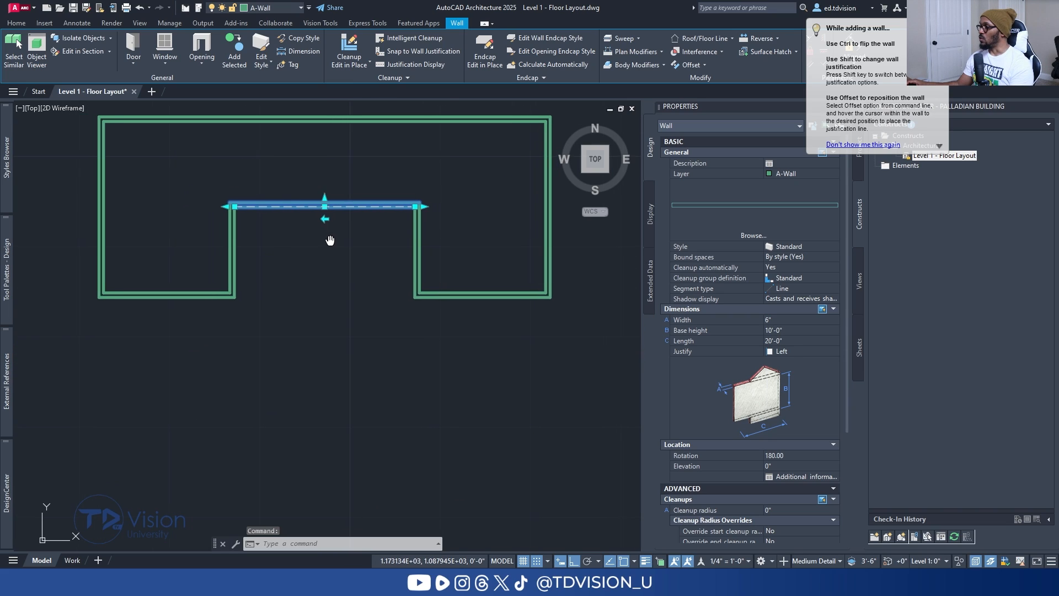
mouse_move(335, 208)
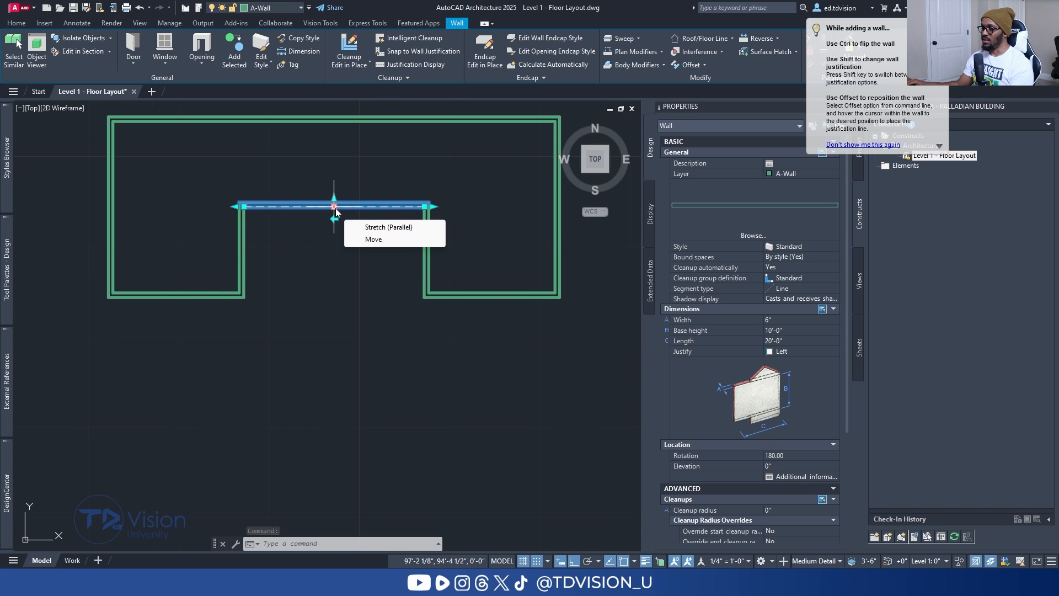
click(335, 207)
scroll(348, 251, up, 2)
text(5')
key(Return)
key(Escape)
key(Escape)
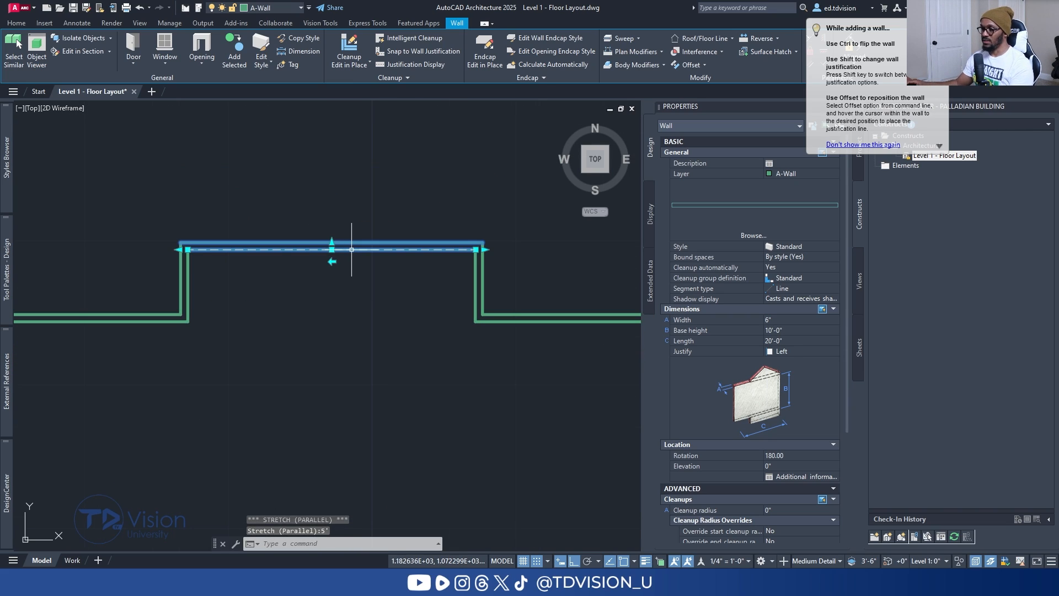
Inspect the exterior walls in 3D and return to the top view.
scroll(353, 221, down, 4)
scroll(350, 218, up, 2)
scroll(354, 220, down, 3)
shift+middle_drag(354, 221, 496, 204)
middle_drag(354, 237, 347, 271)
scroll(309, 285, up, 3)
shift+middle_drag(285, 287, 314, 307)
scroll(314, 303, down, 4)
click(594, 151)
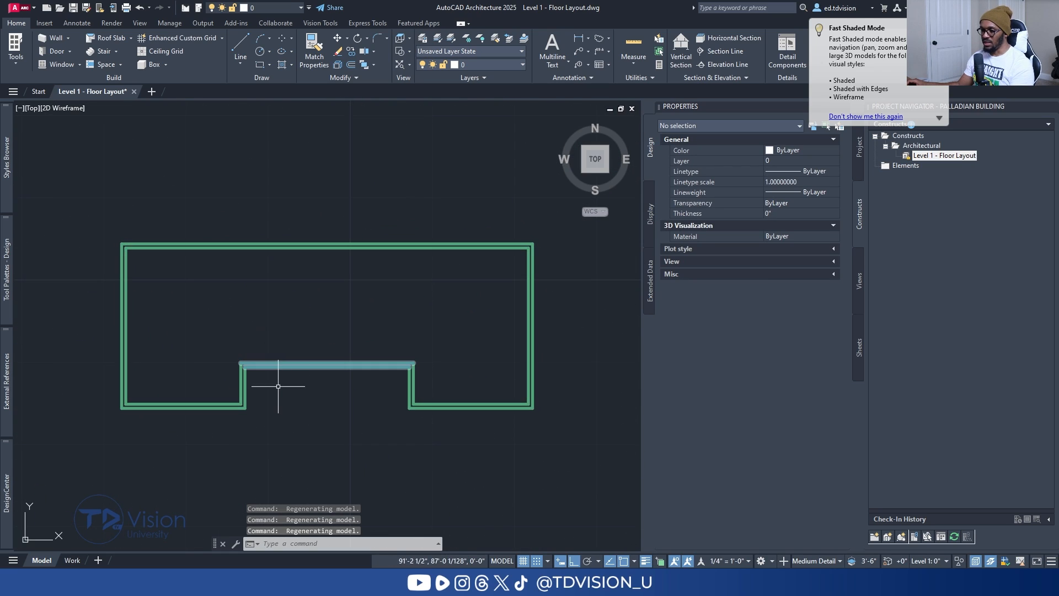
Select all exterior walls and review the floor elevations and floor-to-floor heights of the project levels.
middle_drag(534, 424, 475, 430)
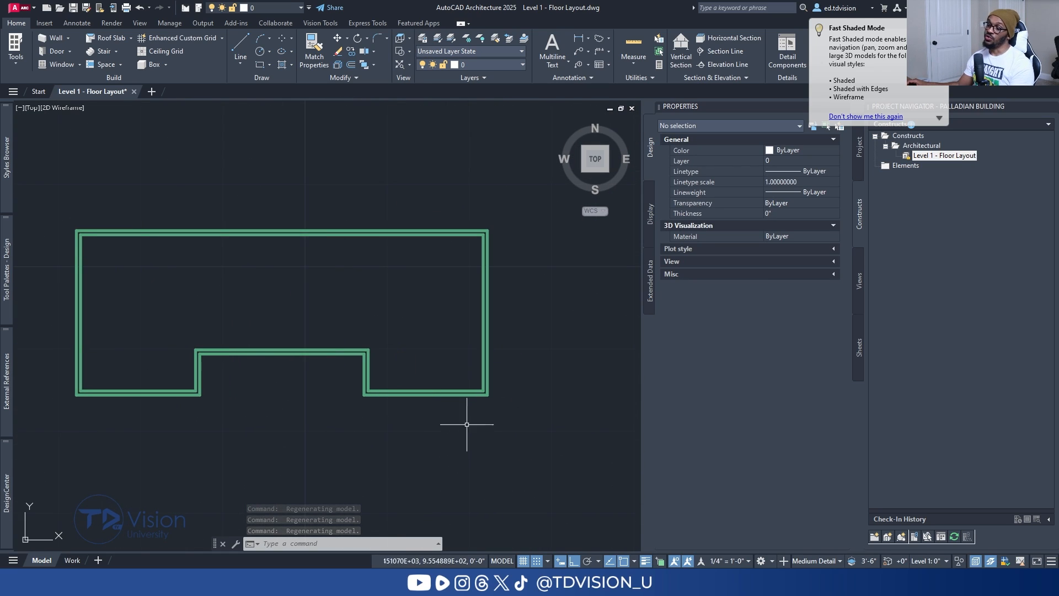
scroll(331, 364, down, 2)
click(485, 426)
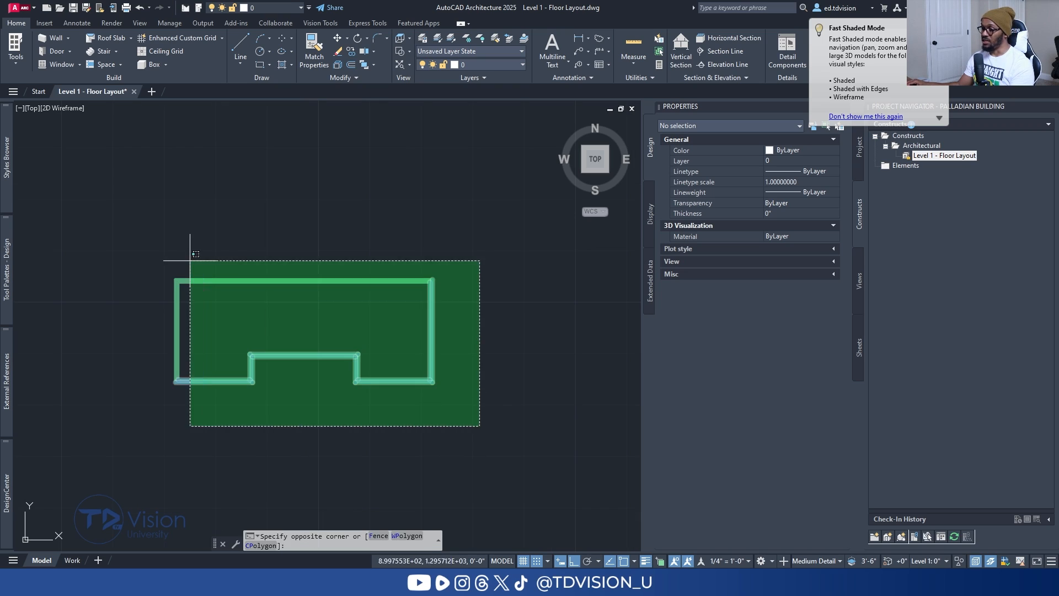
click(161, 233)
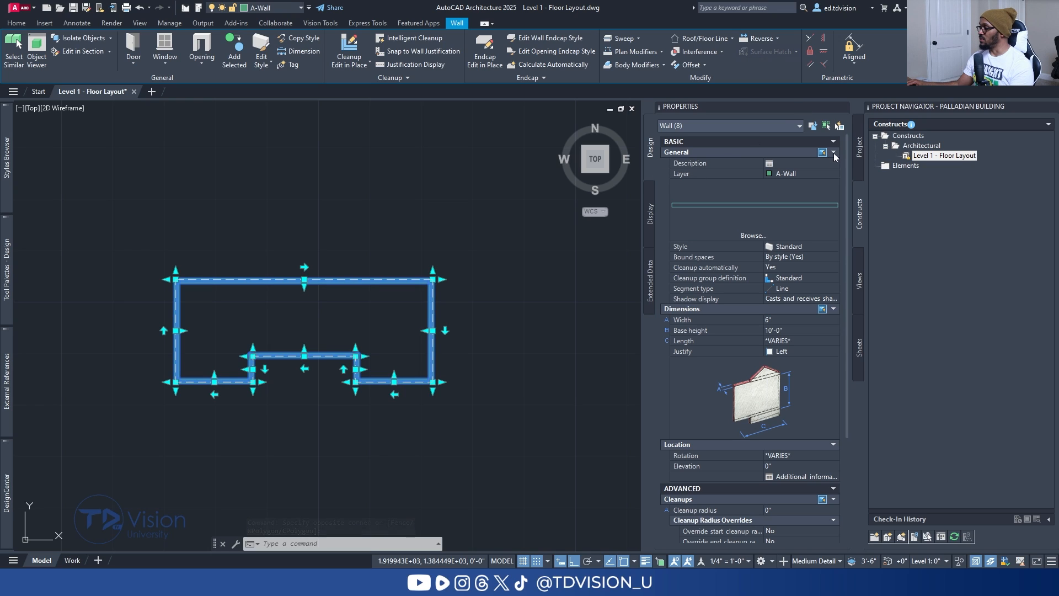
click(860, 148)
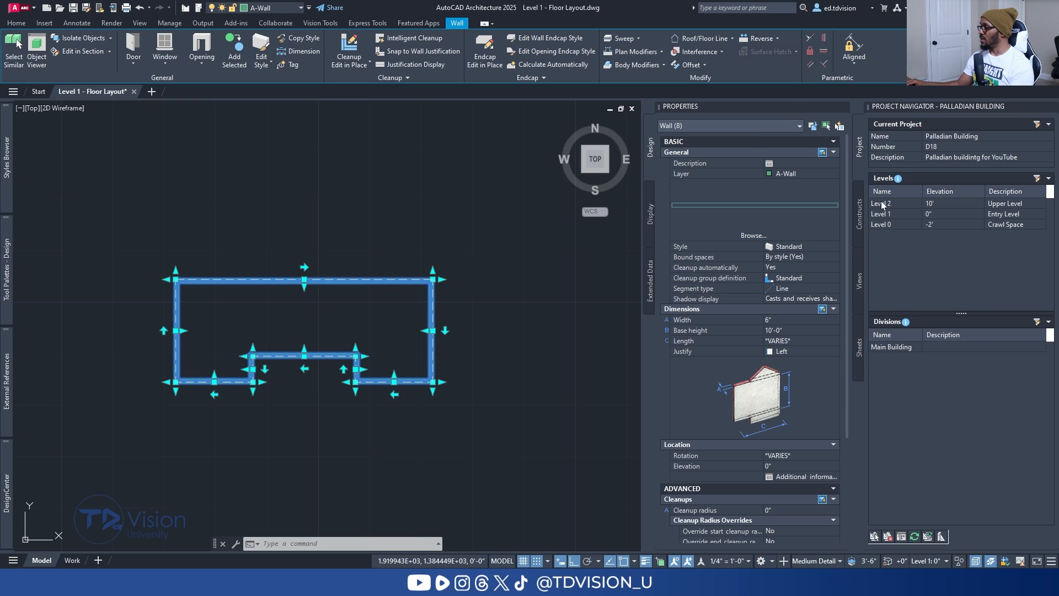
click(1037, 178)
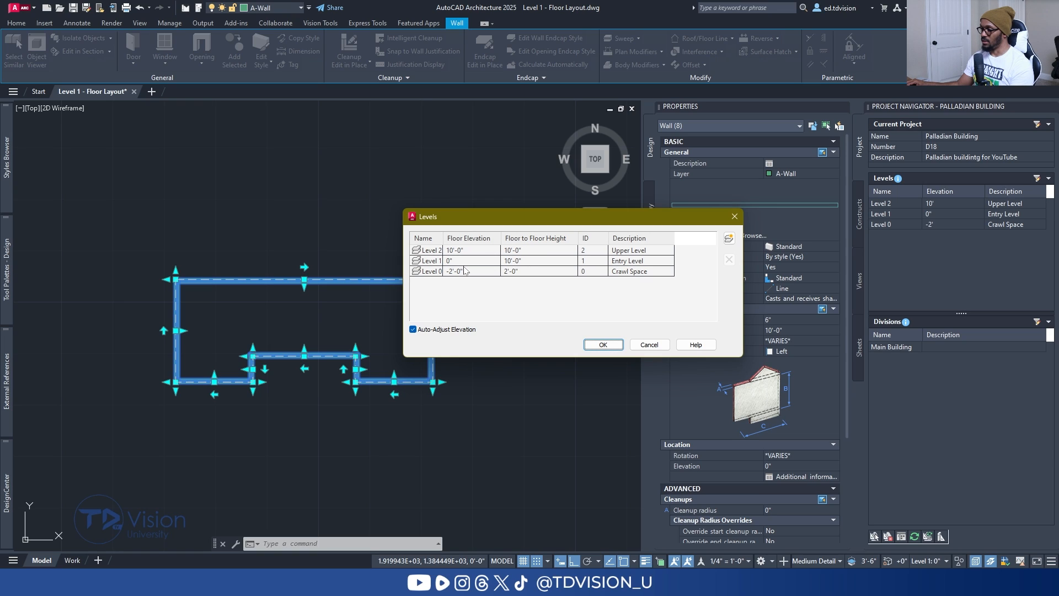
click(646, 344)
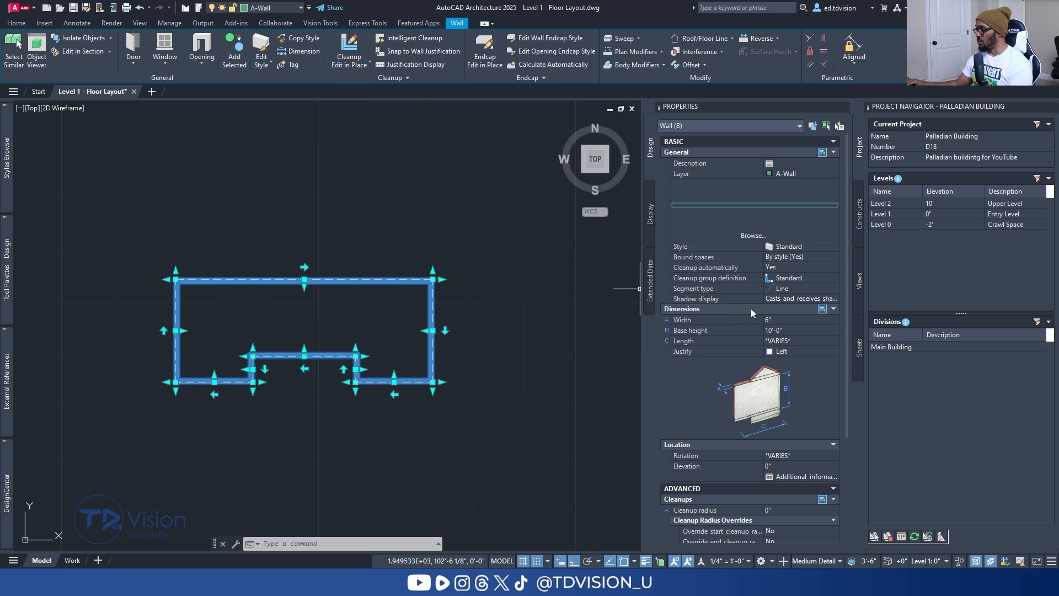
Set the width of all selected exterior walls to 8" and clear the selection.
click(717, 330)
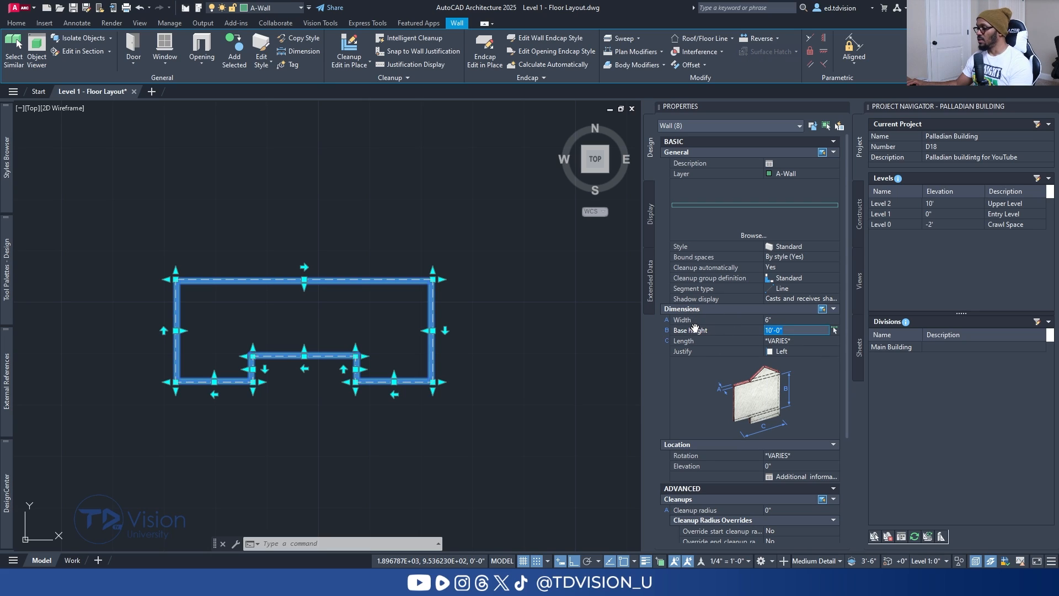
click(786, 320)
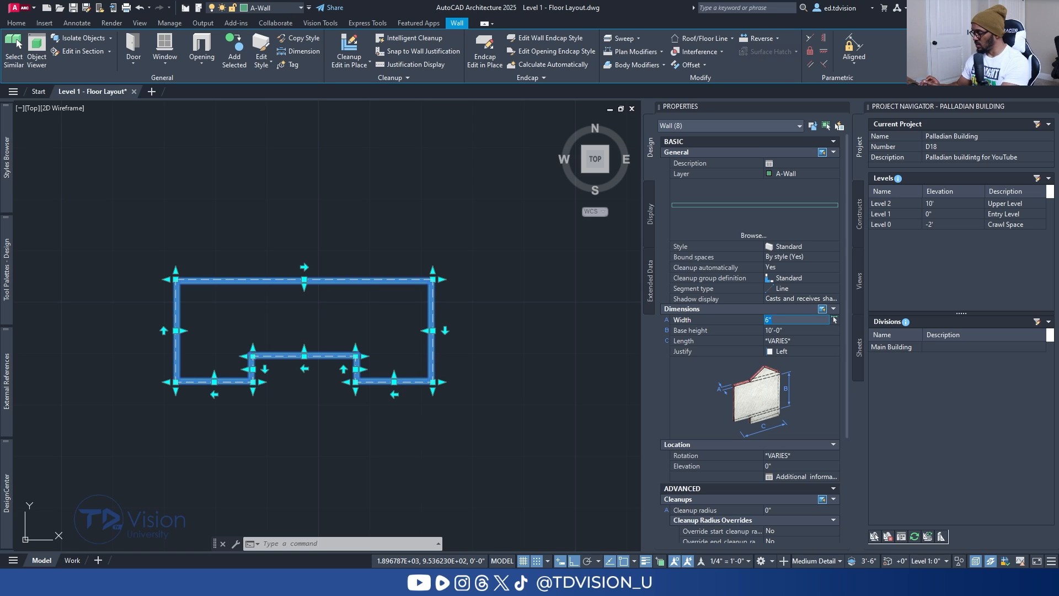
text(8)
key(Tab)
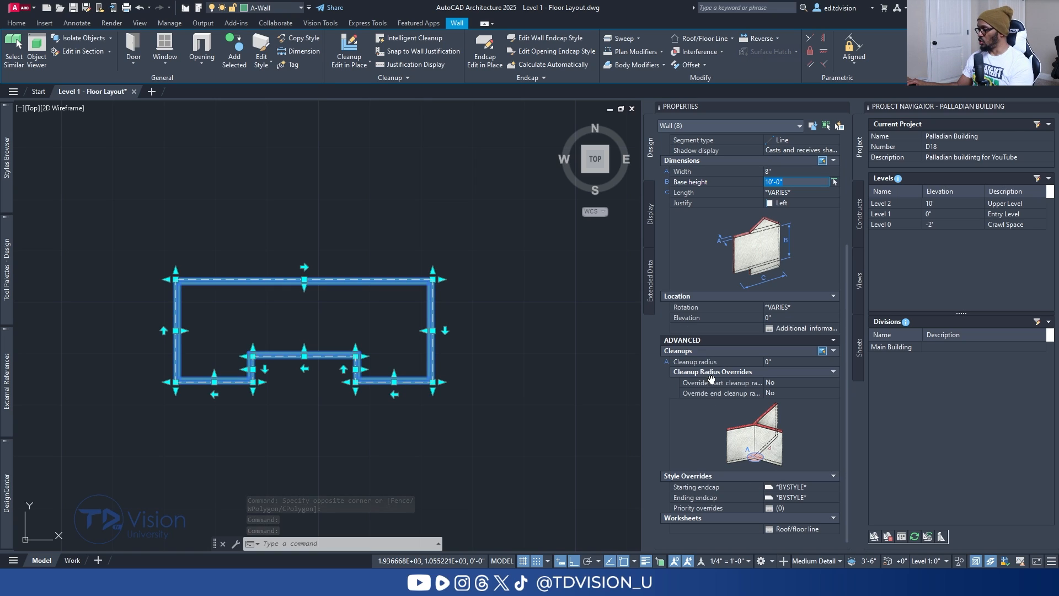
click(784, 319)
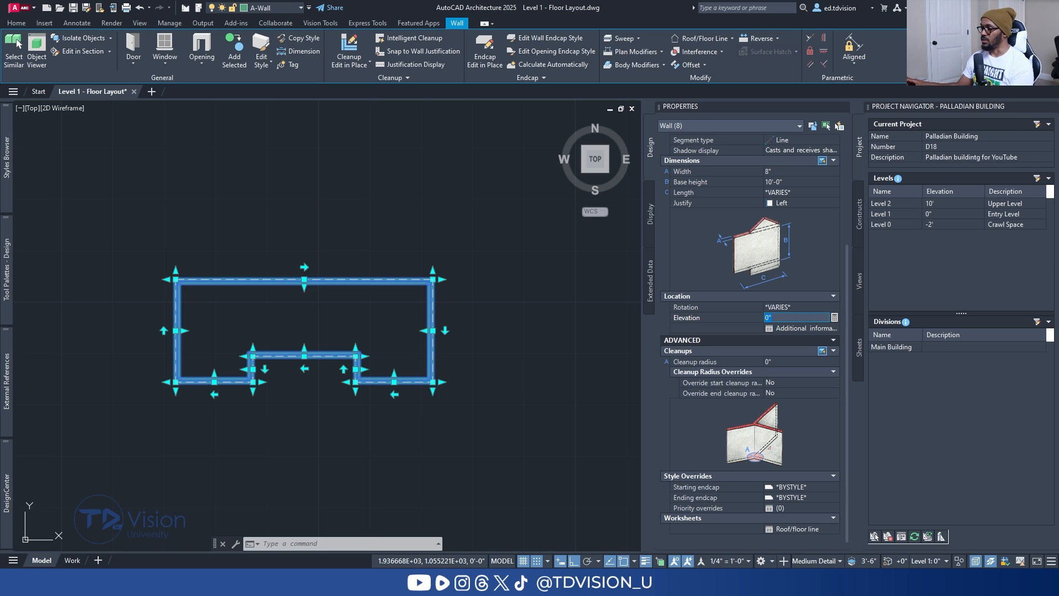
key(Escape)
key(Escape)
key(Escape)
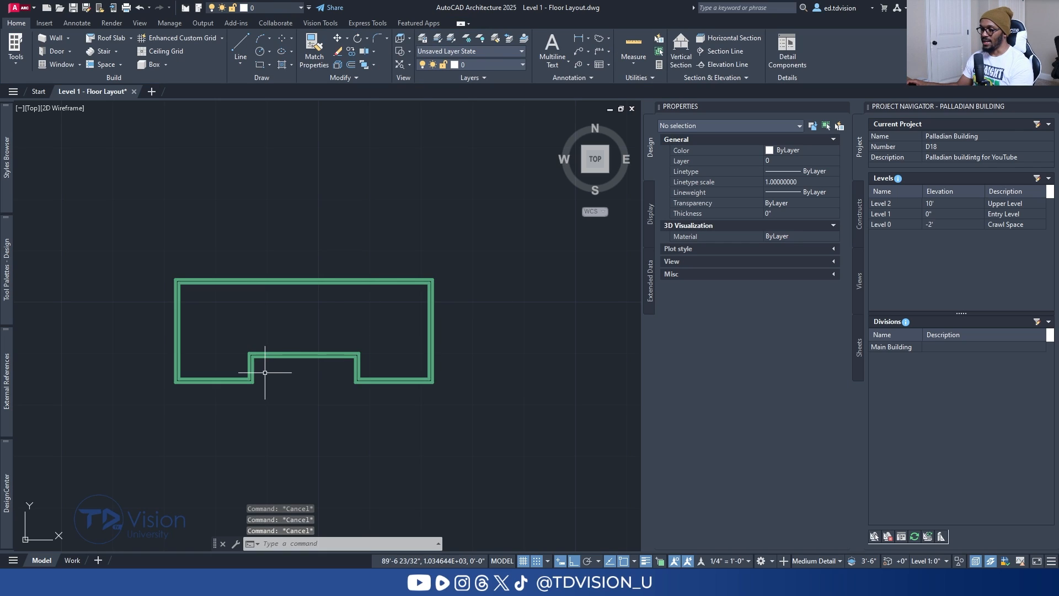
Look through the window tools available in the Design tool palettes.
scroll(270, 369, up, 2)
mouse_move(282, 331)
middle_down()
mouse_move(286, 350)
mouse_move(309, 318)
middle_up()
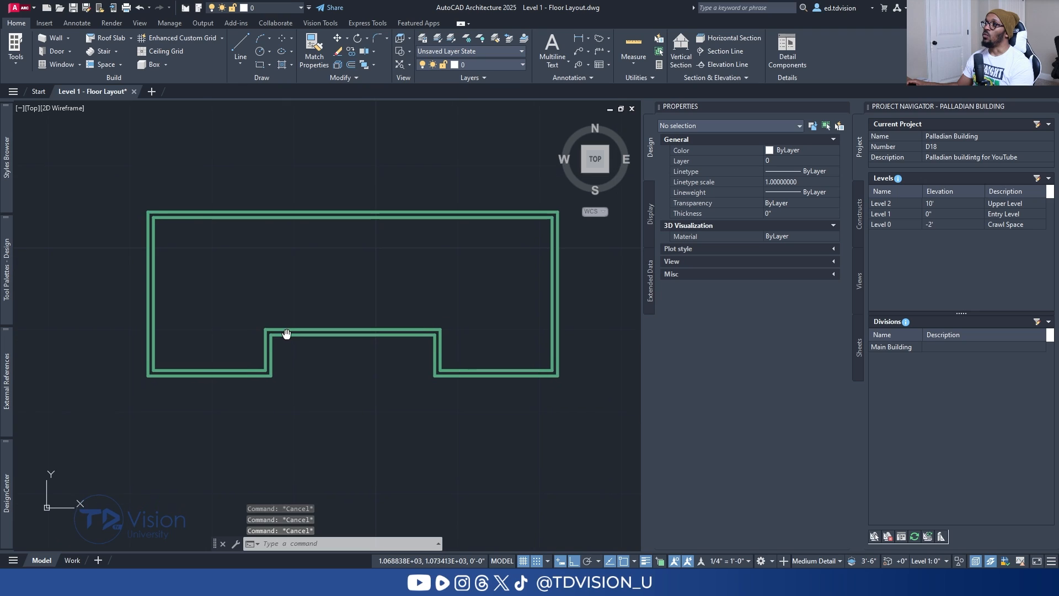
scroll(215, 363, up, 2)
middle_drag(217, 359, 189, 364)
scroll(189, 364, down, 2)
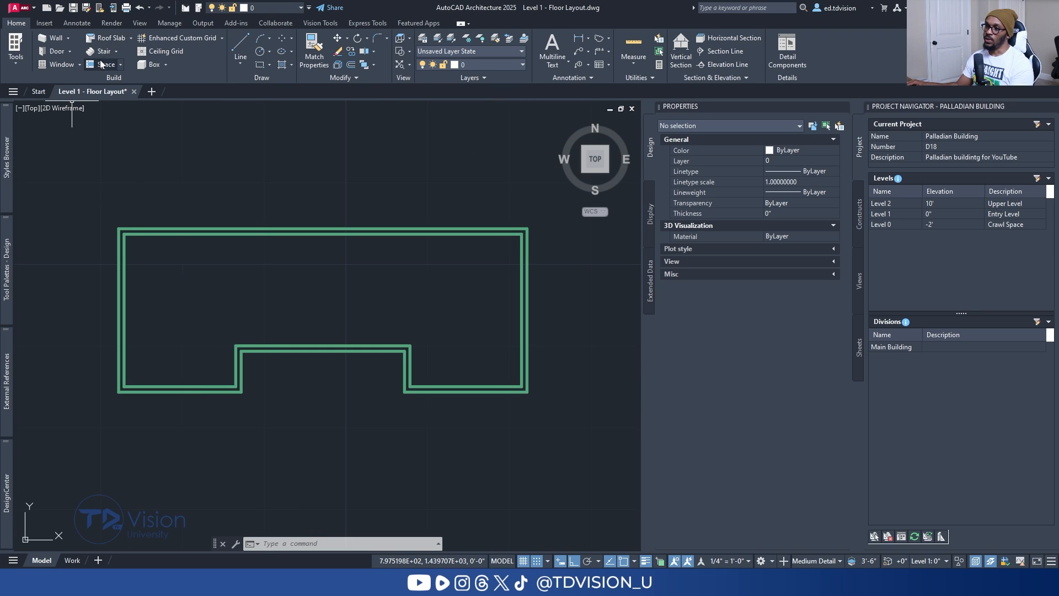
click(79, 65)
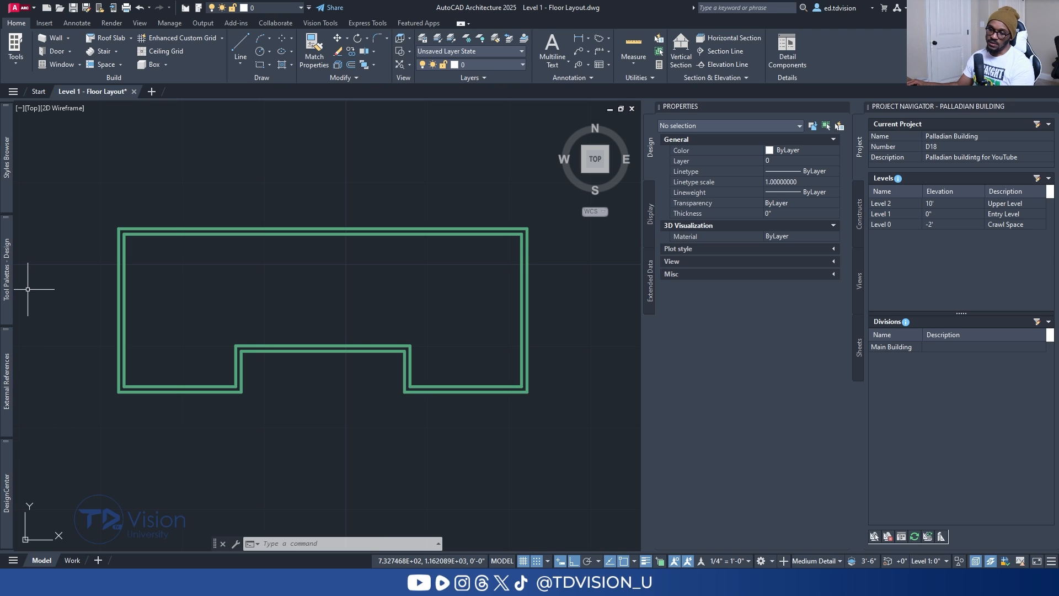
mouse_move(10, 284)
click(168, 126)
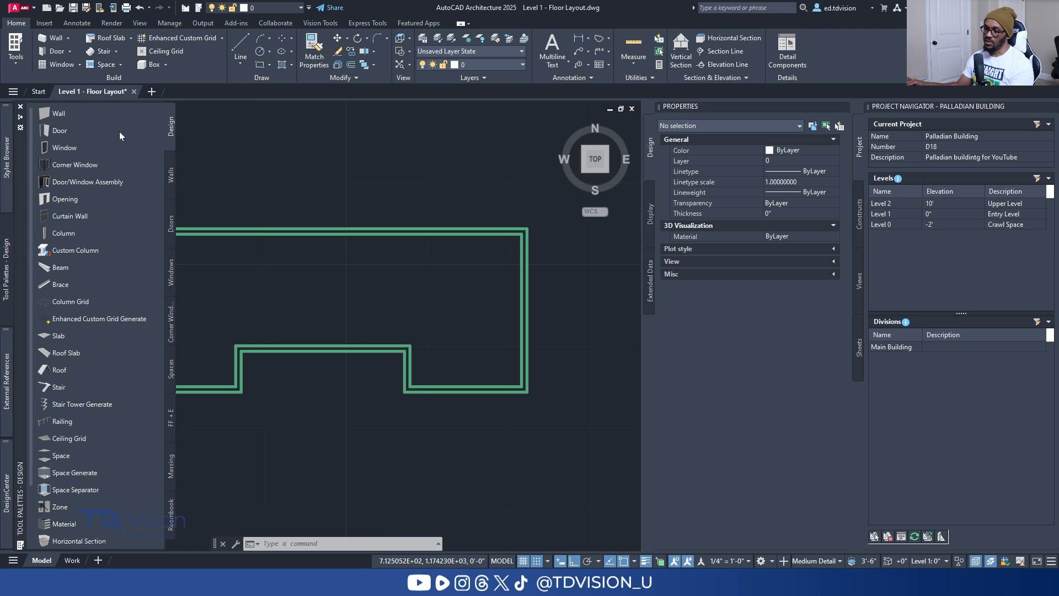
click(171, 274)
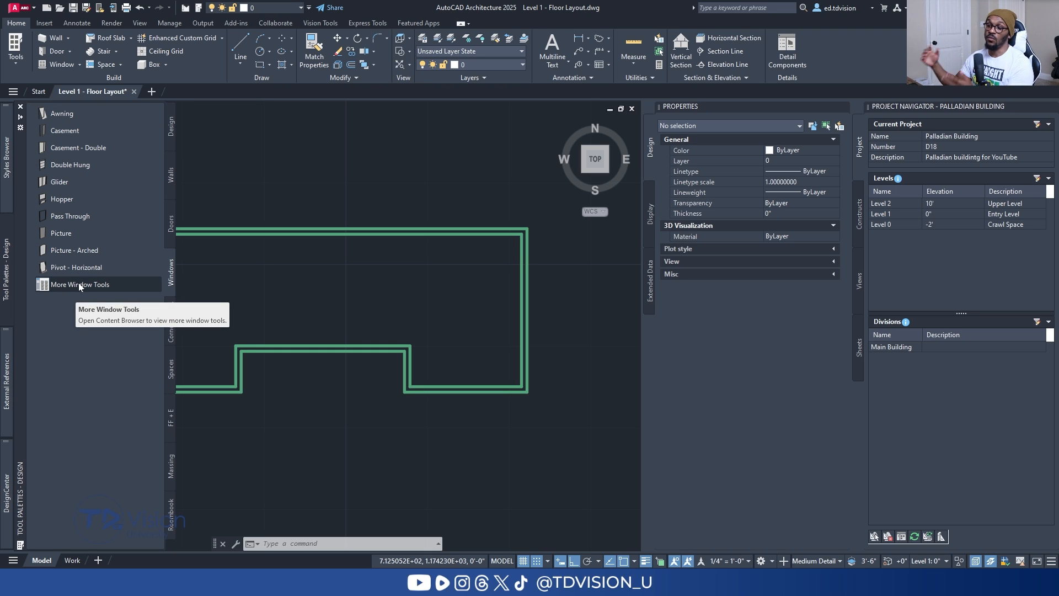
Browse the content library's window styles in the Styles Browser.
click(8, 166)
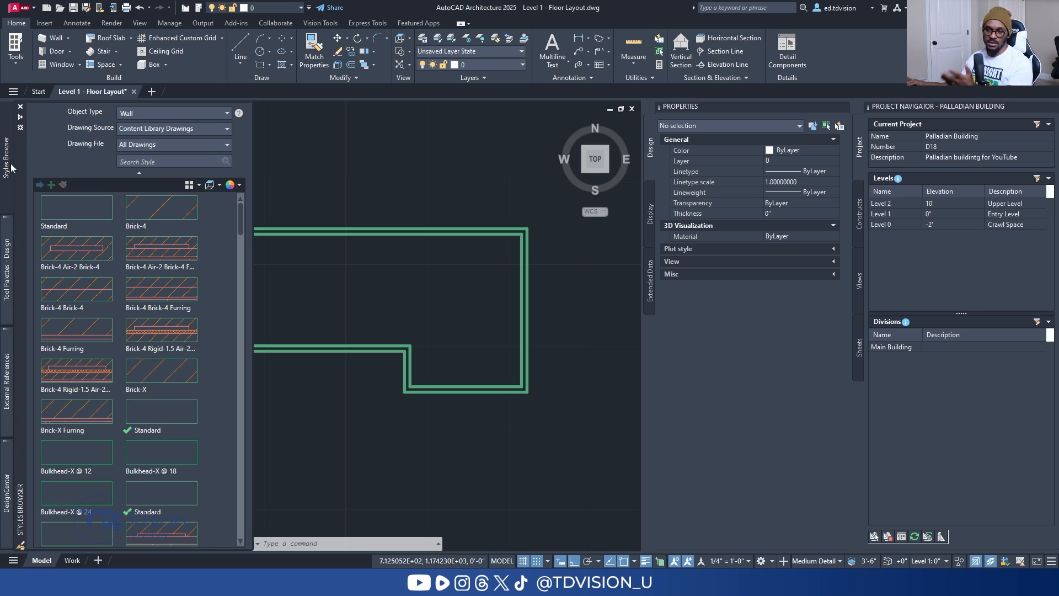
click(159, 114)
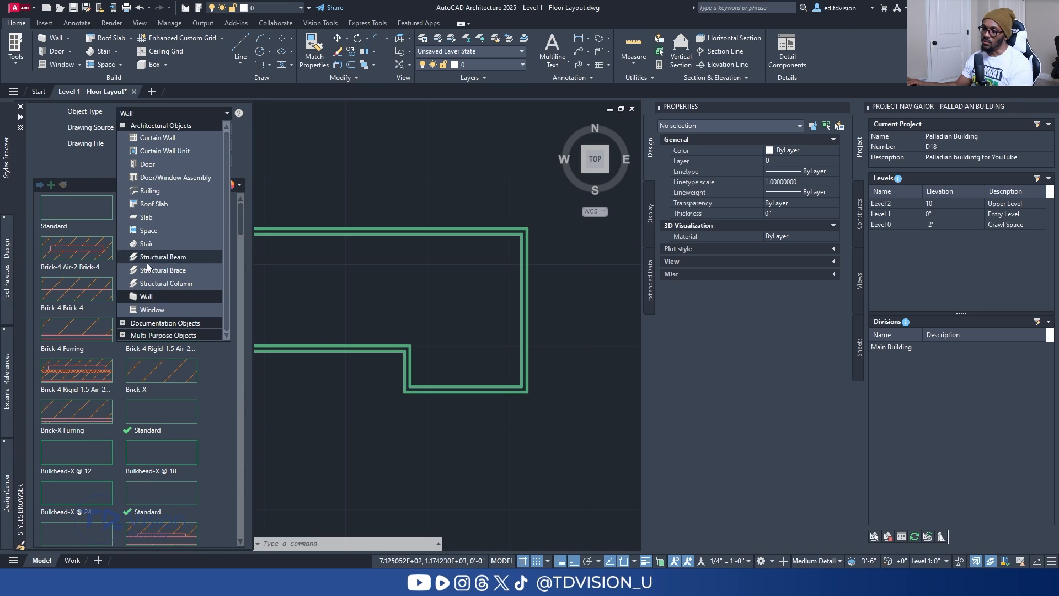
click(154, 311)
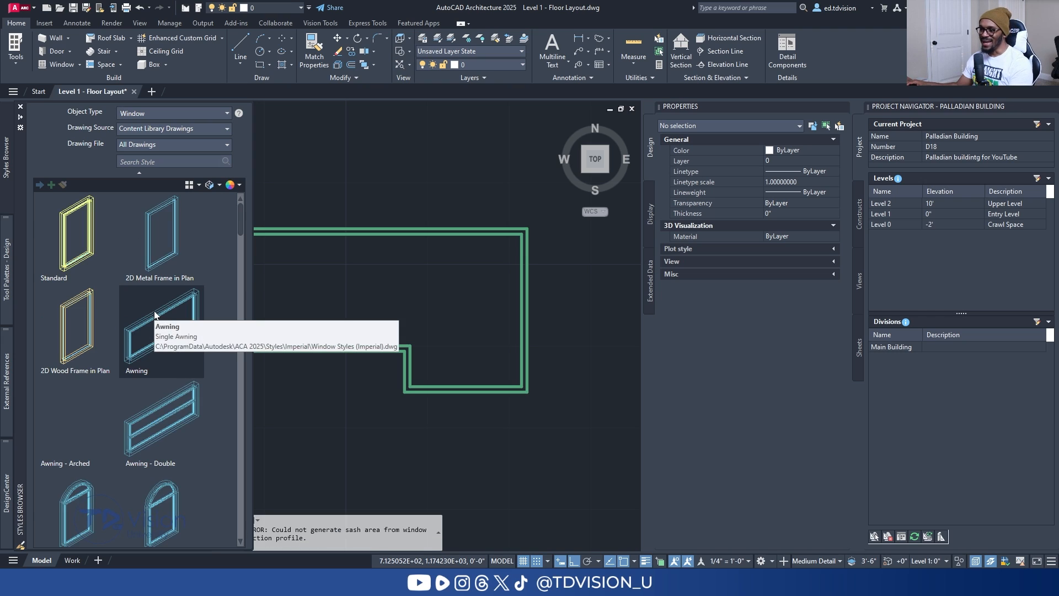
scroll(116, 265, down, 10)
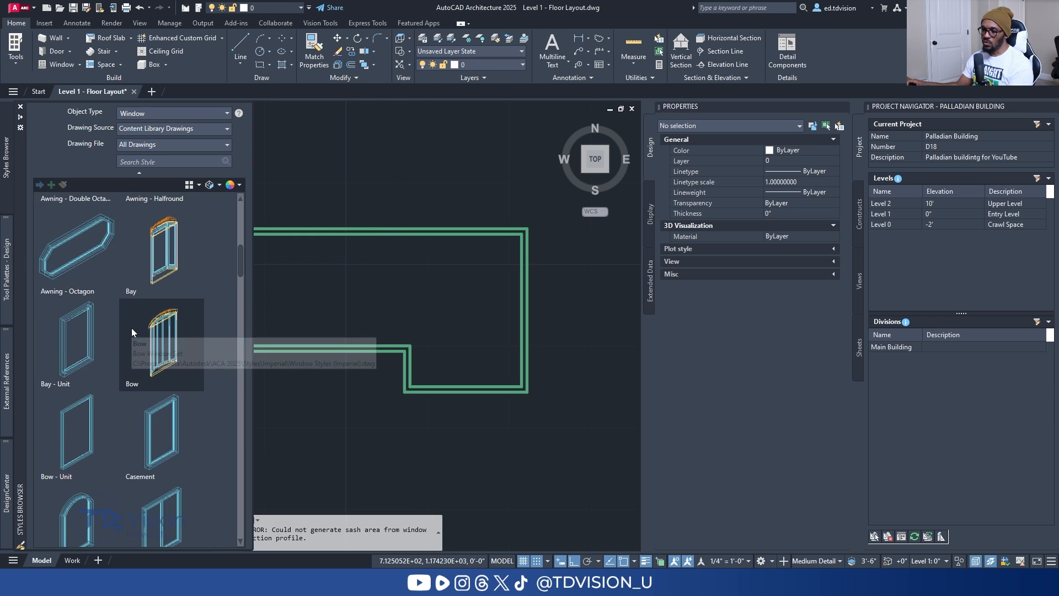
drag(240, 320, 240, 208)
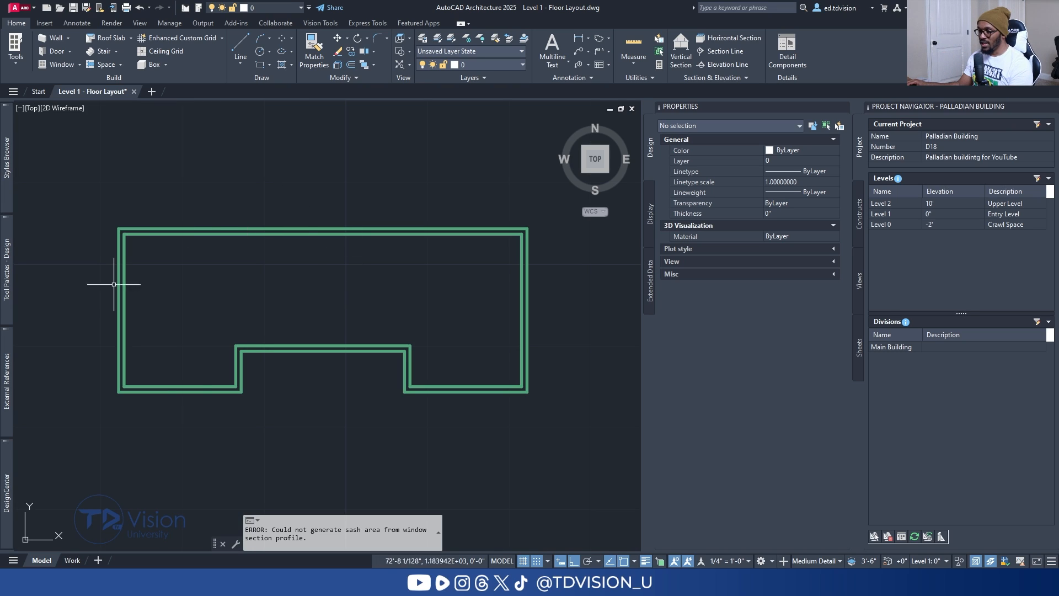
Start a new Standard window with a 4'-0" width, 6'-0" height and 7'-0" head height.
middle_drag(247, 317, 244, 295)
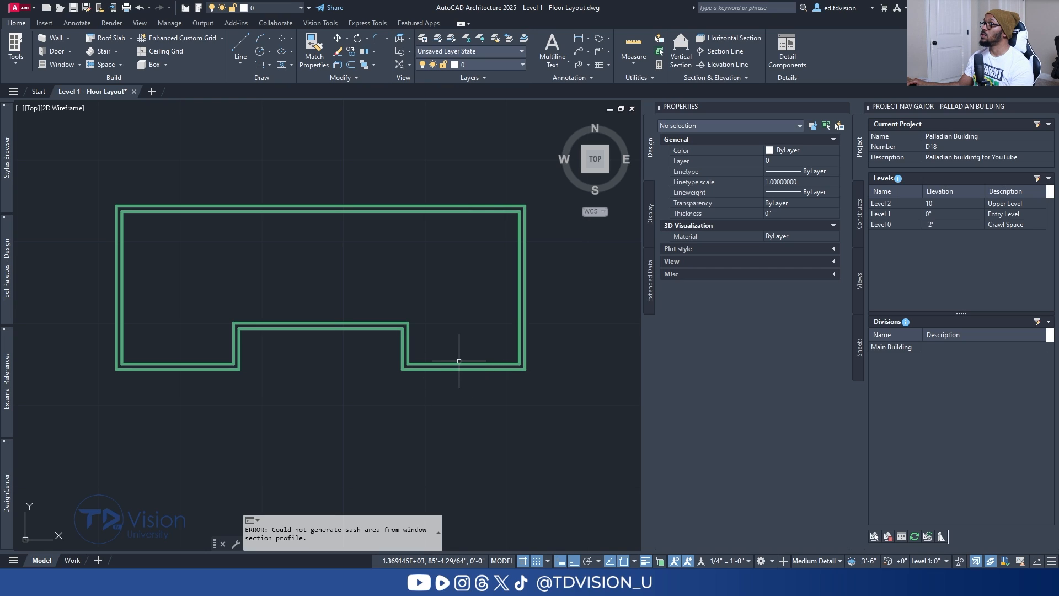
middle_drag(459, 360, 458, 351)
click(79, 65)
click(79, 84)
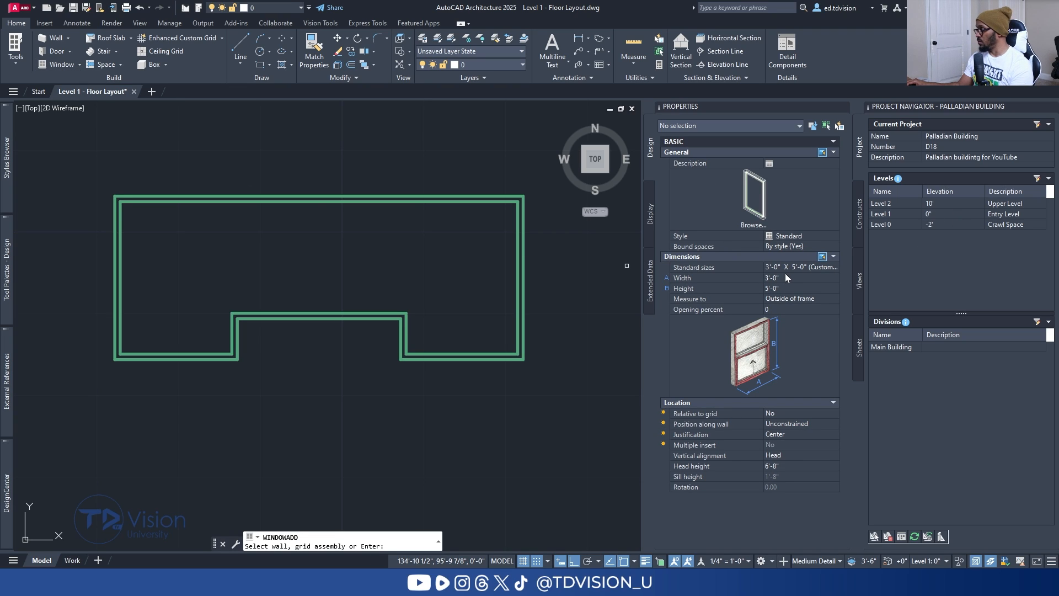
click(783, 288)
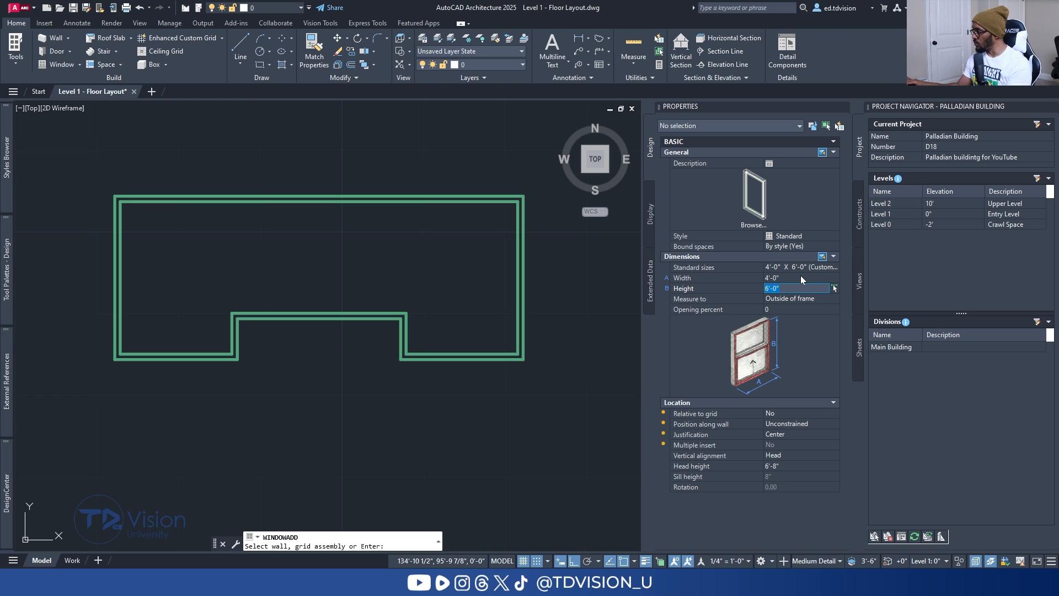
click(791, 466)
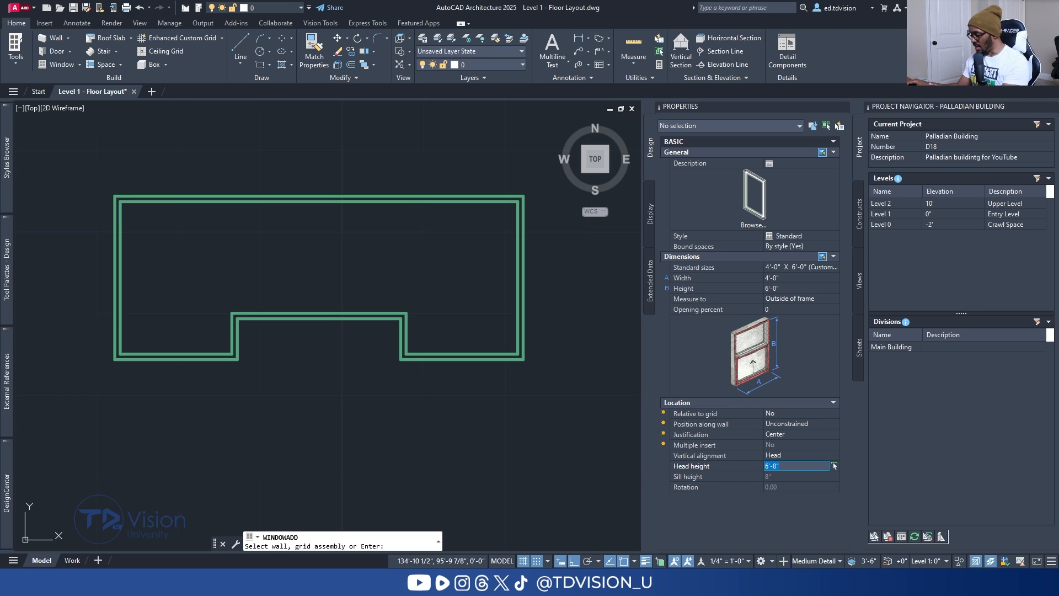
text(7')
key(Return)
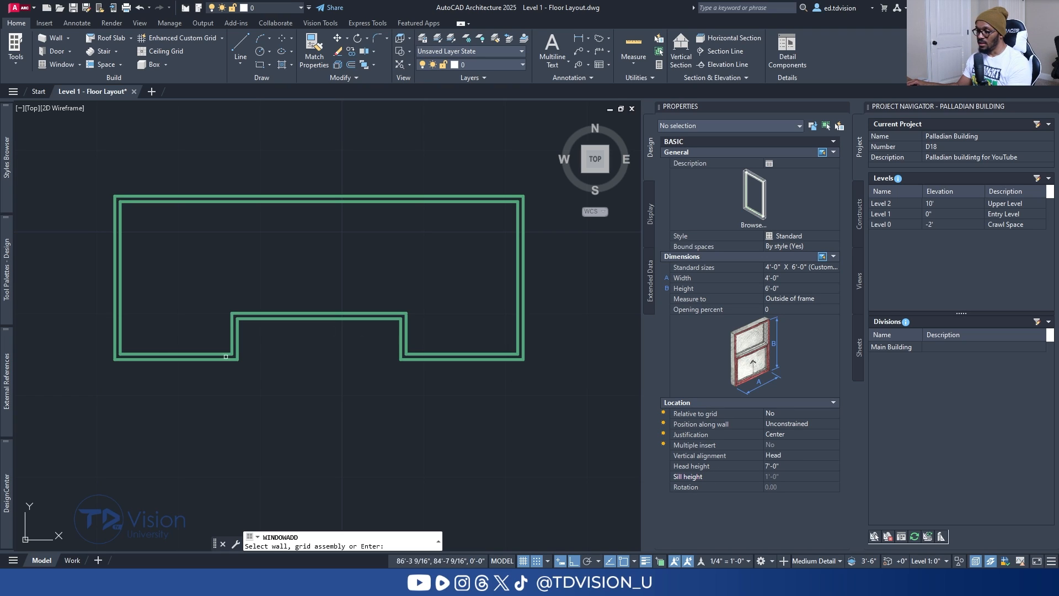
Position the window along the wall by Offset/Center with a 0" automatic offset and Center justification.
scroll(156, 353, up, 2)
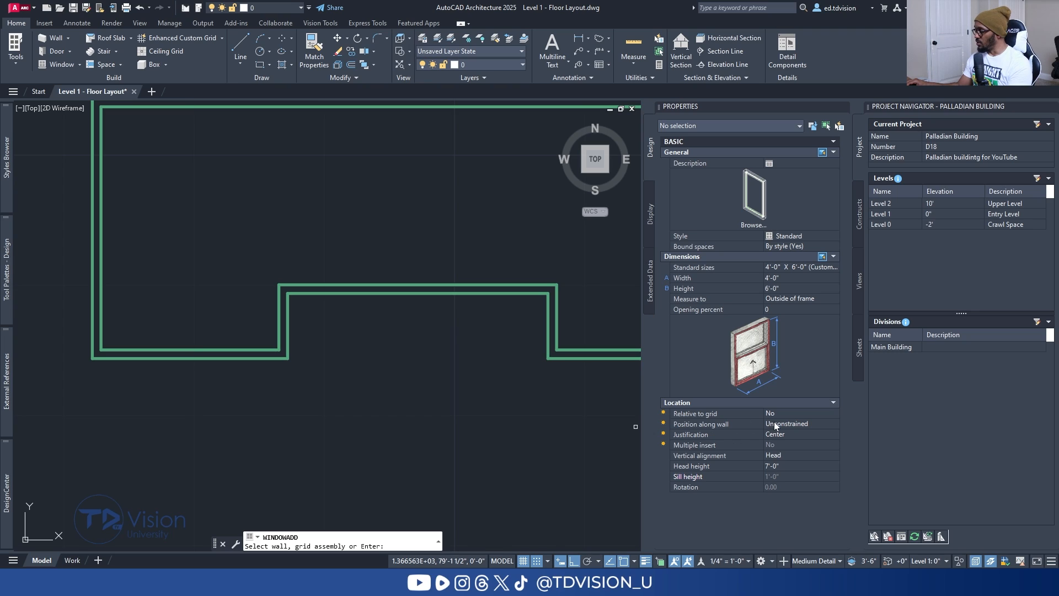
click(696, 425)
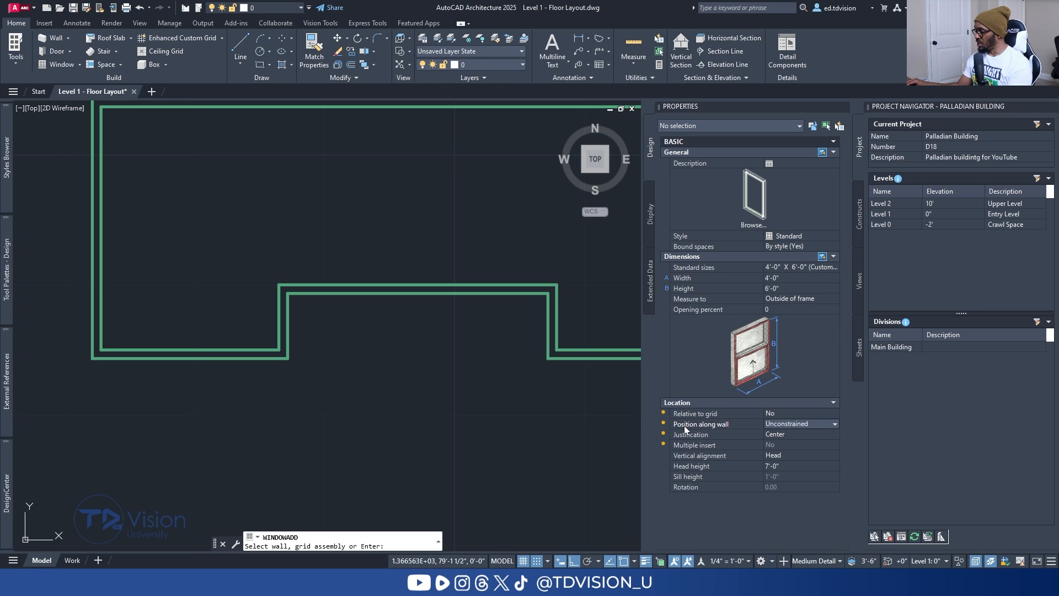
click(786, 425)
click(795, 435)
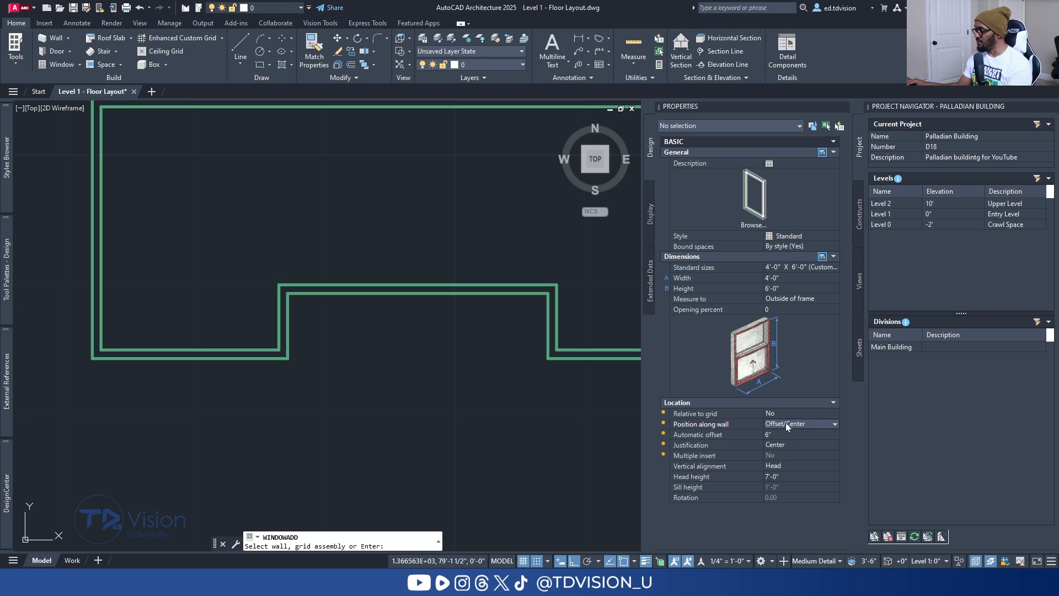
click(822, 435)
text(0)
key(Return)
click(782, 446)
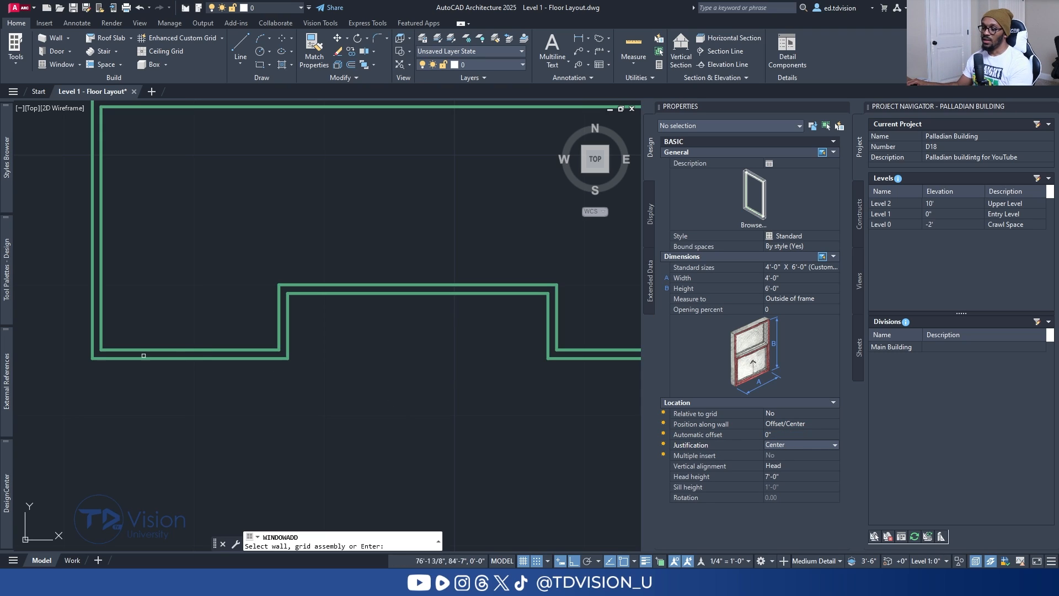
Insert one window centred in the front wall of each of the building's two projecting wings.
click(179, 353)
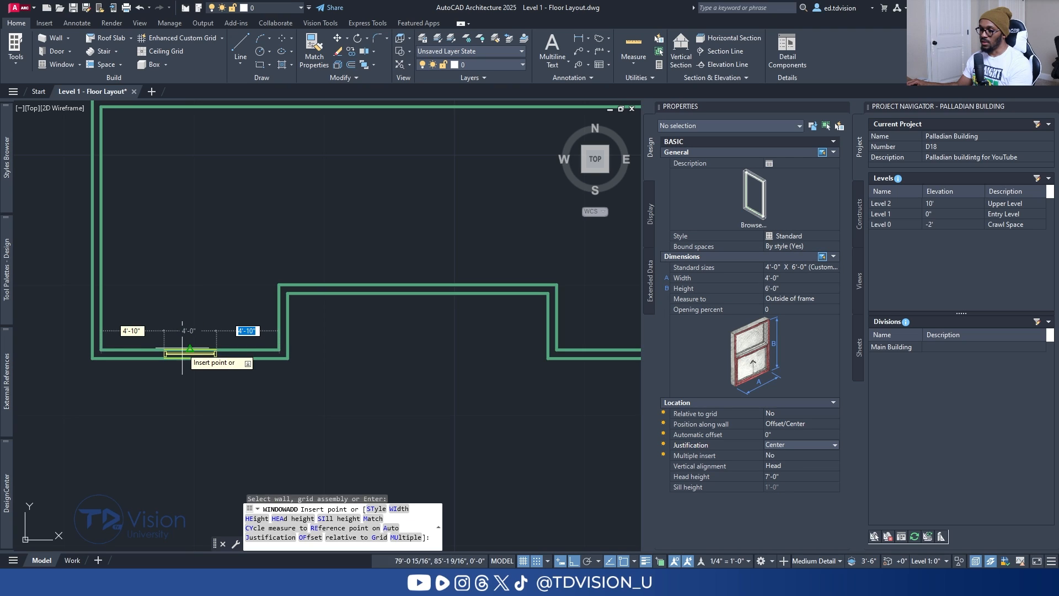
click(179, 304)
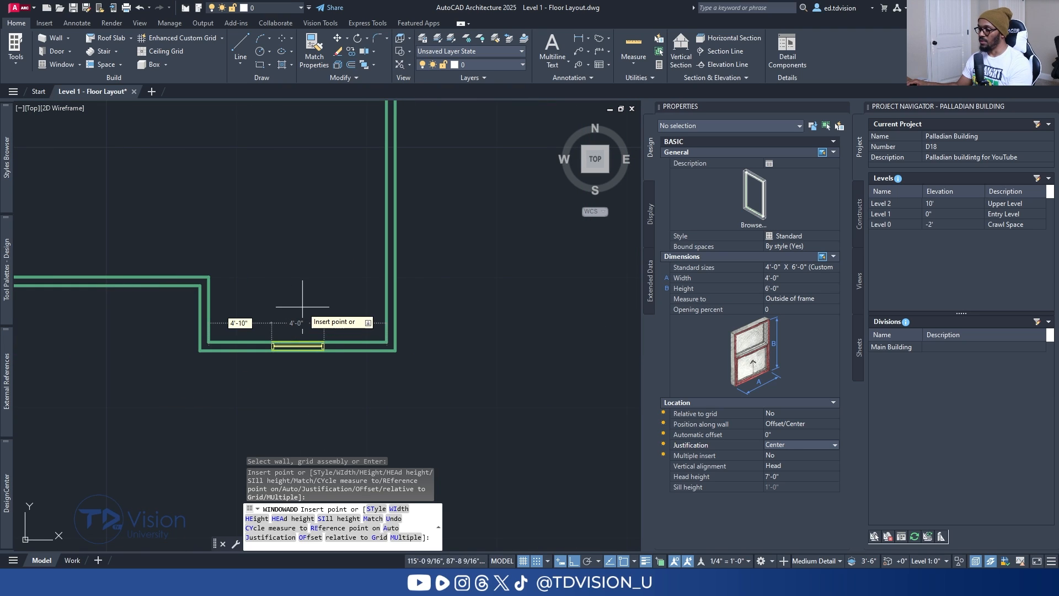
click(297, 309)
key(Escape)
key(Escape)
key(Escape)
scroll(194, 331, down, 2)
scroll(193, 332, down, 2)
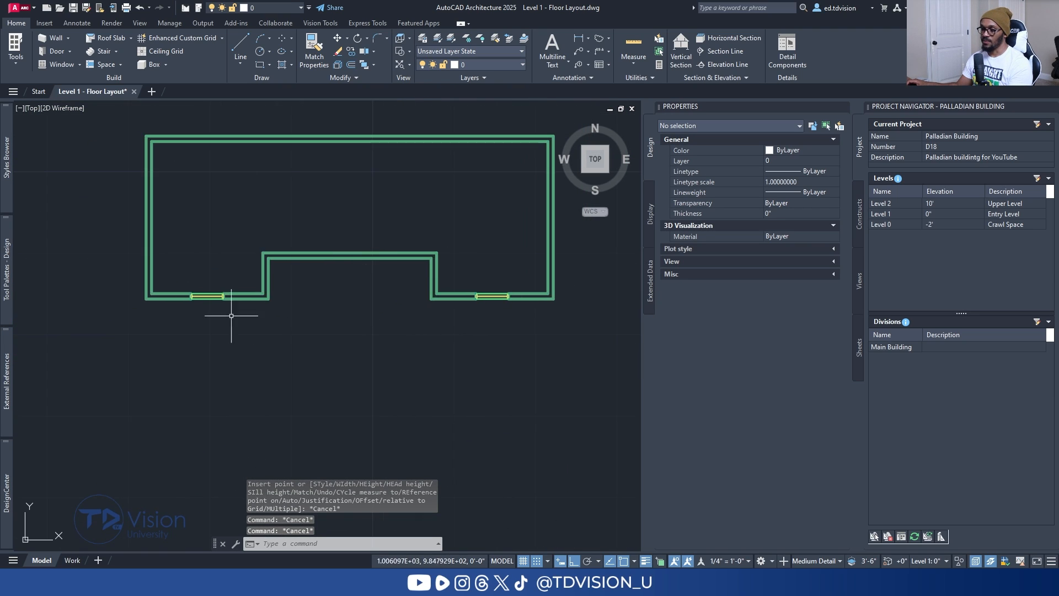
Flip the window in the west wing's front wall so it faces the exterior side.
scroll(200, 288, up, 3)
click(204, 286)
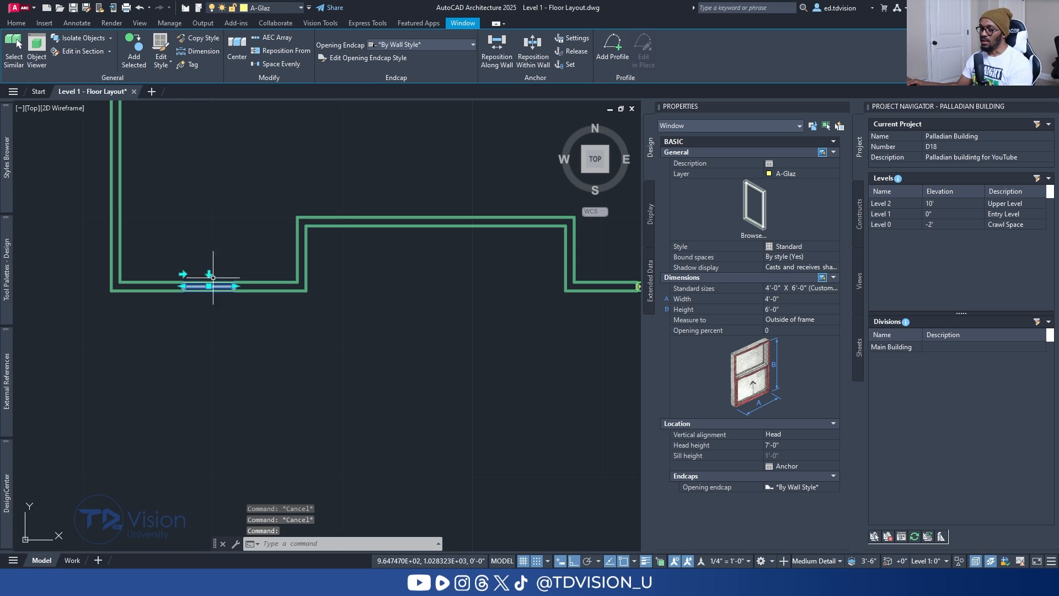
scroll(218, 274, up, 4)
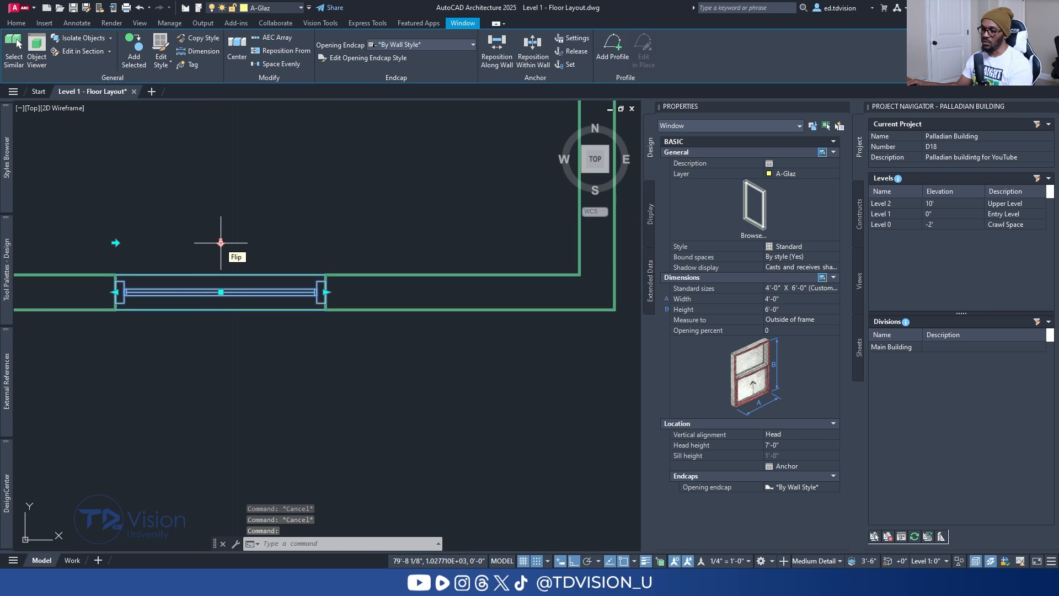
click(221, 242)
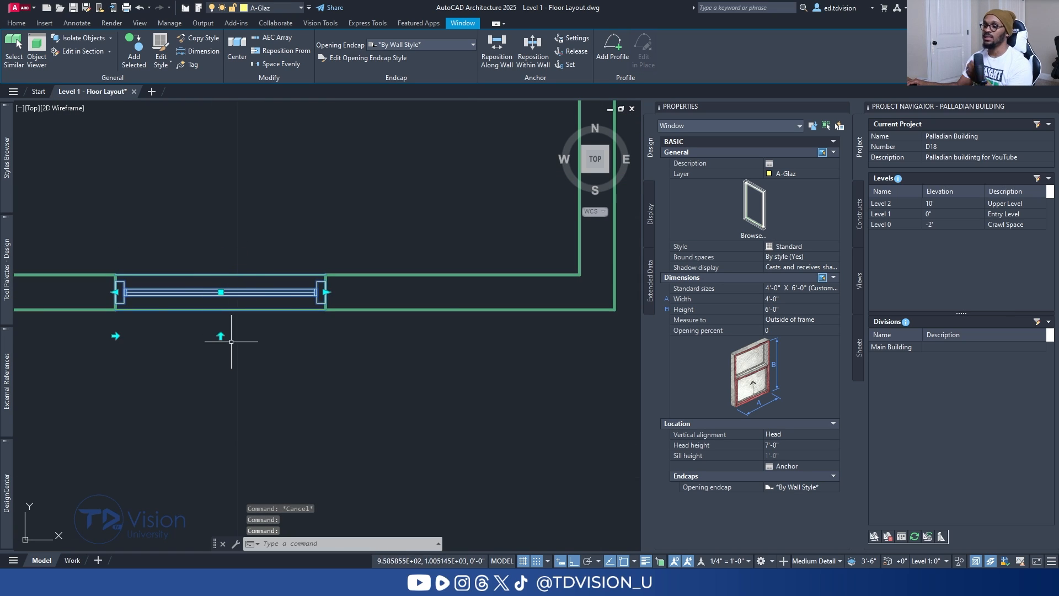
scroll(234, 337, down, 2)
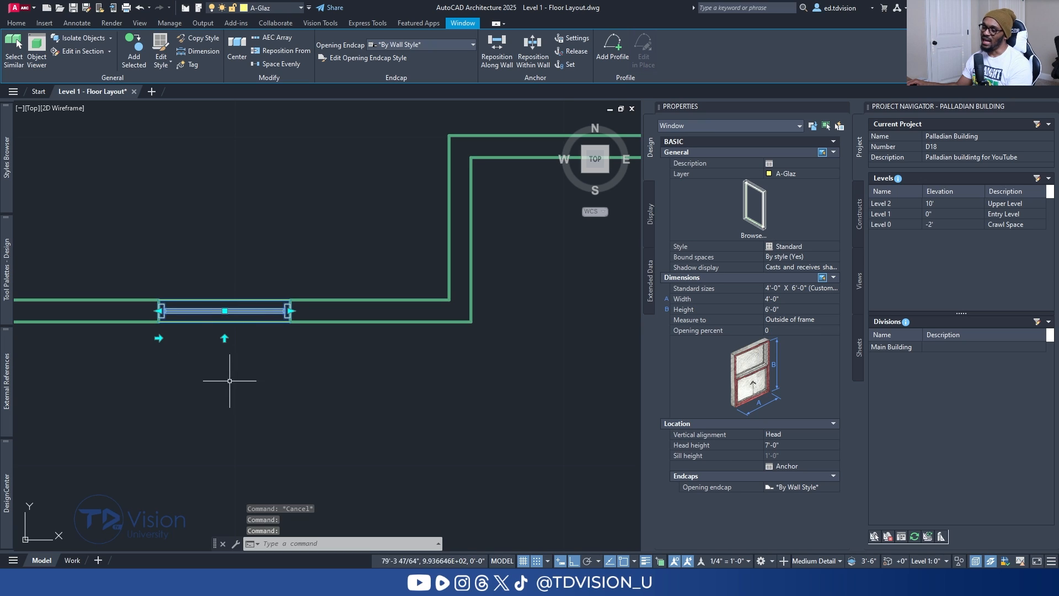
Select the window in the east wing's front wall, check that it faces the exterior side, and clear the selection.
scroll(386, 354, down, 3)
scroll(319, 336, up, 1)
scroll(326, 326, up, 3)
click(303, 331)
click(310, 324)
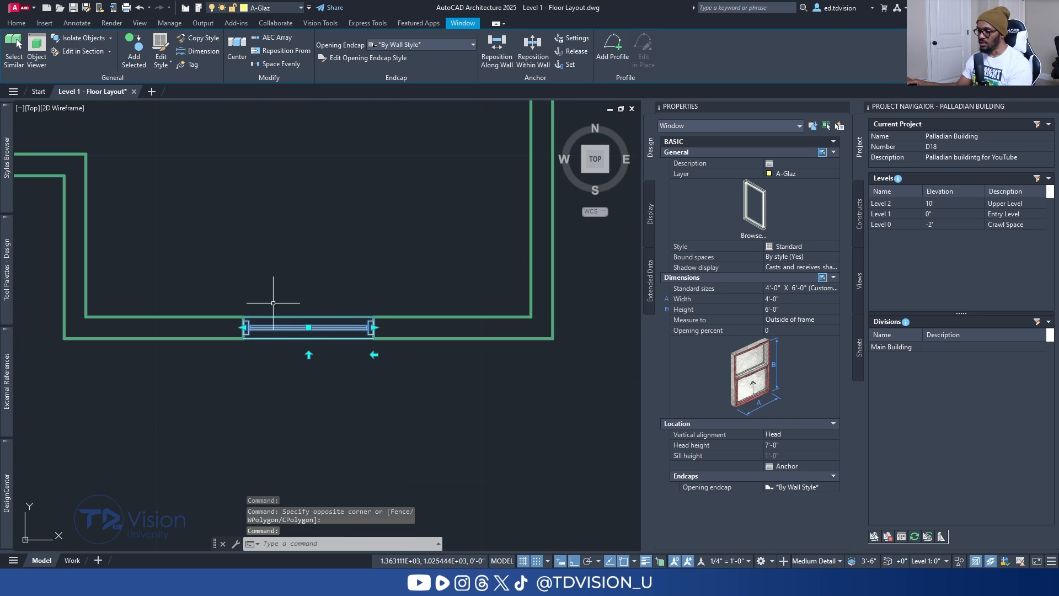
scroll(316, 300, down, 3)
middle_drag(240, 333, 387, 294)
scroll(431, 269, up, 3)
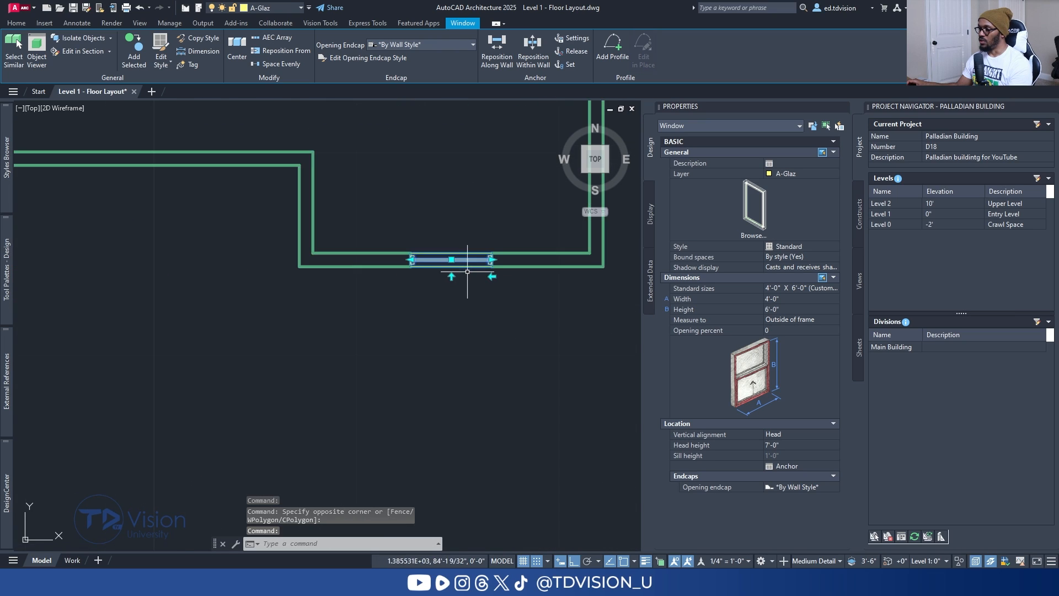
scroll(473, 279, down, 3)
scroll(195, 286, up, 3)
scroll(195, 285, down, 2)
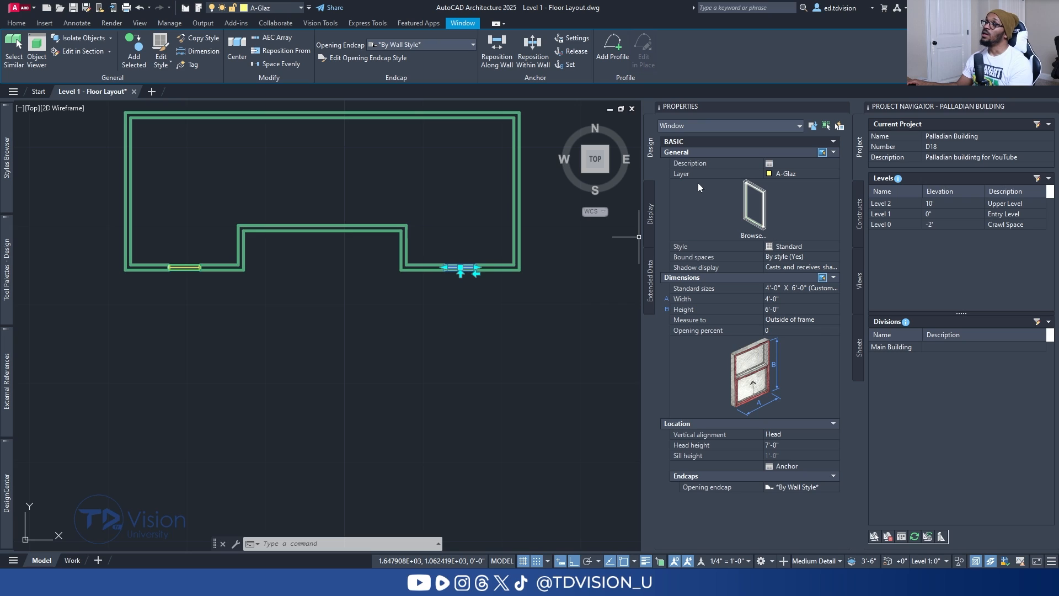
scroll(176, 272, up, 2)
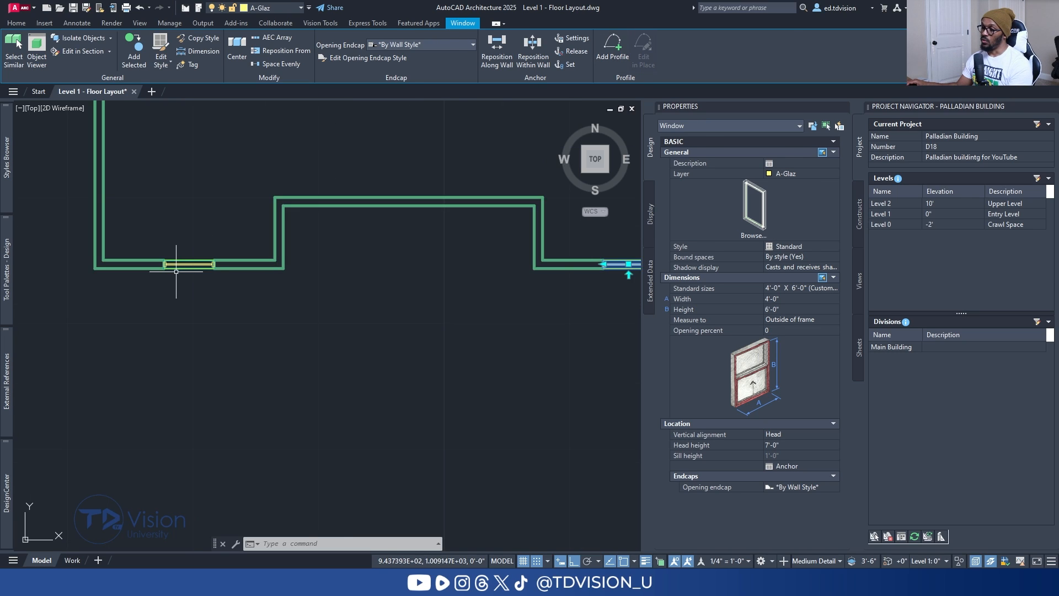
key(Escape)
scroll(202, 251, up, 4)
scroll(201, 251, down, 4)
middle_drag(333, 274, 296, 336)
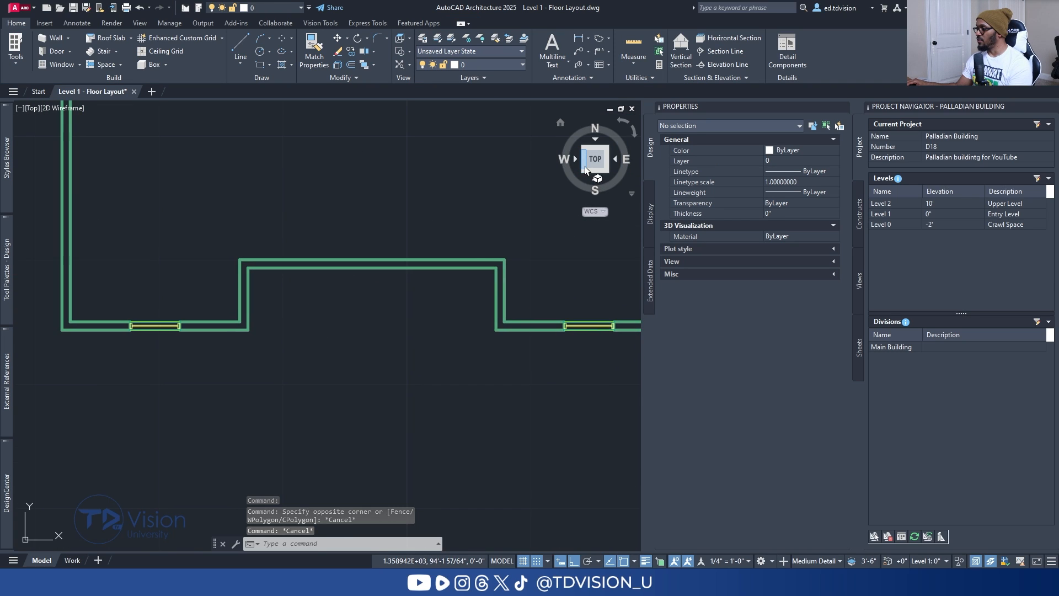
Inspect the two windows in 3D from a southwest isometric view and return to the top view.
click(585, 176)
shift+middle_drag(420, 311, 239, 291)
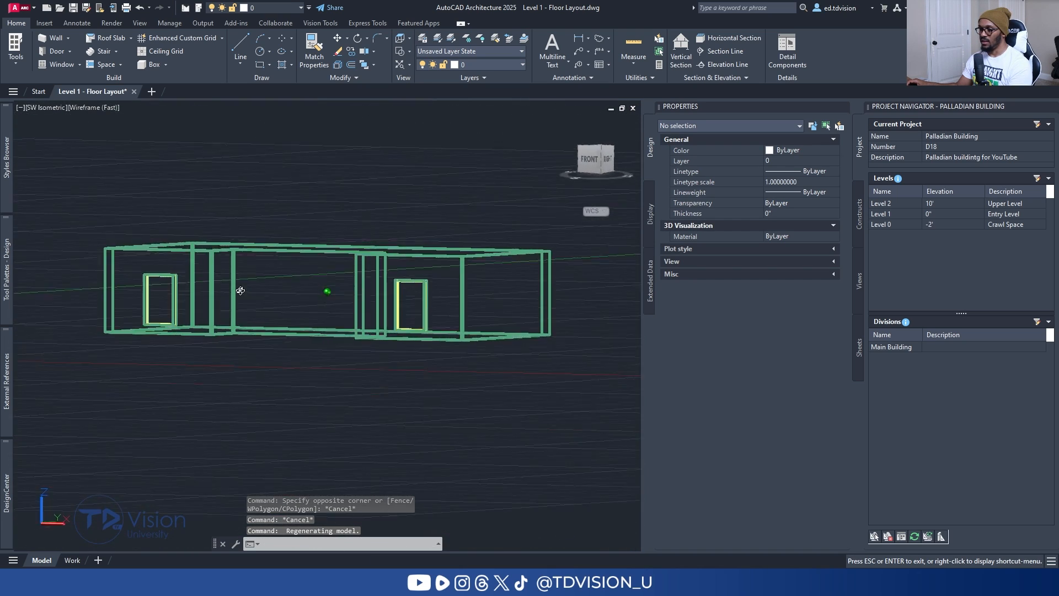
click(595, 151)
scroll(326, 362, up, 1)
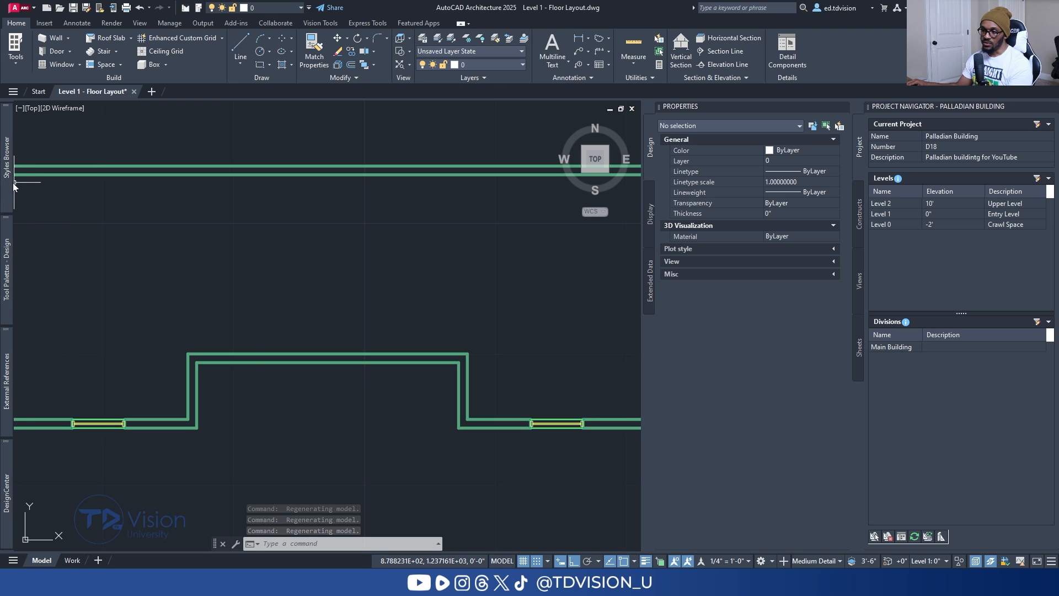
mouse_move(7, 160)
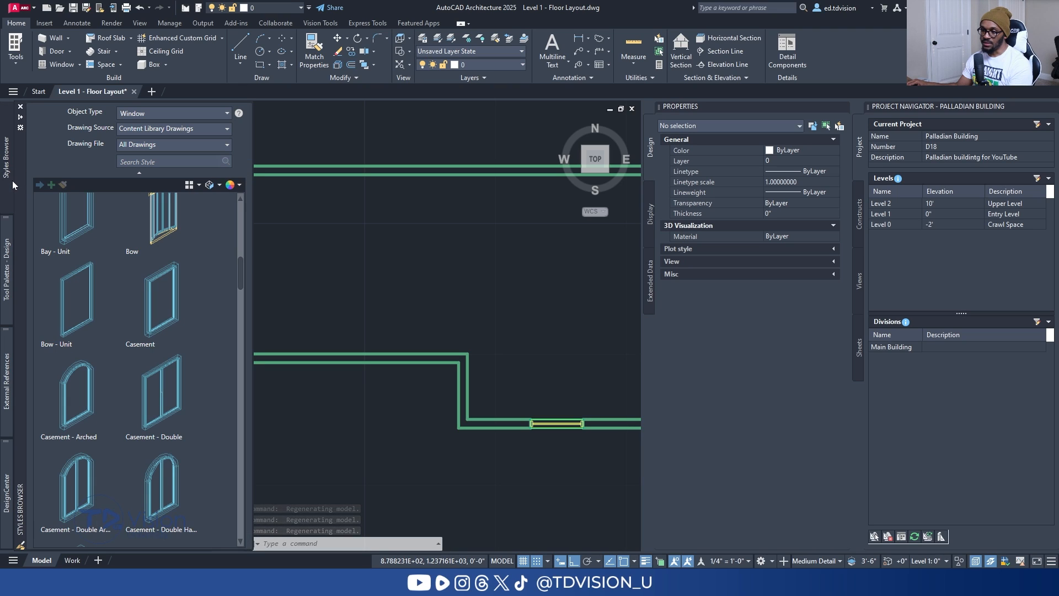
click(154, 114)
click(171, 165)
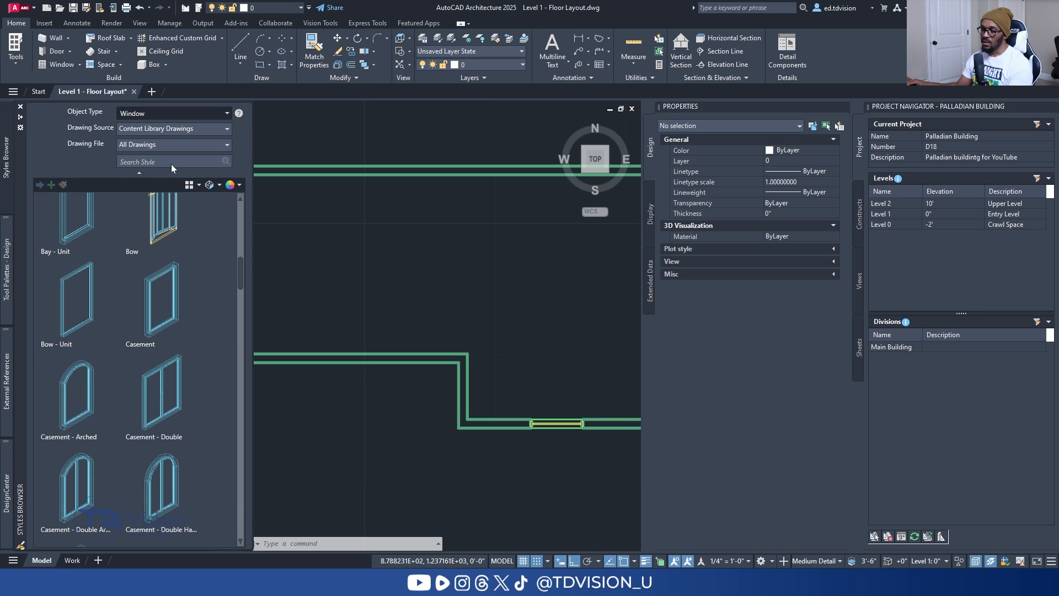
scroll(205, 308, up, 10)
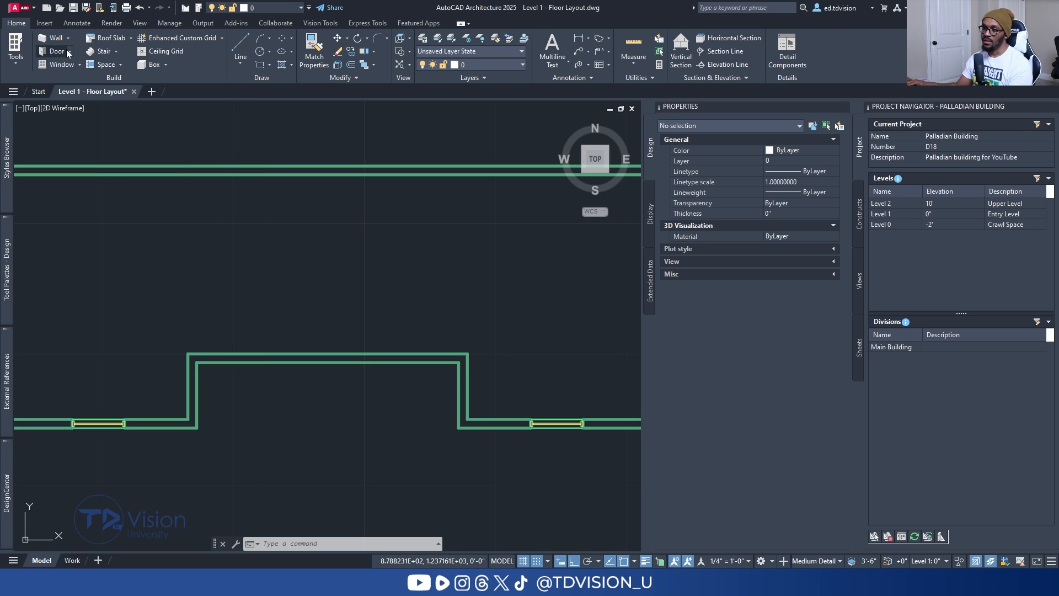
Start a Hinged - Double door 6'-0" wide and 7'-0" high, positioned along the wall by Offset/Center.
mouse_move(6, 278)
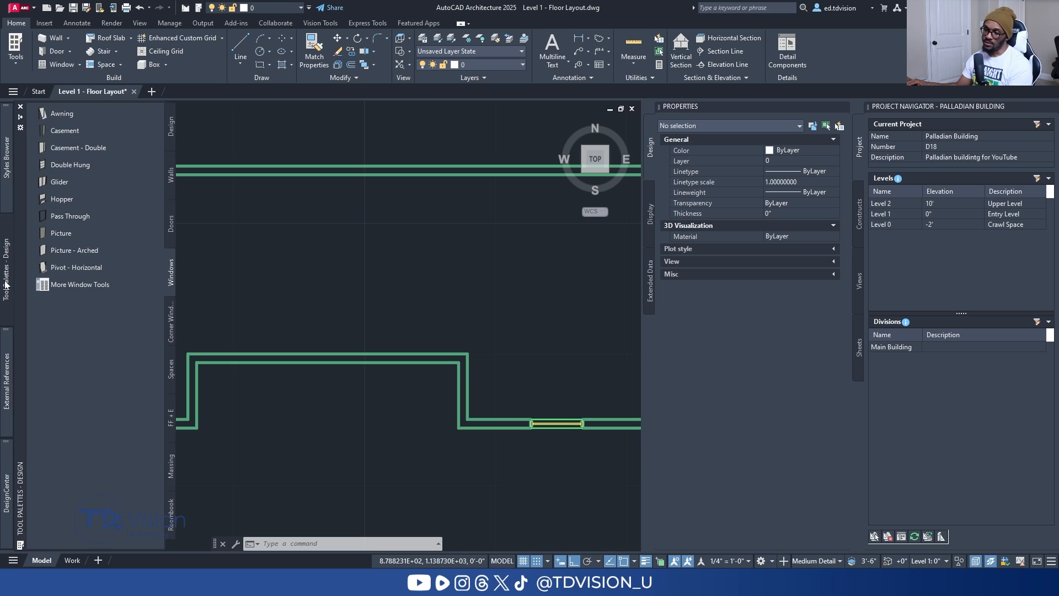
click(171, 222)
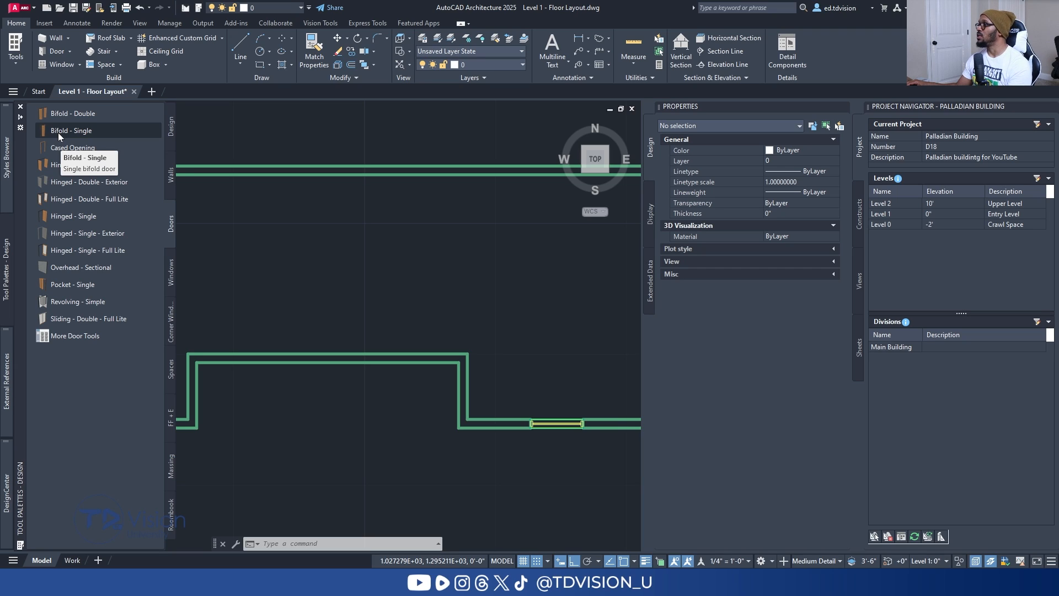
click(57, 165)
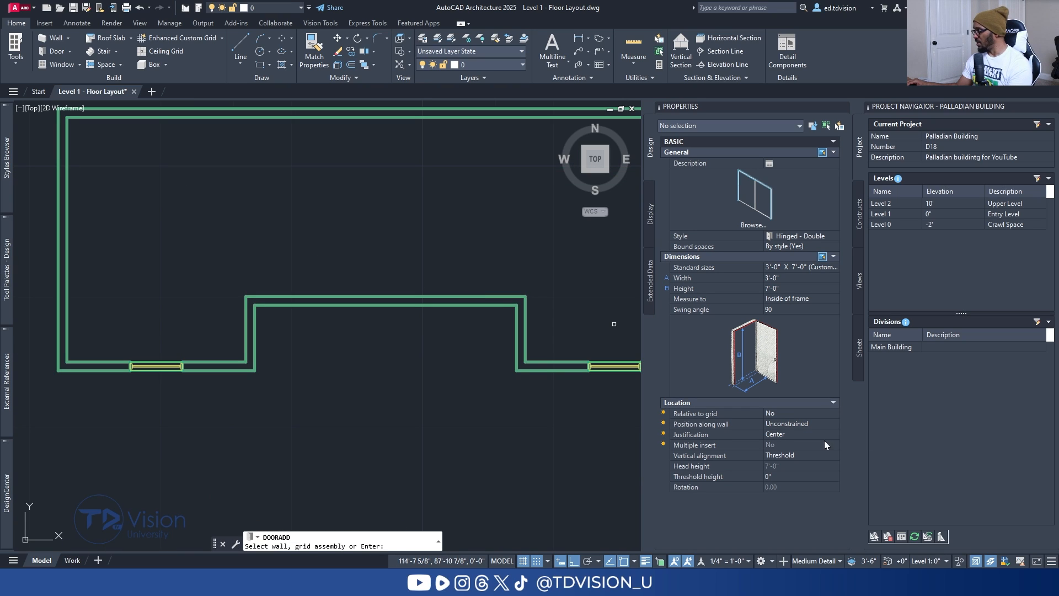
click(782, 435)
click(789, 436)
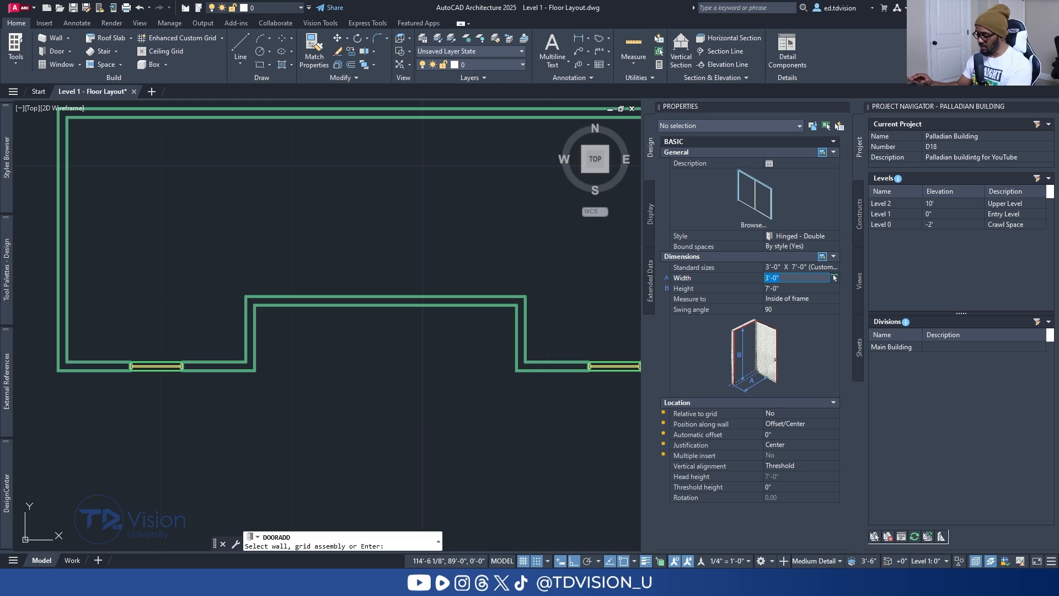
click(814, 287)
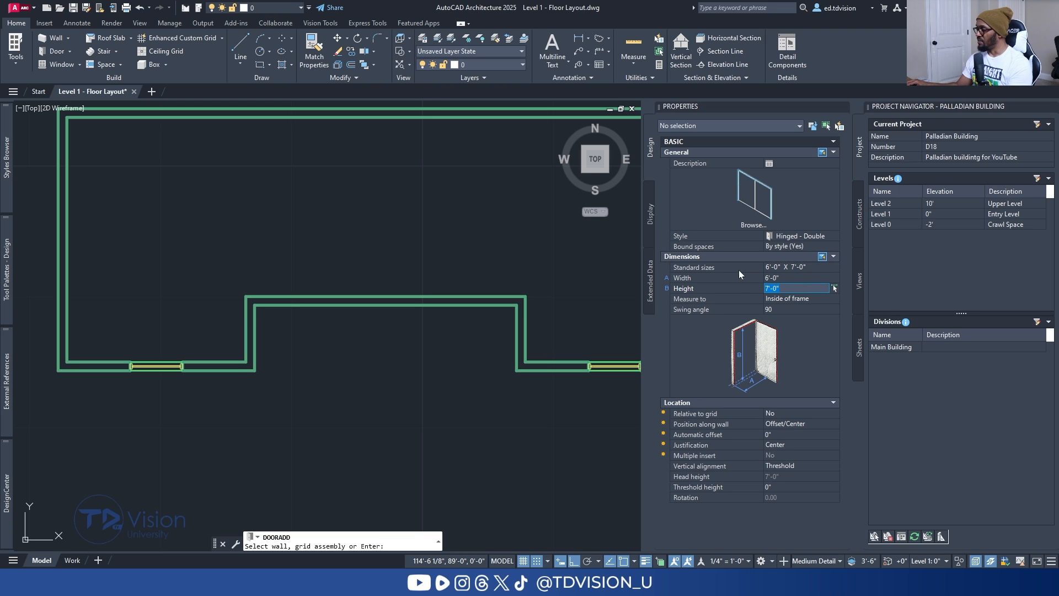
Insert the double door at the centre of the recessed front wall, swinging into the building.
click(363, 297)
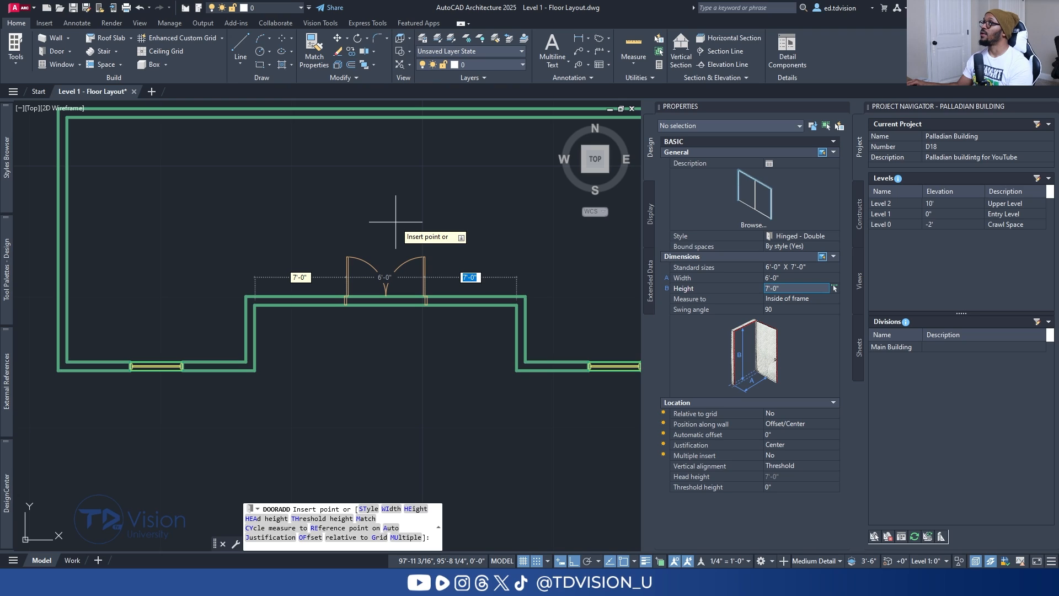
key(Escape)
key(Escape)
key(Escape)
scroll(395, 222, down, 2)
middle_drag(444, 268, 367, 288)
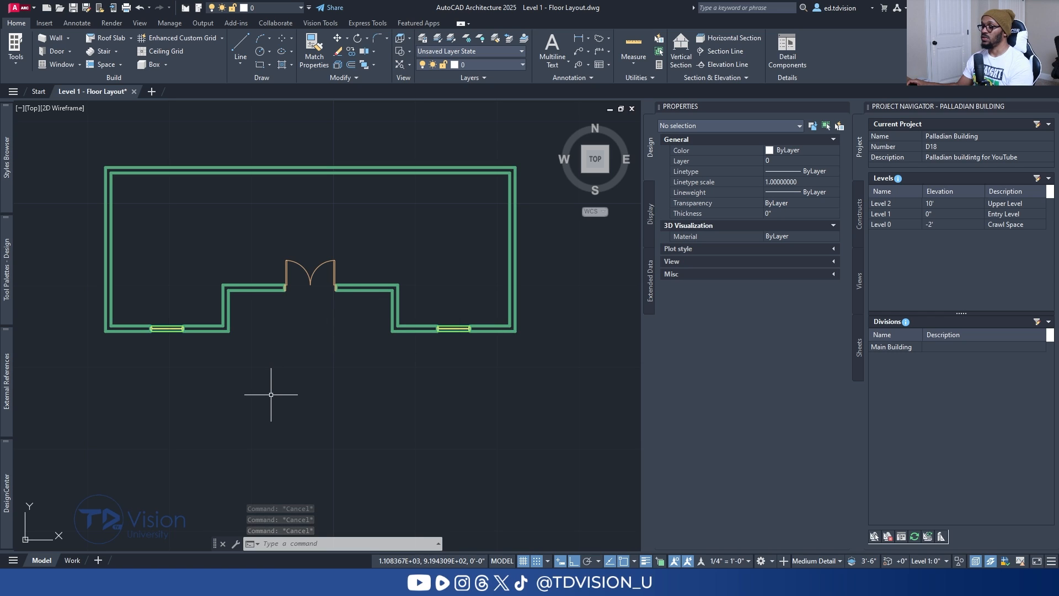
Orbit to a 3D view of the building's front and select the double door to examine it.
shift+middle_drag(232, 433, 291, 272)
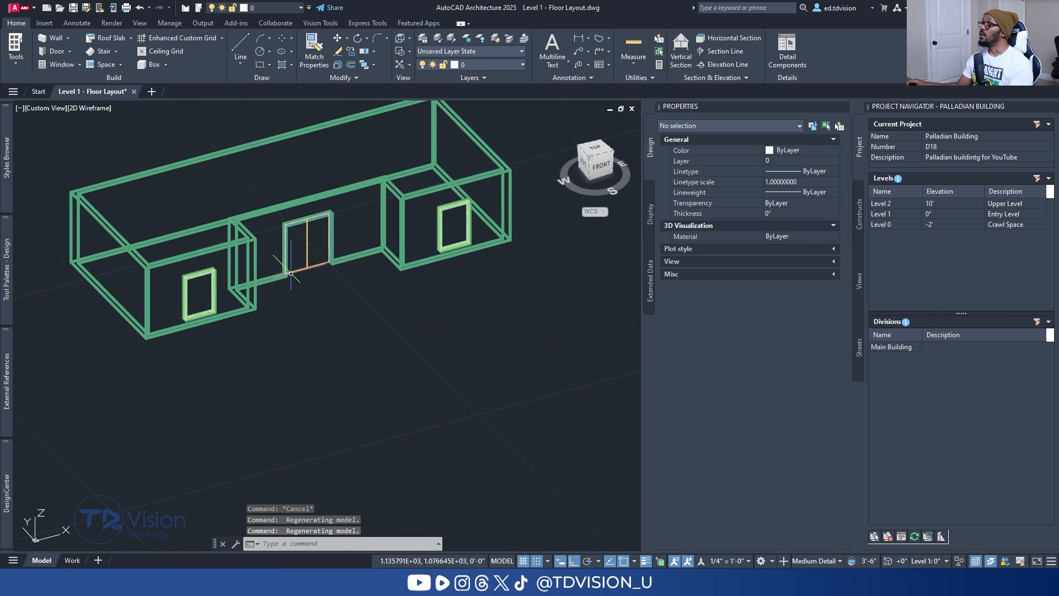
scroll(318, 274, up, 3)
click(279, 241)
scroll(289, 234, down, 1)
middle_drag(289, 234, 318, 286)
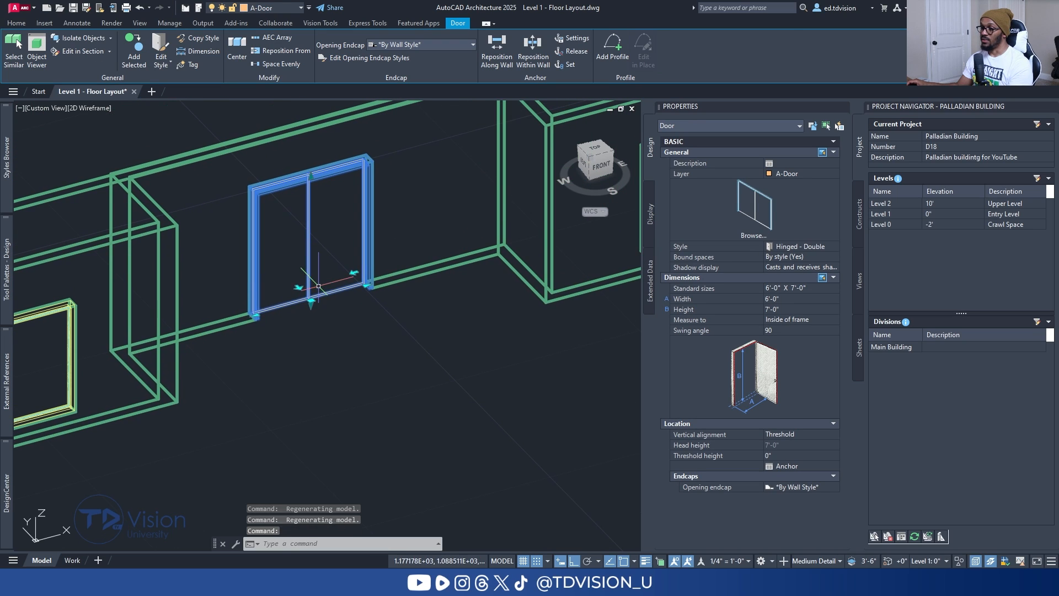
Apply the Hinged - Double - Full Lite tool's properties to the double door in the recessed front wall.
key(Escape)
mouse_move(7, 491)
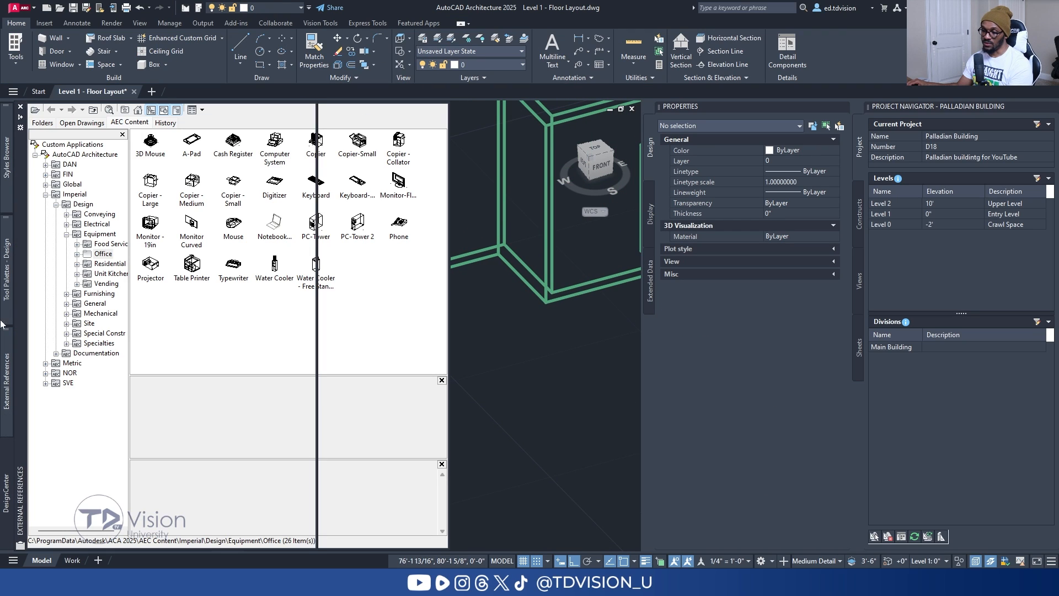
mouse_move(5, 308)
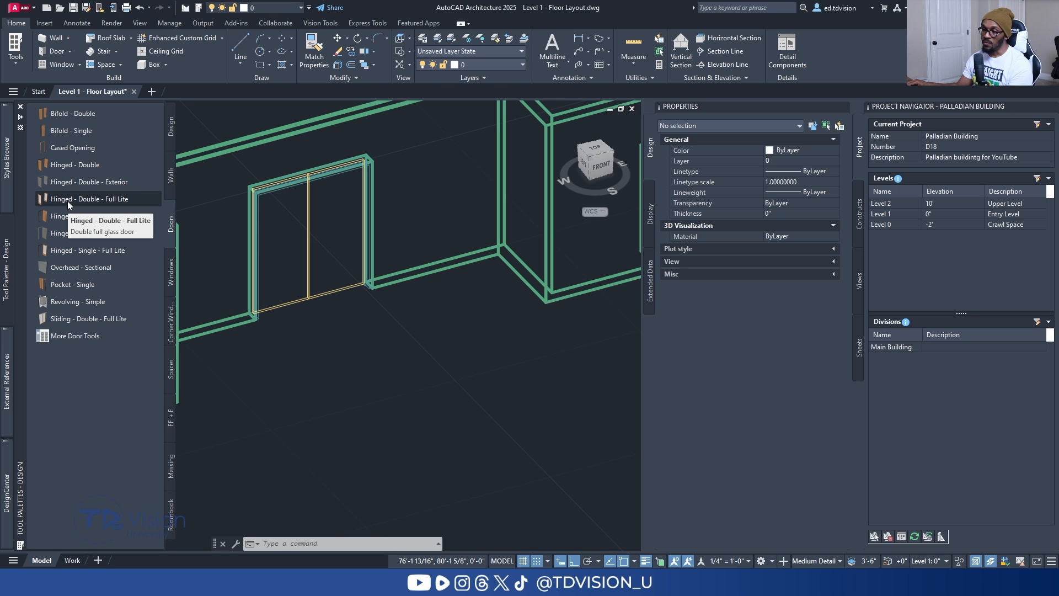
click(310, 298)
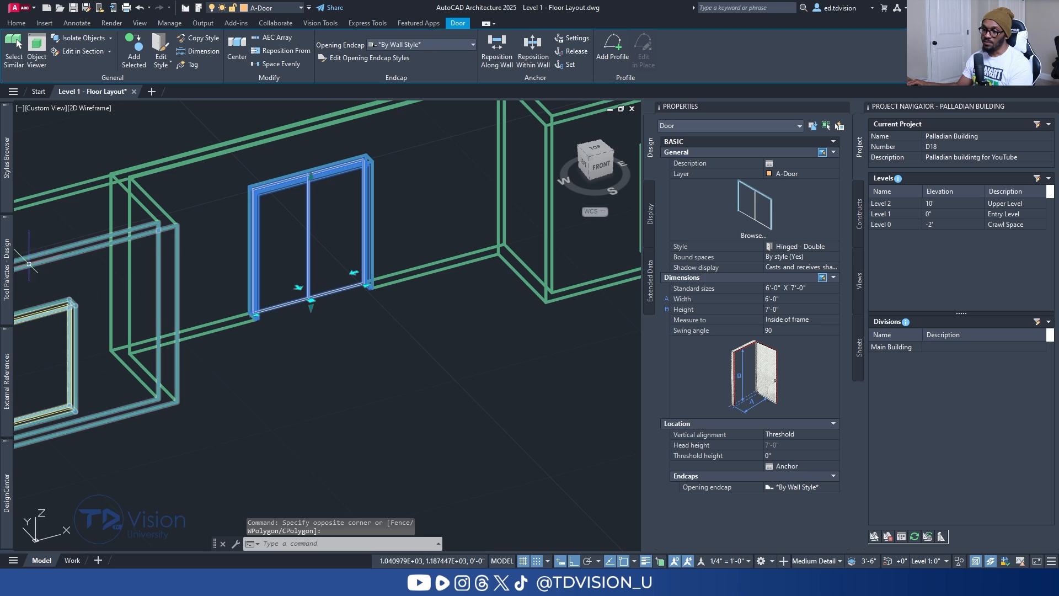
mouse_move(8, 280)
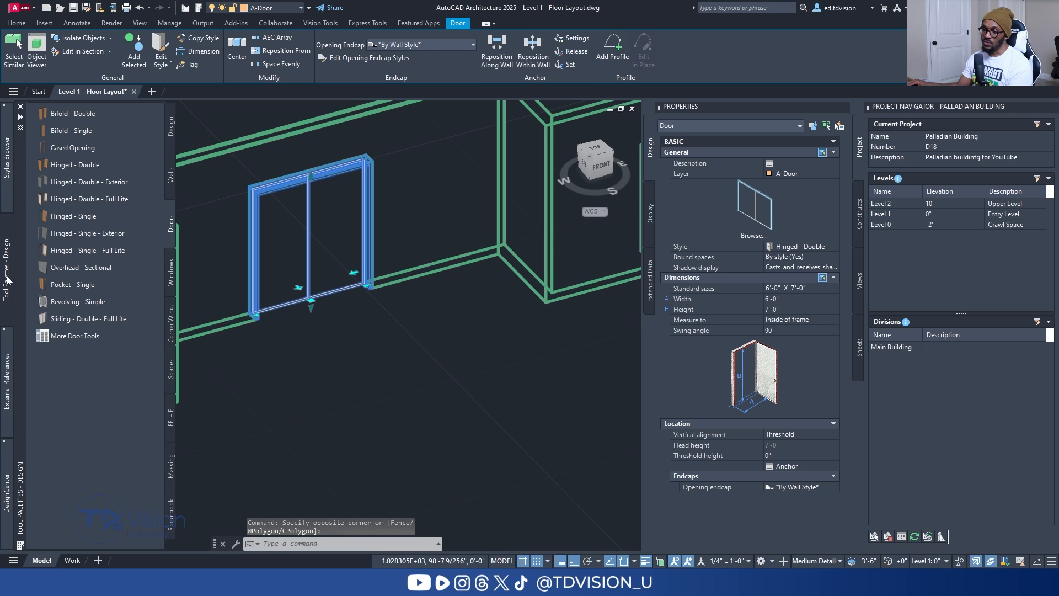
right_click(60, 201)
mouse_move(126, 209)
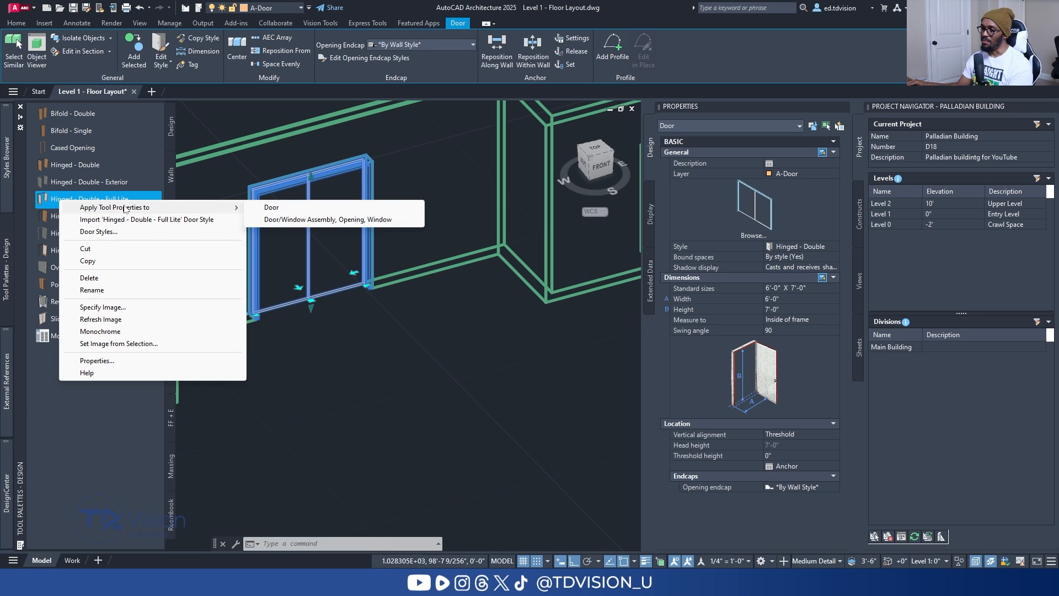
click(298, 212)
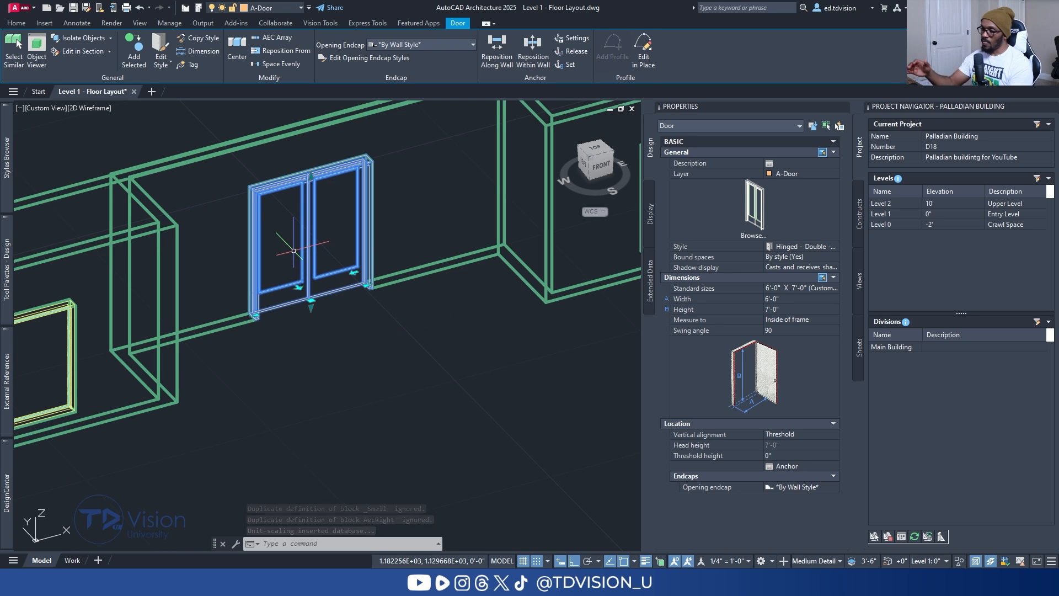
middle_drag(344, 293, 393, 330)
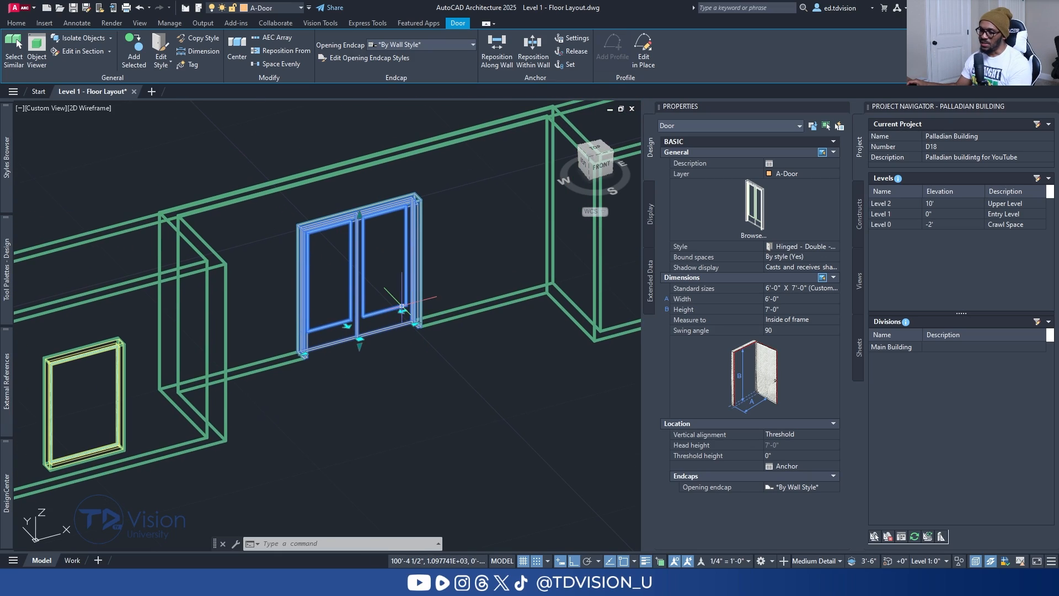
key(Escape)
key(Escape)
Return to the top view and inspect how the double door's frame meets the end of the adjoining wall.
shift+middle_drag(407, 367, 464, 381)
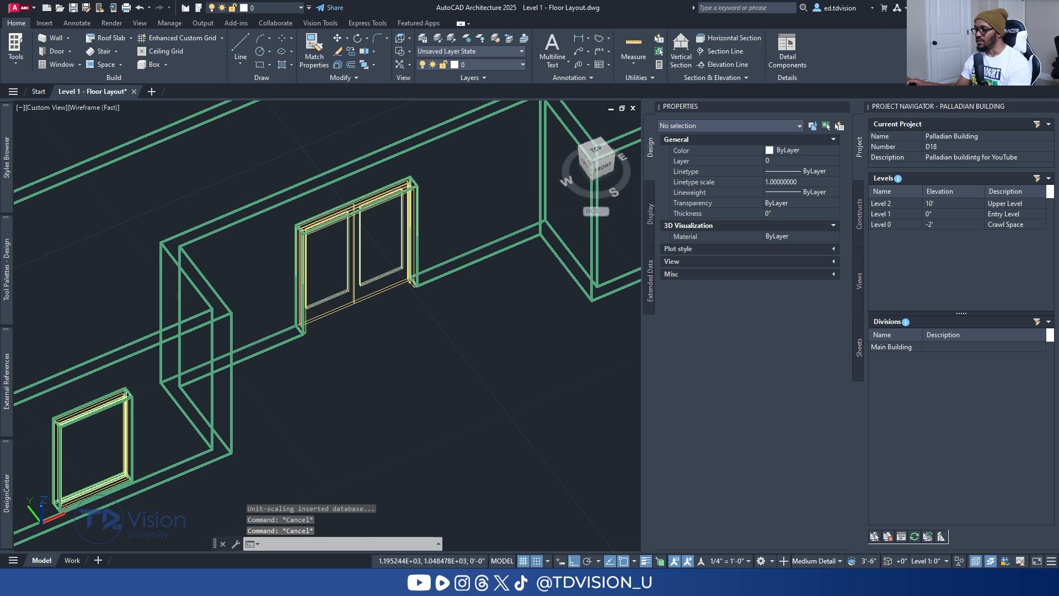
click(597, 148)
scroll(323, 366, up, 9)
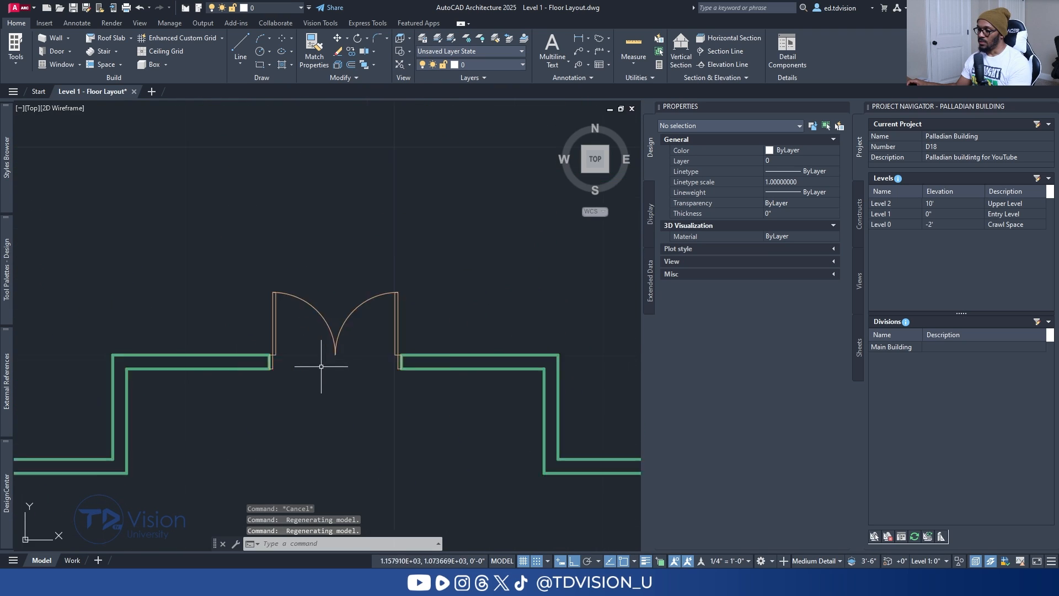
click(210, 318)
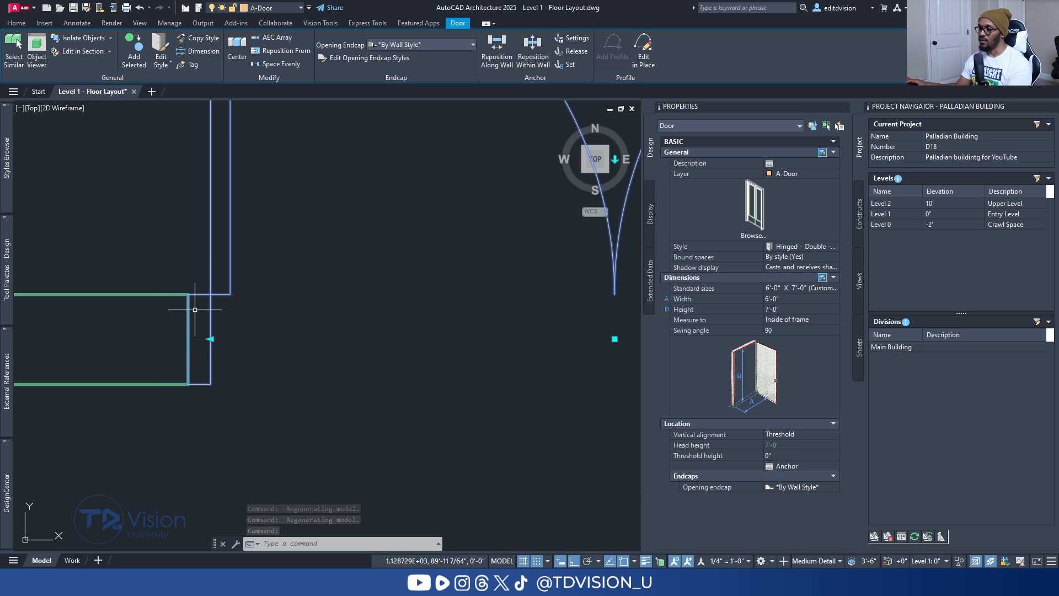
scroll(220, 309, down, 6)
scroll(248, 331, up, 5)
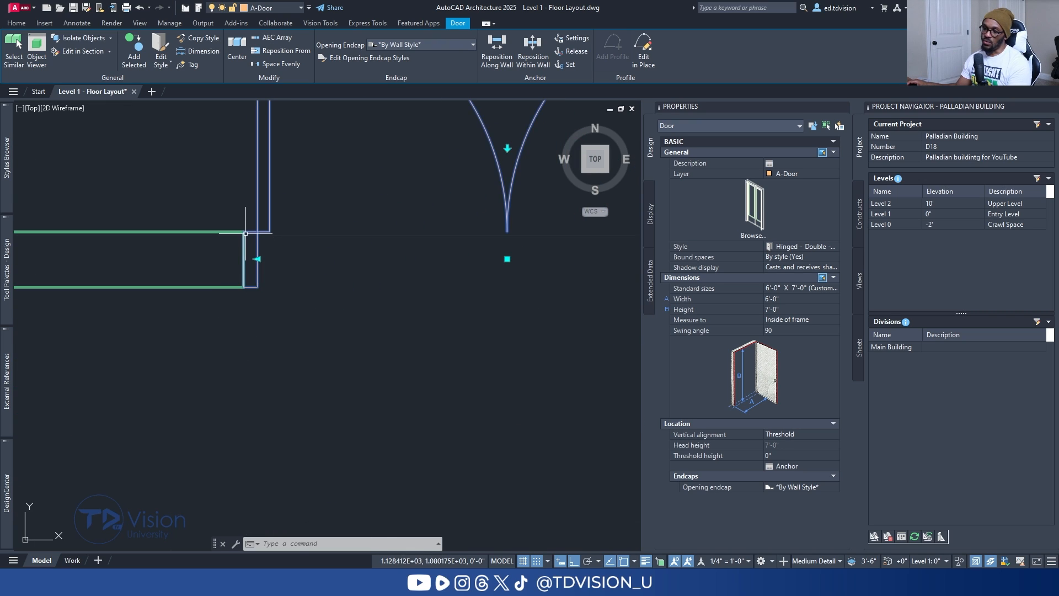
scroll(245, 233, up, 2)
scroll(246, 234, down, 2)
scroll(245, 235, up, 2)
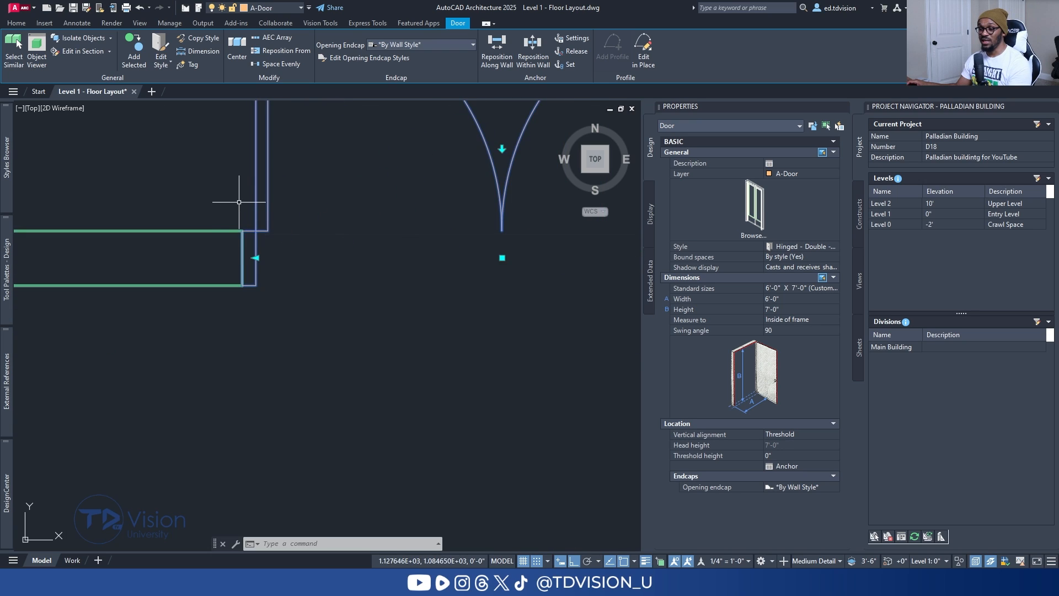
scroll(213, 137, down, 2)
Review the frame dimensions in the Hinged - Double - Full Lite door style and close it without changes.
click(166, 48)
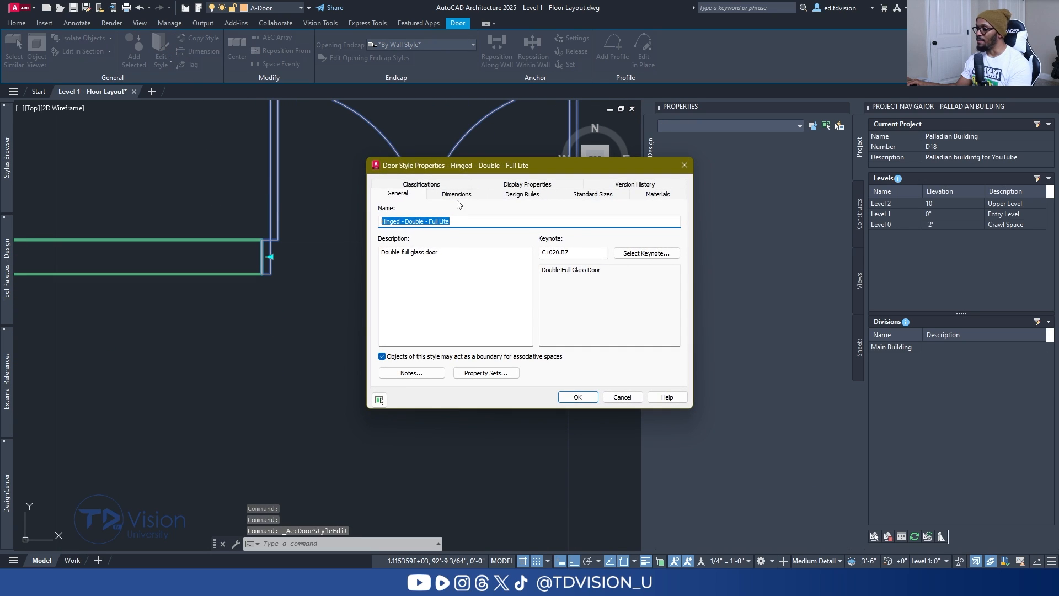
click(457, 195)
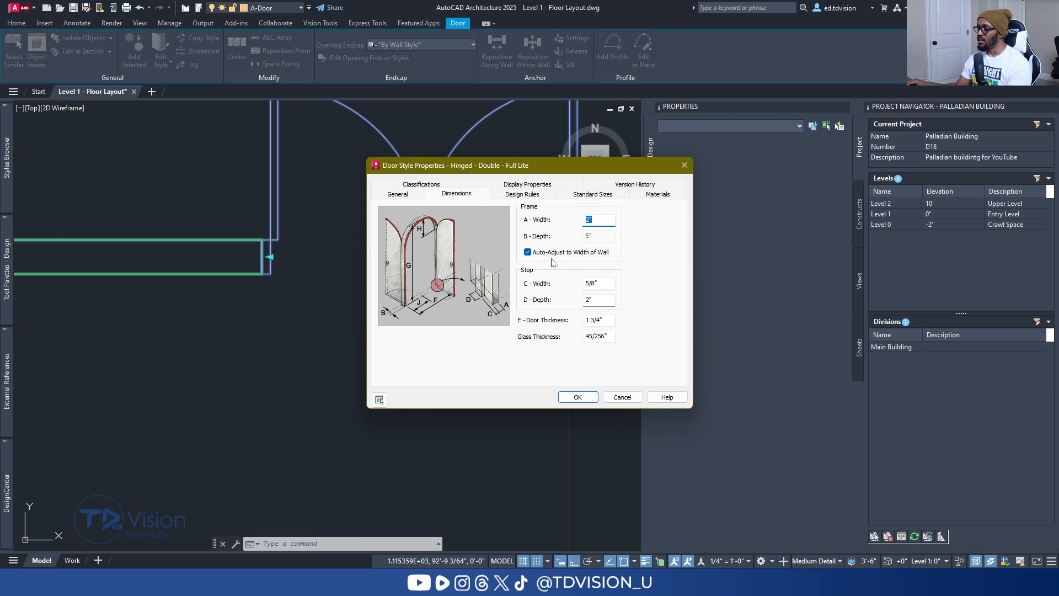
click(683, 166)
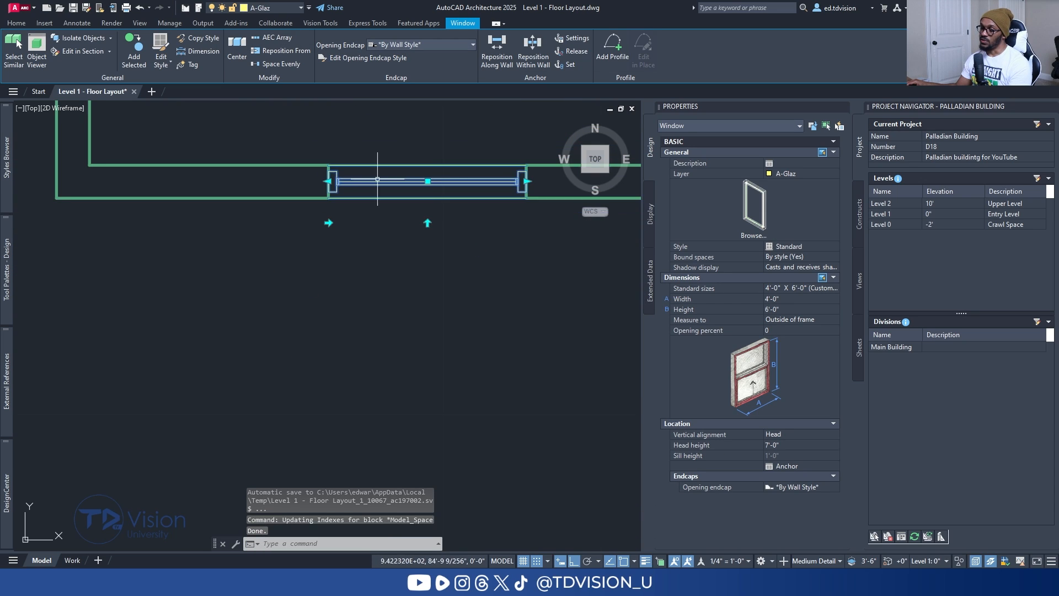
Examine how the front window's frame sits within the wall thickness in plan.
middle_drag(377, 179, 203, 279)
scroll(346, 236, up, 2)
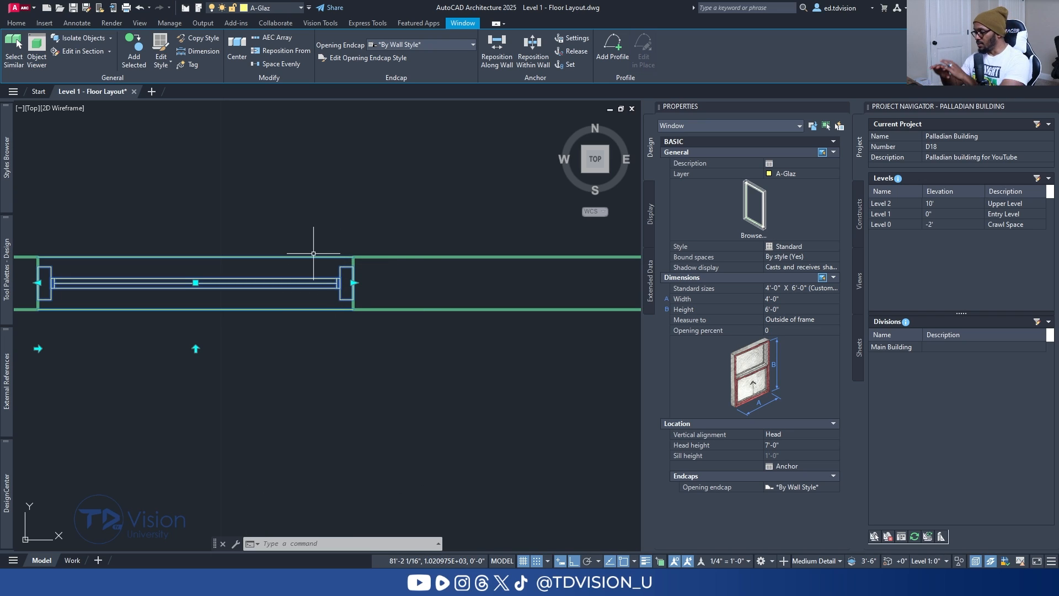
scroll(329, 260, down, 5)
middle_drag(442, 226, 340, 276)
Clear the window selection and save the Level 1 - Floor Layout drawing.
key(Escape)
key(Escape)
key(Escape)
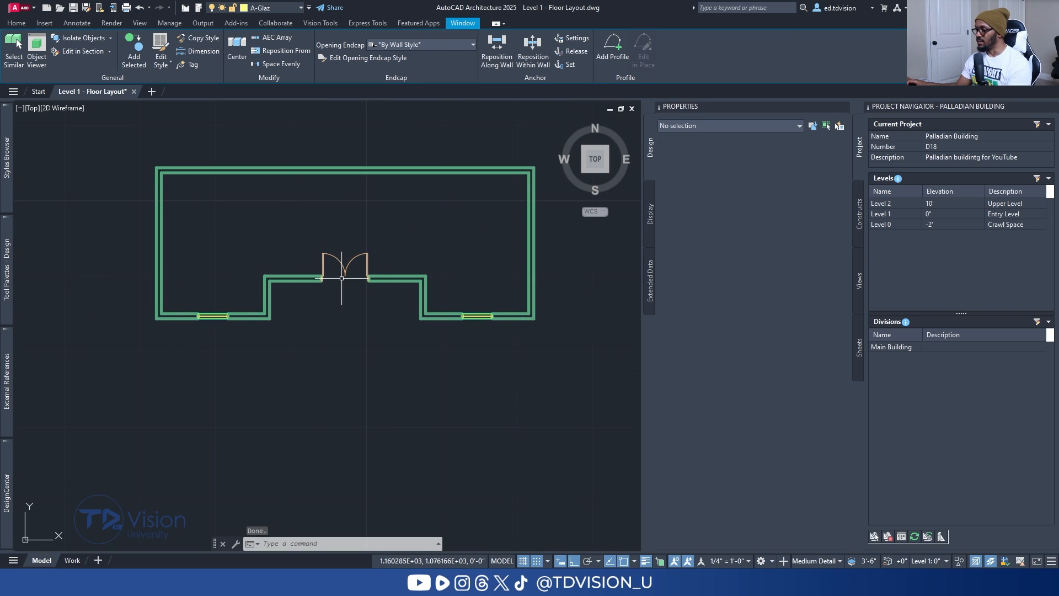
middle_drag(416, 255, 409, 273)
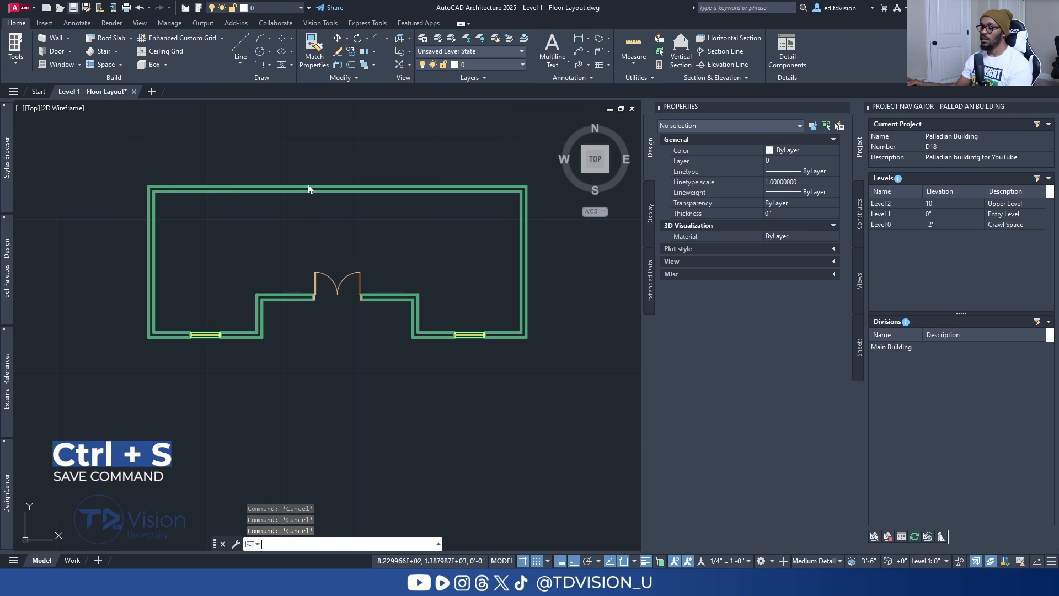
key(ctrl+s)
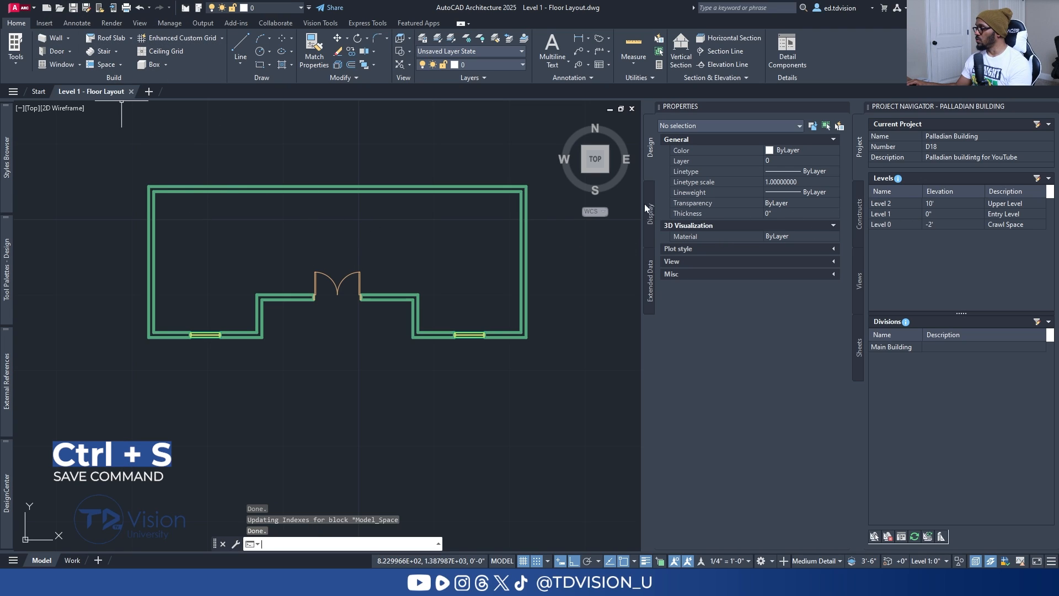
Add an Architectural construct named Level 2 - Floor Layout, assigned to Level 2 of the Main Building division, and open it for editing.
click(858, 216)
click(920, 146)
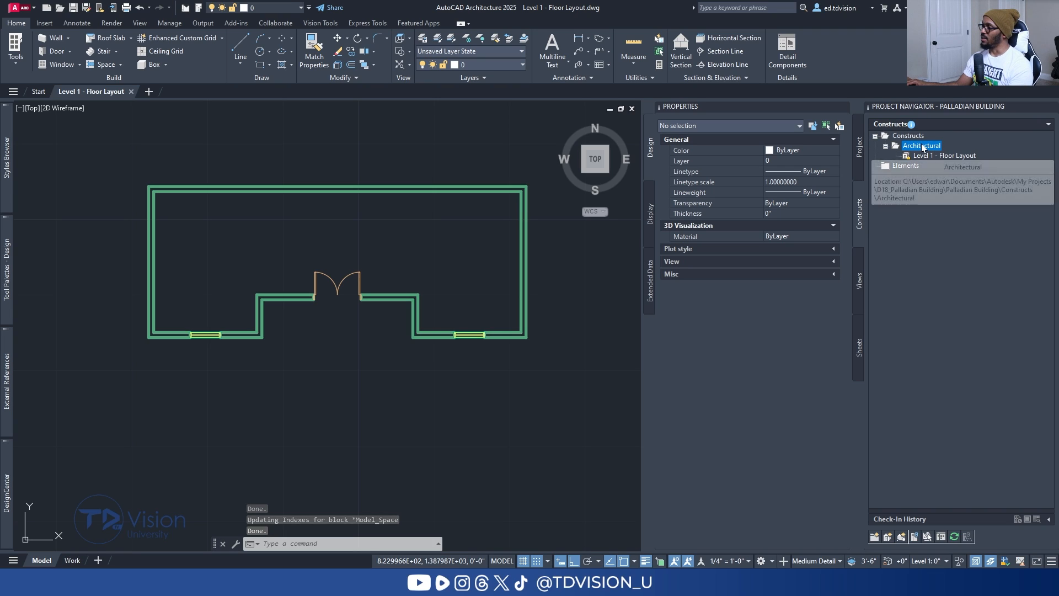
right_click(920, 147)
mouse_move(937, 164)
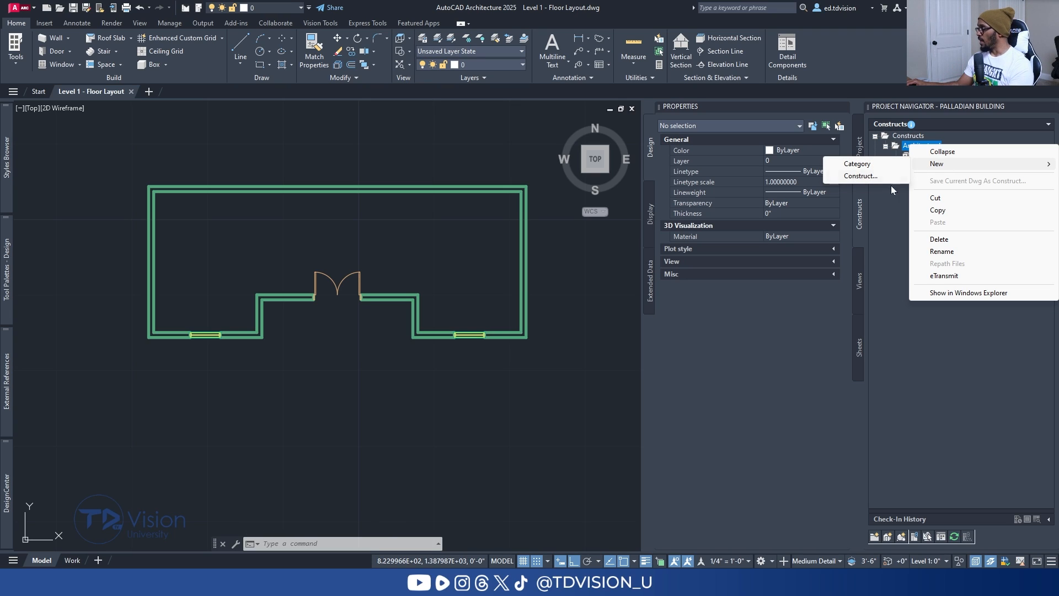
click(860, 176)
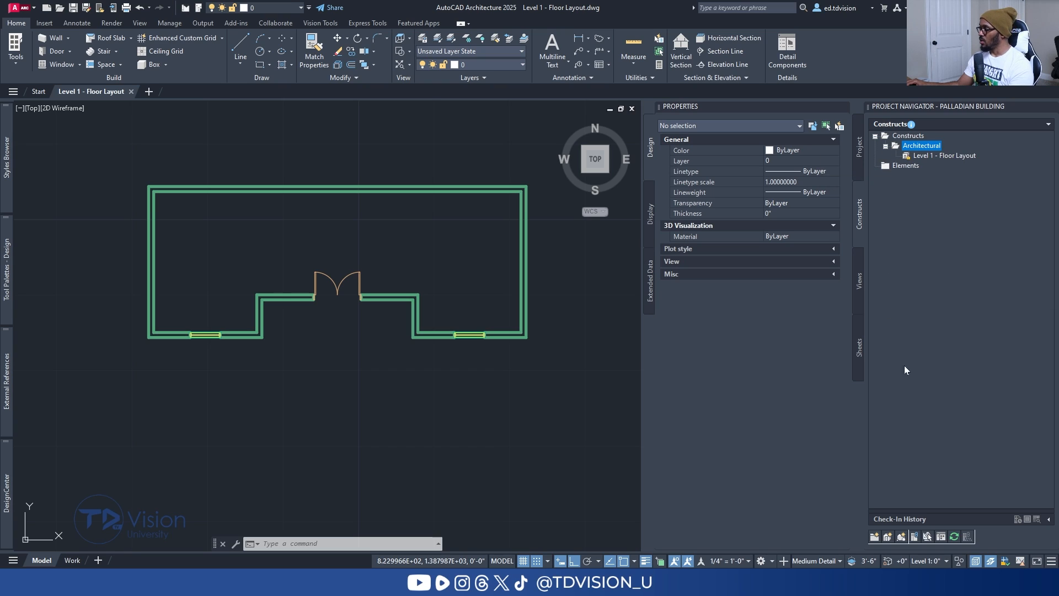
click(887, 538)
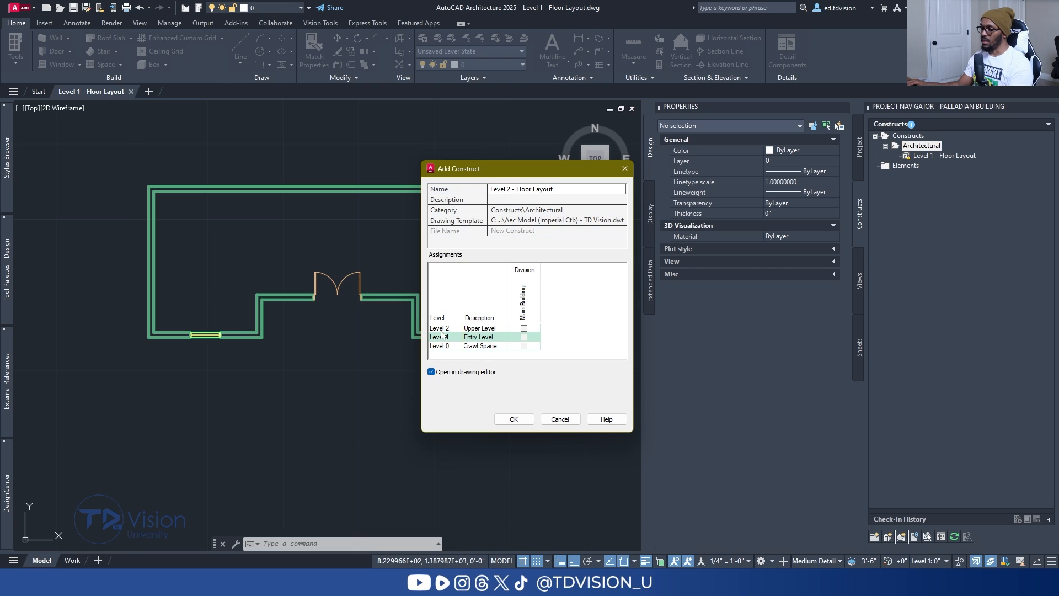
click(441, 339)
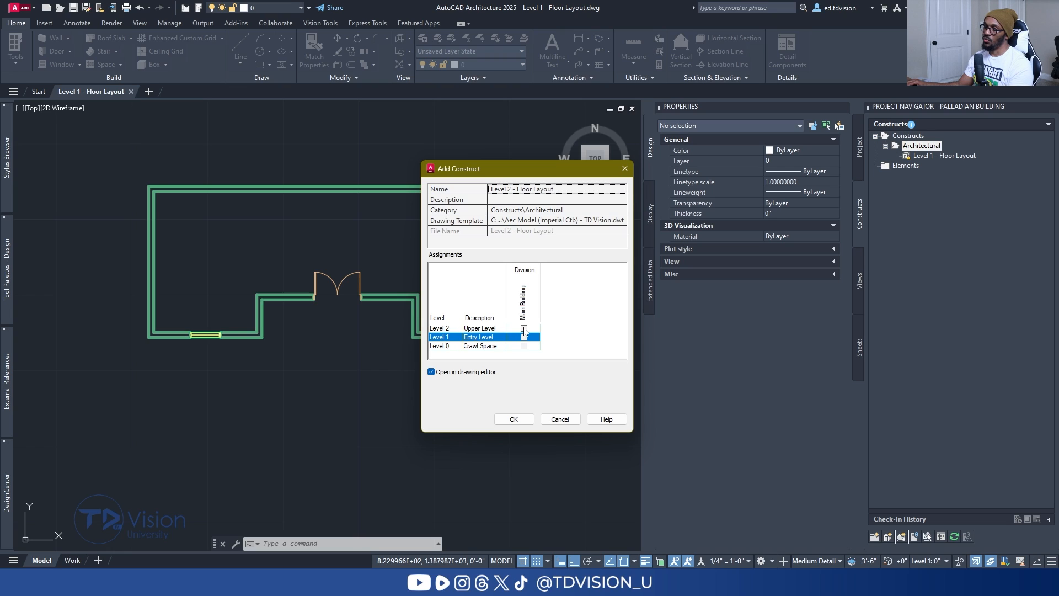
click(438, 328)
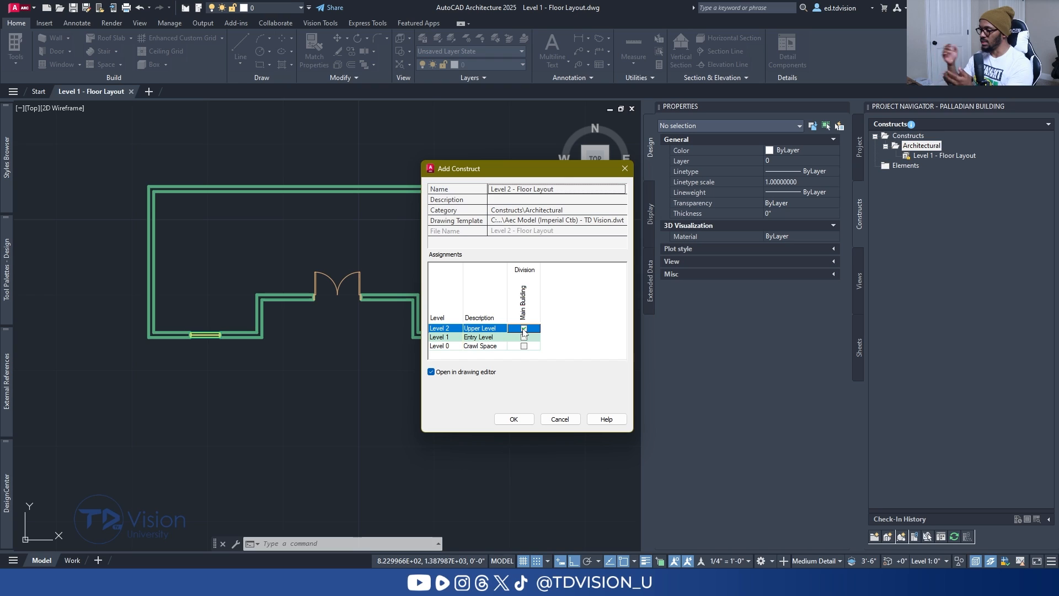
click(514, 418)
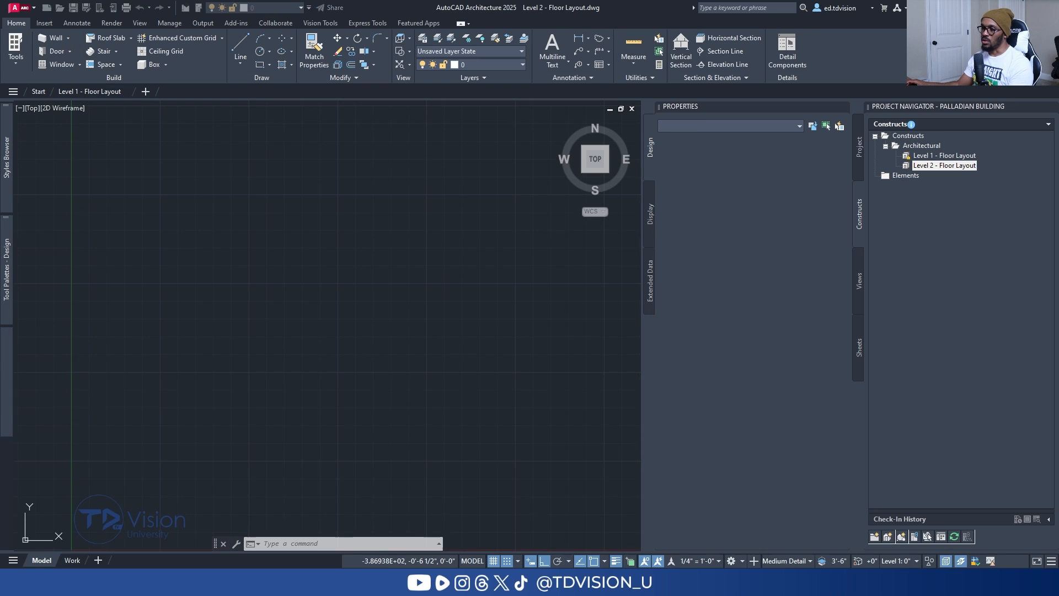
Switch back to the Level 1 - Floor Layout drawing and briefly select the double door to check it.
click(90, 91)
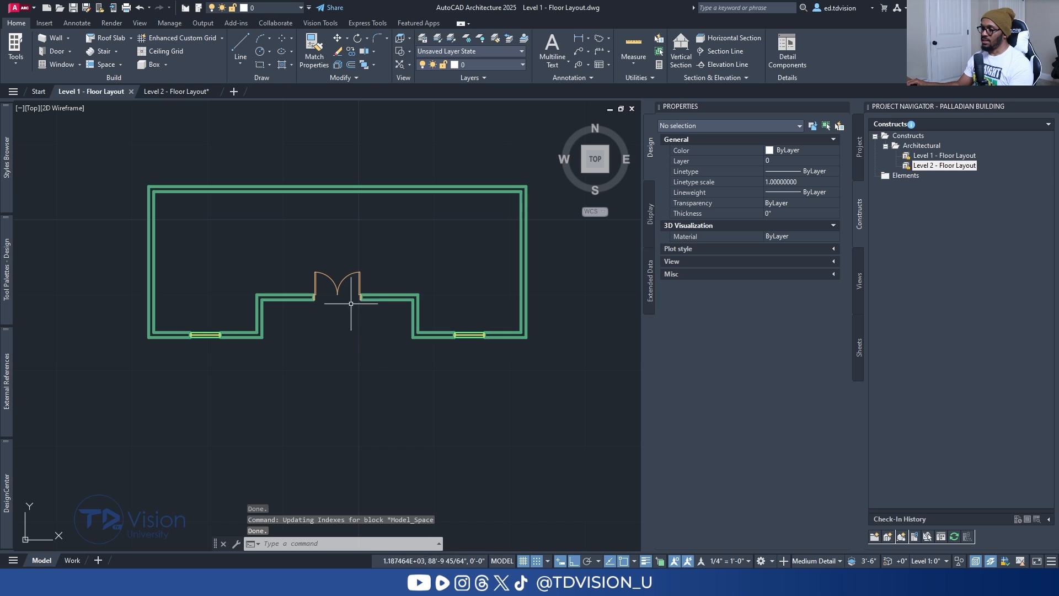
click(337, 274)
scroll(349, 257, down, 3)
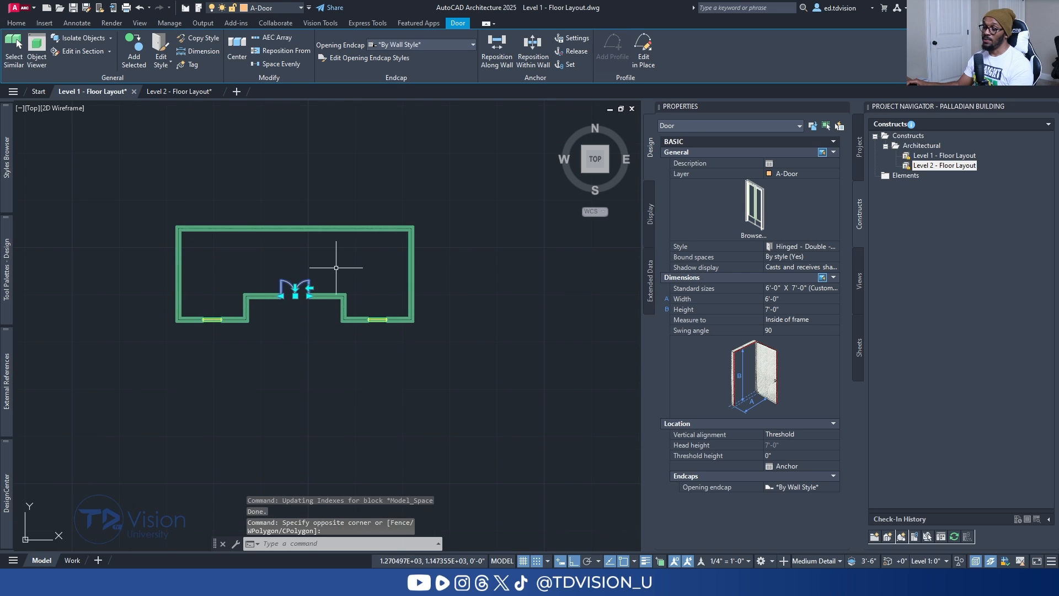
scroll(353, 279, up, 3)
key(Escape)
key(Escape)
Copy all the exterior walls and both windows of Level 1 to the clipboard, leaving out the double door.
click(513, 408)
click(18, 147)
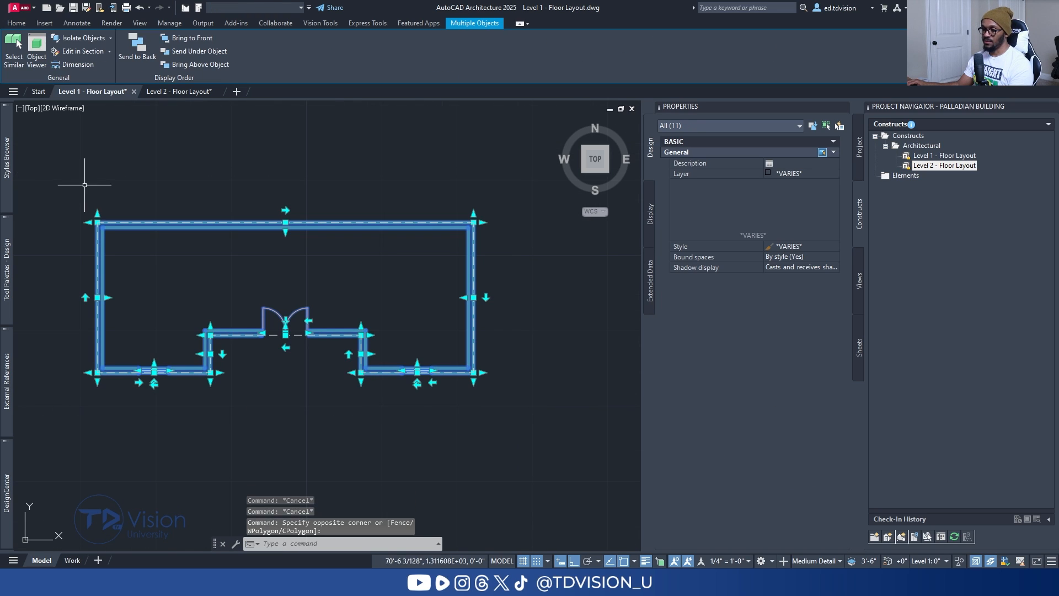
middle_drag(215, 229, 227, 231)
shift+click(276, 312)
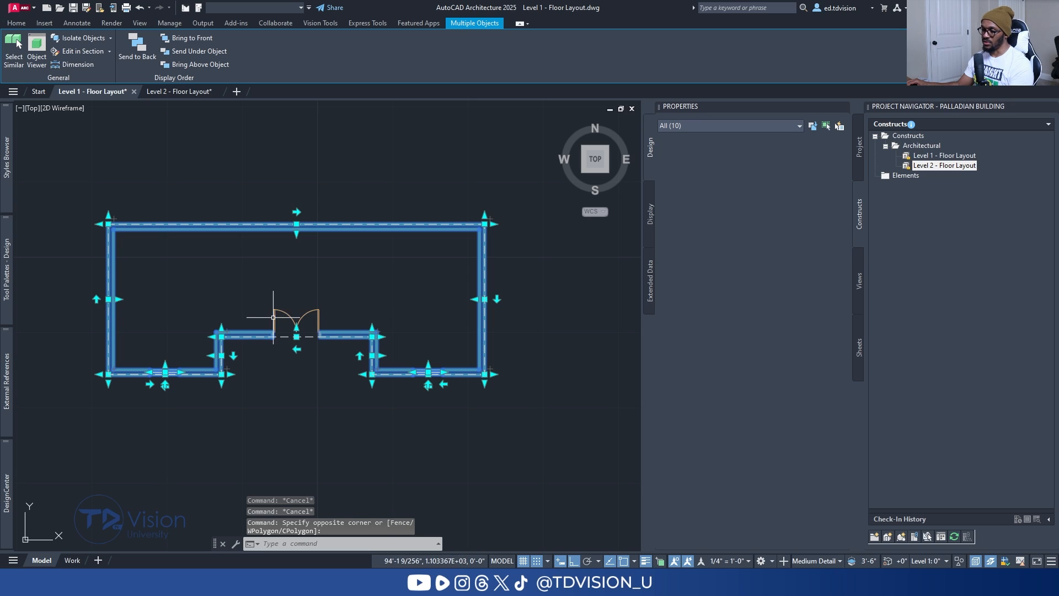
middle_drag(201, 275, 243, 263)
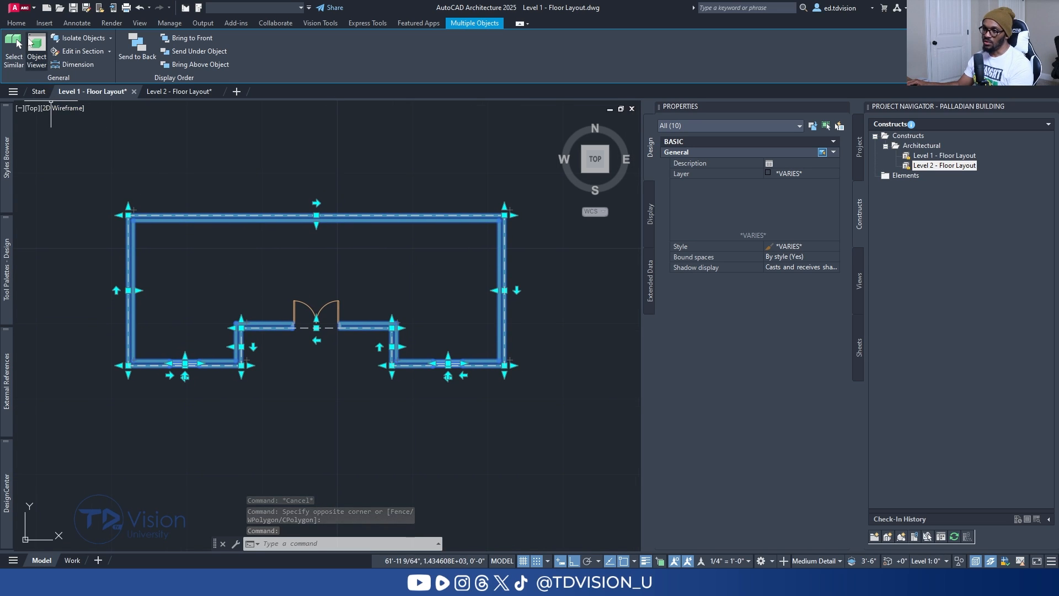
click(16, 22)
key(ctrl+c)
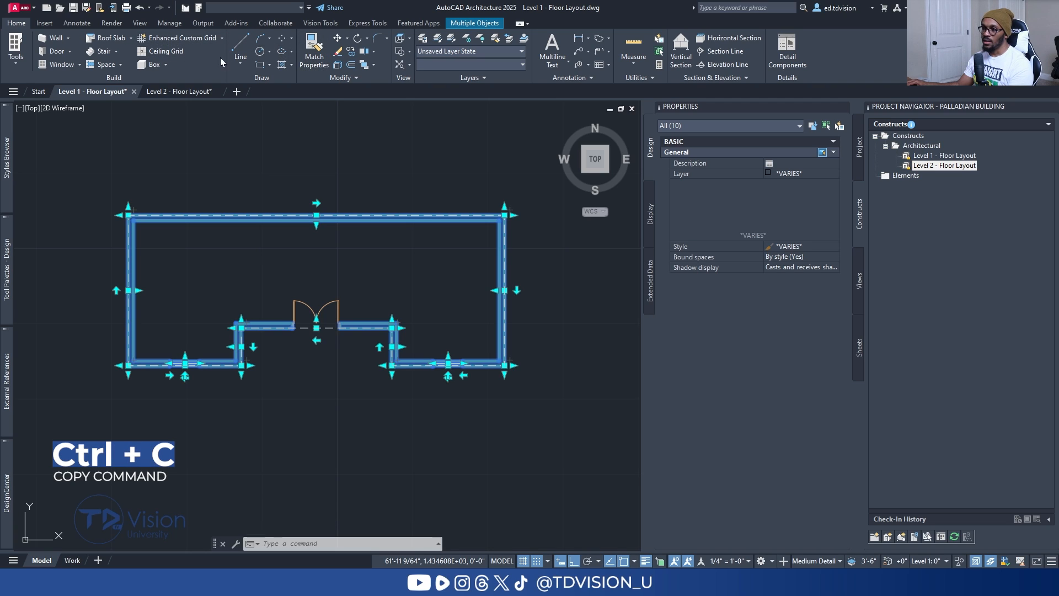
click(342, 79)
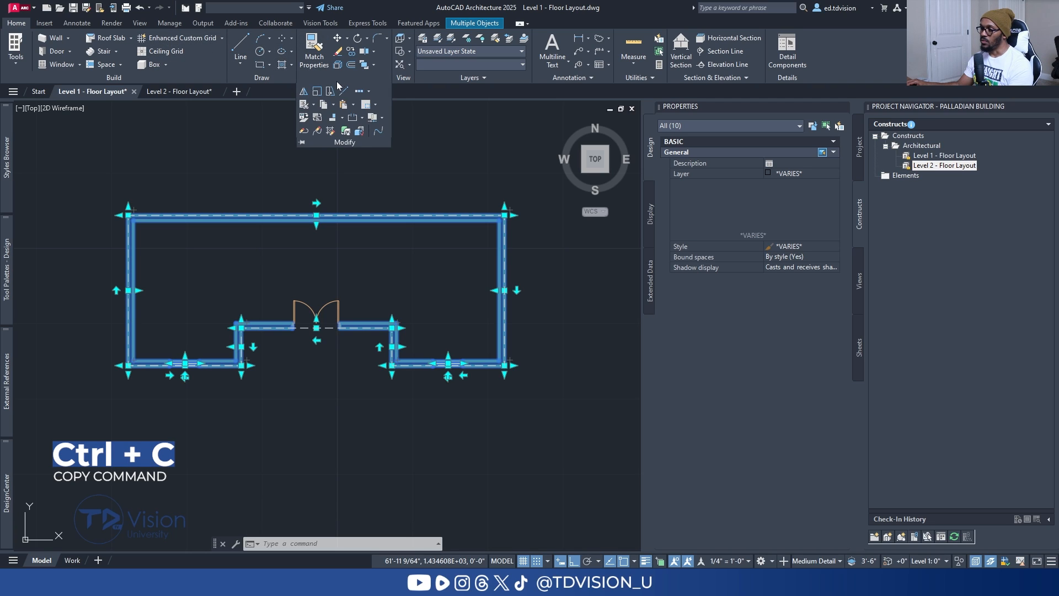
click(326, 107)
Paste the copied walls and windows into the Level 2 - Floor Layout drawing at their original coordinates.
click(182, 91)
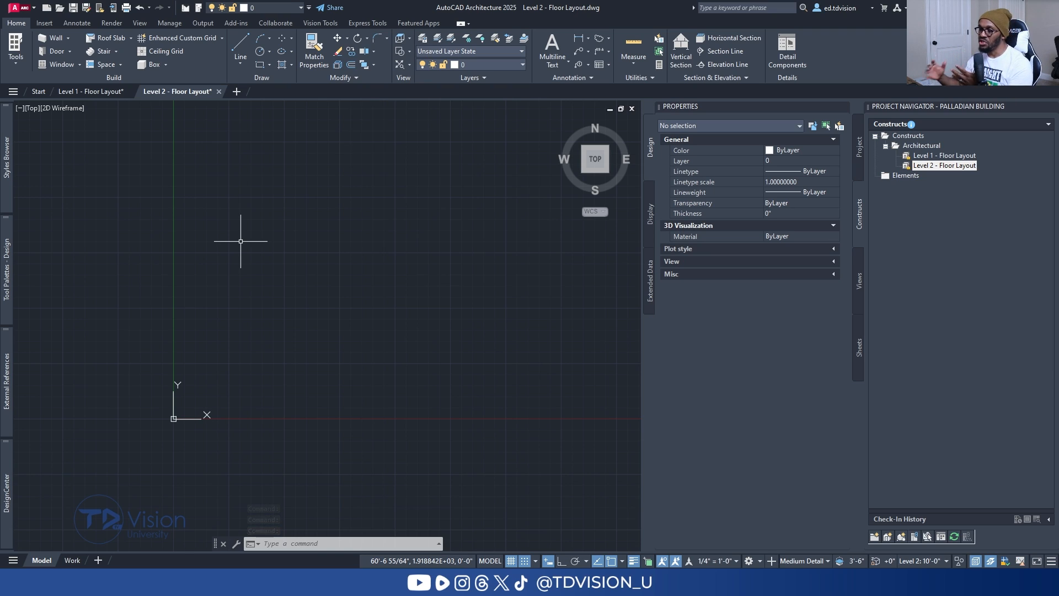
click(347, 77)
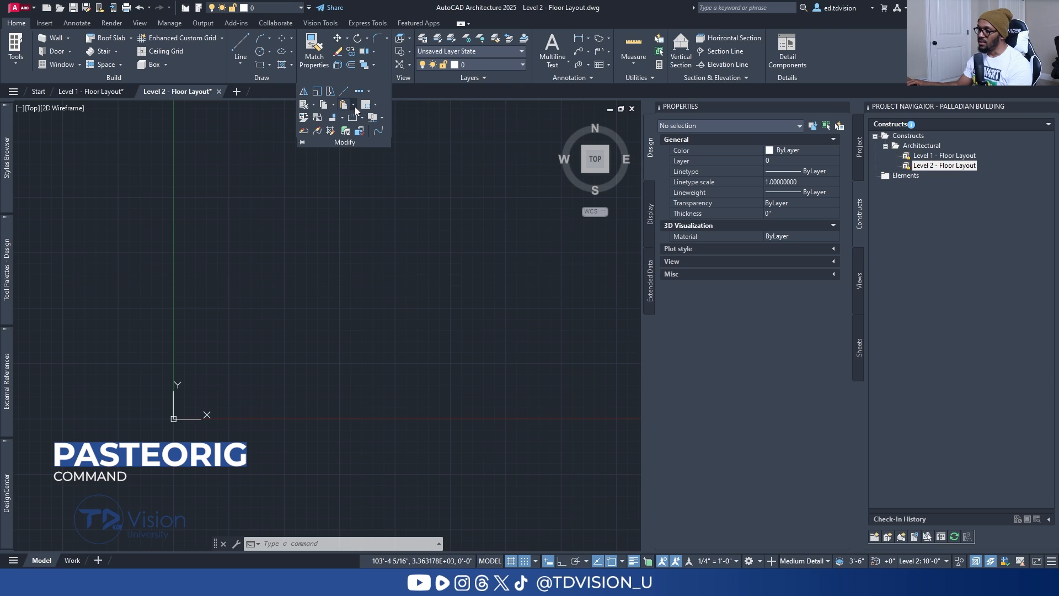
click(353, 105)
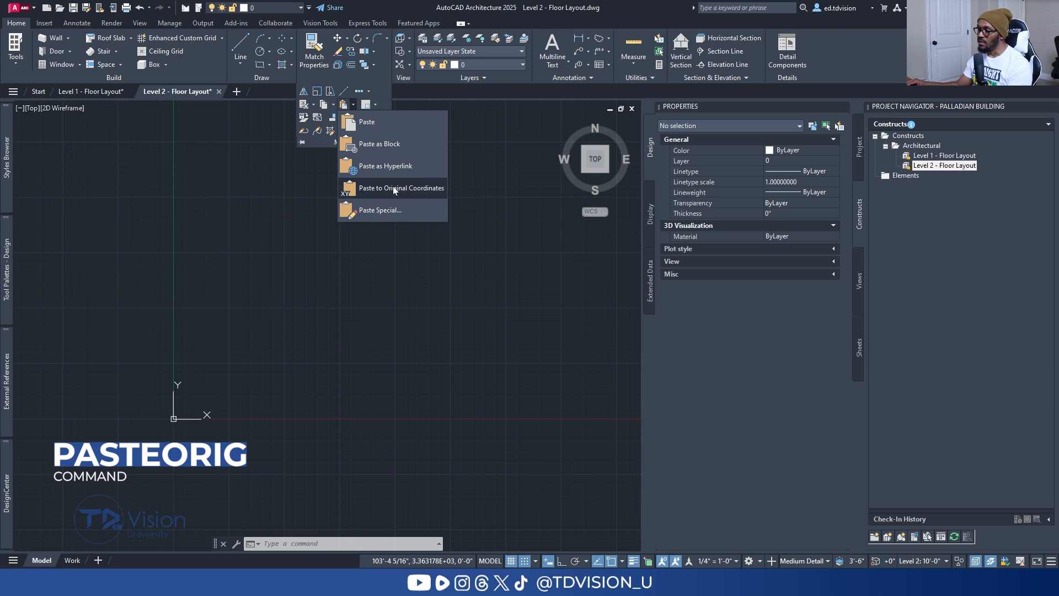
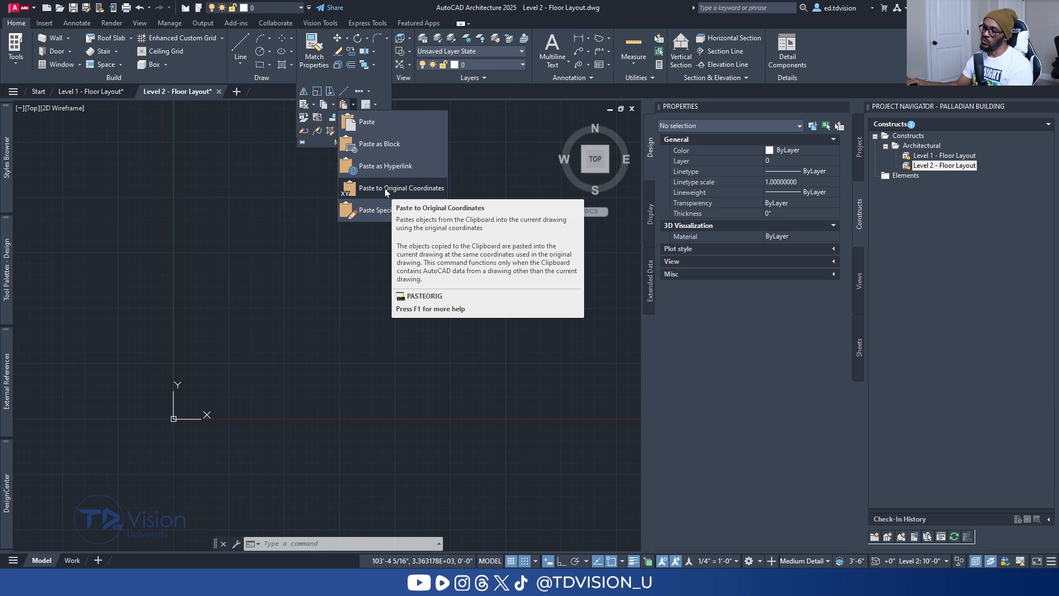
click(385, 188)
scroll(278, 308, up, 3)
scroll(278, 308, up, 2)
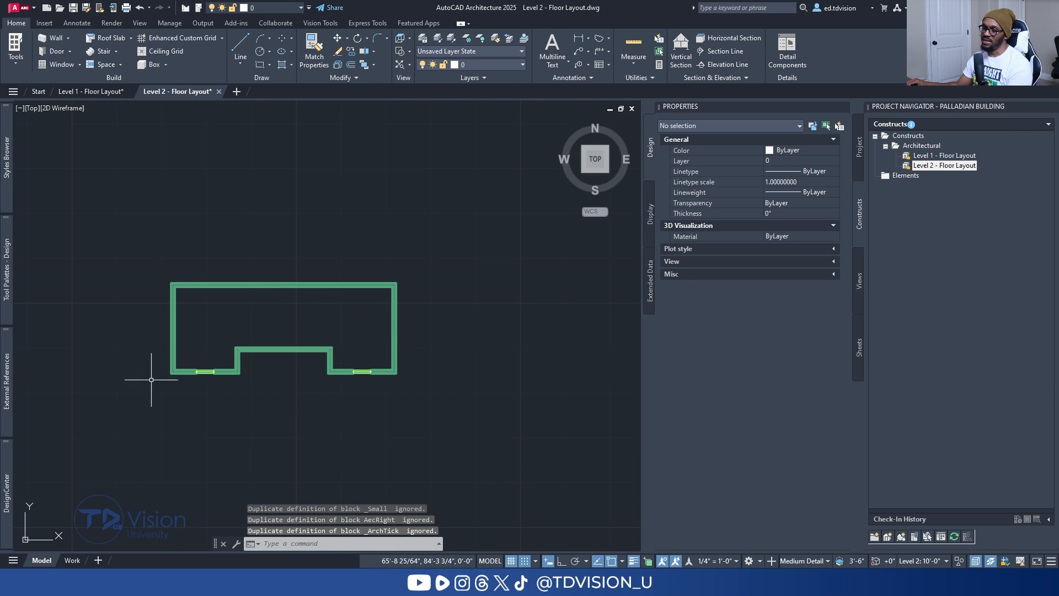
scroll(393, 298, down, 5)
scroll(331, 308, up, 3)
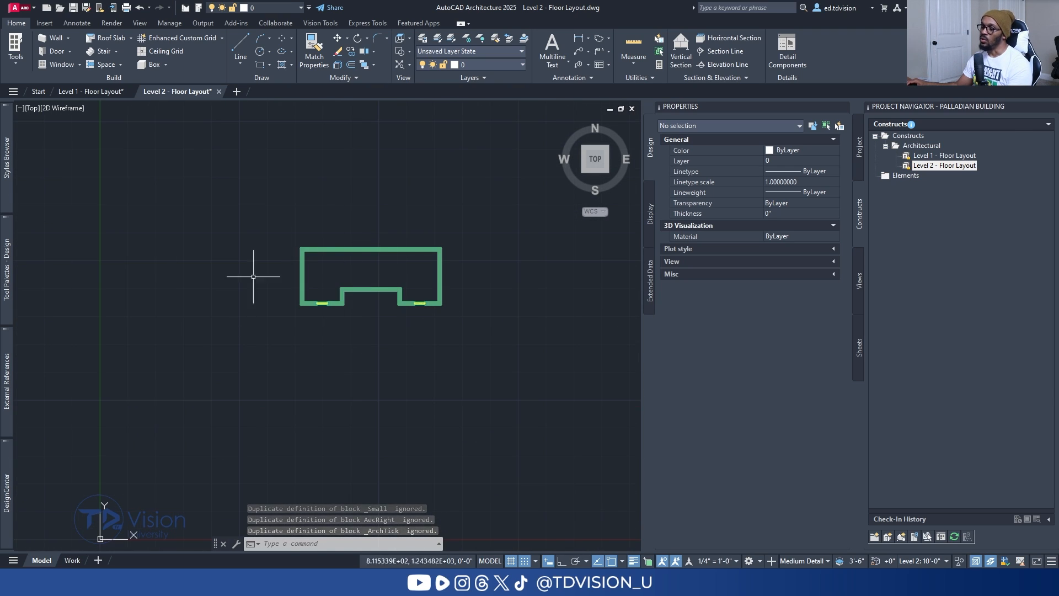
scroll(414, 272, up, 3)
middle_drag(276, 272, 310, 292)
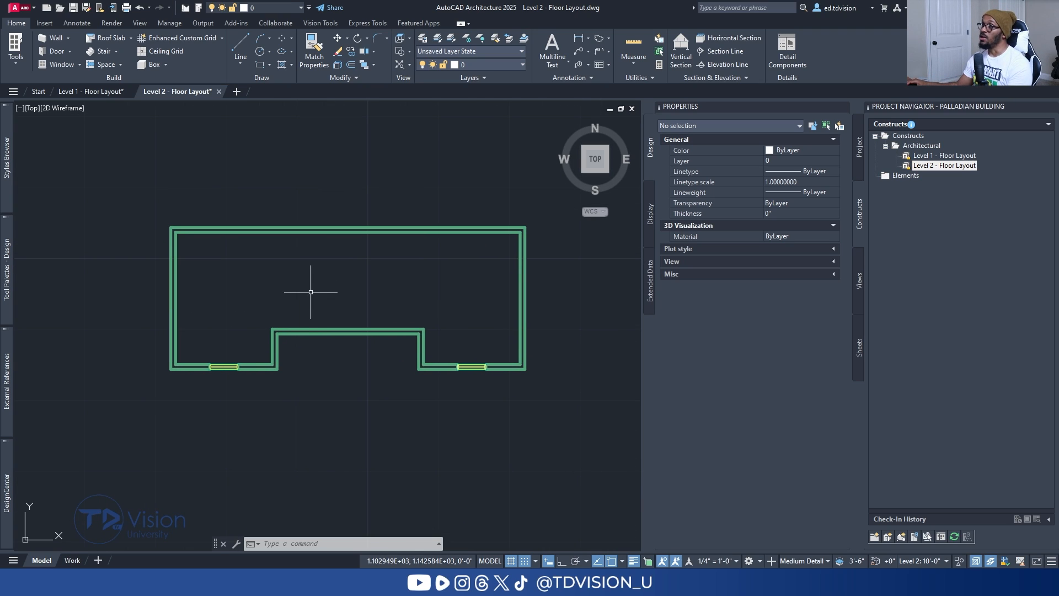
Set the height of both Level 2 windows to 4'-0" in a southwest isometric view, and clear the selection.
drag(584, 173, 558, 189)
scroll(310, 379, up, 2)
click(281, 380)
middle_drag(579, 277, 586, 312)
click(563, 249)
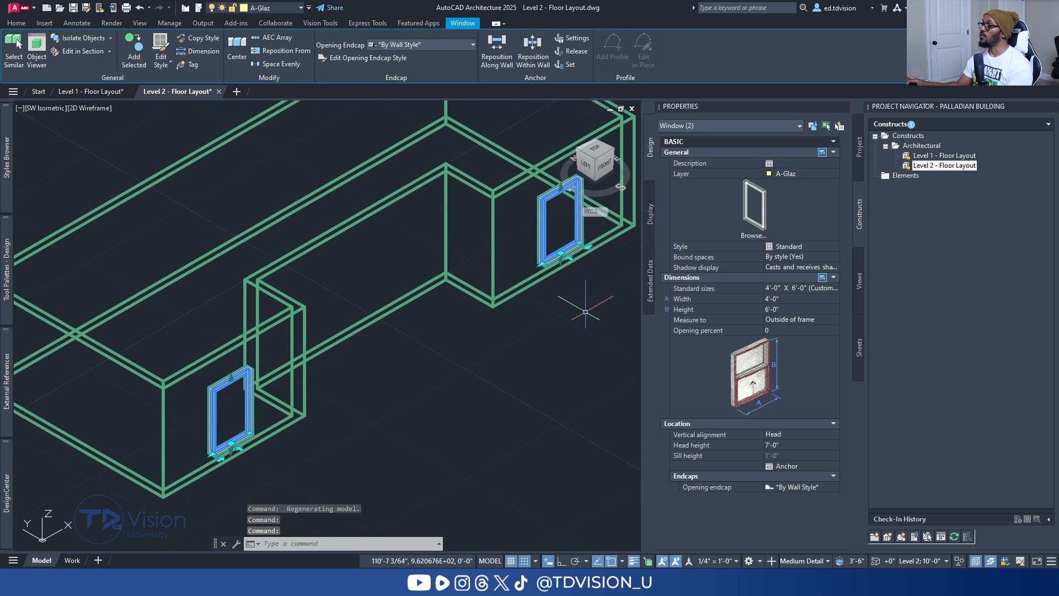
click(786, 309)
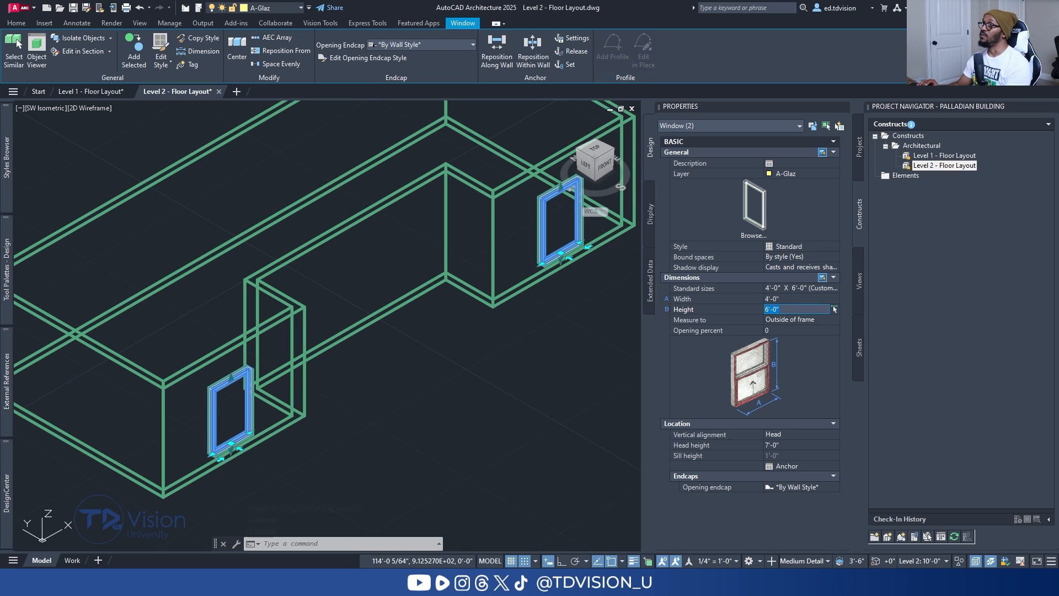
text(4')
key(Return)
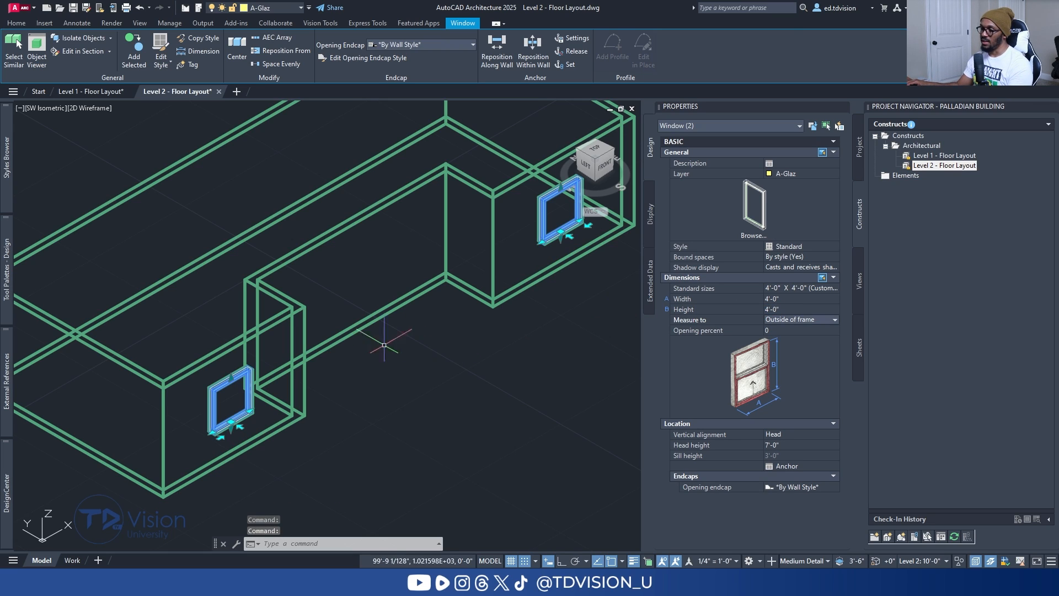
key(Escape)
key(Escape)
scroll(323, 369, down, 2)
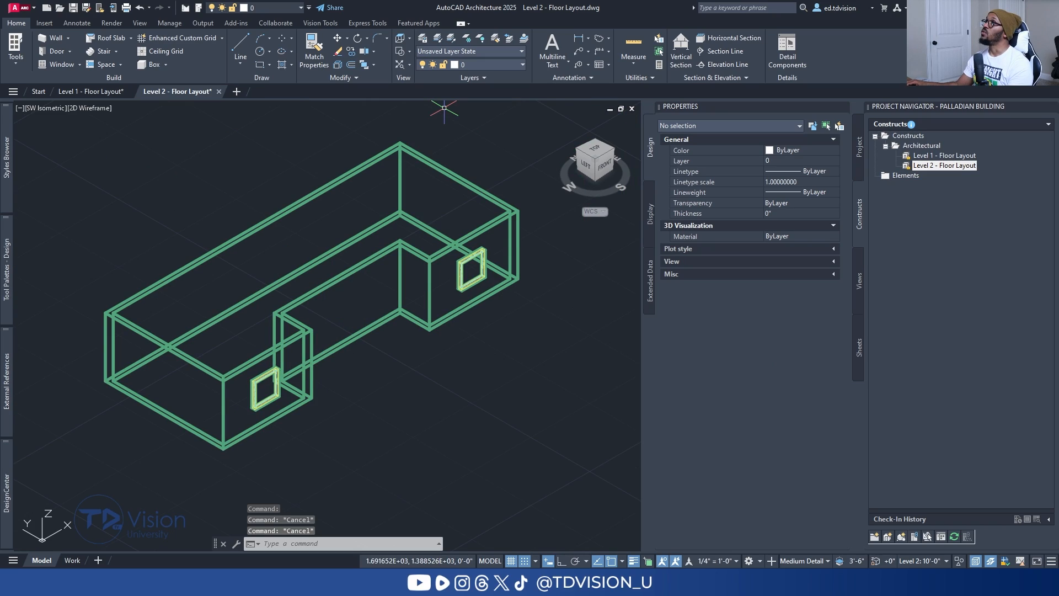
Switch to the reference photo of the building and examine the upper-floor window proportions up close.
drag(598, 0, 597, 74)
double_click(598, 74)
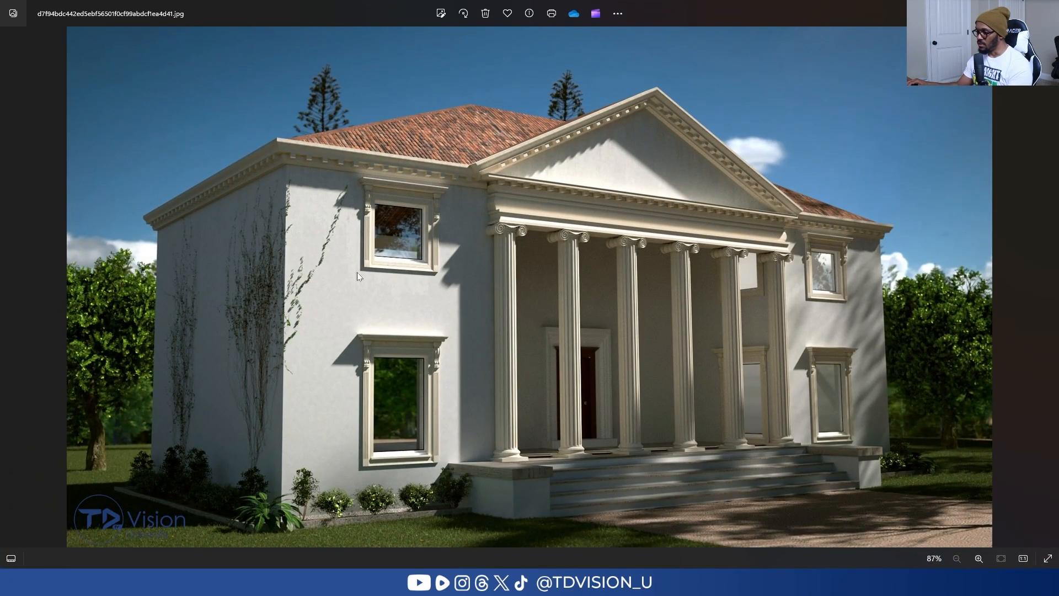
scroll(395, 255, up, 4)
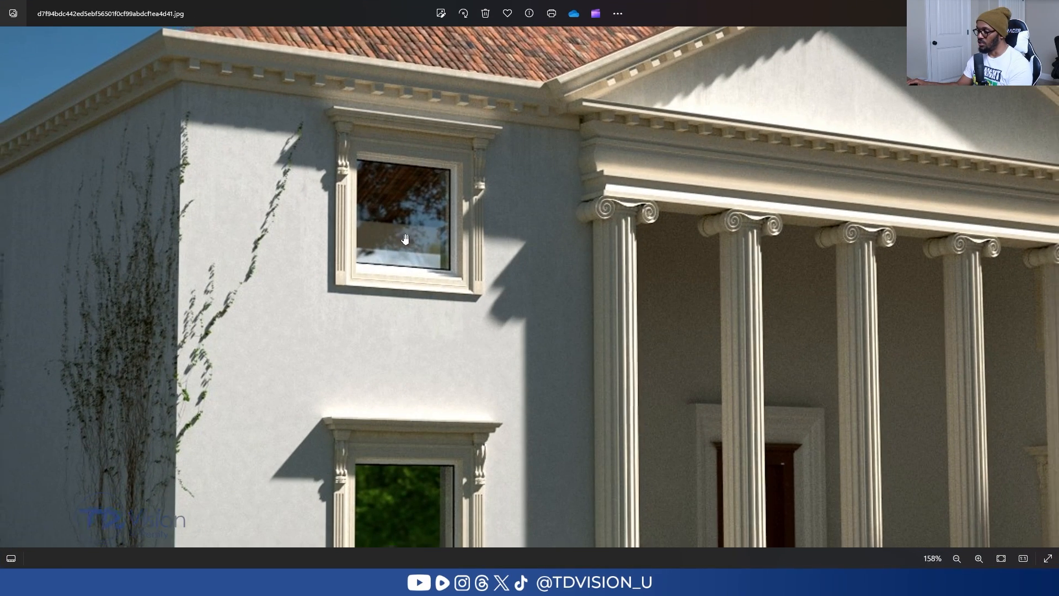
scroll(384, 213, down, 2)
click(995, 12)
Save the Level 2 - Floor Layout drawing and return it to the top view.
shift+middle_drag(463, 257, 331, 342)
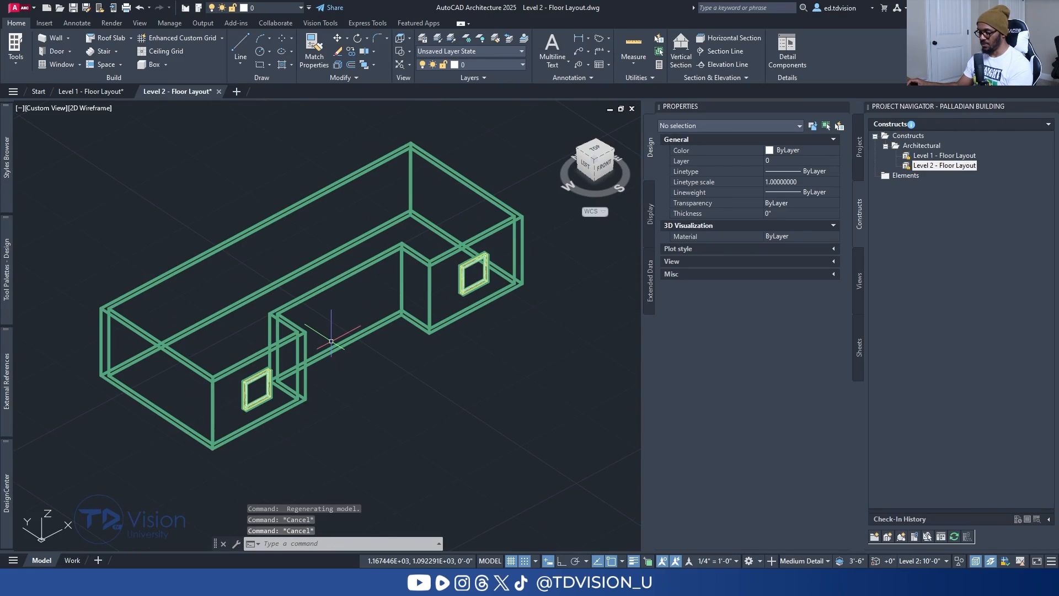
key(ctrl+s)
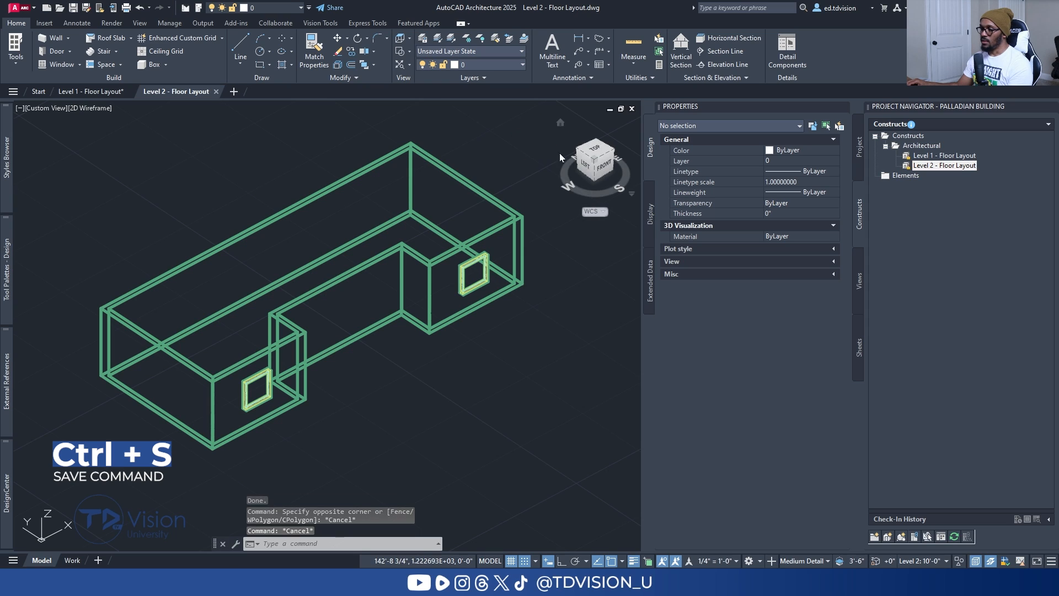
click(593, 155)
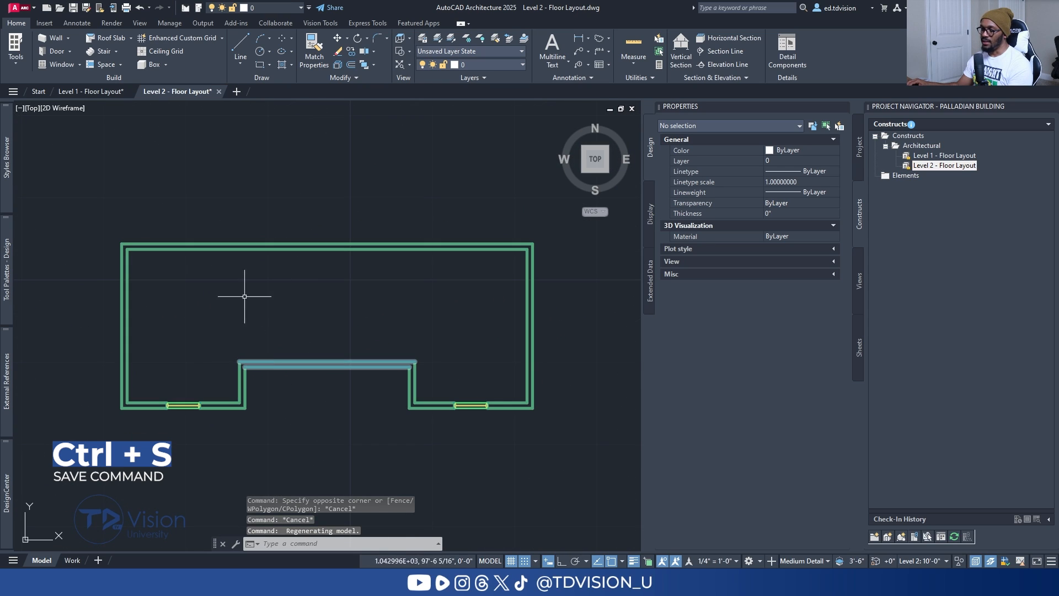
right_click(260, 351)
click(324, 303)
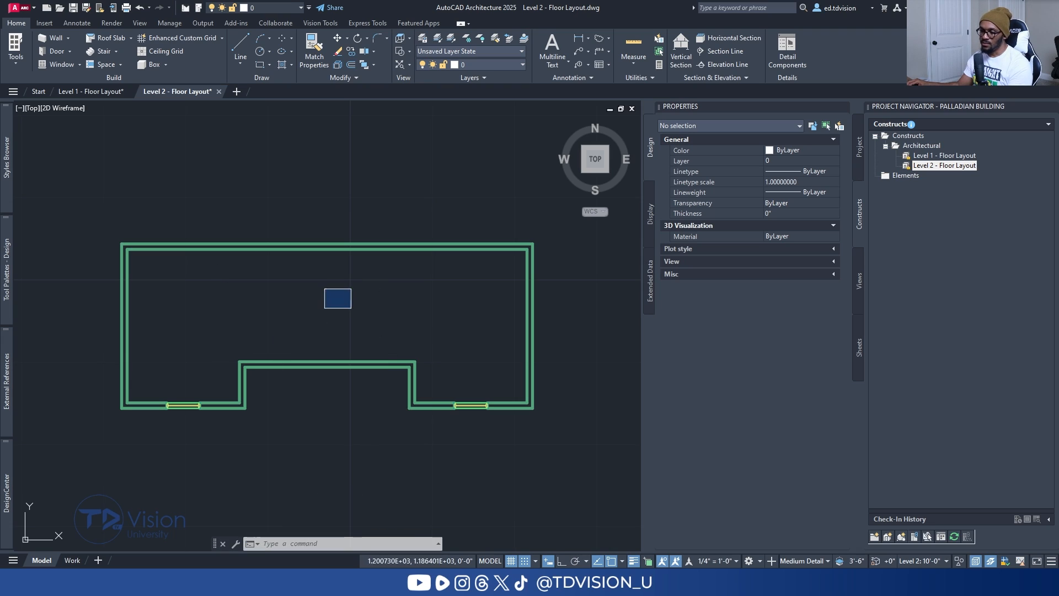
key(Escape)
Add an Architectural construct named Level 0 - Crawl Space, assigned to Level 0 of the Main Building division, and open it for editing.
click(99, 94)
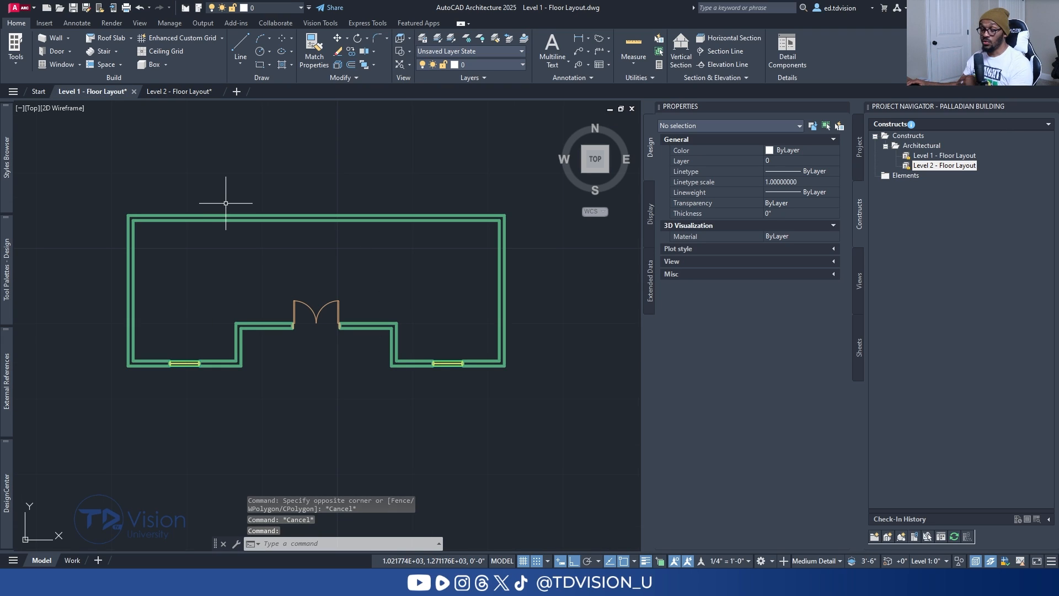
click(920, 146)
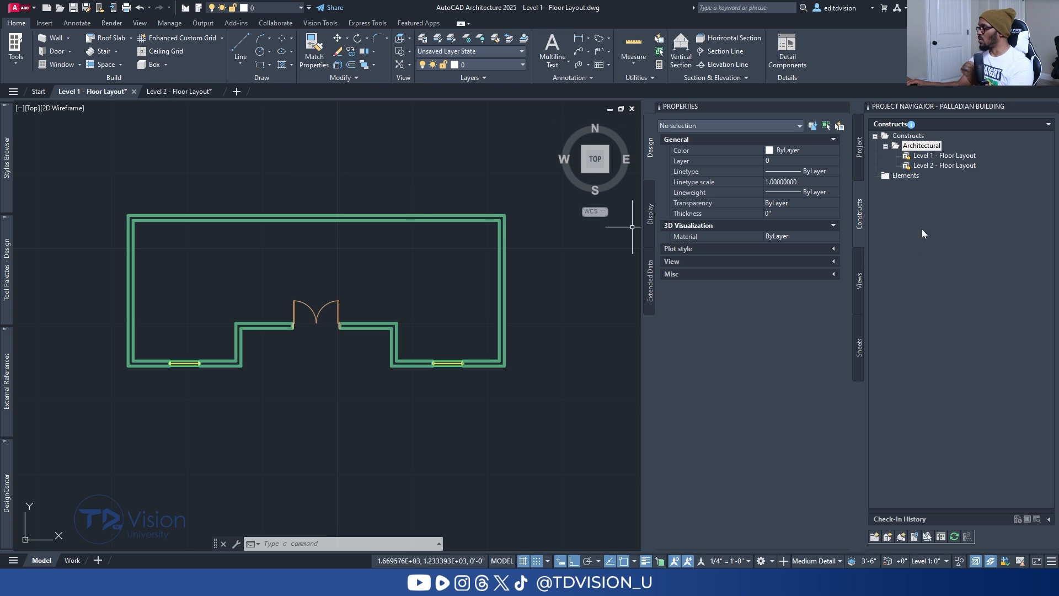
right_click(924, 150)
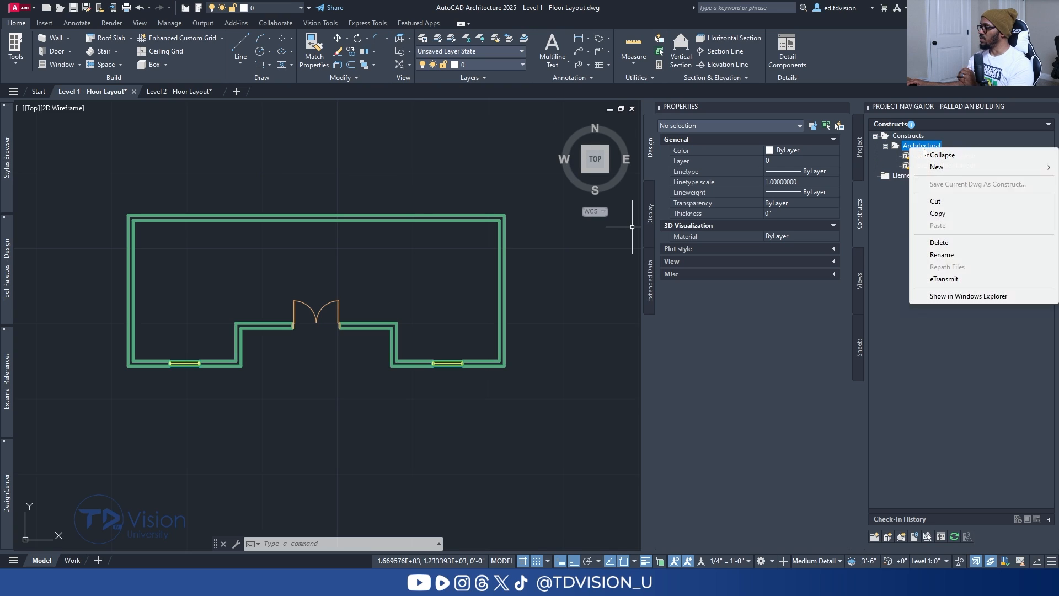
mouse_move(937, 165)
click(866, 178)
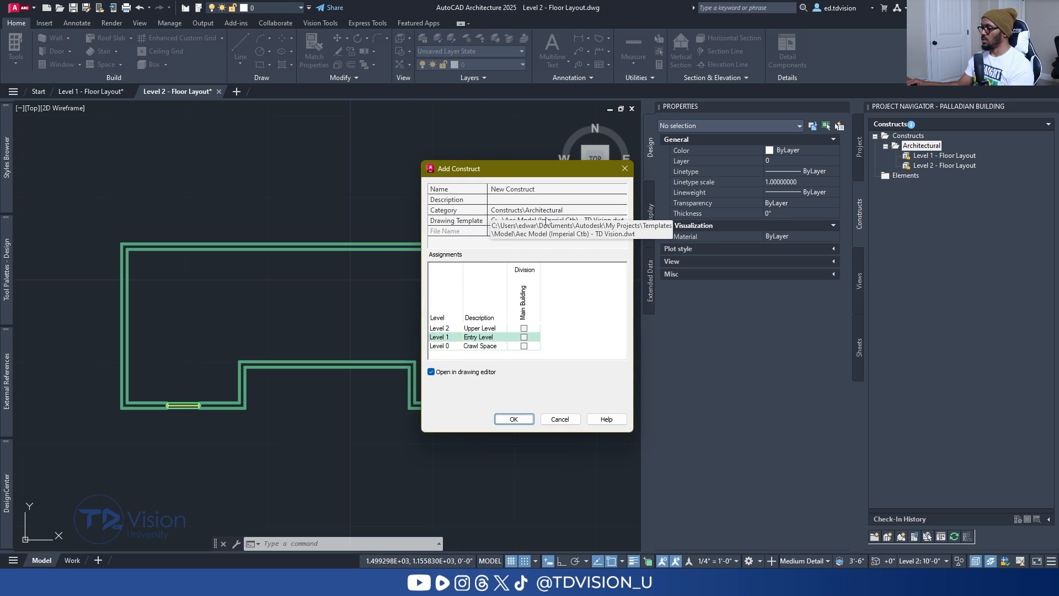
text(Level 0 - Crawl Space)
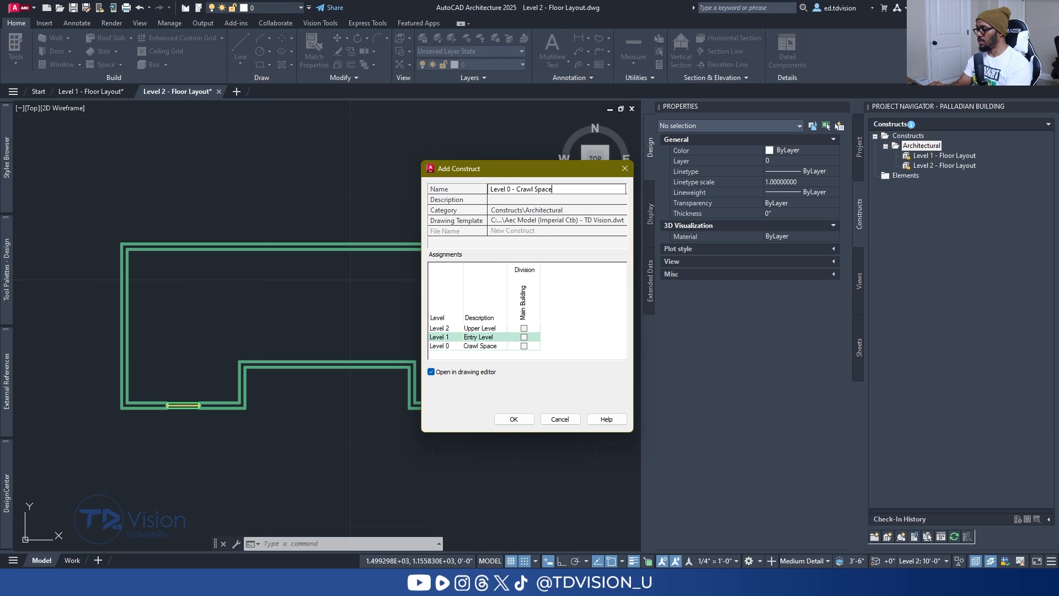
click(524, 346)
click(513, 419)
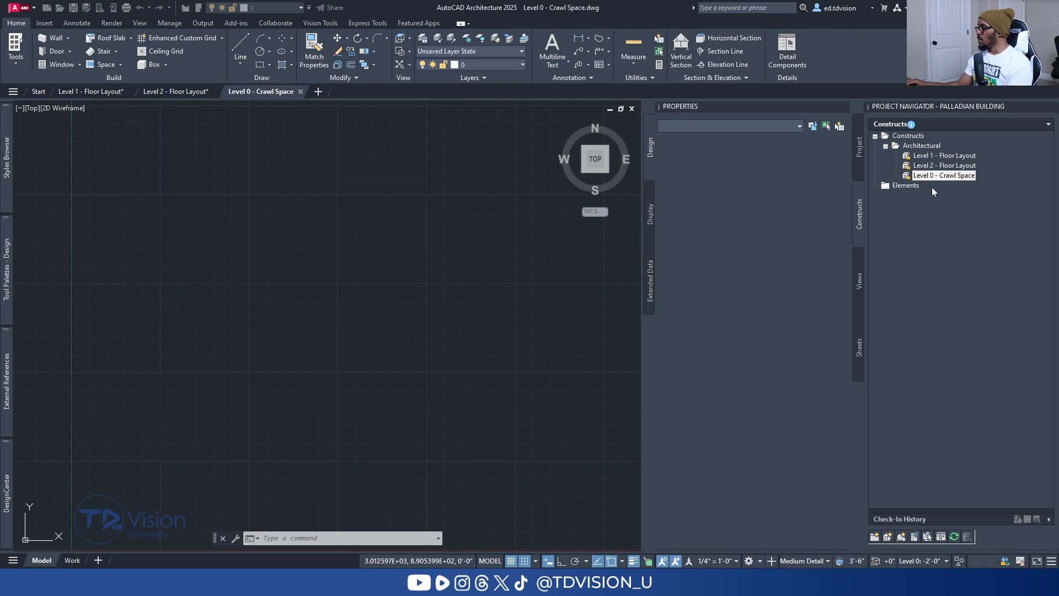
Copy all the walls of the Level 2 - Floor Layout drawing to the clipboard, without the windows.
mouse_move(941, 154)
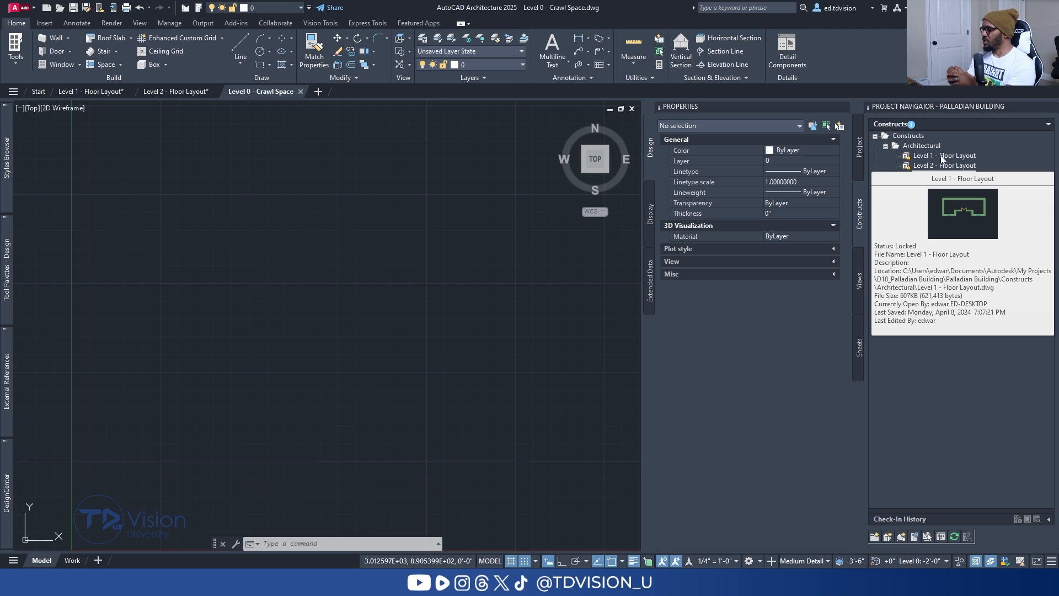
click(942, 175)
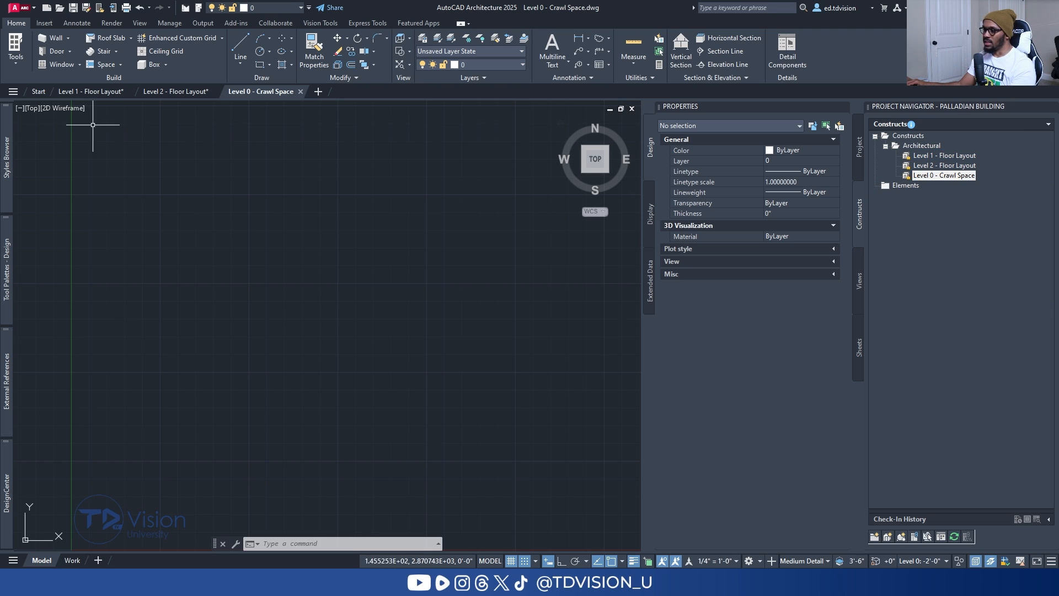
click(177, 92)
click(218, 238)
click(208, 230)
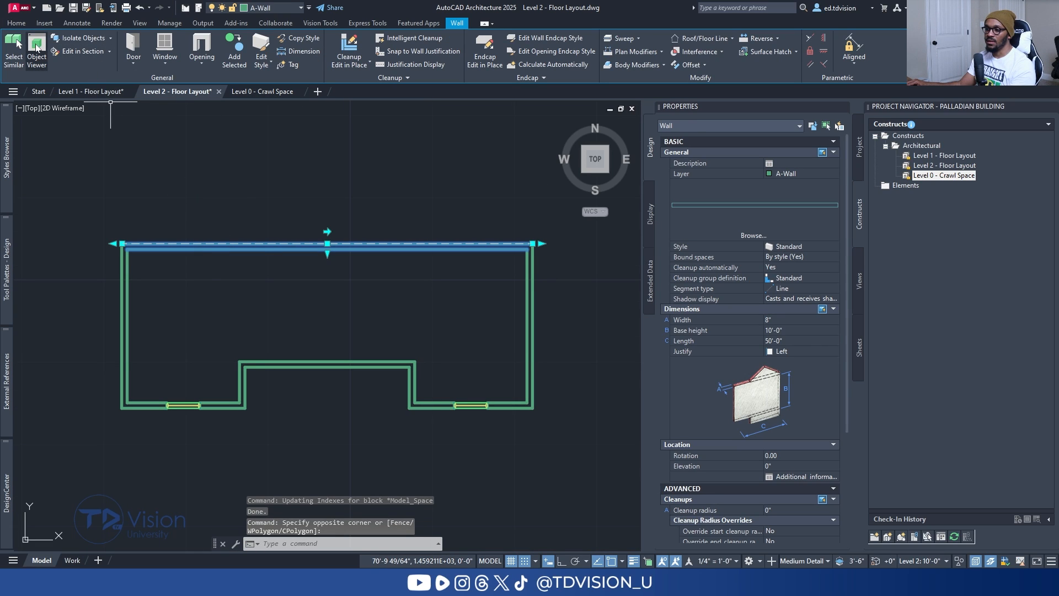
click(14, 48)
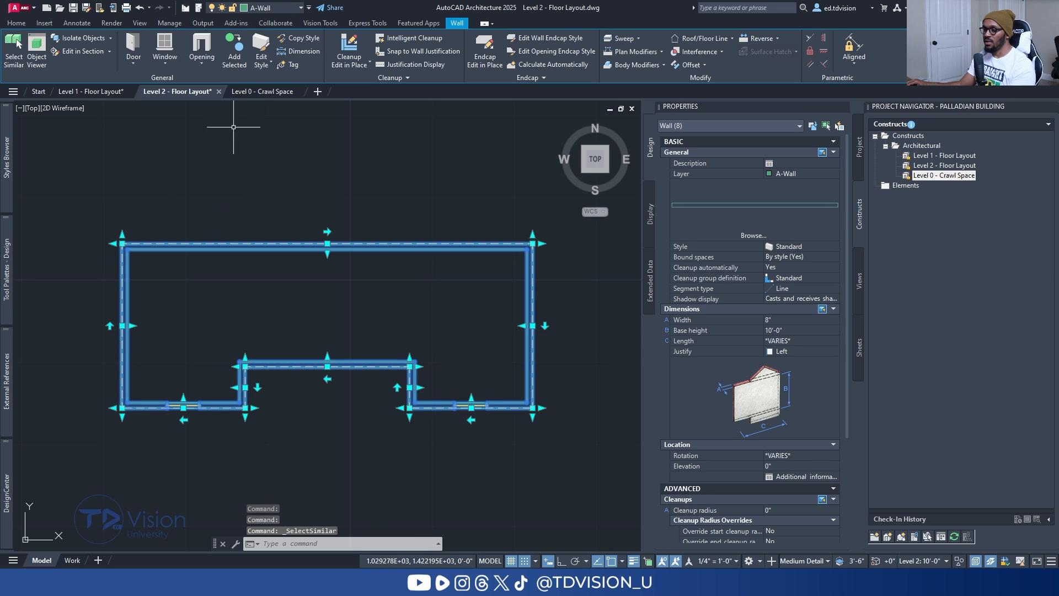
click(16, 23)
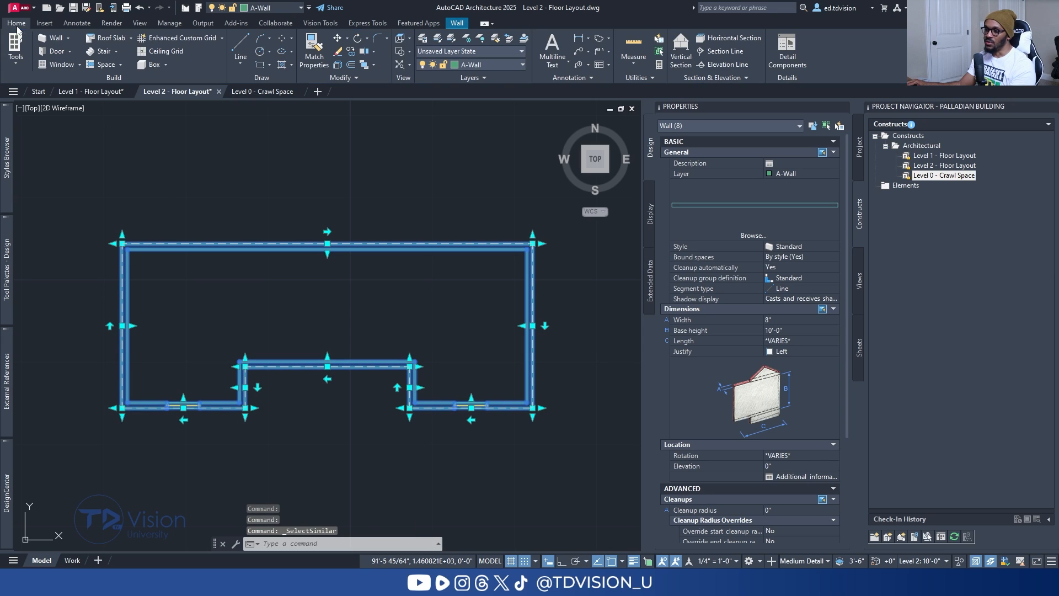
click(342, 78)
key(ctrl+c)
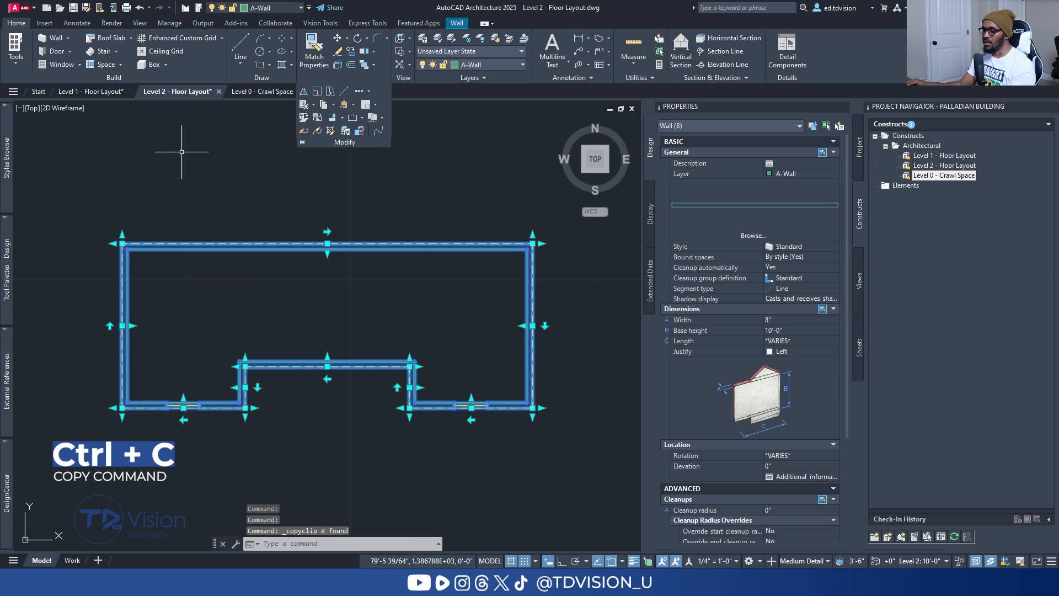
key(Escape)
Paste the copied walls into the Level 0 - Crawl Space drawing at their original coordinates.
click(277, 92)
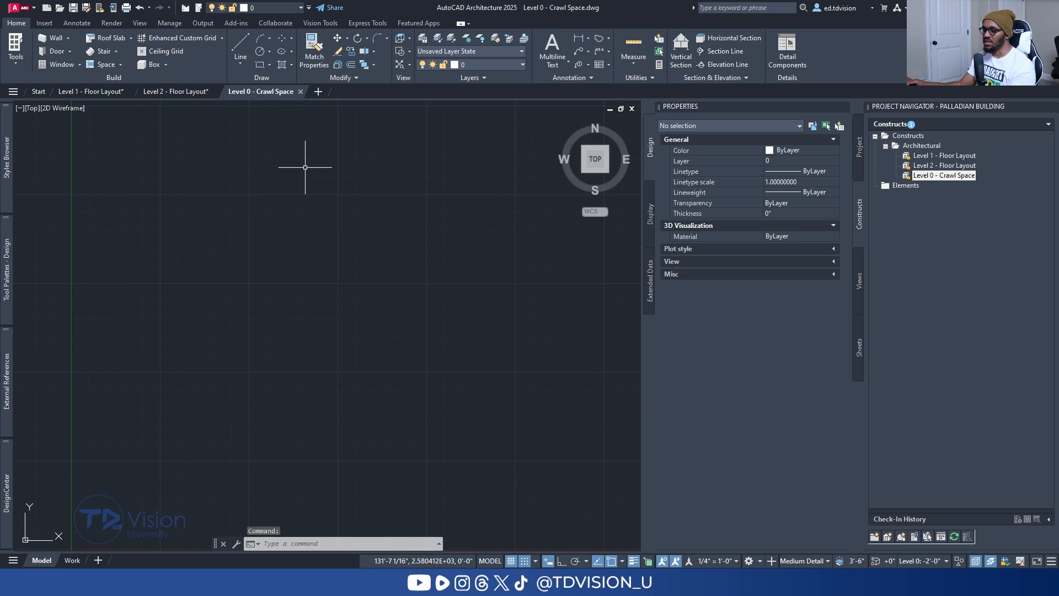
click(354, 80)
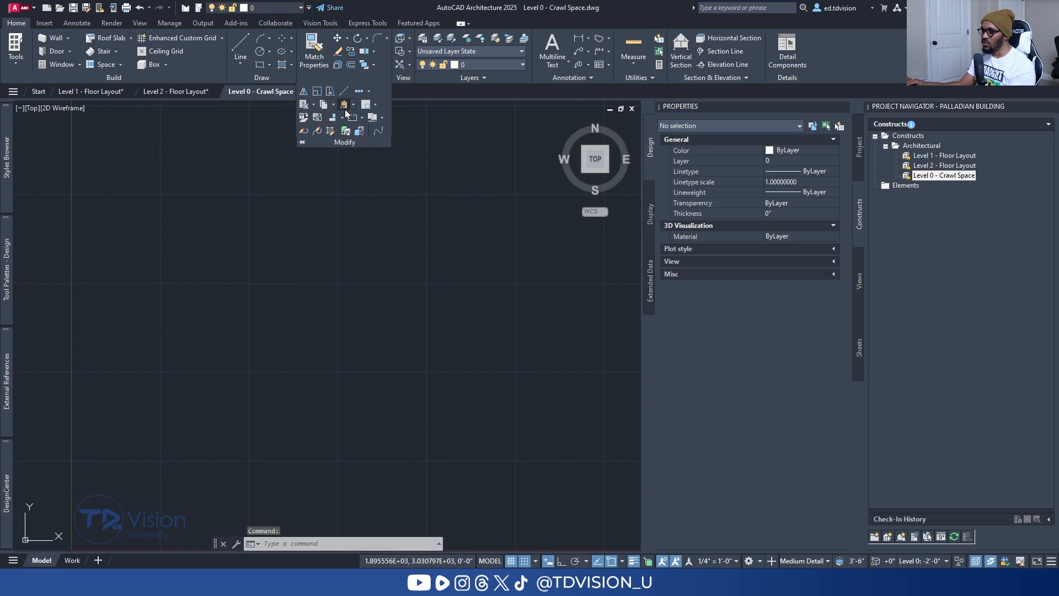
click(353, 107)
click(379, 187)
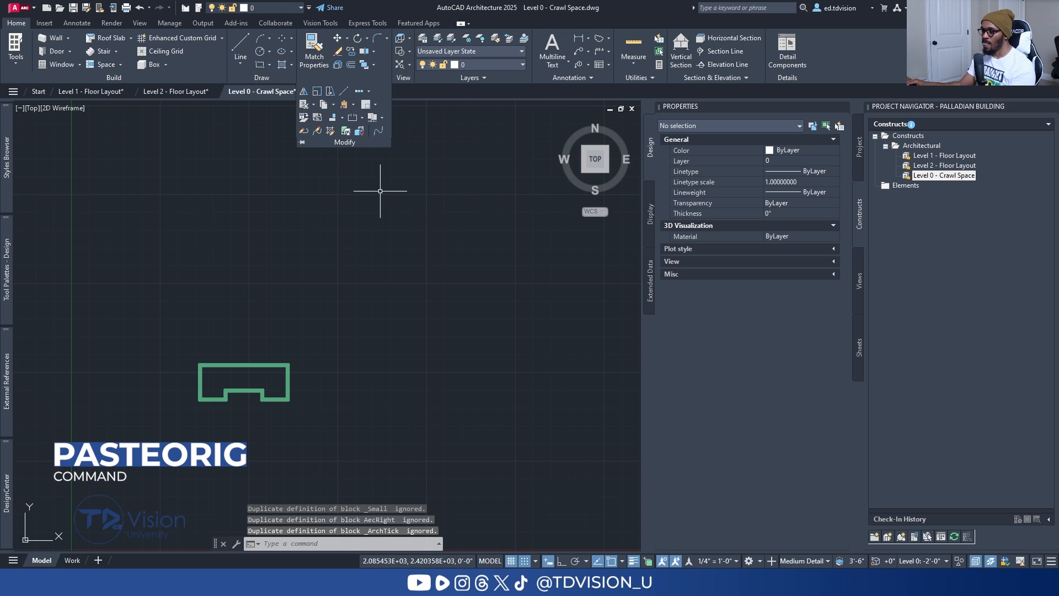
scroll(244, 395, up, 5)
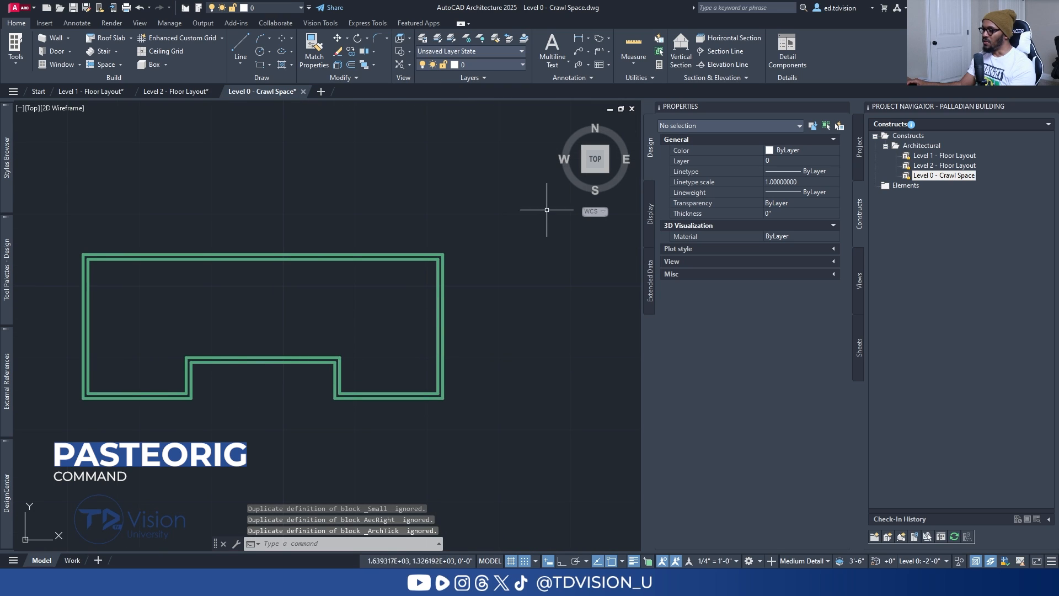
Set the base height of all the crawl space walls to 2'-0".
click(492, 423)
click(55, 200)
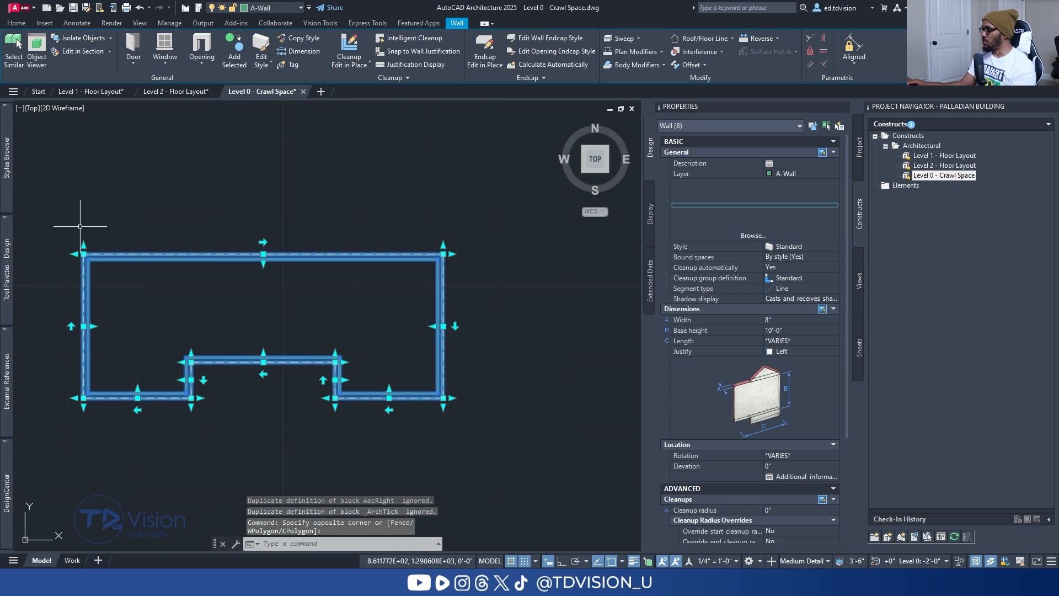
click(800, 330)
text(2')
key(Return)
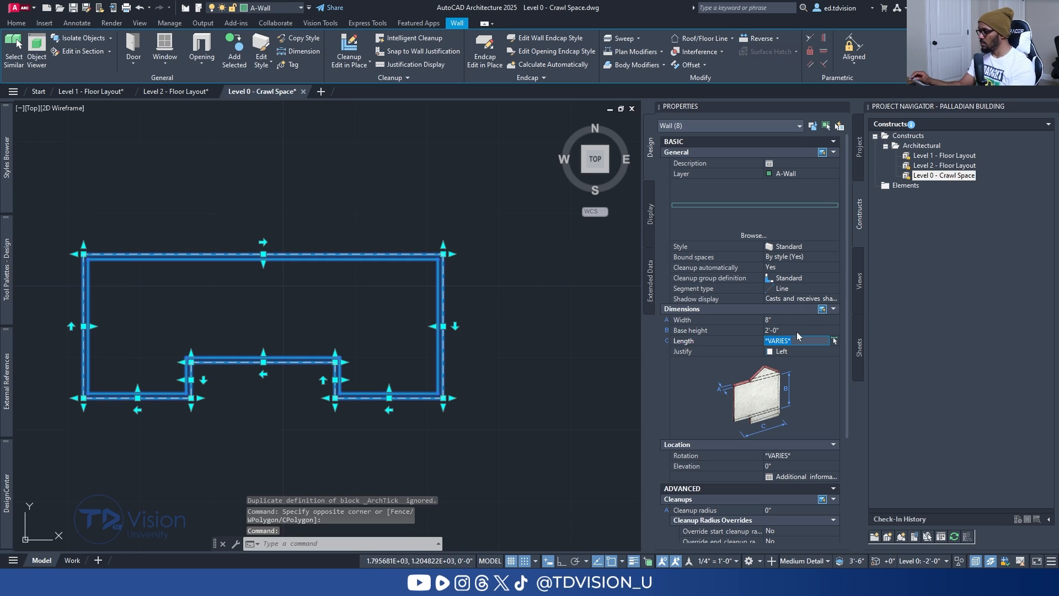
Examine the crawl space walls in 3D and compare them with the reference photo's front entrance steps.
key(Escape)
key(Escape)
click(585, 170)
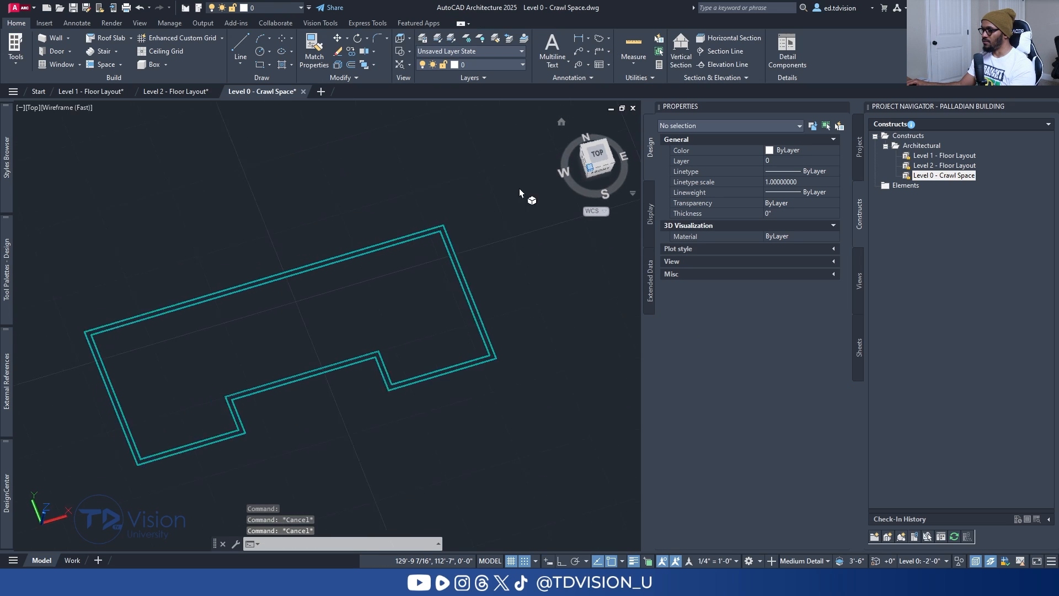
mouse_move(320, 397)
shift+middle_down()
mouse_move(364, 289)
mouse_move(352, 355)
mouse_move(321, 395)
shift+middle_up()
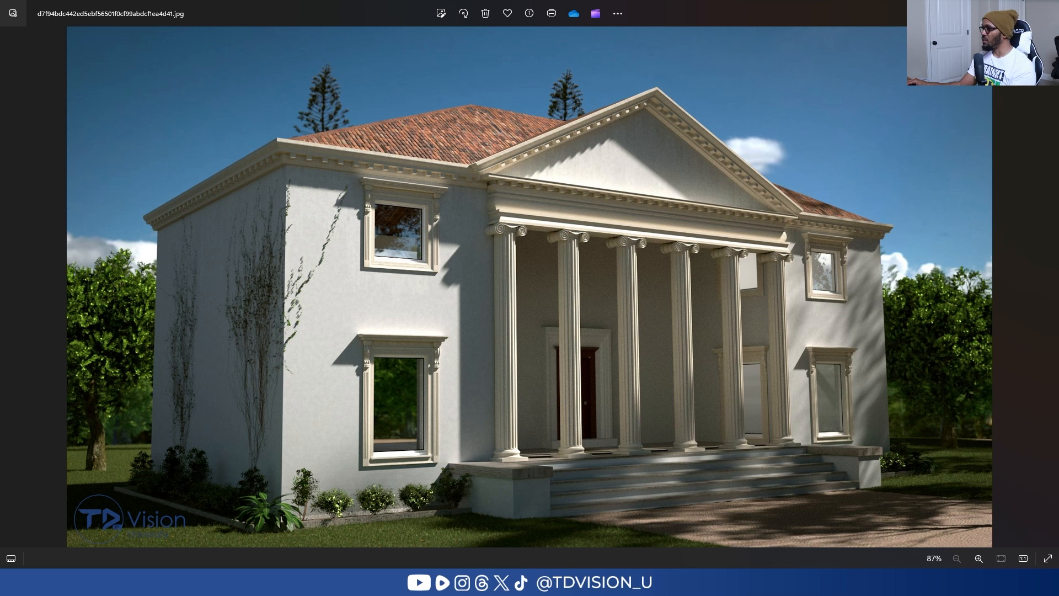
key(alt+Tab)
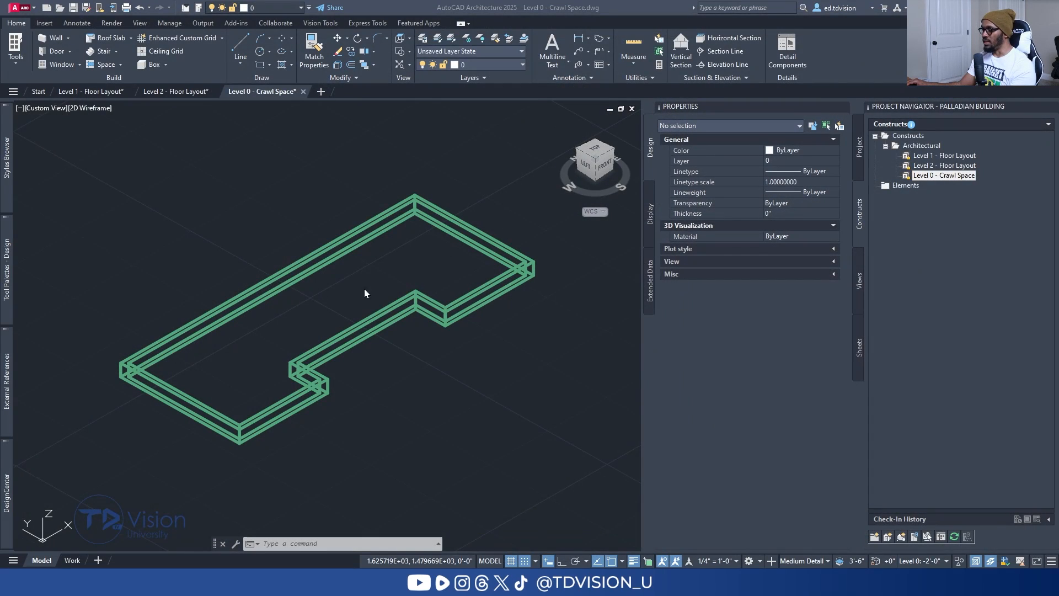
In plan view, start a Standard stair with a height of 2'-0" and a width of 20'-0".
click(595, 153)
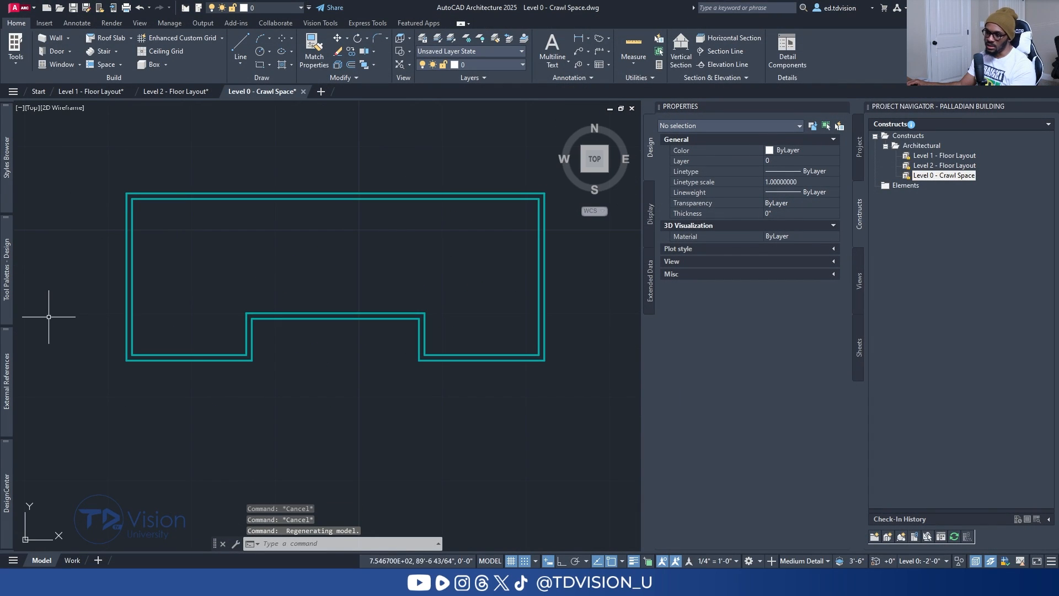
mouse_move(5, 160)
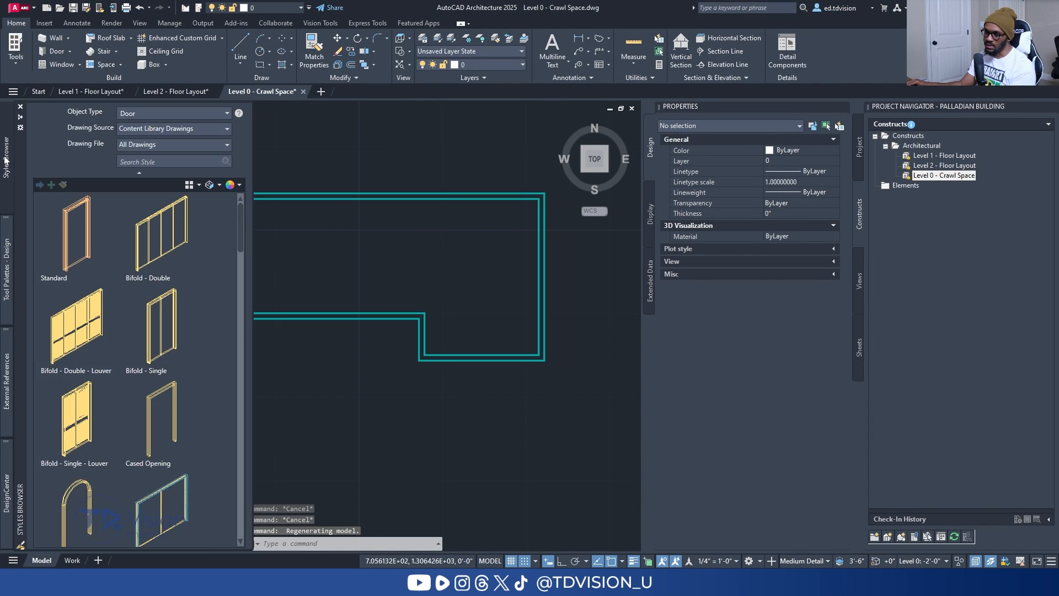
click(116, 50)
click(108, 67)
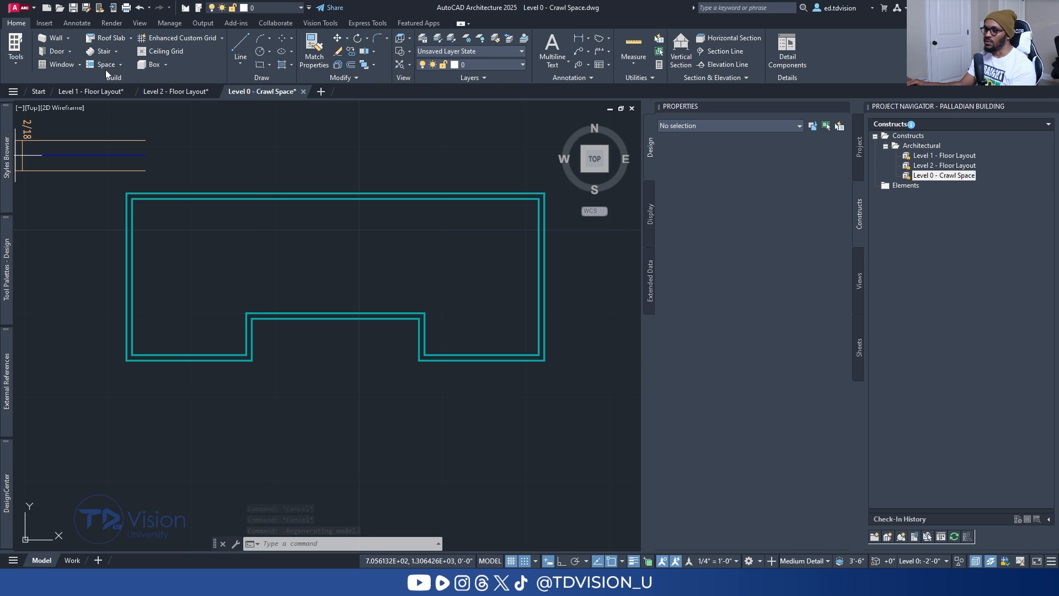
middle_drag(378, 331, 348, 284)
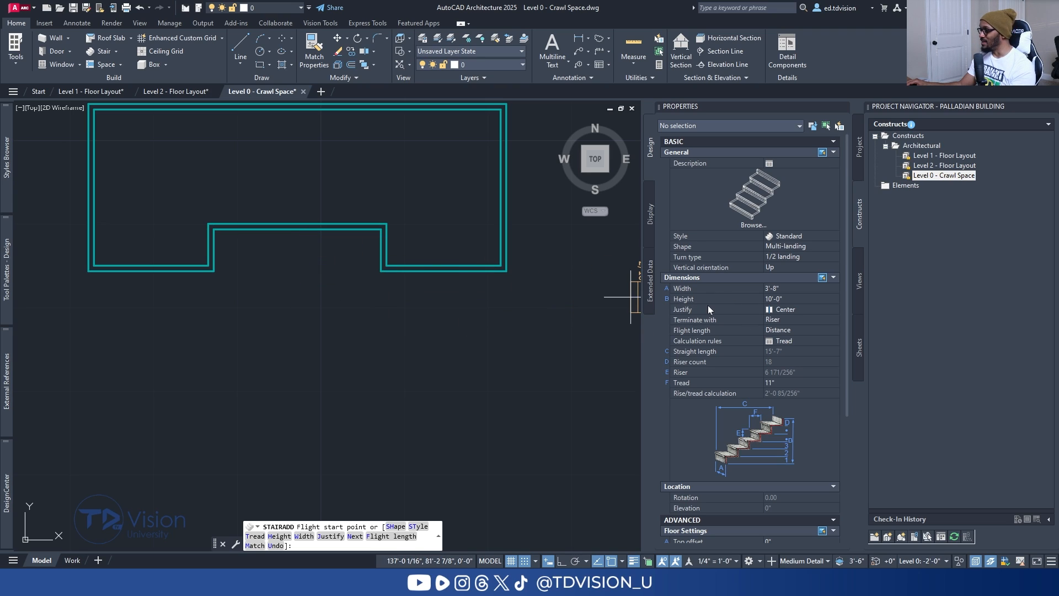
click(798, 298)
text(20')
key(Return)
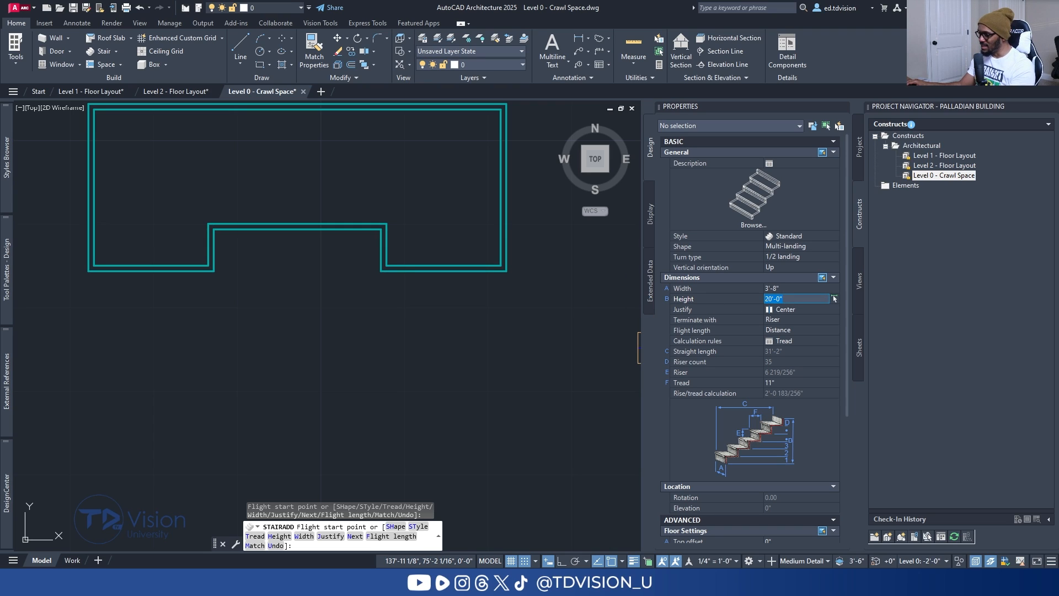
text(2')
key(Return)
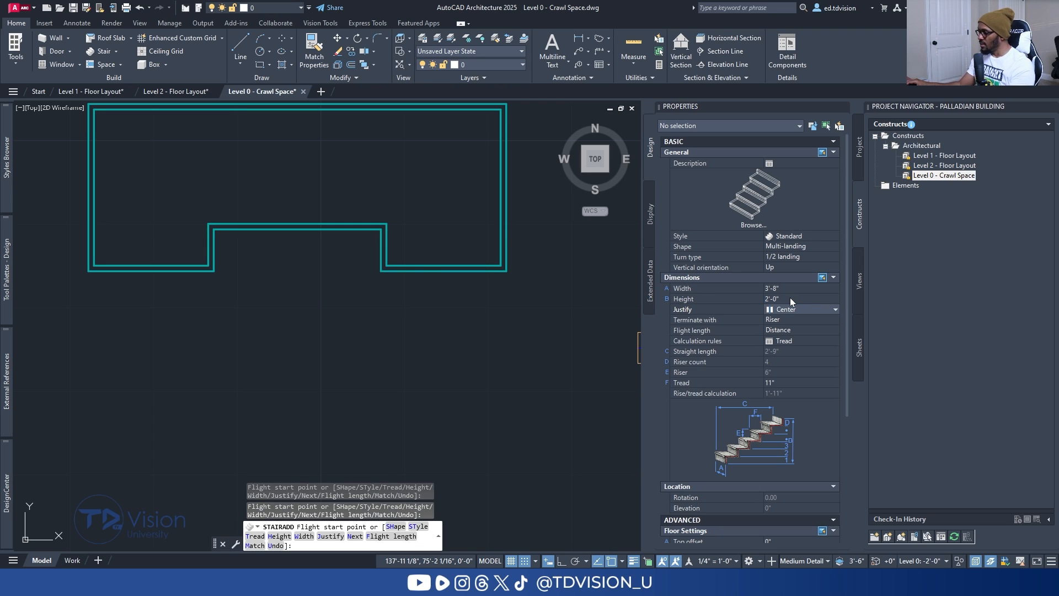
click(795, 288)
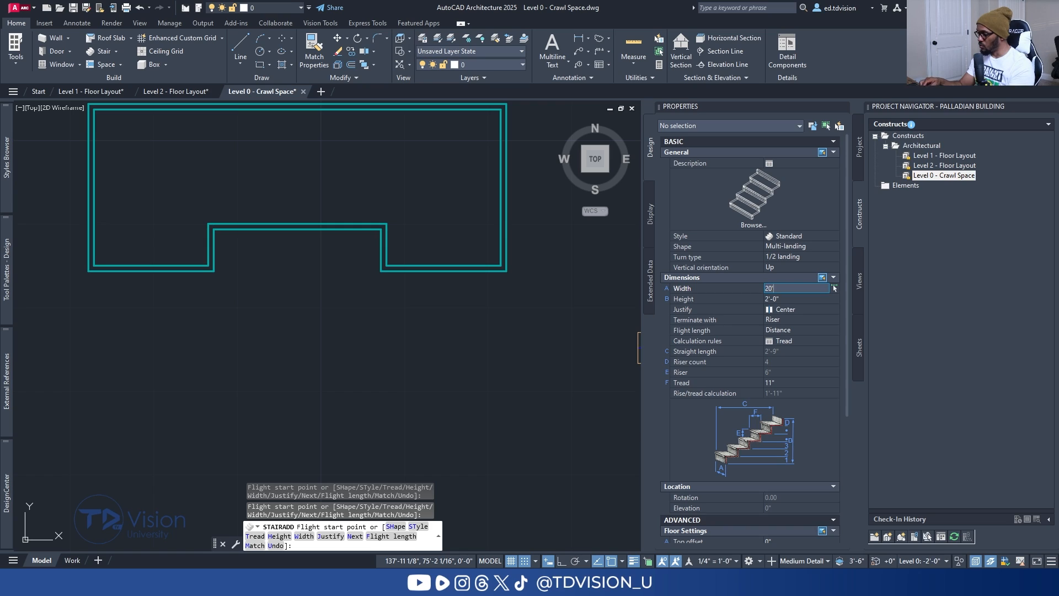
text(20')
key(Return)
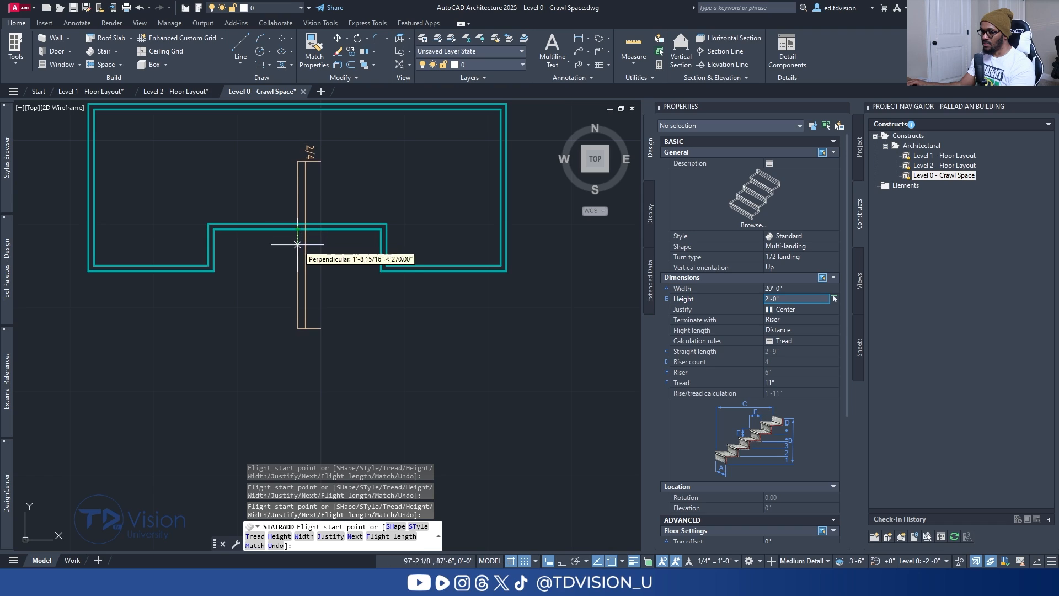
With Ortho on, place the straight stair flight in front of the entrance recess, centred on it and rising toward the building.
click(297, 389)
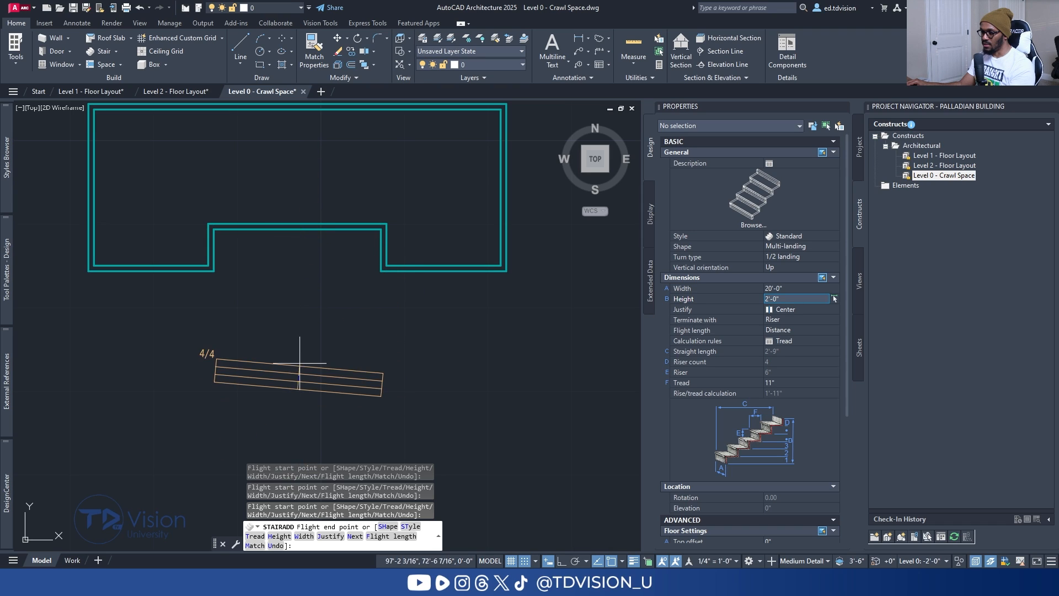
click(561, 561)
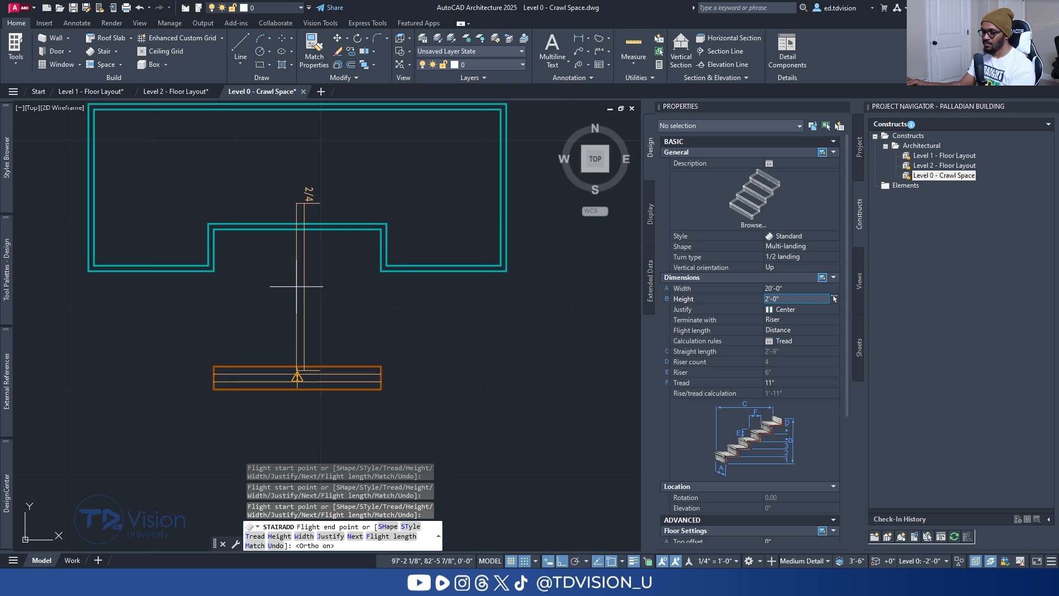
click(296, 287)
key(Escape)
key(Escape)
key(Escape)
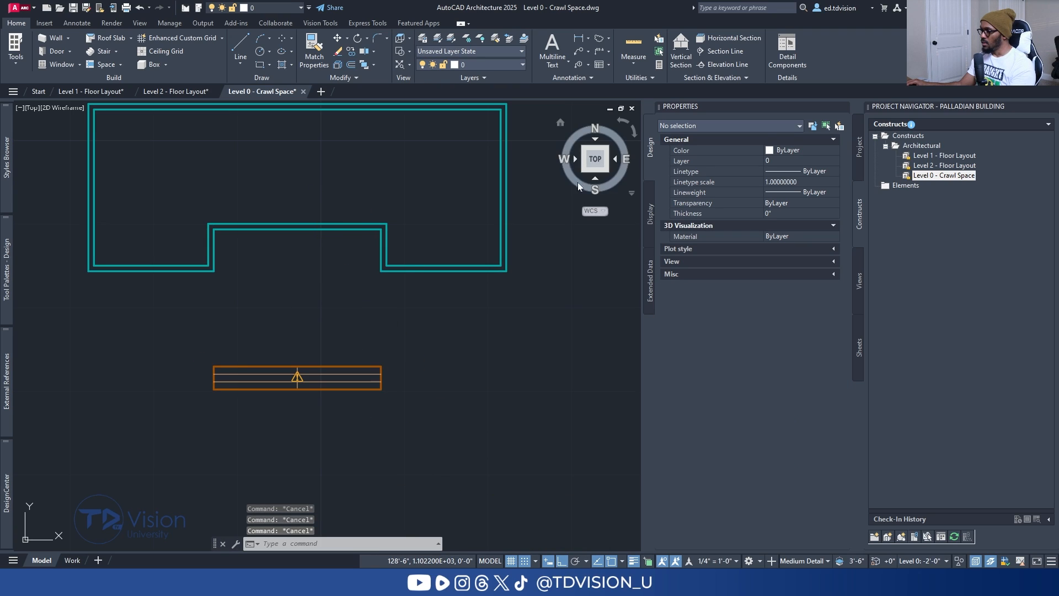
Edit the stair's Standard style: turn off the rule-based calculator and set the maximum and optimum slope riser heights to 6".
scroll(301, 381, up, 4)
scroll(282, 364, down, 4)
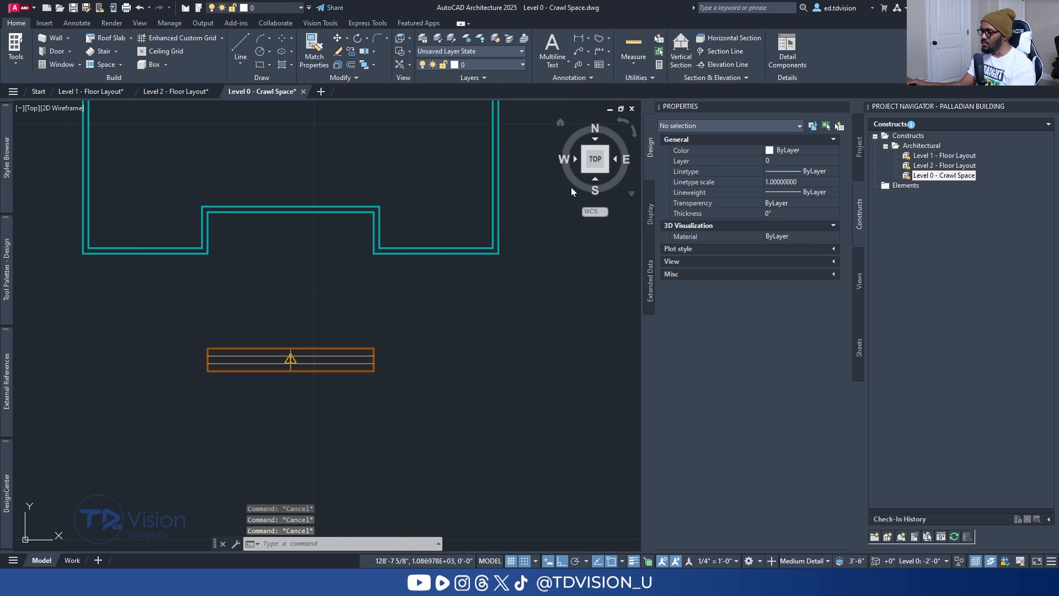
click(586, 173)
scroll(403, 345, up, 3)
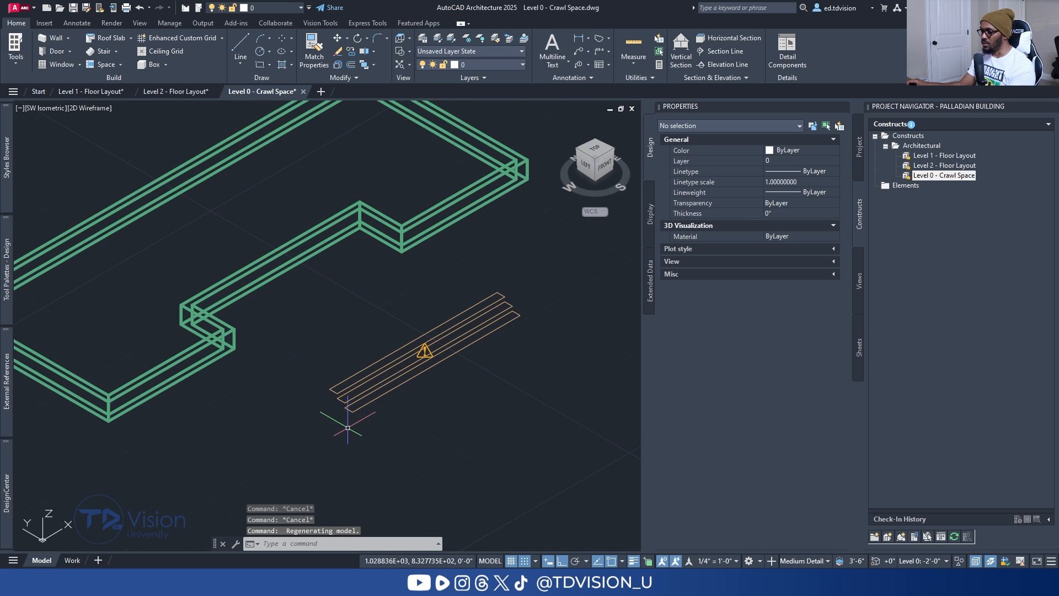
click(469, 328)
scroll(469, 328, up, 2)
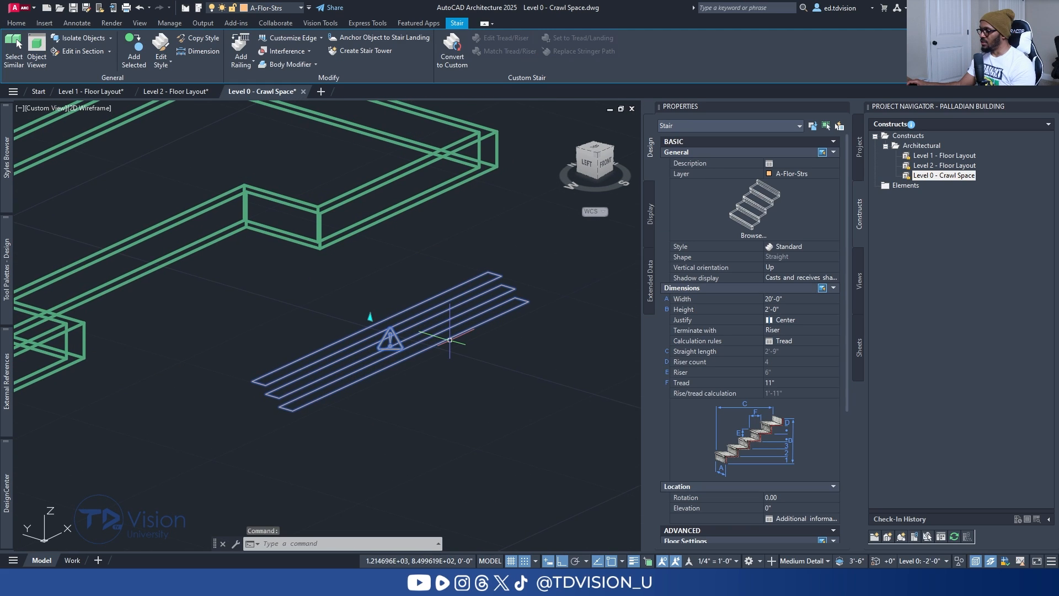
click(160, 50)
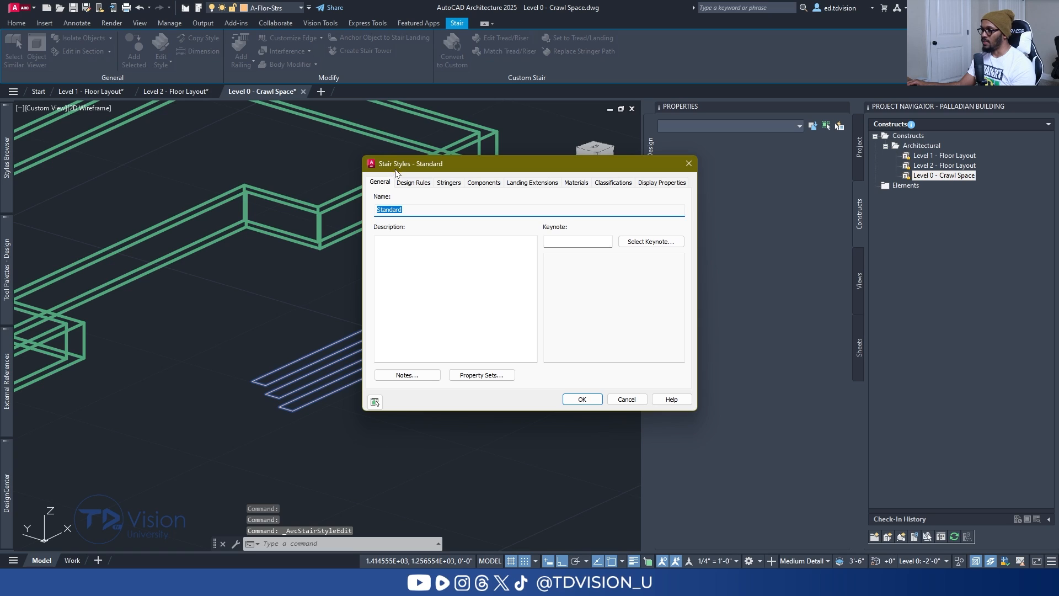
click(414, 182)
click(386, 306)
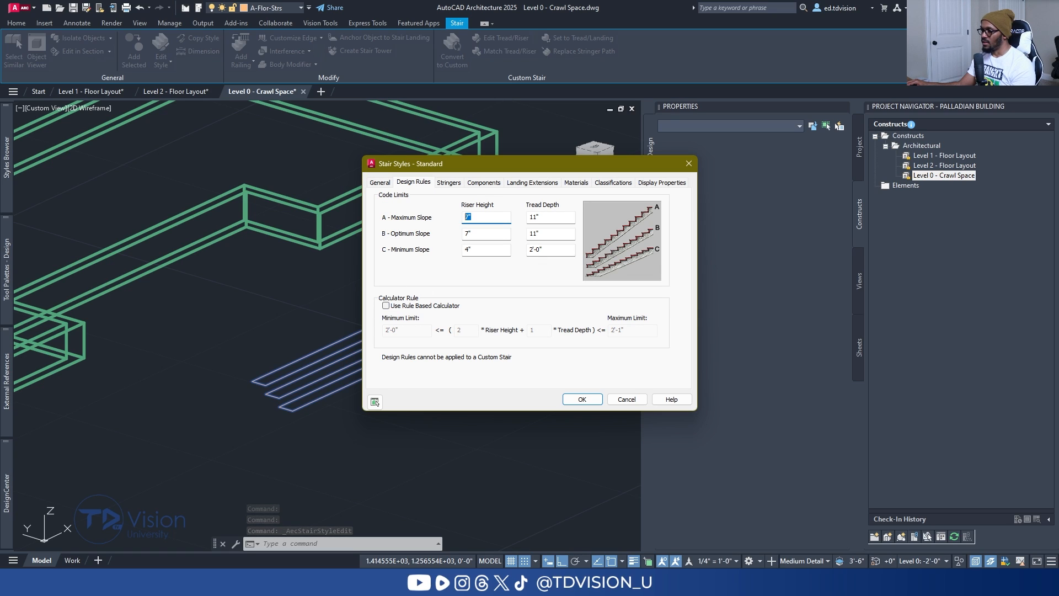
text(6)
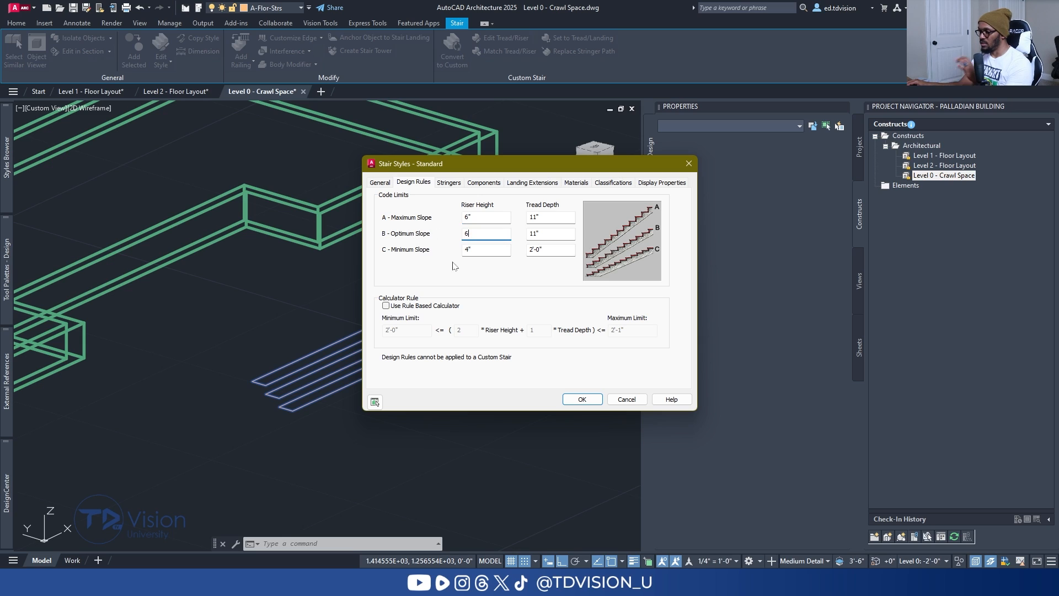
click(582, 399)
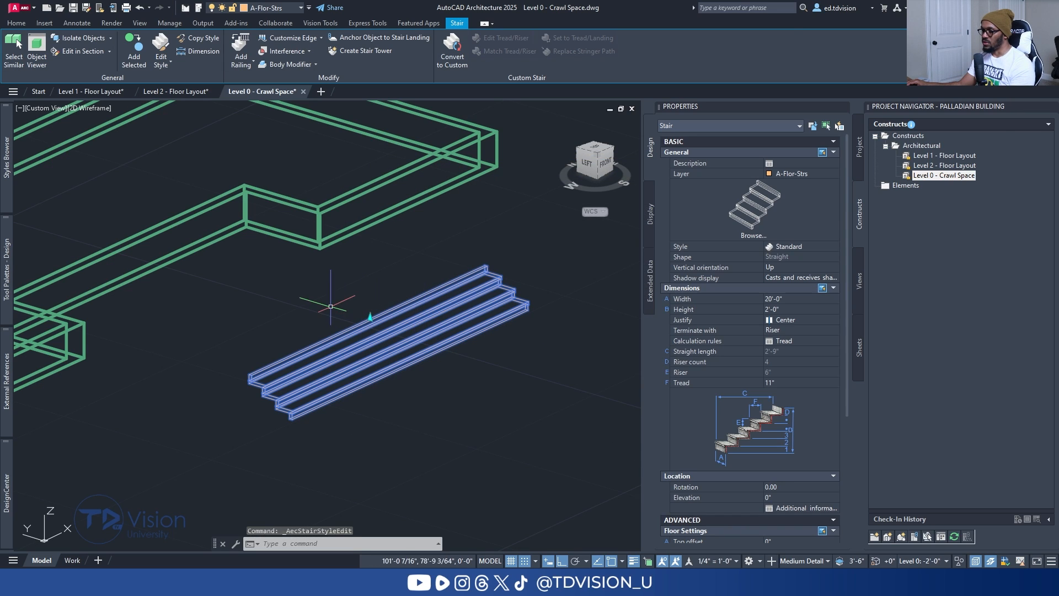
Apply the Concrete stair style from the content library to the entrance stair.
key(Escape)
click(292, 342)
middle_drag(292, 342, 318, 325)
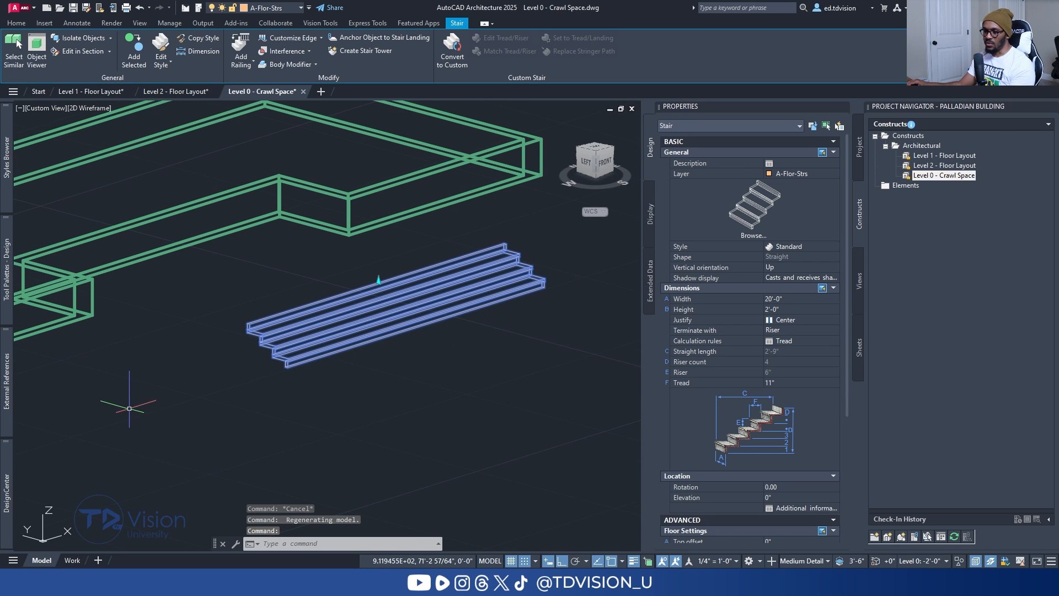
mouse_move(11, 185)
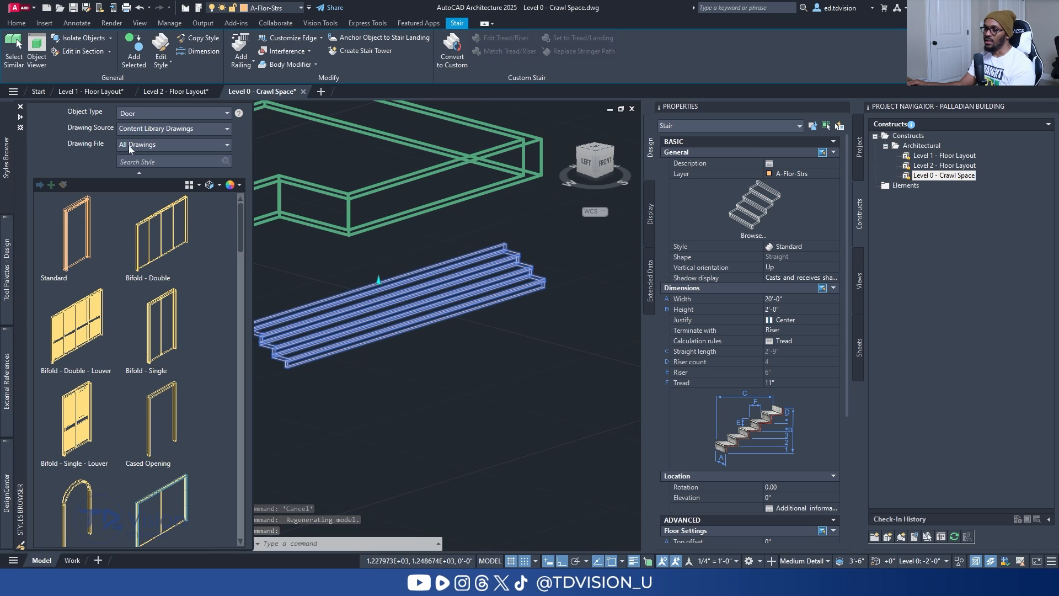
click(166, 114)
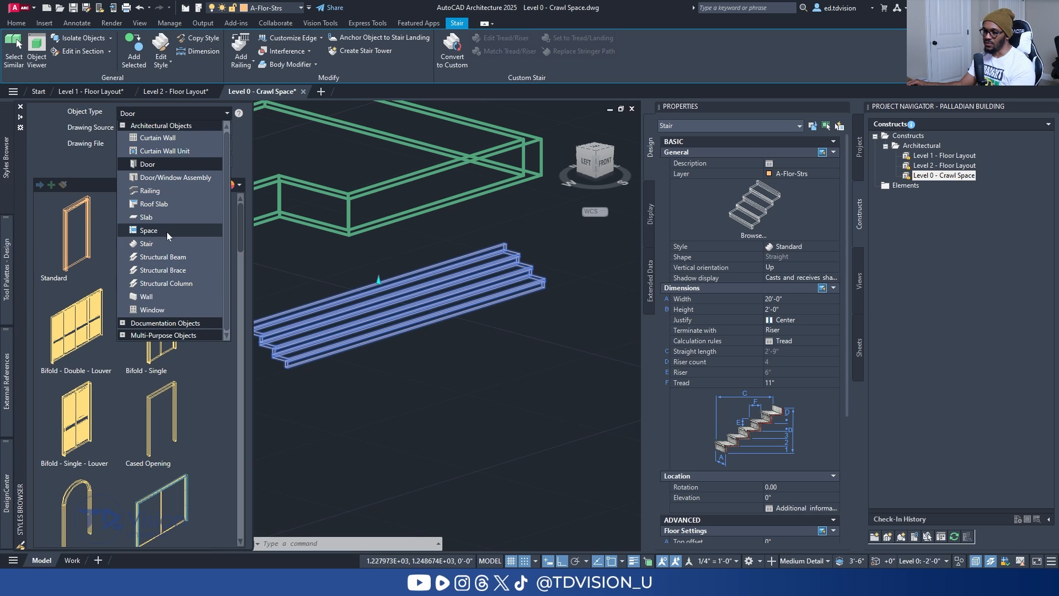
click(163, 243)
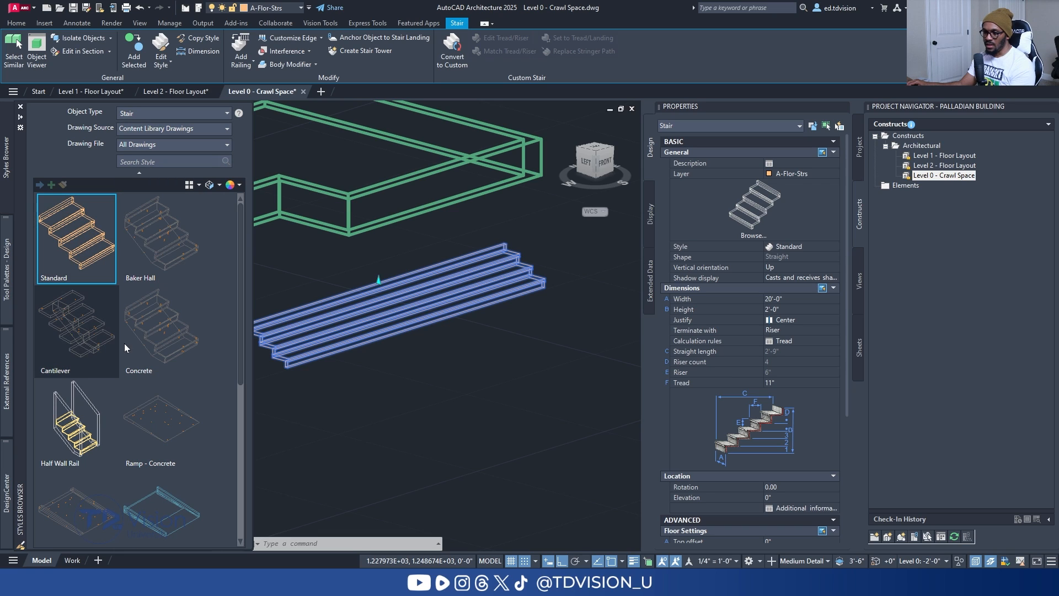
scroll(175, 332, down, 5)
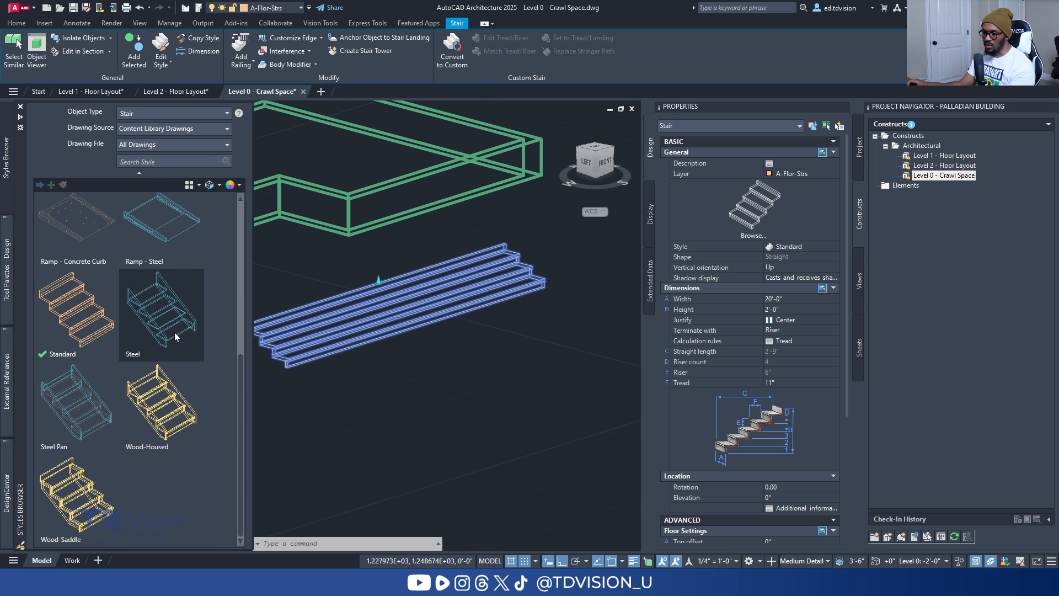
scroll(174, 332, up, 5)
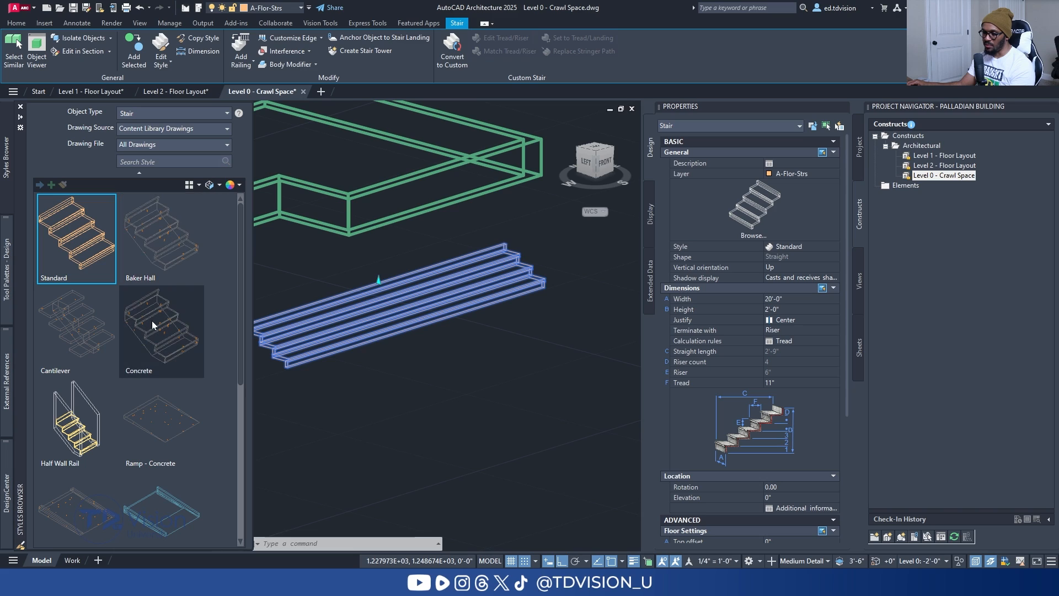
right_click(161, 331)
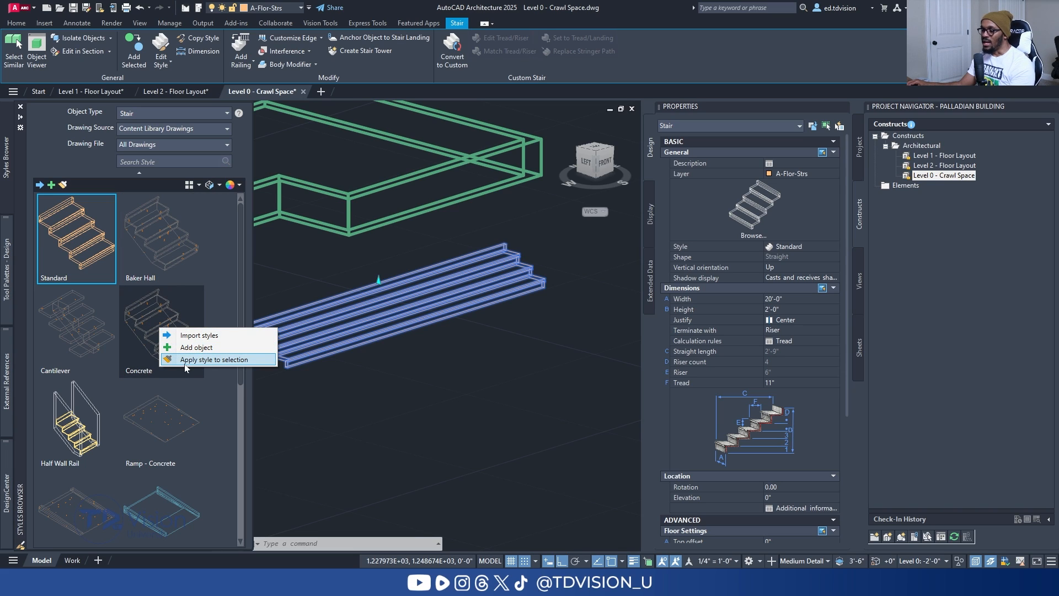
click(215, 362)
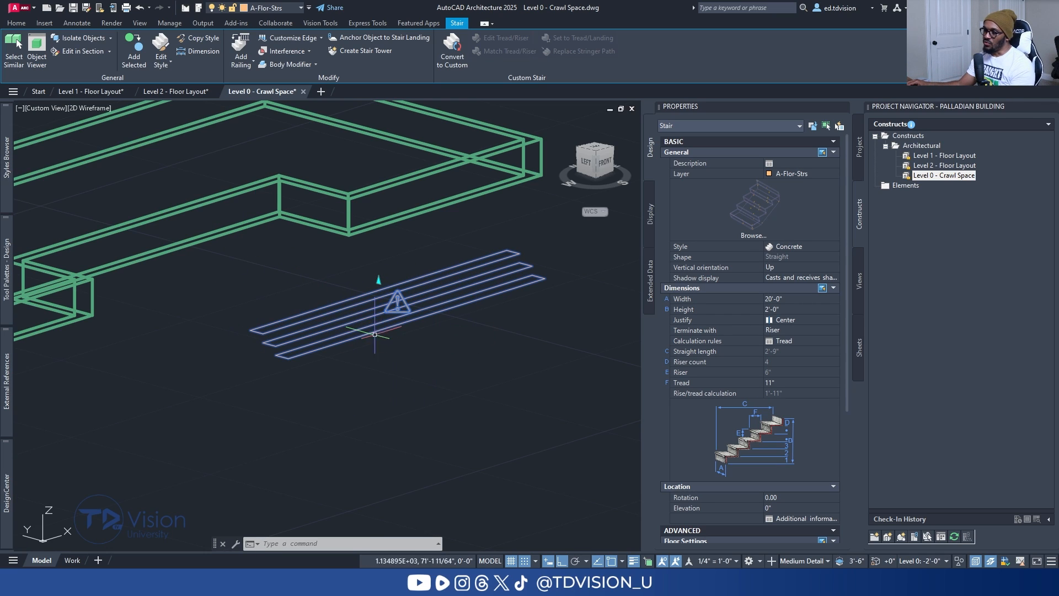
In the Concrete stair style, set the maximum and optimum slope riser heights to 6" and turn off the rule-based calculator.
click(160, 50)
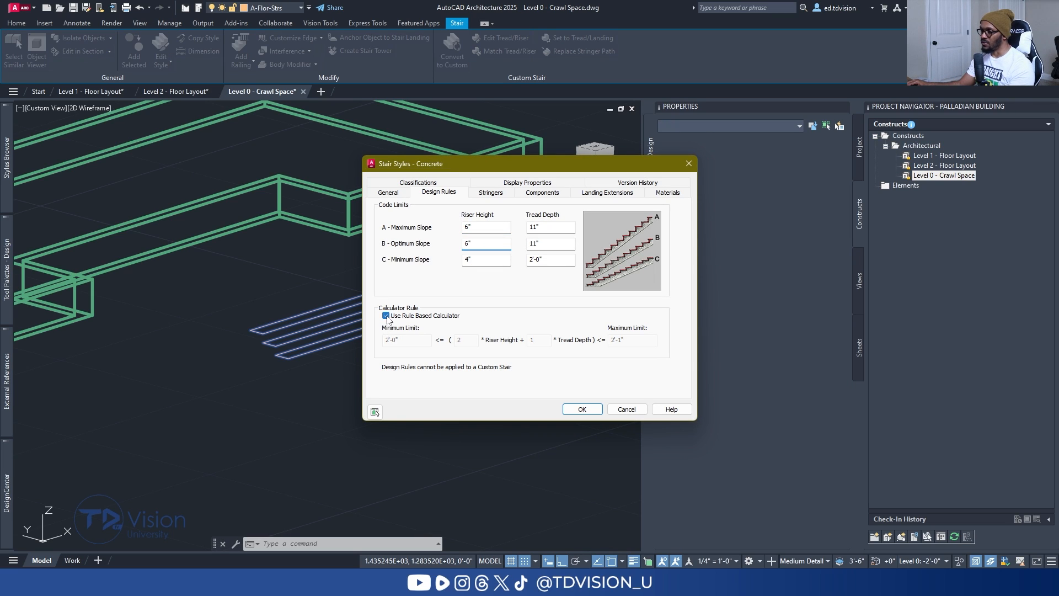
click(582, 409)
key(Escape)
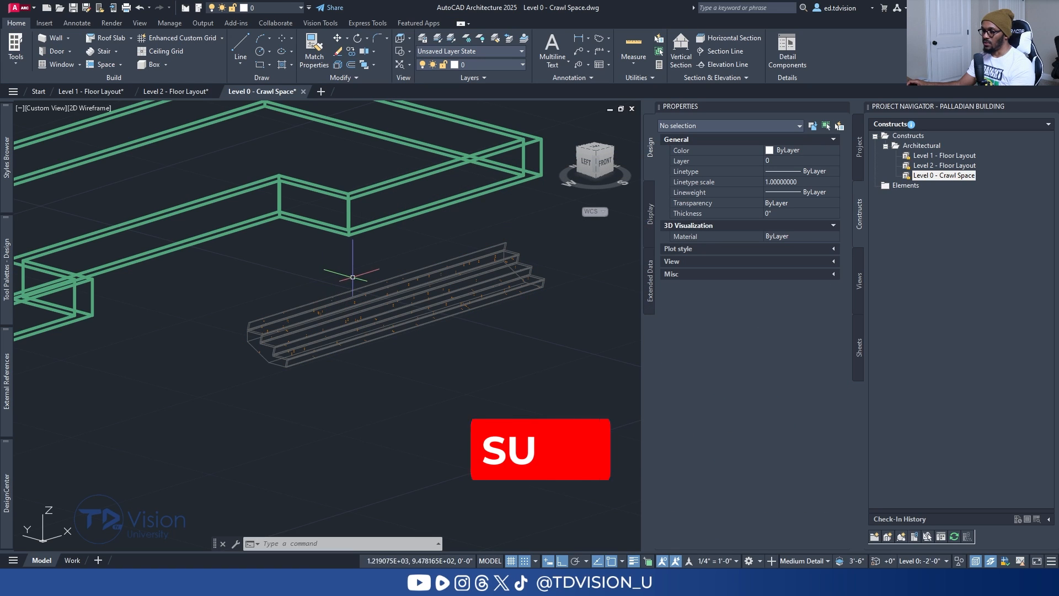
Turn off the sloping riser in the Concrete stair style's flight components.
scroll(266, 321, up, 3)
scroll(266, 321, up, 3)
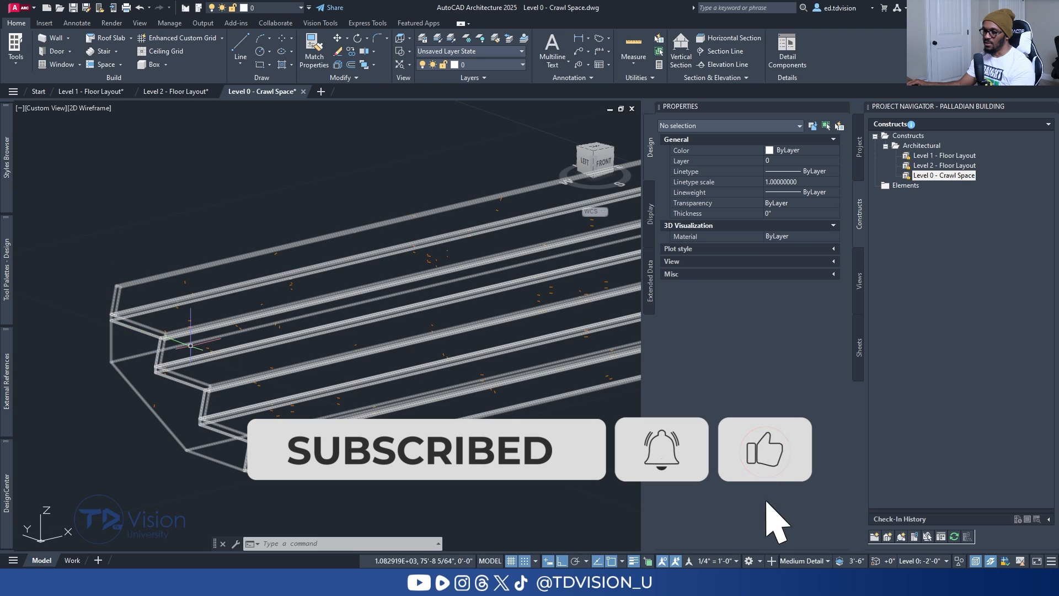
click(227, 356)
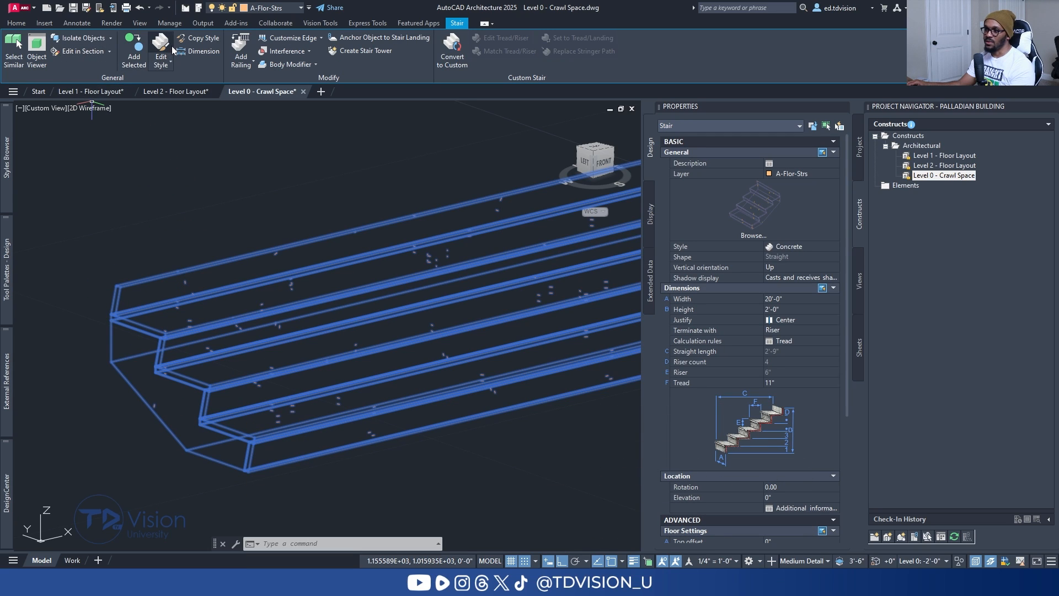
click(160, 47)
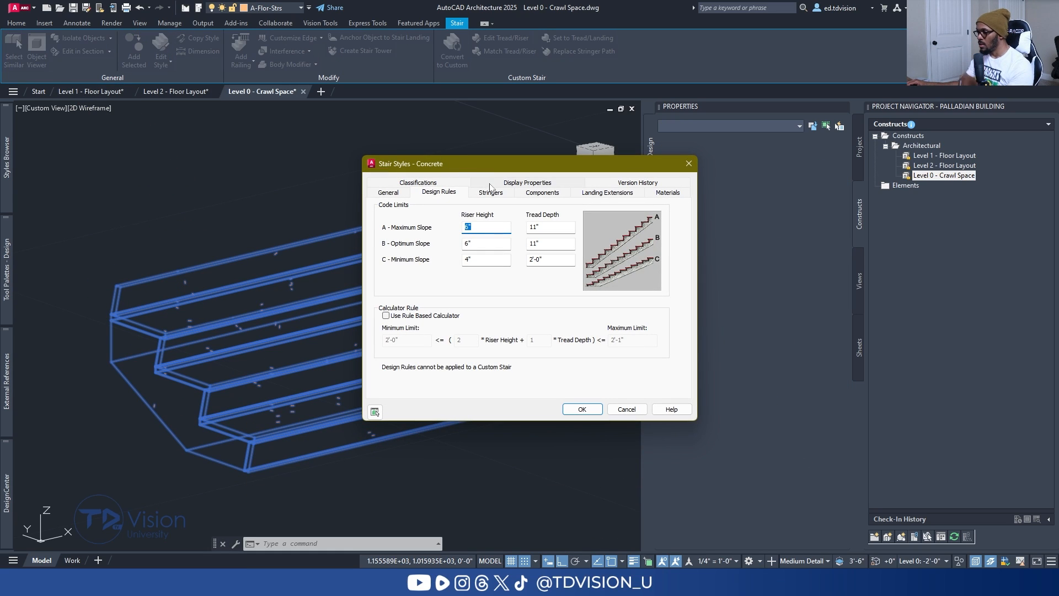
click(492, 192)
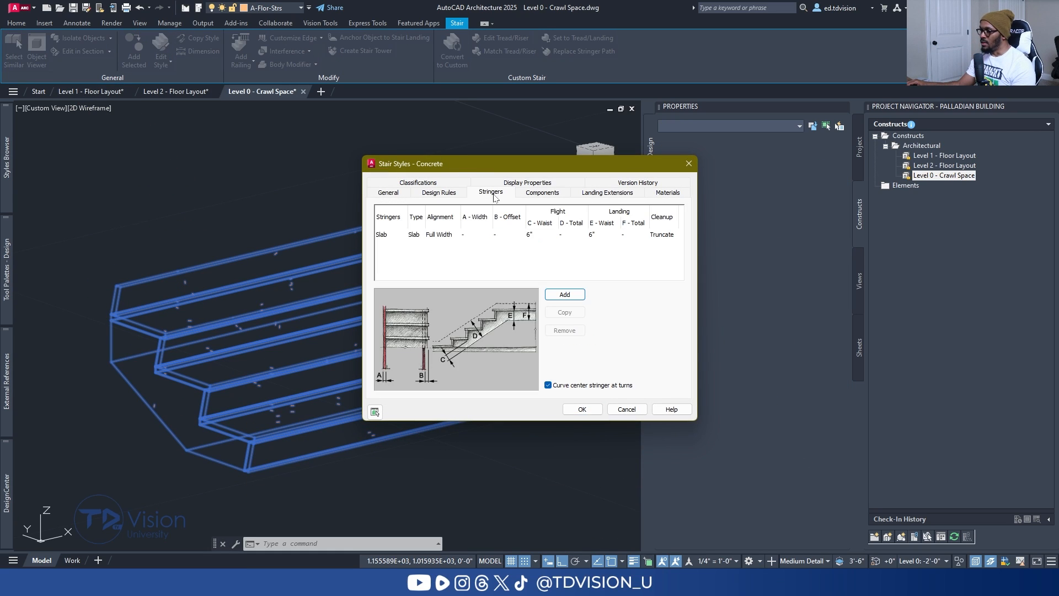
click(539, 193)
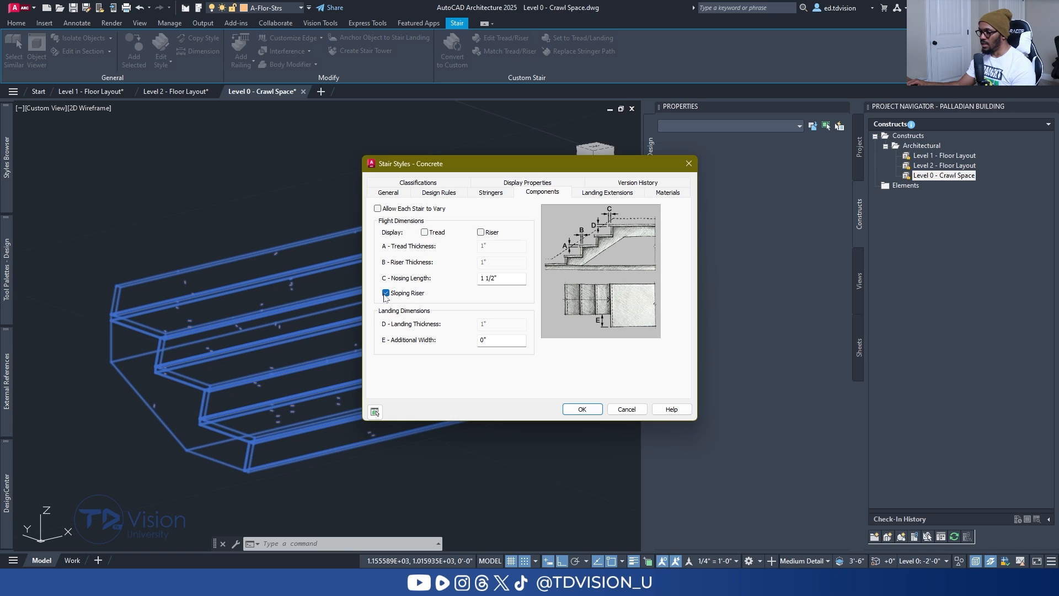
click(582, 409)
key(Escape)
key(Escape)
Move the concrete stair by its back edge's midpoint straight toward the building, in line with the front walls' outer face across the recess.
scroll(370, 322, down, 6)
shift+middle_drag(427, 281, 402, 358)
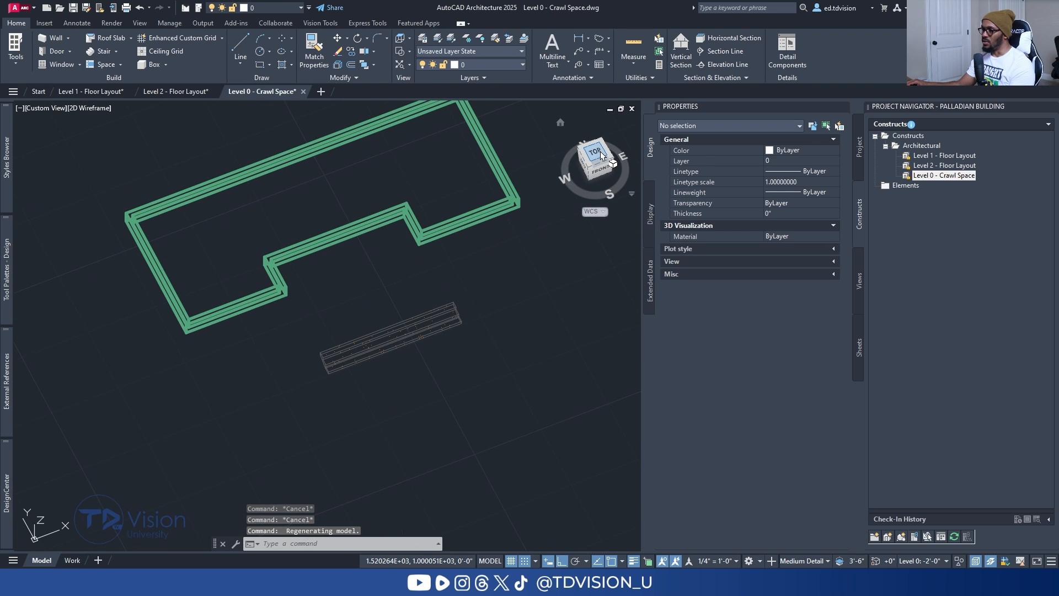
click(602, 156)
scroll(347, 427, up, 4)
scroll(345, 416, down, 2)
click(345, 412)
text(m)
key(Return)
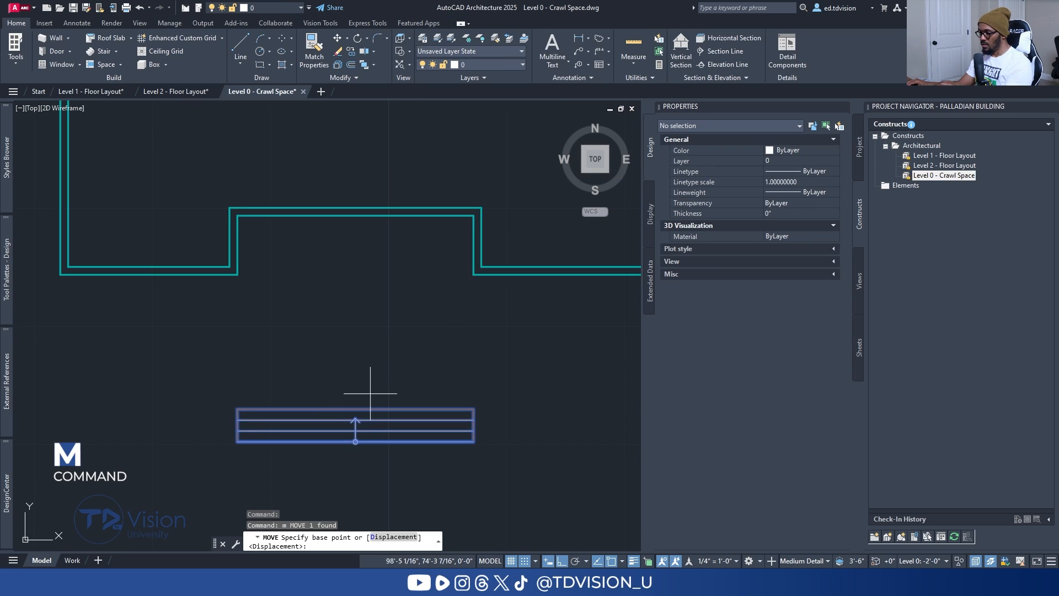
click(356, 408)
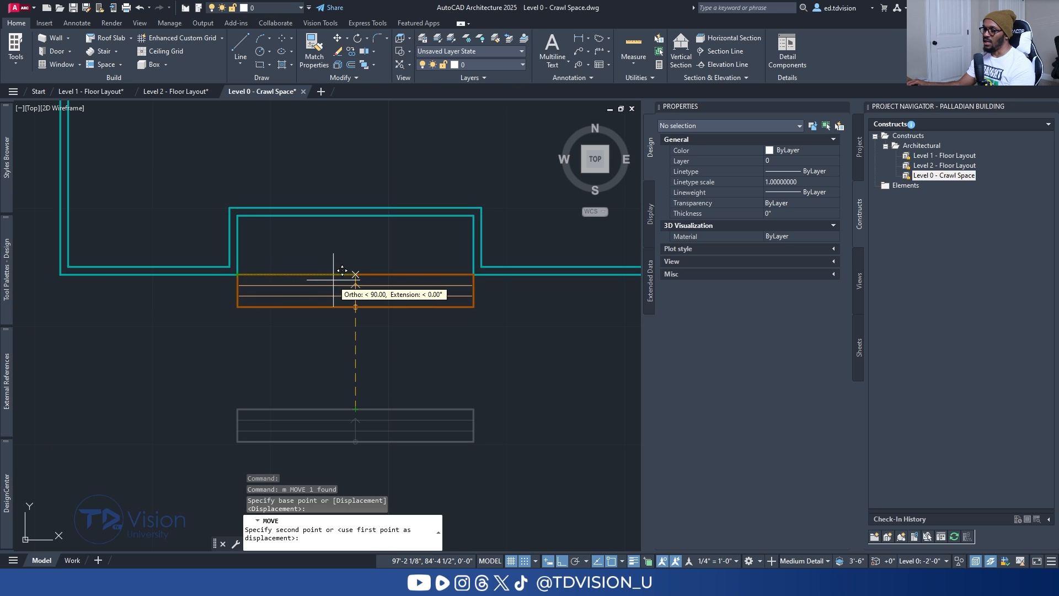
click(355, 274)
key(Escape)
key(Escape)
key(Escape)
click(583, 171)
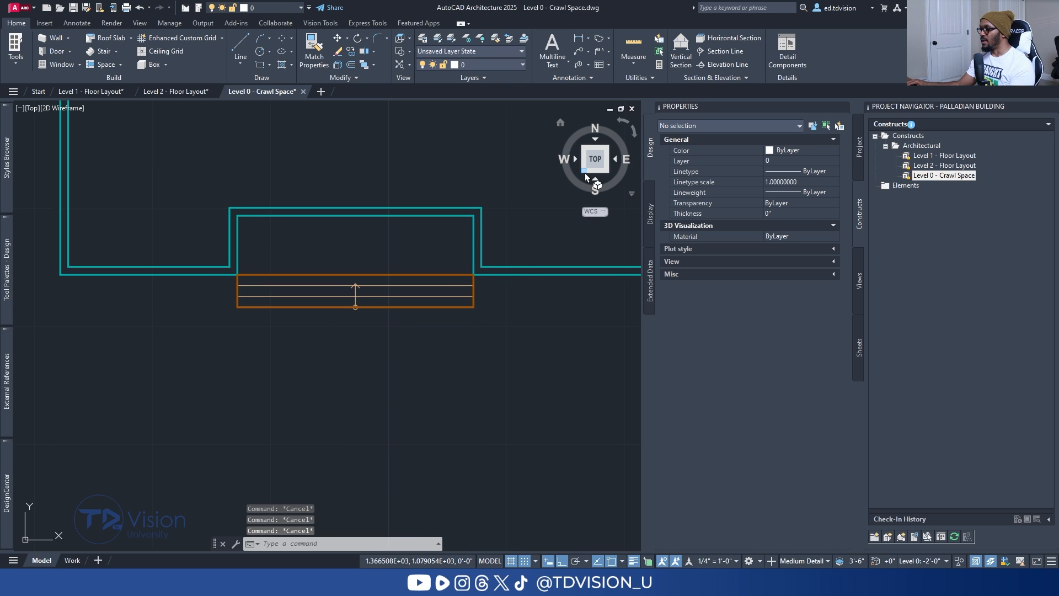
Start a new Slab in the top view with a thickness of 6" and Top justification.
shift+middle_drag(357, 360, 309, 371)
click(595, 149)
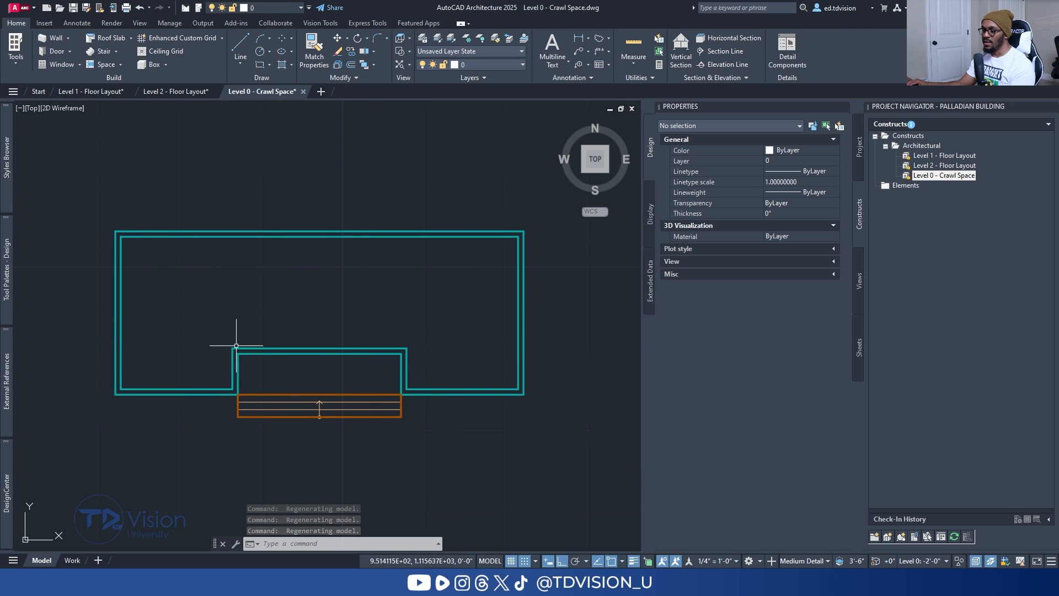
scroll(244, 353, up, 2)
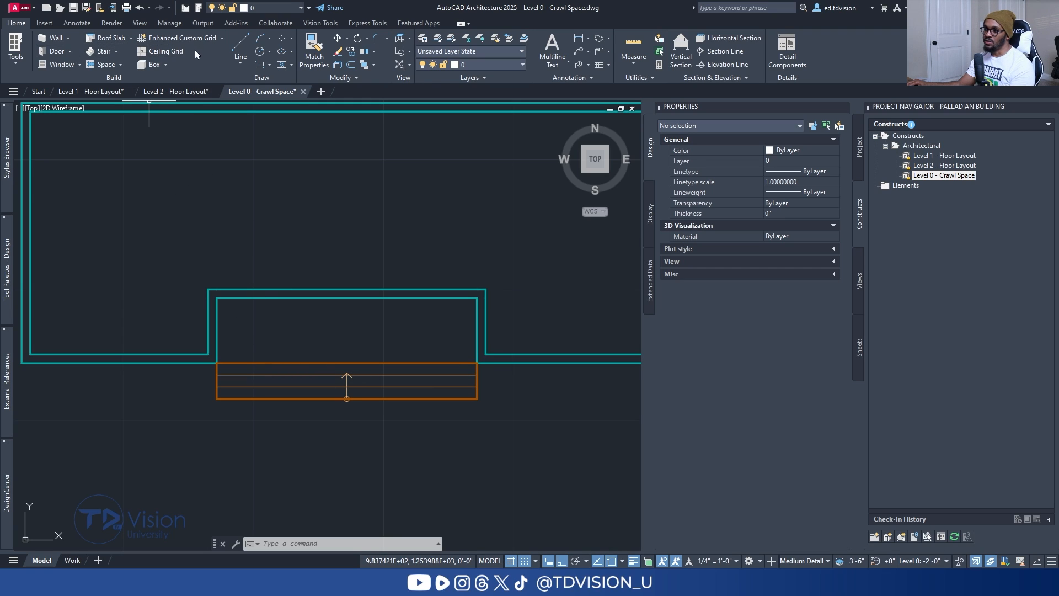
click(131, 37)
click(112, 100)
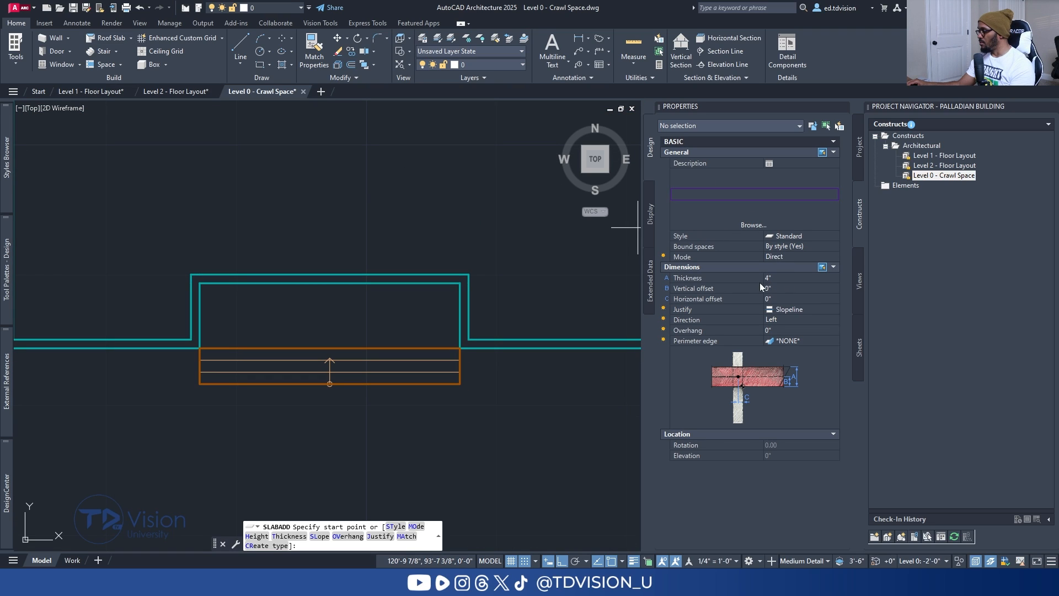
click(783, 278)
text(6)
key(Tab)
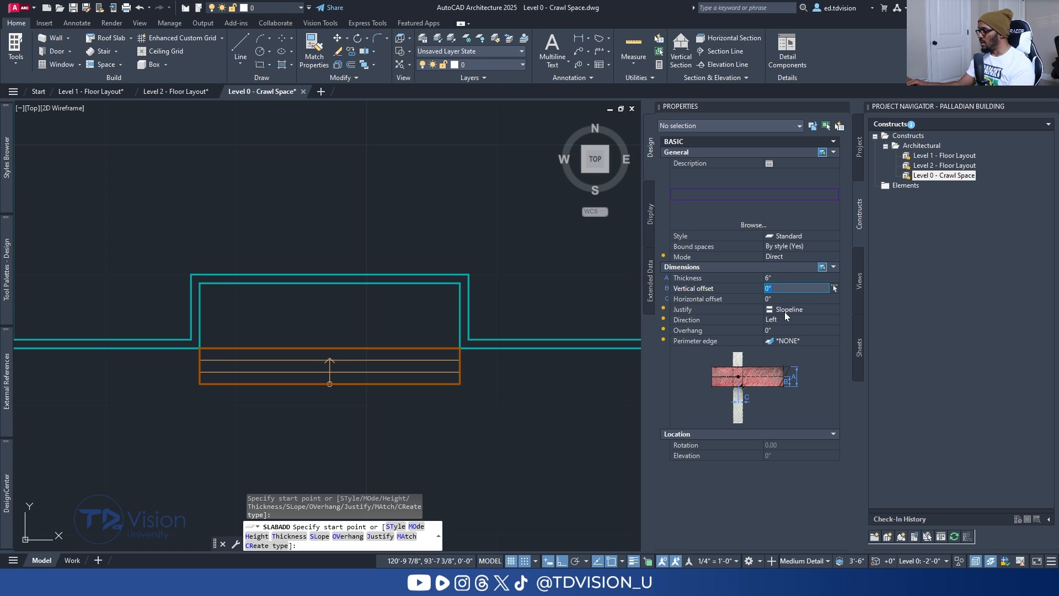
click(789, 309)
click(789, 309)
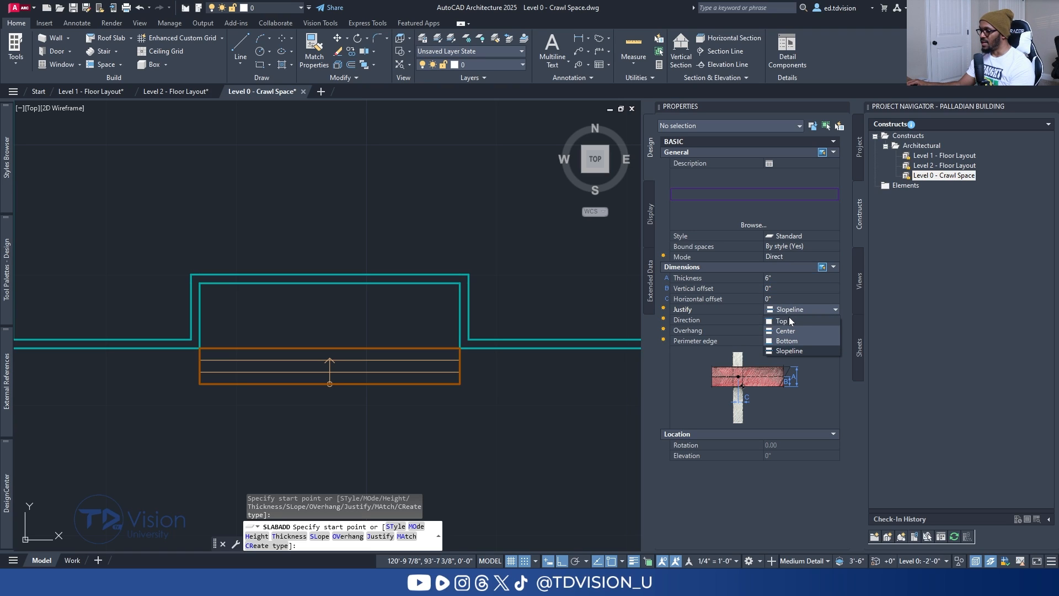
click(791, 321)
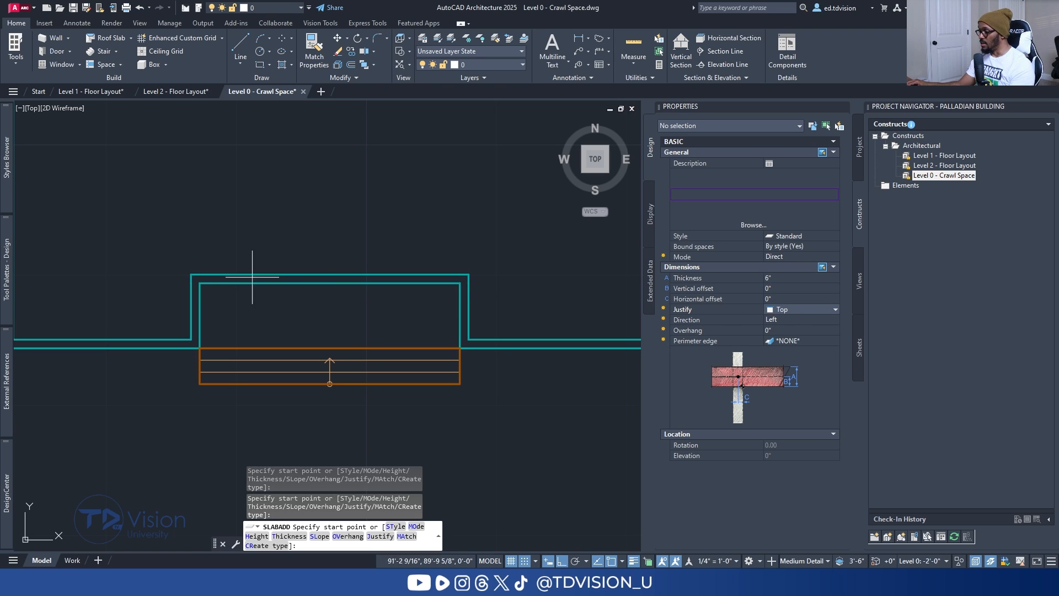
Trace the slab outline from the foundation's upper-left inner corner along the upper and right walls to the right foot of the entry recess.
scroll(184, 290, down, 4)
scroll(121, 228, up, 8)
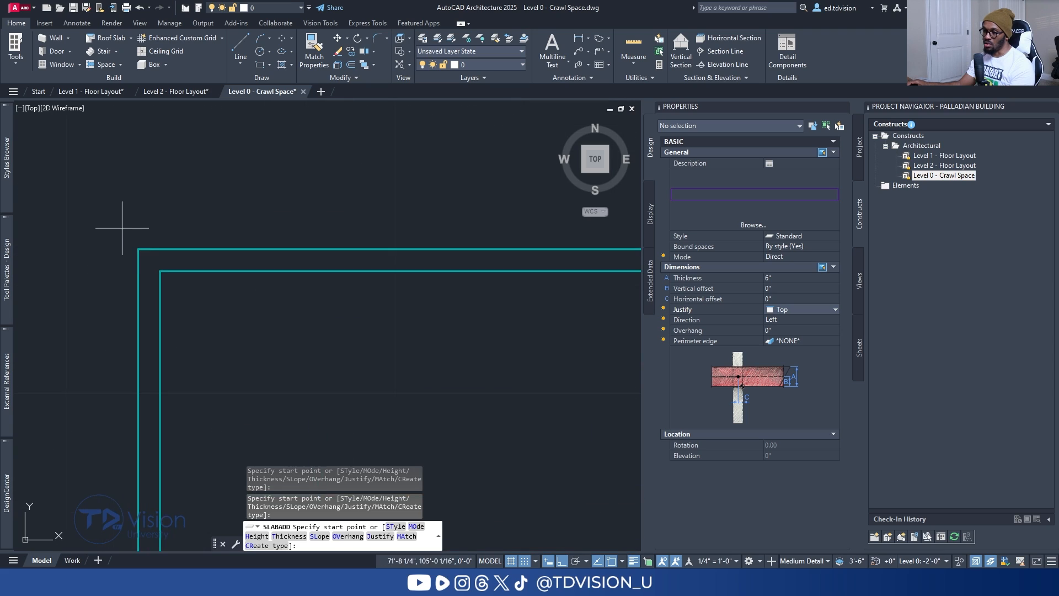
click(160, 271)
scroll(161, 260, down, 4)
scroll(411, 231, up, 8)
click(410, 229)
scroll(411, 237, down, 4)
scroll(409, 277, up, 8)
click(417, 277)
scroll(417, 281, down, 4)
scroll(413, 323, up, 8)
click(396, 324)
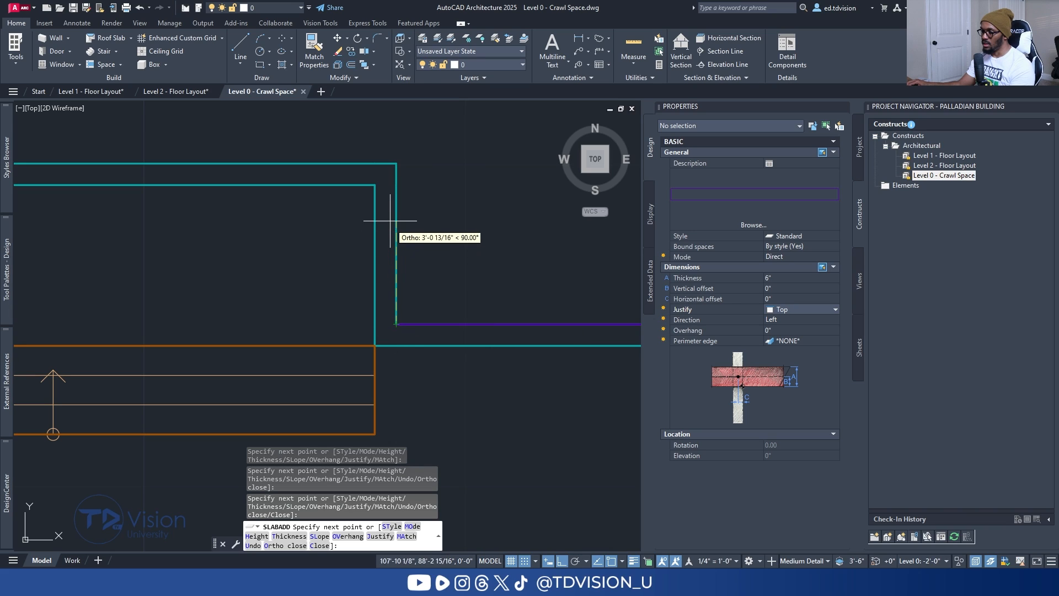
Continue the slab outline around the entry recess to the foundation's lower-left inner corner and close it.
click(396, 163)
scroll(396, 163, down, 4)
scroll(293, 166, up, 8)
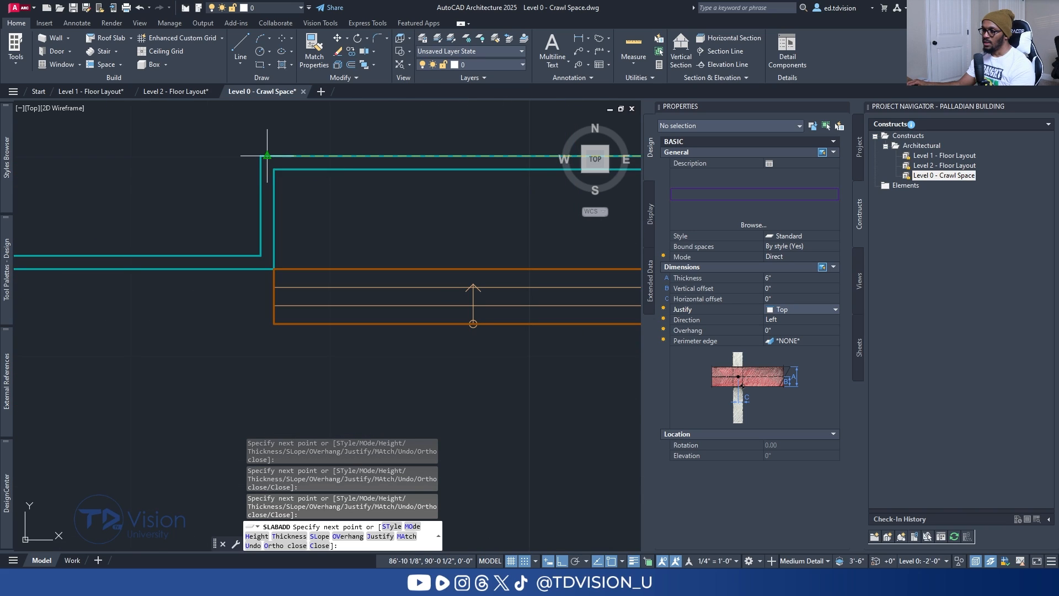
click(260, 255)
middle_drag(187, 237, 410, 254)
click(212, 271)
scroll(248, 226, down, 4)
scroll(539, 456, up, 4)
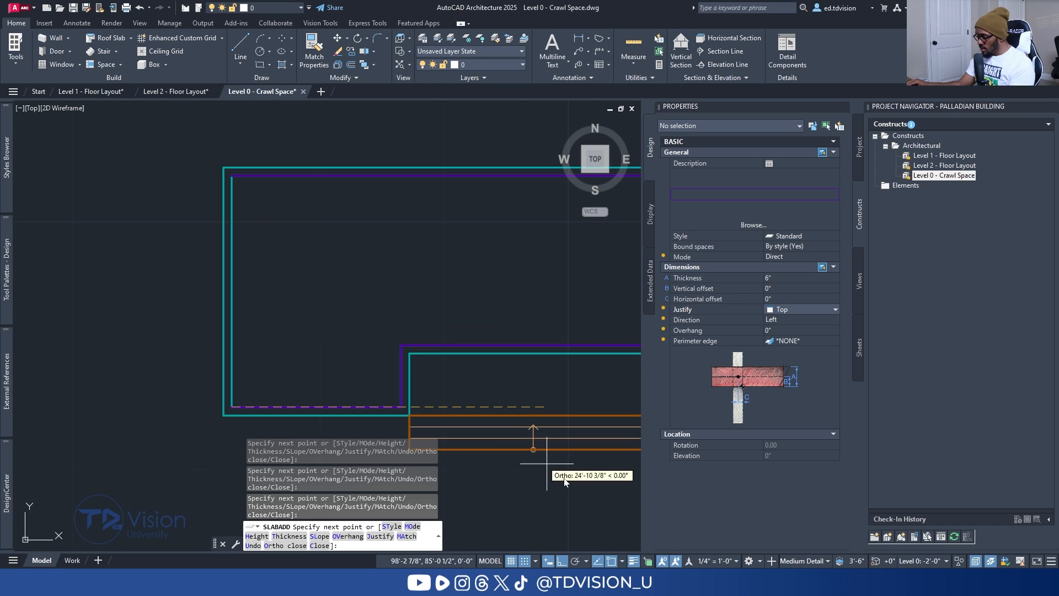
click(318, 547)
Draw a second rectangular slab filling the entry recess down to the stair's upper edge and close it.
scroll(326, 294, down, 4)
scroll(311, 243, up, 4)
click(234, 226)
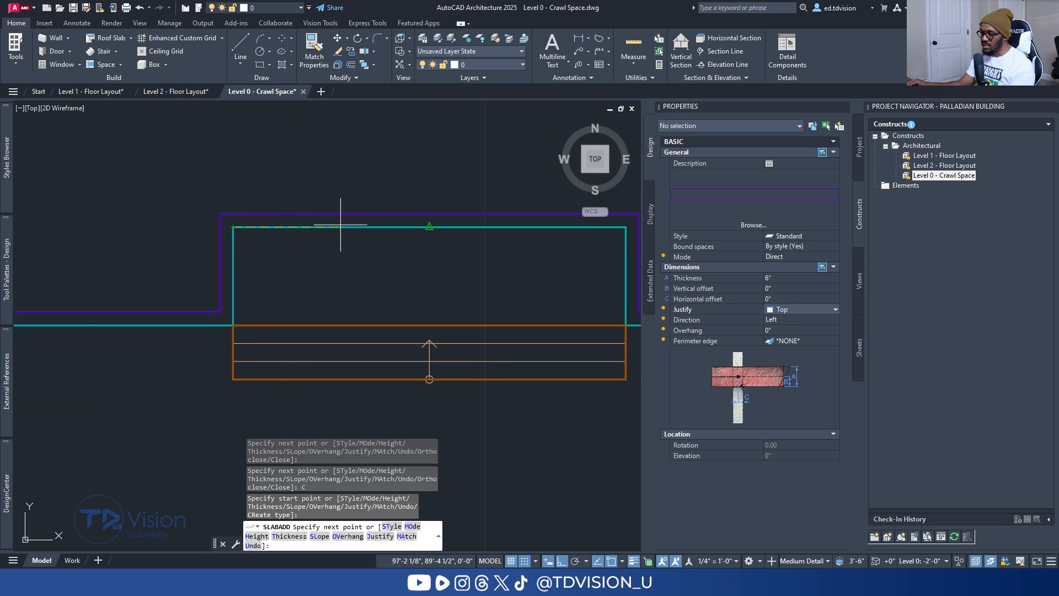
middle_drag(342, 224, 192, 216)
click(468, 221)
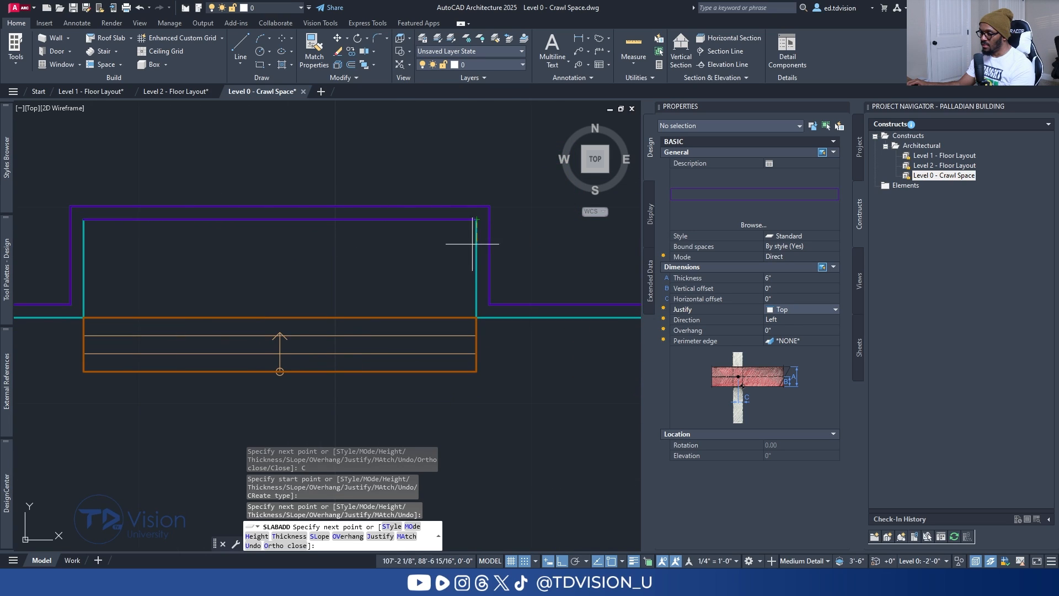
click(476, 318)
click(83, 317)
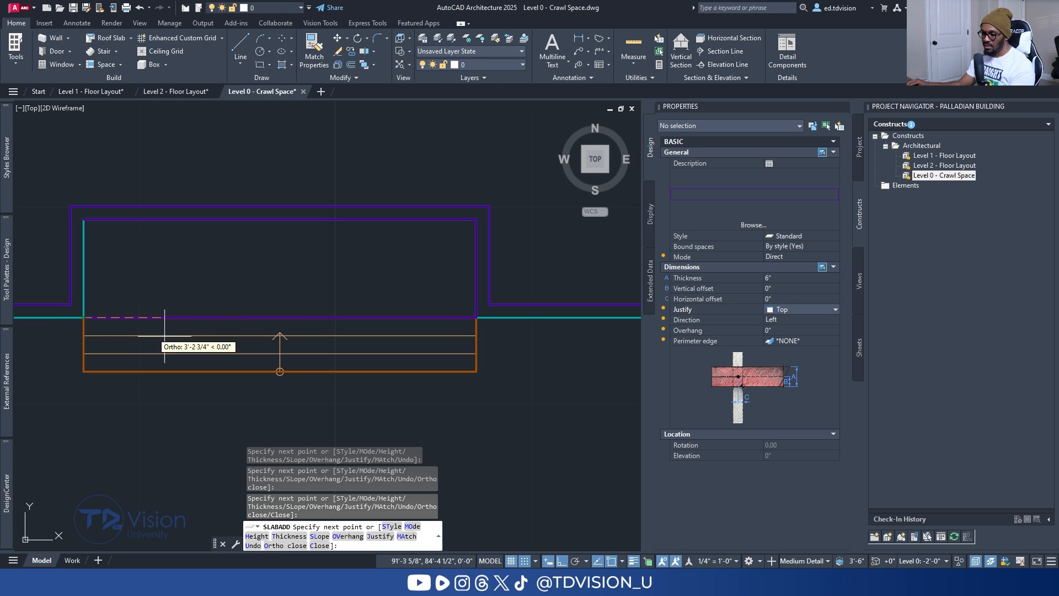
click(323, 547)
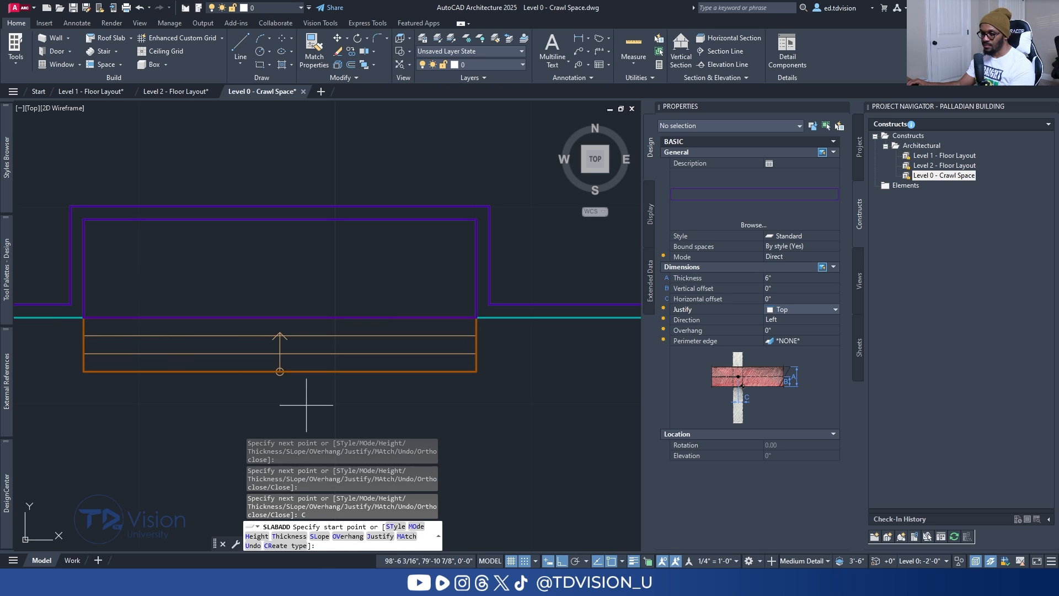
scroll(243, 243, down, 5)
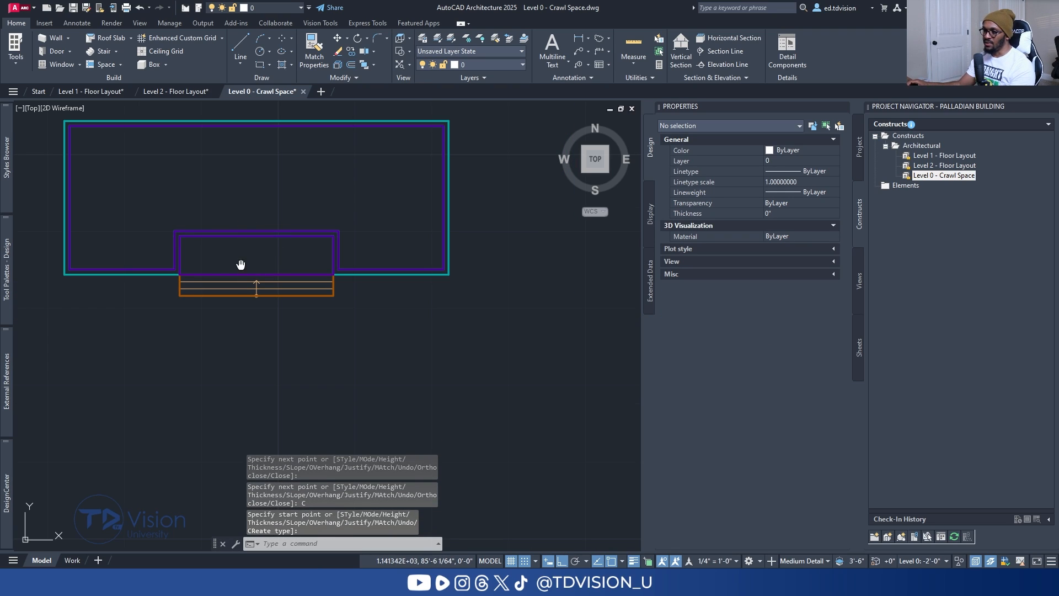
Select both slabs in a 3D view and set their elevation to 2'.
click(584, 171)
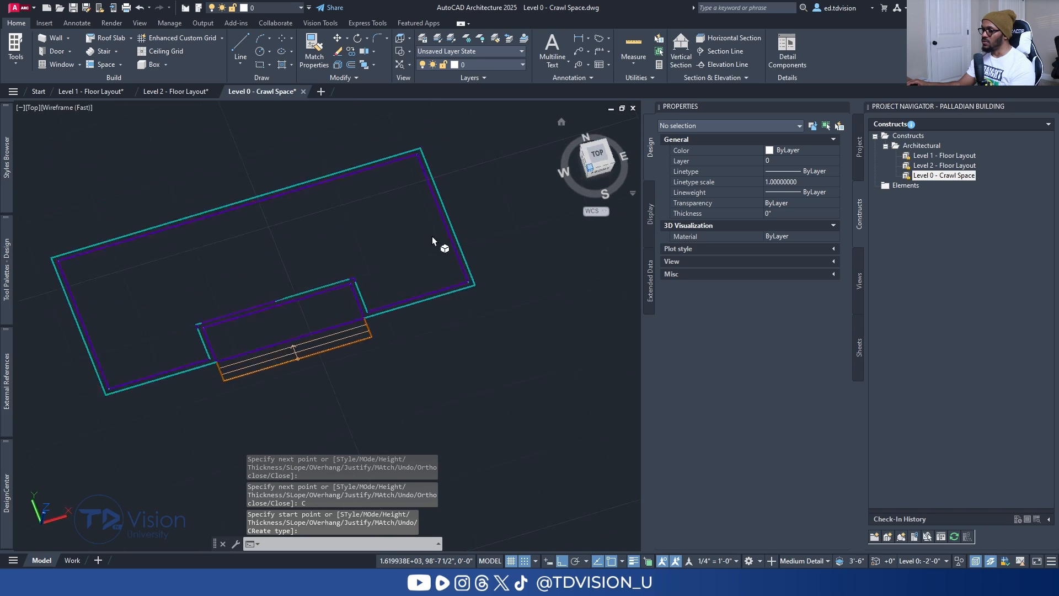
scroll(289, 408, up, 5)
shift+middle_drag(290, 408, 383, 386)
click(389, 396)
click(320, 371)
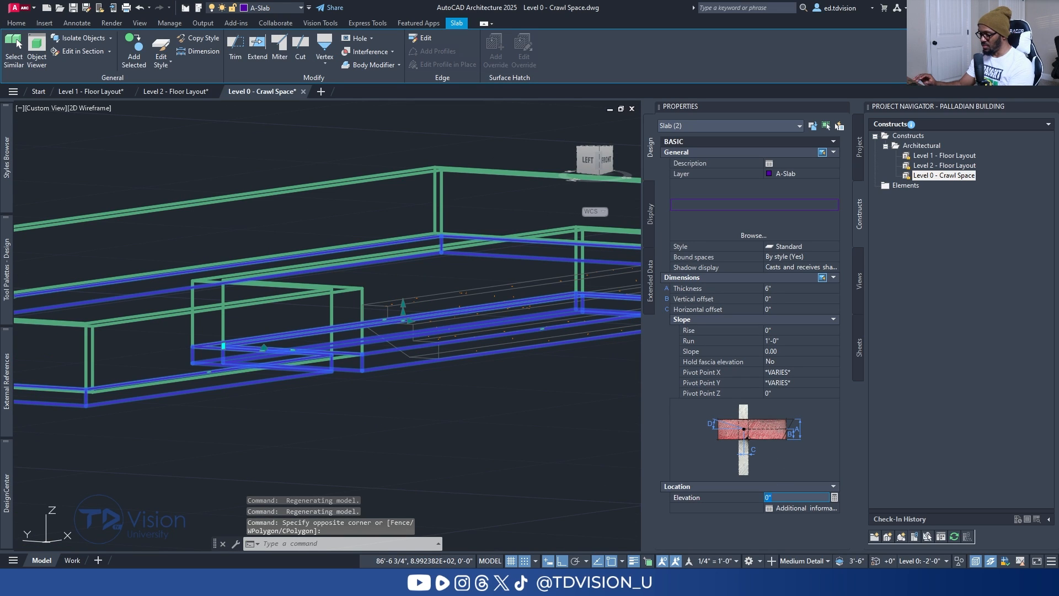
text(2')
key(Return)
key(Escape)
key(Escape)
Switch to the Realistic visual style and inspect the raised slabs and entry stair in 3D.
shift+middle_drag(401, 198, 106, 126)
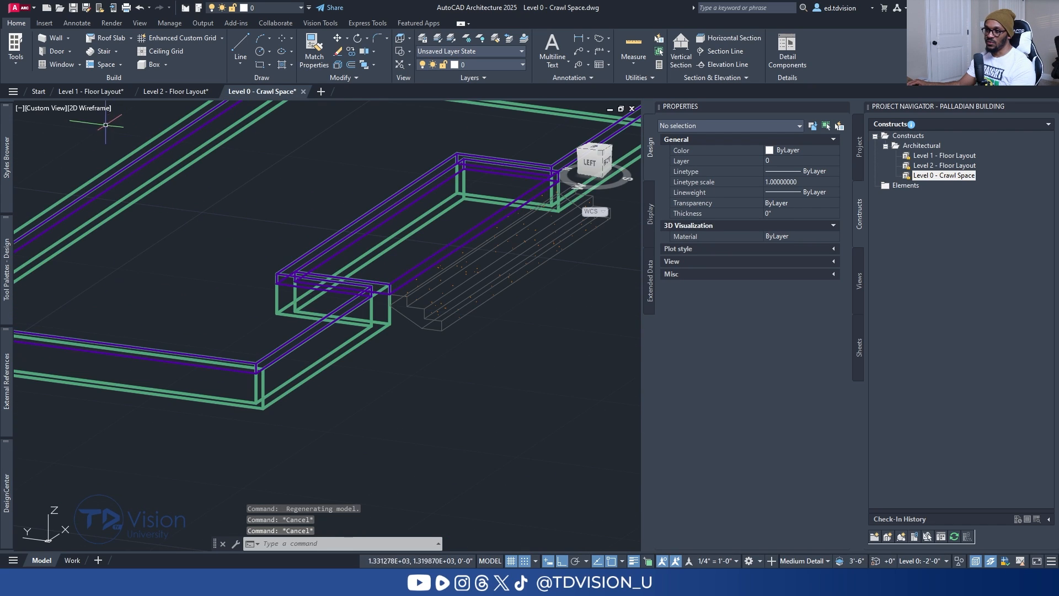
click(93, 111)
click(141, 169)
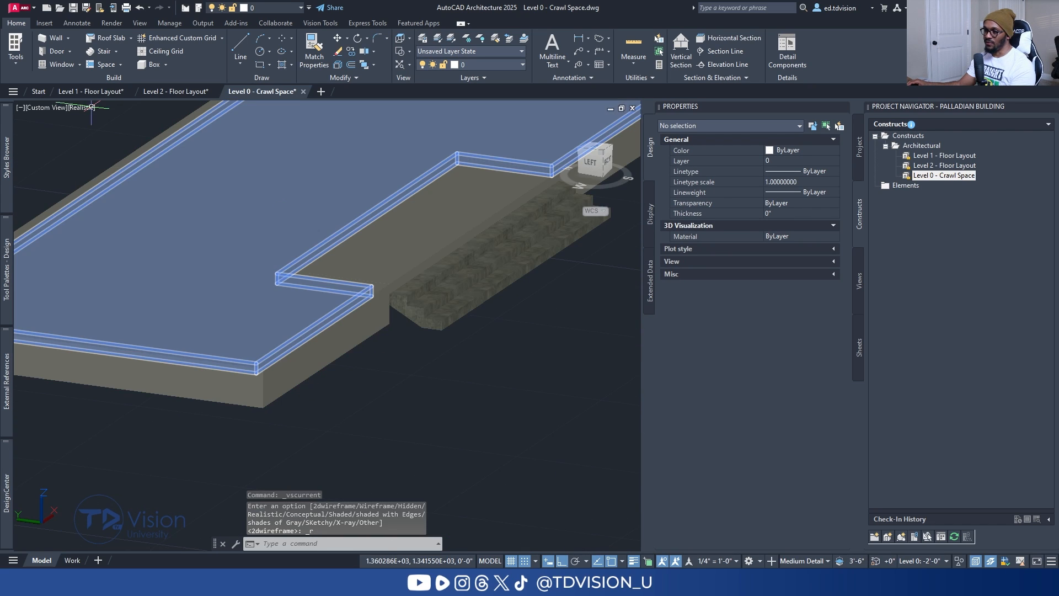
shift+middle_drag(350, 294, 405, 331)
scroll(358, 320, down, 2)
scroll(386, 292, up, 1)
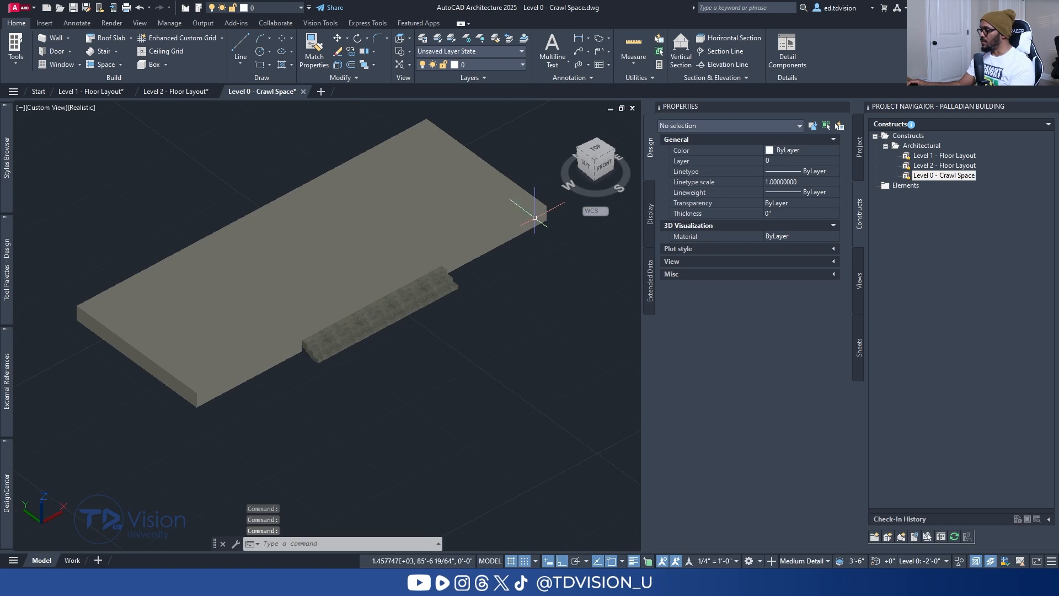
key(Escape)
key(Escape)
middle_drag(240, 172, 246, 195)
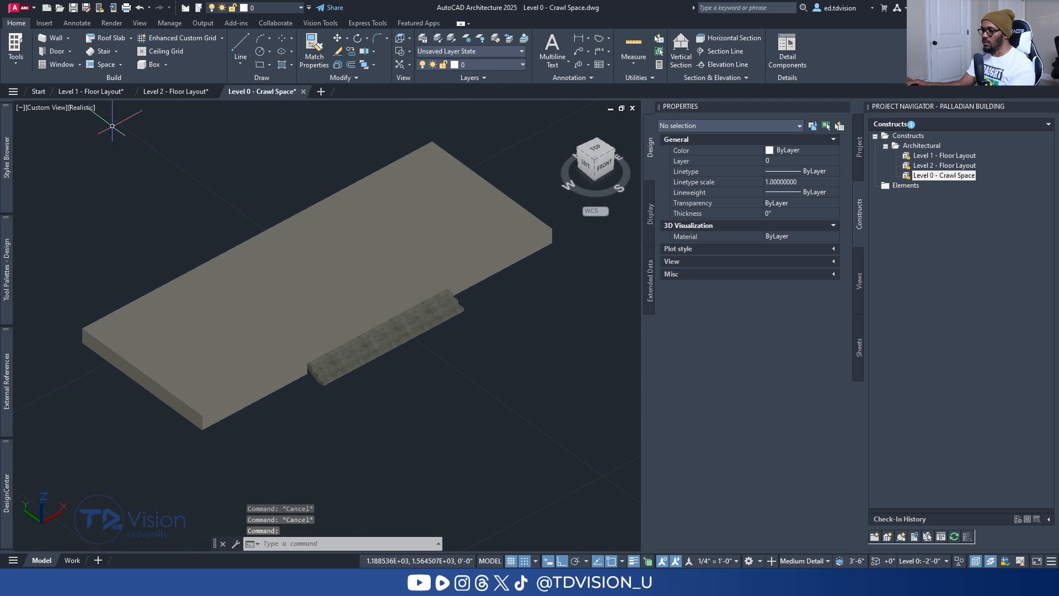
Restore the 2D Wireframe visual style and the Top view of the crawl space plan.
click(80, 107)
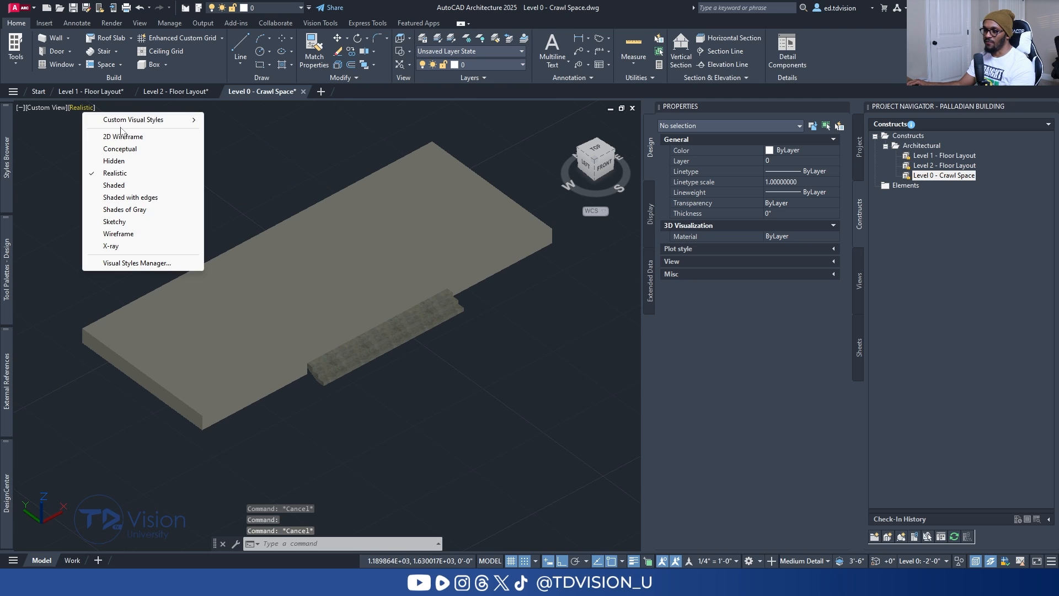
click(122, 137)
click(44, 107)
click(60, 136)
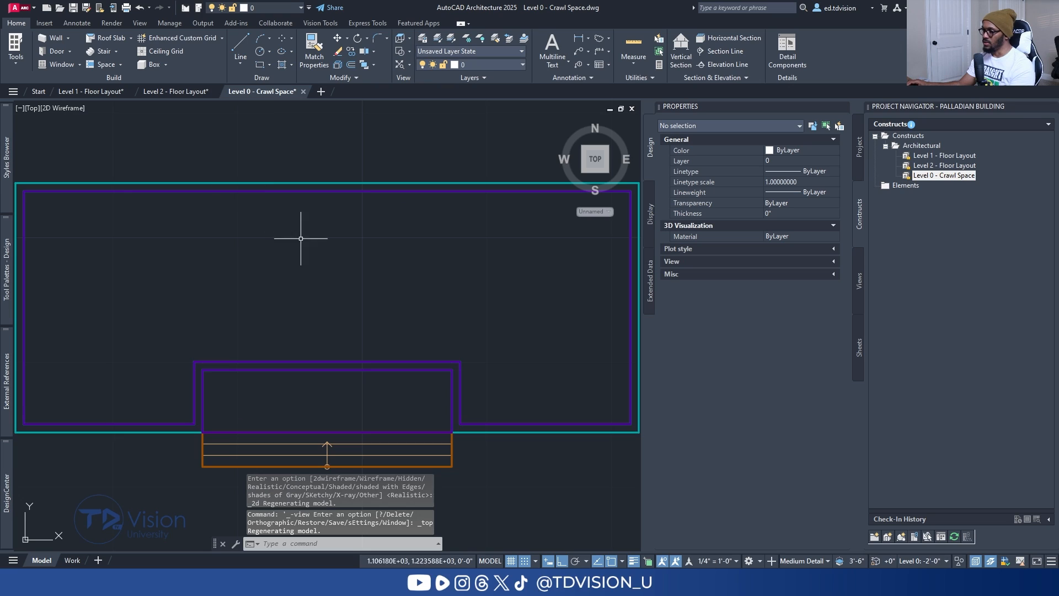
middle_drag(337, 271, 340, 255)
key(Escape)
key(Escape)
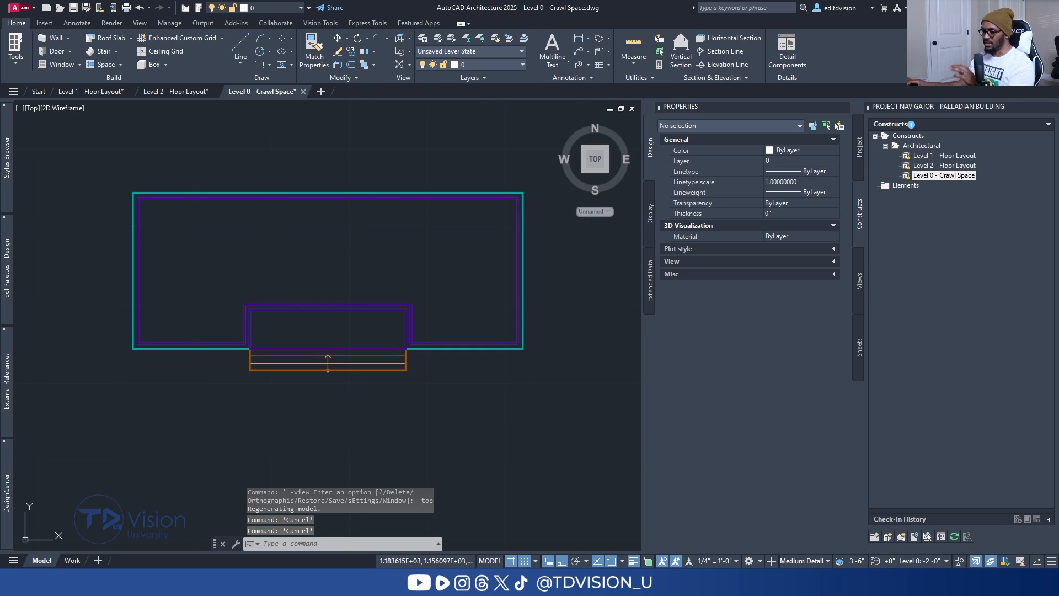
middle_drag(373, 237, 368, 251)
key(alt+Tab)
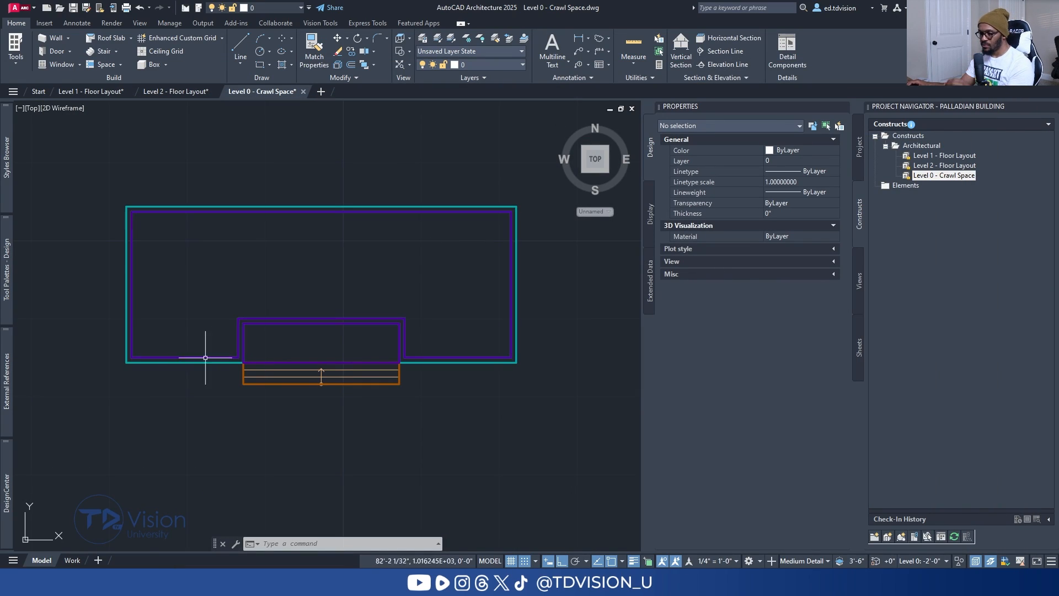
Start a new wall based on the existing wall left of the stair, with its width set to 1'-4".
scroll(227, 378, up, 3)
click(227, 379)
scroll(229, 376, down, 4)
scroll(219, 389, up, 2)
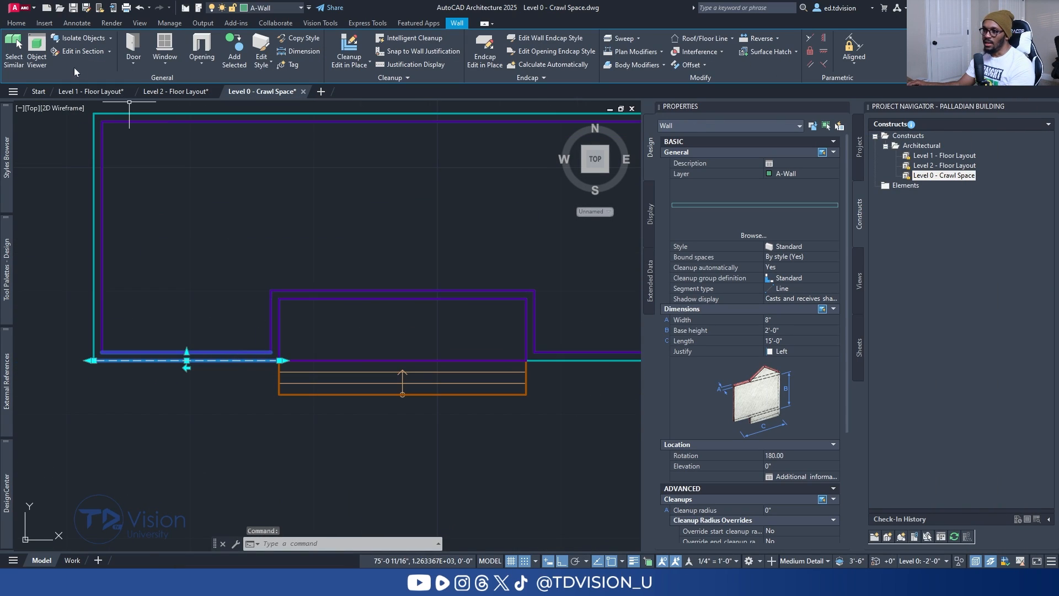
click(235, 53)
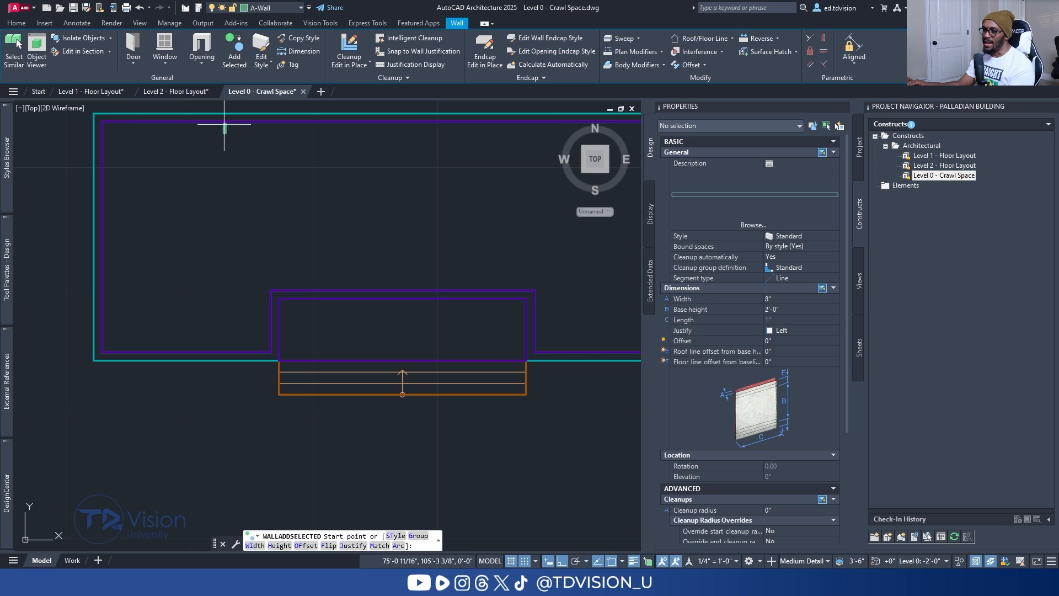
middle_drag(238, 308, 240, 222)
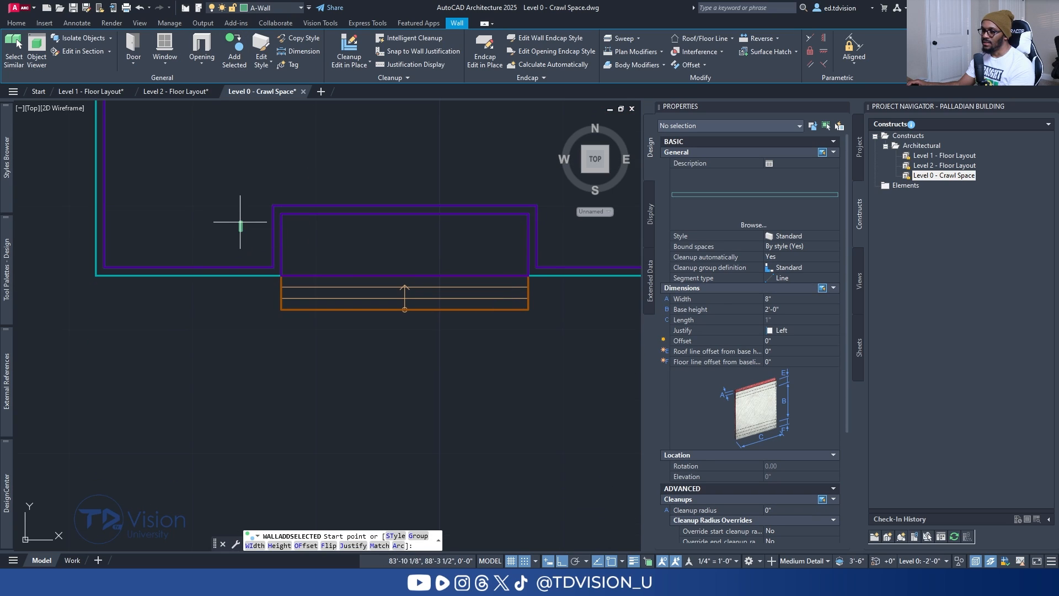
click(788, 302)
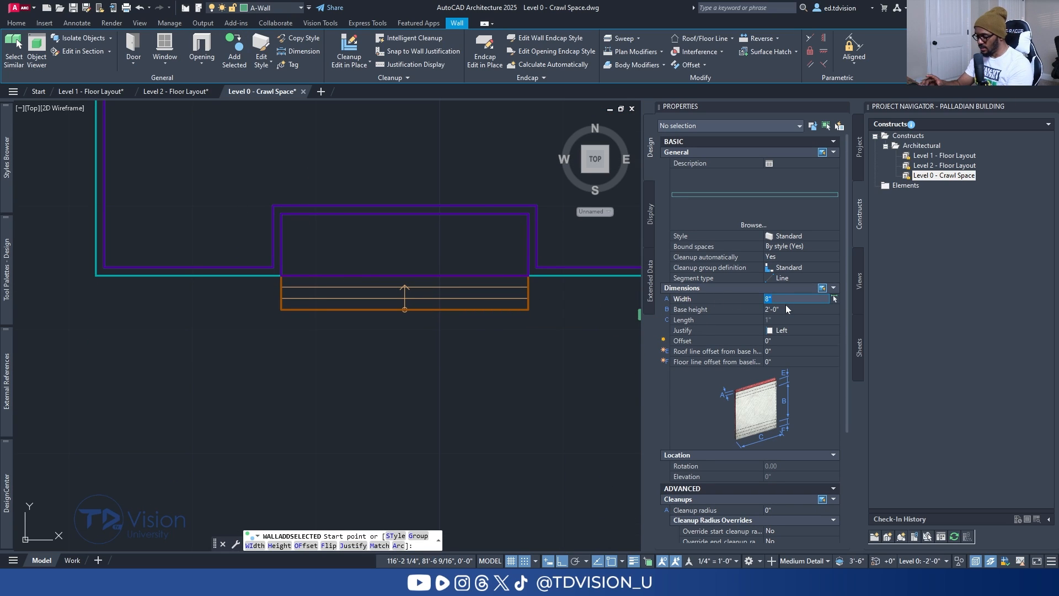
key(Tab)
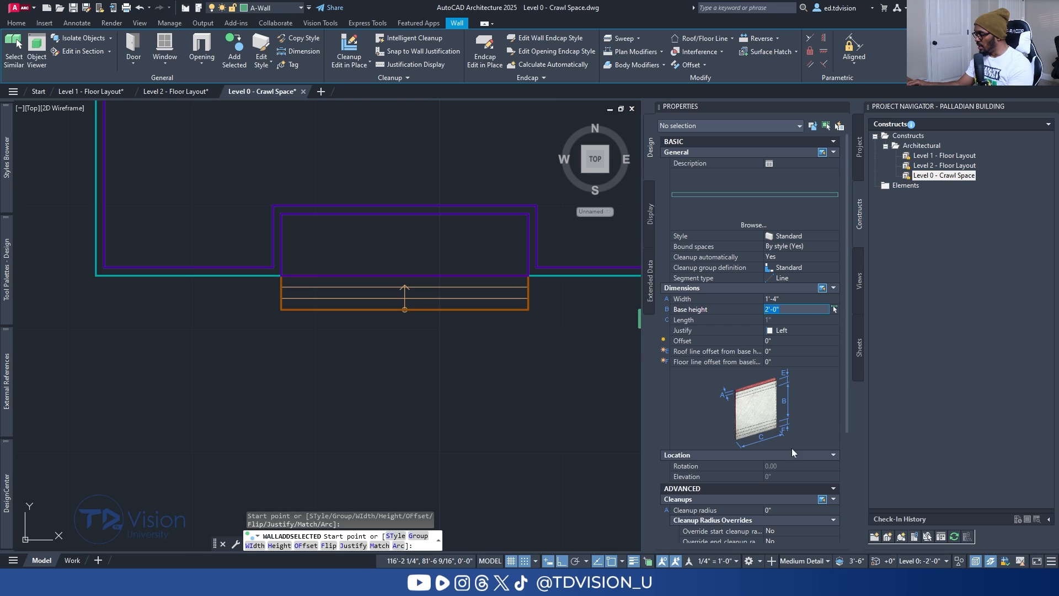
Draw the wall 2'-9" long down the stair's left edge, from its upper to its lower corner, with the thickness outside the stair.
scroll(270, 276, up, 6)
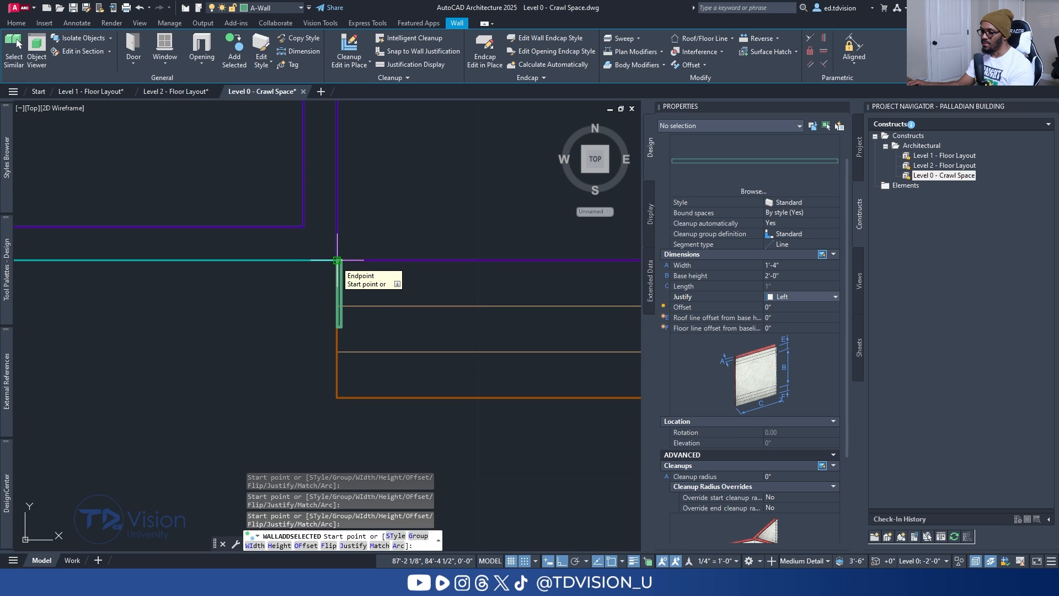
click(337, 260)
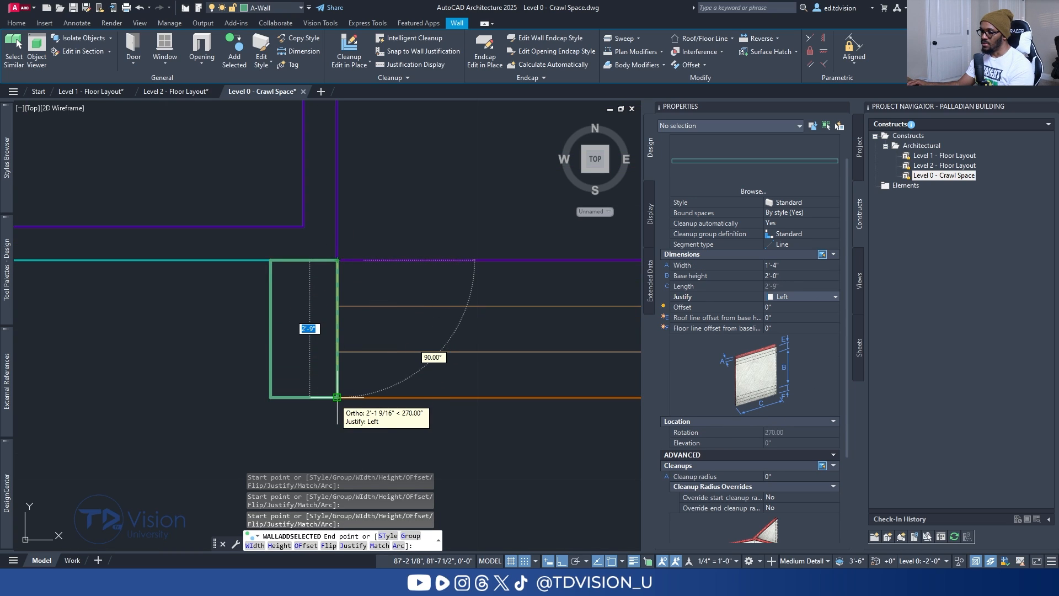
key(Escape)
key(Escape)
key(Escape)
Add a matching 1'-4" wall along the stair's right edge, from its lower corner to its upper corner.
scroll(312, 386, down, 2)
middle_drag(381, 371, 177, 347)
scroll(279, 343, down, 2)
middle_drag(415, 341, 357, 342)
click(115, 374)
click(80, 344)
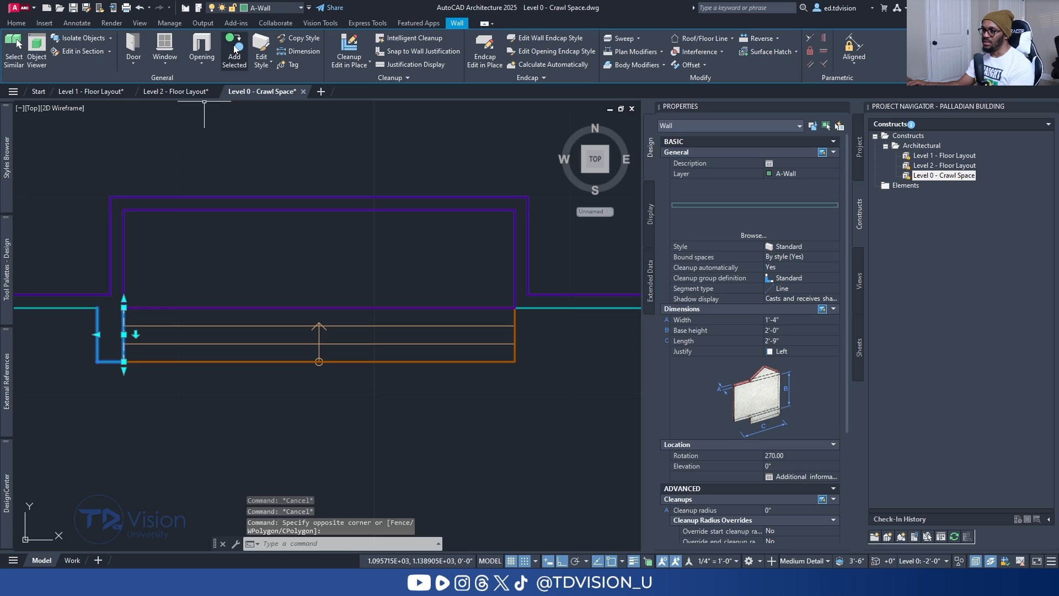
click(234, 48)
middle_drag(531, 307, 463, 269)
scroll(463, 270, up, 2)
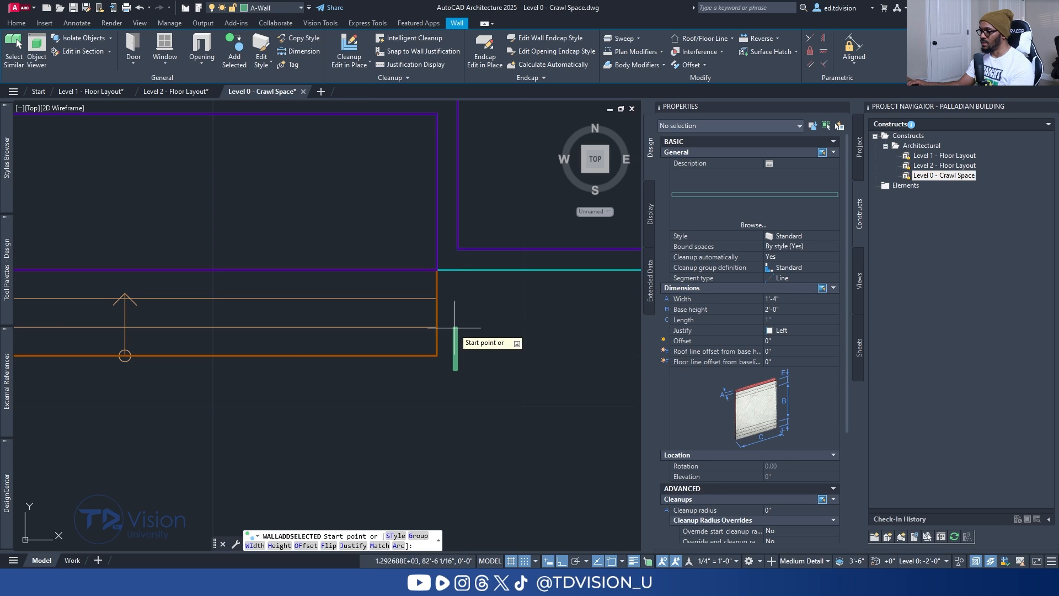
click(437, 355)
key(Escape)
key(Escape)
key(Escape)
scroll(489, 301, down, 2)
scroll(488, 301, down, 2)
scroll(205, 327, up, 2)
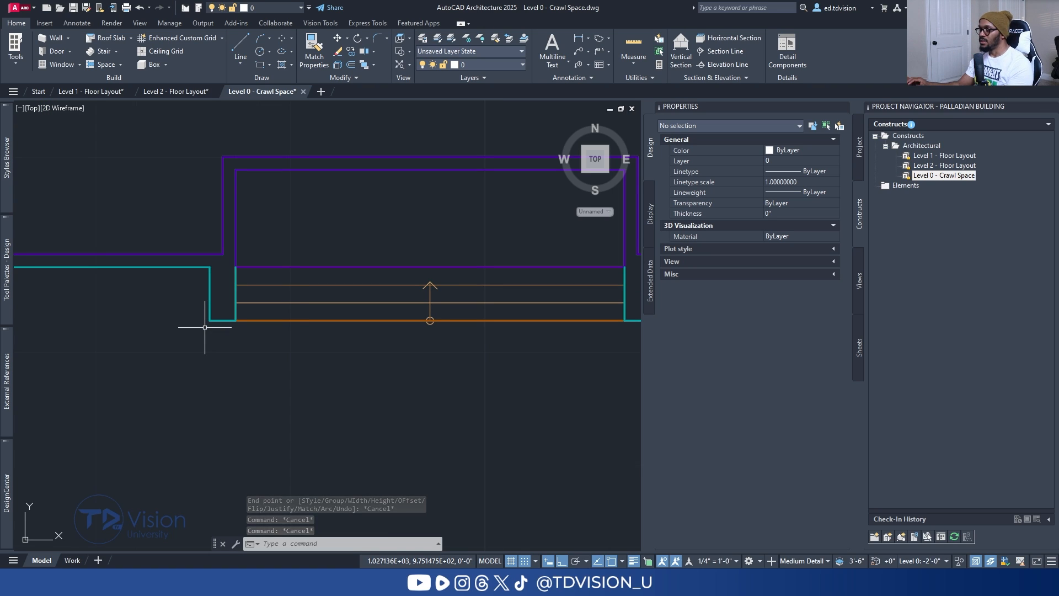
Compare the 3D view of the crawl space with the reference photo's entry stair and its capped side walls.
key(Escape)
click(584, 172)
scroll(326, 391, up, 2)
shift+middle_drag(381, 402, 419, 336)
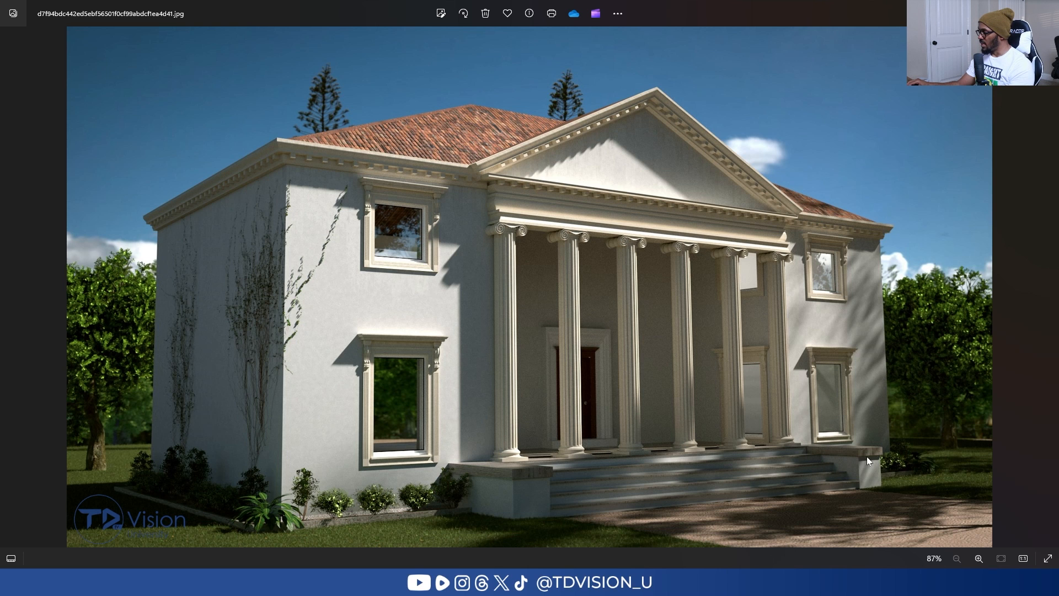
scroll(822, 454, up, 6)
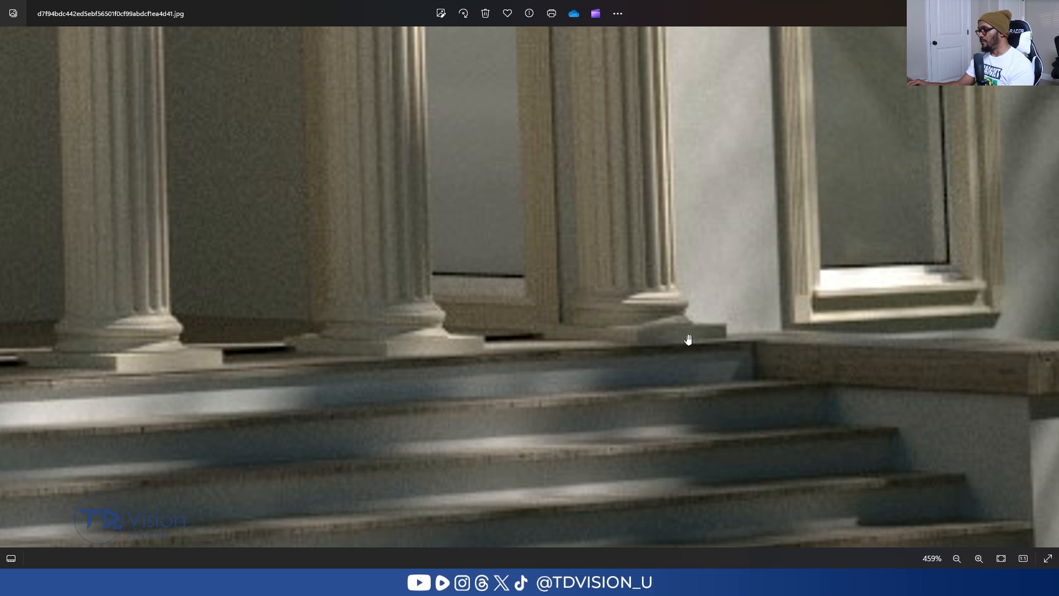
scroll(485, 337, down, 3)
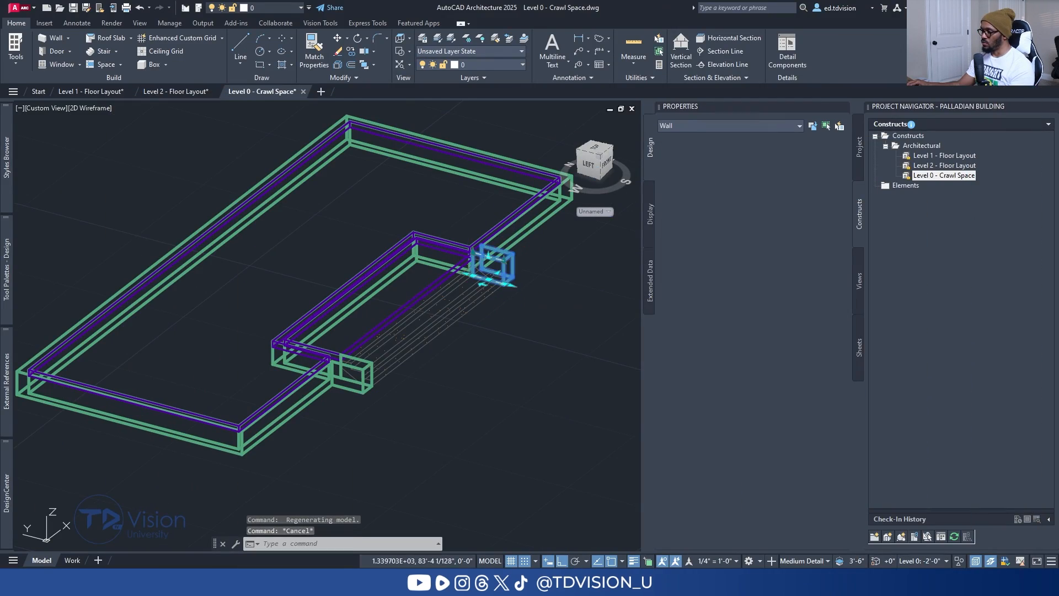
Set the base height of both walls flanking the stair to 1'-6".
click(351, 374)
scroll(456, 237, up, 2)
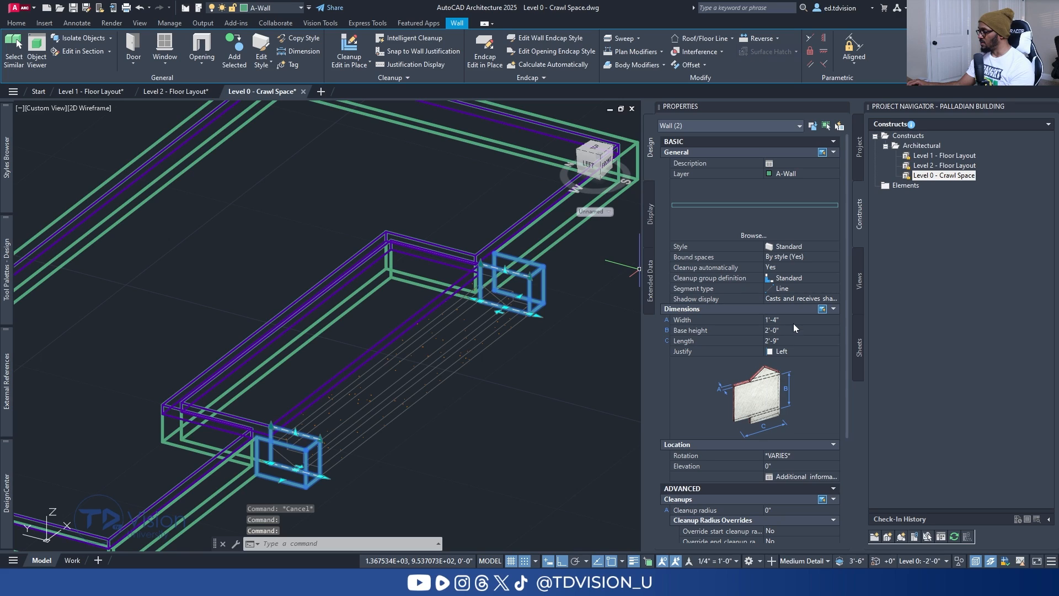
click(794, 330)
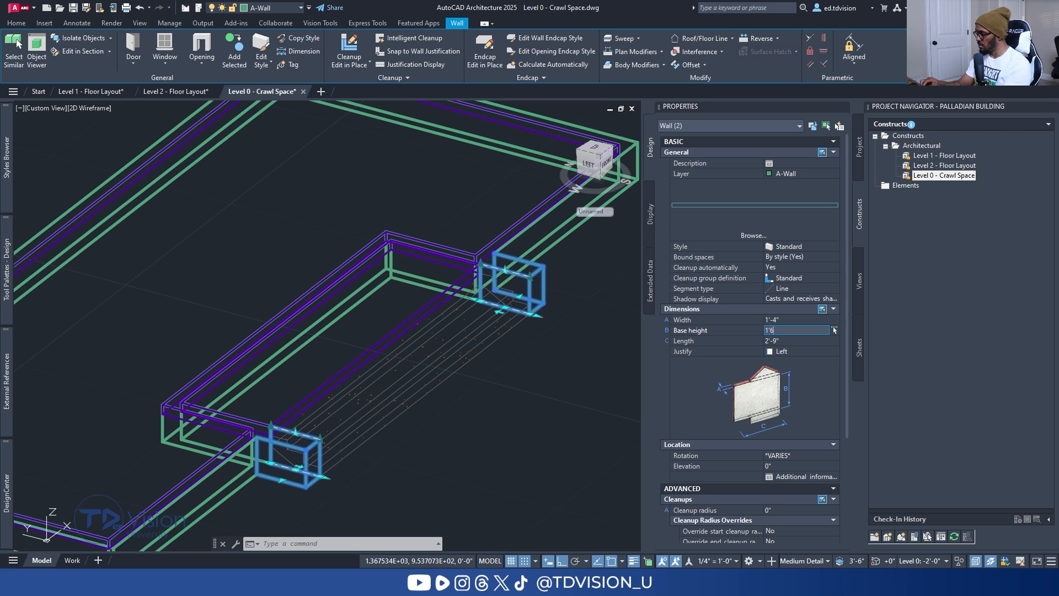
text(1'6)
key(Return)
key(Escape)
key(Escape)
In Top view, add a 6" high, unrotated Box mass element over the footprint of the wall left of the stair.
scroll(433, 248, down, 3)
shift+middle_drag(432, 249, 473, 272)
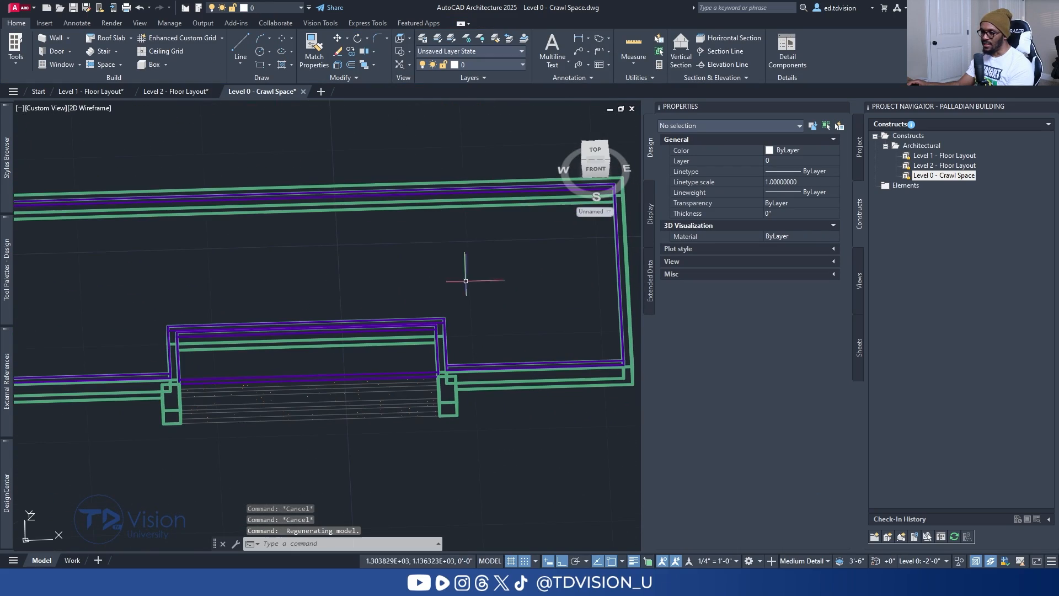
click(596, 150)
scroll(240, 397, up, 5)
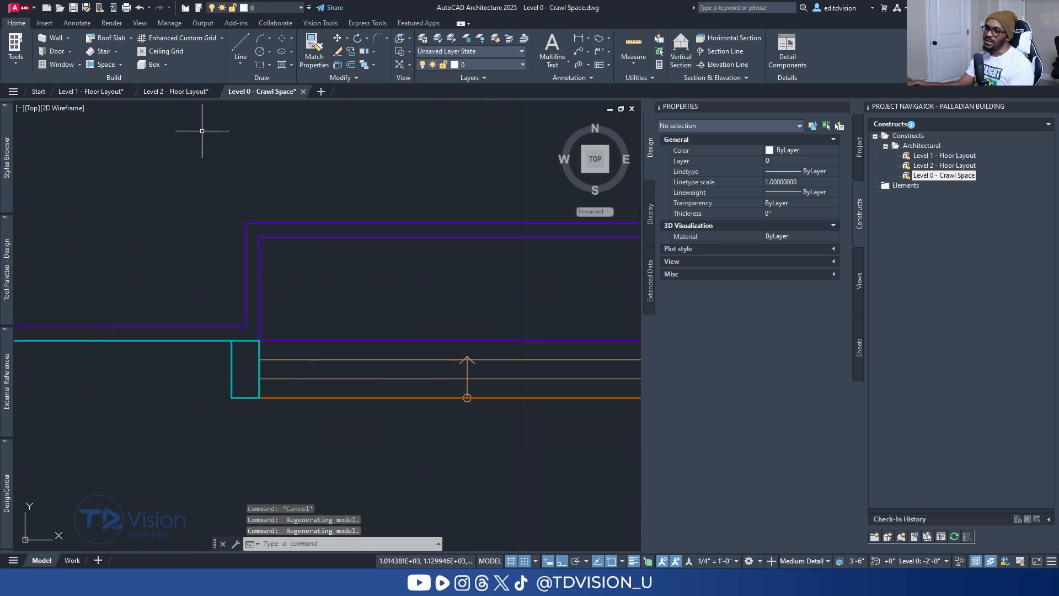
click(165, 64)
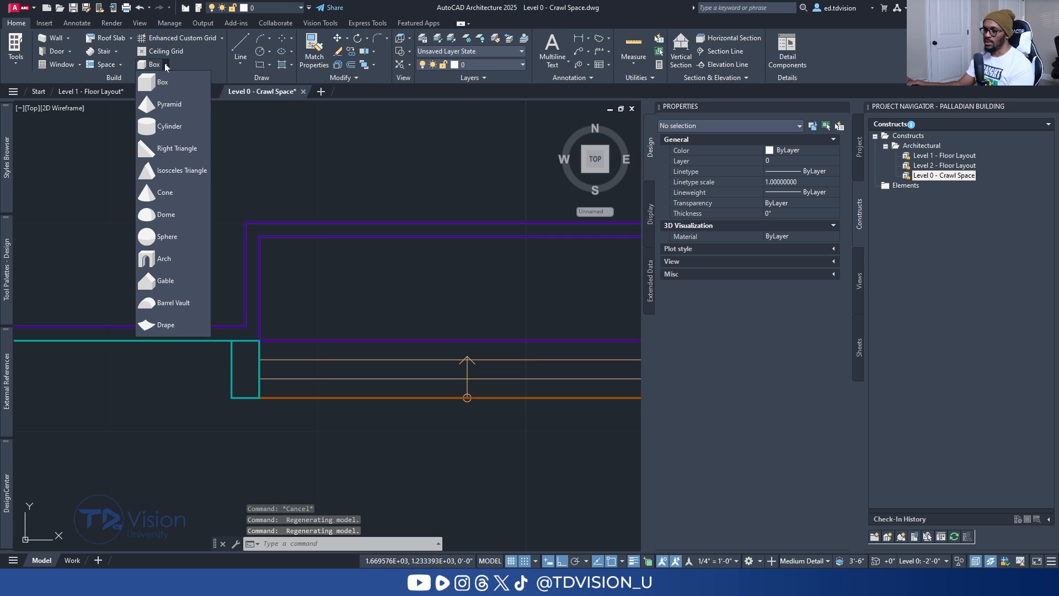
click(162, 80)
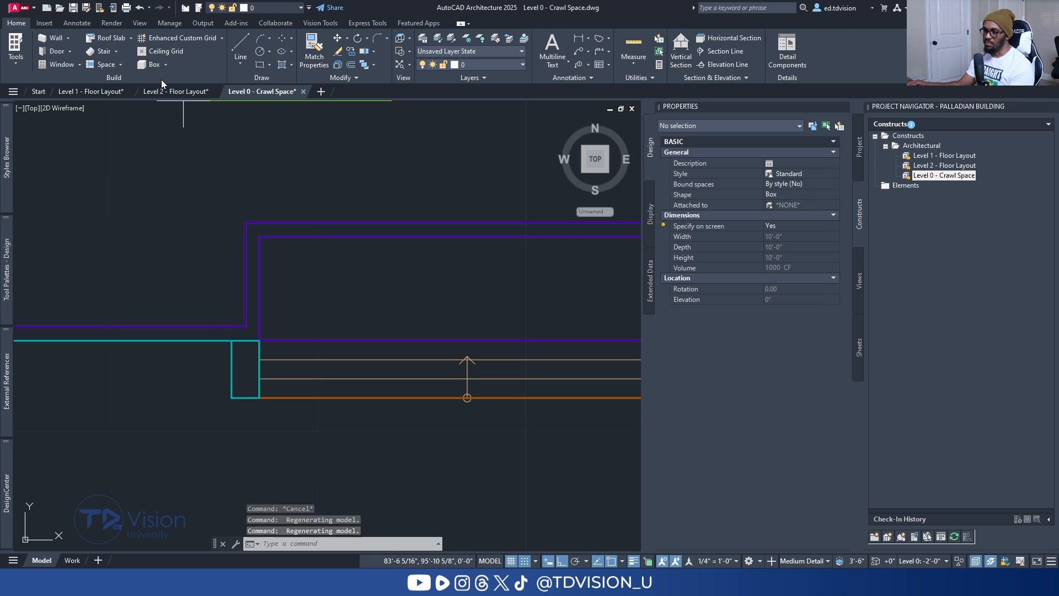
middle_drag(238, 359, 215, 252)
scroll(210, 300, up, 2)
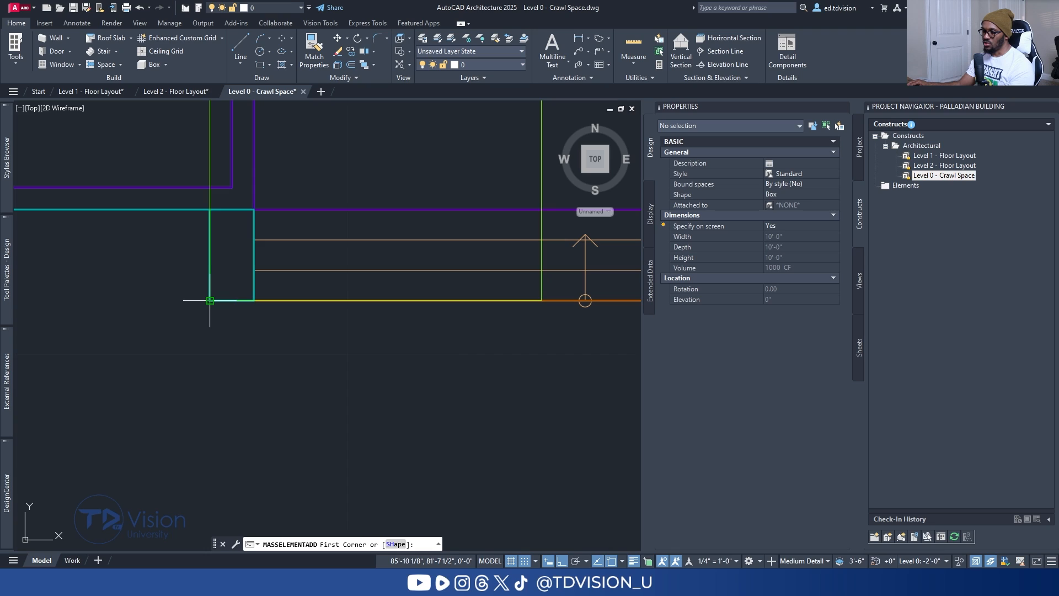
click(210, 300)
click(254, 210)
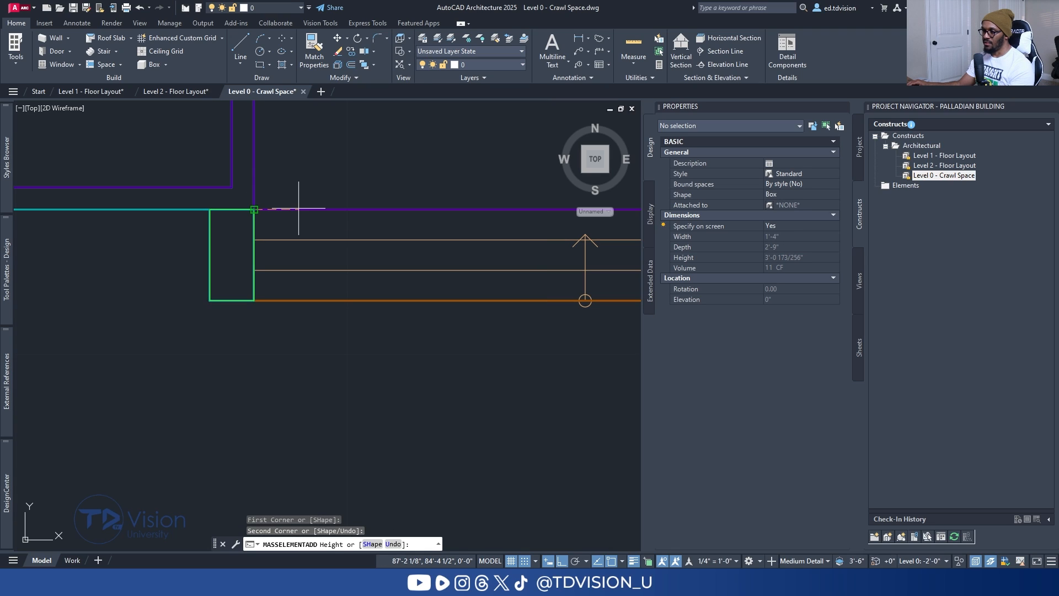
key(Return)
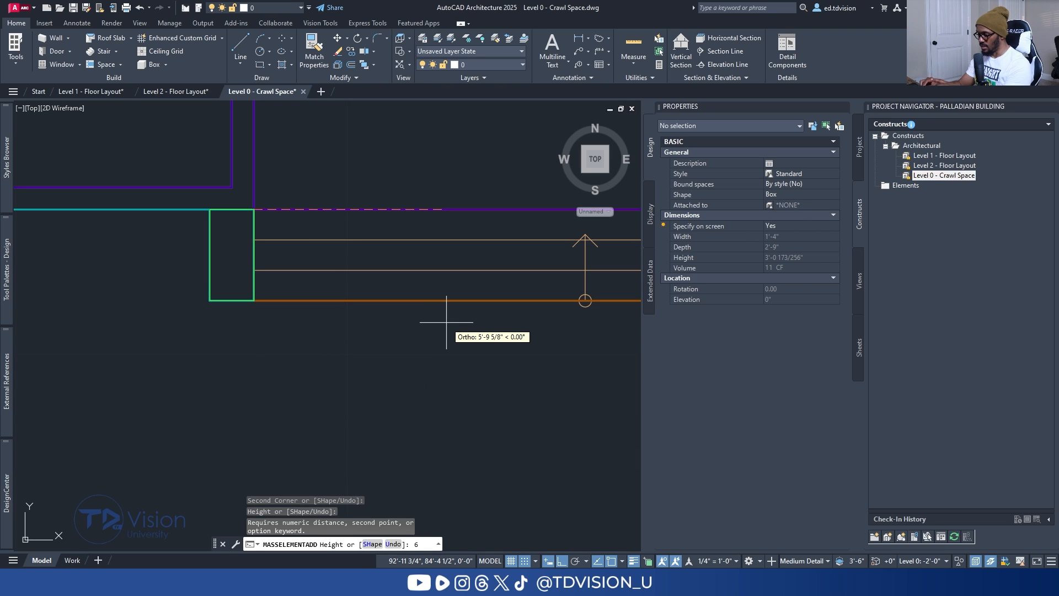
text(6)
key(Return)
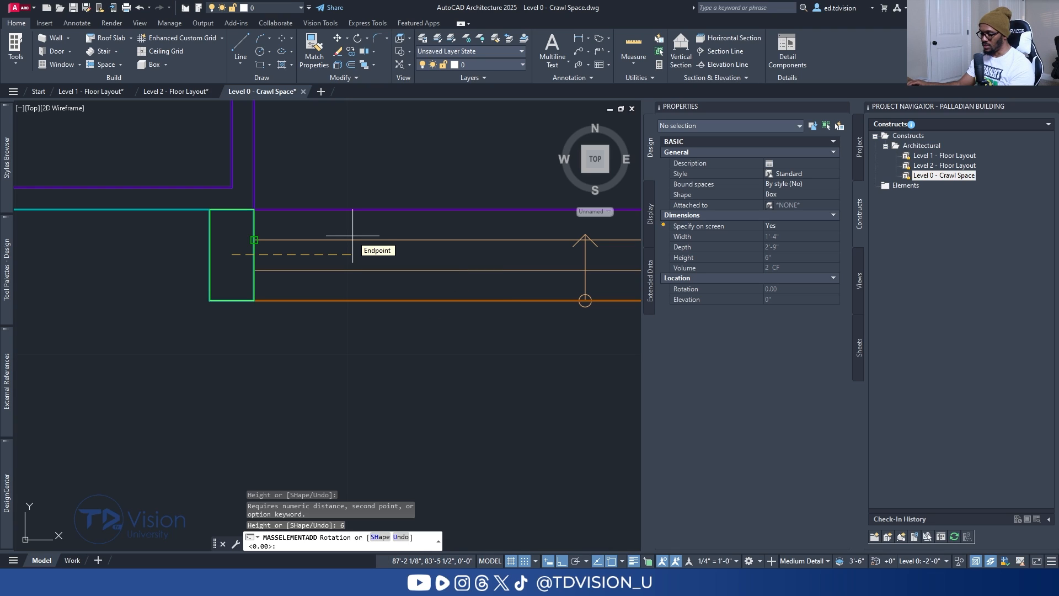
key(Return)
key(Escape)
key(Escape)
key(Escape)
Stretch the left edge of the box mass element 2" outward beyond the wall.
click(253, 279)
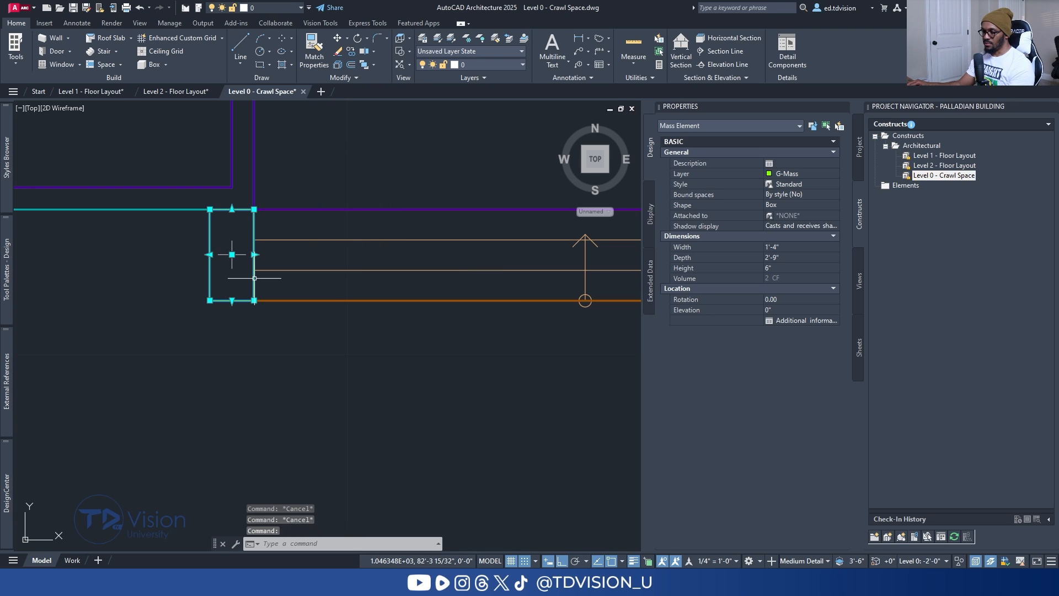
scroll(216, 246, up, 2)
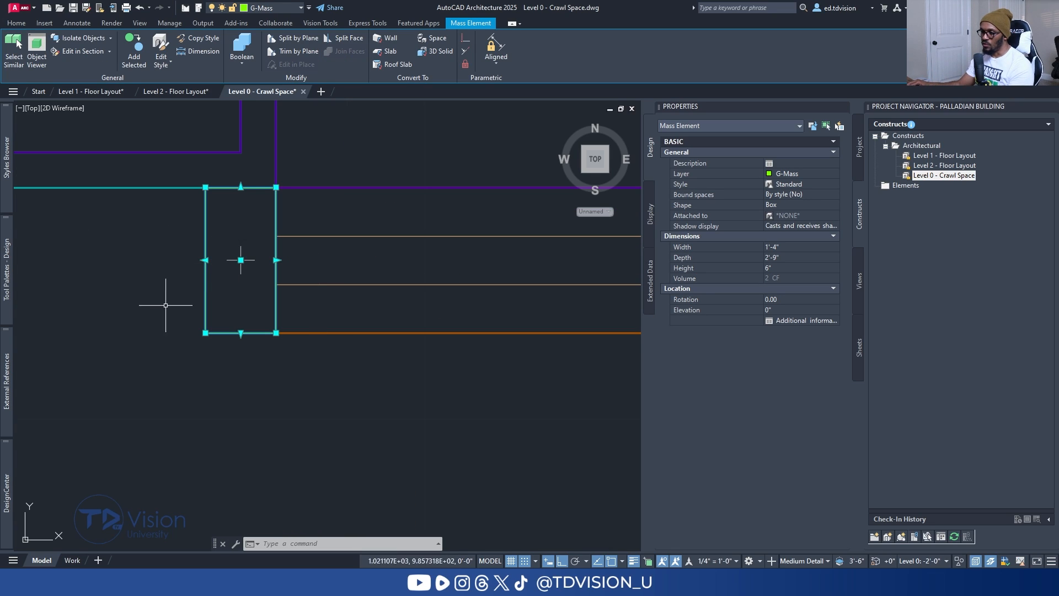
click(204, 259)
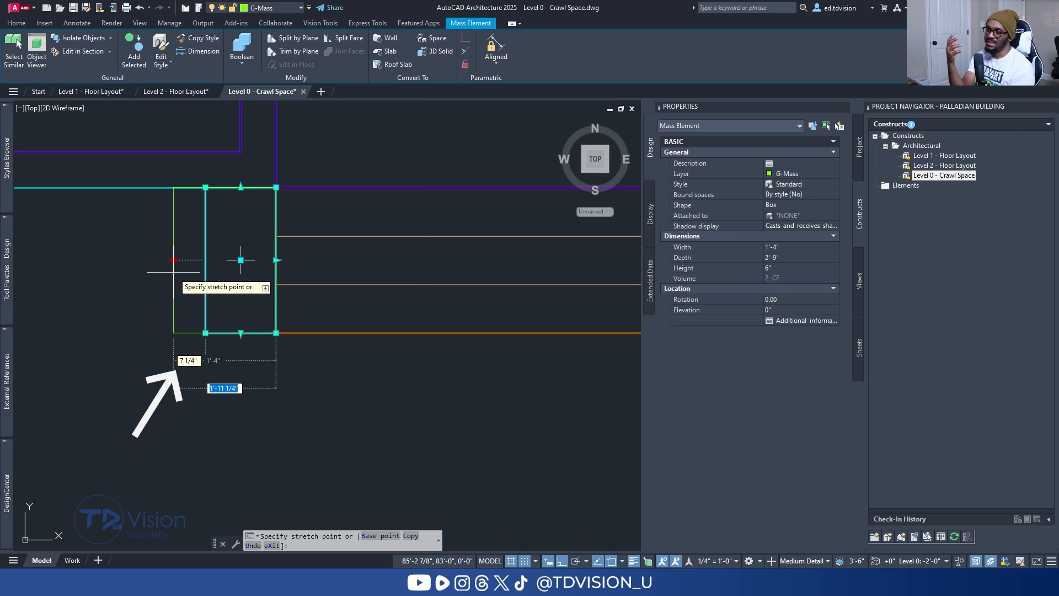
key(Tab)
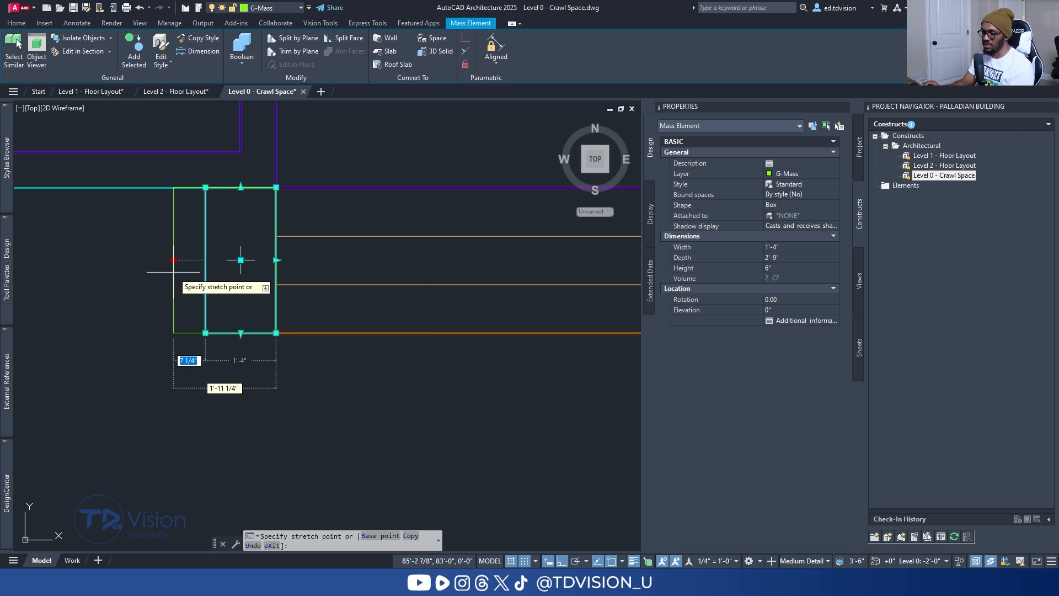
text(2)
key(Return)
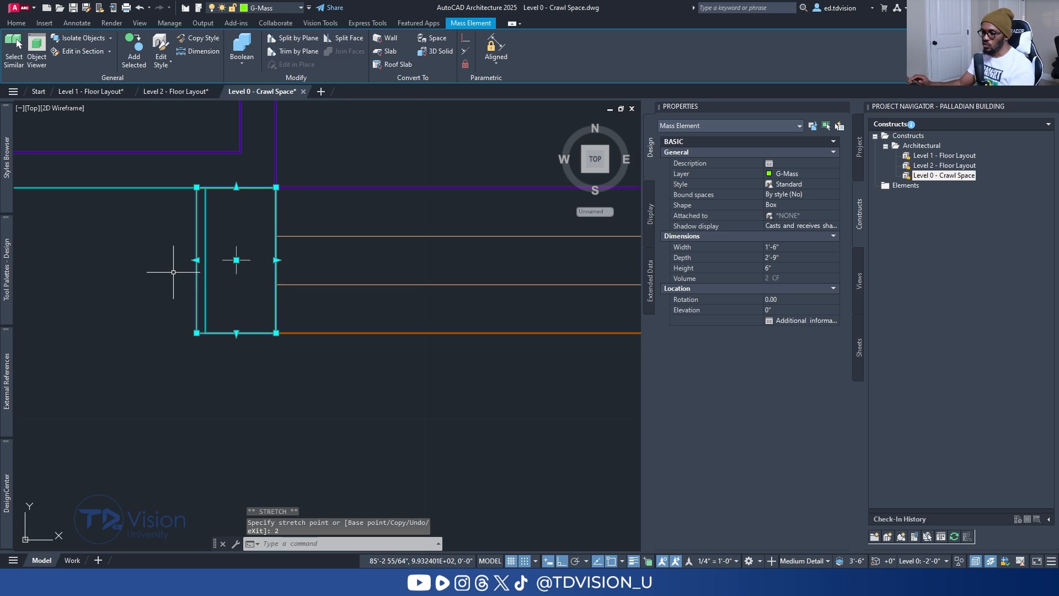
Stretch the box mass element's front edge and its stair-side edge 2" each beyond the wall faces.
click(236, 333)
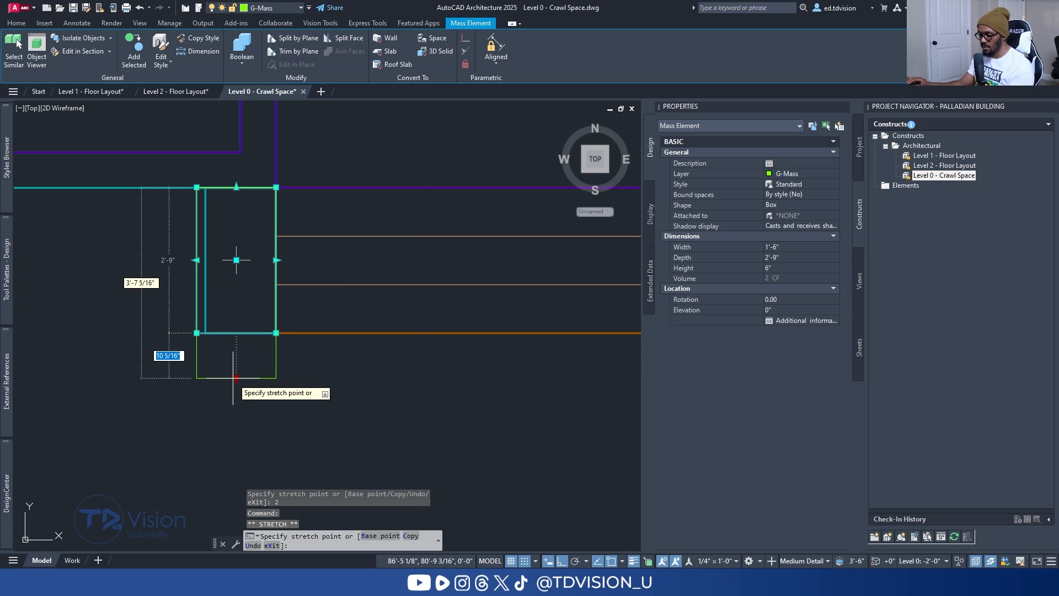
text(2)
key(Return)
click(277, 264)
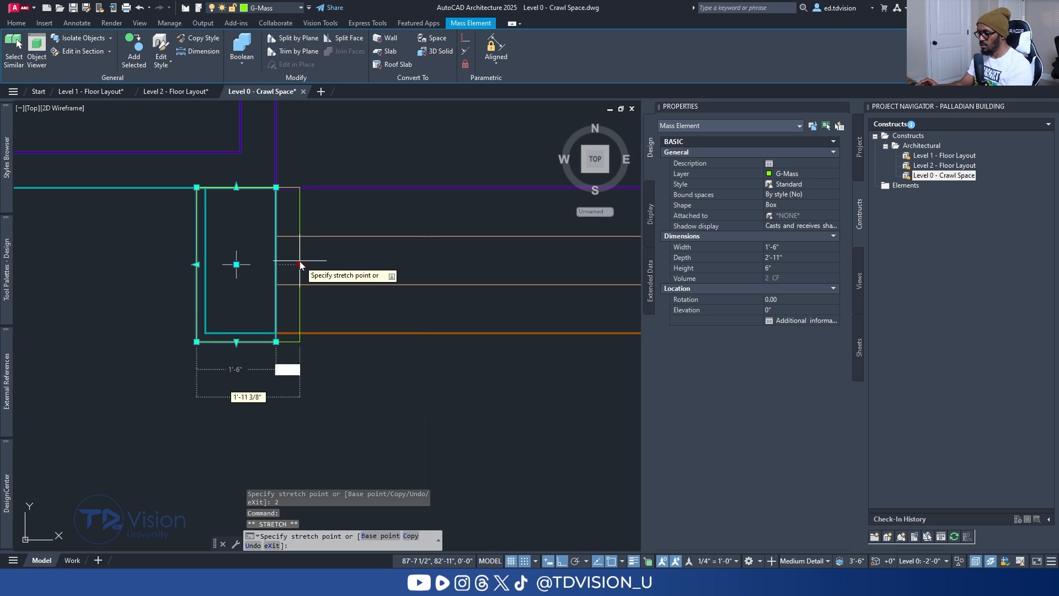
text(2)
key(Return)
middle_drag(317, 270, 300, 272)
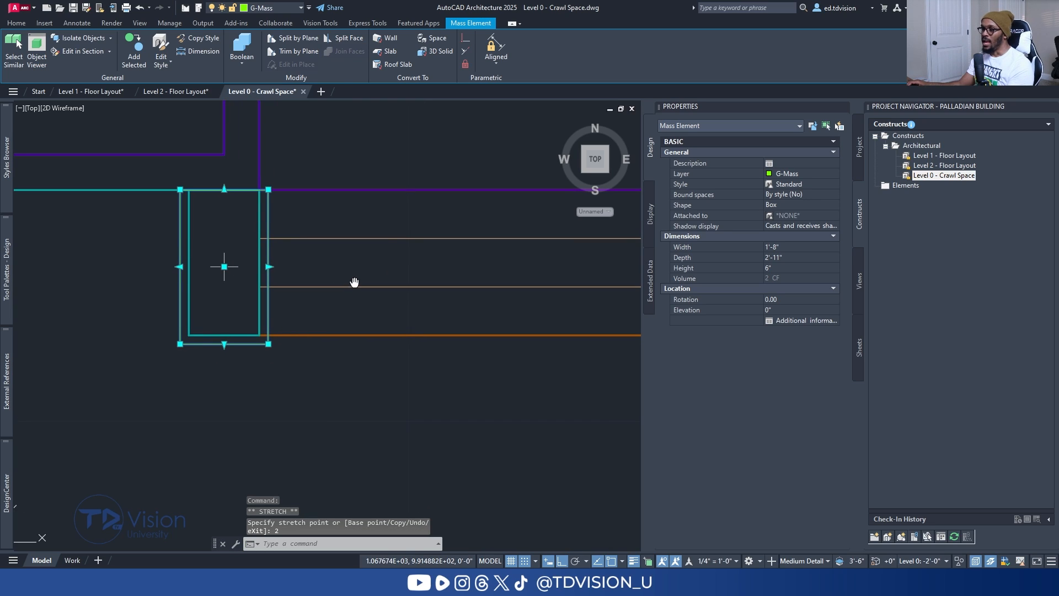
Mirror the box mass element about the stair's vertical centerline onto the right side wall, keeping the original.
click(187, 8)
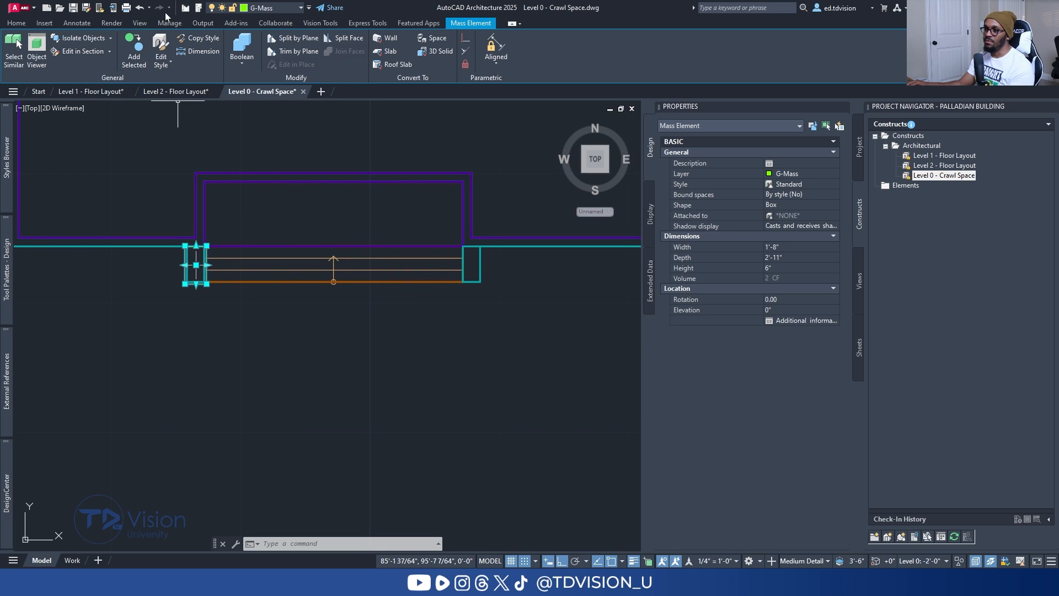
click(18, 26)
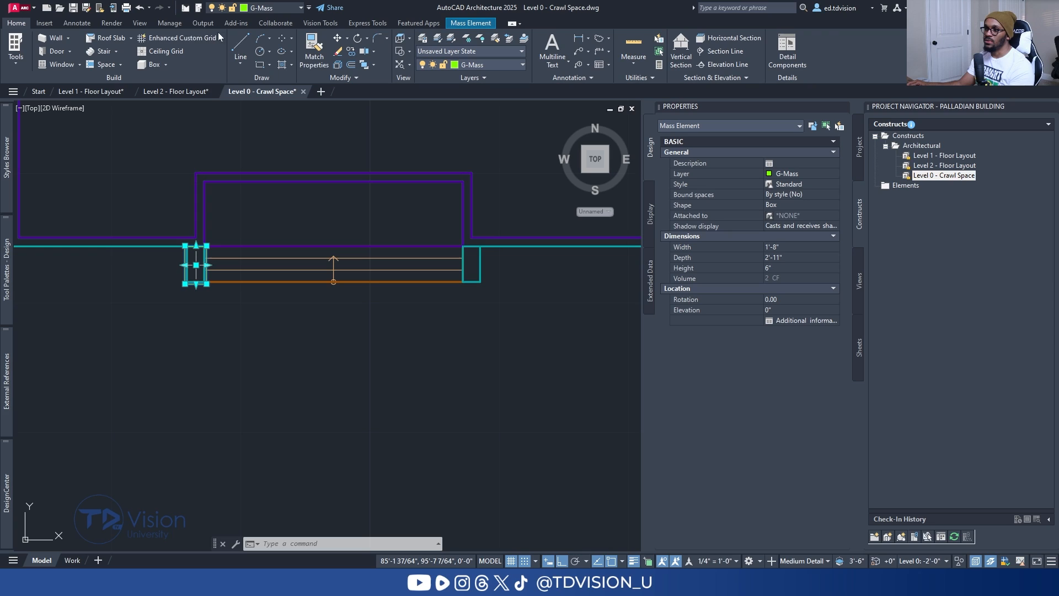
click(341, 81)
click(303, 92)
click(334, 246)
click(355, 437)
key(Escape)
key(Escape)
key(Escape)
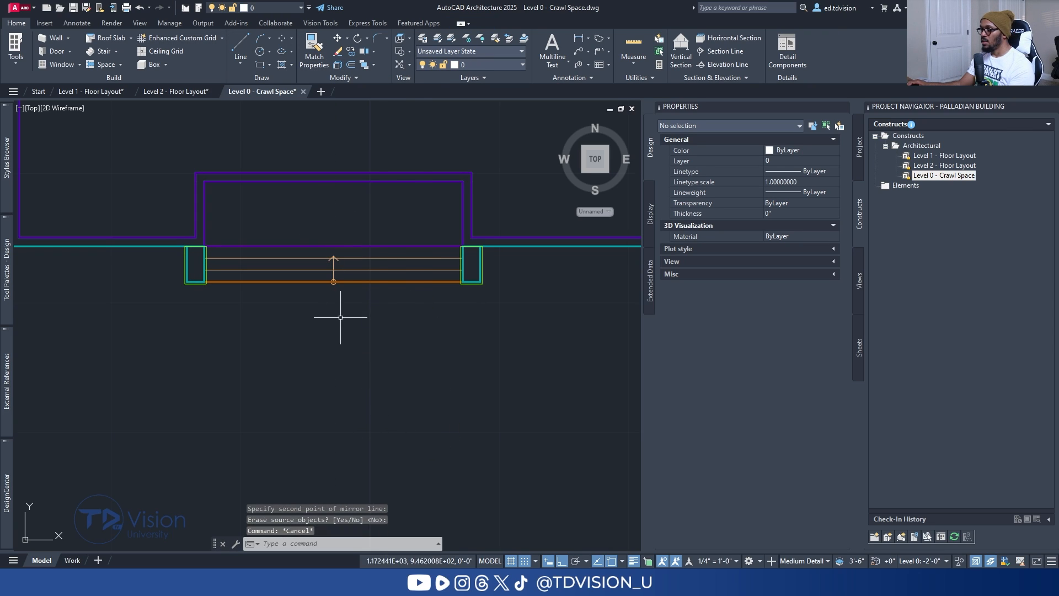
In the SW Isometric view, set the elevation of both box mass elements to 18" so they cap the side walls.
click(582, 171)
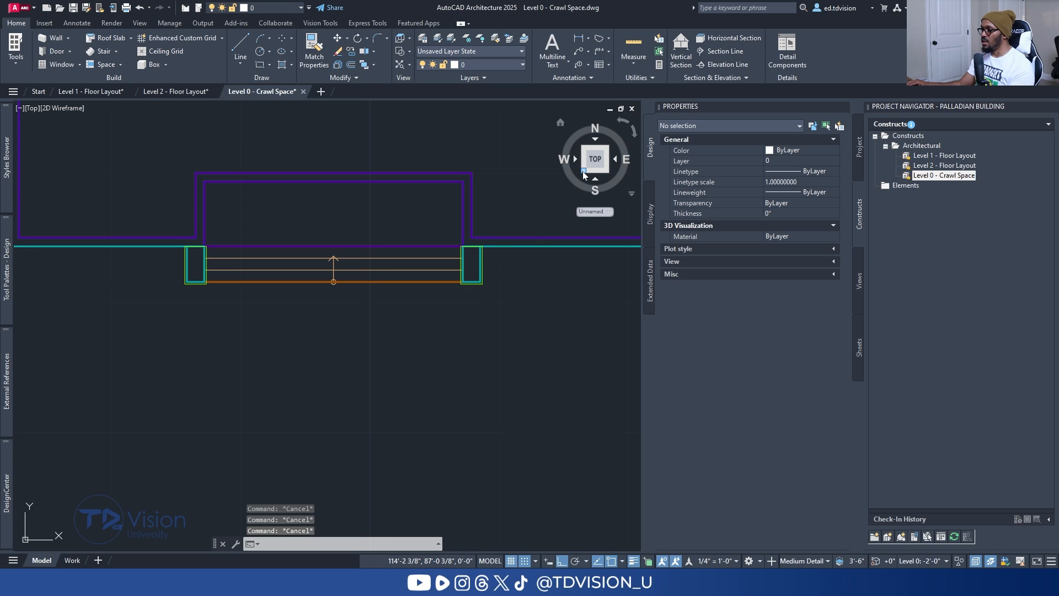
scroll(346, 386, up, 2)
scroll(346, 386, up, 2)
click(321, 413)
middle_drag(598, 295, 529, 343)
scroll(591, 303, up, 2)
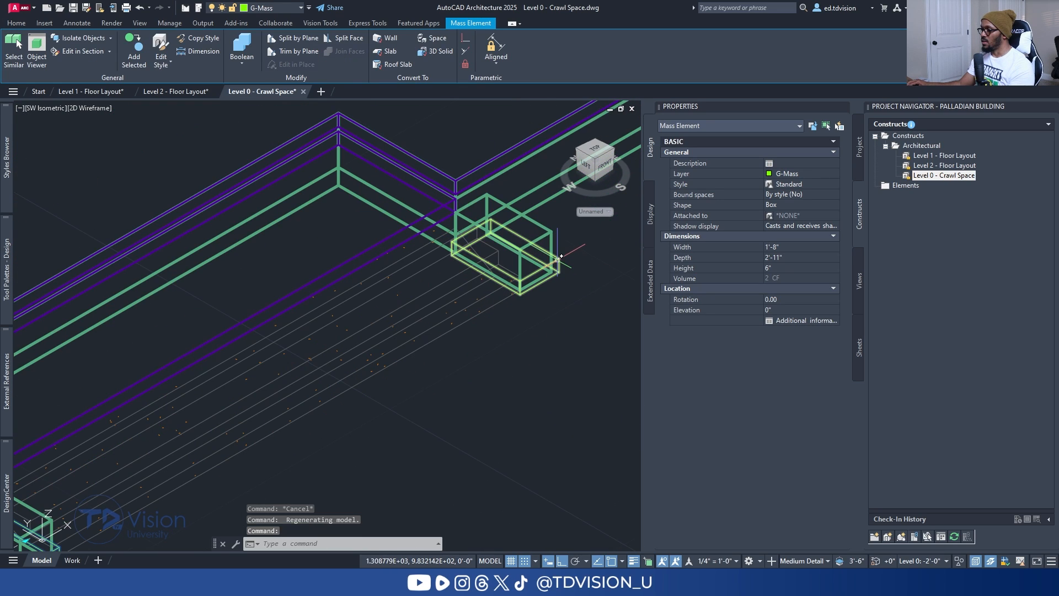
click(557, 260)
click(788, 310)
text(18)
key(Return)
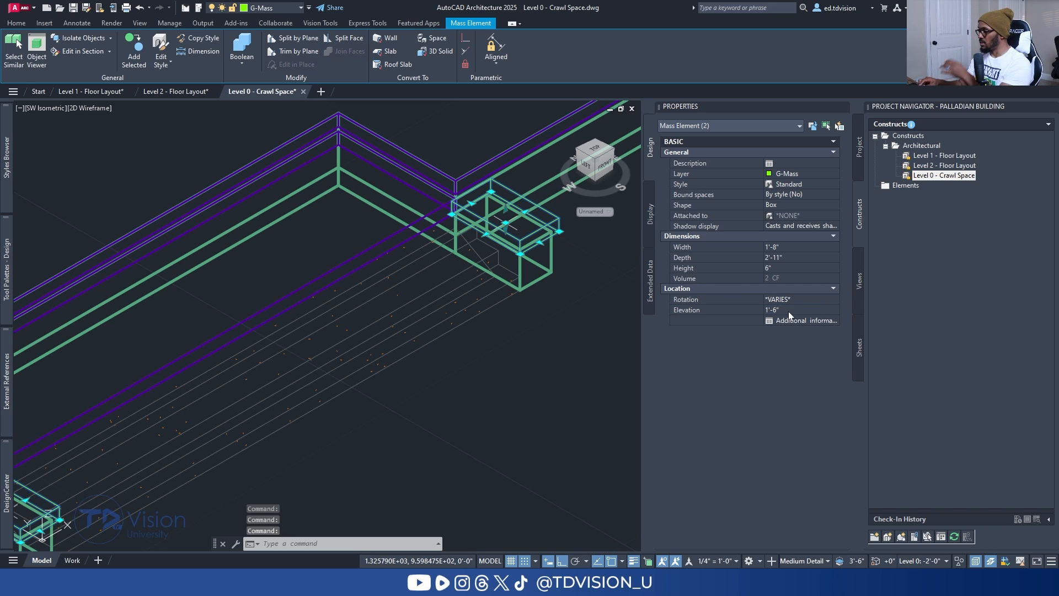
key(Escape)
key(Escape)
Display the crawl space in an angled 3D view with the Conceptual visual style.
scroll(414, 207, down, 4)
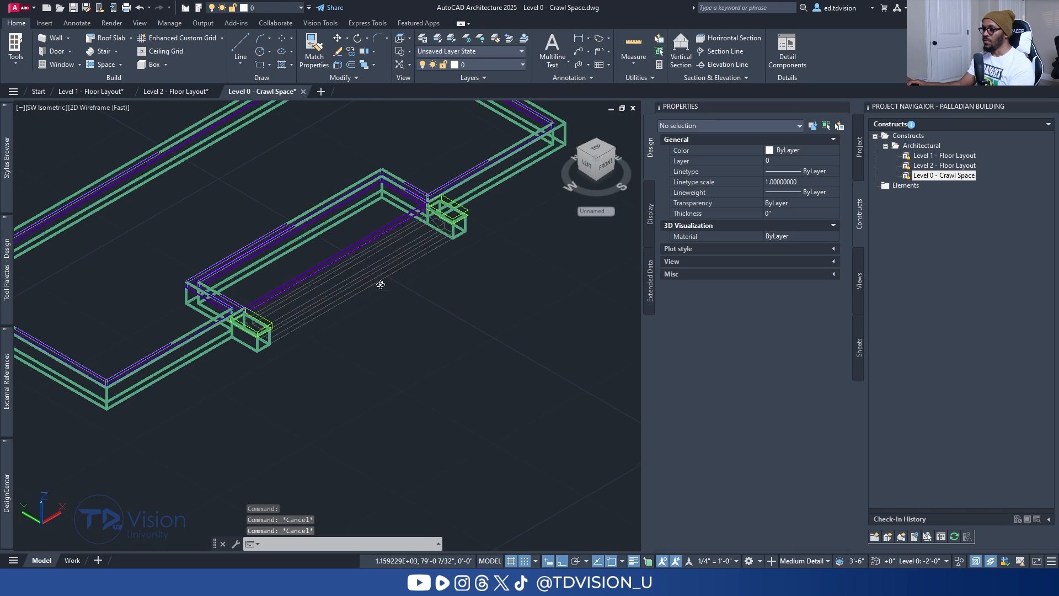
mouse_move(378, 283)
shift+middle_down()
mouse_move(381, 257)
mouse_move(352, 303)
mouse_move(378, 266)
shift+middle_up()
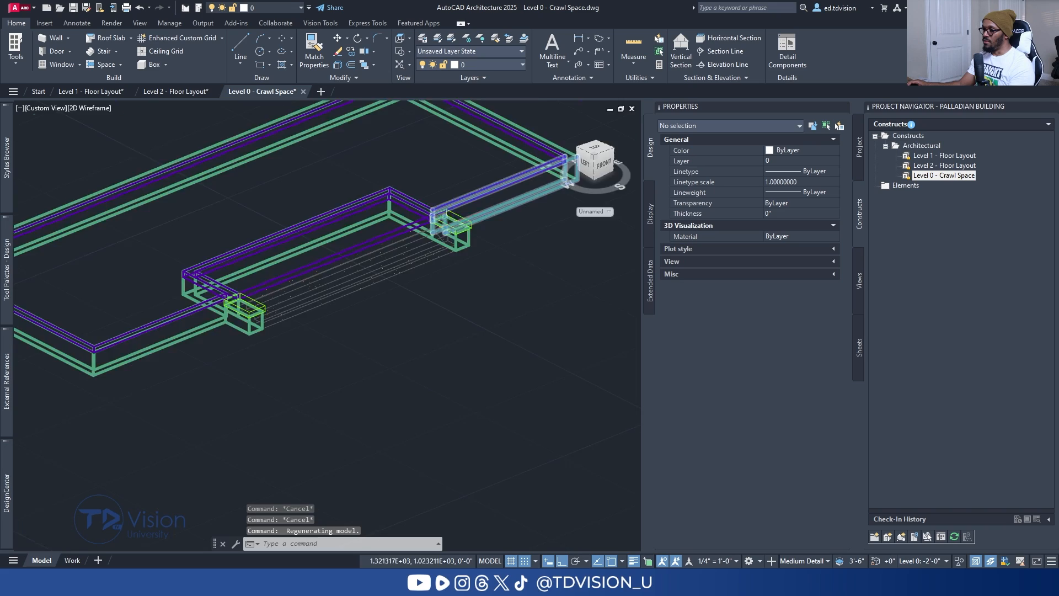
scroll(446, 225, up, 5)
scroll(283, 236, down, 4)
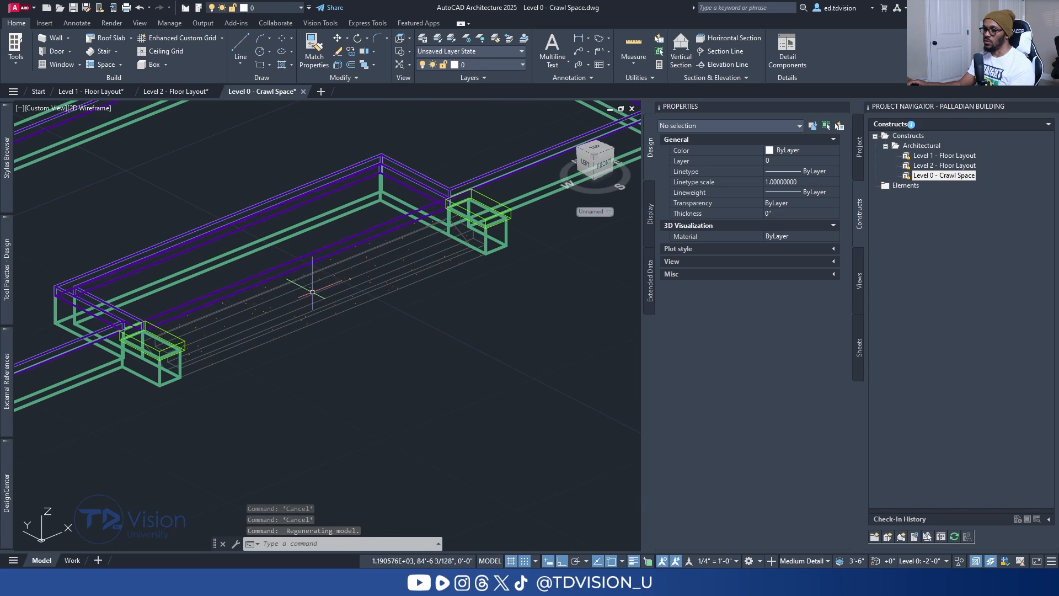
shift+middle_drag(347, 319, 284, 229)
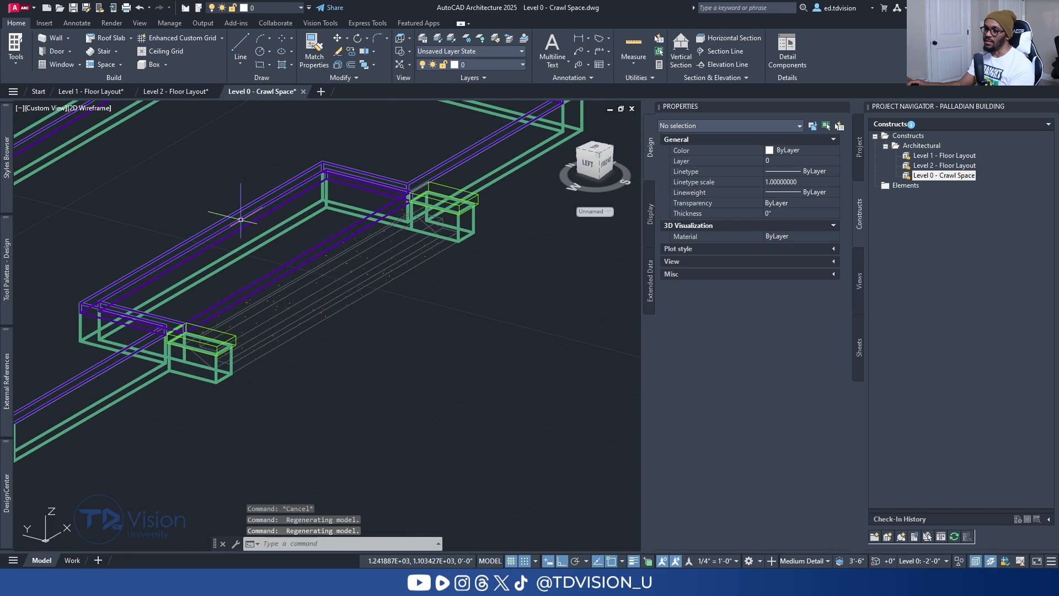
click(103, 109)
click(140, 148)
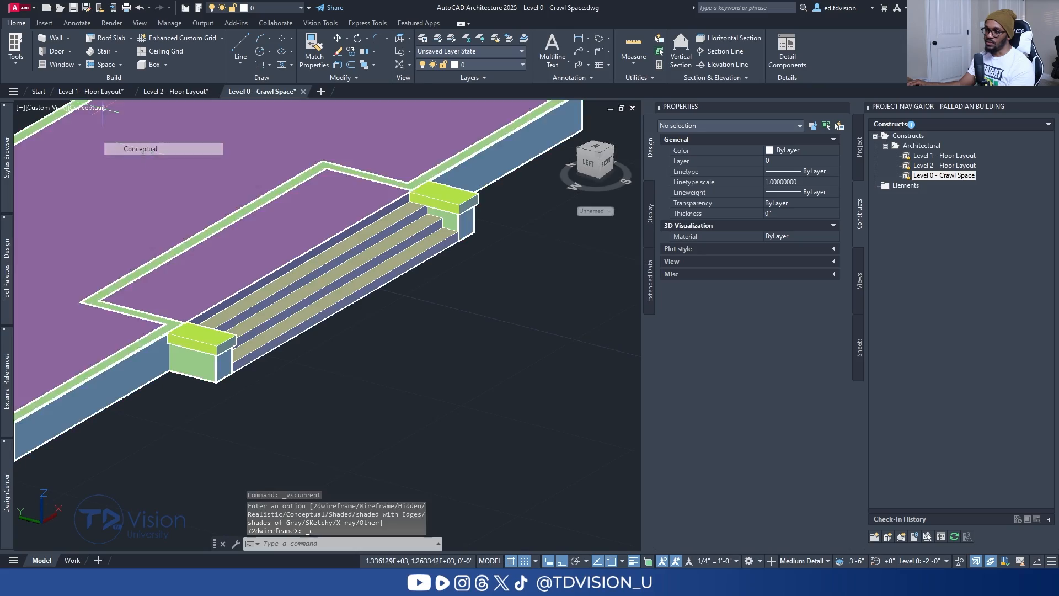
Examine the shaded crawl space model, including the slabs, the entry stair and its capped side walls.
mouse_move(331, 264)
shift+middle_down()
mouse_move(346, 272)
mouse_move(331, 237)
mouse_move(231, 177)
mouse_move(312, 176)
mouse_move(349, 246)
mouse_move(352, 223)
mouse_move(356, 298)
mouse_move(382, 262)
mouse_move(395, 261)
shift+middle_up()
scroll(348, 239, down, 4)
scroll(348, 239, up, 2)
scroll(369, 276, up, 2)
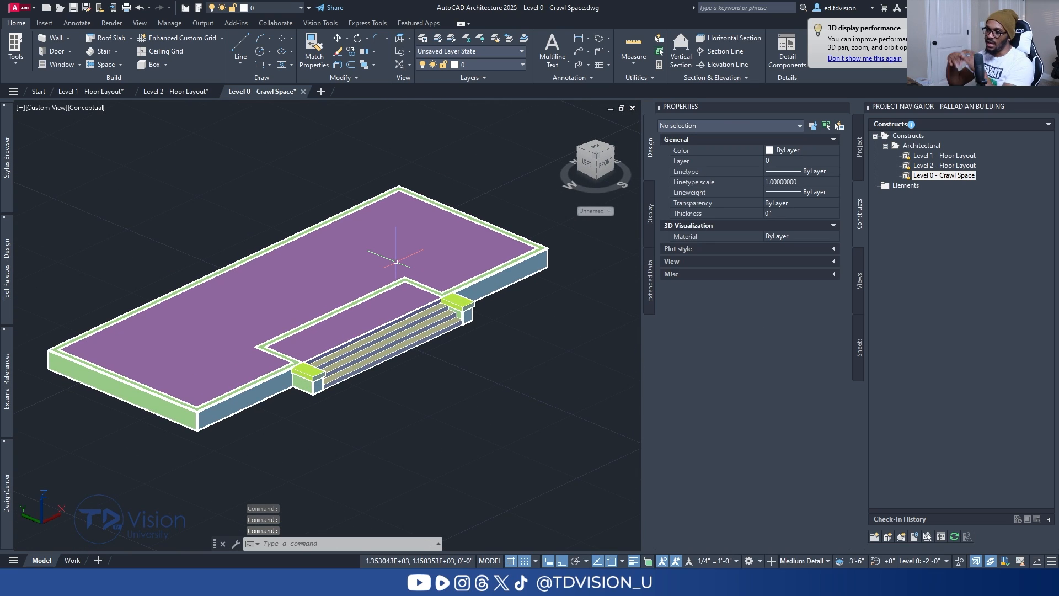
key(Escape)
key(Escape)
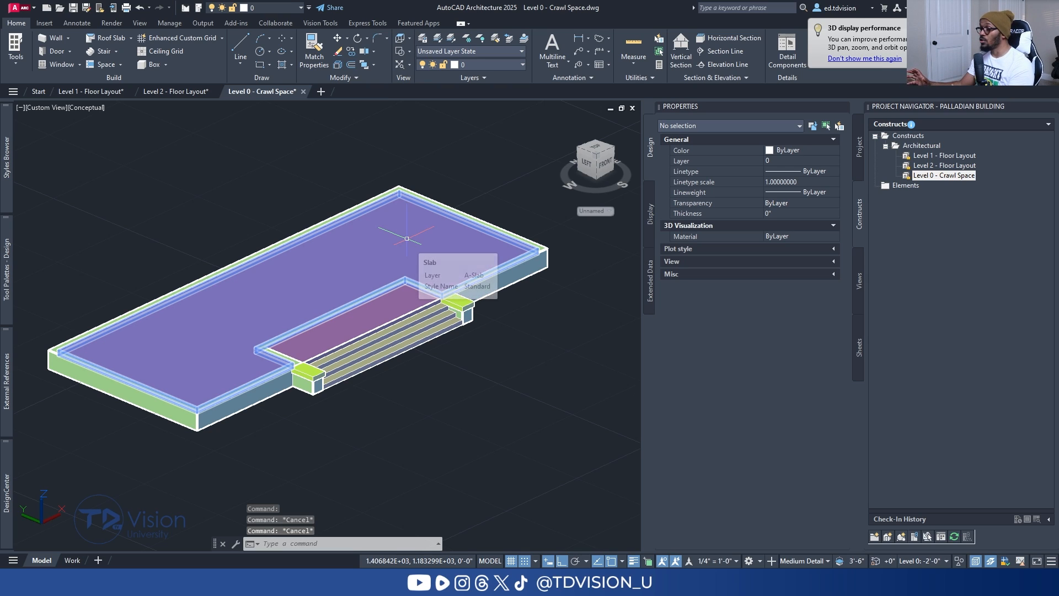
shift+middle_drag(425, 211, 422, 236)
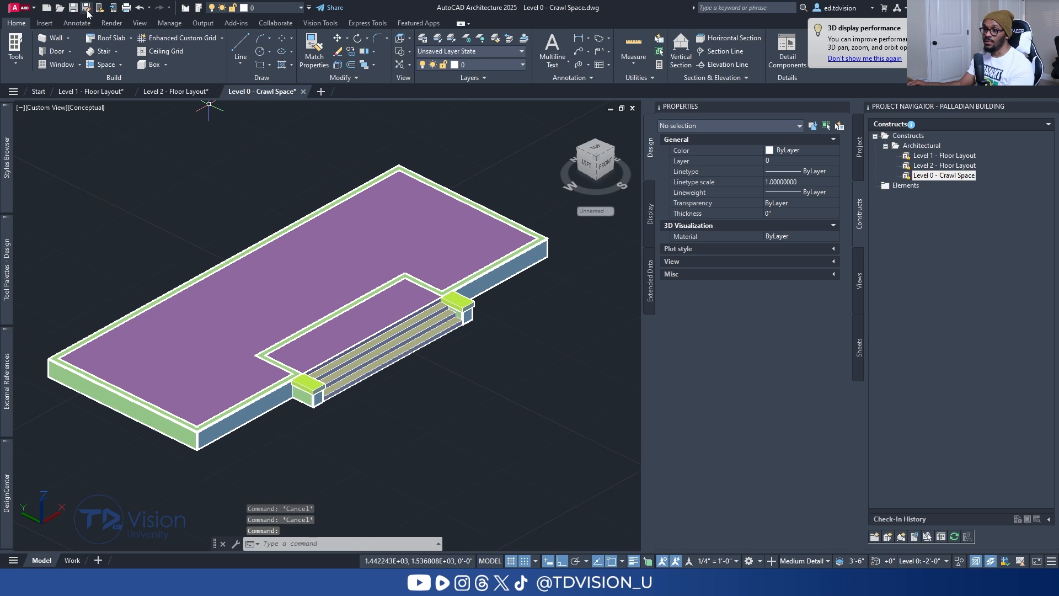
Save the crawl space drawing and add a construct category named 3D Model to the project's Constructs.
click(74, 8)
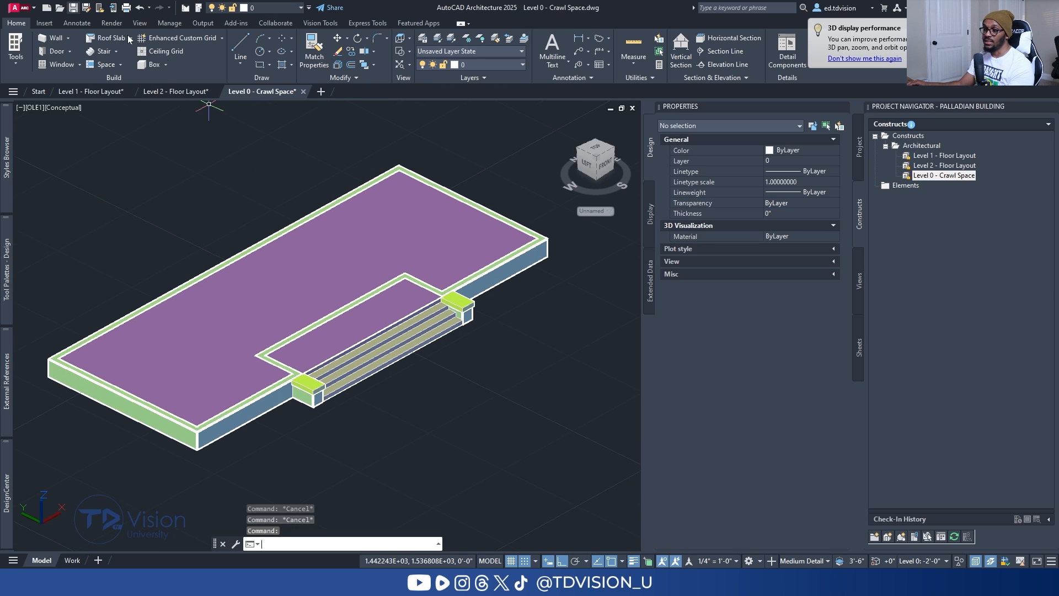
click(886, 147)
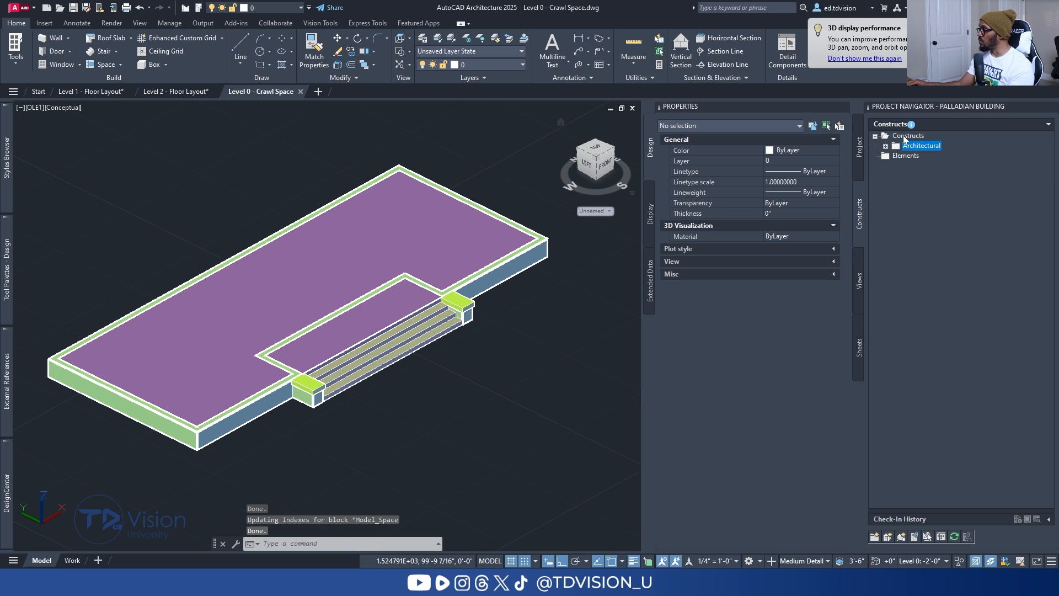
right_click(906, 137)
mouse_move(933, 154)
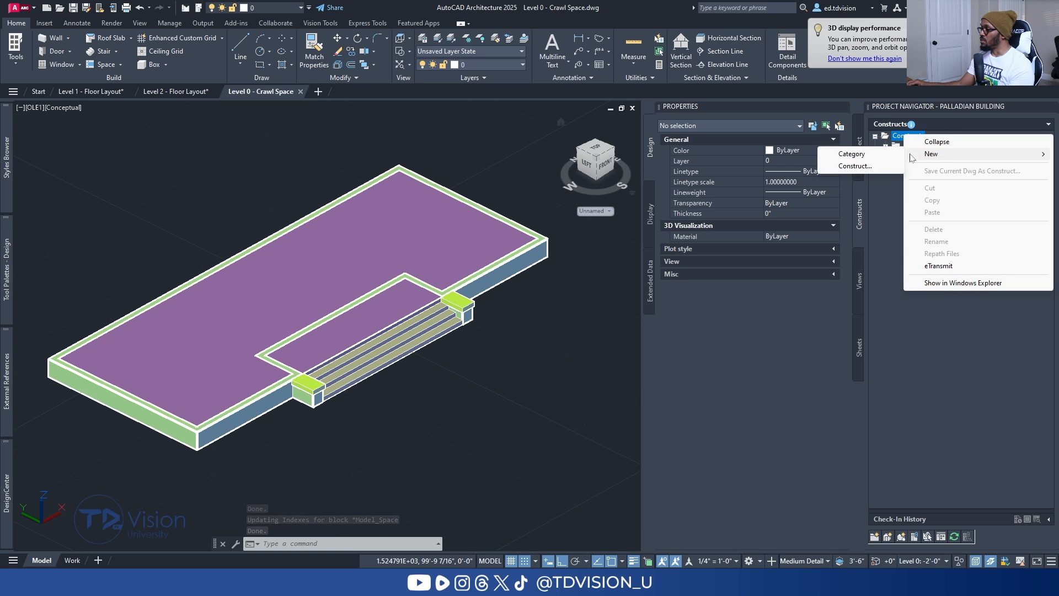
click(860, 152)
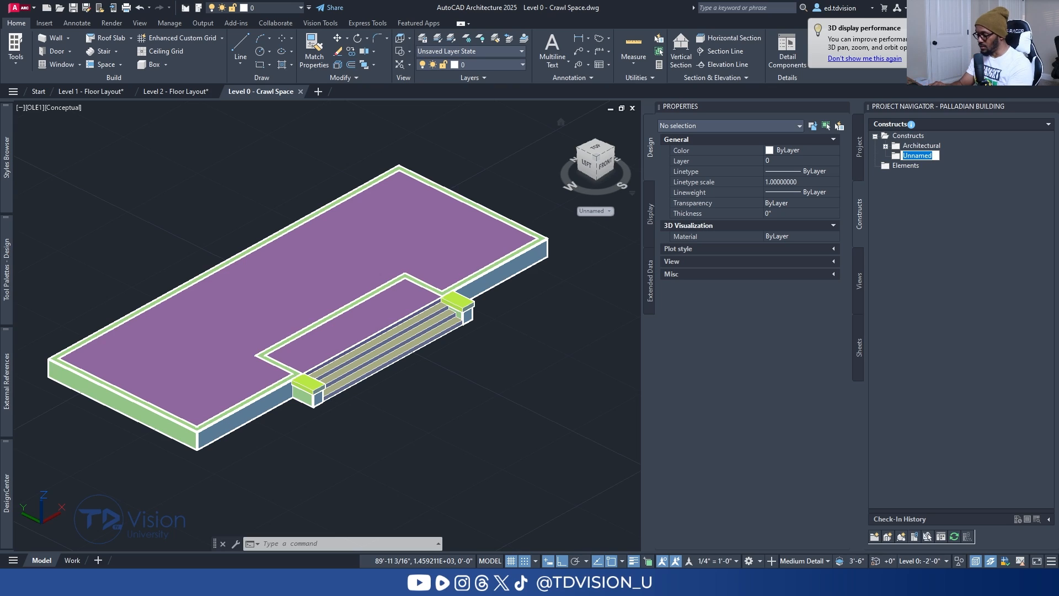
text(3D Model)
key(Return)
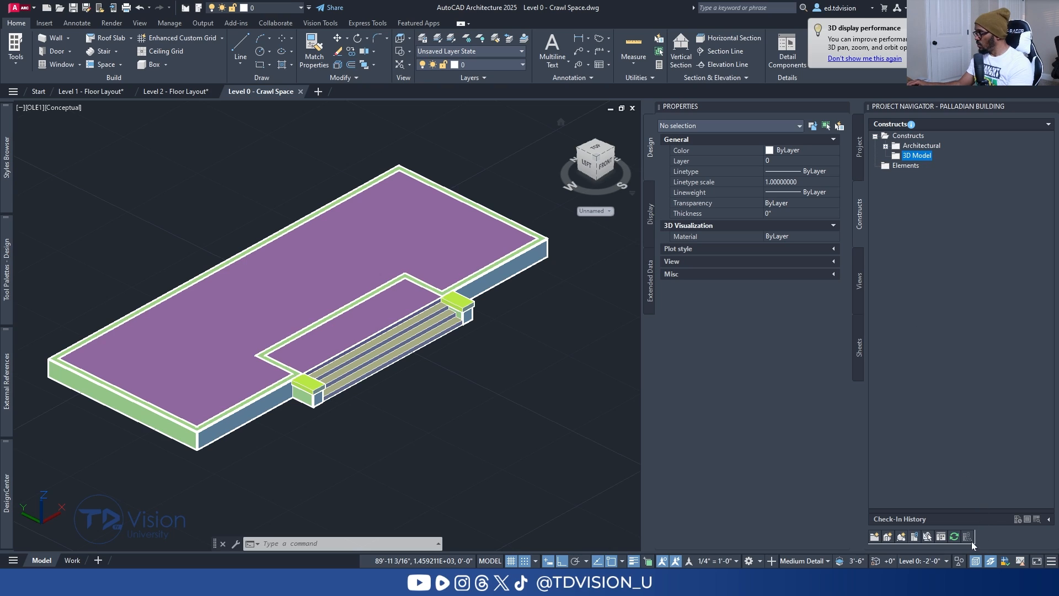
click(955, 538)
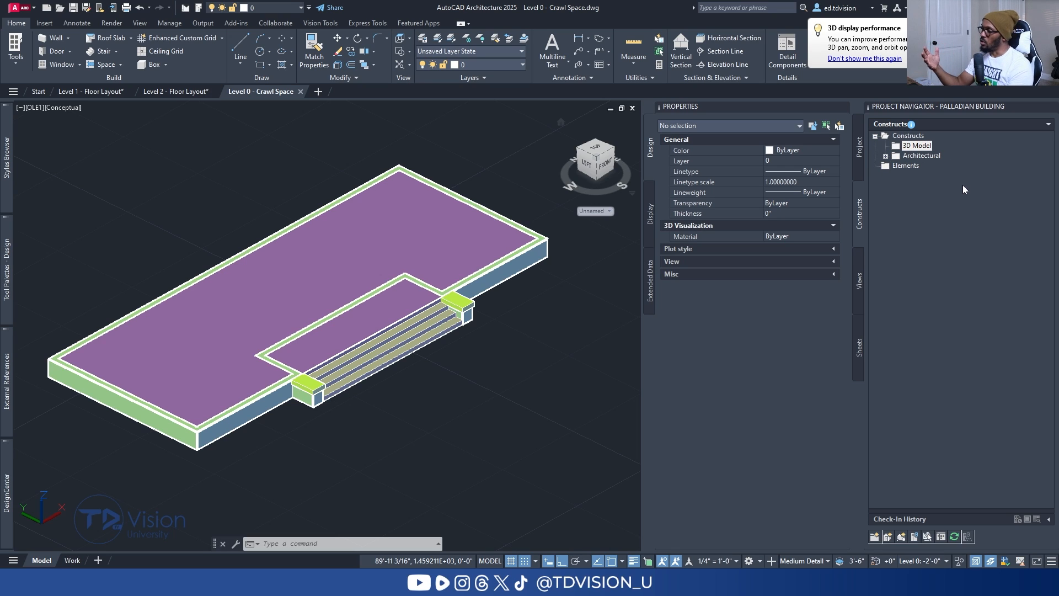
Create a construct named 3D Model in the 3D Model category, assigned to Level 0 of the Main Building and opened in the drawing editor.
right_click(919, 147)
mouse_move(940, 167)
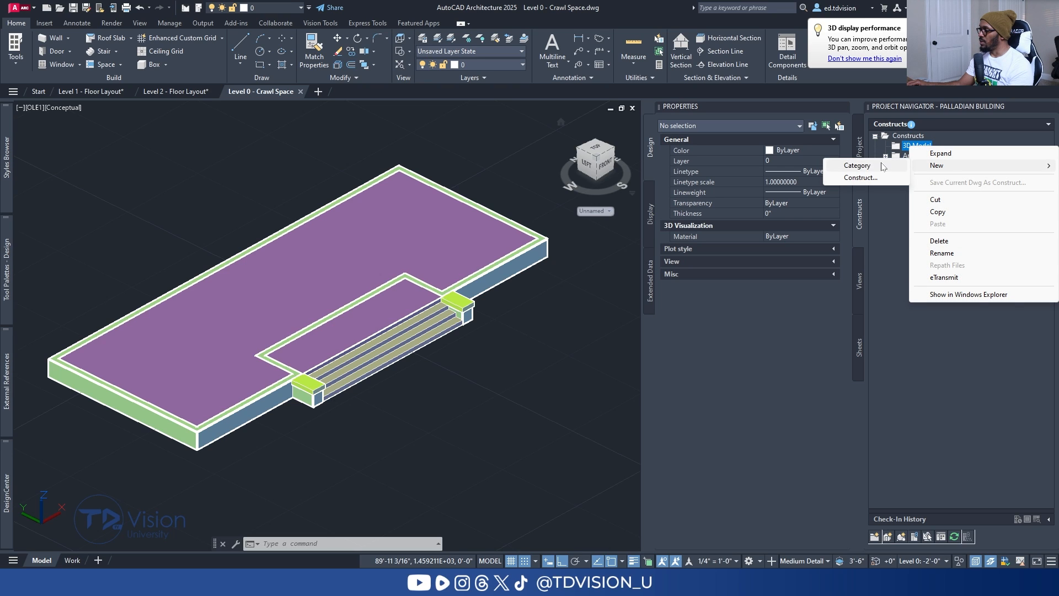
click(874, 178)
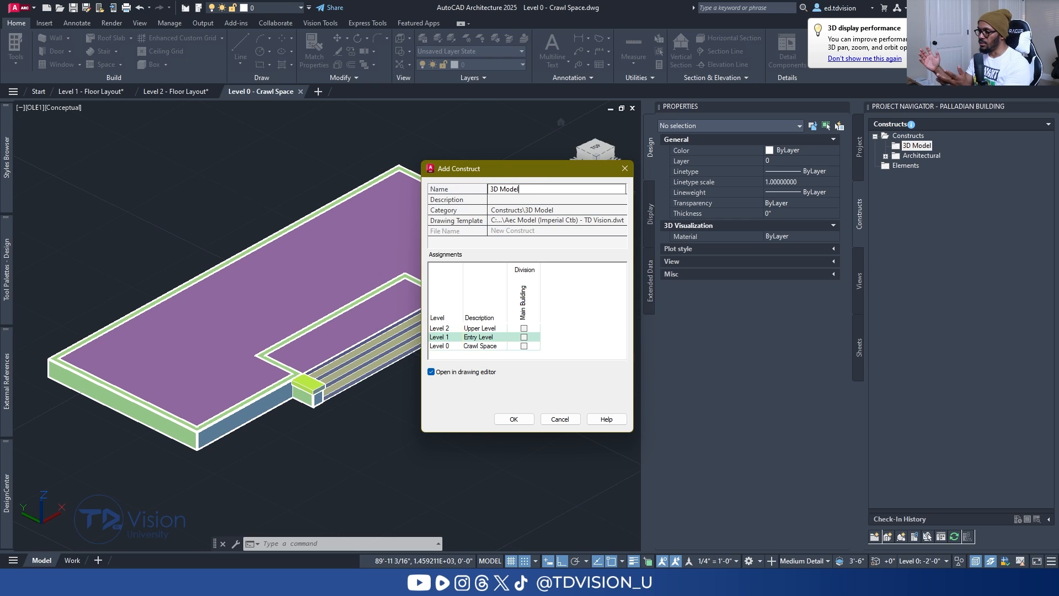
click(445, 346)
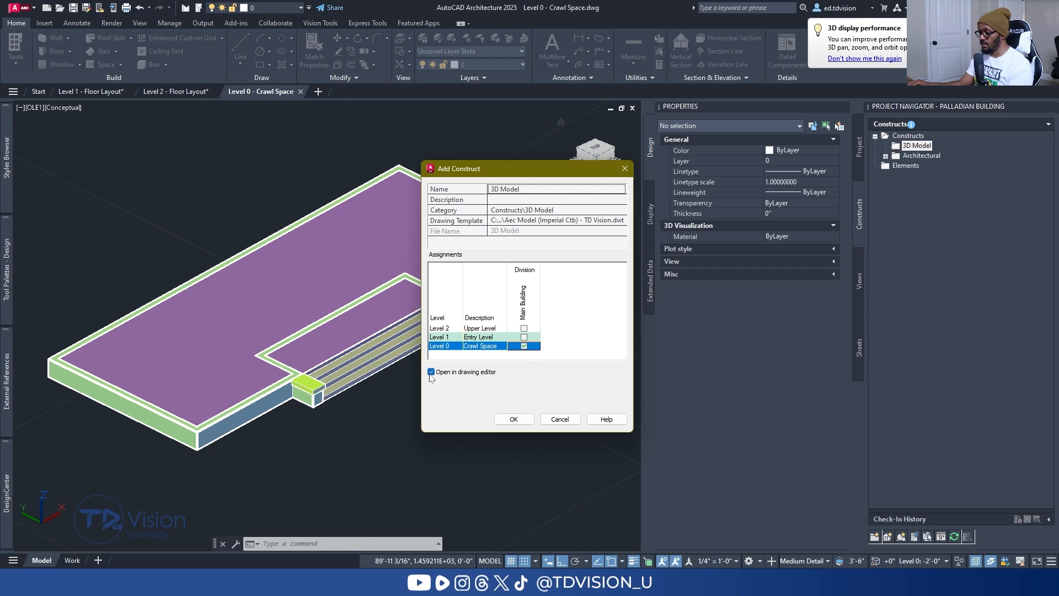
click(512, 417)
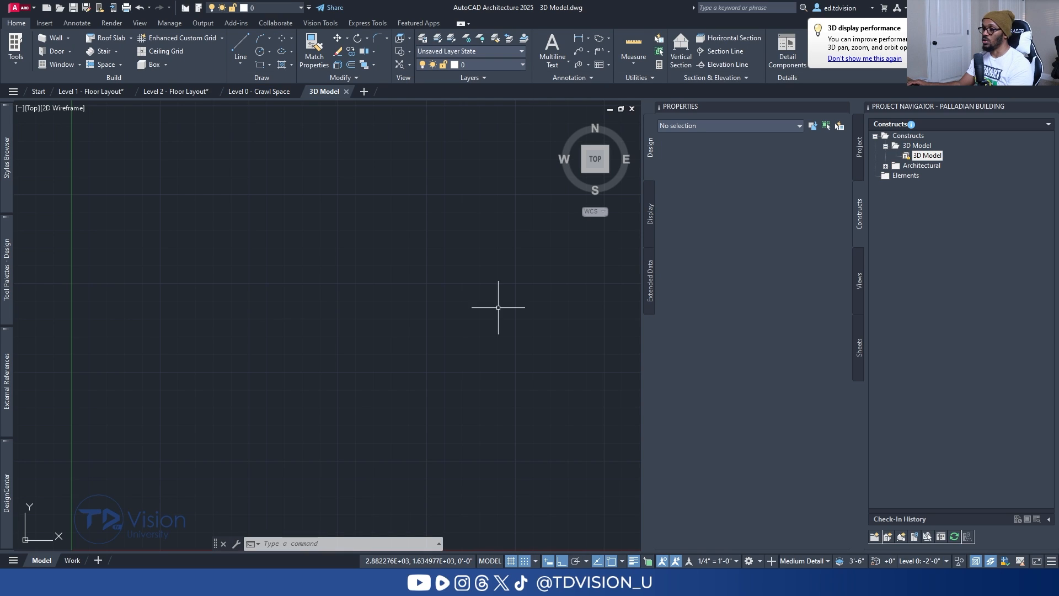
Attach the Level 0 - Crawl Space construct to the 3D Model drawing as an Xref Overlay.
scroll(502, 284, down, 2)
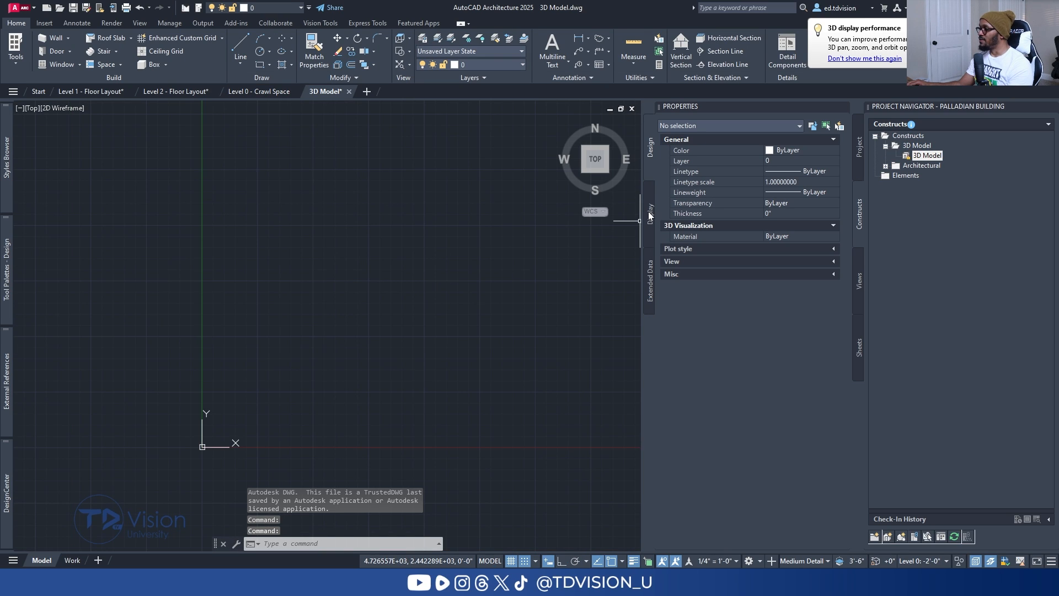
click(885, 166)
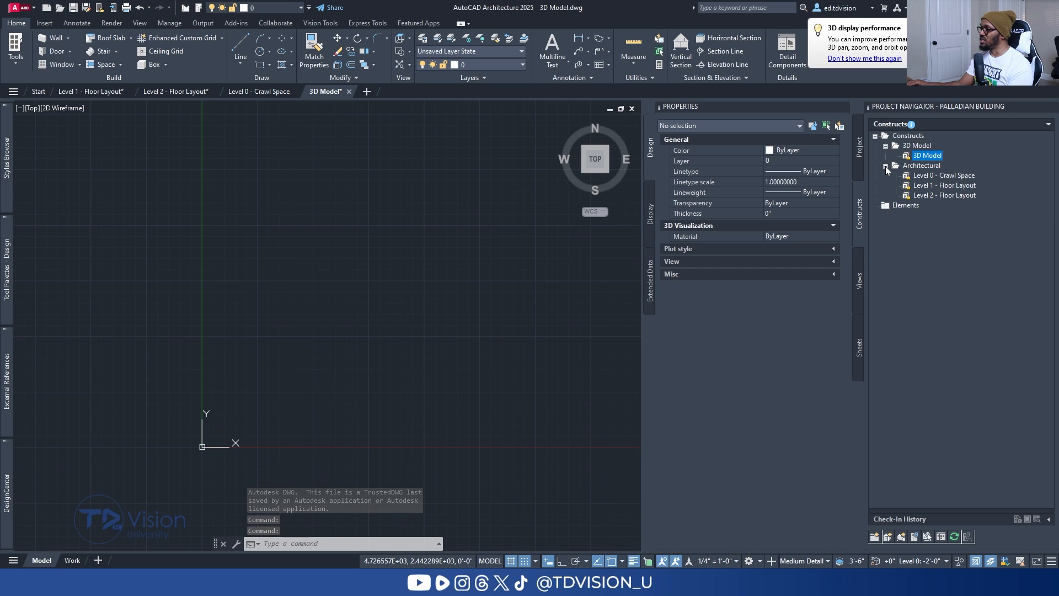
click(932, 176)
right_click(932, 177)
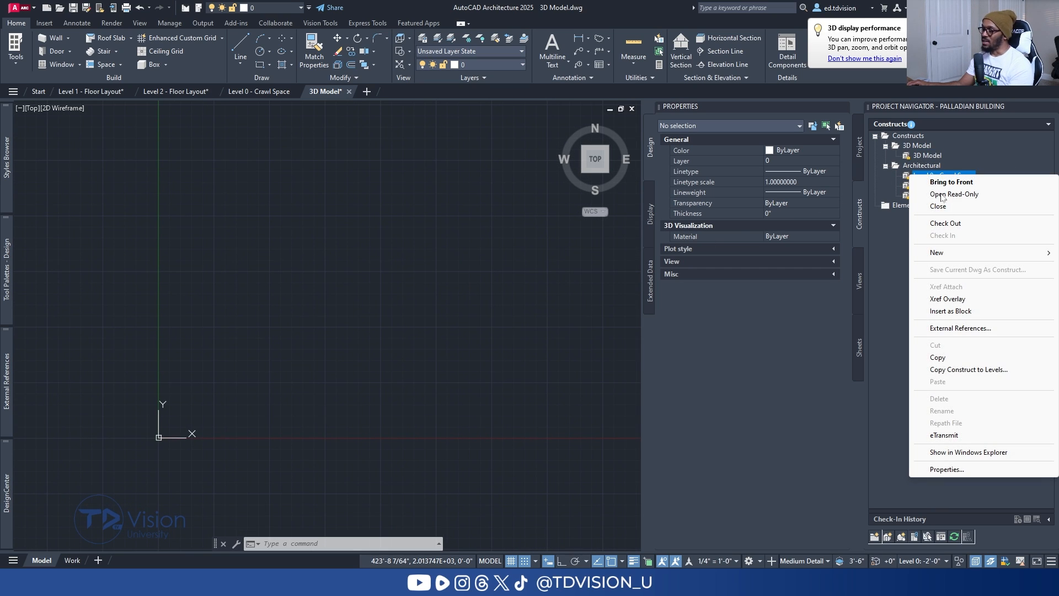
click(947, 299)
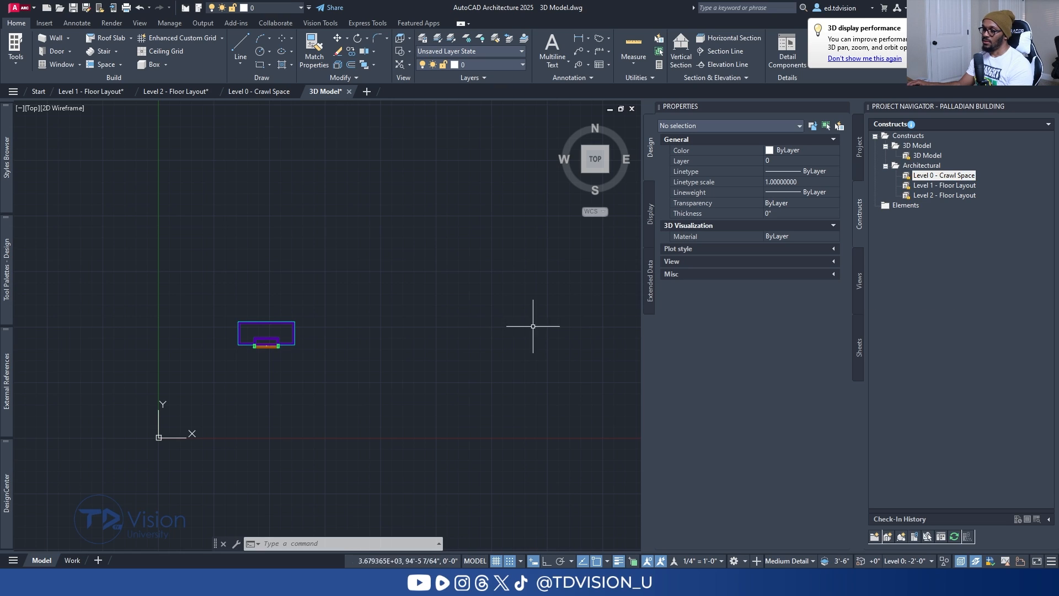
scroll(208, 371, up, 6)
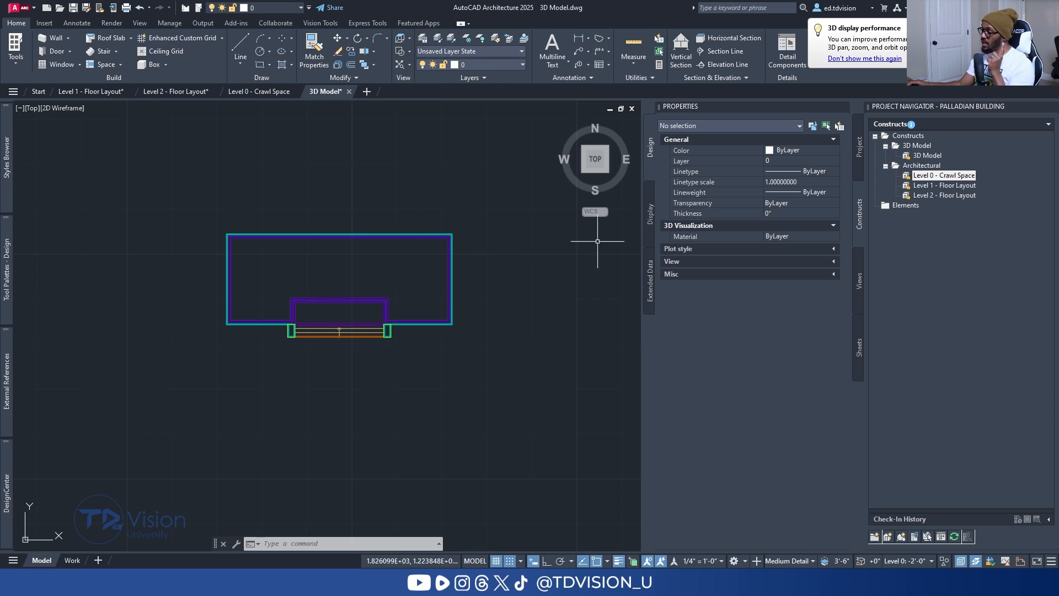
Add the Level 1 - Floor Layout and Level 2 - Floor Layout constructs to the 3D Model drawing as overlaid references over the crawl space.
drag(945, 186, 597, 228)
drag(504, 257, 504, 257)
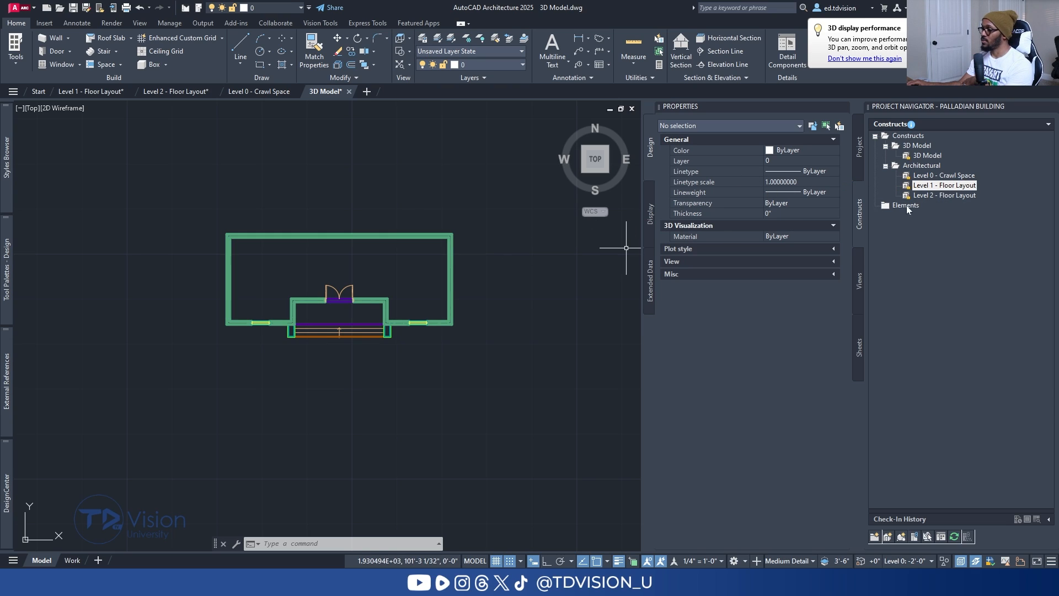
drag(761, 223, 538, 260)
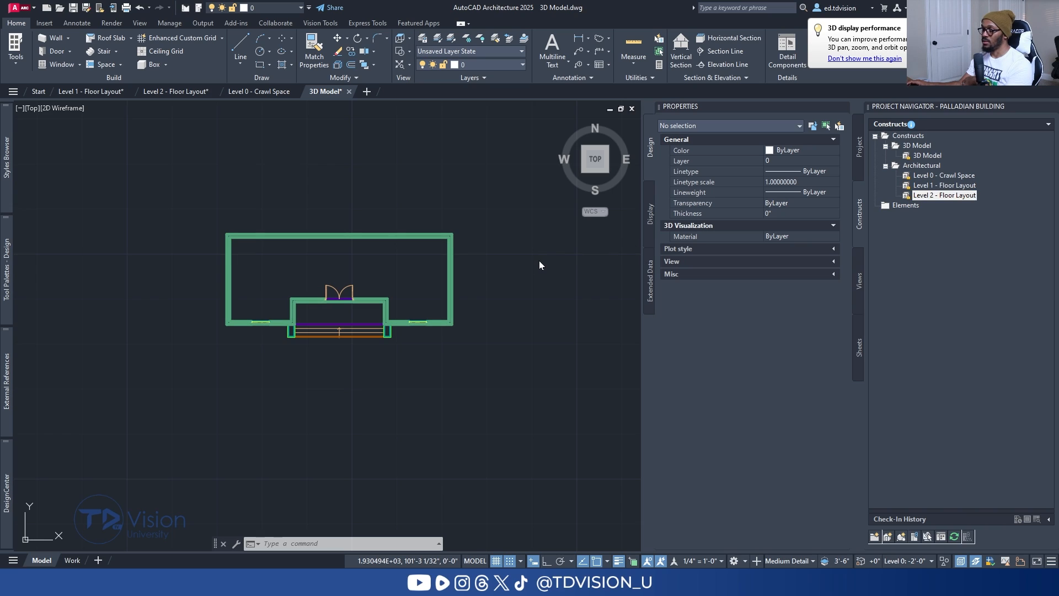
scroll(364, 305, up, 2)
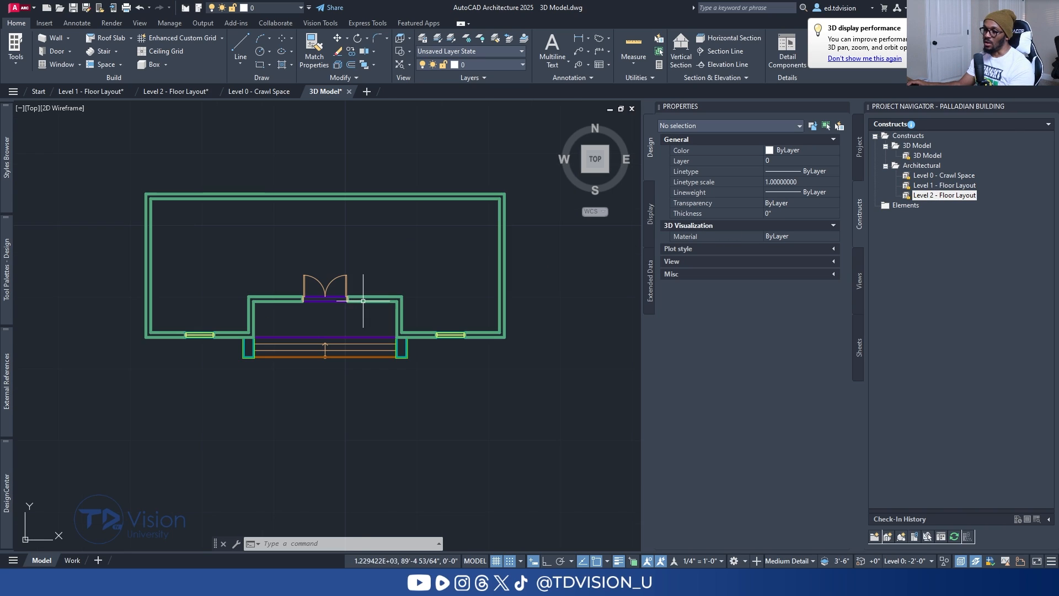
Check the level constructs attached to the 3D Model drawing in its list of external references.
click(941, 176)
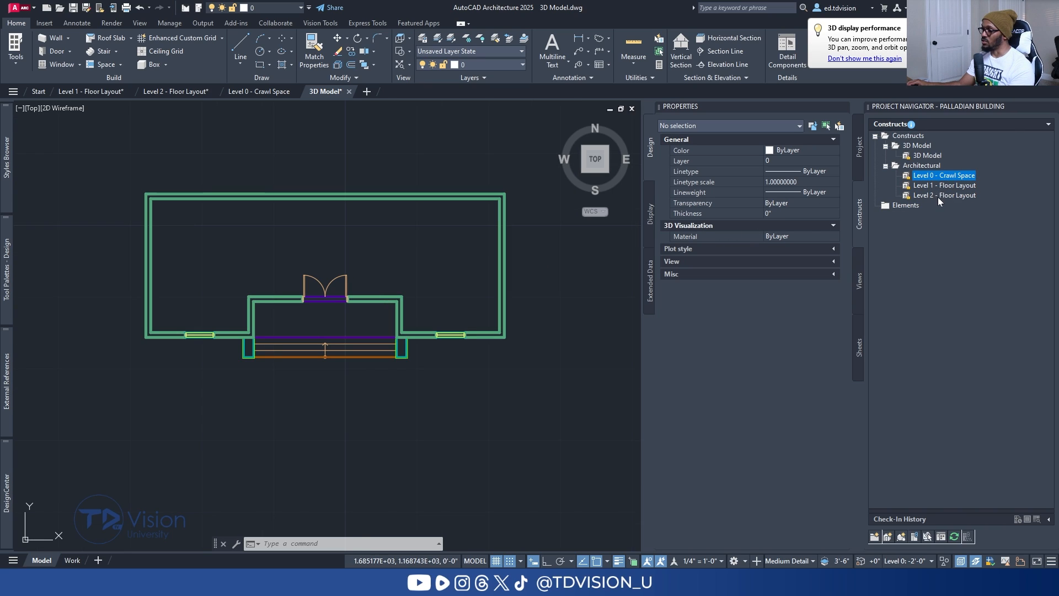
click(937, 197)
click(934, 176)
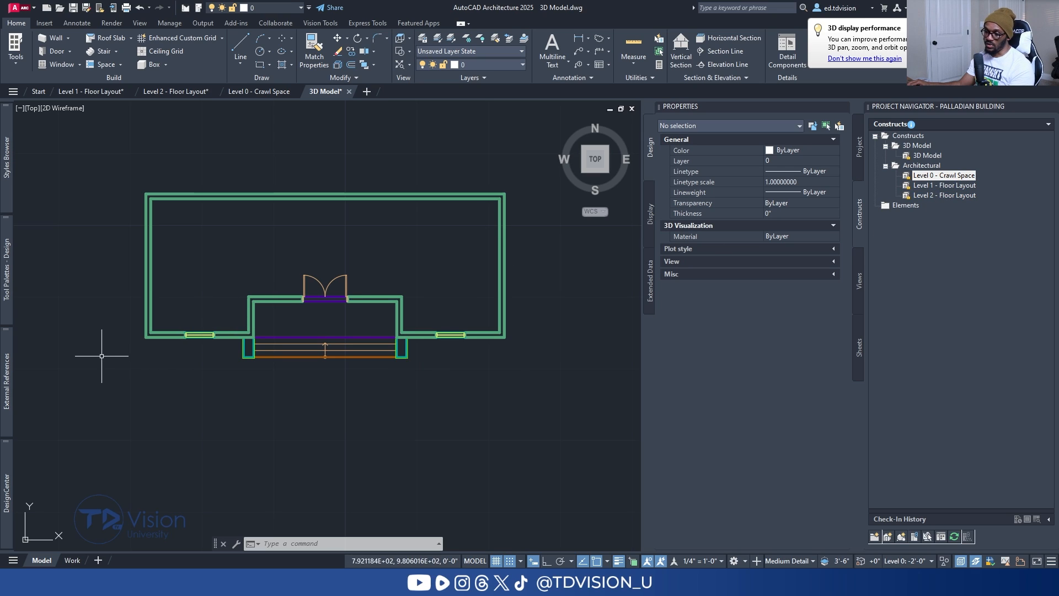
mouse_move(7, 383)
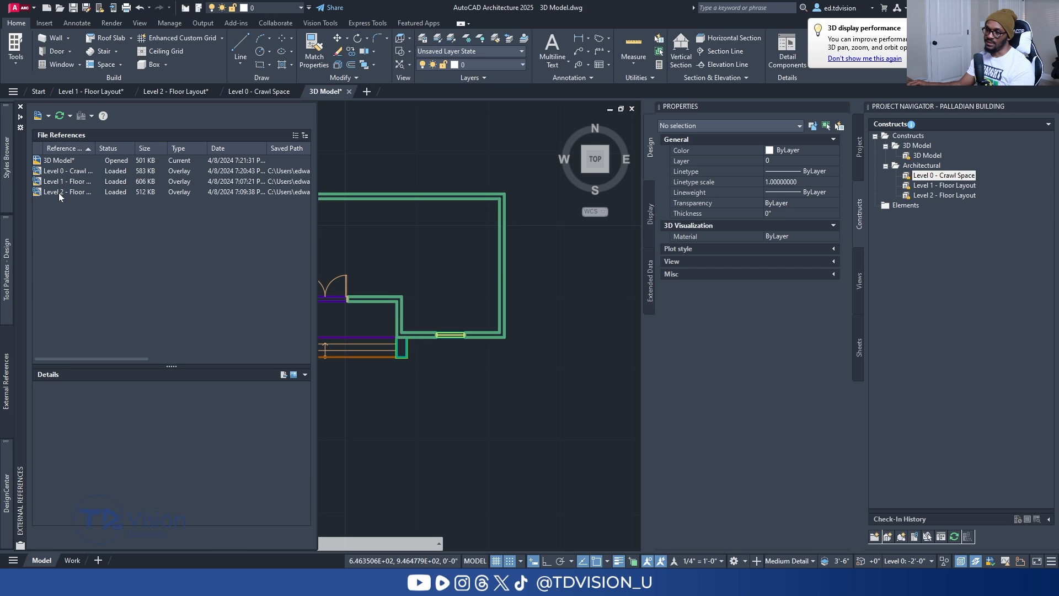
click(391, 224)
key(Escape)
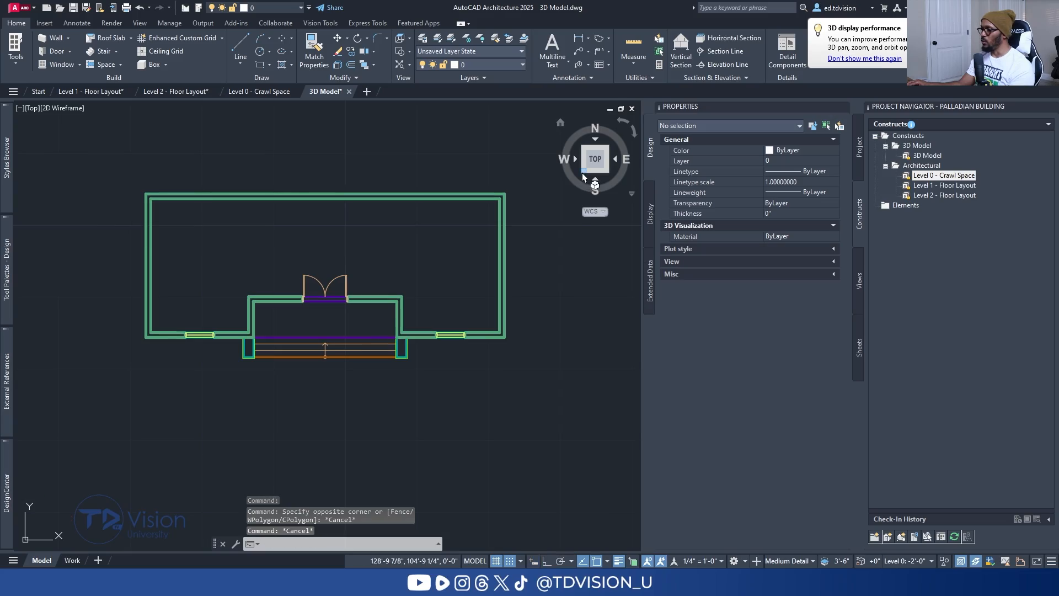
Display the combined building from the southwest in 3D with the Realistic visual style and inspect it from the front and above.
click(584, 176)
scroll(379, 302, down, 2)
scroll(344, 334, up, 2)
shift+middle_drag(345, 334, 386, 309)
click(90, 108)
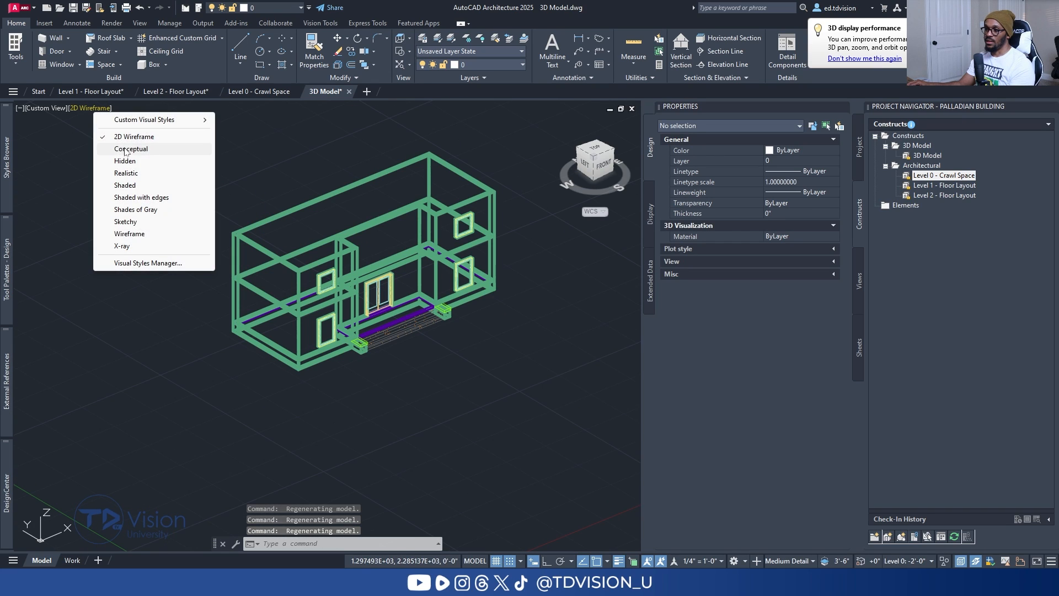
click(125, 173)
shift+middle_drag(331, 253, 388, 230)
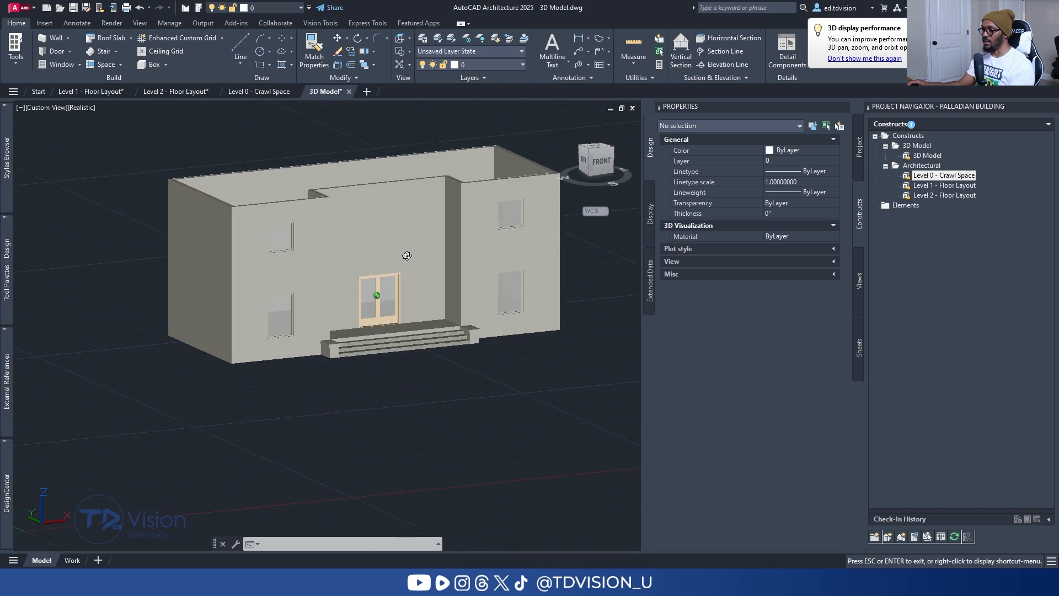
shift+middle_drag(375, 278, 341, 265)
drag(401, 414, 331, 496)
key(Escape)
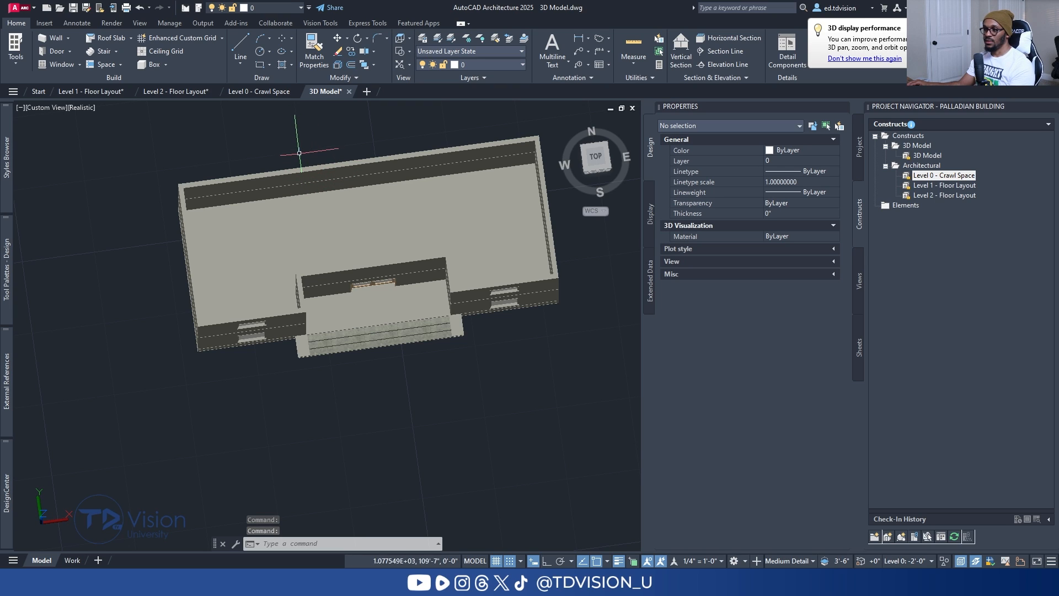
In Level 1 - Floor Layout, stretch the long rear wall 5' outward and save the drawing.
click(96, 92)
click(313, 215)
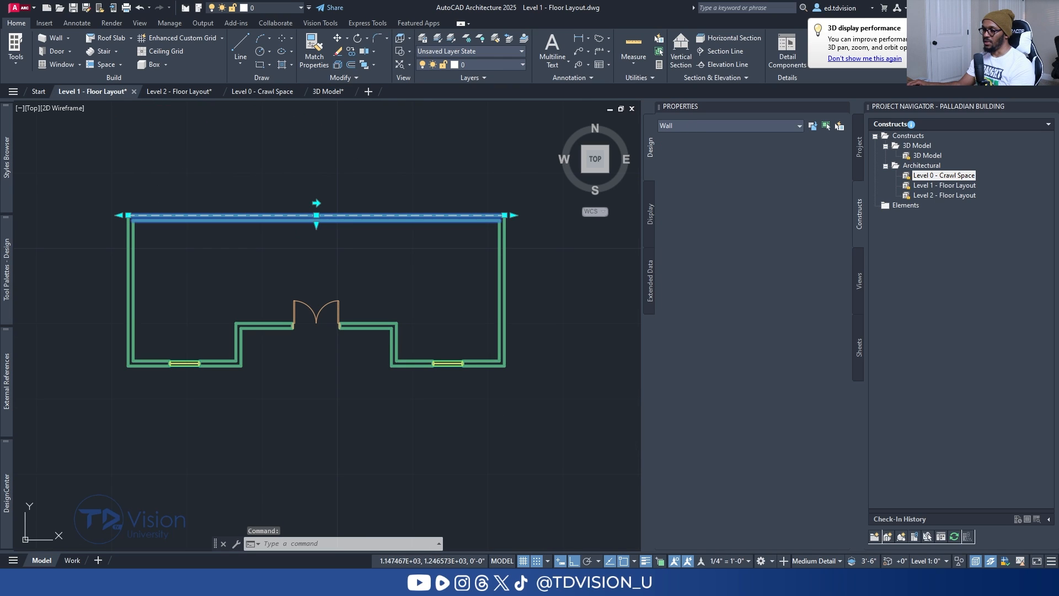
click(315, 214)
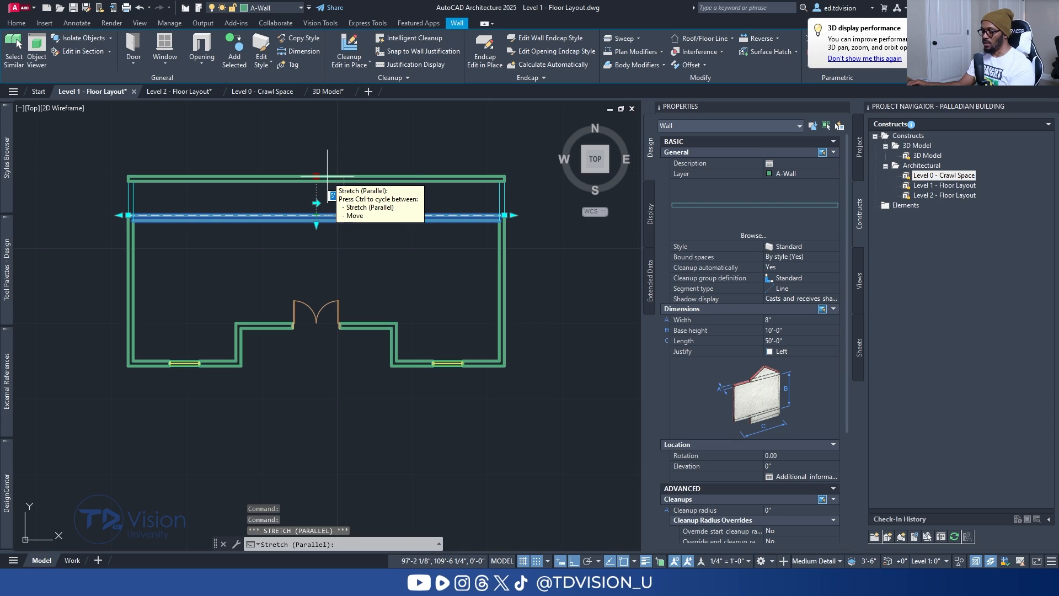
key(Return)
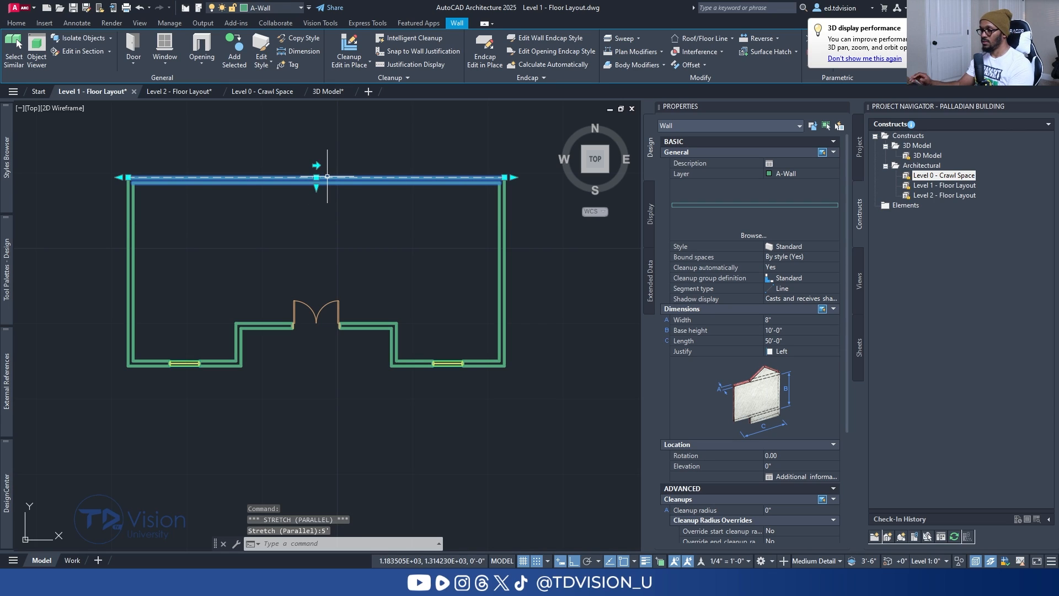
key(Escape)
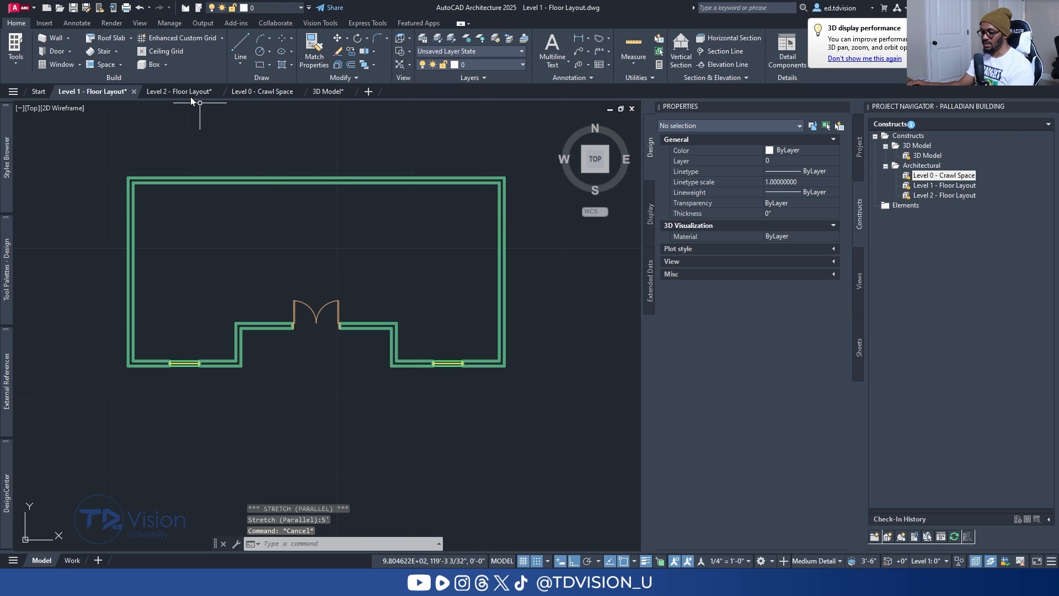
key(ctrl+s)
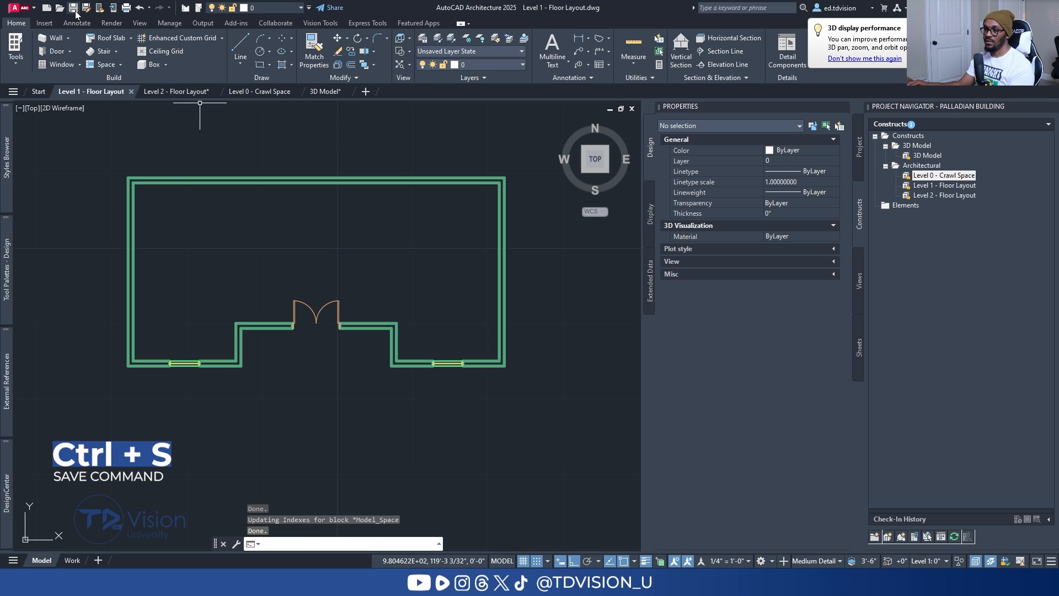
In Level 2 - Floor Layout, stretch the long rear wall 5' outward and check its corner joint.
click(176, 92)
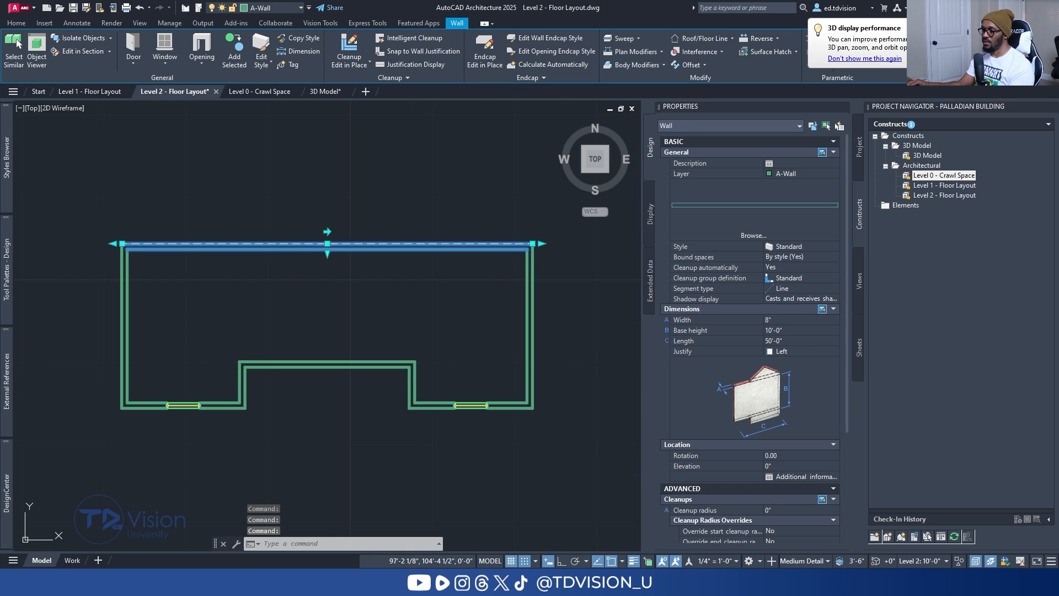
click(327, 243)
text(5')
key(Return)
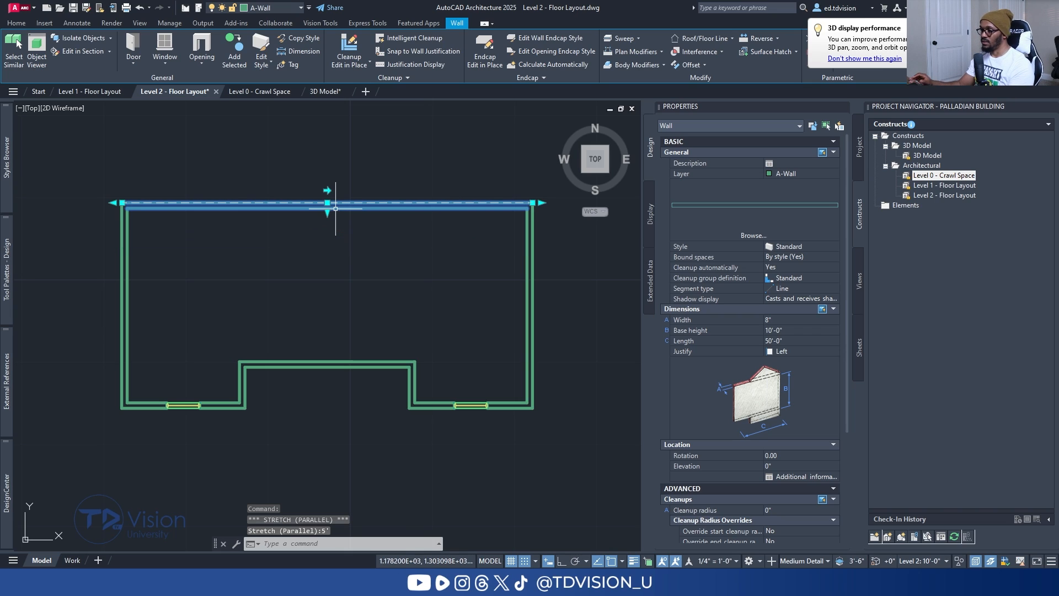
scroll(111, 209, up, 5)
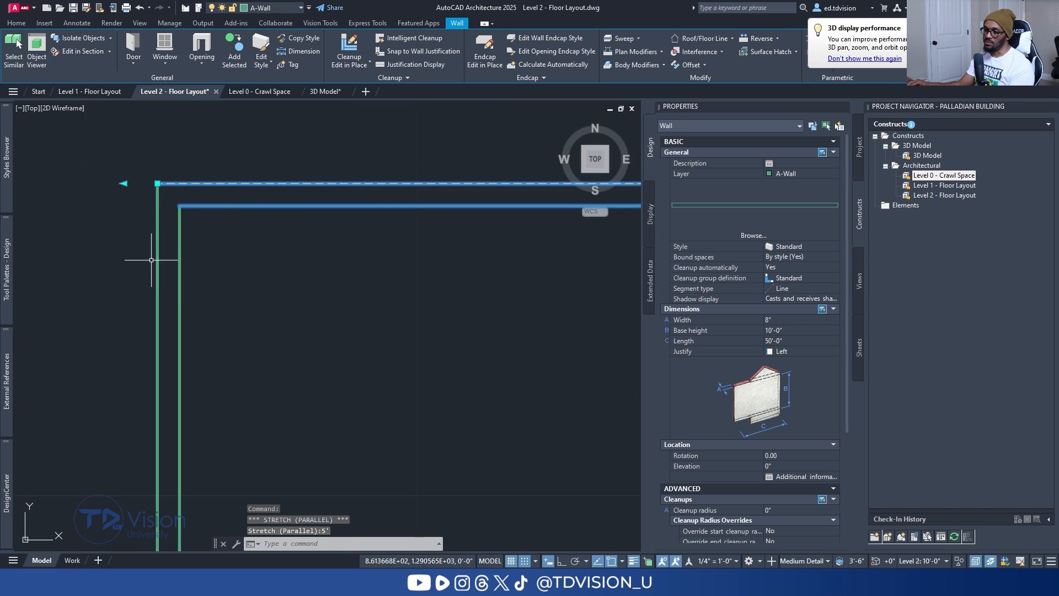
scroll(145, 178, down, 5)
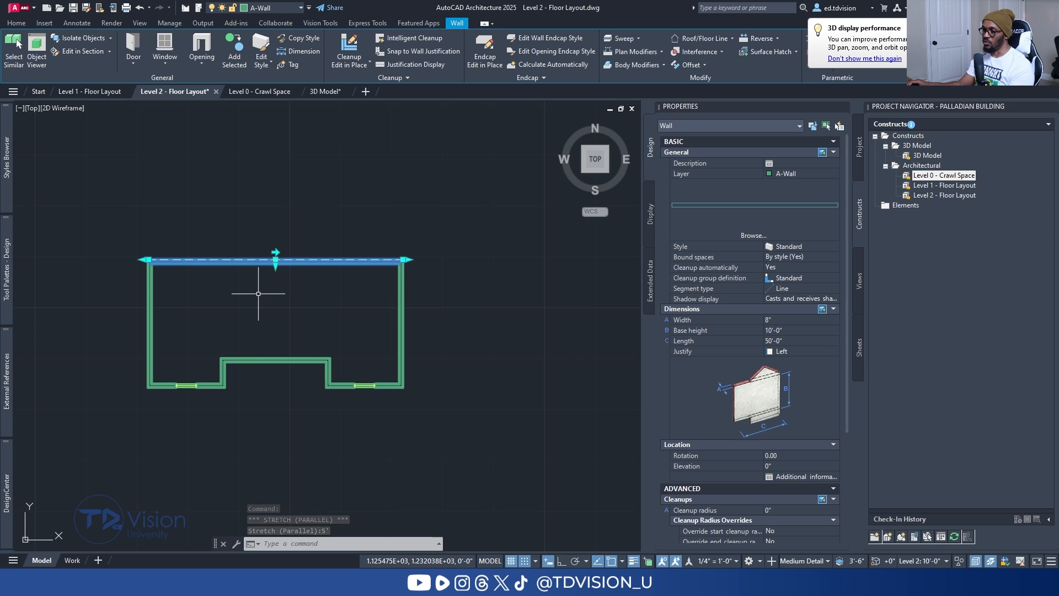
scroll(258, 294, up, 2)
key(Escape)
key(Escape)
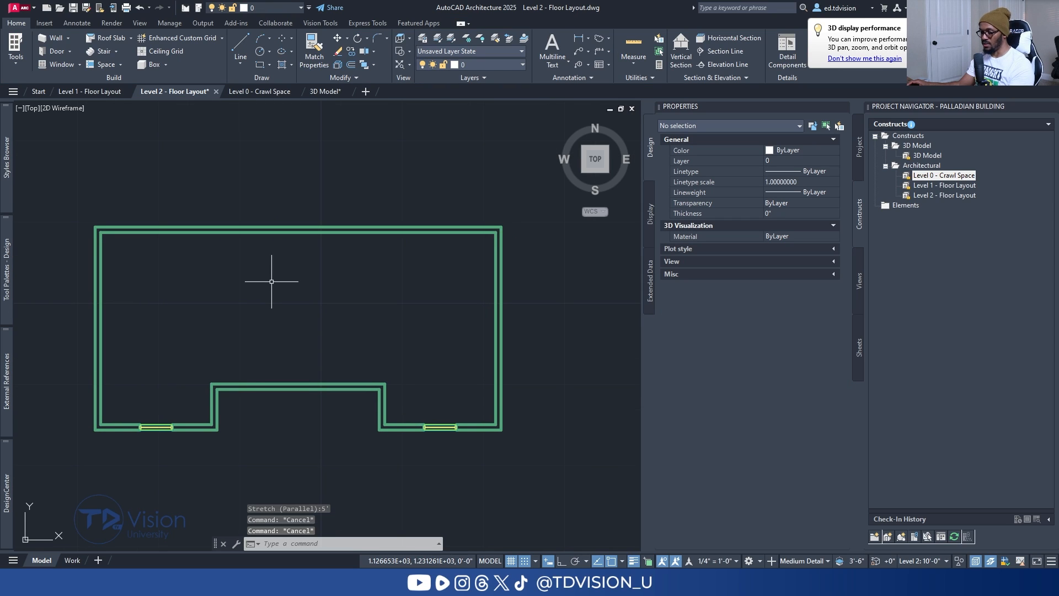
Save Level 2 - Floor Layout and display Level 0 - Crawl Space from the top in 2D Wireframe.
key(ctrl+s)
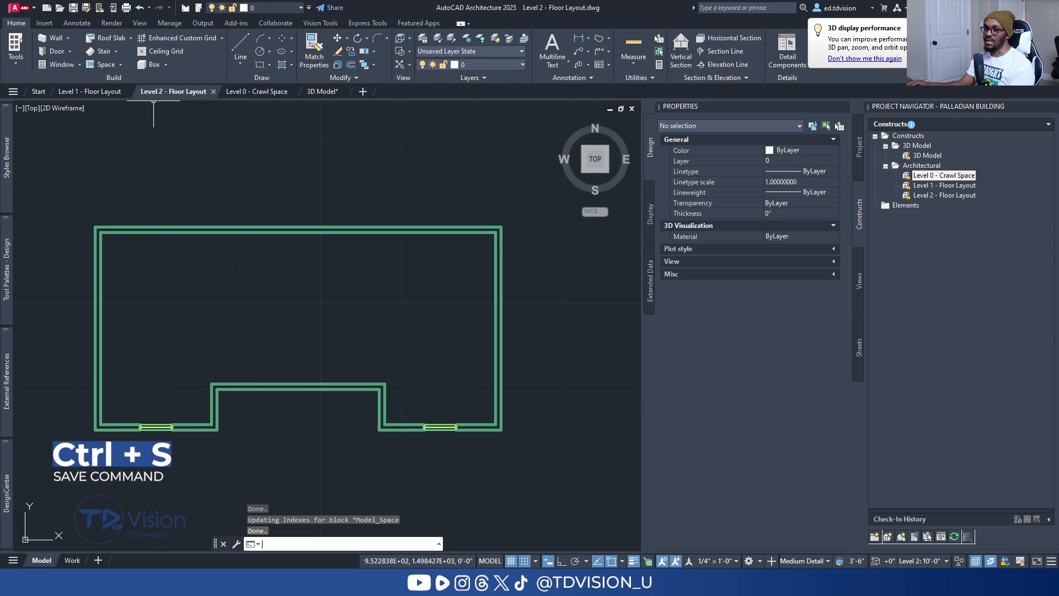
click(257, 92)
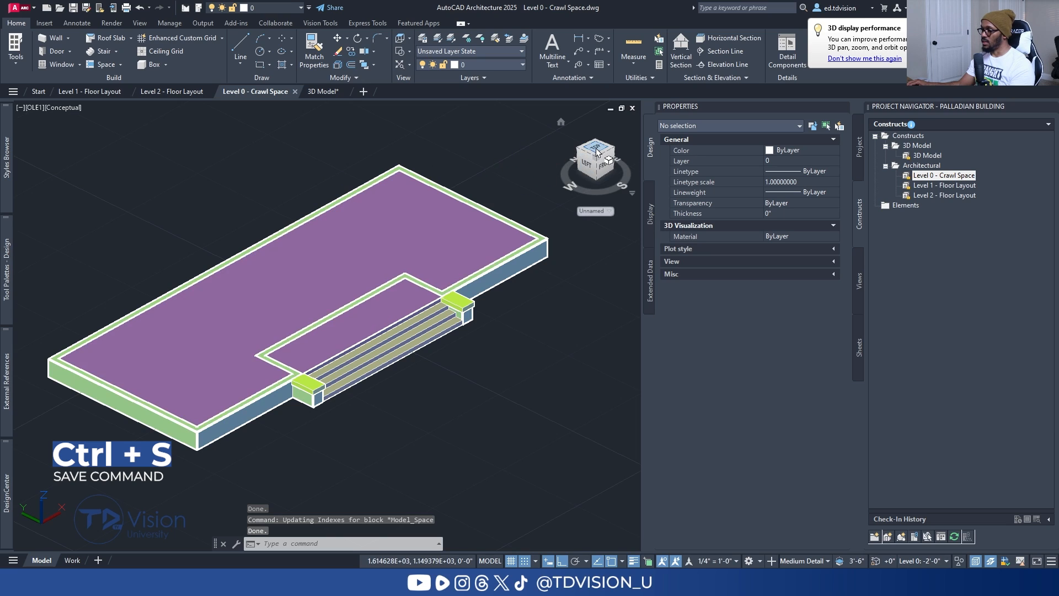
key(Escape)
click(58, 108)
click(85, 107)
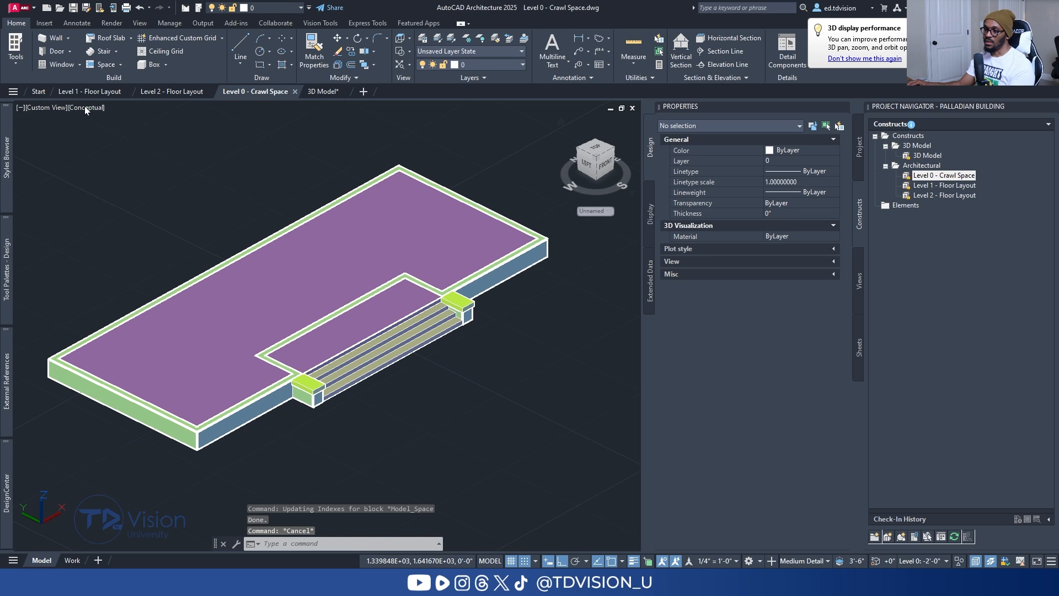
click(117, 136)
click(54, 108)
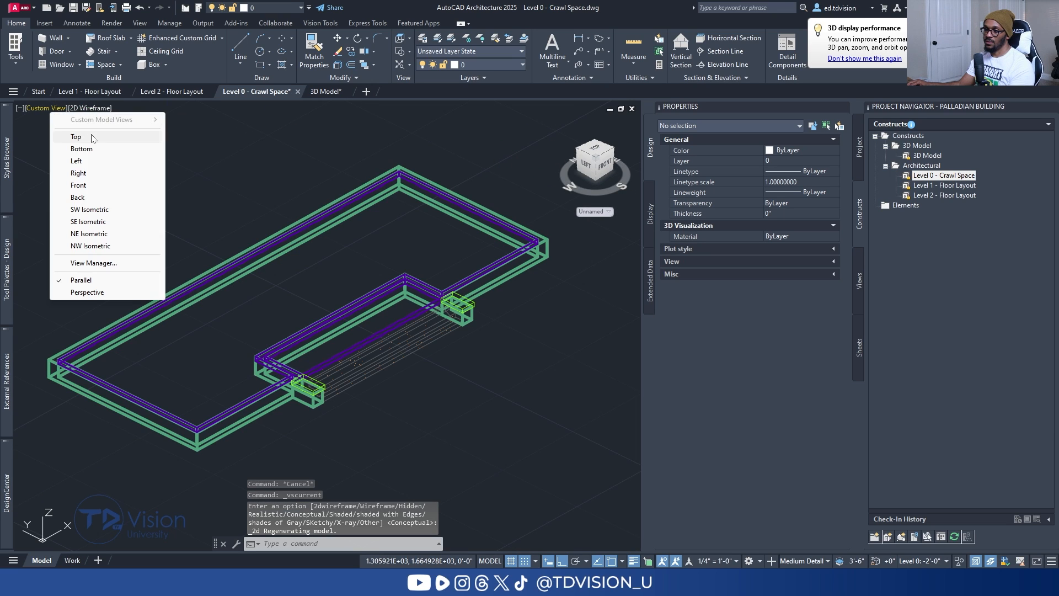
click(91, 135)
scroll(295, 179, down, 2)
scroll(298, 177, up, 2)
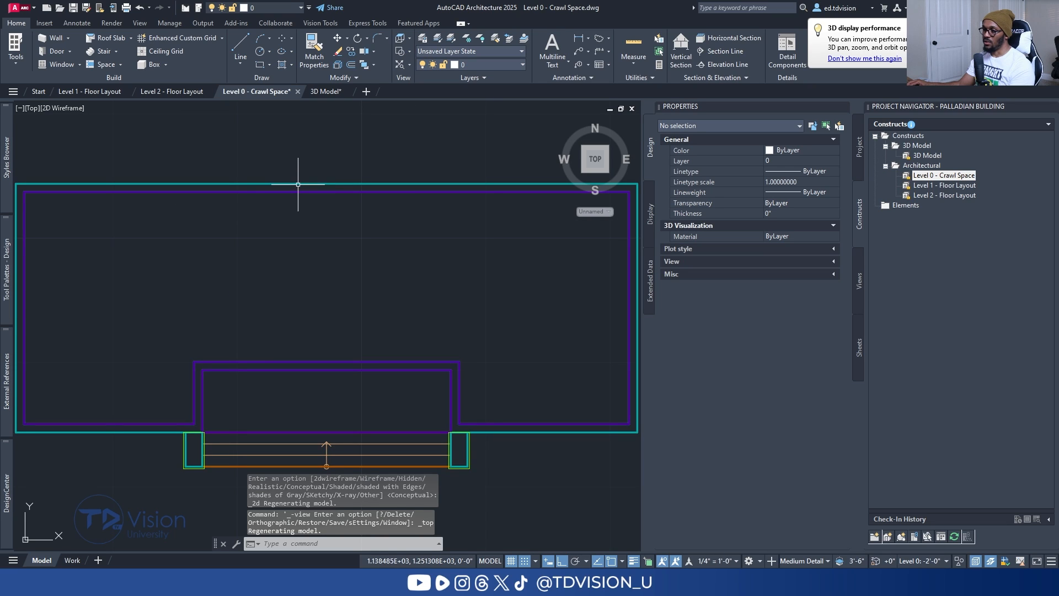
In Level 0 - Crawl Space, stretch the long rear wall 5' outward.
click(303, 181)
scroll(304, 179, down, 2)
middle_drag(307, 180, 289, 210)
scroll(320, 188, up, 2)
scroll(277, 192, down, 2)
click(323, 212)
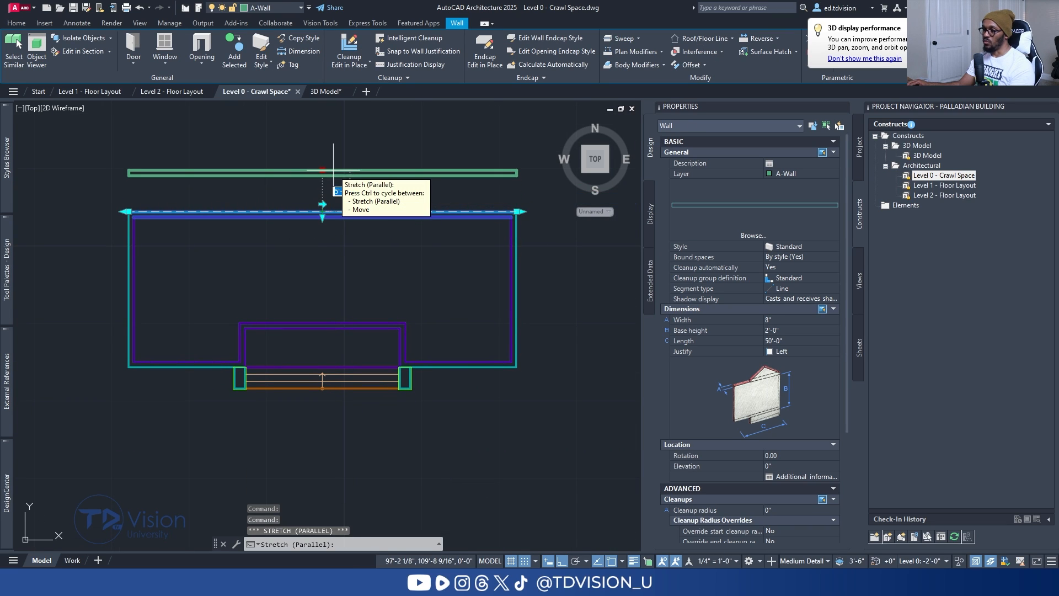
text(5)
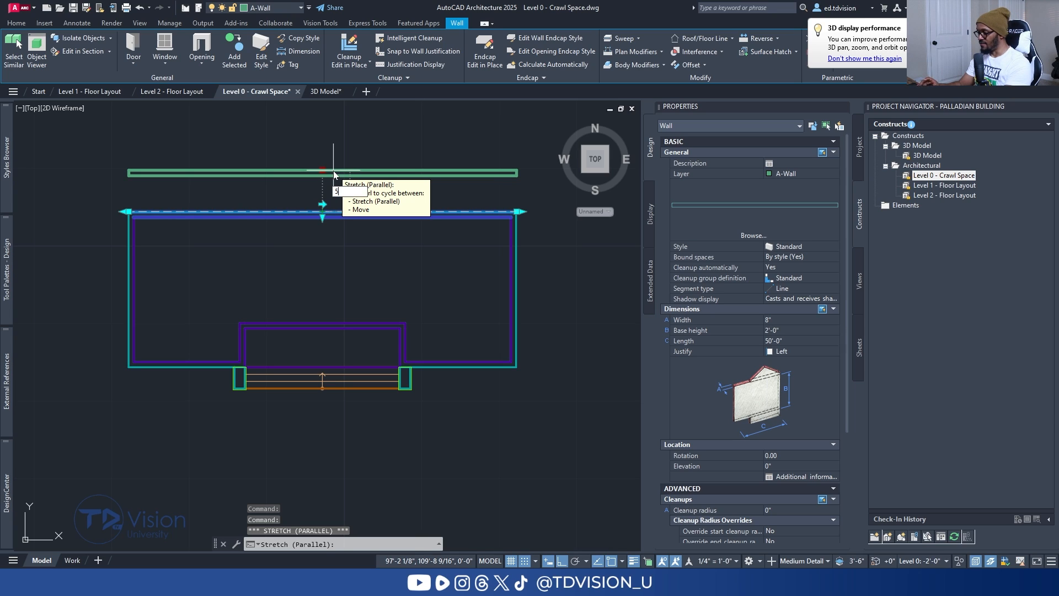
text(')
key(Return)
key(Escape)
Stretch the main slab's rear edge out to the inner face of the moved rear wall and save the drawing.
click(326, 228)
click(301, 210)
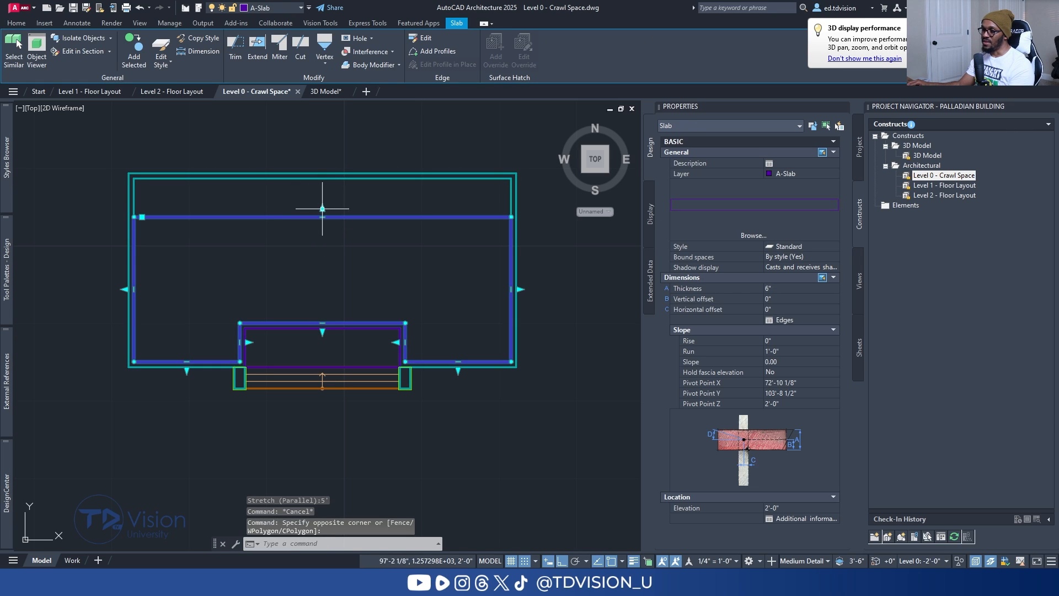
click(322, 210)
scroll(323, 216, up, 4)
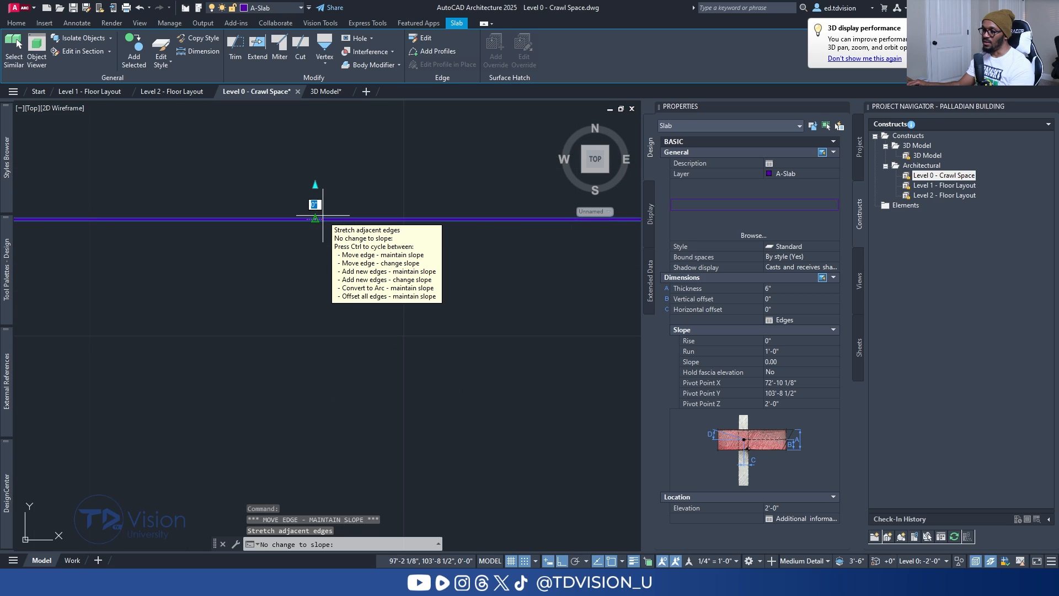
scroll(323, 216, down, 2)
click(320, 156)
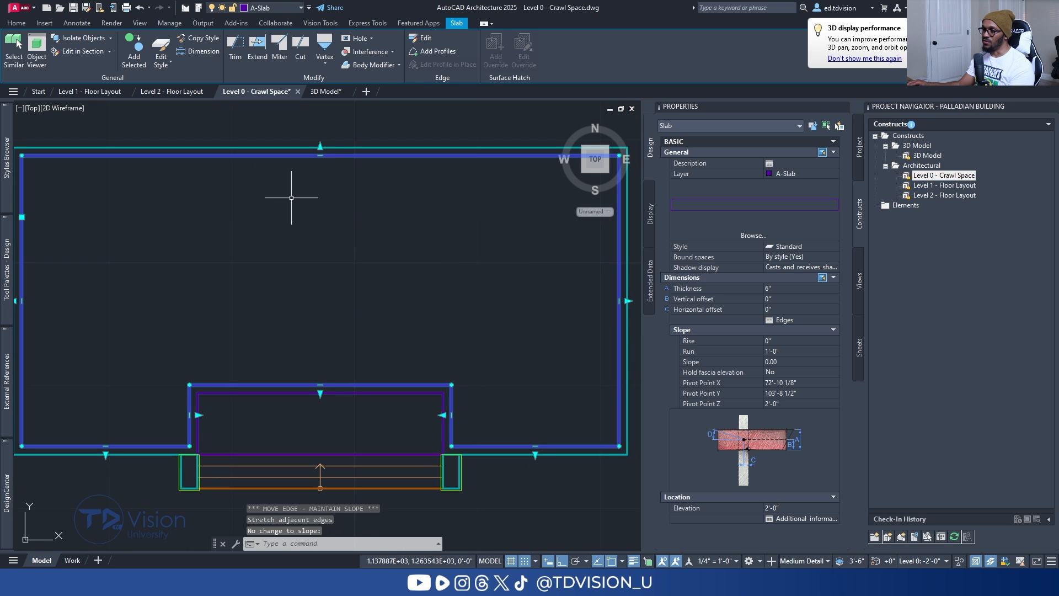
key(Escape)
key(Escape)
scroll(291, 199, down, 3)
key(ctrl+s)
In the 3D Model drawing, reload all modified xrefs with change comparison and inspect the highlighted differences in 3D.
click(331, 92)
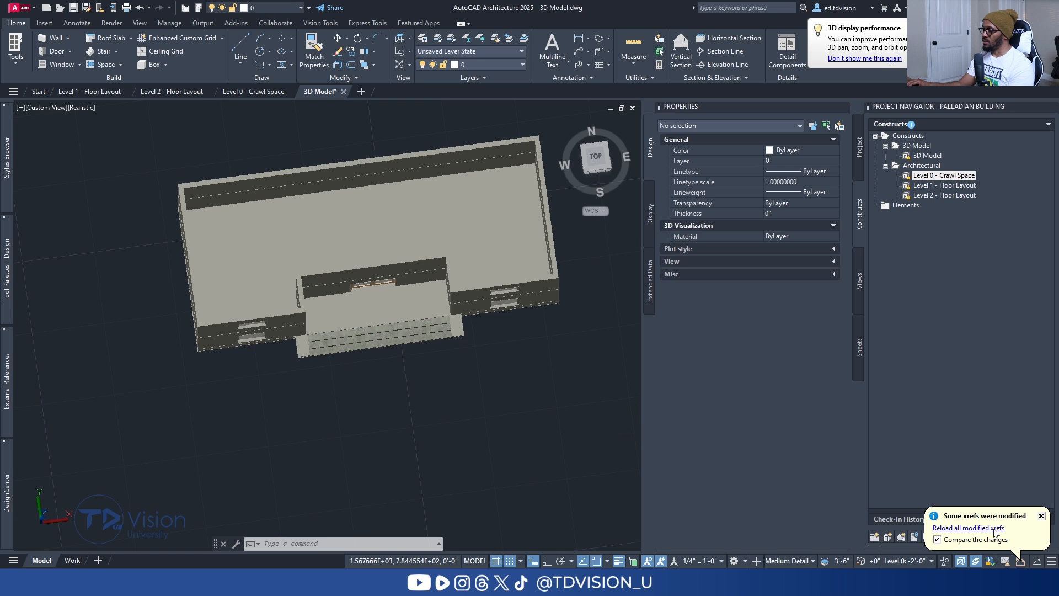
click(994, 528)
shift+middle_drag(300, 351, 421, 312)
shift+middle_drag(288, 351, 398, 257)
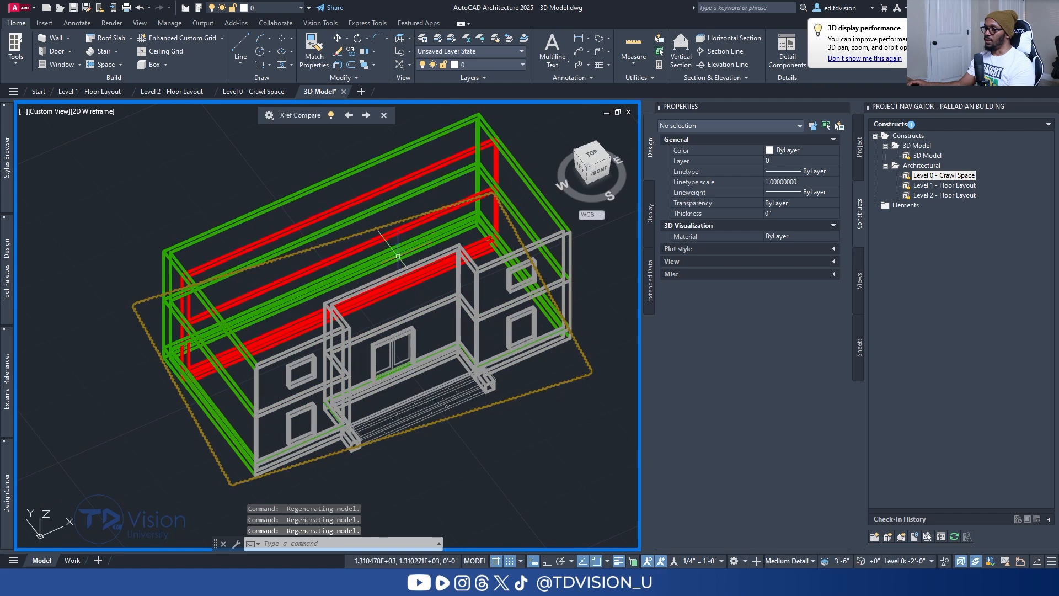
Toggle the xref comparison highlighting, end Xref Compare and view the updated building from the front.
click(333, 117)
click(333, 117)
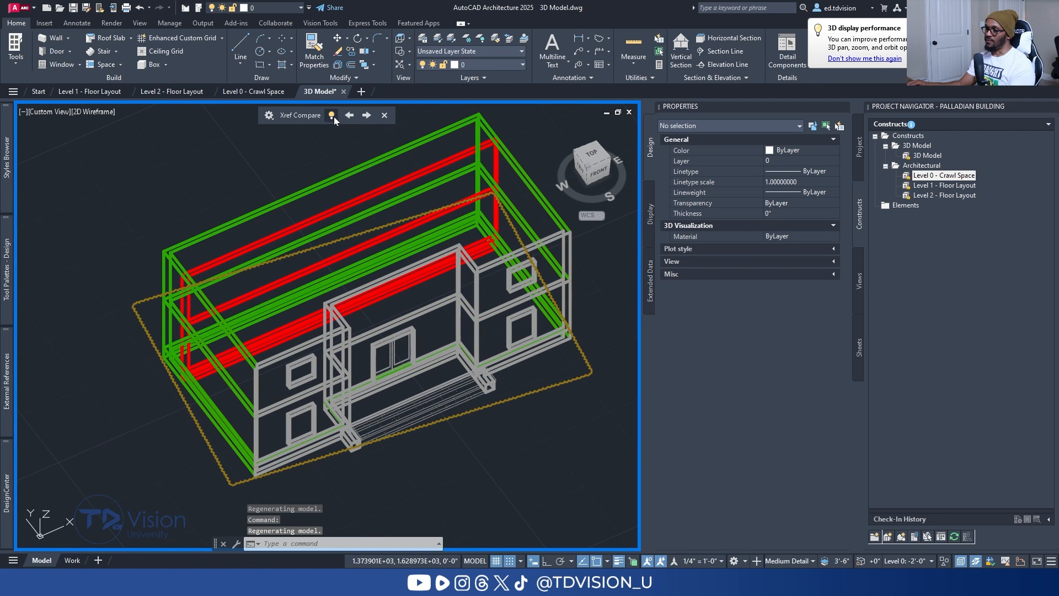
click(334, 117)
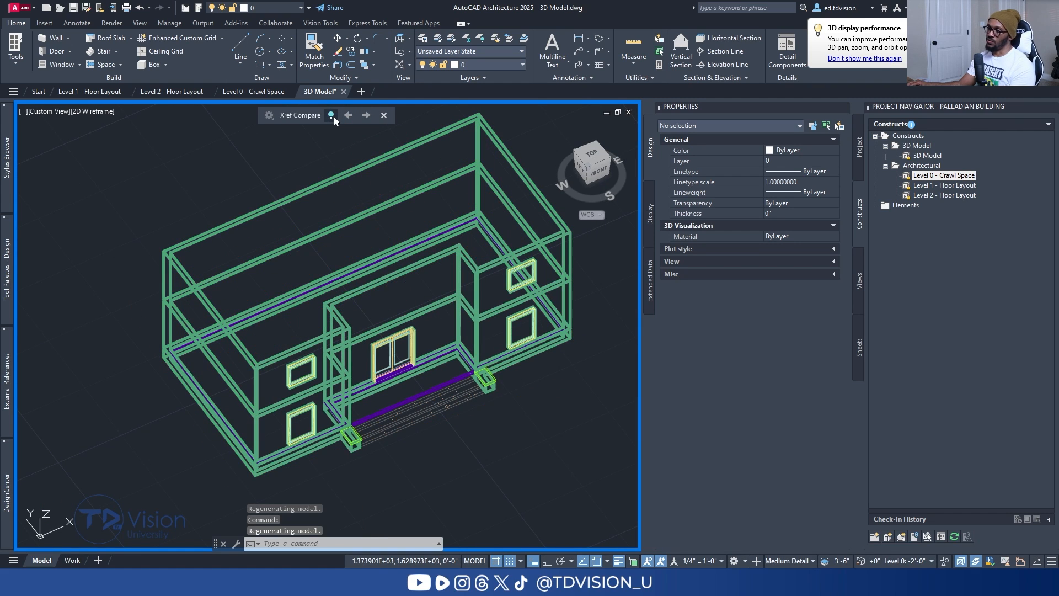
click(384, 115)
shift+middle_drag(417, 316, 350, 358)
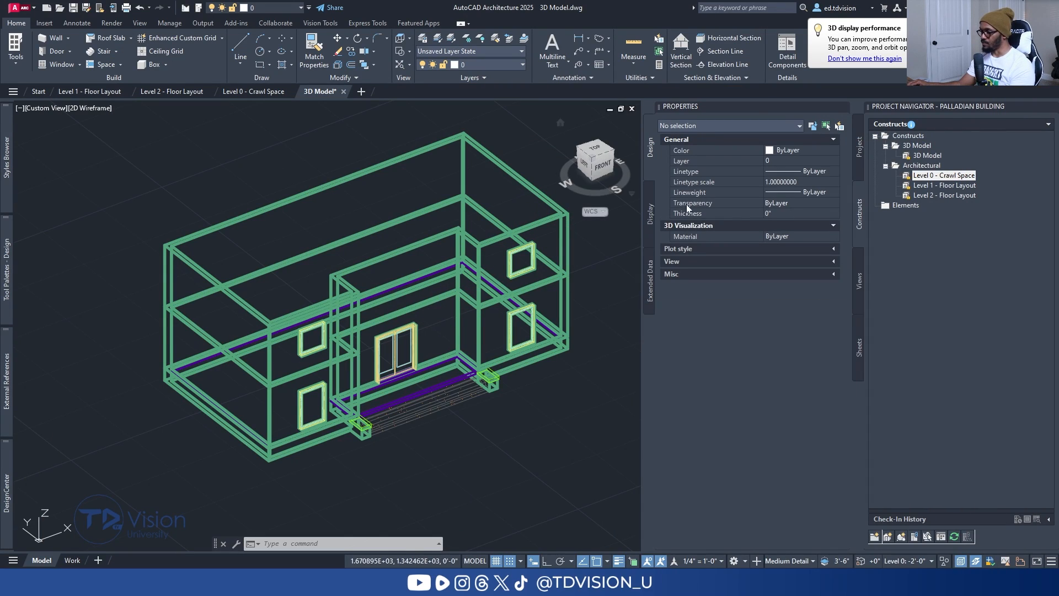
In Level 0 - Crawl Space, start a Standard wall with a width of 4" and a base height of 4".
key(Escape)
key(Escape)
click(251, 92)
scroll(165, 291, up, 6)
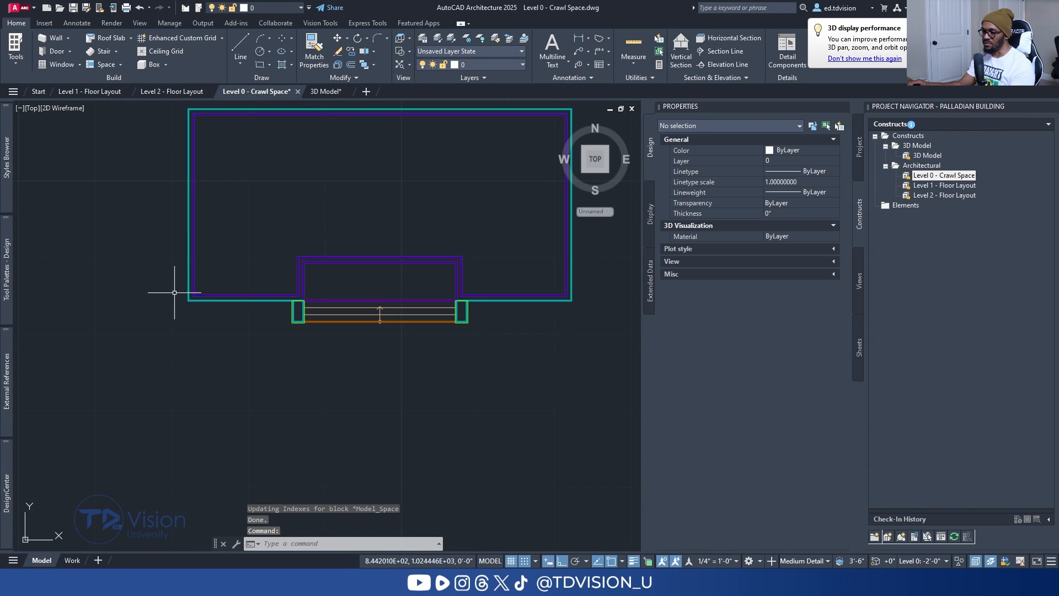
click(51, 38)
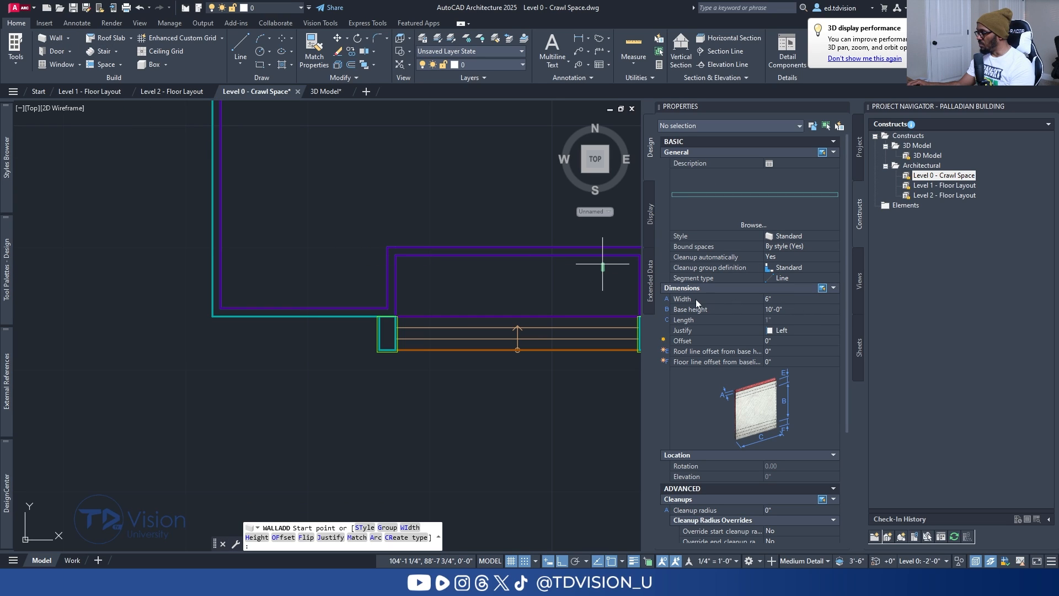
click(784, 299)
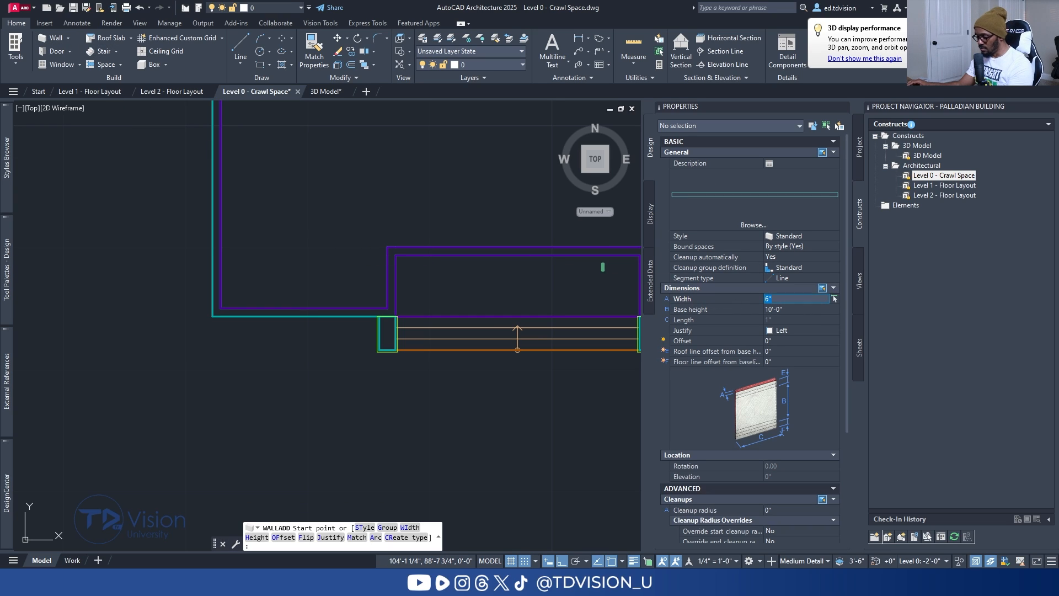
key(Tab)
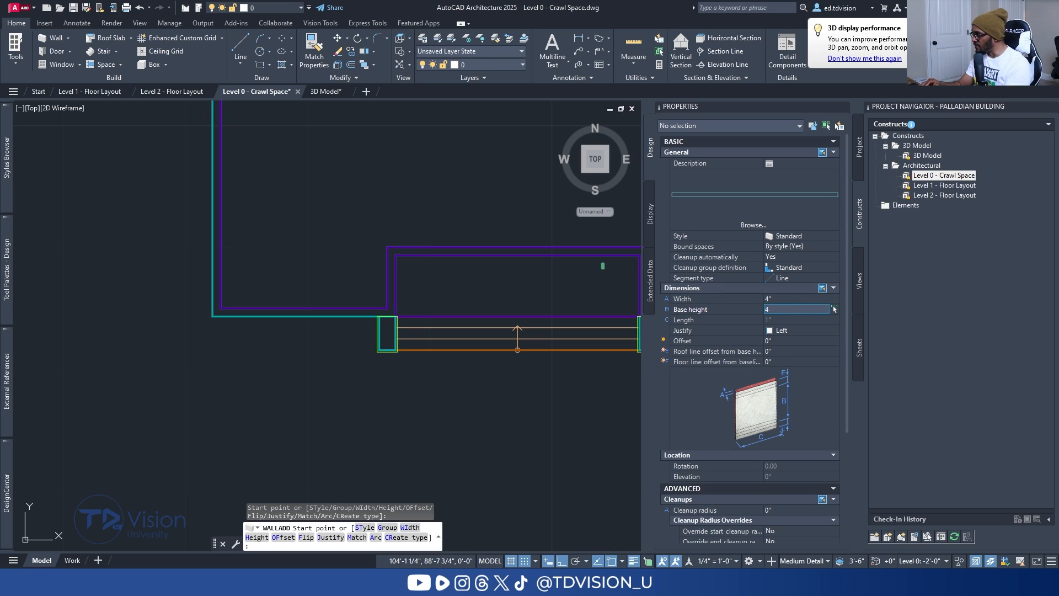
key(Return)
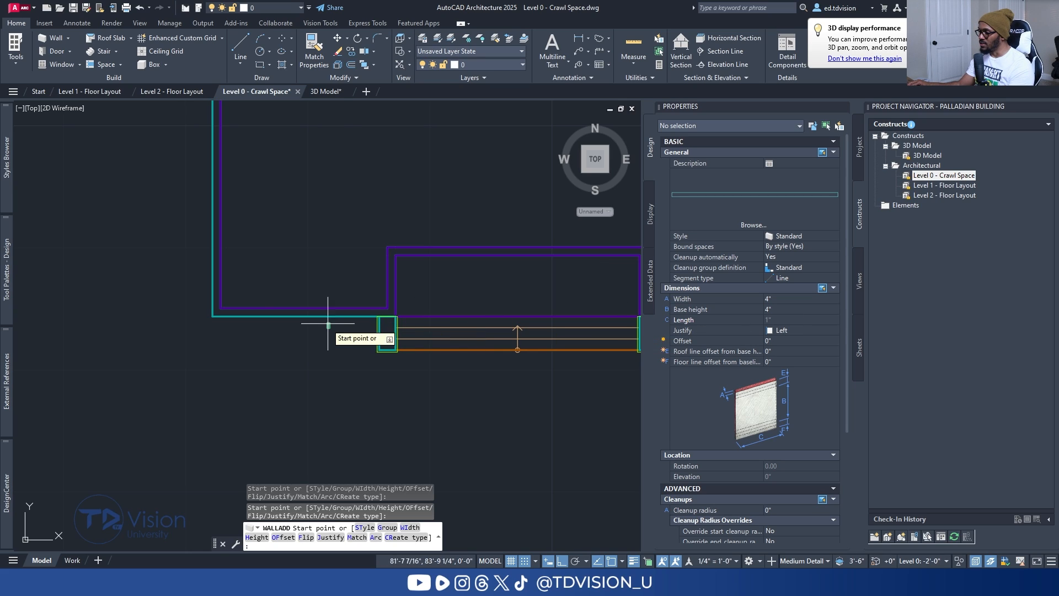
Draw the low wall from the west stair pier westward, about 26' north along the building's side, and back to its side wall near the rear corner.
middle_drag(236, 235, 257, 305)
mouse_move(239, 156)
middle_down()
mouse_move(274, 185)
mouse_move(286, 129)
middle_up()
scroll(410, 384, up, 4)
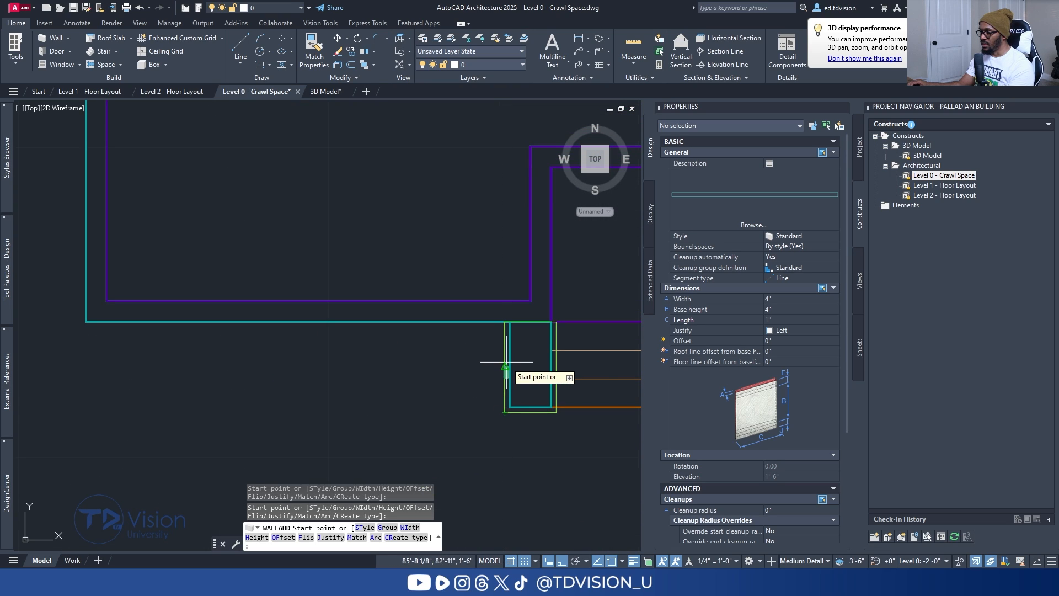
click(505, 367)
middle_drag(166, 364, 308, 369)
click(174, 371)
scroll(174, 370, down, 6)
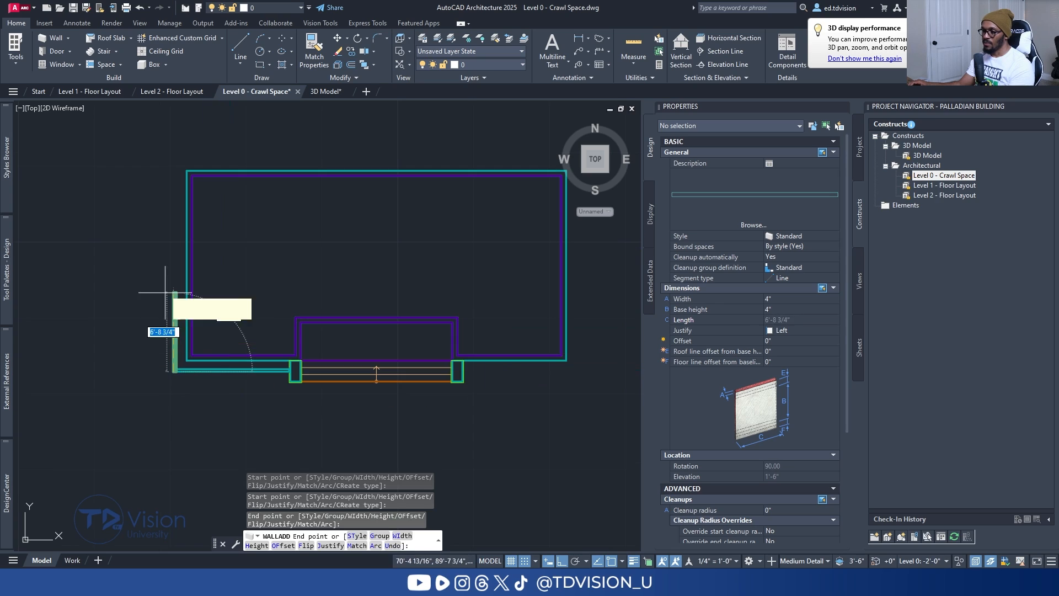
scroll(165, 179, up, 4)
middle_drag(189, 179, 183, 180)
scroll(184, 148, up, 4)
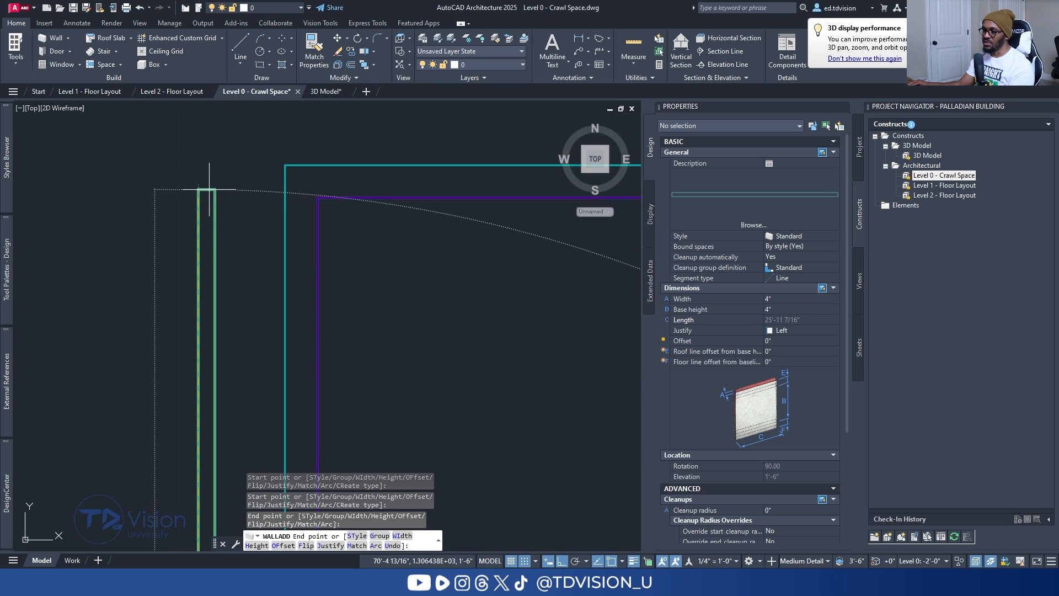
click(199, 191)
click(285, 190)
key(Escape)
key(Escape)
key(Escape)
scroll(251, 199, down, 2)
click(253, 197)
scroll(251, 198, down, 2)
scroll(260, 226, up, 4)
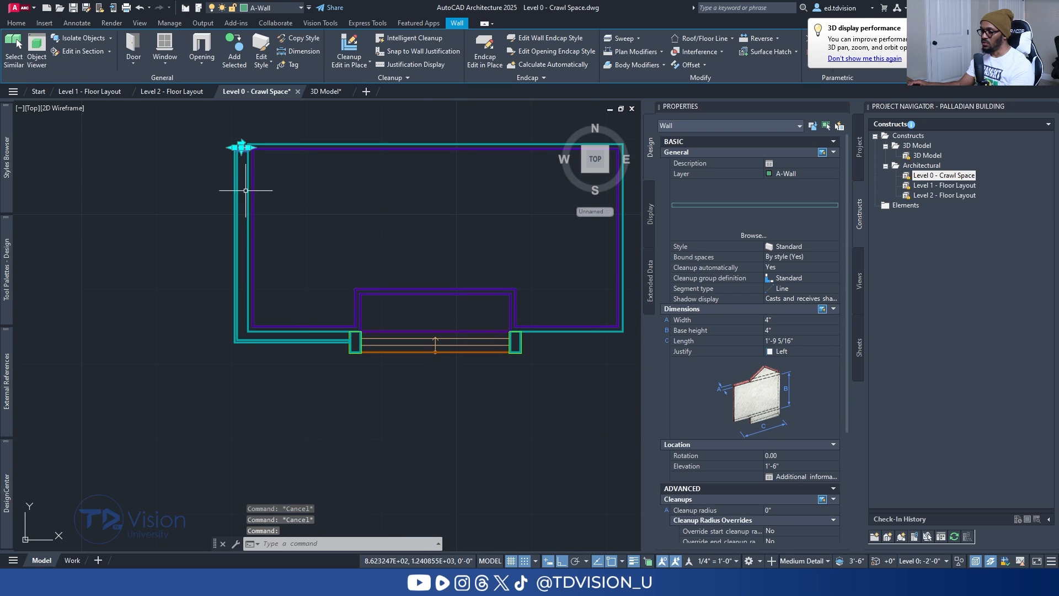
middle_drag(245, 117, 275, 183)
key(Escape)
Set the gap between the building's west wall and the low side wall to 1'-6" with an aligned dimensional constraint.
click(259, 221)
click(234, 208)
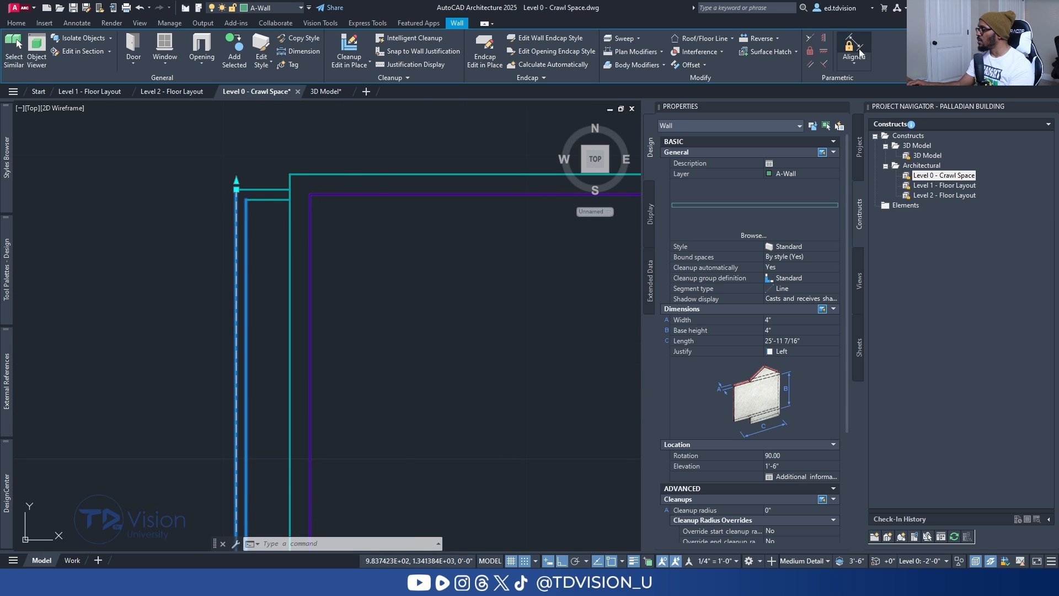
click(856, 49)
scroll(274, 217, up, 4)
click(311, 223)
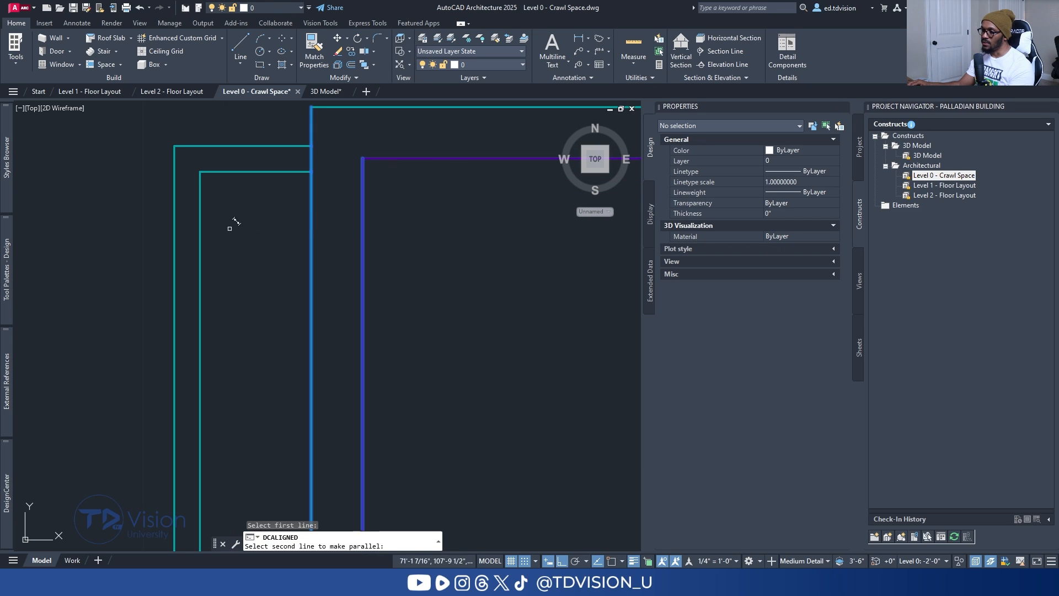
click(201, 232)
scroll(200, 232, down, 4)
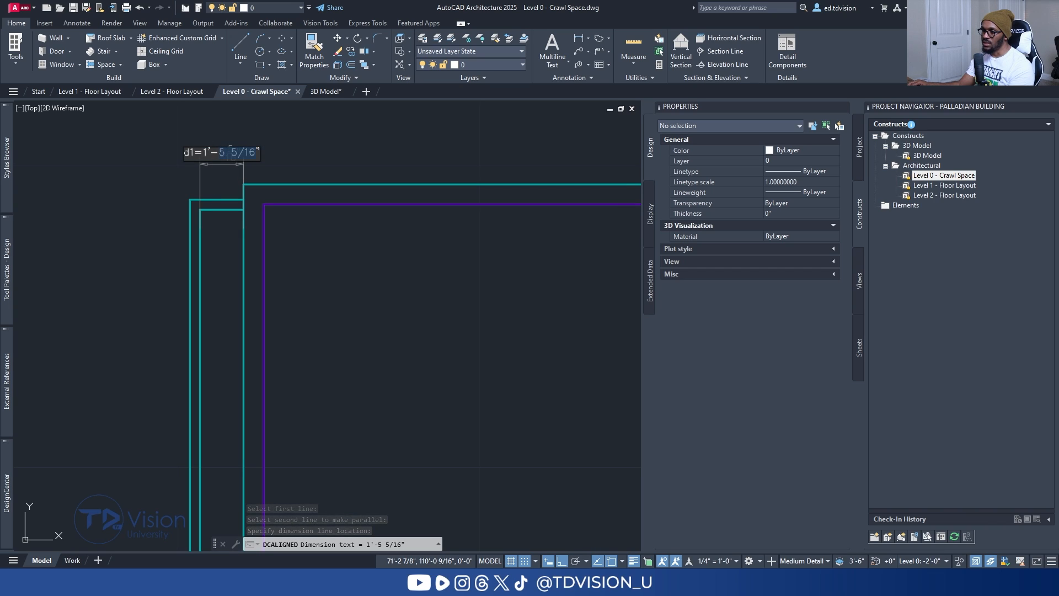
key(Return)
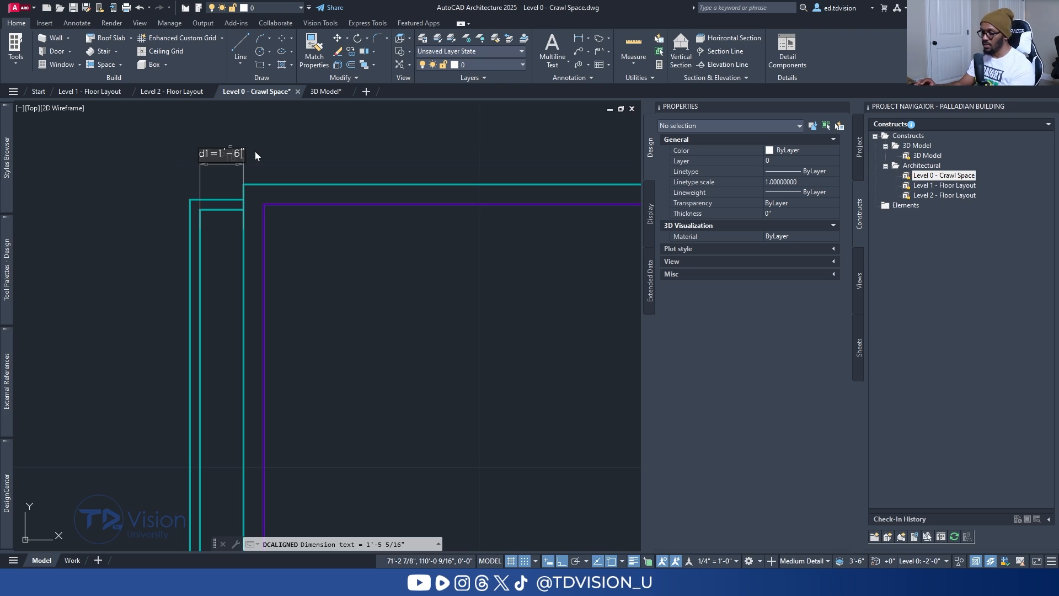
key(Escape)
Delete the aligned constraint between the building's west wall and the low side wall.
click(216, 176)
click(177, 145)
key(Delete)
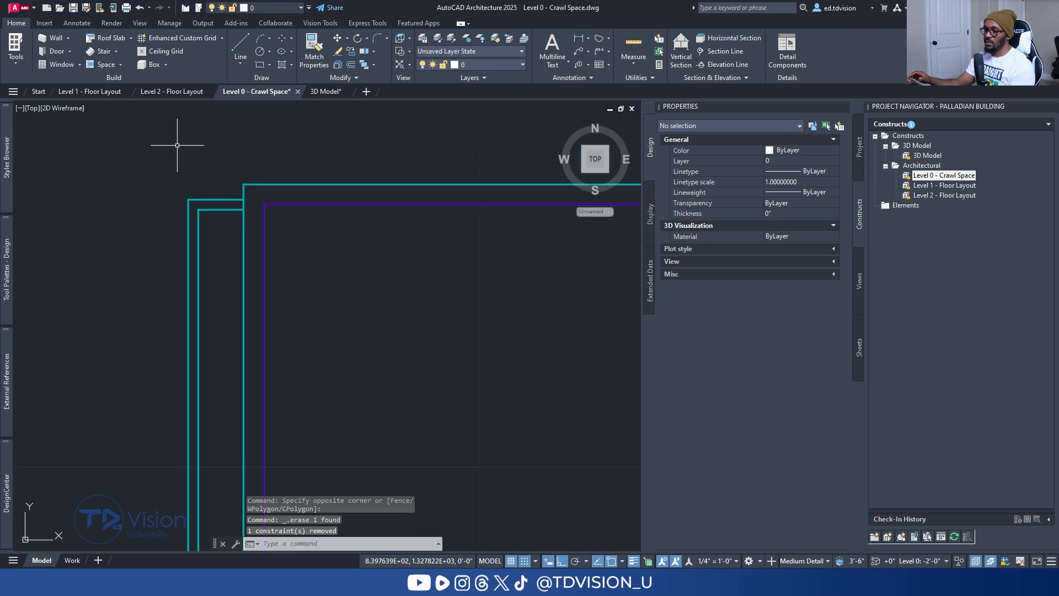
Set the gap between the building's front wall and the low front wall to 1'-6" with an aligned dimensional constraint.
scroll(277, 241, down, 3)
scroll(300, 438, up, 4)
middle_drag(301, 438, 302, 392)
scroll(302, 393, up, 2)
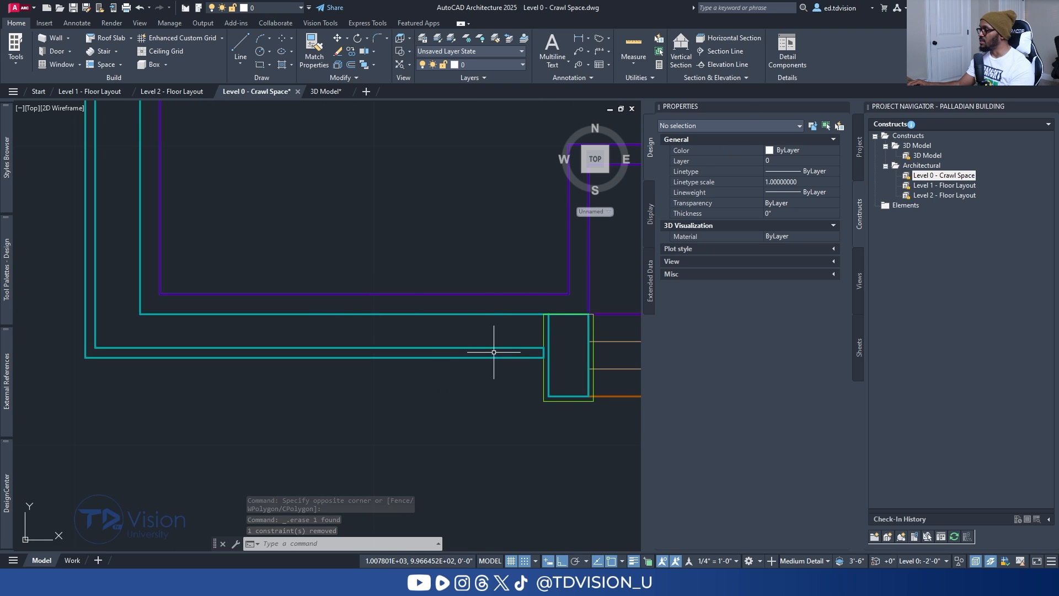
click(501, 319)
click(499, 305)
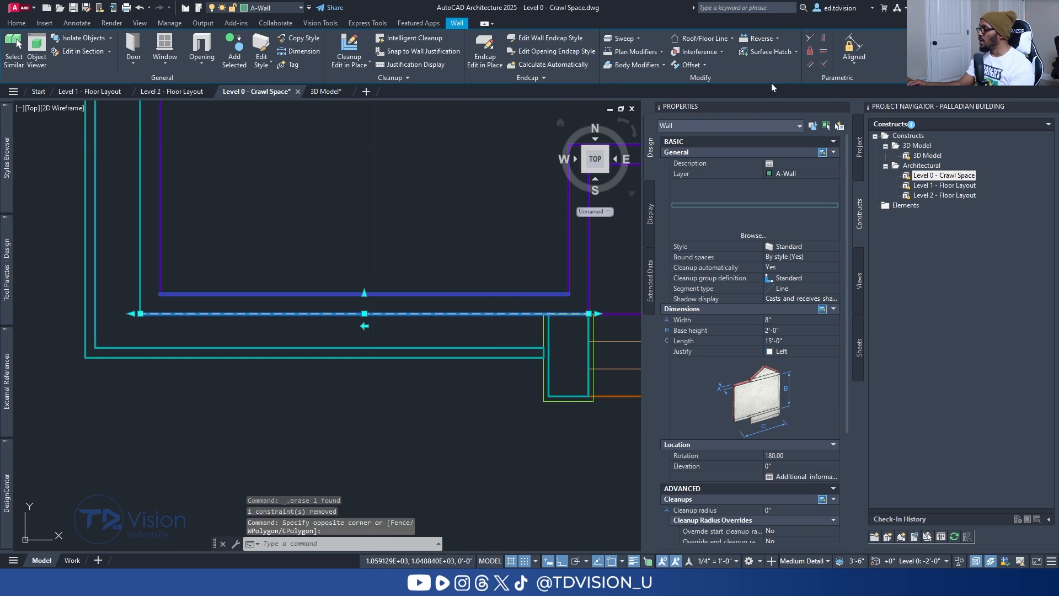
click(839, 62)
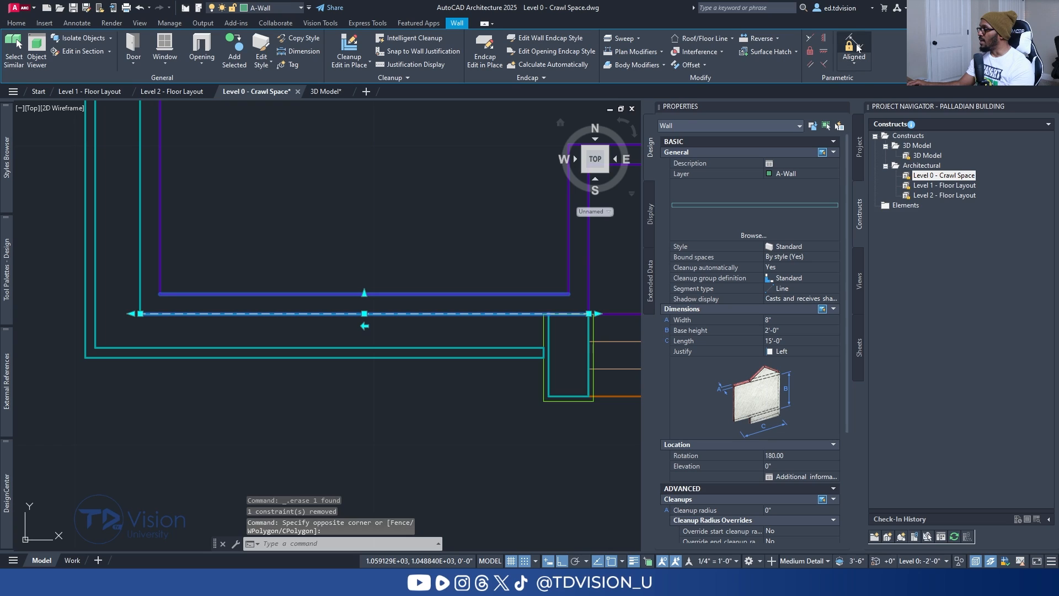
click(471, 314)
click(463, 348)
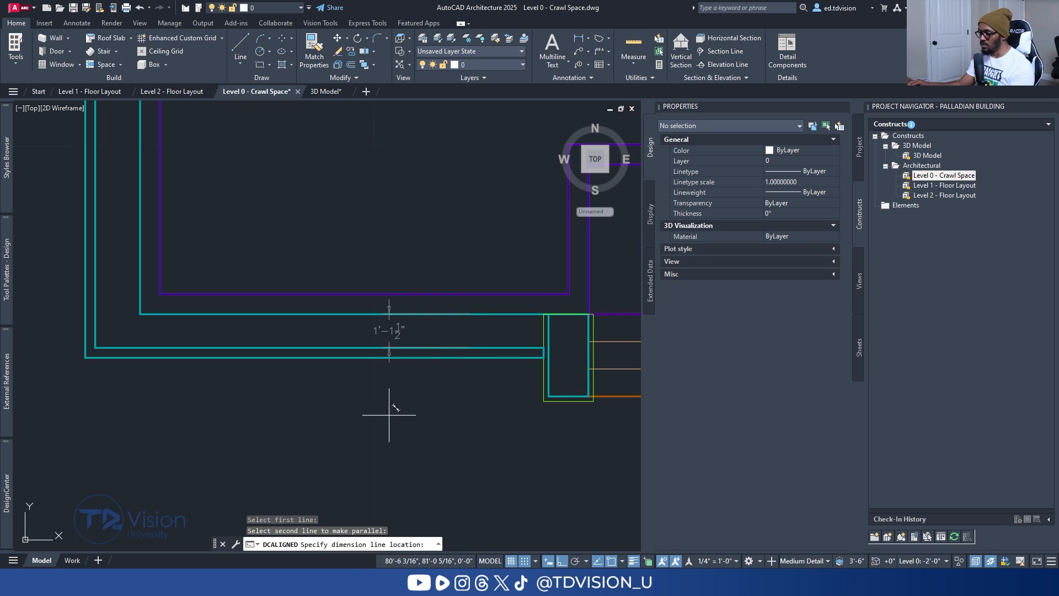
click(388, 332)
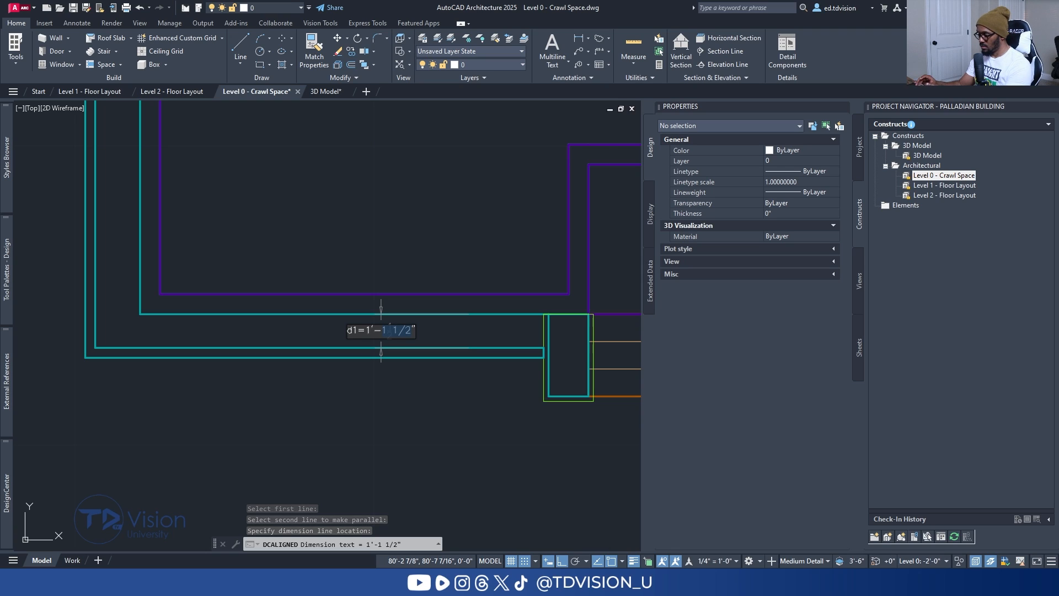
text(6)
key(Return)
key(Escape)
Delete the aligned constraint between the building's front wall and the low front wall.
click(429, 346)
click(397, 331)
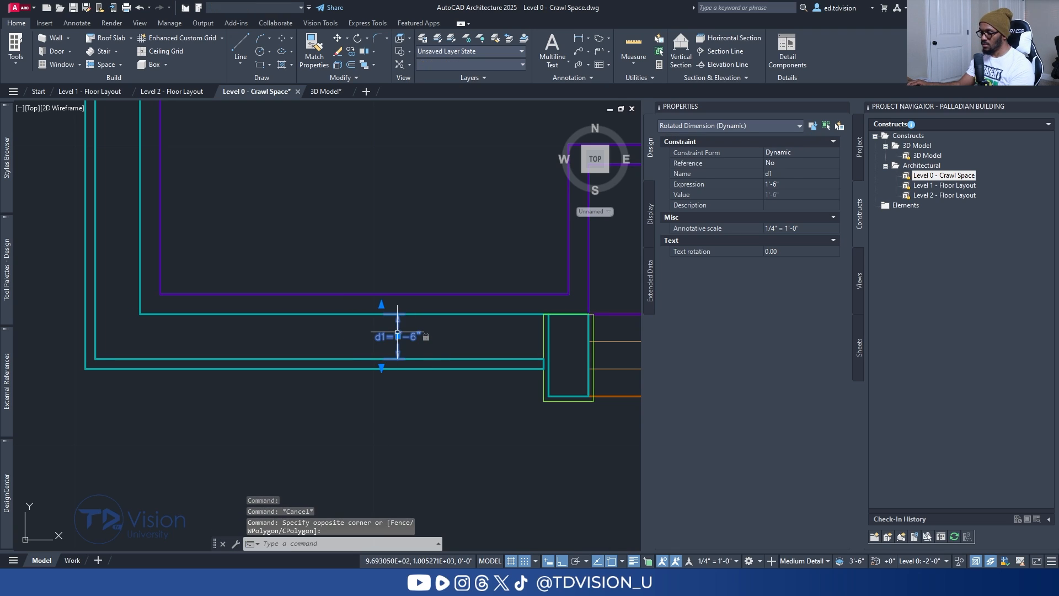
key(Delete)
scroll(397, 331, down, 4)
middle_drag(317, 215, 290, 307)
scroll(290, 307, down, 2)
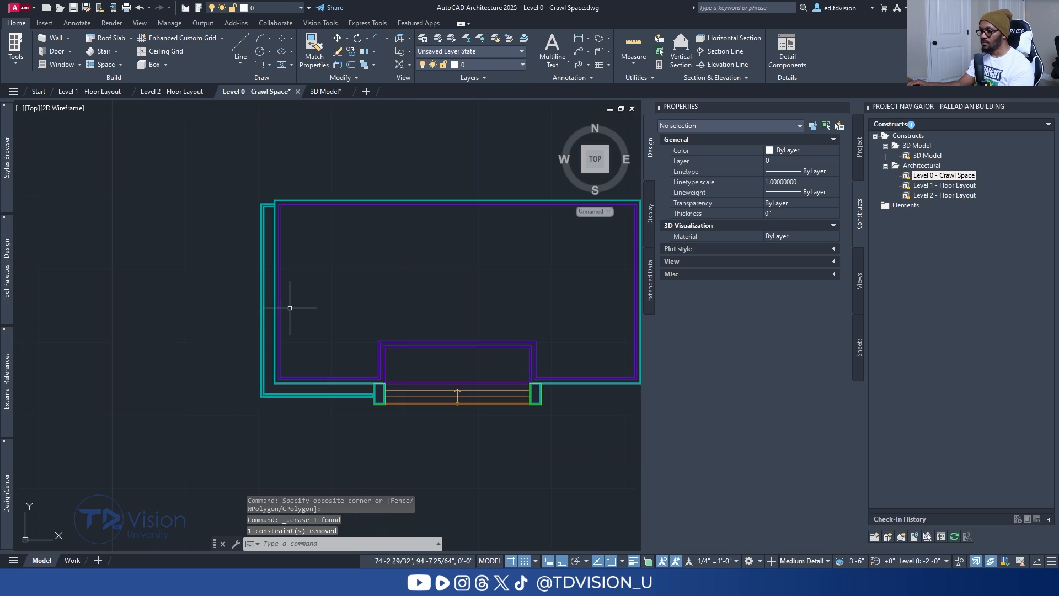
Stretch the short rear segment of the low wall northward to align with the building's rear-west corner.
scroll(254, 204, up, 3)
click(289, 221)
scroll(289, 221, up, 2)
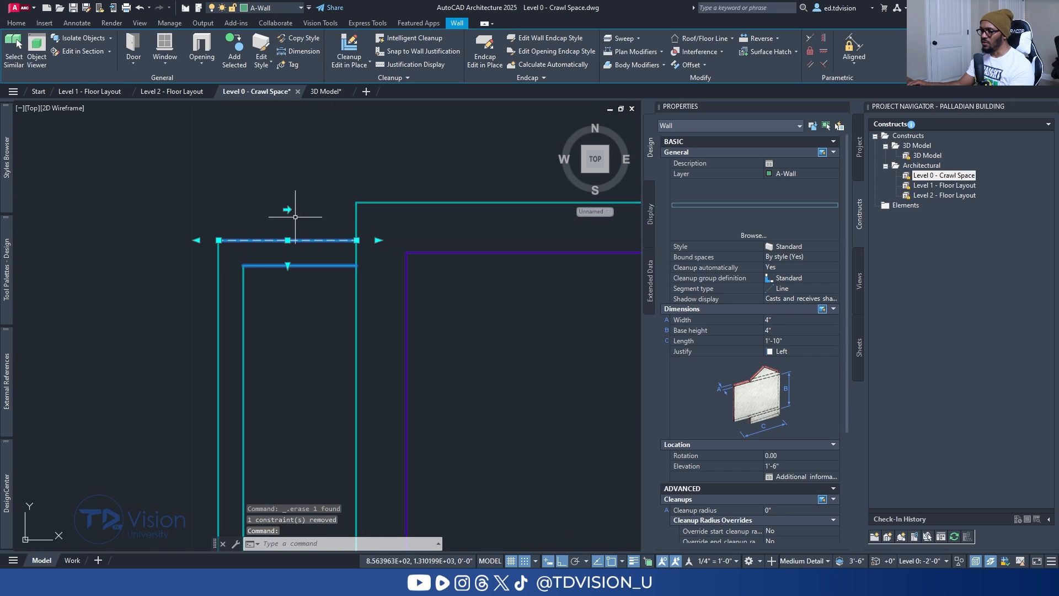
click(287, 240)
click(356, 202)
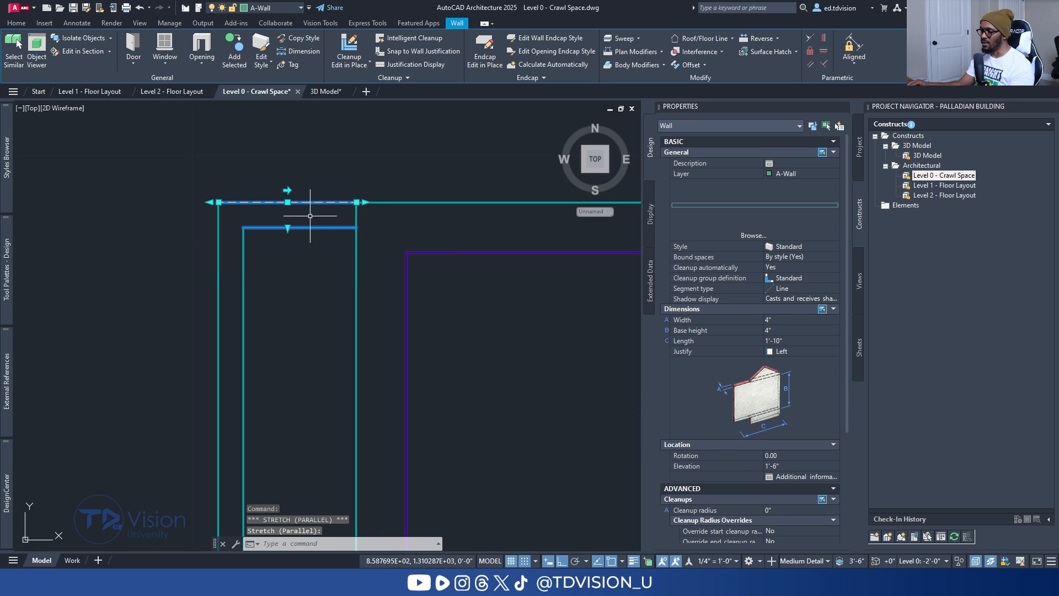
key(Escape)
key(Escape)
key(Escape)
Mirror the three west low wall segments about the building's vertical centre line, keeping the originals.
scroll(276, 229, down, 2)
middle_drag(307, 230, 340, 229)
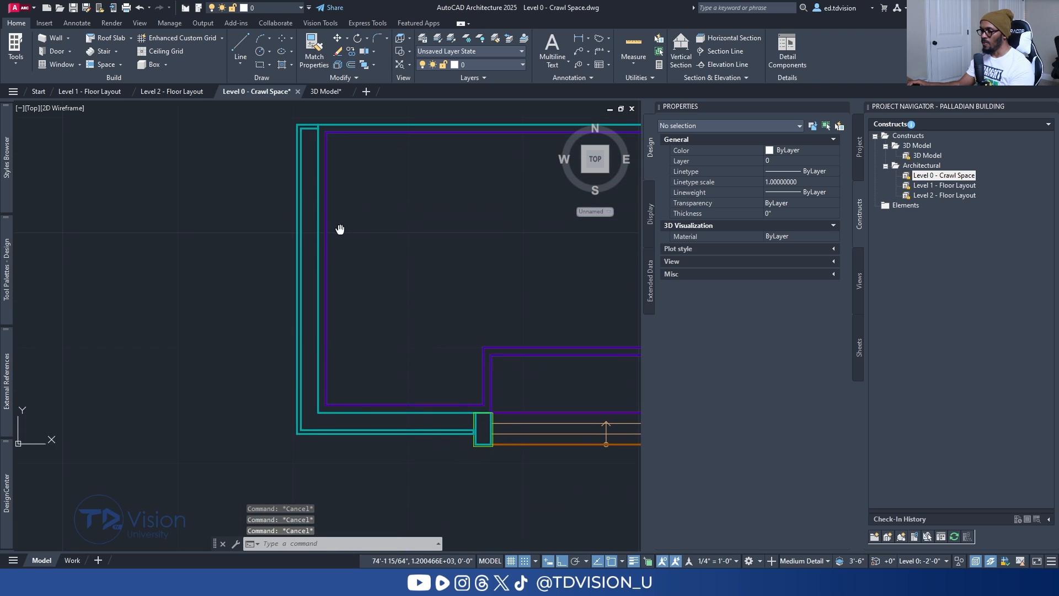
click(308, 443)
click(278, 425)
middle_drag(421, 307, 327, 325)
click(219, 157)
click(194, 128)
scroll(288, 204, down, 5)
middle_drag(320, 227, 261, 244)
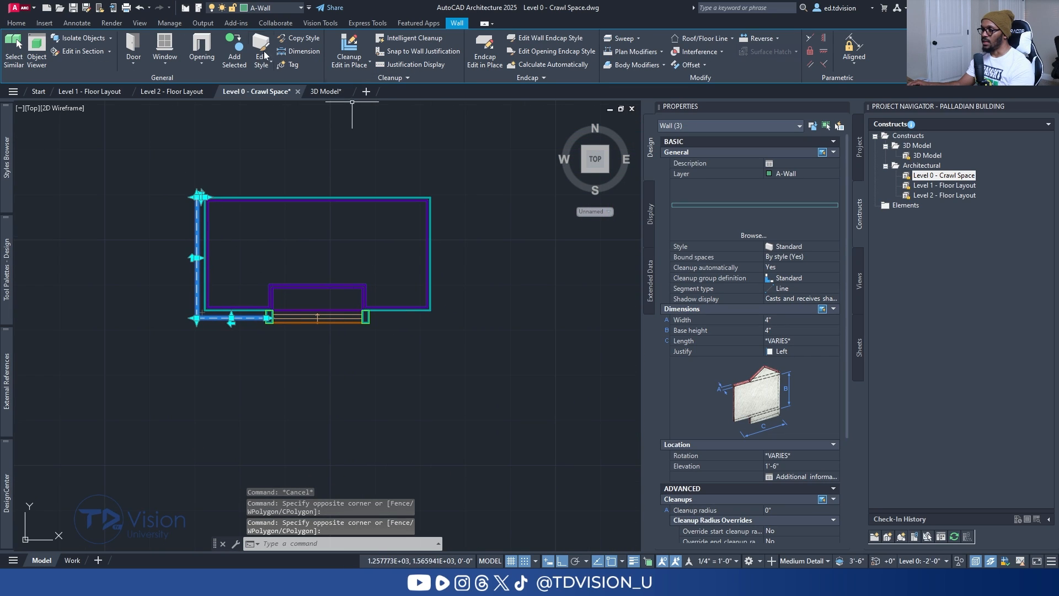
click(21, 25)
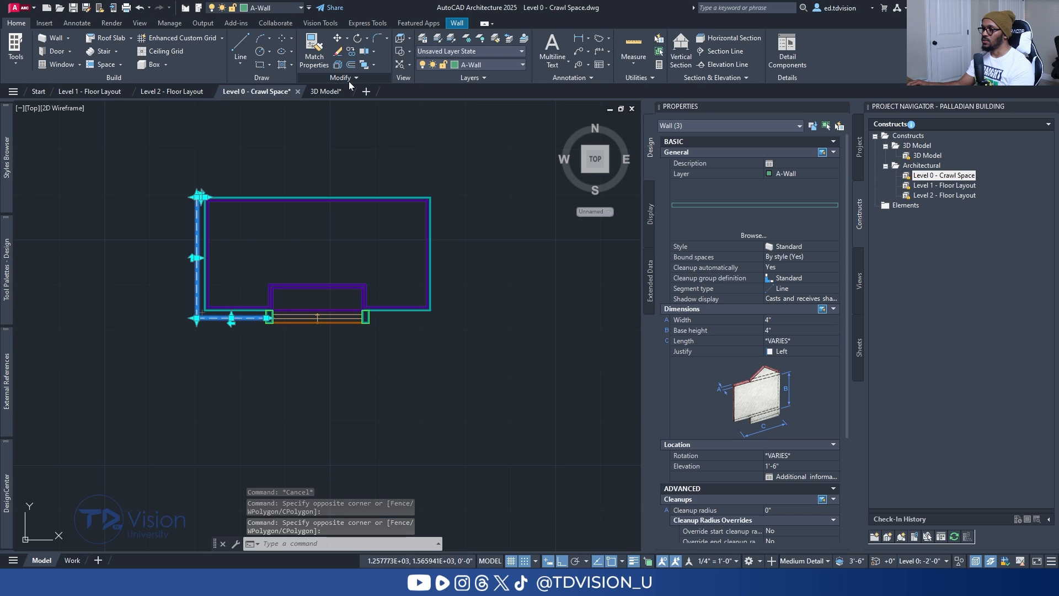
click(340, 77)
click(304, 92)
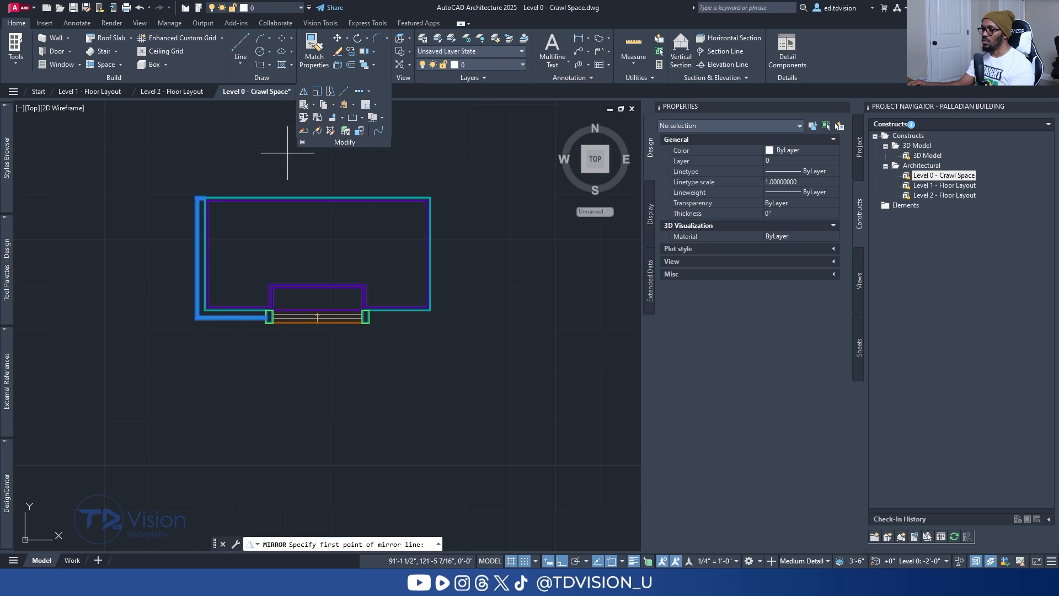
click(319, 192)
click(319, 158)
key(Return)
key(Escape)
Set the elevation of all six low perimeter wall segments to 0".
click(583, 172)
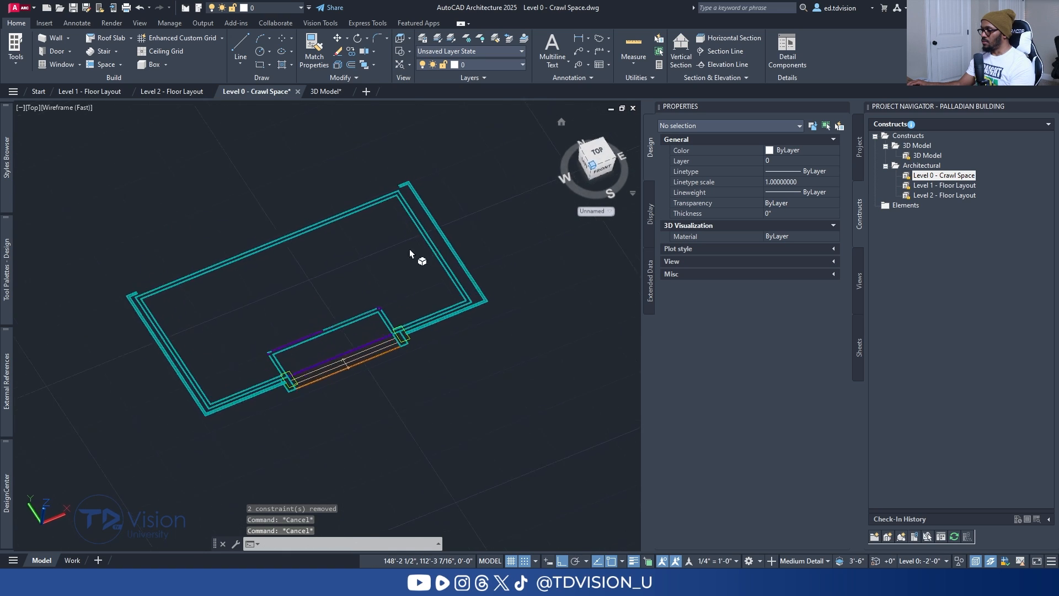
shift+middle_drag(348, 326, 315, 396)
scroll(154, 303, up, 5)
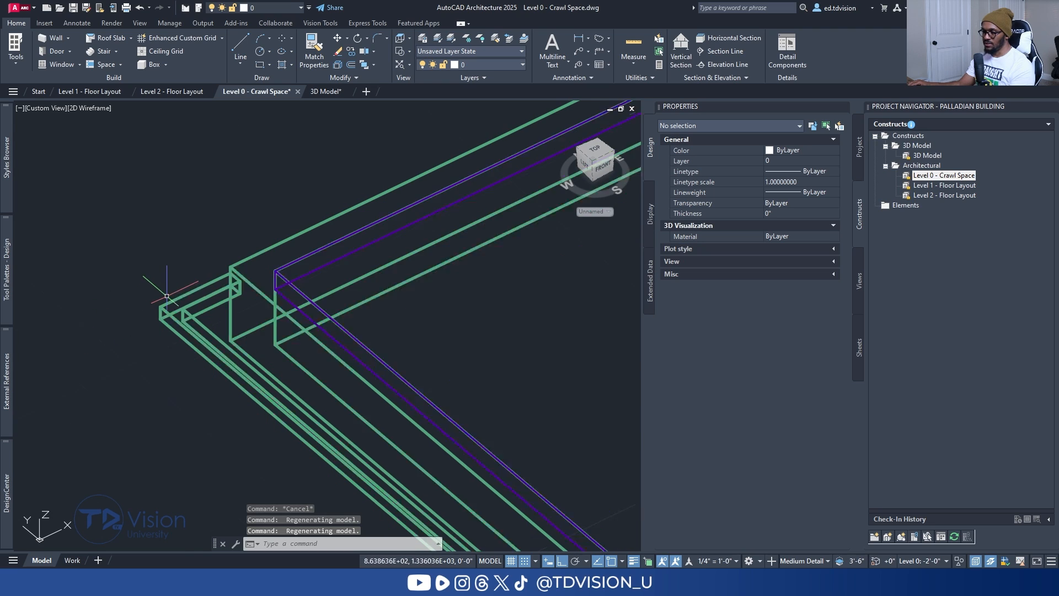
middle_drag(445, 486, 348, 326)
middle_drag(78, 175, 207, 268)
scroll(206, 263, up, 5)
click(203, 293)
click(178, 225)
scroll(206, 236, down, 6)
scroll(416, 383, up, 4)
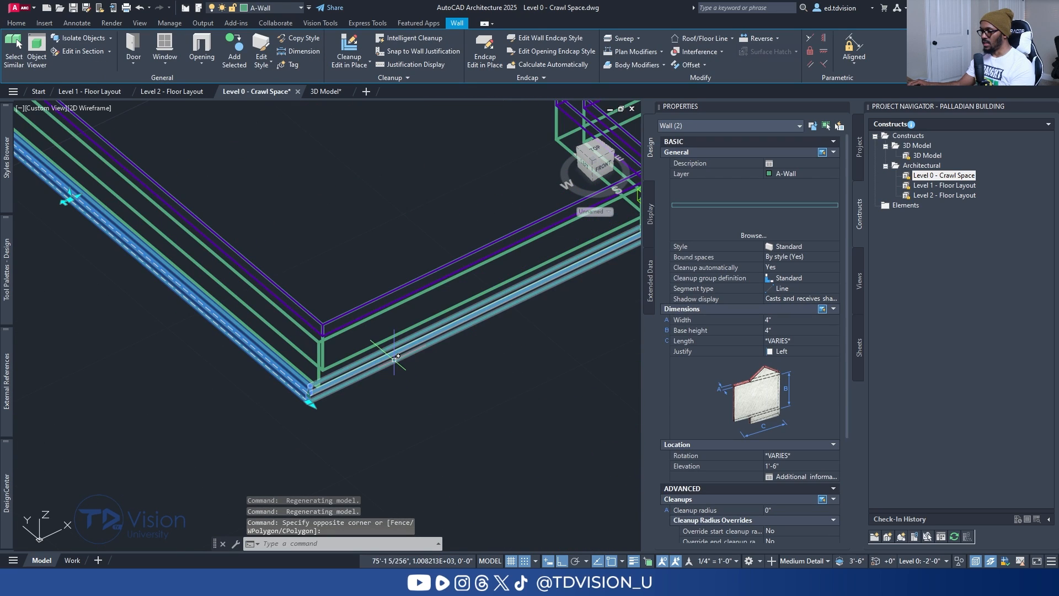
click(394, 359)
scroll(393, 360, down, 5)
middle_drag(530, 338, 158, 509)
scroll(502, 328, up, 5)
click(506, 331)
click(447, 274)
middle_drag(345, 155, 477, 397)
middle_drag(177, 166, 294, 254)
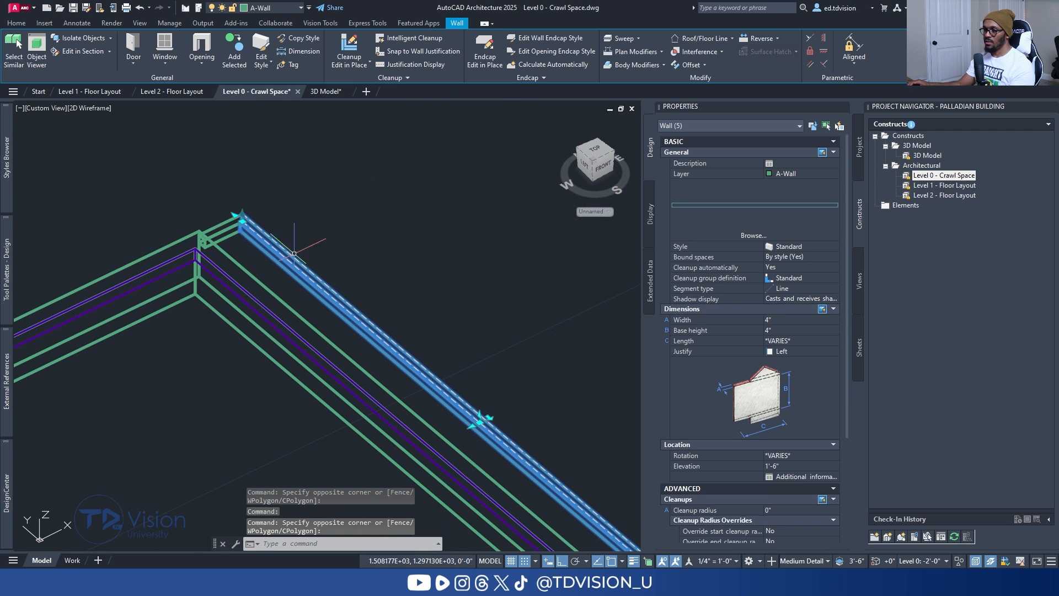
click(230, 231)
click(227, 236)
scroll(231, 233, down, 6)
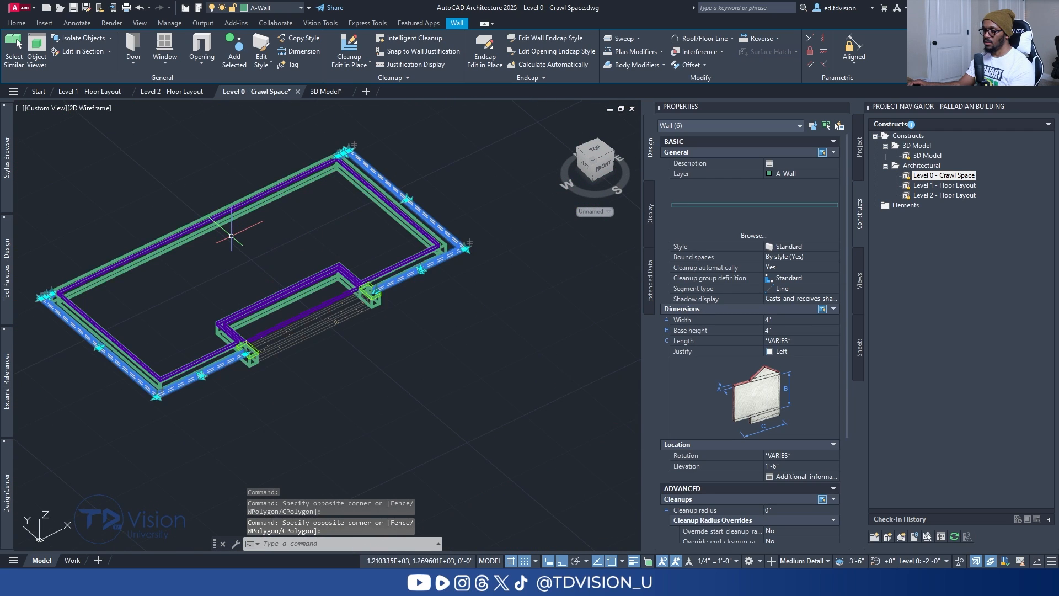
scroll(748, 450, down, 5)
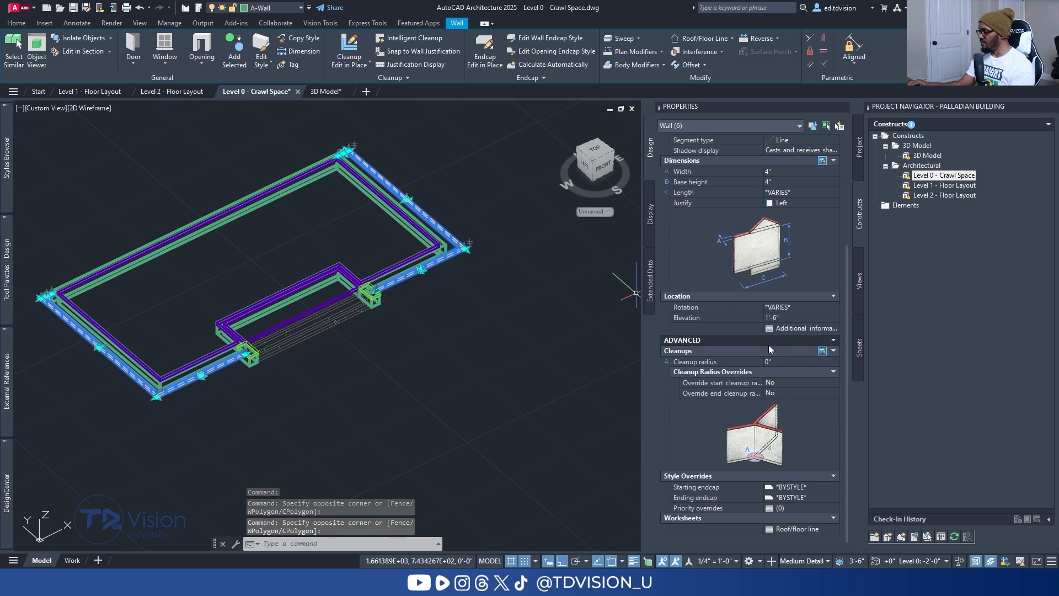
text(0)
key(Return)
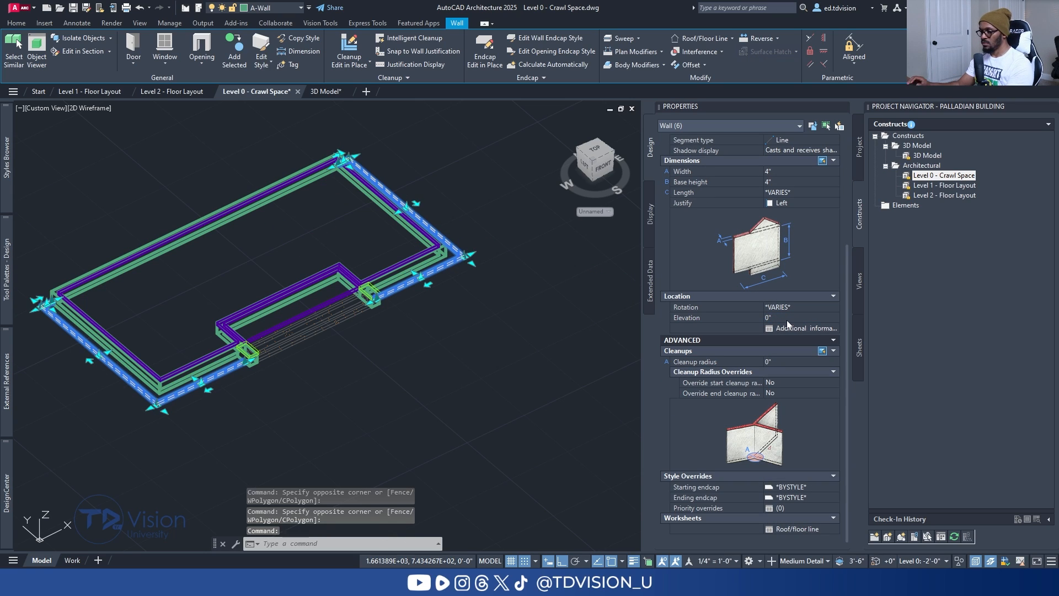
Show the model in the Realistic visual style and examine where the low front wall meets the west stair pier.
shift+middle_drag(381, 303, 236, 285)
scroll(407, 282, down, 6)
shift+middle_drag(407, 278, 568, 375)
click(94, 110)
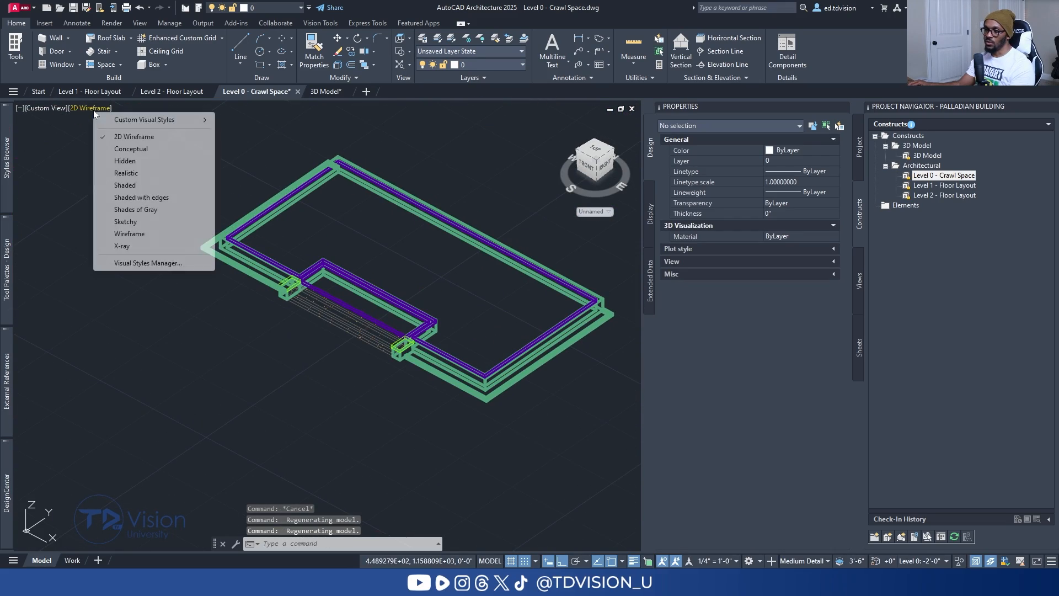
click(150, 175)
scroll(189, 237, up, 5)
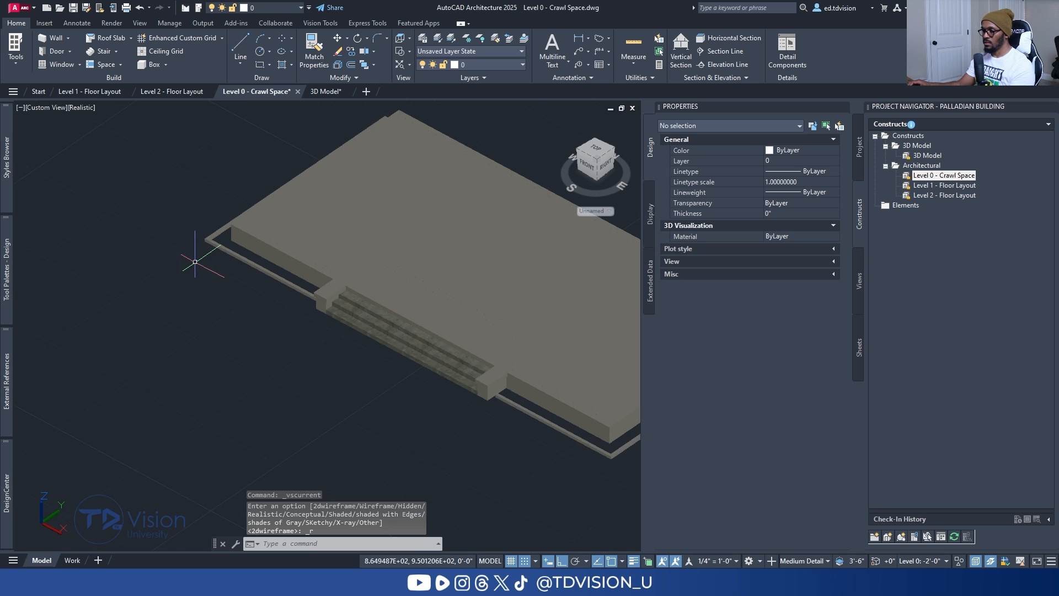
mouse_move(189, 236)
shift+middle_down()
mouse_move(253, 253)
mouse_move(370, 237)
mouse_move(281, 250)
shift+middle_up()
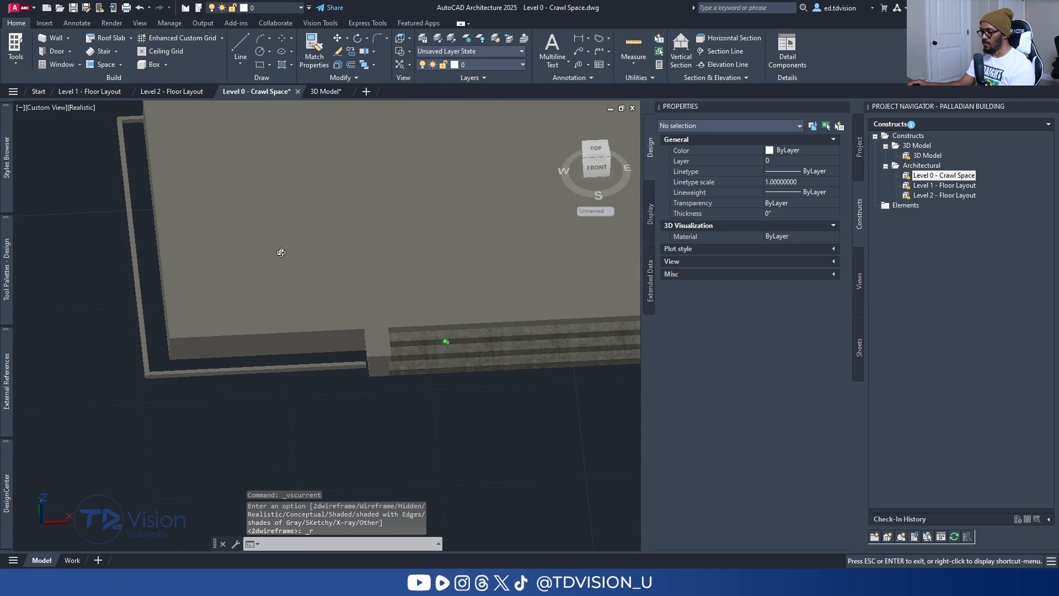
scroll(369, 364, up, 5)
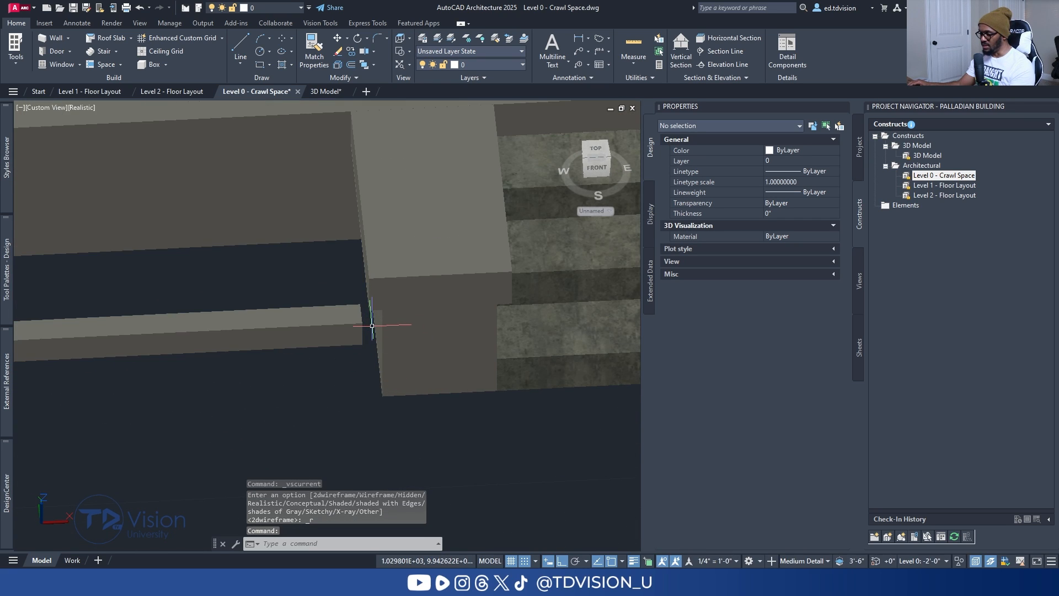
scroll(371, 324, down, 5)
scroll(495, 315, up, 7)
scroll(495, 315, down, 8)
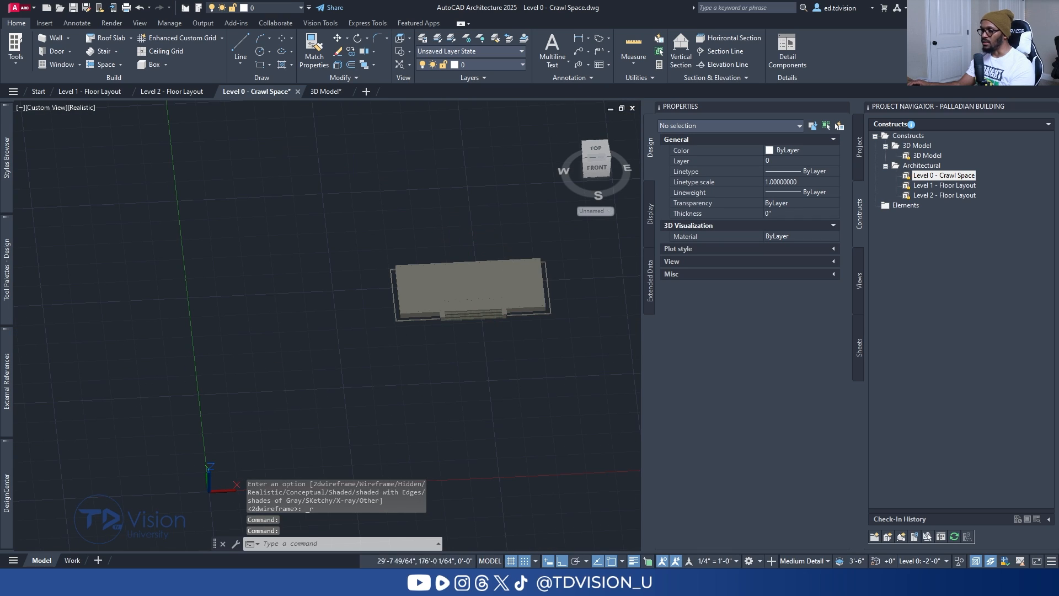
Return the drawing to the 2D Wireframe visual style and the Top view.
key(Escape)
key(Escape)
click(80, 109)
click(105, 133)
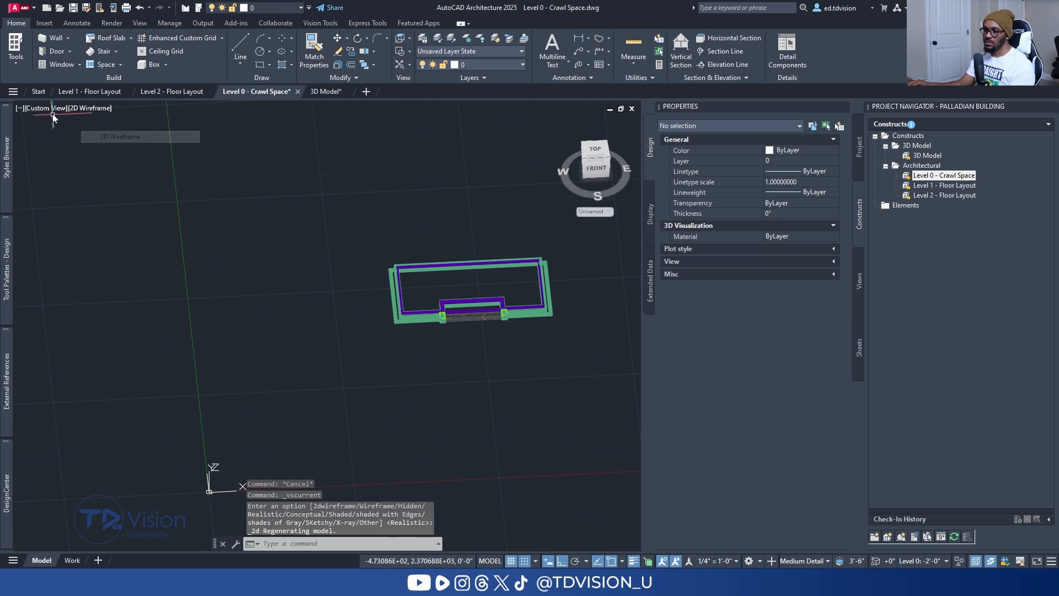
click(49, 108)
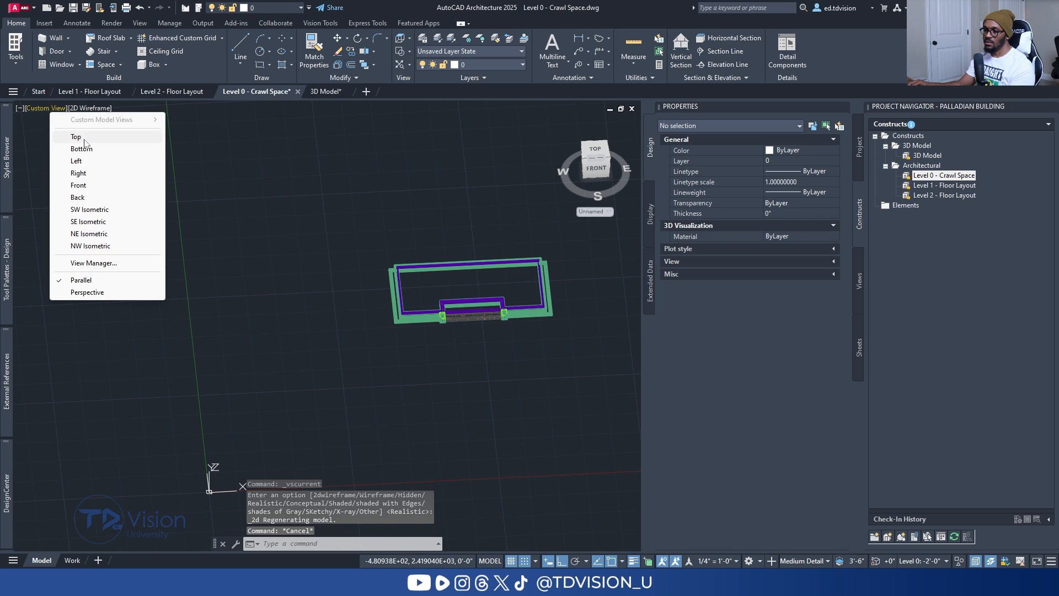
click(72, 136)
scroll(277, 350, up, 4)
click(277, 337)
click(272, 290)
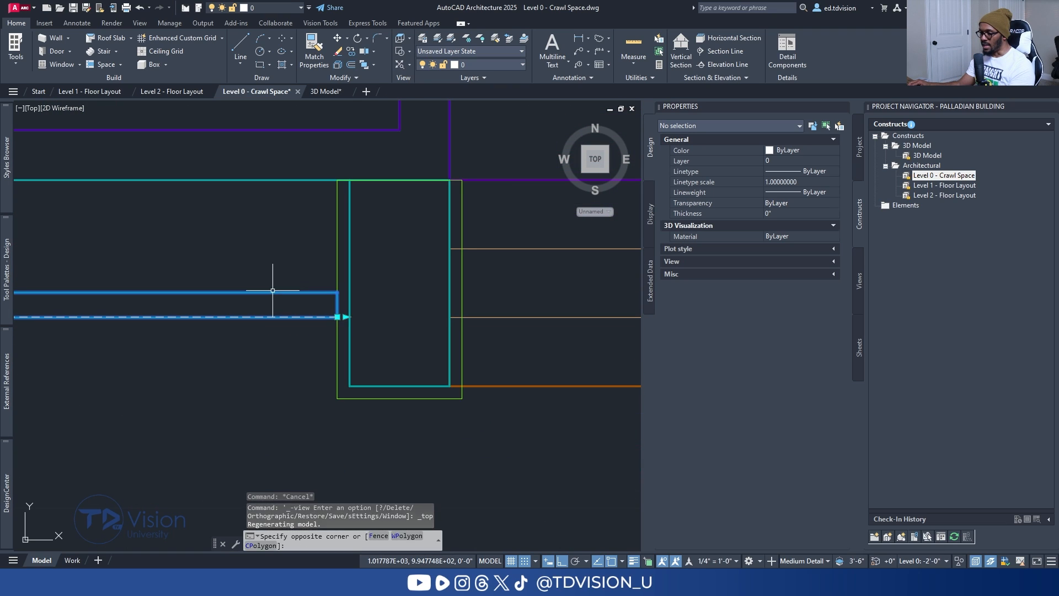
scroll(360, 320, up, 3)
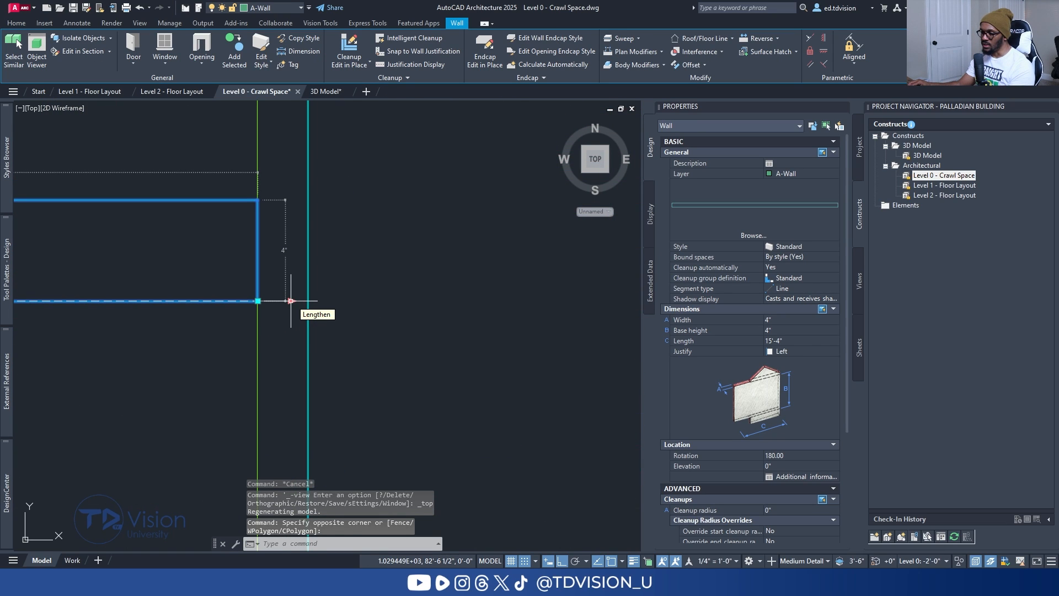
click(291, 301)
scroll(308, 295, down, 4)
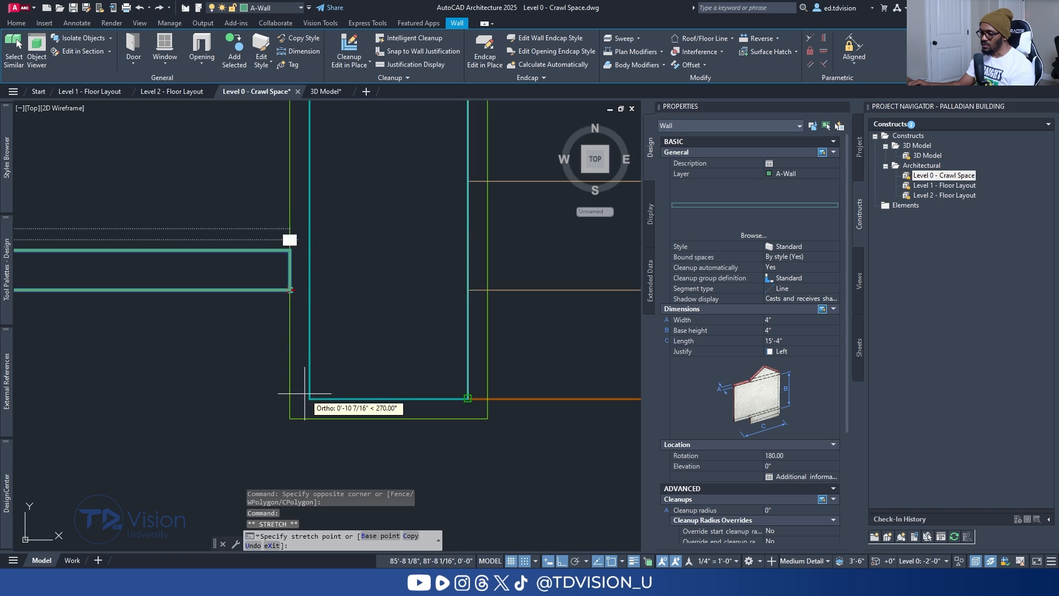
scroll(305, 225, down, 1)
middle_drag(307, 224, 324, 303)
scroll(323, 255, up, 1)
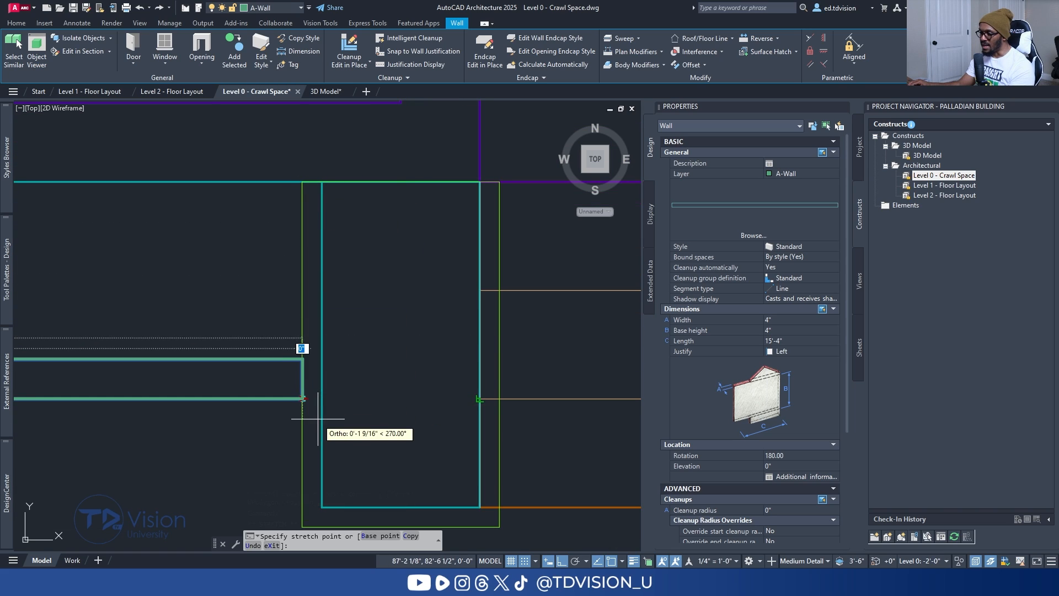
middle_drag(323, 467, 338, 393)
key(Escape)
key(Escape)
key(Escape)
Draw a vertical helper line about 11" long southward from the front-west corner of the west stair pier wall.
middle_drag(330, 324, 289, 305)
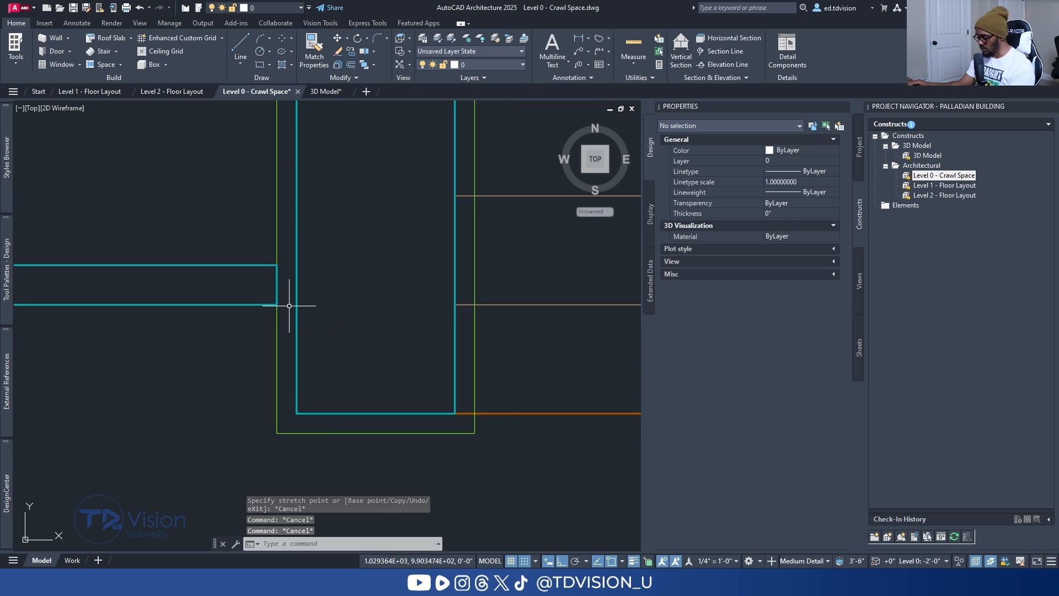
key(Return)
click(296, 415)
middle_drag(304, 445, 323, 352)
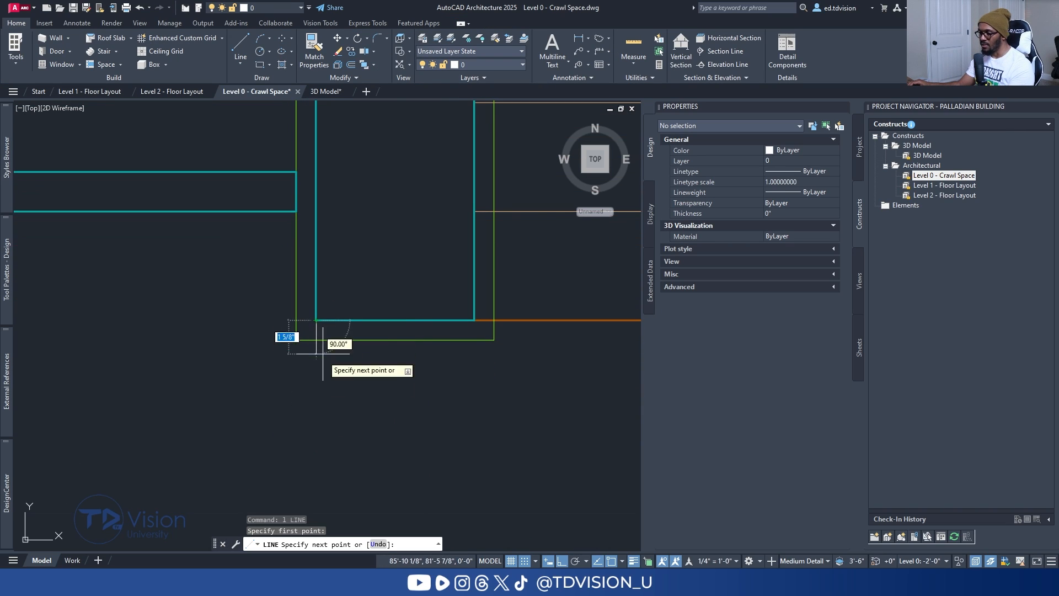
click(331, 431)
key(Escape)
Lengthen the west low front wall to the west face of the stair pier wall, using the helper line's endpoint.
middle_drag(260, 253, 267, 307)
click(295, 255)
click(312, 265)
key(Escape)
click(303, 265)
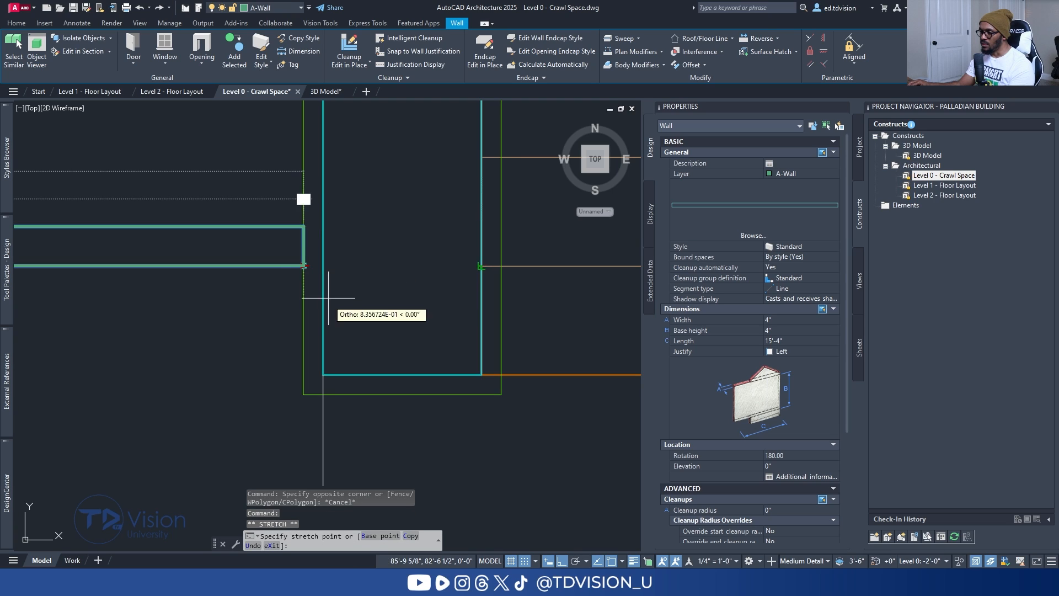
click(323, 374)
scroll(328, 289, down, 2)
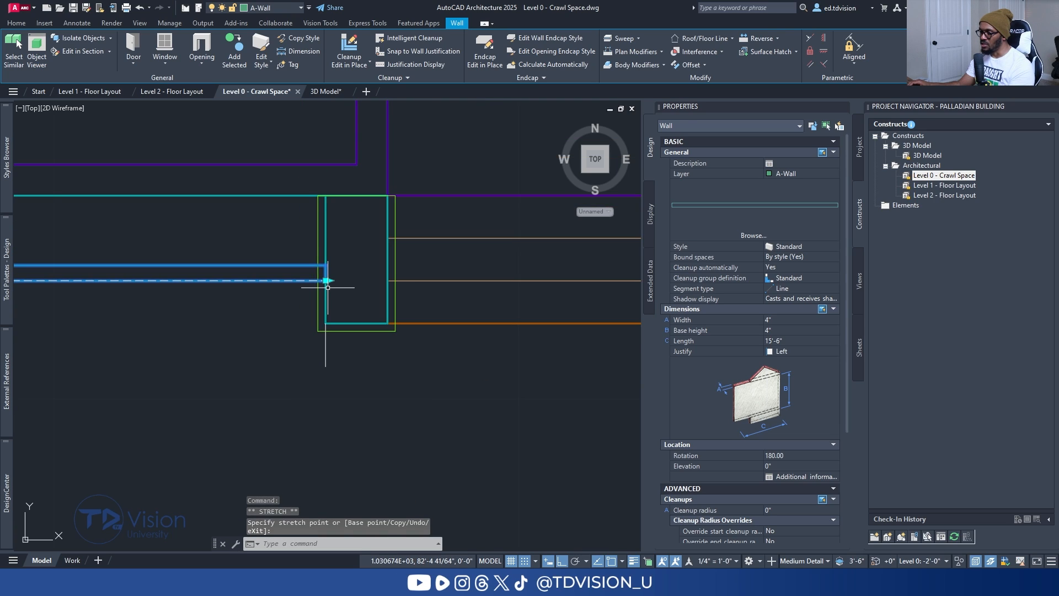
key(Escape)
scroll(327, 289, down, 1)
Move the helper line from the west stair pier to the front-east corner of the east stair pier wall.
click(347, 339)
click(321, 330)
middle_drag(354, 331, 246, 323)
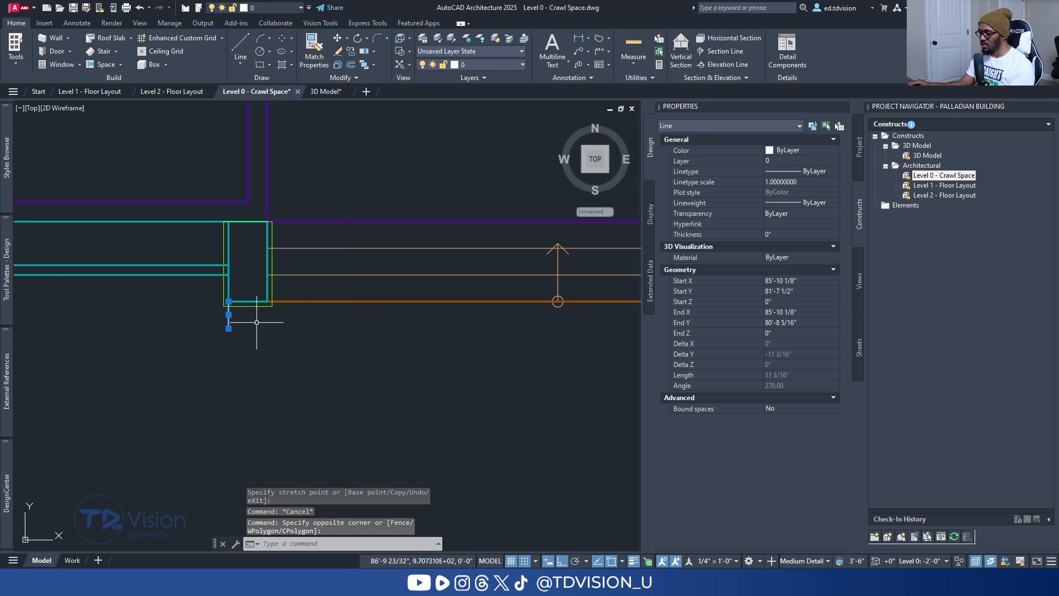
text(m)
key(Return)
scroll(234, 312, up, 4)
click(215, 266)
scroll(216, 265, down, 3)
middle_drag(510, 283, 307, 296)
scroll(408, 274, up, 4)
click(389, 269)
key(Escape)
scroll(459, 253, down, 3)
middle_drag(458, 253, 295, 316)
Lengthen the east low front wall to the east face of the stair pier wall, using the helper line's endpoint.
click(296, 316)
click(280, 300)
scroll(262, 313, up, 4)
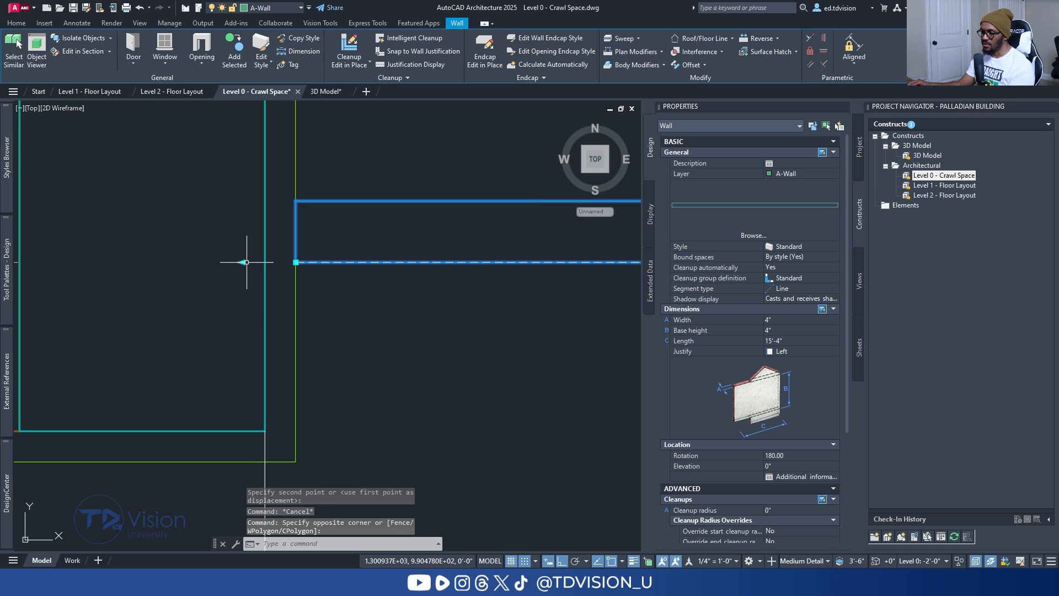
click(247, 262)
middle_drag(287, 384, 279, 323)
click(264, 361)
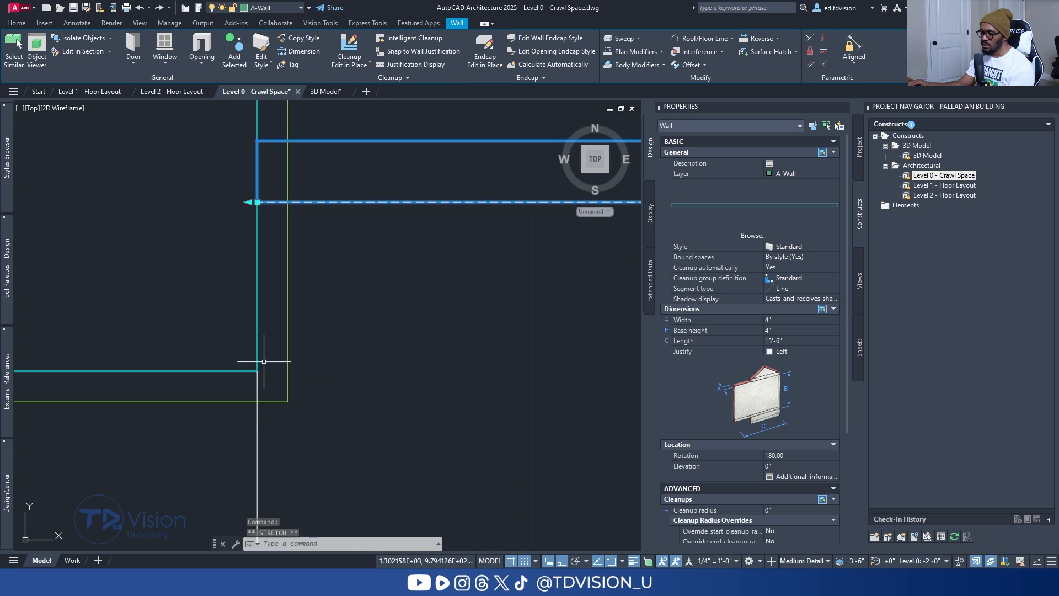
scroll(322, 276, down, 2)
key(Escape)
Delete the helper line at the east stair pier.
click(317, 356)
click(256, 333)
key(Delete)
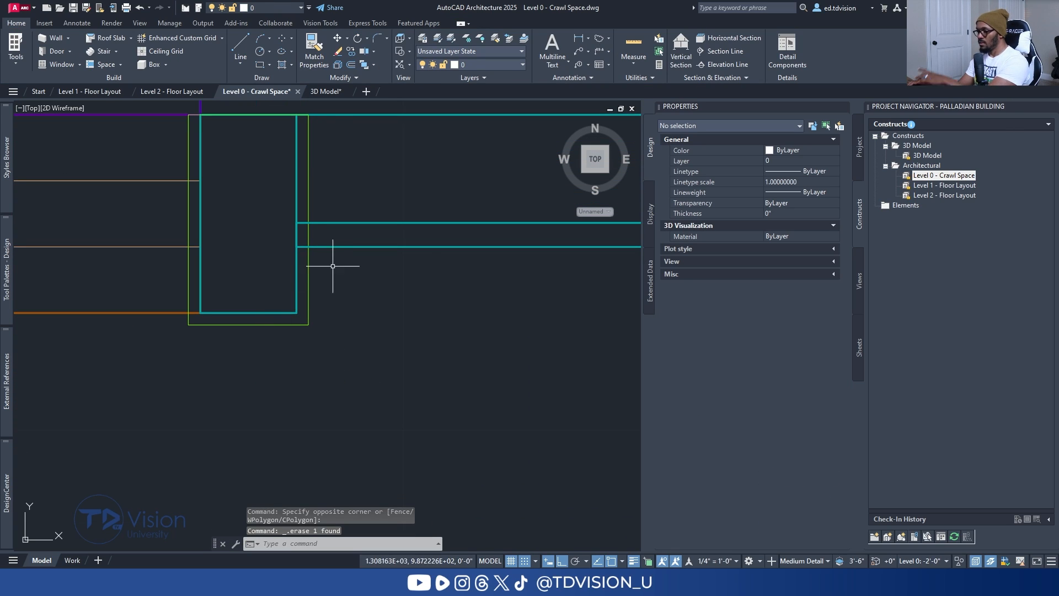
Examine the low front wall's end at the stair pier and the whole crawl space from a southwest isometric view.
scroll(332, 265, down, 6)
click(584, 176)
scroll(334, 404, up, 6)
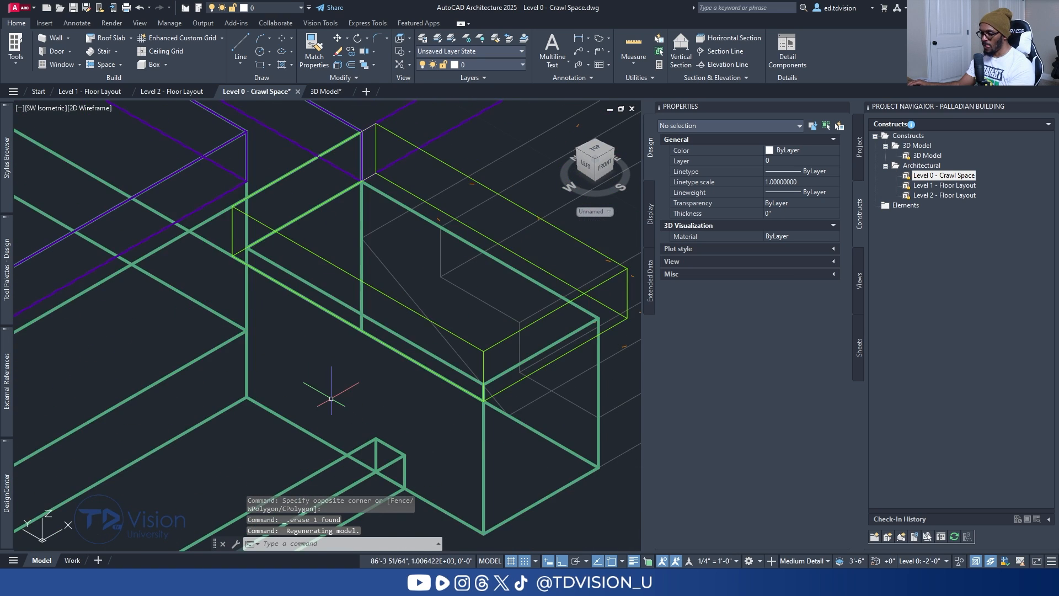
click(349, 426)
shift+middle_drag(441, 459, 416, 391)
key(Escape)
click(368, 428)
click(323, 369)
key(Escape)
key(Escape)
scroll(390, 326, down, 7)
shift+middle_drag(415, 309, 420, 333)
key(Escape)
key(Escape)
key(Escape)
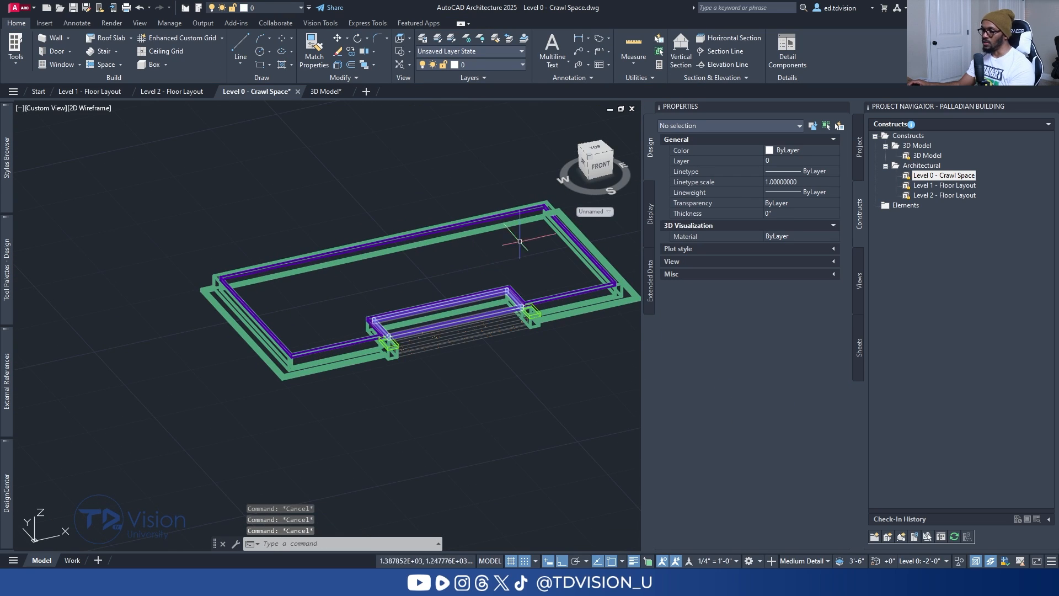
Save the Level 0 - Crawl Space drawing and reload its reference in the 3D Model drawing with changes compared.
click(586, 158)
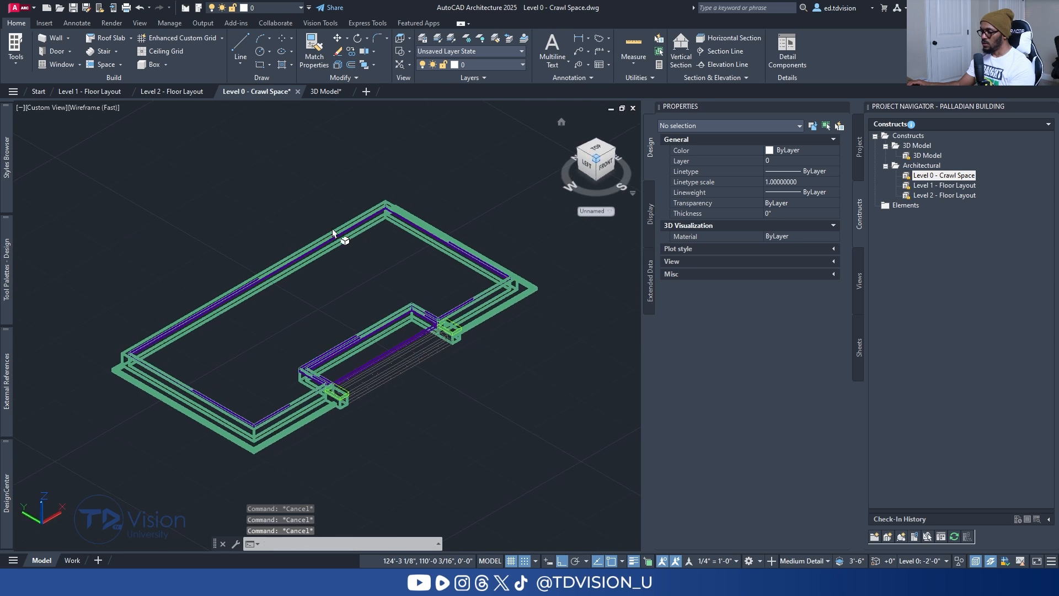
key(ctrl+s)
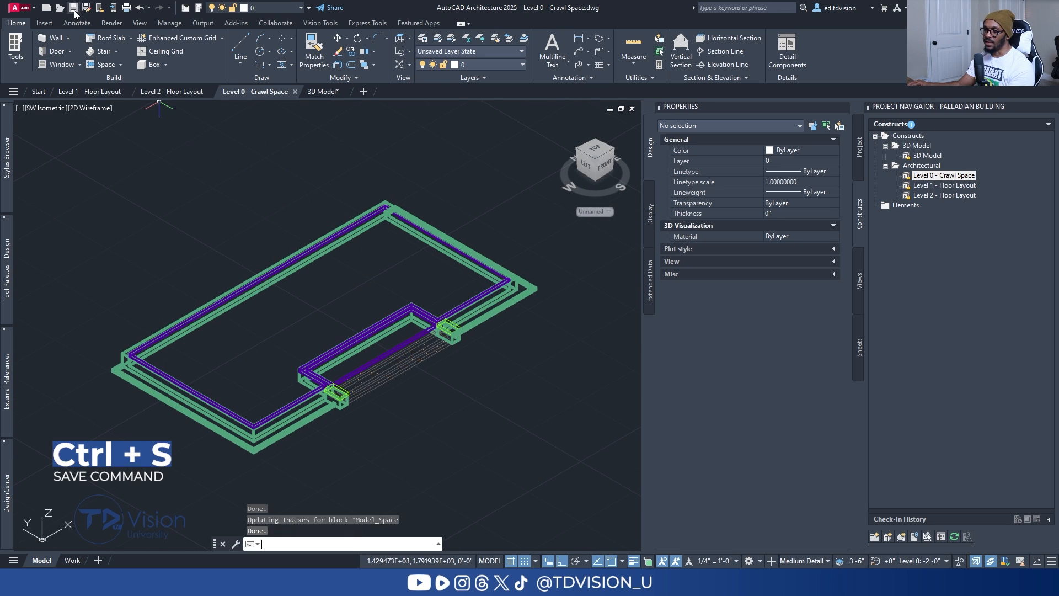
click(332, 94)
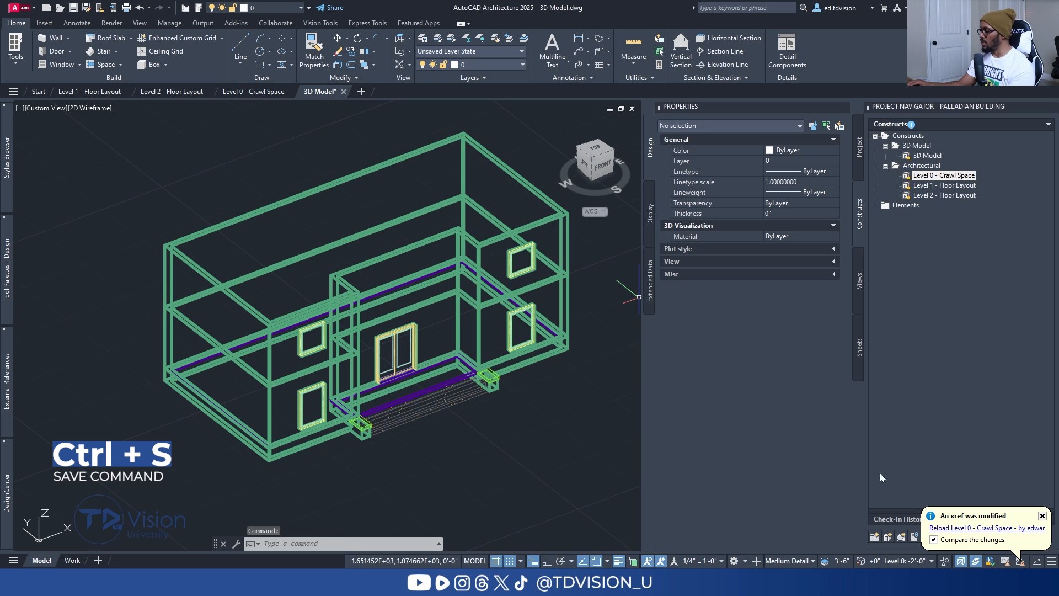
click(951, 528)
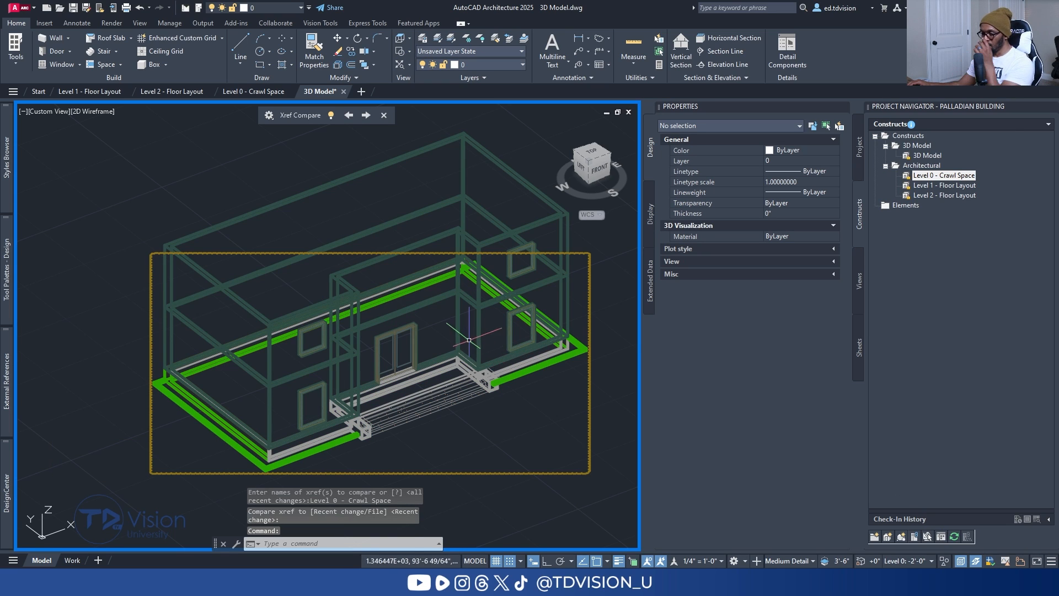
Review the compared perimeter wall changes in the 3D Model drawing and close the Xref comparison.
scroll(375, 395, up, 6)
scroll(366, 378, down, 5)
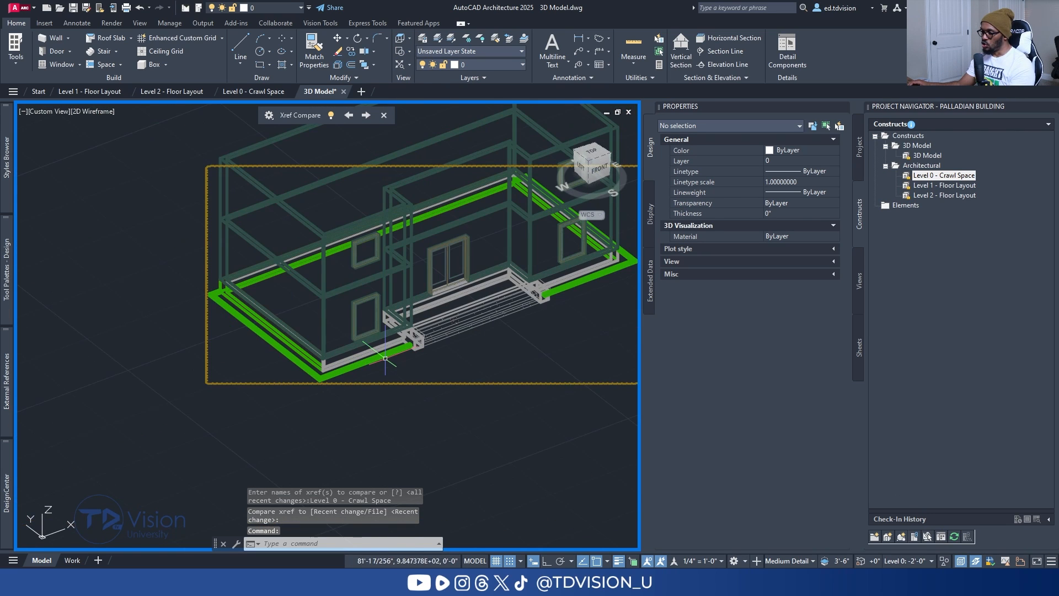
middle_drag(309, 310, 296, 317)
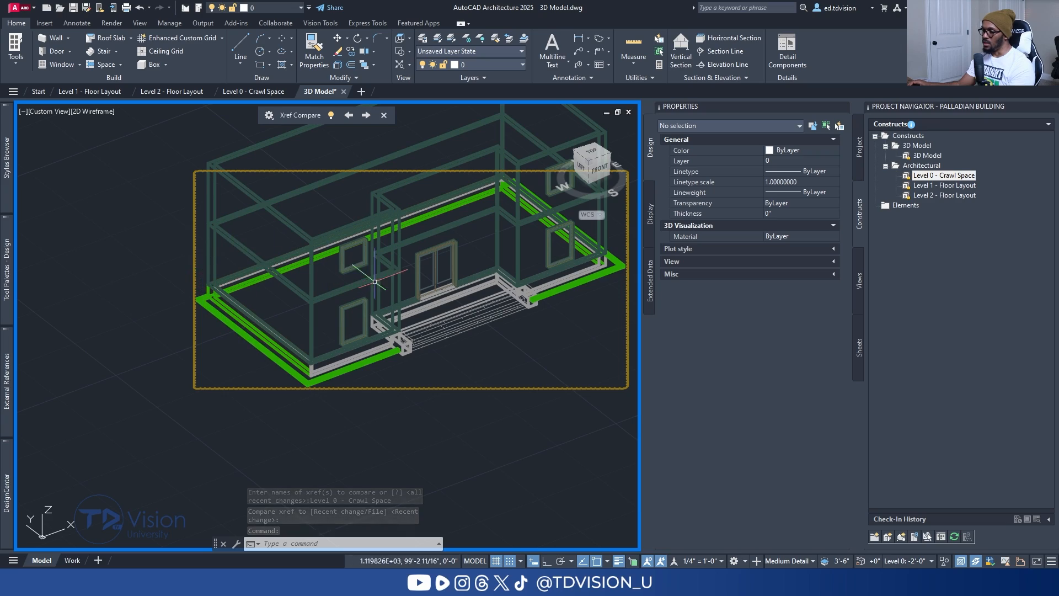
middle_drag(601, 257, 506, 265)
click(384, 115)
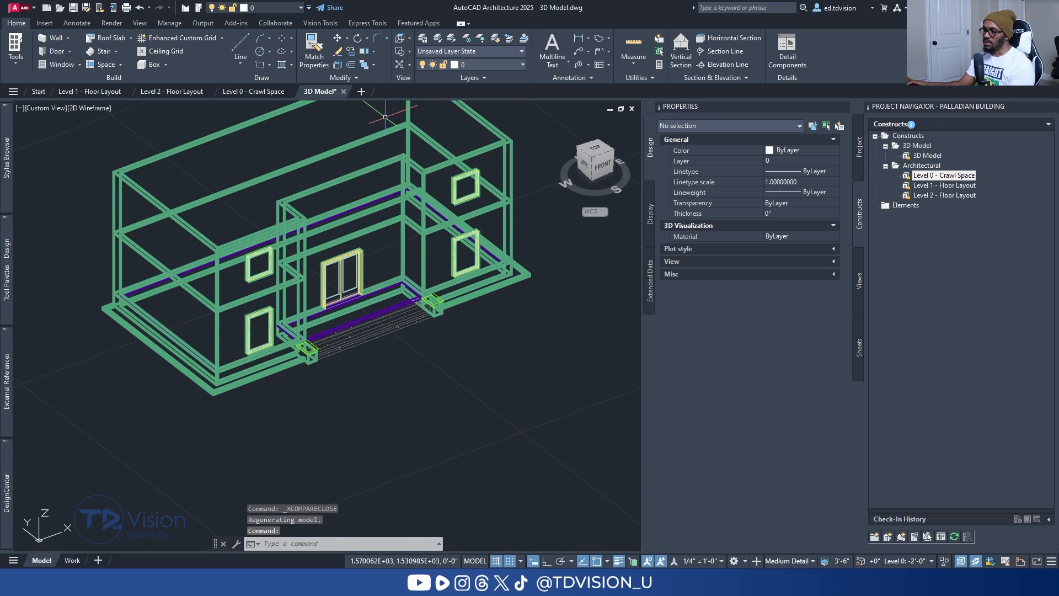
Set the 3D Model drawing's visual style to Realistic.
shift+middle_drag(419, 292, 480, 303)
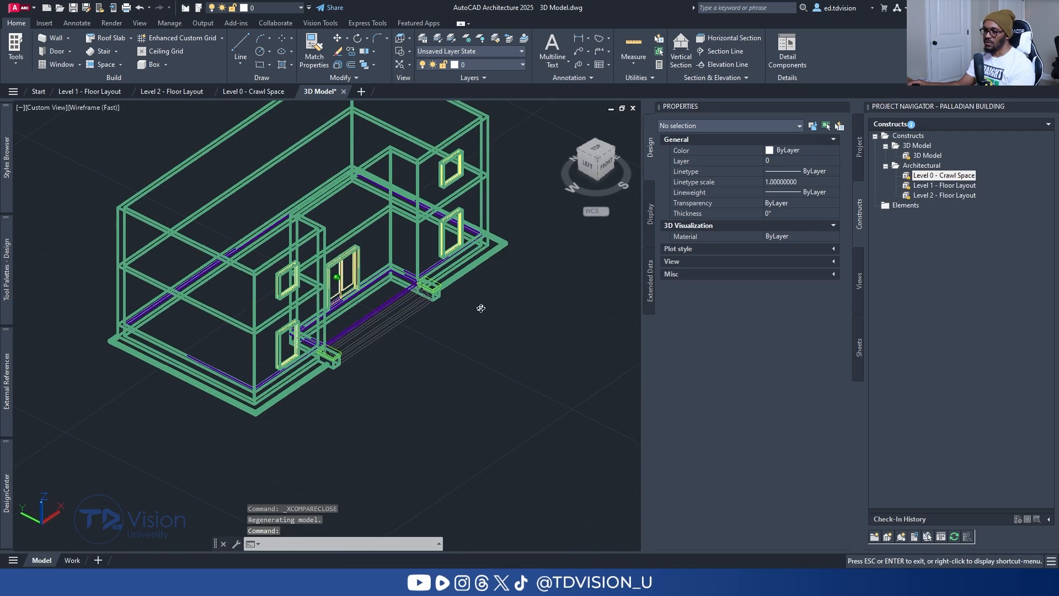
click(89, 108)
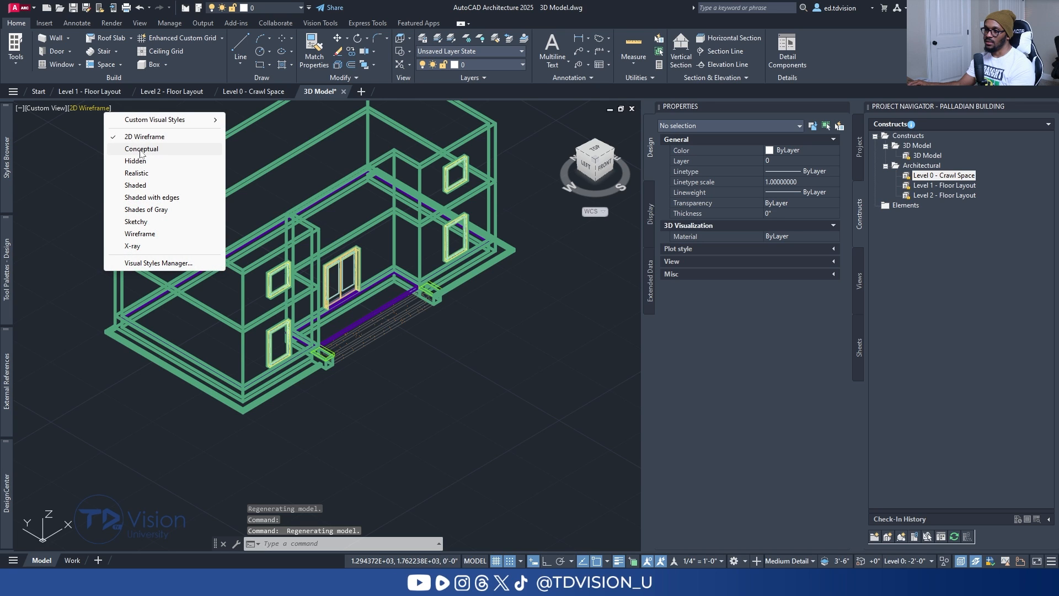
click(138, 173)
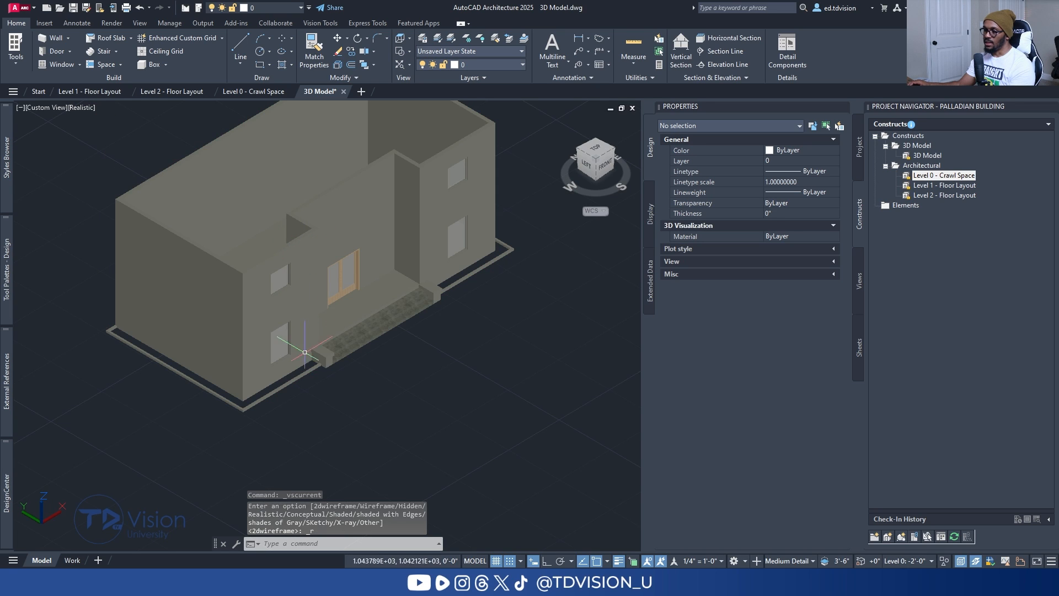
shift+middle_drag(297, 327, 383, 270)
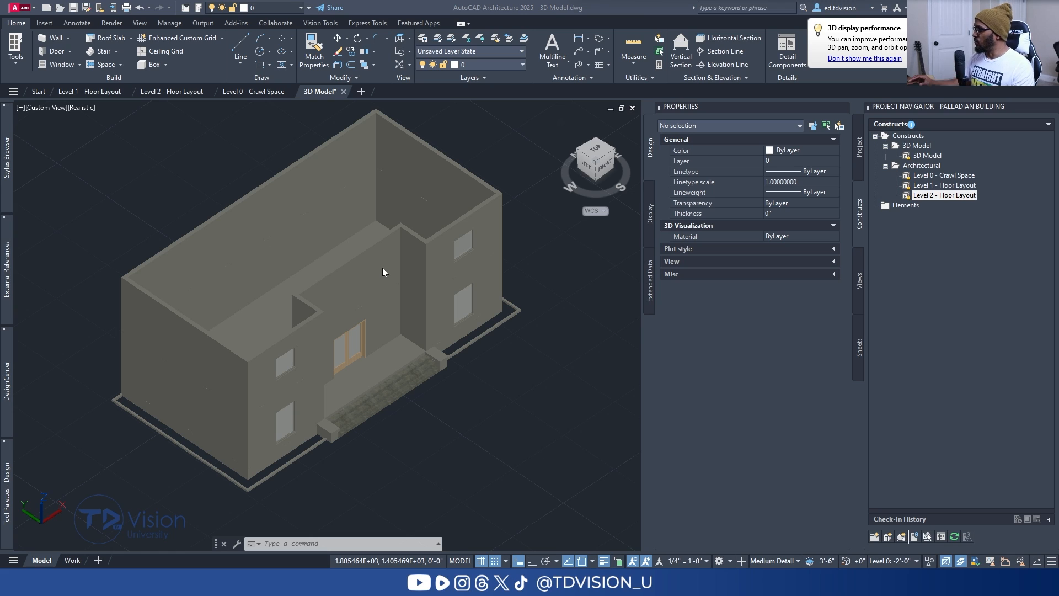
shift+middle_drag(350, 284, 355, 256)
middle_drag(348, 321, 345, 301)
shift+middle_drag(353, 292, 384, 296)
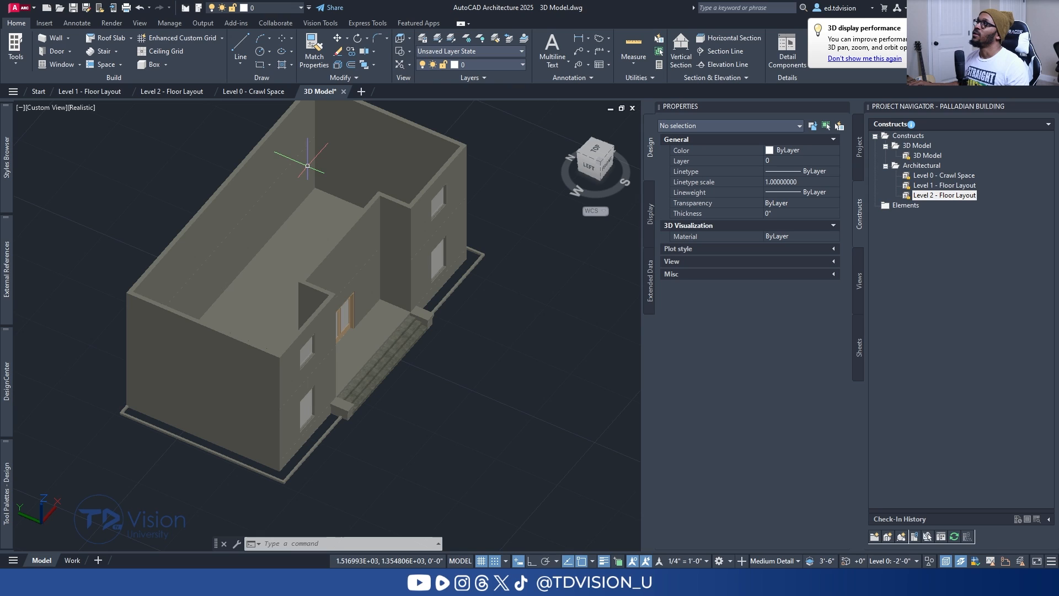
Examine the entrance, columns and stairs in the reference photo of the Palladian building, and return to the 3D Model drawing.
drag(463, 0, 497, 83)
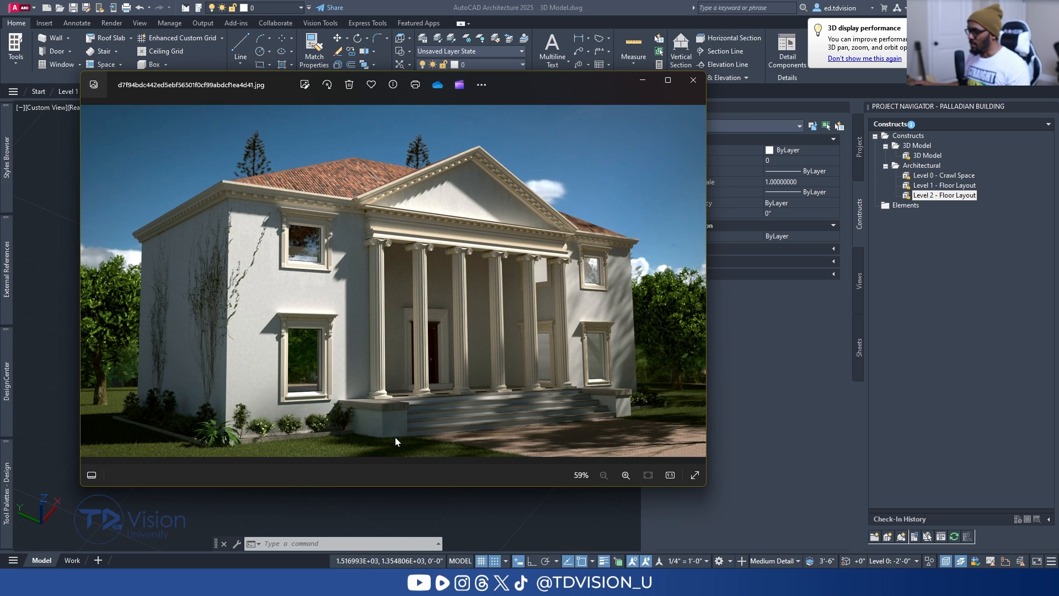
scroll(399, 432, up, 6)
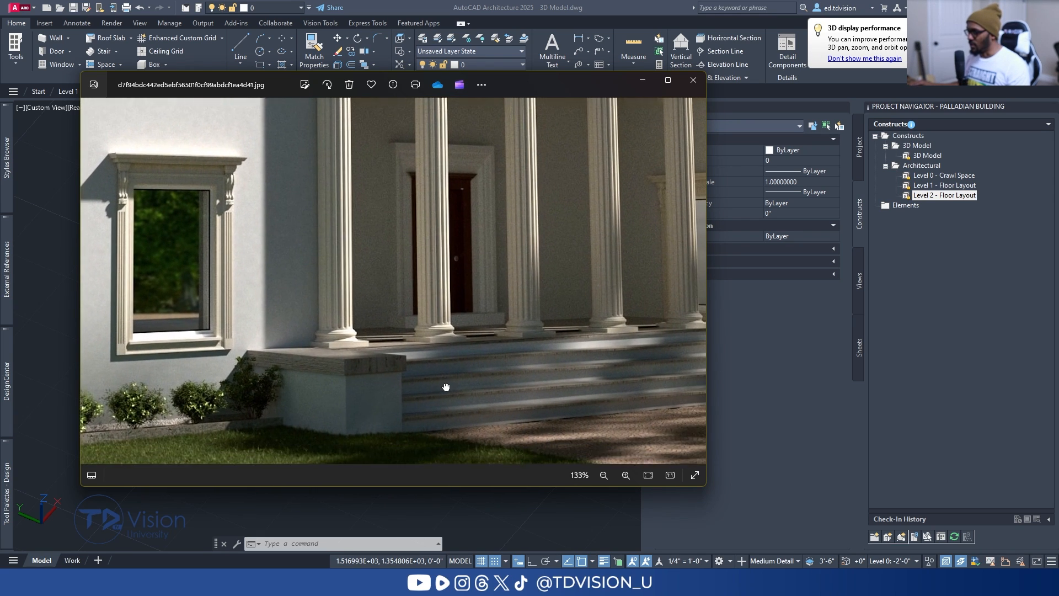
drag(447, 390, 435, 374)
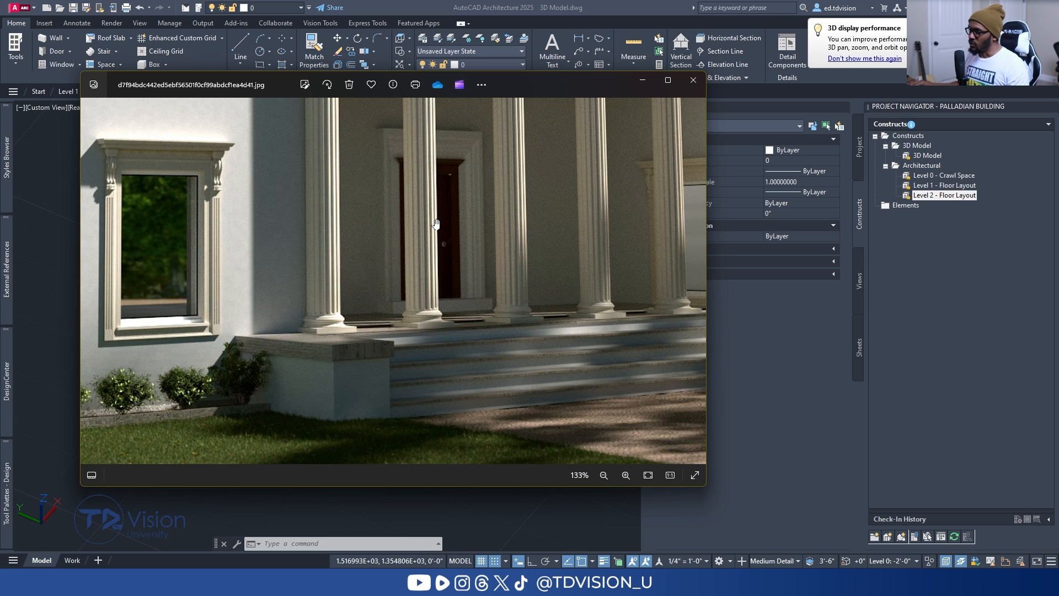
scroll(436, 223, down, 5)
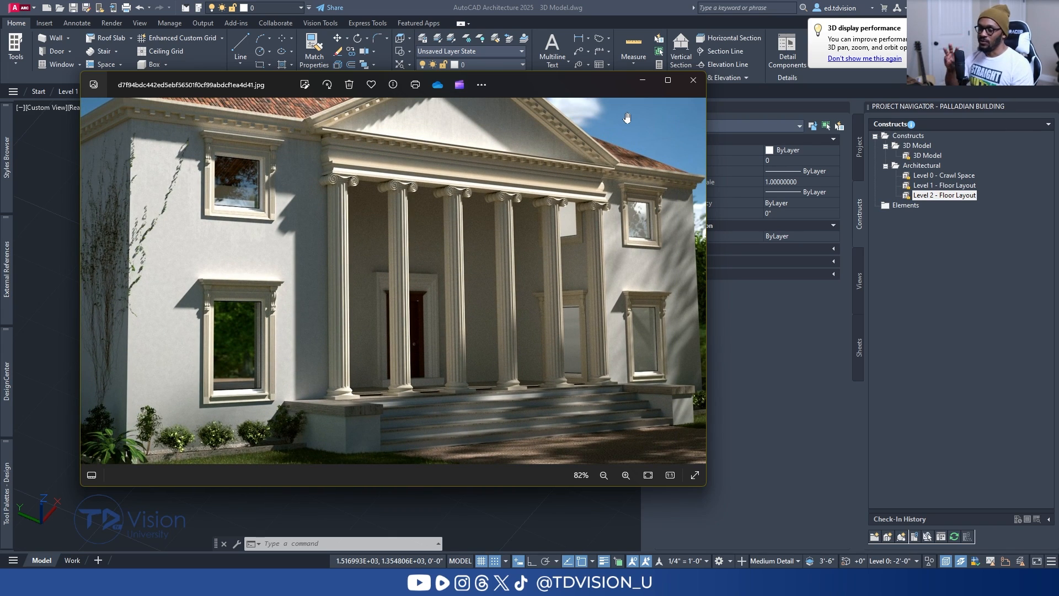
click(634, 80)
click(493, 269)
key(Escape)
key(Escape)
Inspect the Level 2 reference in the 3D Model, and check the Level 2 and Level 1 floor layout drawings in southwest isometric view.
middle_drag(462, 249, 375, 279)
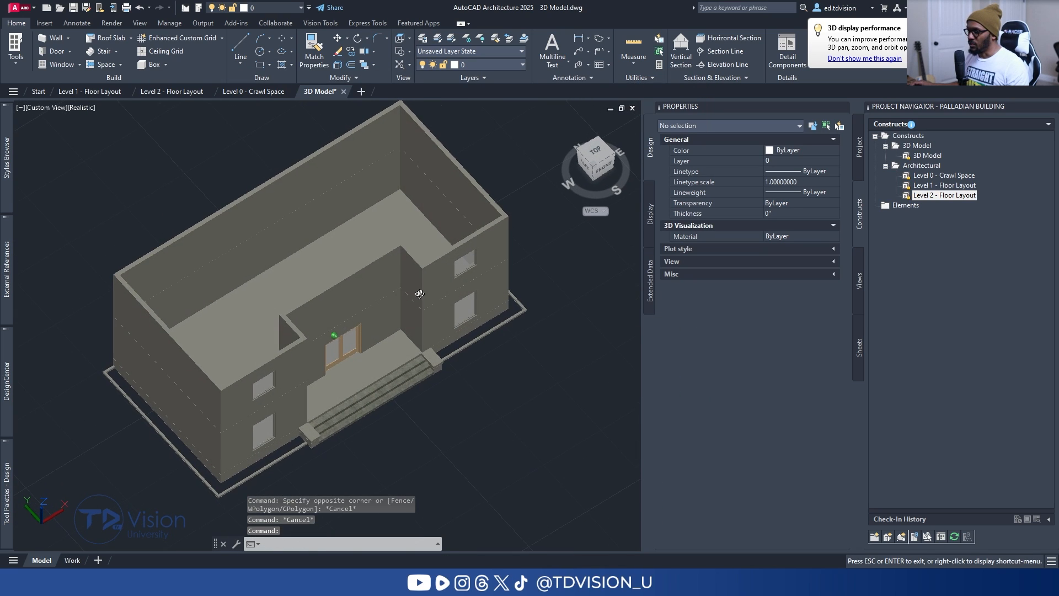
click(274, 212)
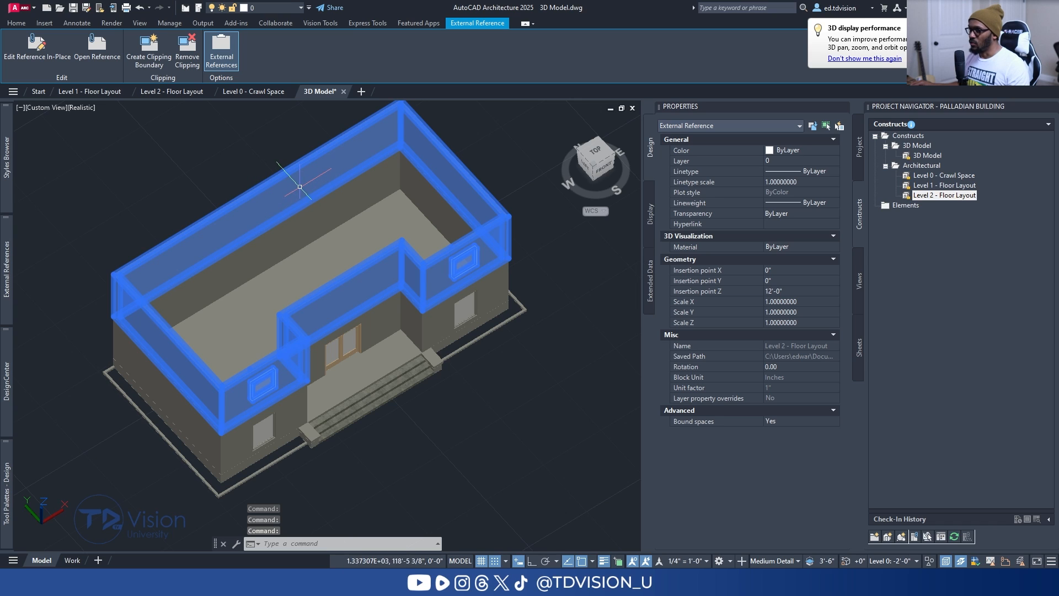
key(Escape)
click(181, 92)
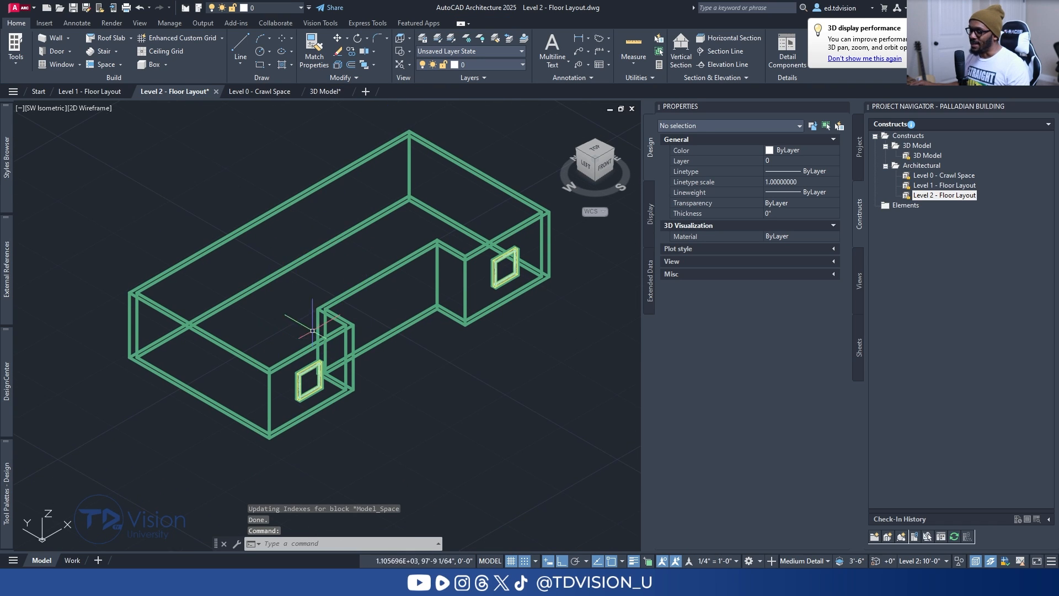
click(80, 89)
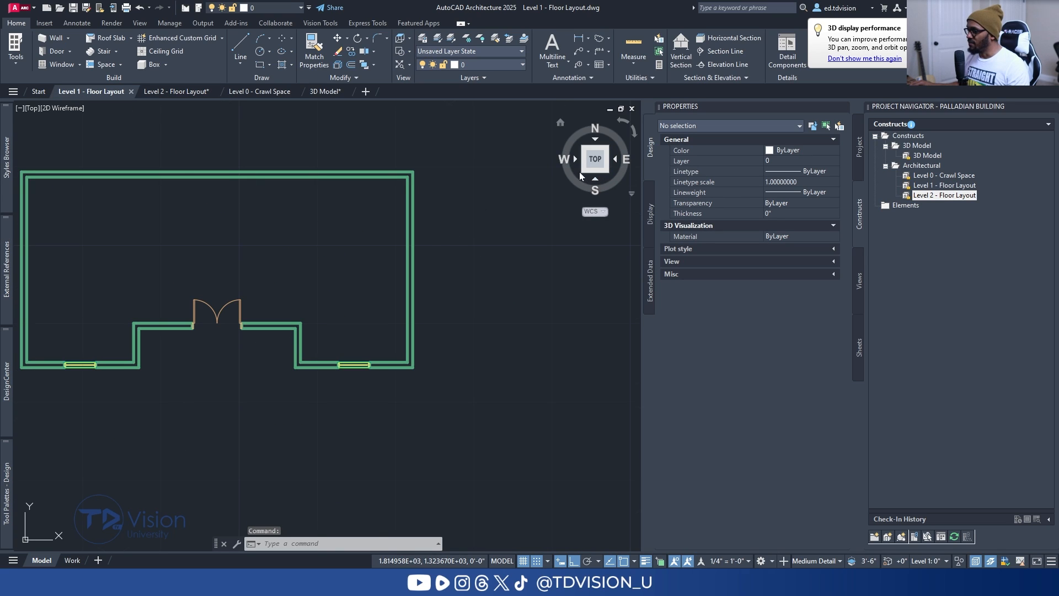
click(585, 172)
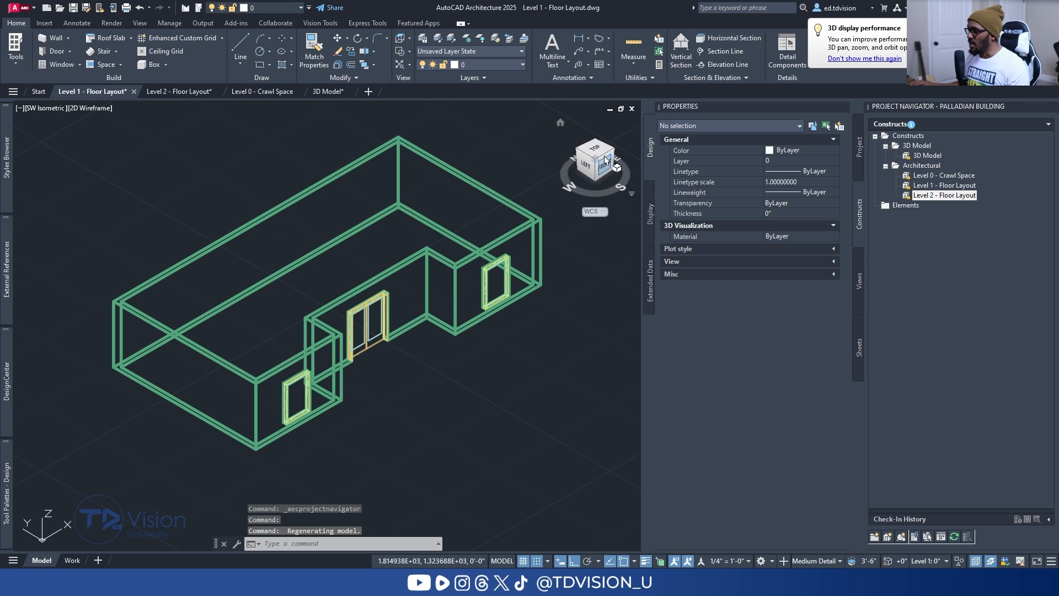
Copy the 6" floor slab from the Level 0 - Crawl Space drawing to the clipboard.
click(270, 92)
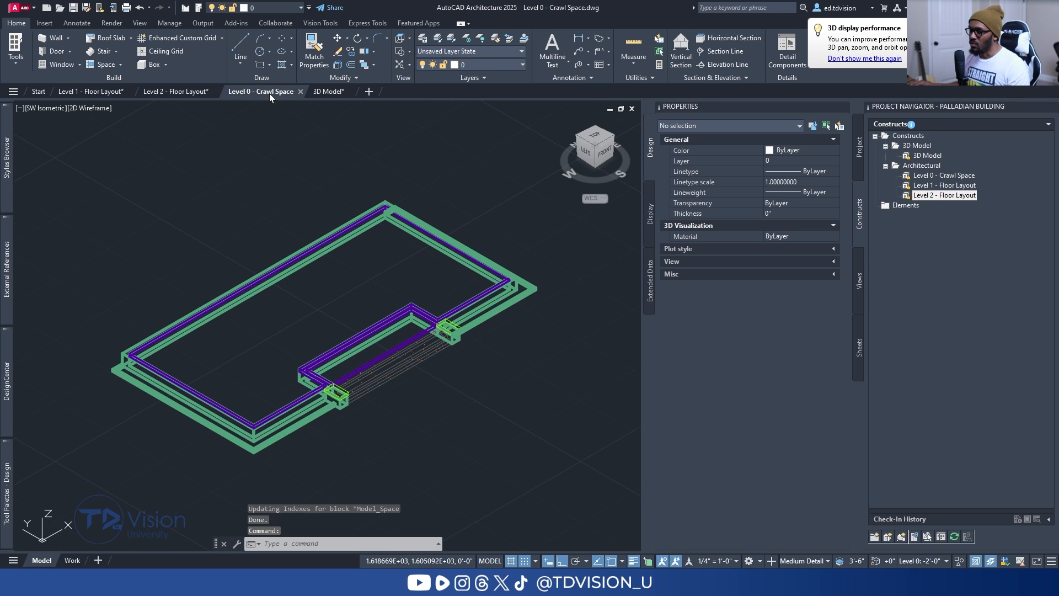
middle_drag(205, 364, 217, 336)
scroll(311, 276, up, 6)
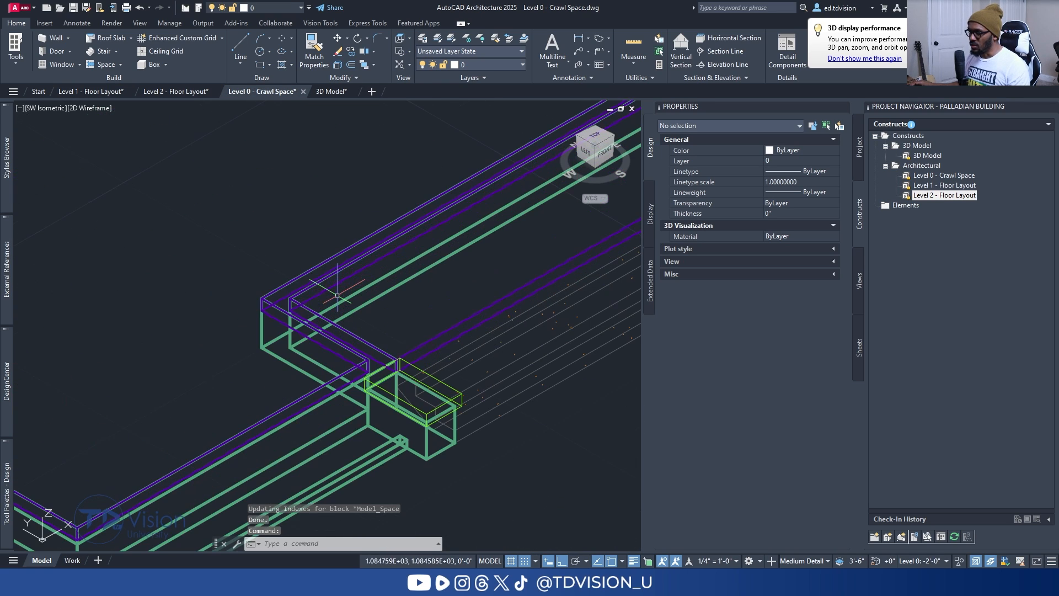
click(315, 268)
scroll(295, 253, down, 5)
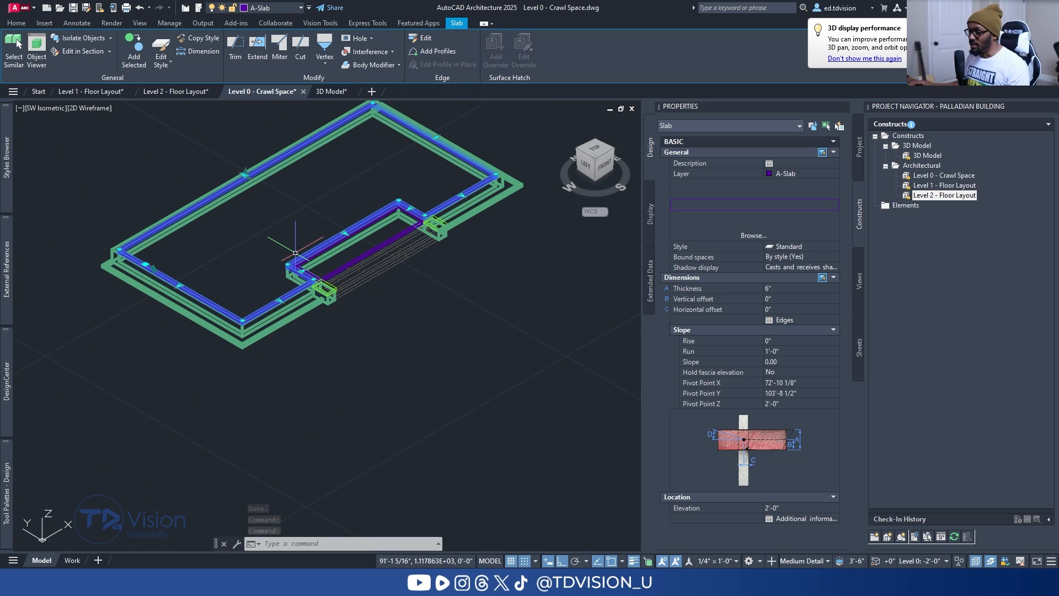
middle_drag(321, 209, 348, 267)
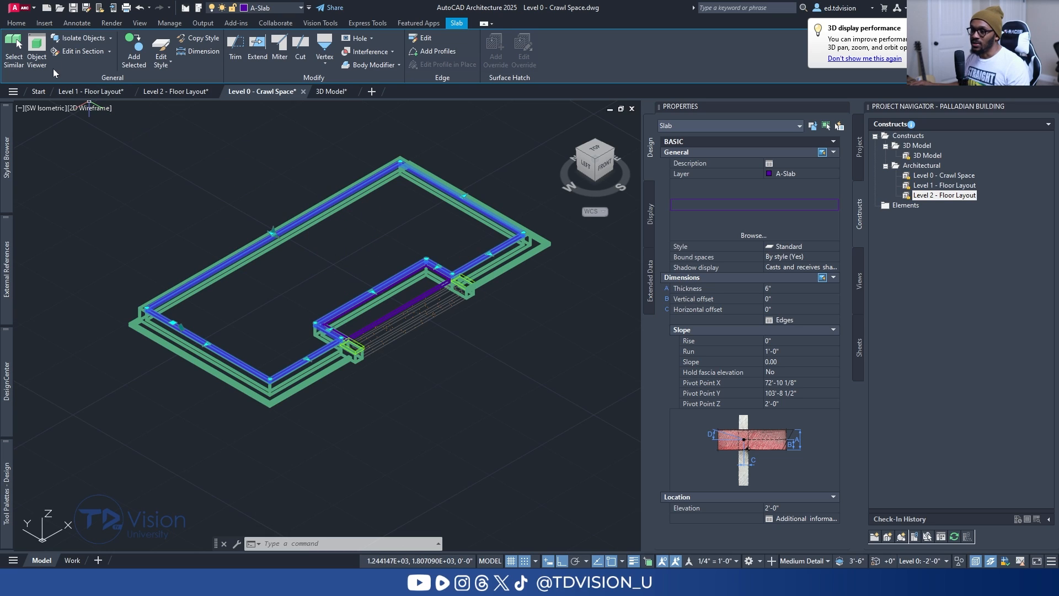
click(17, 23)
click(348, 79)
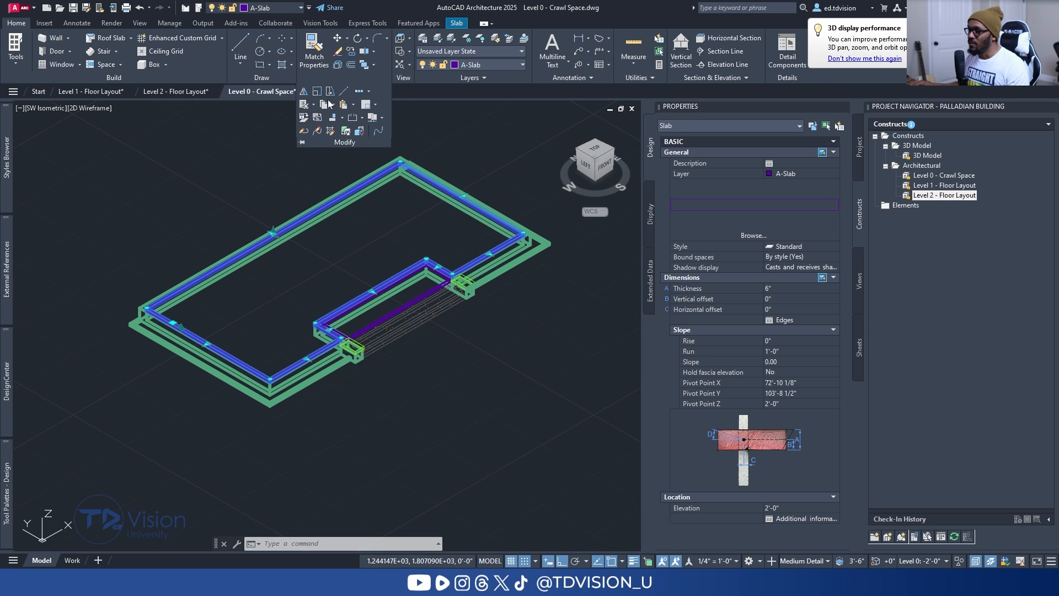
key(ctrl+c)
key(Escape)
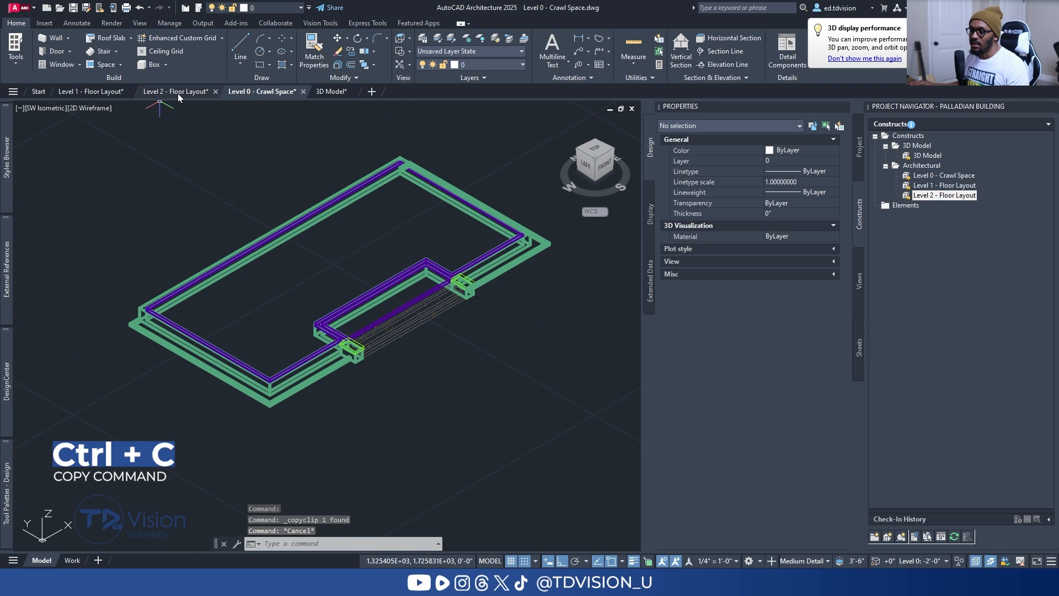
Paste the copied slab to its original coordinates in the Level 2 - Floor Layout drawing.
click(178, 92)
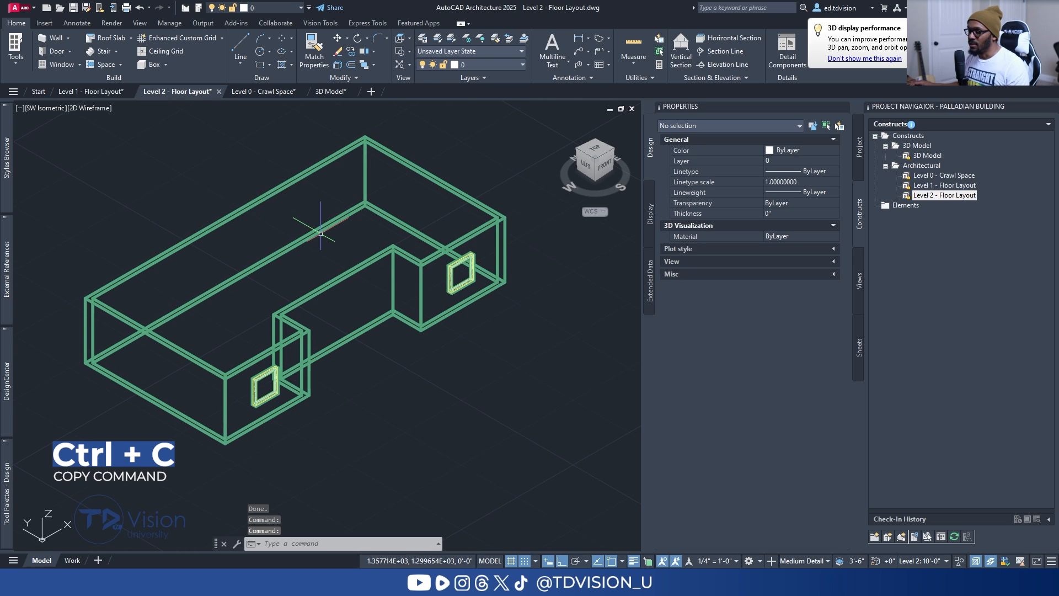
click(332, 79)
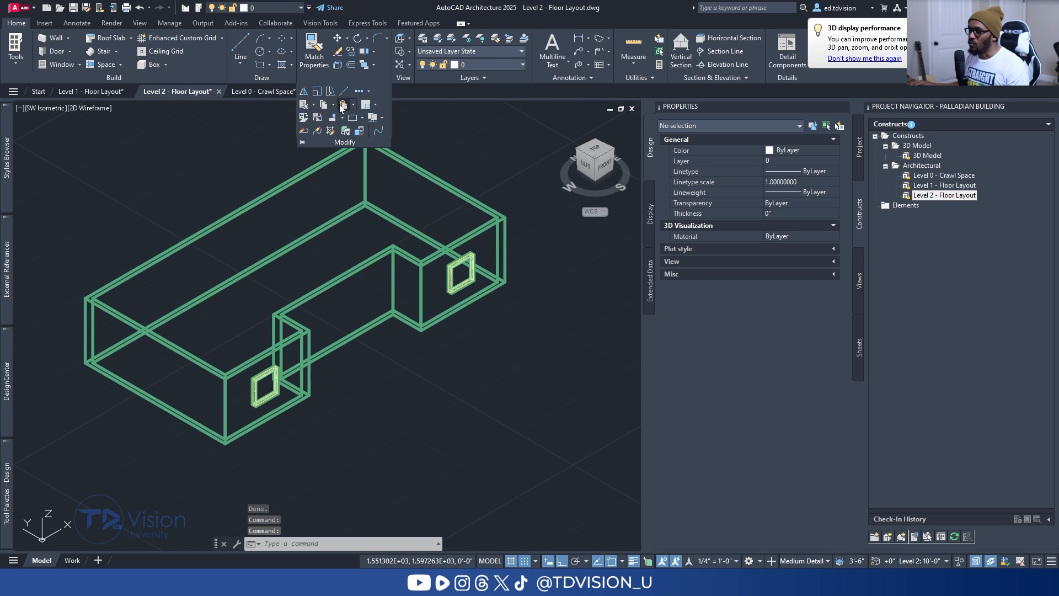
click(353, 111)
click(386, 189)
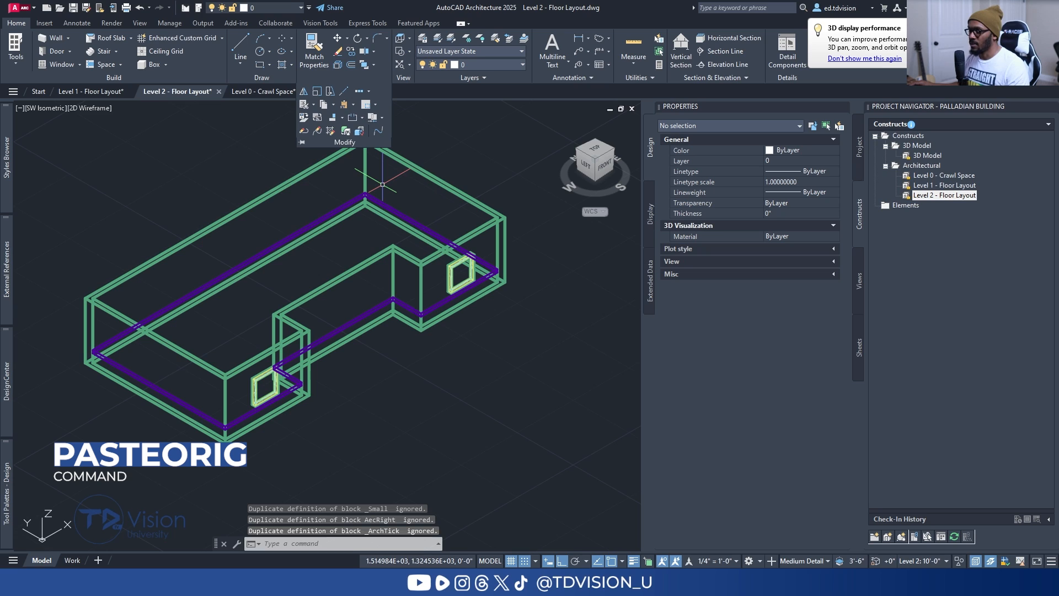
Set the pasted Level 2 slab's elevation to 0".
shift+middle_drag(256, 307, 298, 260)
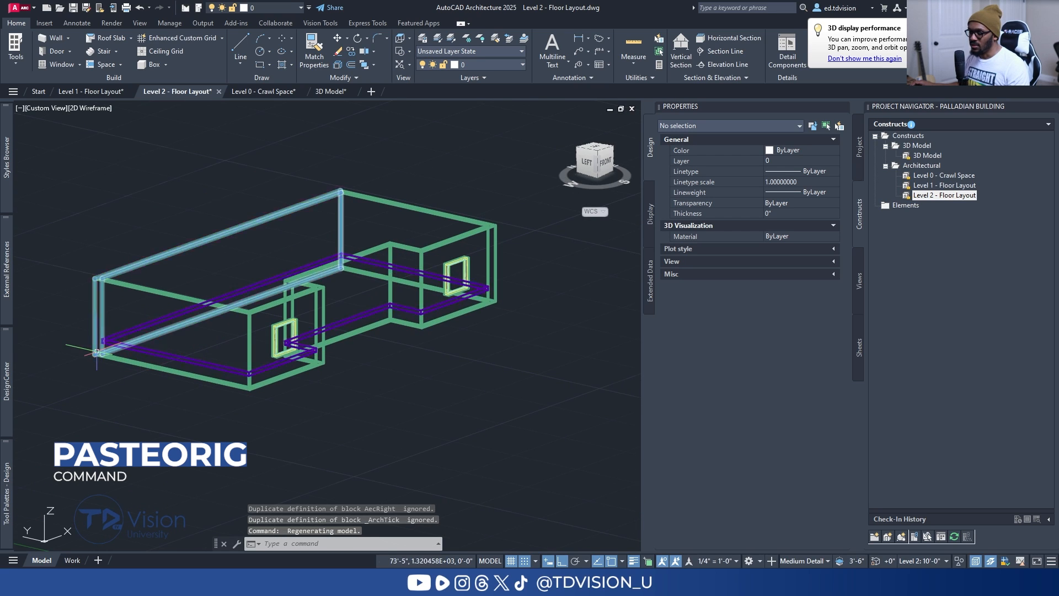
scroll(95, 349, up, 5)
scroll(166, 282, down, 5)
click(208, 250)
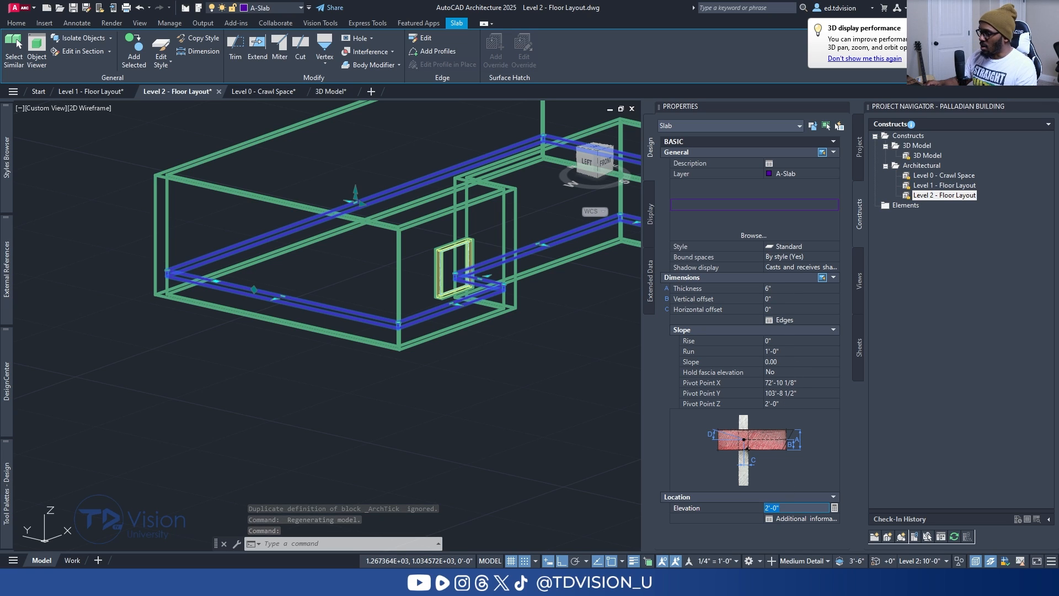
key(Return)
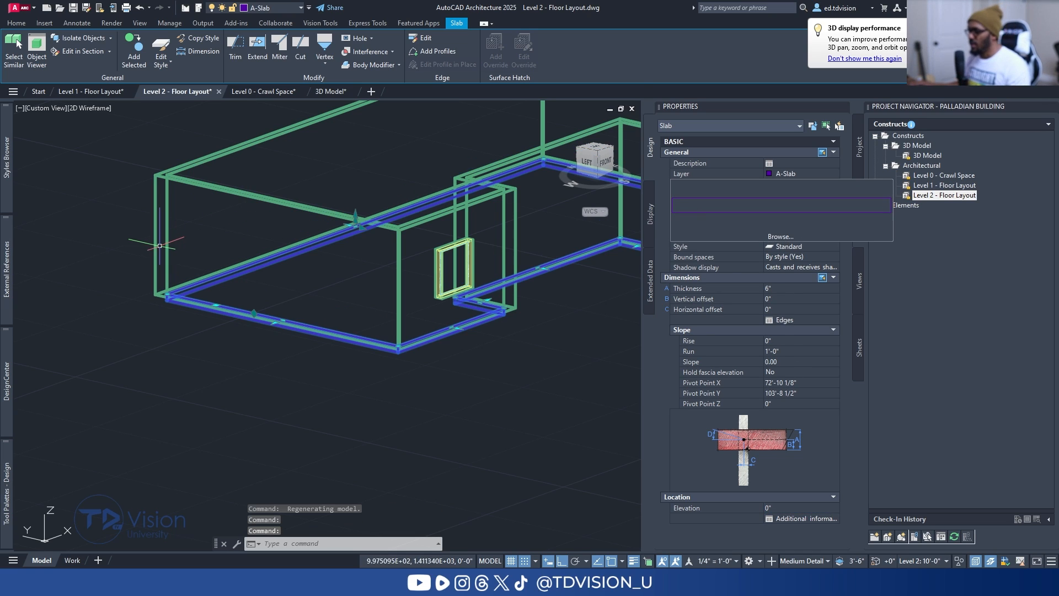
Deselect the slab and inspect its fit against the Level 2 walls from an isometric angle.
key(Escape)
key(Escape)
scroll(312, 261, down, 2)
shift+middle_drag(368, 248, 317, 290)
middle_drag(321, 339, 309, 325)
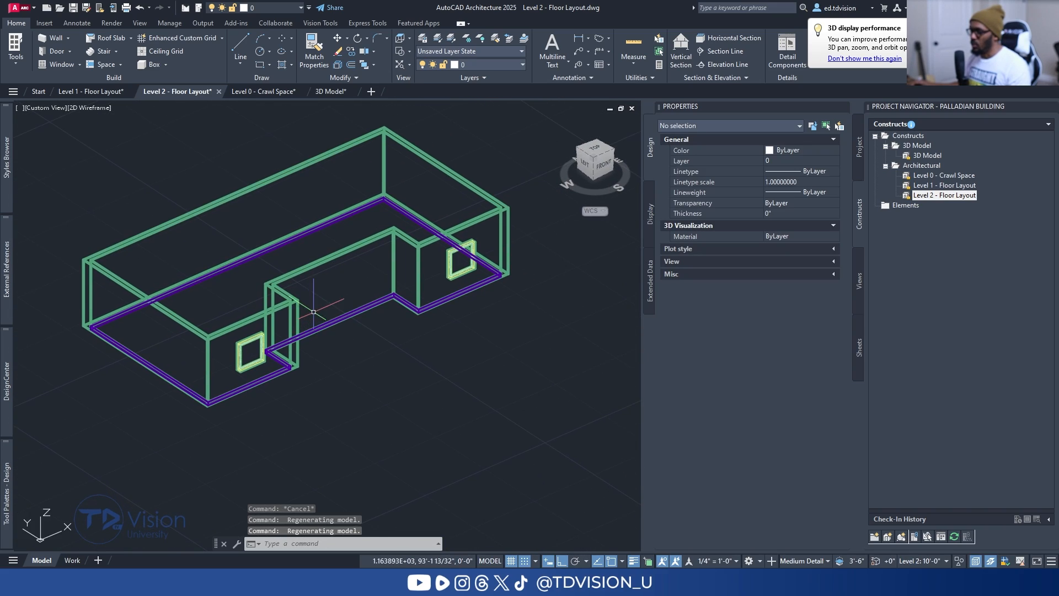
scroll(309, 324, up, 2)
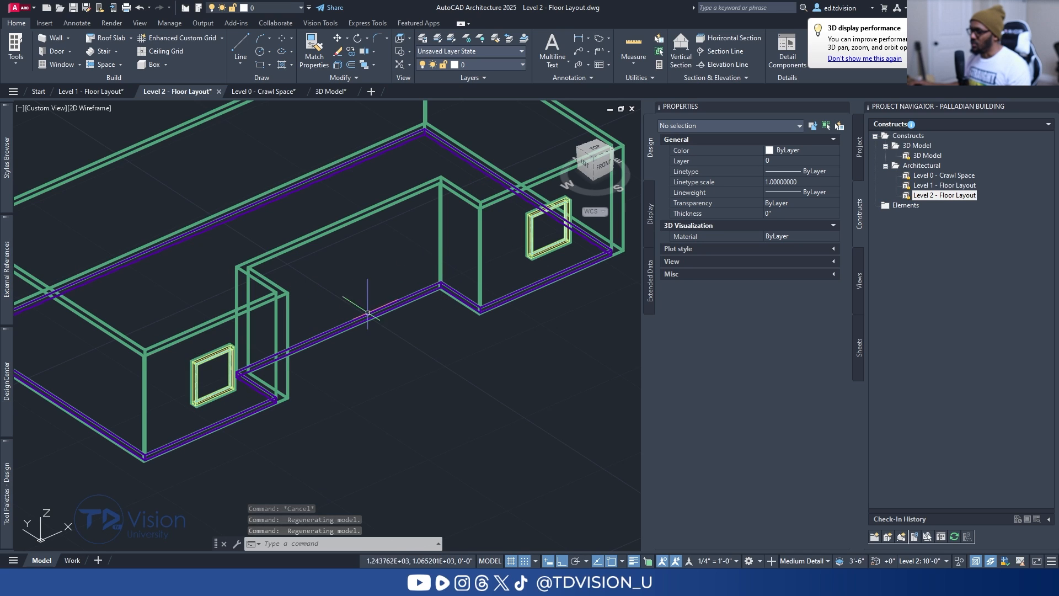
In plan view, start a wall matching the recess's west side wall at its outer corner and run it 12" south.
click(595, 156)
scroll(237, 433, up, 4)
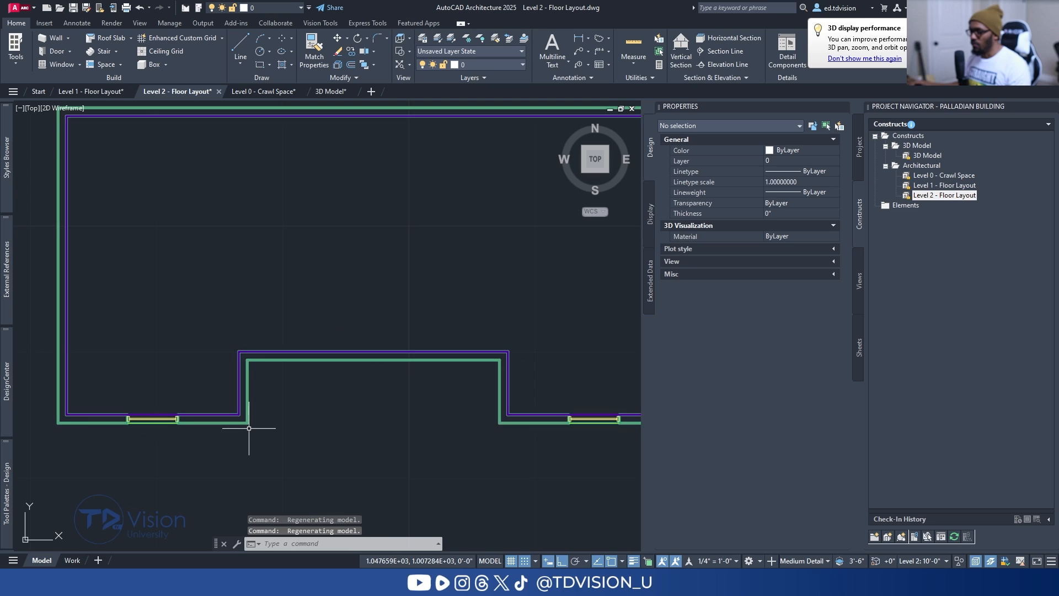
middle_drag(250, 445, 228, 353)
middle_drag(227, 352, 238, 316)
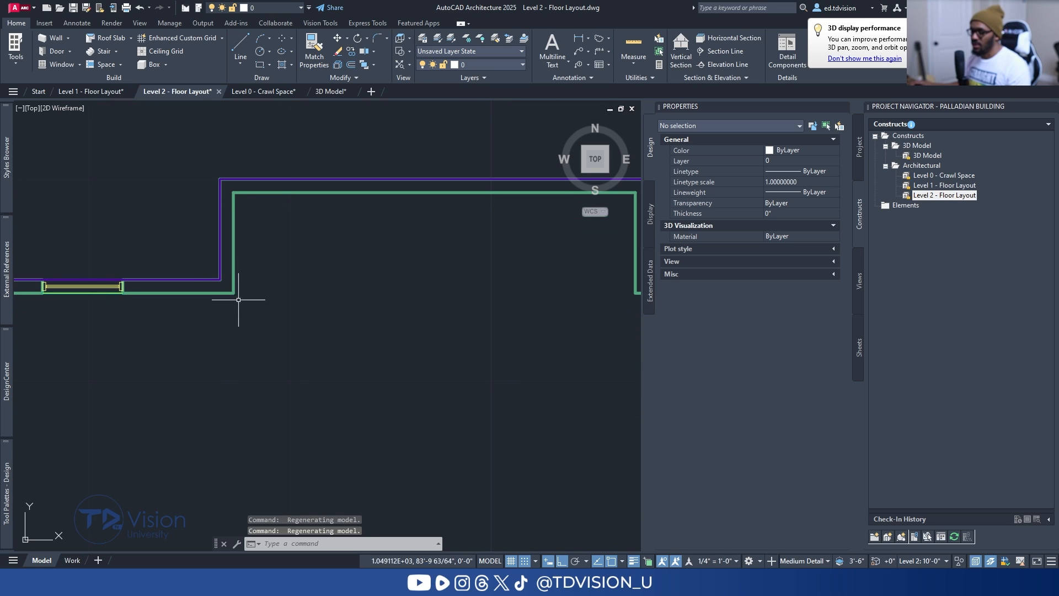
click(234, 259)
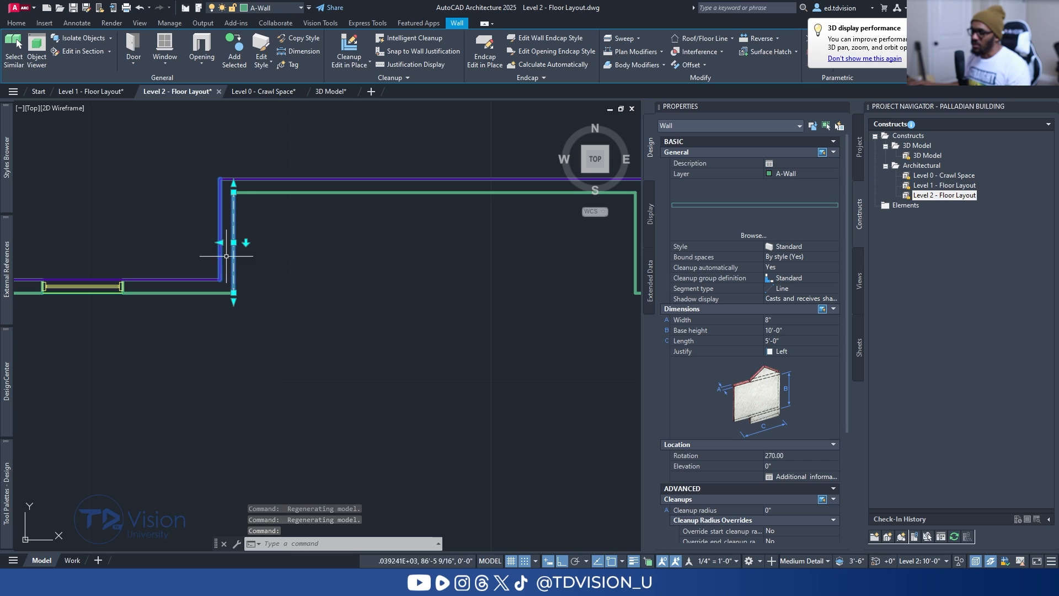
click(235, 52)
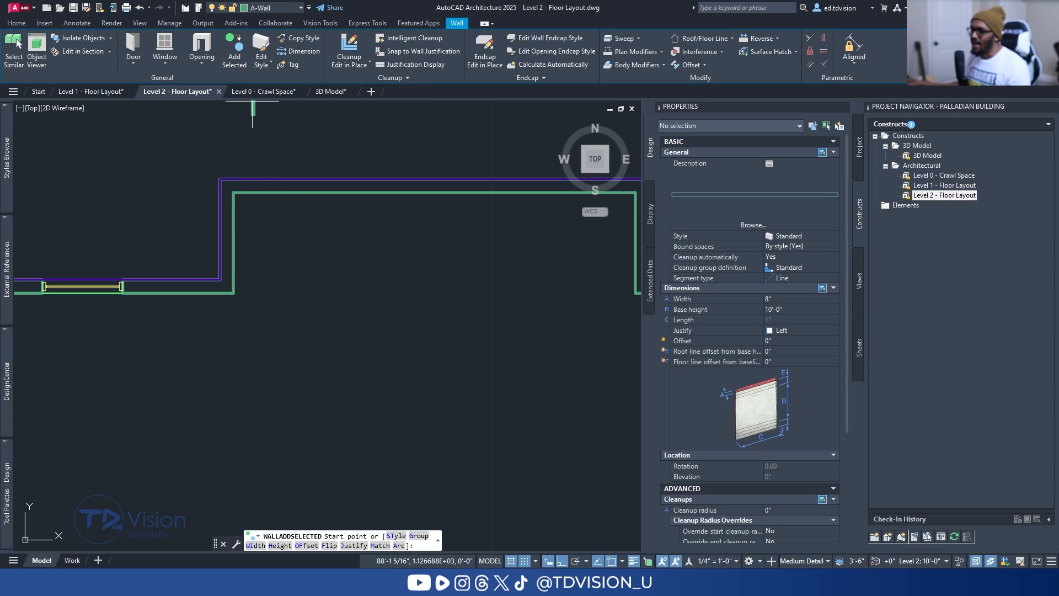
middle_drag(288, 296, 288, 184)
scroll(237, 229, up, 1)
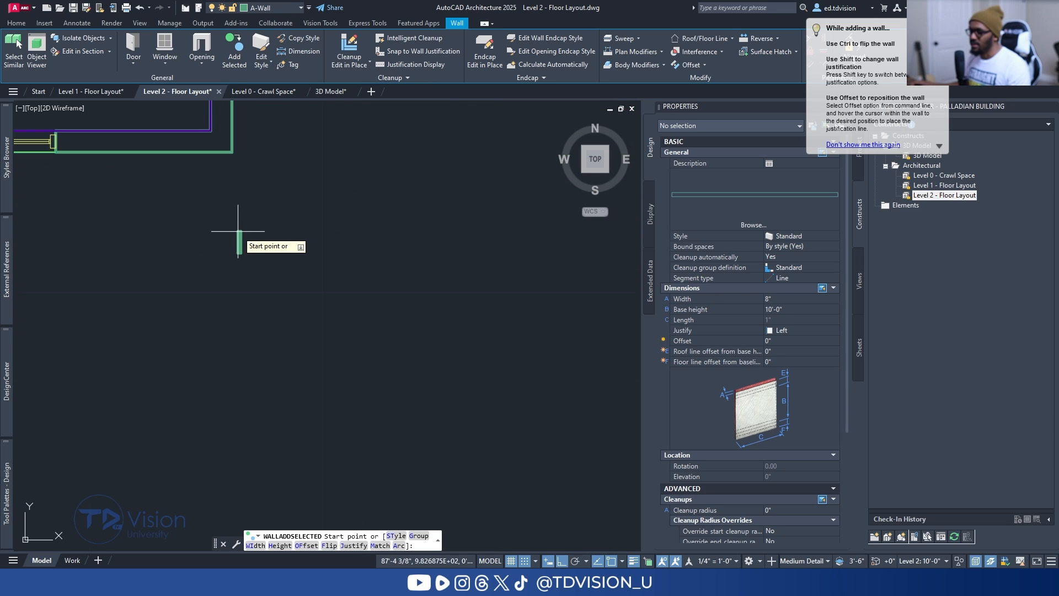
click(232, 155)
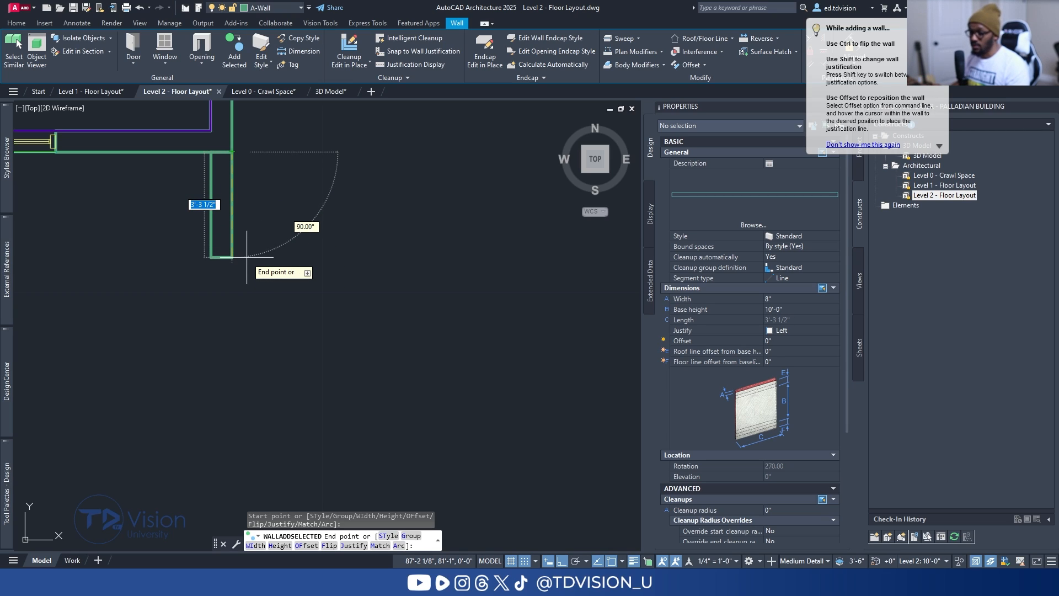
key(Return)
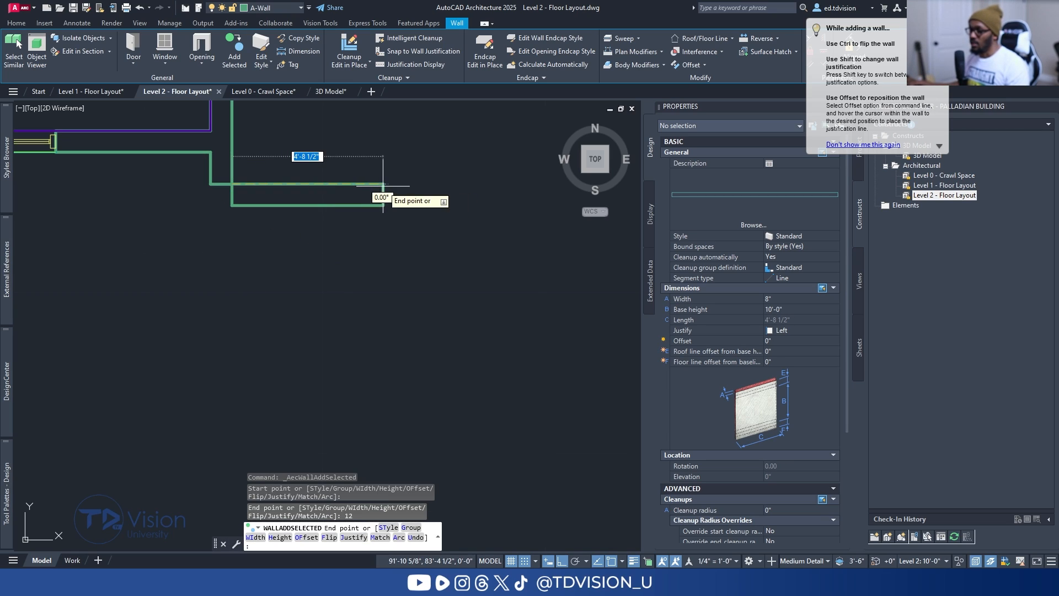
Continue the wall 20'-0" across the recess opening, then return it 1'-0" to the recess's east outer corner.
middle_drag(604, 186, 16, 260)
scroll(15, 260, down, 1)
middle_drag(177, 261, 347, 243)
scroll(348, 243, up, 1)
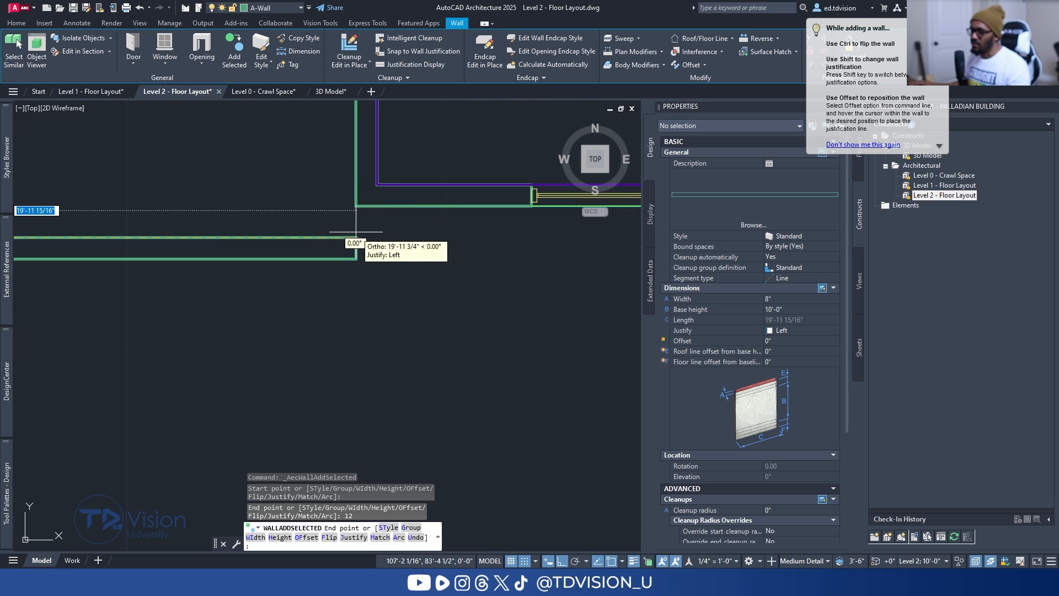
scroll(356, 232, up, 1)
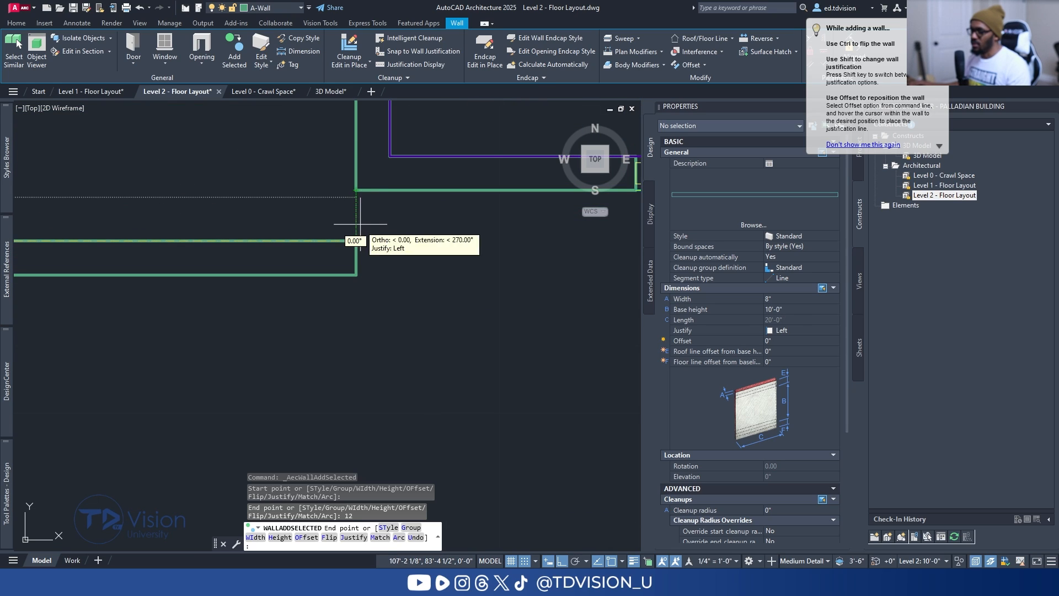
click(356, 218)
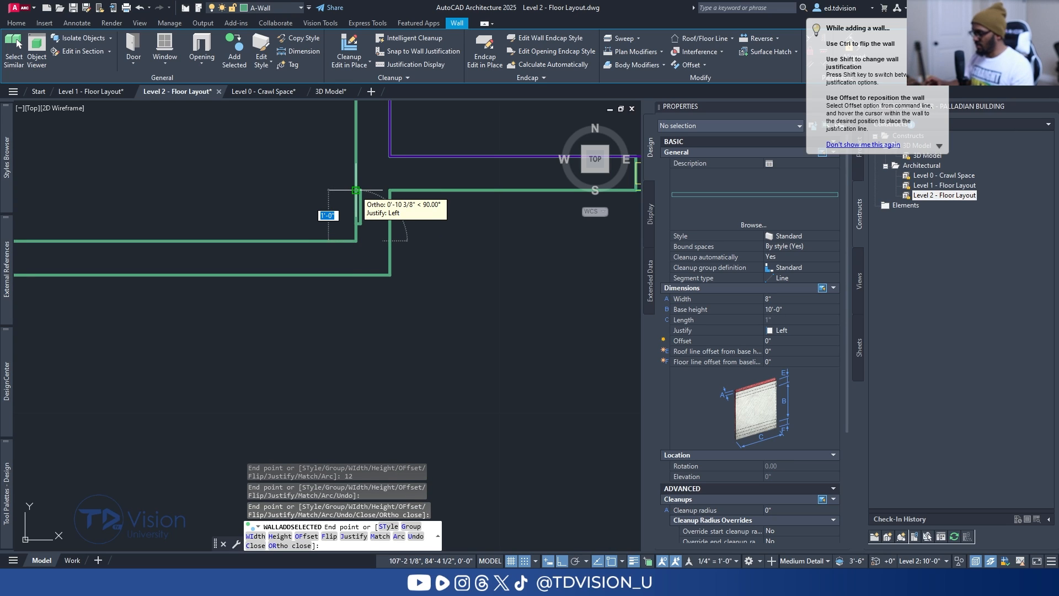
key(Escape)
key(Escape)
scroll(430, 243, down, 2)
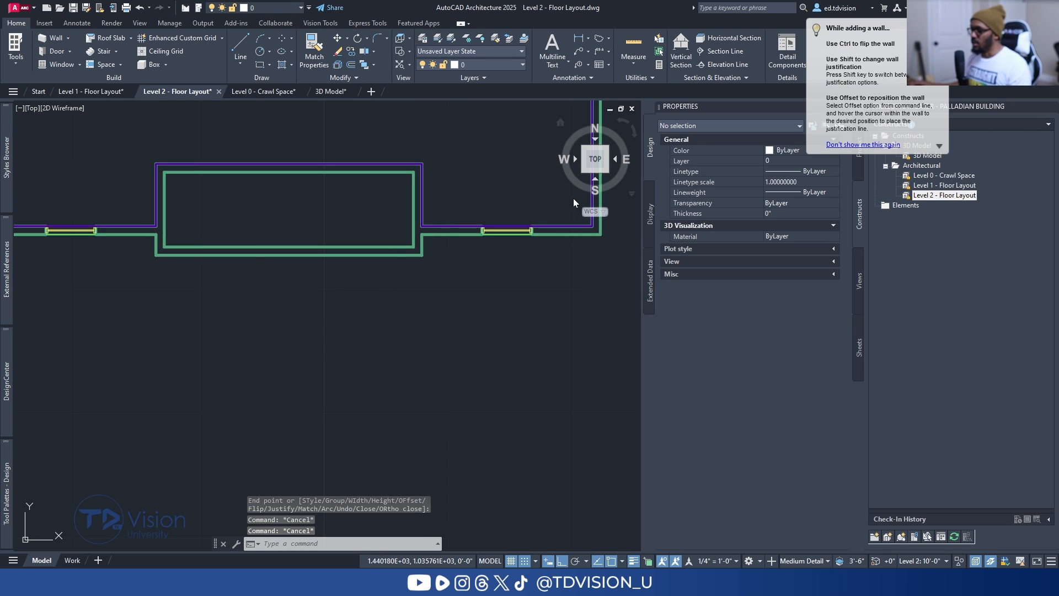
Set the elevation of the three new walls across the recess to 4'-5 1/2".
click(582, 171)
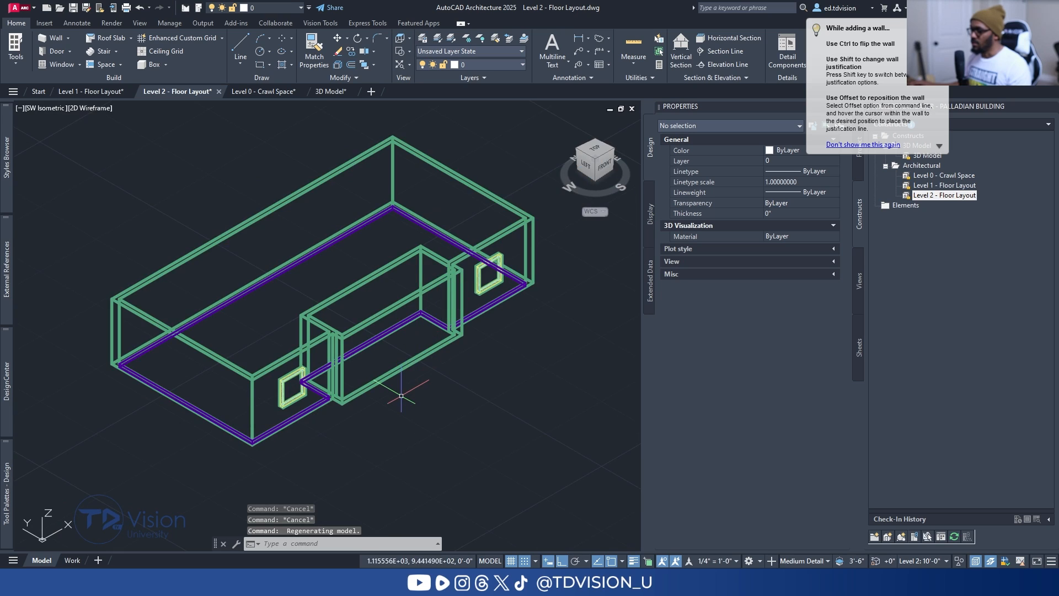
scroll(401, 395, up, 3)
click(355, 430)
click(491, 255)
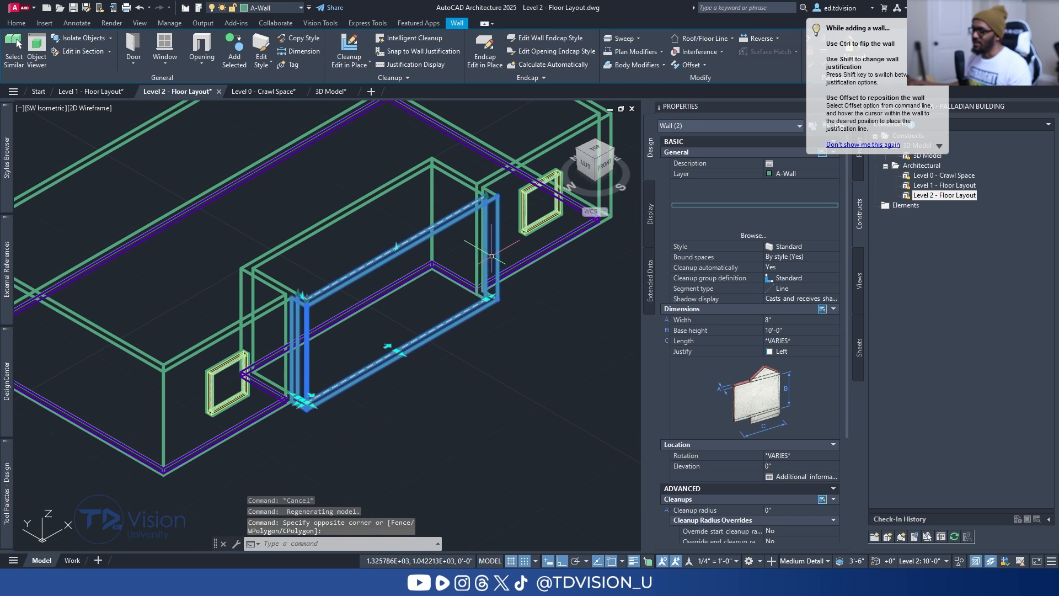
click(515, 324)
click(487, 298)
click(340, 432)
click(301, 390)
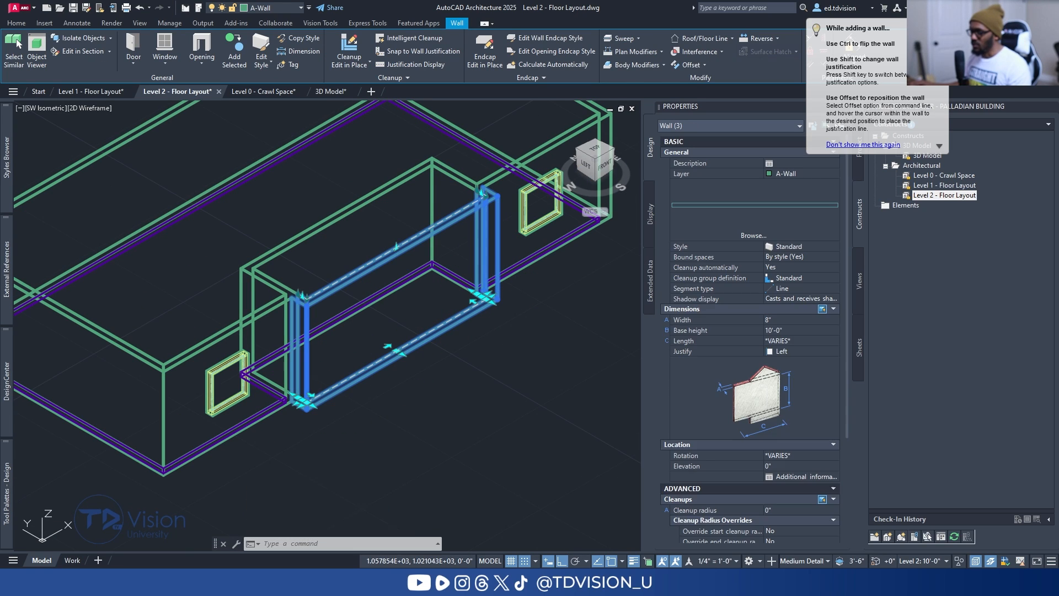
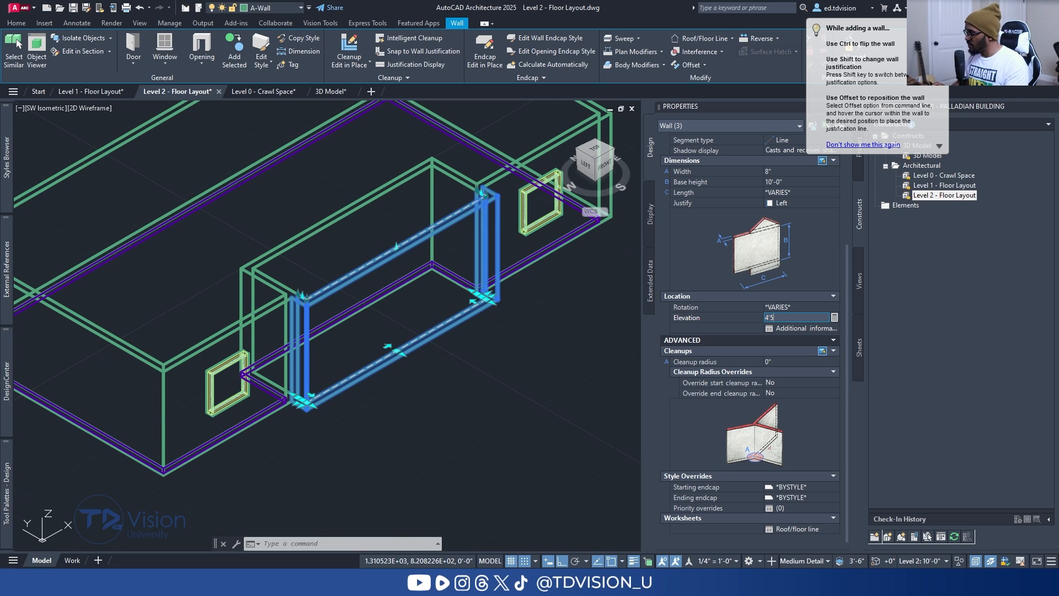
key(Return)
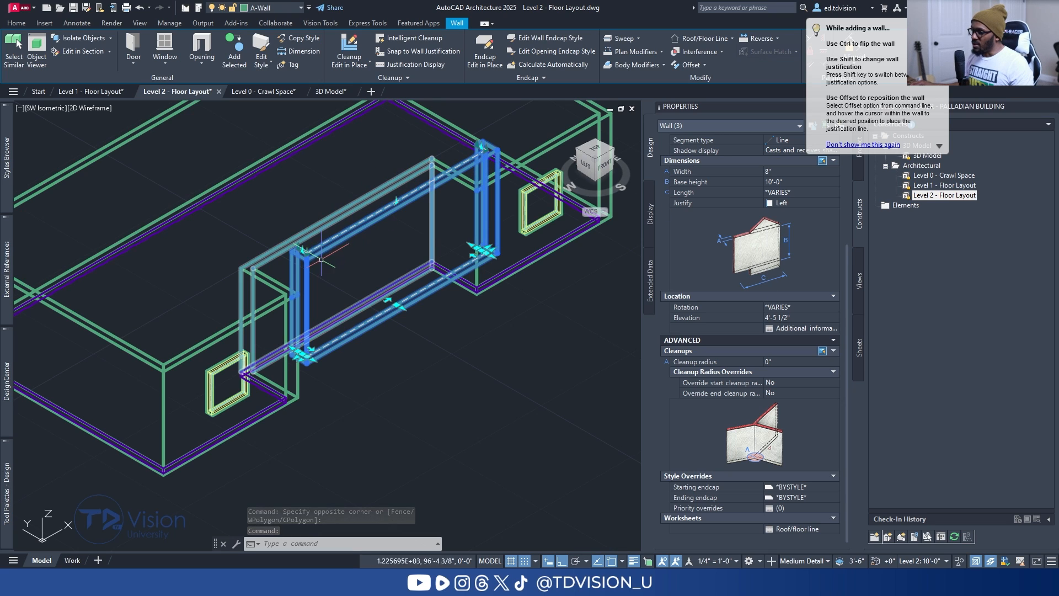
Set the base height of the three raised walls to 5'-6 1/2".
scroll(302, 301, up, 5)
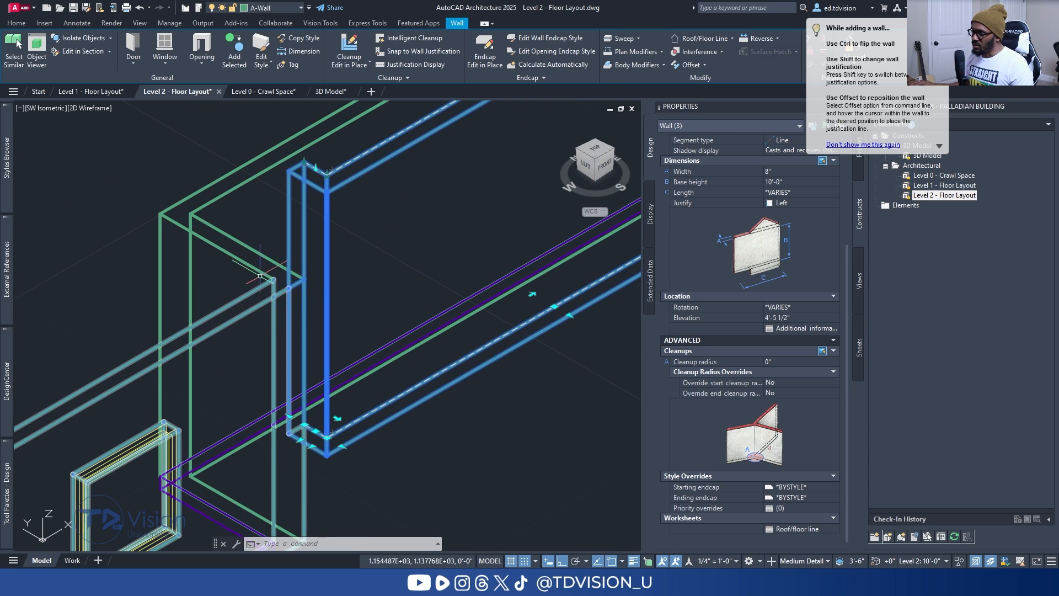
scroll(258, 289, down, 2)
middle_drag(271, 301, 292, 344)
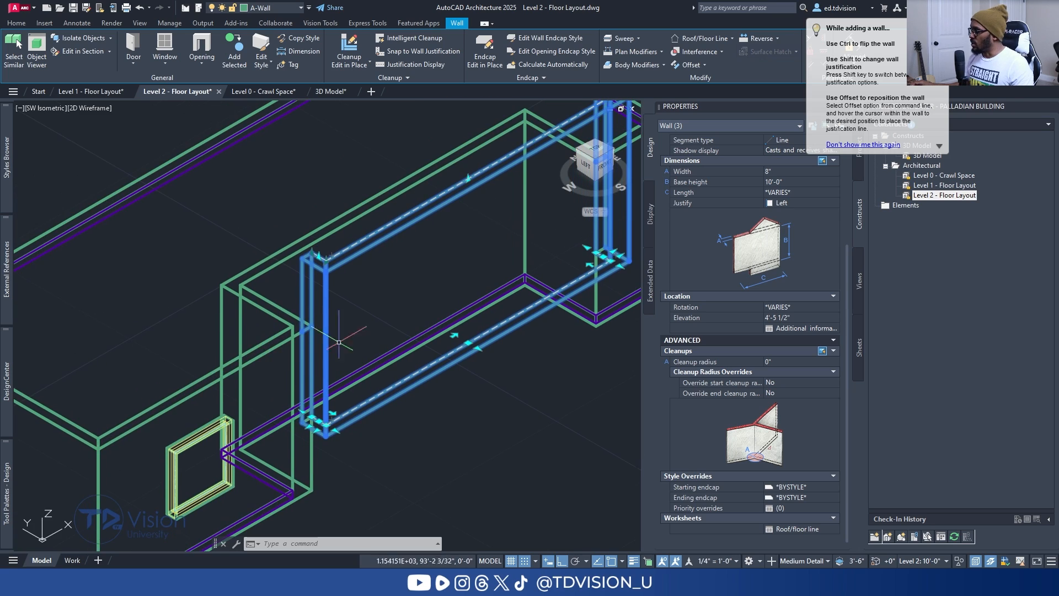
click(799, 183)
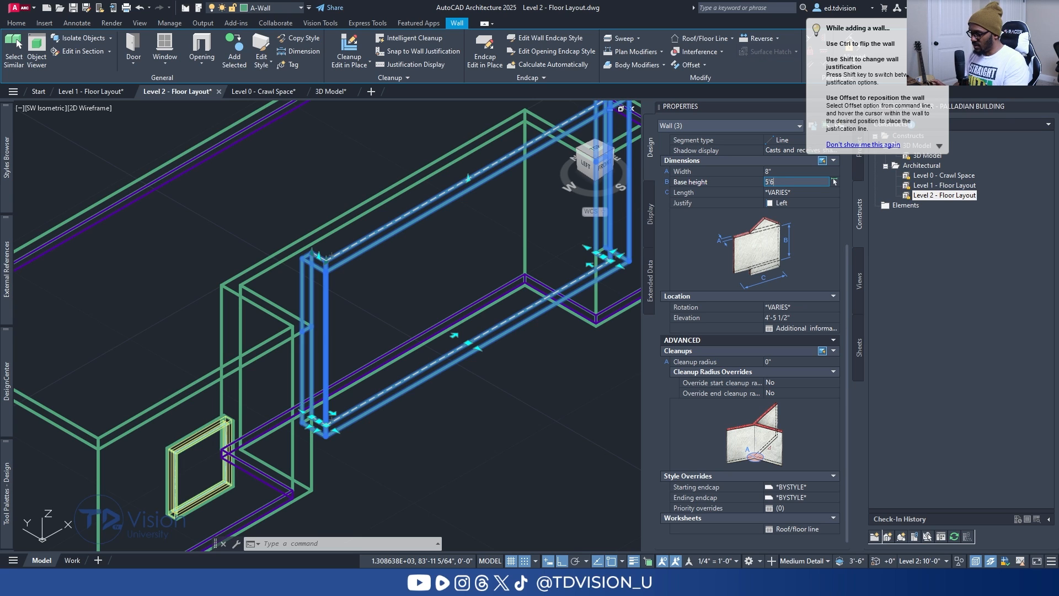
key(Tab)
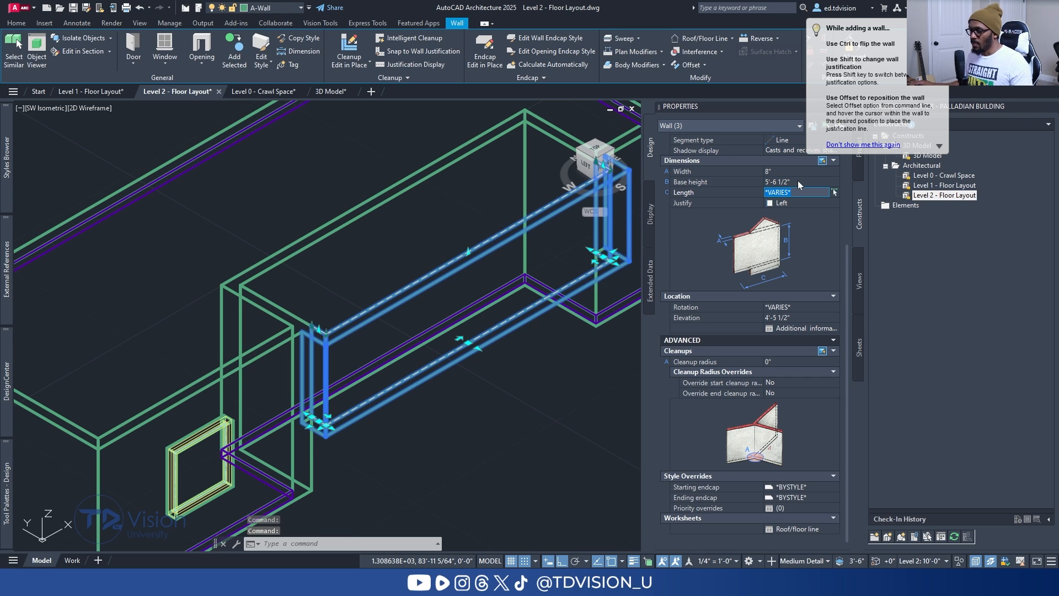
key(Escape)
key(Escape)
Inspect the raised walls over the recess from the front, from below and from above.
shift+middle_drag(364, 264, 374, 328)
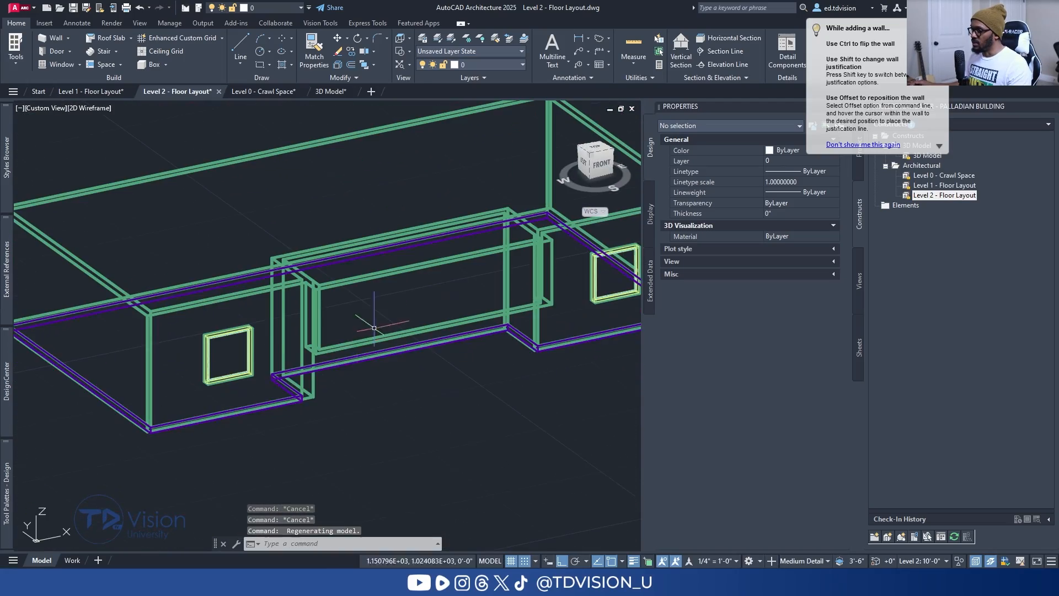
shift+middle_drag(343, 378, 354, 256)
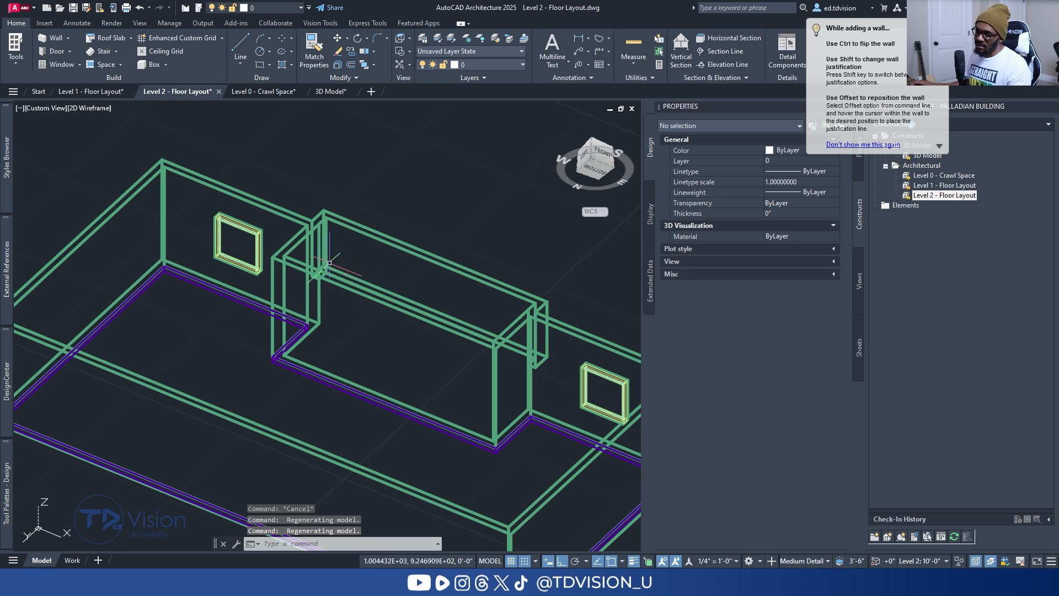
scroll(337, 278, up, 2)
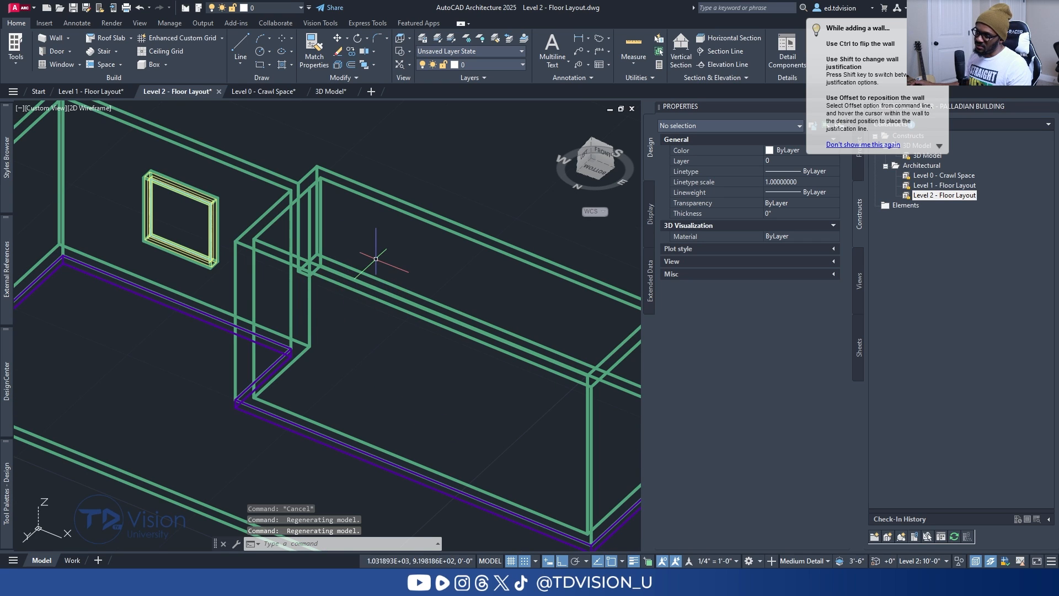
scroll(376, 259, down, 3)
shift+middle_drag(404, 229, 402, 378)
shift+middle_drag(497, 322, 478, 348)
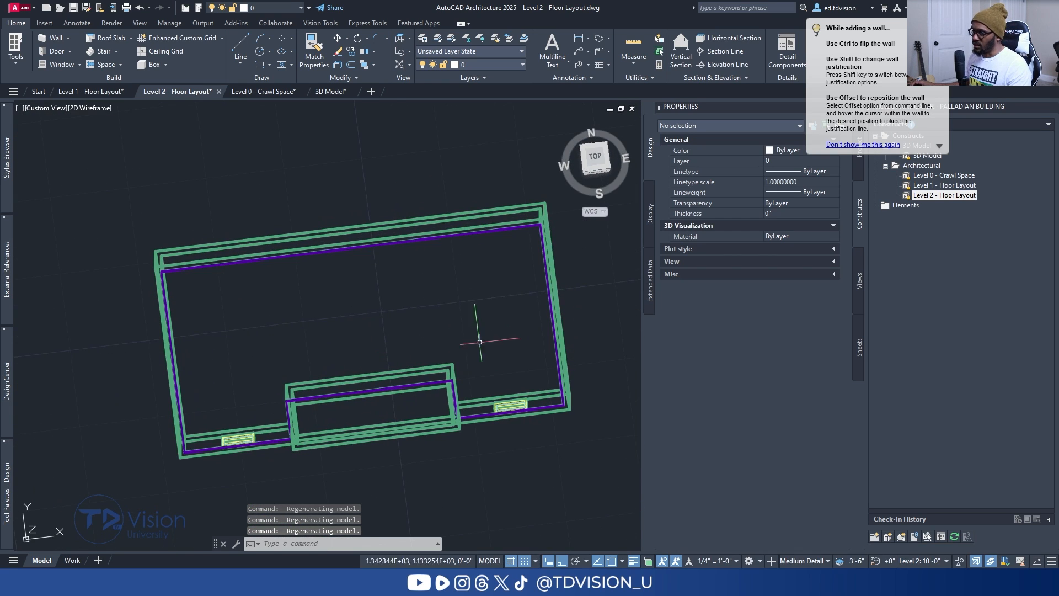
Return to the top view and set the Level 2 drawing's global cut height to 5'.
click(595, 159)
scroll(279, 307, up, 1)
scroll(279, 307, down, 1)
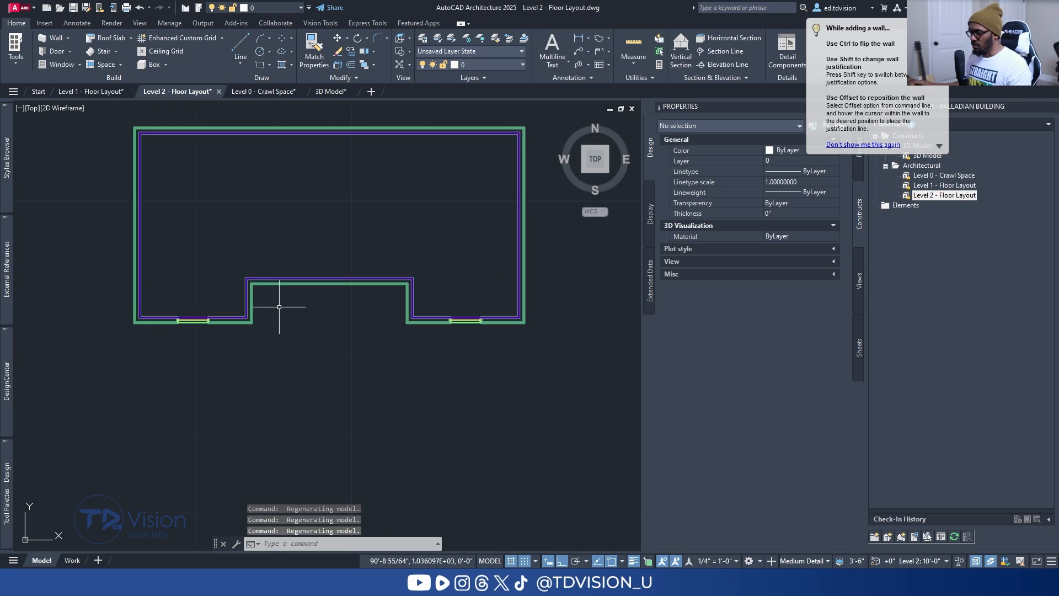
key(Escape)
key(Escape)
mouse_move(317, 301)
middle_down()
mouse_move(312, 405)
mouse_move(317, 293)
middle_up()
scroll(316, 293, up, 2)
middle_drag(340, 328, 335, 396)
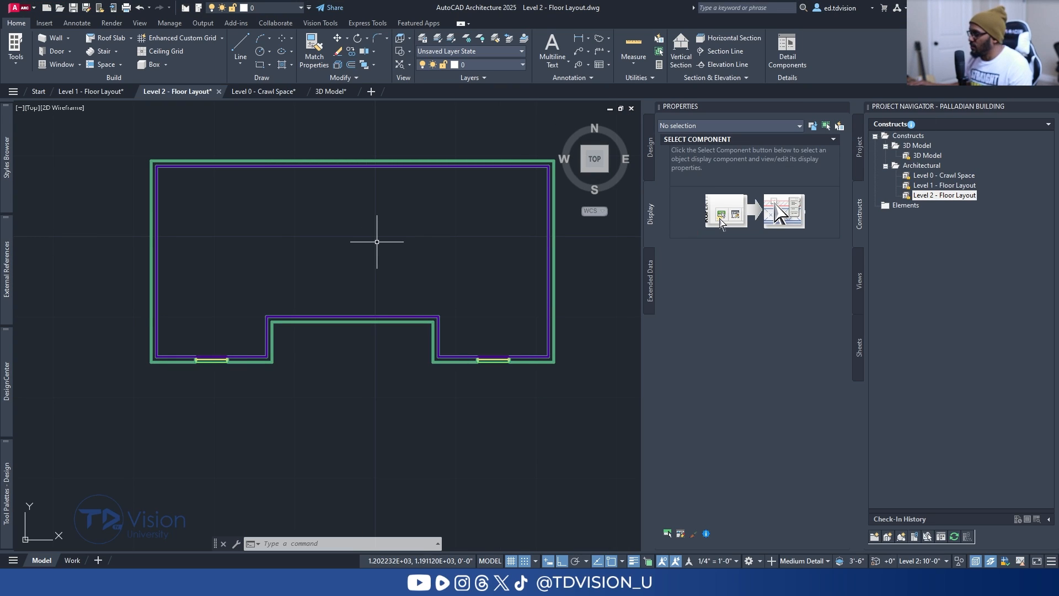
click(859, 563)
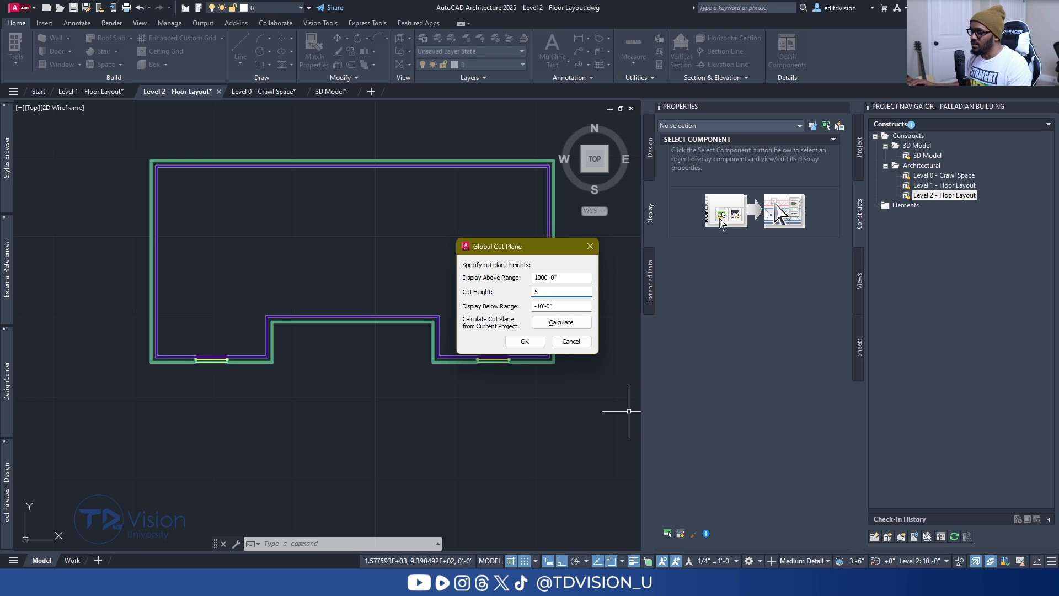
click(526, 342)
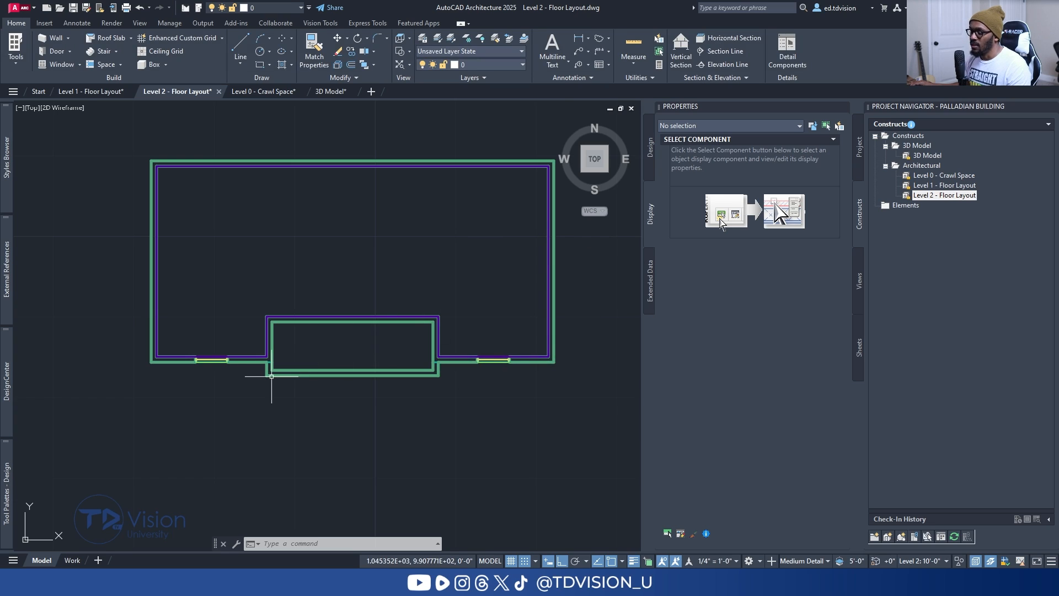
Examine the Level 2 plan around the front recess and the raised wall crossing its front.
scroll(271, 343, up, 2)
scroll(373, 354, down, 2)
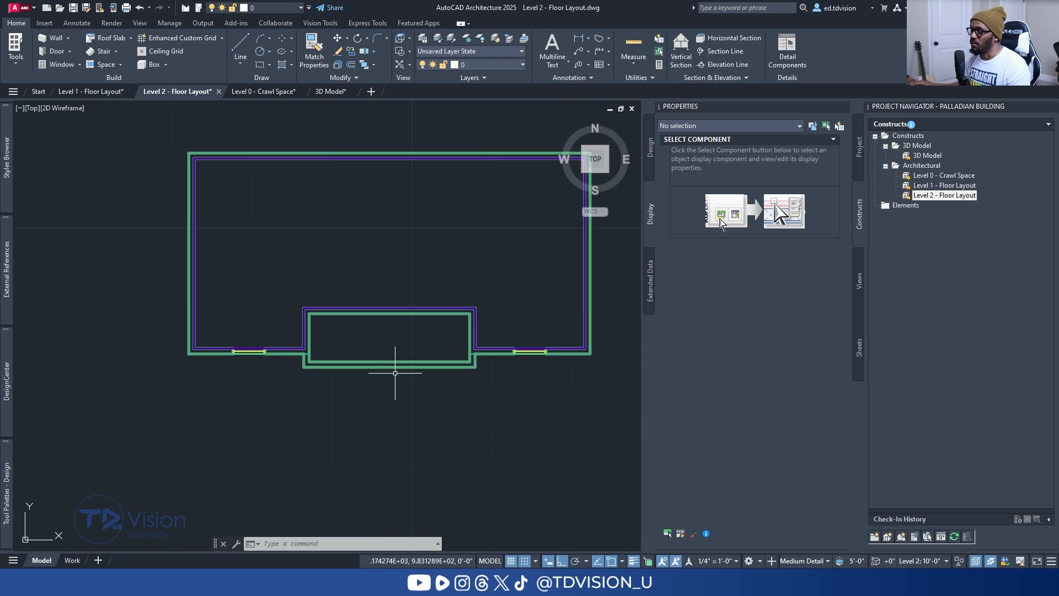
scroll(395, 373, up, 2)
scroll(436, 356, down, 2)
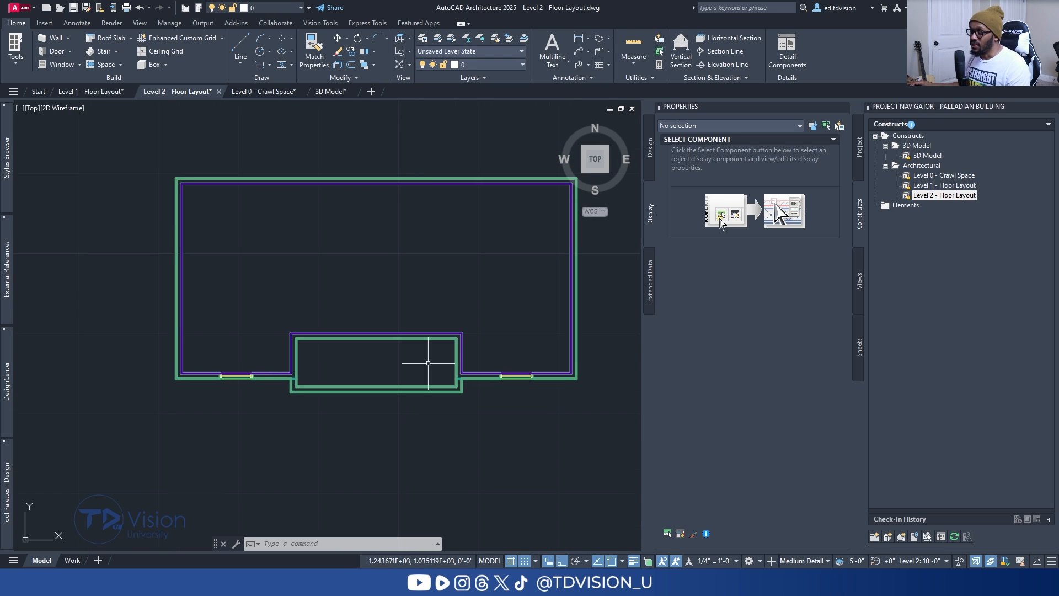
scroll(425, 365, up, 2)
middle_drag(416, 377, 421, 402)
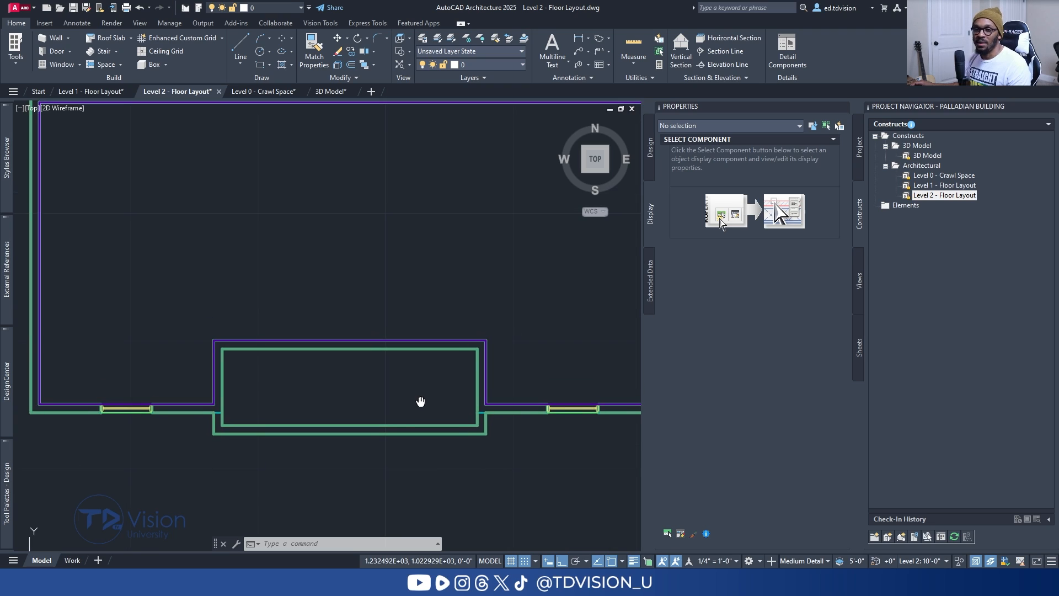
click(331, 422)
click(351, 411)
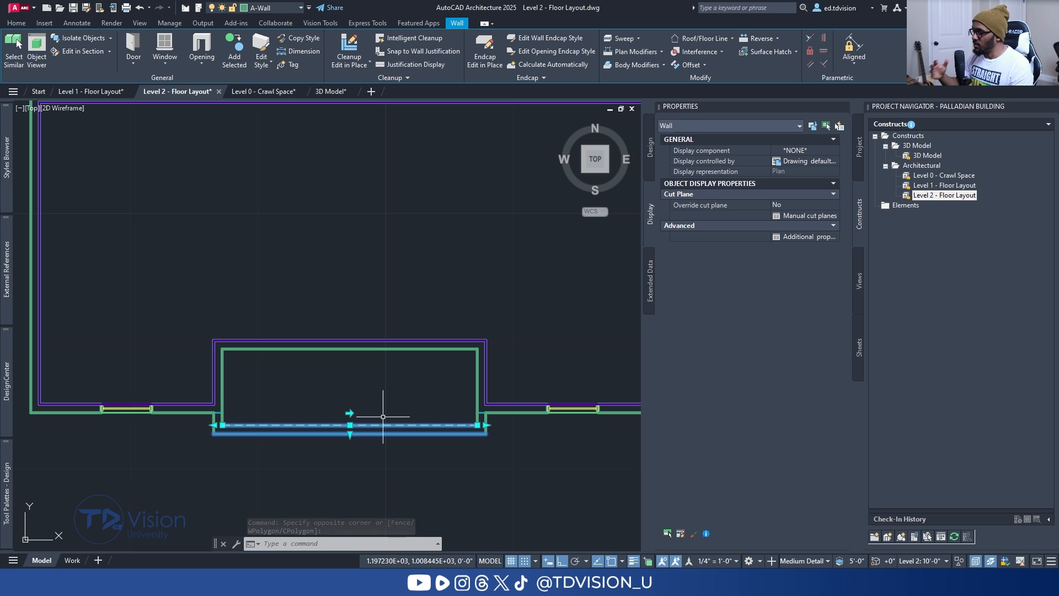
scroll(383, 416, down, 3)
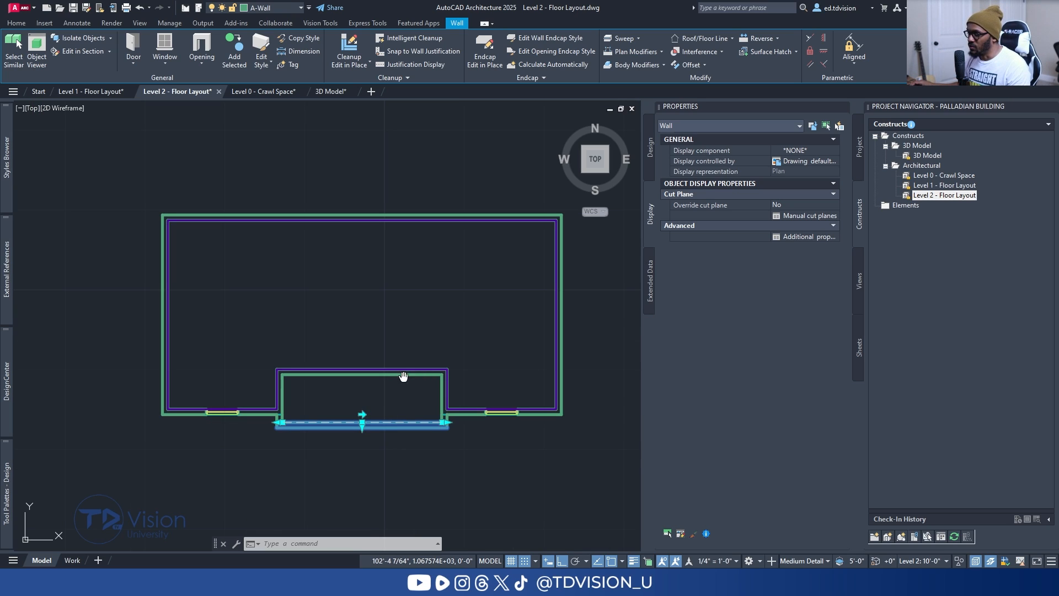
middle_drag(402, 374, 378, 375)
key(Escape)
key(Escape)
key(Escape)
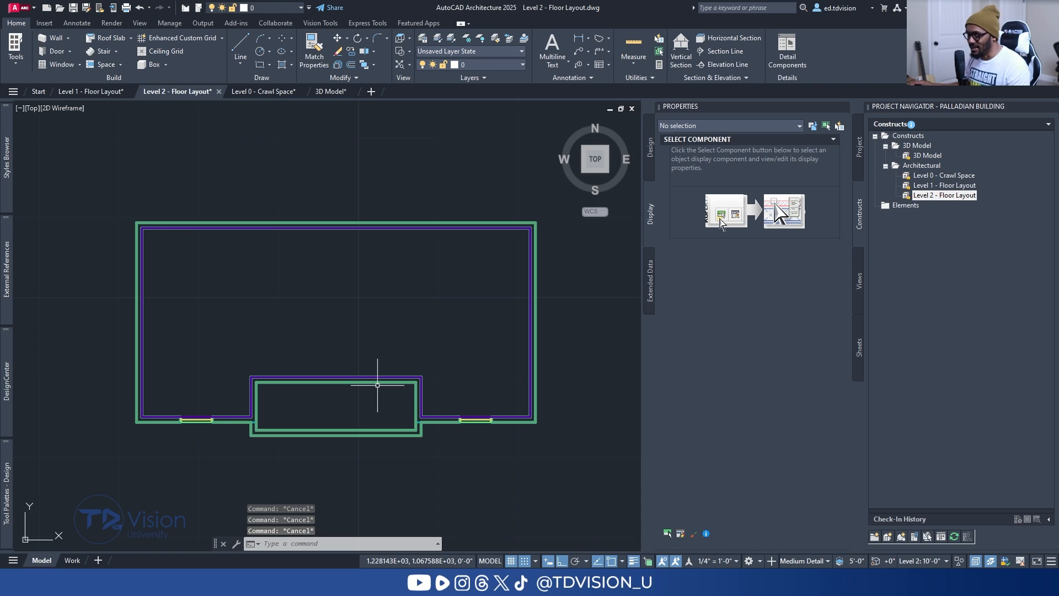
Save the Level 2 floor layout, reload it in the 3D Model with changes compared, and close the comparison.
key(ctrl+s)
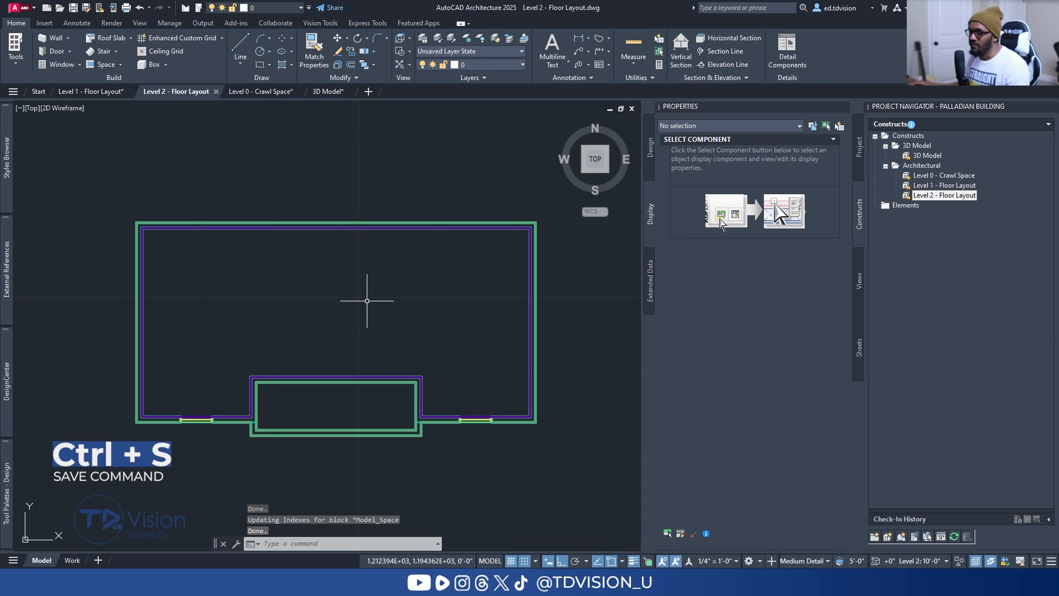
click(329, 91)
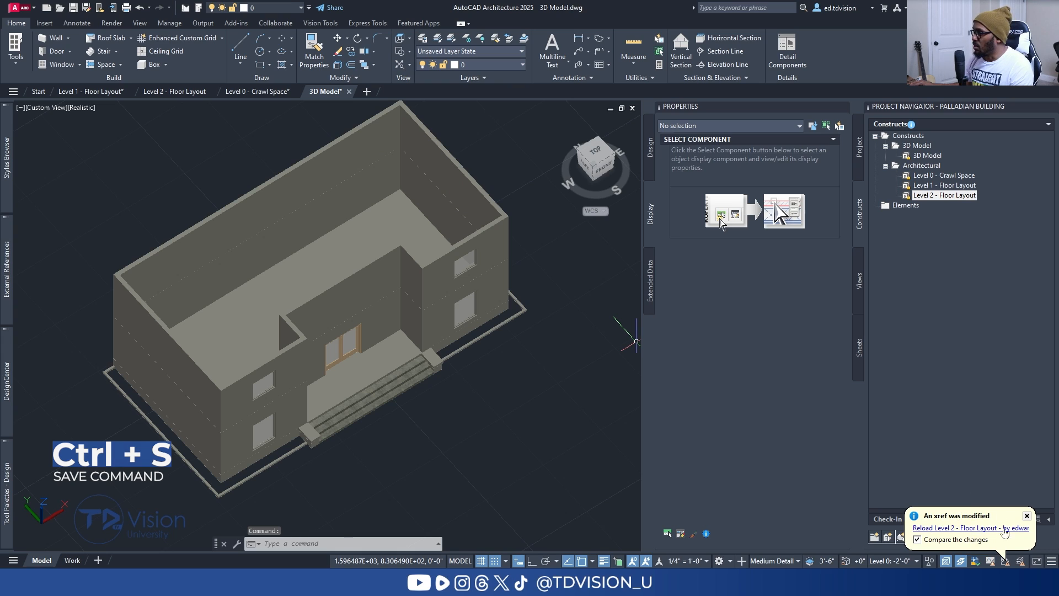
click(975, 529)
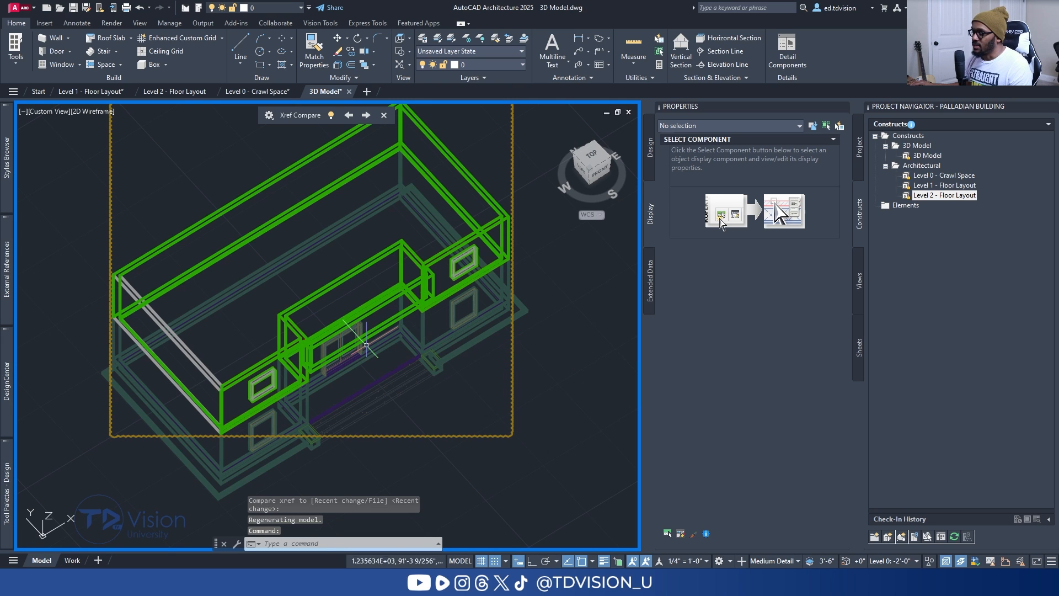
shift+middle_drag(368, 411, 385, 338)
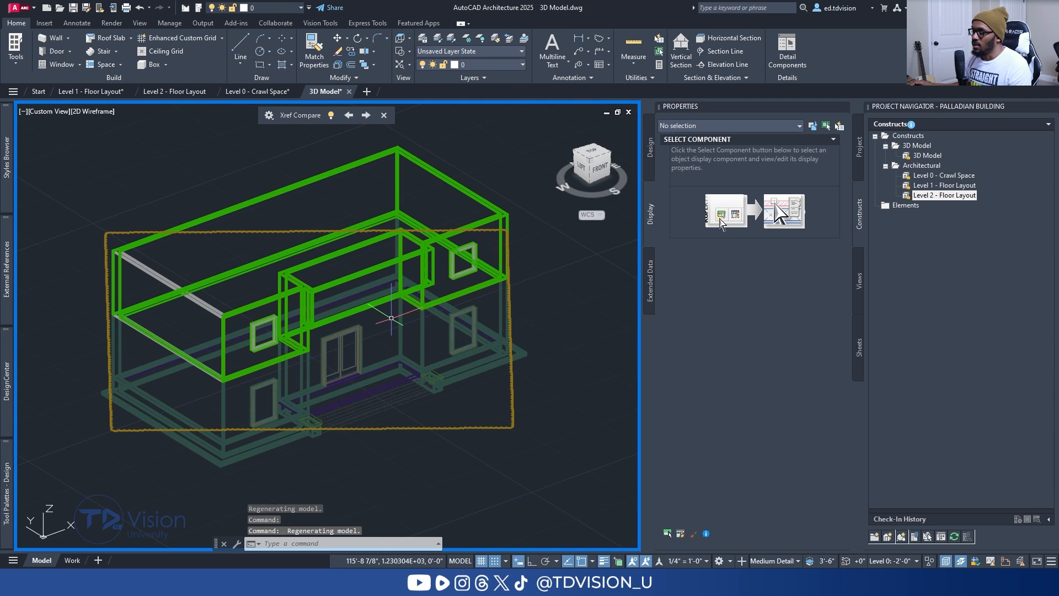
shift+middle_drag(396, 288, 401, 324)
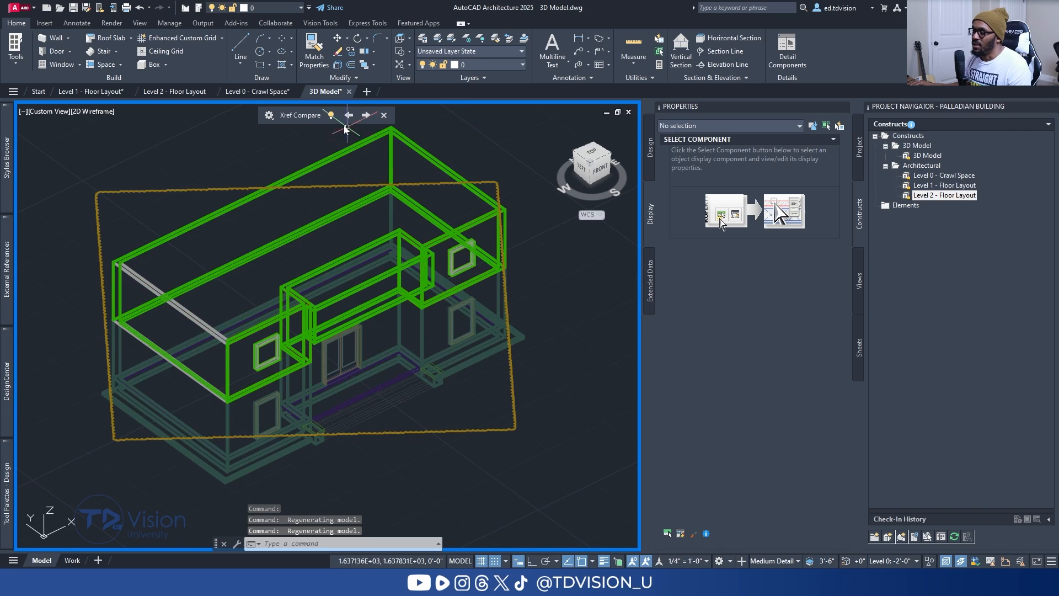
click(384, 115)
Display the 3D Model in the Realistic visual style and inspect the entrance stair up close.
shift+middle_drag(462, 205, 457, 248)
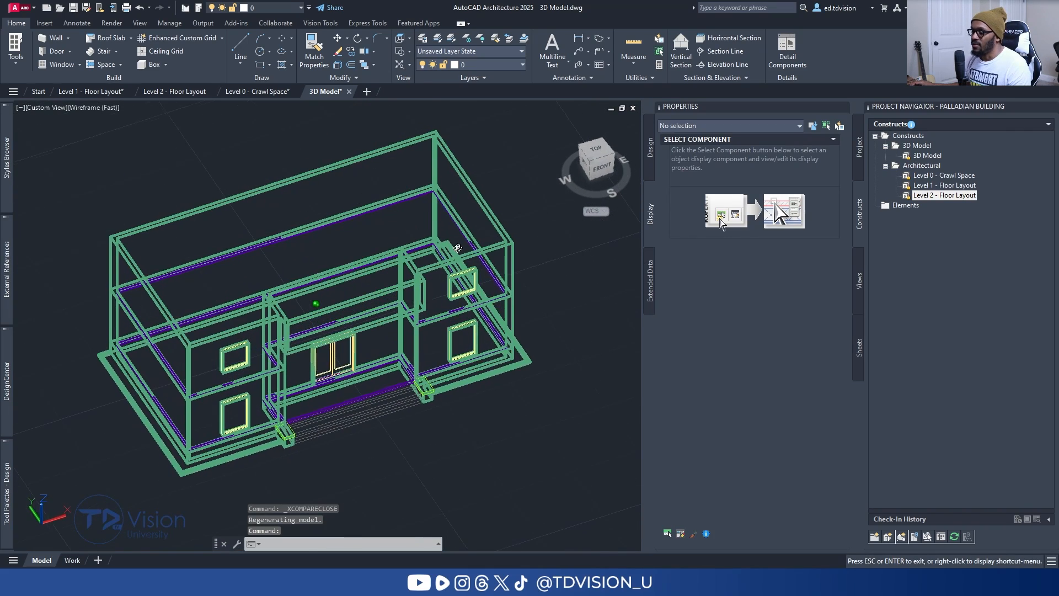
click(98, 108)
click(146, 173)
shift+middle_drag(270, 290, 314, 331)
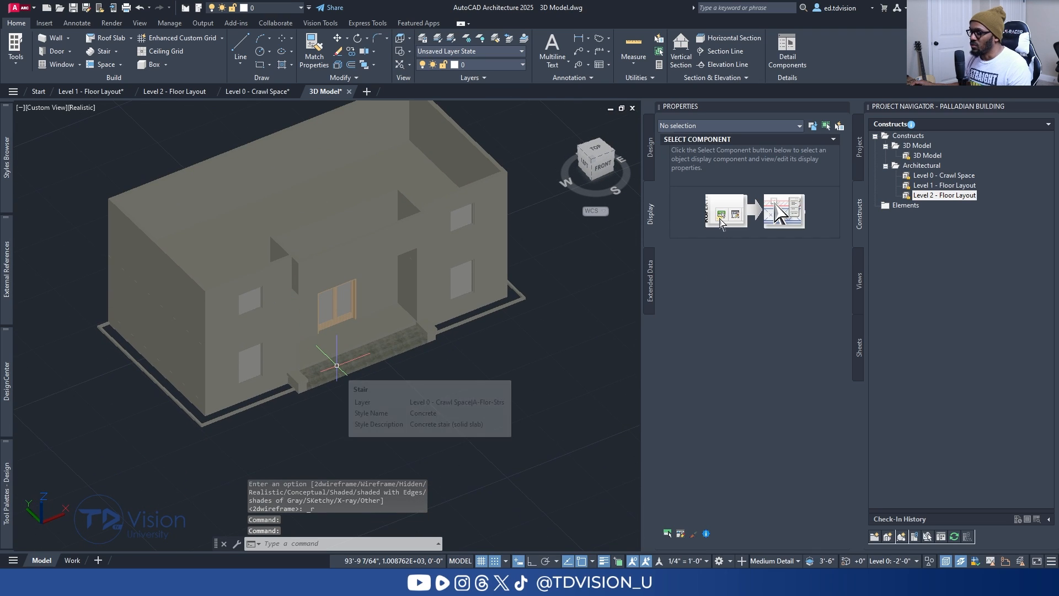
scroll(337, 365, up, 3)
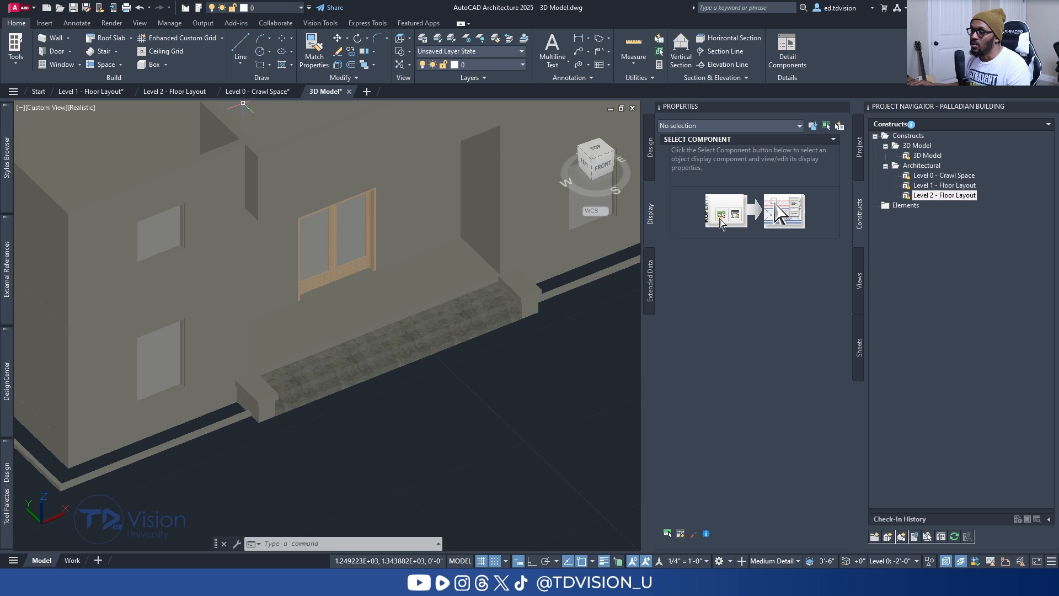
Switch to the Level 0 - Crawl Space drawing and show it in the top view.
click(257, 91)
key(Escape)
key(Escape)
click(44, 108)
click(66, 135)
scroll(271, 229, up, 3)
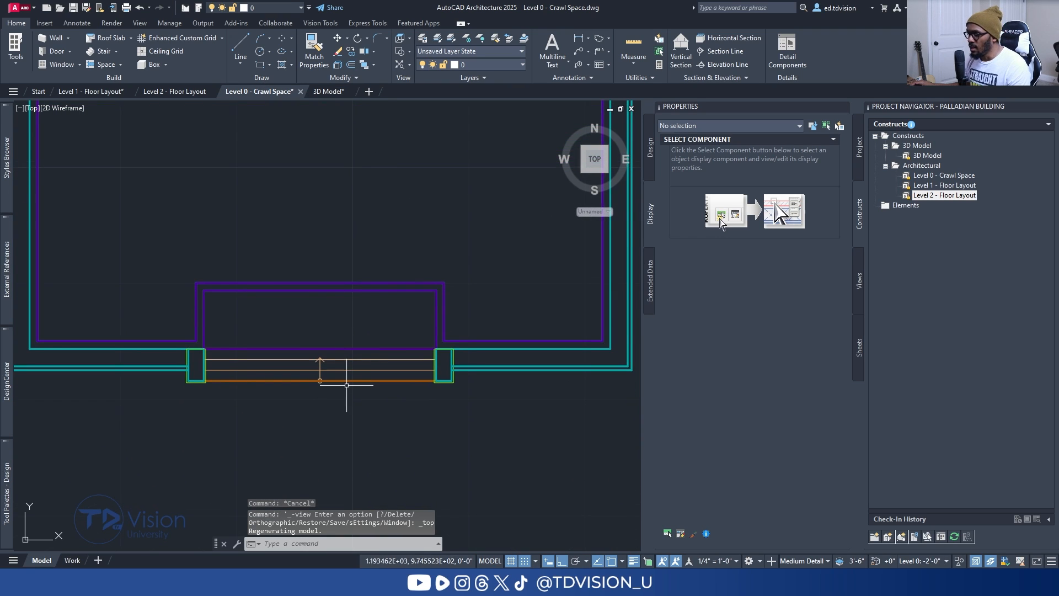
Move the entrance stair 12" straight outward from the building.
middle_drag(346, 385, 352, 317)
click(355, 336)
click(300, 287)
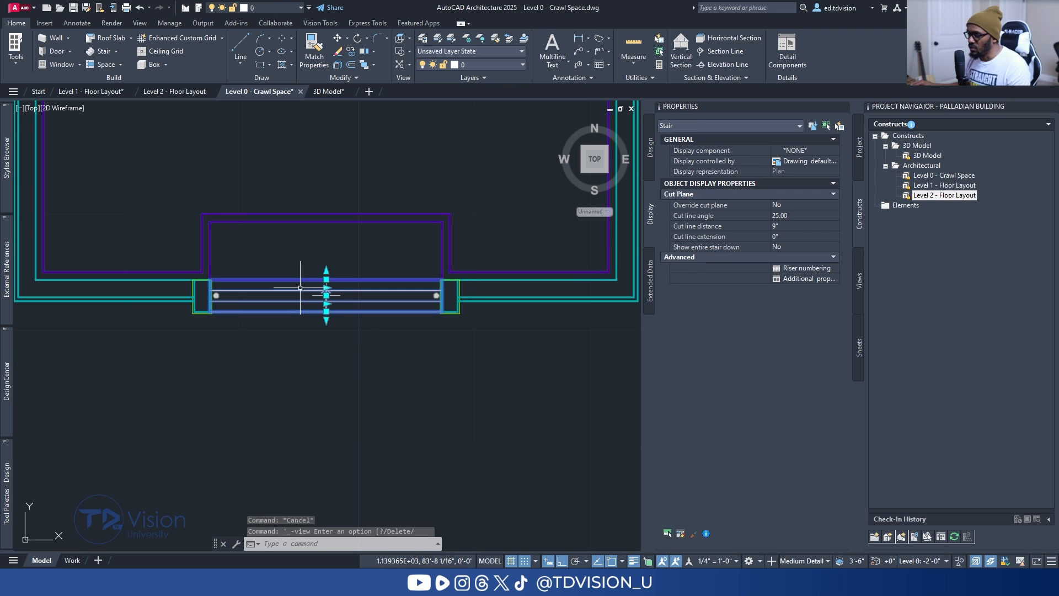
click(16, 22)
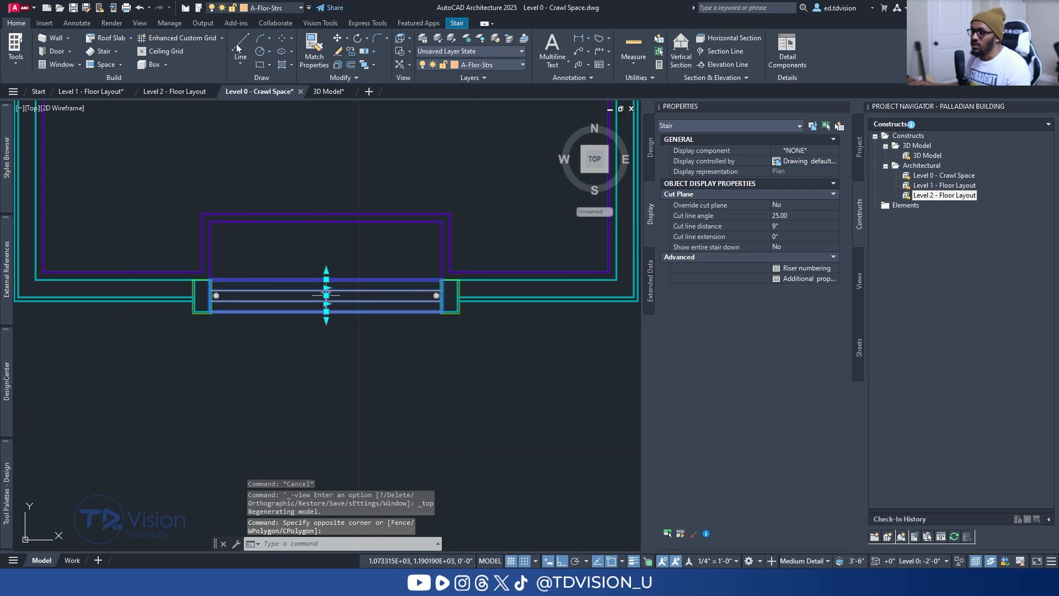
click(337, 37)
click(336, 313)
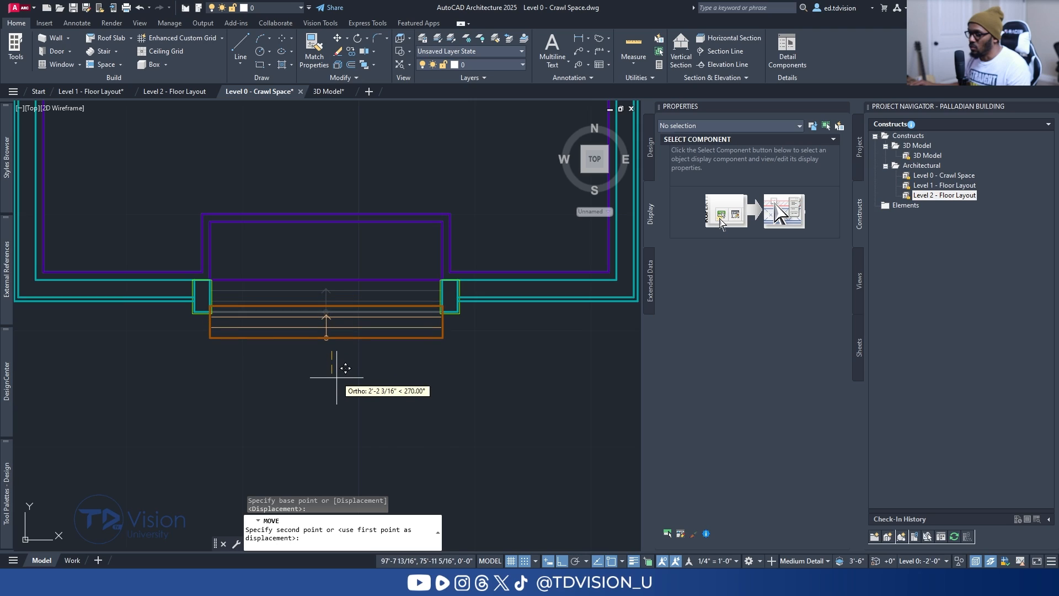
scroll(338, 374, up, 2)
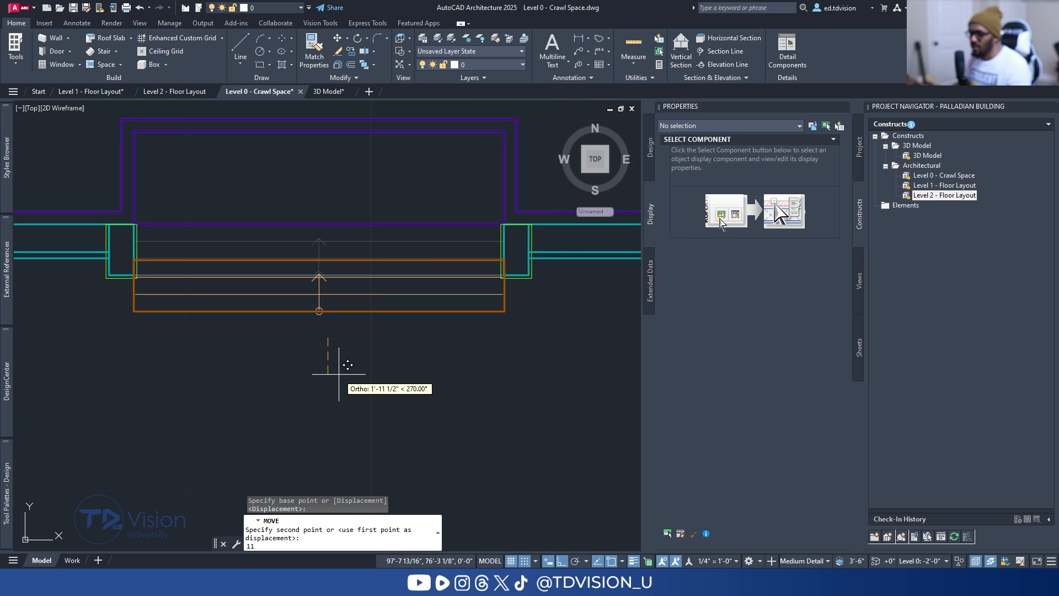
text(112)
key(Return)
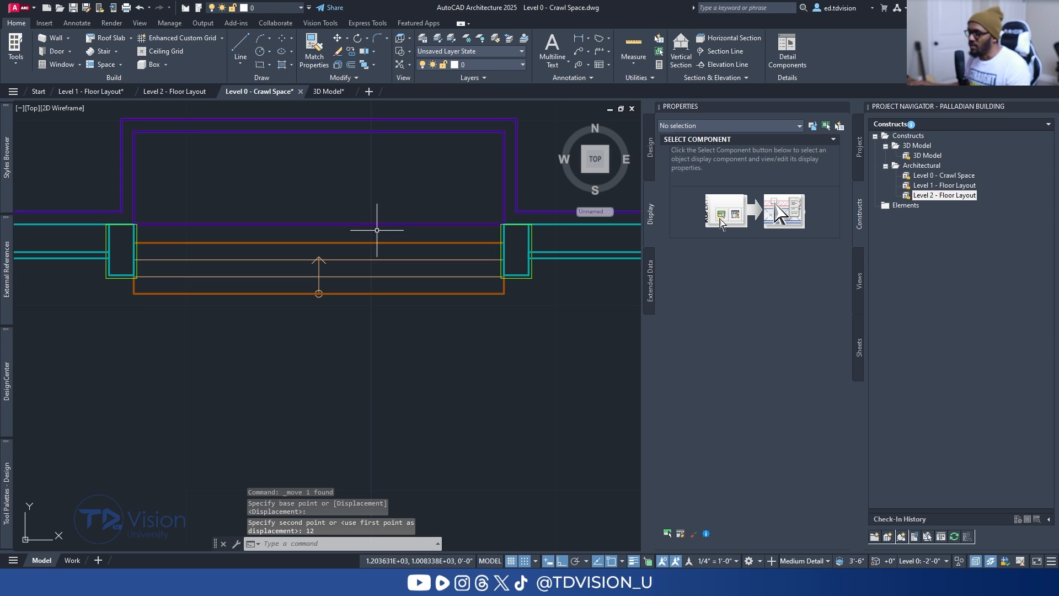
Stretch the front edge of the recess slab out to the stair's back edge.
click(325, 224)
scroll(317, 235, up, 2)
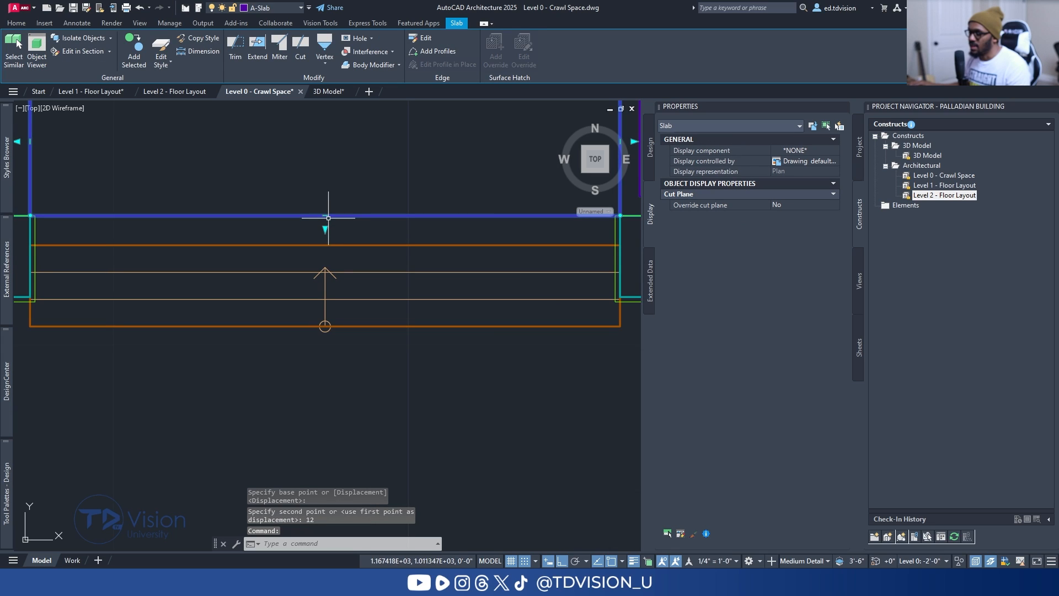
click(325, 215)
click(329, 245)
Stretch the wall of the pier west of the stair out to the stair's front edge.
mouse_move(151, 250)
middle_down()
mouse_move(289, 250)
mouse_move(389, 269)
middle_up()
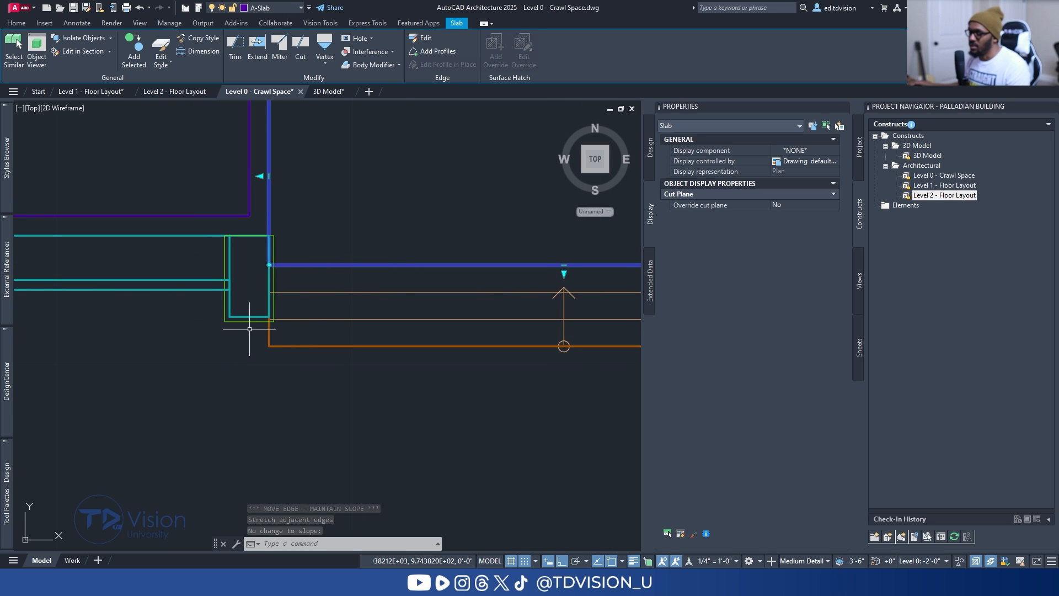
key(Escape)
scroll(250, 328, up, 2)
click(254, 301)
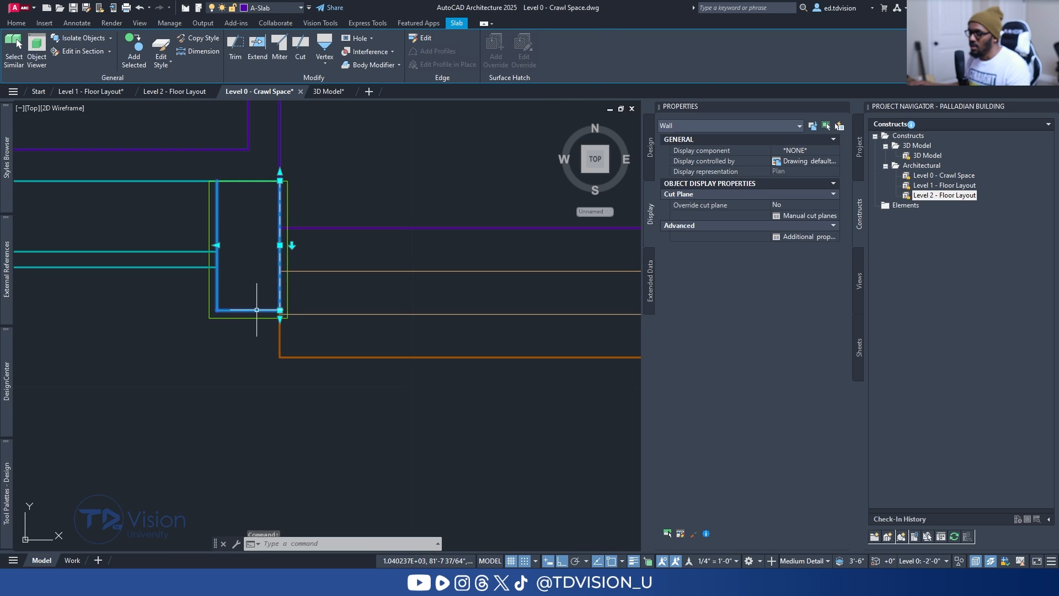
click(281, 311)
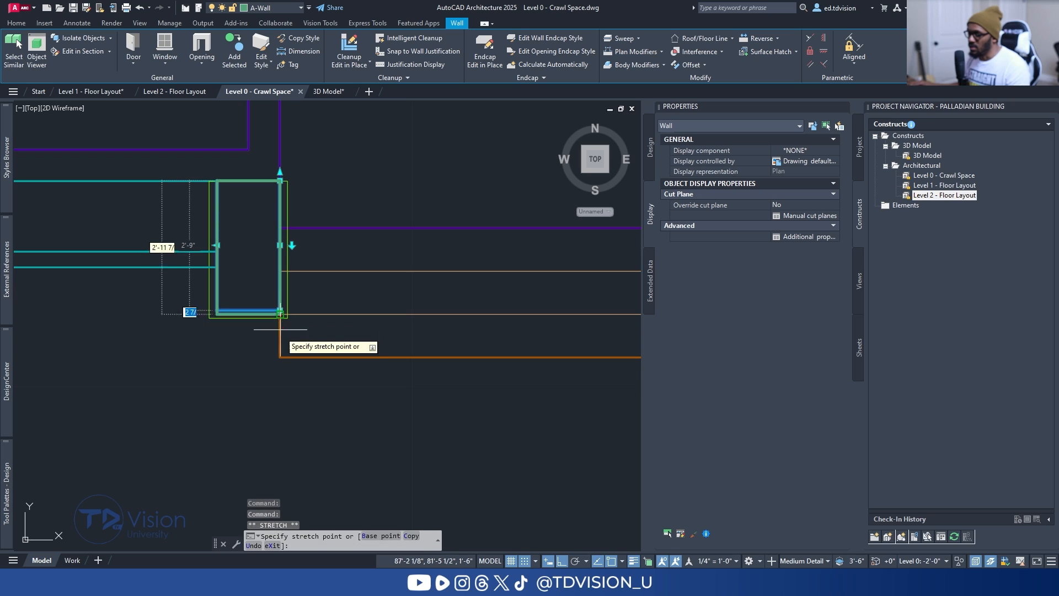
click(280, 357)
Extend the front side of the west pier's mass element cap outward by 12".
click(248, 317)
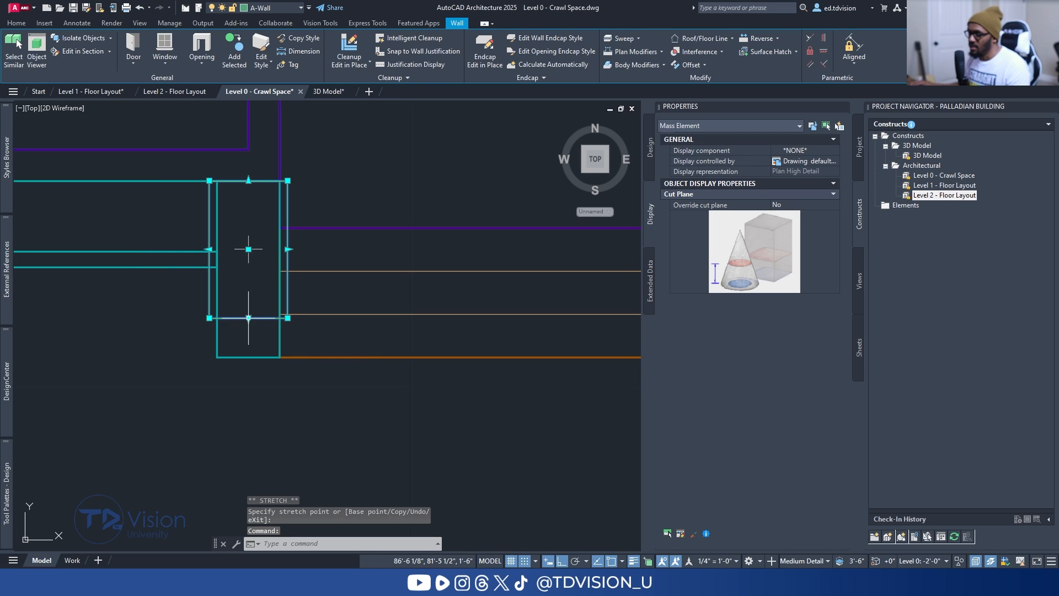
click(248, 318)
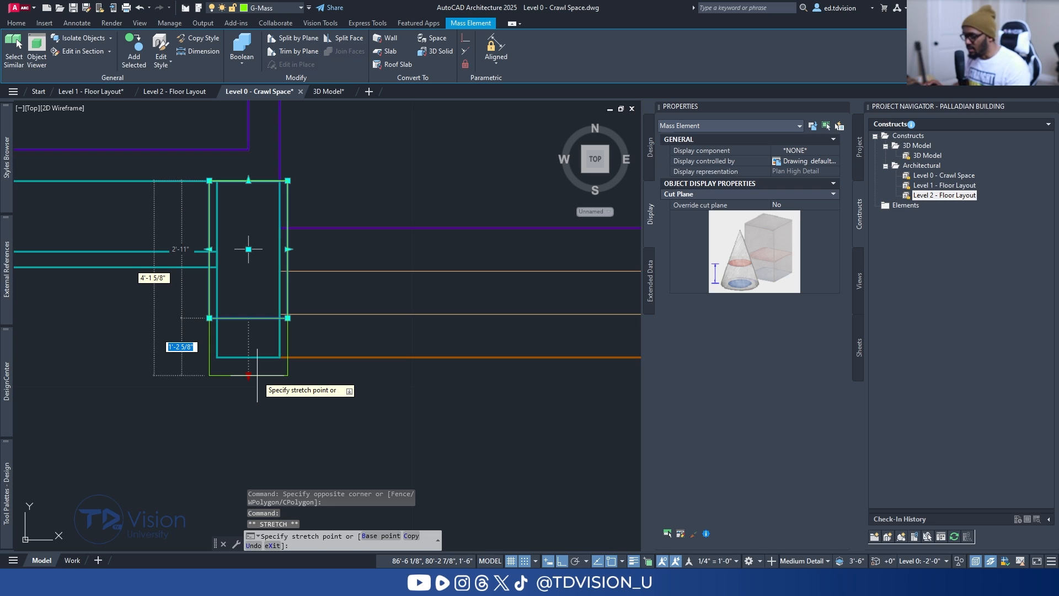
text(12)
key(Return)
Stretch the wall of the pier east of the stair out to the stair's front edge.
scroll(359, 387, down, 4)
middle_drag(360, 387, 1, 250)
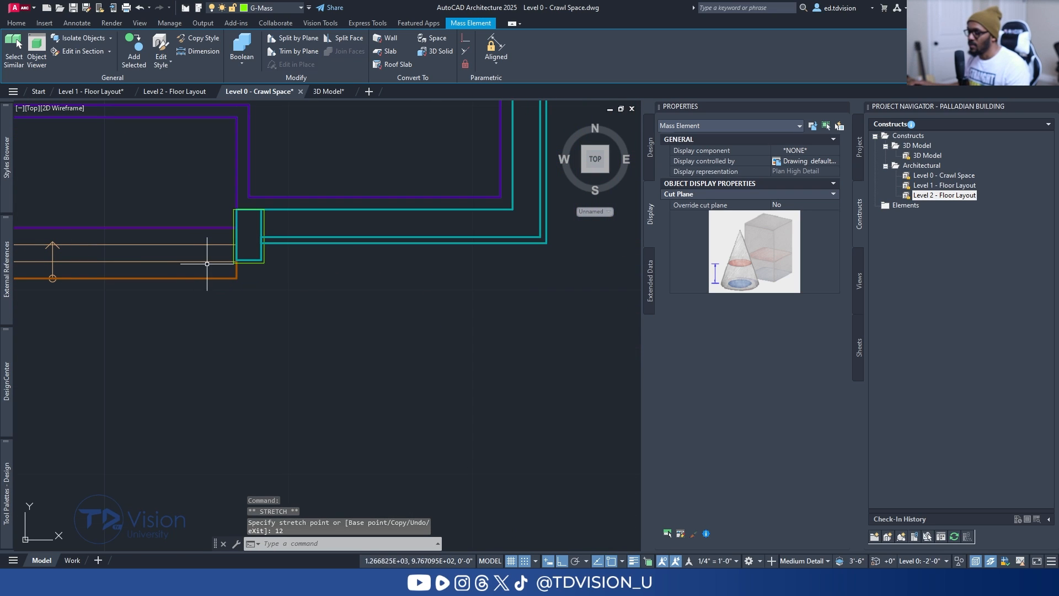
scroll(225, 242, up, 4)
click(275, 286)
click(275, 283)
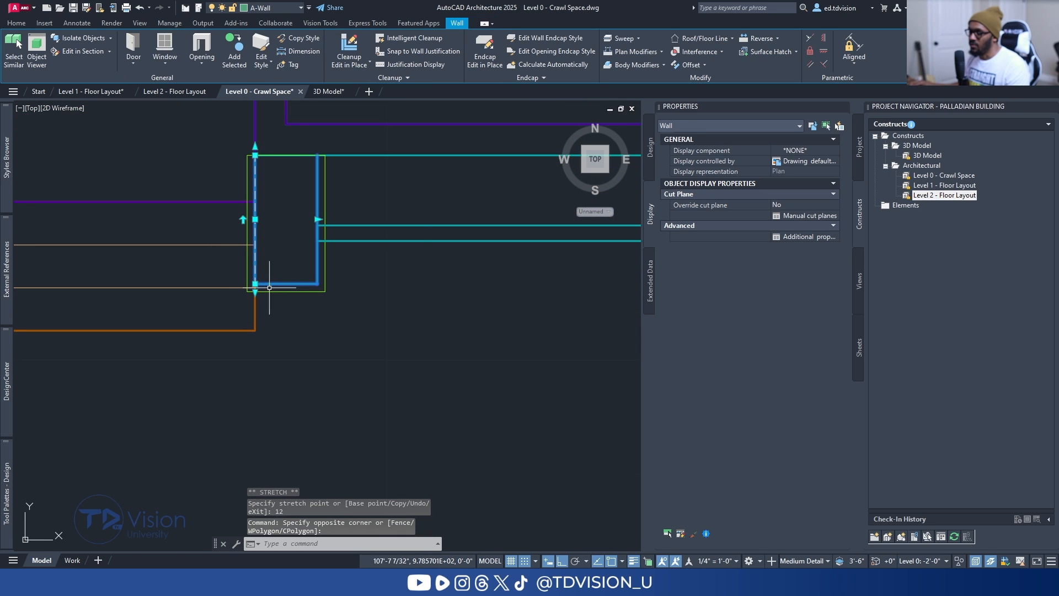
click(255, 283)
click(255, 330)
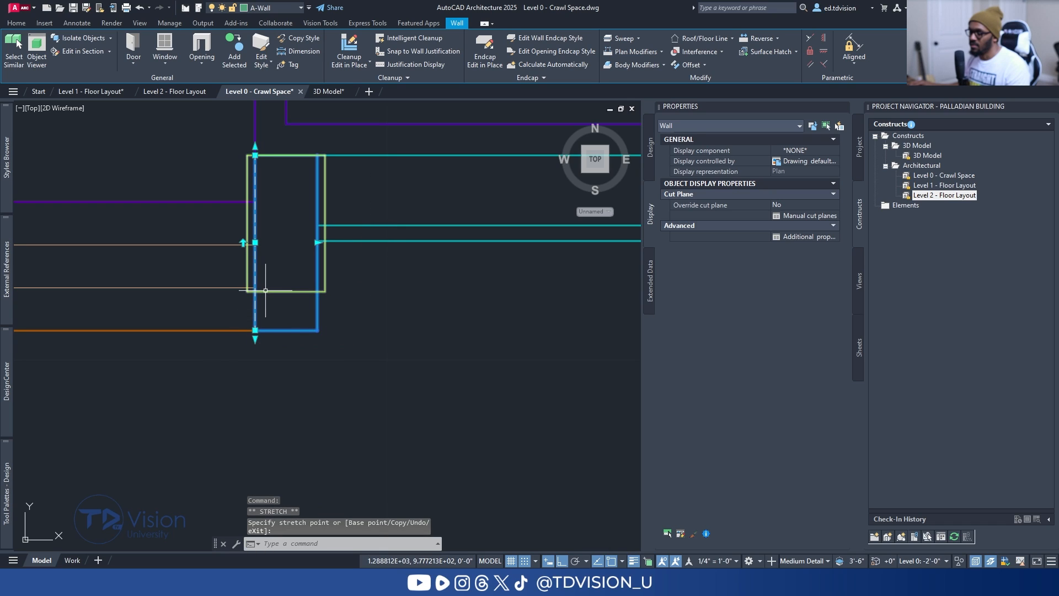
Extend the front side of the east pier's mass element cap outward by 12".
click(294, 288)
click(287, 292)
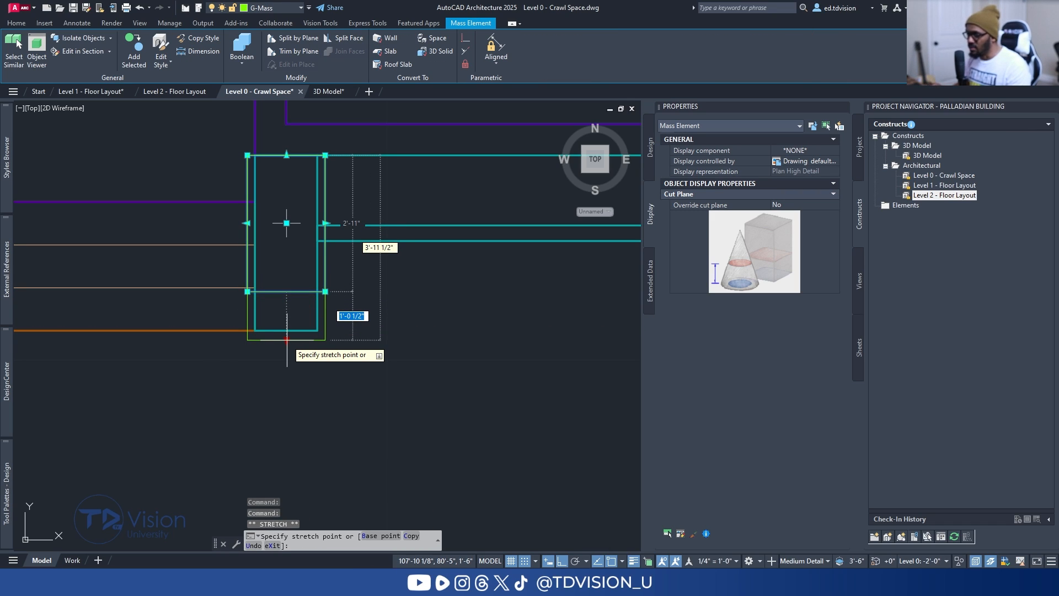
text(12)
key(Return)
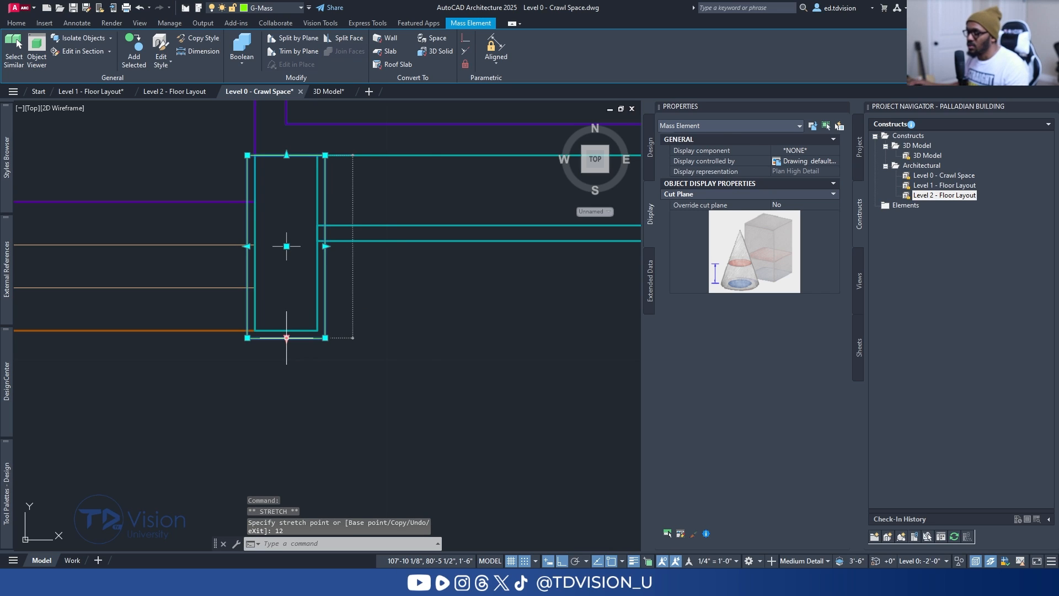
key(Escape)
key(Escape)
Show the crawl space model from the front-left in the Conceptual visual style to check the extended entrance.
scroll(368, 282, down, 4)
scroll(385, 266, down, 2)
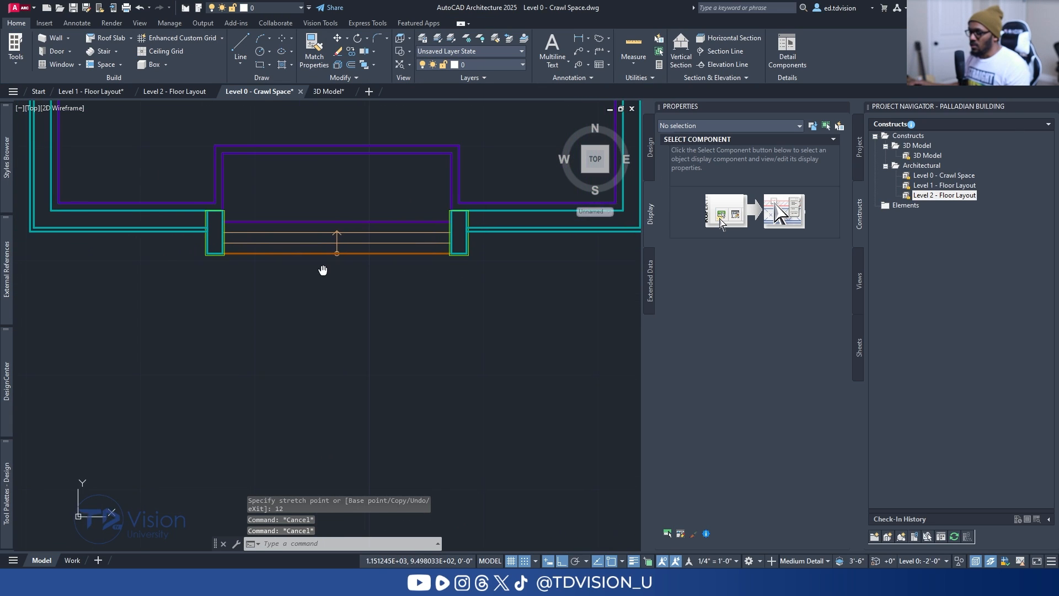
click(585, 172)
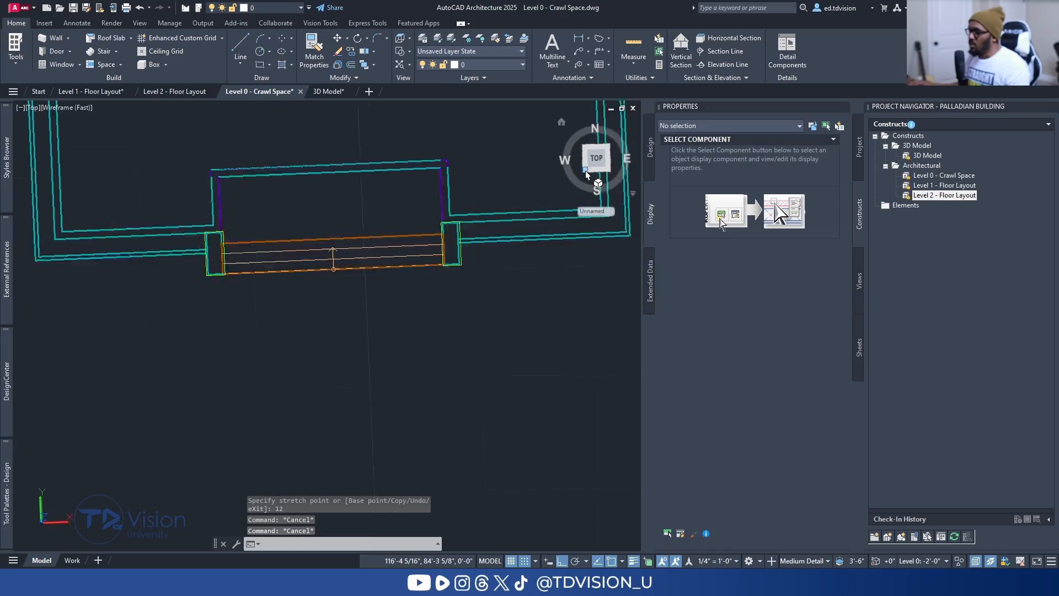
scroll(393, 374, up, 2)
mouse_move(369, 395)
shift+middle_down()
mouse_move(402, 331)
mouse_move(345, 418)
mouse_move(340, 397)
mouse_move(359, 353)
mouse_move(379, 362)
mouse_move(397, 275)
shift+middle_up()
click(90, 108)
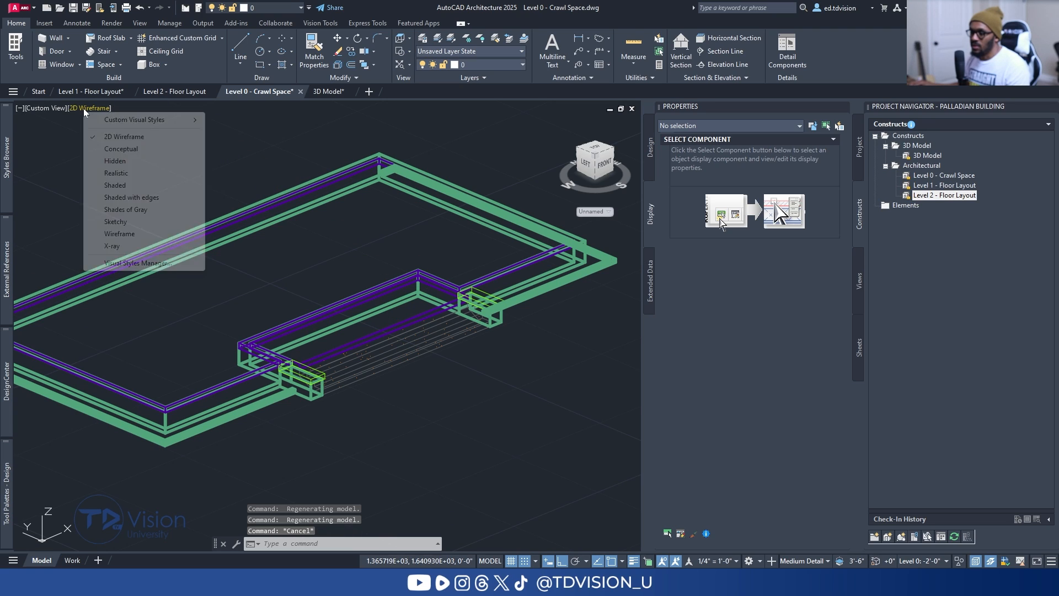
click(133, 149)
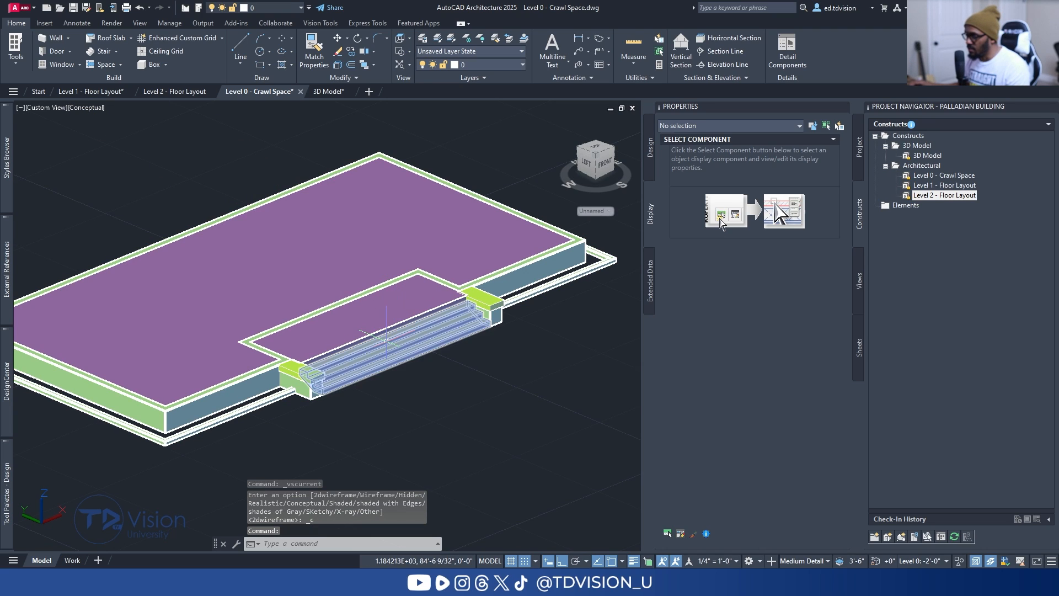
Examine up close where the east pier's cap overlaps the stair landing slab.
click(338, 371)
scroll(325, 381, up, 4)
key(Escape)
key(Escape)
scroll(423, 305, down, 2)
shift+middle_drag(405, 276, 391, 325)
middle_drag(587, 263, 518, 294)
scroll(494, 258, up, 6)
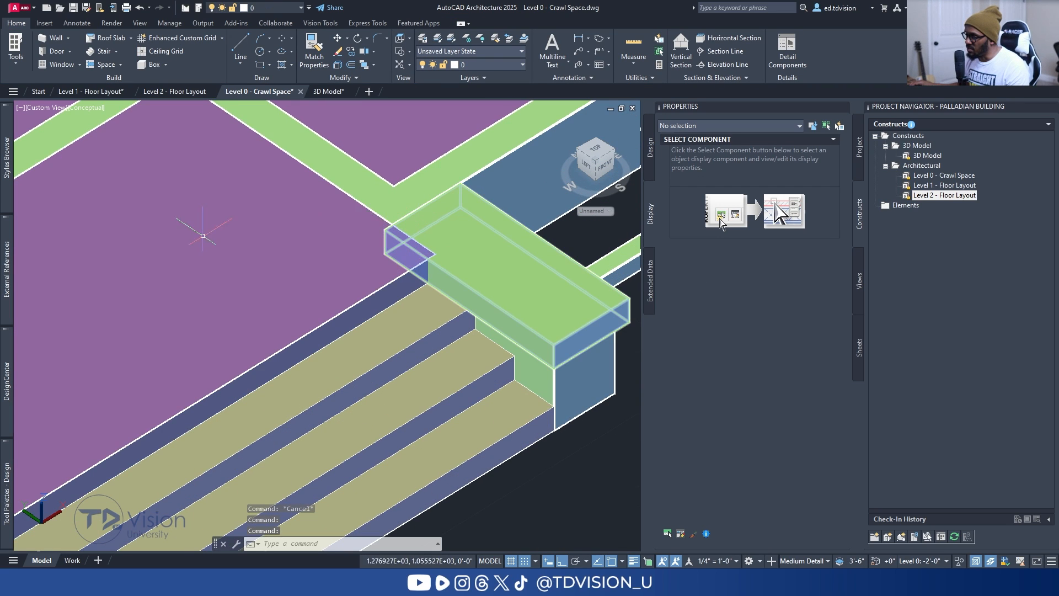
key(ctrl+z)
key(ctrl+z)
Subtract the landing slab from the east pier's mass element cap, keeping the layout geometry.
click(443, 190)
click(241, 53)
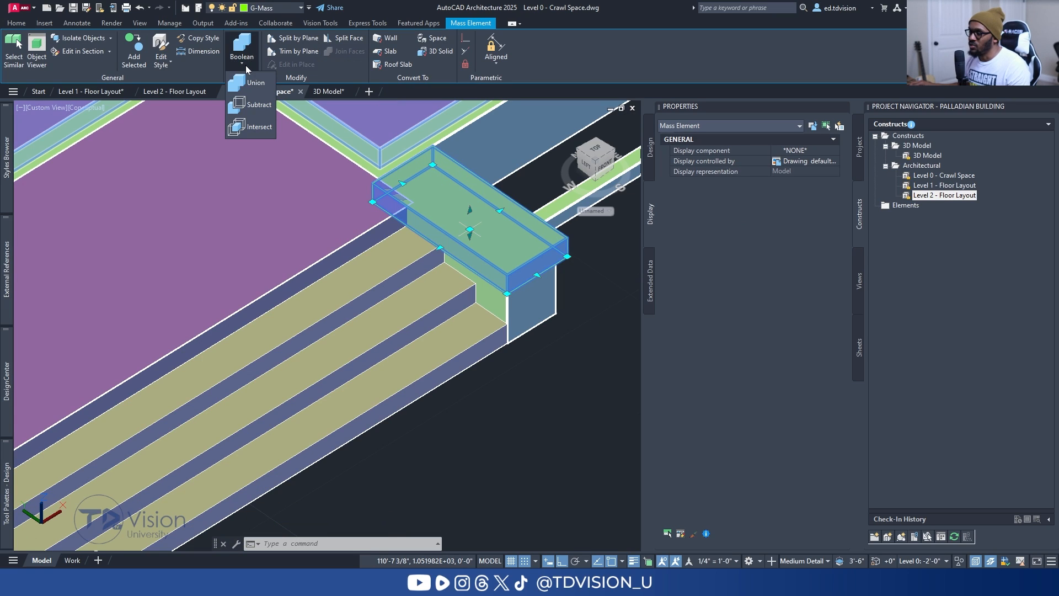
click(251, 107)
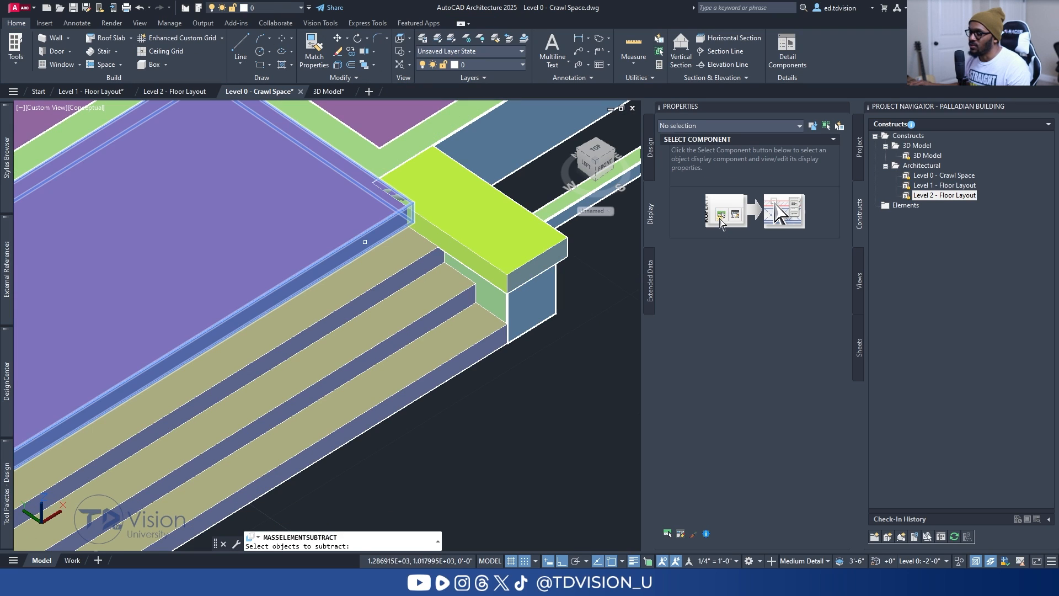
click(428, 191)
key(Return)
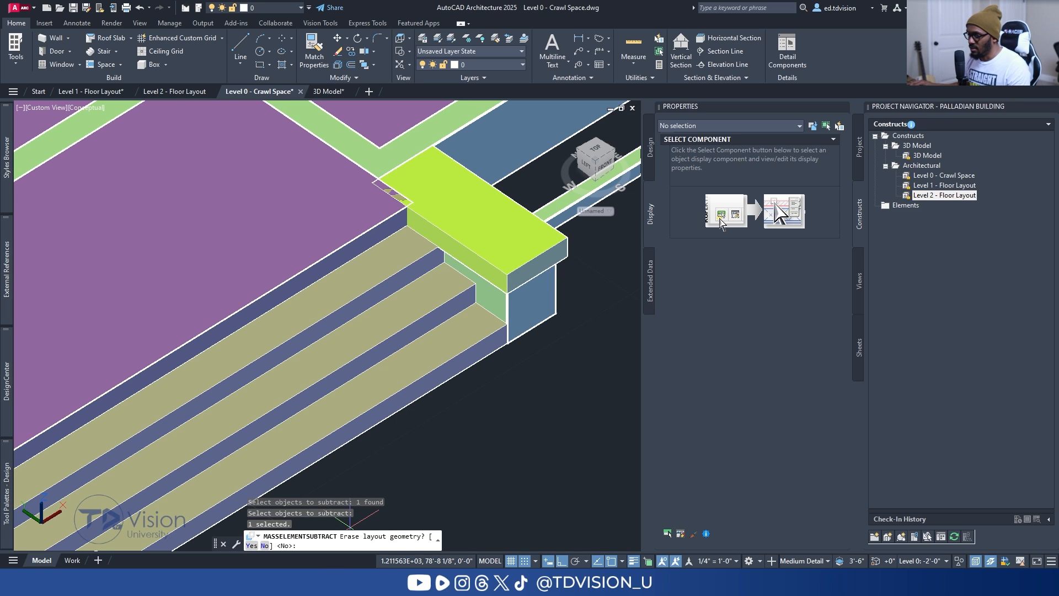
click(266, 545)
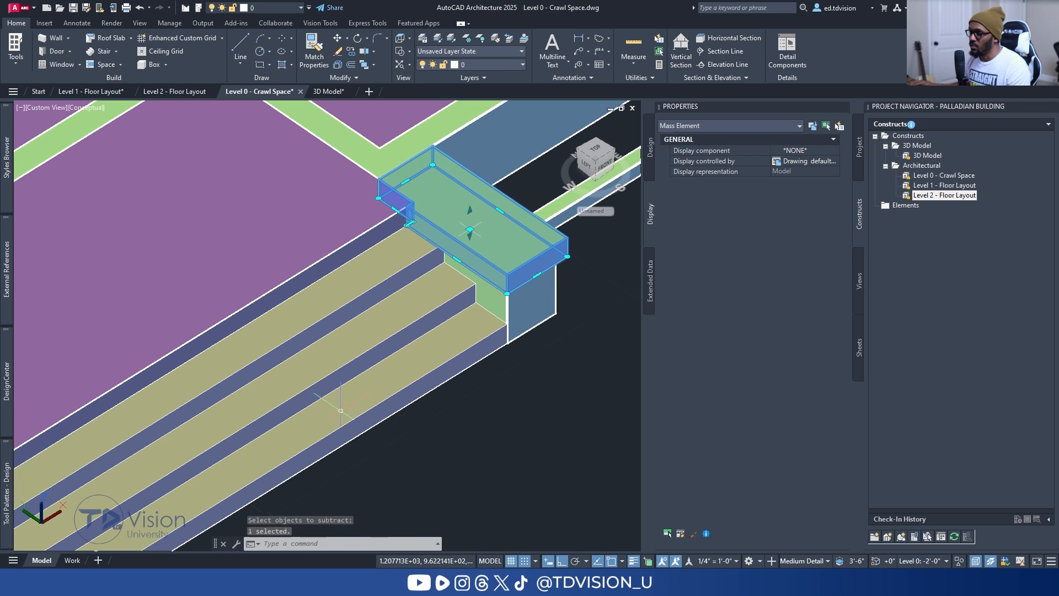
key(Escape)
key(Escape)
key(Escape)
Subtract the landing slab from the west pier's mass element cap, keeping the layout geometry.
scroll(475, 287, down, 5)
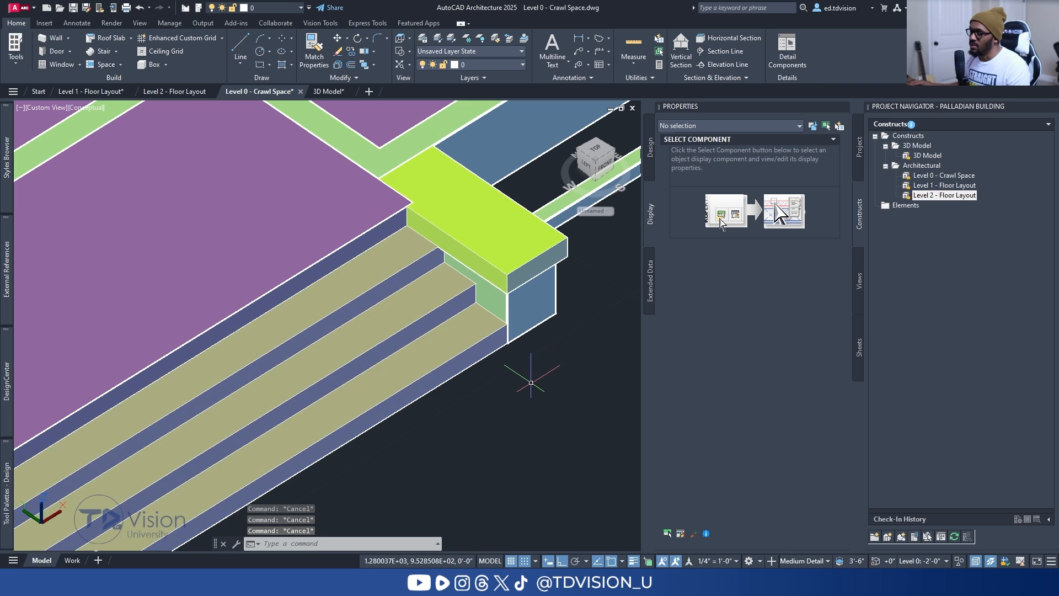
scroll(437, 295, up, 3)
scroll(450, 265, up, 4)
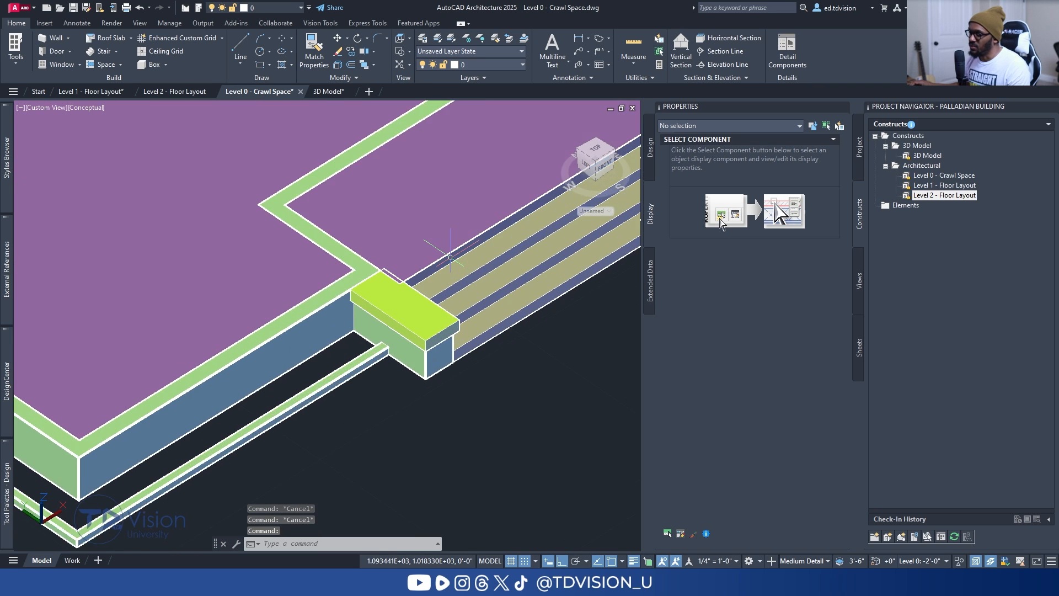
click(421, 256)
key(Escape)
click(386, 337)
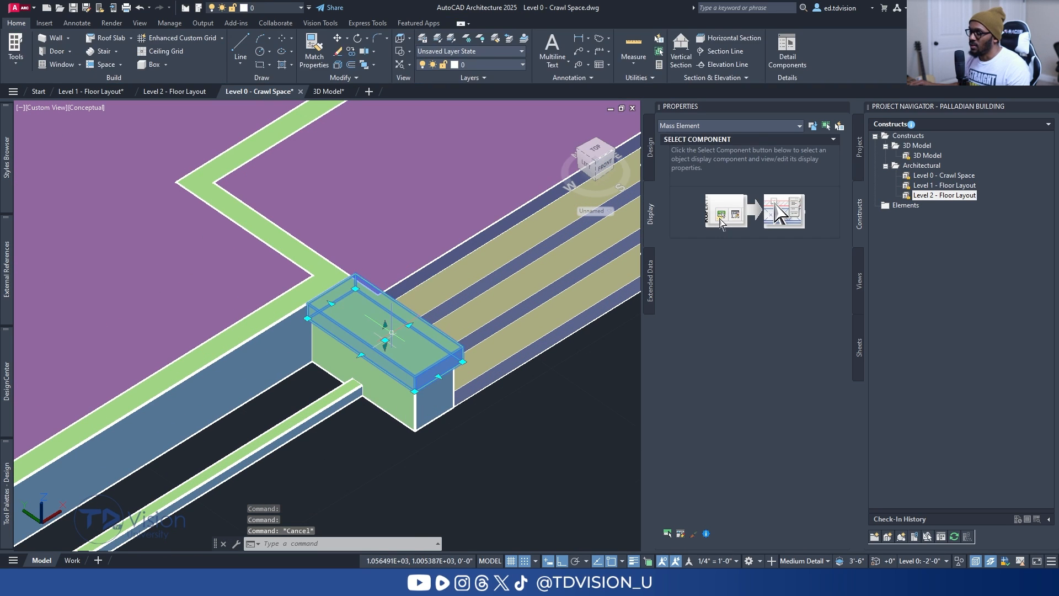
click(233, 65)
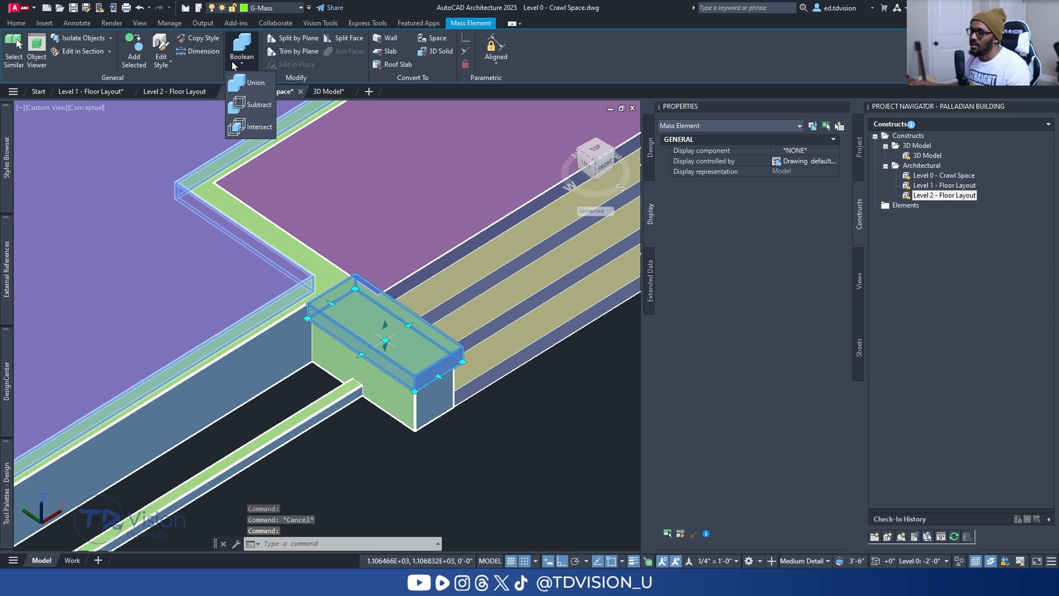
click(249, 104)
click(402, 268)
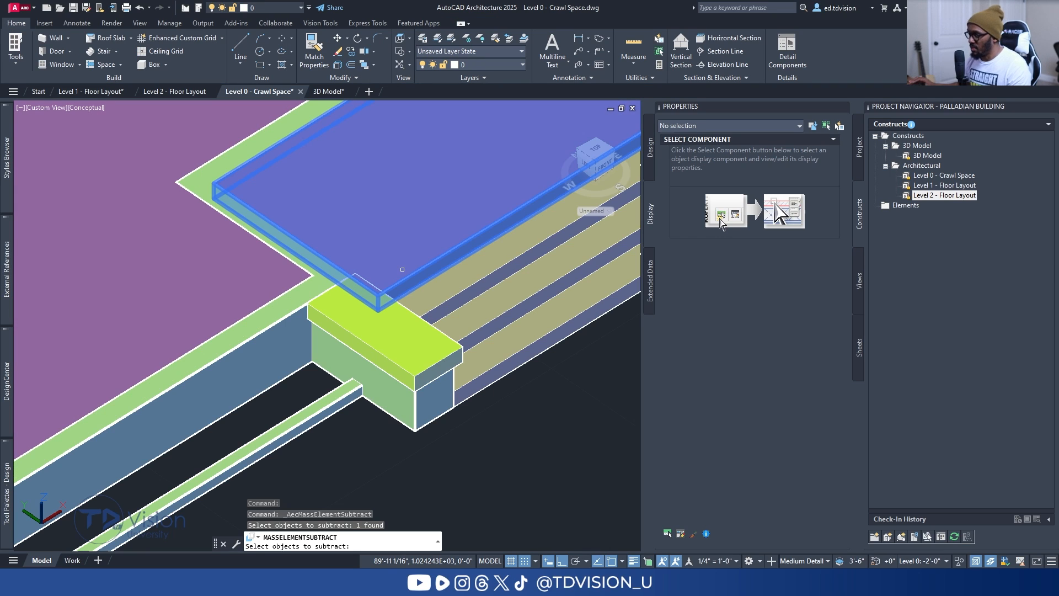
key(Return)
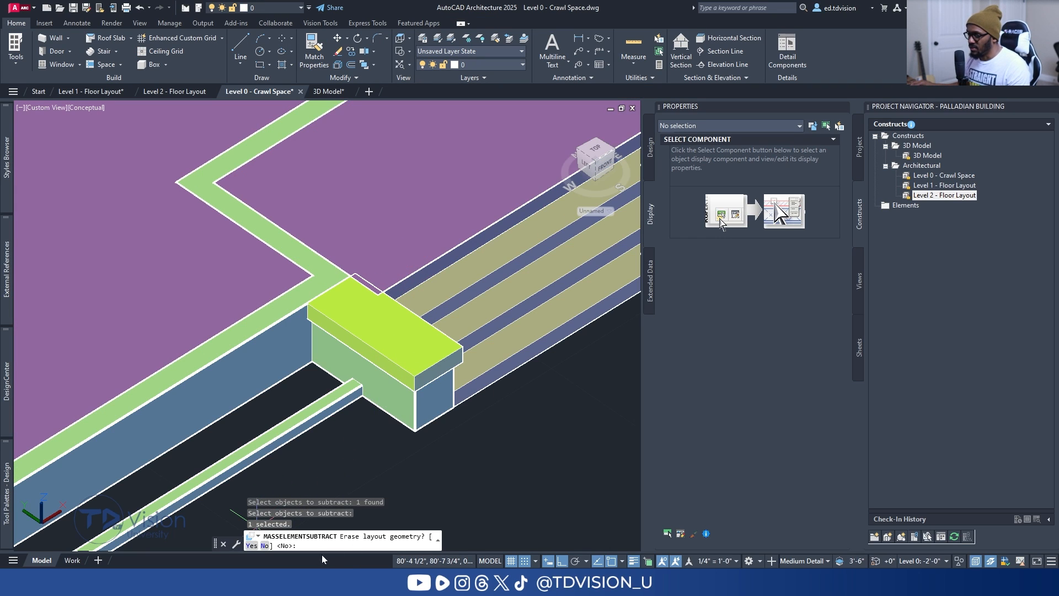
click(265, 546)
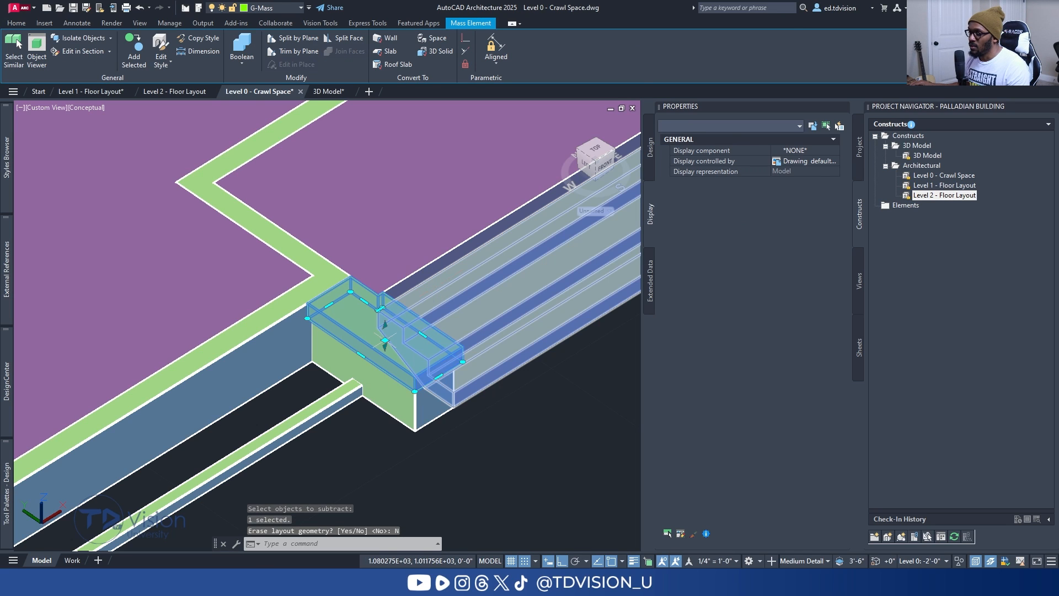
key(Escape)
key(Escape)
key(Escape)
Inspect the entrance stair and both trimmed pier caps from the front-right and front-left.
scroll(468, 348, down, 4)
shift+middle_drag(468, 347, 309, 352)
scroll(317, 298, up, 6)
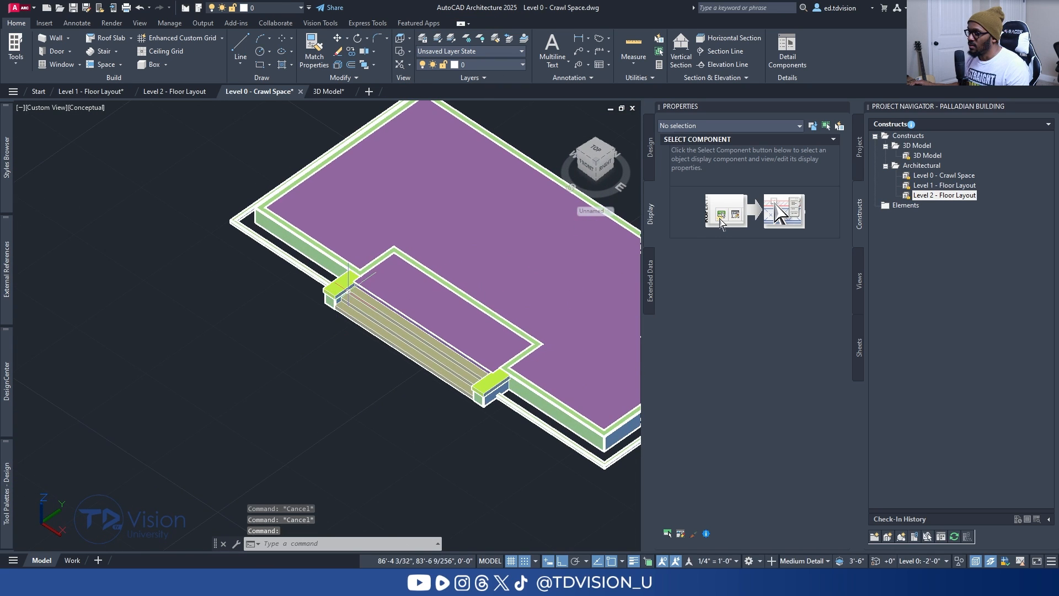
scroll(317, 299, down, 4)
middle_drag(385, 362, 154, 243)
shift+middle_drag(276, 331, 394, 311)
scroll(391, 309, down, 2)
shift+middle_drag(308, 337, 417, 310)
Save the Level 0 - Crawl Space drawing and reload its modified xref in the 3D Model drawing with the changes compared.
key(Escape)
key(ctrl+s)
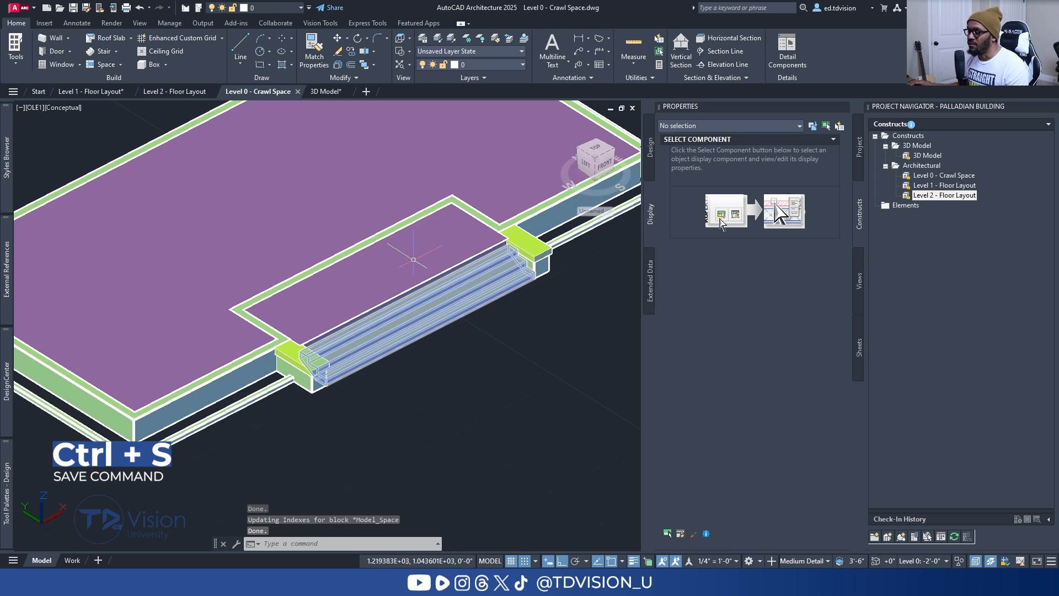
click(326, 91)
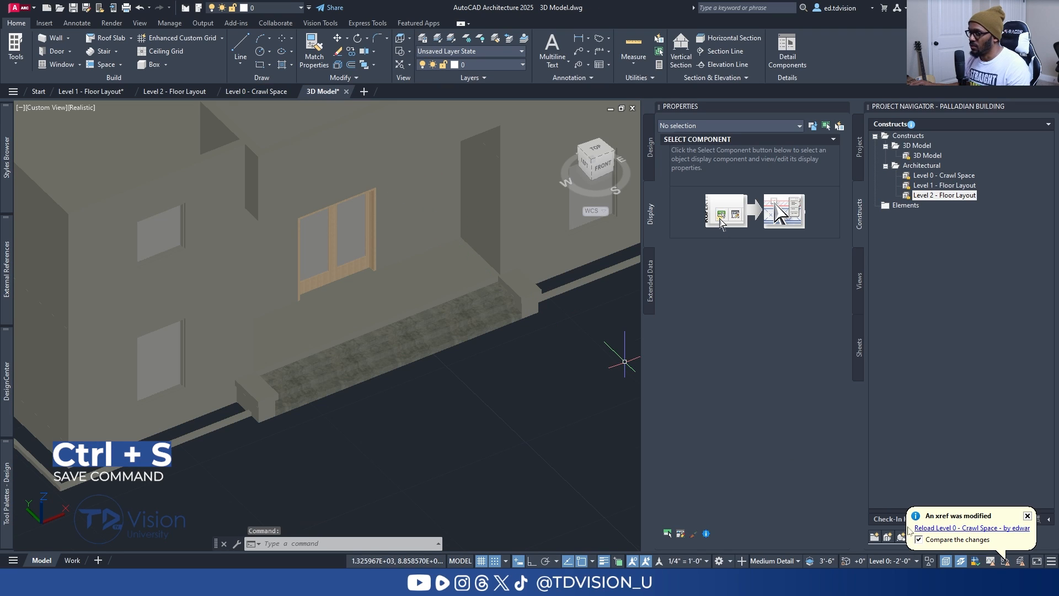
click(966, 528)
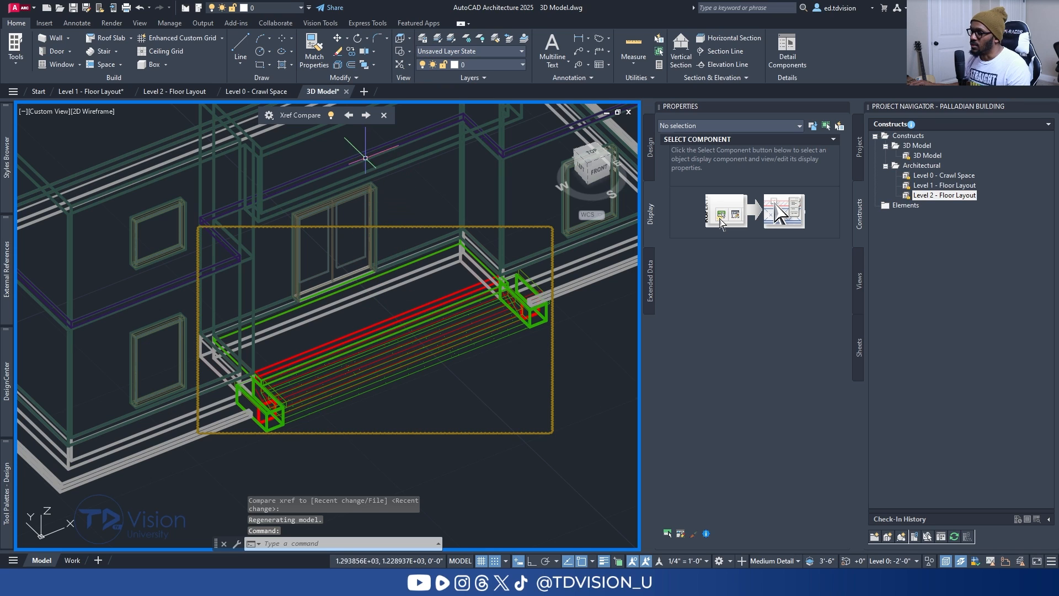
Toggle the Xref Compare display off and on, and end the comparison.
click(333, 117)
click(333, 117)
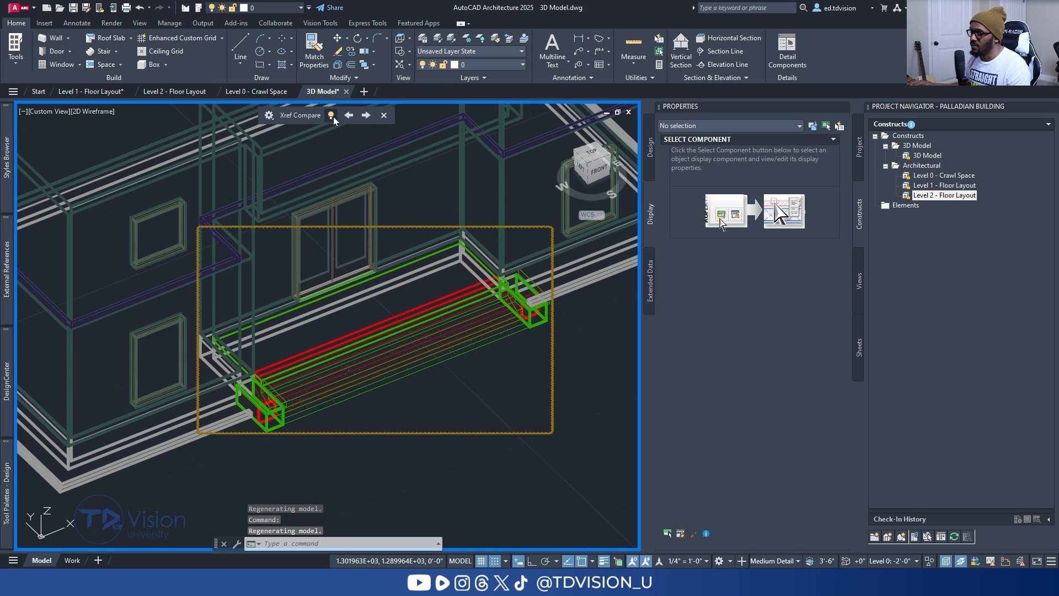
click(383, 116)
shift+middle_drag(386, 166, 358, 315)
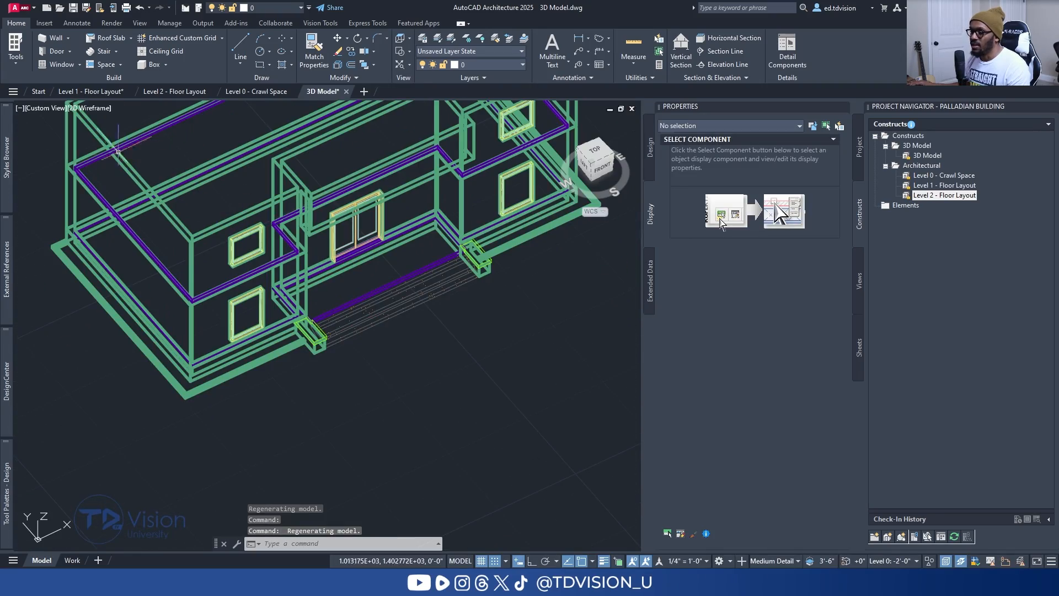
Show the 3D Model in the Realistic visual style to review the updated entrance from the front-left.
click(93, 108)
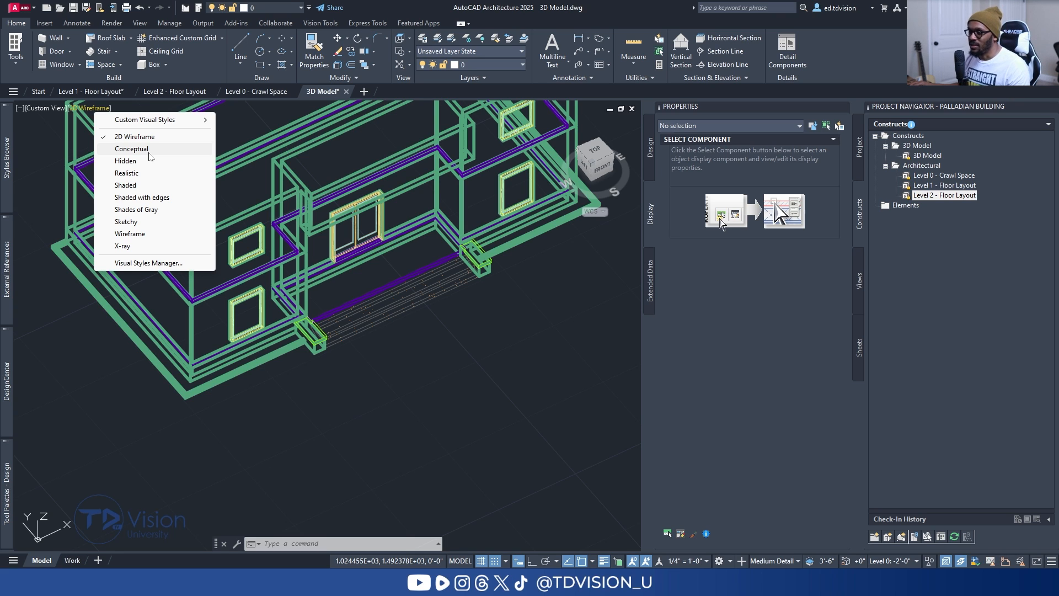
click(139, 173)
shift+middle_drag(368, 363, 385, 348)
scroll(402, 266, down, 2)
middle_drag(403, 260, 392, 307)
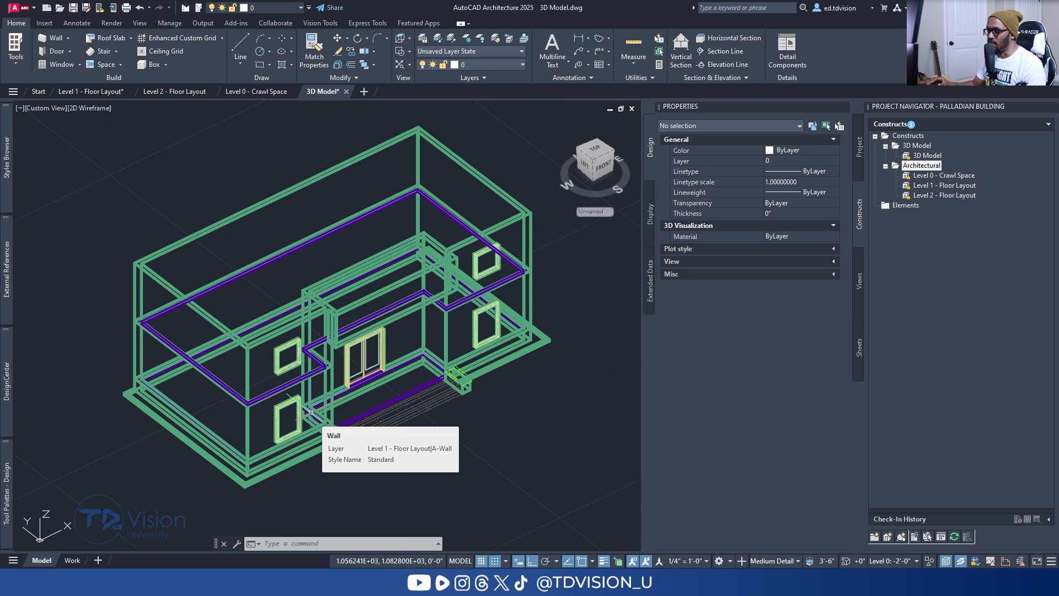
Open the recent Profiles drawing and bring its two dimensioned profiles and the column block into view.
click(37, 92)
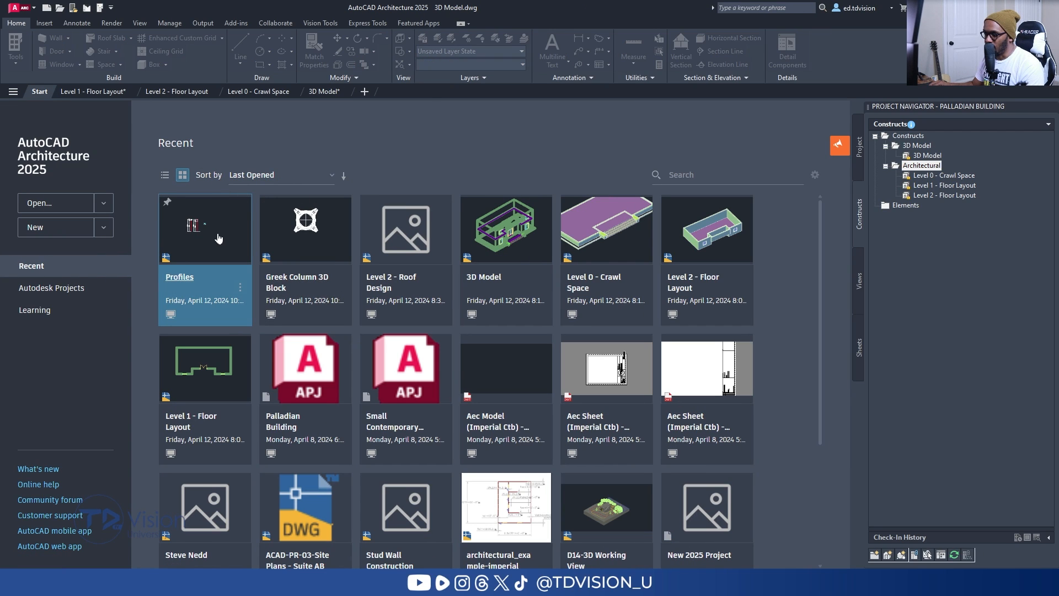
click(219, 238)
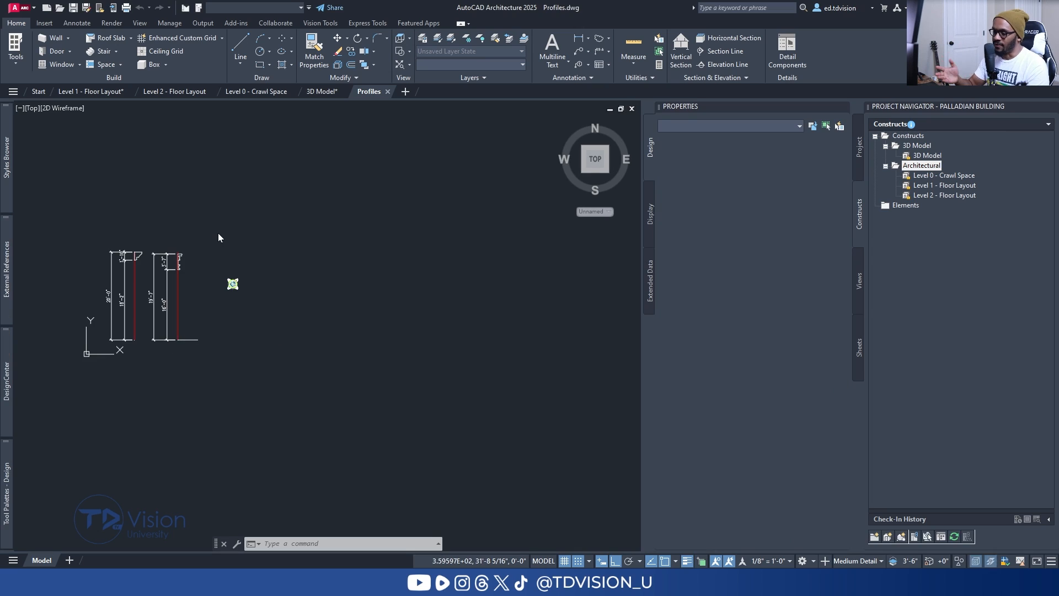
middle_drag(222, 228, 369, 223)
scroll(378, 282, up, 2)
scroll(305, 274, up, 2)
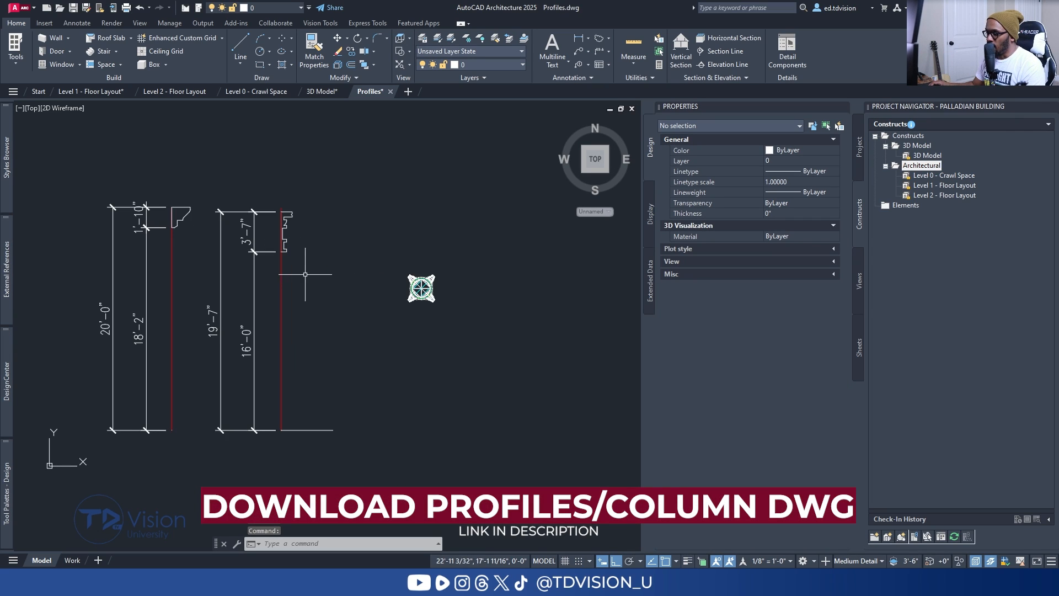
middle_drag(305, 274, 336, 278)
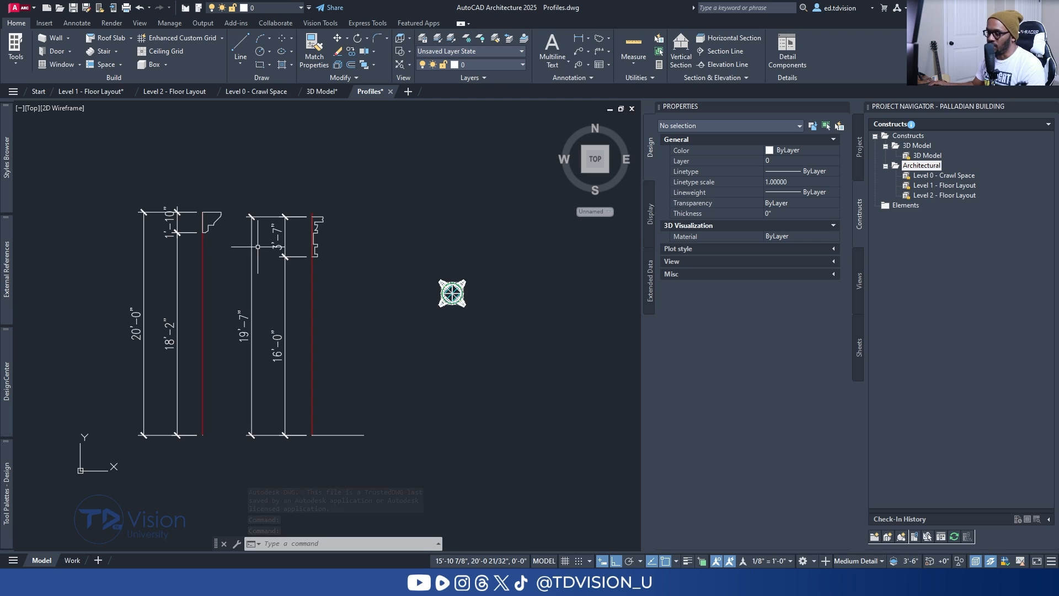
Identify the 1'-10" profile polyline and the 3'-7" profile polyline by selecting each in turn.
click(224, 229)
click(214, 195)
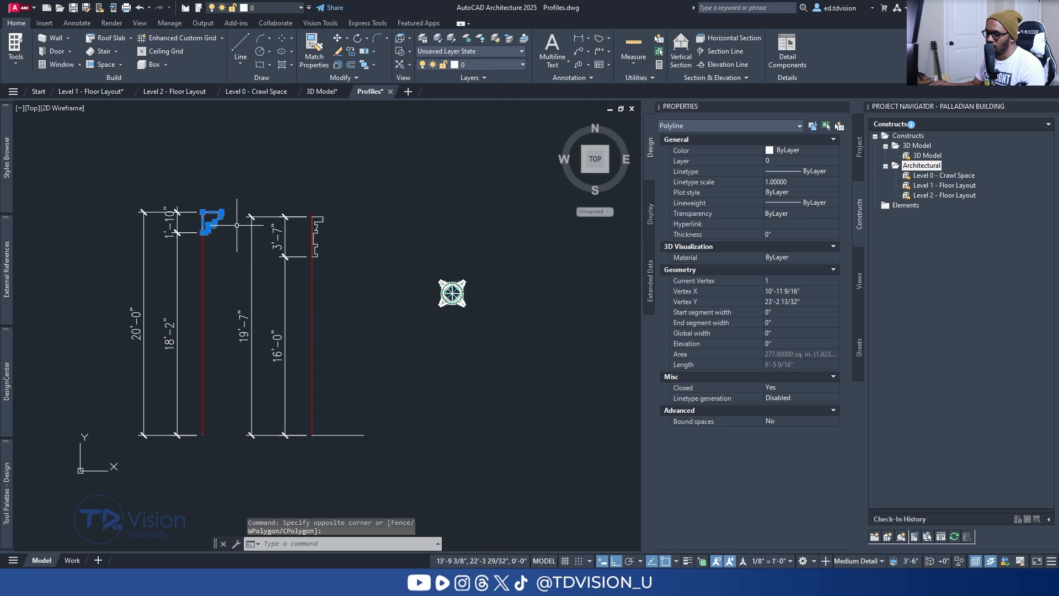
scroll(239, 231, up, 1)
click(405, 266)
click(365, 188)
scroll(367, 194, down, 1)
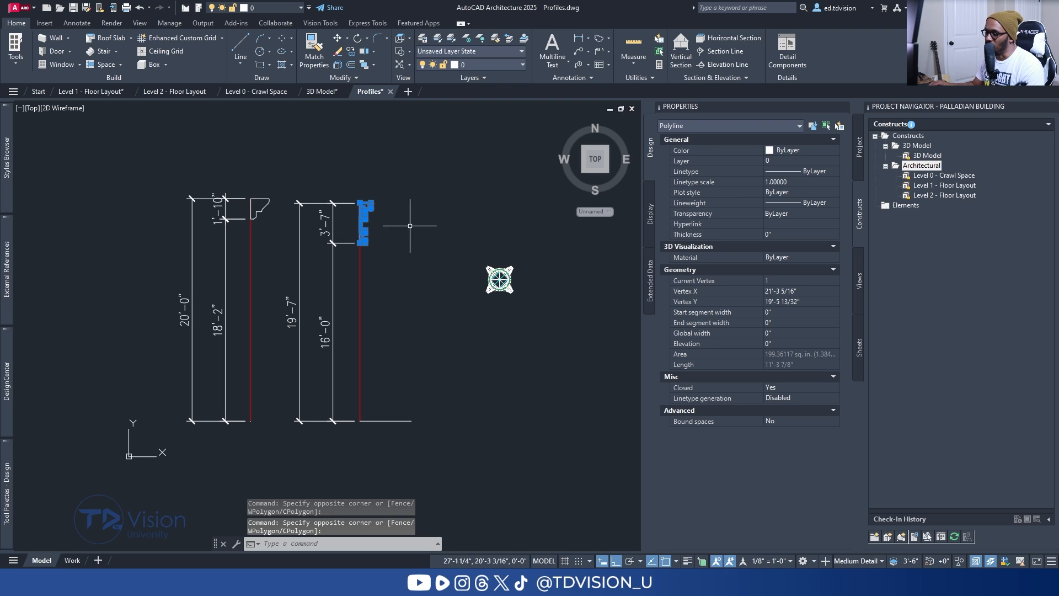
scroll(320, 200, up, 2)
Select only the 1'-10" profile polyline and compare it with the cornice in the reference photo of the building.
key(Escape)
click(247, 227)
click(212, 179)
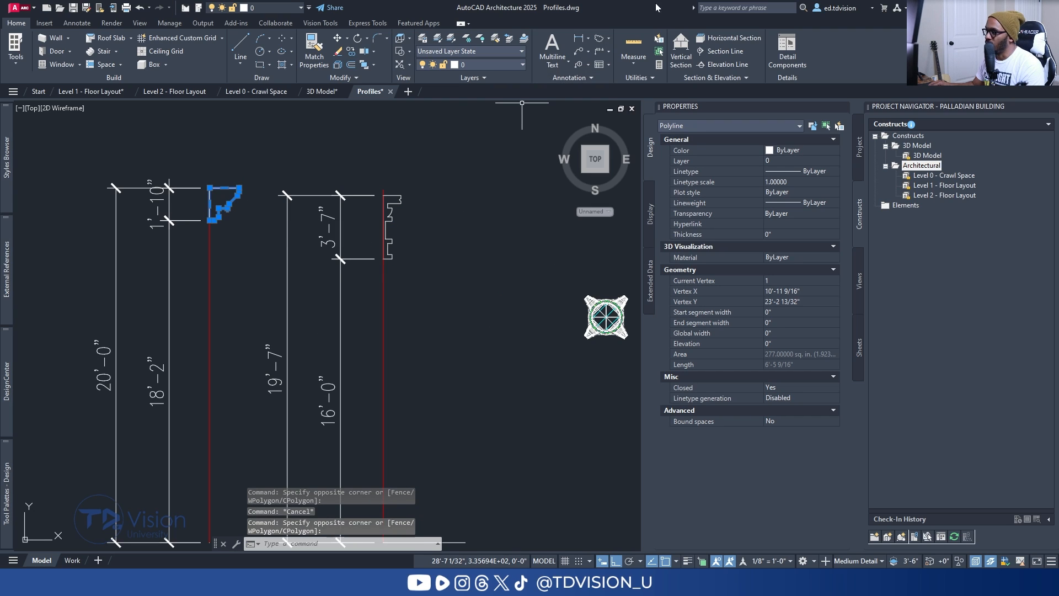
key(alt+Tab)
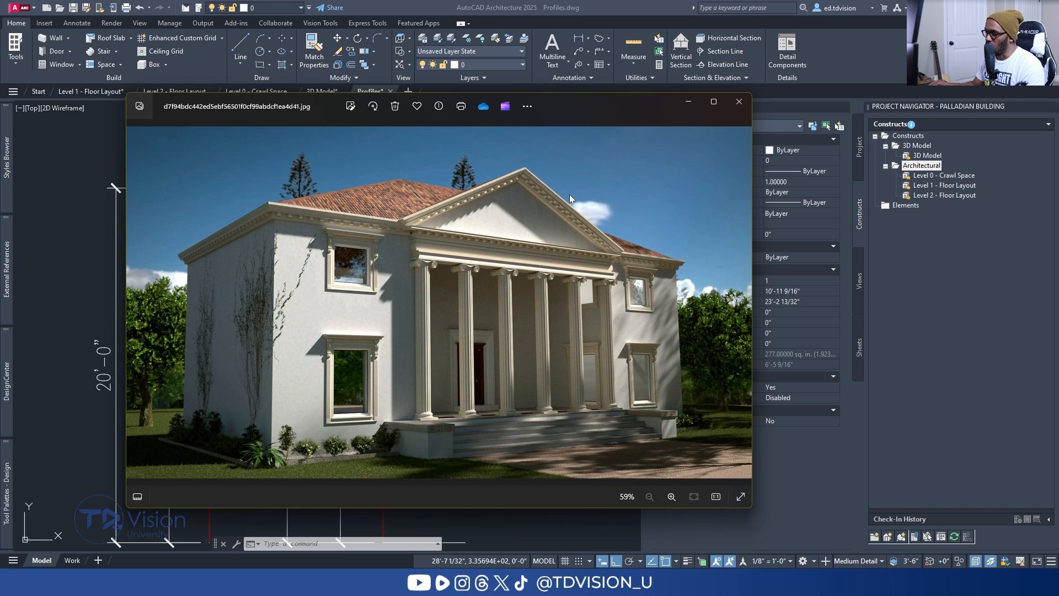
key(alt+Tab)
Select the 3'-7" profile polyline and compare it with the moldings in the reference photo of the building.
click(437, 264)
click(367, 163)
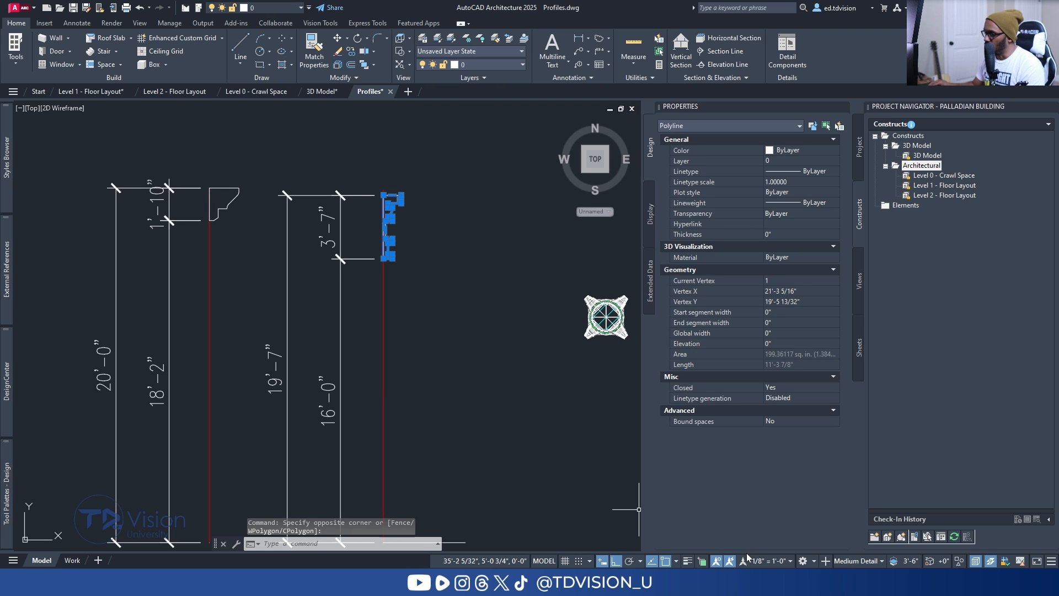
click(704, 578)
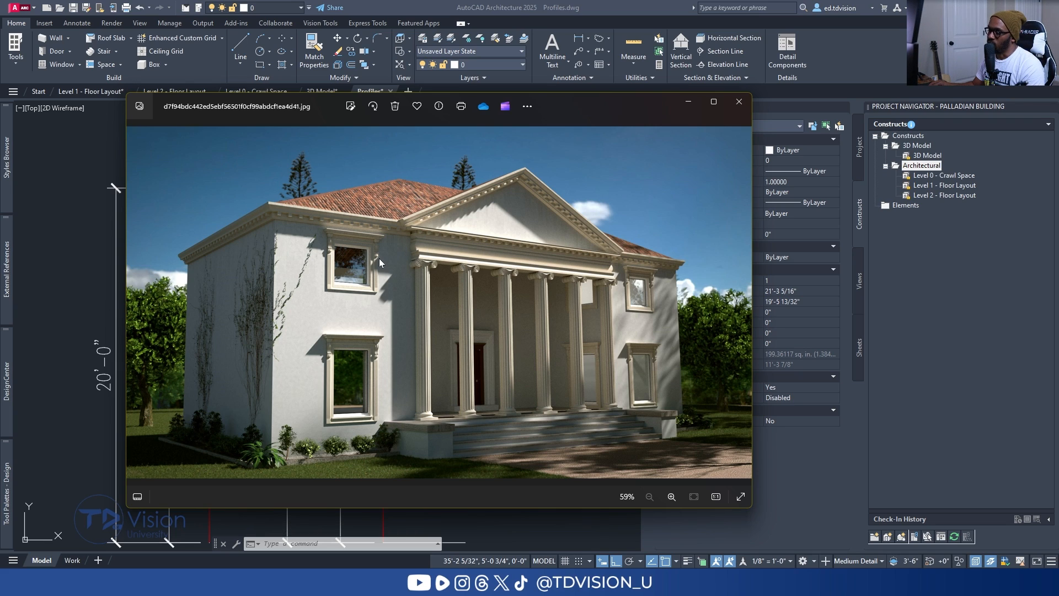
key(alt+Tab)
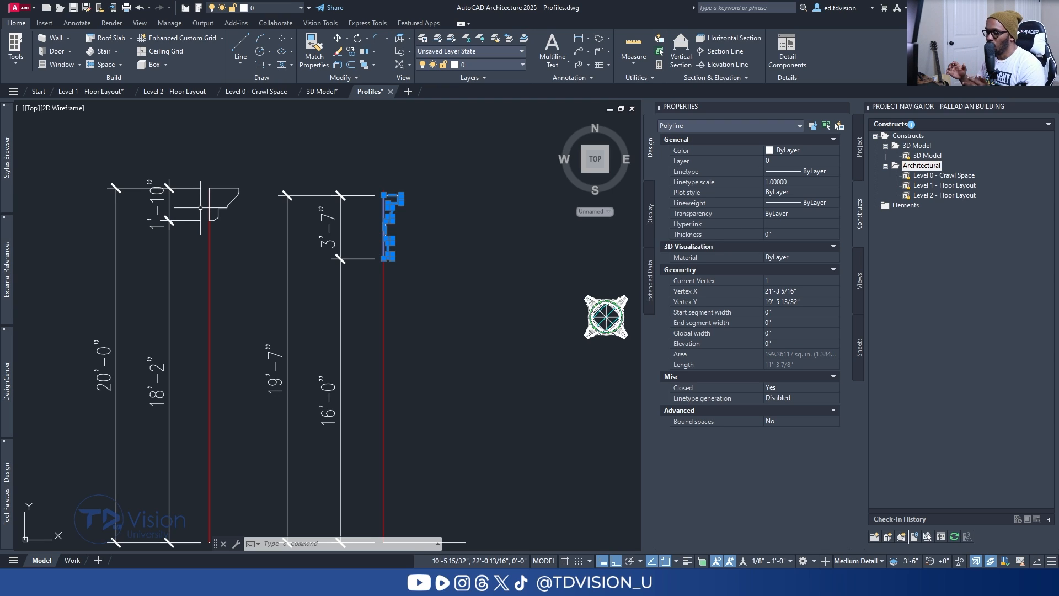
middle_drag(508, 335, 459, 321)
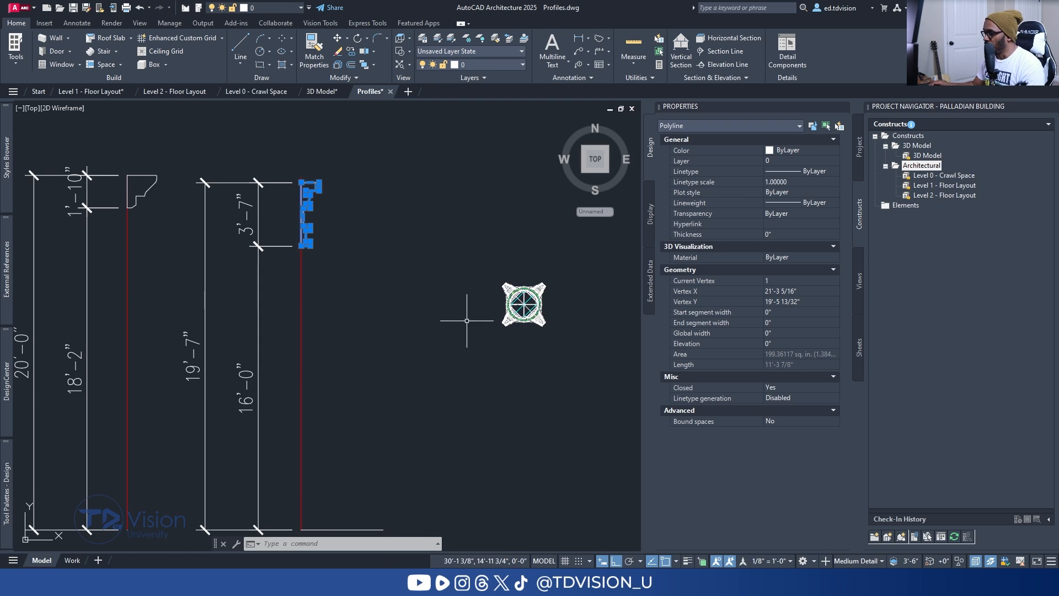
Examine the 3D column block in the SW isometric view and compare its capital with the columns in the reference house image.
click(533, 302)
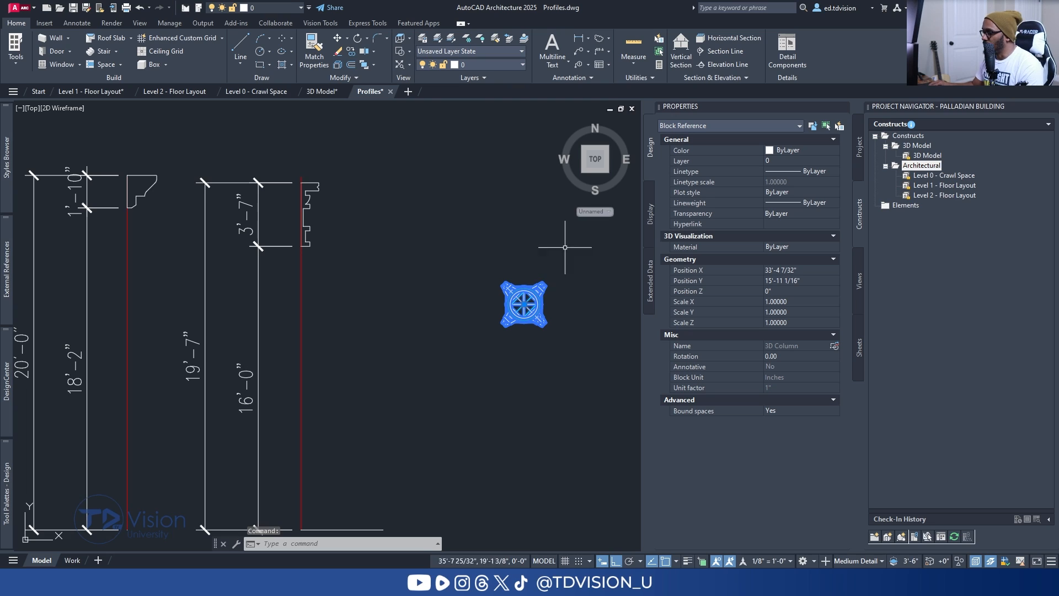
click(585, 173)
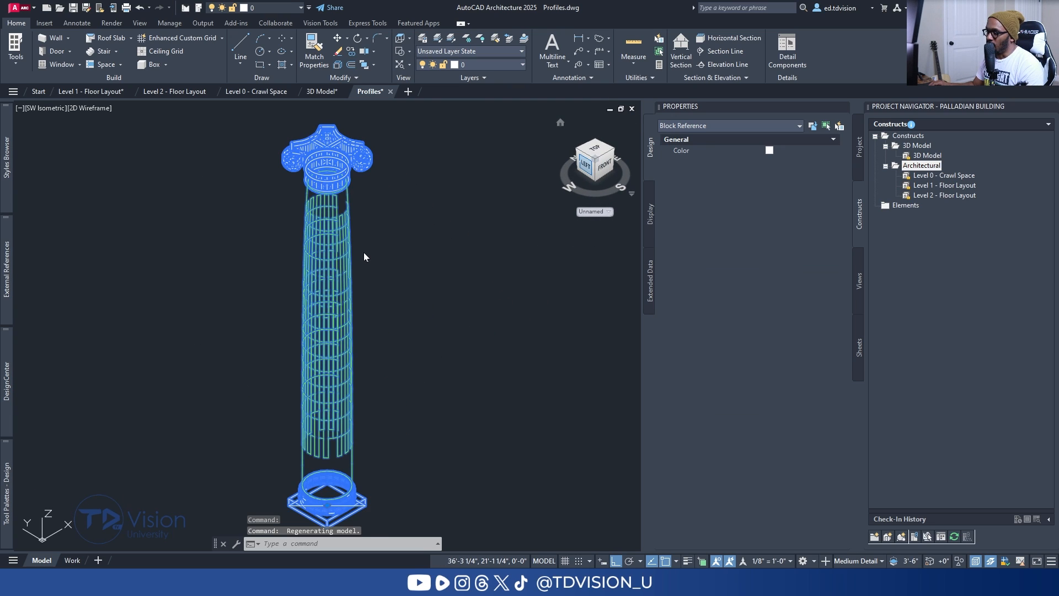
scroll(366, 249, down, 1)
middle_drag(365, 250, 394, 252)
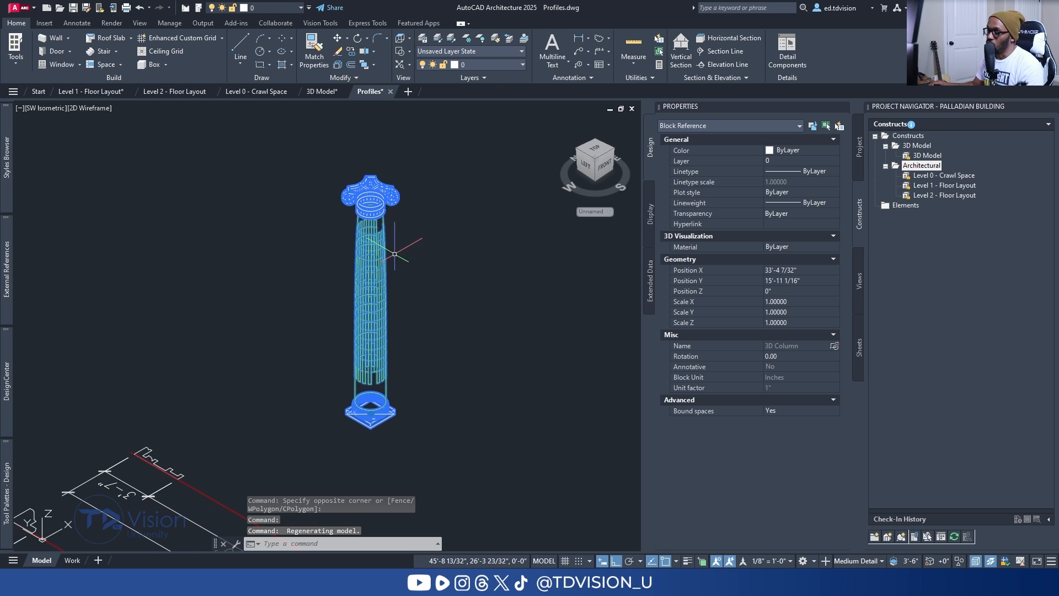
key(Escape)
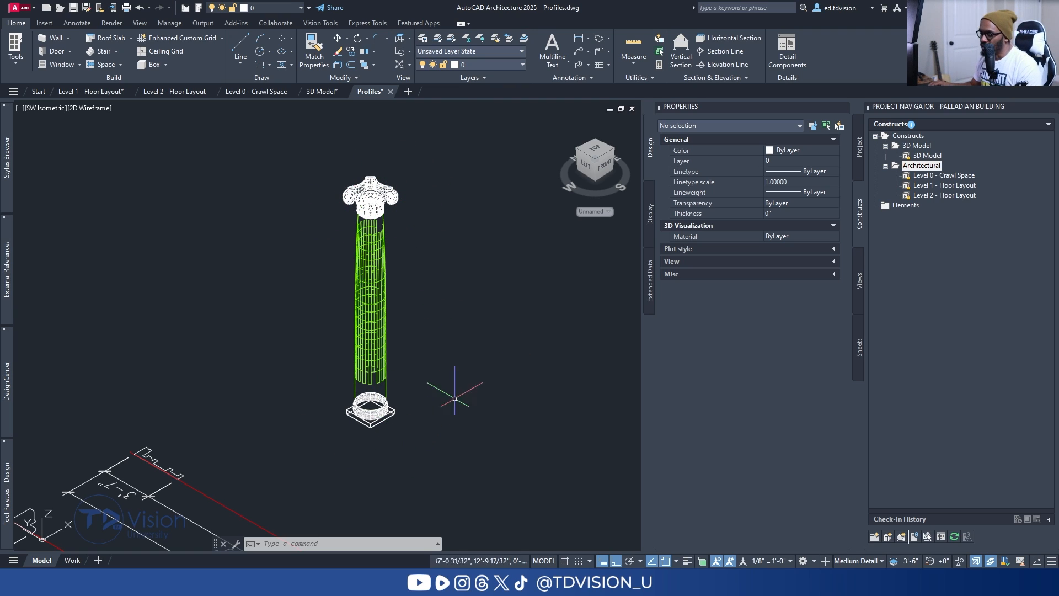
scroll(407, 362, down, 3)
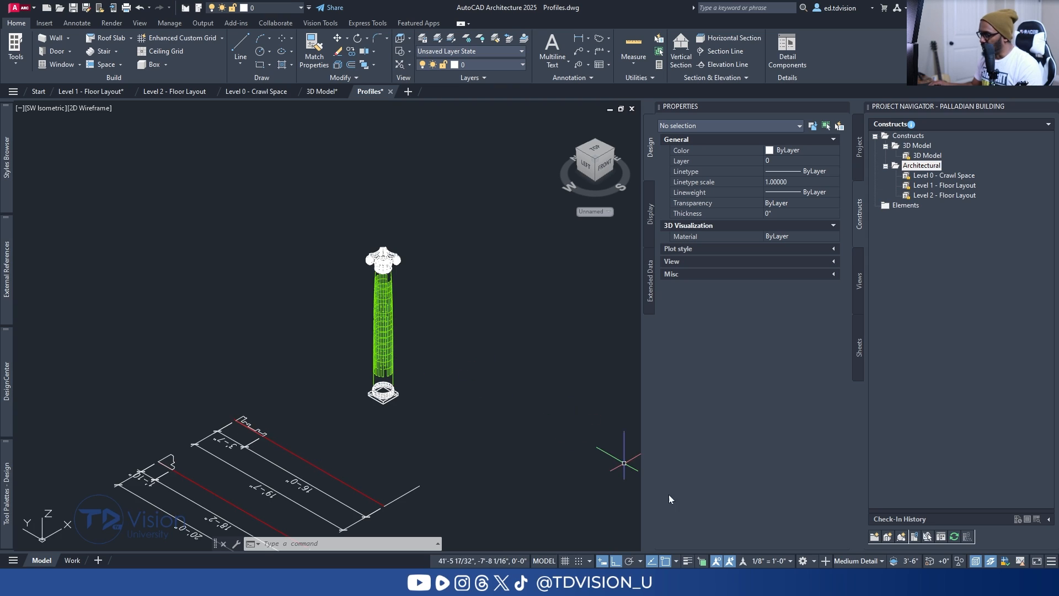
scroll(446, 310, up, 6)
middle_drag(447, 310, 336, 311)
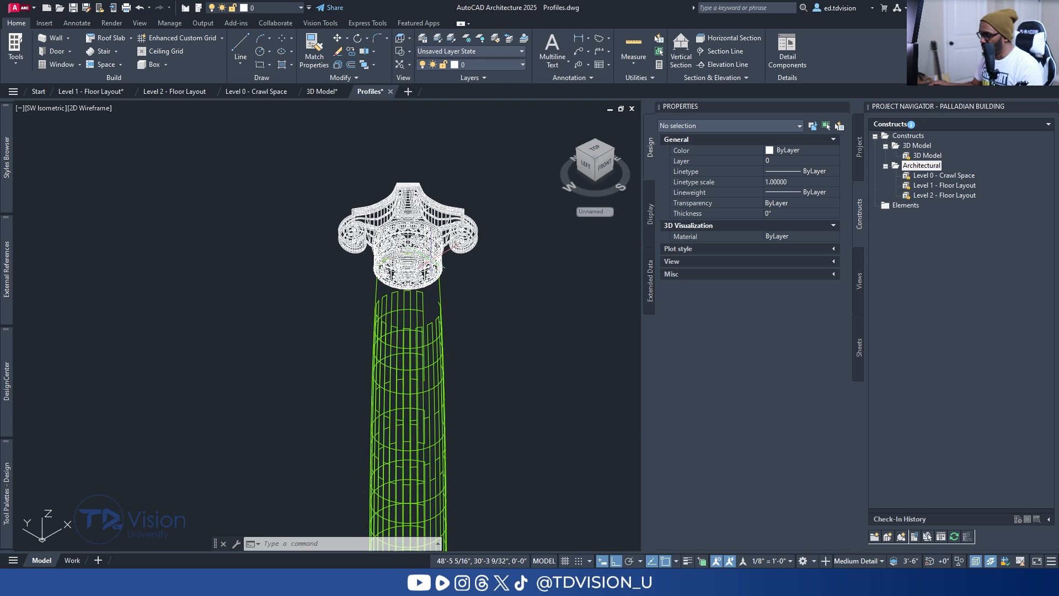
click(734, 510)
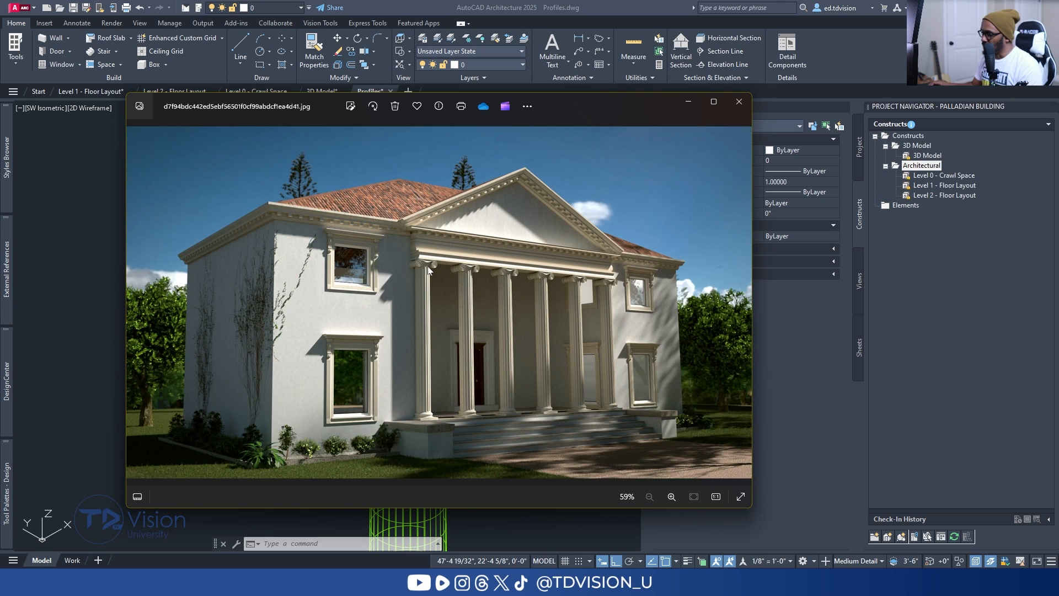
click(73, 248)
Copy the 3D column block from the Profiles drawing to the clipboard.
scroll(364, 229, down, 5)
click(373, 227)
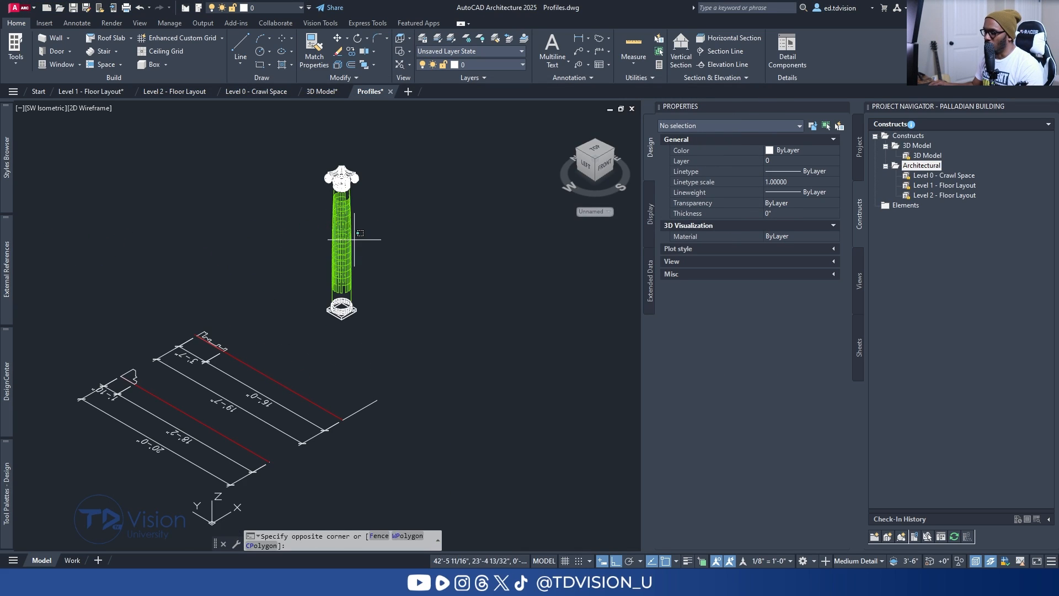
click(308, 206)
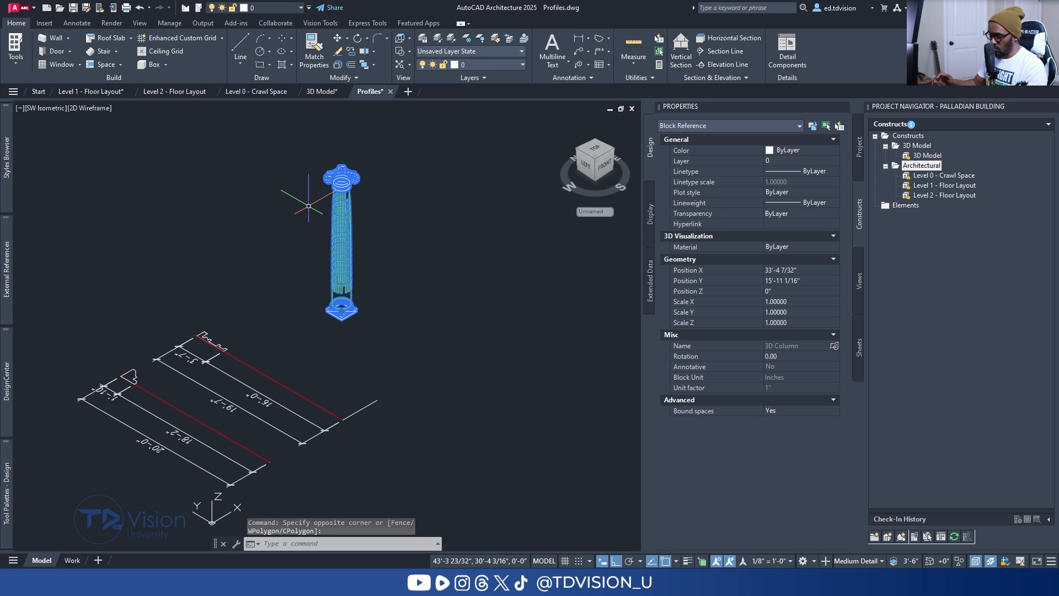
key(ctrl+c)
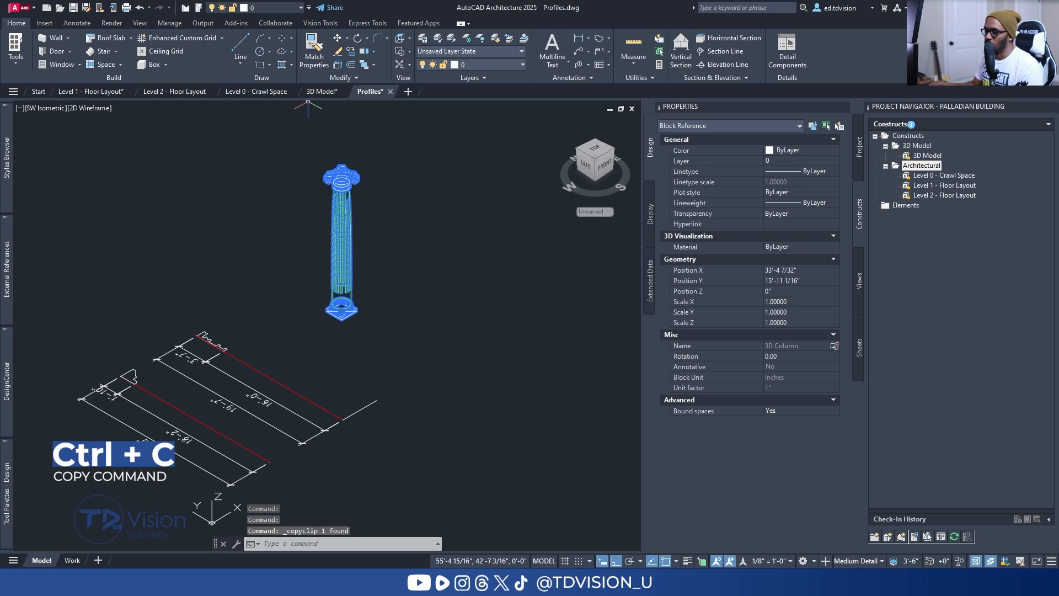
Paste the column block into the Level 1 - Floor Layout drawing, just below the recessed entrance near its left wall corner.
click(89, 91)
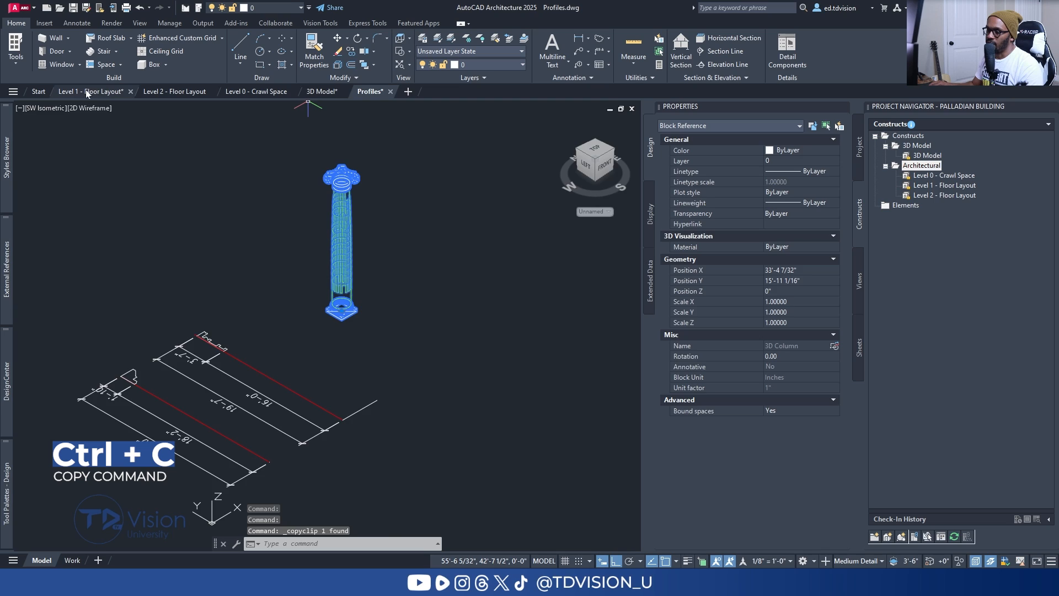
scroll(284, 245, up, 4)
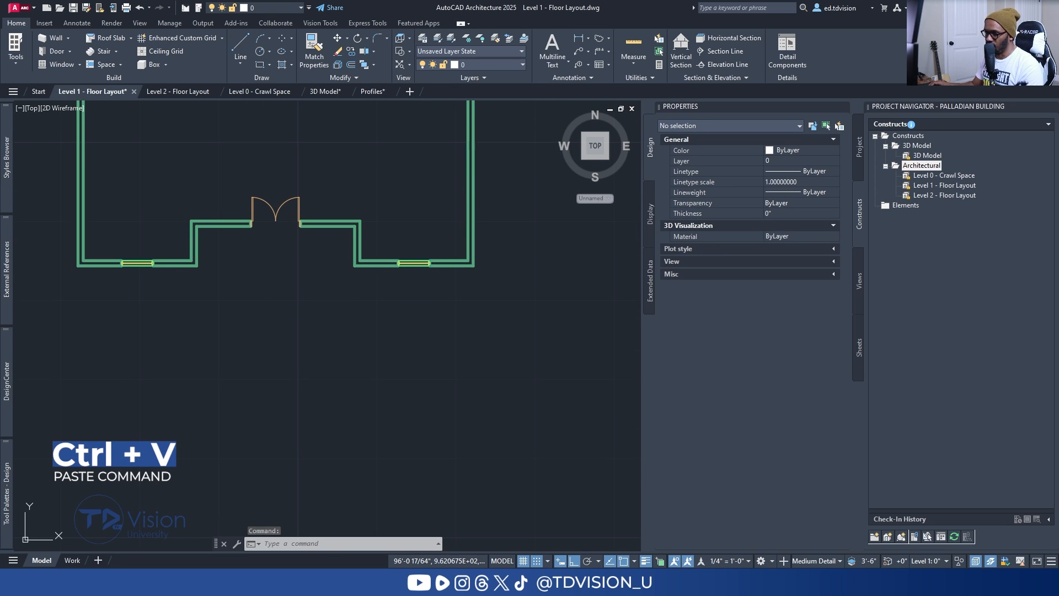
key(ctrl+v)
scroll(246, 282, up, 5)
click(152, 264)
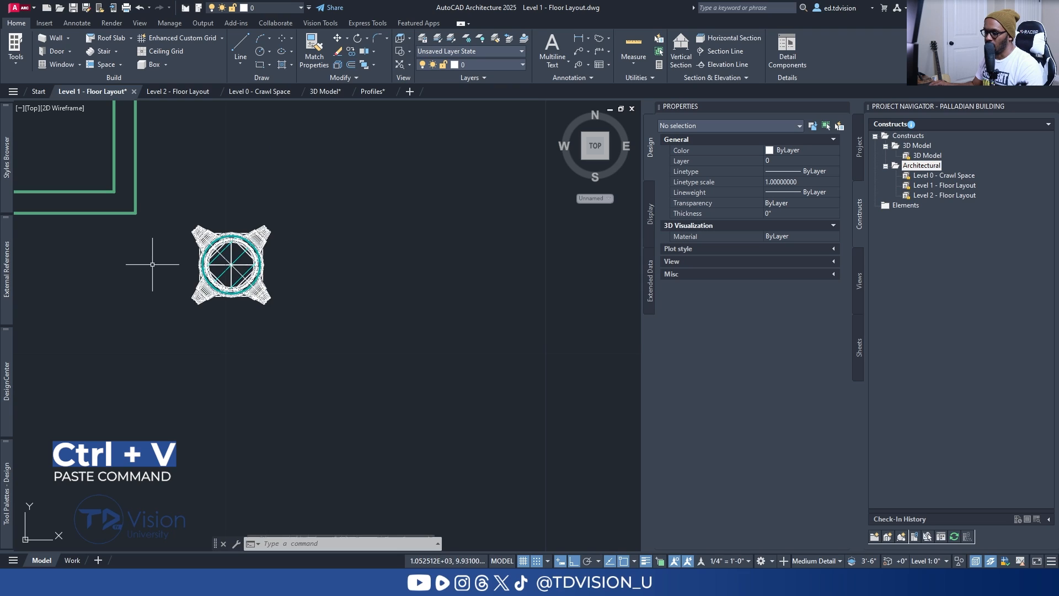
click(232, 256)
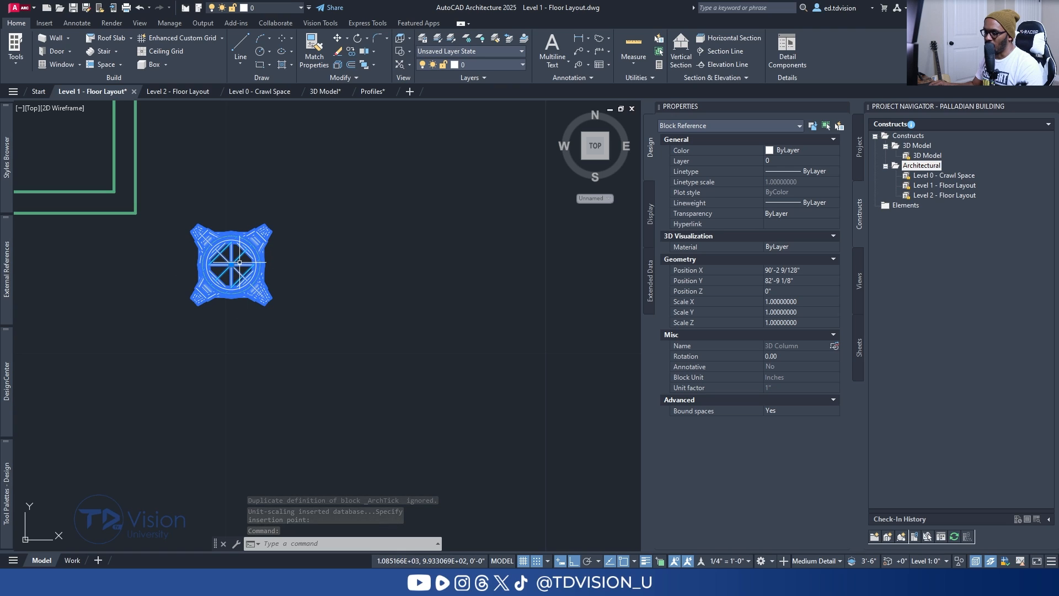
key(Escape)
Reference the Level 0 - Crawl Space construct into the Level 1 floor layout drawing.
scroll(361, 258, down, 1)
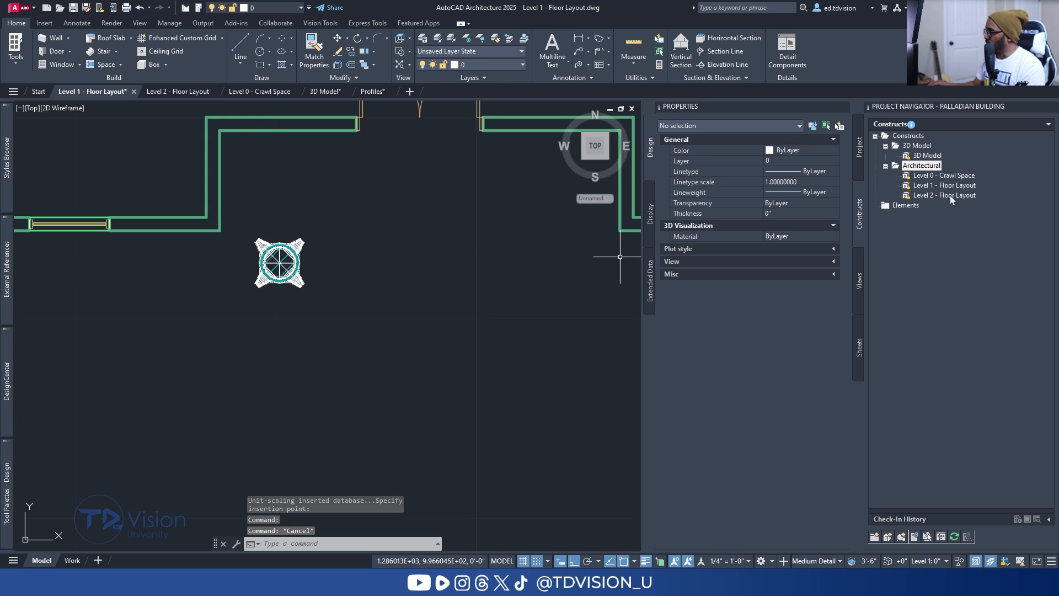
click(947, 175)
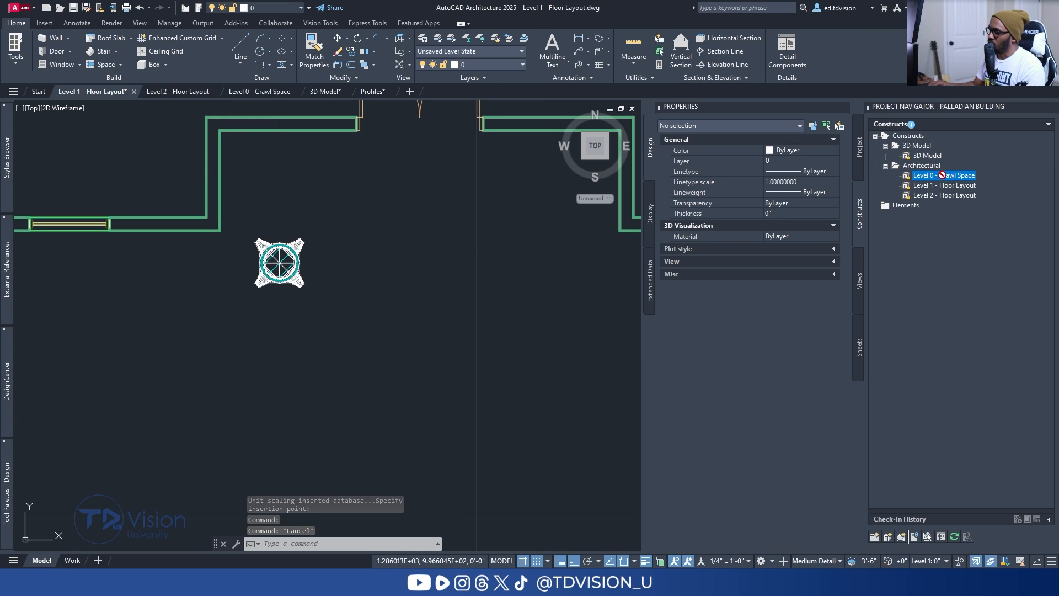
drag(564, 223, 558, 226)
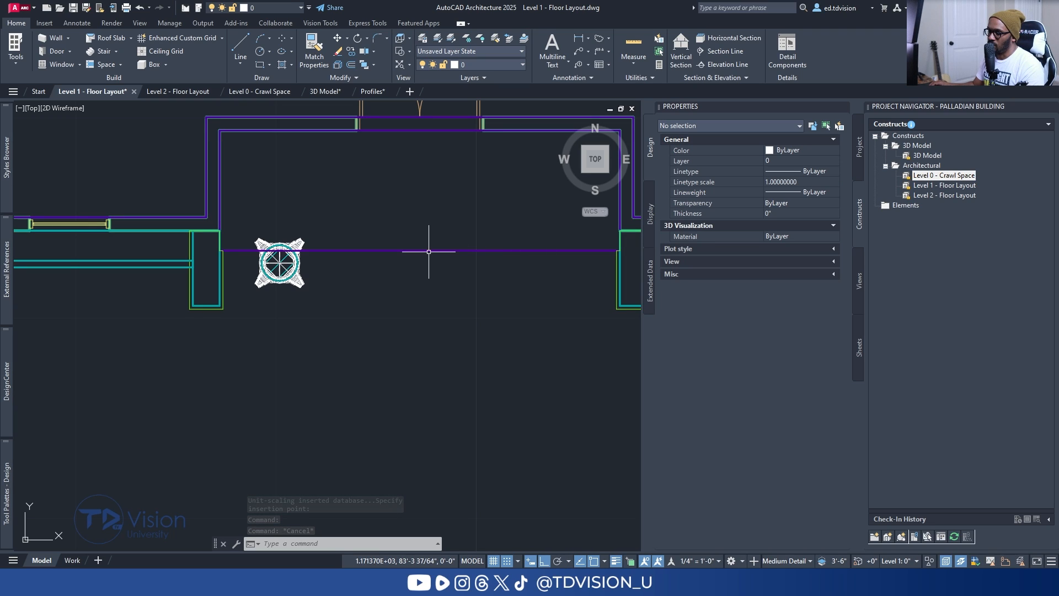
Move the column block by its centre onto the upper inner corner of the left porch pier, where the recess wall ends.
scroll(314, 273, down, 1)
scroll(331, 277, up, 2)
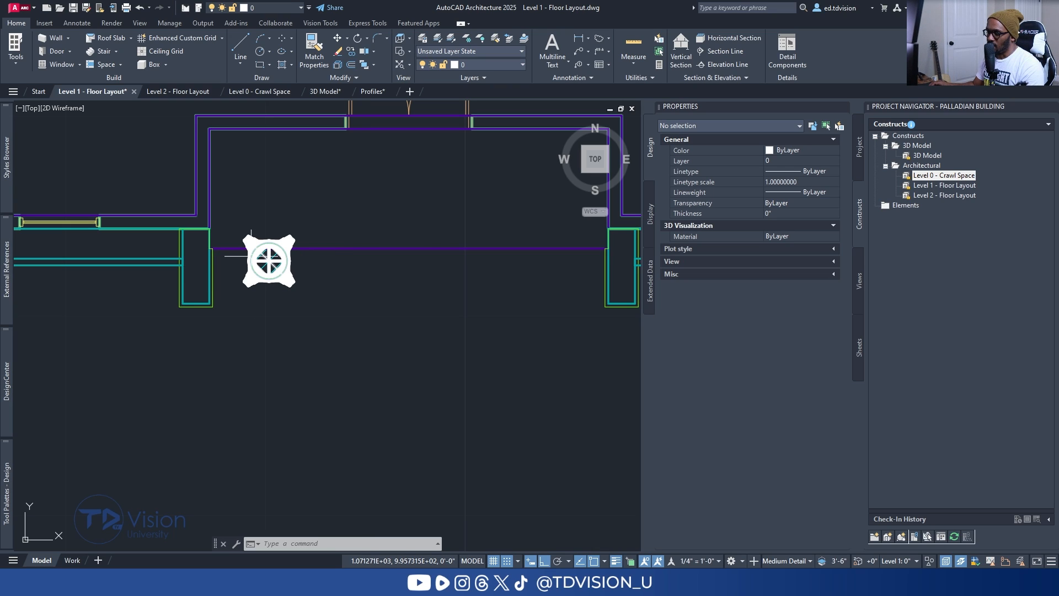
scroll(259, 256, up, 2)
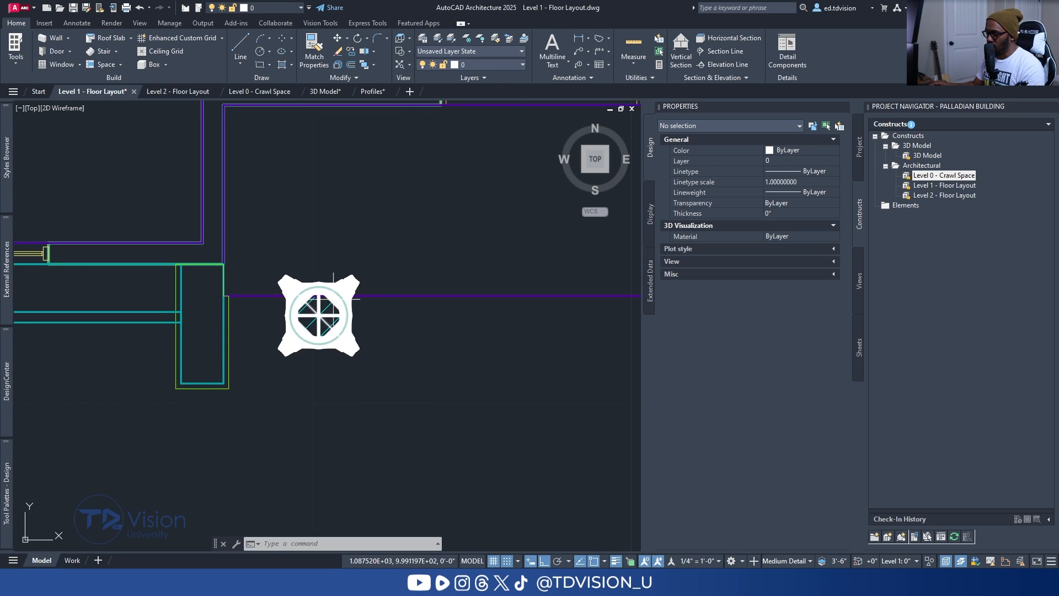
click(334, 298)
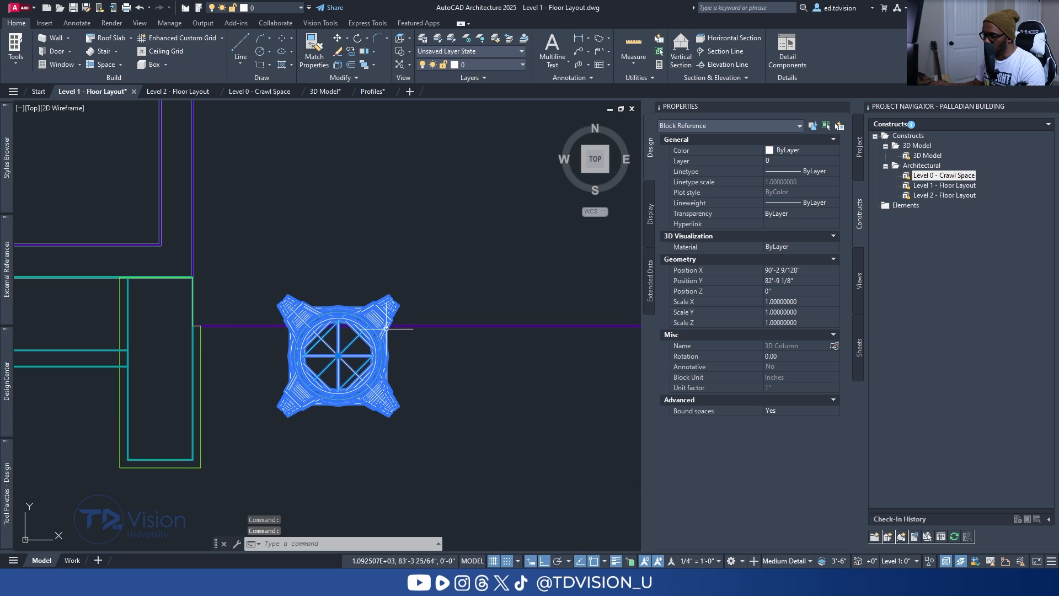
scroll(337, 328, down, 3)
middle_drag(468, 338, 349, 331)
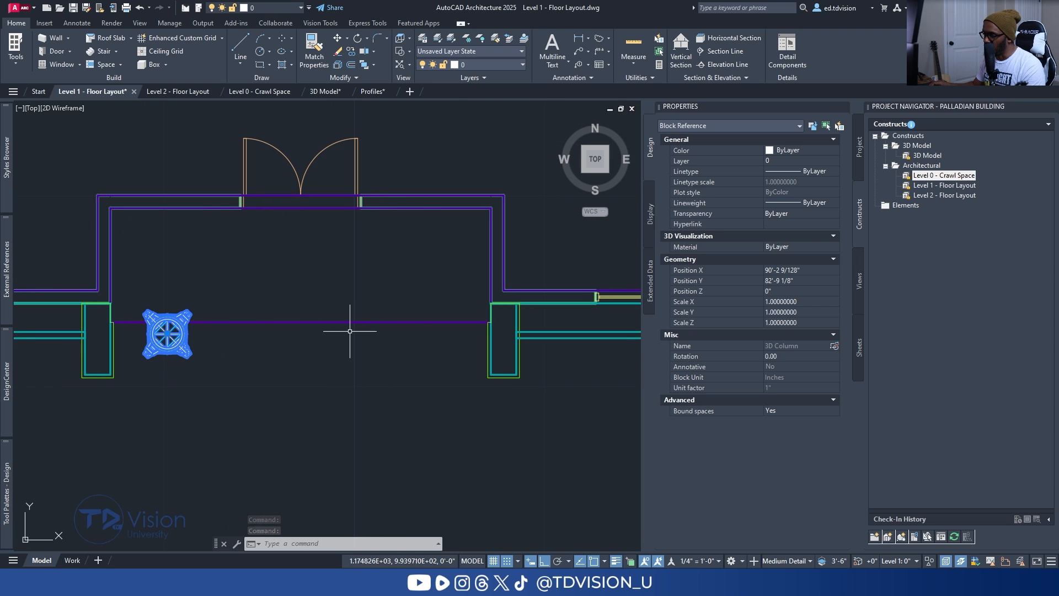
middle_drag(194, 334, 334, 328)
scroll(334, 328, up, 3)
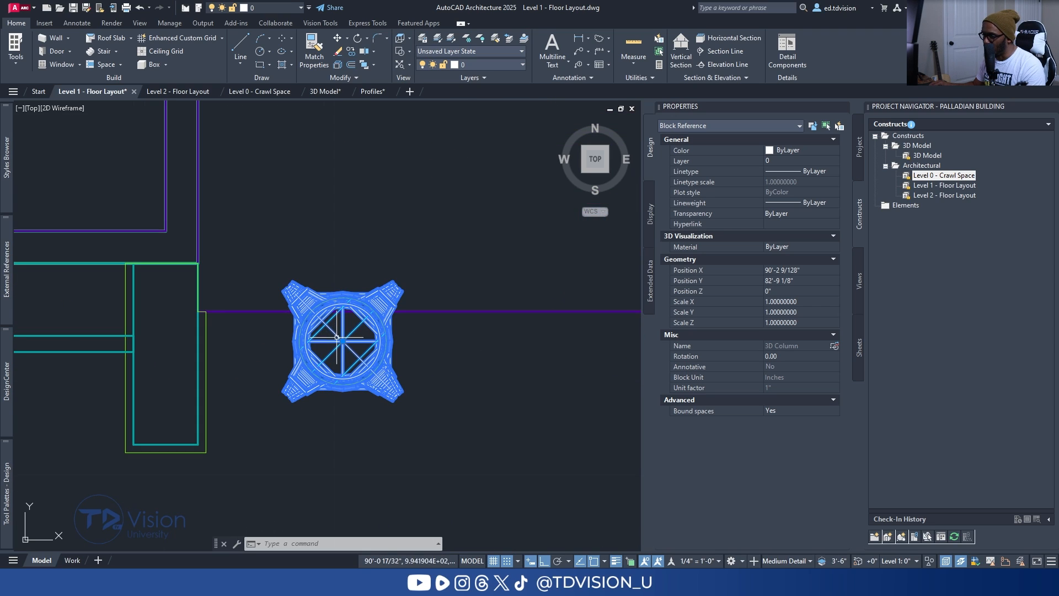
click(342, 341)
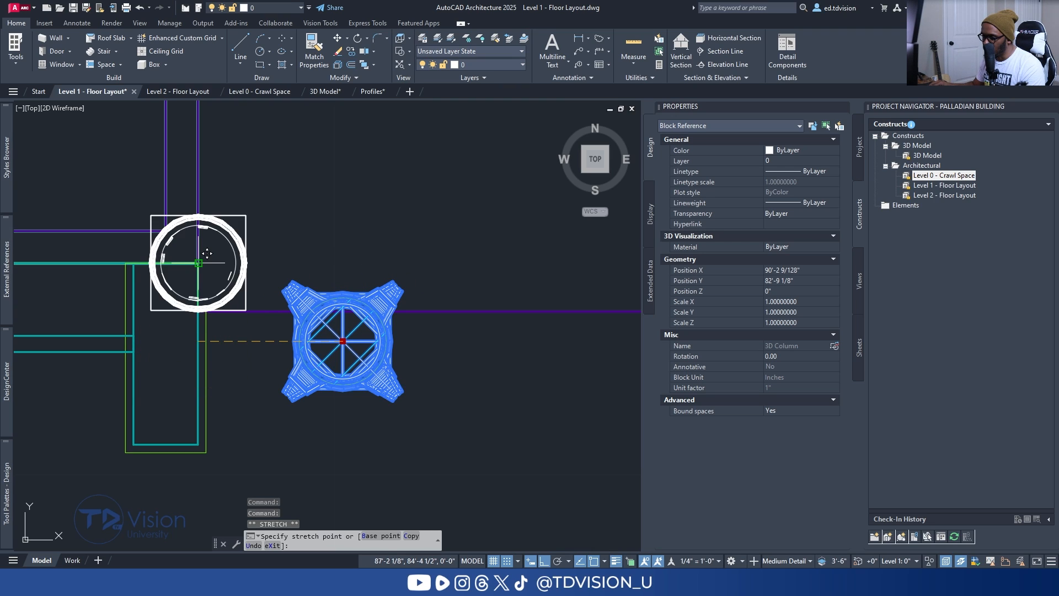
click(198, 262)
key(Escape)
key(Escape)
key(Escape)
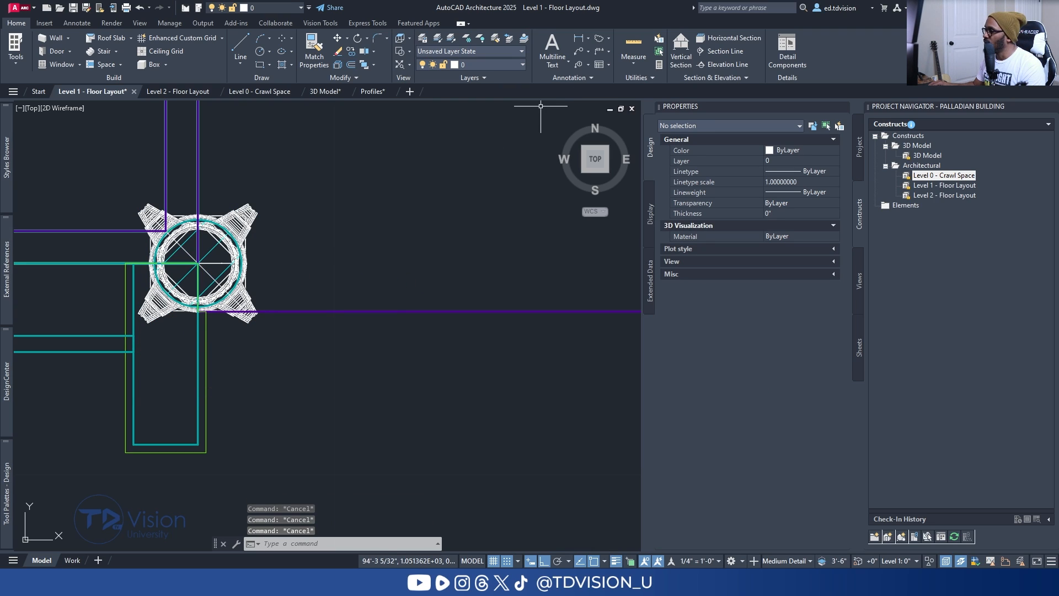
Check the porch columns in the reference image and start a rectangular array of the column block with 1 row.
key(alt+Tab)
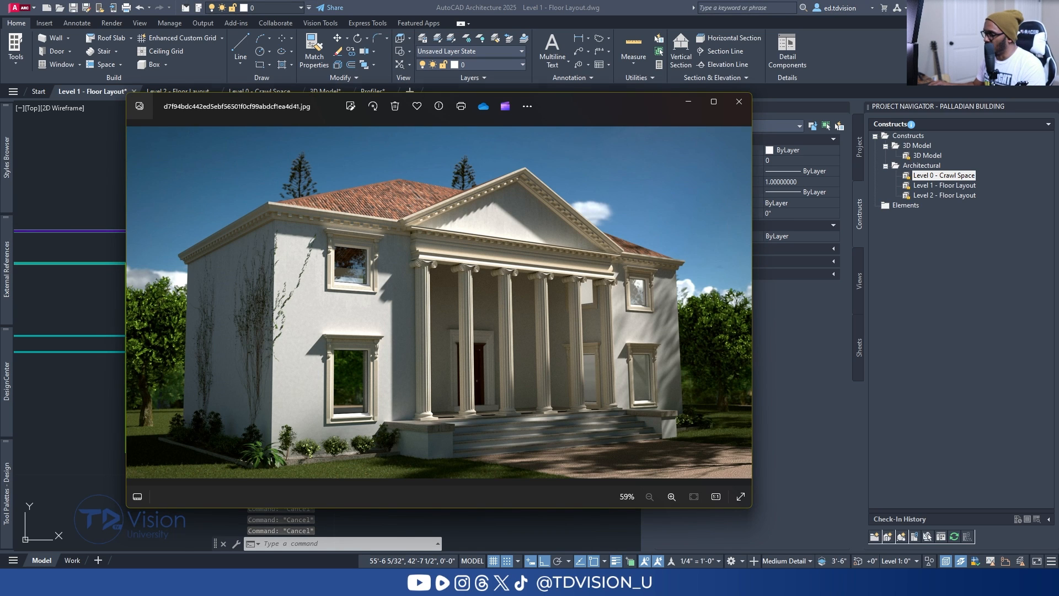
key(alt+Tab)
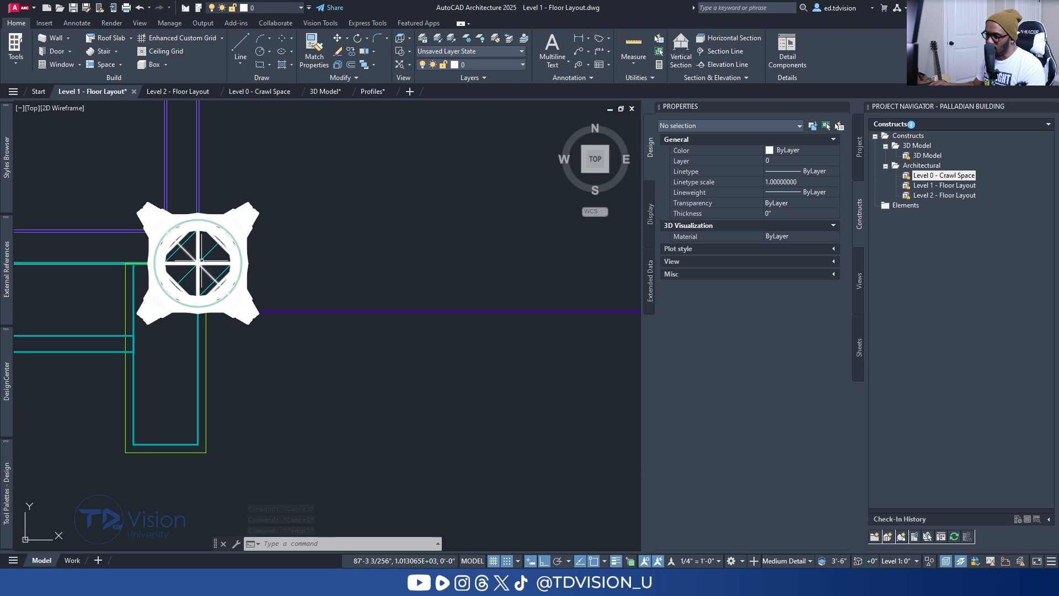
click(231, 228)
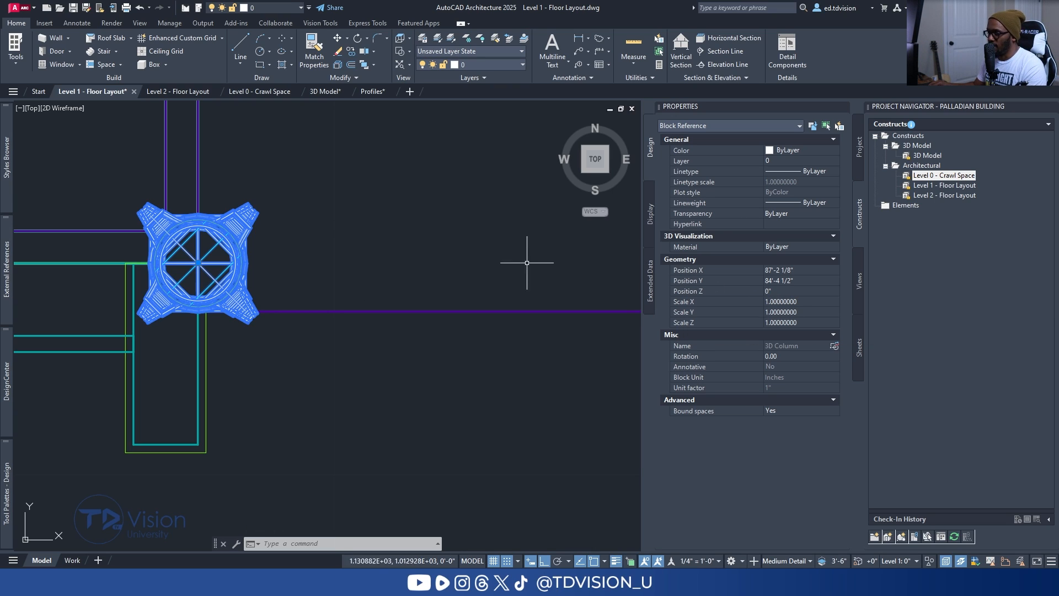
scroll(273, 242, down, 4)
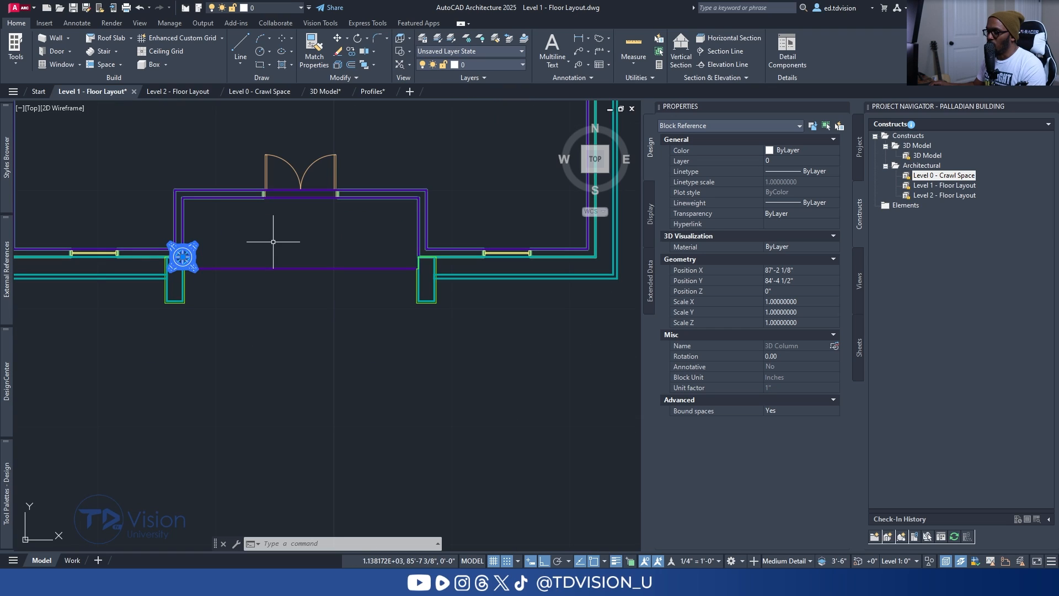
scroll(273, 242, up, 3)
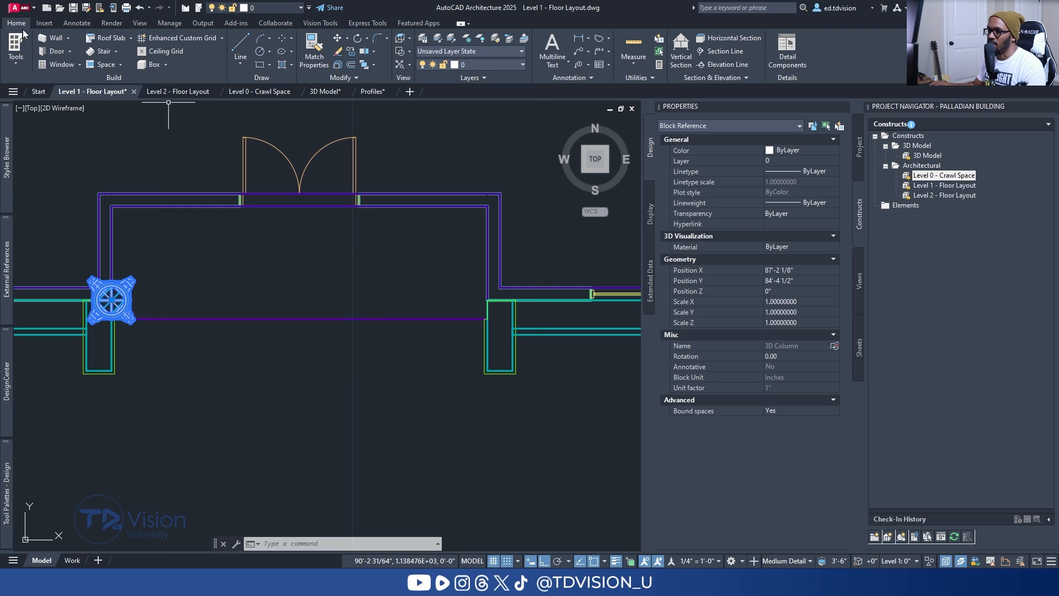
click(348, 77)
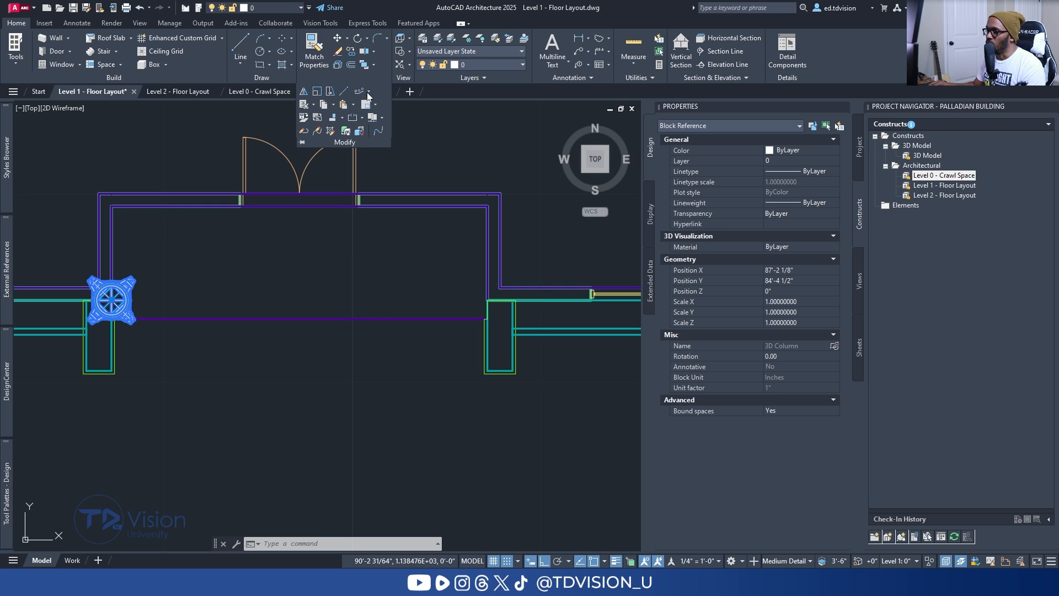
click(370, 96)
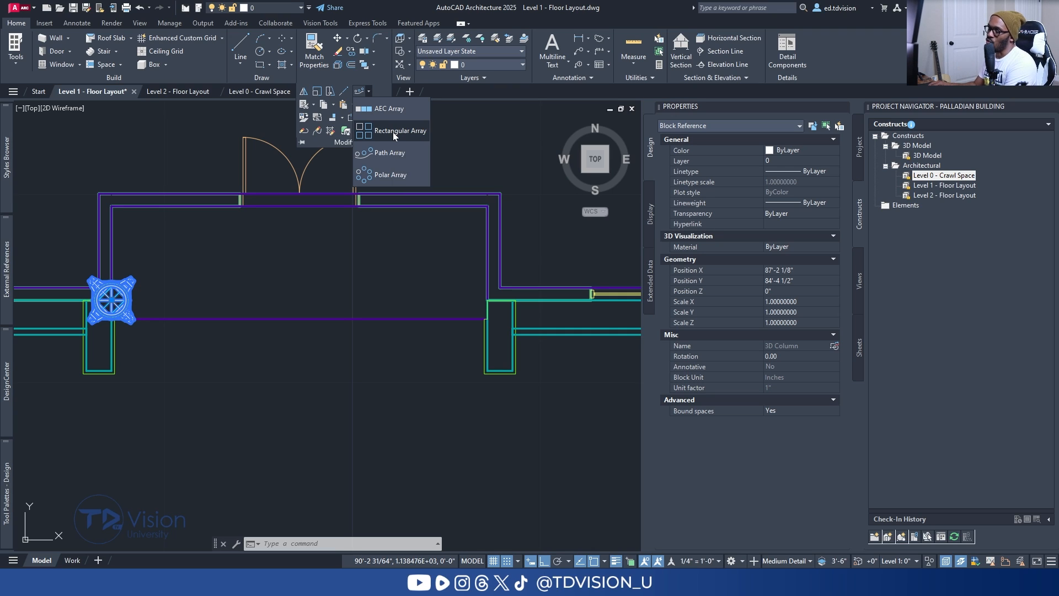
key(Escape)
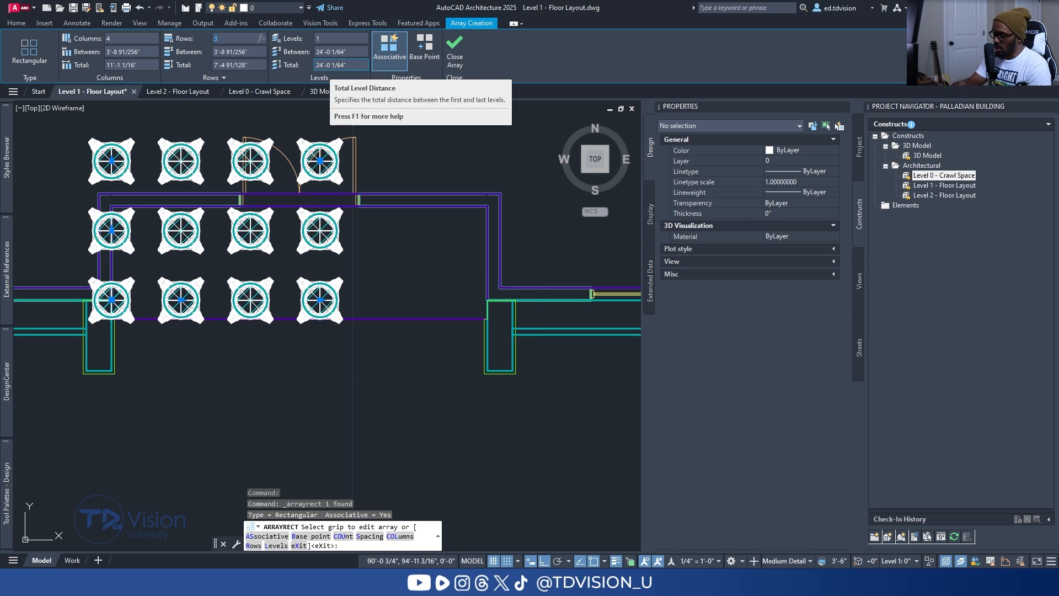
key(Return)
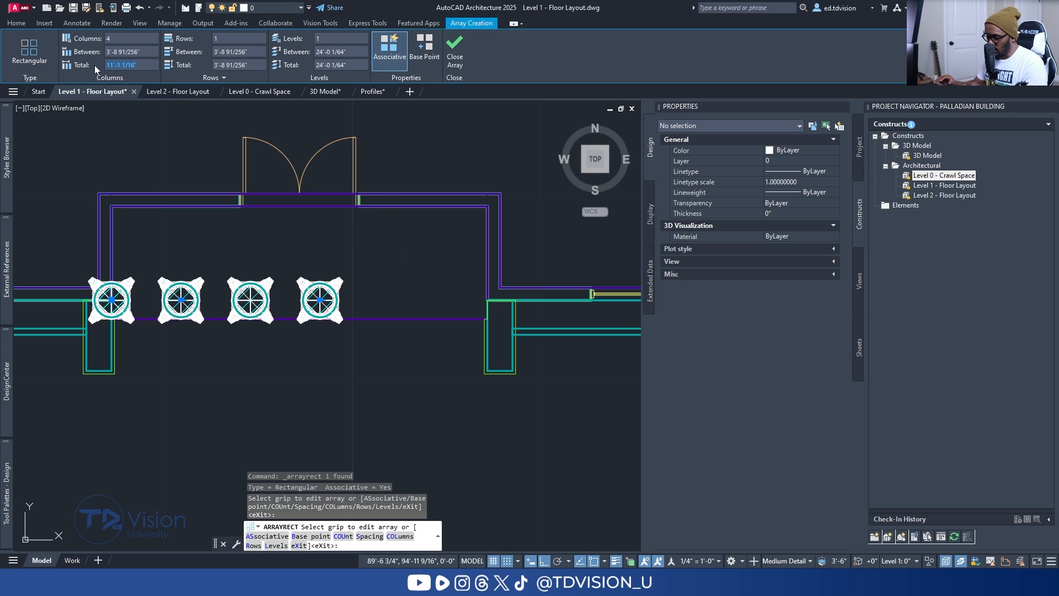
Set the array's total column distance to 20'-0" so the four columns span the porch, and finish the array.
key(Escape)
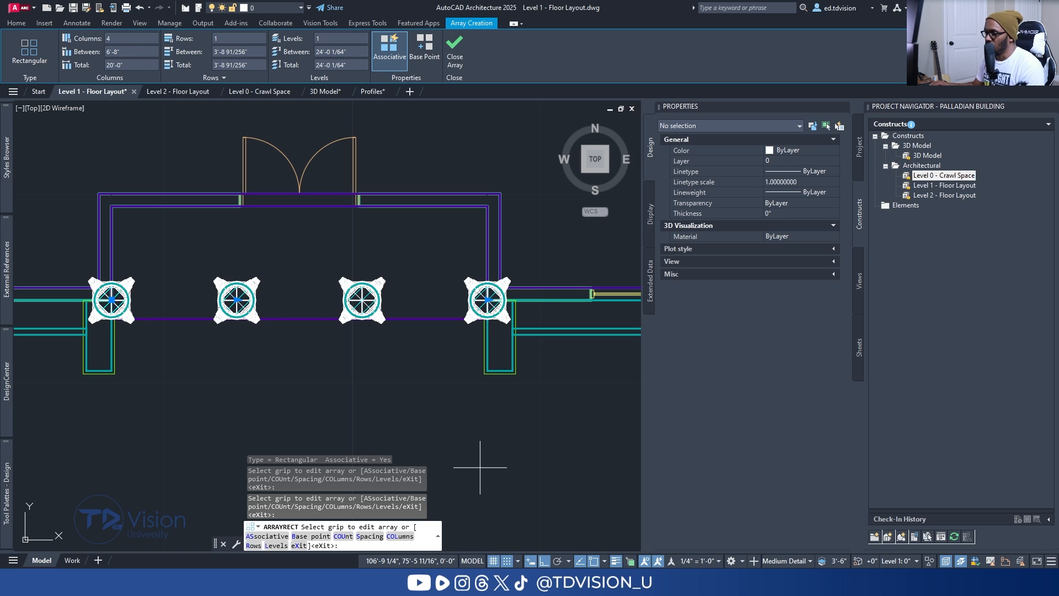
key(Return)
scroll(334, 360, down, 2)
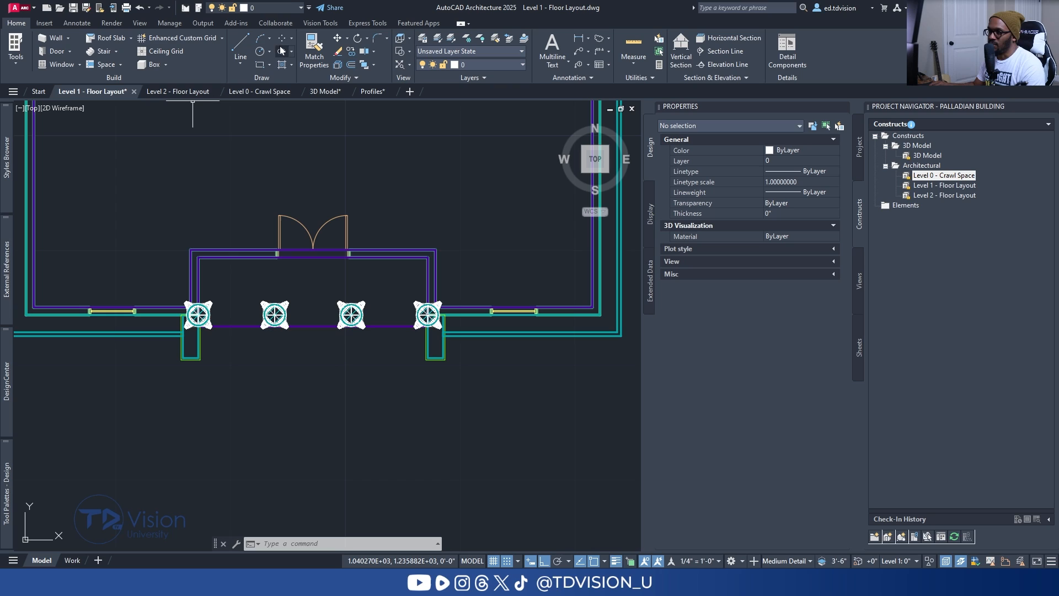
Save the Level 1 floor layout, reload its modified xref in the 3D Model drawing and close the comparison.
key(ctrl+s)
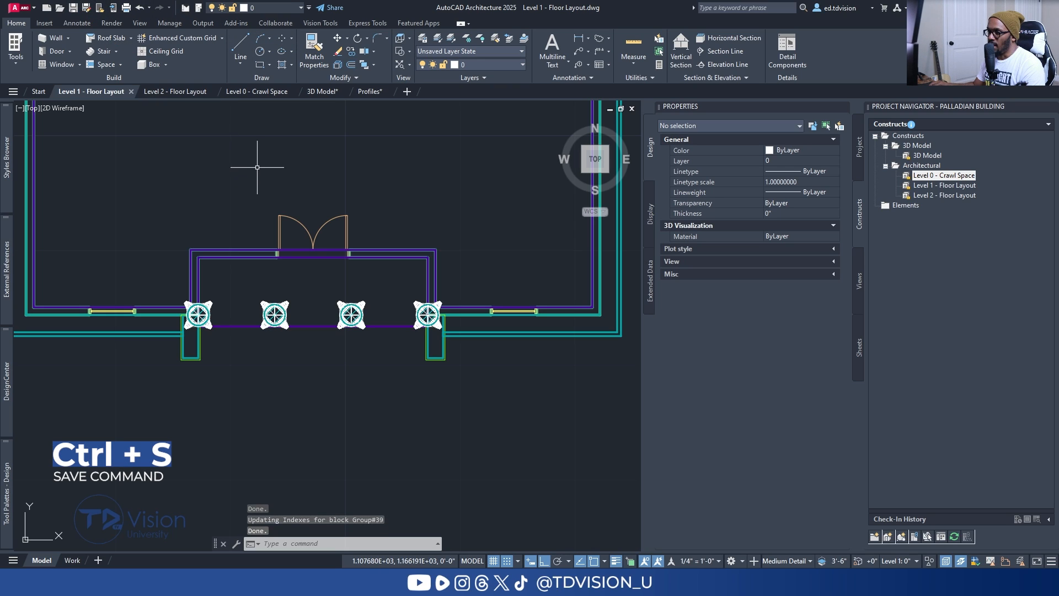
click(327, 95)
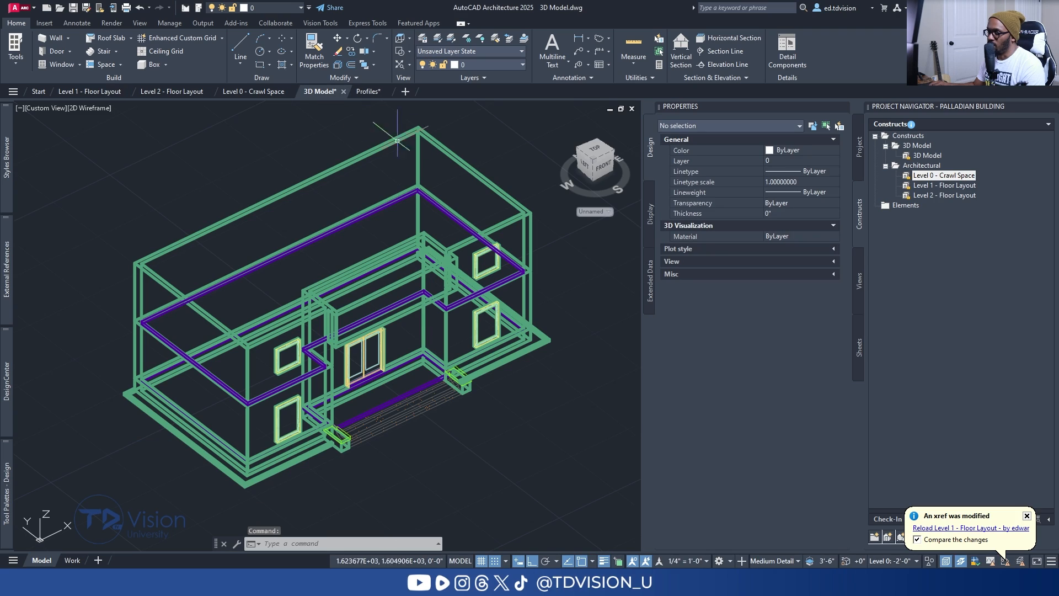
click(944, 528)
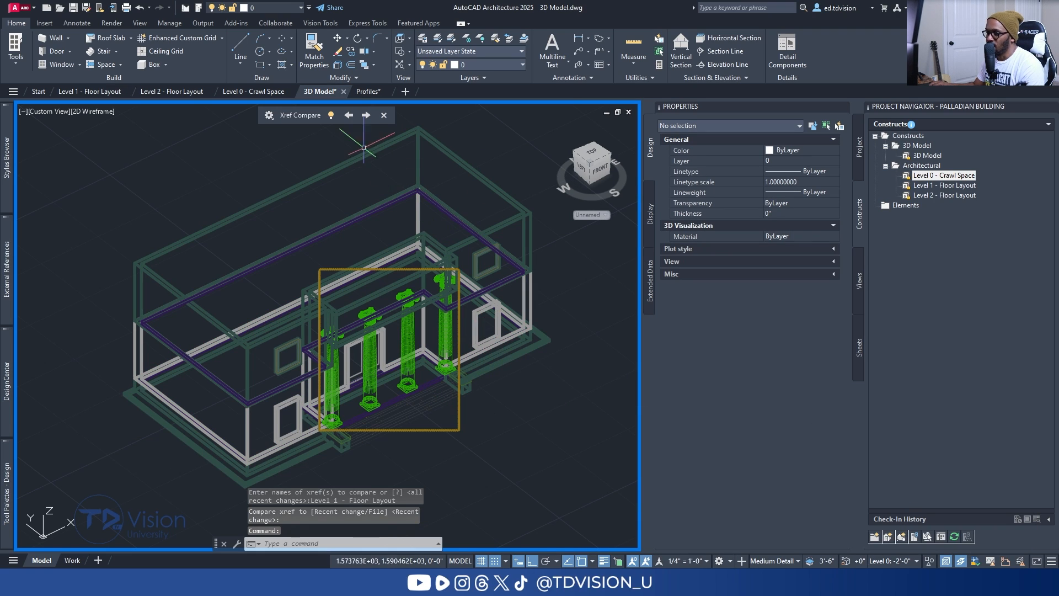
click(385, 115)
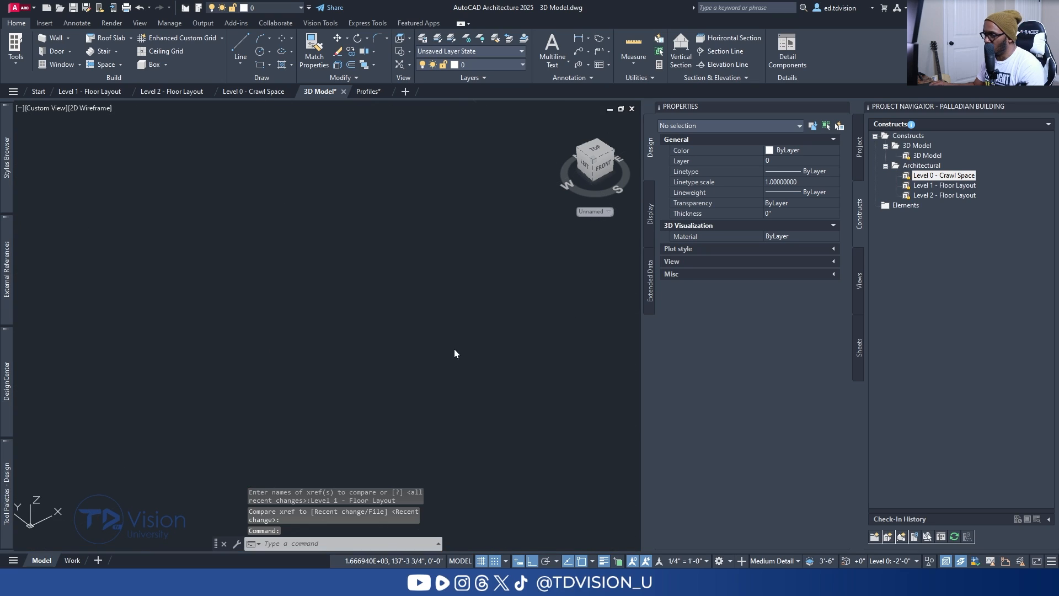
Show the 3D model in the Realistic visual style and examine how the column capitals meet the walls above the porch.
click(89, 109)
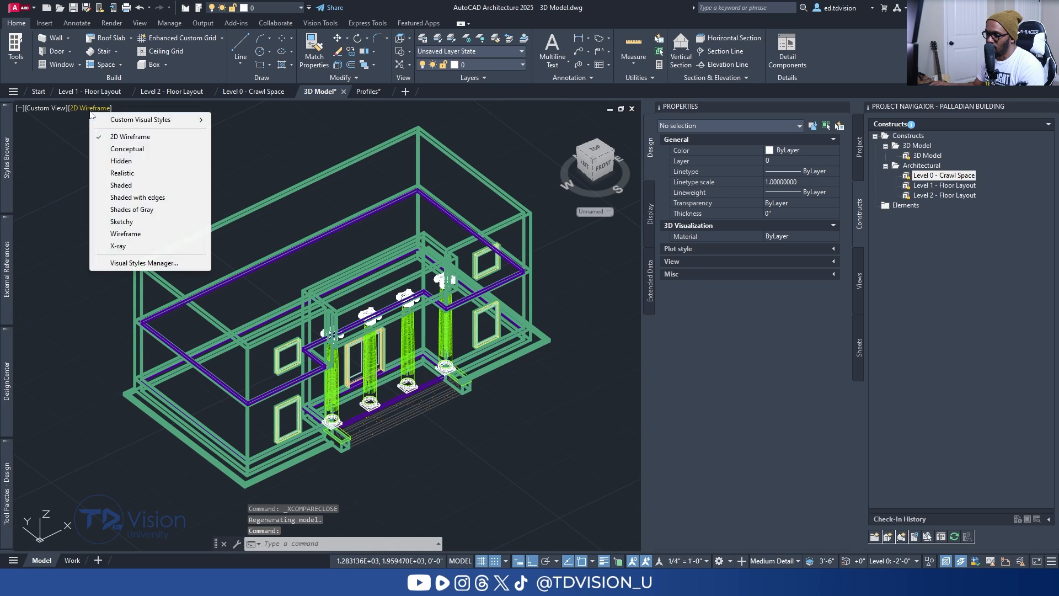
click(123, 172)
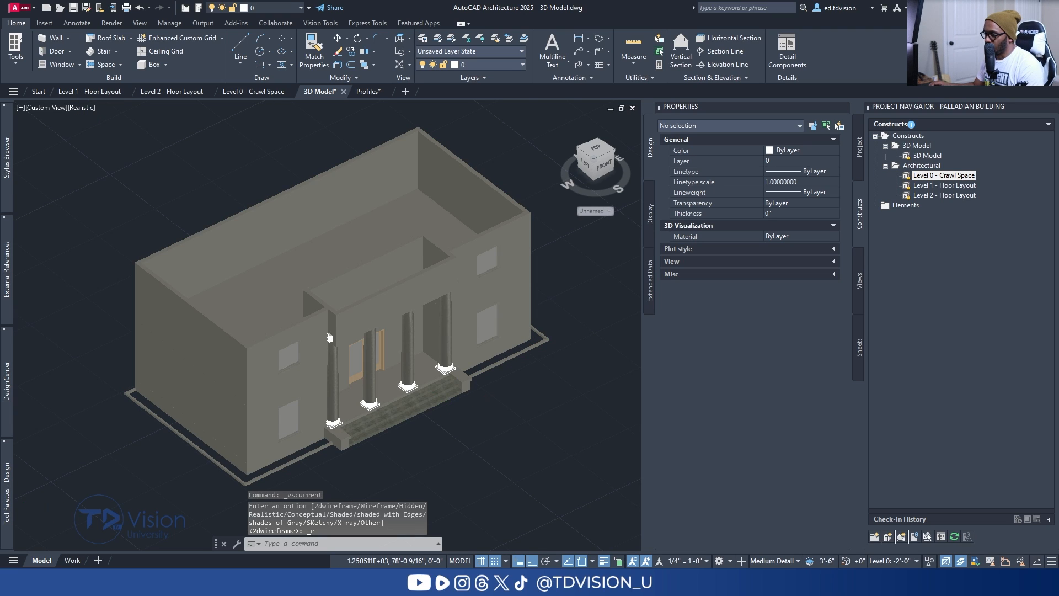
scroll(461, 406, up, 2)
mouse_move(464, 380)
shift+middle_down()
mouse_move(345, 383)
mouse_move(277, 408)
shift+middle_up()
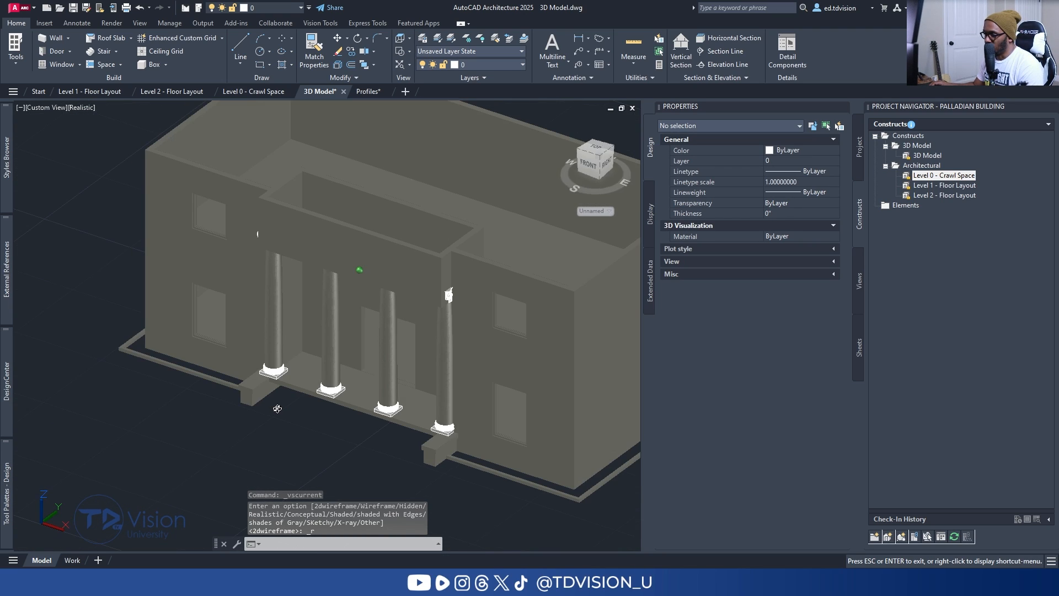
key(Escape)
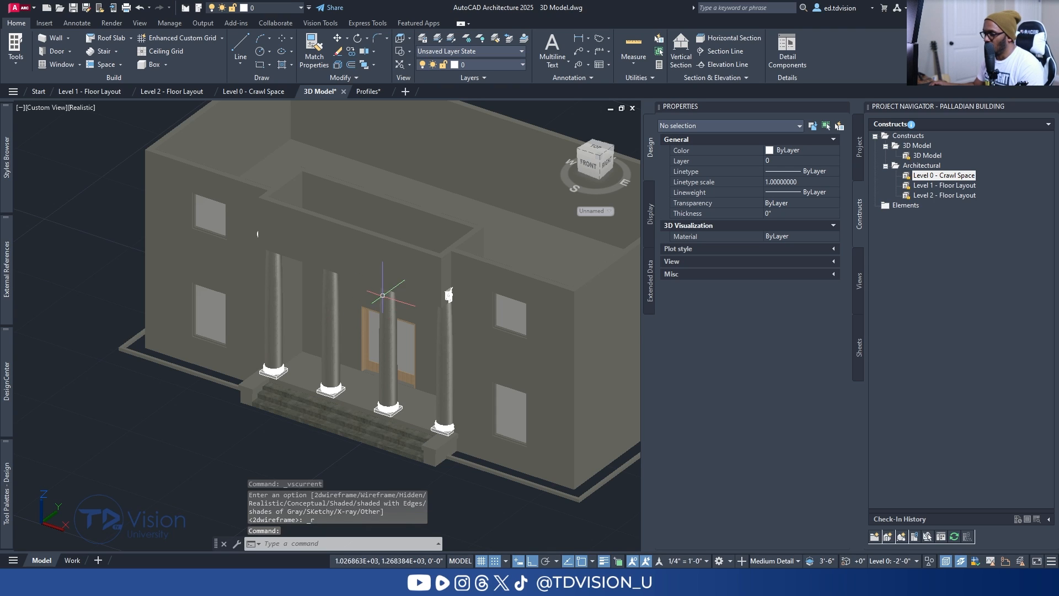
scroll(449, 295, up, 6)
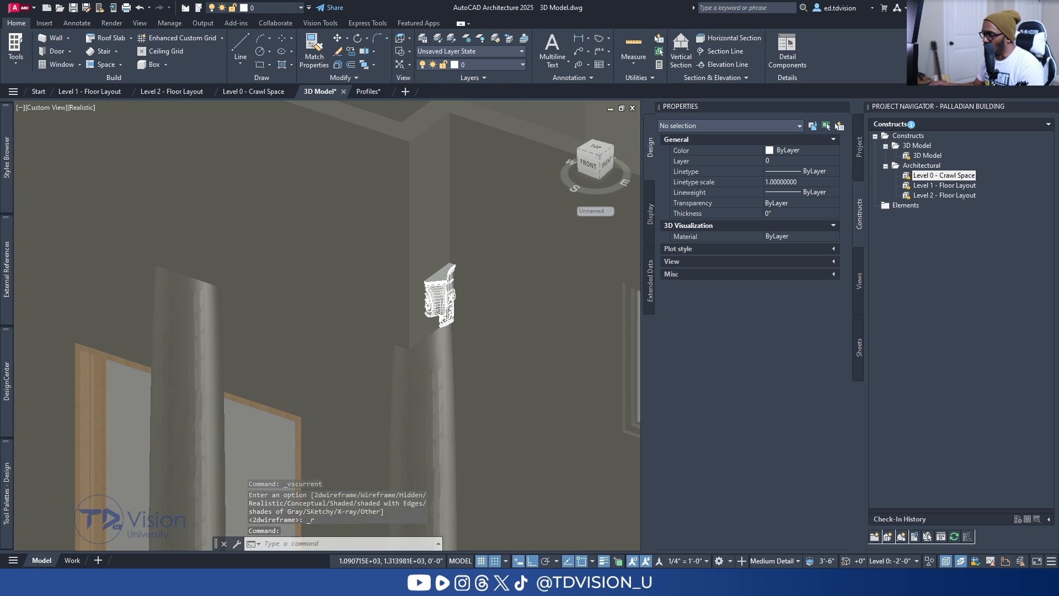
scroll(449, 295, down, 6)
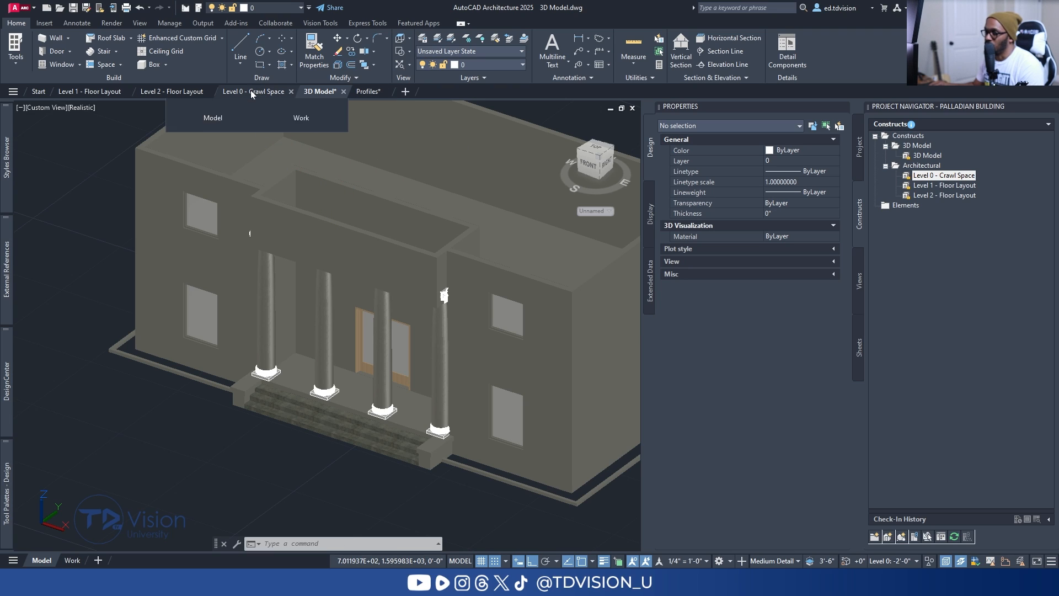
In the Level 2 floor layout, set the base height of the three walls projecting over the porch to 4'-0".
click(186, 90)
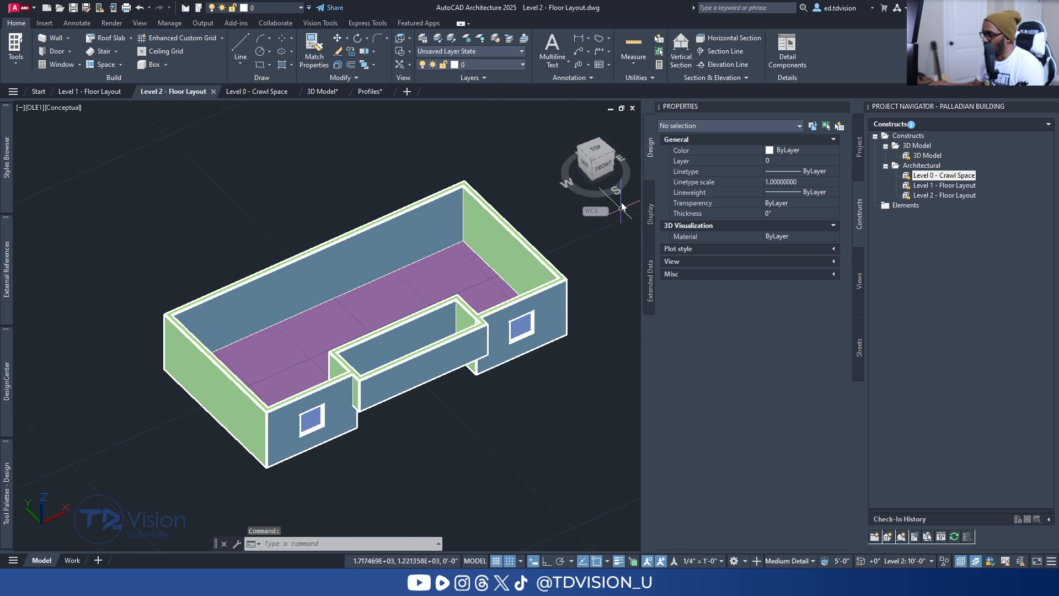
click(415, 377)
scroll(406, 382, up, 3)
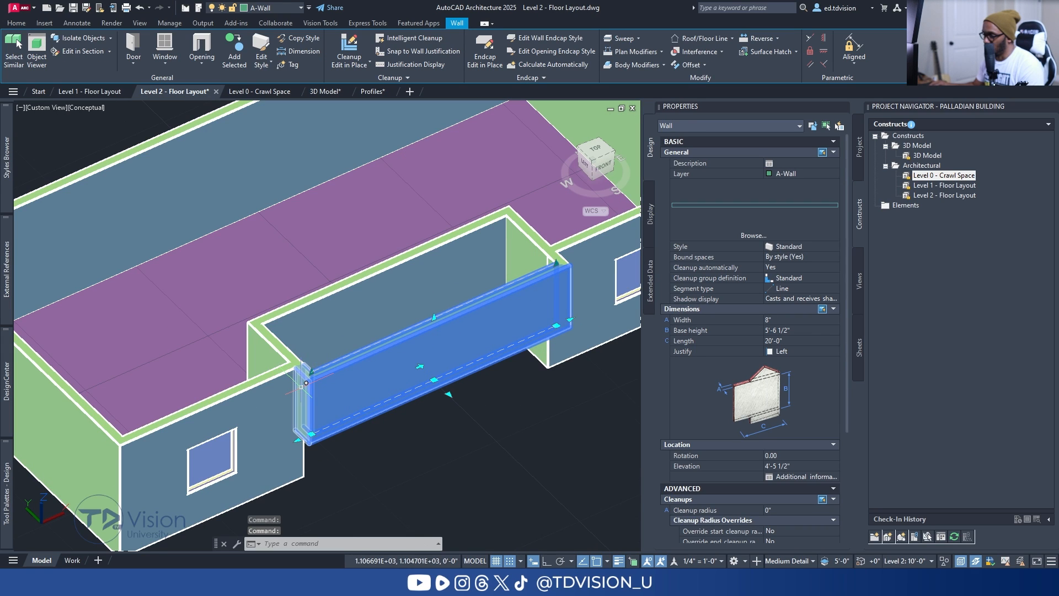
click(303, 391)
shift+middle_drag(490, 326, 455, 351)
click(570, 395)
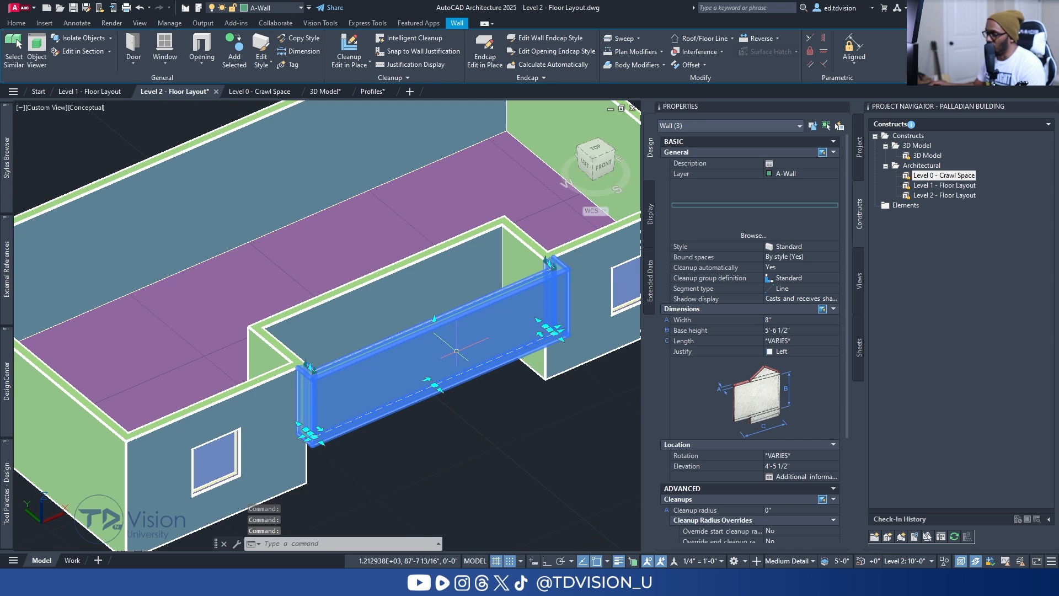
click(811, 331)
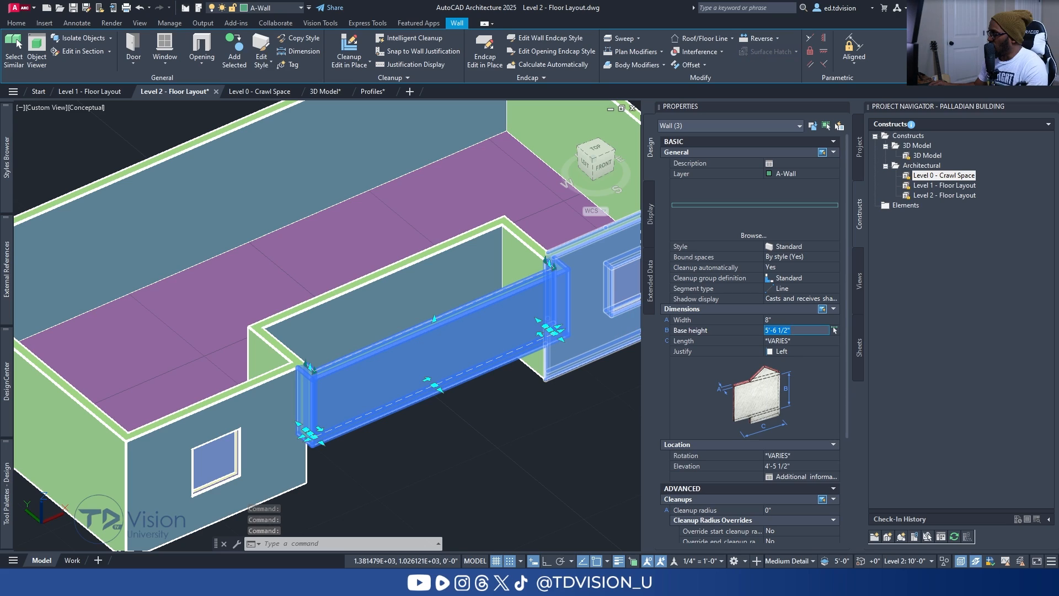
text(4')
key(Return)
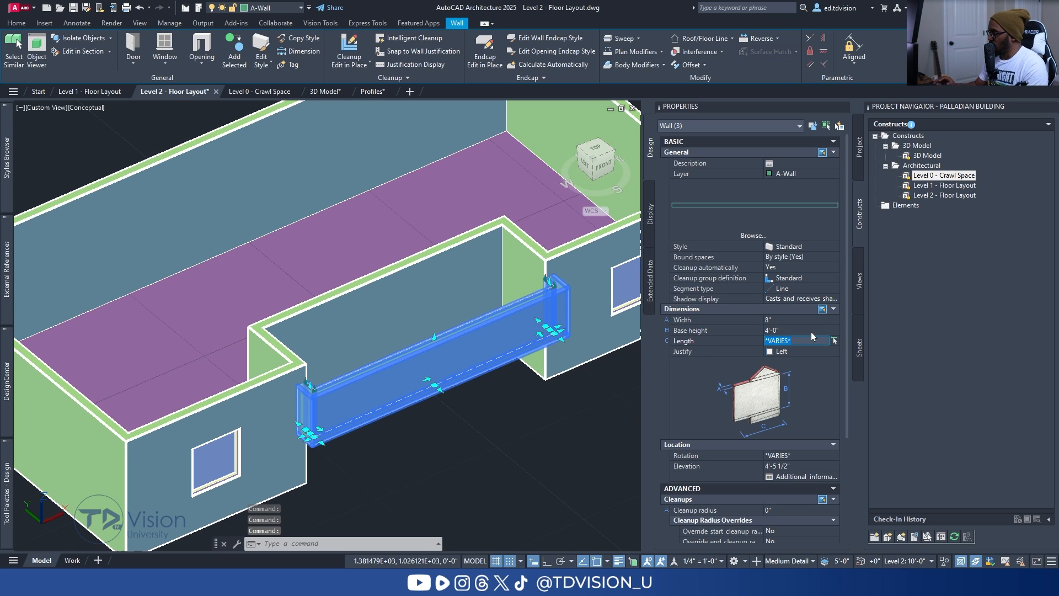
Set the elevation of the three porch walls to 6'-0" and save the Level 2 floor layout.
scroll(771, 446, down, 1)
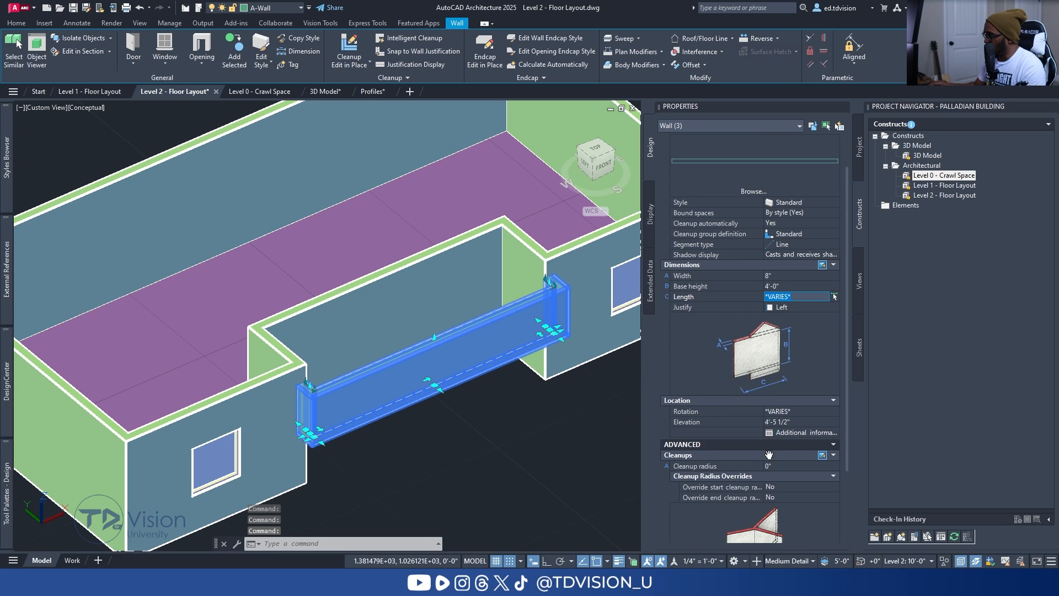
click(813, 422)
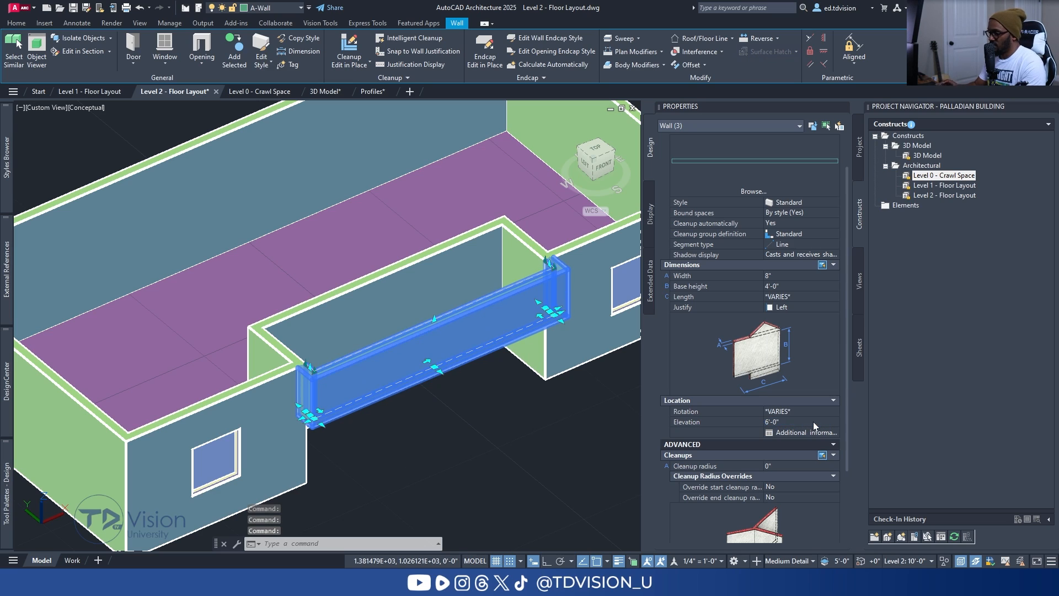
key(Escape)
key(Escape)
middle_drag(426, 354, 389, 350)
key(ctrl+s)
scroll(389, 351, down, 3)
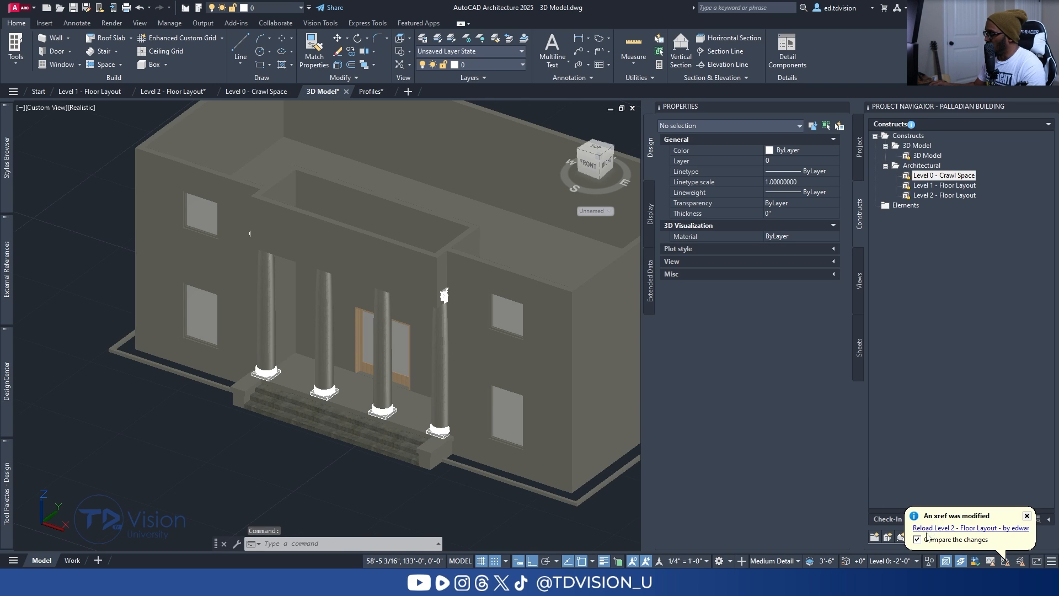
Reload the Level 2 xref in the 3D Model drawing, close the comparison and apply the Shaded with edges visual style.
click(928, 529)
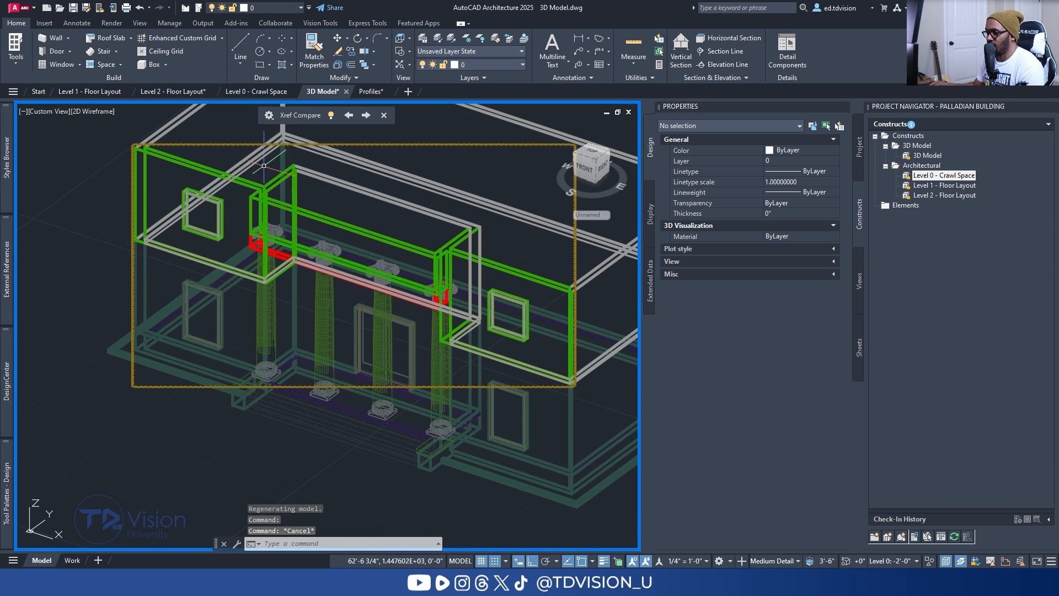
click(385, 116)
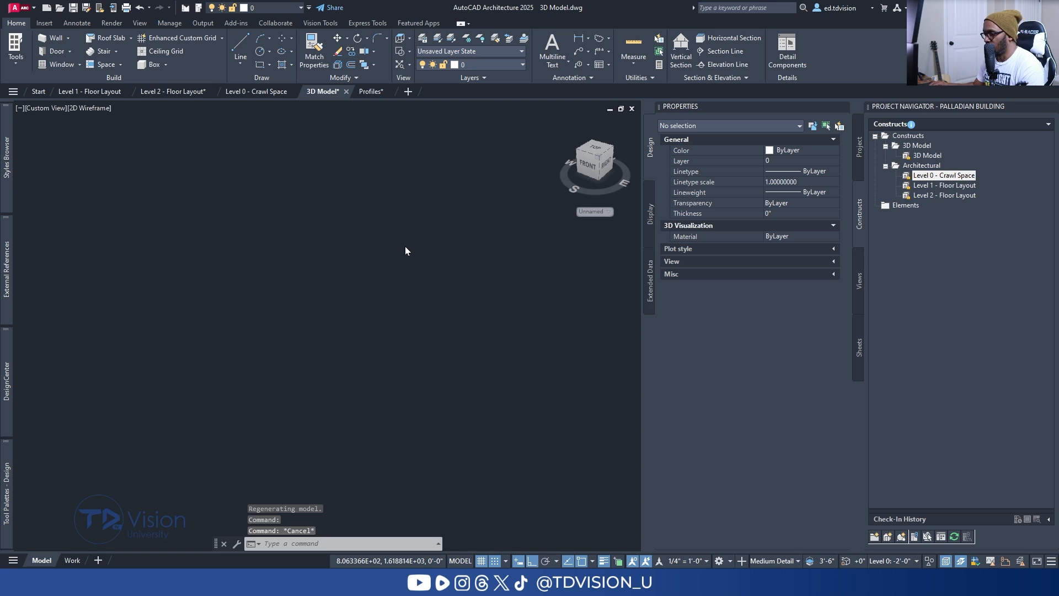
click(89, 108)
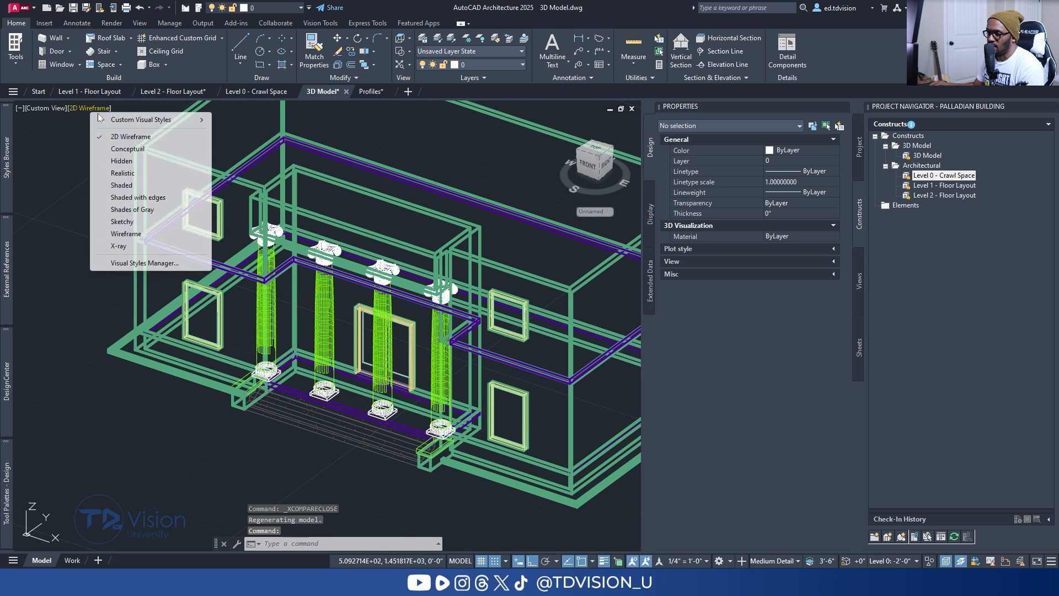
click(140, 199)
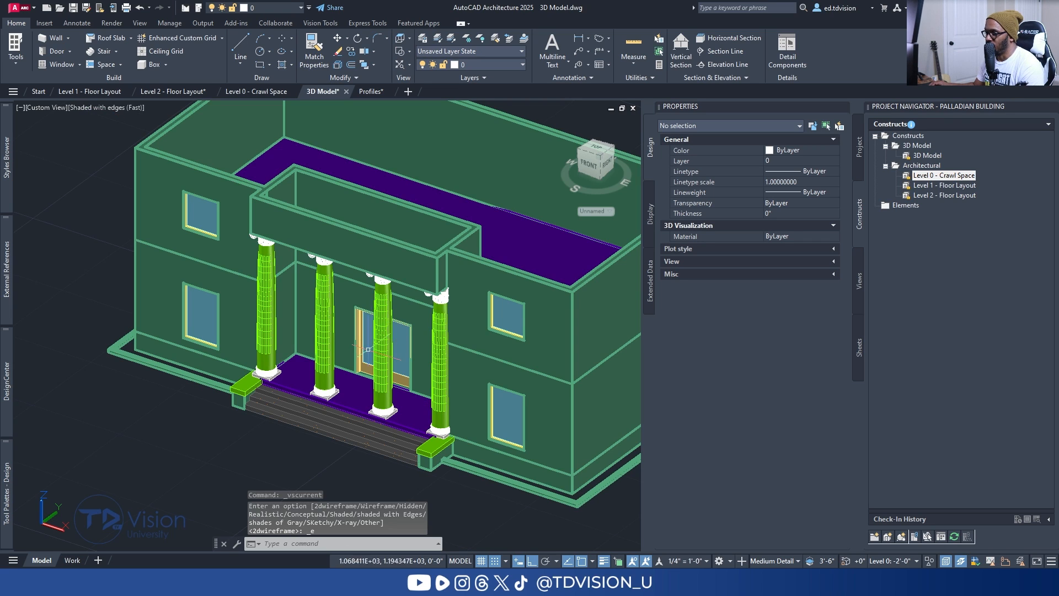
Examine from below and from the front how the column capitals line up with the raised porch walls.
mouse_move(373, 323)
shift+middle_down()
mouse_move(441, 270)
mouse_move(402, 289)
mouse_move(350, 382)
mouse_move(511, 246)
shift+middle_up()
scroll(343, 257, up, 6)
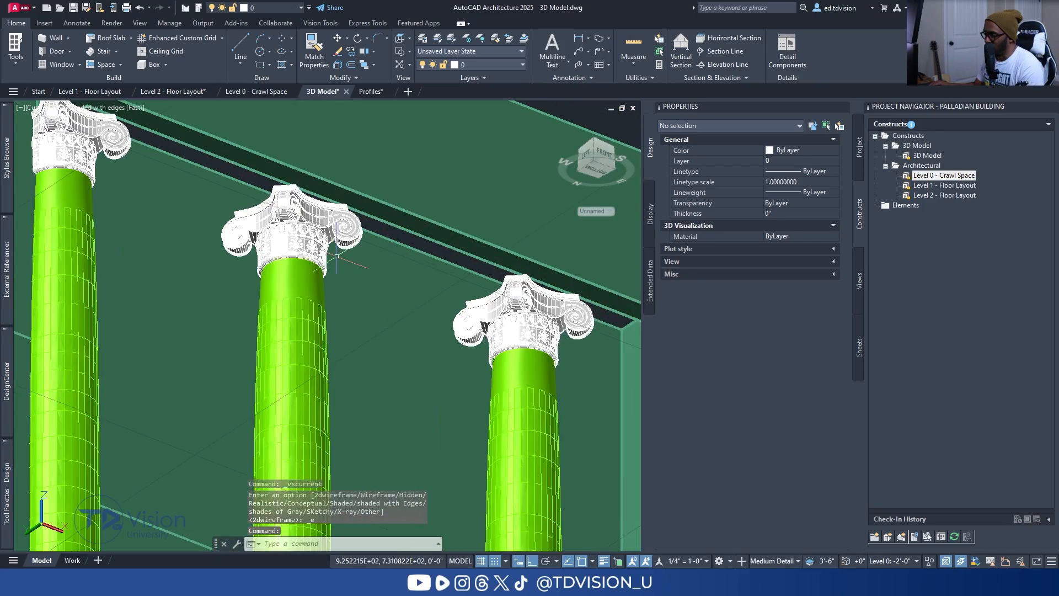
scroll(343, 257, down, 6)
scroll(329, 262, up, 2)
shift+middle_drag(332, 201, 324, 347)
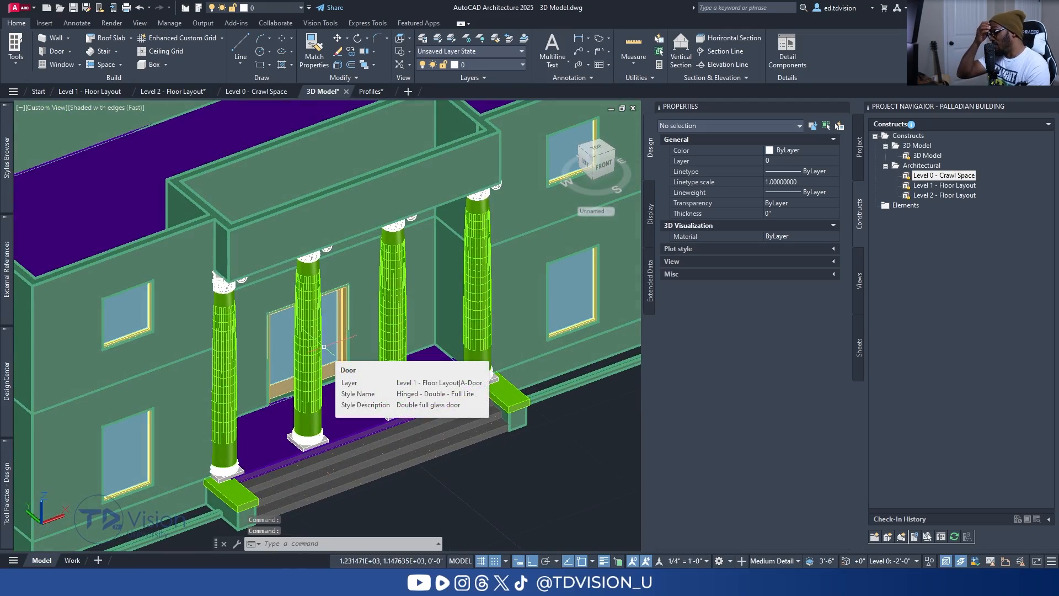
shift+middle_drag(324, 346, 317, 312)
key(Escape)
key(Escape)
key(Escape)
Show the Level 2 floor layout from the top in the 2D Wireframe visual style.
click(173, 92)
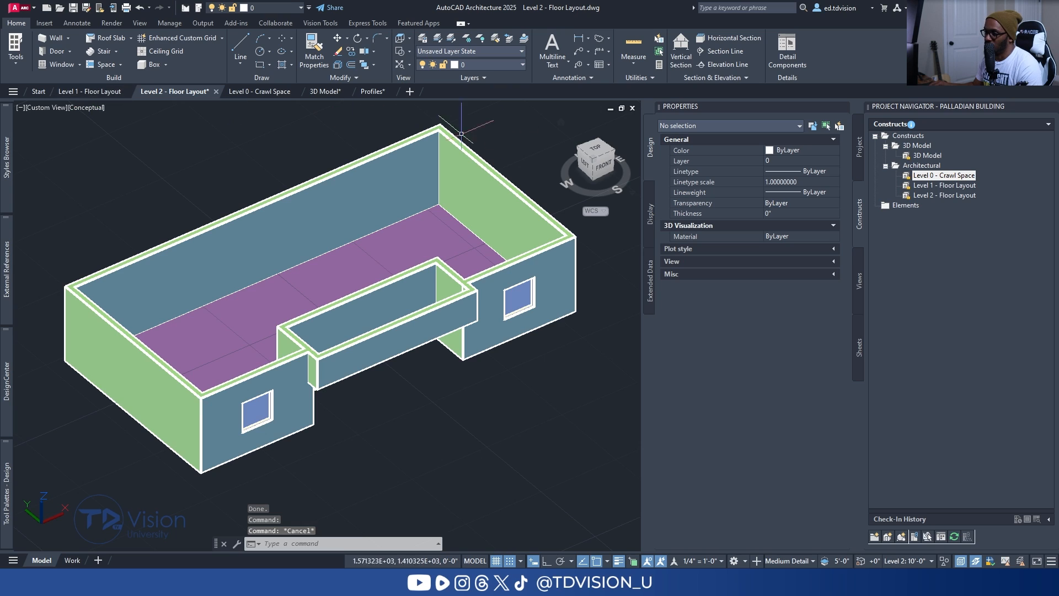
click(594, 149)
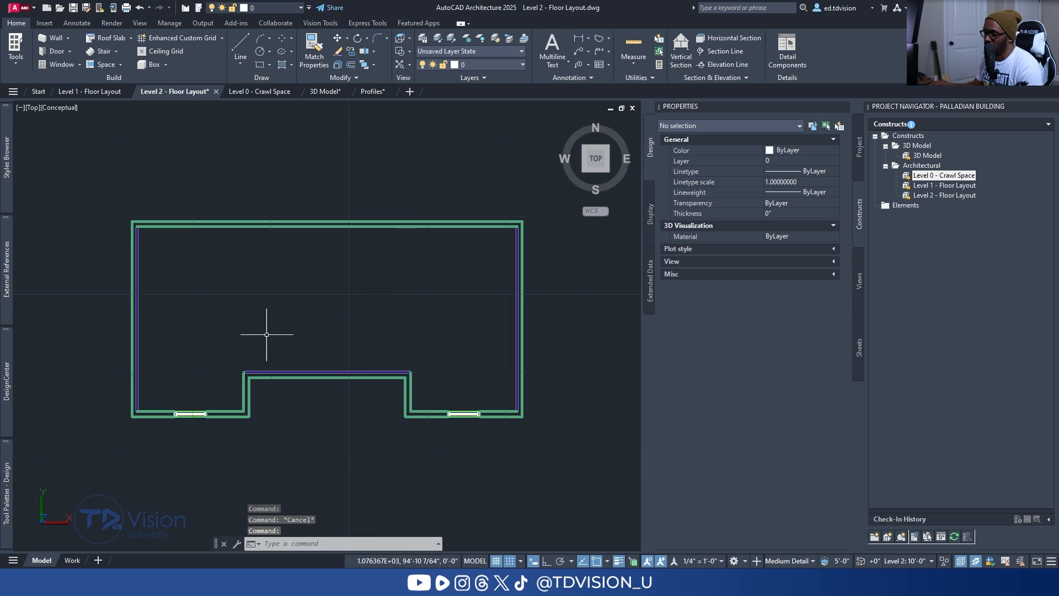
click(57, 108)
click(83, 134)
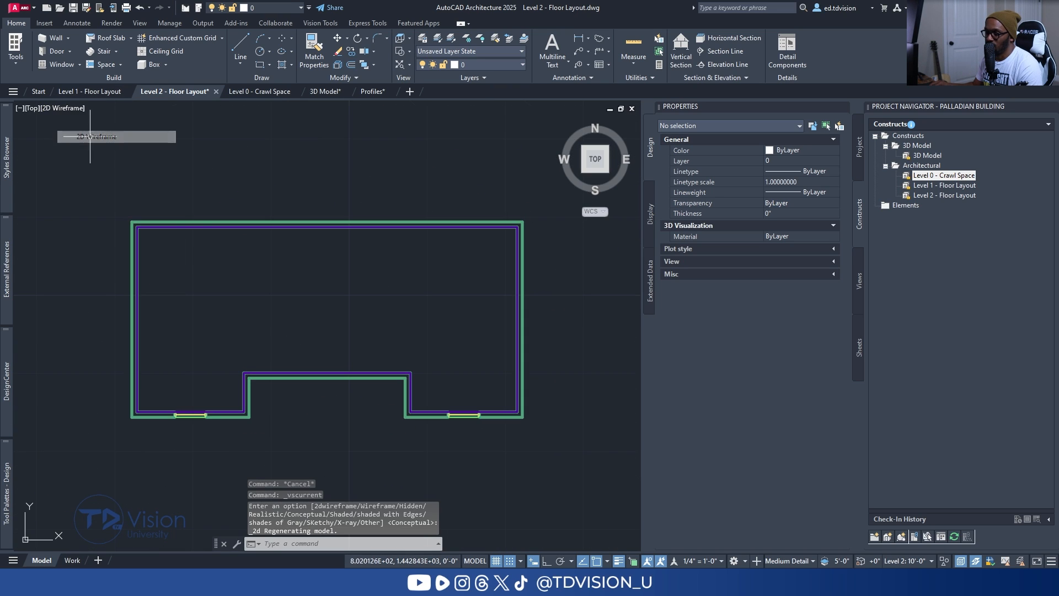
middle_drag(249, 261, 267, 272)
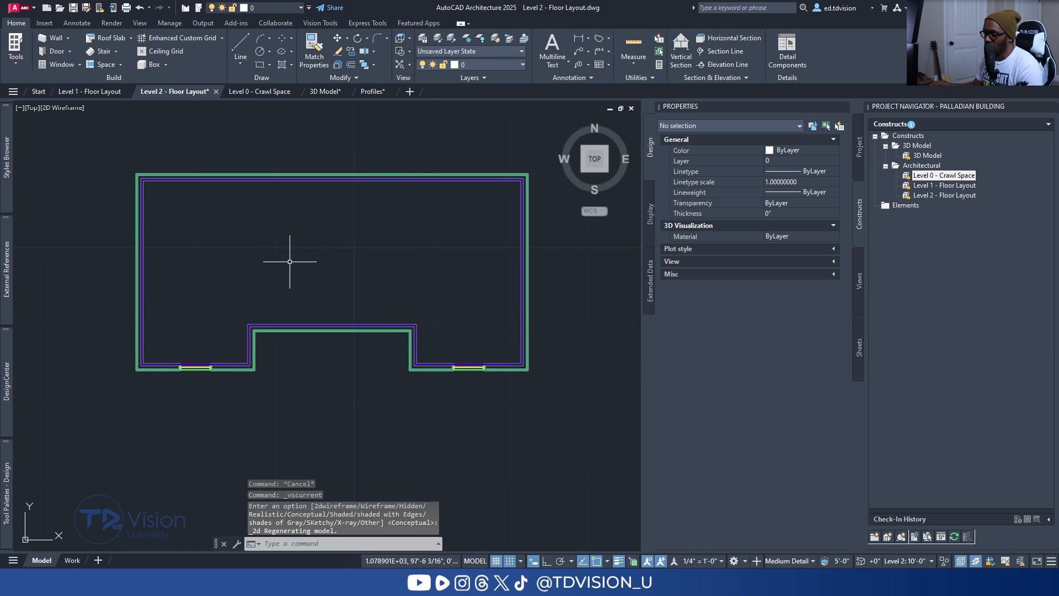
Reference the Level 1 - Floor Layout construct into the Level 2 drawing and set the global cut height to 7'-0".
click(961, 187)
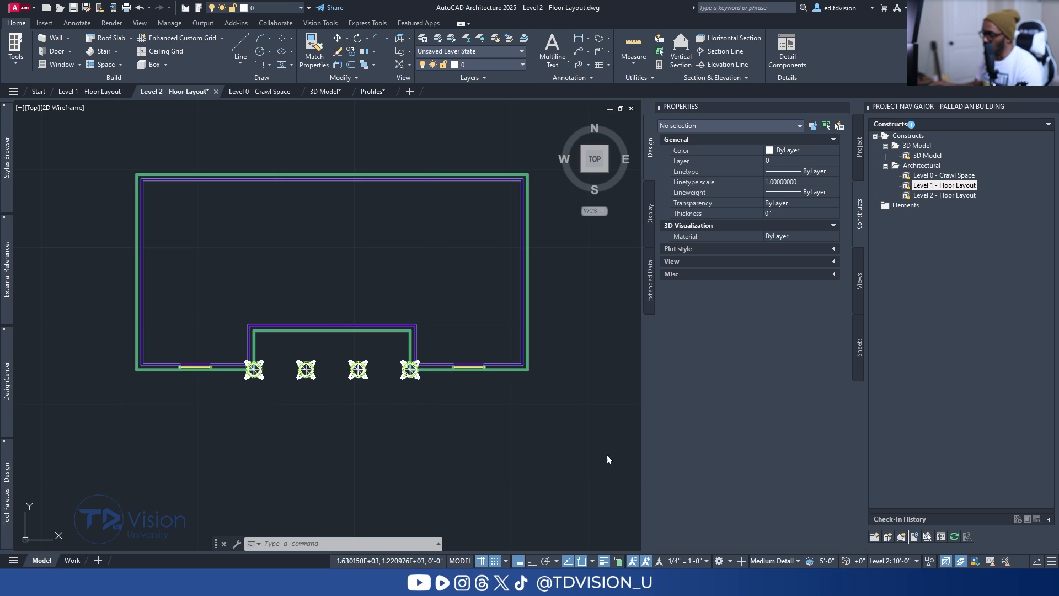
click(297, 428)
key(Escape)
key(Escape)
key(Escape)
click(826, 562)
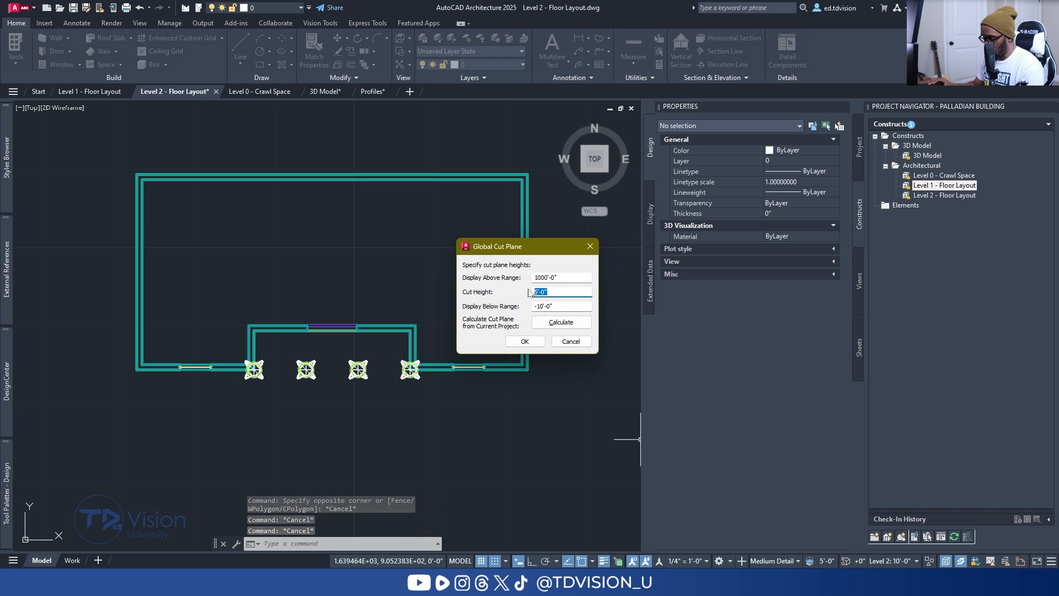
click(524, 341)
Stretch the front porch wall parallel by 12" inward toward the building and check its position at the left column.
scroll(340, 382, up, 5)
click(341, 368)
click(356, 362)
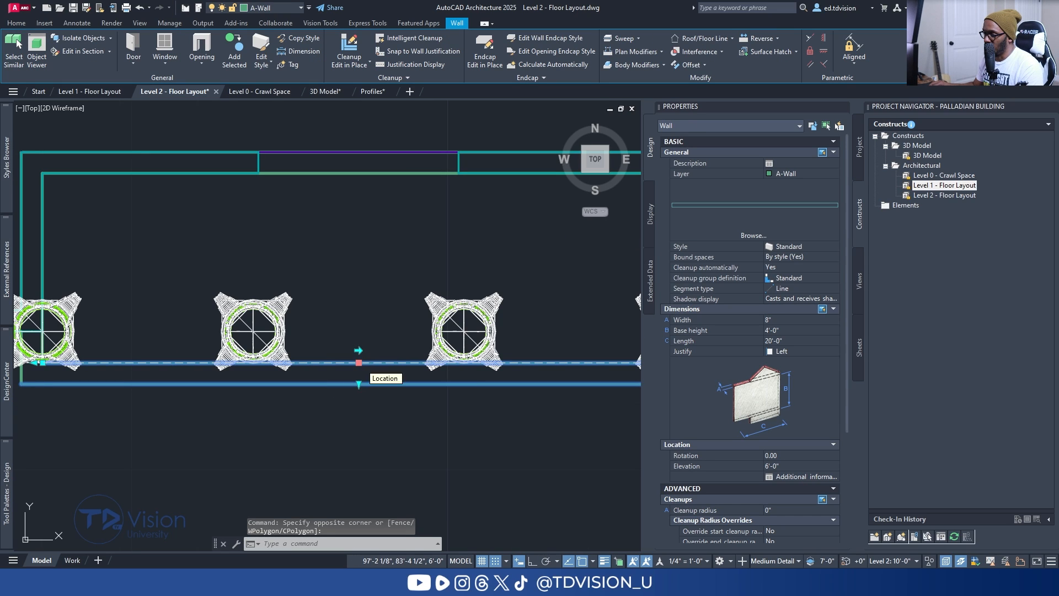
click(359, 363)
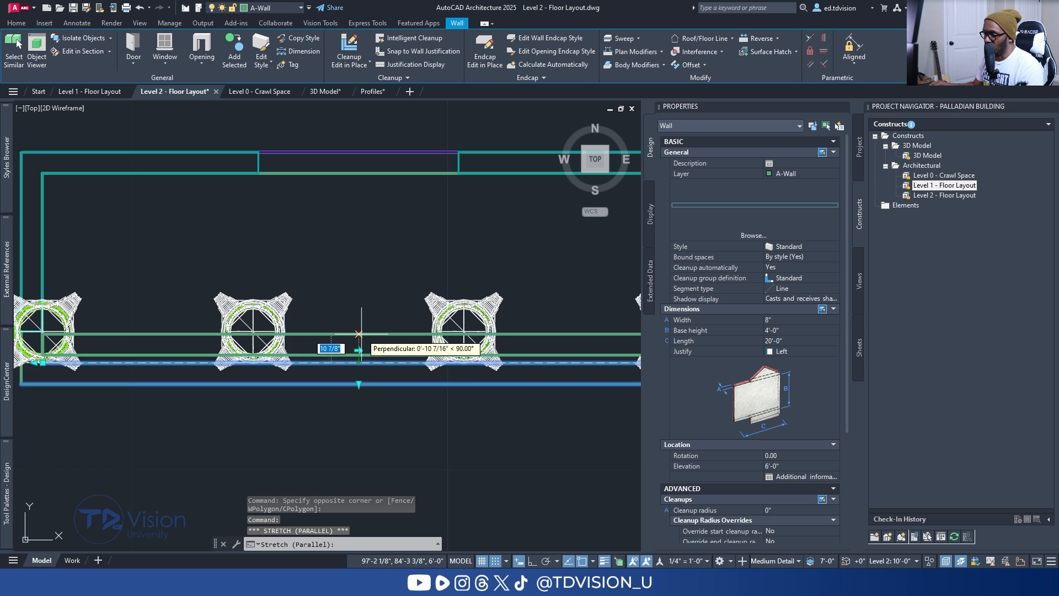
text(12)
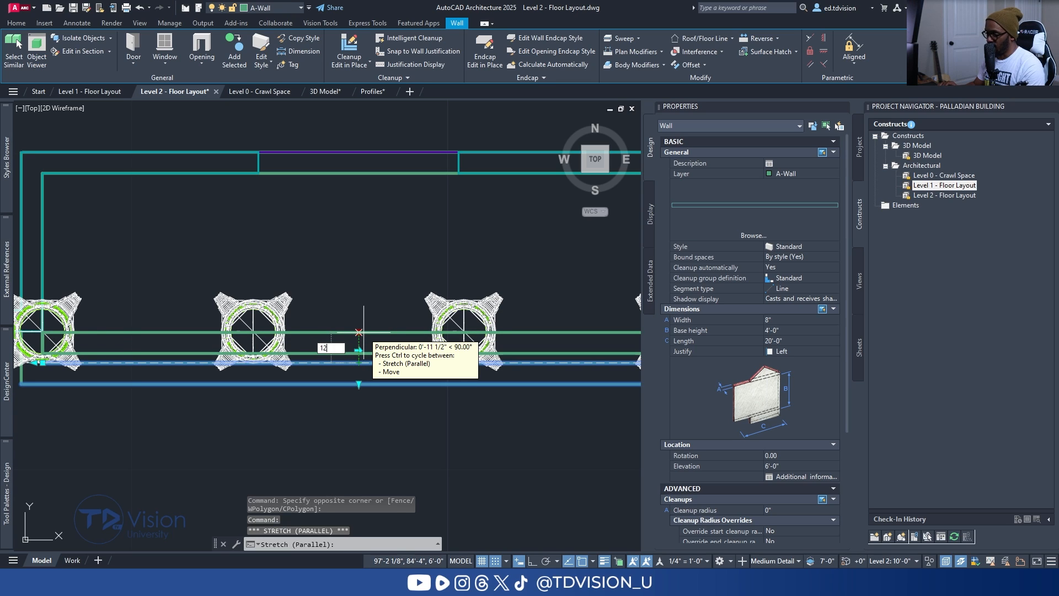
key(Return)
scroll(250, 304, up, 2)
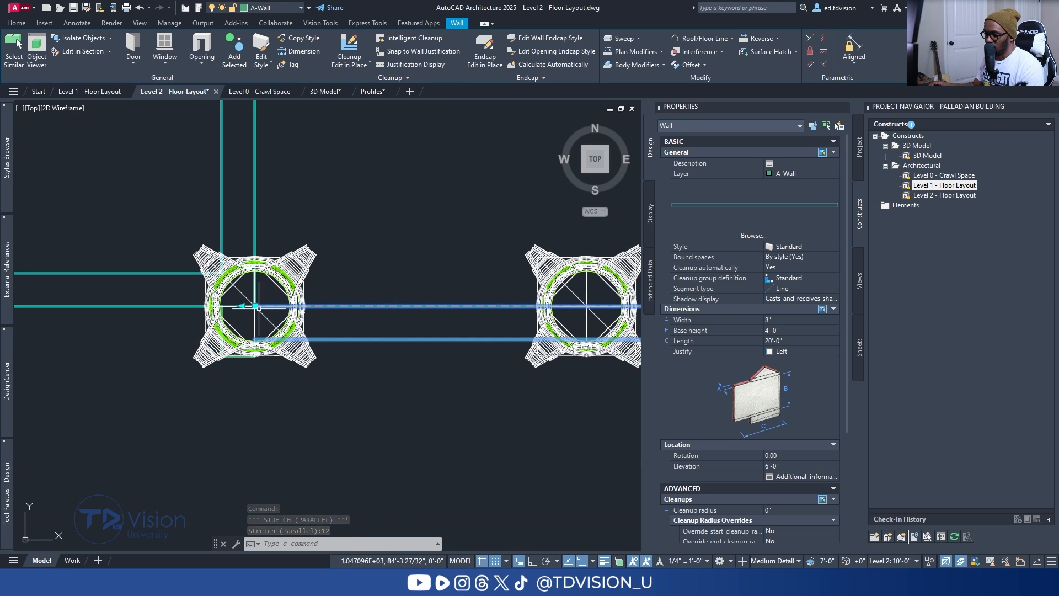
scroll(258, 308, up, 4)
scroll(251, 303, down, 6)
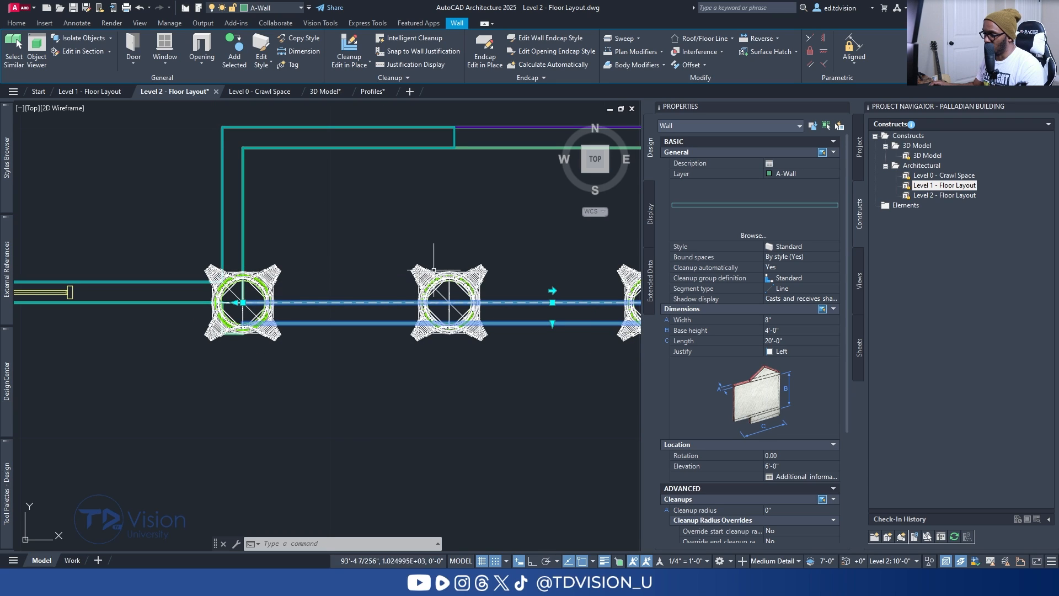
Undo the last grip edit of the front porch wall and check the short return wall at the left end column.
key(Escape)
key(ctrl+z)
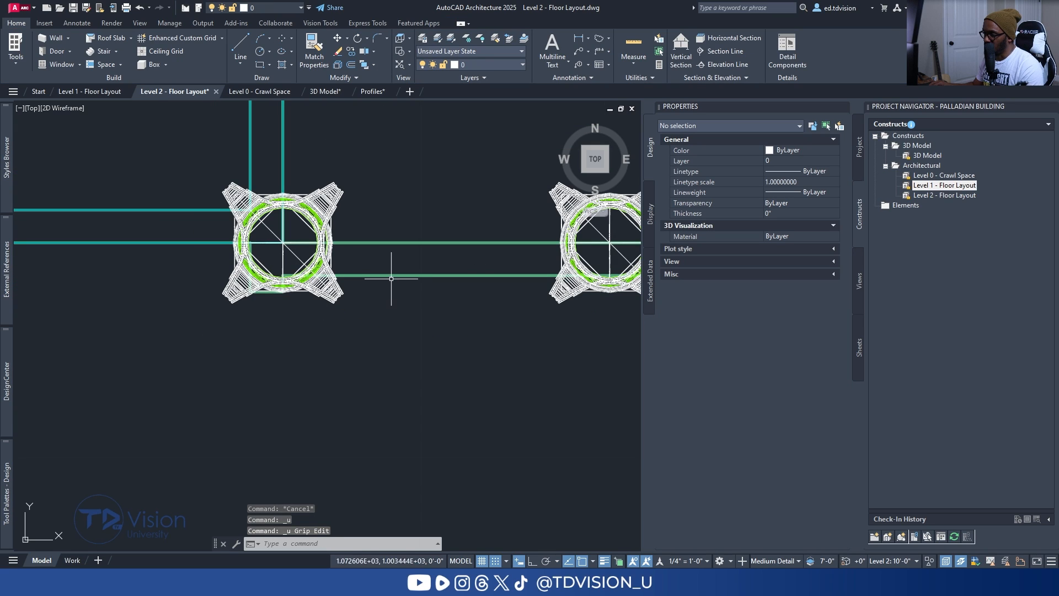
click(390, 263)
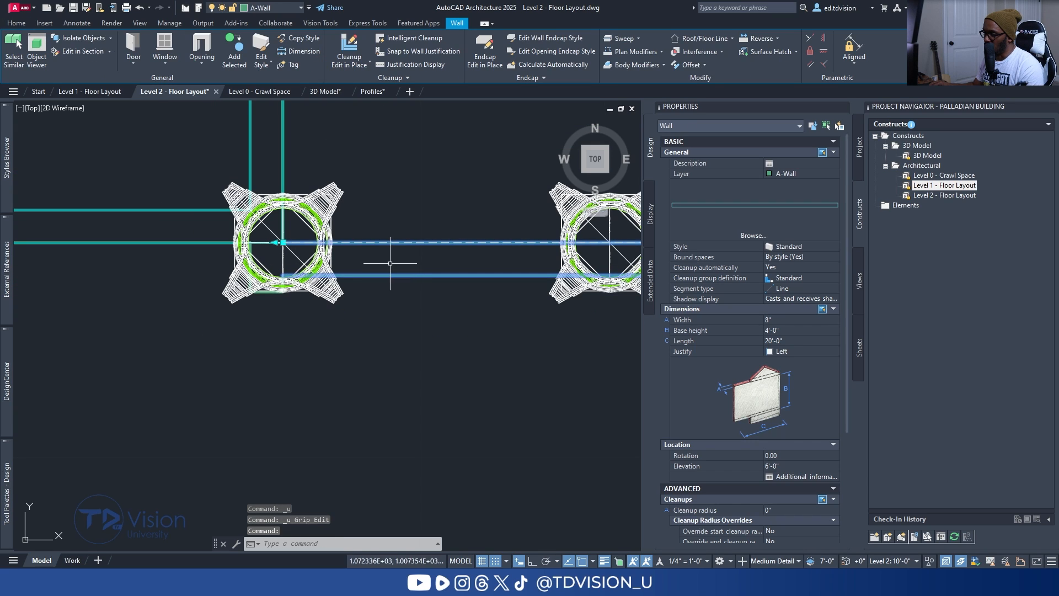
key(Escape)
click(270, 294)
key(Escape)
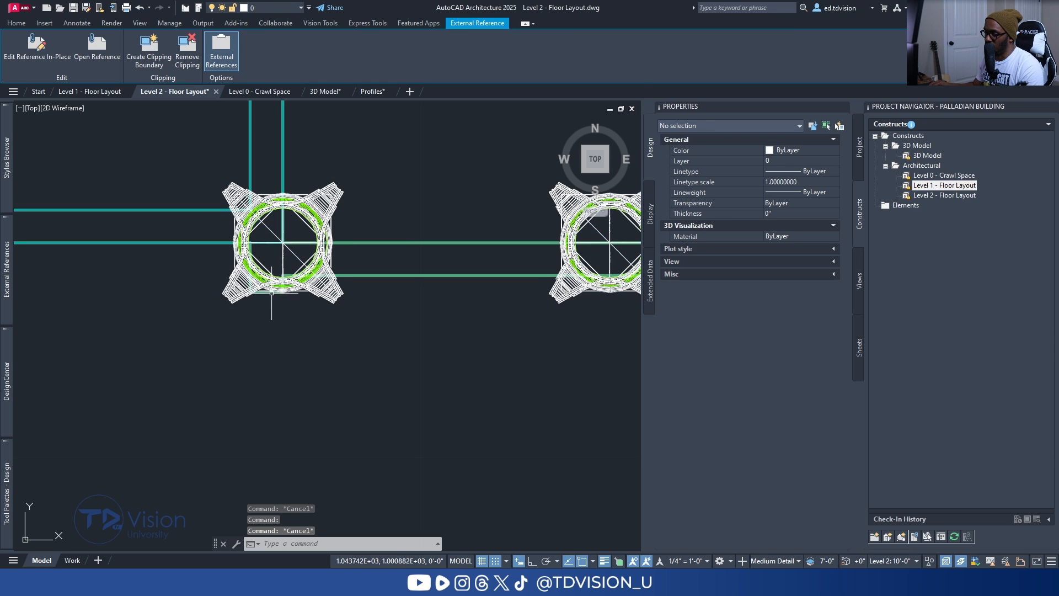
scroll(270, 295, up, 5)
click(254, 276)
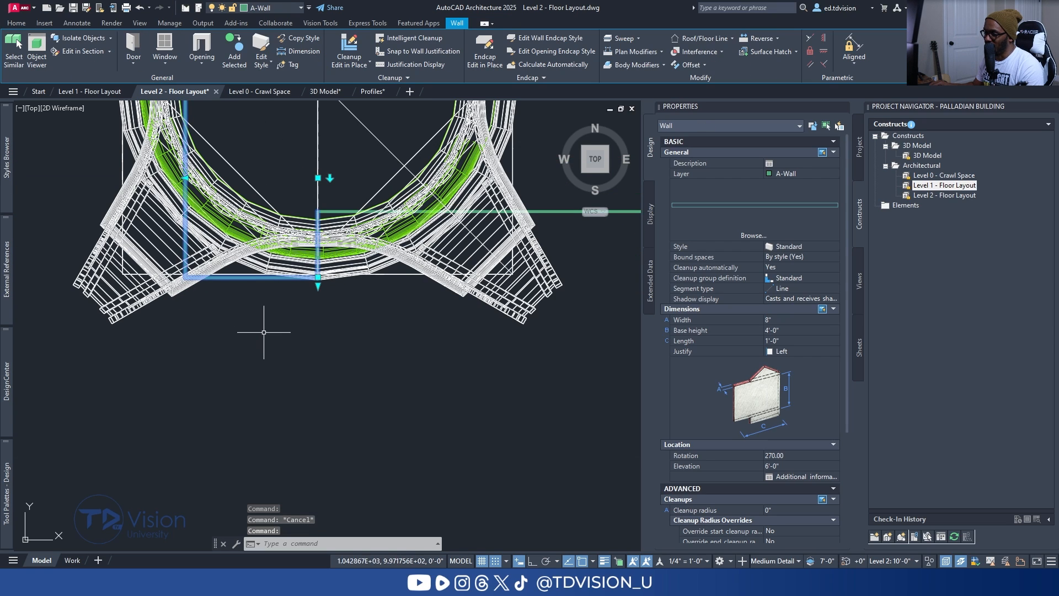
scroll(260, 331, down, 4)
middle_drag(366, 331, 208, 315)
key(Escape)
Stretch the front porch wall parallel by 3" outward, away from the building.
click(398, 298)
click(391, 290)
scroll(392, 290, down, 2)
middle_drag(597, 292, 477, 305)
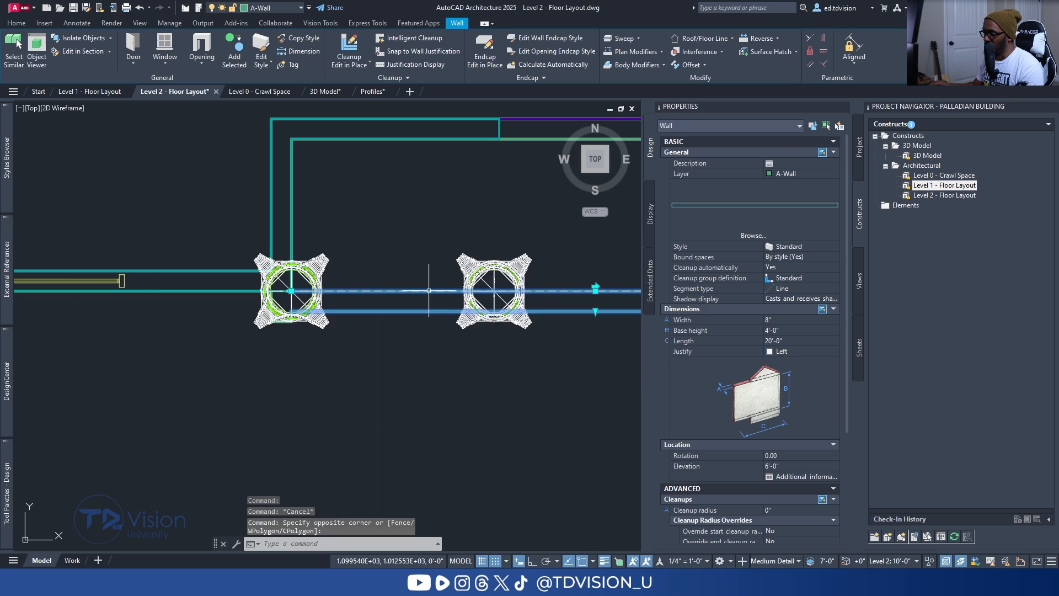
scroll(531, 305, up, 2)
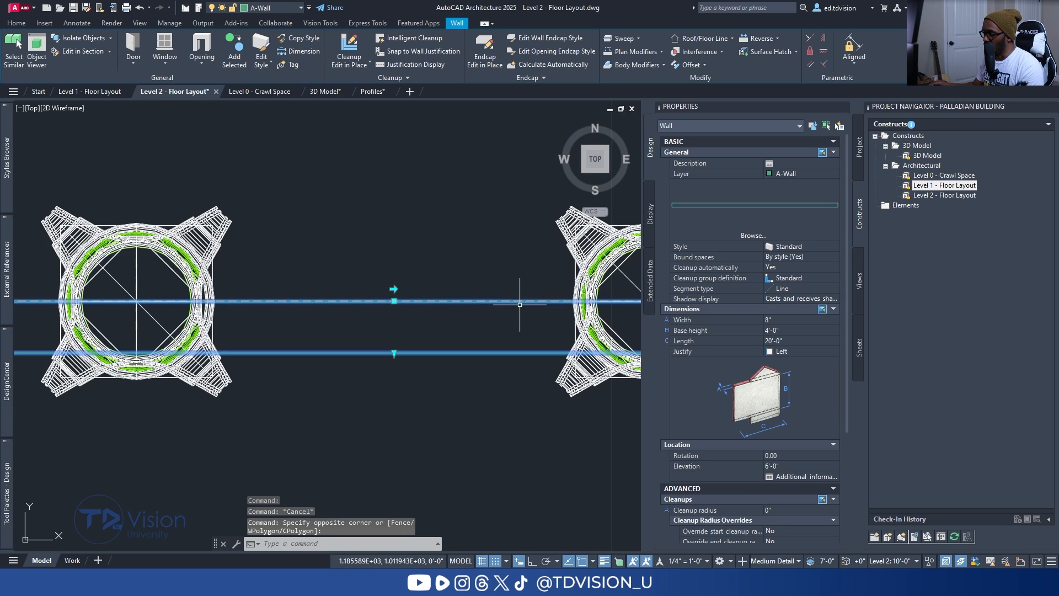
click(394, 300)
text(3)
key(Return)
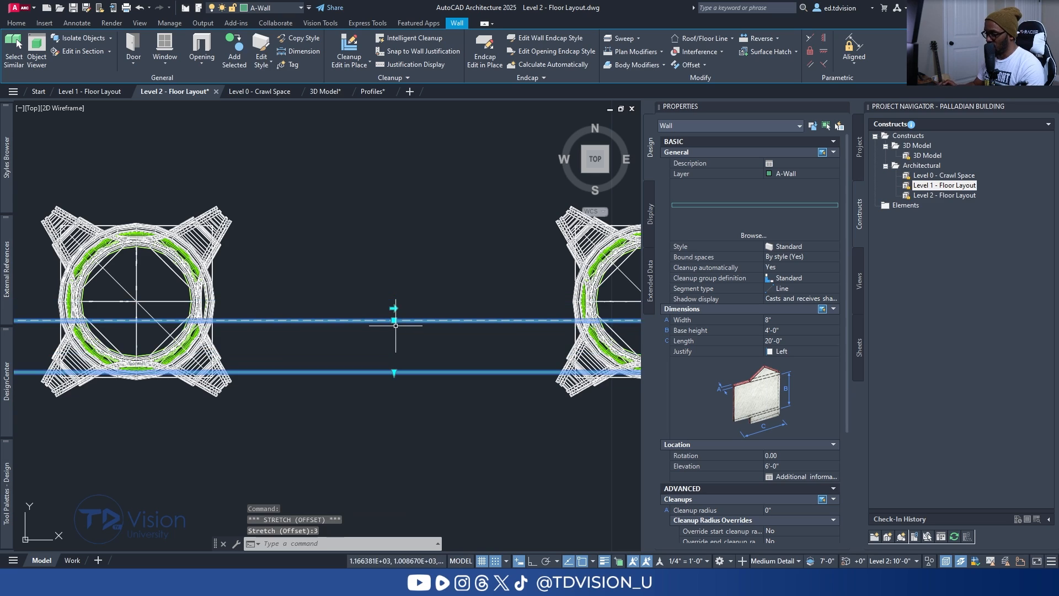
key(Escape)
Examine in plan how the front porch wall meets the short return walls at both end columns.
scroll(395, 325, down, 2)
middle_drag(419, 330, 276, 288)
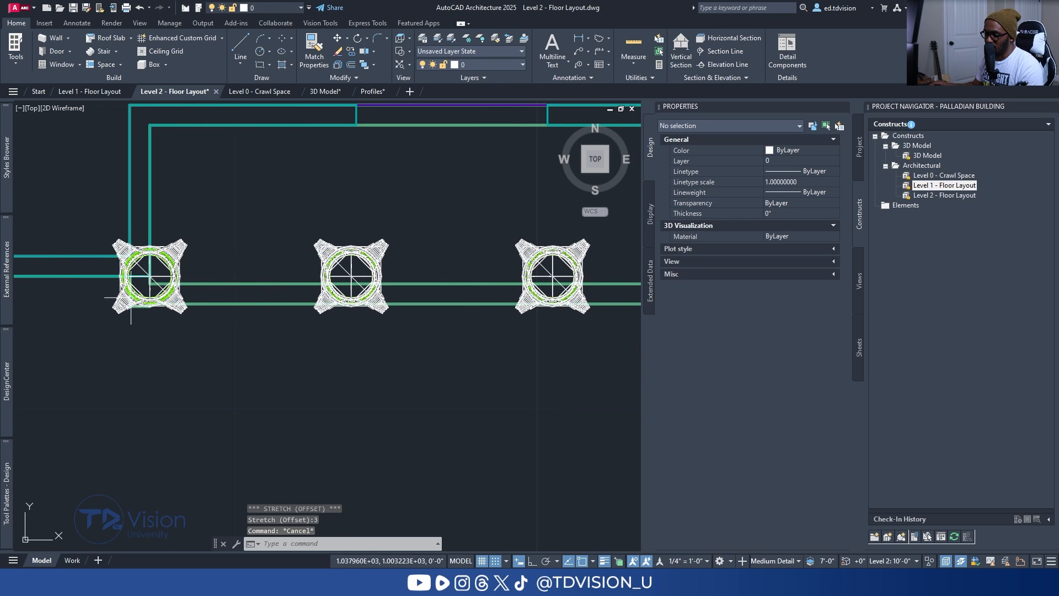
scroll(143, 286, up, 2)
click(108, 273)
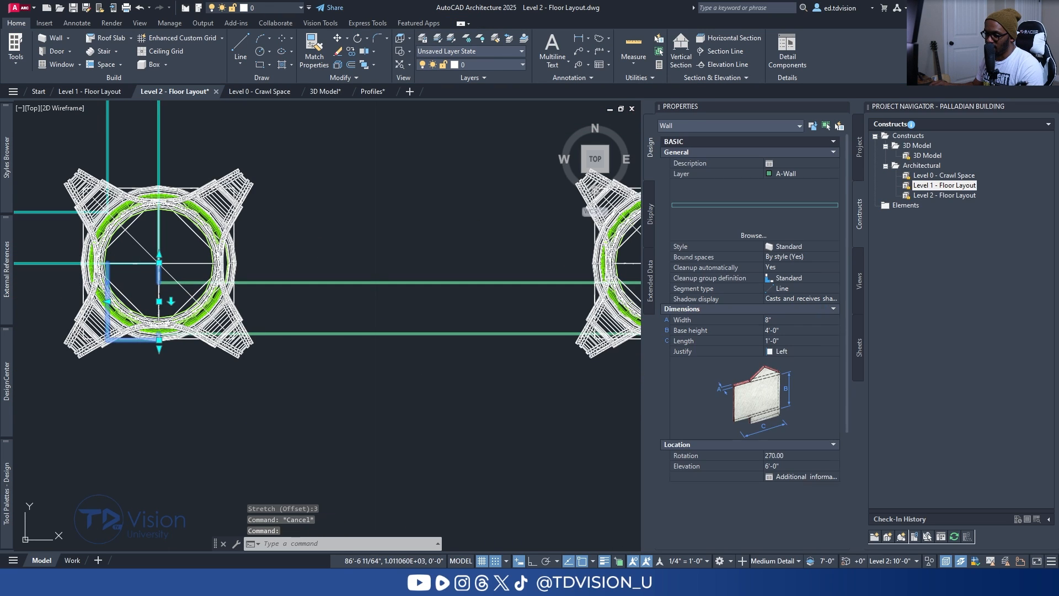
key(Escape)
scroll(248, 303, down, 3)
middle_drag(448, 300, 309, 299)
scroll(365, 300, up, 6)
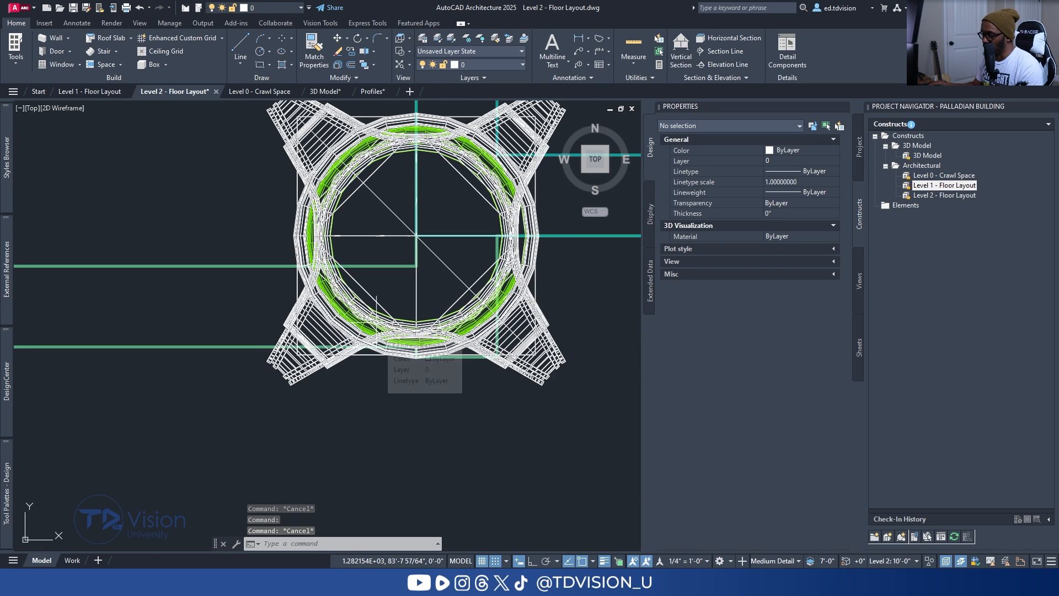
scroll(380, 237, down, 7)
middle_drag(278, 248, 424, 248)
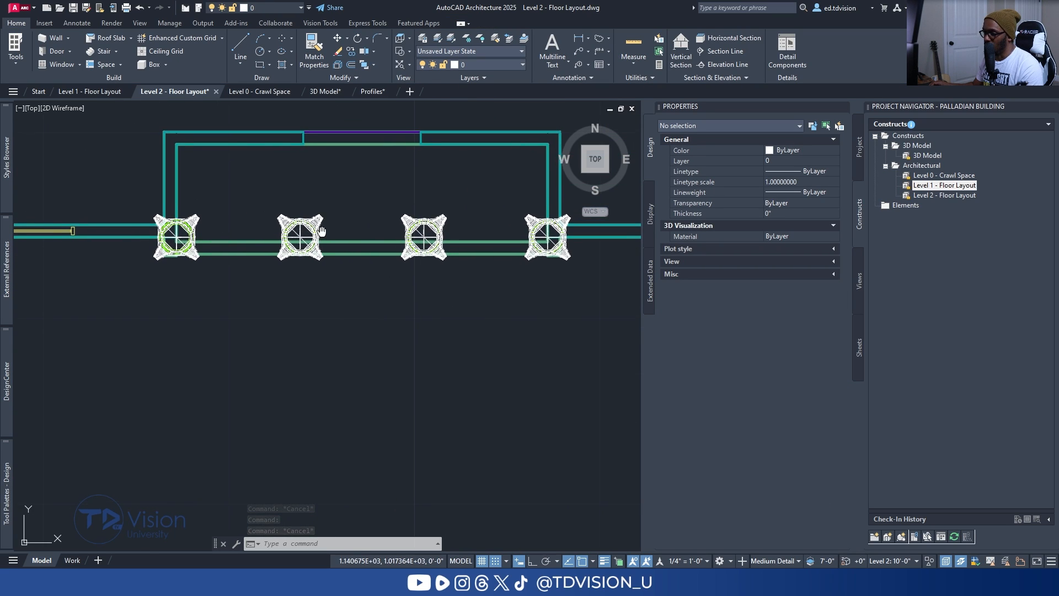
middle_drag(323, 227, 309, 279)
Save the Level 2 drawing and close the xref comparison in the 3D Model drawing.
key(ctrl+s)
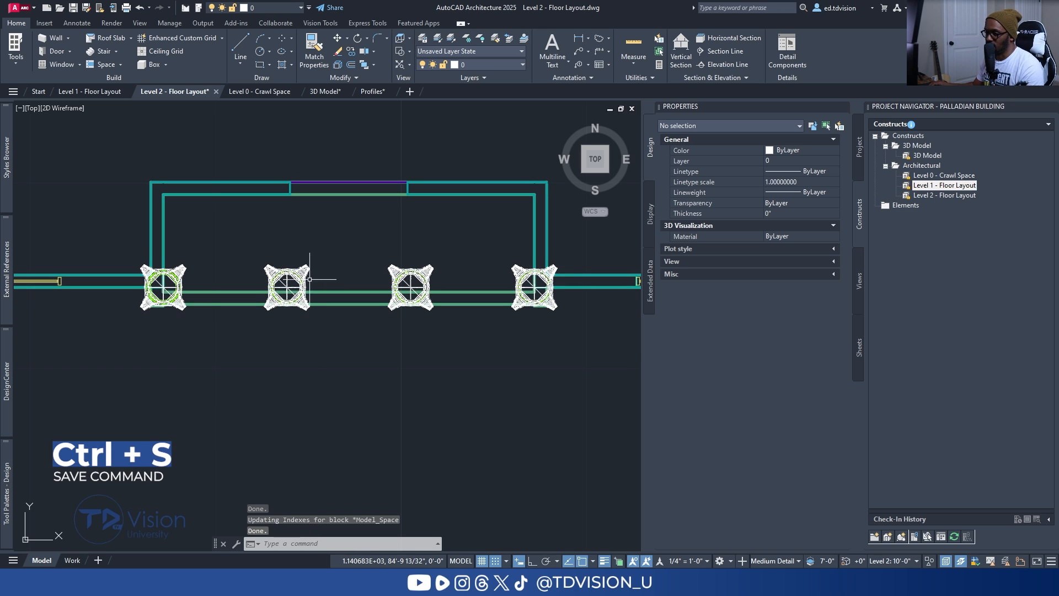
click(324, 92)
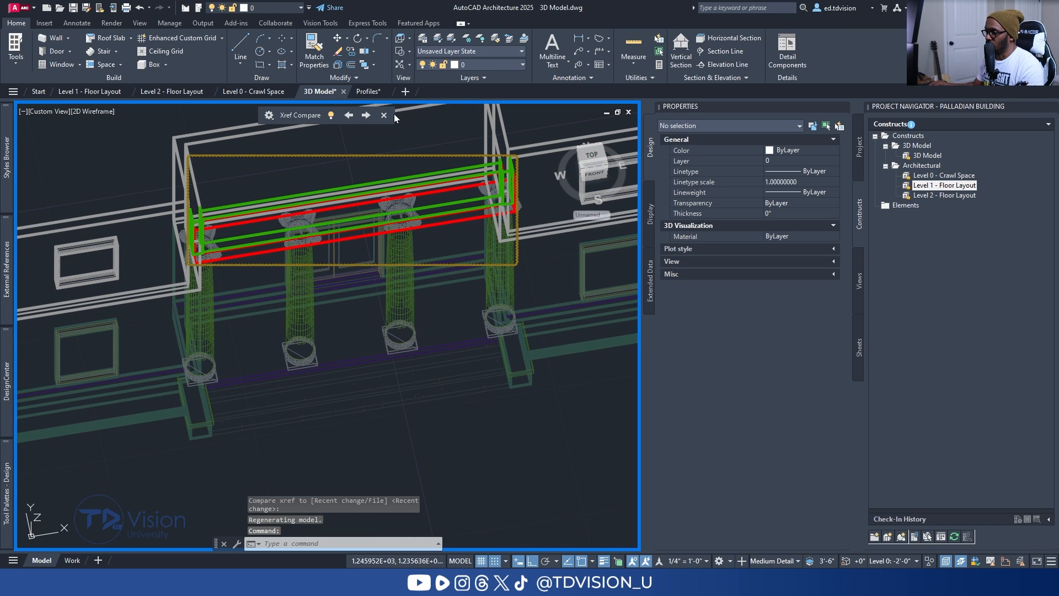
click(384, 115)
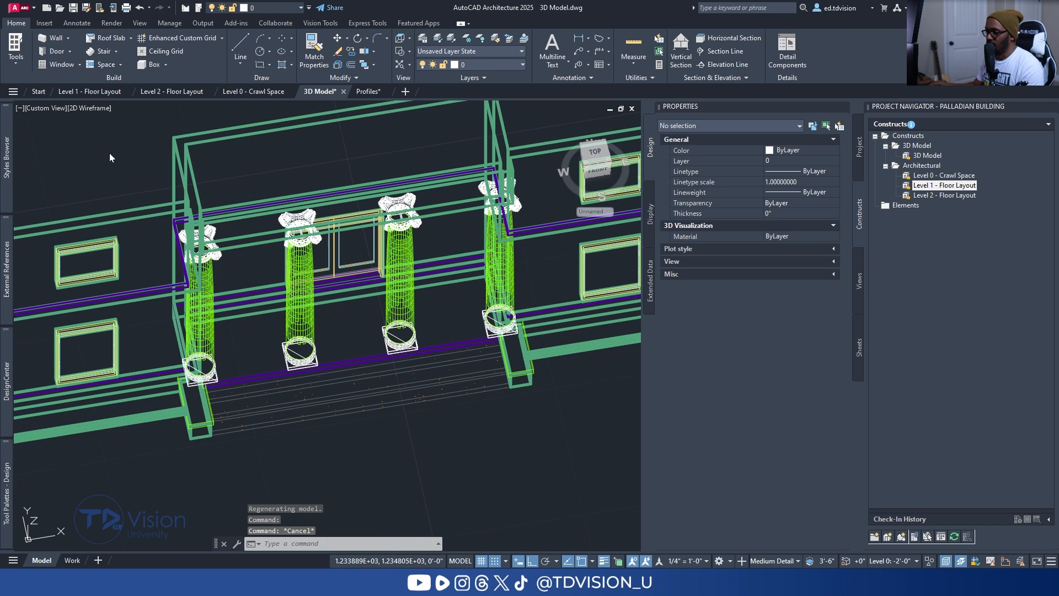
Show the 3D model in the Shaded with edges visual style and examine the porch wall corners above the two end columns.
click(91, 110)
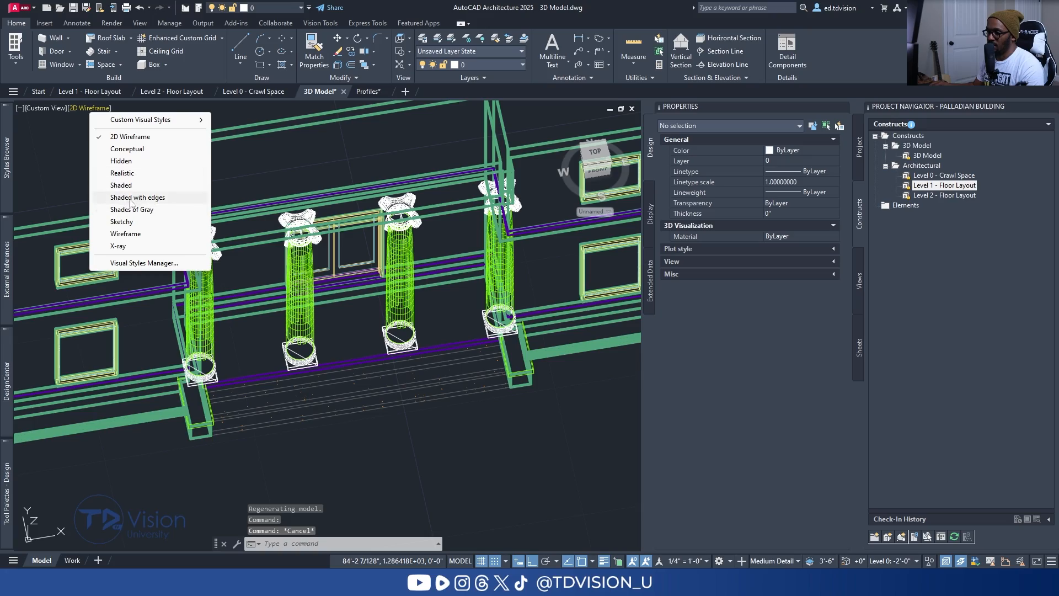
click(113, 202)
mouse_move(326, 377)
shift+middle_down()
mouse_move(352, 326)
mouse_move(349, 244)
mouse_move(380, 216)
mouse_move(350, 336)
mouse_move(325, 320)
mouse_move(350, 307)
shift+middle_up()
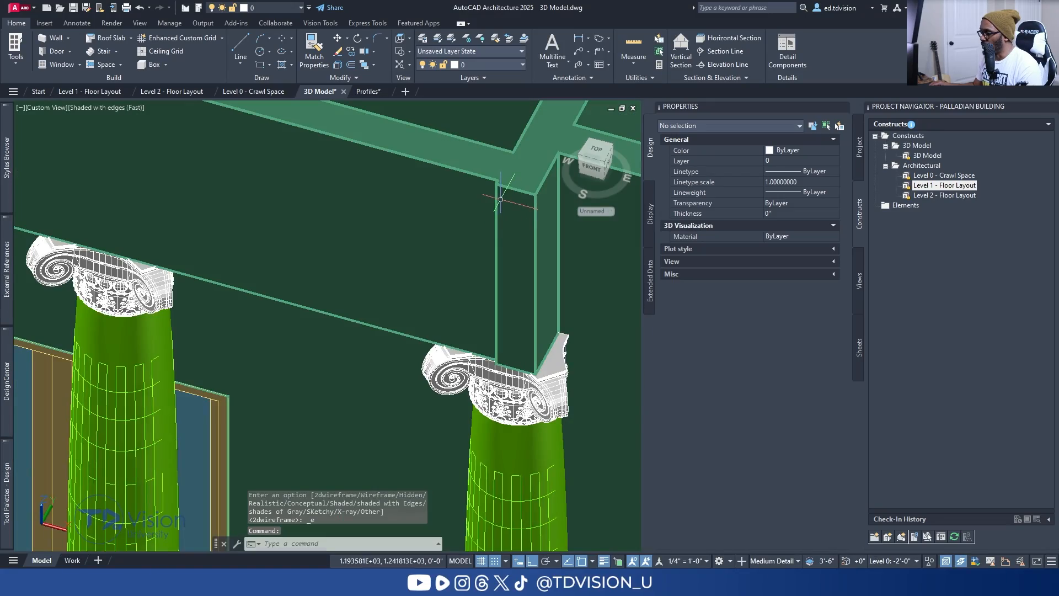
scroll(500, 199, down, 6)
middle_drag(286, 208, 400, 267)
scroll(377, 178, up, 8)
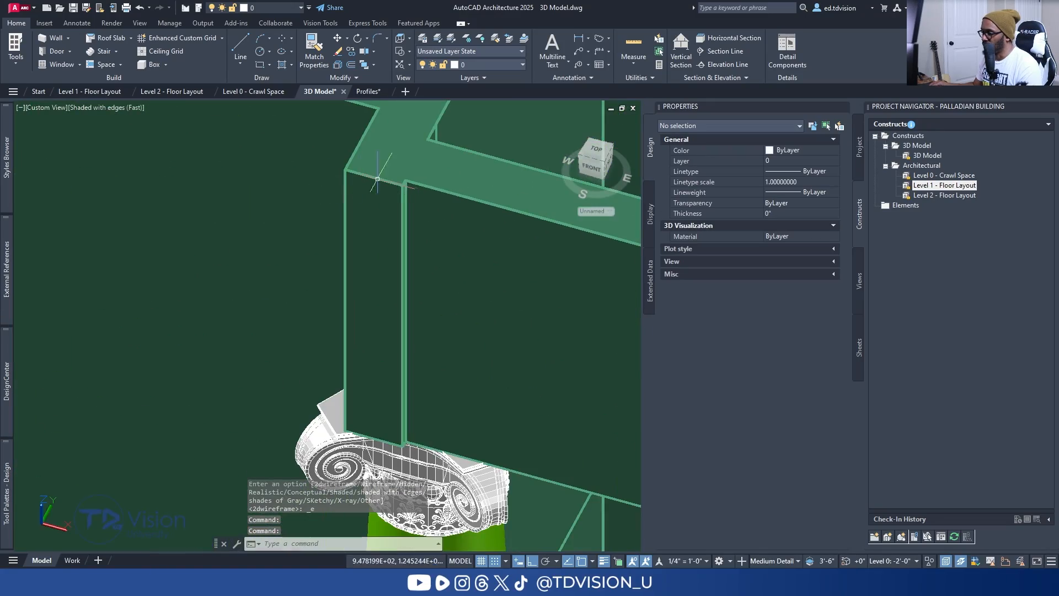
scroll(401, 178, down, 8)
middle_drag(401, 178, 315, 198)
key(Escape)
key(Escape)
key(Escape)
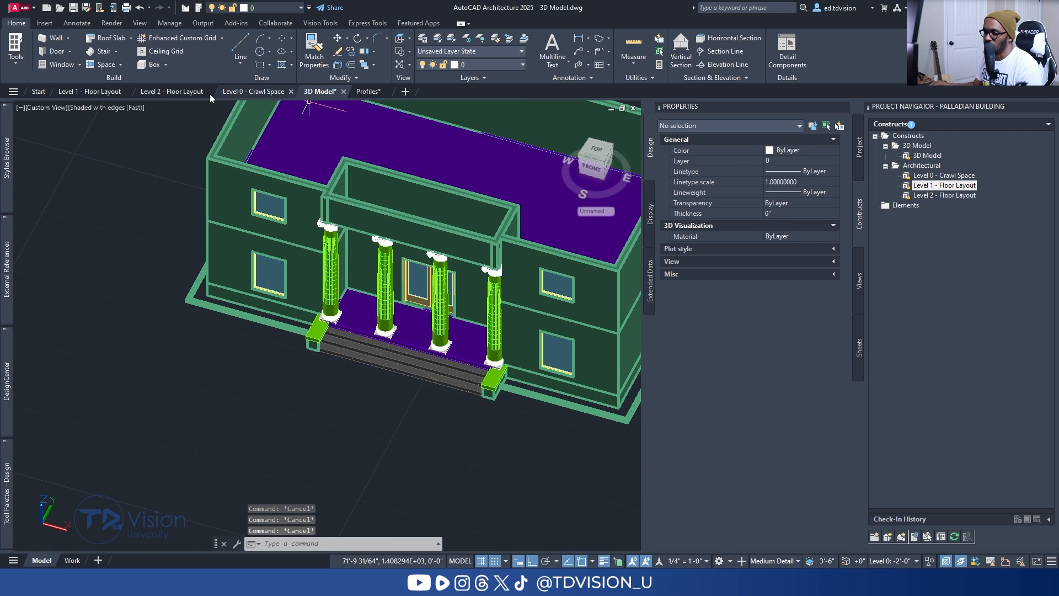
Return to the Level 2 drawing and inspect the ends of the front wall and short return wall at the left column.
click(181, 95)
scroll(166, 286, up, 6)
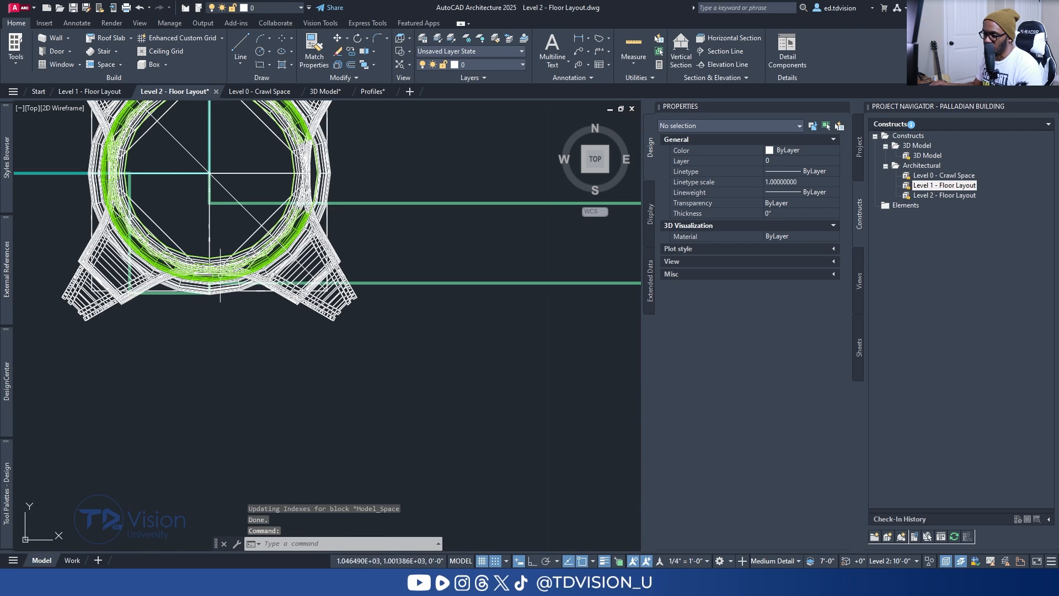
middle_drag(235, 229, 232, 271)
scroll(293, 249, up, 2)
click(368, 263)
click(345, 236)
click(165, 246)
key(Escape)
click(118, 352)
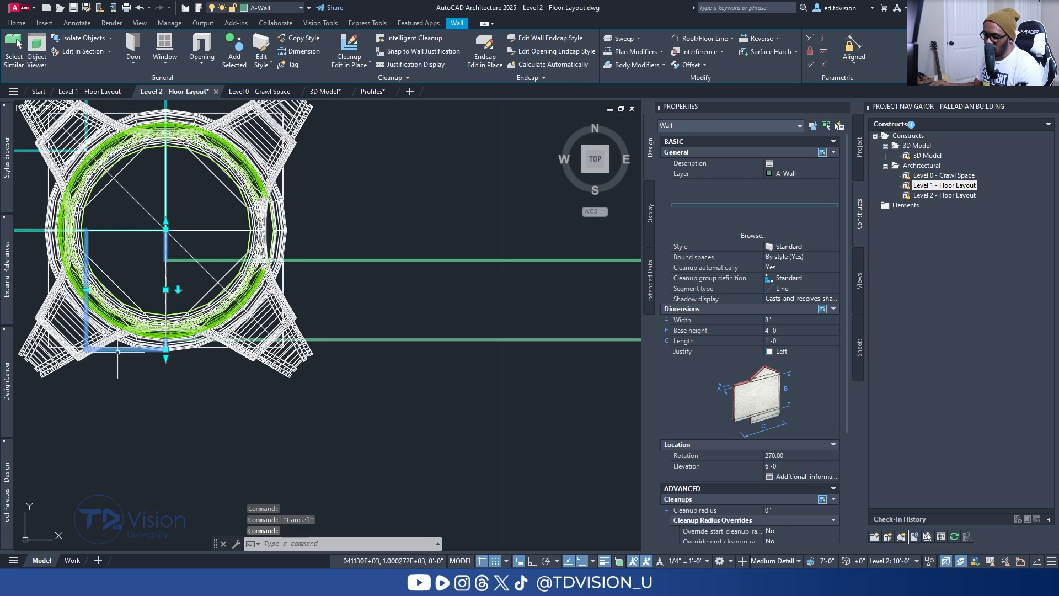
scroll(156, 360, up, 2)
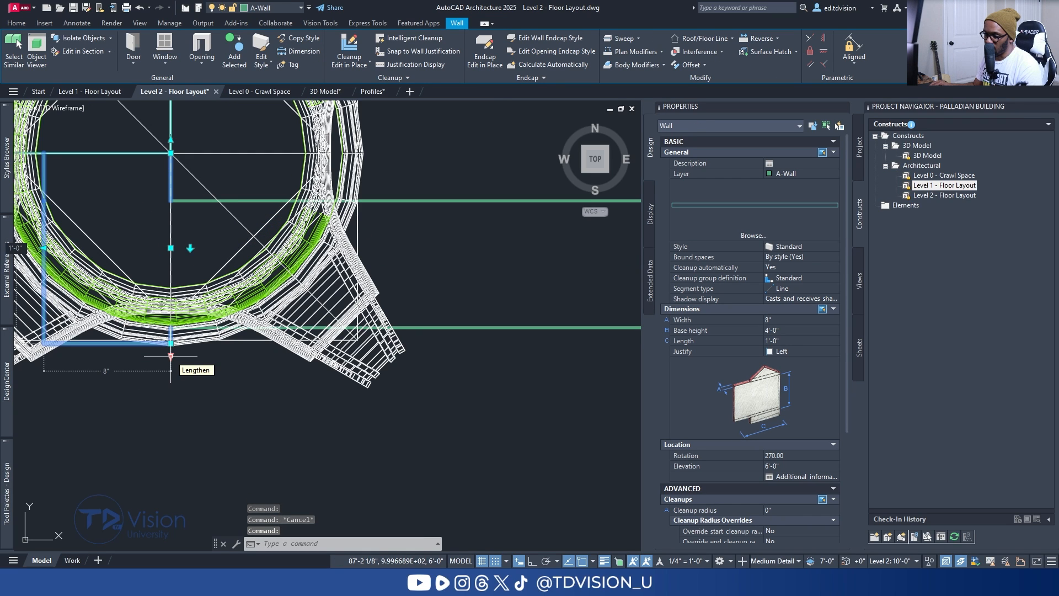
key(Escape)
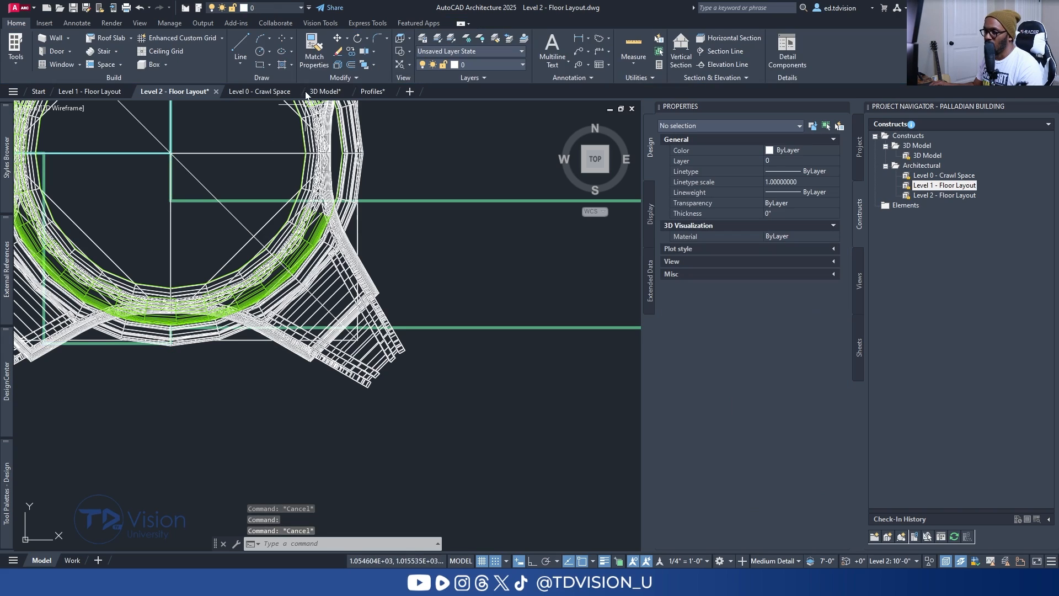
Fillet the front porch wall with the short return wall at the left column, using a 0" radius.
click(374, 41)
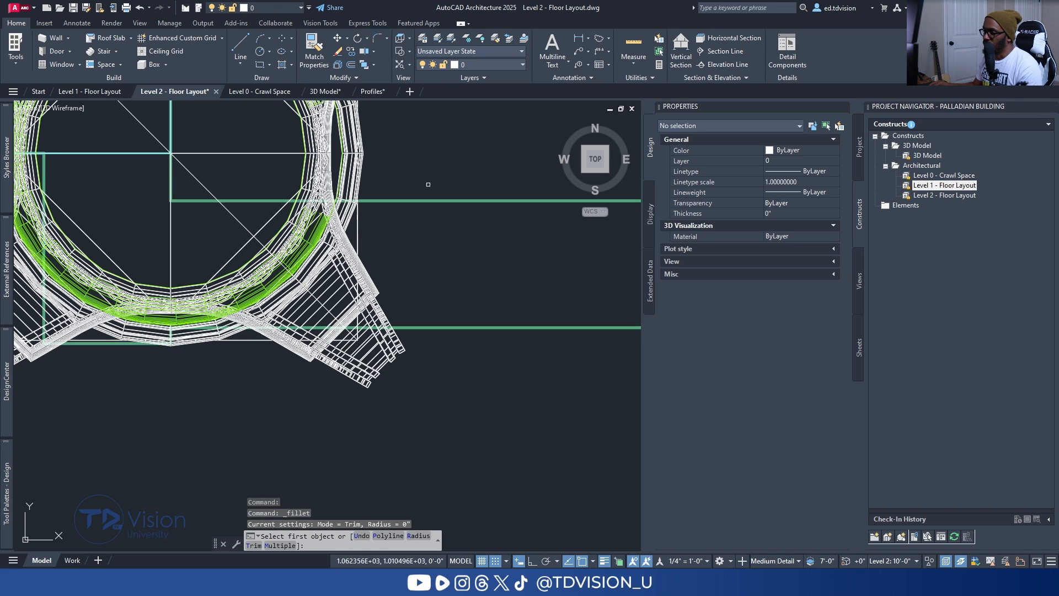
click(435, 202)
click(422, 202)
click(421, 327)
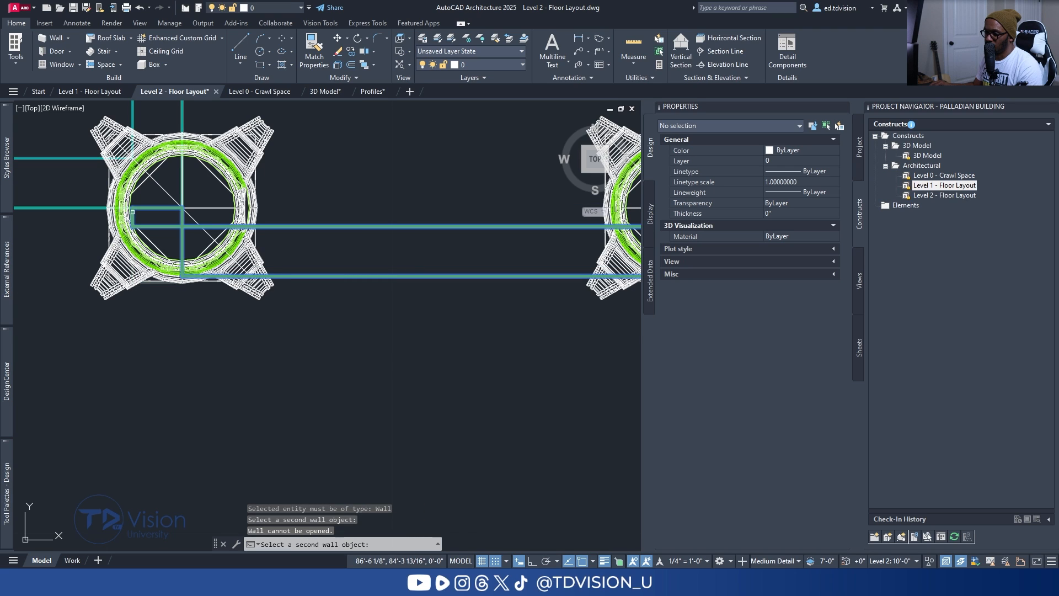
click(133, 212)
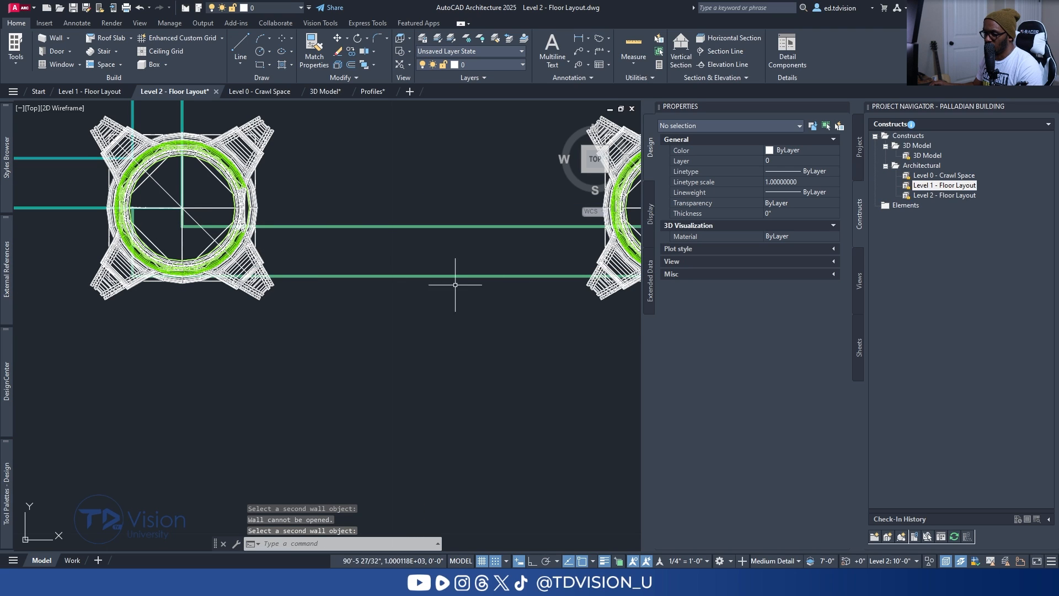
Isolate the front porch wall and the short return wall at the right end column.
middle_drag(455, 285, 32, 315)
middle_drag(541, 295, 48, 301)
middle_drag(496, 290, 33, 302)
scroll(305, 286, up, 3)
scroll(283, 228, down, 2)
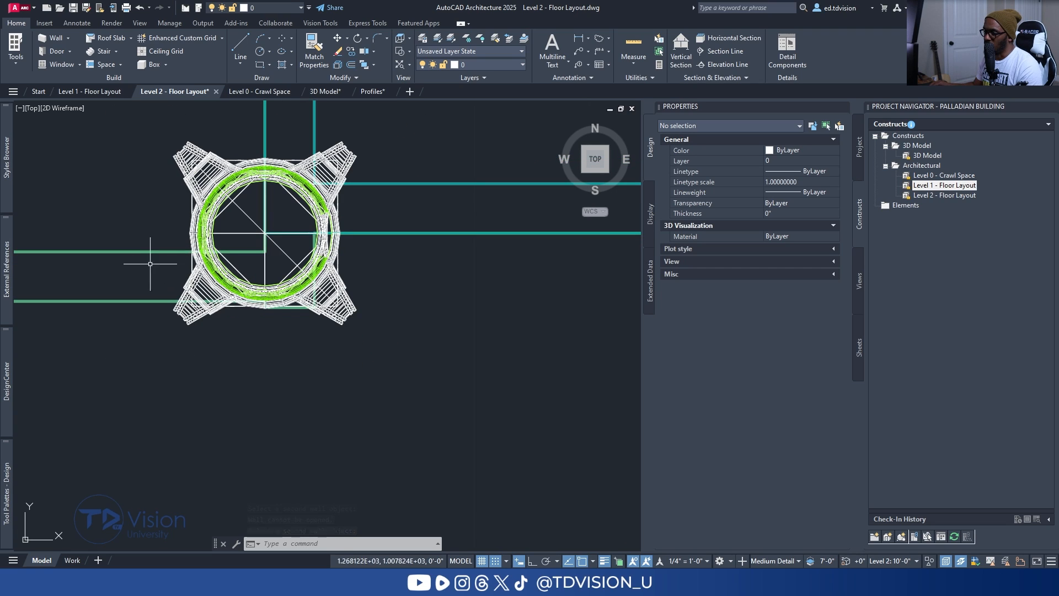
click(150, 263)
click(118, 236)
middle_drag(147, 219, 158, 273)
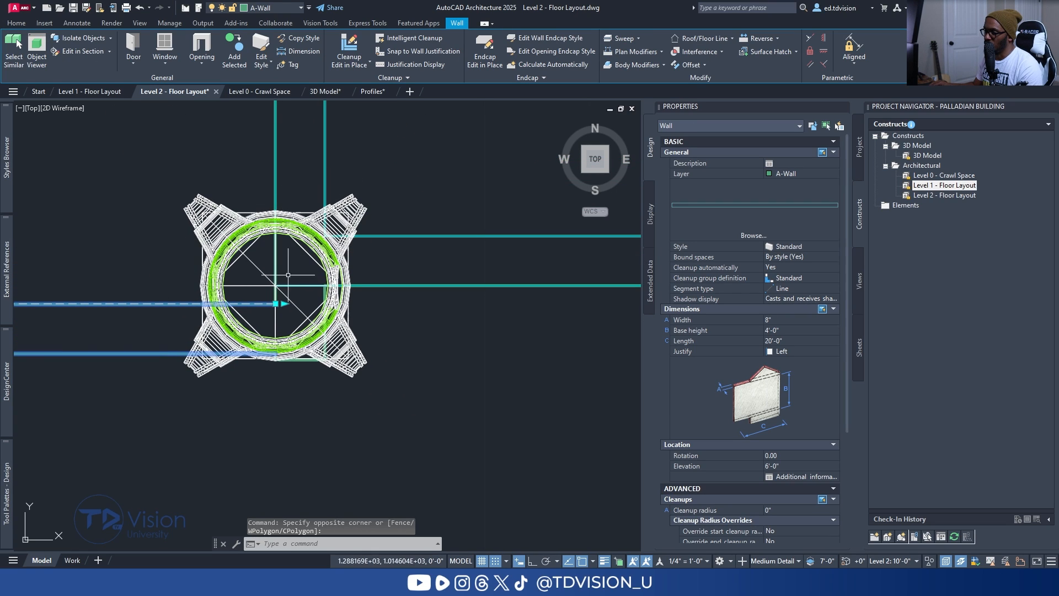
scroll(288, 275, up, 5)
click(324, 230)
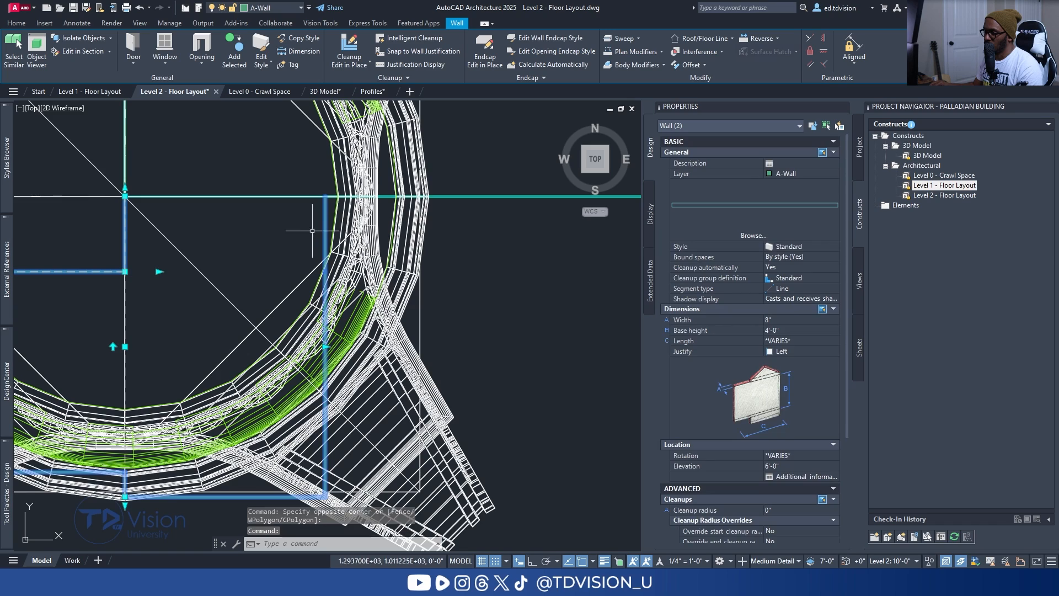
scroll(307, 236, down, 3)
click(94, 40)
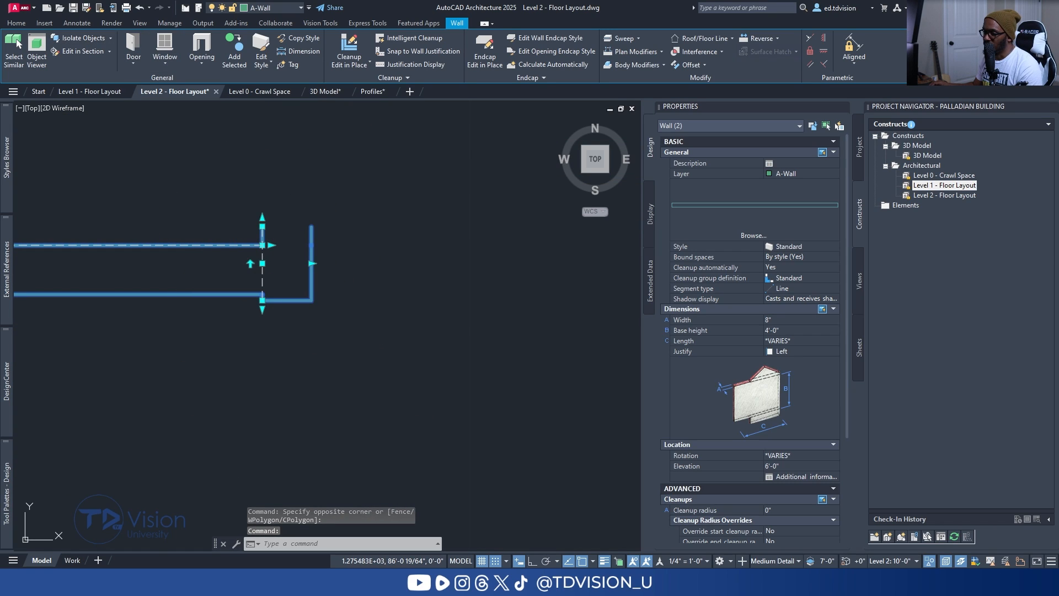
key(Escape)
scroll(253, 284, up, 4)
scroll(348, 323, down, 2)
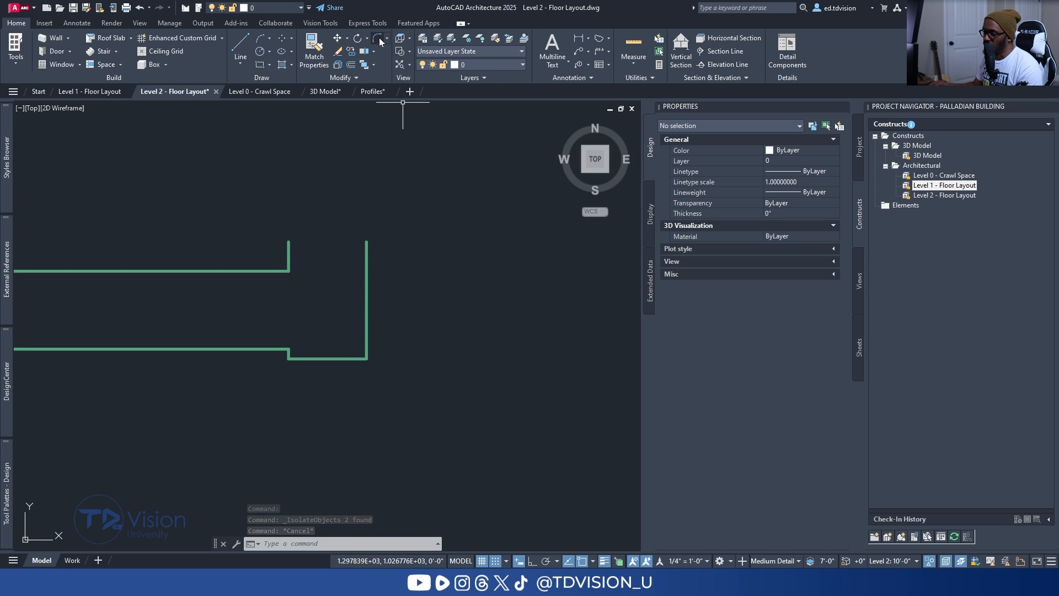
Trim the stub of the right return wall that projects beyond the front porch wall.
click(361, 76)
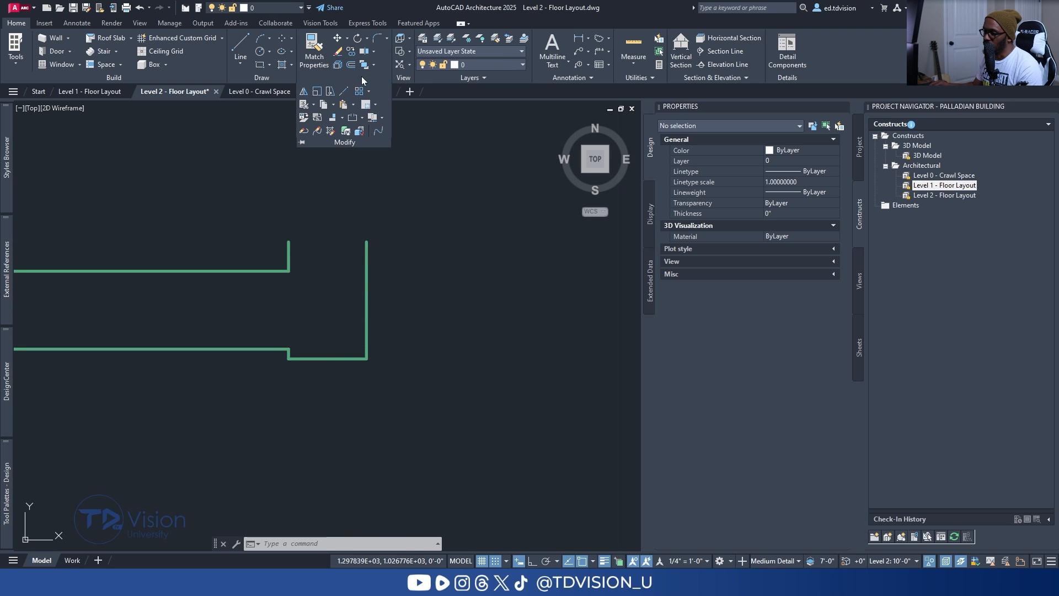
text(tr)
key(Return)
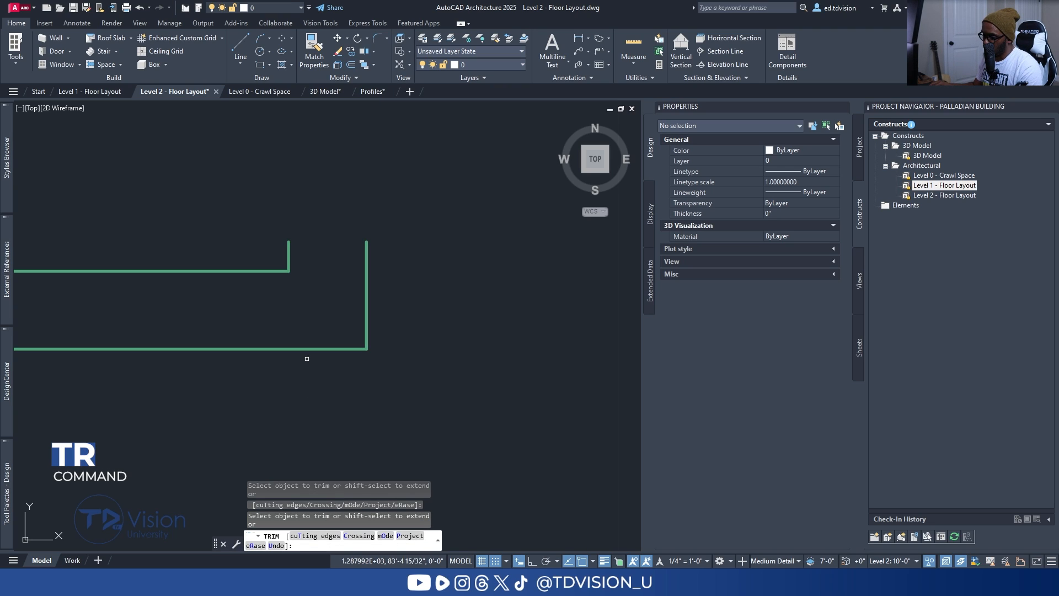
key(Escape)
End the object isolation to show all the Level 2 walls and the columns again.
scroll(416, 296, down, 8)
middle_drag(237, 299, 331, 294)
right_click(209, 193)
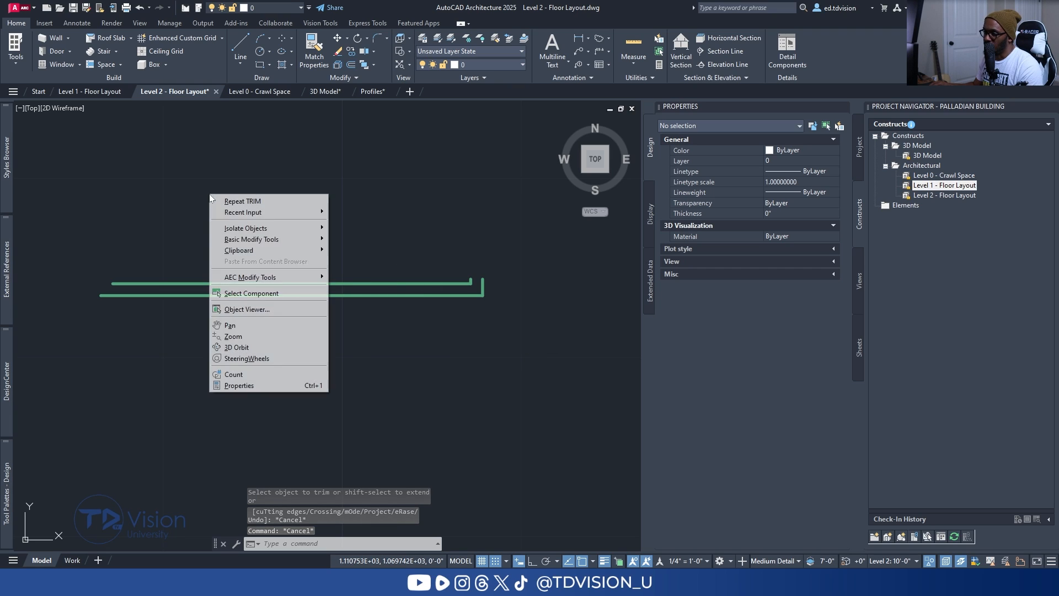
mouse_move(276, 228)
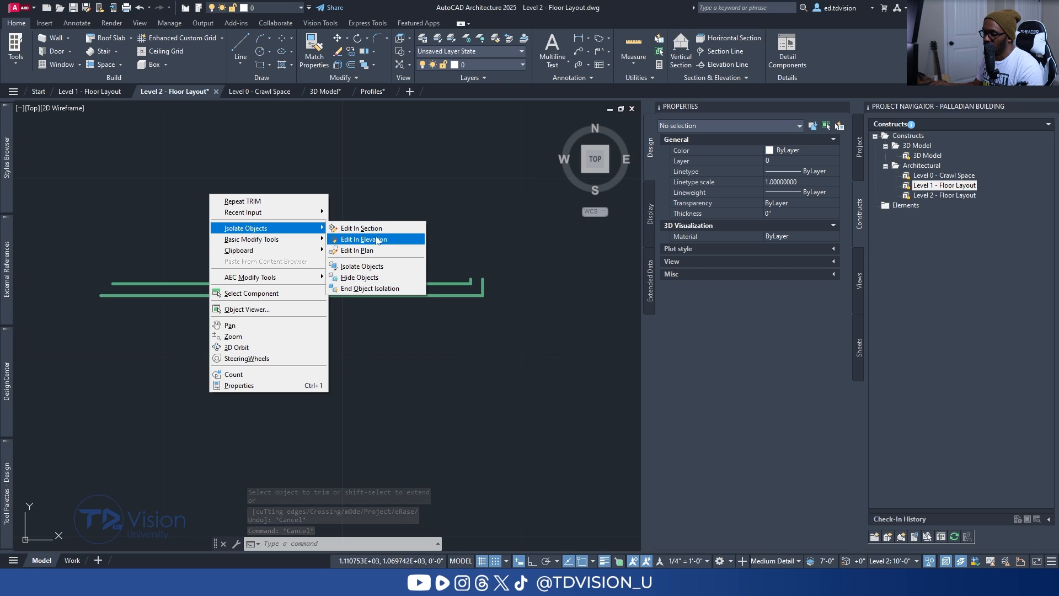
click(368, 288)
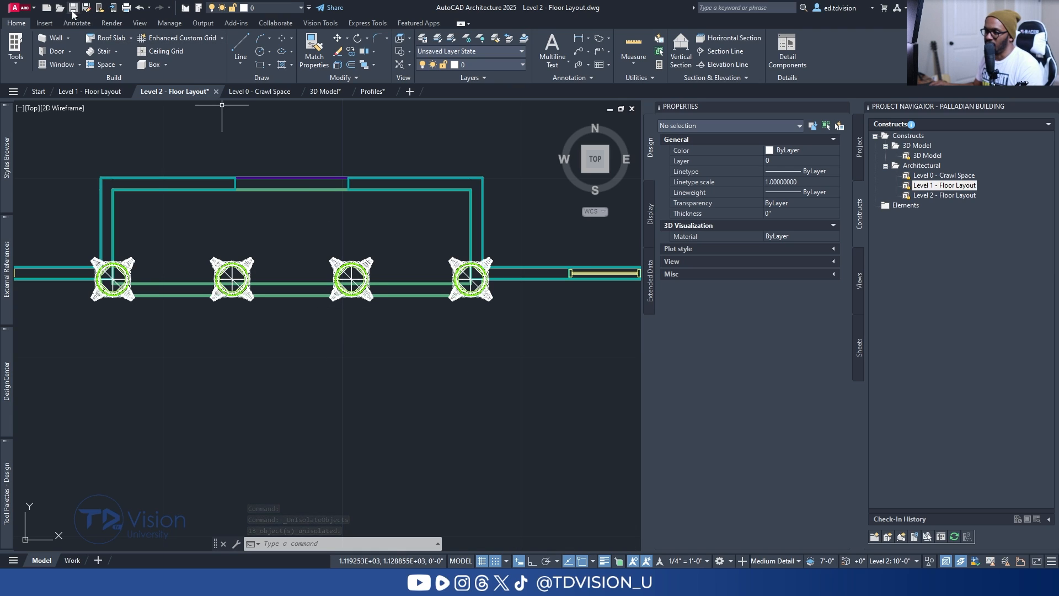
Save the Level 2 - Floor Layout drawing and inspect the porch and columns in the 3D Model drawing.
key(ctrl+s)
click(325, 91)
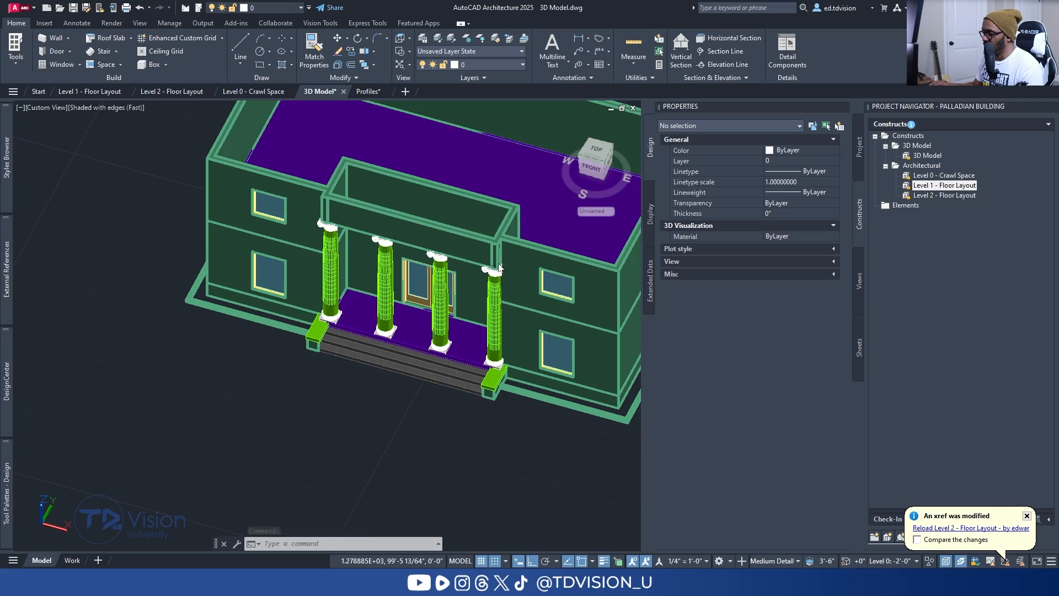
scroll(500, 240, up, 3)
shift+middle_drag(330, 302, 353, 265)
scroll(309, 284, down, 4)
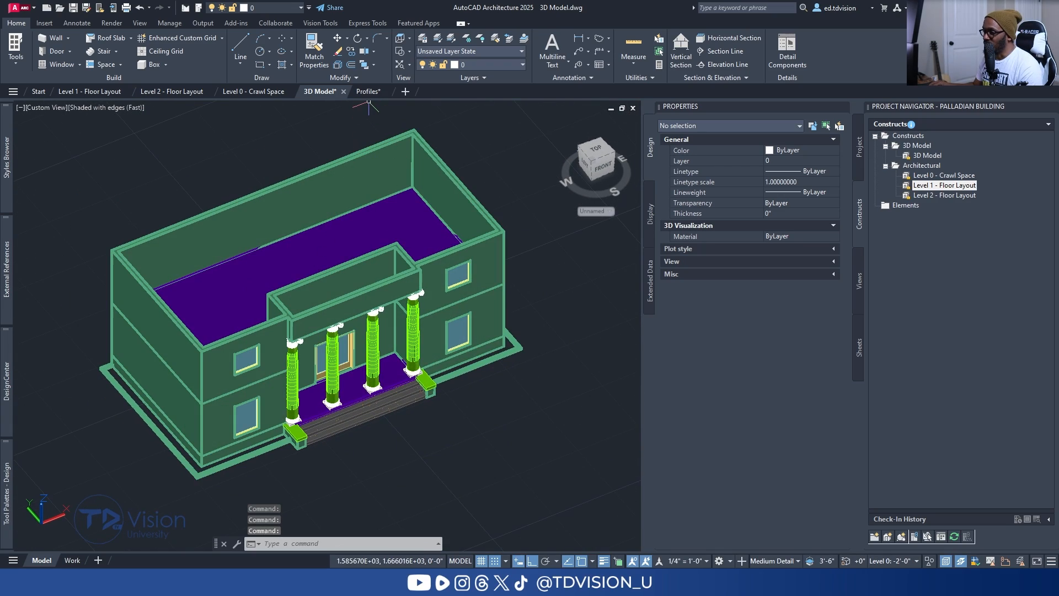
Switch to the Profiles drawing and display its dimensioned cornice profiles in the Top view.
click(371, 95)
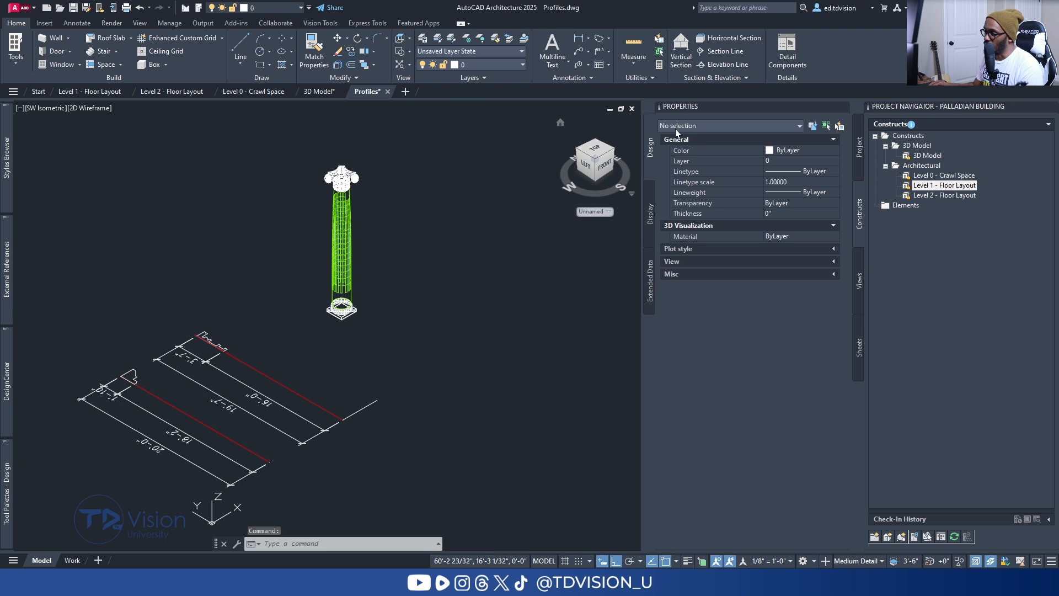
key(Escape)
click(52, 110)
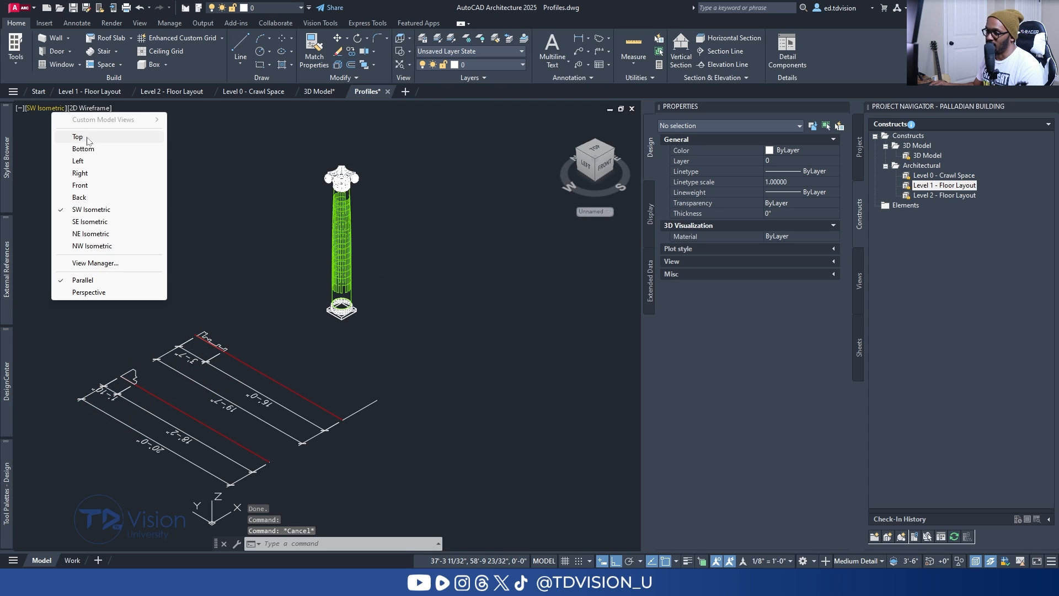
click(67, 133)
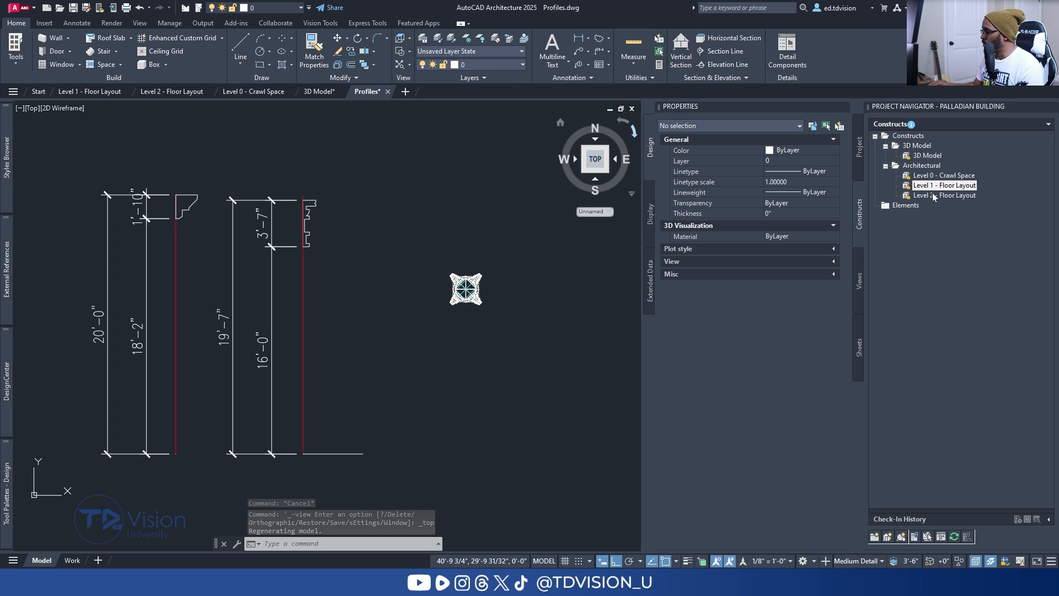
Create an Architectural construct named Level 2 - Roof Design, assigned to Level 2 of the Main Building, and open it in the editor.
click(923, 166)
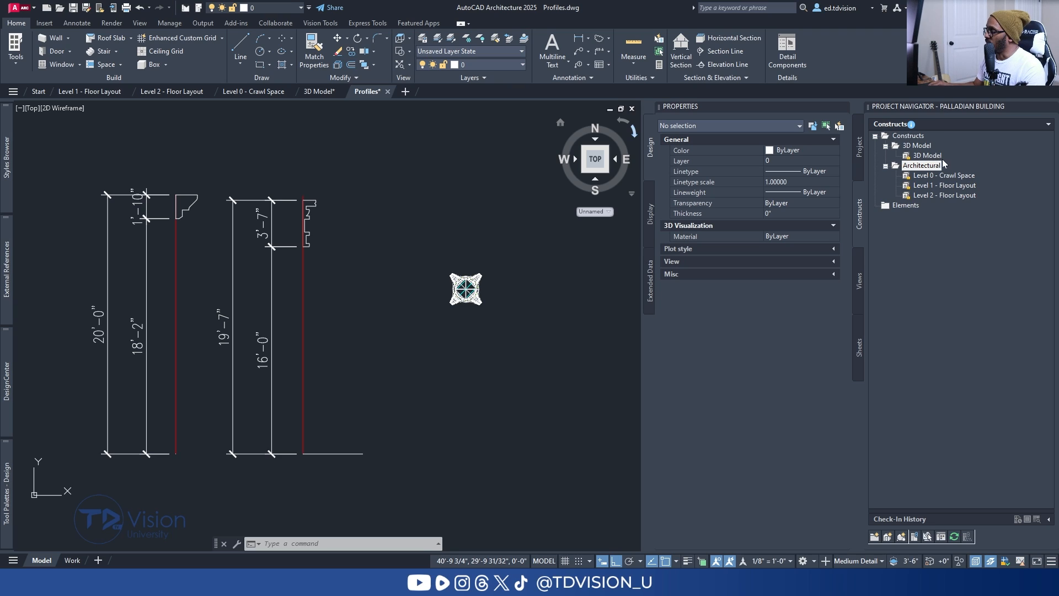
right_click(925, 168)
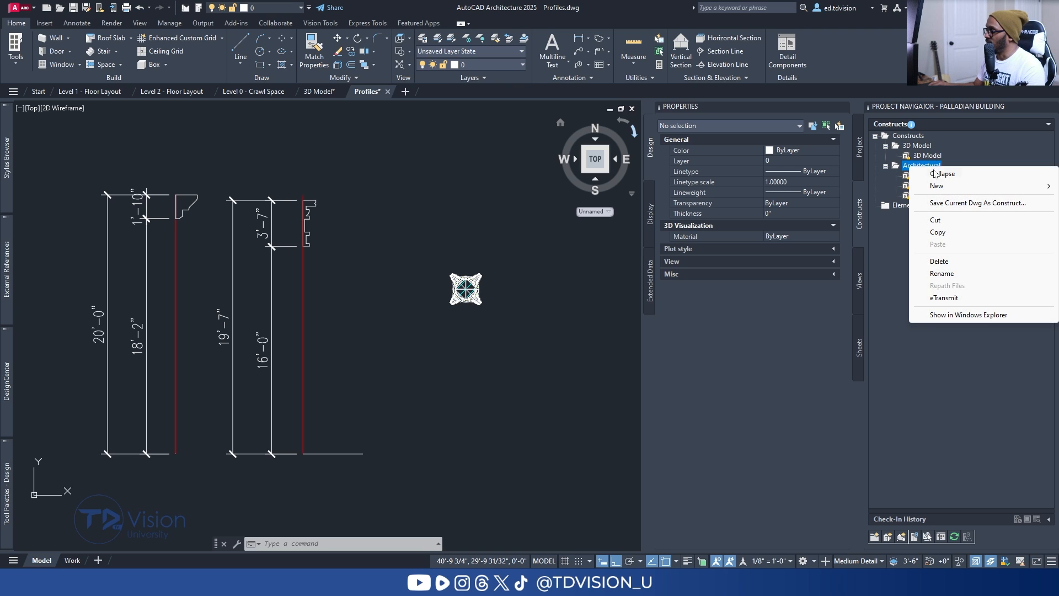
mouse_move(936, 185)
click(852, 197)
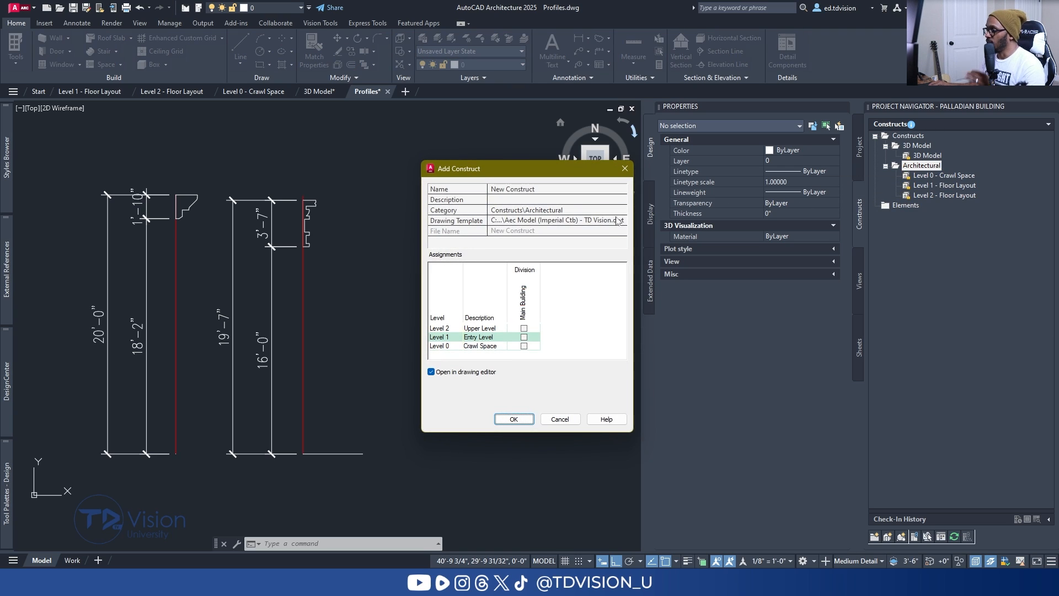
click(571, 189)
text(Level 2 - Roof Design)
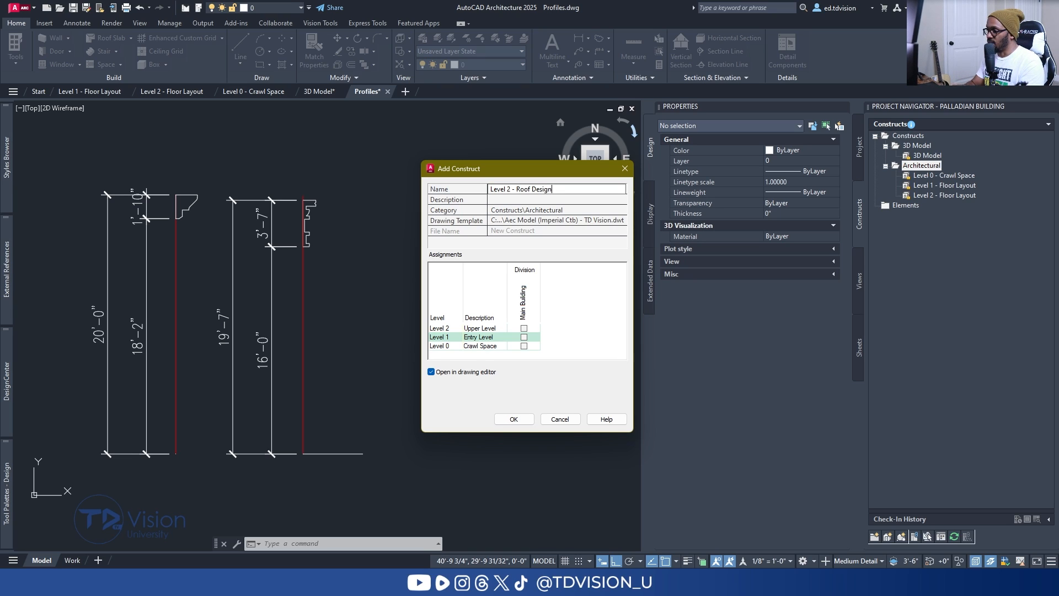
click(441, 330)
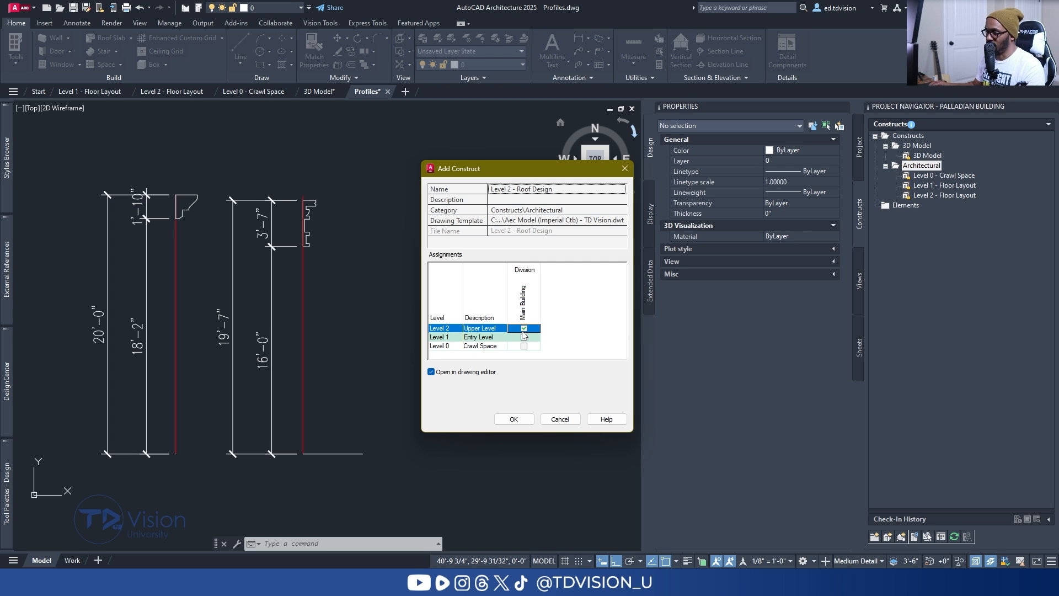
click(512, 419)
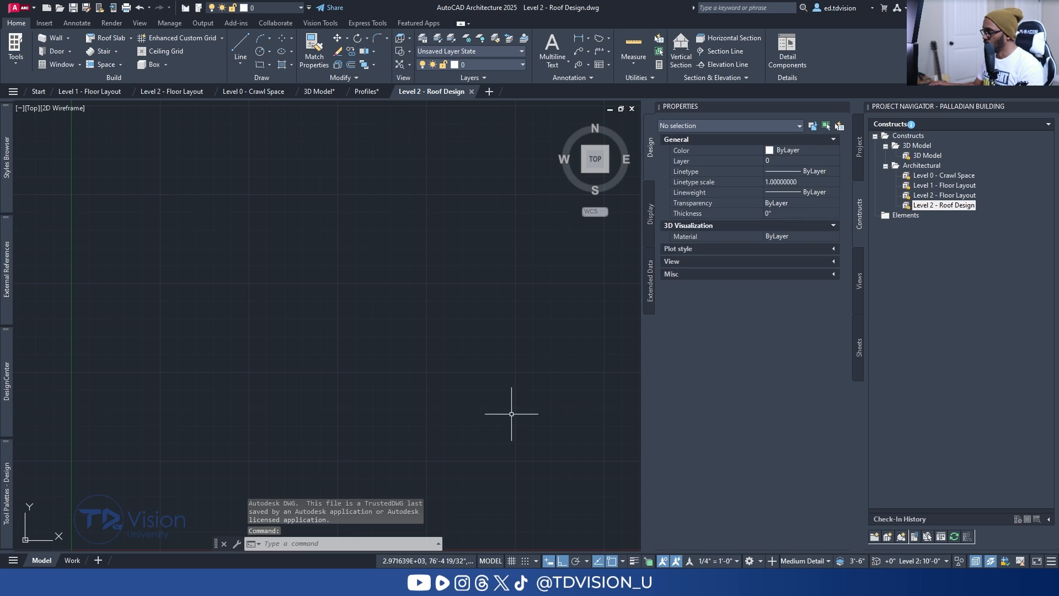
Attach the Level 2 - Floor Layout construct as an external reference in the Level 2 - Roof Design drawing.
scroll(425, 309, down, 3)
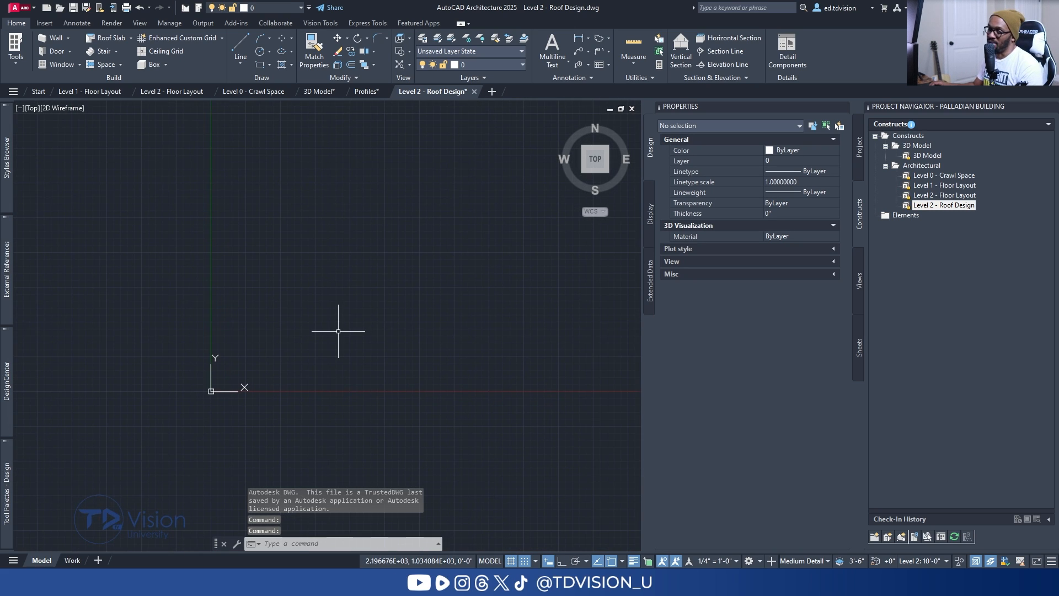
scroll(338, 331, up, 1)
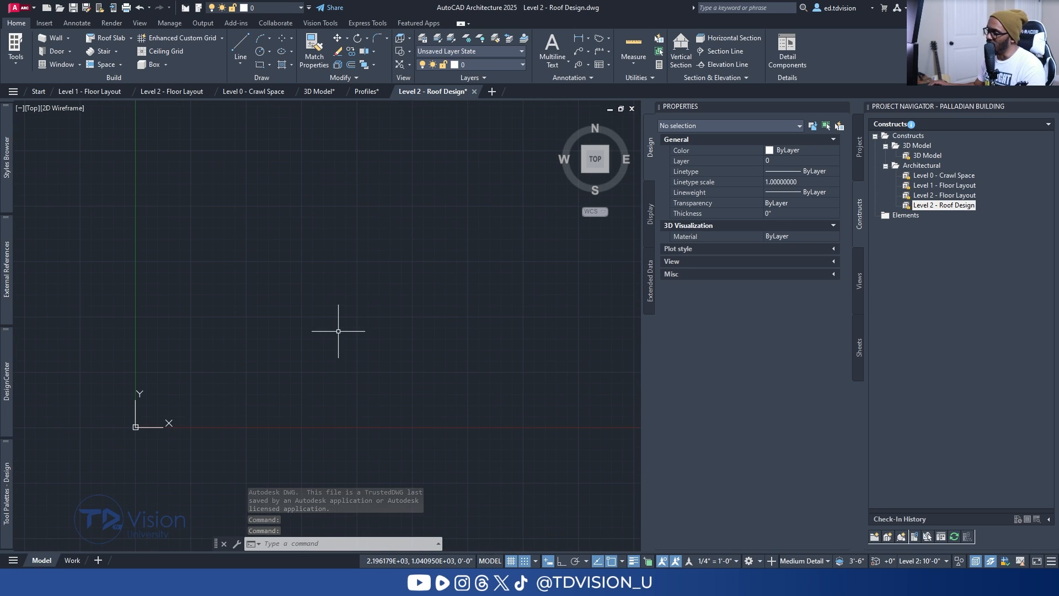
click(941, 197)
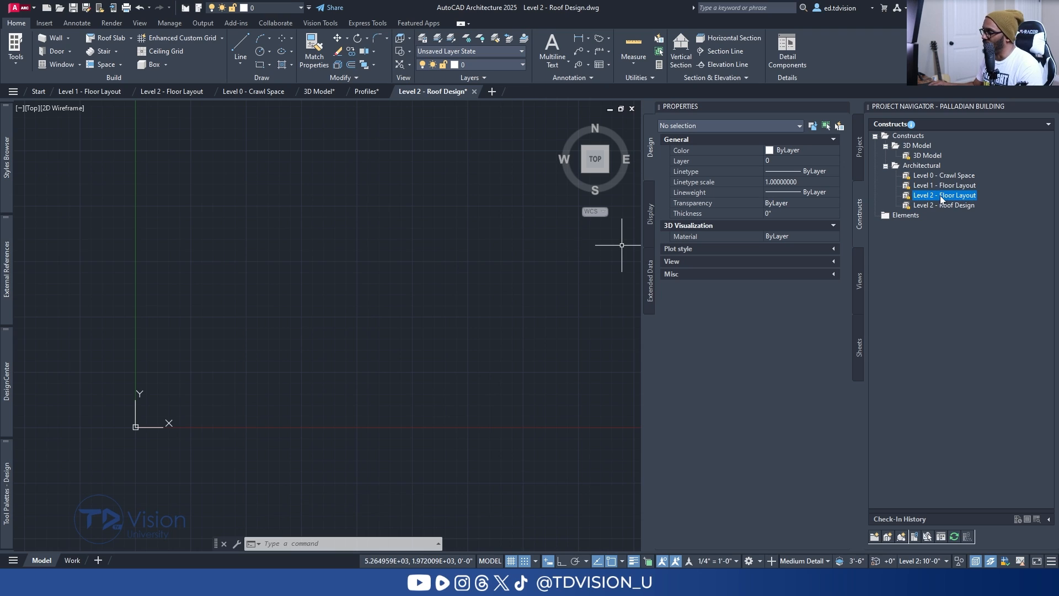
mouse_move(941, 197)
mouse_down()
mouse_move(700, 234)
mouse_move(401, 312)
mouse_up()
scroll(226, 302, up, 8)
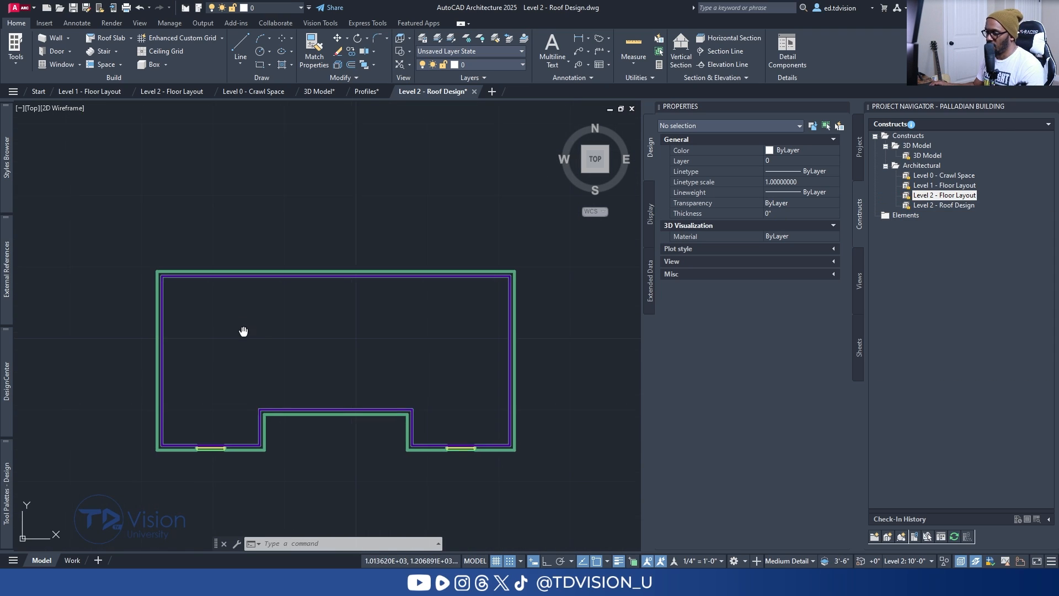
middle_drag(267, 321, 248, 295)
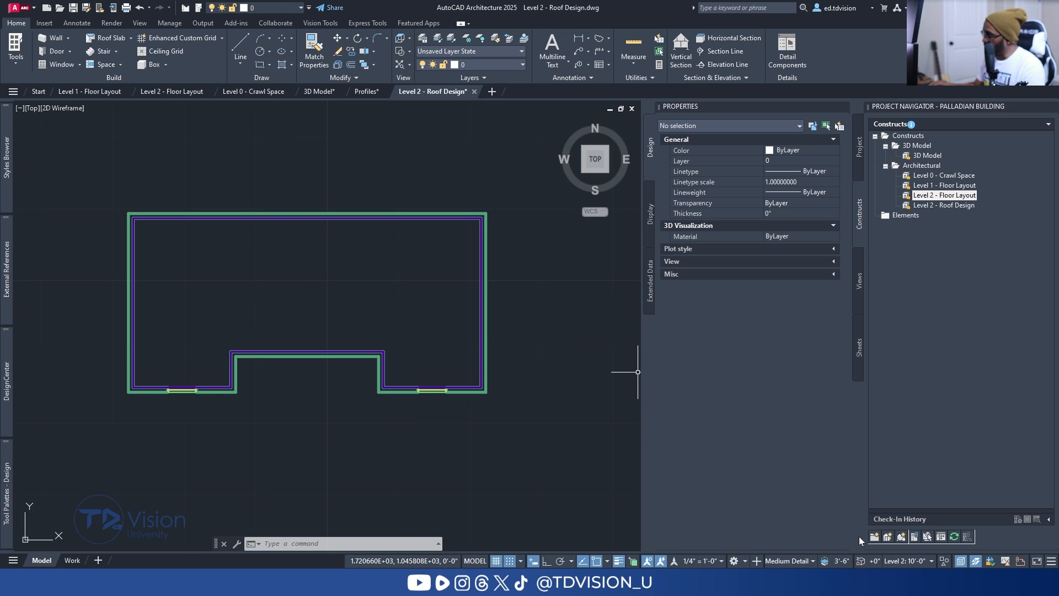
Set the global cut plane height to 7'-0" in the Roof Design drawing.
click(839, 561)
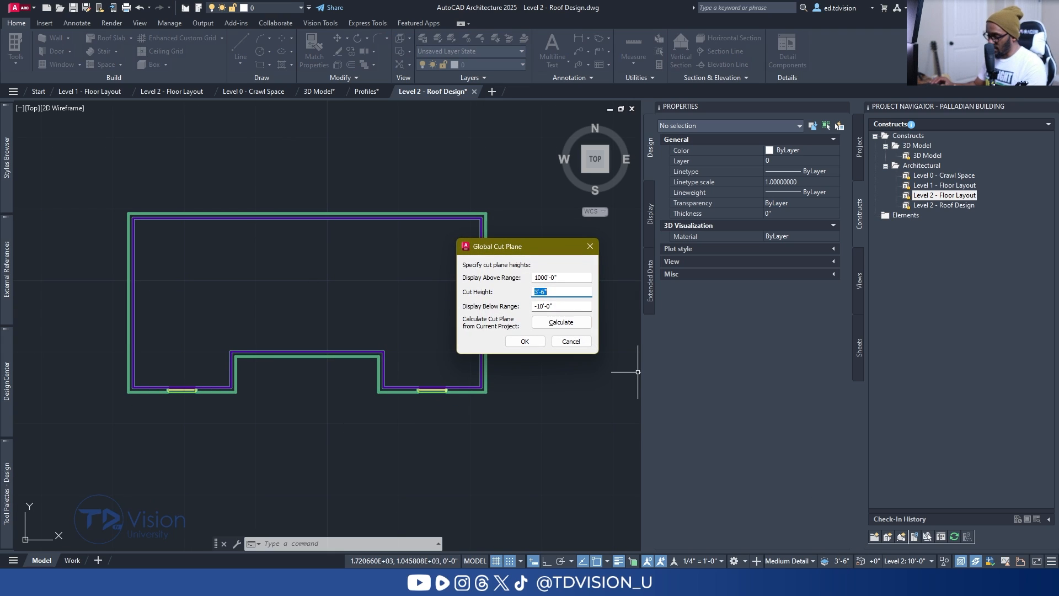
click(524, 341)
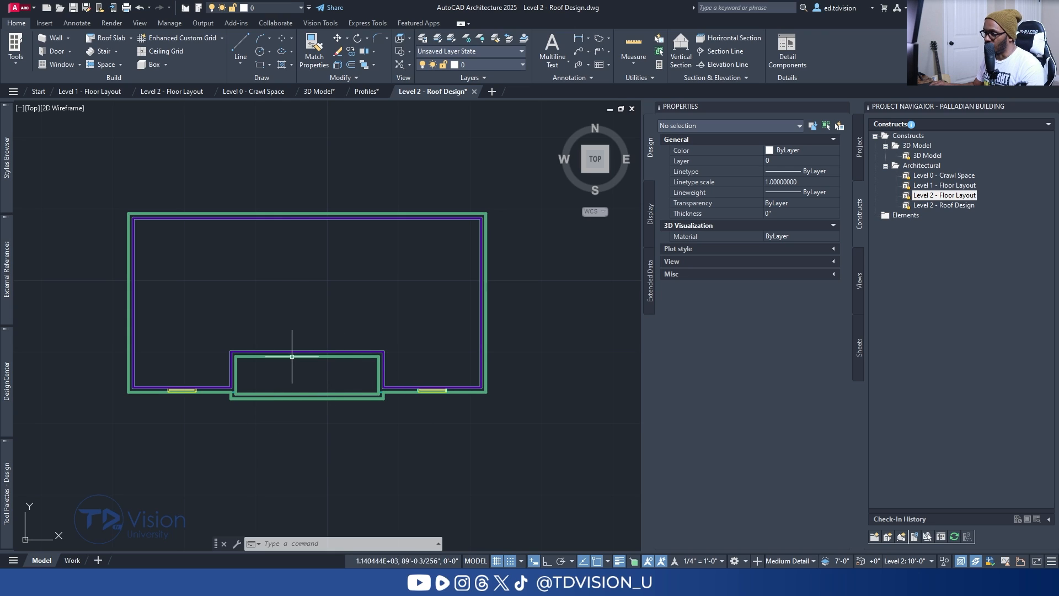
middle_drag(292, 356, 266, 357)
Start a single-slope roof and place its points on the rear-left, rear-right and front-right outer corners of the main Level 2 walls.
click(131, 38)
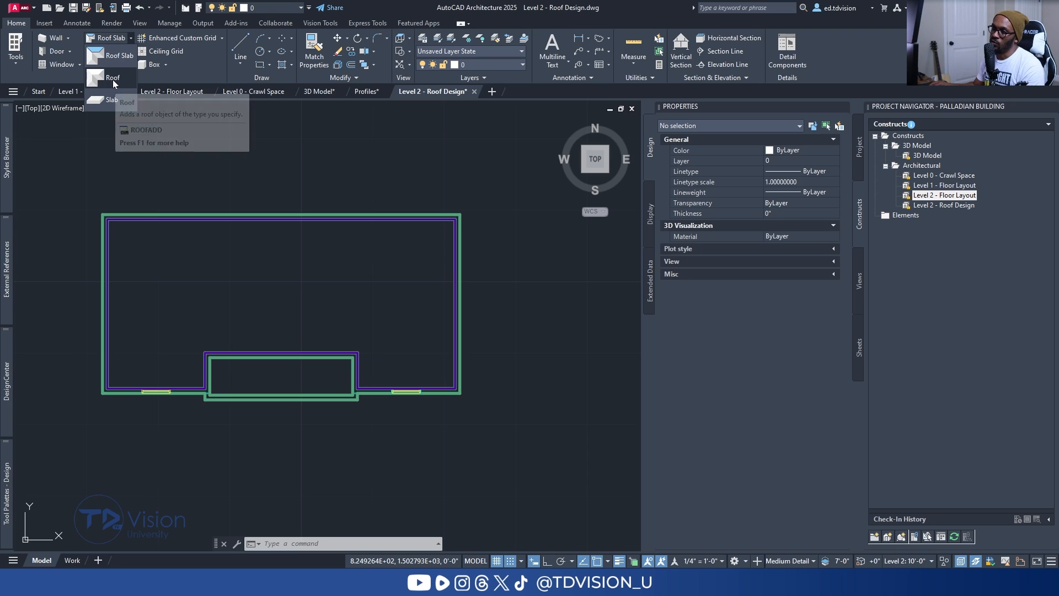
click(113, 80)
click(130, 40)
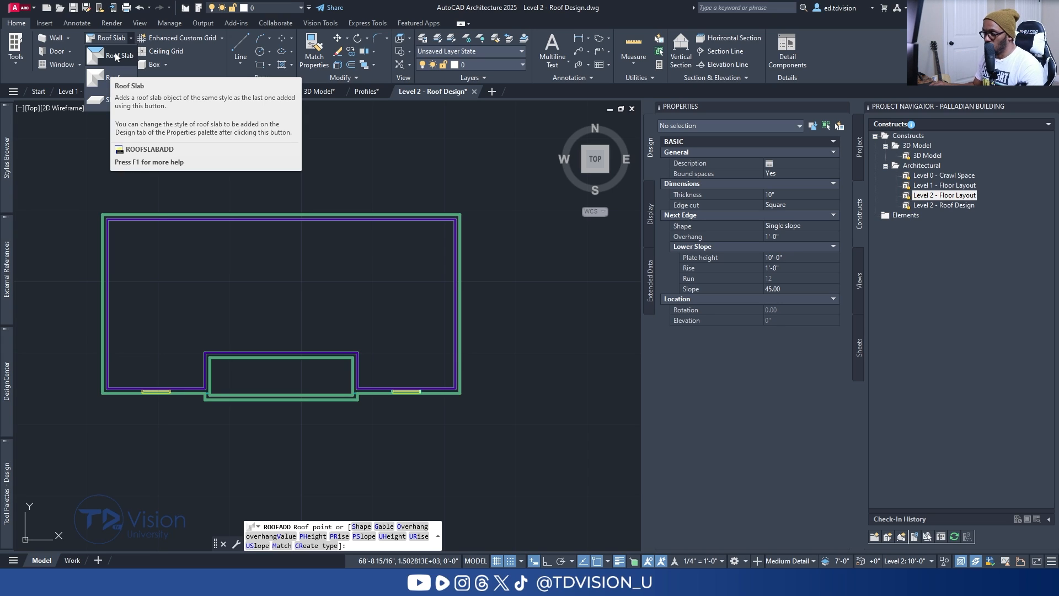
click(115, 54)
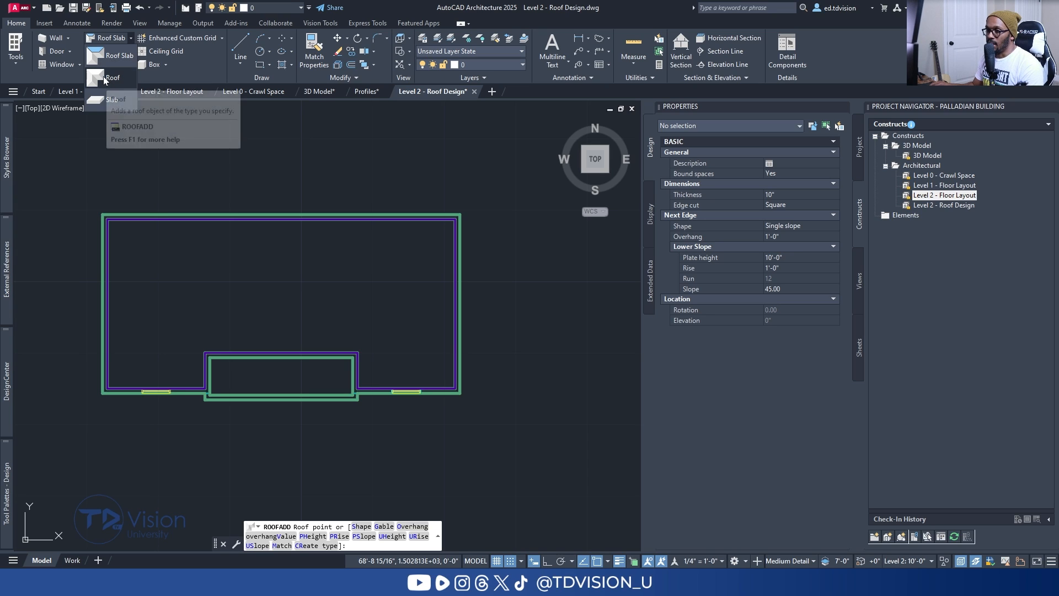
scroll(95, 229, up, 5)
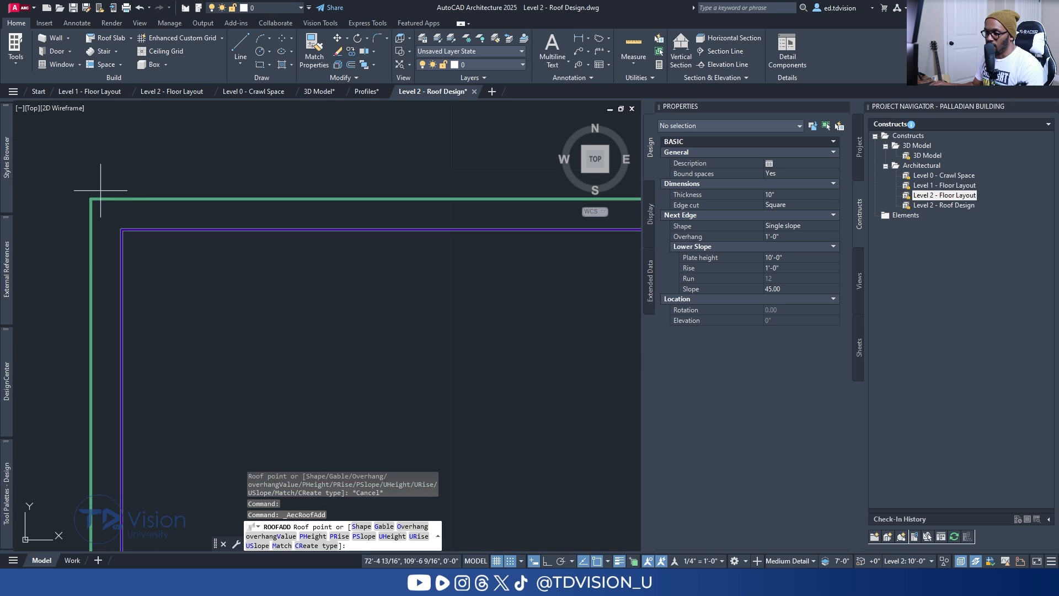
click(91, 199)
scroll(91, 198, down, 5)
scroll(326, 153, up, 6)
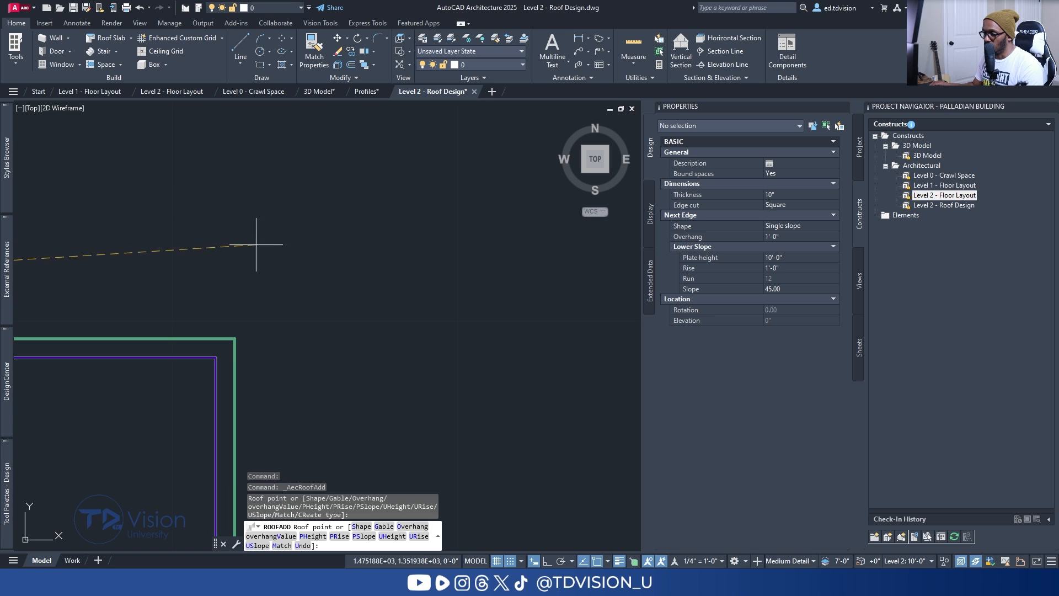
click(450, 165)
scroll(450, 165, down, 5)
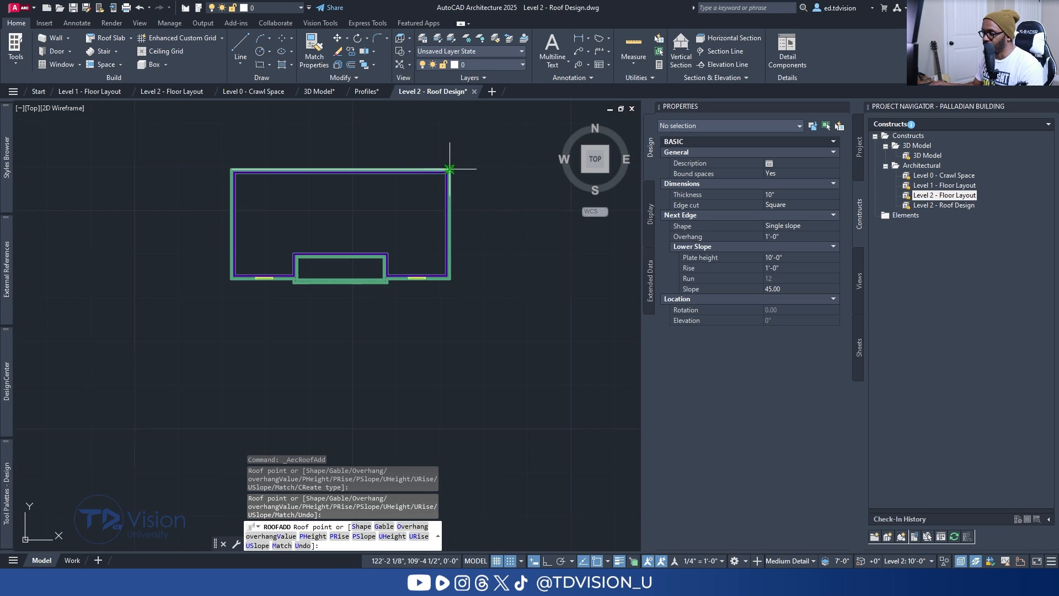
scroll(418, 312, up, 6)
click(419, 310)
Continue the roof outline around the projecting porch, placing points at its two wall junctions and two front corners.
scroll(419, 310, down, 5)
scroll(393, 300, up, 7)
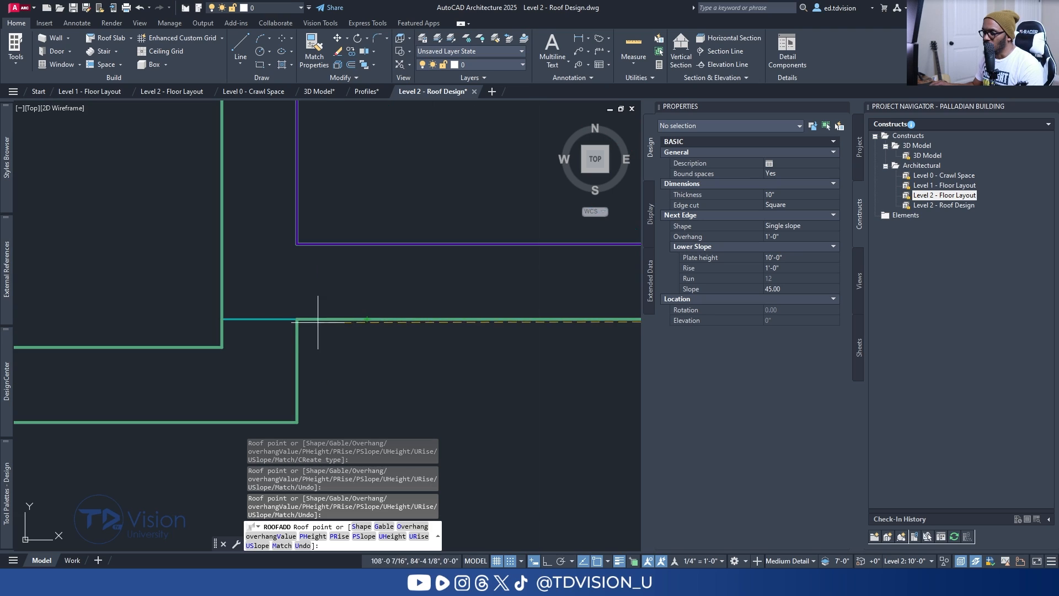
middle_drag(296, 307, 380, 237)
scroll(380, 237, up, 1)
click(378, 239)
click(380, 303)
scroll(380, 303, down, 3)
middle_drag(213, 307, 475, 284)
scroll(281, 301, up, 3)
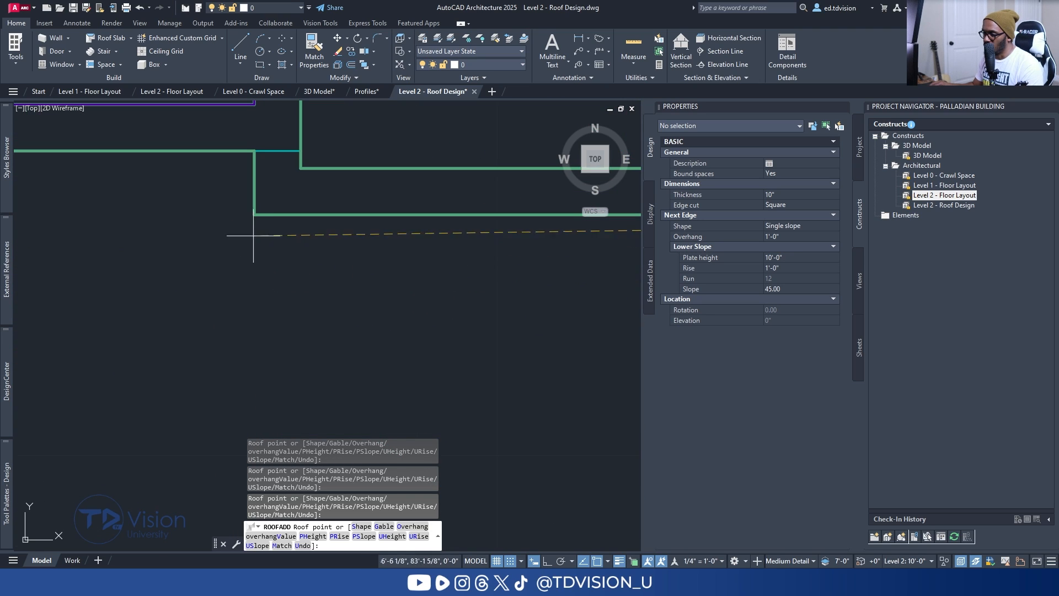
click(253, 215)
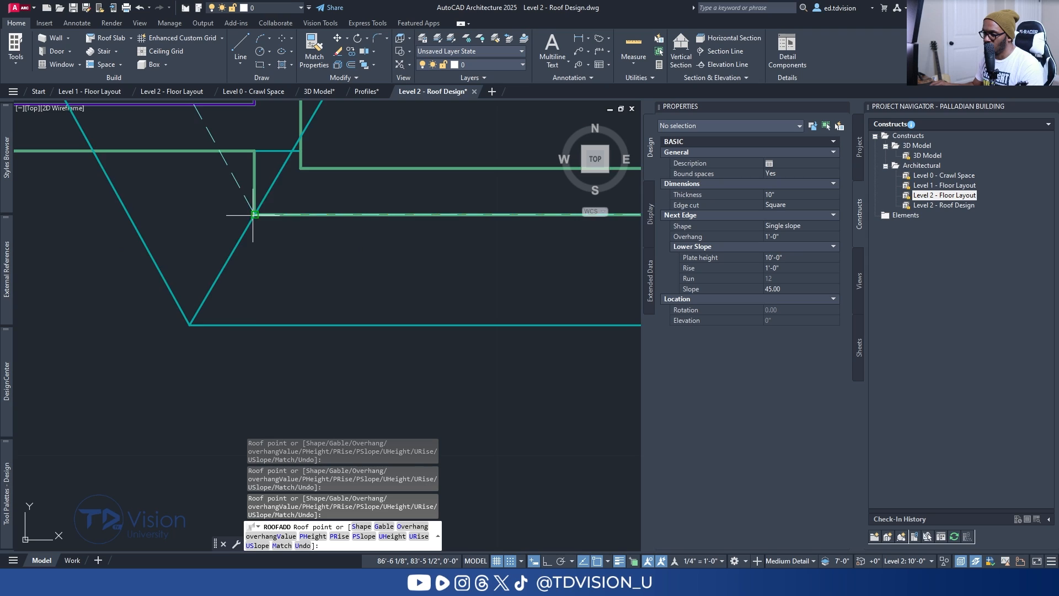
click(255, 150)
Place the last roof point on the main building's front-left outer corner and finish the roof.
scroll(254, 151, down, 4)
middle_drag(175, 177, 321, 205)
scroll(270, 175, up, 3)
click(172, 185)
scroll(173, 186, down, 5)
middle_drag(174, 186, 211, 300)
scroll(259, 282, up, 2)
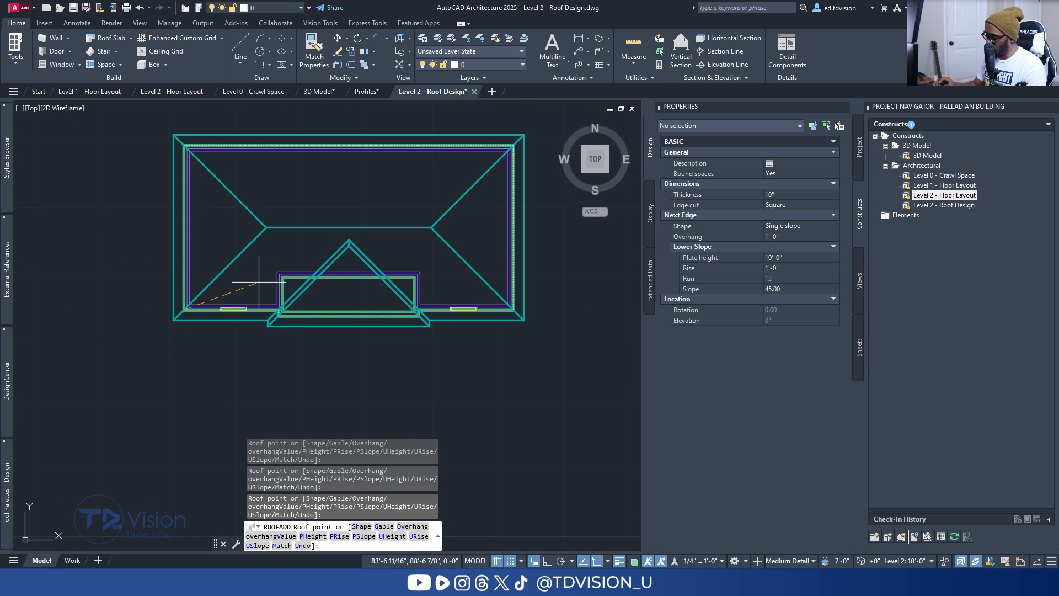
key(Return)
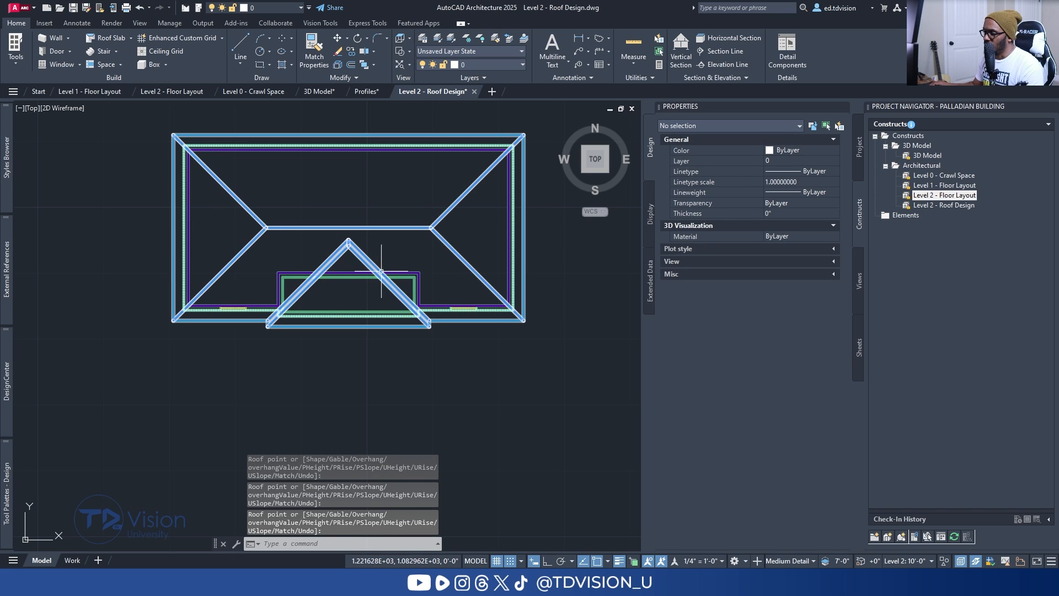
Show the model in a 3D view and set the new roof's slope to 30 degrees.
click(583, 172)
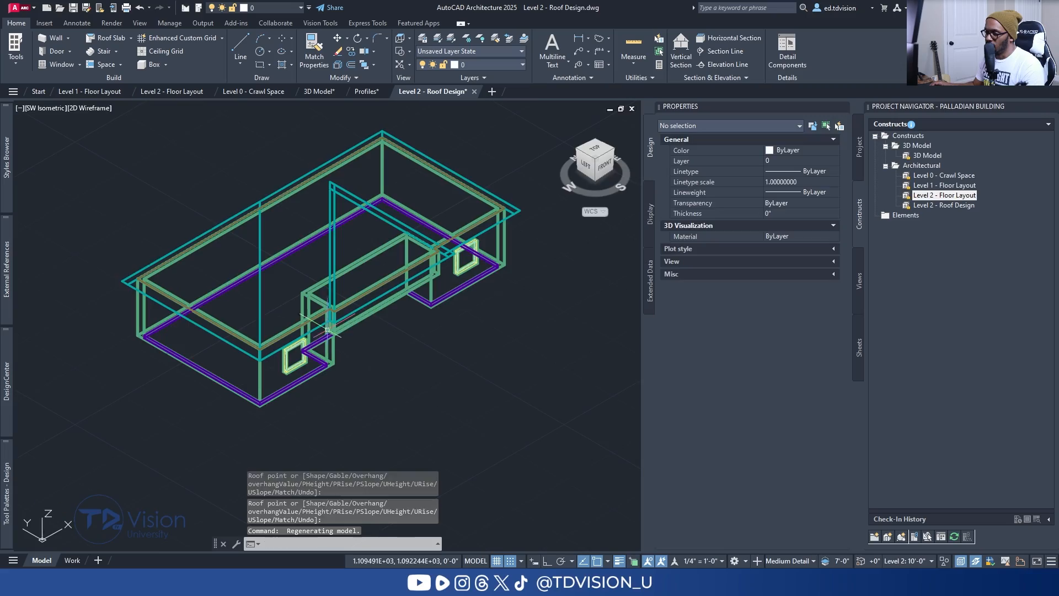
shift+middle_drag(366, 379, 353, 220)
click(336, 163)
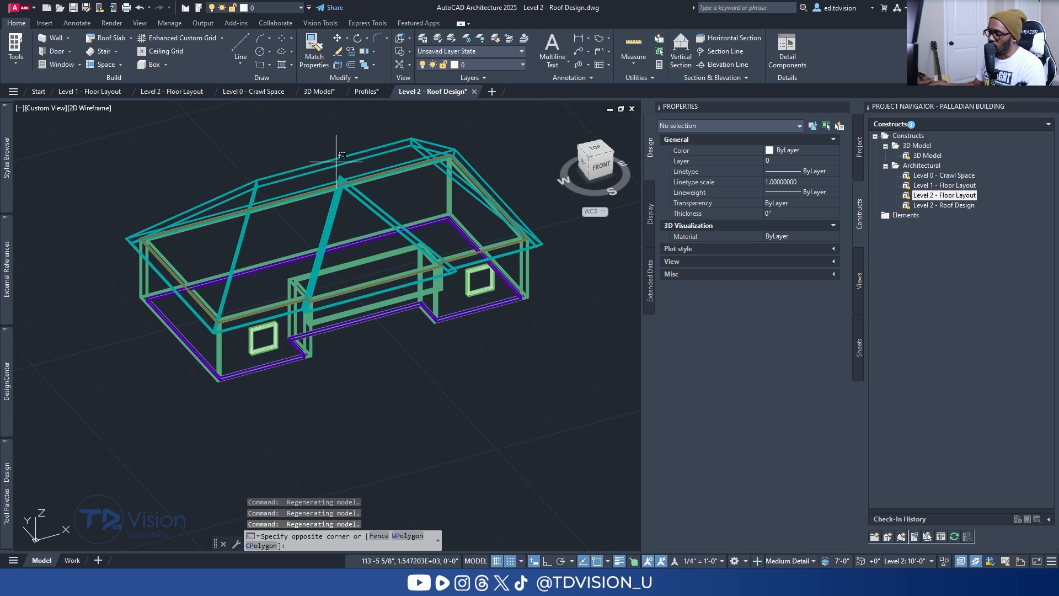
click(350, 179)
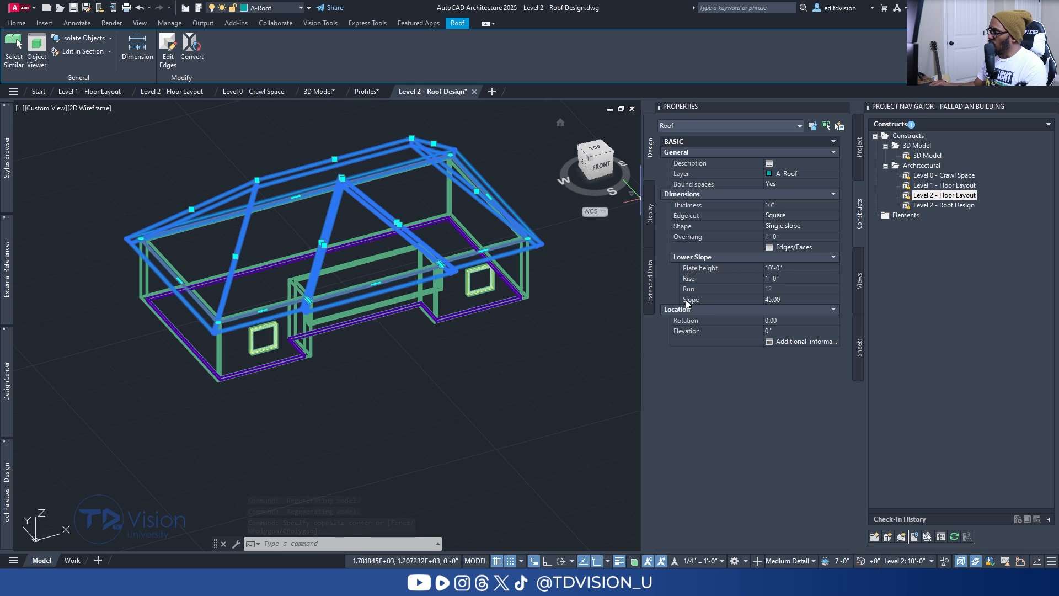
click(772, 300)
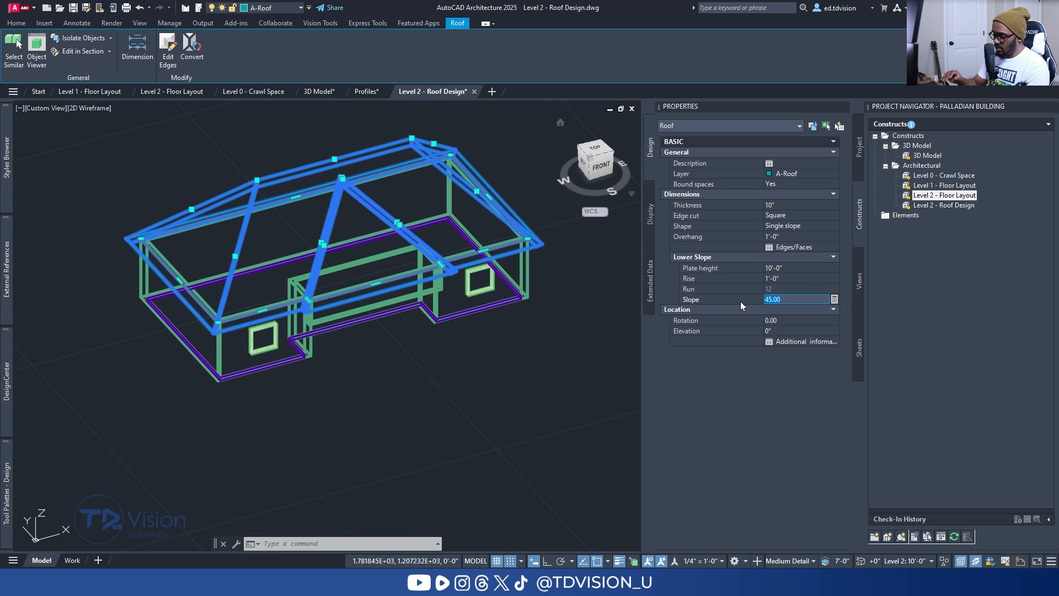
text(30)
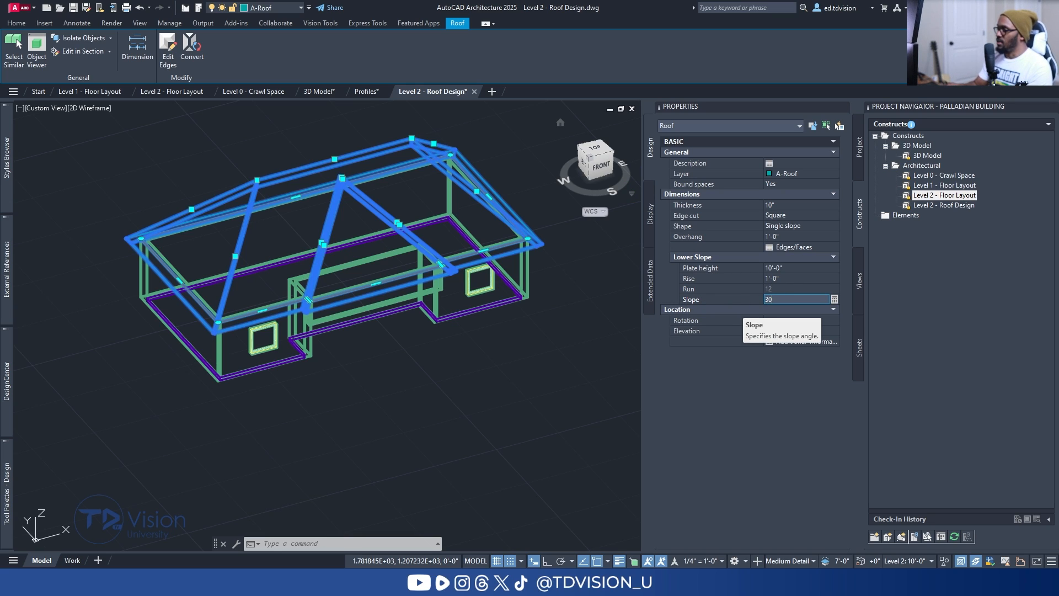
key(Return)
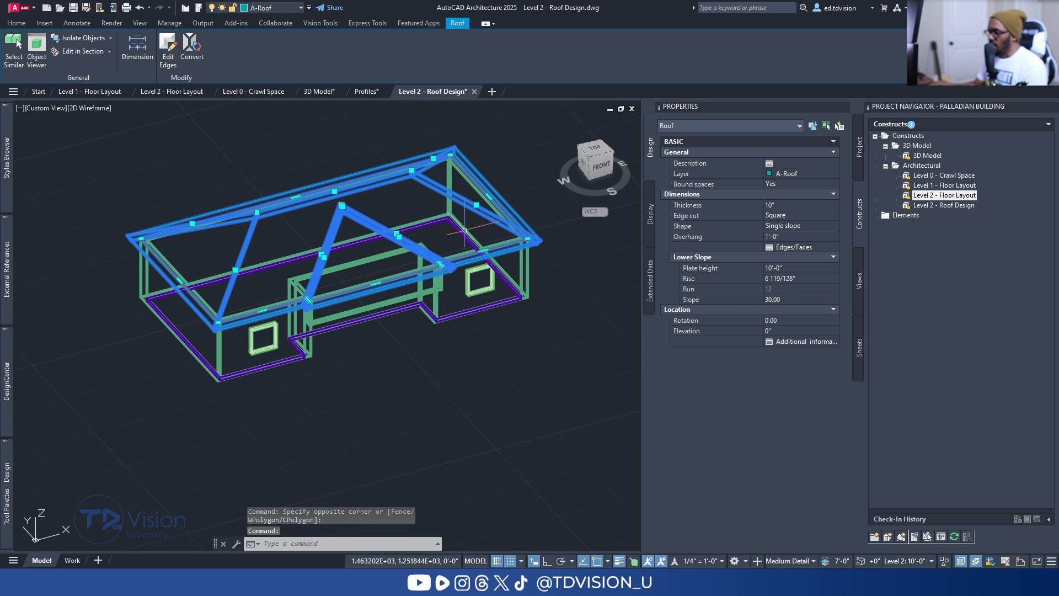
Compare the roof's eave in front view with the reference photo and set the roof's overhang to 0".
click(600, 166)
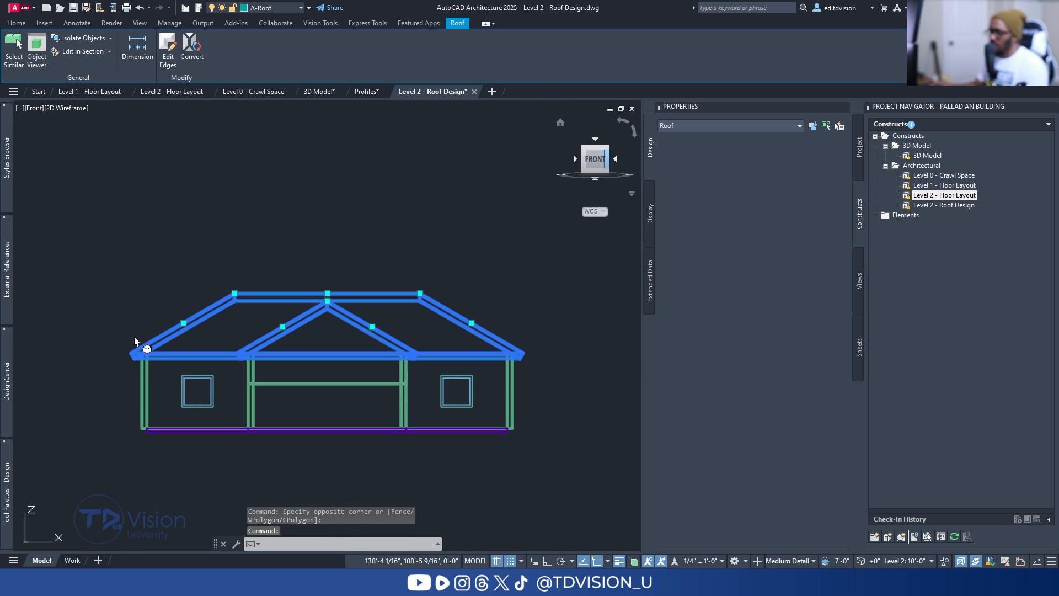
scroll(146, 356, up, 4)
scroll(145, 356, up, 2)
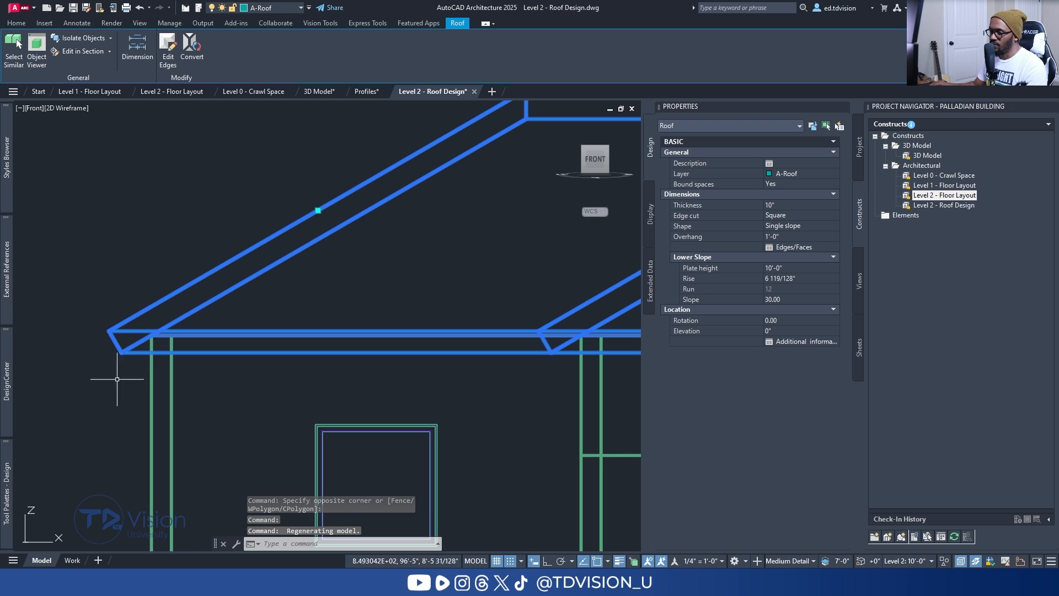
middle_drag(188, 354, 240, 340)
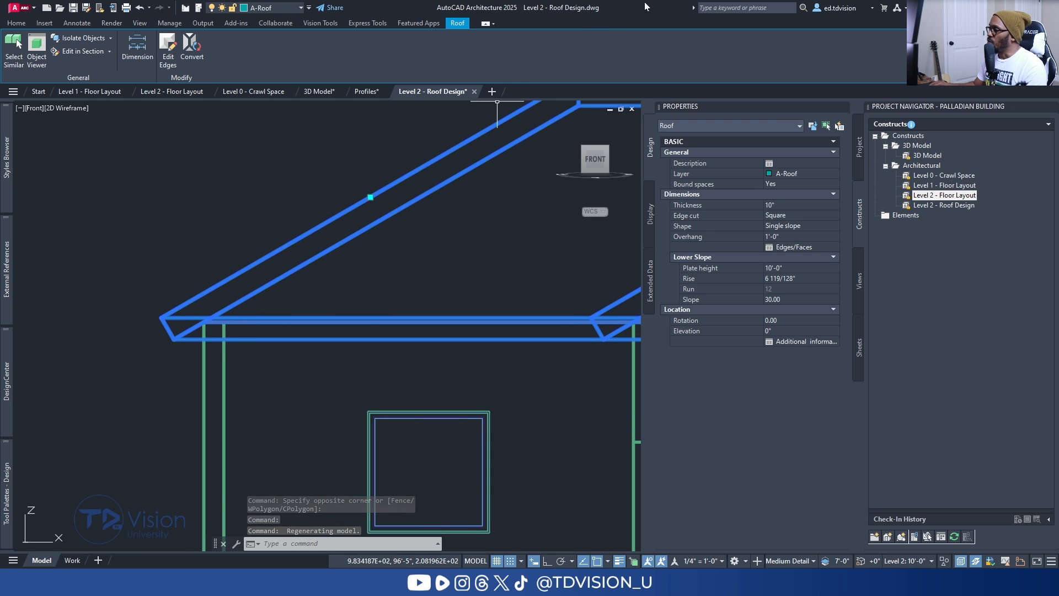
key(alt+Tab)
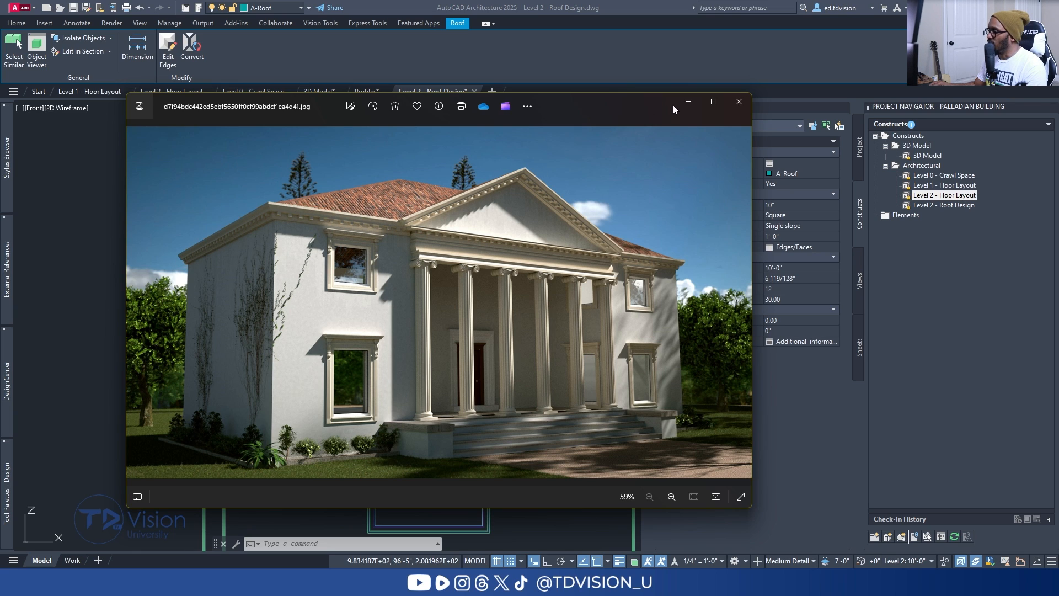
click(686, 101)
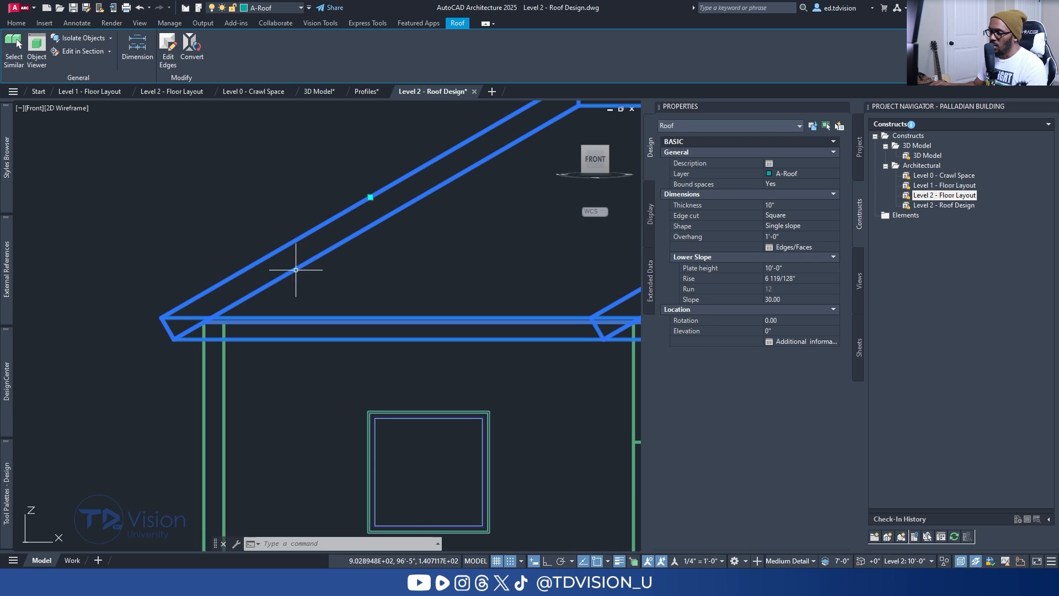
click(786, 237)
text(0)
key(Return)
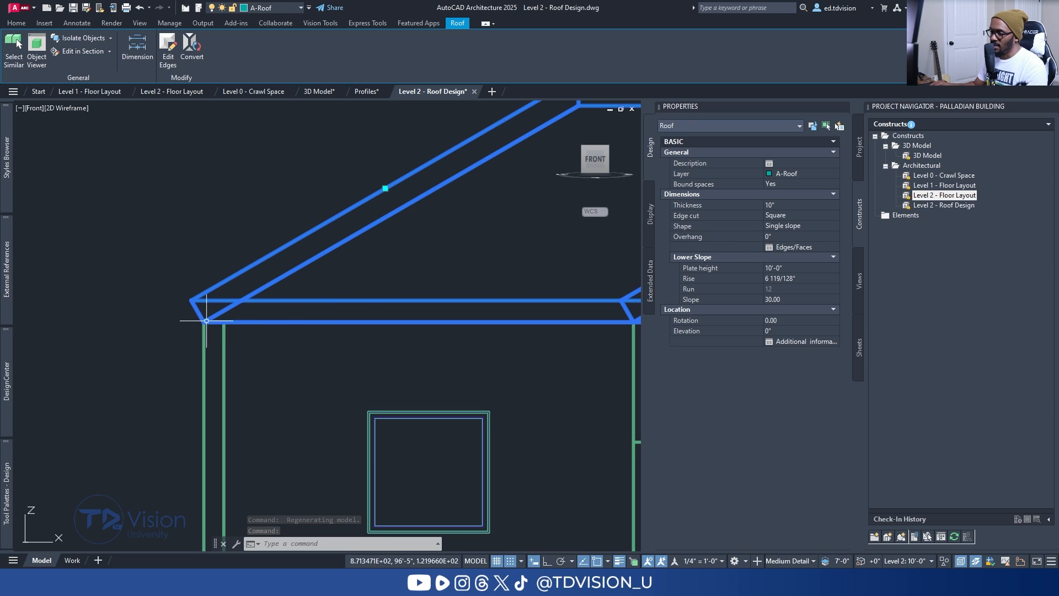
Set the roof's edge cut to Plumb and check the eaves in the front view.
scroll(190, 321, up, 4)
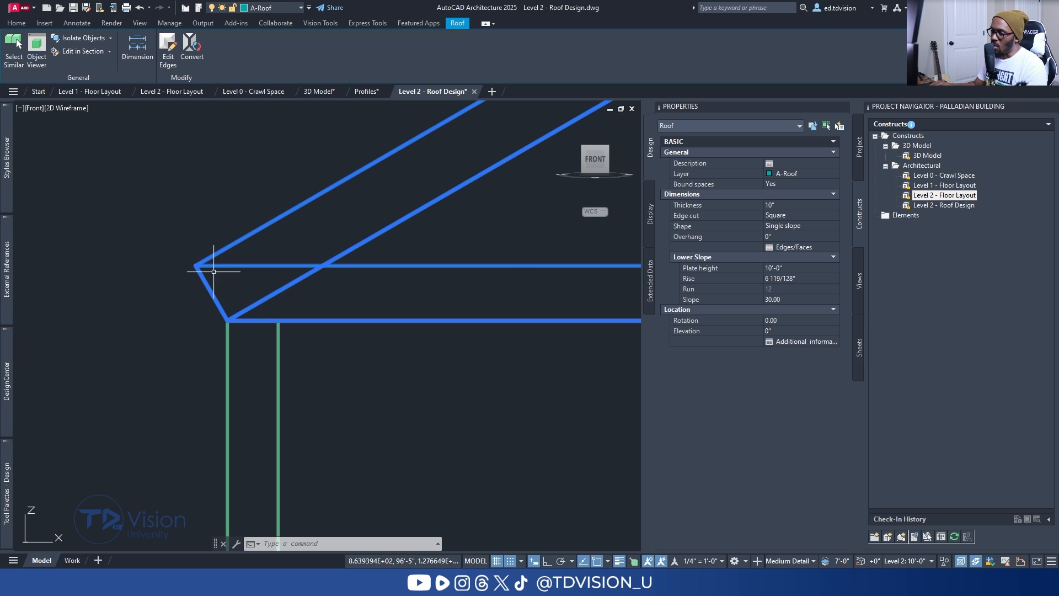
click(802, 215)
click(786, 237)
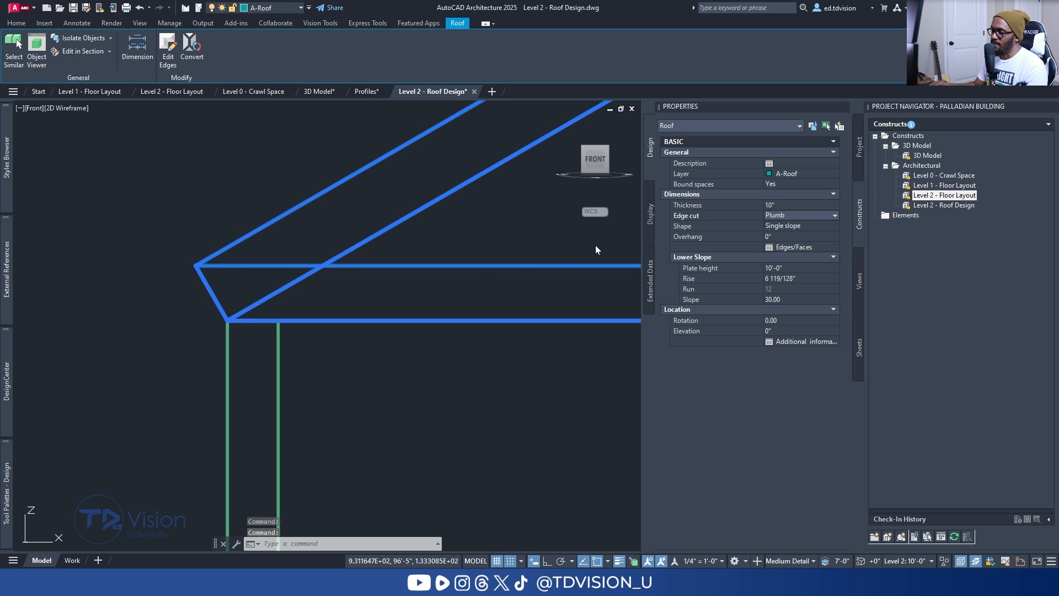
scroll(295, 236, down, 5)
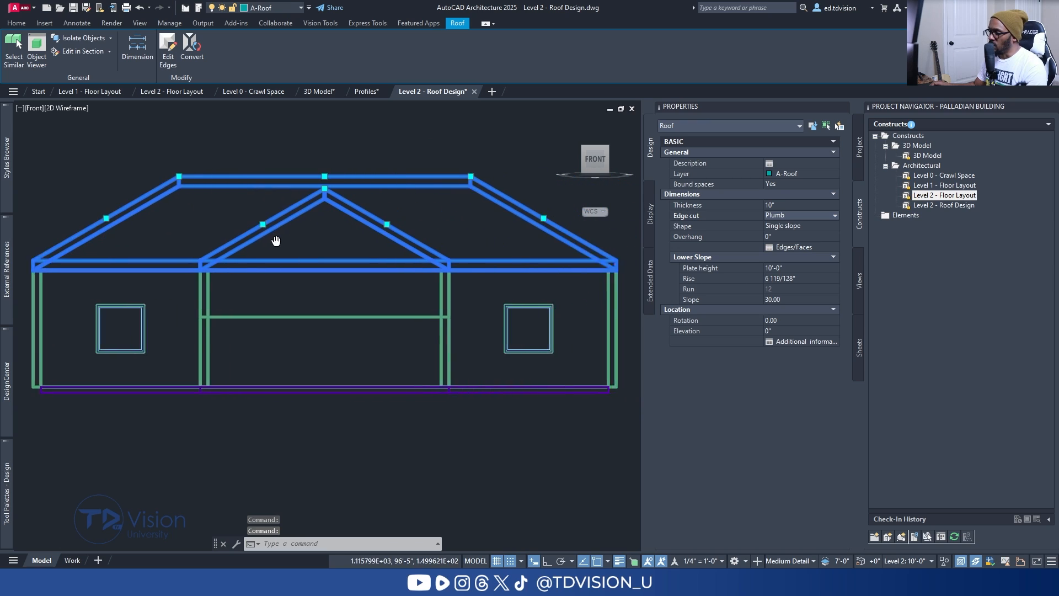
scroll(592, 264, up, 6)
scroll(433, 270, down, 8)
middle_drag(246, 253, 336, 258)
scroll(335, 257, up, 2)
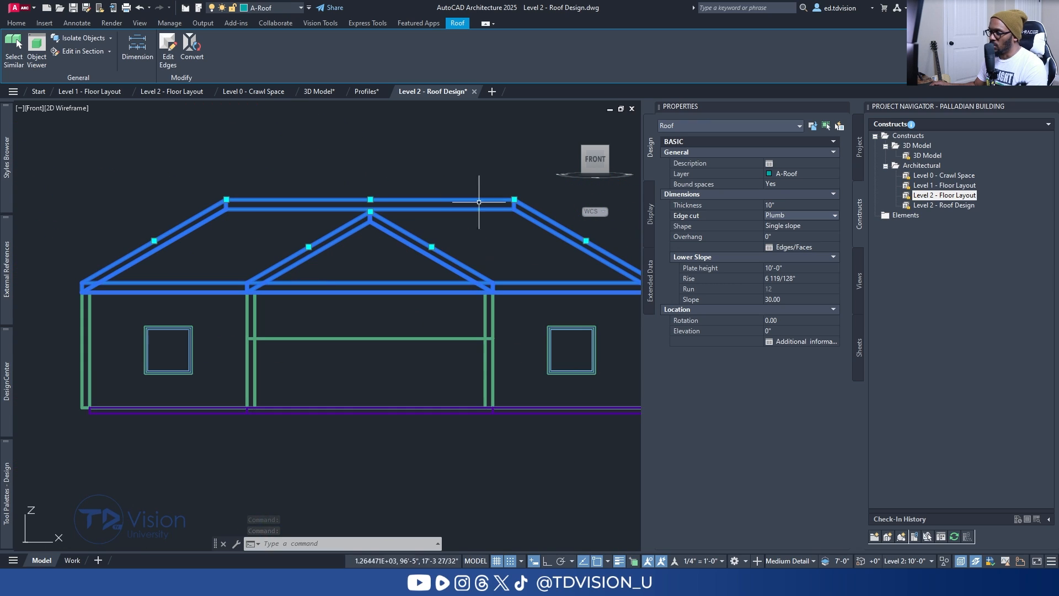
Stretch the porch roof's front ridge point in plan to the middle of the porch's front edge, forming a gable.
click(584, 150)
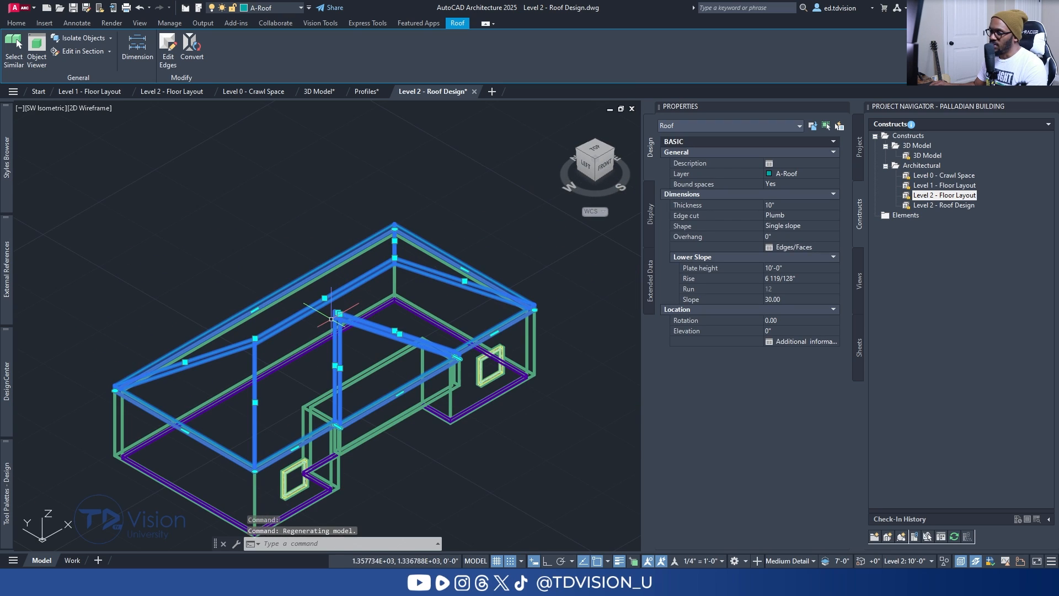
click(596, 148)
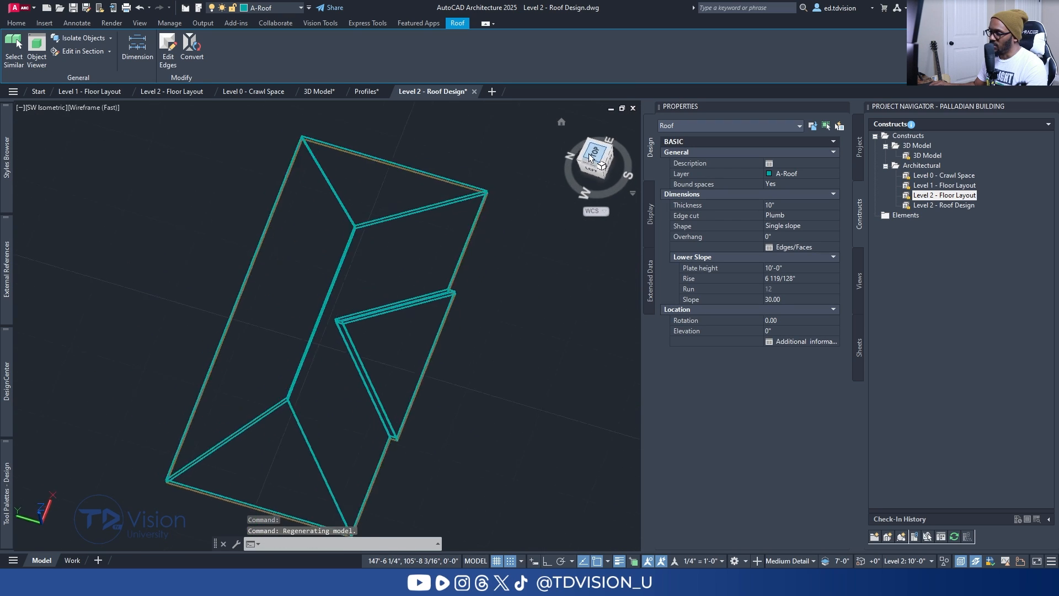
click(614, 157)
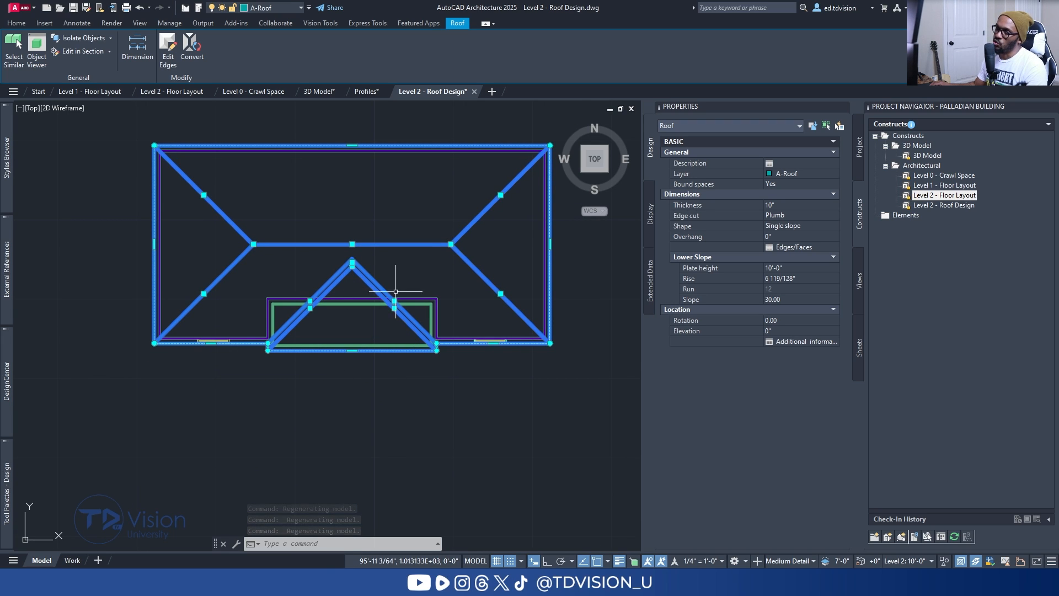
key(alt+Tab)
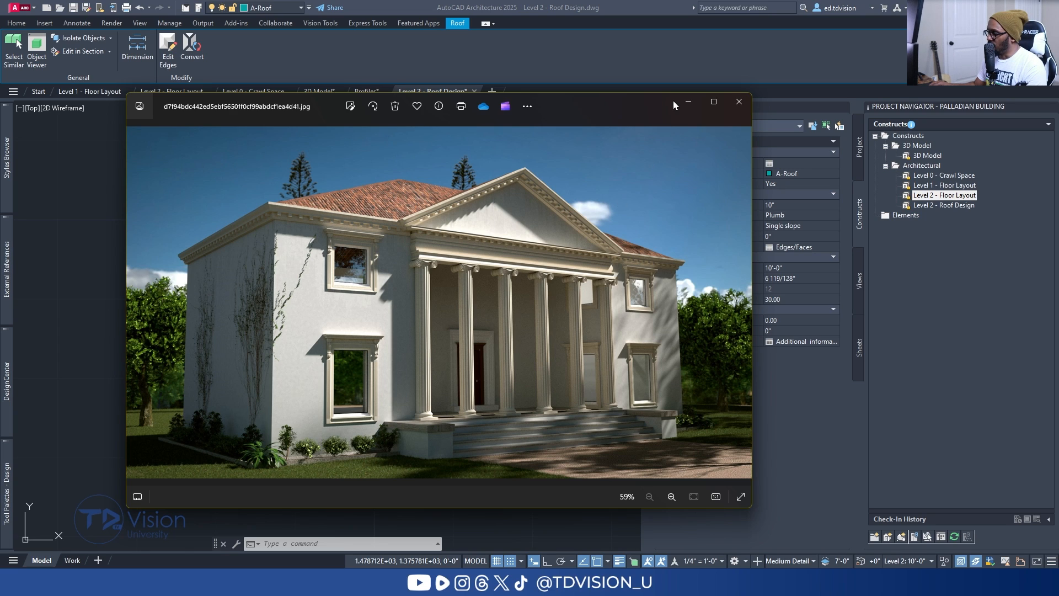
key(alt+Tab)
scroll(350, 322, up, 2)
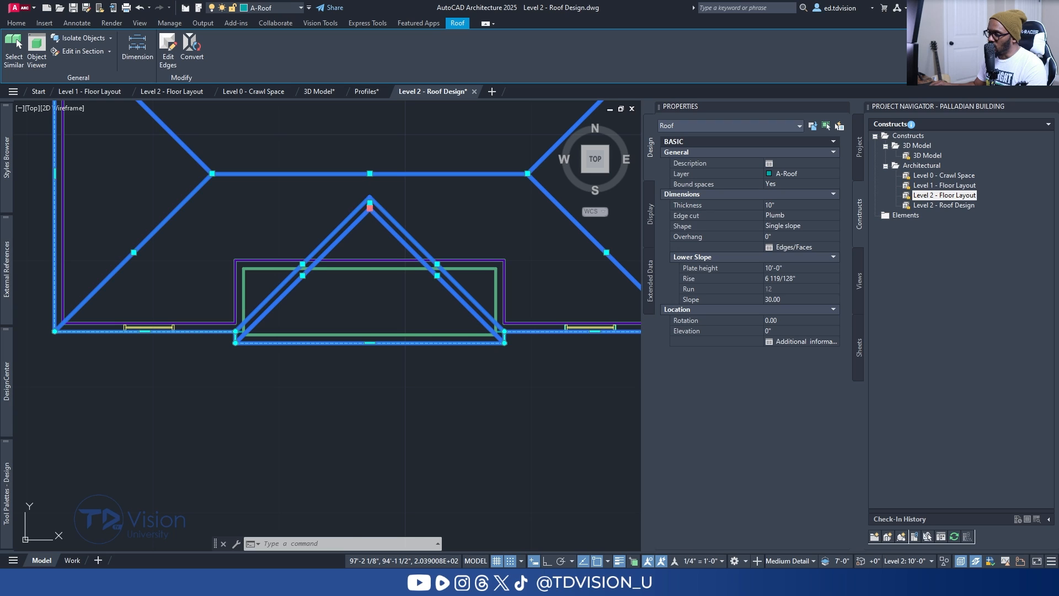
click(370, 206)
click(369, 342)
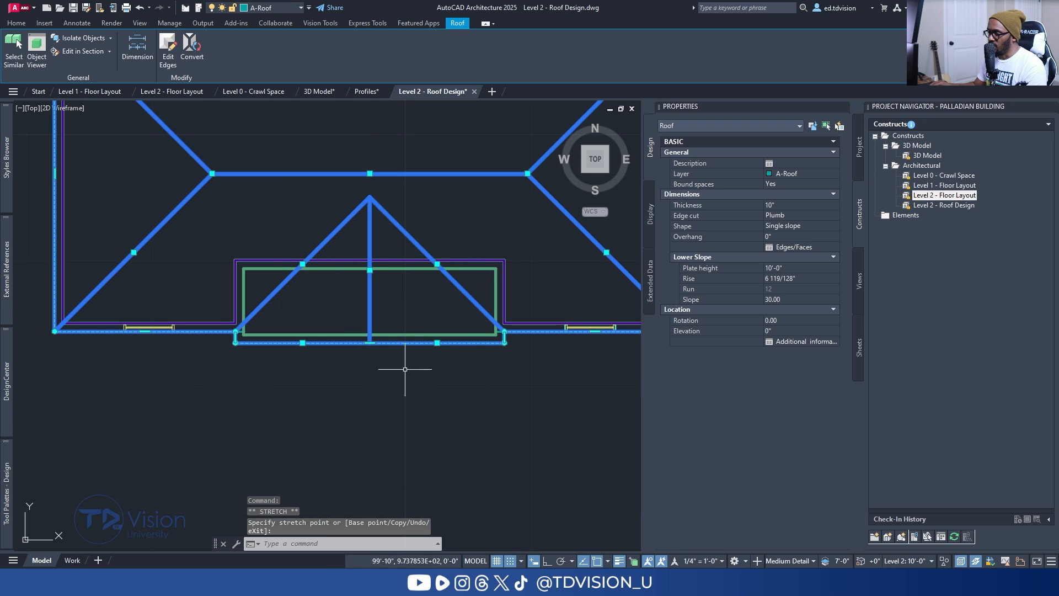
key(Escape)
key(Escape)
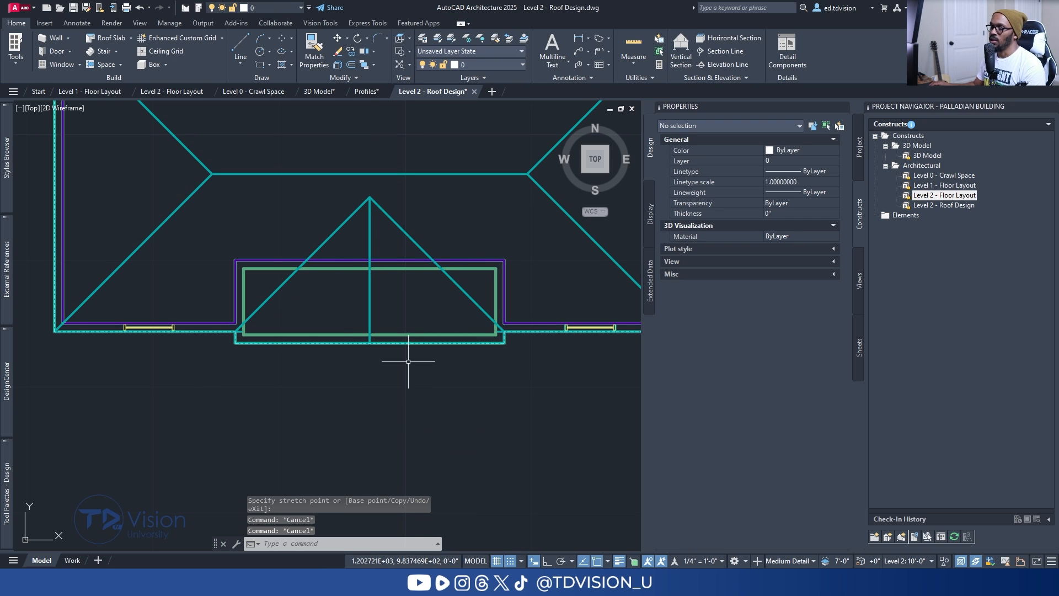
Examine the porch gable in 3D and plan, and study how the pediment meets the main eave in the reference photo.
click(588, 174)
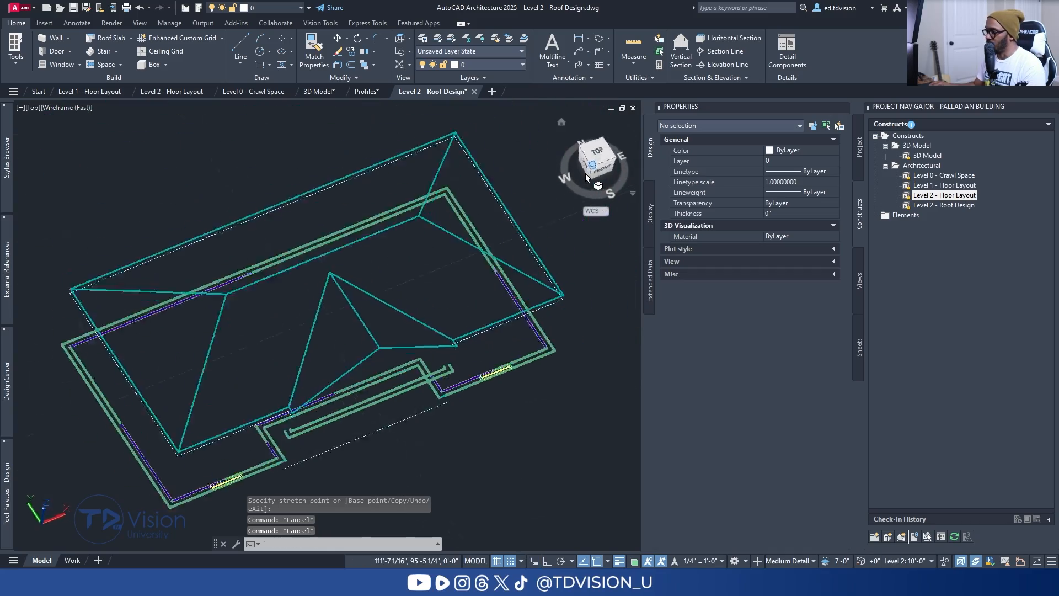
shift+middle_drag(386, 426, 309, 380)
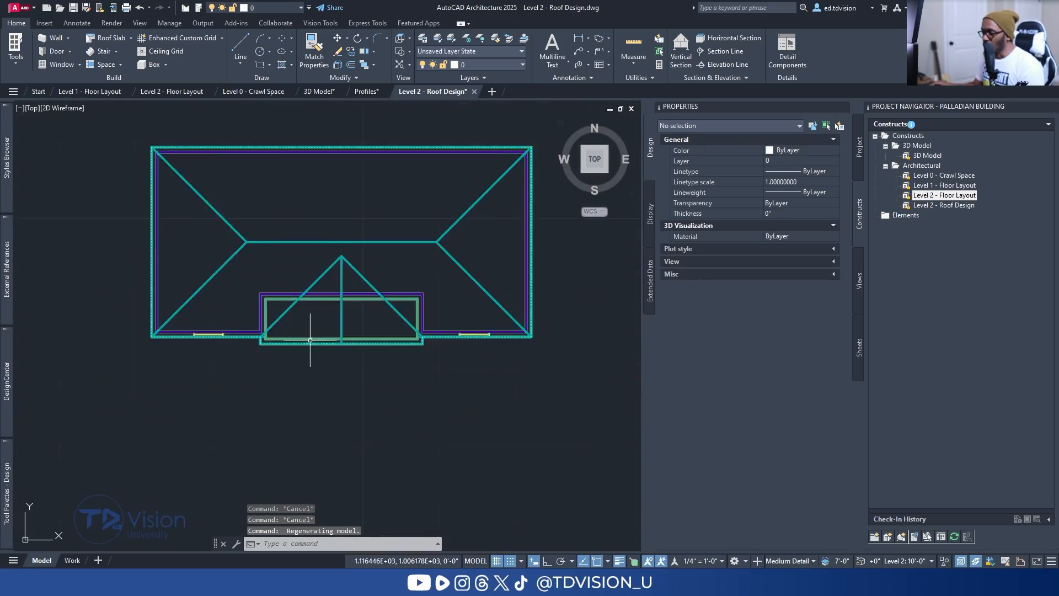
scroll(317, 336, up, 1)
scroll(307, 350, up, 1)
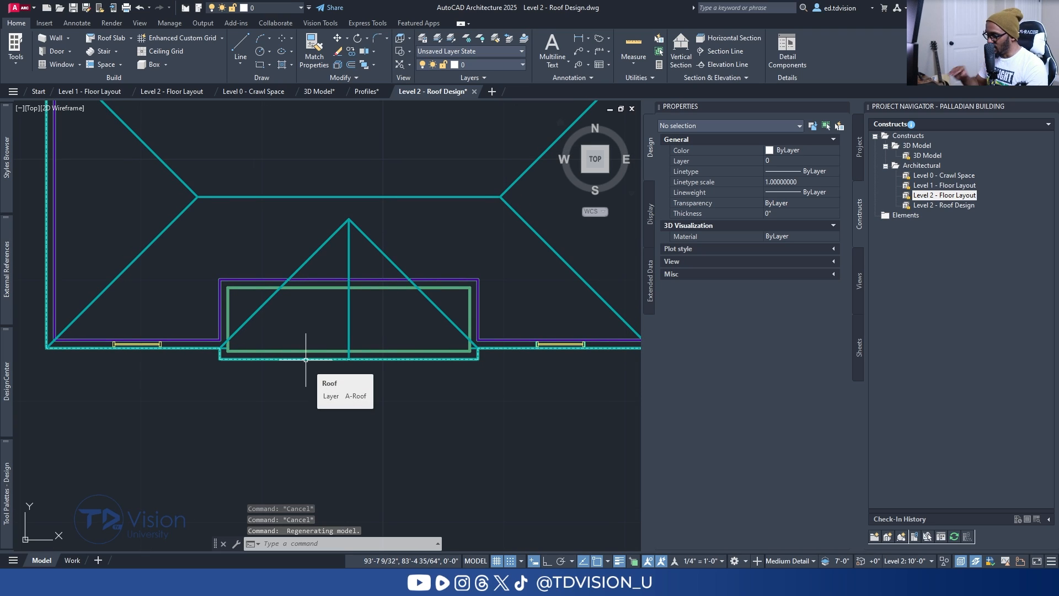
scroll(306, 359, up, 1)
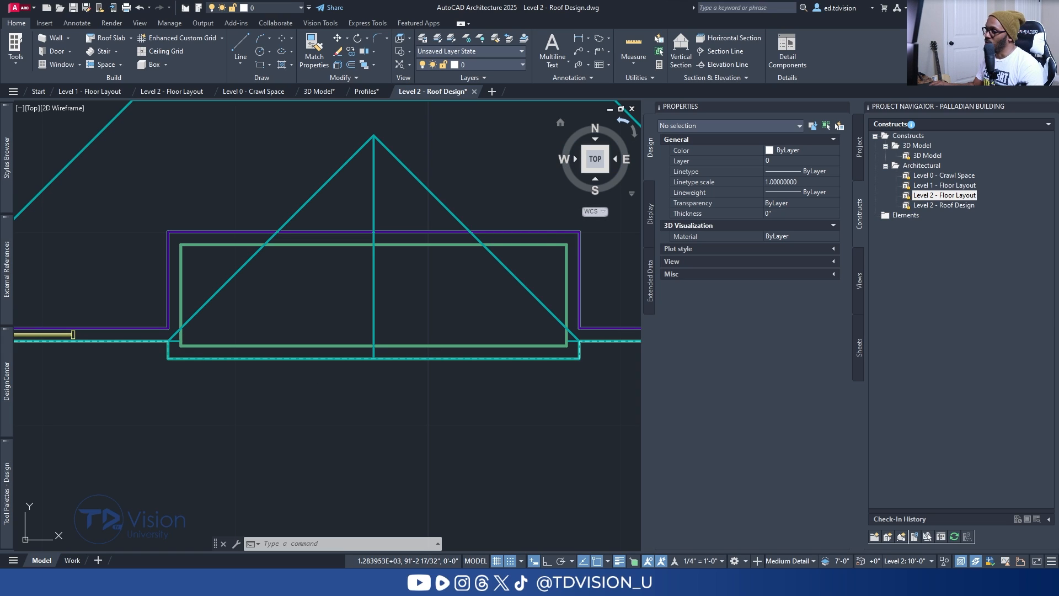
key(alt+Tab)
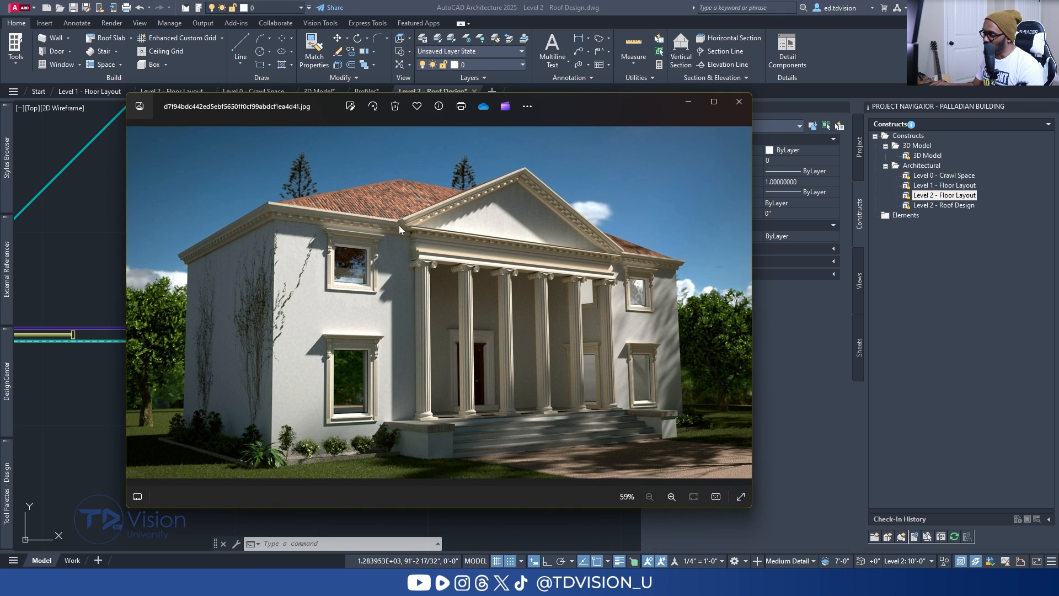
scroll(398, 225, up, 6)
drag(399, 207, 402, 254)
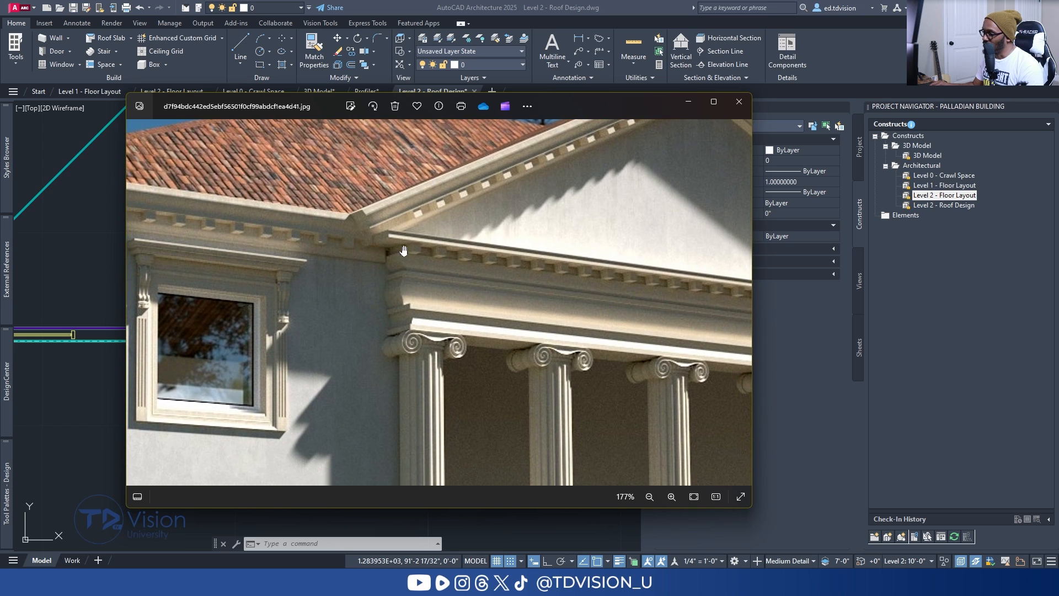
scroll(403, 255, down, 3)
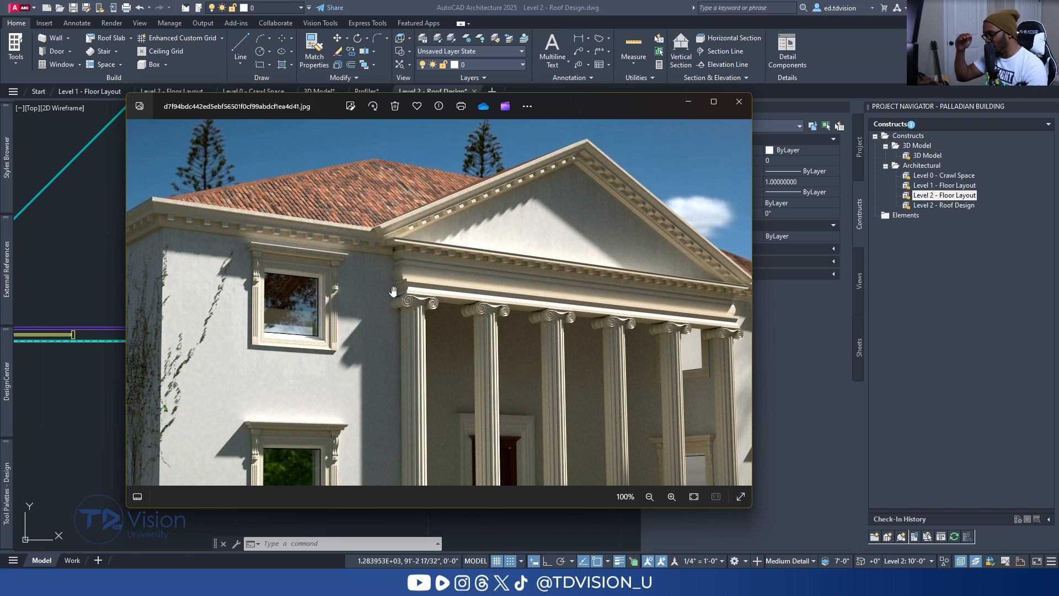
click(114, 242)
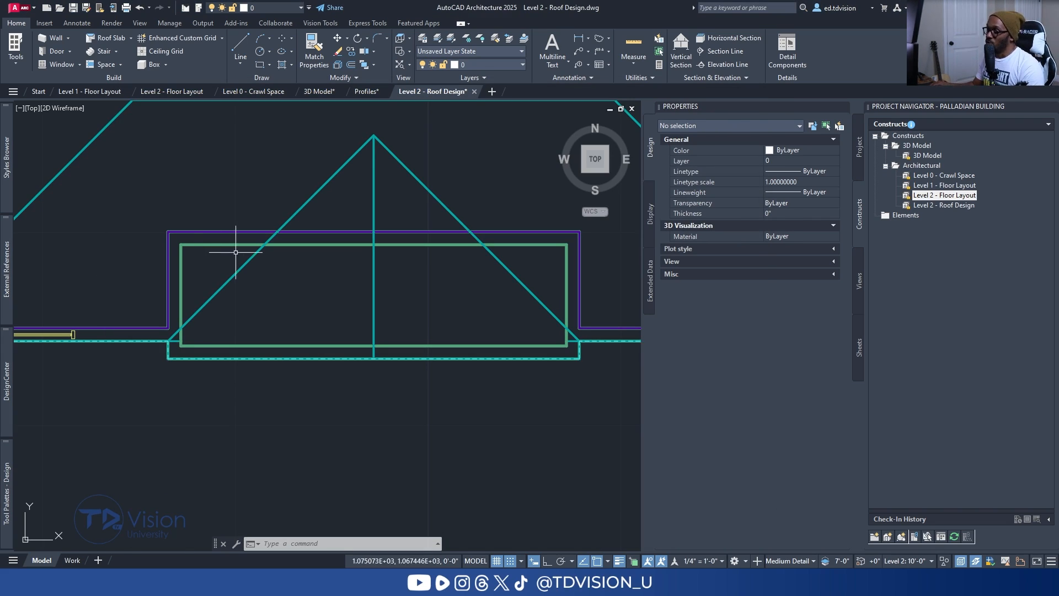
Start editing the edges of the roof and select the porch's short left side edge.
scroll(284, 259, down, 3)
click(307, 224)
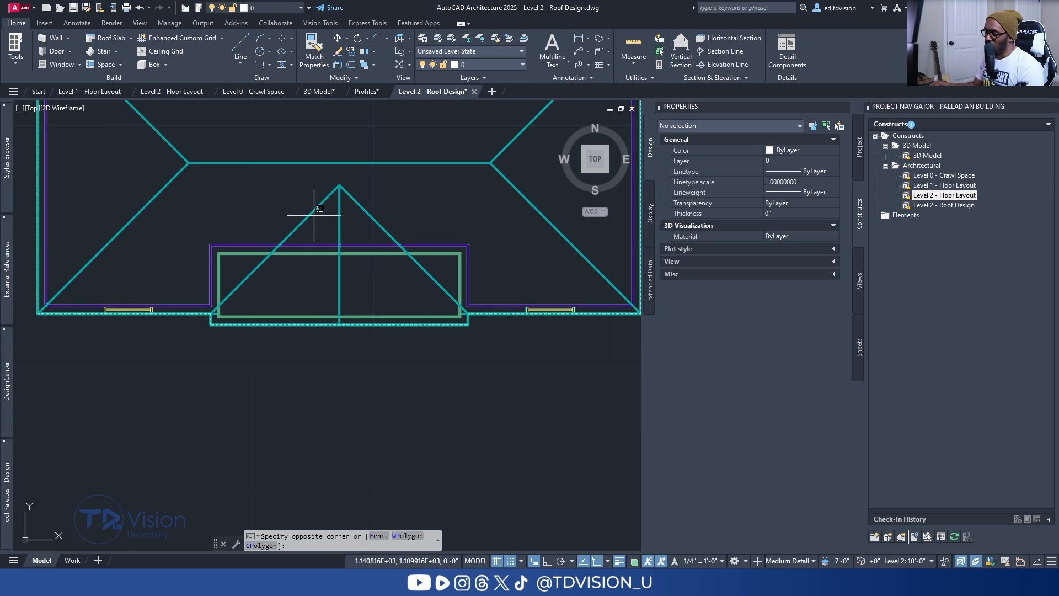
click(288, 225)
scroll(289, 225, down, 3)
middle_drag(288, 224, 271, 280)
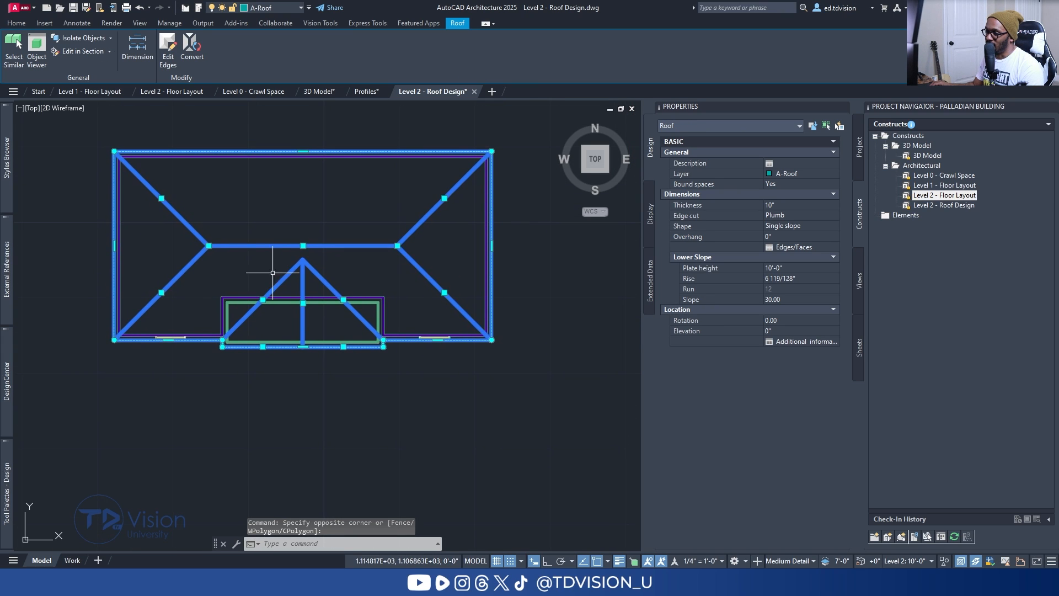
click(169, 58)
scroll(237, 331, up, 5)
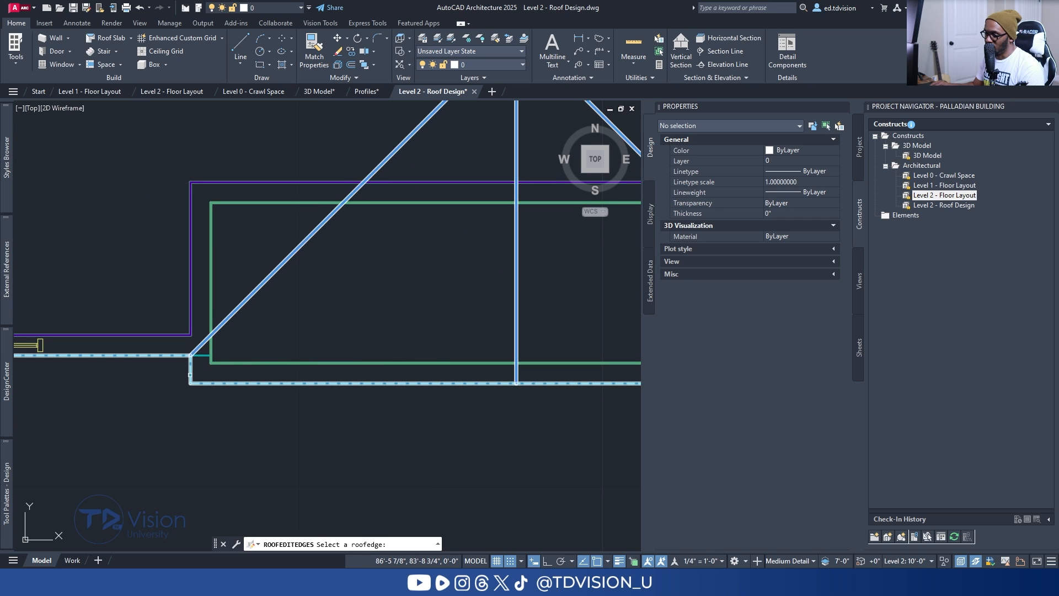
click(190, 375)
Add the porch's short right side edge to the roof edge selection.
scroll(336, 349, down, 5)
scroll(224, 369, up, 6)
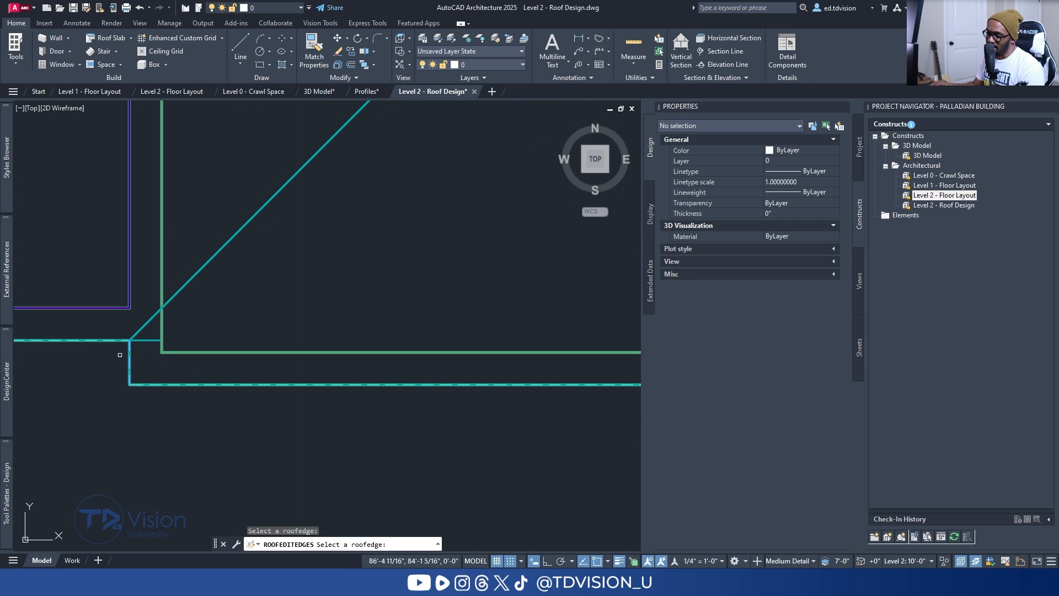
scroll(141, 355, down, 1)
middle_drag(439, 321, 160, 319)
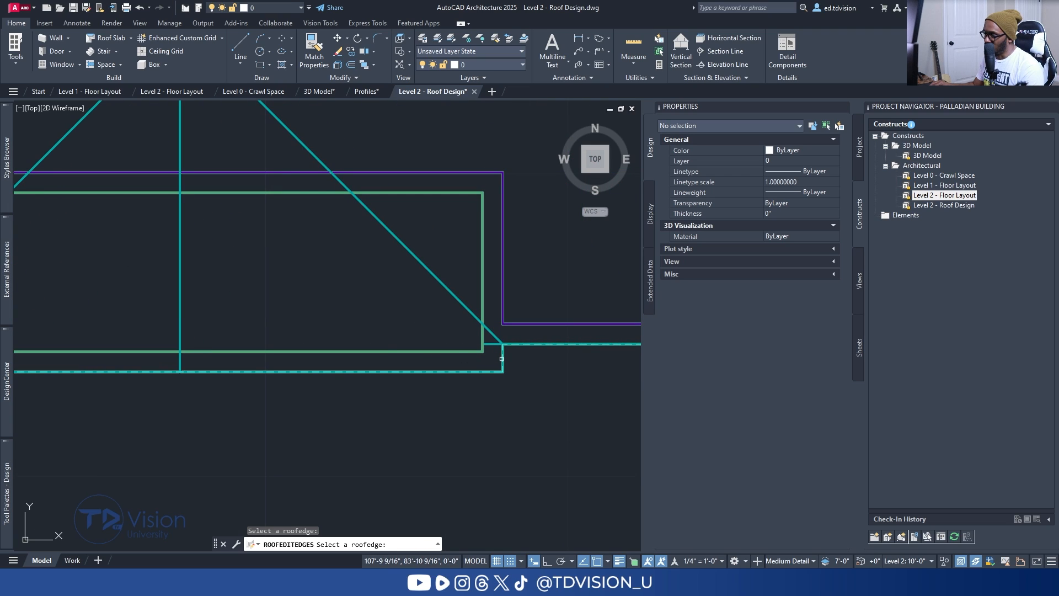
click(502, 358)
scroll(345, 348, down, 3)
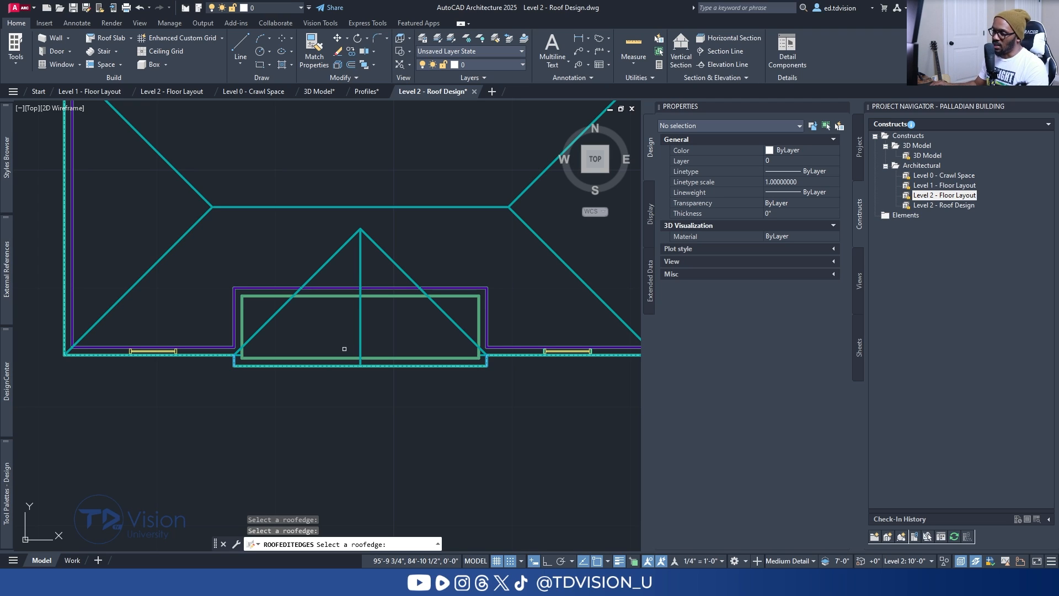
middle_drag(349, 368, 350, 371)
Set the height of both selected porch side edges to 10'-10" and apply the change to the roof.
click(350, 370)
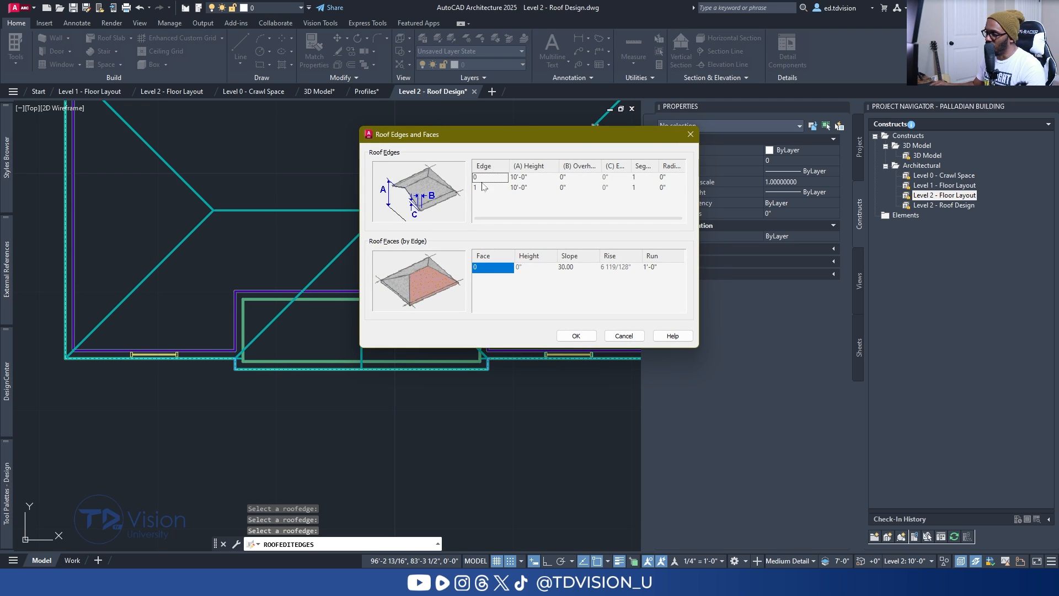
click(518, 177)
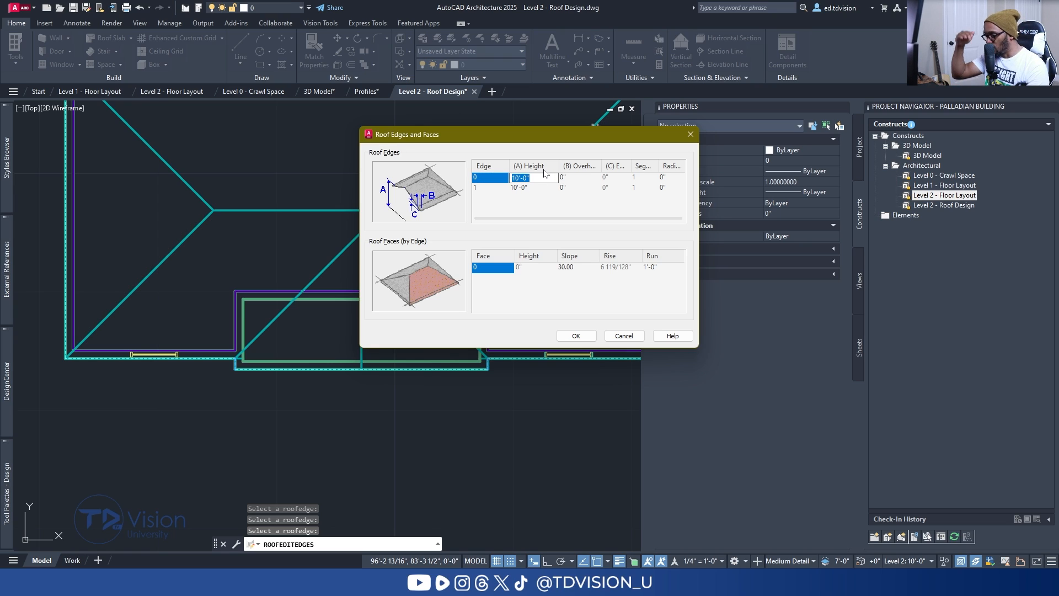
text(1)
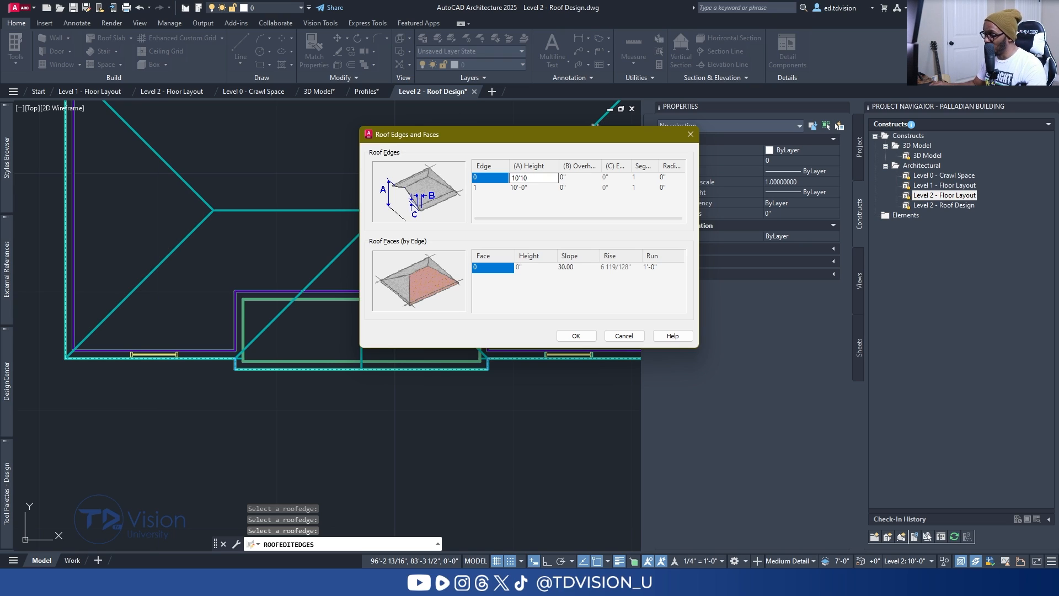
click(547, 189)
text(10'-10)
key(Return)
key(Return)
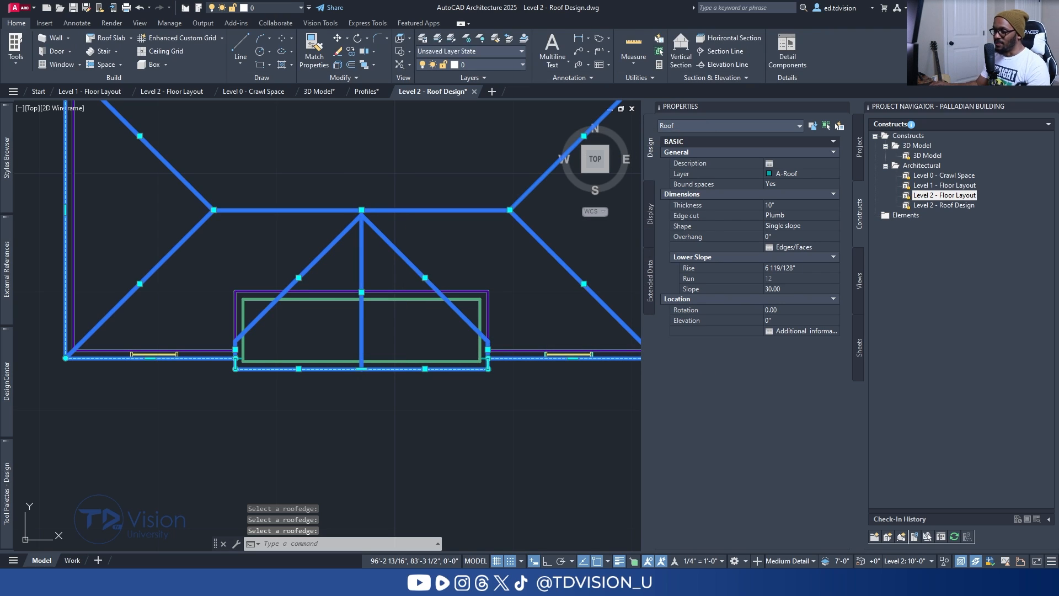
Inspect the porch's short side edges of the roof in plan and in southwest isometric view.
scroll(359, 236, up, 5)
scroll(304, 238, down, 7)
scroll(304, 238, up, 4)
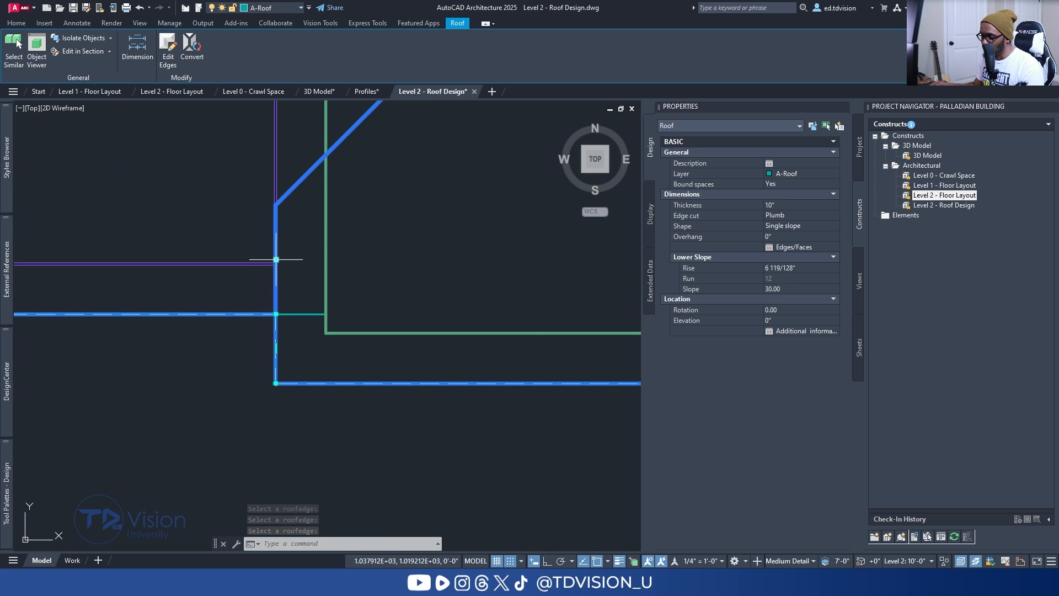
scroll(279, 270, down, 1)
scroll(279, 270, down, 4)
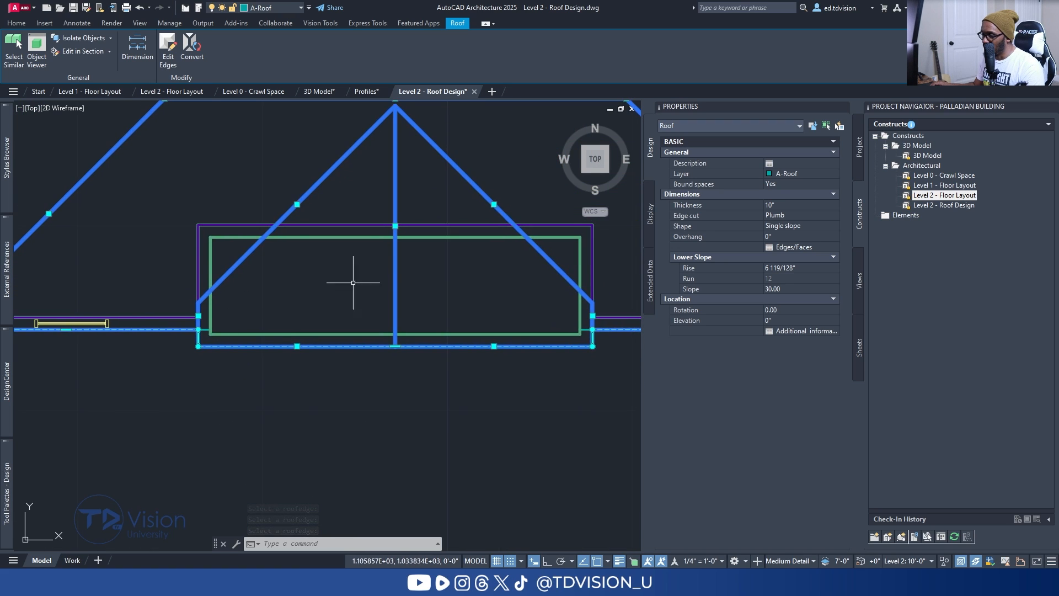
click(587, 177)
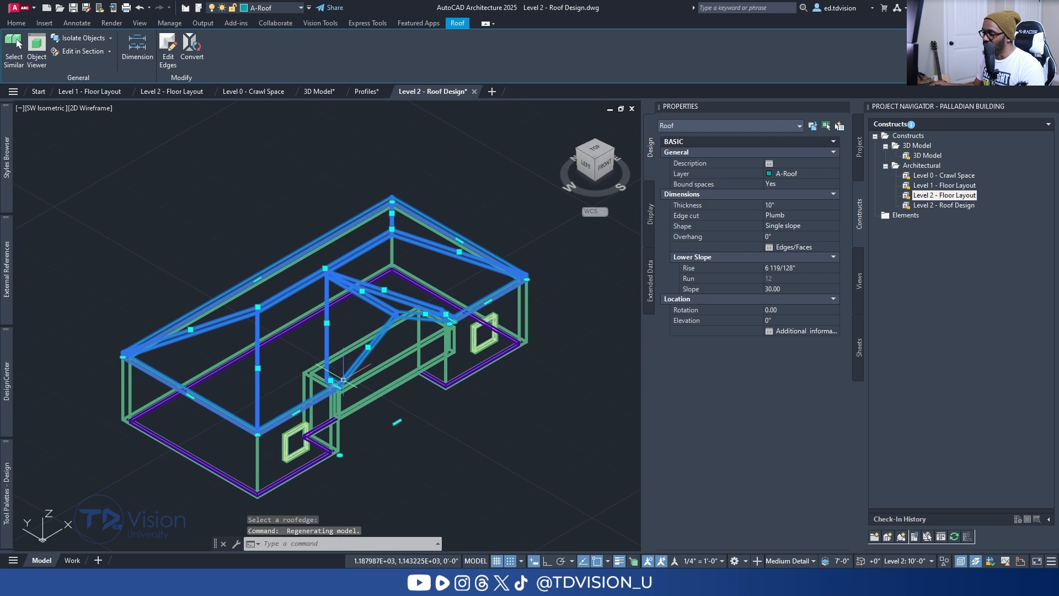
scroll(359, 379, up, 3)
Examine the porch gable and its meeting with the main eave in front elevation and from several 3D angles.
click(605, 170)
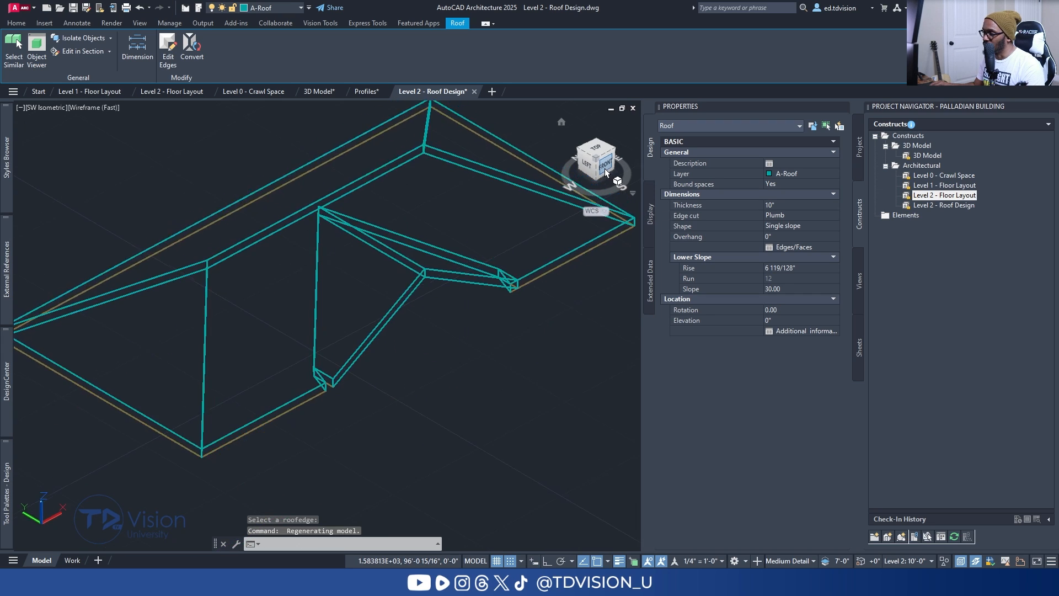
scroll(238, 347, up, 3)
key(Escape)
key(Escape)
scroll(263, 361, up, 4)
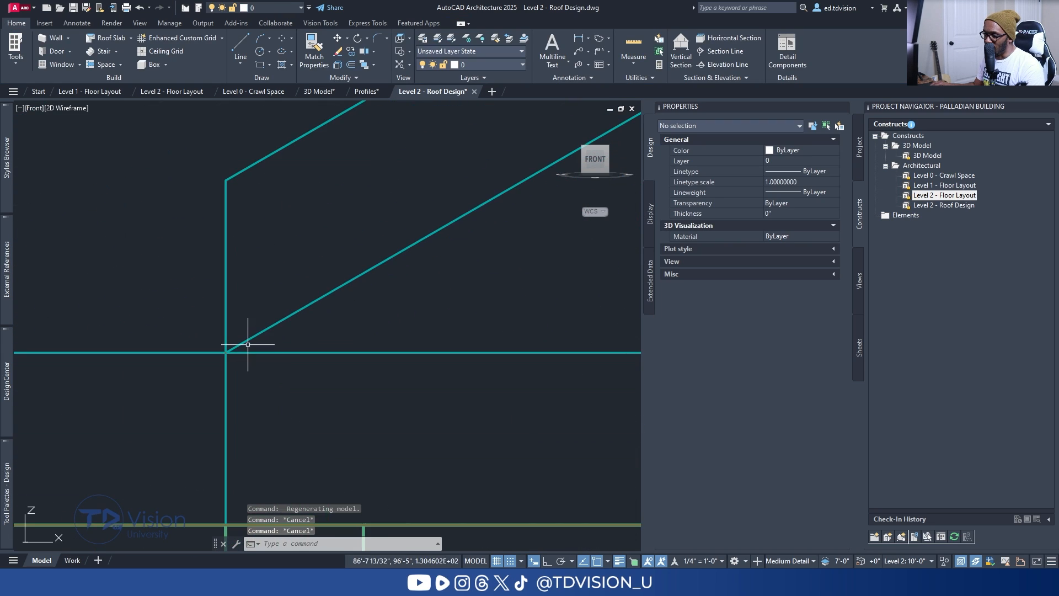
scroll(246, 344, down, 5)
scroll(438, 231, down, 2)
scroll(466, 253, down, 3)
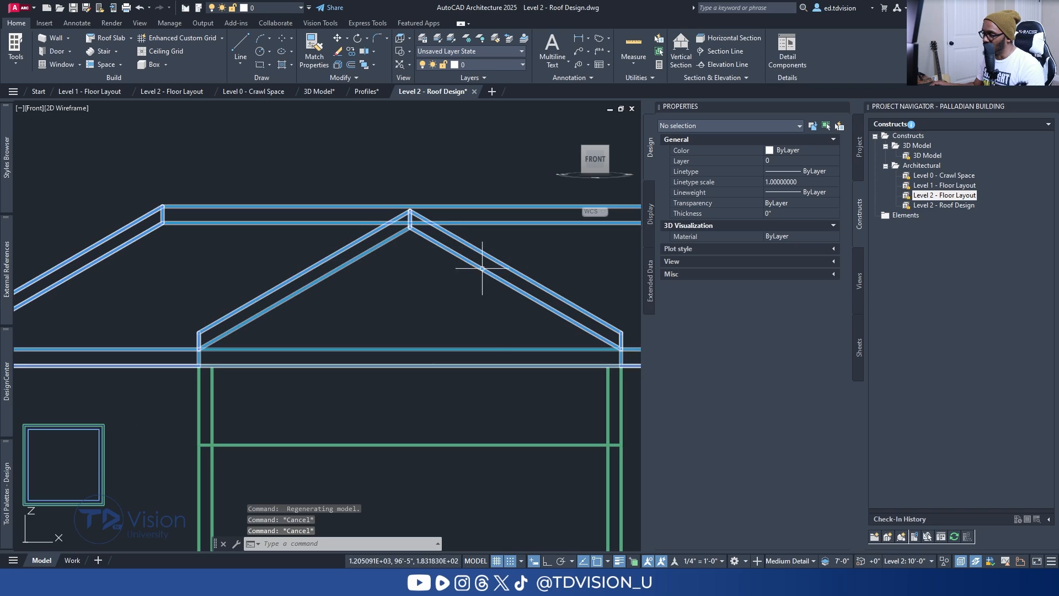
shift+middle_drag(314, 279, 407, 371)
scroll(379, 358, down, 2)
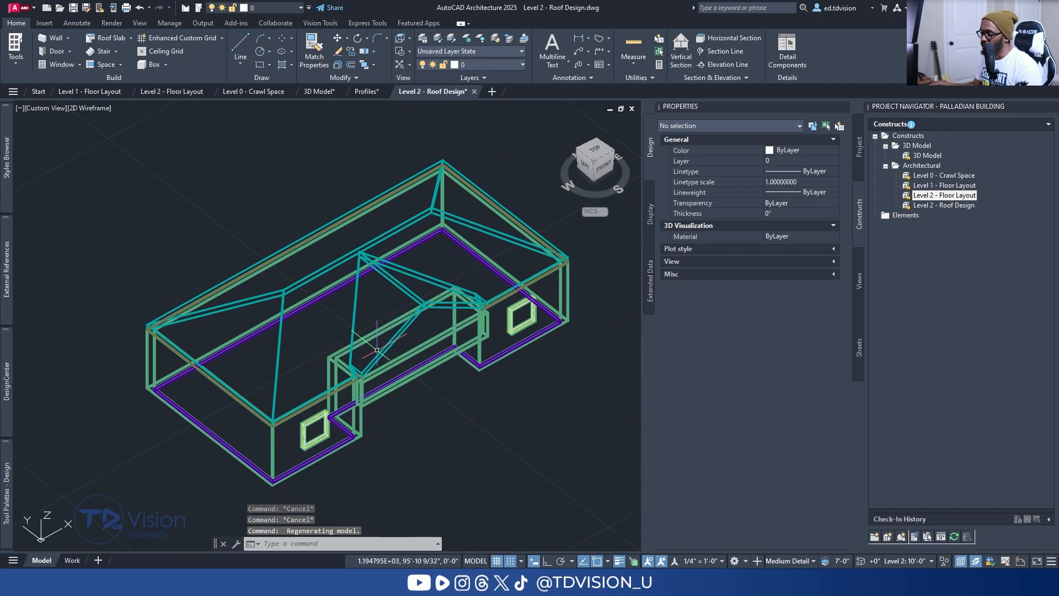
scroll(370, 361, up, 3)
shift+middle_drag(355, 374, 361, 329)
click(596, 149)
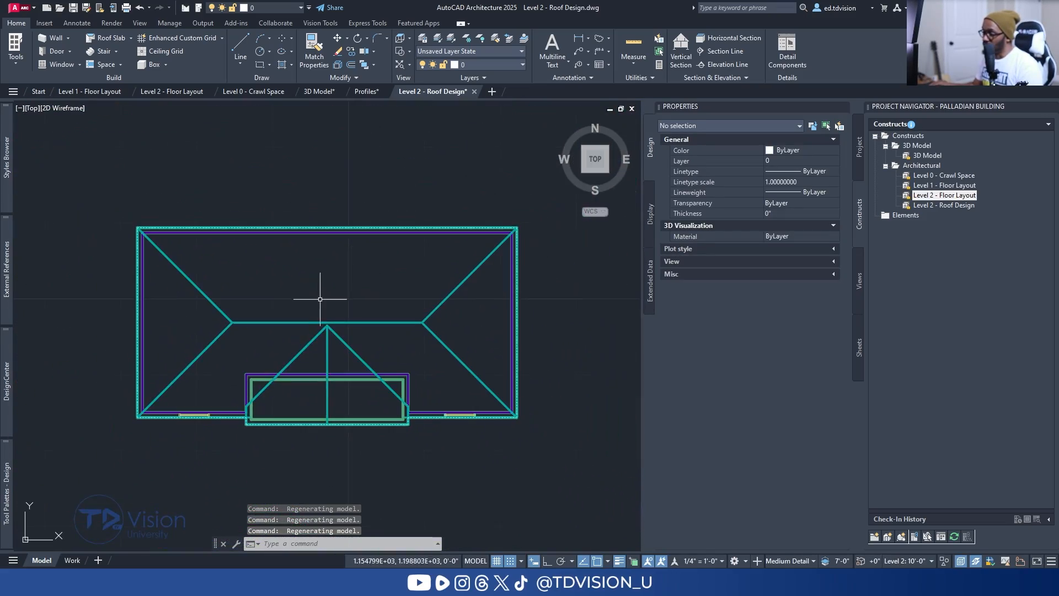
Convert the roof to roof slabs with the Standard style, erasing the layout geometry.
middle_drag(263, 306, 263, 300)
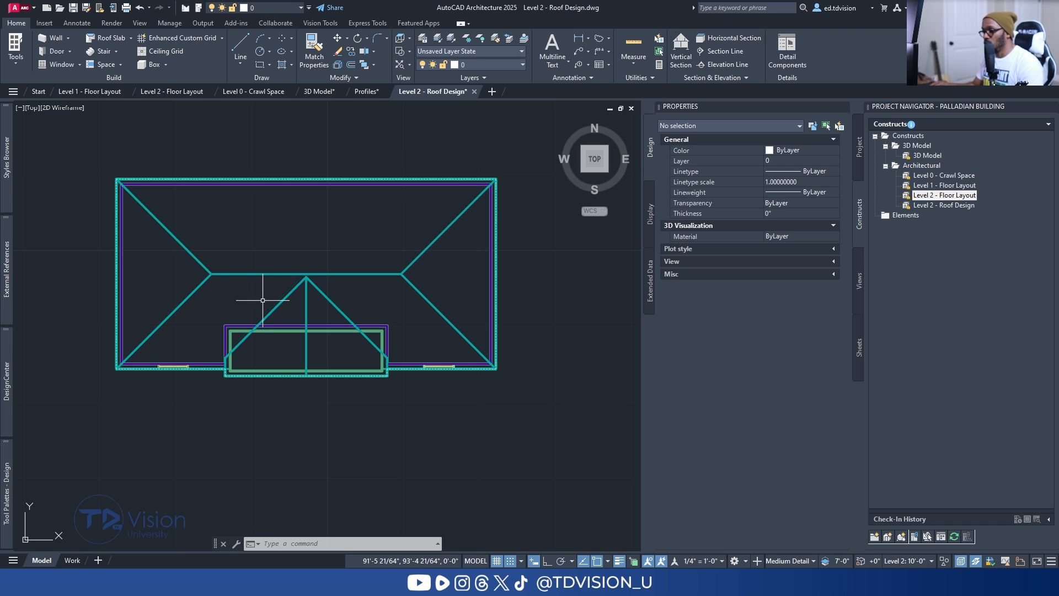
click(262, 300)
click(227, 267)
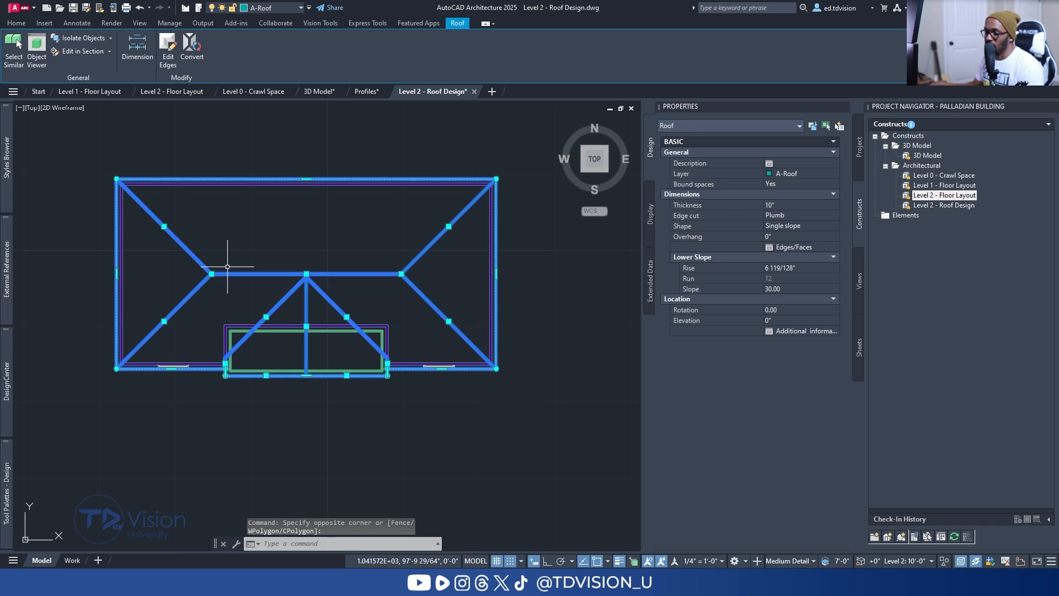
click(190, 52)
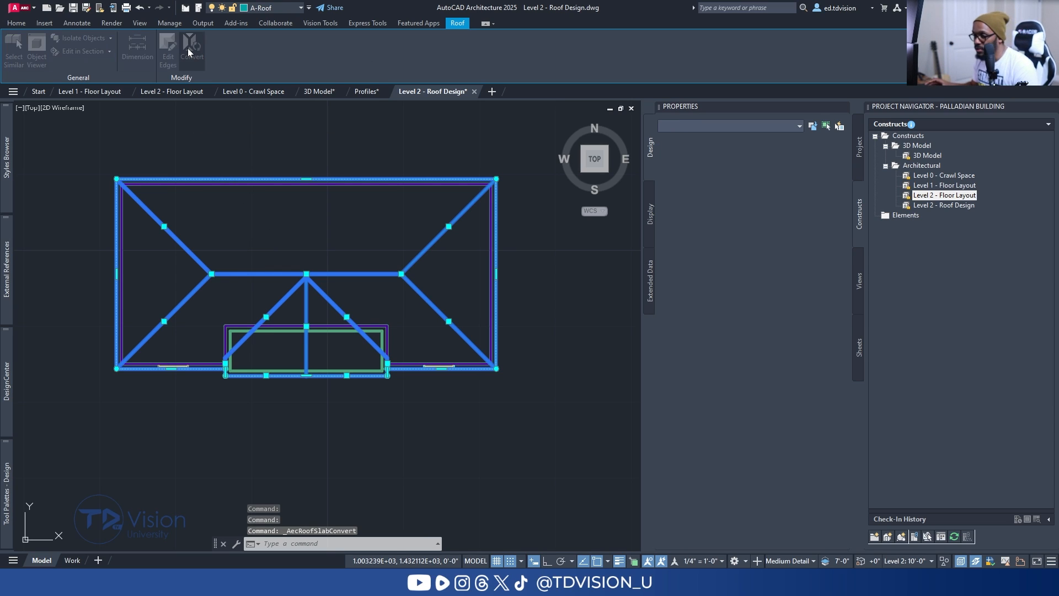
drag(467, 265, 464, 214)
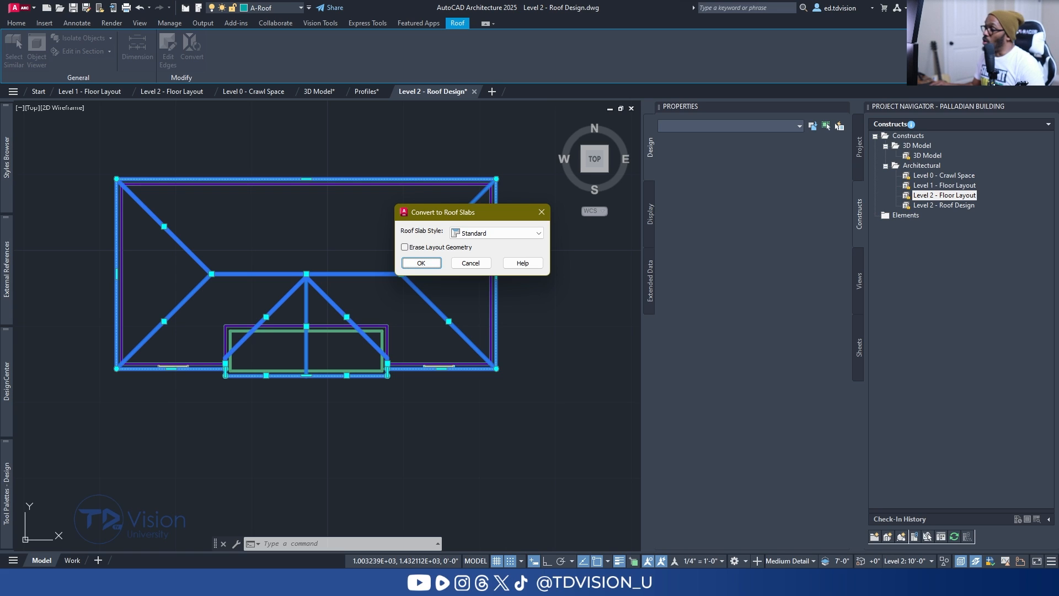
key(alt+Tab)
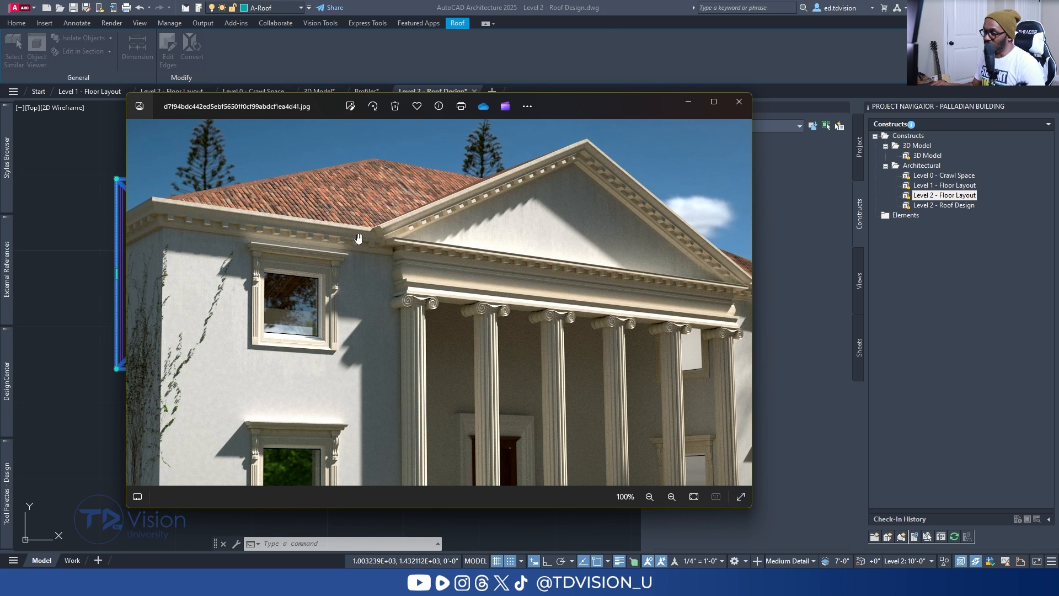
scroll(491, 193, down, 3)
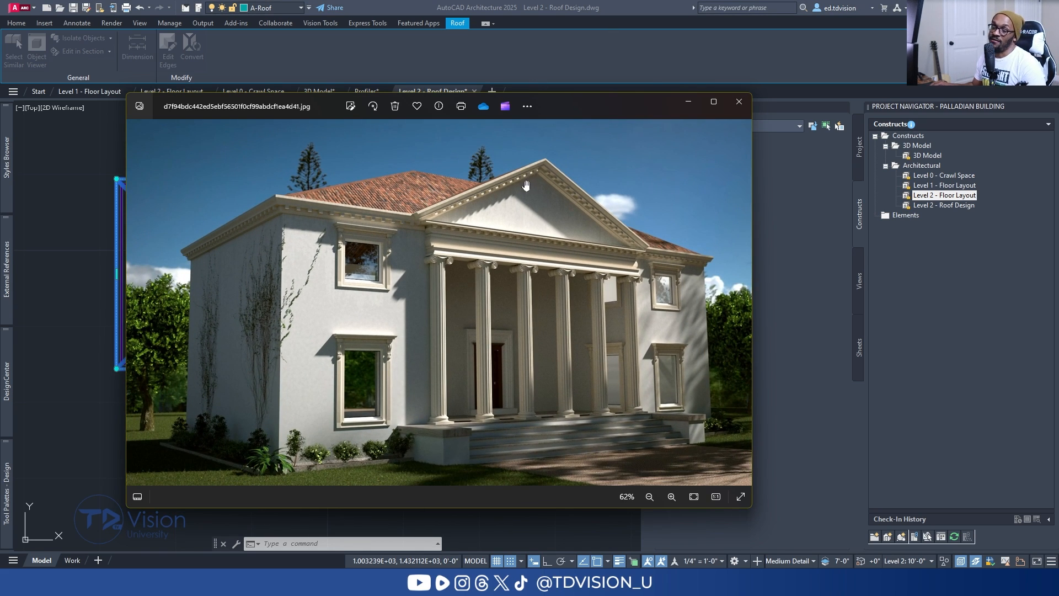
key(alt+Tab)
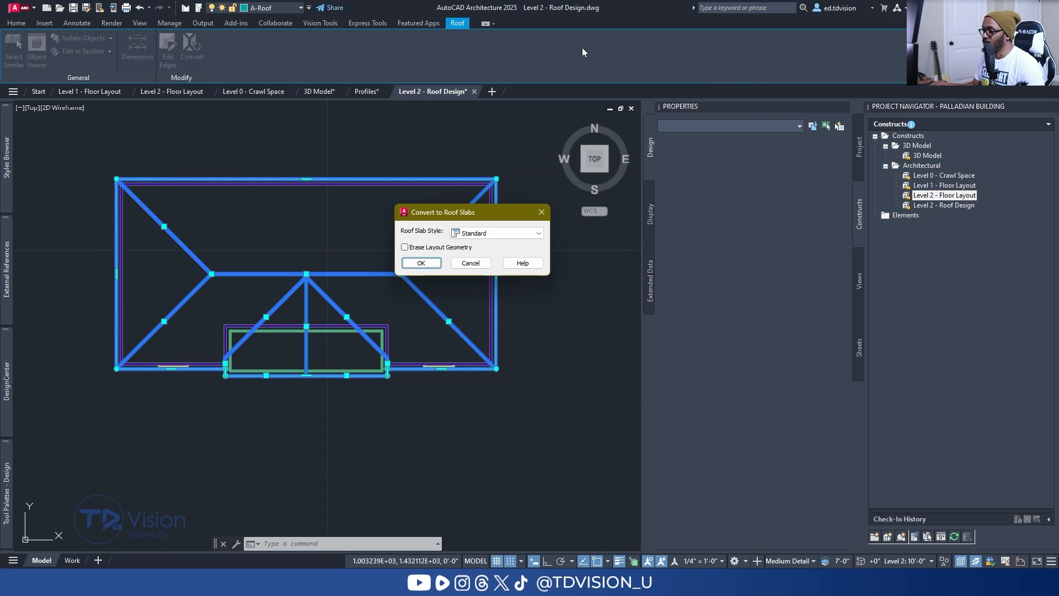
click(472, 236)
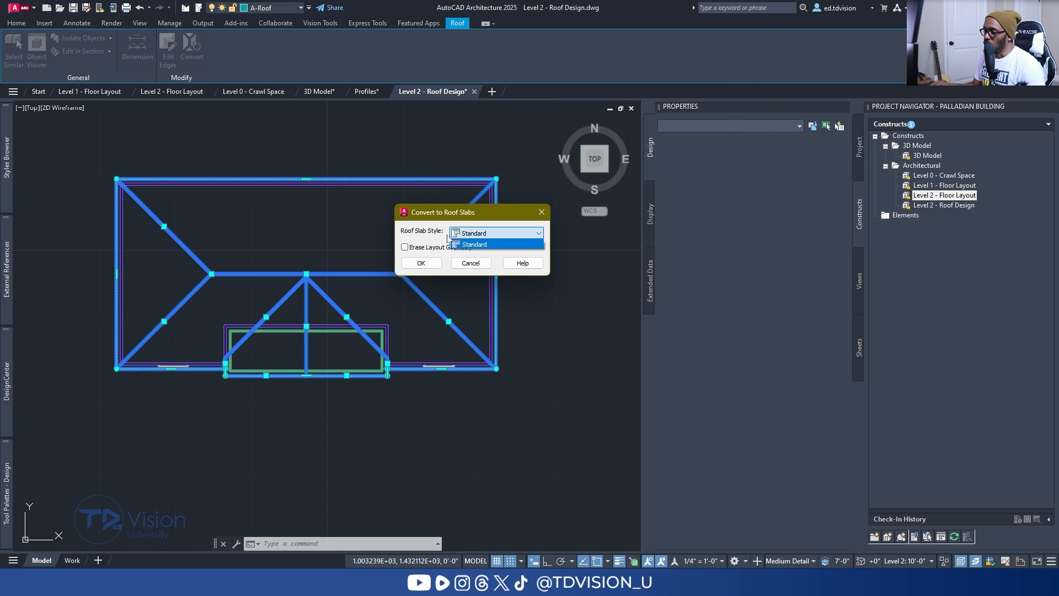
click(484, 238)
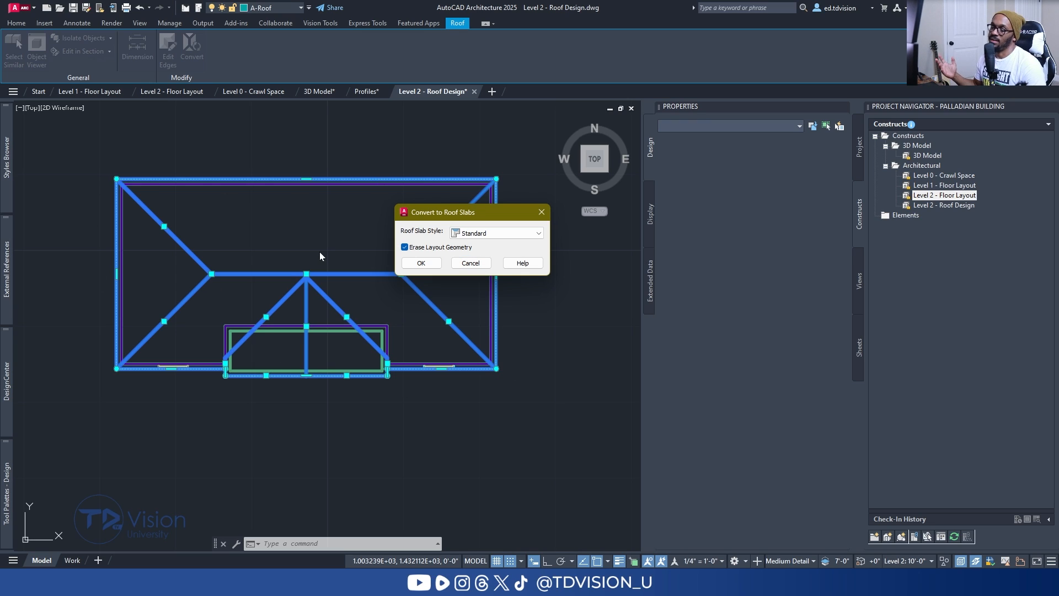
click(421, 263)
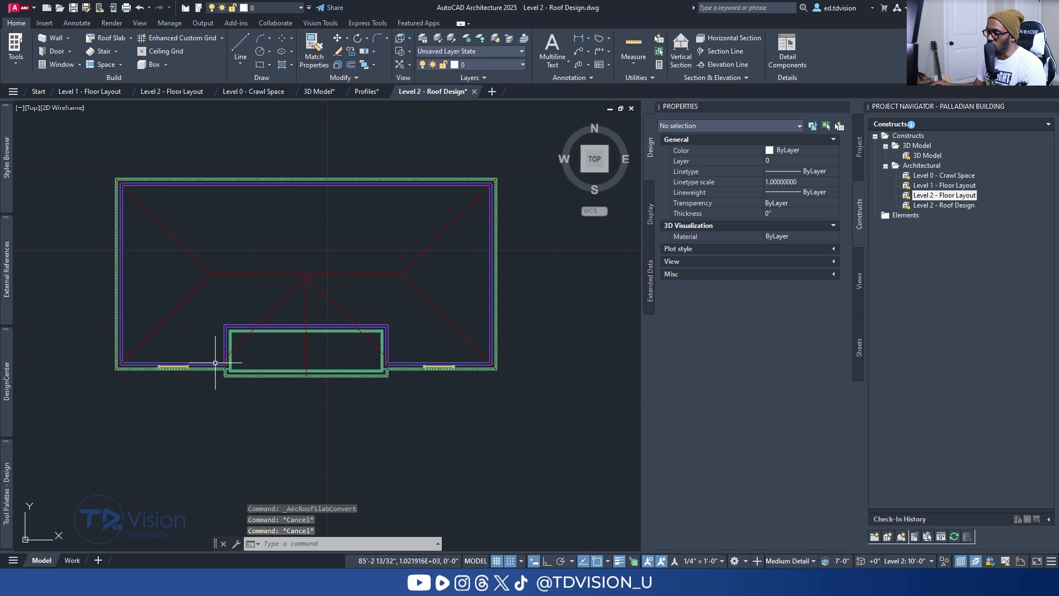
Select several roof slabs individually to inspect them in plan, and compare the roof in 3D with the eaves in the reference photo.
scroll(216, 362, up, 2)
click(368, 270)
click(351, 265)
click(266, 250)
click(231, 196)
click(203, 252)
click(170, 264)
middle_drag(280, 209, 157, 259)
click(449, 236)
click(404, 195)
scroll(405, 196, down, 2)
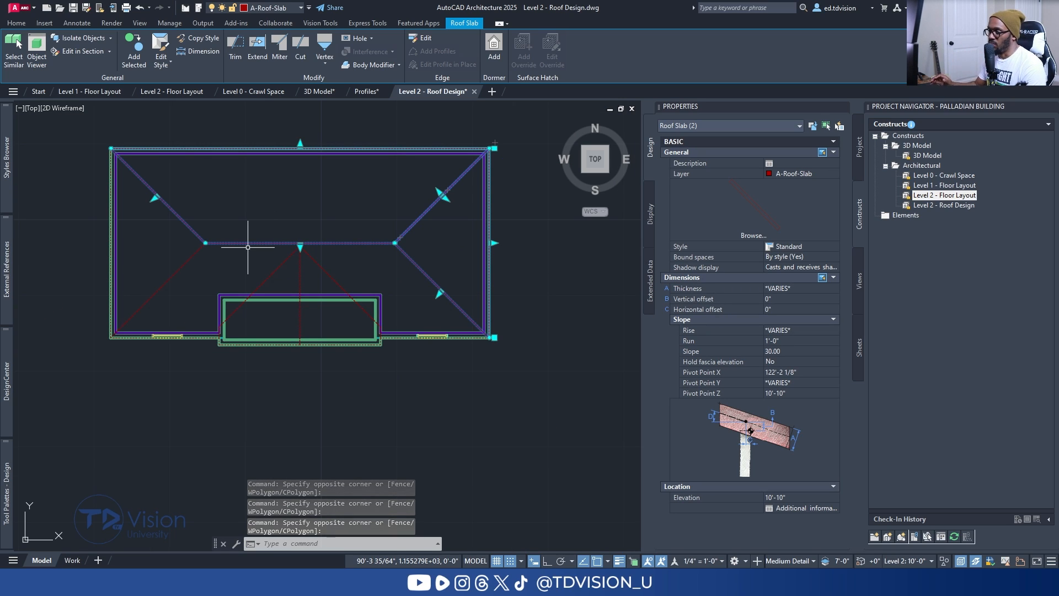
key(Escape)
key(Escape)
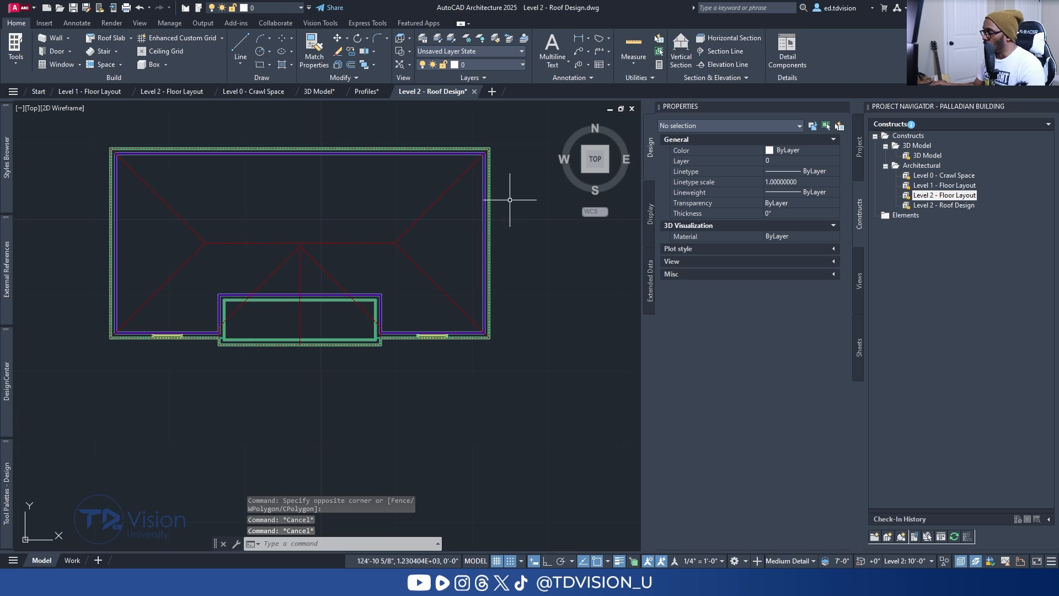
click(592, 175)
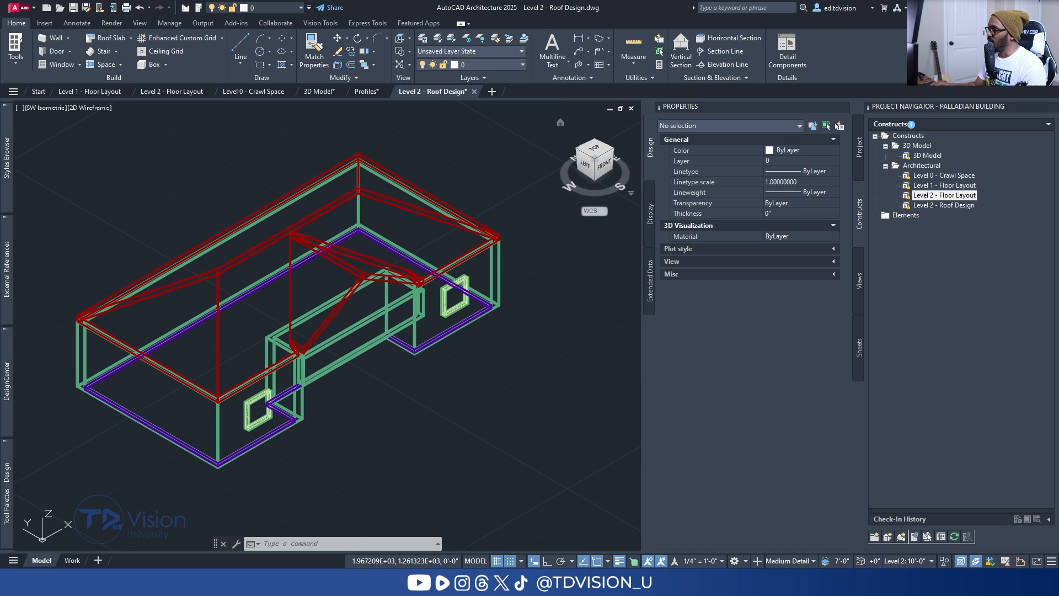
key(alt+Tab)
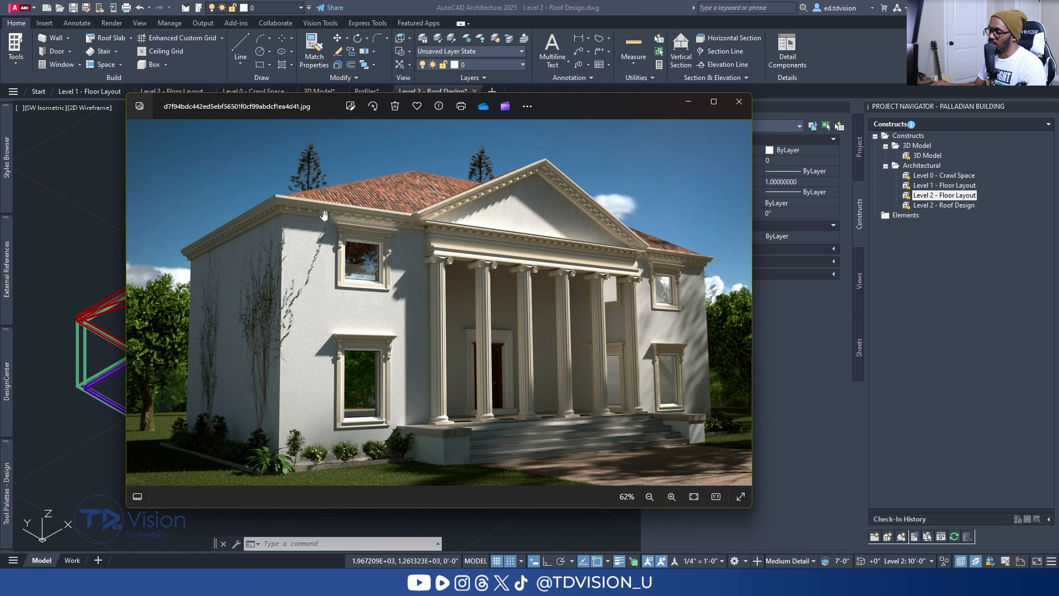
key(alt+Tab)
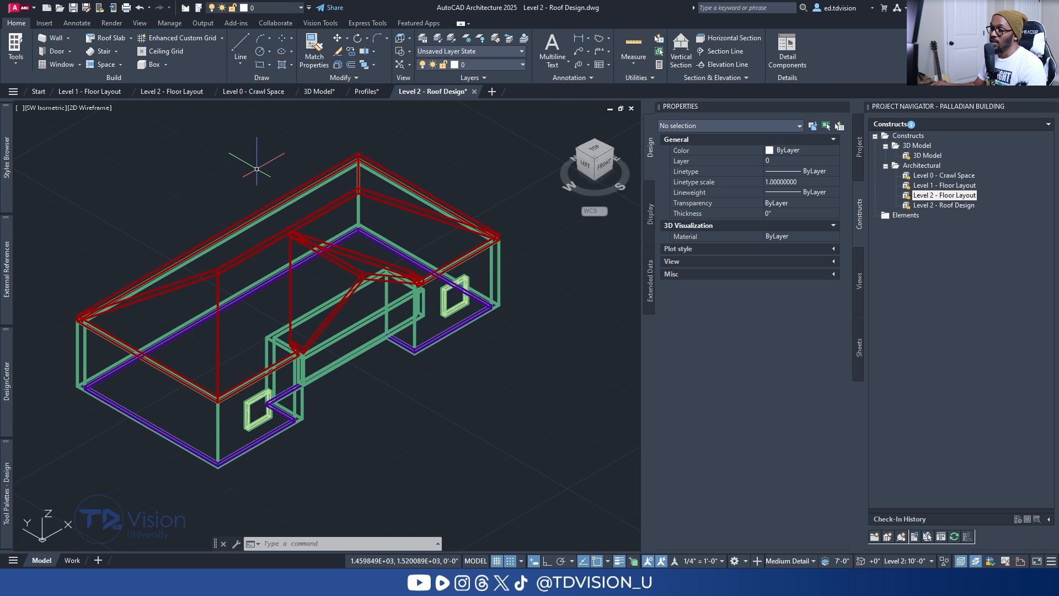
Copy the closed 1'-10" tall cornice profile polyline from the Profiles drawing.
click(370, 92)
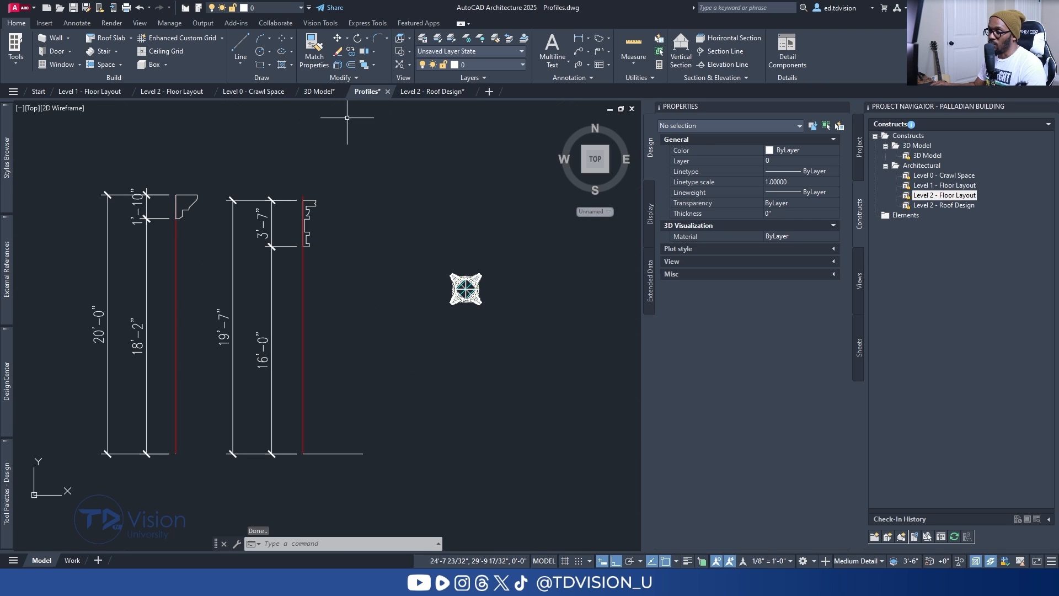
scroll(199, 216, up, 3)
click(173, 168)
middle_drag(182, 169, 218, 217)
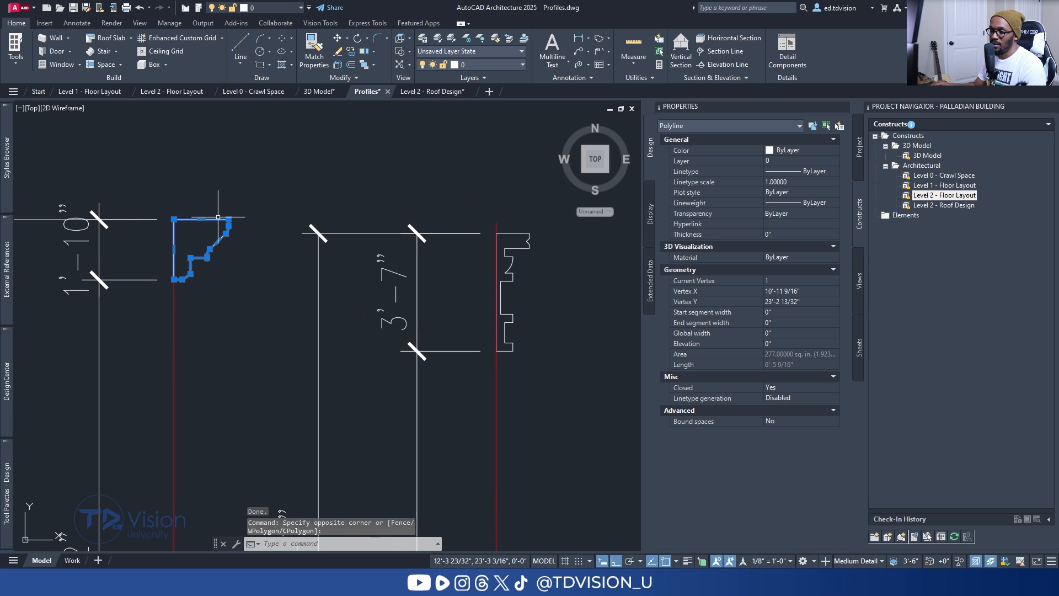
key(ctrl+c)
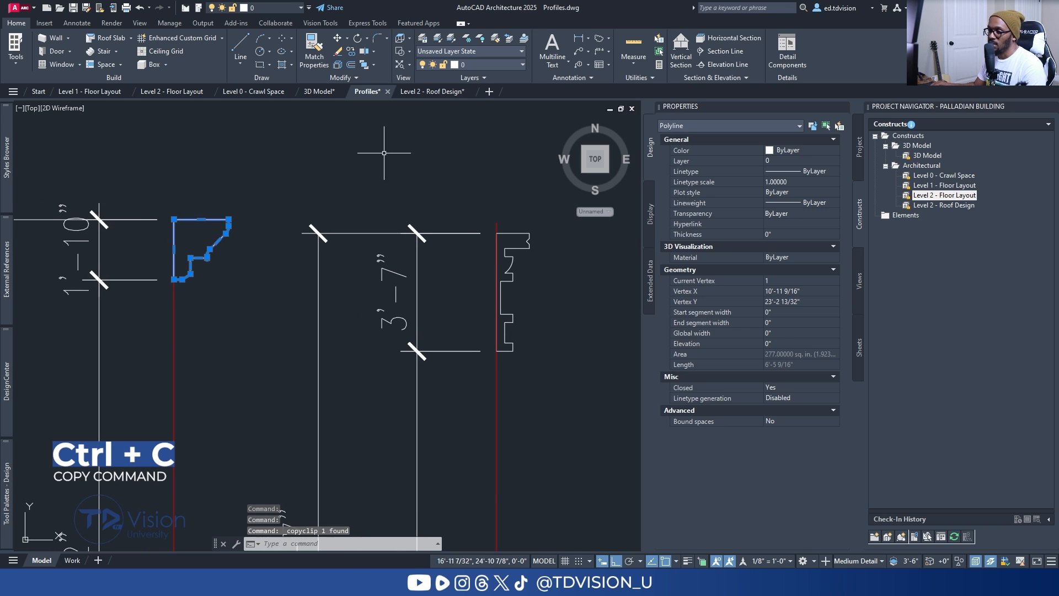
Paste the copied cornice profile into the Level 2 - Roof Design drawing, in empty space beside the building.
click(434, 92)
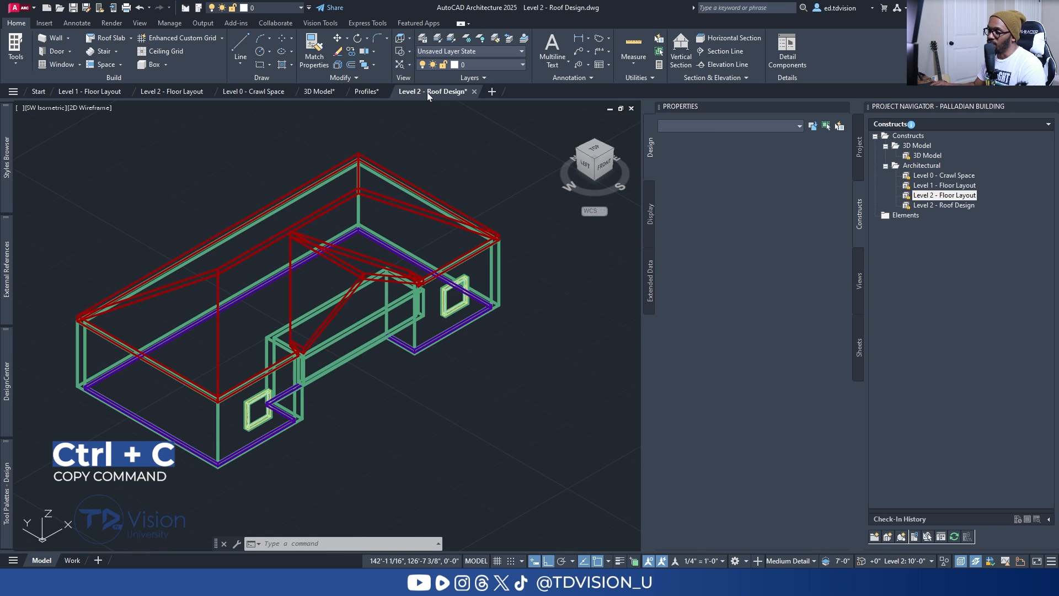
scroll(353, 342, up, 3)
key(ctrl+v)
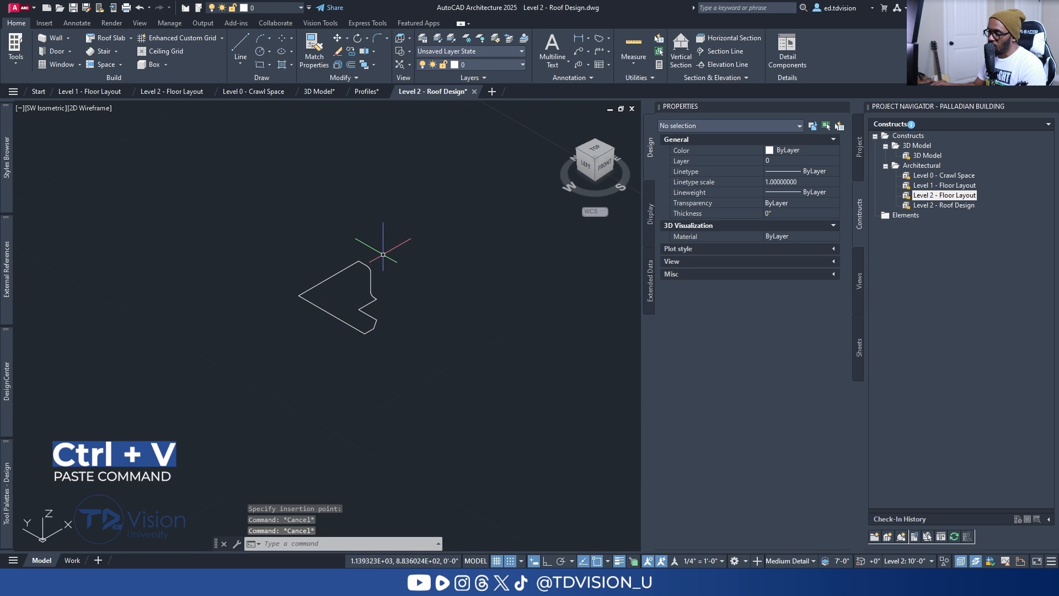
scroll(386, 254, down, 2)
key(Escape)
Convert the pasted cornice polyline to a profile definition named Roof Eave Profile, with its insertion point at the shape's upper-left corner.
click(49, 108)
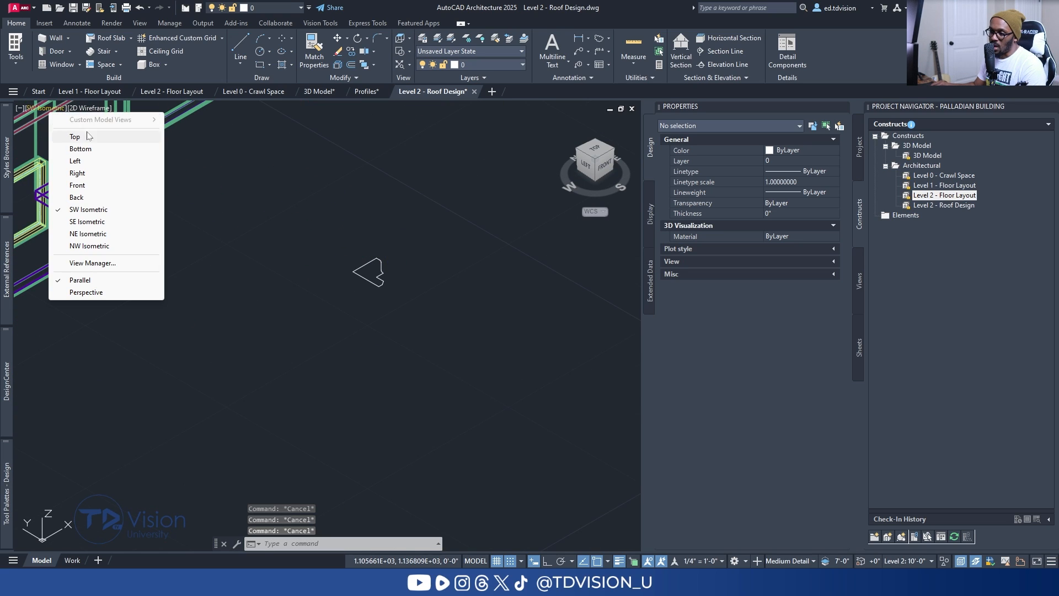
click(89, 136)
scroll(334, 328, down, 3)
scroll(314, 418, up, 10)
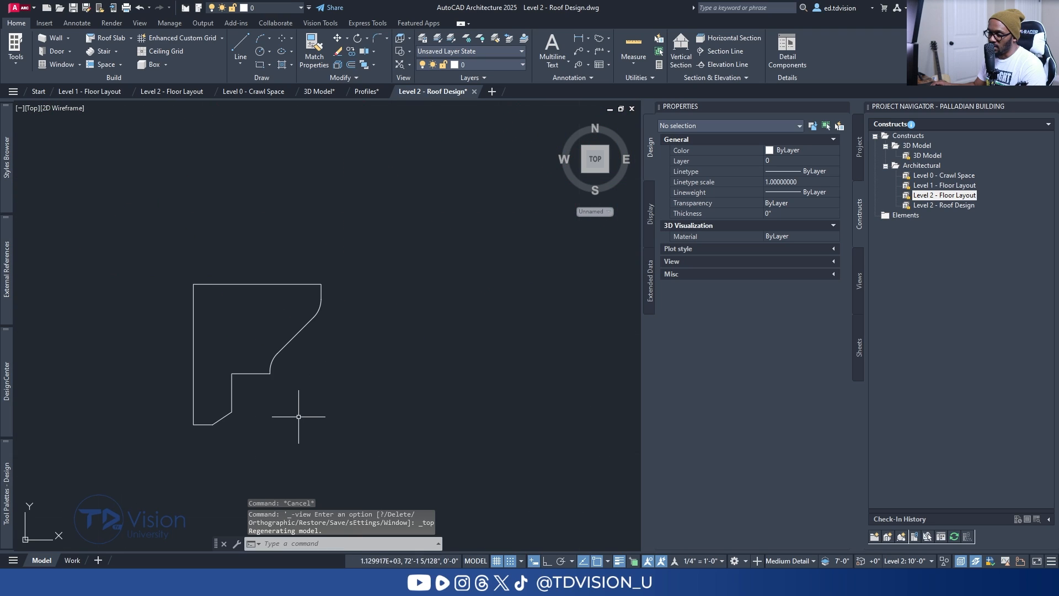
middle_drag(316, 316, 372, 344)
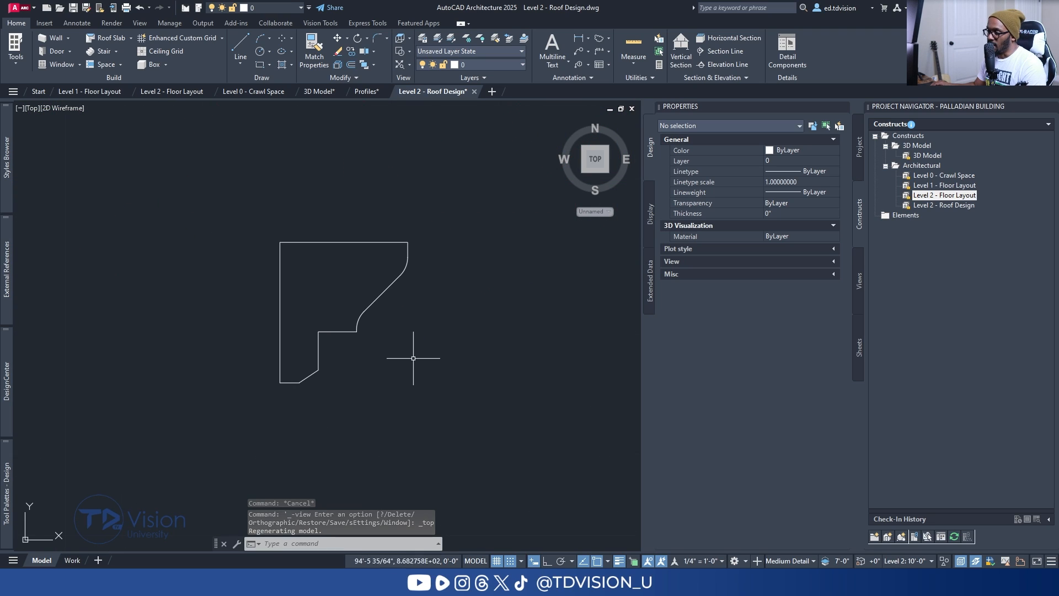
click(422, 383)
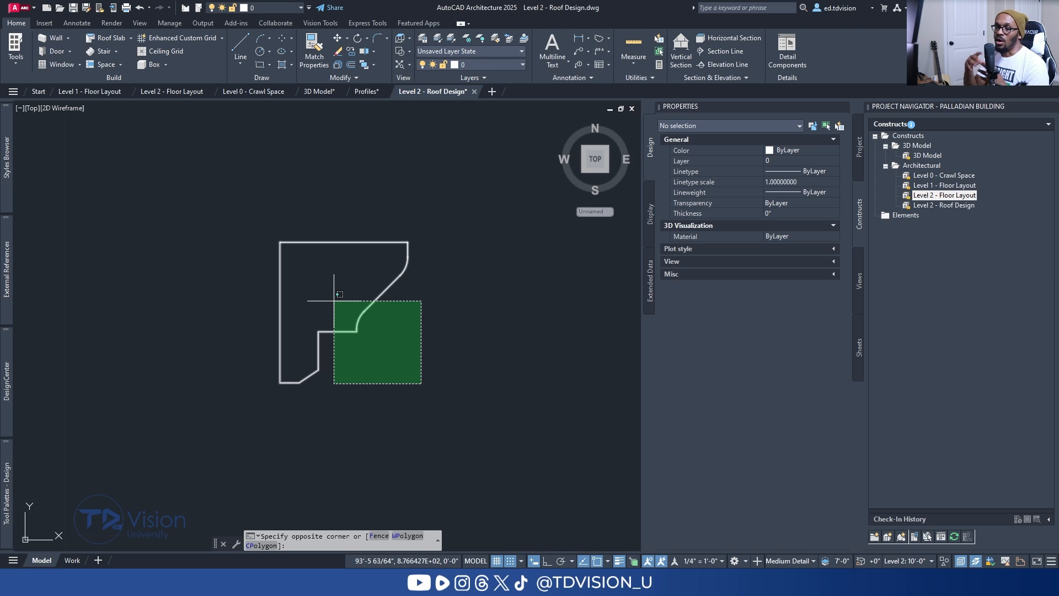
click(333, 300)
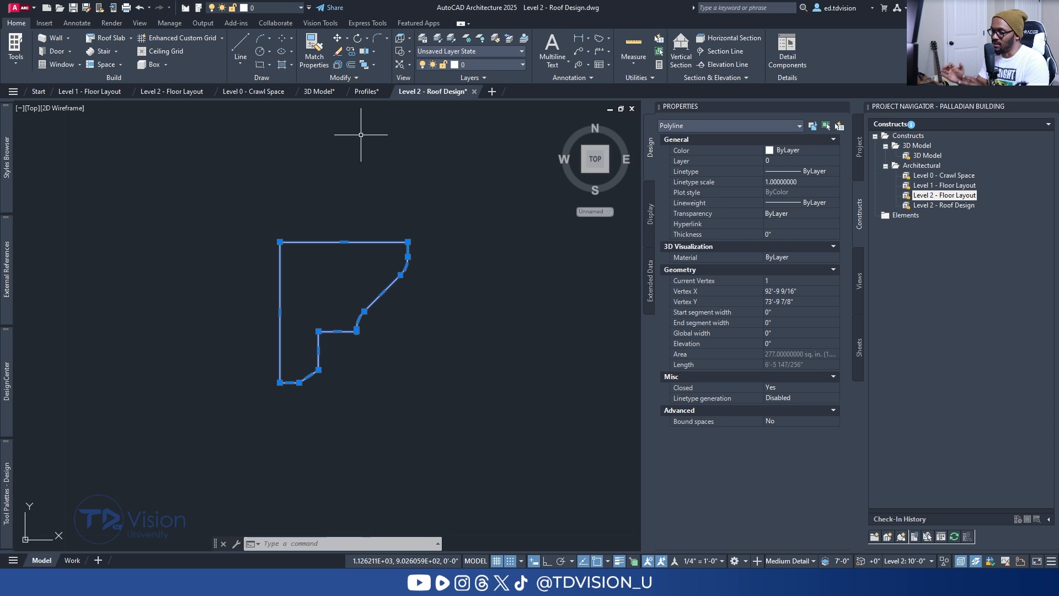
right_click(320, 170)
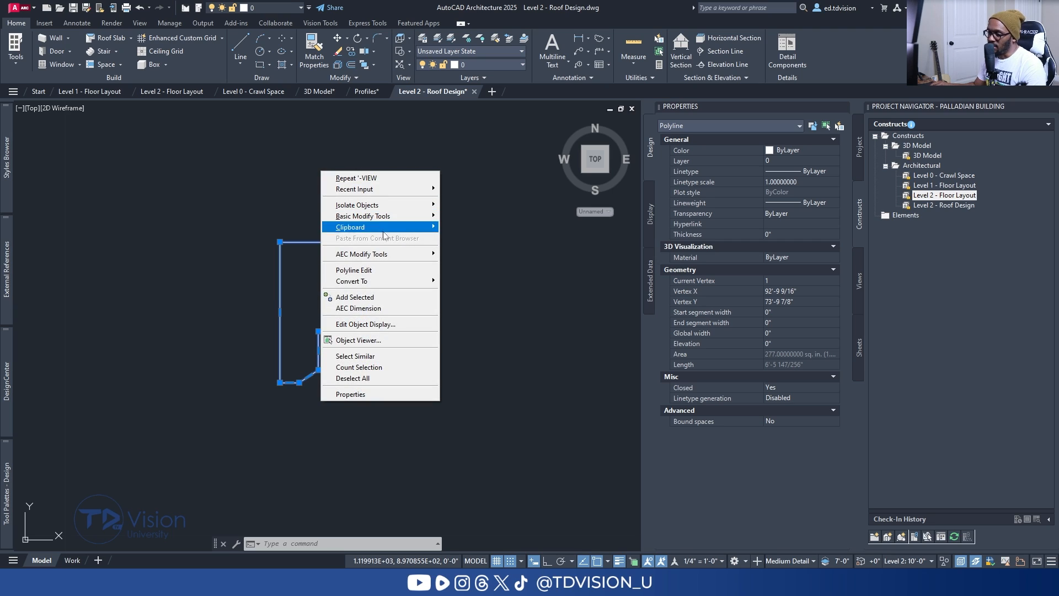
mouse_move(386, 282)
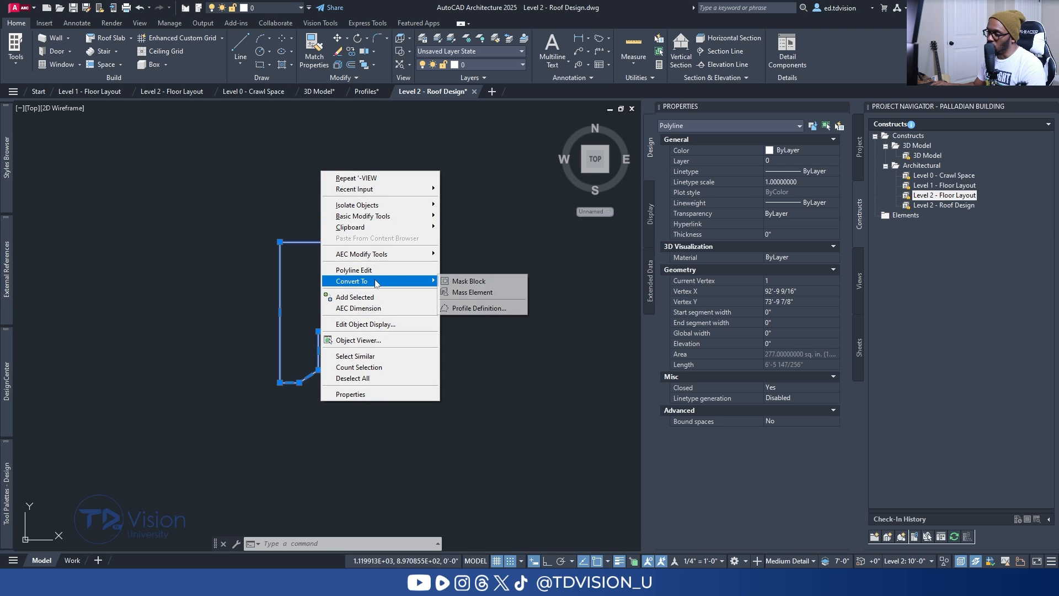
click(486, 308)
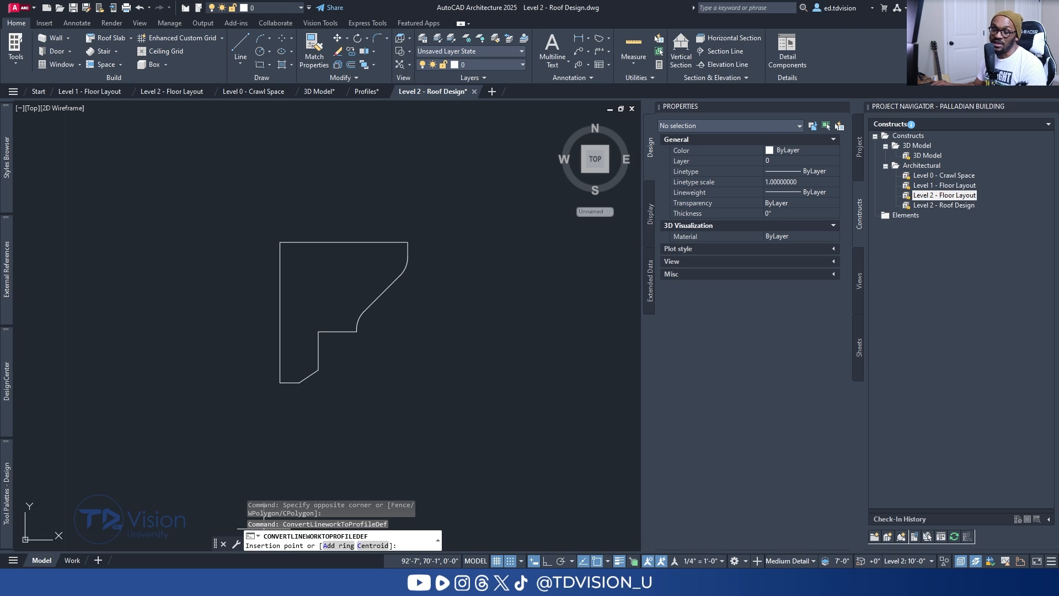
click(280, 242)
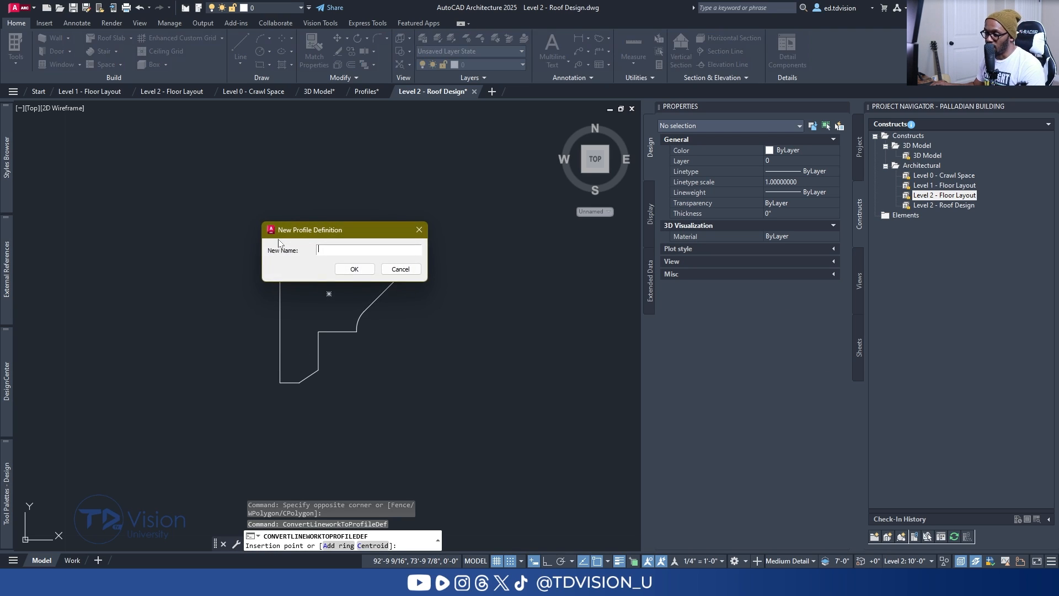
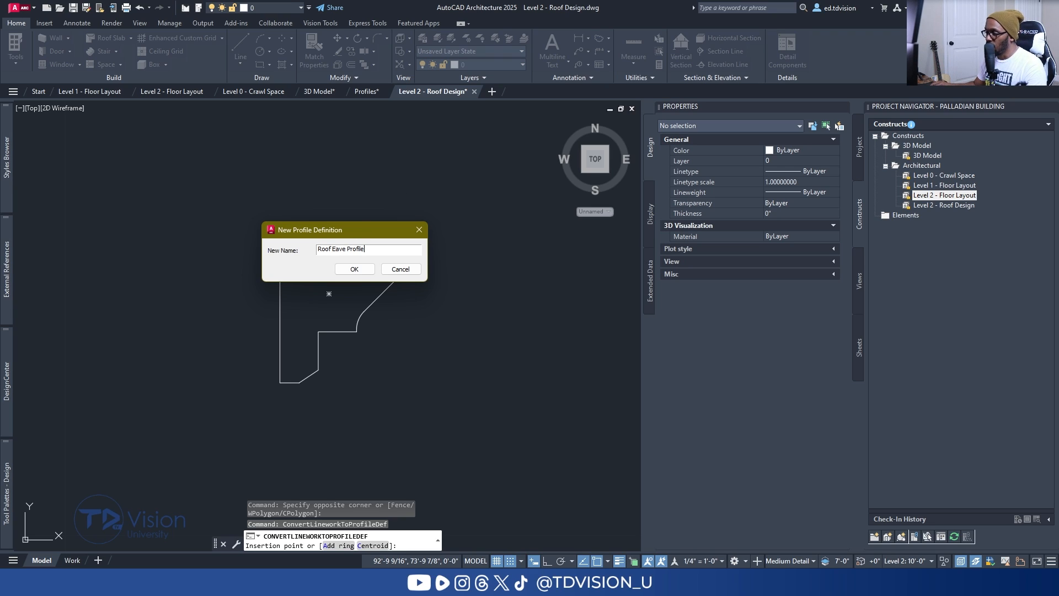
click(354, 268)
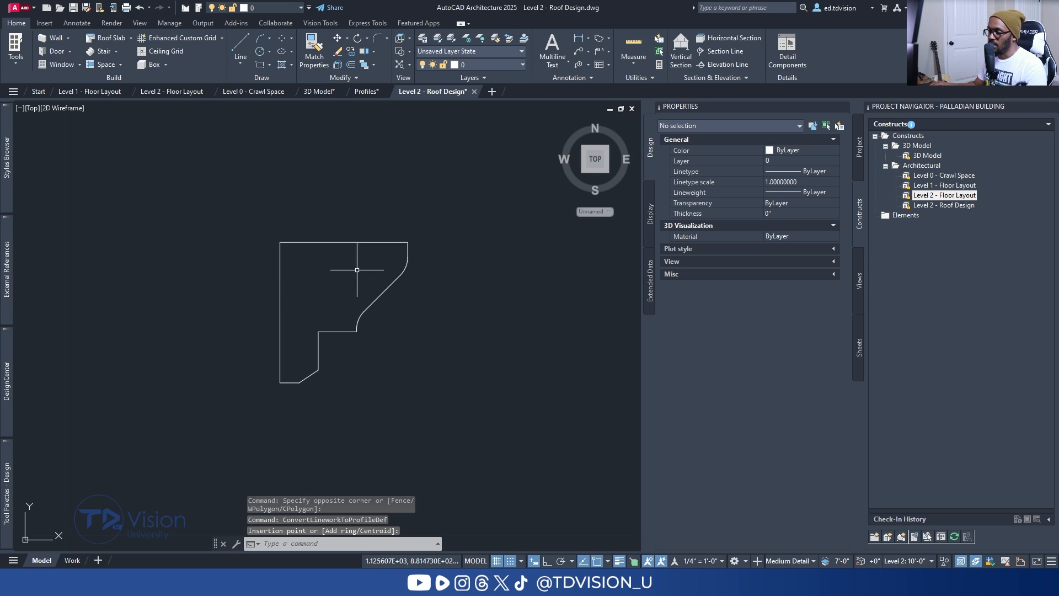
Erase the leftover cornice polyline from the roof drawing.
click(402, 283)
click(296, 234)
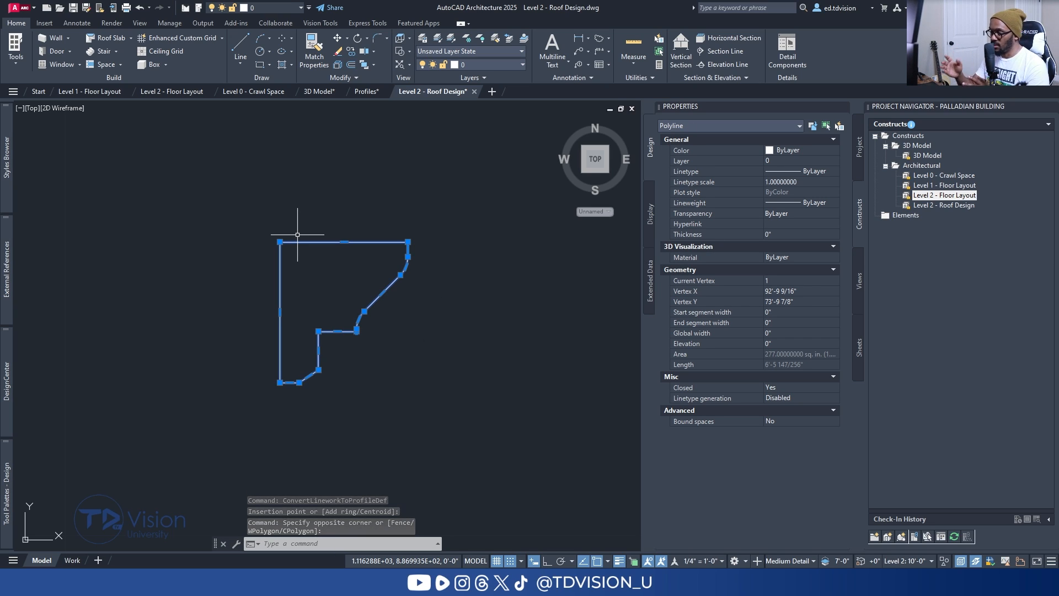
key(Return)
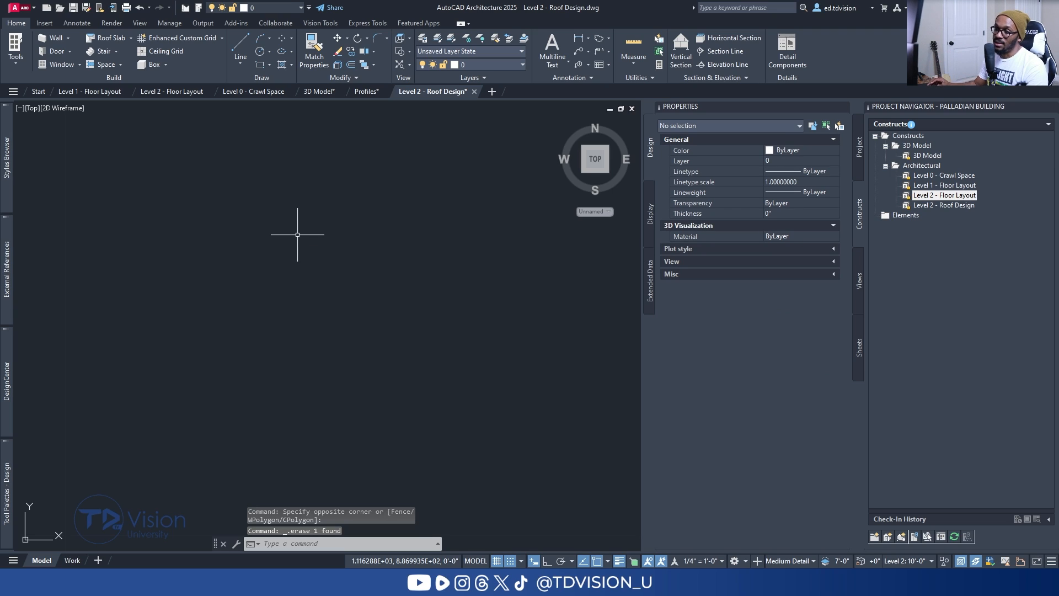
Review the Roof Eave Profile definition and its edges among the drawing's profile definitions.
click(174, 26)
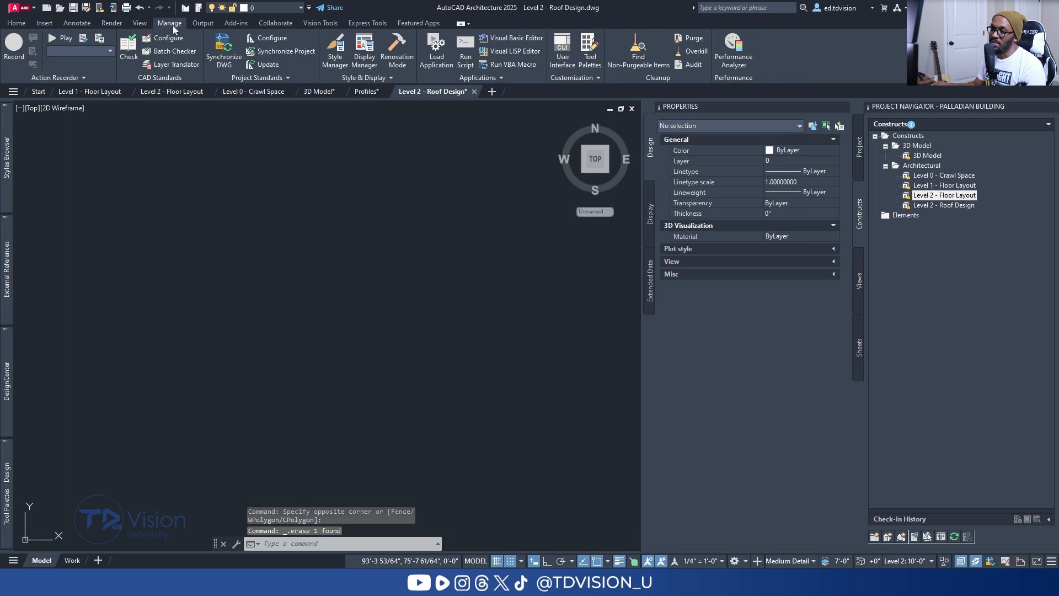
click(350, 79)
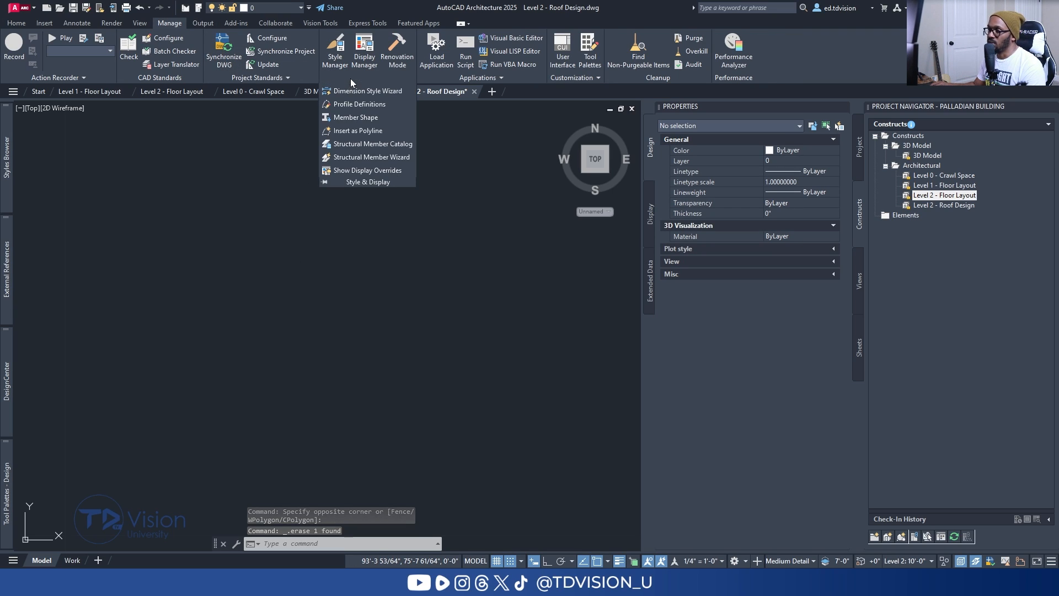
click(369, 104)
click(324, 199)
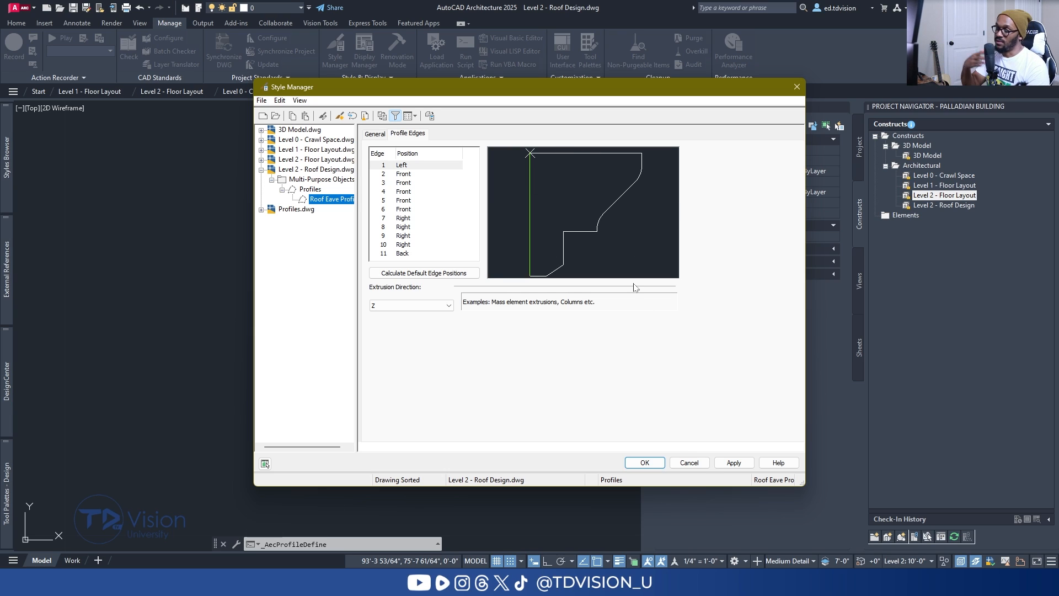
click(790, 86)
Create a new roof slab edge style named Roof Eave Style in the Level 2 - Roof Design drawing.
middle_drag(410, 260, 384, 348)
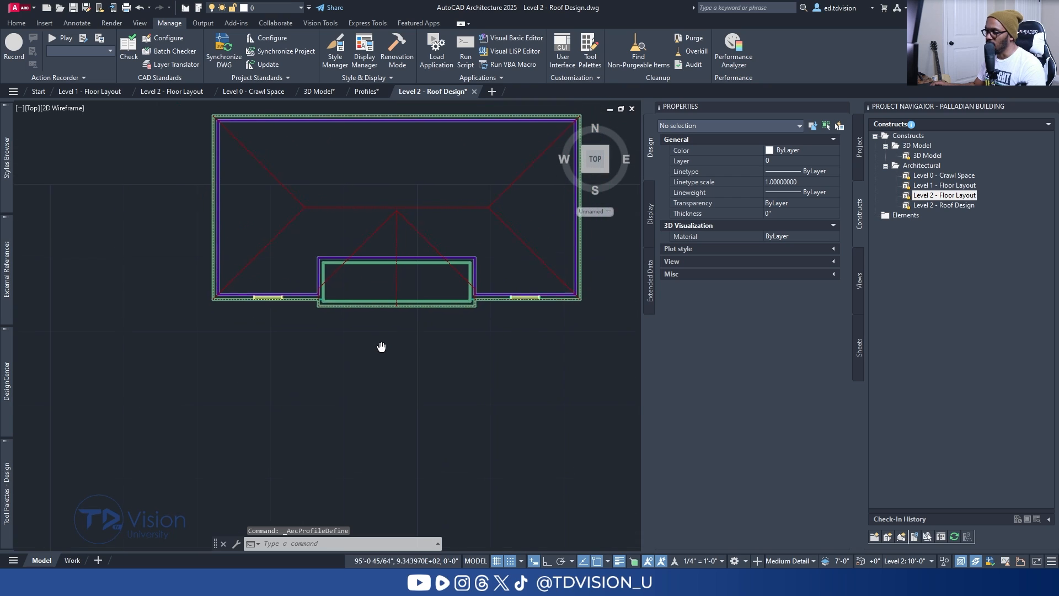
scroll(379, 284, up, 2)
scroll(379, 284, up, 2)
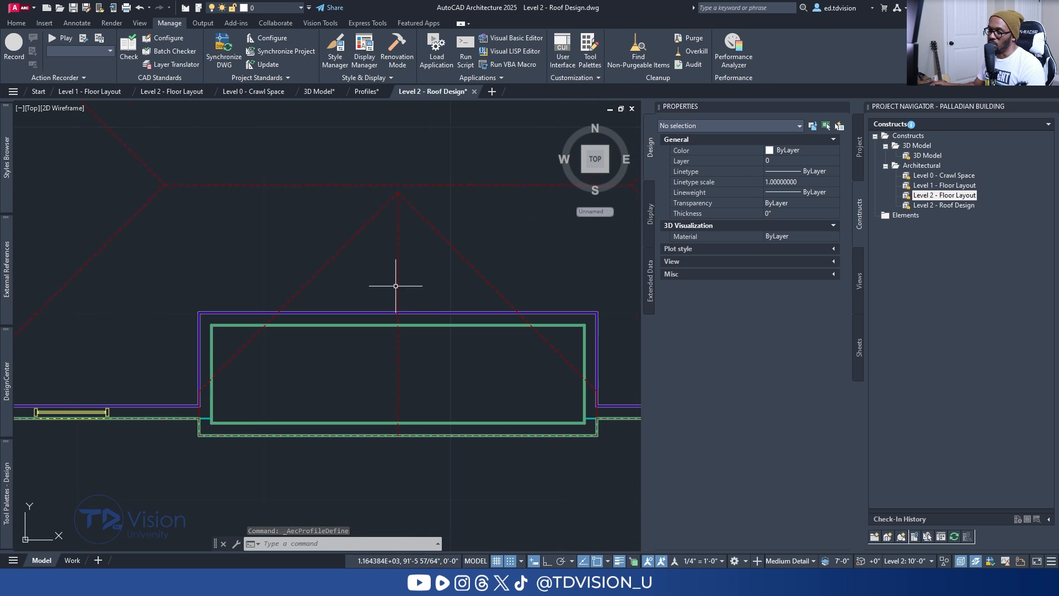
click(331, 185)
middle_drag(332, 182, 319, 241)
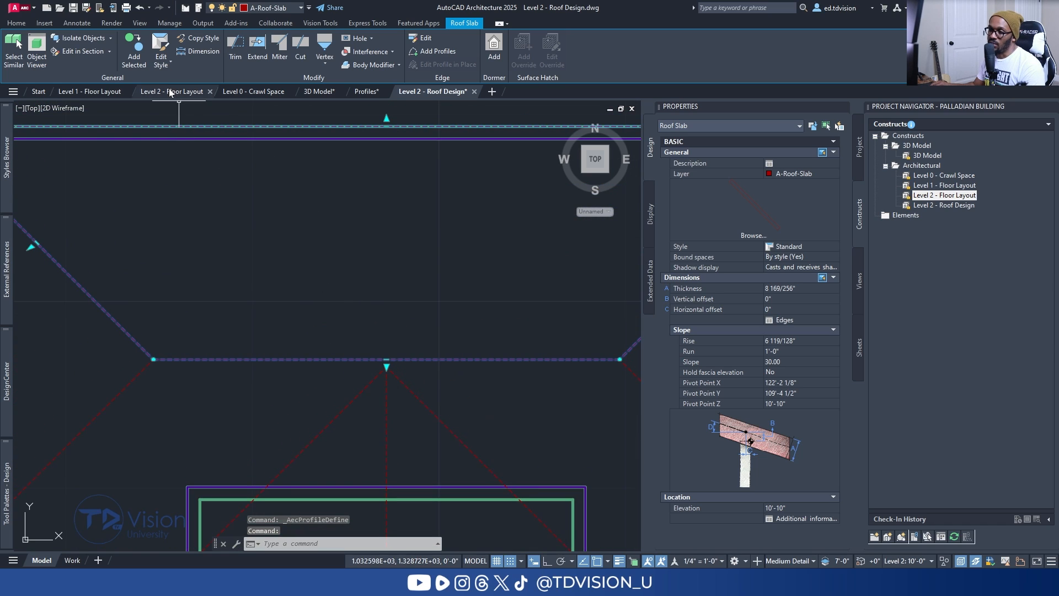
click(161, 62)
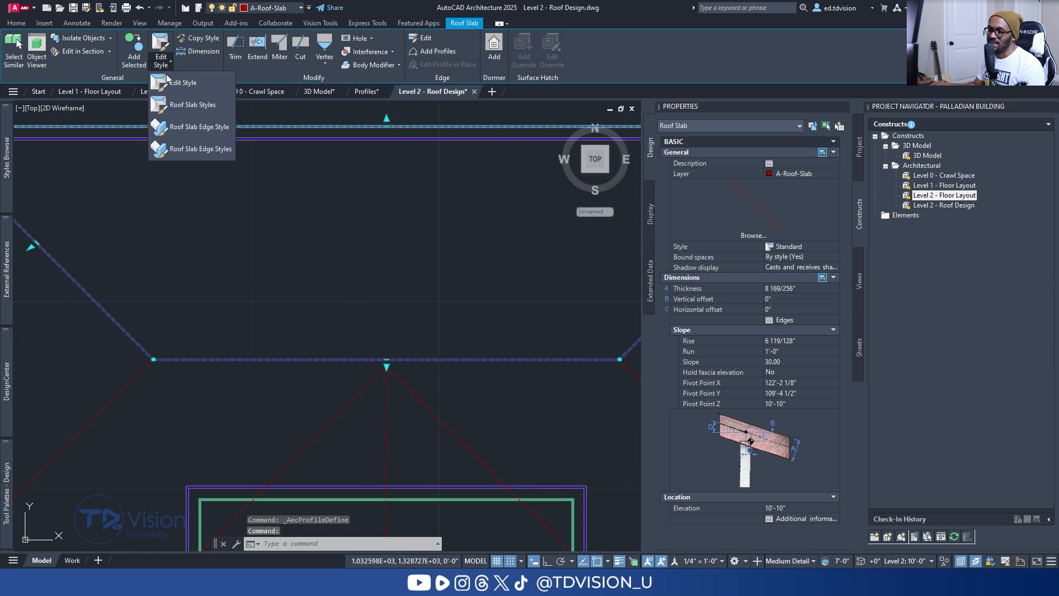
click(186, 148)
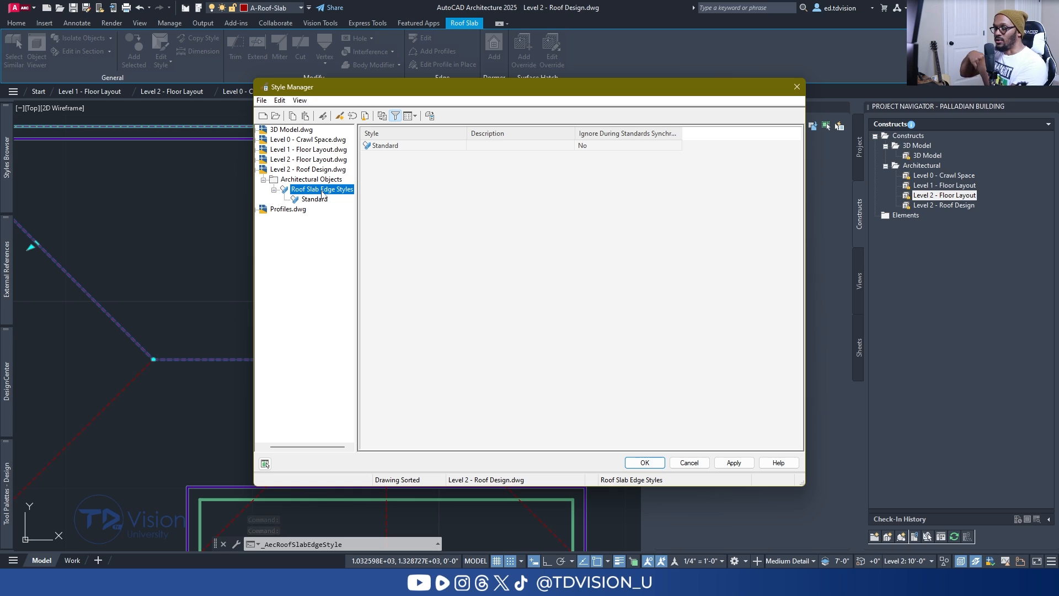
right_click(322, 193)
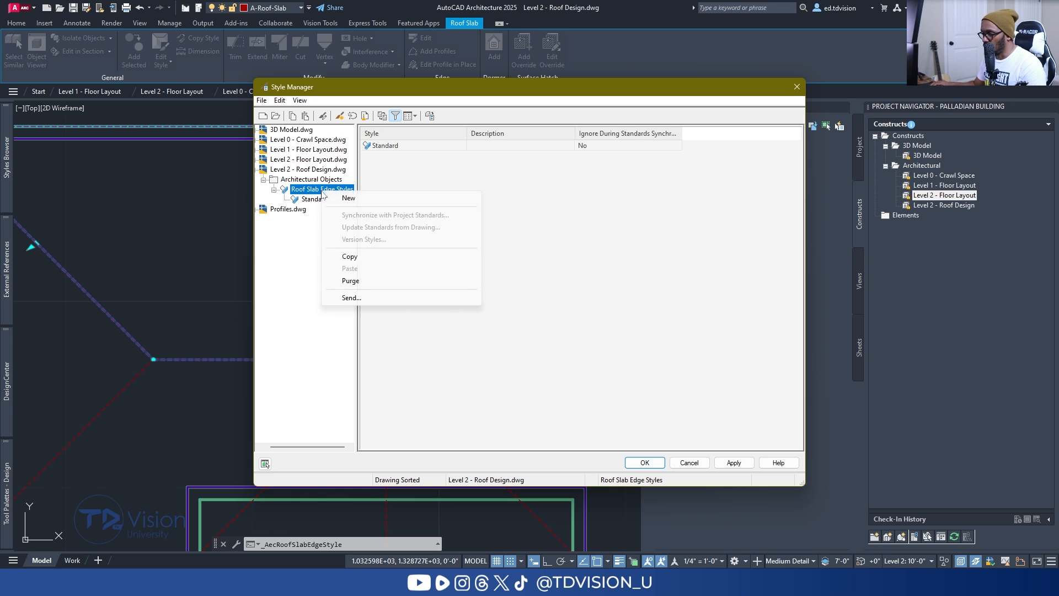
click(349, 198)
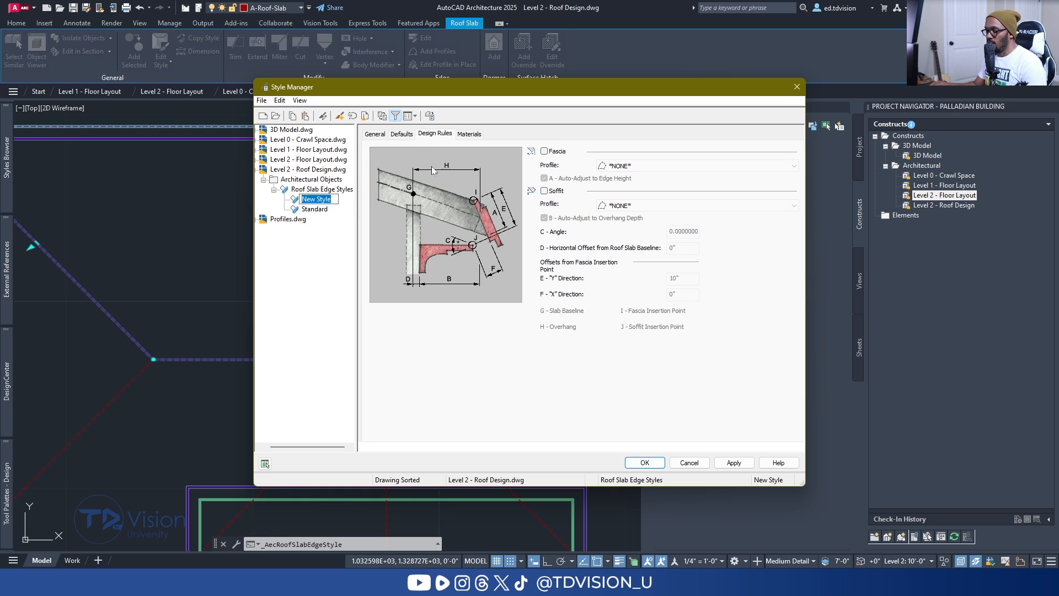
text(Roof Eav)
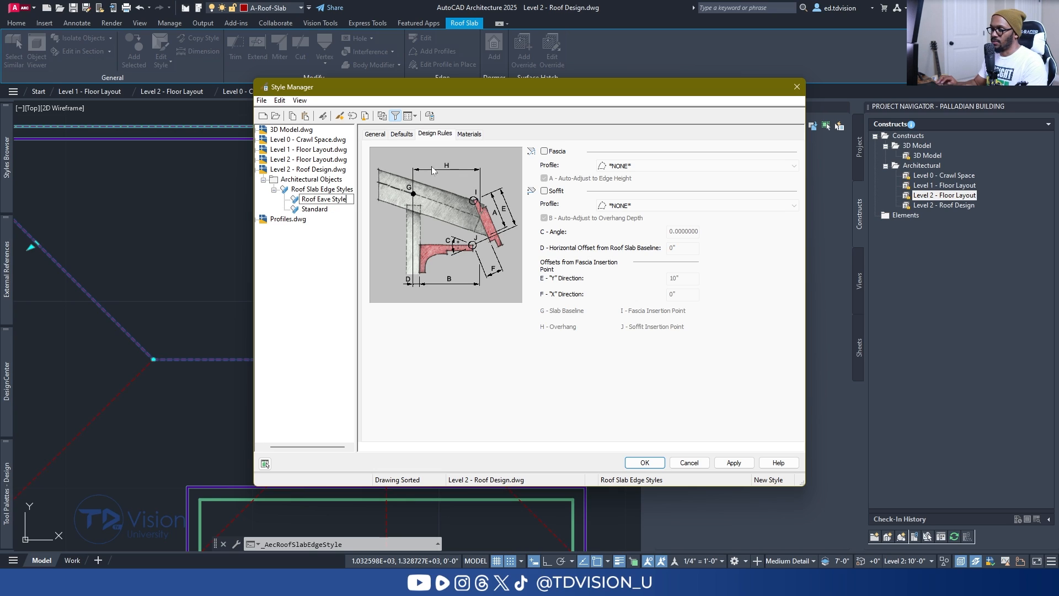
text(e Style)
key(Return)
Enable the fascia in Roof Eave Style's design rules and assign Roof Eave Profile to it.
click(544, 151)
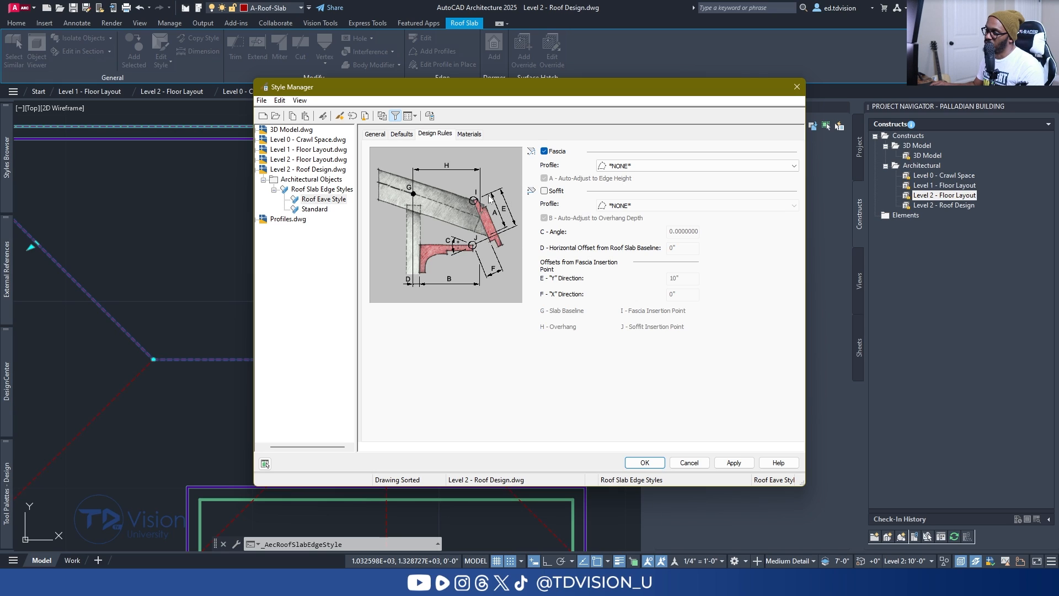
click(625, 167)
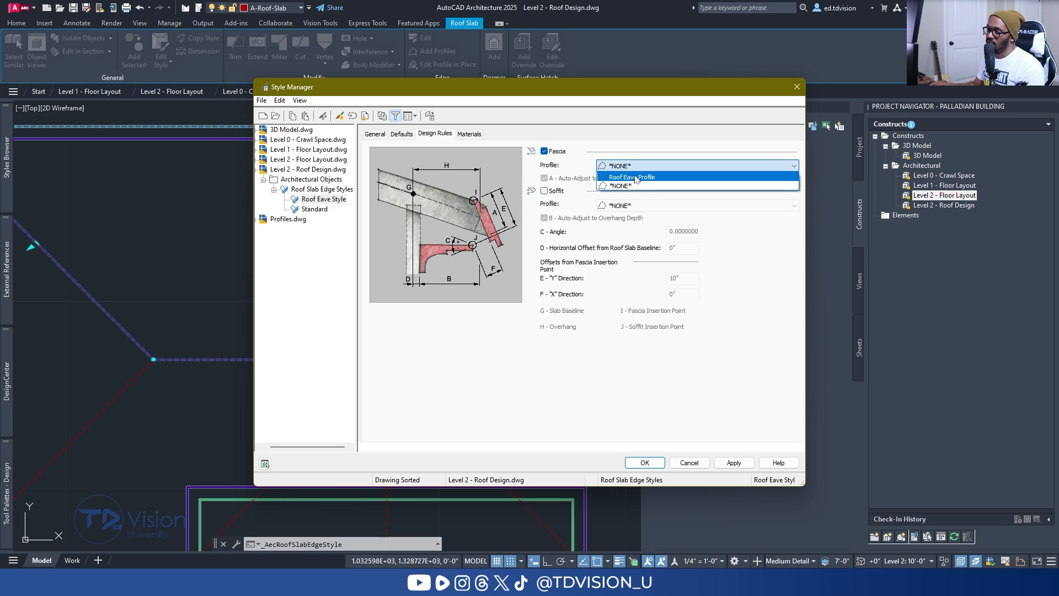
click(634, 178)
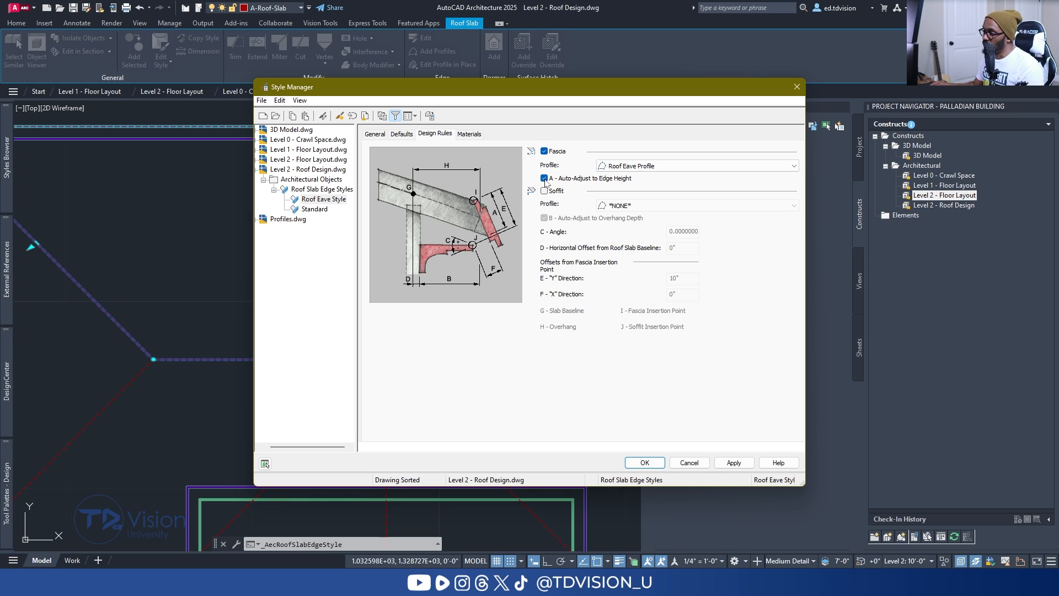
click(645, 462)
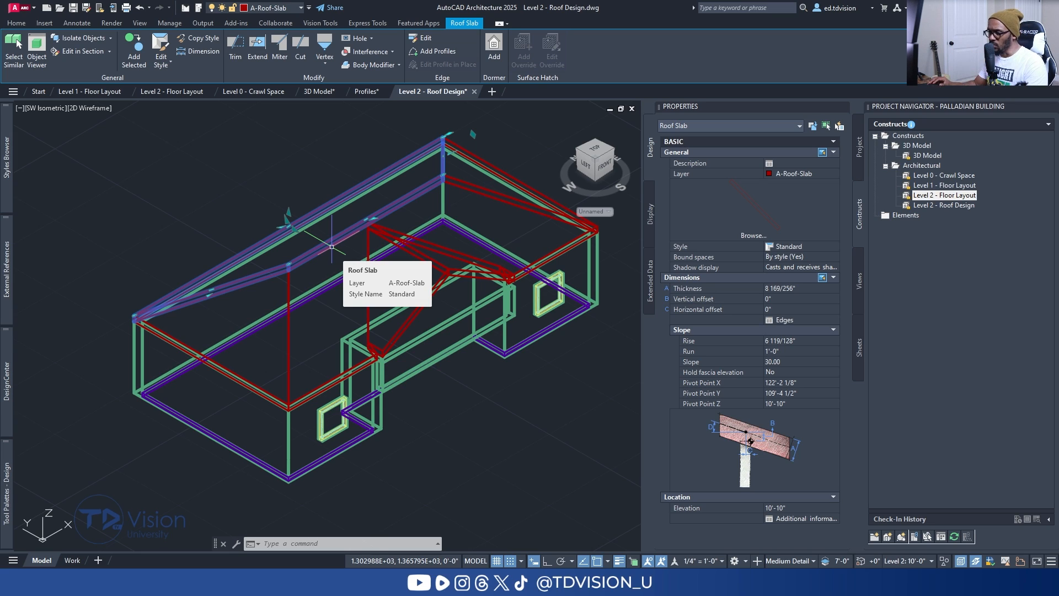
Assign Roof Eave Style to edge 1, the eave edge, of the triangular roof slab at the building's west end.
key(Escape)
click(223, 368)
scroll(223, 368, up, 2)
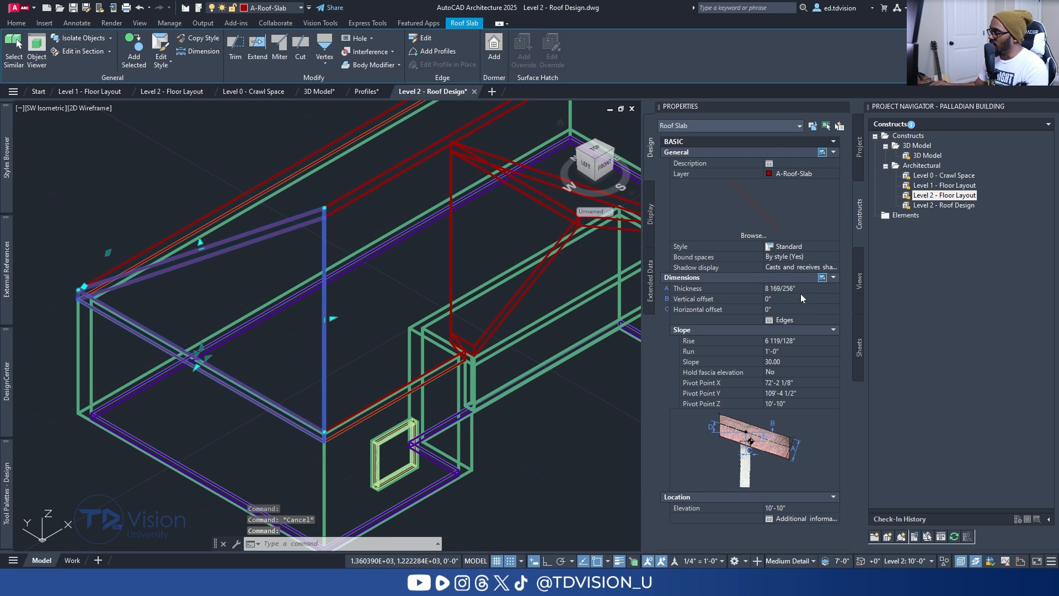
click(786, 321)
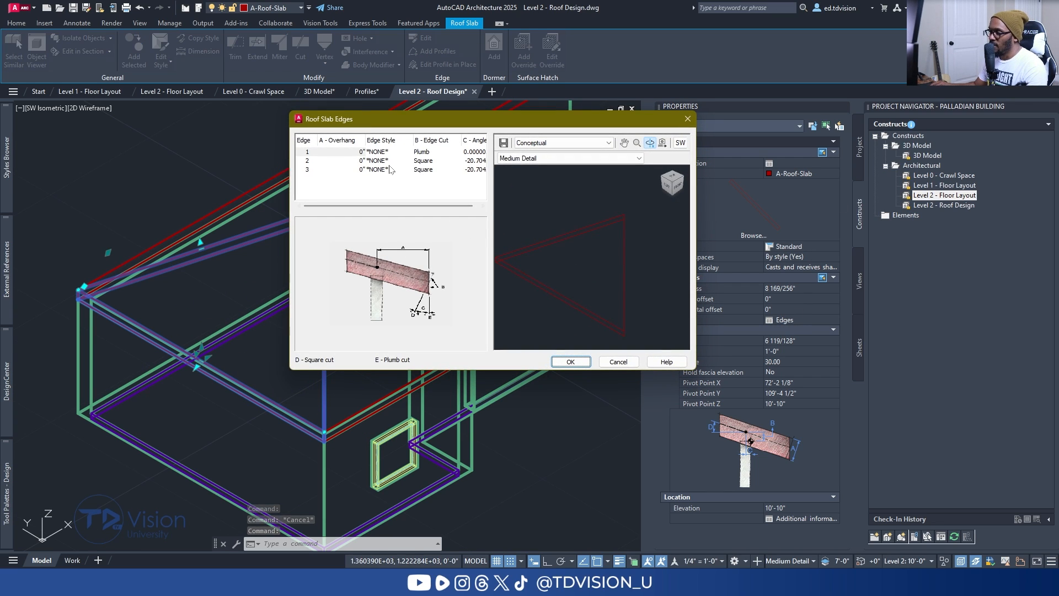
click(672, 177)
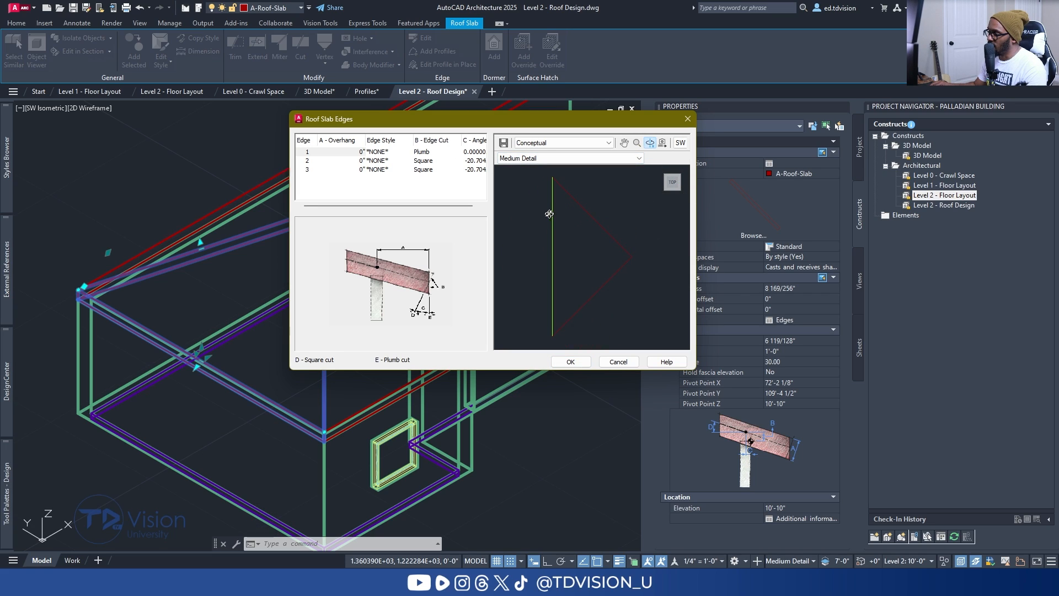
click(322, 162)
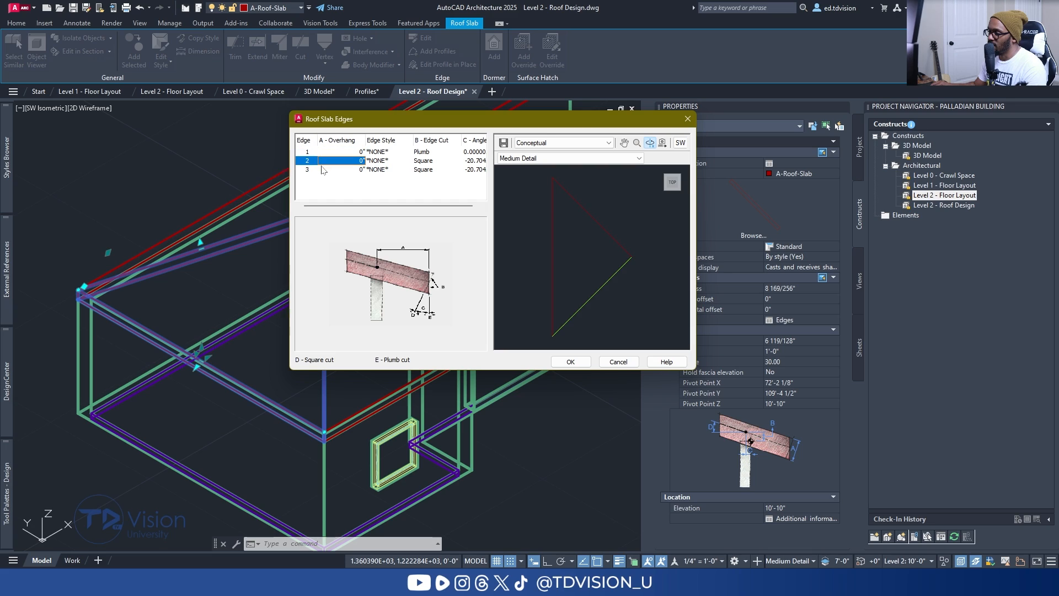
click(381, 153)
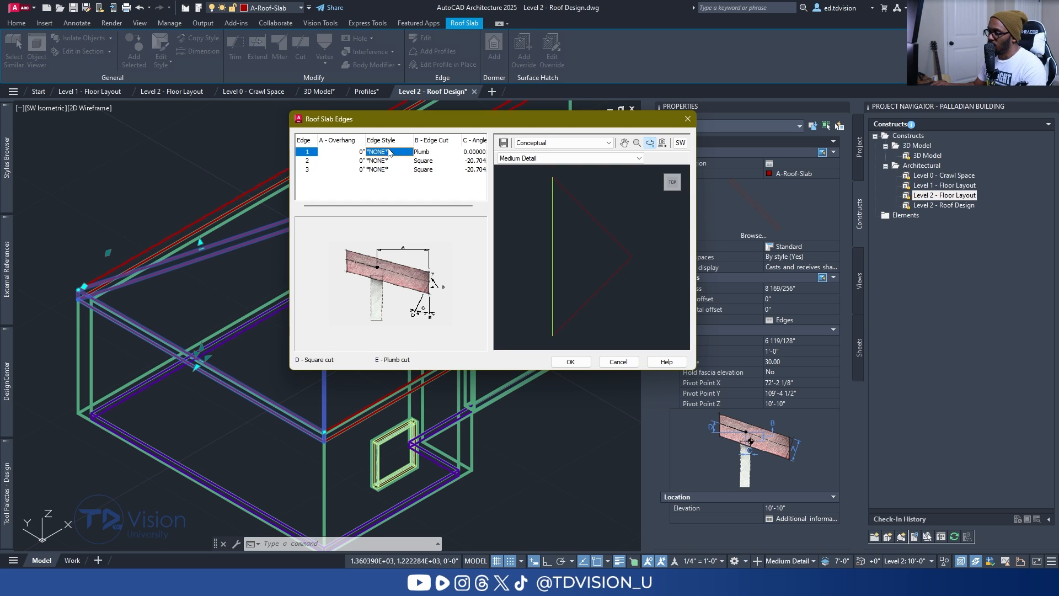
click(387, 153)
click(388, 164)
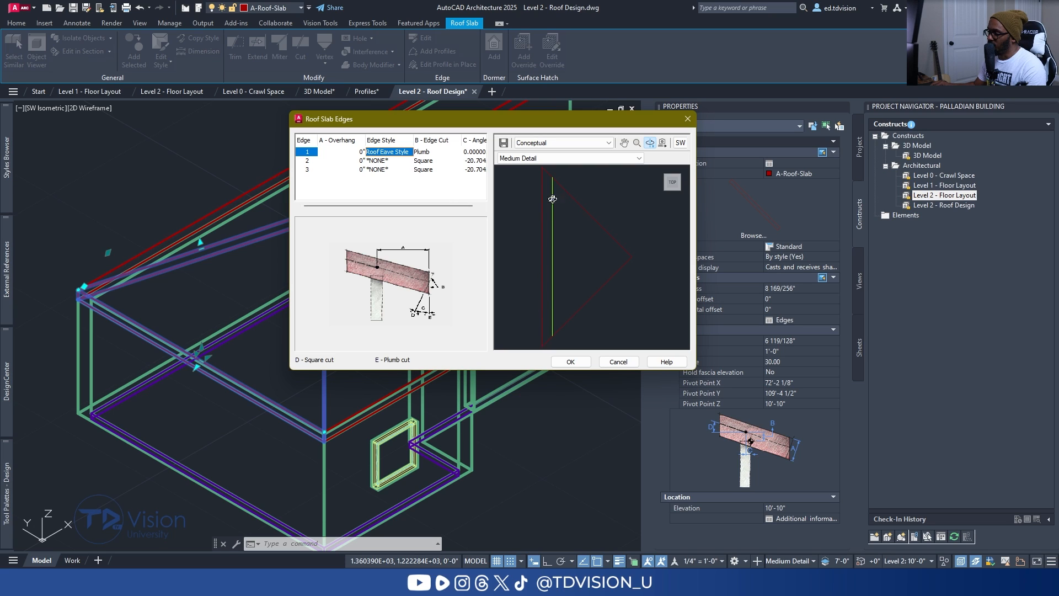
click(571, 362)
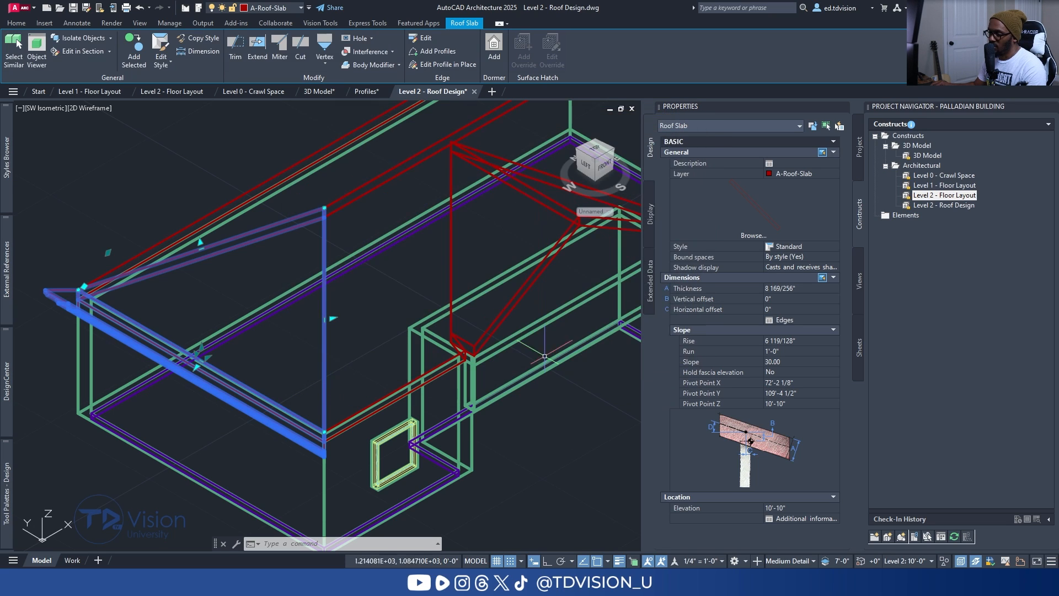
Assign Roof Eave Style to edge 1, the long eave edge, of the roof slab along the building's rear side.
key(Escape)
key(Escape)
mouse_move(317, 372)
shift+middle_down()
mouse_move(277, 324)
mouse_move(220, 283)
mouse_move(221, 300)
mouse_move(324, 371)
mouse_move(297, 390)
mouse_move(296, 378)
mouse_move(320, 386)
shift+middle_up()
scroll(250, 311, down, 3)
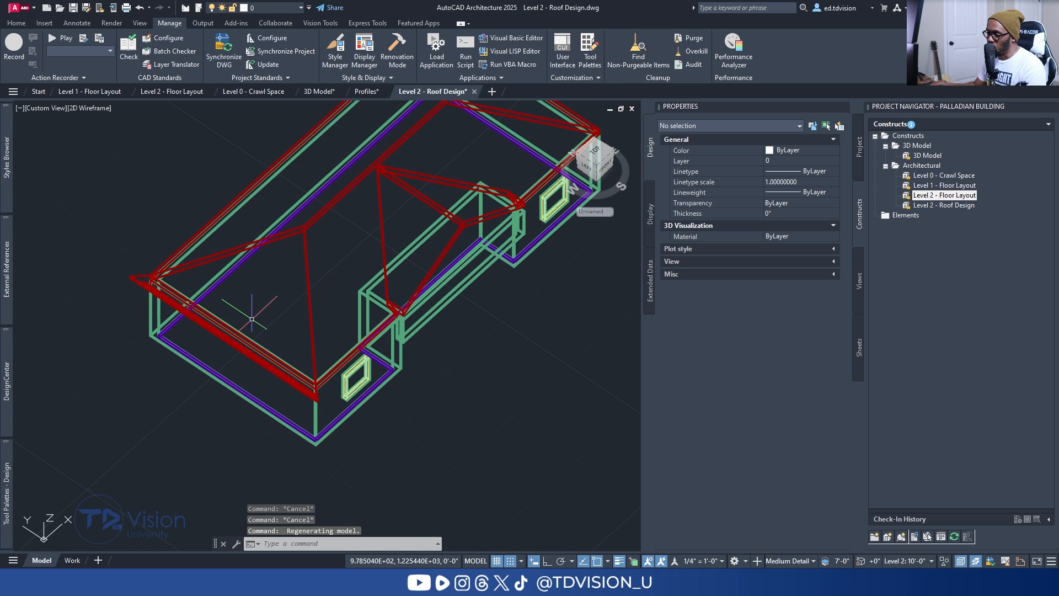
scroll(238, 274, up, 2)
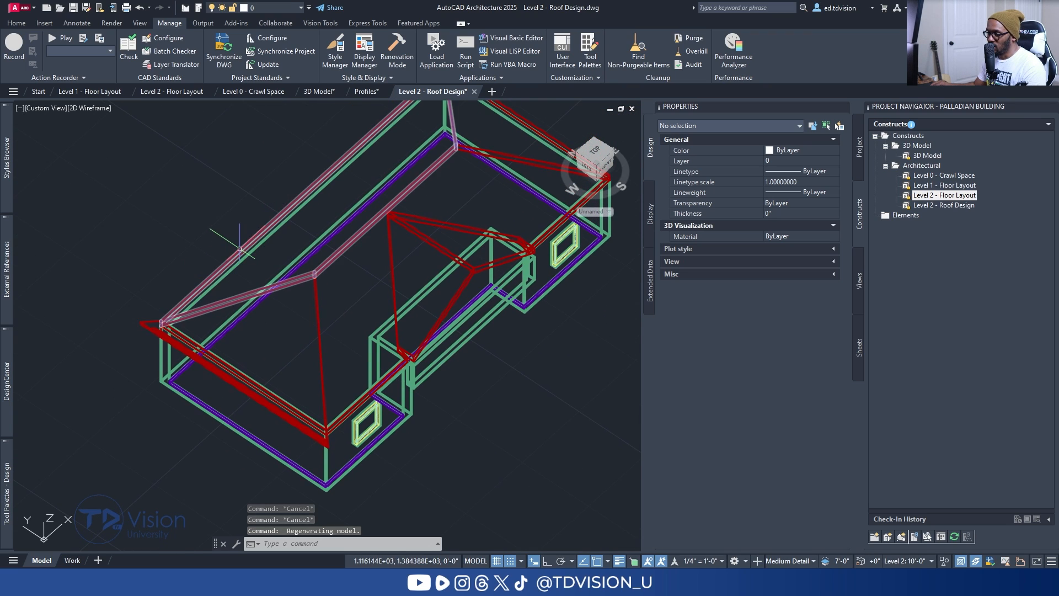
click(238, 276)
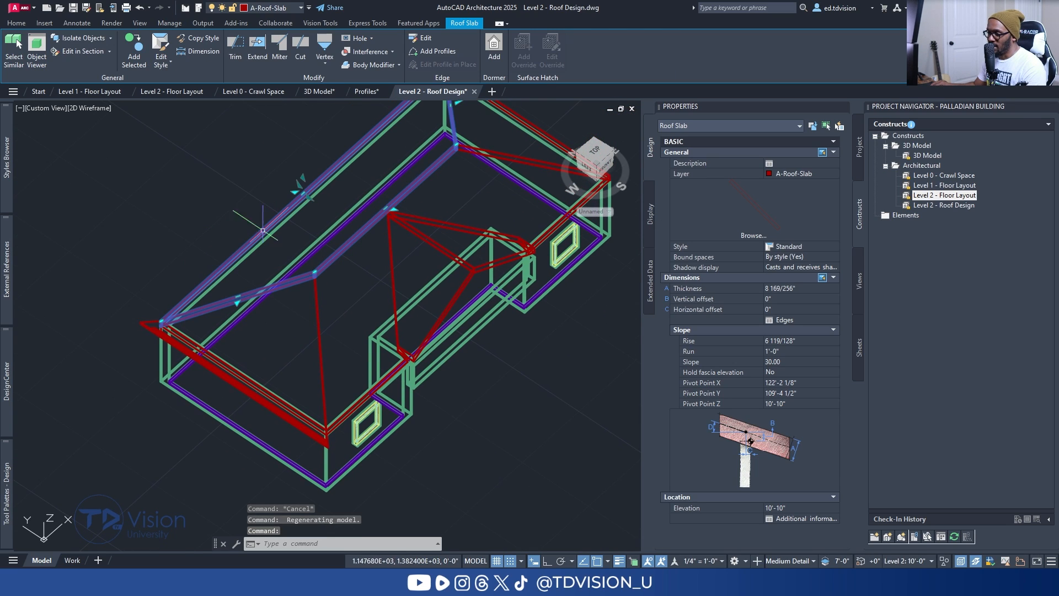
click(785, 319)
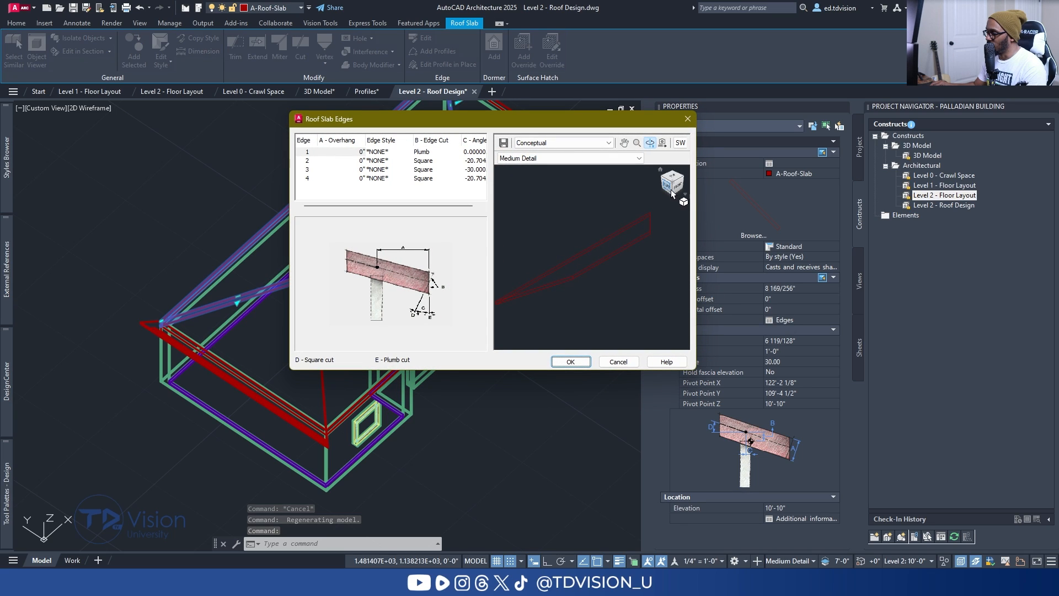
click(676, 179)
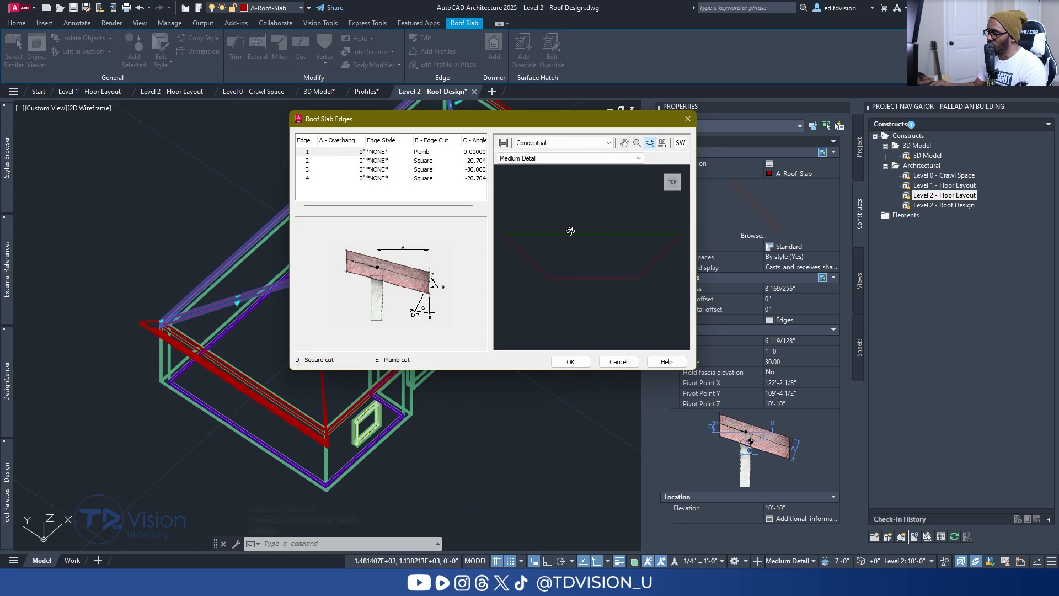
click(386, 152)
click(386, 169)
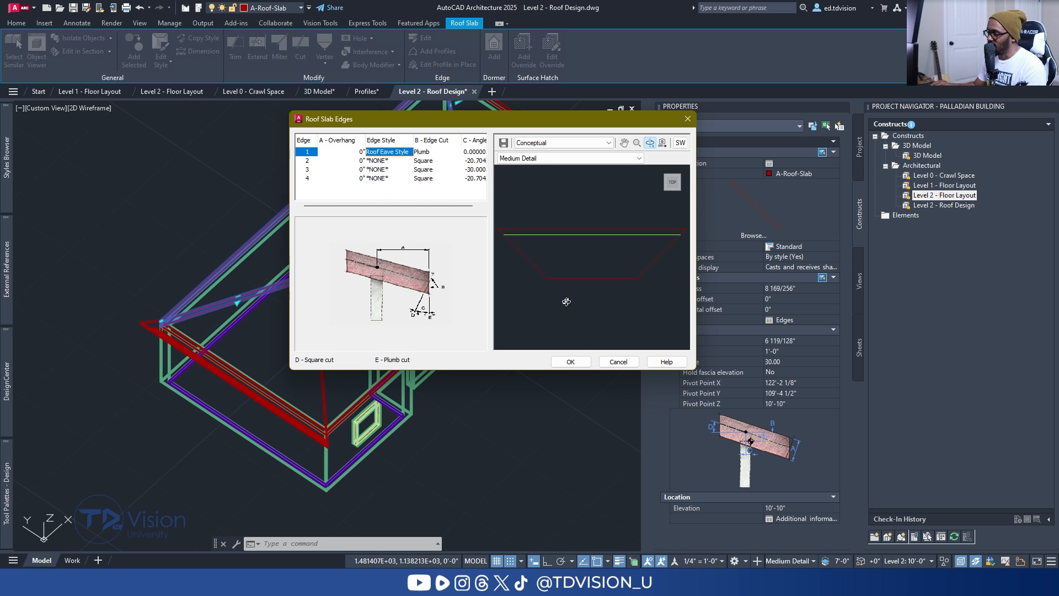
click(570, 362)
key(Escape)
key(Escape)
Assign Roof Eave Style to edge 1, the eave edge, of the triangular roof slab at the building's east end.
scroll(136, 327, up, 5)
shift+middle_drag(173, 300, 267, 302)
scroll(267, 302, down, 10)
middle_drag(304, 266, 311, 370)
scroll(295, 326, up, 5)
shift+middle_drag(295, 327, 366, 251)
click(373, 253)
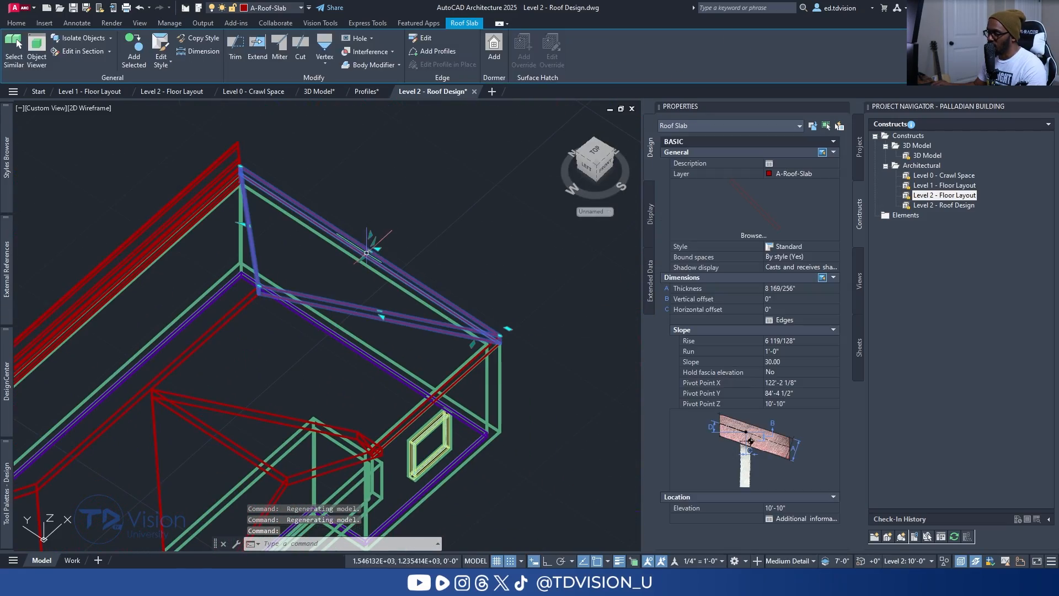
click(782, 320)
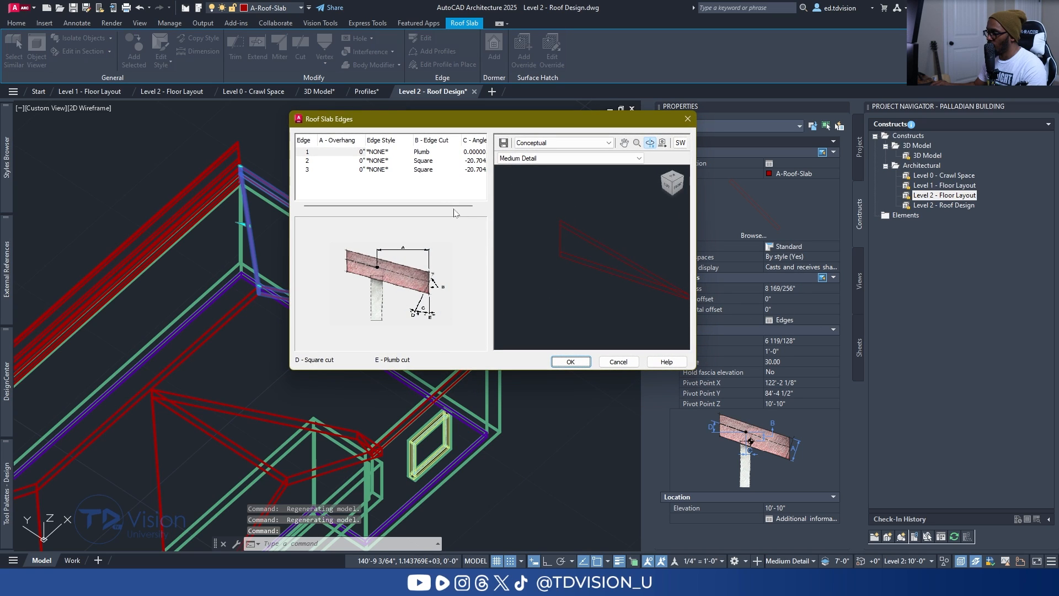
click(672, 175)
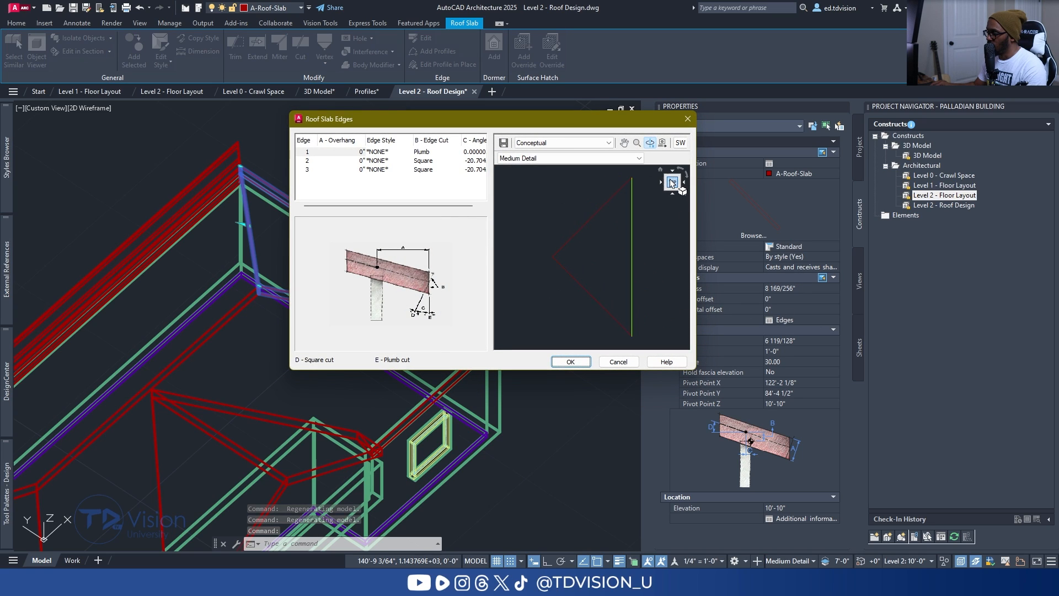
click(386, 152)
click(386, 152)
click(386, 167)
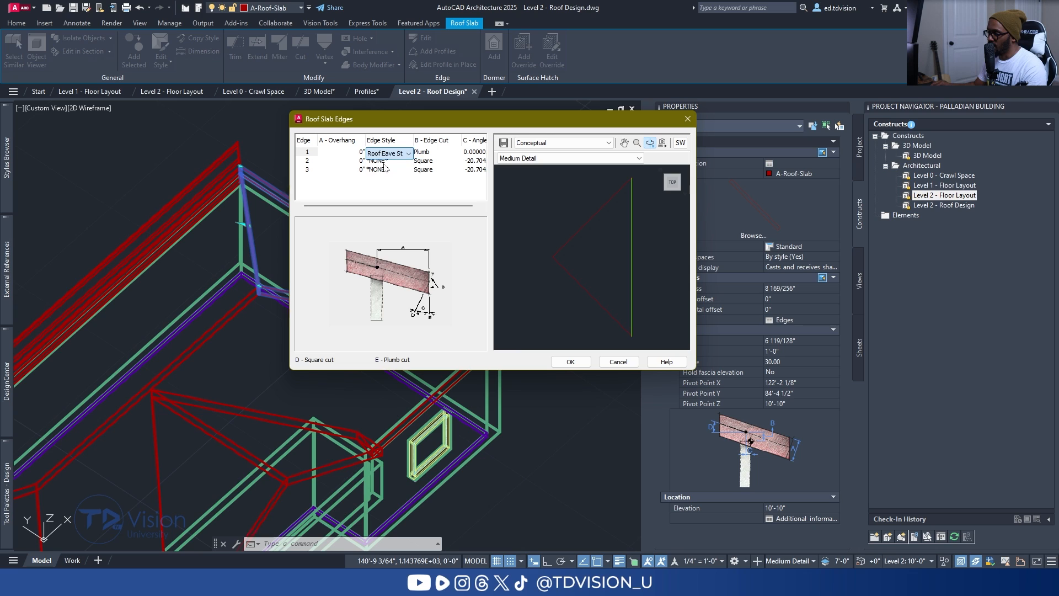
click(570, 362)
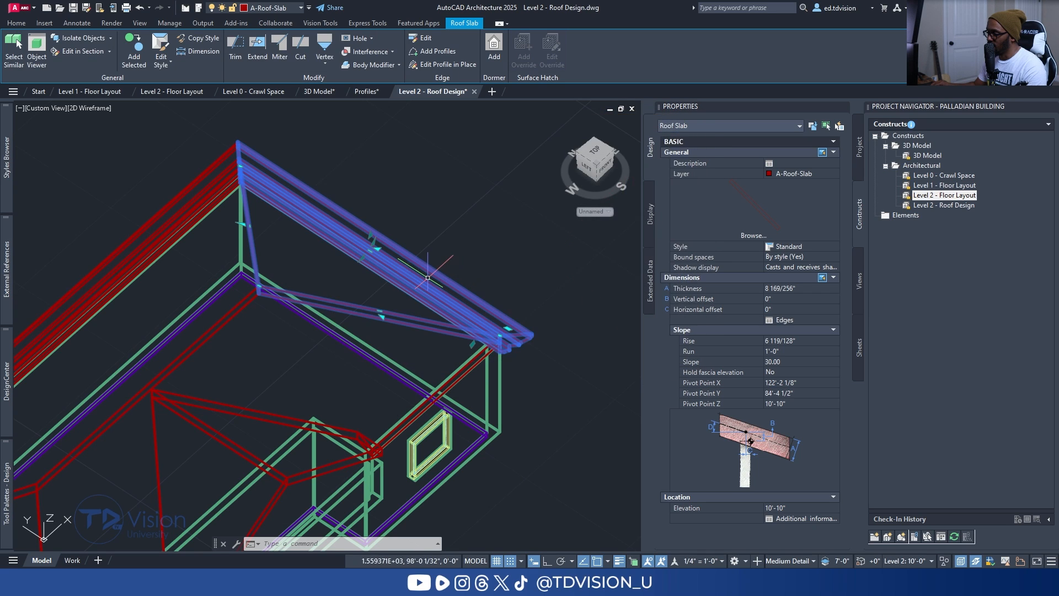
scroll(421, 297, down, 4)
scroll(421, 297, up, 3)
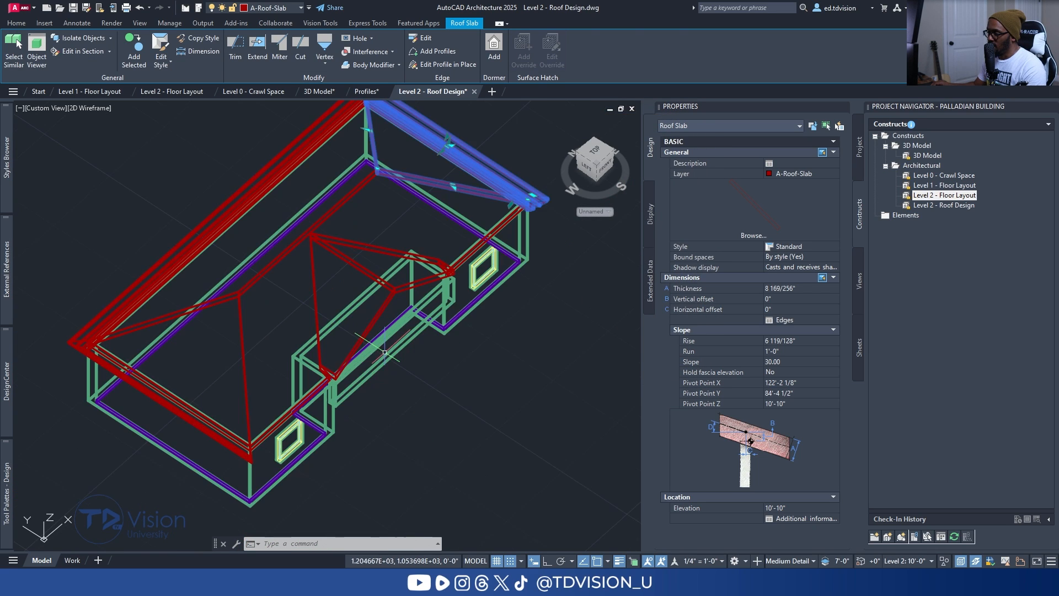
key(Escape)
key(Escape)
Assign Roof Eave Style to edge 1, the west eave segment, of the large front roof slab.
shift+middle_drag(421, 297, 284, 310)
click(490, 267)
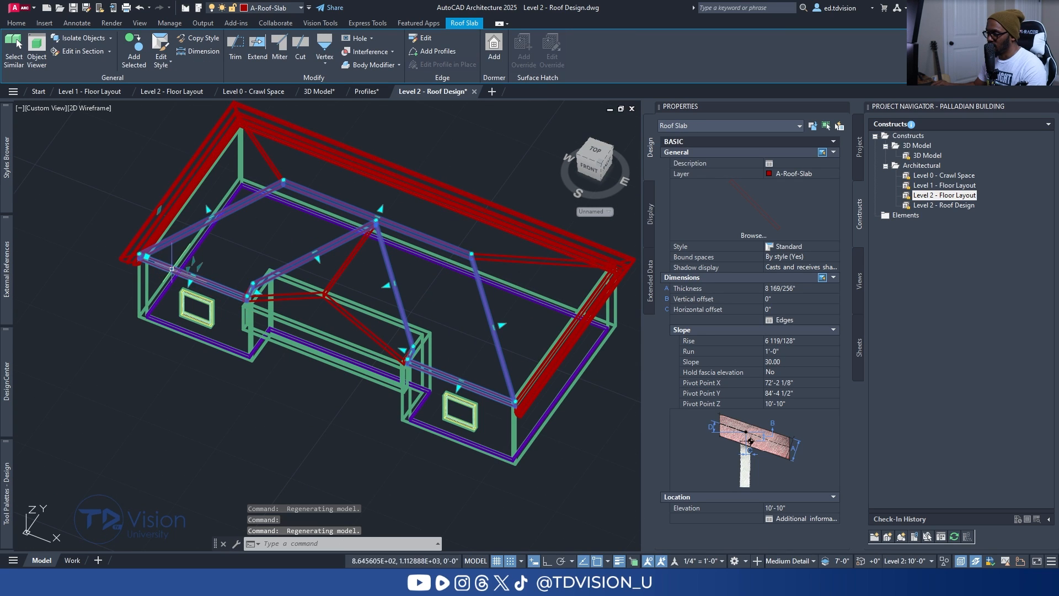
shift+middle_drag(266, 339, 371, 302)
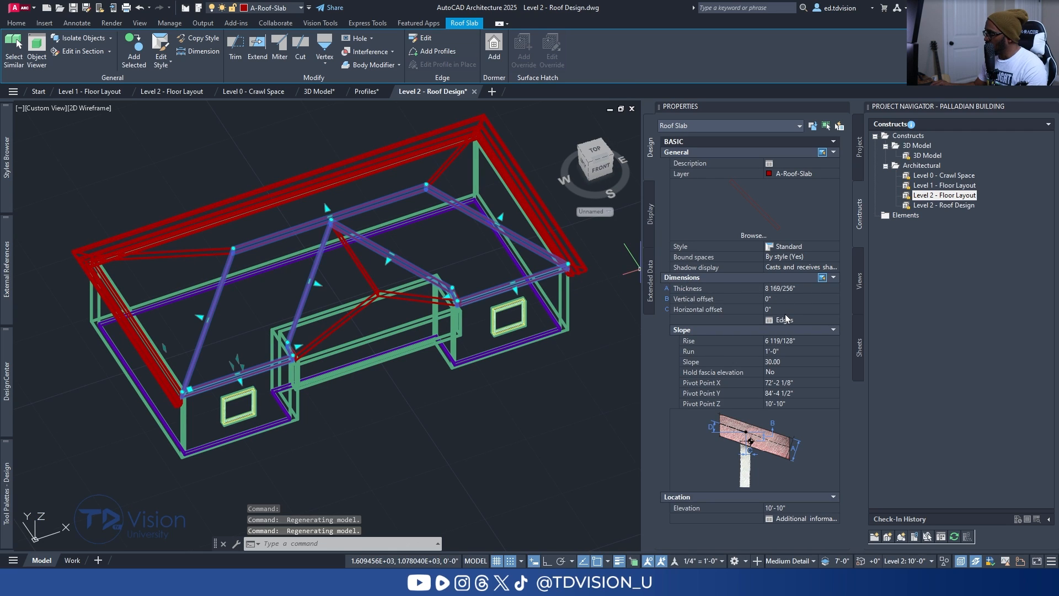
click(784, 318)
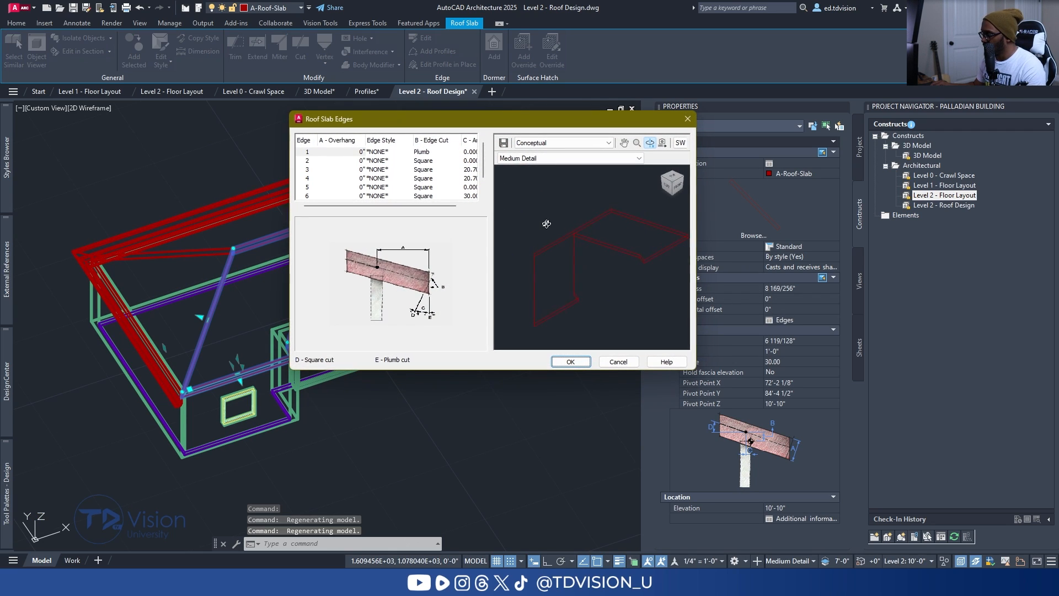
click(673, 180)
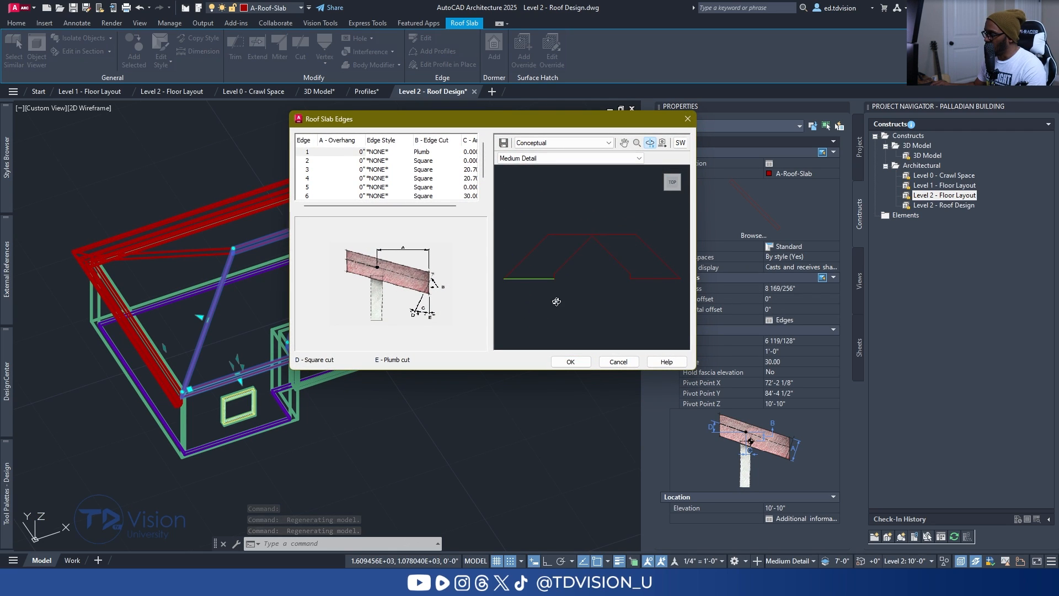
click(381, 157)
click(382, 169)
Identify the front roof slab's east eave segment among its edges and assign Roof Eave Style to it as edge 6.
click(339, 172)
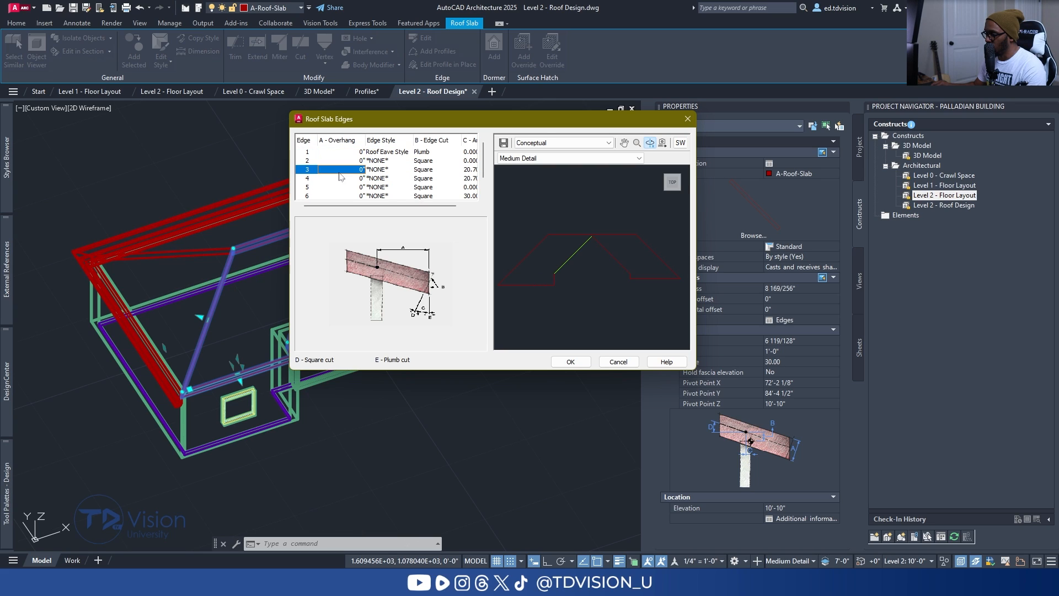
click(381, 160)
click(378, 170)
click(376, 179)
click(375, 187)
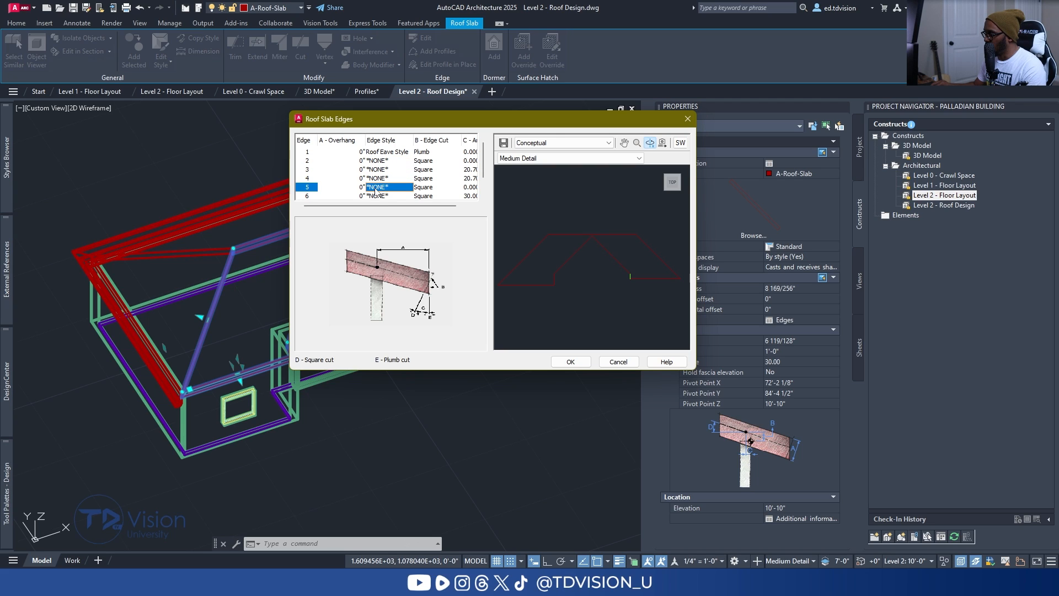
click(376, 197)
click(379, 197)
click(380, 197)
click(388, 208)
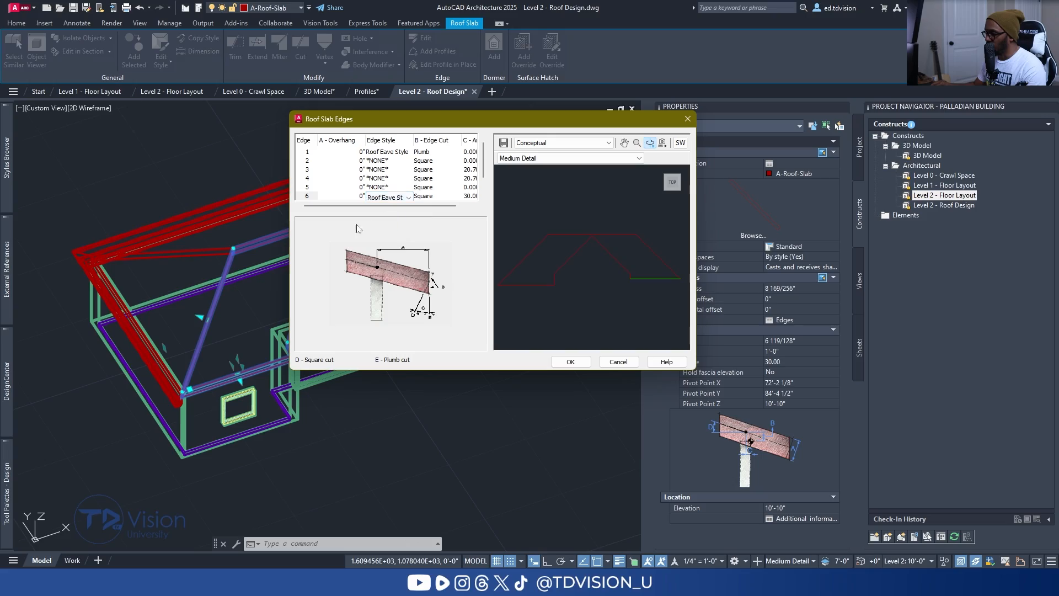
click(554, 361)
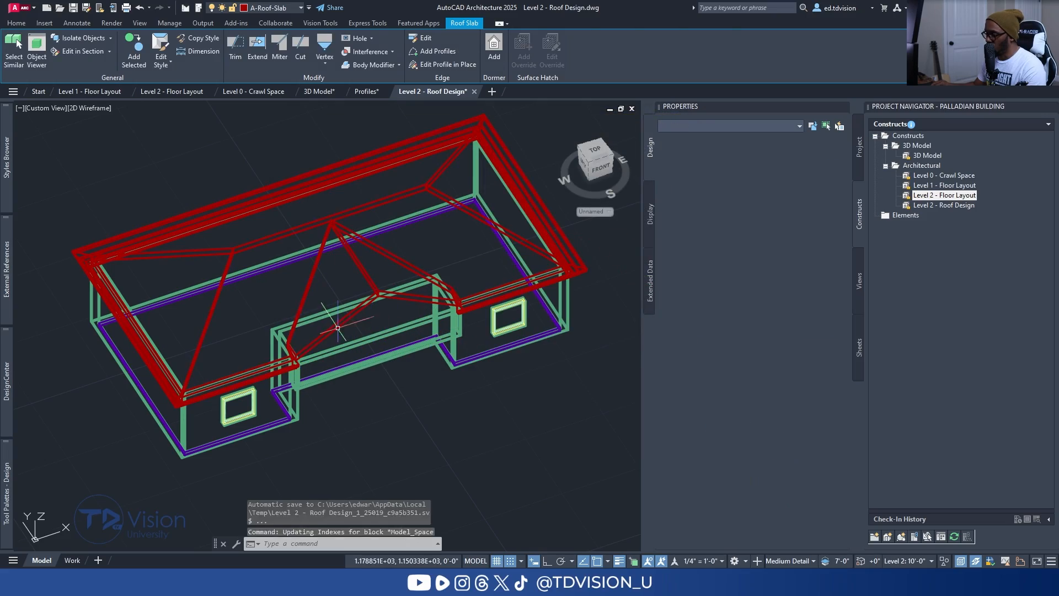
key(Escape)
Assign Roof Eave Style to edge 1, the short eave edge, of the central front gable's west roof slab.
scroll(226, 362, up, 3)
shift+middle_drag(226, 361, 337, 346)
middle_drag(420, 336, 357, 333)
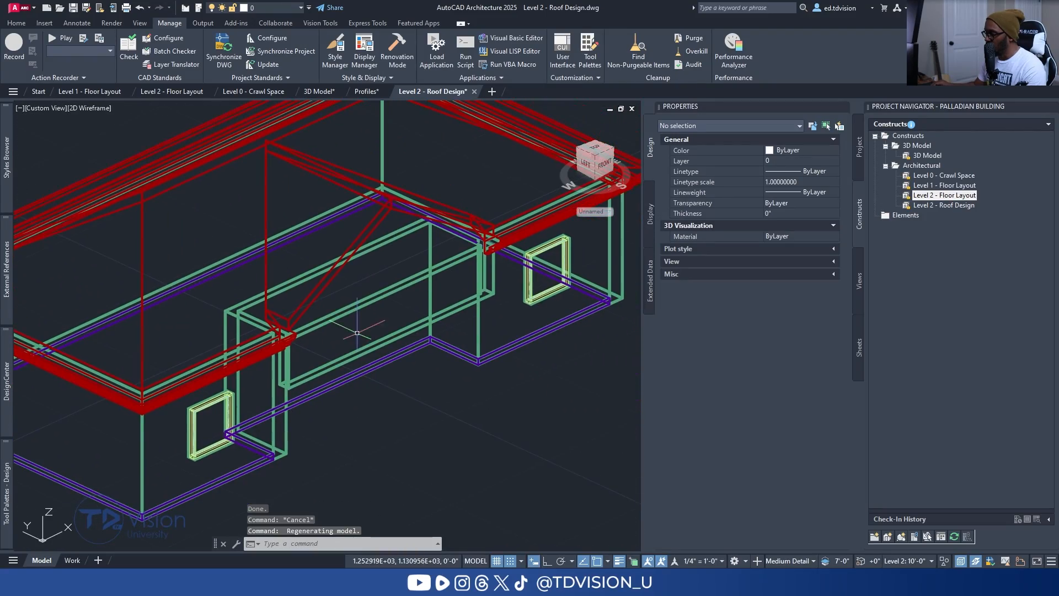
shift+middle_drag(501, 309, 407, 225)
click(407, 223)
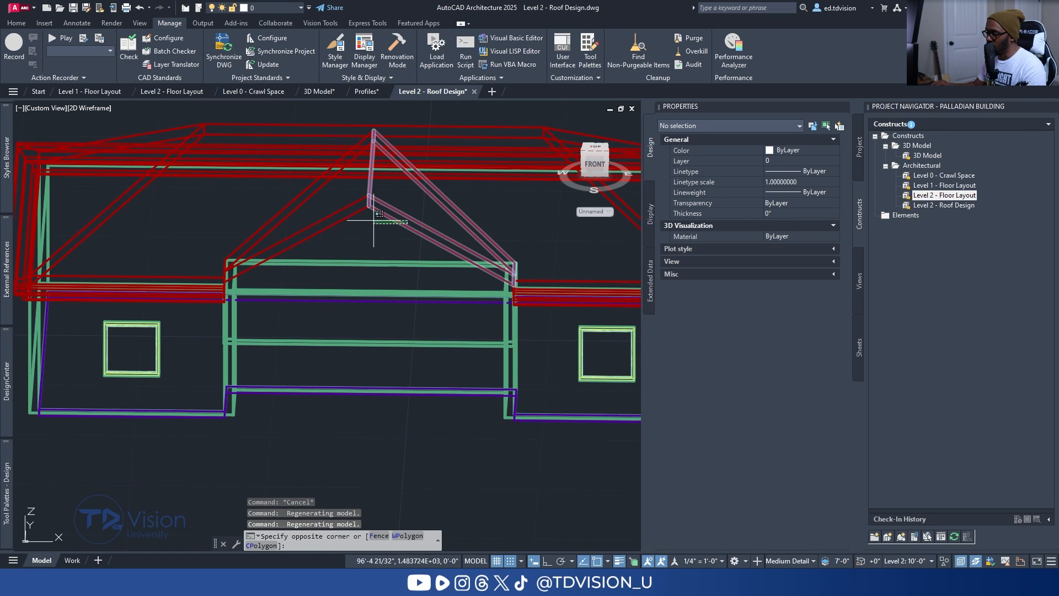
key(Escape)
click(274, 227)
shift+middle_drag(274, 227, 375, 237)
click(788, 321)
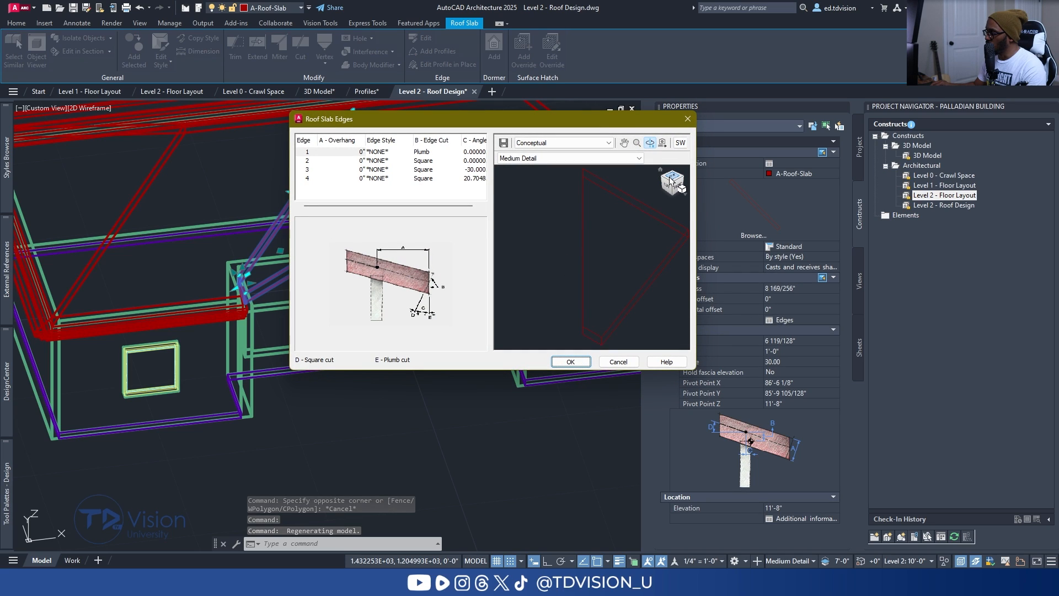
click(671, 180)
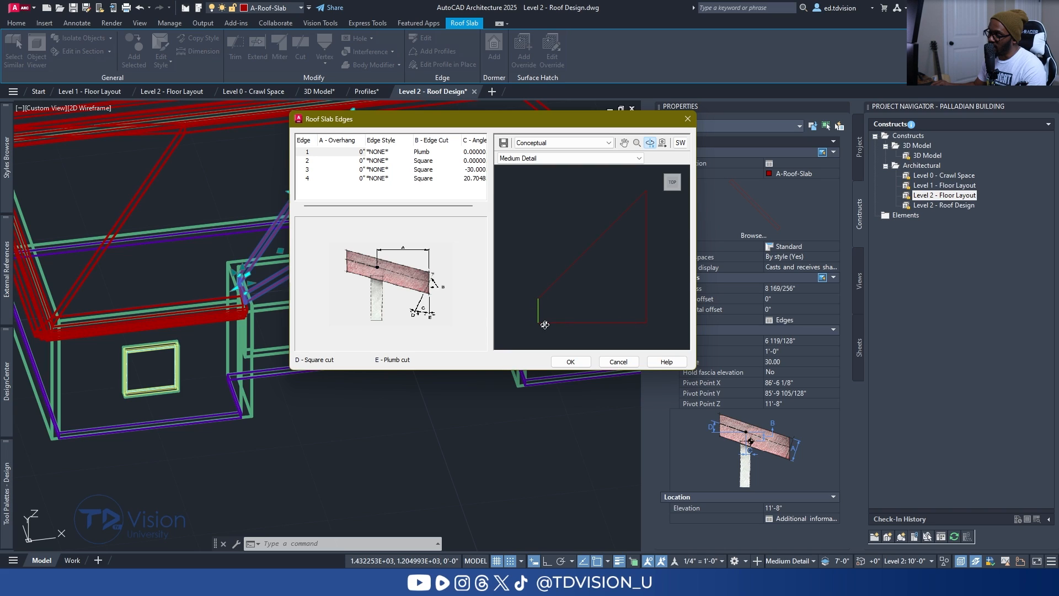
click(383, 155)
click(383, 154)
click(385, 170)
click(385, 158)
click(386, 164)
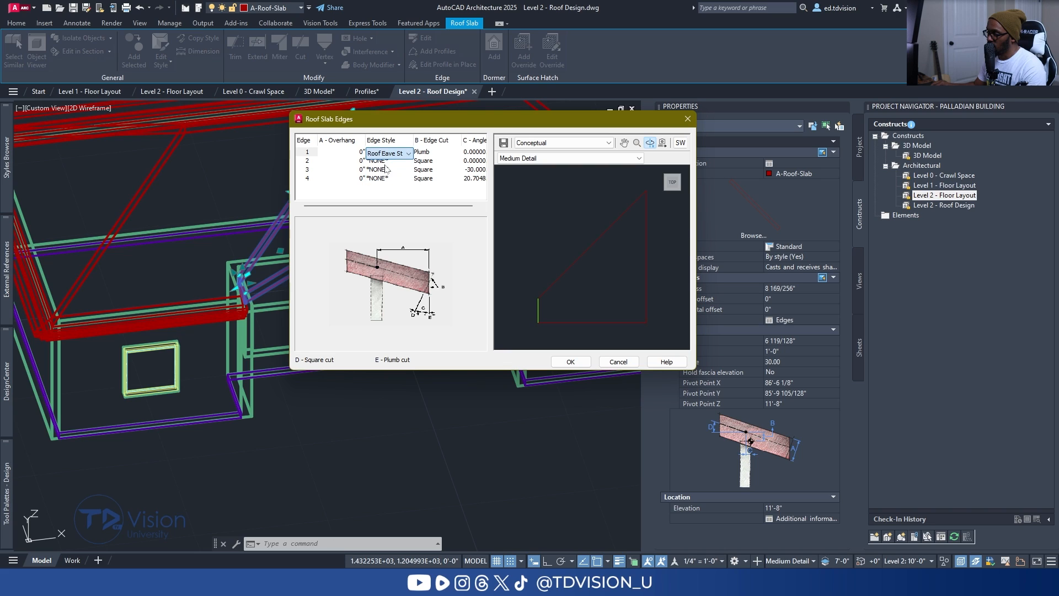
Assign Roof Eave Style to edge 2, the sloping gable edge, of the central gable's west roof slab.
click(385, 161)
click(384, 161)
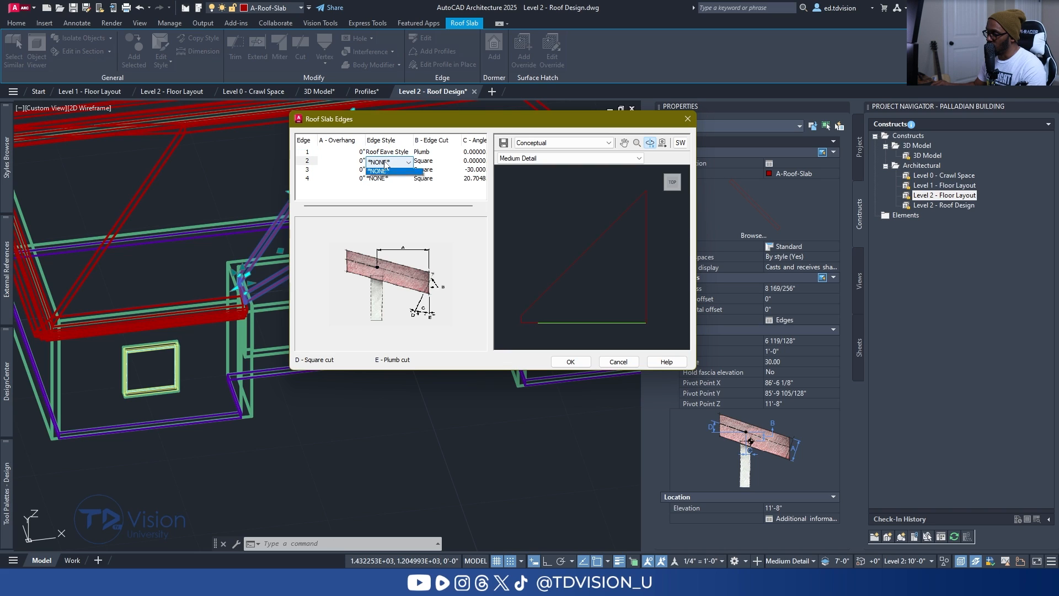
click(379, 174)
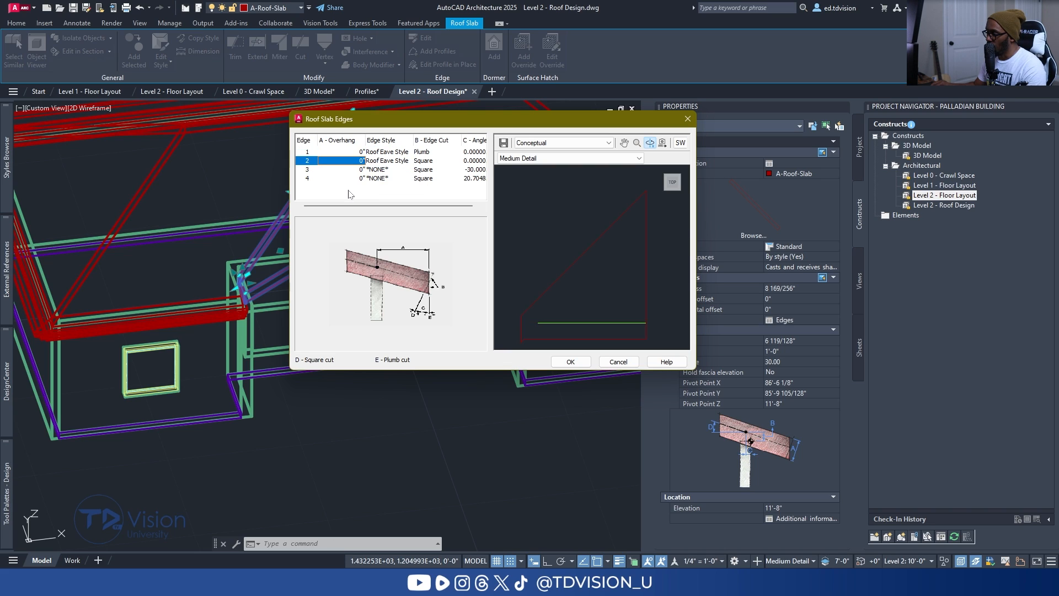
Change the edge cut of edge 1 to Square on the central gable's west roof slab and apply the edge settings.
click(667, 190)
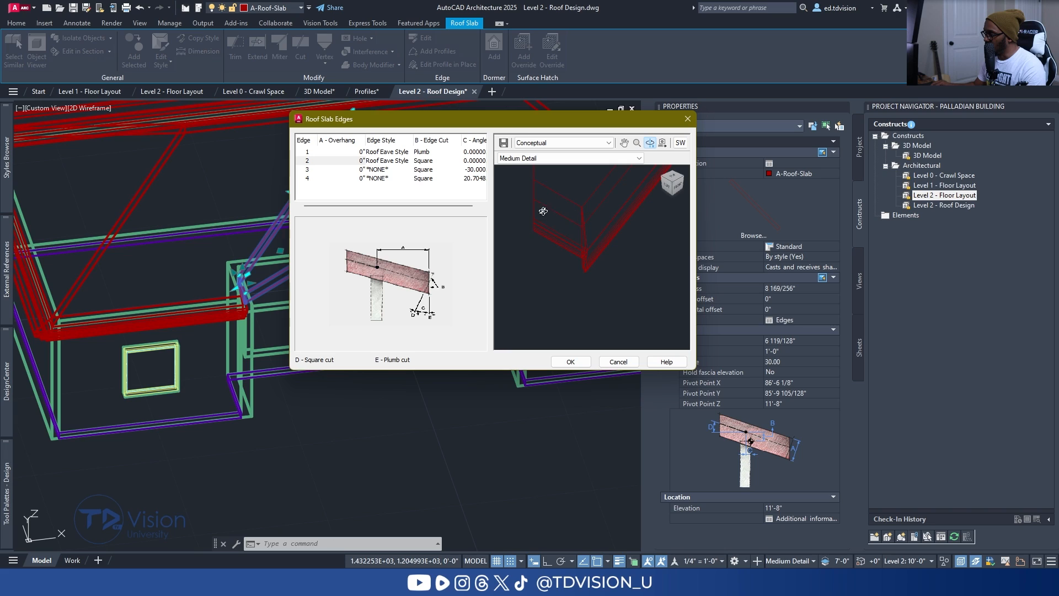
click(387, 153)
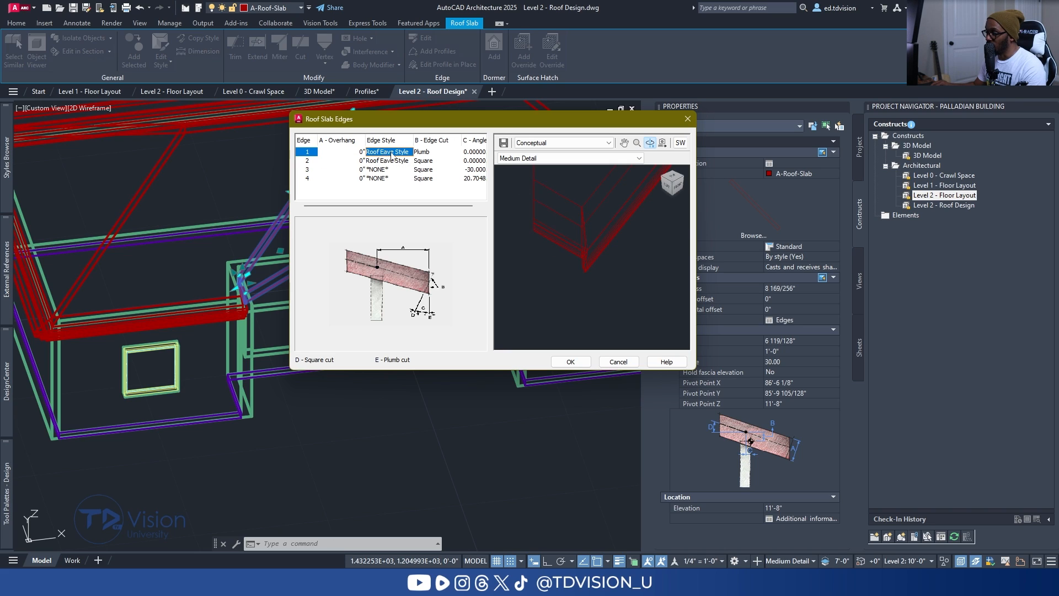
click(433, 152)
click(433, 154)
click(427, 163)
click(389, 188)
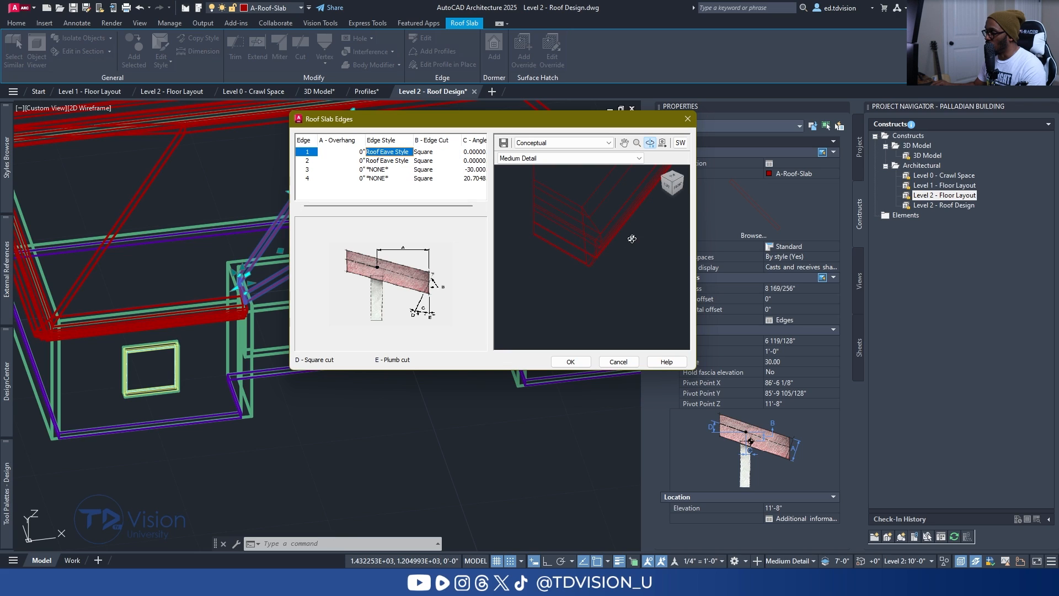
drag(629, 253, 613, 244)
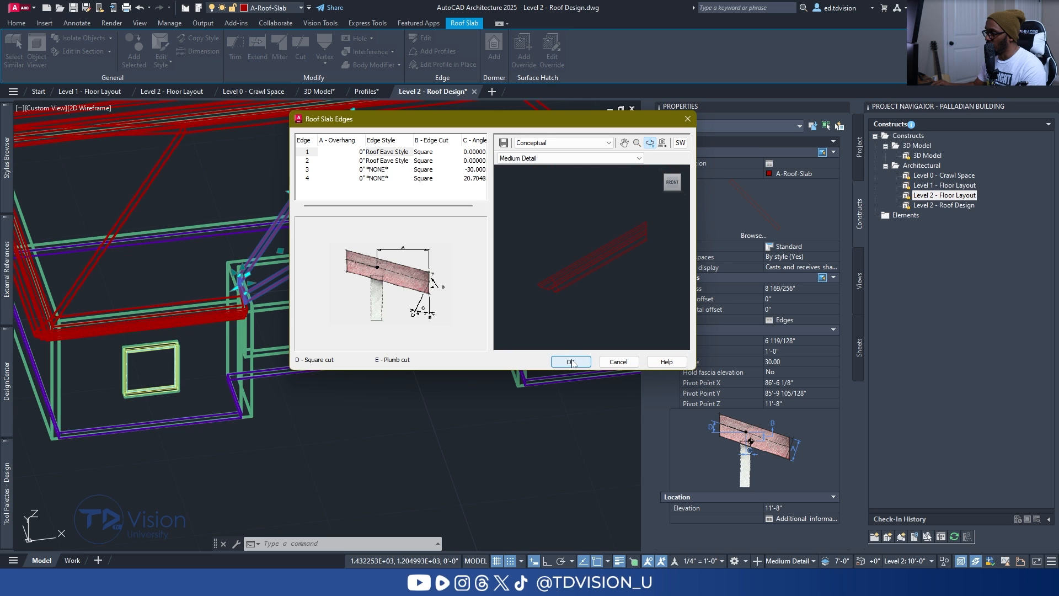
click(572, 363)
key(Escape)
key(Escape)
Assign Roof Eave Style to edge 1, the short eave edge, of the central front gable's east roof slab.
shift+middle_drag(256, 314, 390, 225)
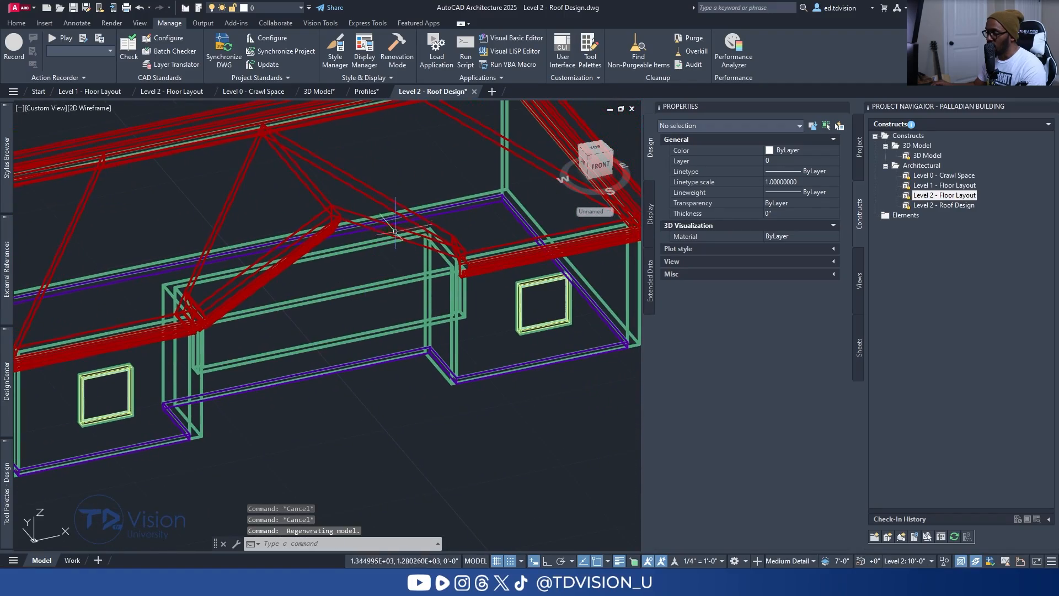
click(390, 225)
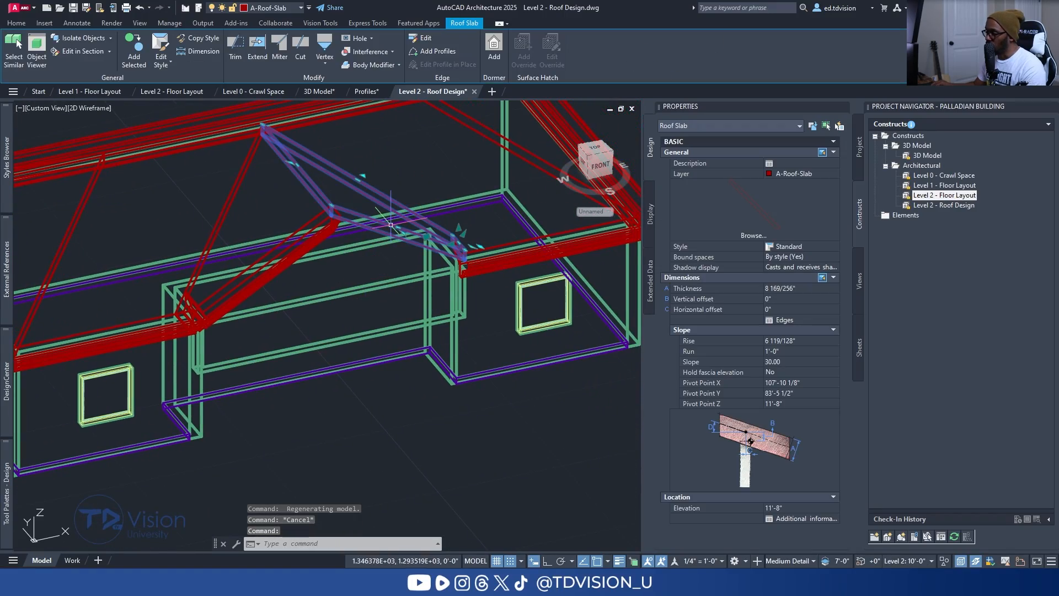
click(788, 320)
click(673, 180)
click(378, 157)
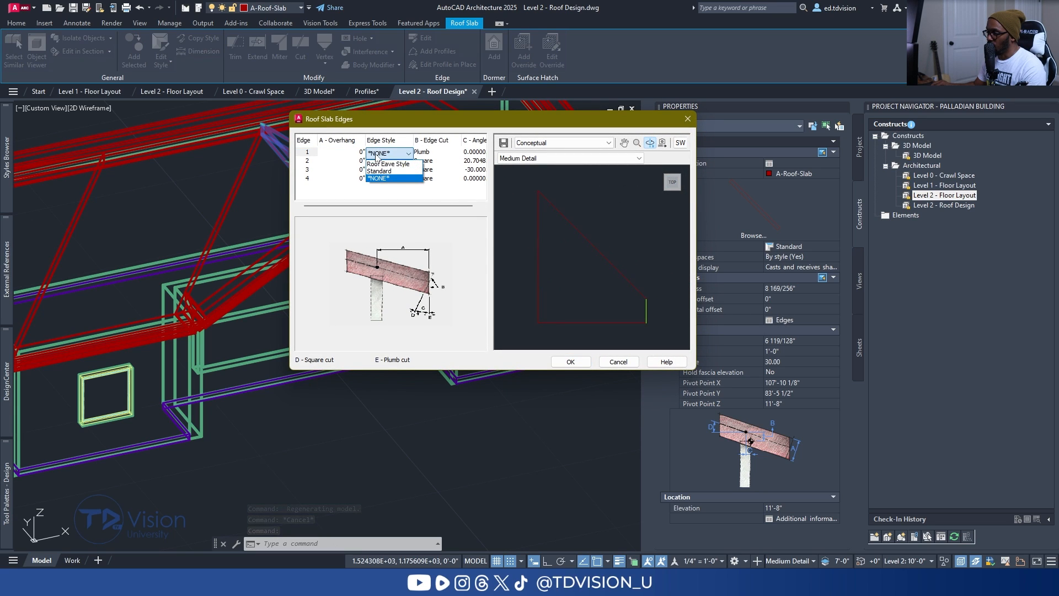
click(380, 169)
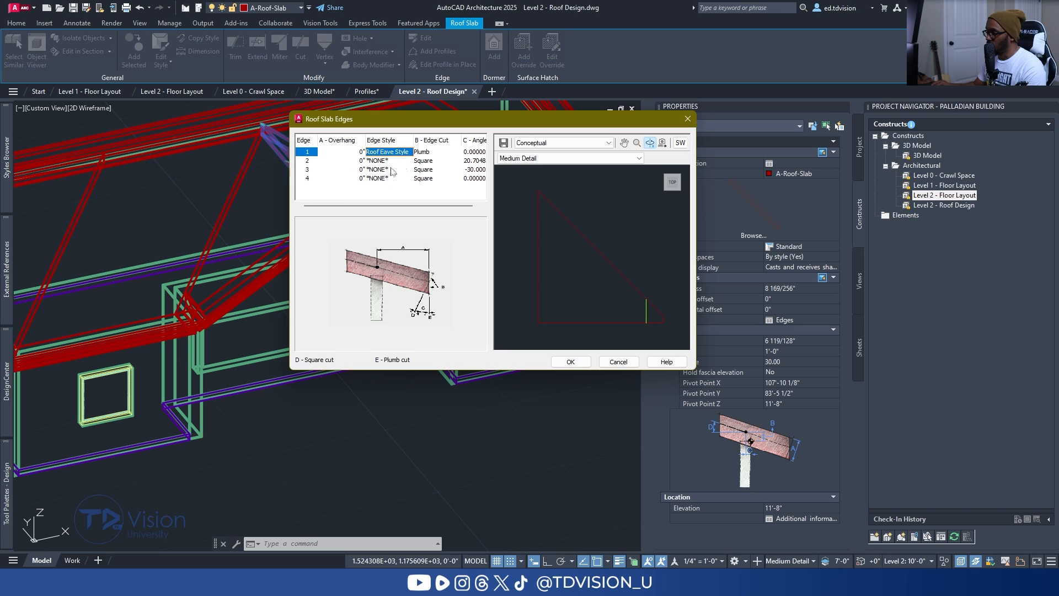
Set edge 1 to a Square cut, assign Roof Eave Style to edge 4 of the central gable's east roof slab, and apply the edge settings.
click(438, 152)
click(430, 169)
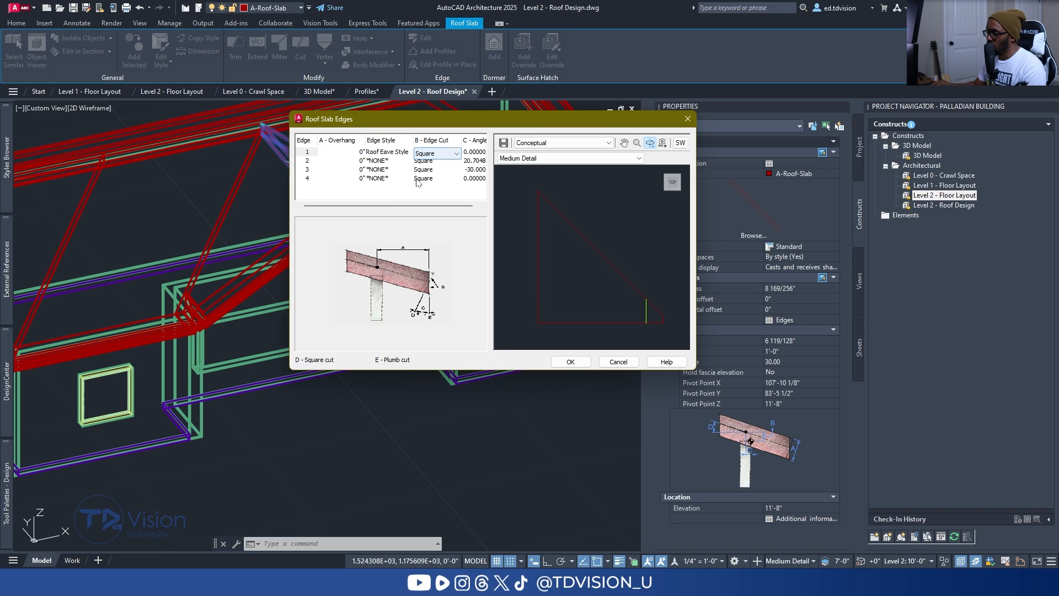
click(384, 163)
click(384, 170)
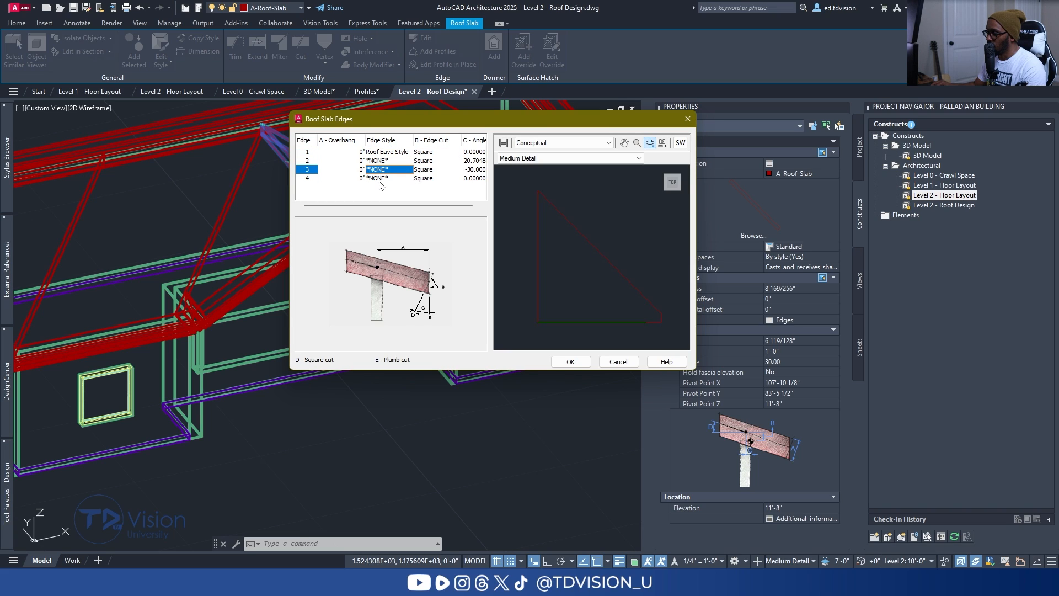
click(380, 177)
click(387, 177)
click(386, 196)
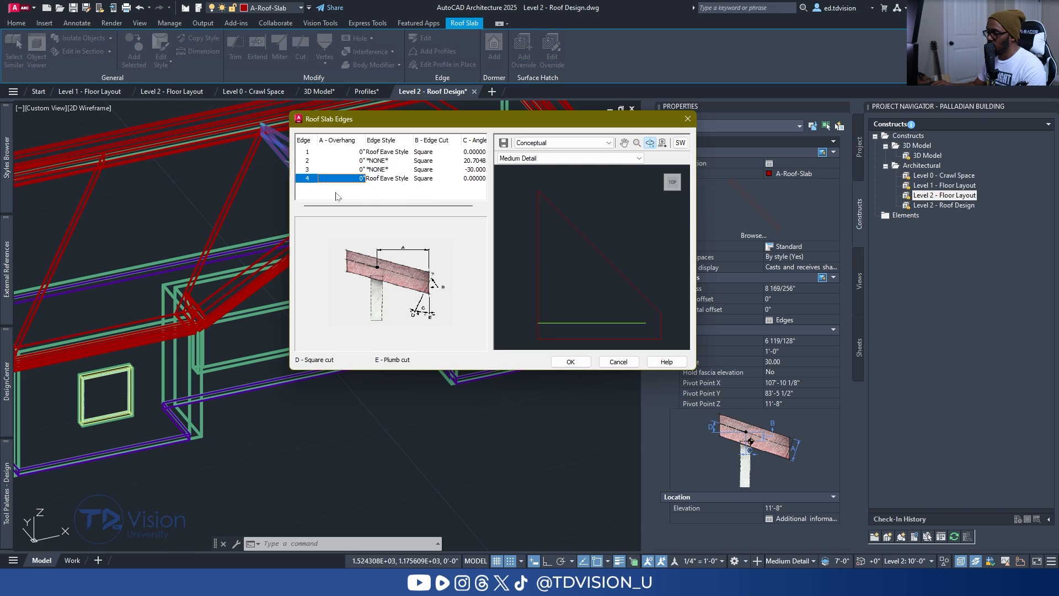
click(571, 362)
key(Escape)
key(Escape)
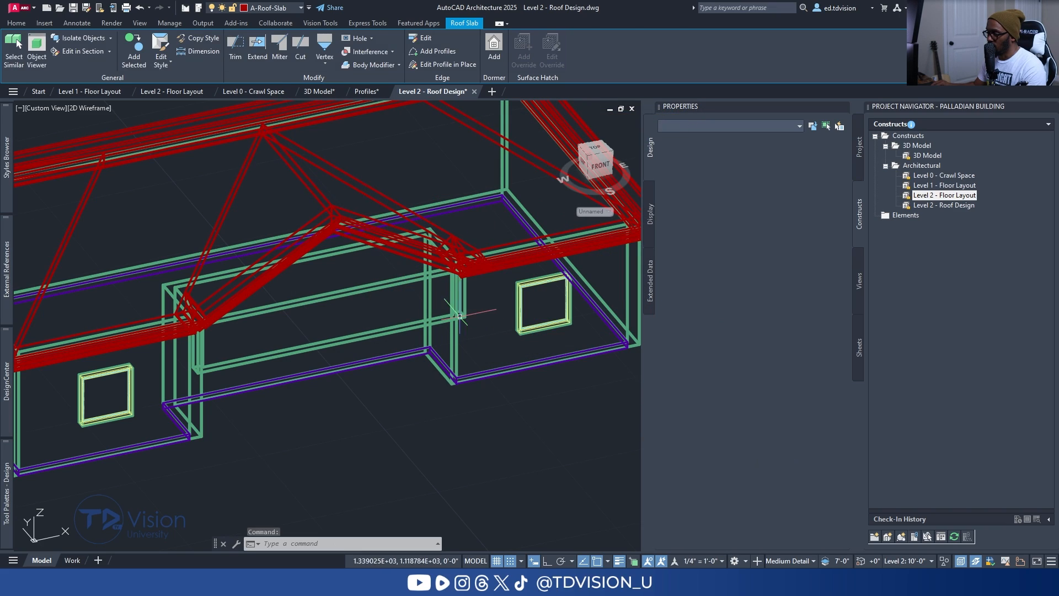
Show the roof model in the Conceptual visual style and compare its front gable with the reference photo of the building.
mouse_move(393, 326)
shift+middle_down()
mouse_move(366, 280)
mouse_move(392, 310)
shift+middle_up()
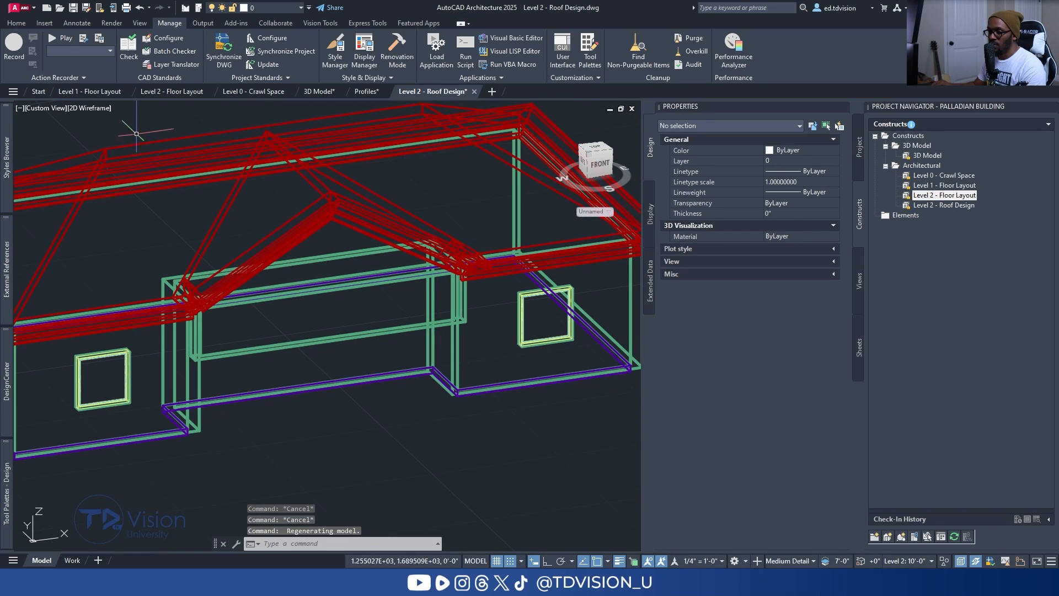
click(91, 108)
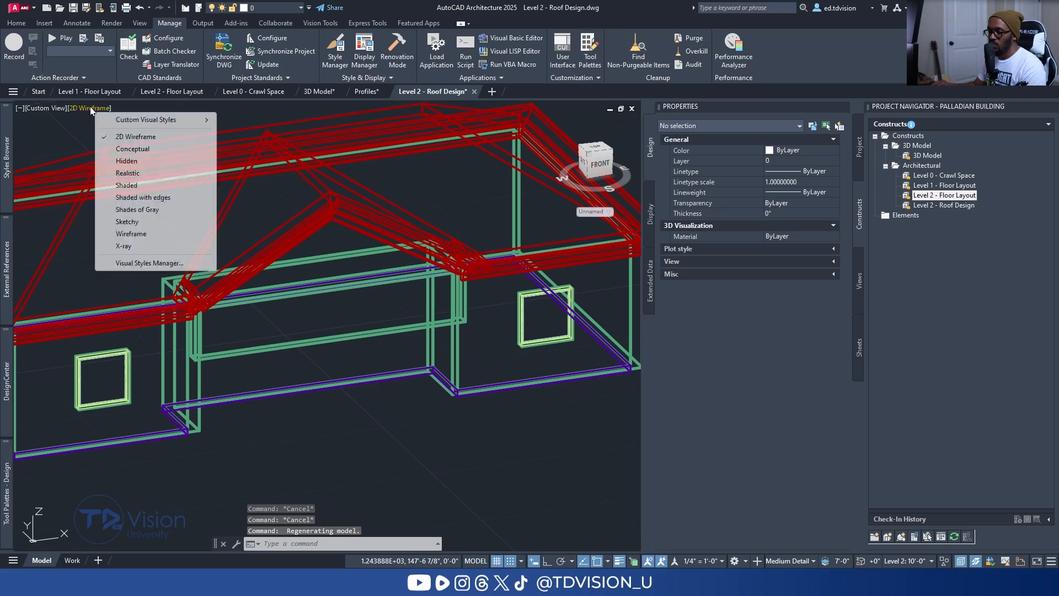
click(134, 149)
mouse_move(314, 303)
shift+middle_down()
mouse_move(294, 221)
mouse_move(390, 296)
mouse_move(478, 308)
mouse_move(320, 268)
mouse_move(487, 241)
mouse_move(428, 323)
shift+middle_up()
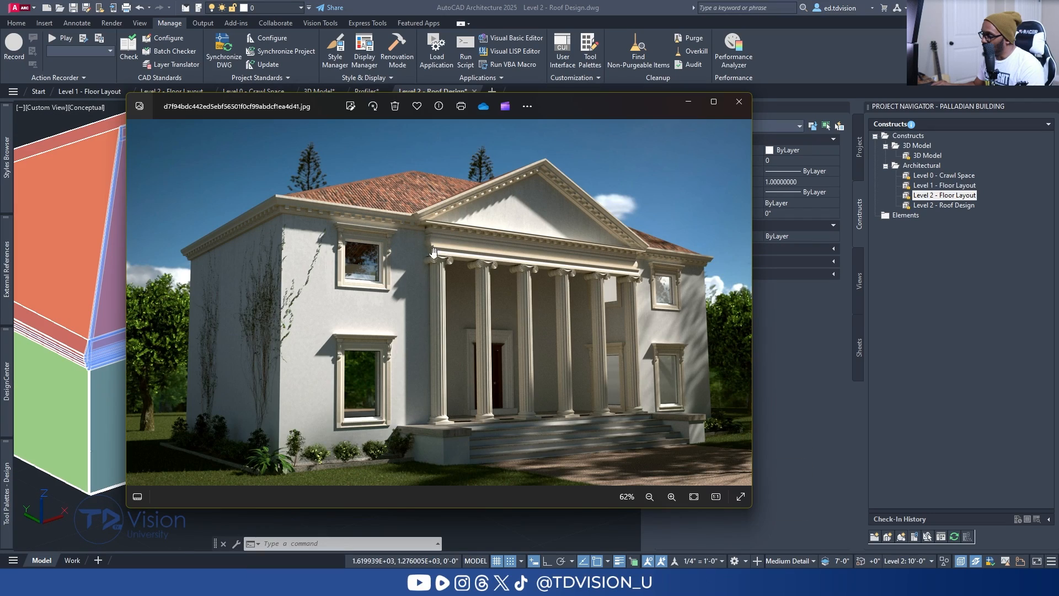
click(688, 102)
key(Escape)
key(Escape)
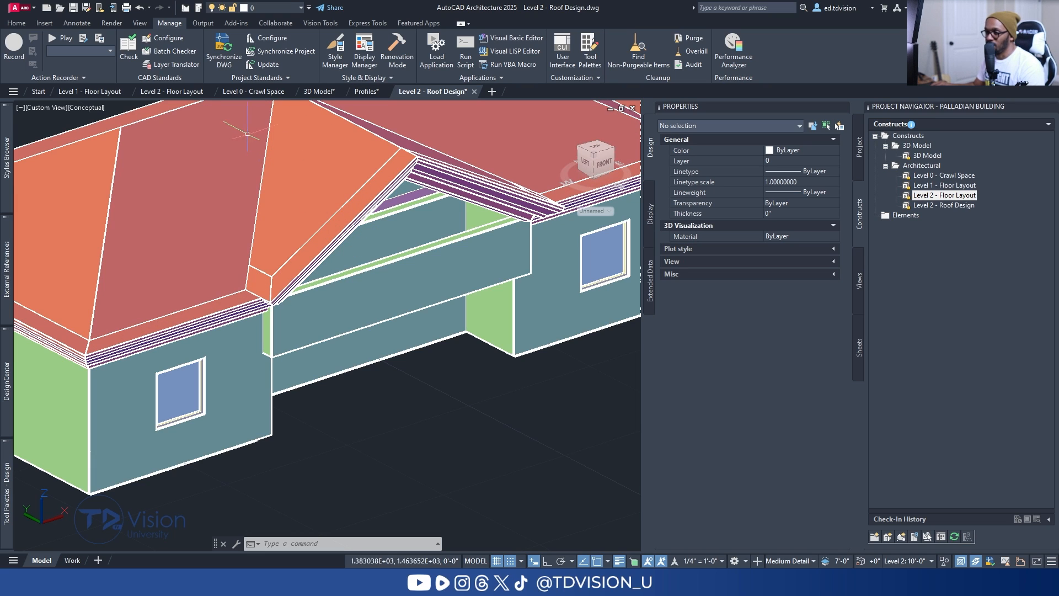
Copy the closed moulding profile beside the 3'-7" dimension in the Profiles drawing to the clipboard and return to Level 2 - Roof Design.
click(372, 94)
click(508, 268)
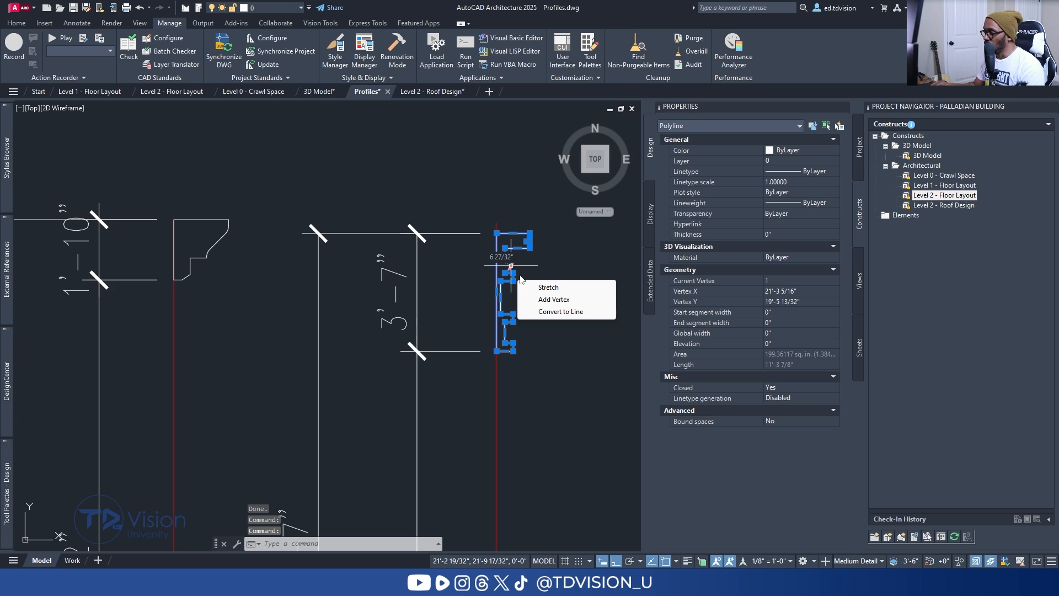
middle_drag(519, 232, 372, 237)
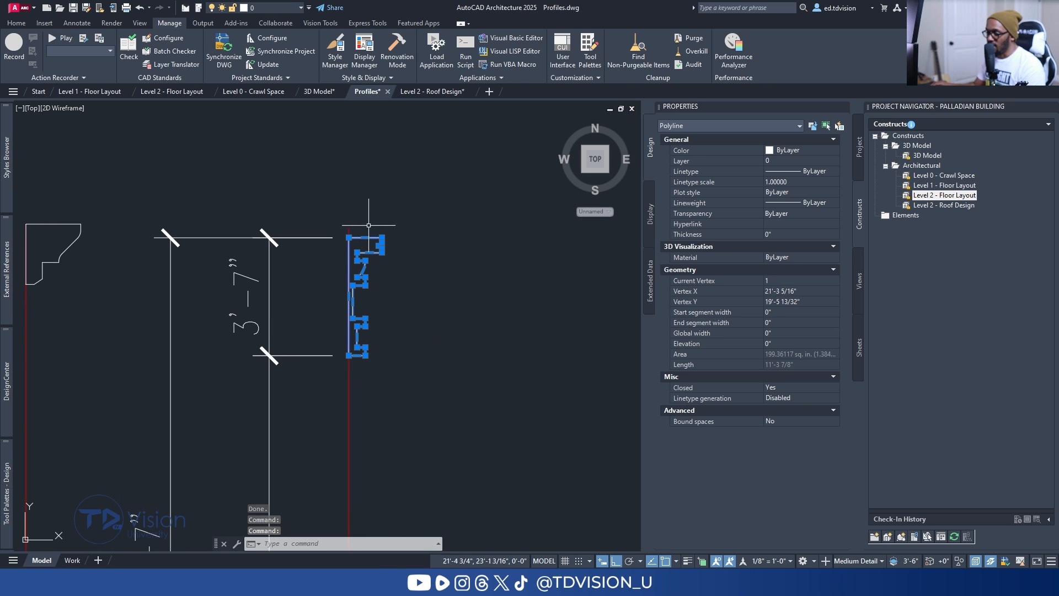
key(ctrl+c)
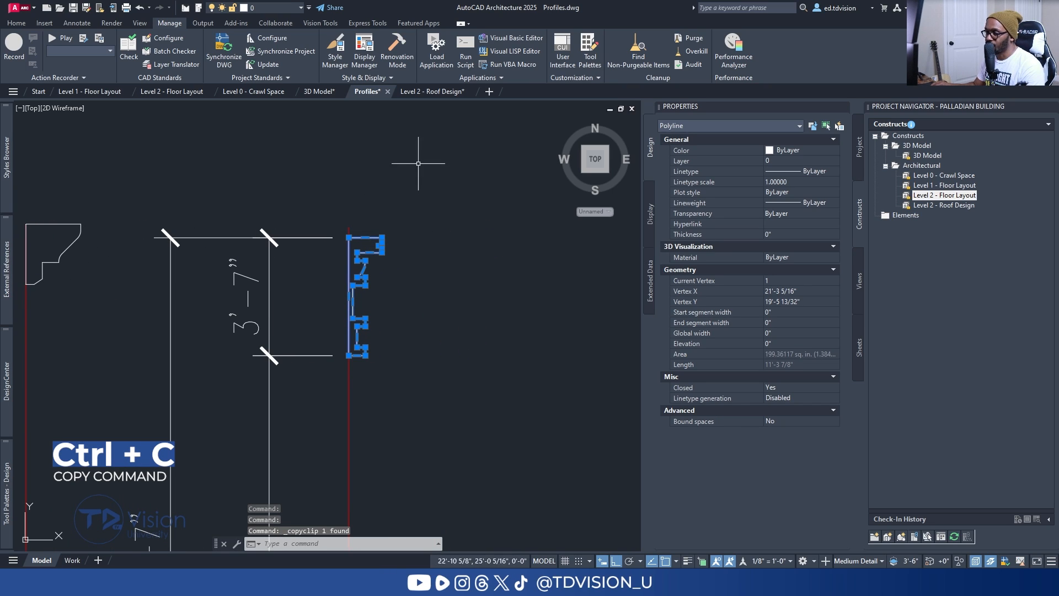
click(429, 93)
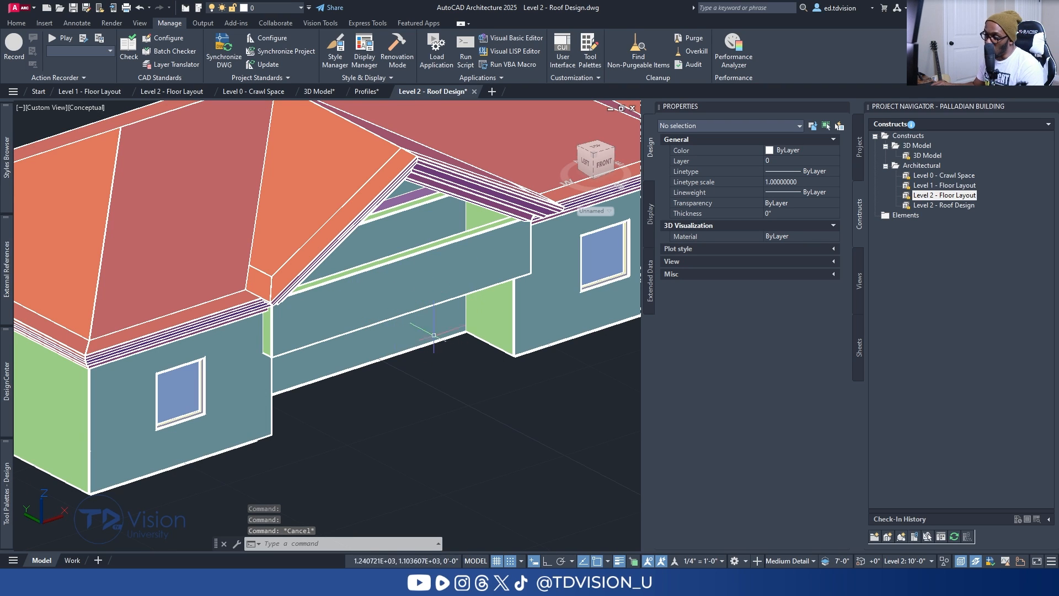
Check which external reference holds the front walls, save Level 2 - Roof Design, and switch to the Level 2 - Floor Layout drawing.
click(468, 287)
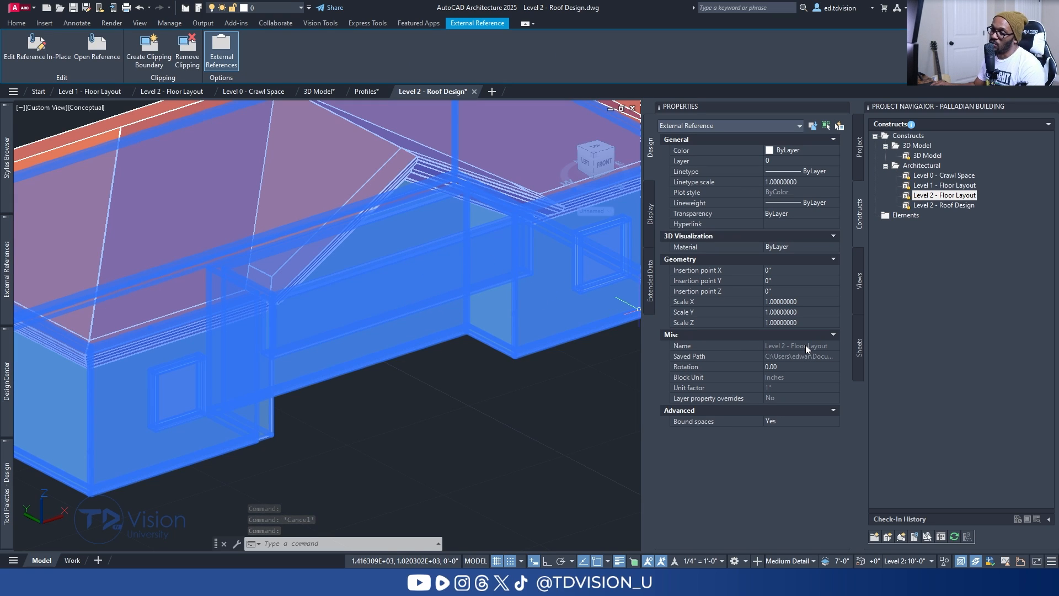
key(Escape)
key(Escape)
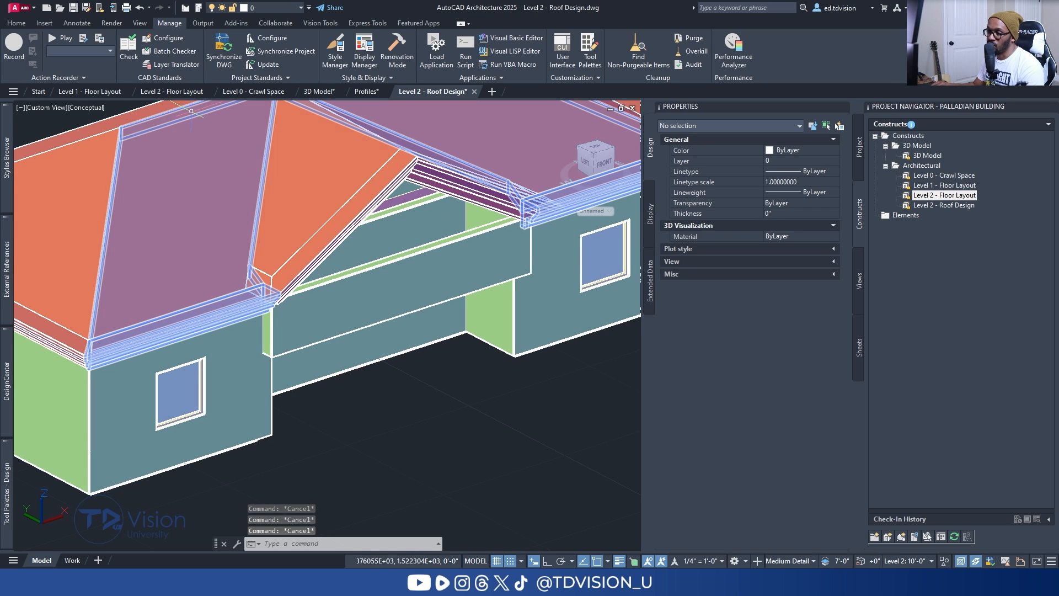
mouse_move(164, 92)
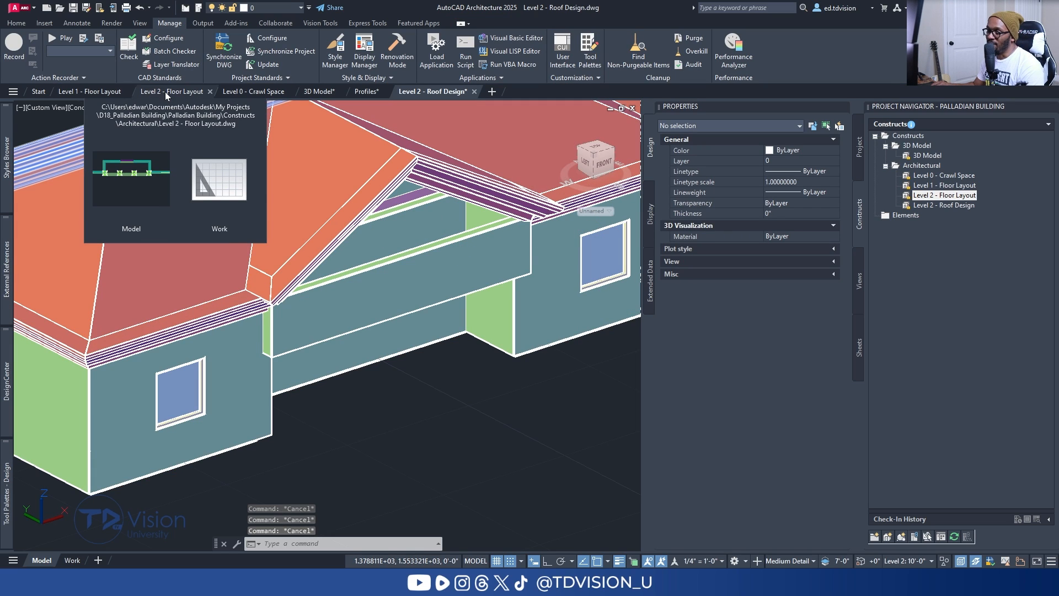
key(ctrl+s)
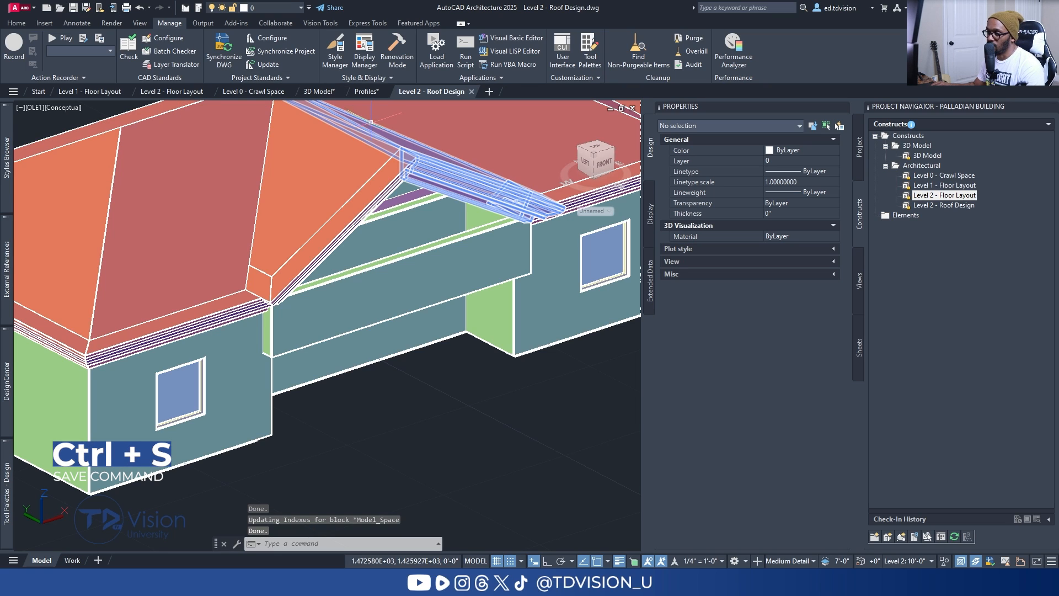
click(155, 92)
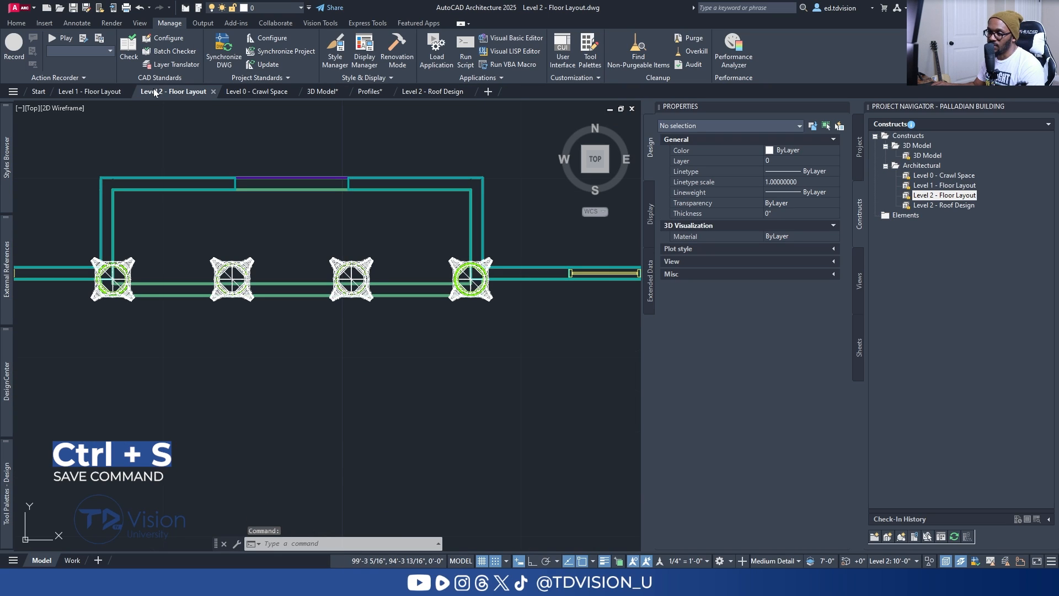
Unload the Level 1 - Floor Layout external reference from the Level 2 - Floor Layout drawing.
click(270, 310)
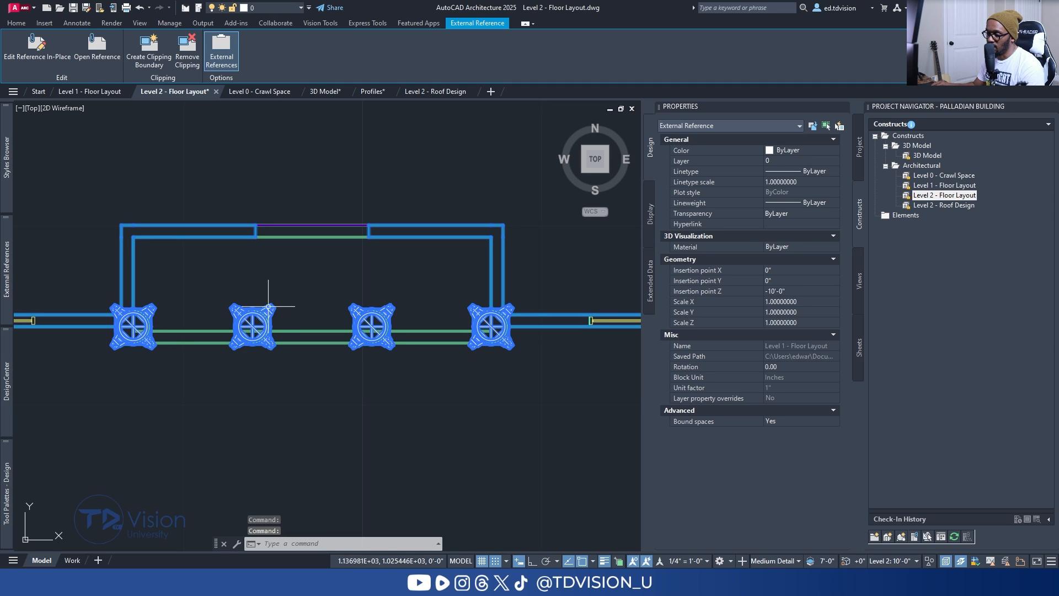
right_click(268, 306)
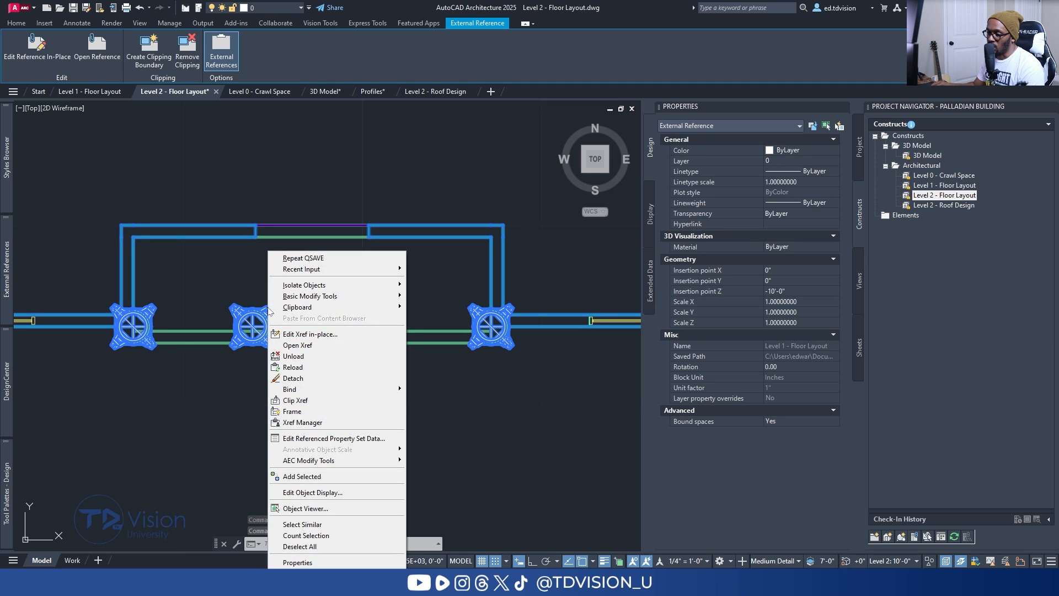
click(305, 361)
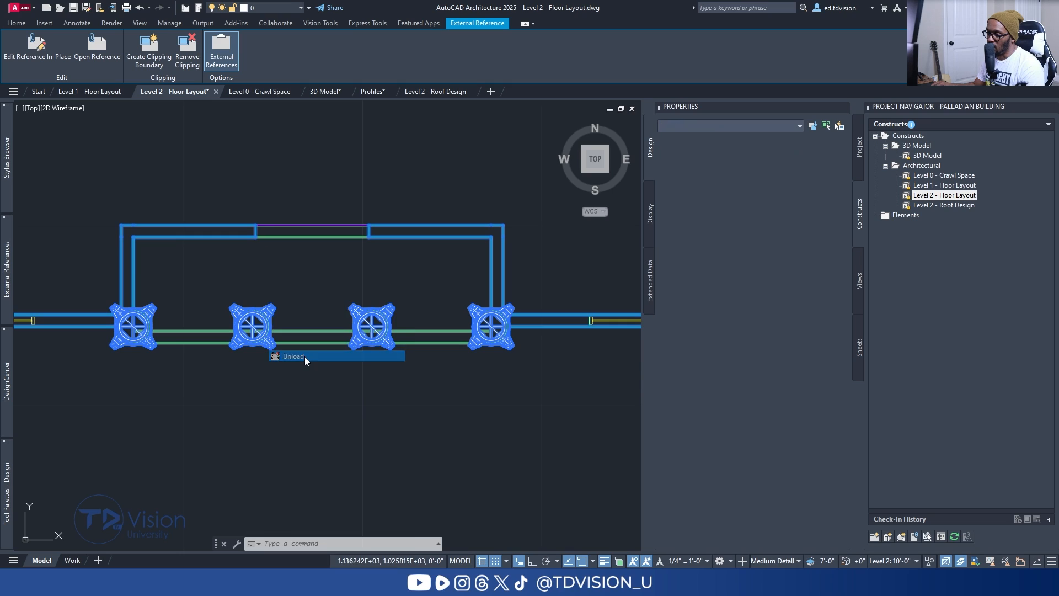
Isolate the long 4'-0" high wall spanning the front recess together with the short wall at each of its ends.
click(584, 171)
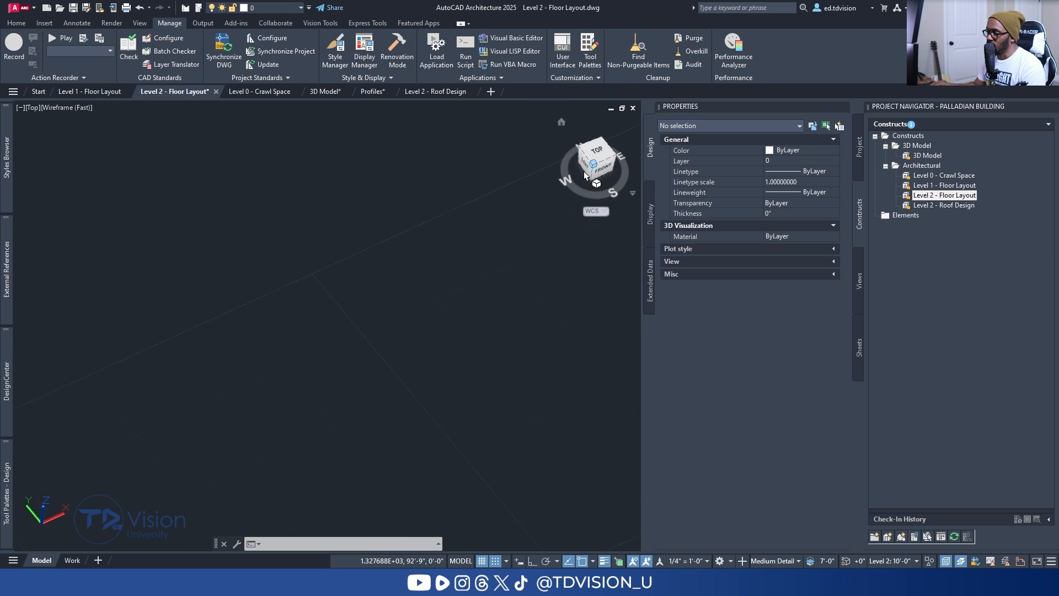
scroll(366, 328, up, 3)
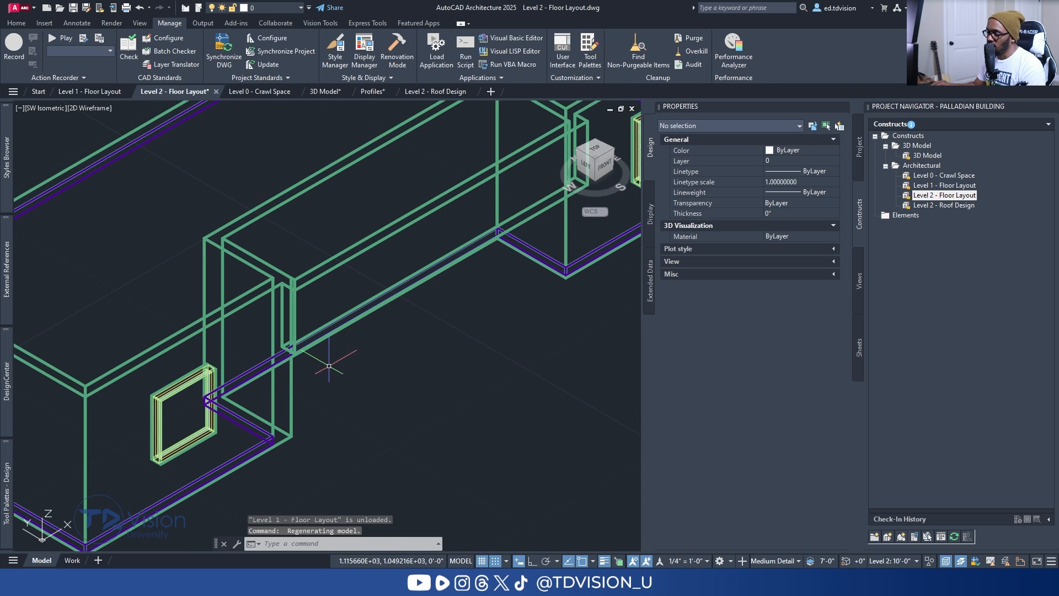
scroll(309, 287, up, 3)
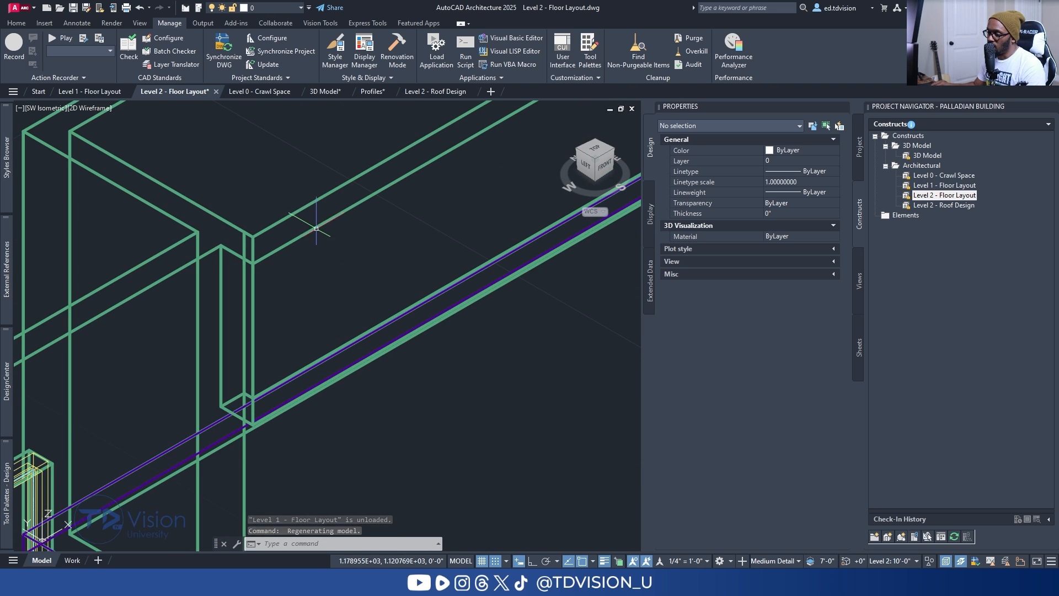
click(312, 227)
click(239, 267)
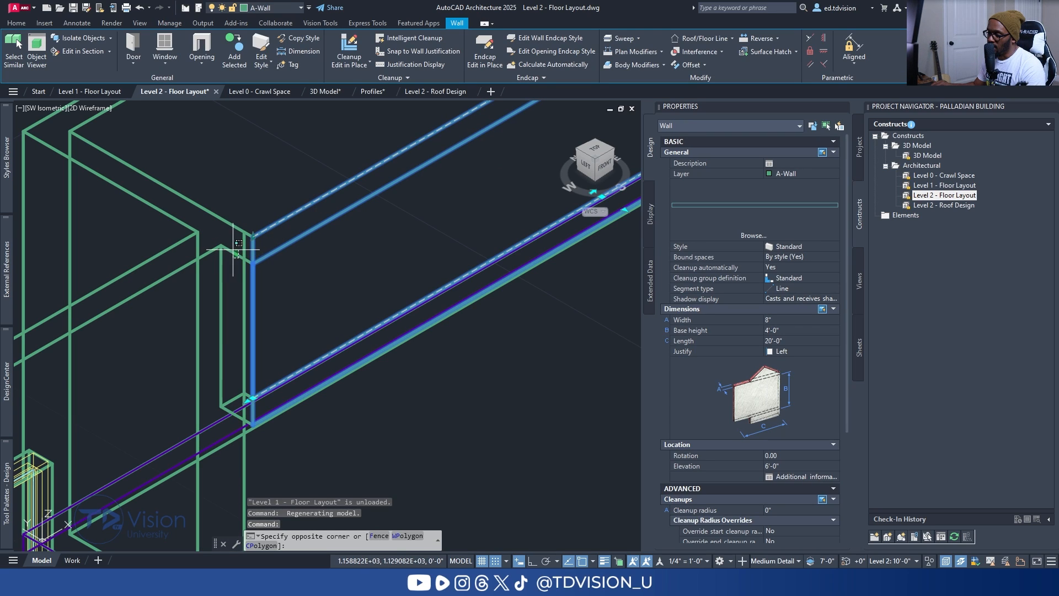
click(234, 253)
scroll(276, 247, down, 4)
middle_drag(550, 122, 311, 271)
scroll(316, 240, up, 4)
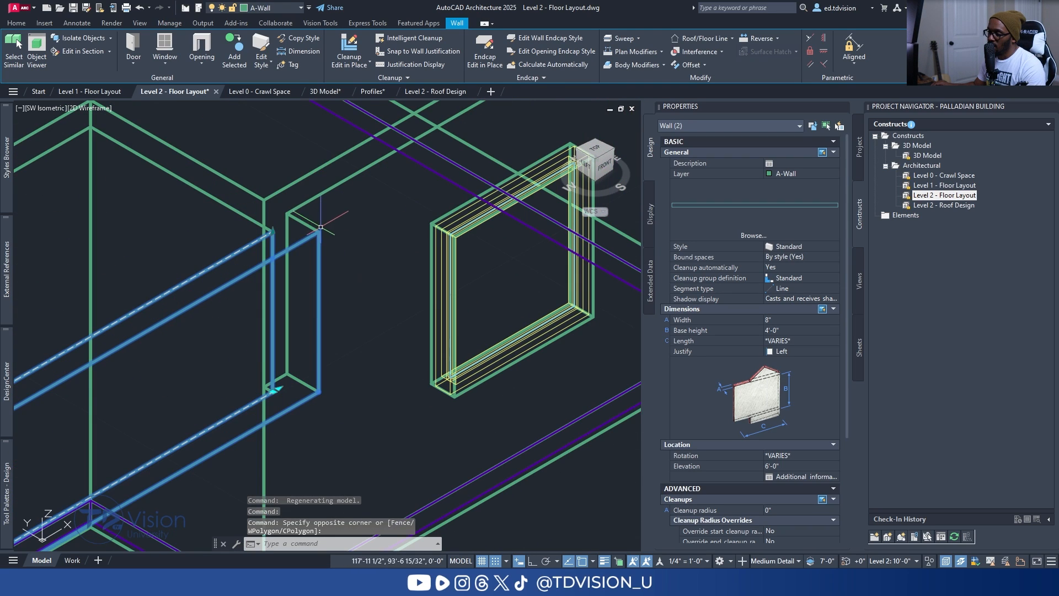
click(303, 221)
scroll(303, 232, down, 4)
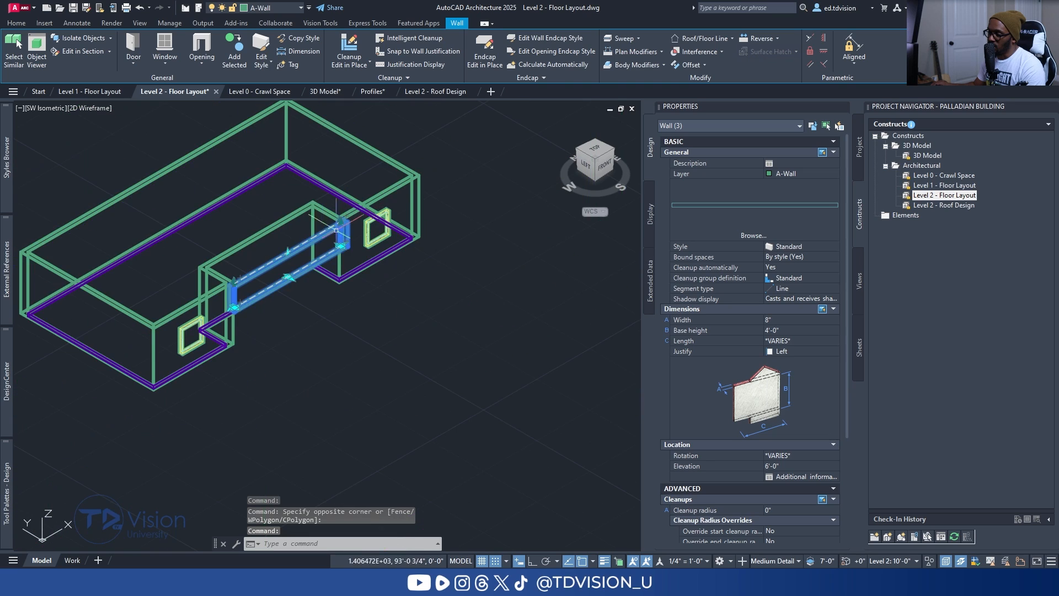
scroll(321, 266, up, 1)
scroll(300, 287, up, 2)
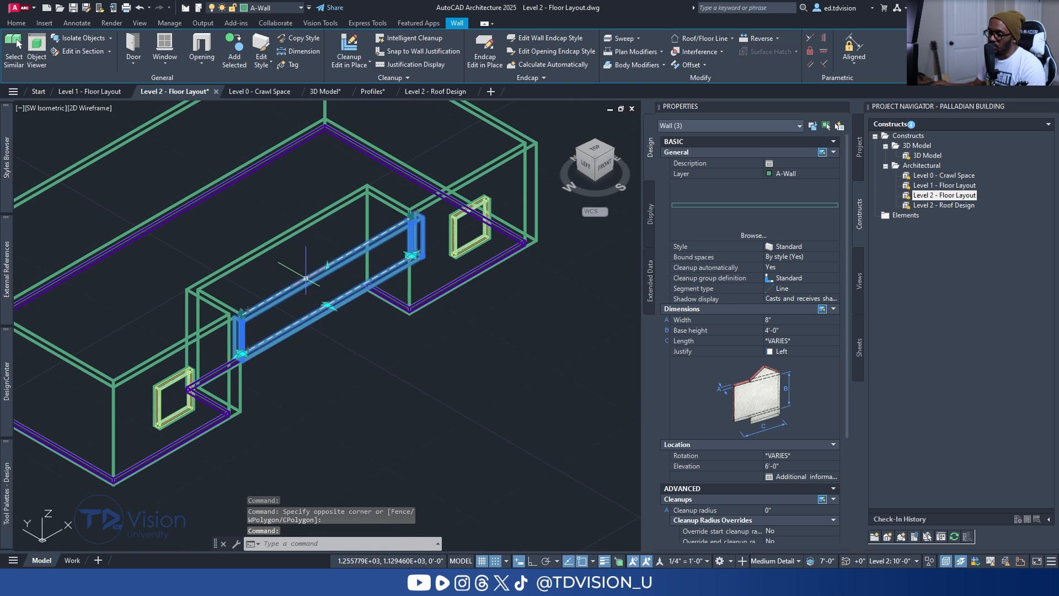
middle_drag(303, 297, 307, 300)
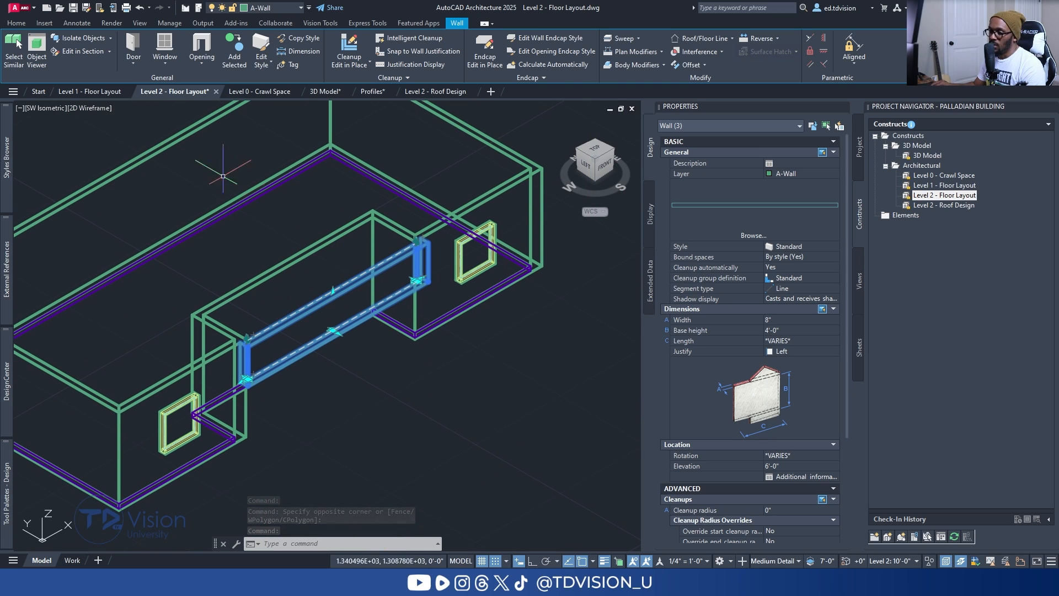
click(86, 38)
key(Escape)
key(Escape)
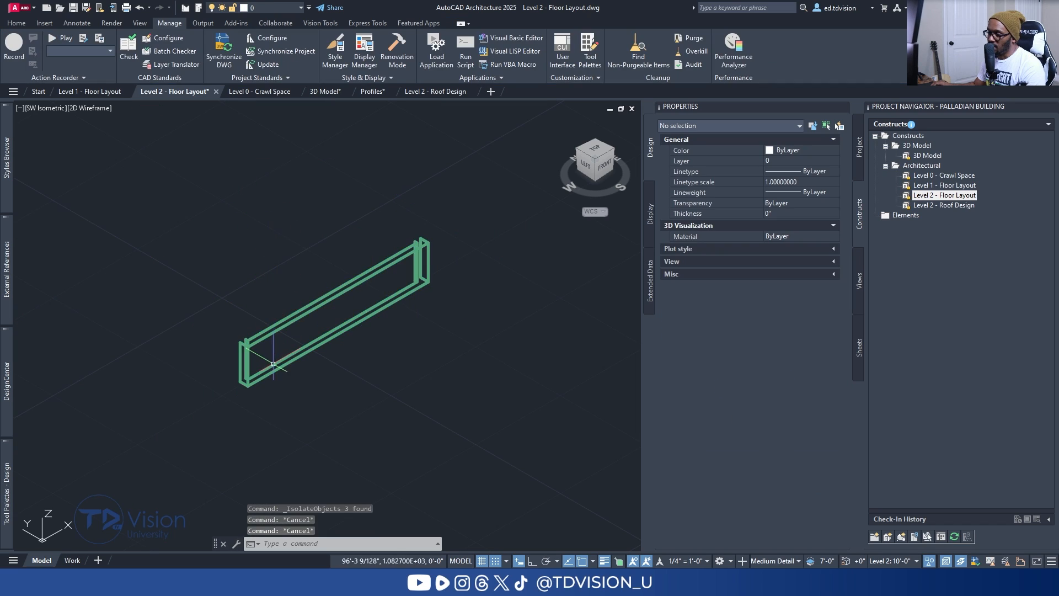
shift+middle_drag(337, 309, 240, 337)
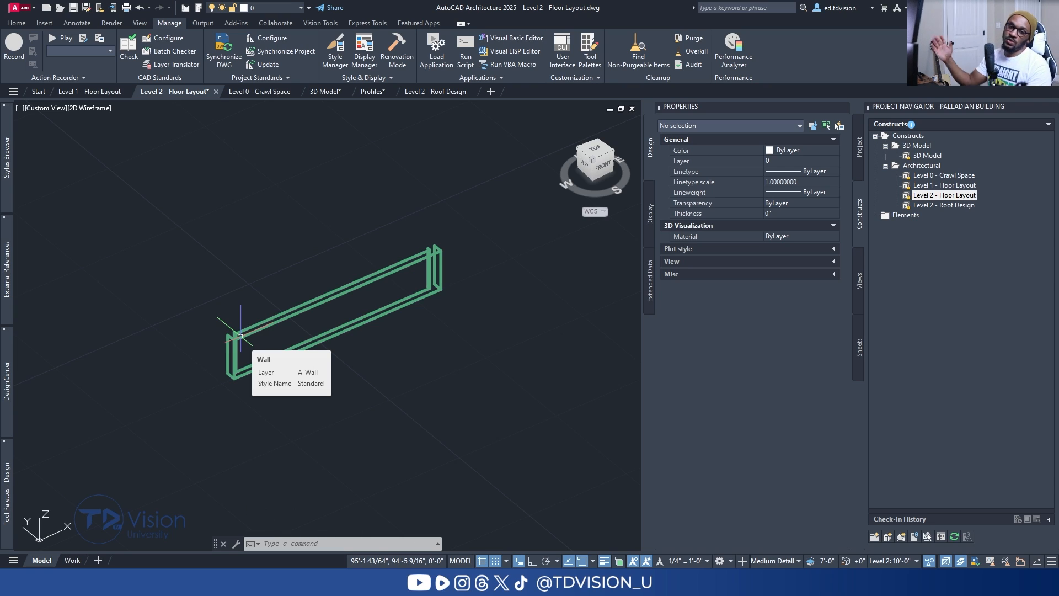
scroll(306, 344, up, 2)
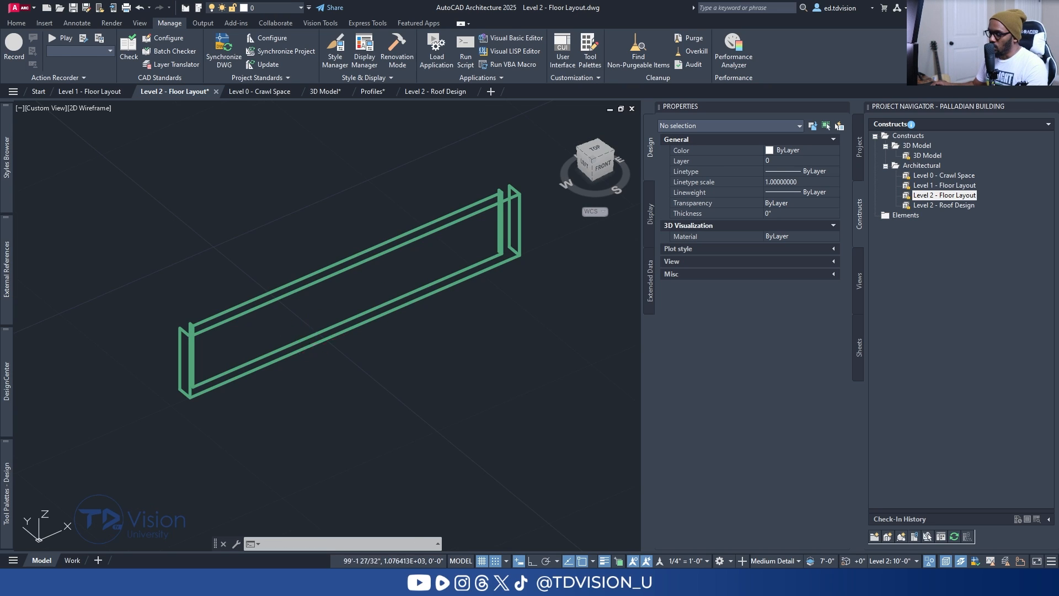
Add a mitered sweep to the three isolated walls, starting from scratch with profile name "Wall Sweep Profile 1" and roof/floor lines not applied.
click(542, 456)
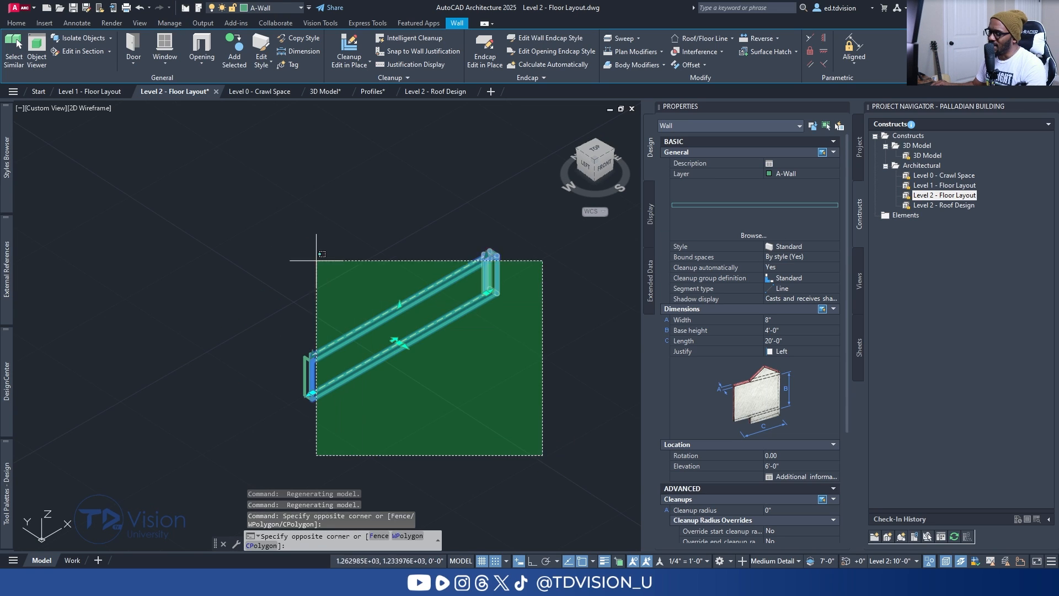
click(188, 161)
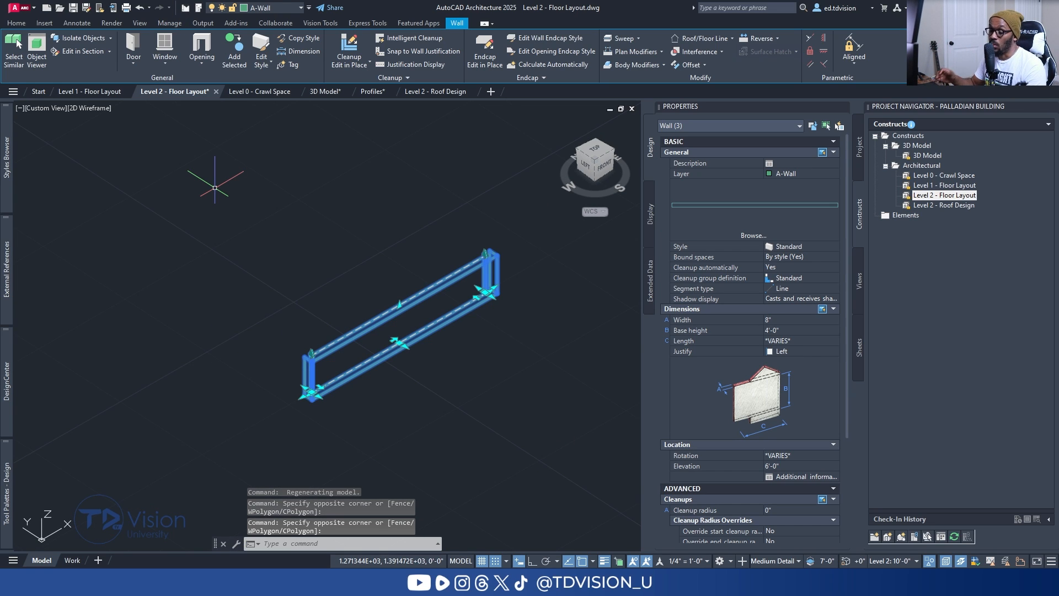
scroll(515, 232, up, 2)
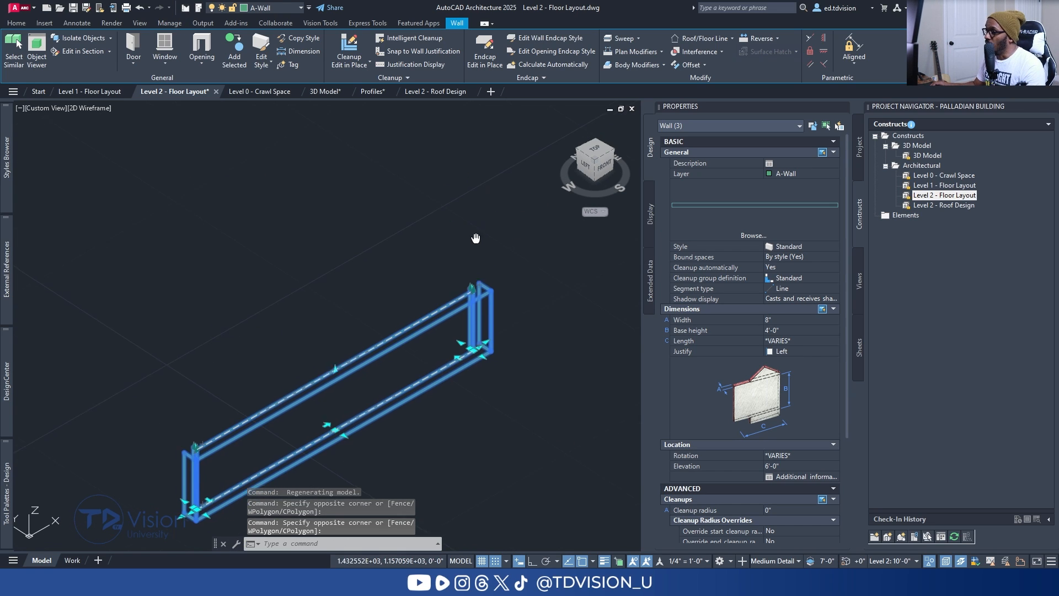
click(625, 41)
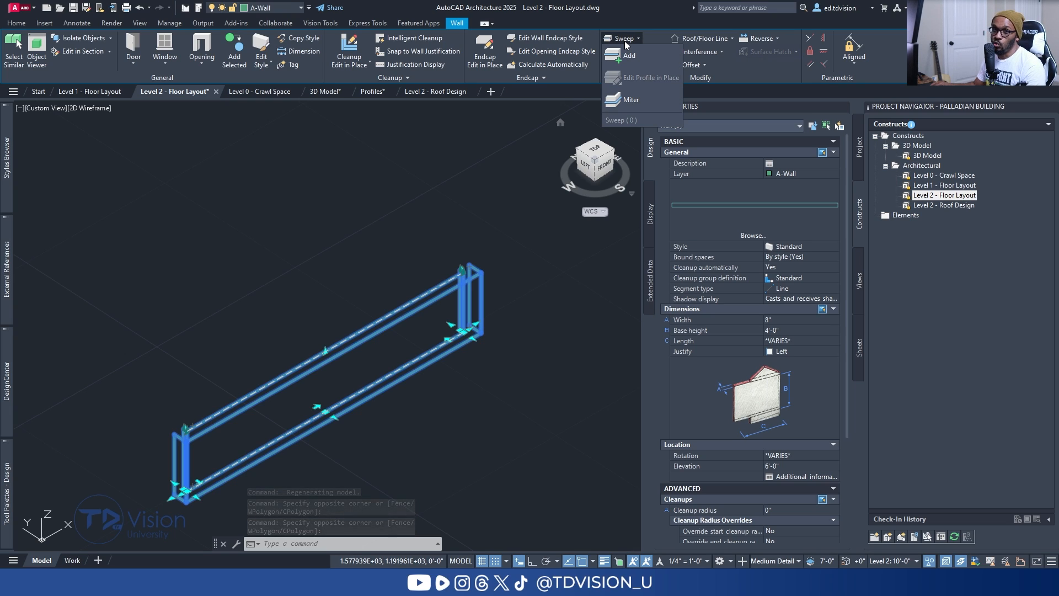
click(630, 56)
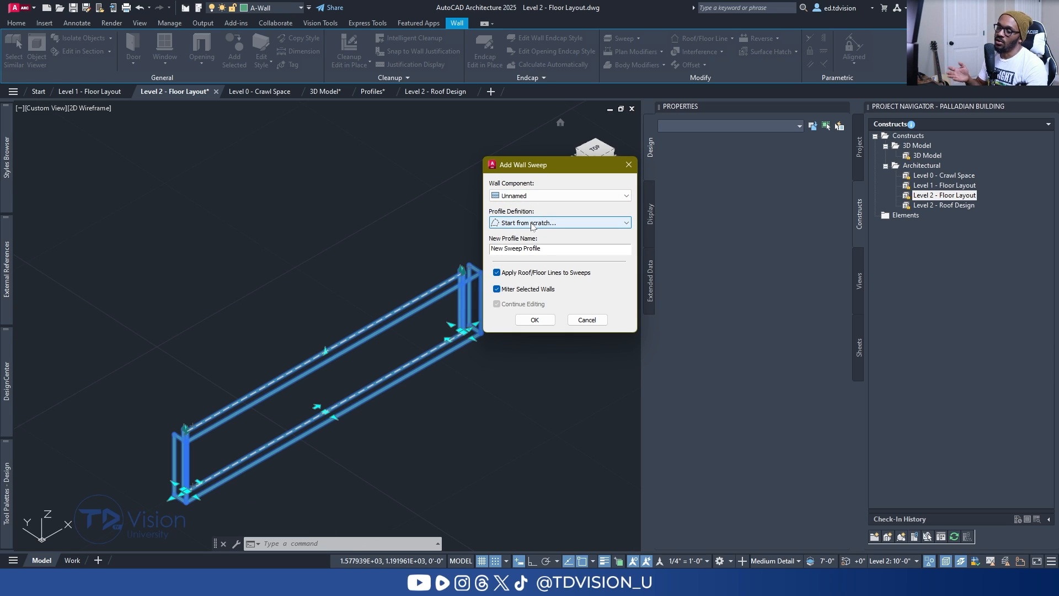
click(532, 223)
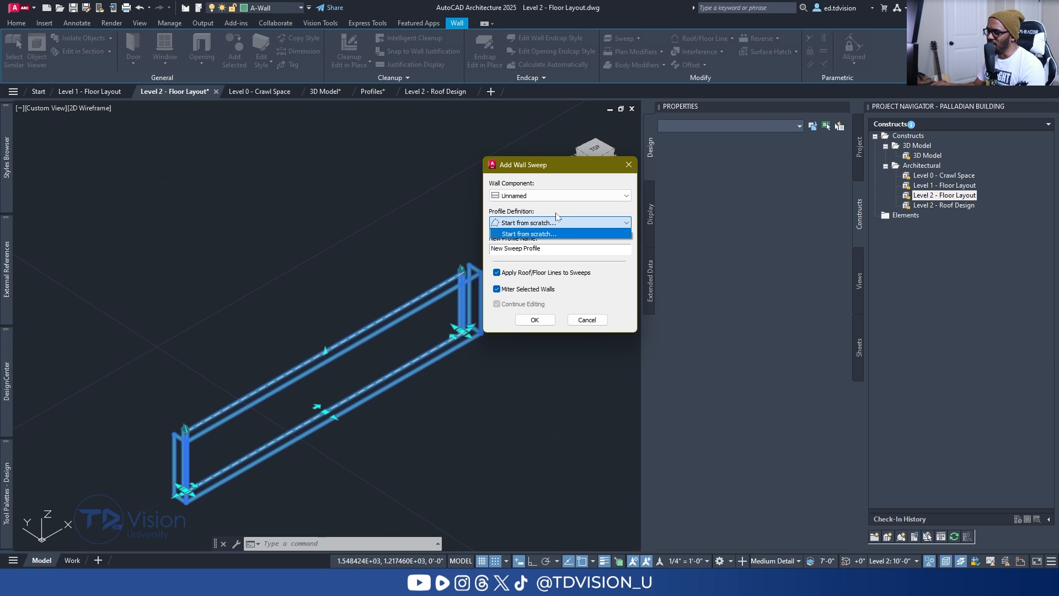
click(549, 223)
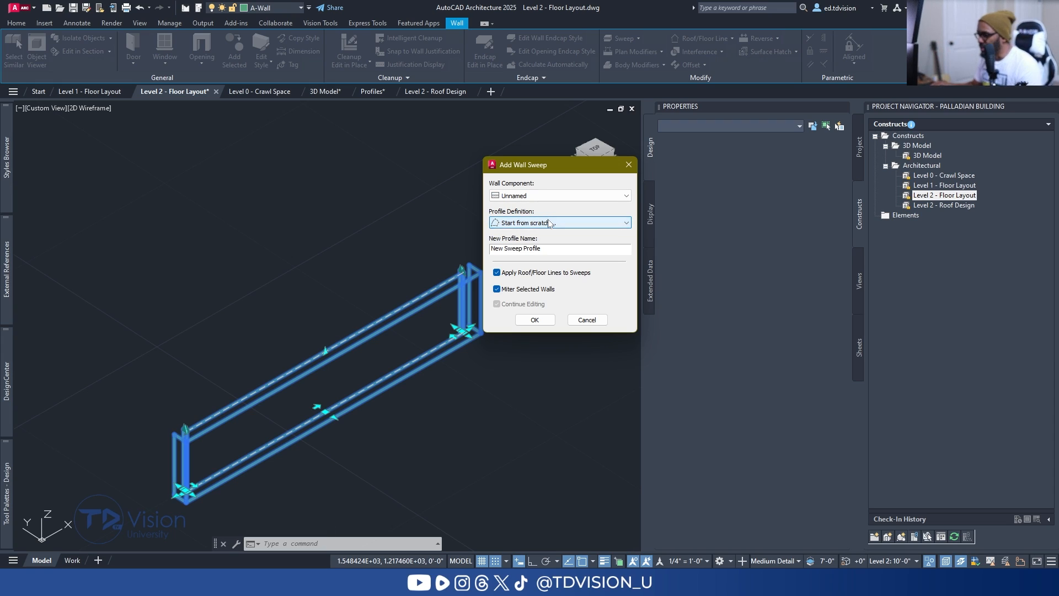
key(Tab)
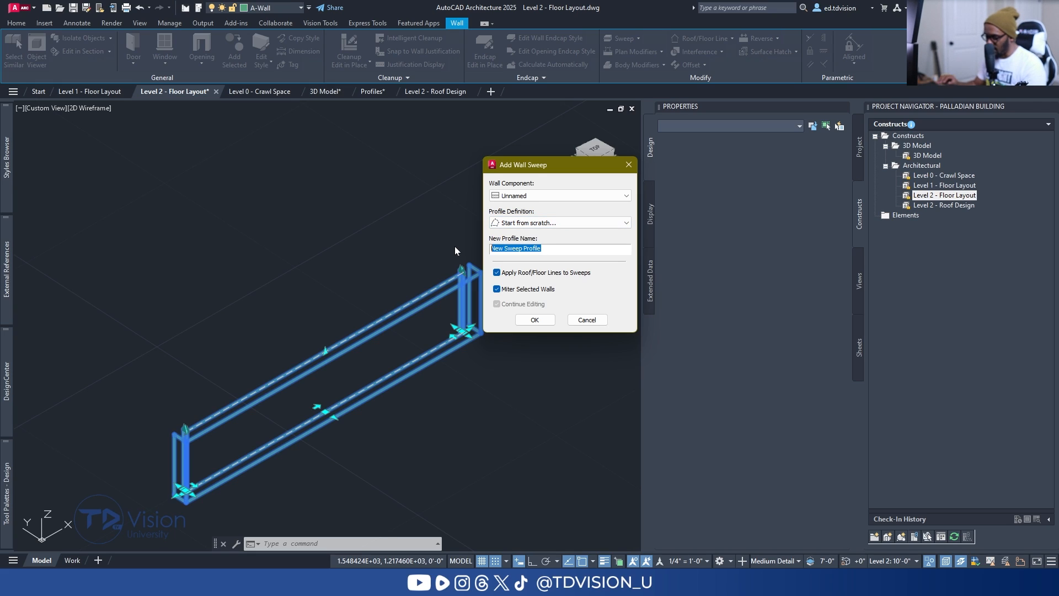
text(Wall)
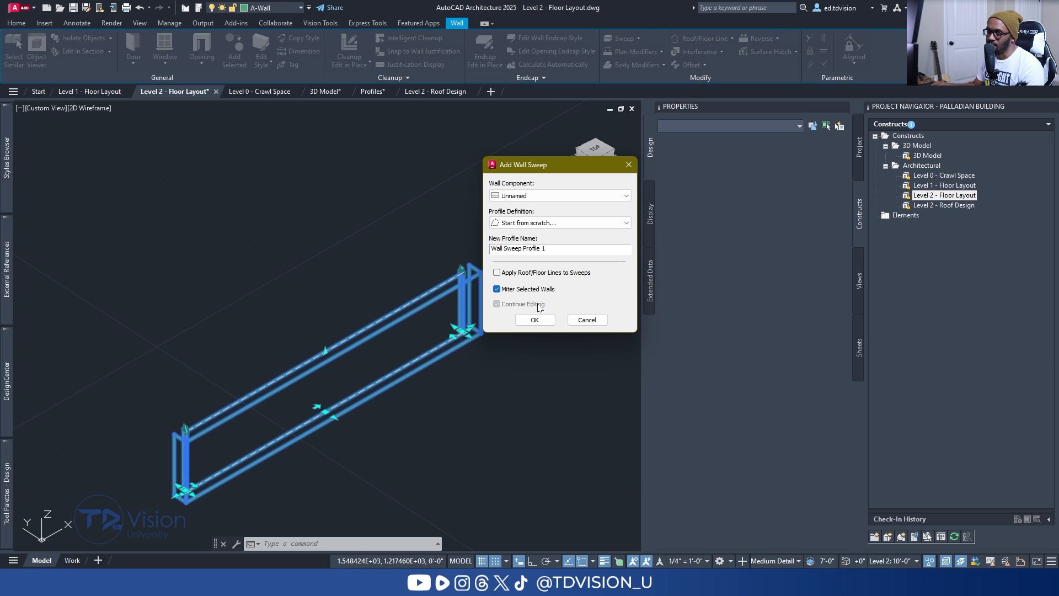
click(534, 320)
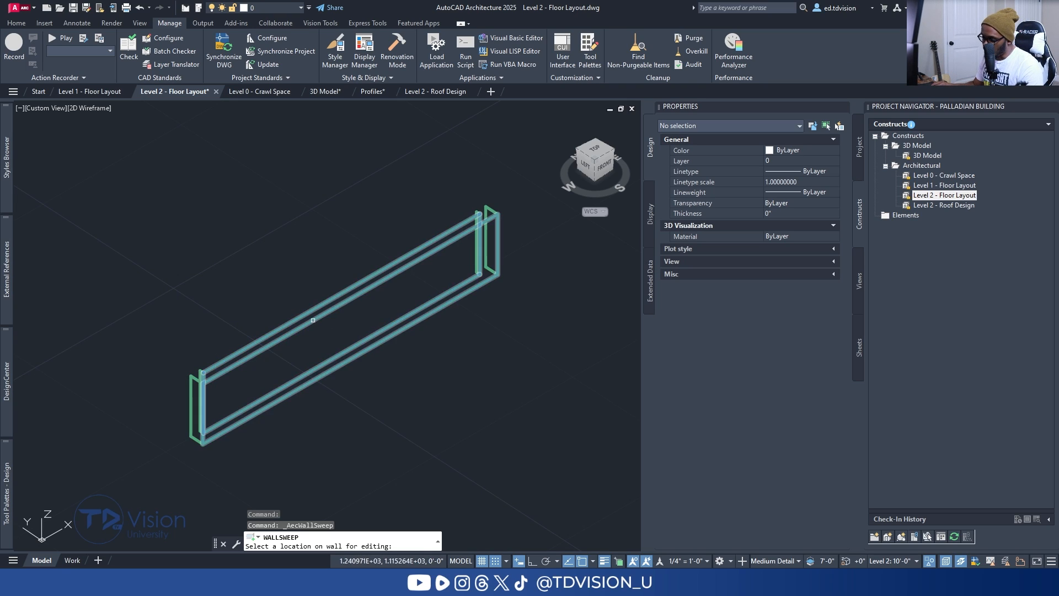
Open the sweep profile for in-place editing on the long wall and view its cross-section straight on.
click(308, 324)
scroll(321, 352, up, 2)
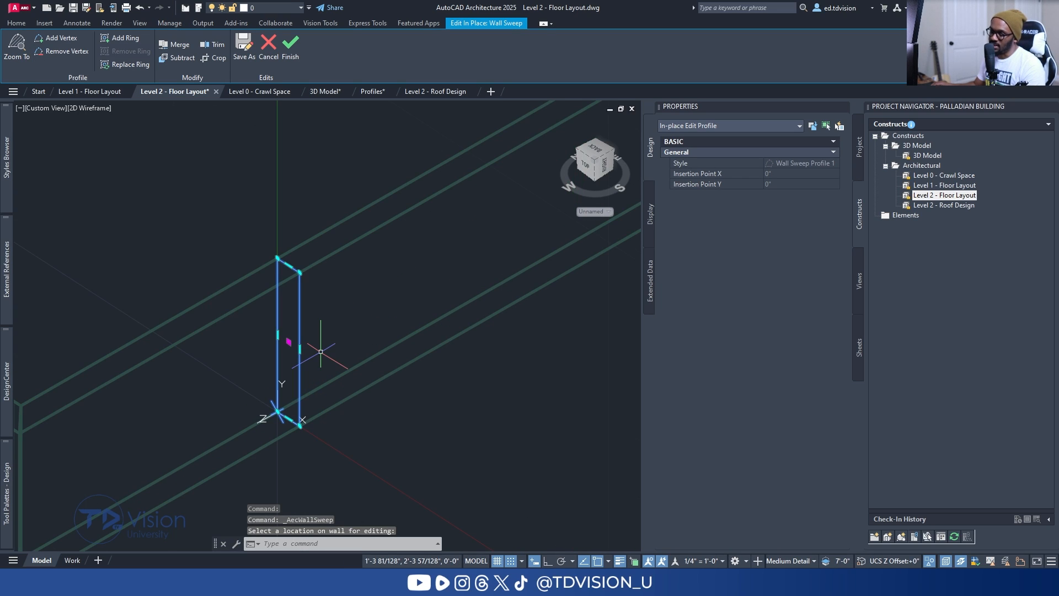
scroll(321, 351, down, 3)
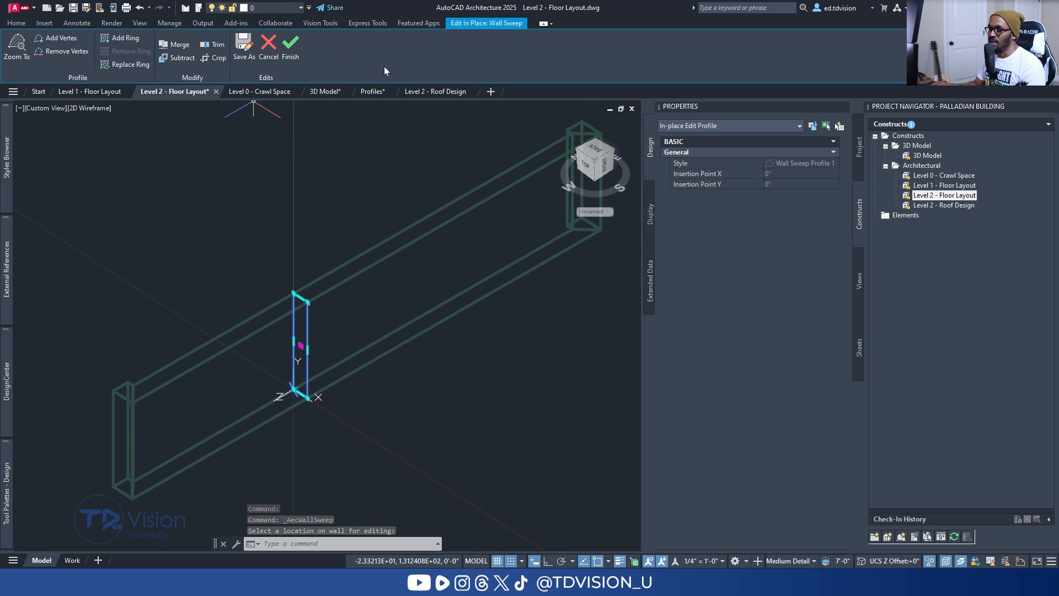
shift+middle_drag(333, 374, 359, 336)
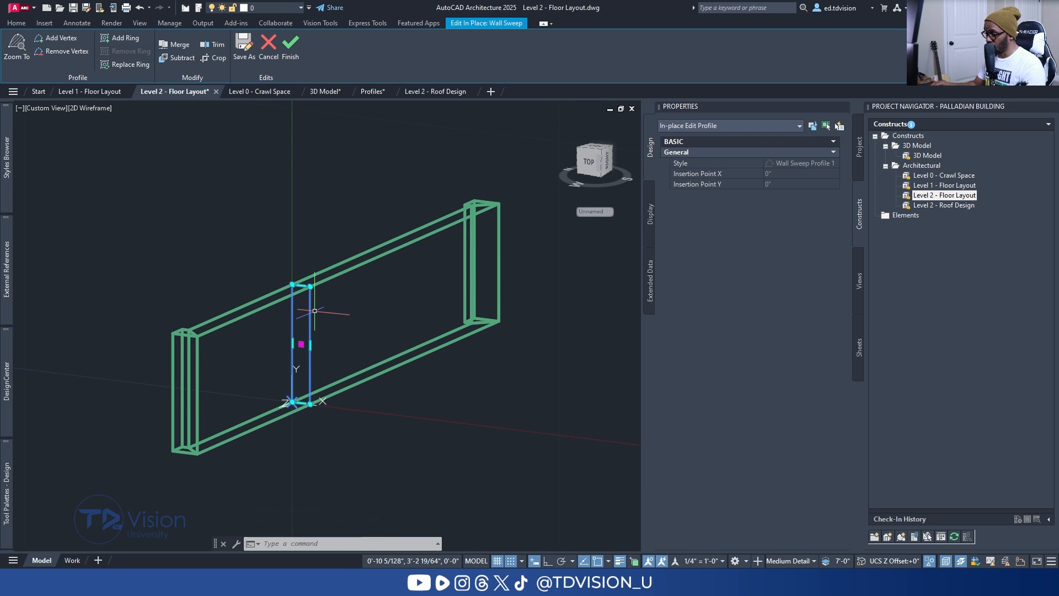
drag(594, 164, 592, 169)
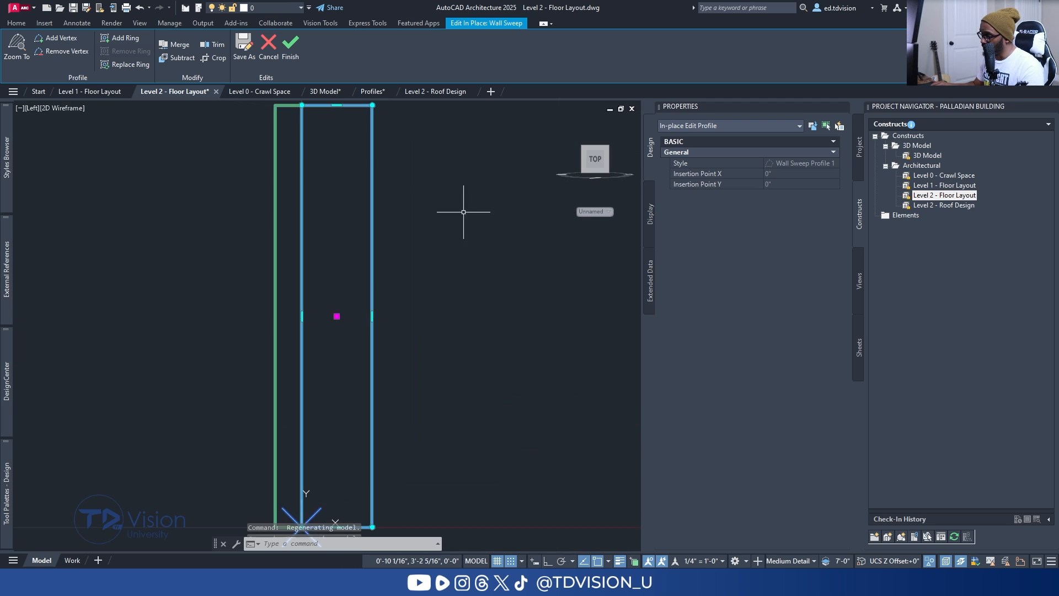
scroll(338, 284, down, 4)
scroll(336, 259, up, 2)
Paste the copied molding profile with its base at the lower outer corner of the wall's cross-section.
key(Escape)
key(ctrl+v)
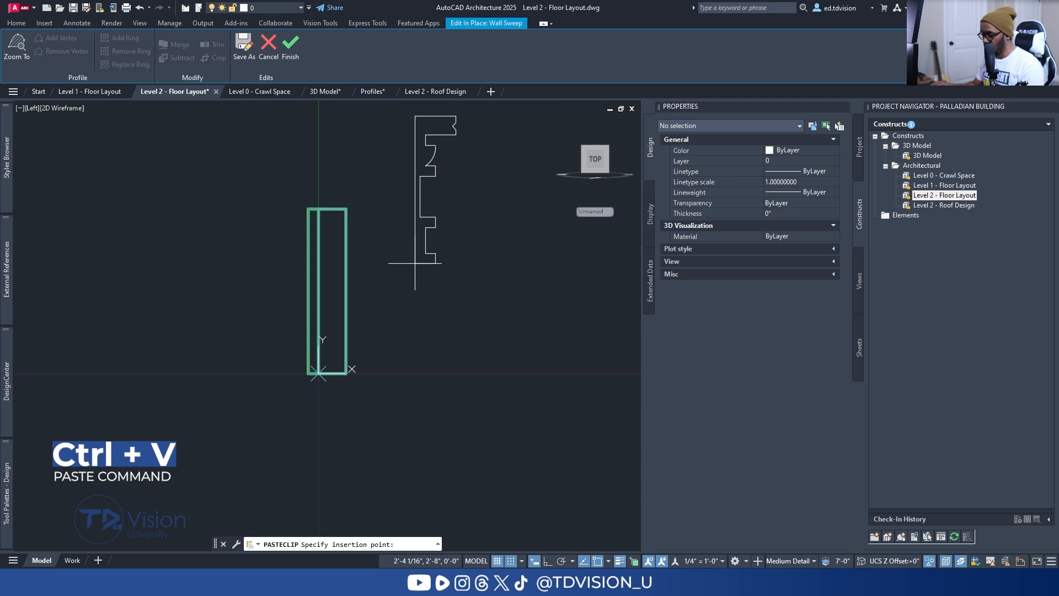
middle_drag(397, 366, 396, 334)
scroll(396, 334, up, 2)
scroll(396, 334, down, 2)
scroll(396, 334, up, 2)
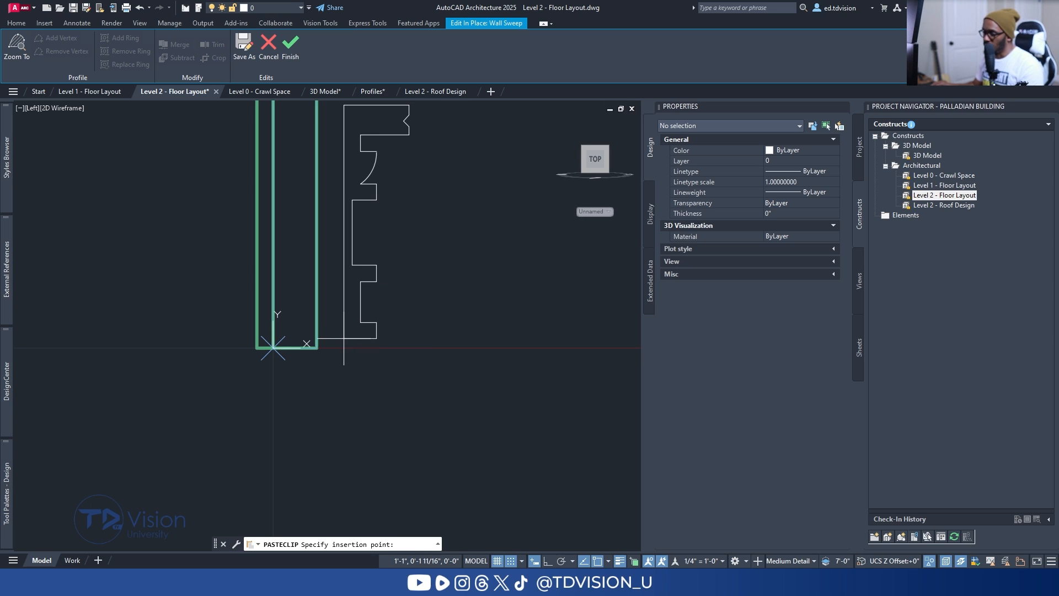
scroll(343, 337, up, 3)
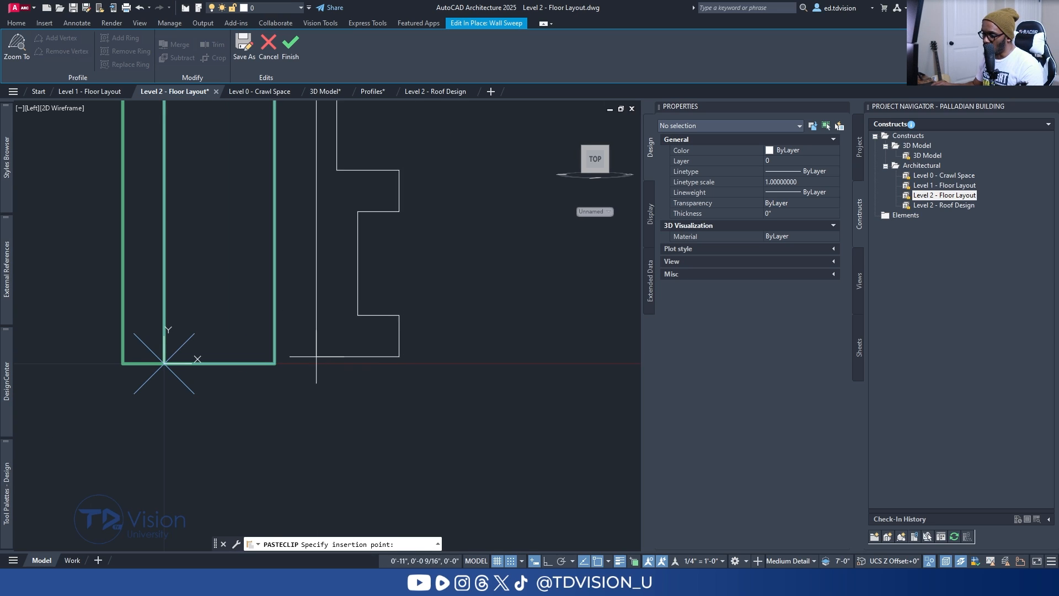
click(275, 363)
scroll(344, 347, down, 5)
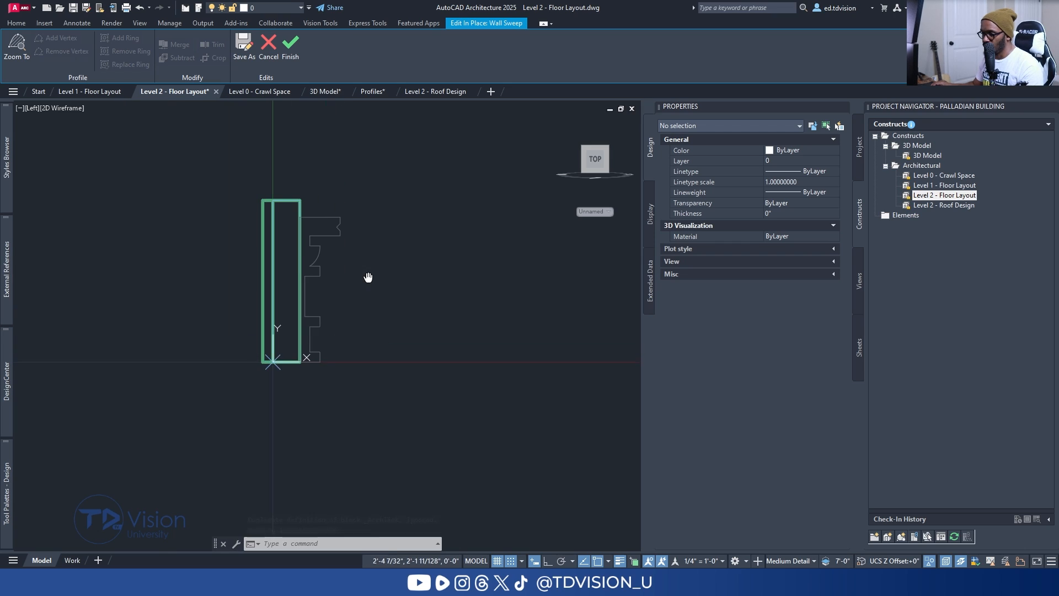
Add the pasted closed polyline as a ring to the sweep profile, erasing the layout geometry and using the Join operation.
click(343, 238)
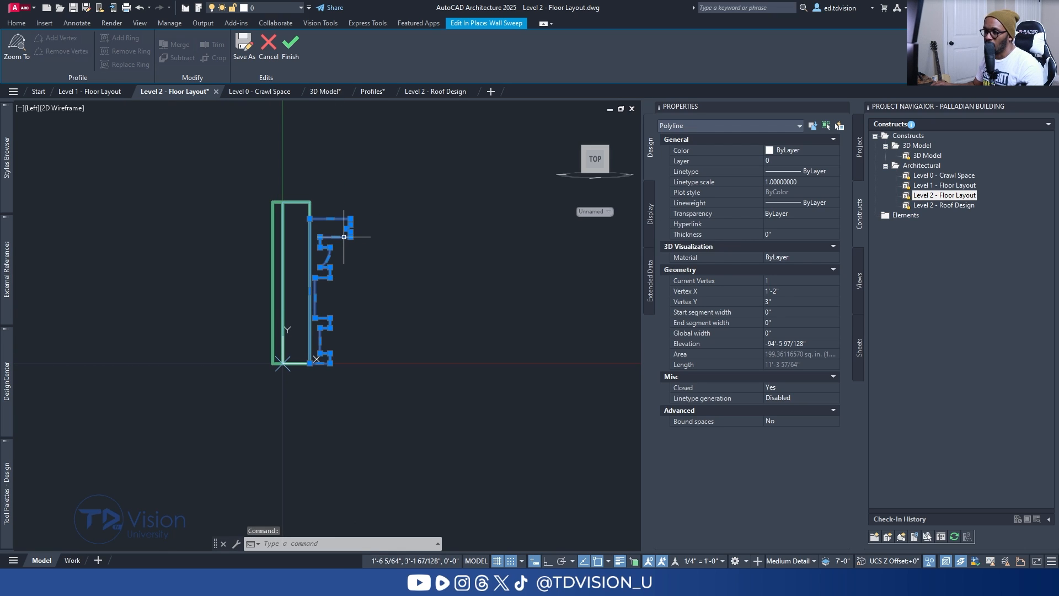
key(Escape)
click(305, 201)
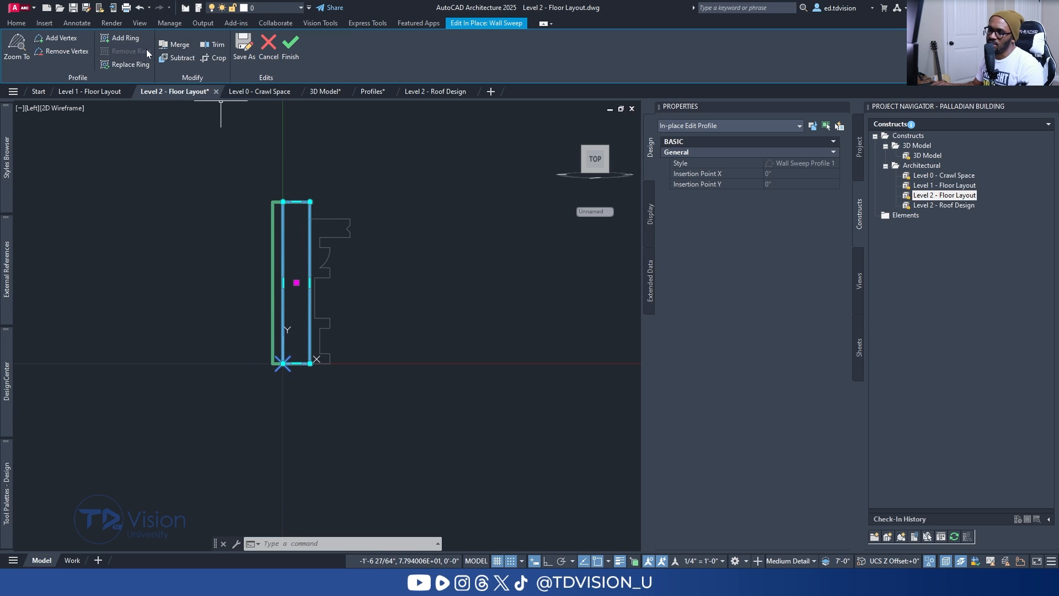
click(118, 39)
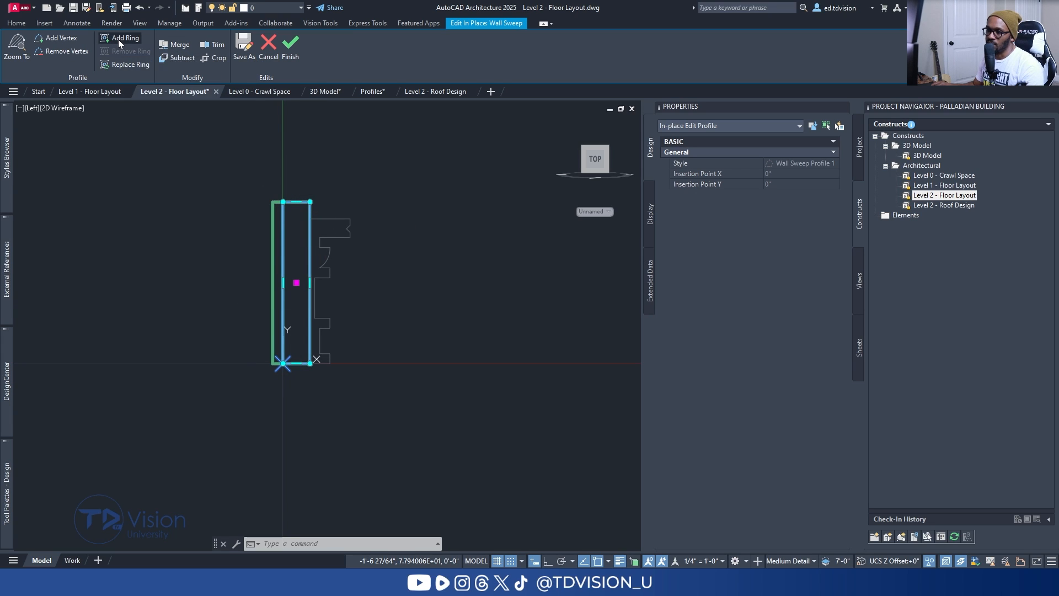
click(344, 219)
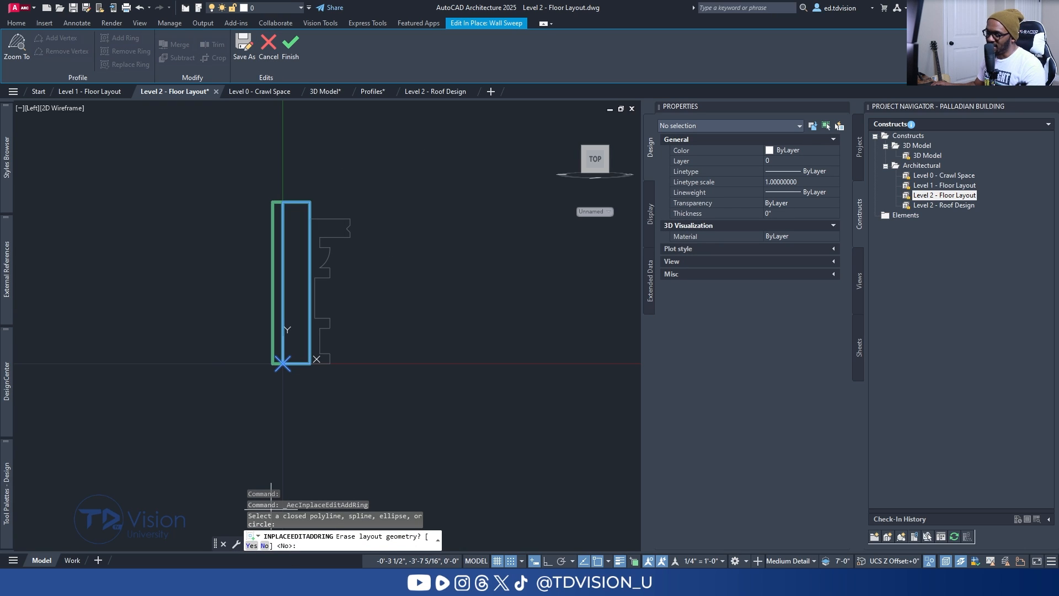
click(251, 545)
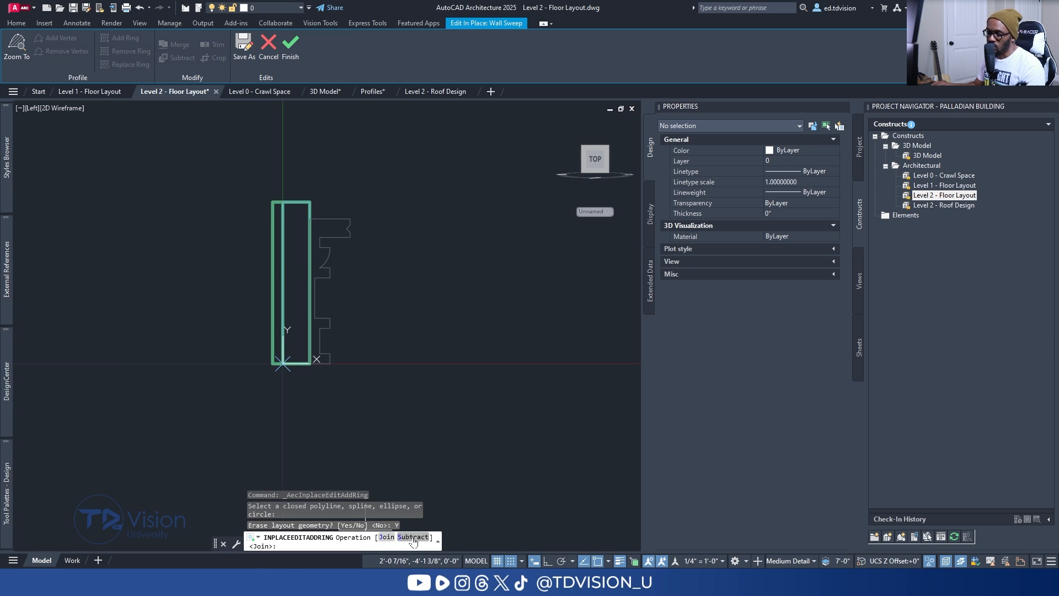
click(387, 538)
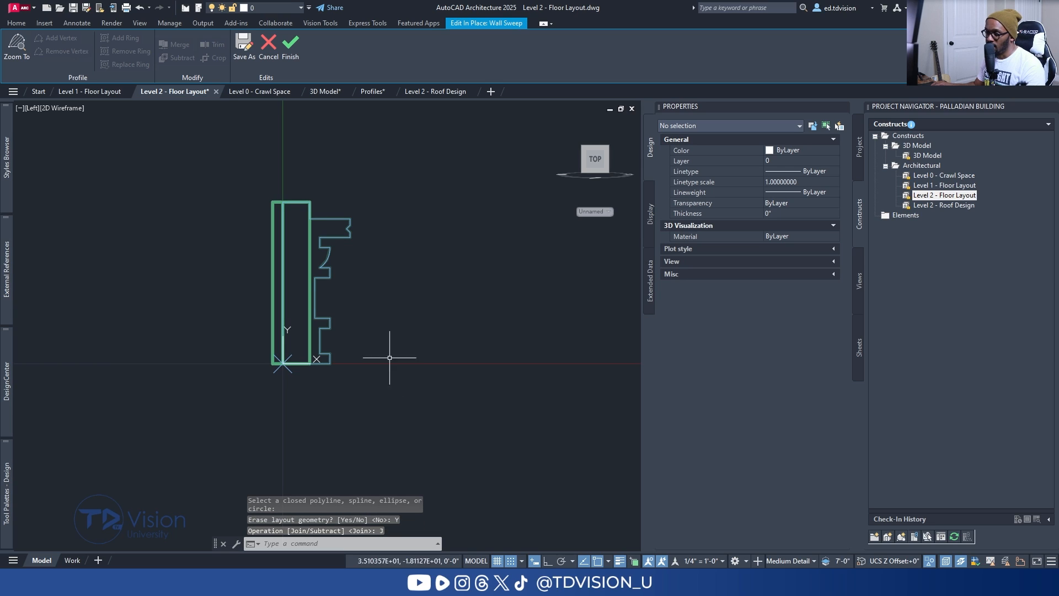
Finish the in-place edit of the joined sweep profile so it is applied along the three walls.
click(340, 217)
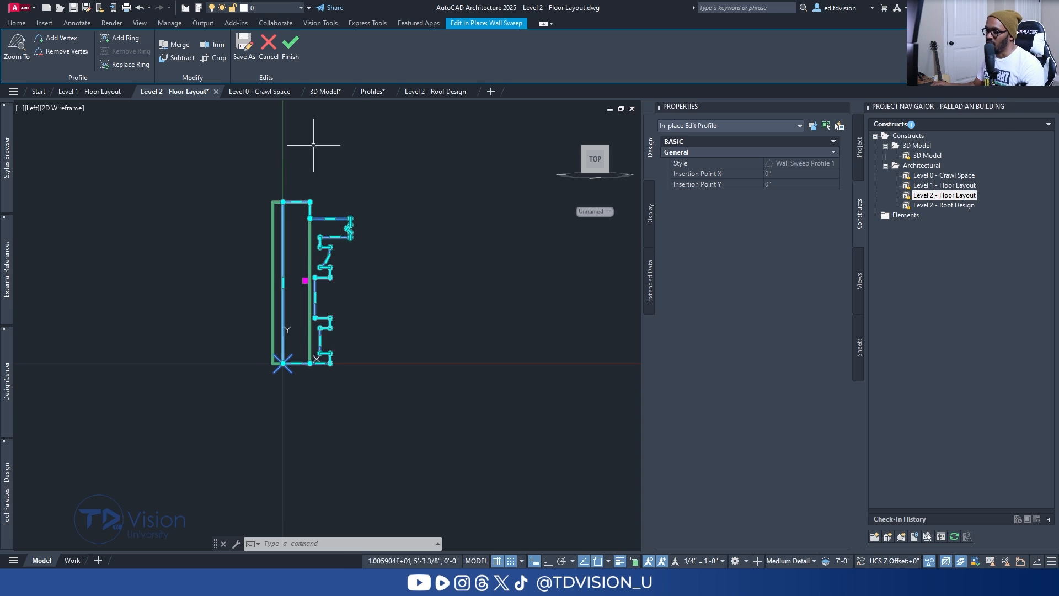
click(286, 56)
shift+middle_drag(409, 220, 347, 265)
scroll(345, 266, down, 3)
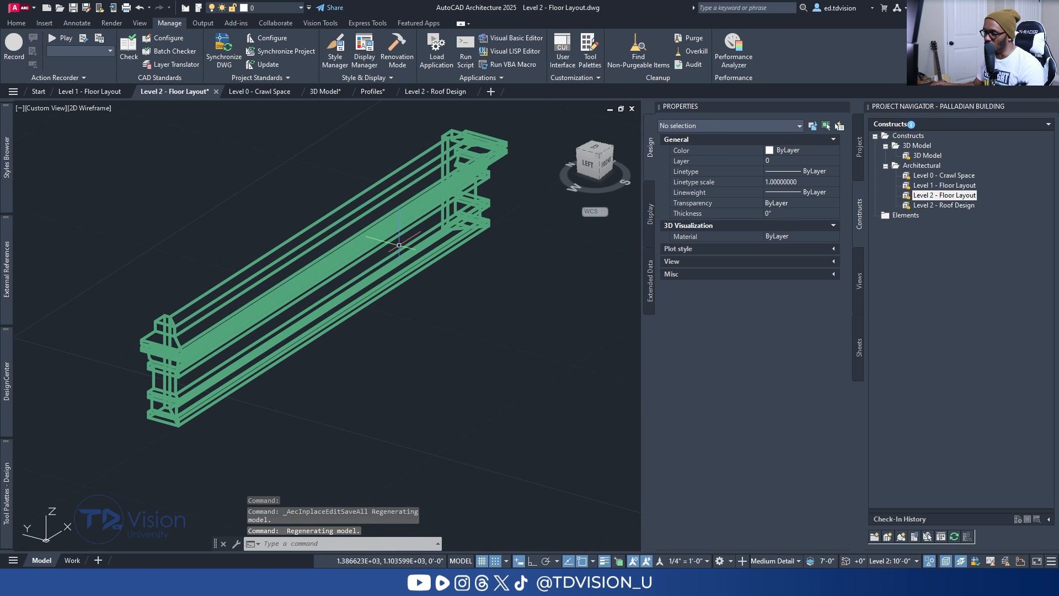
key(Escape)
key(Escape)
Switch the visual style to Conceptual and inspect the molding sweep and its mitered corners in 3D.
click(90, 108)
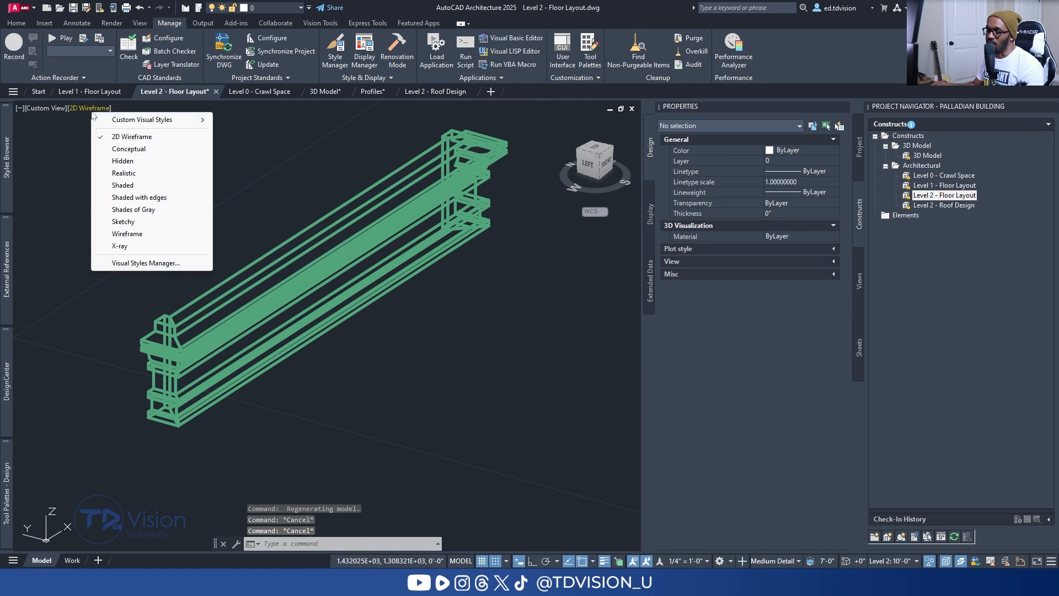
click(137, 149)
shift+middle_drag(324, 277, 287, 316)
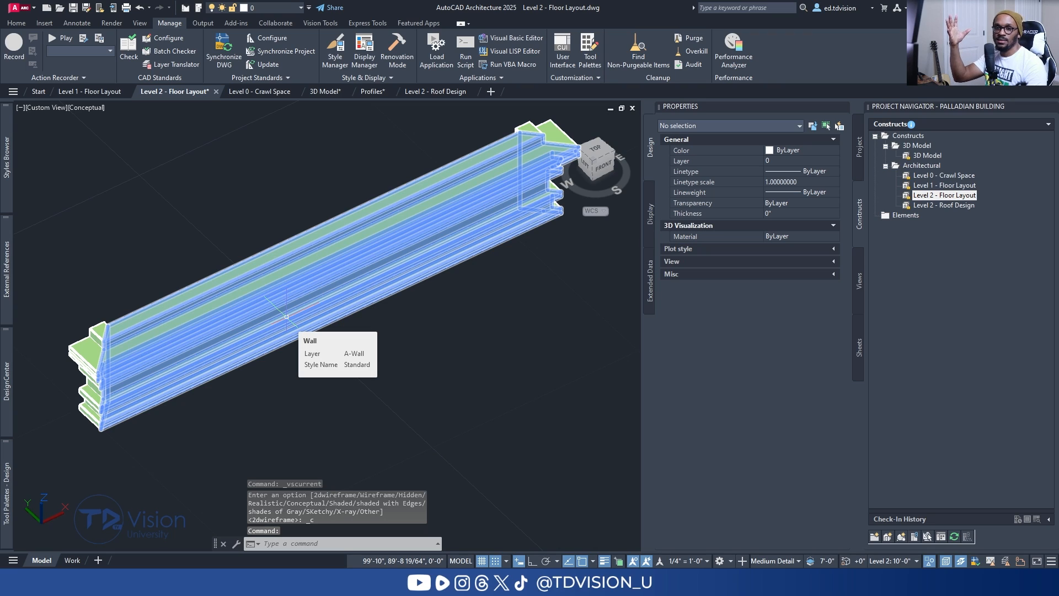
key(Escape)
key(Escape)
scroll(418, 307, down, 2)
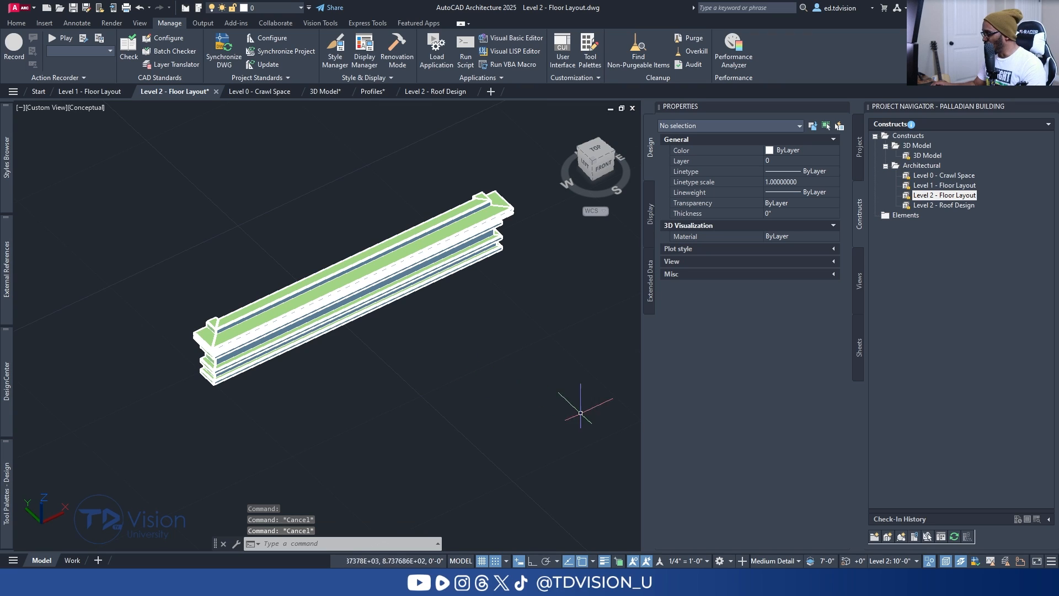
scroll(363, 247, up, 2)
End the object isolation to bring back the surrounding floor-layout walls, and check the sweep where it meets them.
right_click(324, 200)
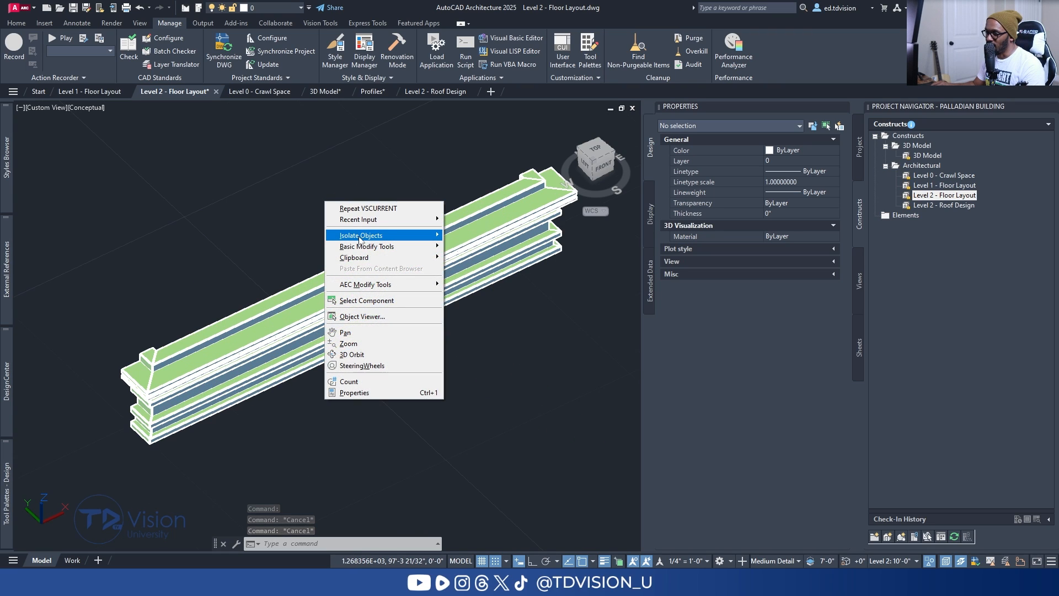
mouse_move(359, 238)
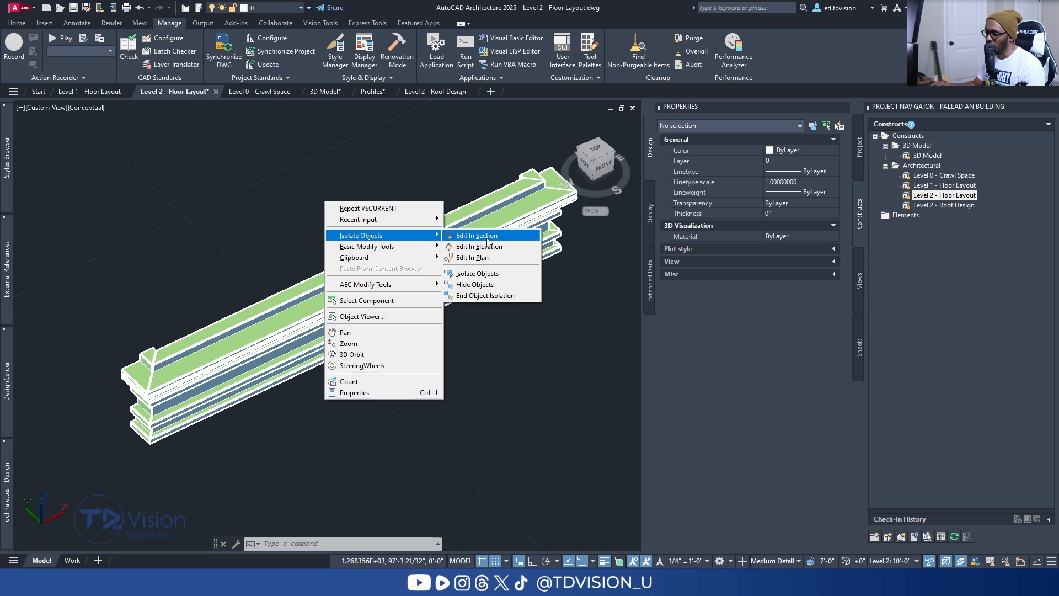
click(475, 297)
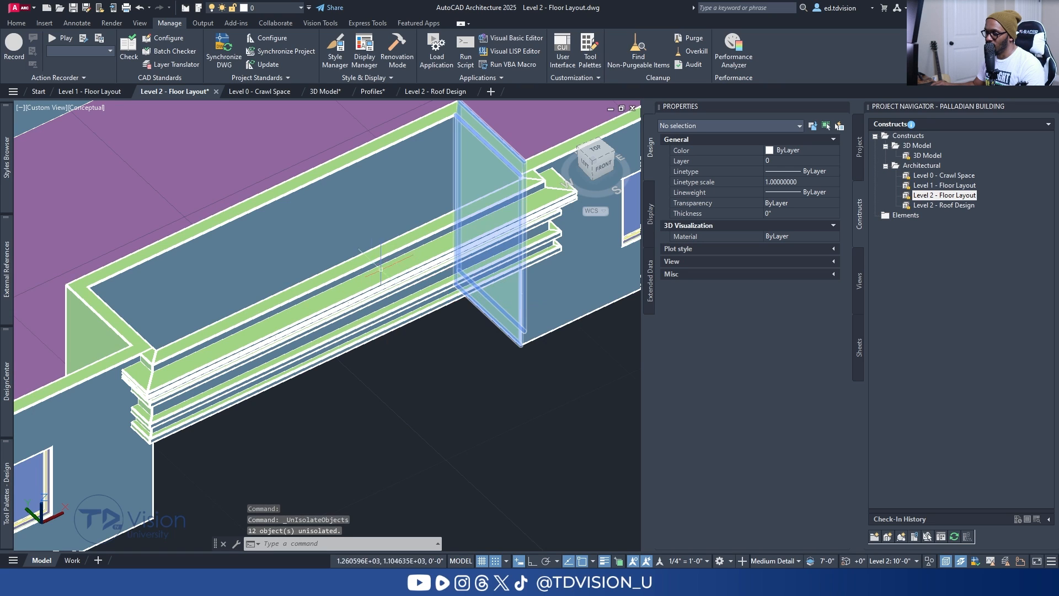
key(Escape)
key(Escape)
scroll(303, 375, down, 3)
mouse_move(296, 383)
shift+middle_down()
mouse_move(314, 334)
mouse_move(357, 348)
mouse_move(186, 345)
mouse_move(364, 326)
shift+middle_up()
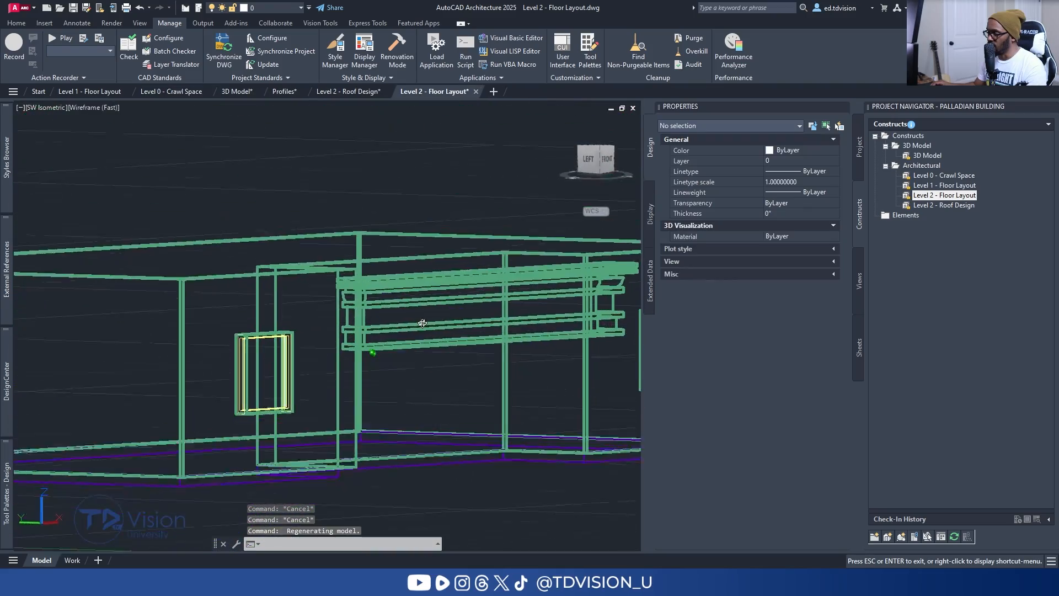
shift+middle_drag(422, 323, 330, 352)
middle_drag(447, 311, 290, 346)
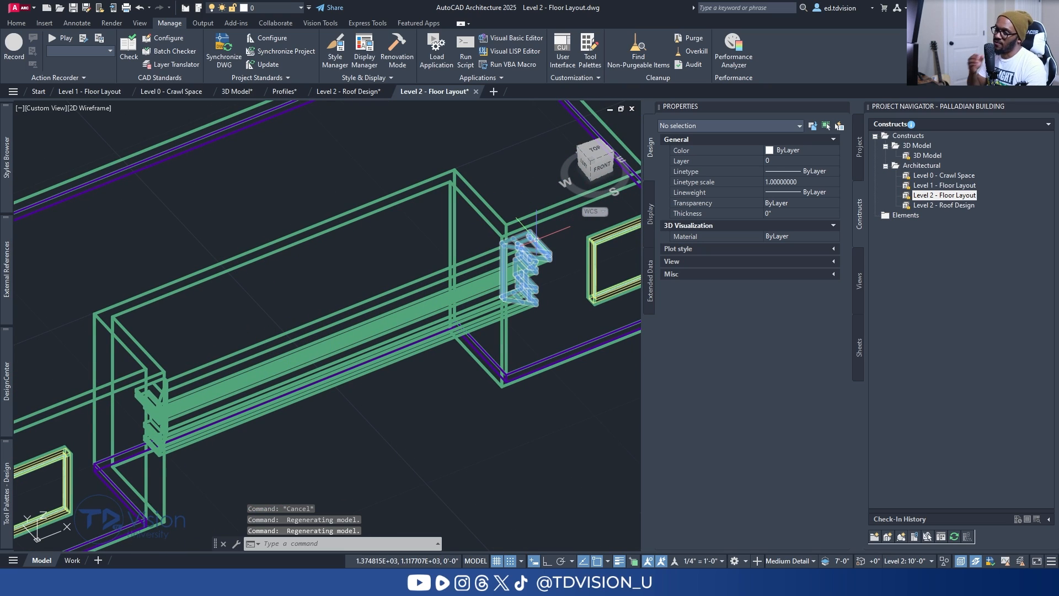
key(Escape)
key(Escape)
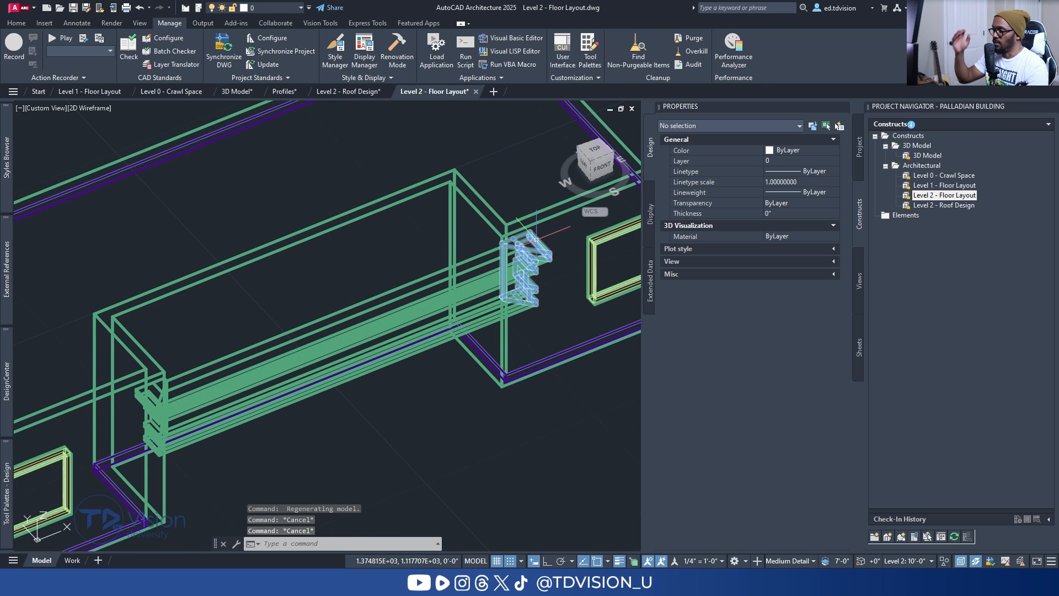
Start a wall with Add Selected from the recess's 5'-0" side wall and draw its first 3" return at the molding's west end.
click(594, 152)
scroll(243, 287, up, 4)
click(234, 270)
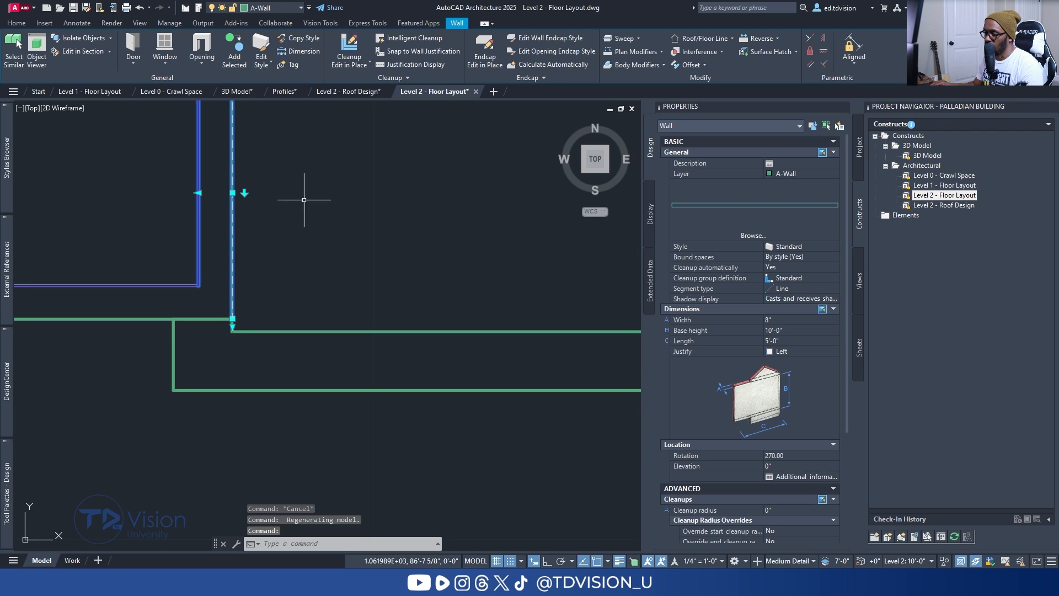
click(244, 46)
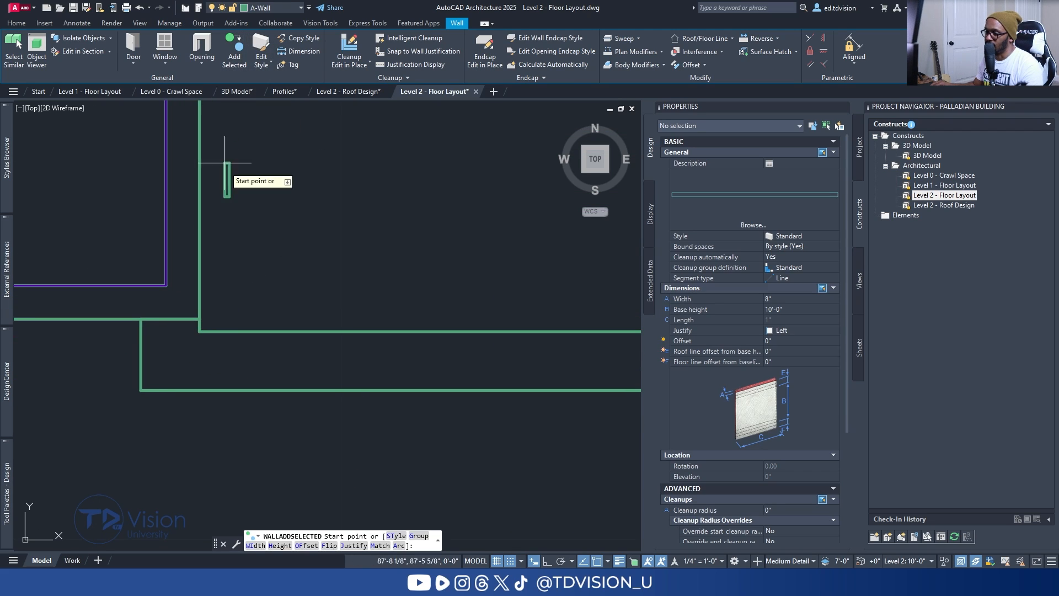
scroll(182, 355, up, 6)
click(243, 211)
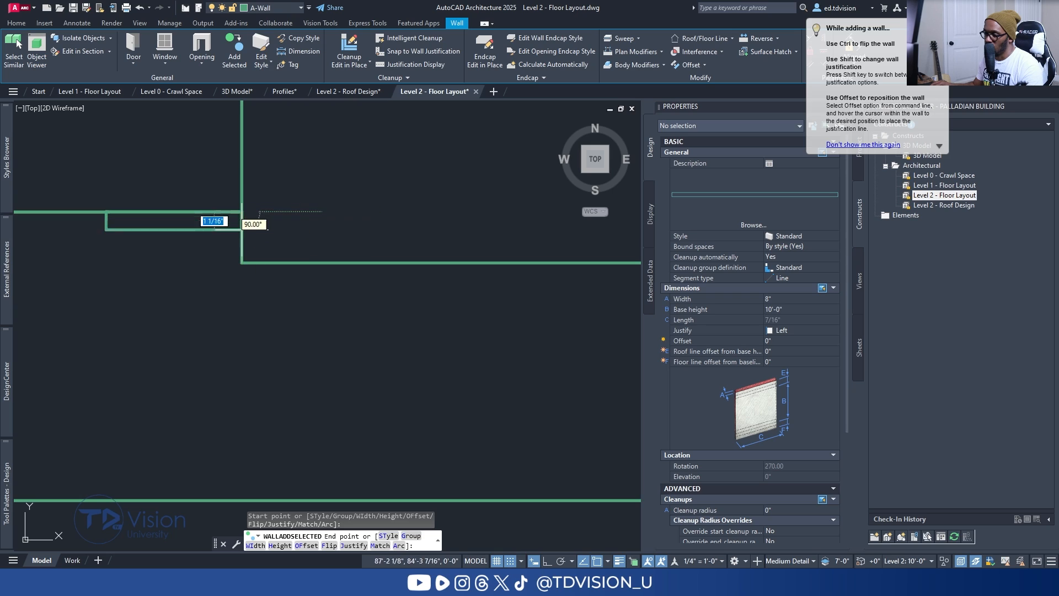
click(241, 263)
Continue the wall 20'-0" along the front to the molding's east end and finish it with a 3" return.
scroll(223, 262, down, 4)
middle_drag(451, 260, 118, 269)
scroll(522, 279, up, 2)
scroll(522, 279, up, 2)
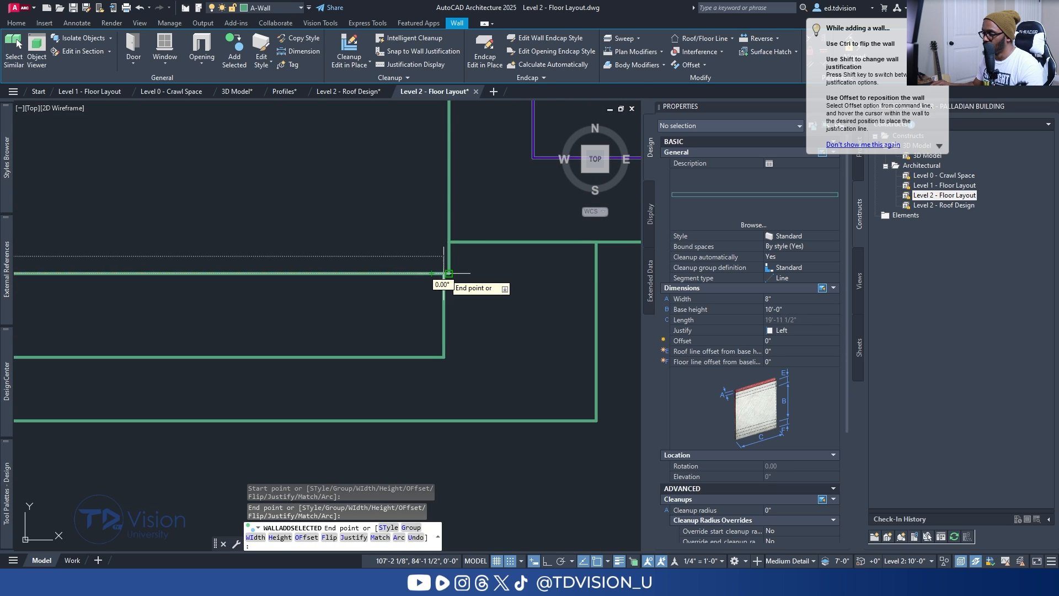
click(448, 273)
click(452, 241)
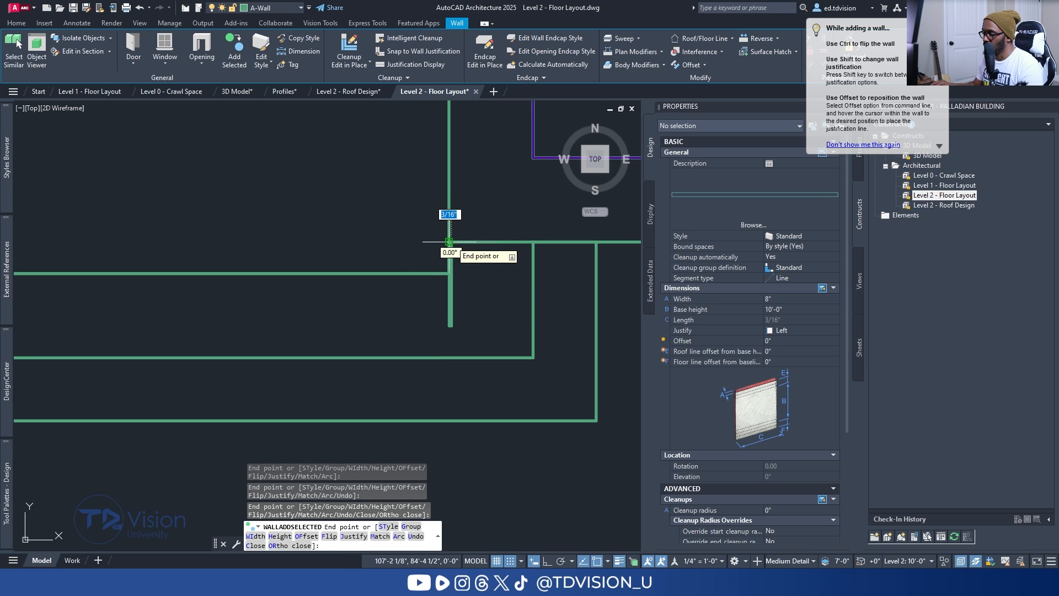
key(Escape)
Isolate the three molding walls and the three newly drawn walls, and show them in the Front view.
scroll(468, 243, down, 3)
click(535, 287)
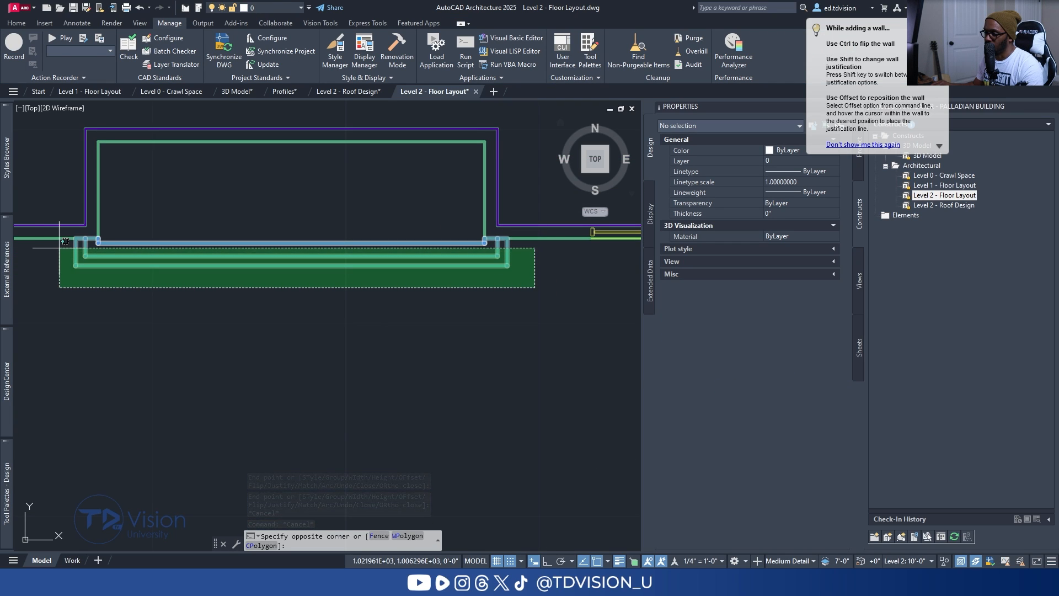
click(59, 238)
click(80, 38)
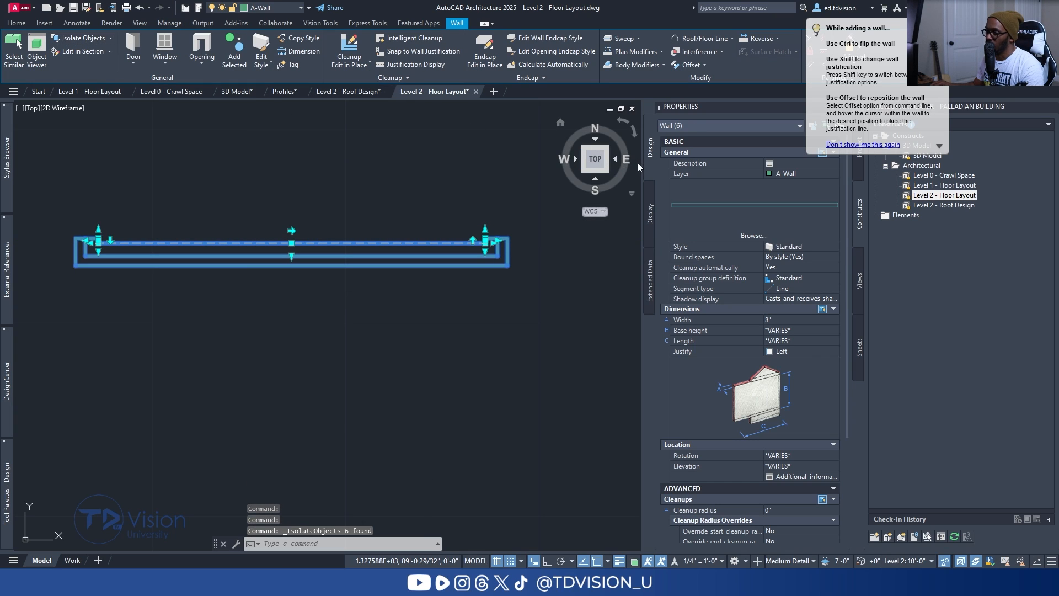
click(595, 180)
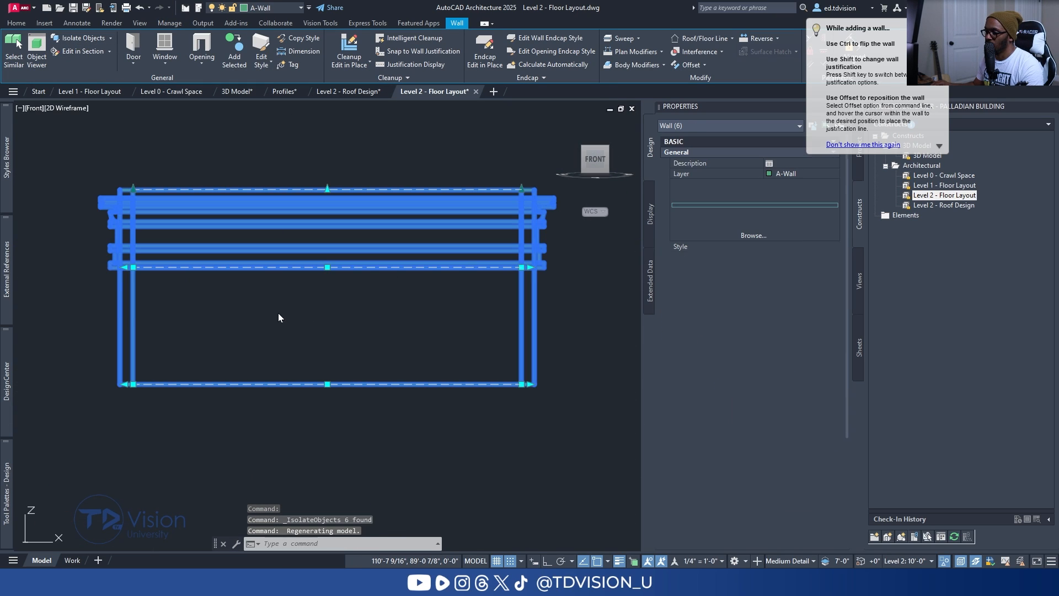
key(Escape)
key(Escape)
click(336, 403)
click(329, 379)
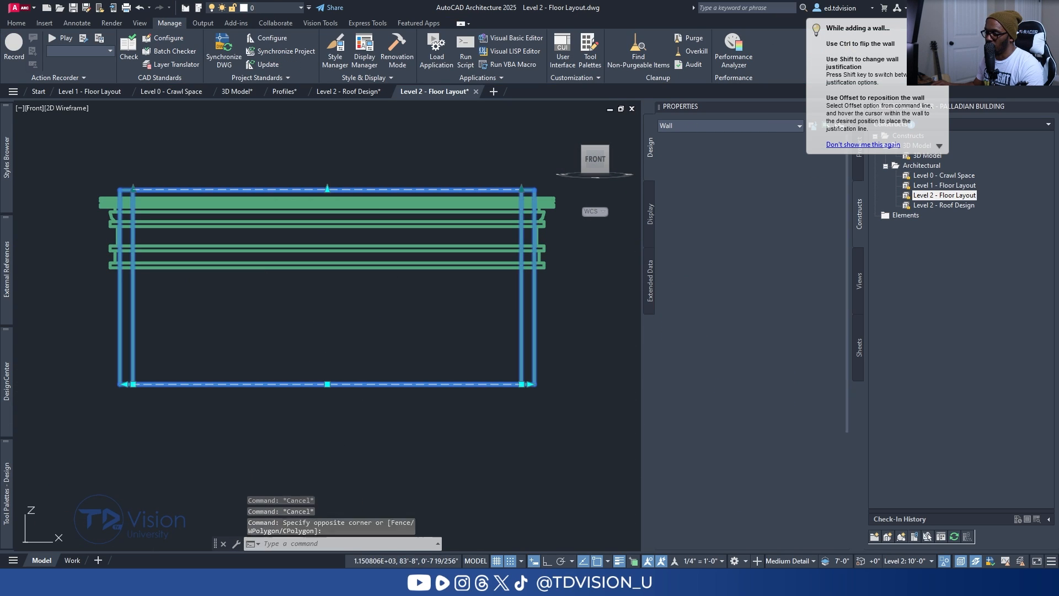
click(327, 384)
key(Escape)
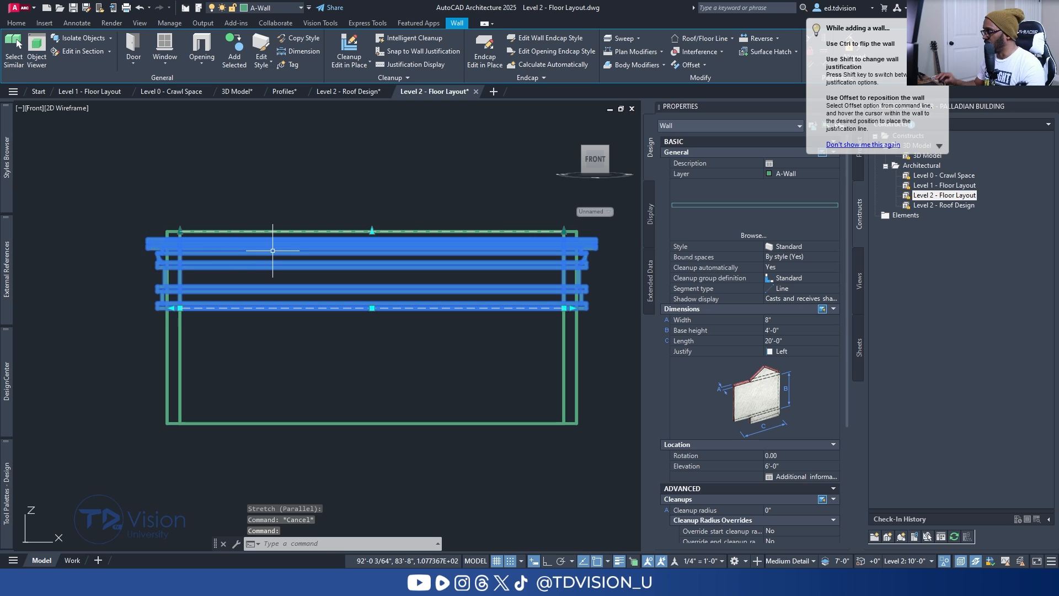
key(Escape)
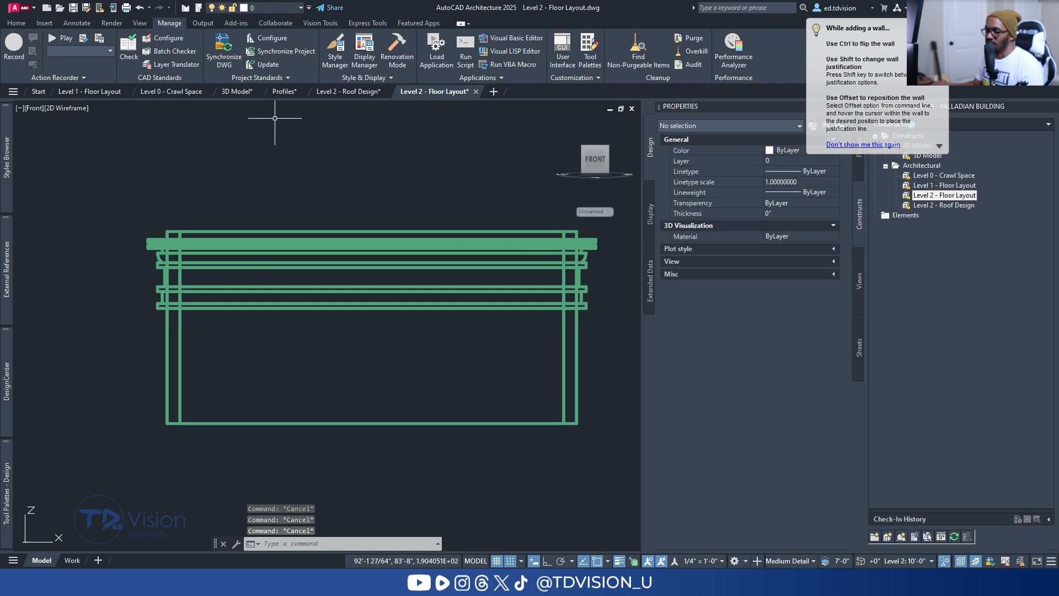
Examine the height dimensions beside the second-level molding profile in the Profiles drawing.
click(288, 94)
scroll(286, 363, down, 2)
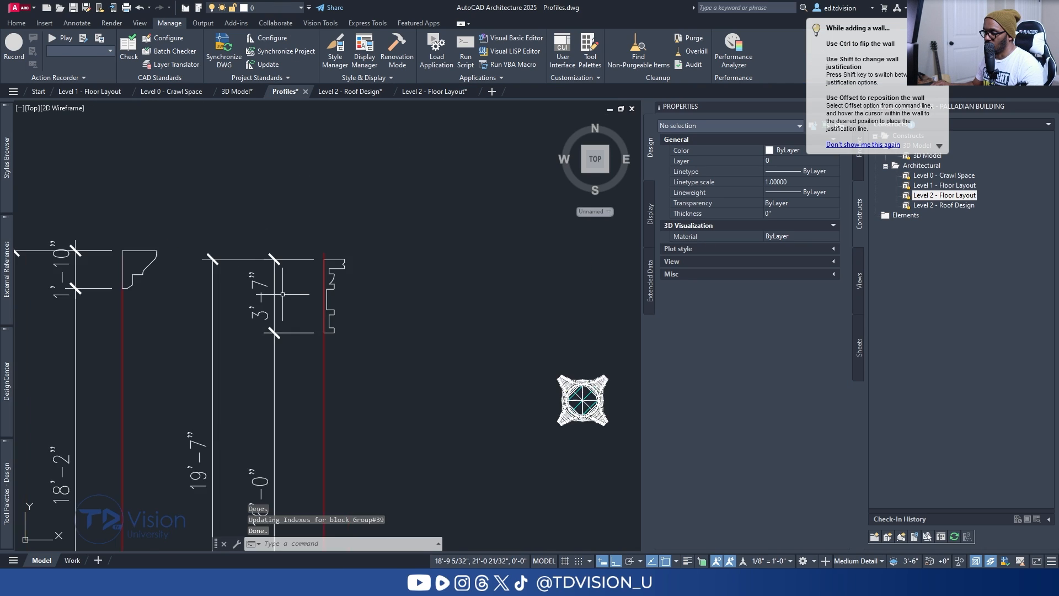
middle_drag(286, 363, 299, 297)
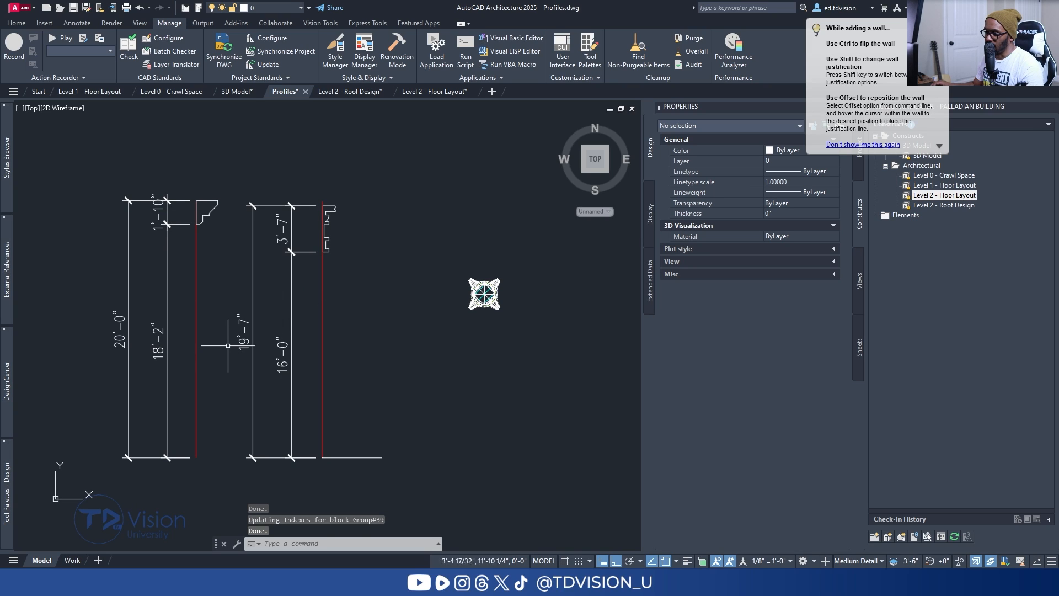
scroll(232, 341, up, 2)
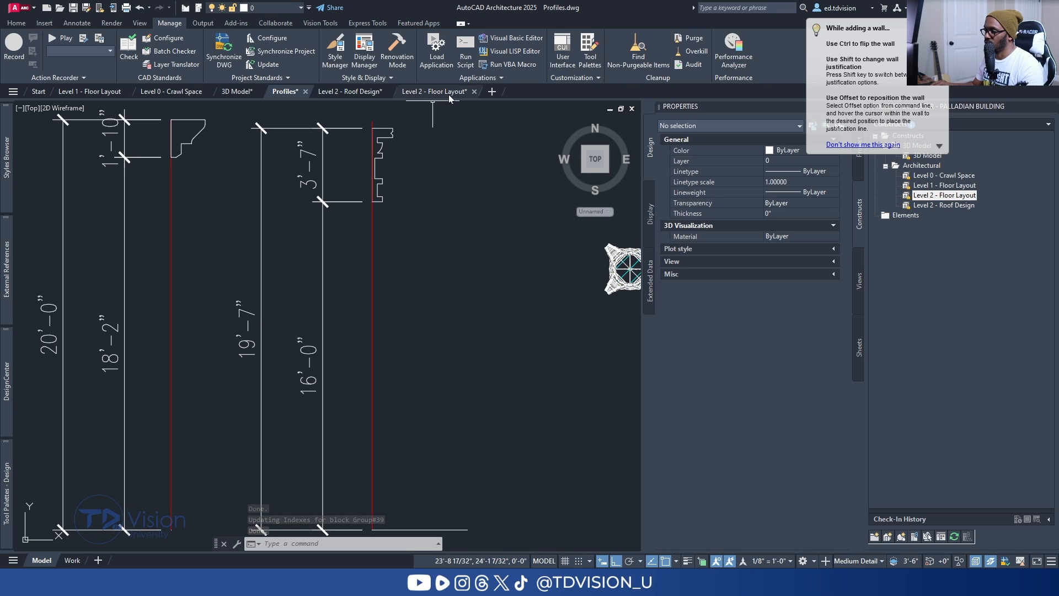
Return to the Level 2 - Floor Layout drawing and set the new 20'-0" front wall's elevation to 9'-7".
mouse_move(449, 94)
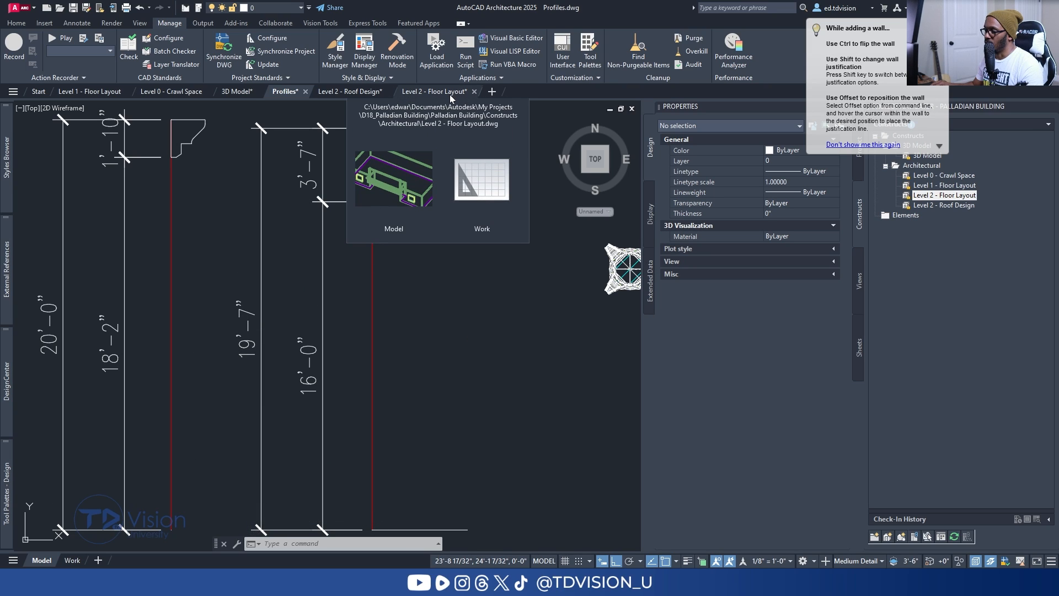
click(450, 94)
click(339, 434)
click(329, 413)
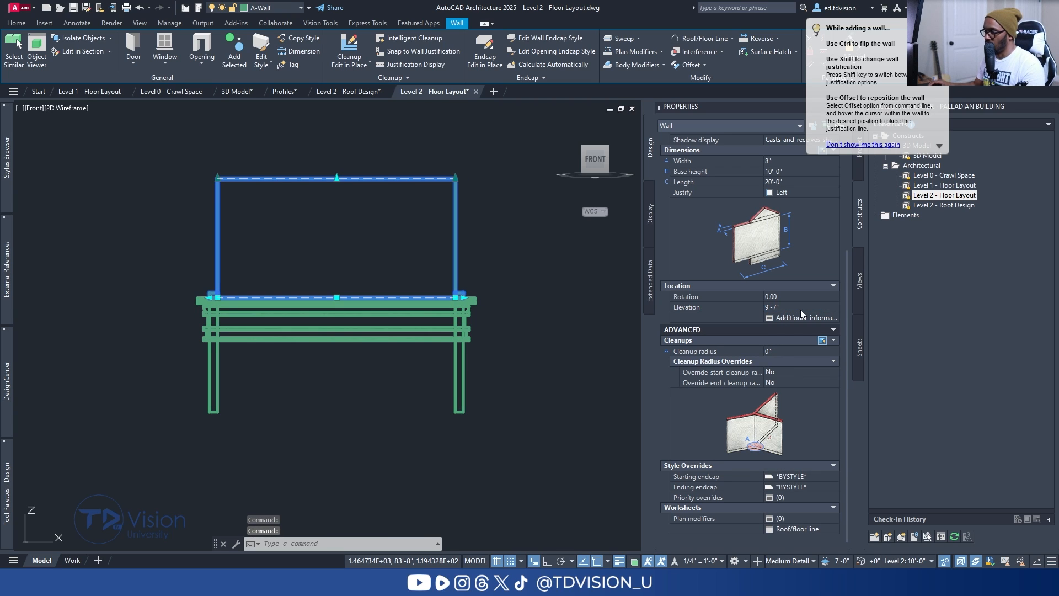
key(Escape)
Set the elevation of the two 3" return walls to 9'-7".
click(518, 441)
click(135, 376)
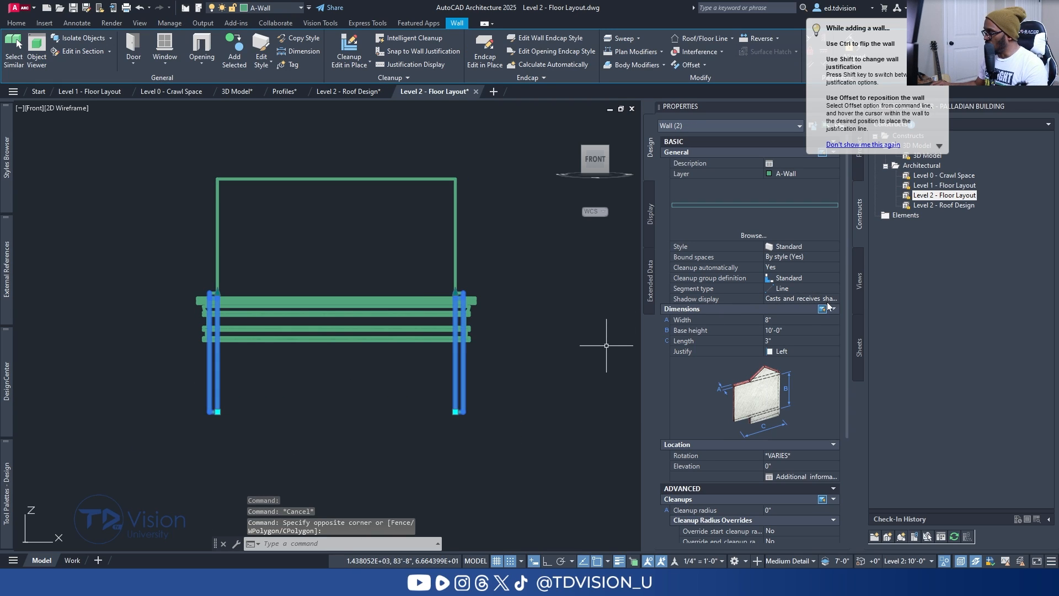
click(793, 466)
text(9')
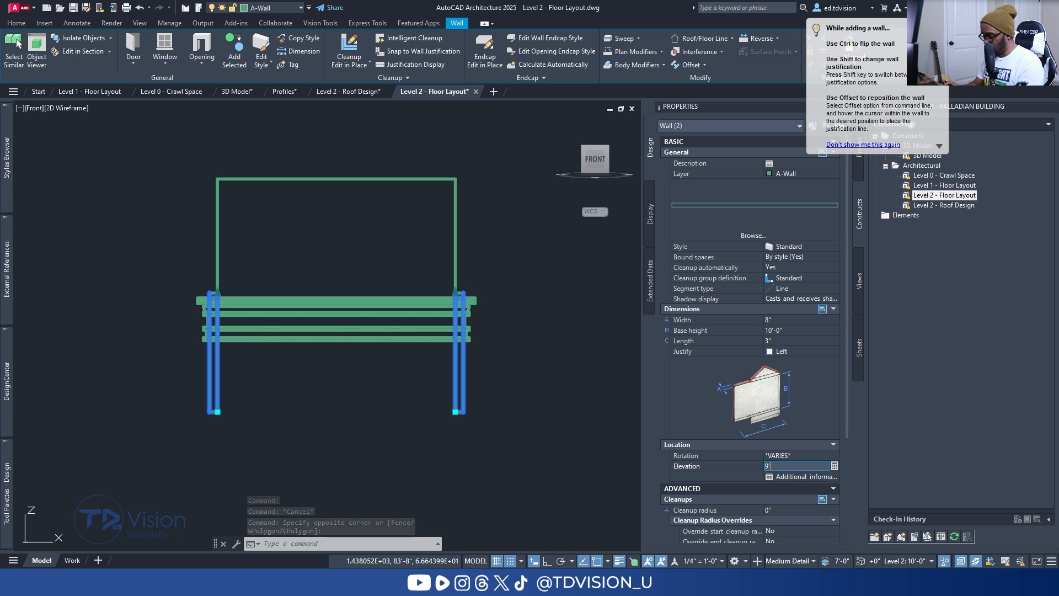
text(-7)
key(Return)
key(Escape)
Select the three raised walls together and set their base height to 6".
click(528, 265)
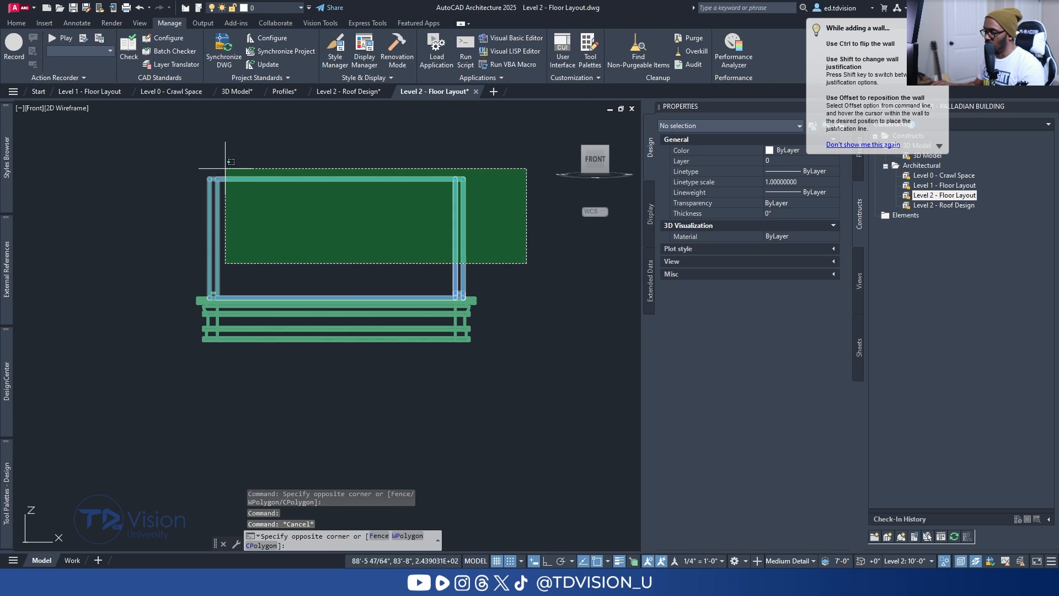
click(204, 145)
scroll(259, 274, up, 2)
middle_drag(281, 277, 270, 310)
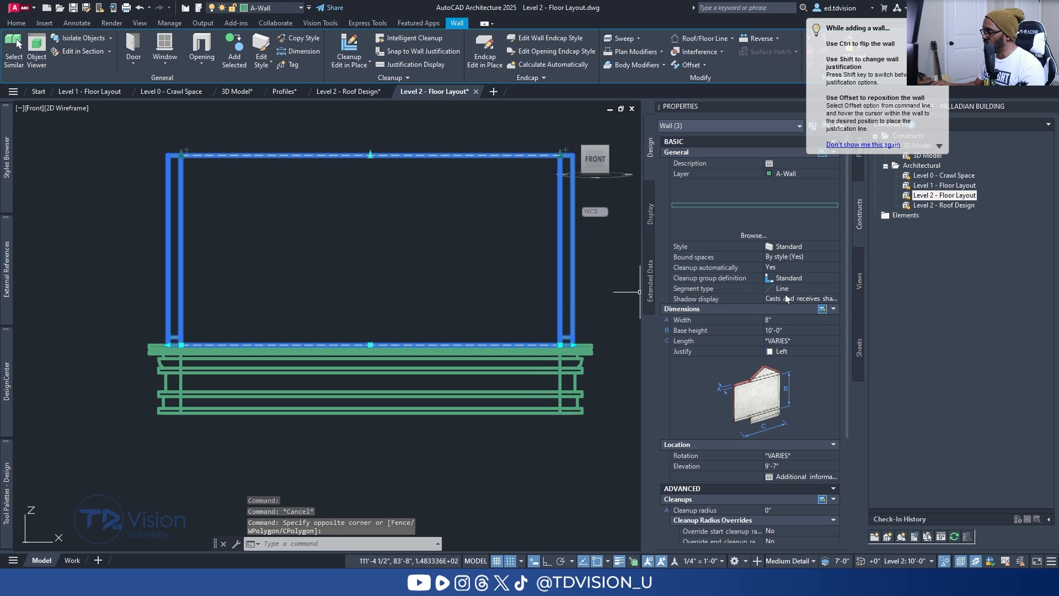
click(827, 330)
key(Tab)
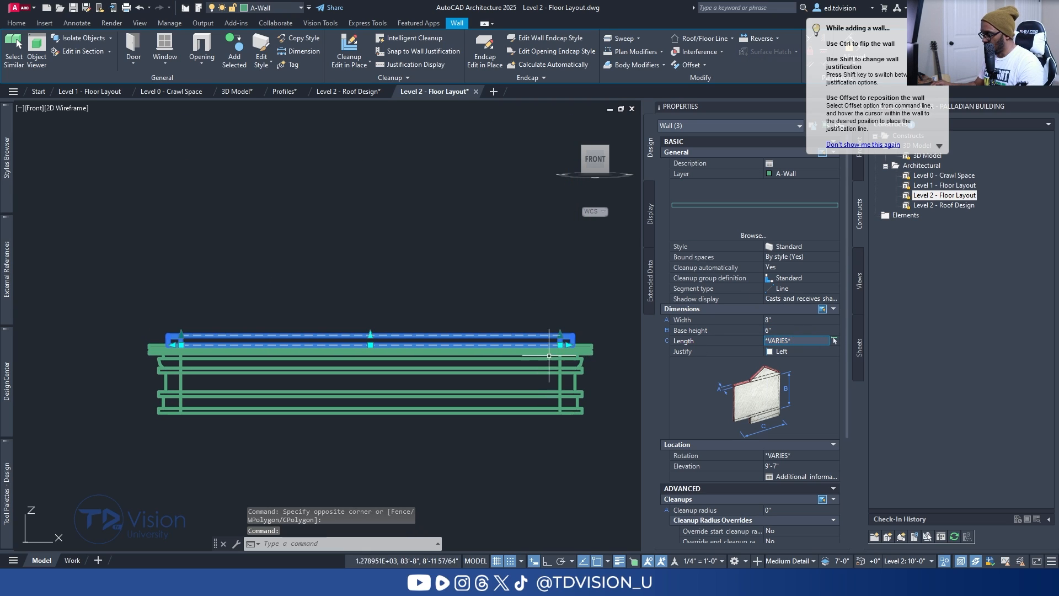
Reduce the base height of the three raised walls to 5" and clear the selection.
scroll(589, 334, up, 8)
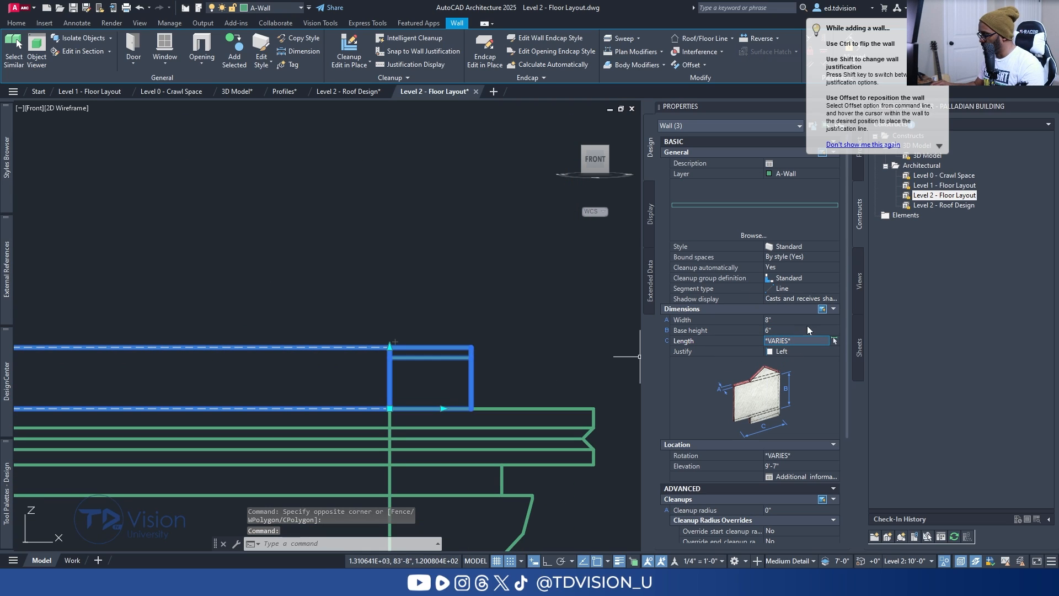
click(809, 328)
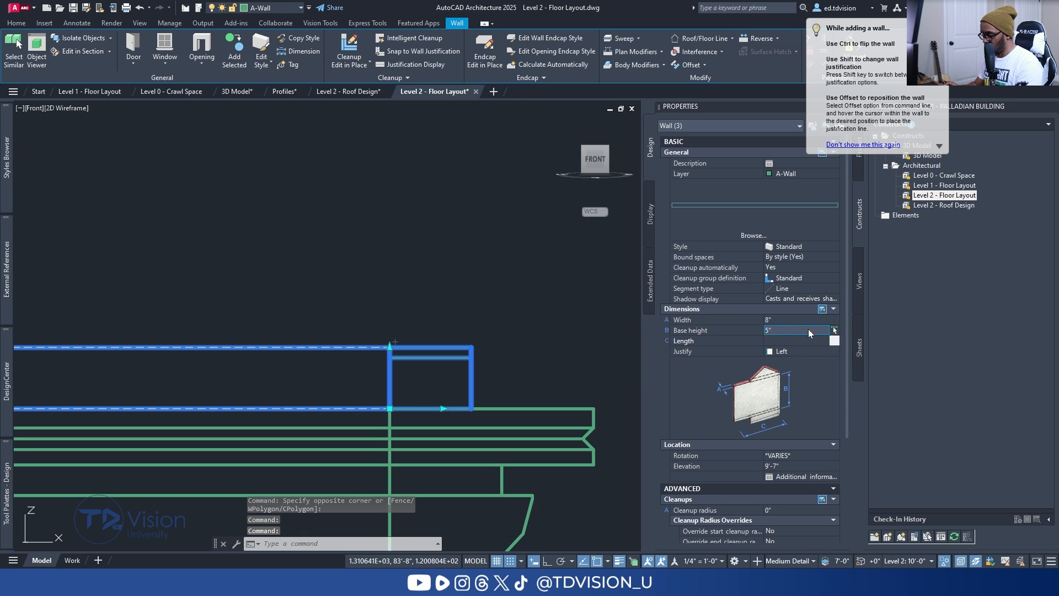
text(5)
key(Tab)
scroll(300, 284, down, 5)
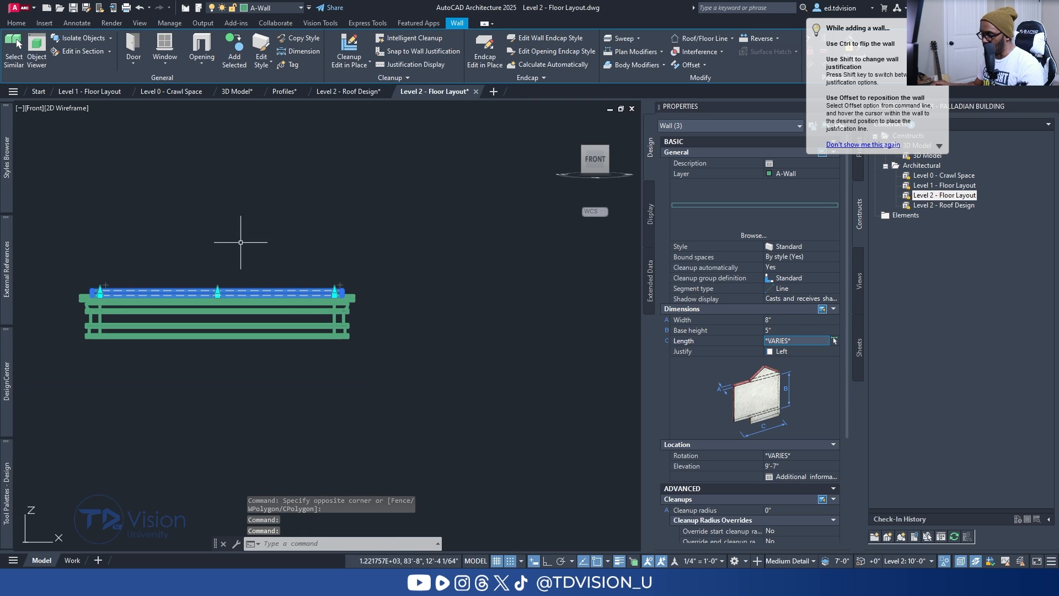
key(Escape)
End the object isolation to bring back the rest of the floor layout around the molding.
shift+middle_drag(170, 238, 237, 276)
right_click(268, 205)
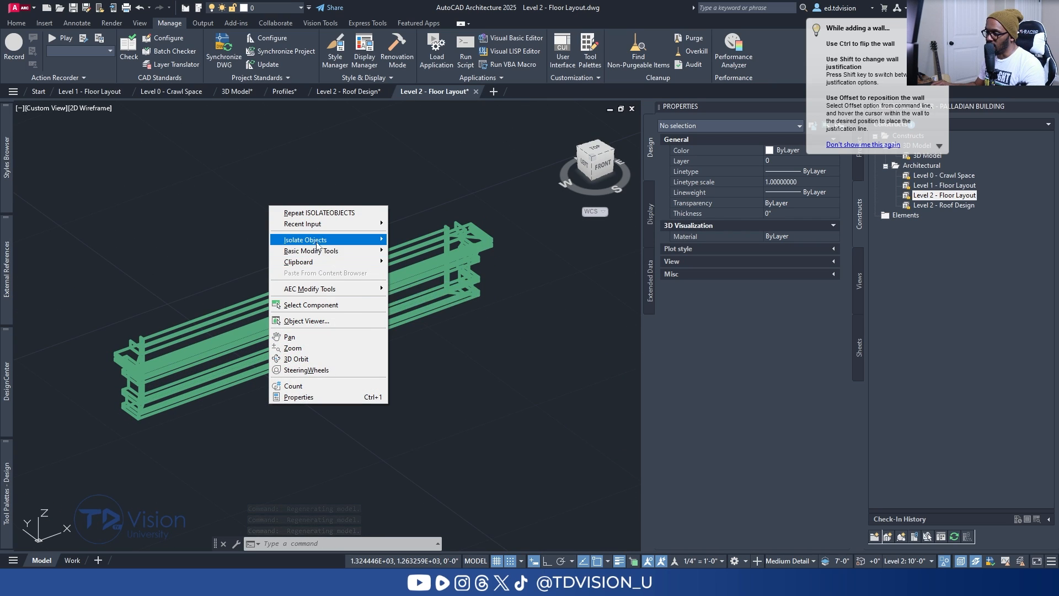
mouse_move(331, 242)
click(430, 299)
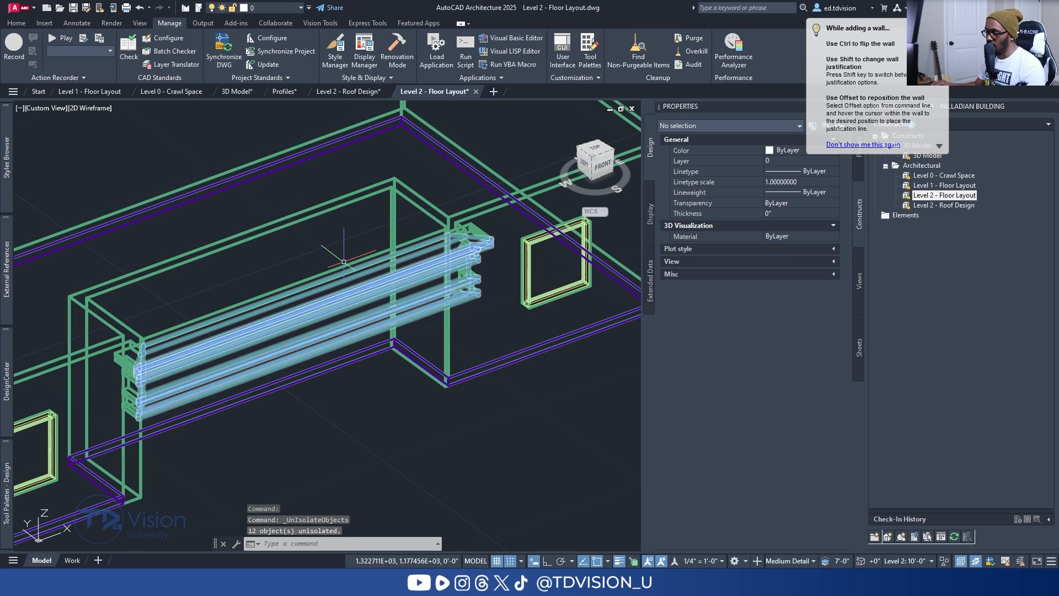
Save the Level 2 - Floor Layout drawing and close it.
scroll(307, 324, down, 3)
mouse_move(307, 324)
shift+middle_down()
mouse_move(320, 251)
mouse_move(308, 323)
shift+middle_up()
key(ctrl+s)
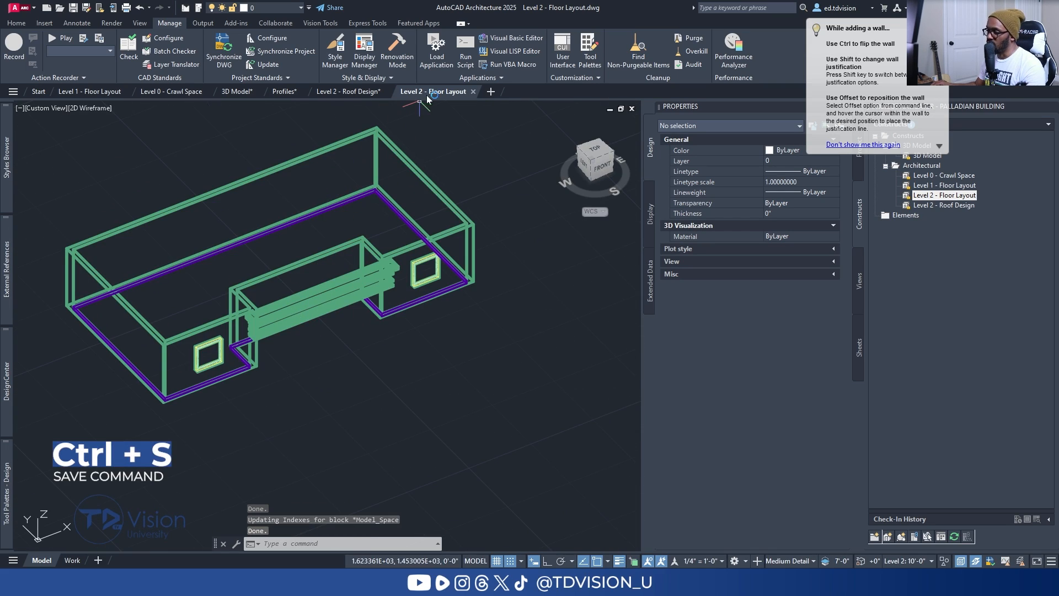
click(473, 91)
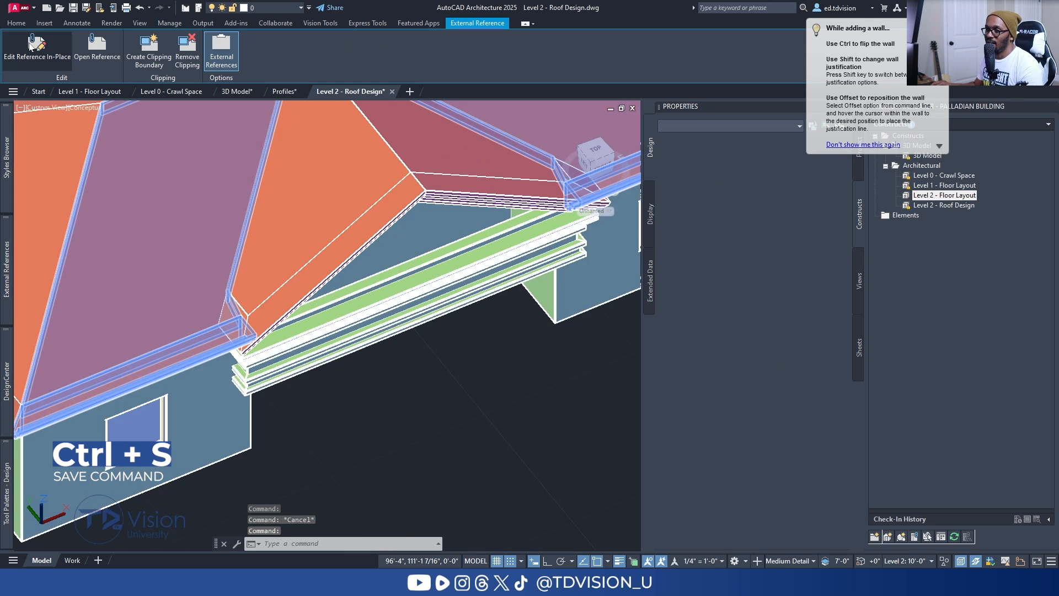
Start an in-place edit of the Level 2 - Floor Layout external reference within the Level 2 - Roof Design drawing.
double_click(519, 268)
click(515, 381)
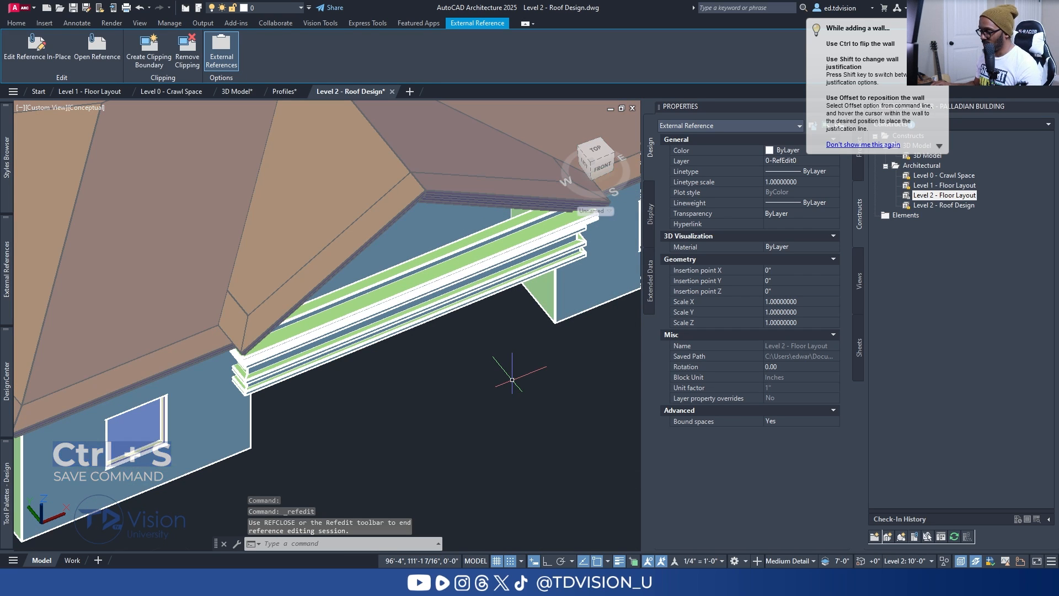
shift+middle_drag(320, 425, 319, 369)
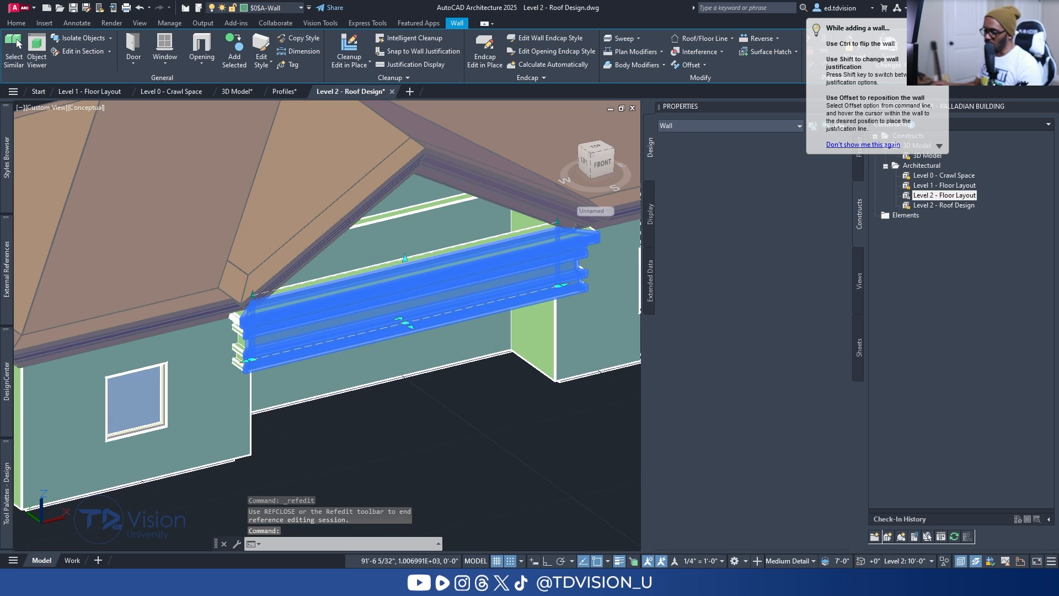
key(Escape)
key(Escape)
Auto-project the roof line of the 20'-0" wall above the molding up to both gable roof slabs.
click(284, 288)
scroll(290, 300, up, 2)
shift+middle_drag(293, 318, 149, 333)
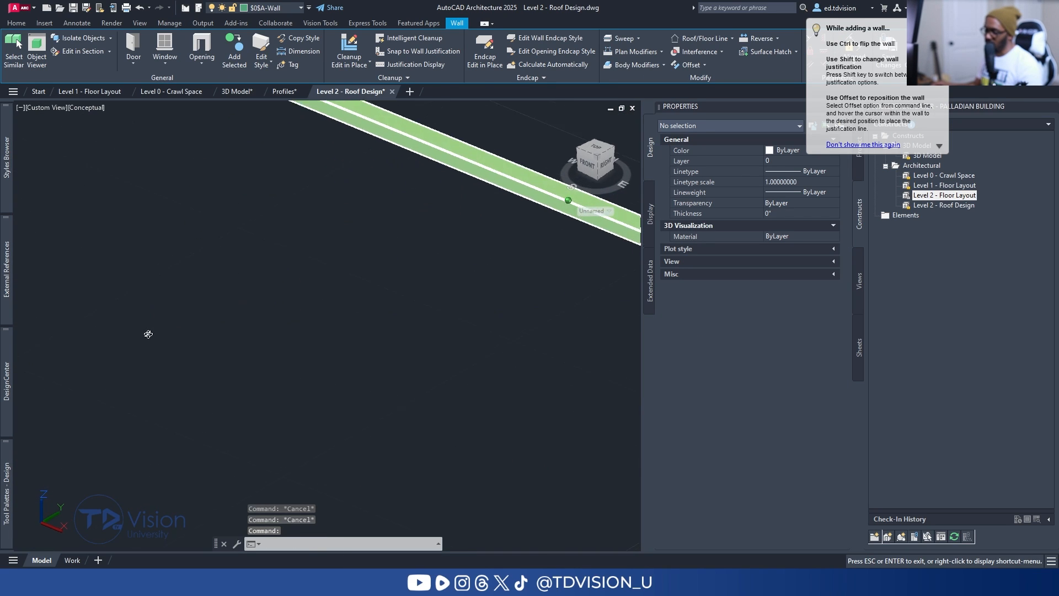
middle_drag(356, 164, 227, 352)
key(Escape)
scroll(226, 351, down, 2)
mouse_move(357, 361)
shift+middle_down()
mouse_move(386, 353)
mouse_move(366, 364)
mouse_move(390, 336)
mouse_move(366, 369)
shift+middle_up()
click(397, 310)
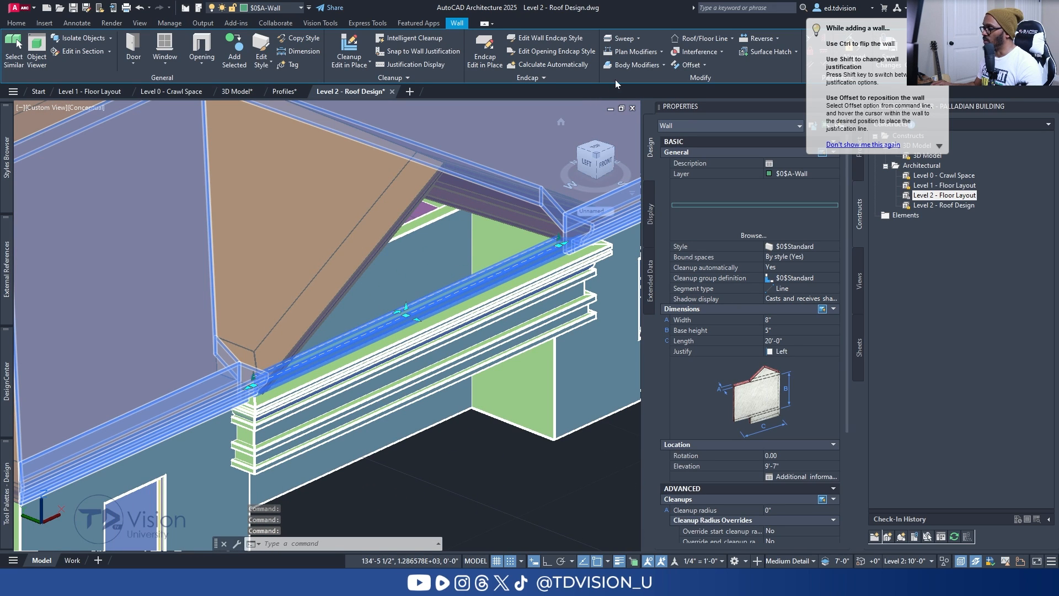
click(732, 38)
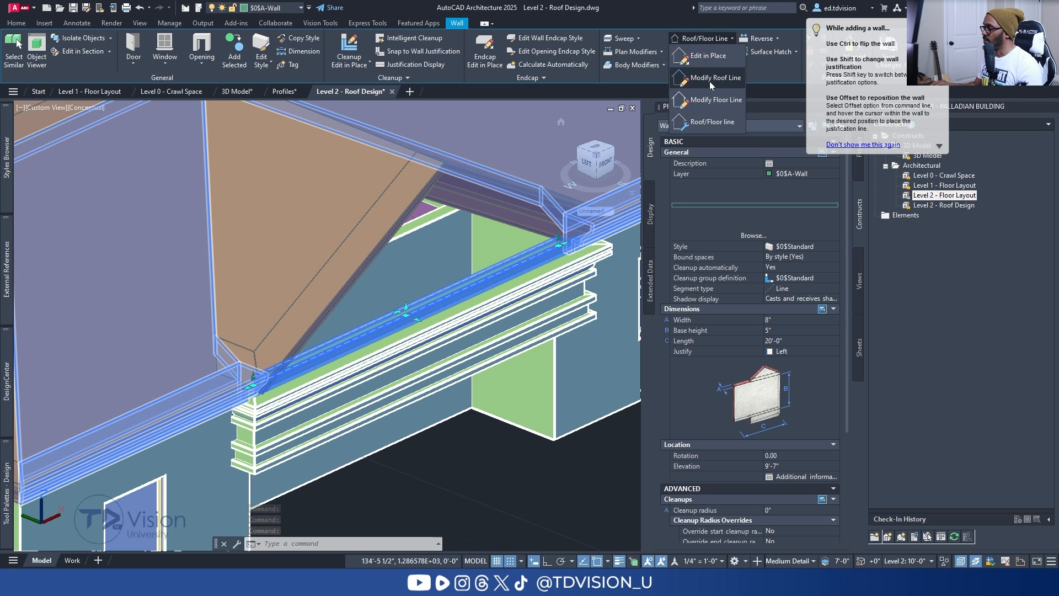
click(703, 52)
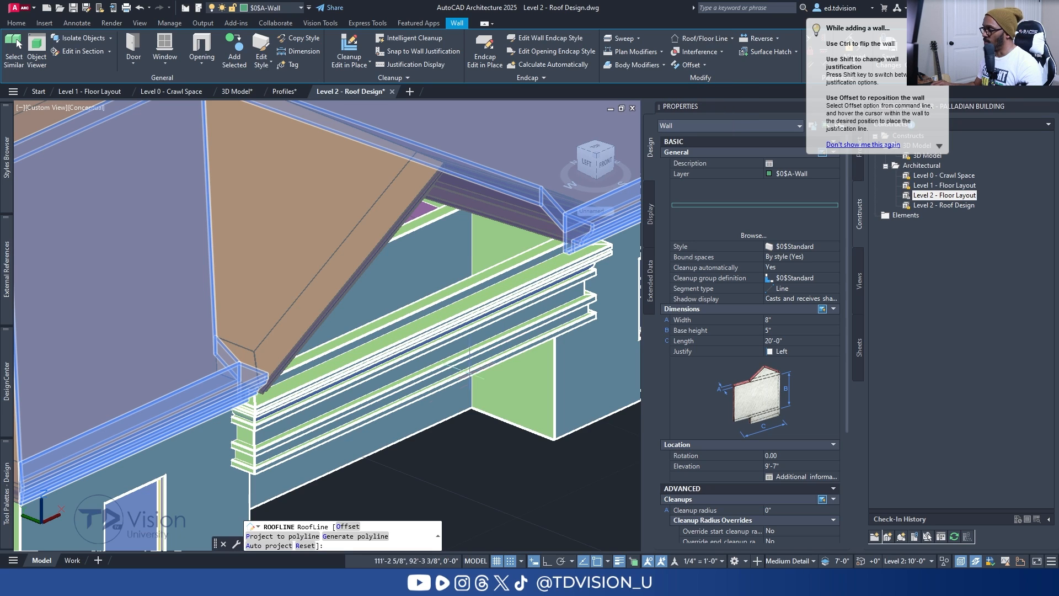
click(275, 546)
click(358, 238)
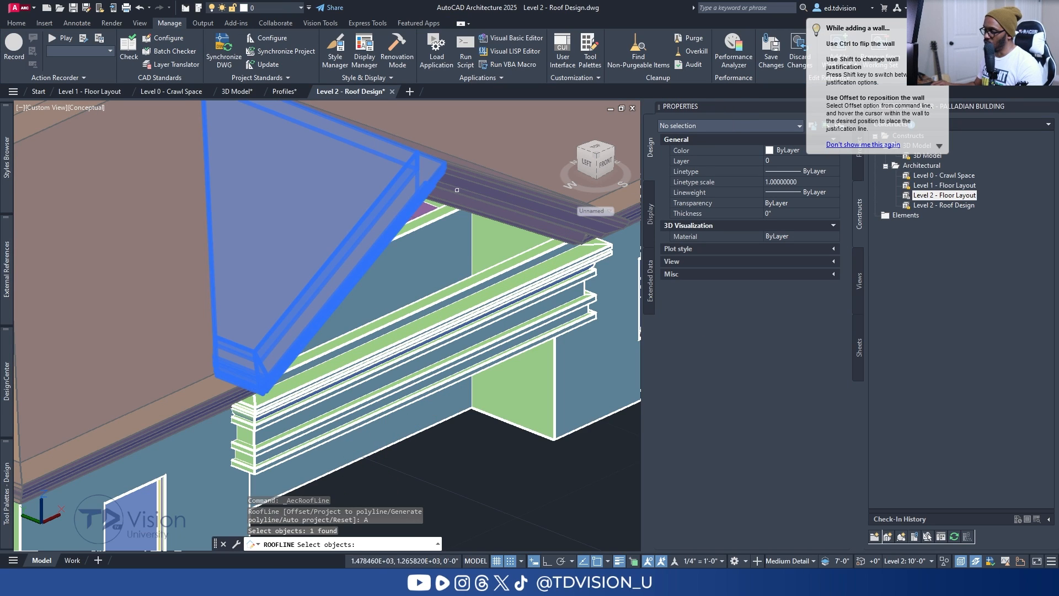
click(485, 186)
key(Return)
key(Escape)
key(Escape)
Save the reference edits back to Level 2 - Floor Layout and end the in-place editing session.
scroll(414, 287, down, 3)
shift+middle_drag(389, 324, 329, 353)
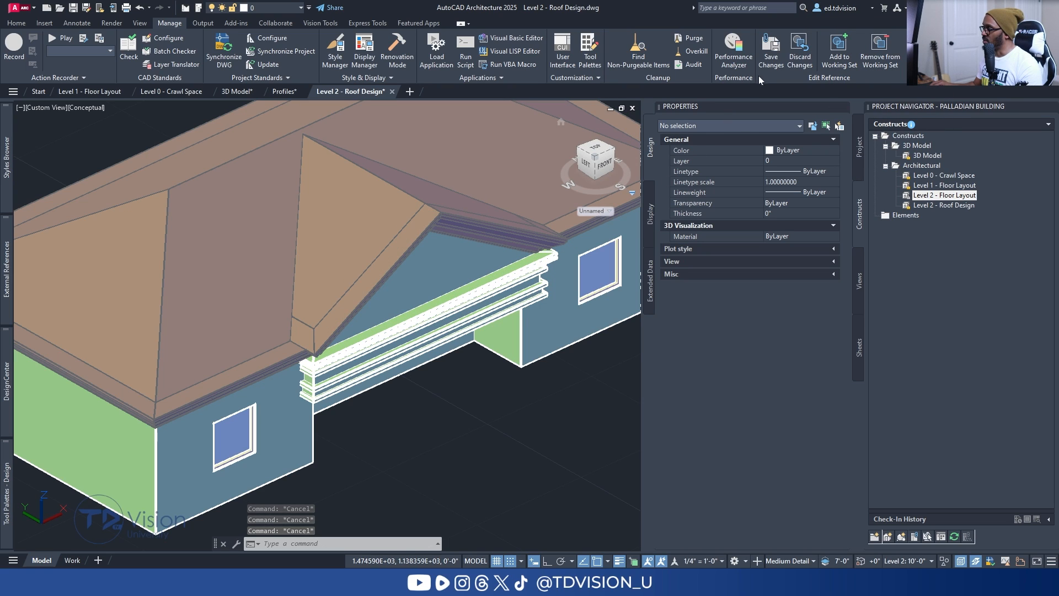
click(771, 58)
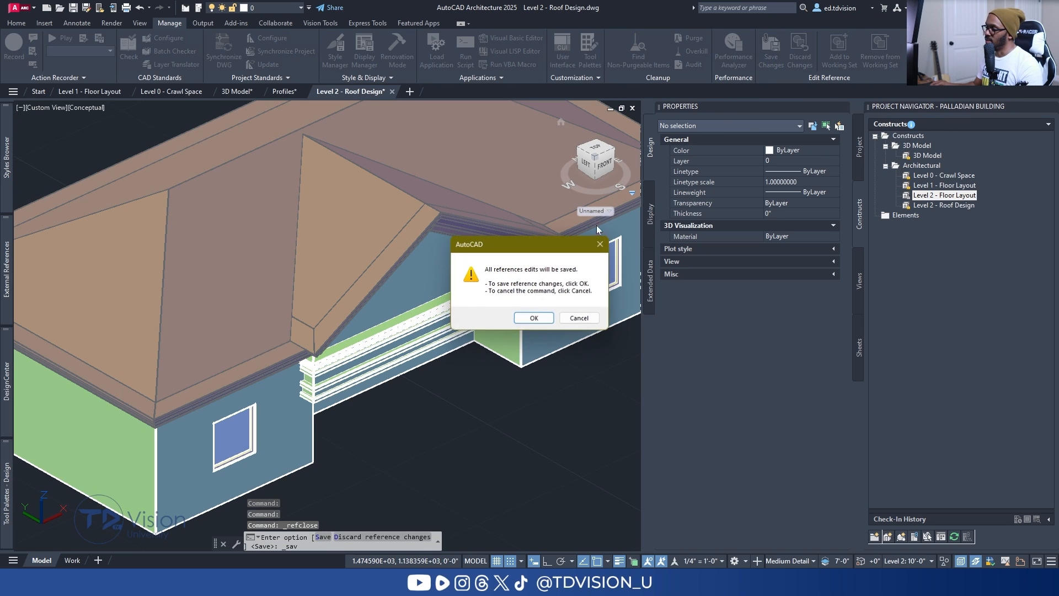
click(534, 318)
Detach the Level 2 - Floor Layout reference from the Level 2 - Roof Design drawing and save the drawing.
scroll(427, 320, down, 4)
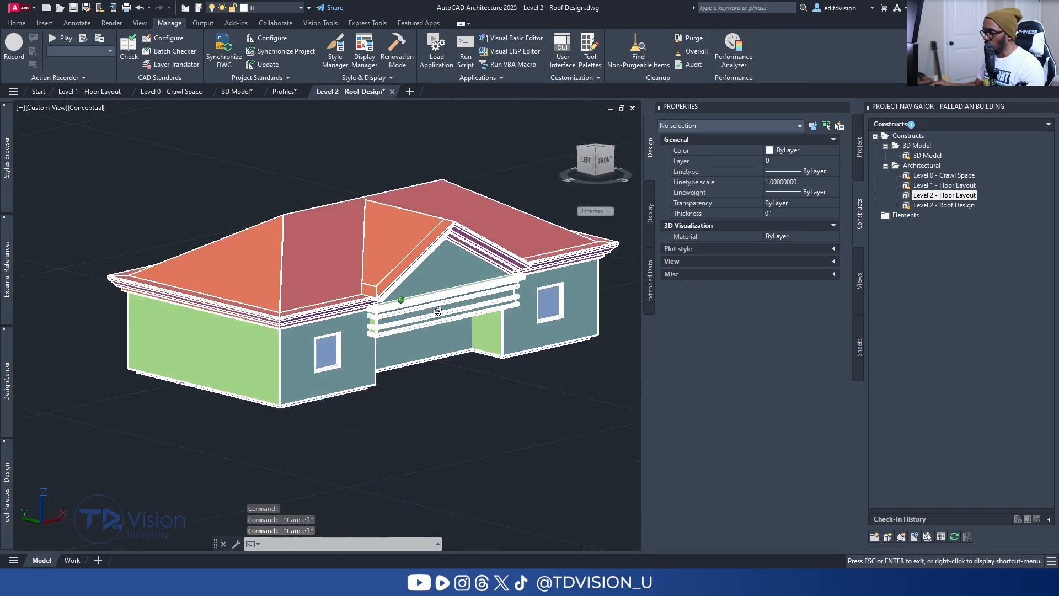
mouse_move(428, 321)
shift+middle_down()
mouse_move(472, 278)
mouse_move(426, 321)
shift+middle_up()
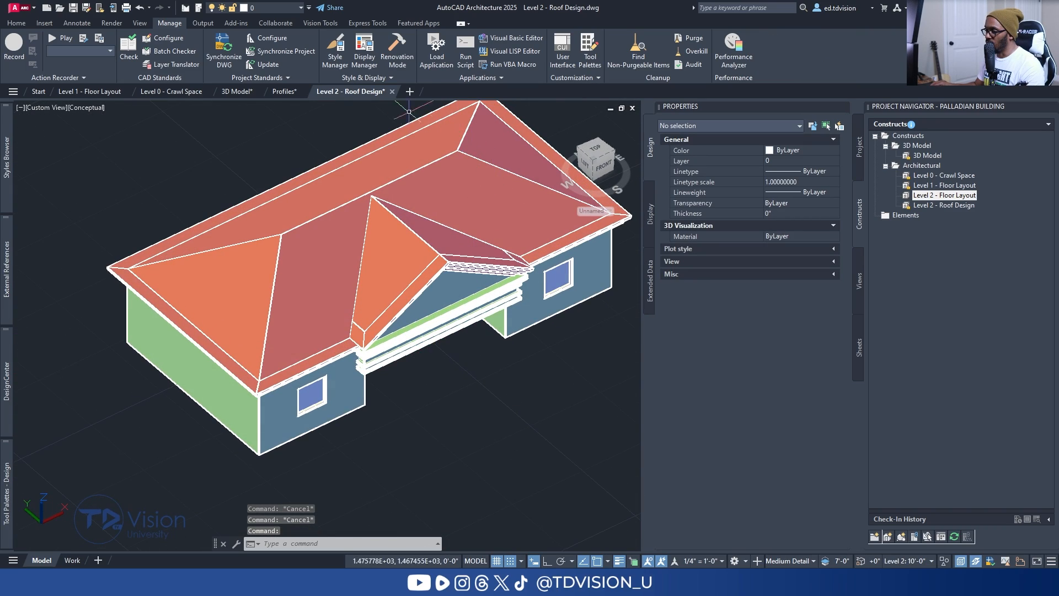
click(317, 398)
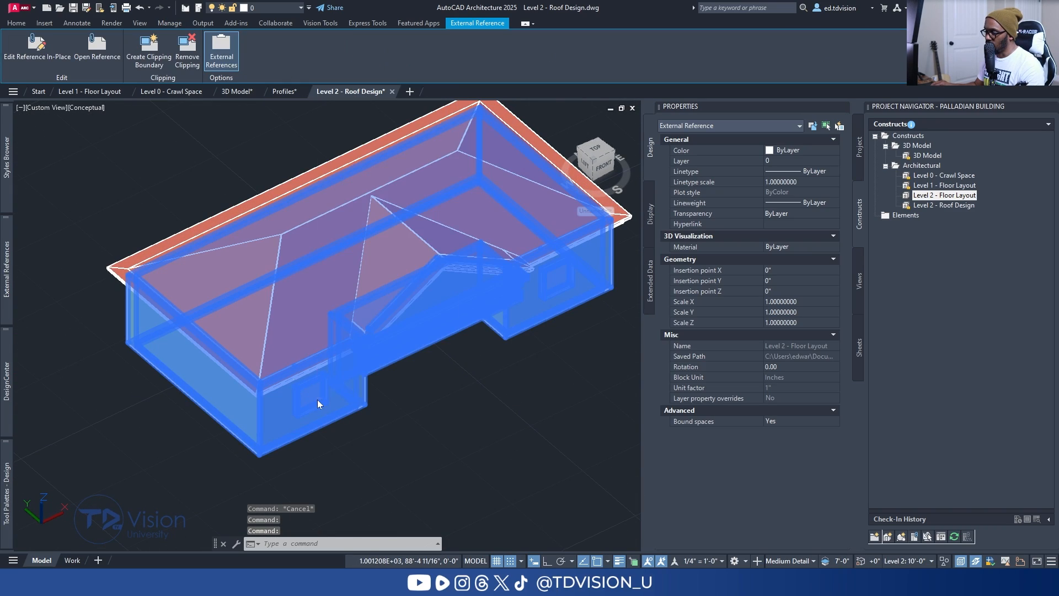
right_click(317, 398)
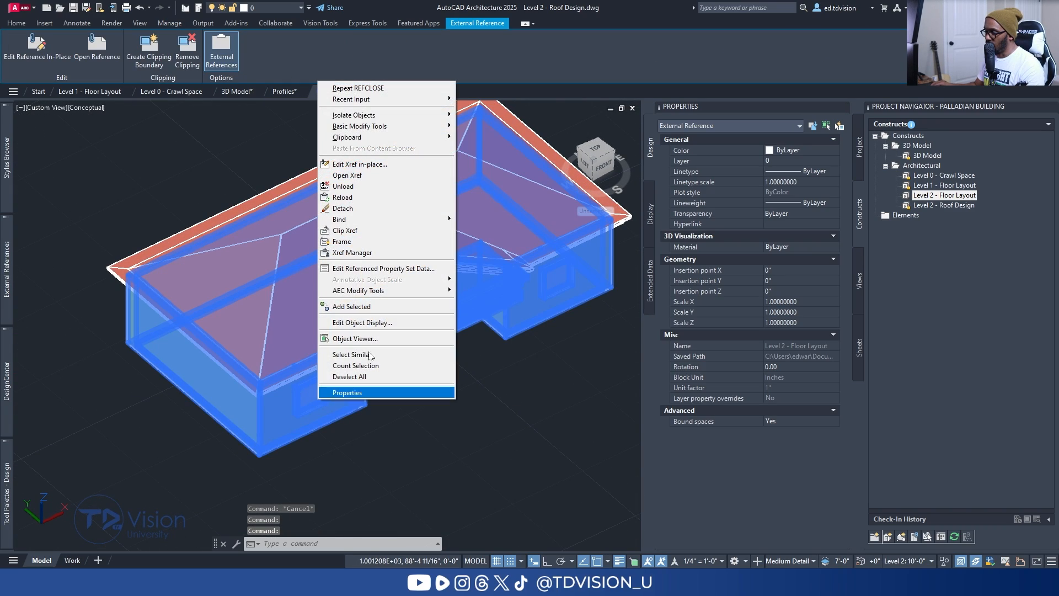
click(387, 208)
shift+middle_drag(419, 419, 421, 378)
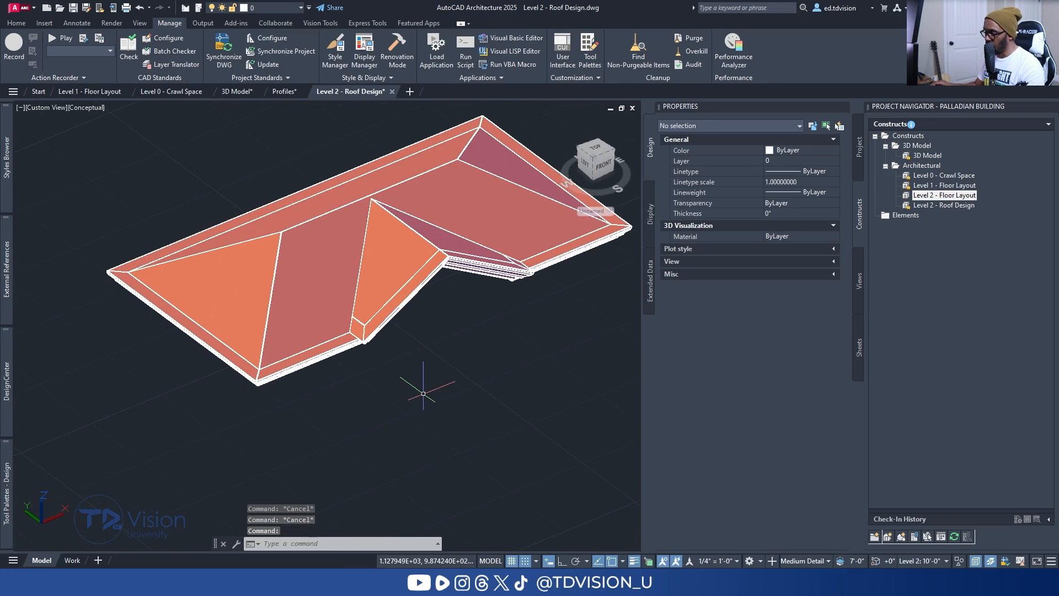
key(ctrl+s)
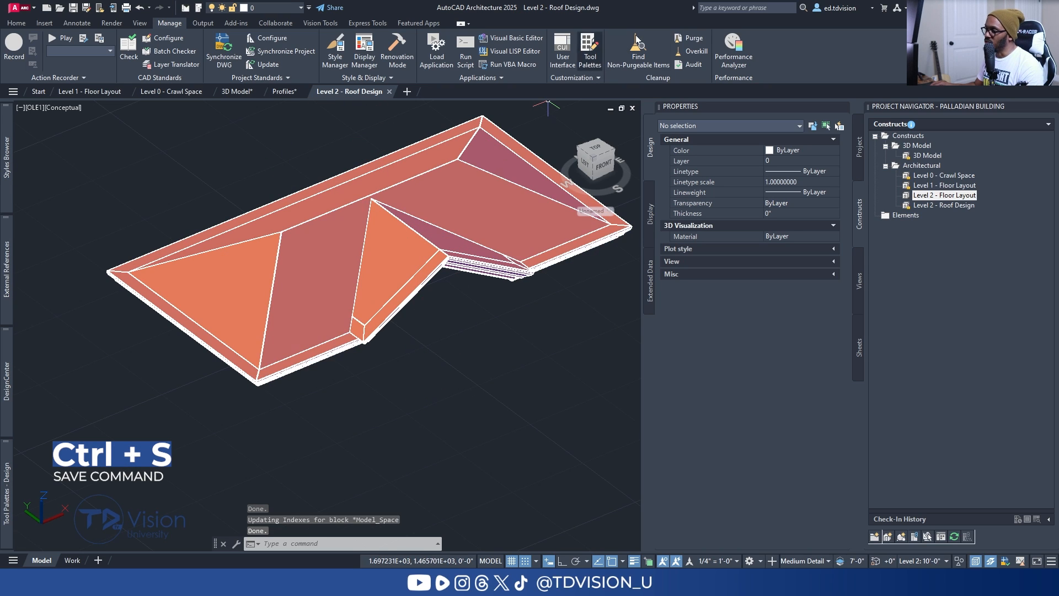
Consult the reference photo of the Palladian house, examining its roof and pediment trim, and return to AutoCAD Architecture.
key(alt+Tab)
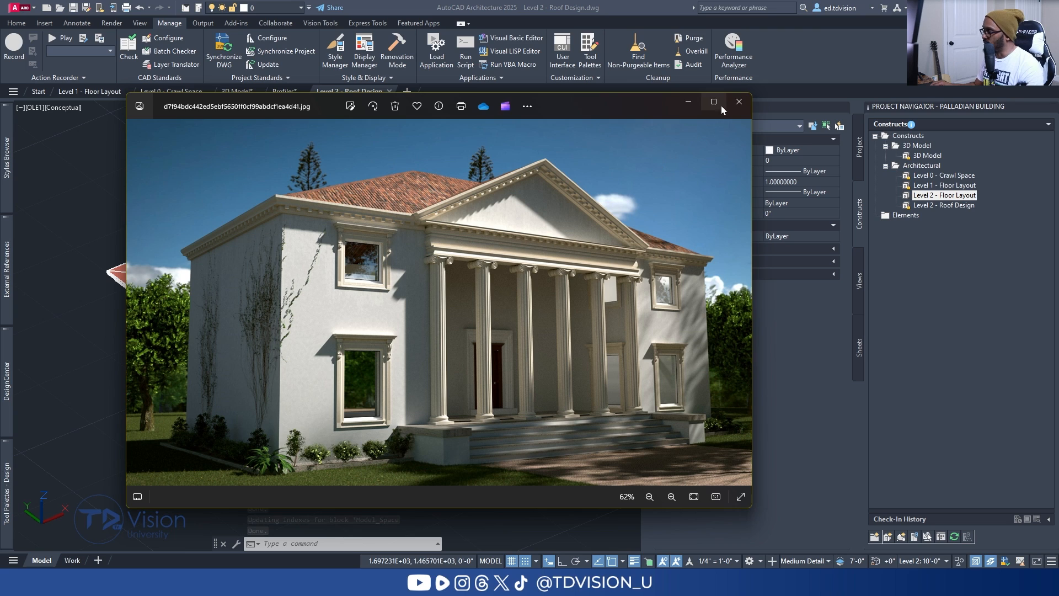
click(689, 103)
key(Escape)
key(Escape)
key(Escape)
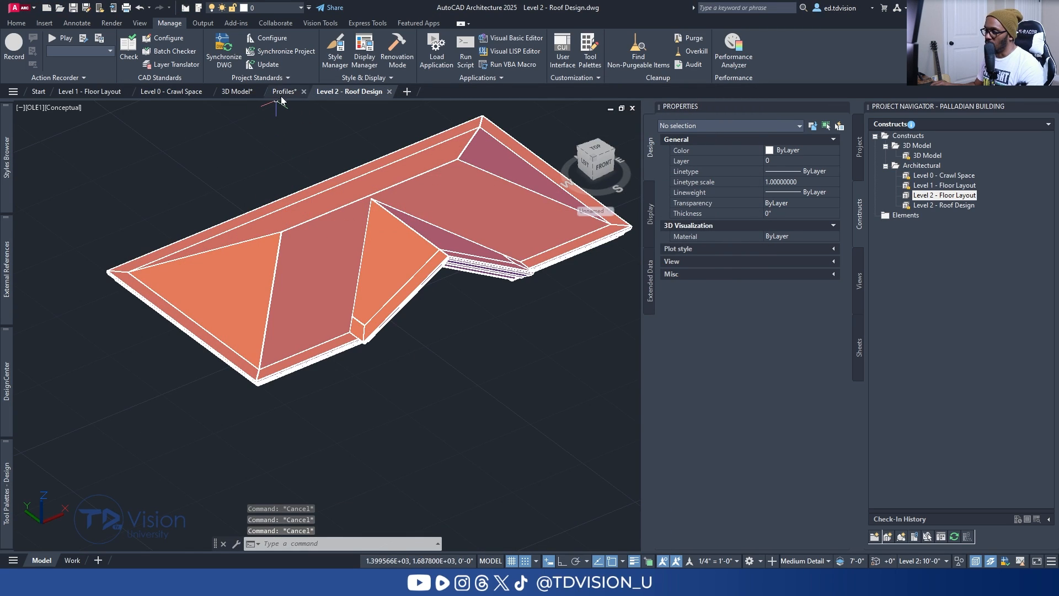
Switch to the 3D Model drawing and reload the modified Level 2 - Floor Layout reference.
click(244, 93)
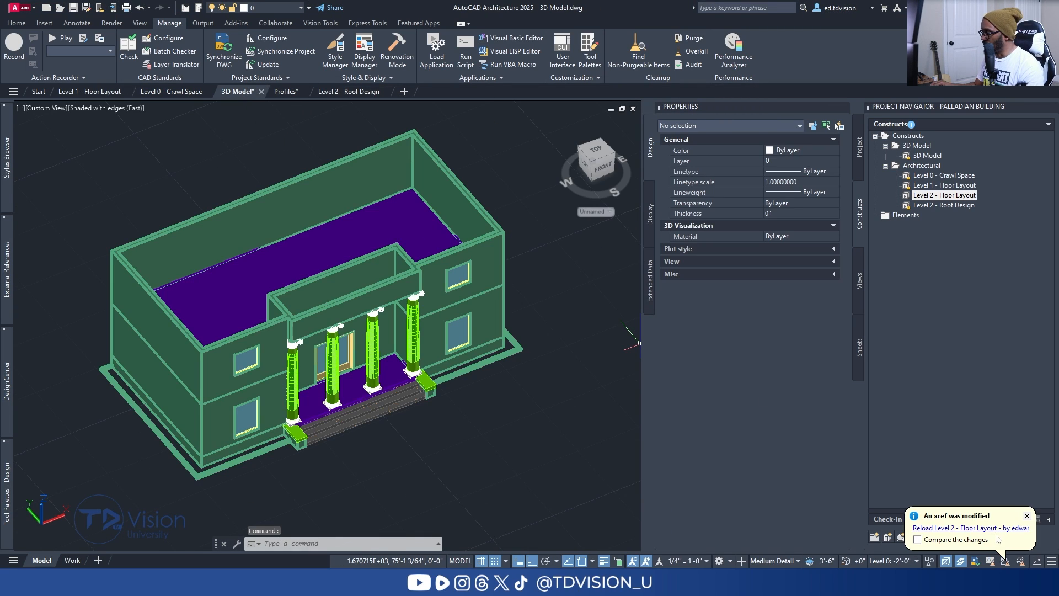
scroll(297, 312, up, 3)
mouse_move(298, 367)
shift+middle_down()
mouse_move(331, 281)
mouse_move(292, 333)
mouse_move(304, 356)
mouse_move(294, 352)
shift+middle_up()
key(Escape)
key(Escape)
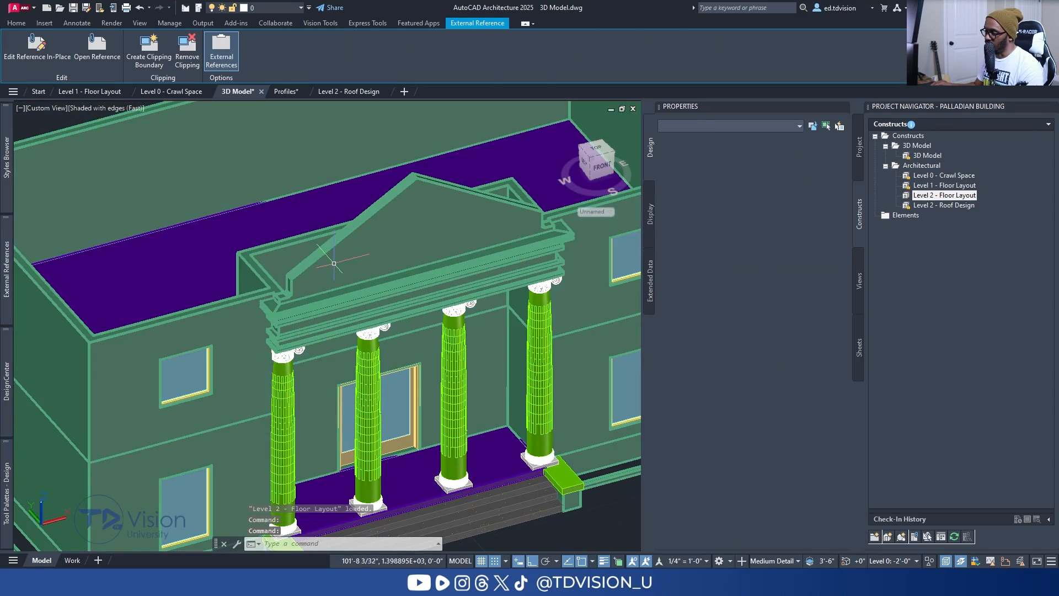
Attach the Level 2 - Roof Design construct to the 3D Model drawing.
scroll(335, 285, down, 3)
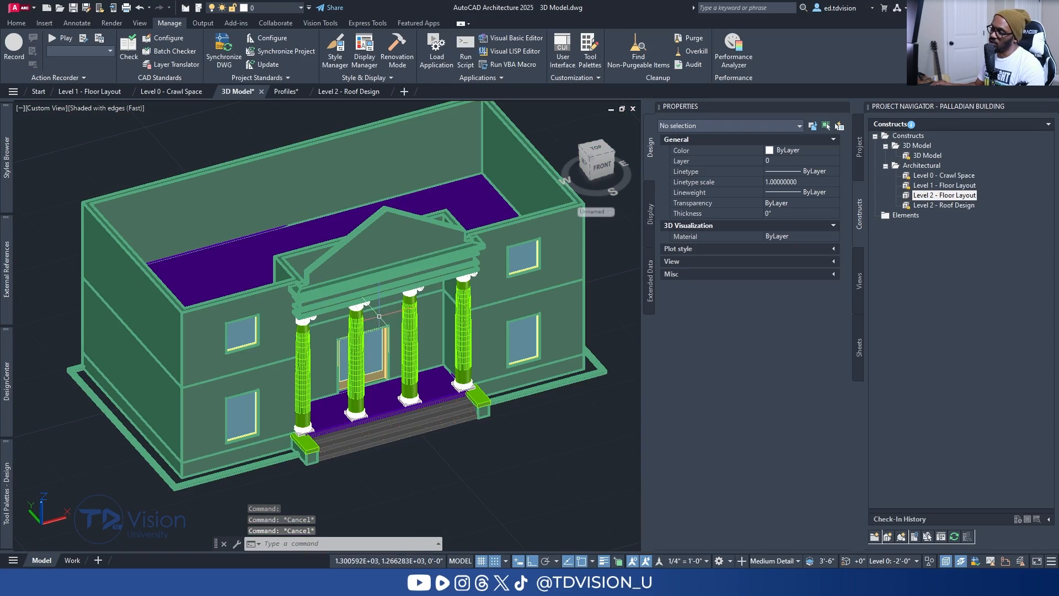
scroll(359, 276, up, 2)
shift+middle_drag(358, 275, 378, 284)
scroll(378, 284, down, 2)
middle_click(378, 283)
drag(956, 205, 513, 219)
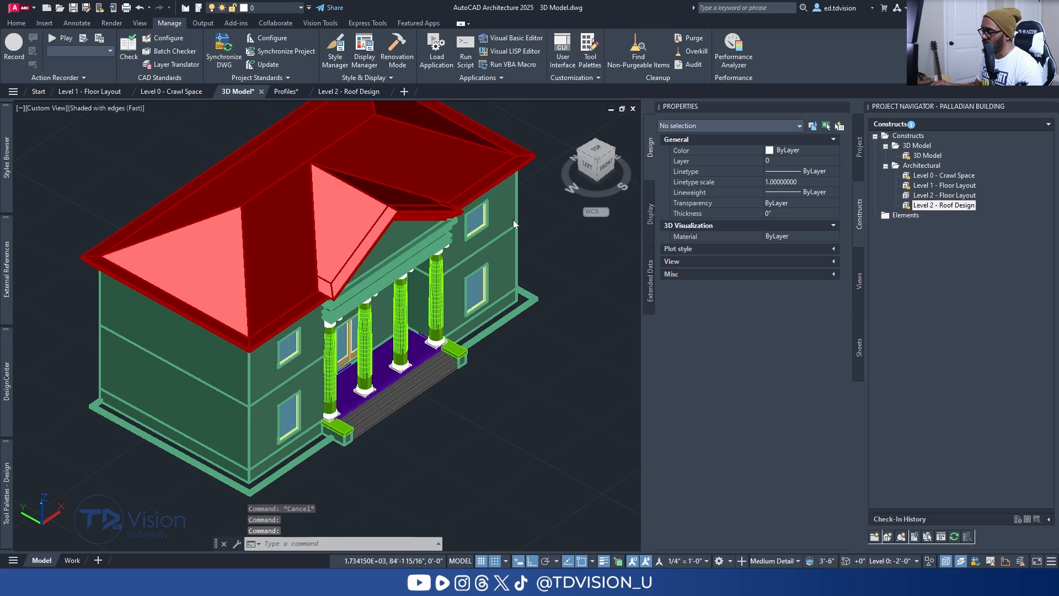
Examine how the attached roof sits on the walls, front pediment and columns of the 3D model.
shift+middle_drag(413, 299, 463, 190)
scroll(270, 191, up, 5)
shift+middle_drag(309, 209, 361, 260)
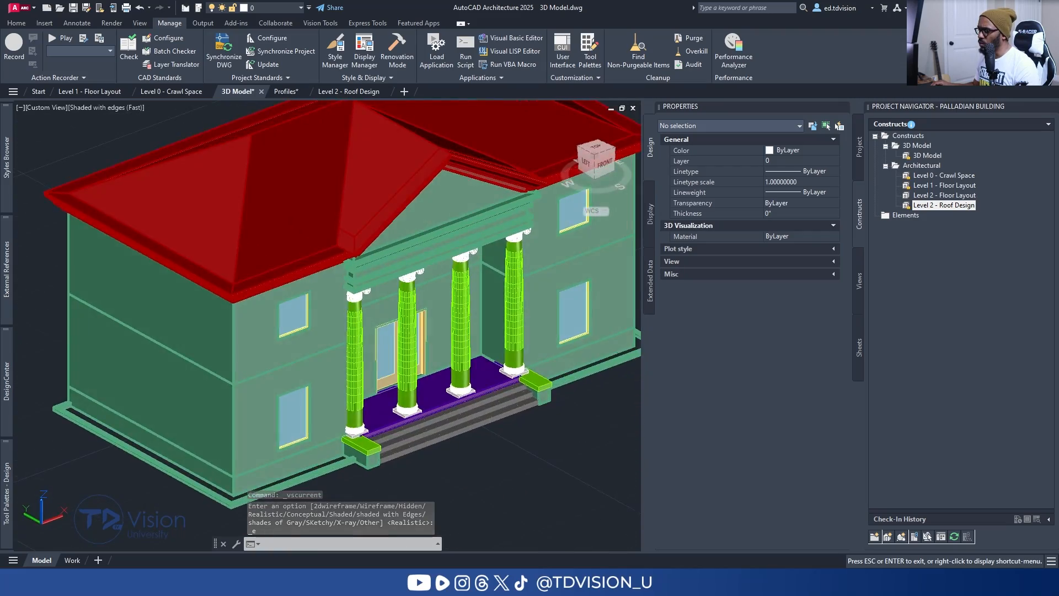
scroll(477, 322, down, 3)
scroll(421, 303, up, 2)
key(Escape)
key(Escape)
key(Escape)
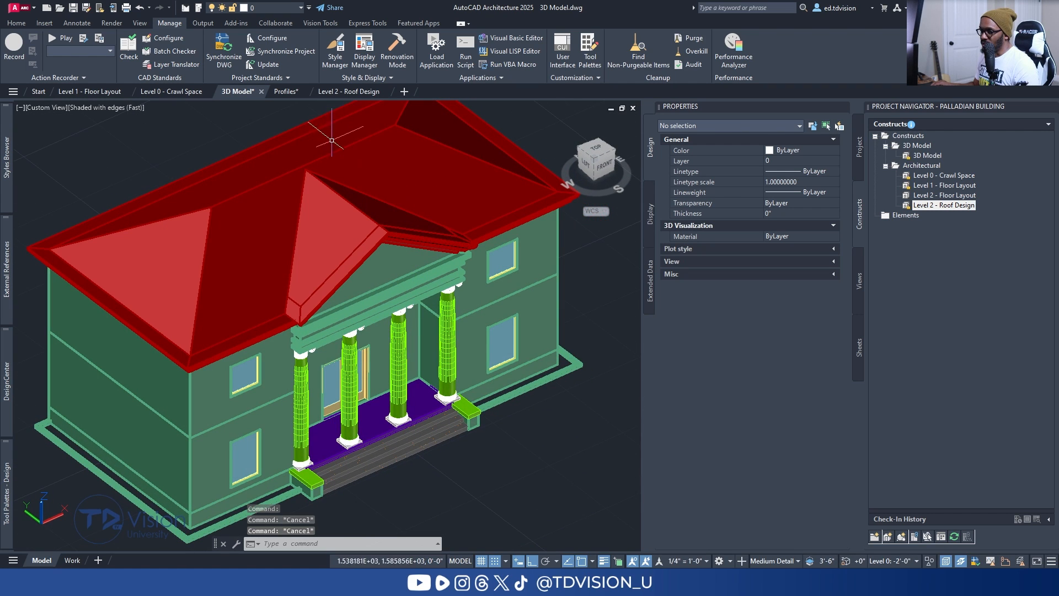
Return to the Level 2 - Roof Design drawing and show it from the top in the 2D Wireframe visual style.
click(369, 93)
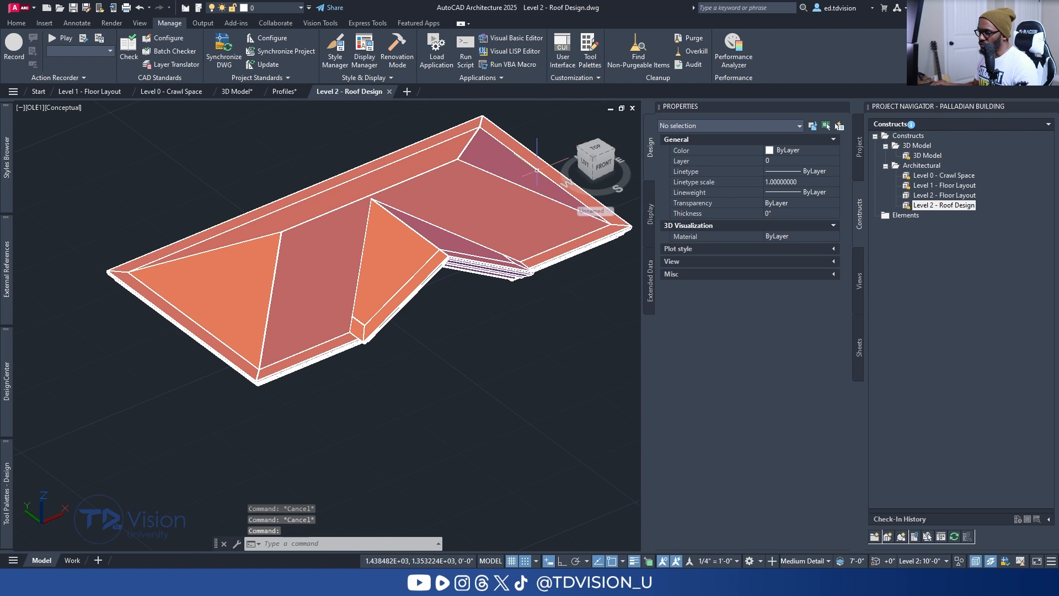
key(Escape)
key(Escape)
click(78, 108)
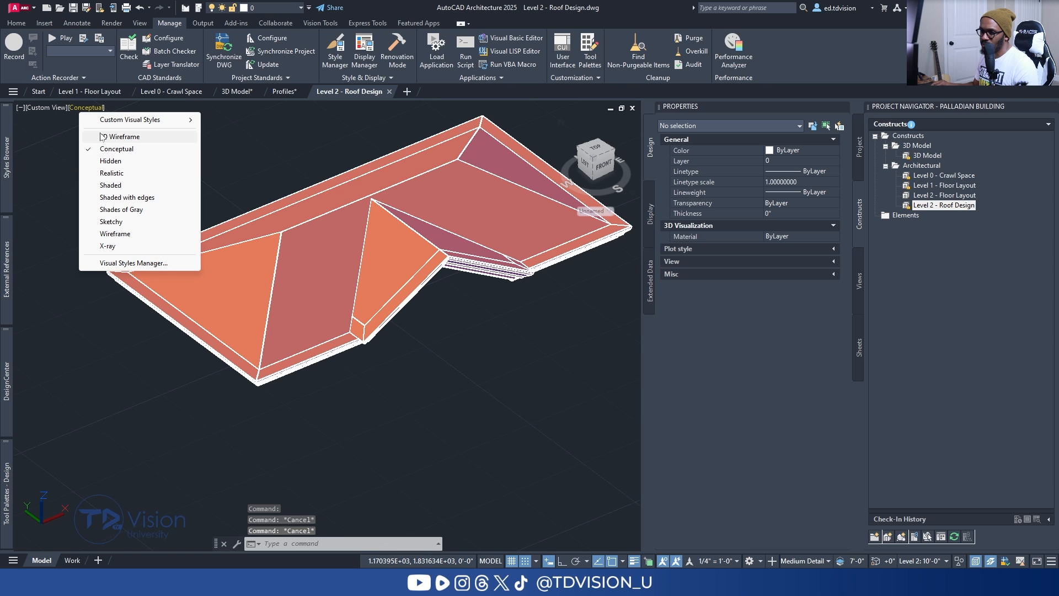
click(113, 136)
click(596, 149)
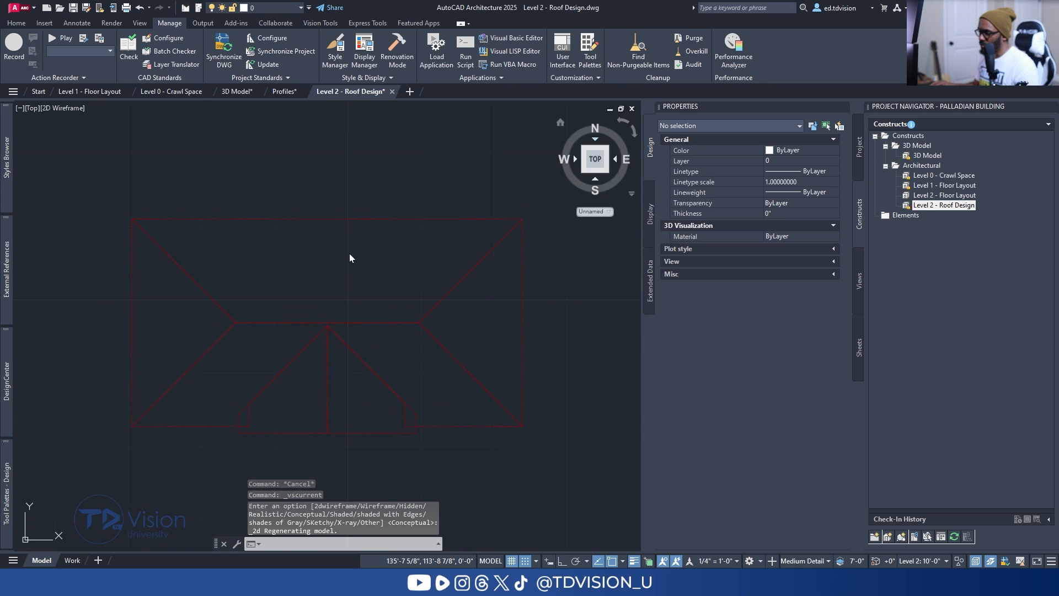
Draw a box mass element in front of the roof, about 1'-5" wide, 1'-9" deep and 1'-9 1/2" high.
click(16, 22)
click(166, 65)
click(170, 84)
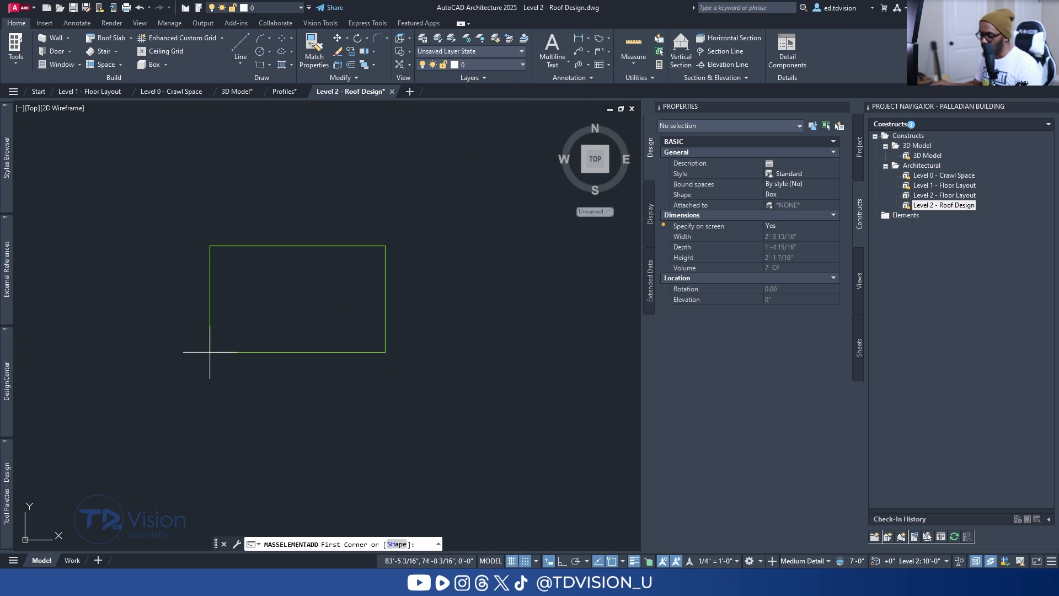
click(172, 379)
click(237, 297)
click(319, 280)
click(411, 333)
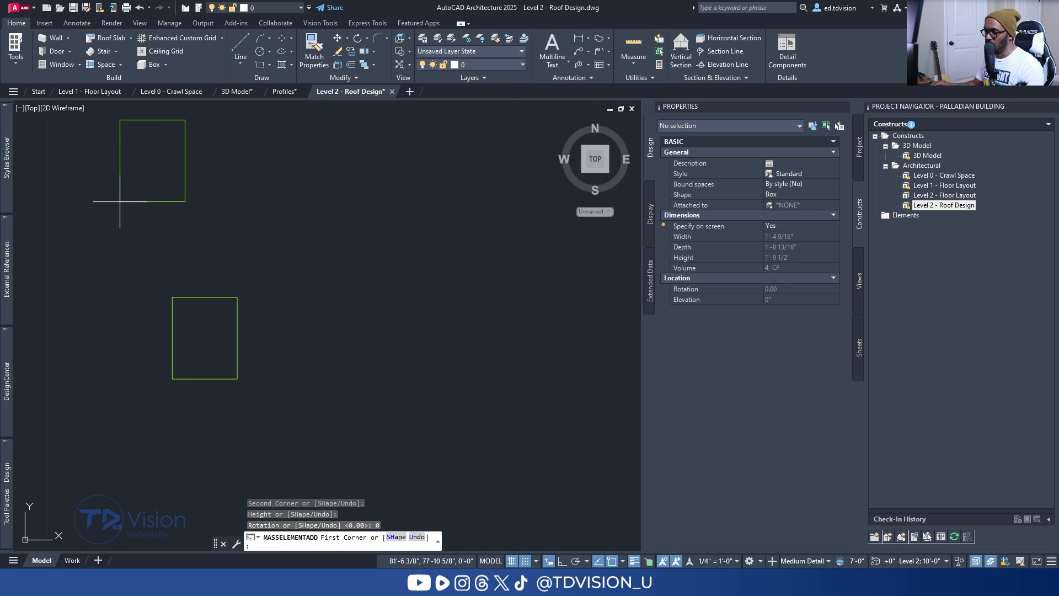
scroll(106, 208, down, 2)
key(Escape)
key(Escape)
key(Escape)
In a southwest isometric view, set the box mass element's width, depth and height to 3" each.
click(583, 171)
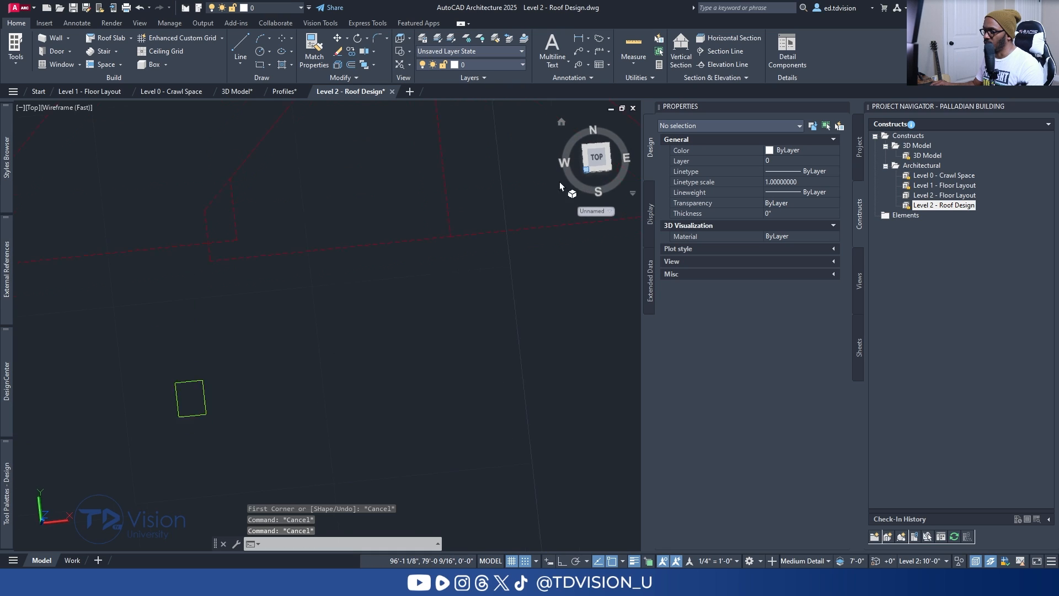
click(394, 309)
click(326, 352)
click(820, 248)
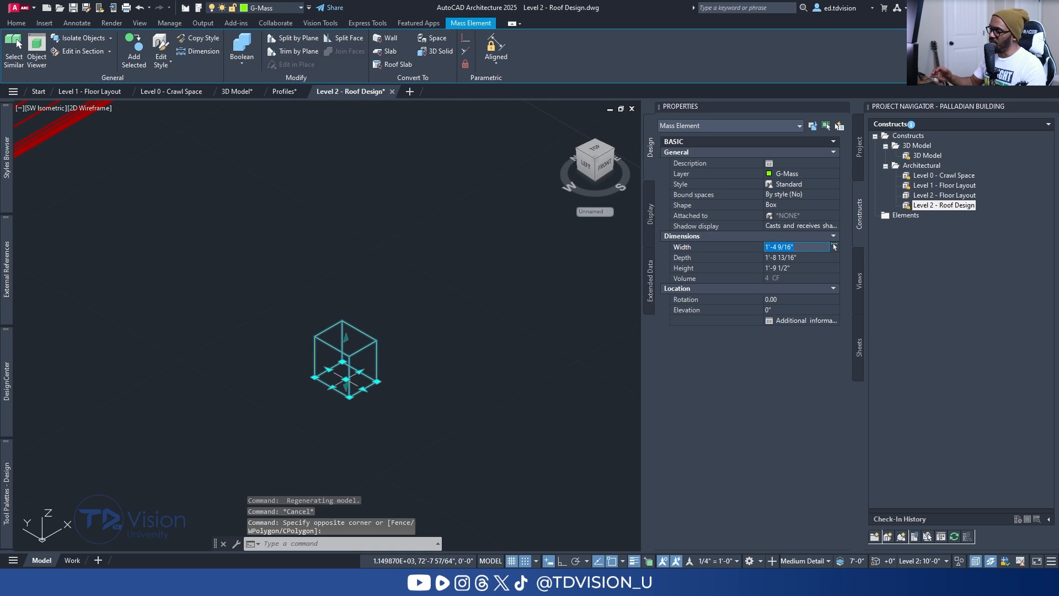
text(3)
key(Tab)
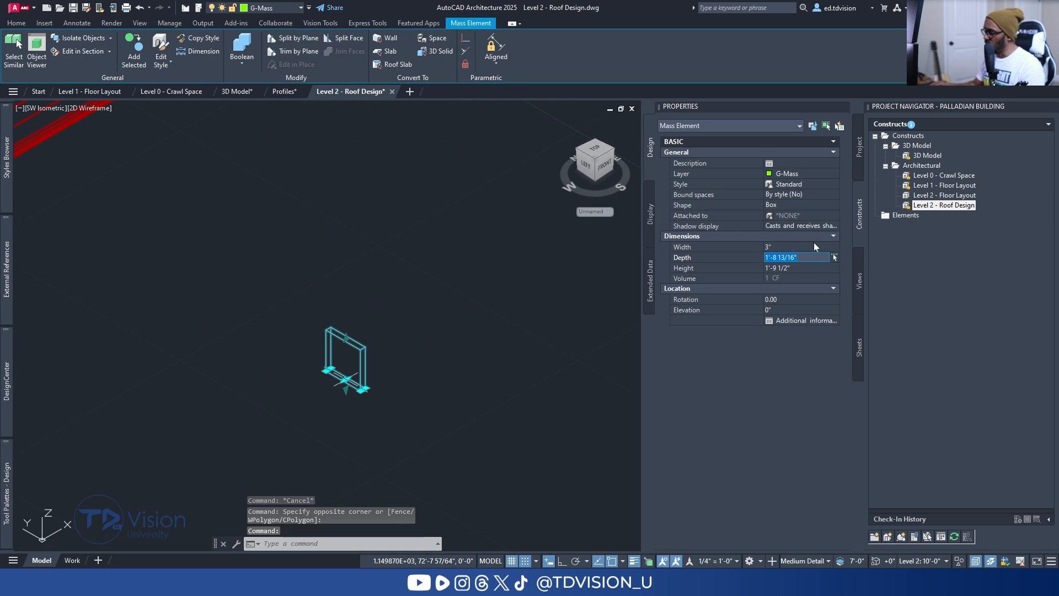
text(3)
key(Tab)
text(3)
key(Return)
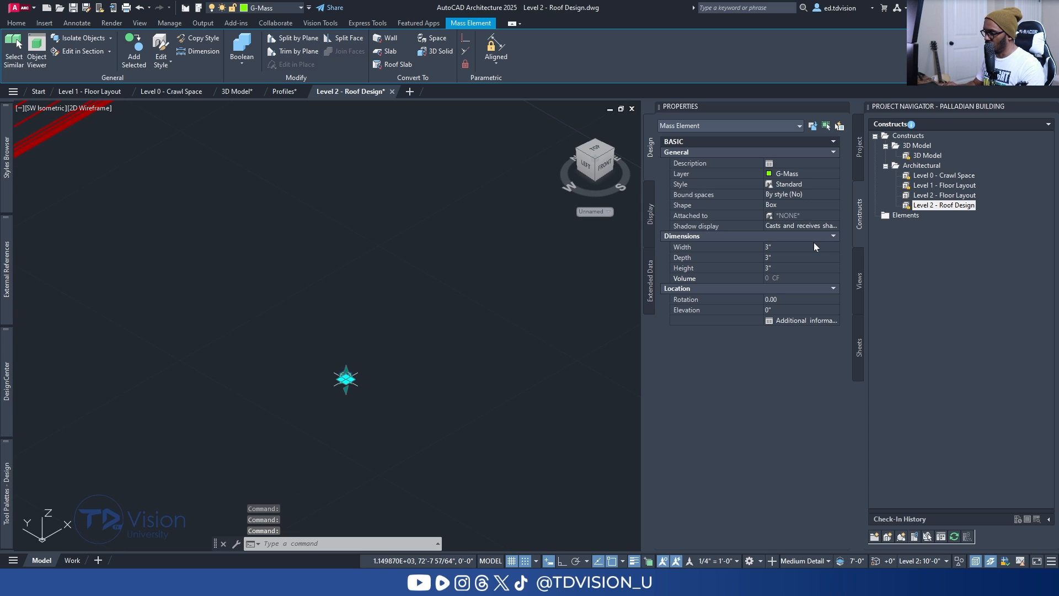
key(Escape)
key(Escape)
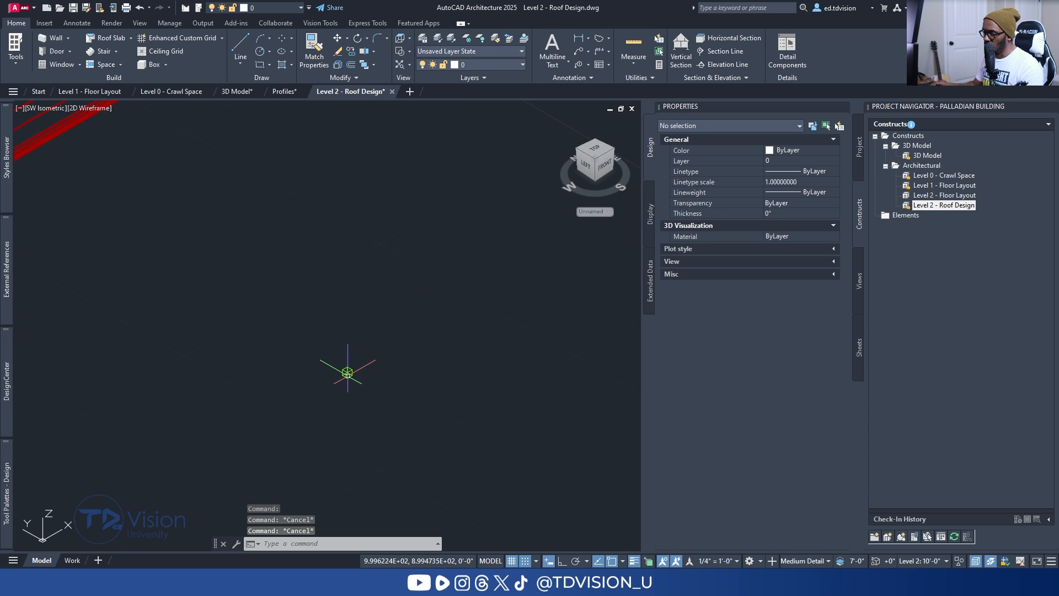
Examine the 3" box mass element beside the roof in isometric view and from the front.
click(347, 373)
scroll(325, 365, down, 5)
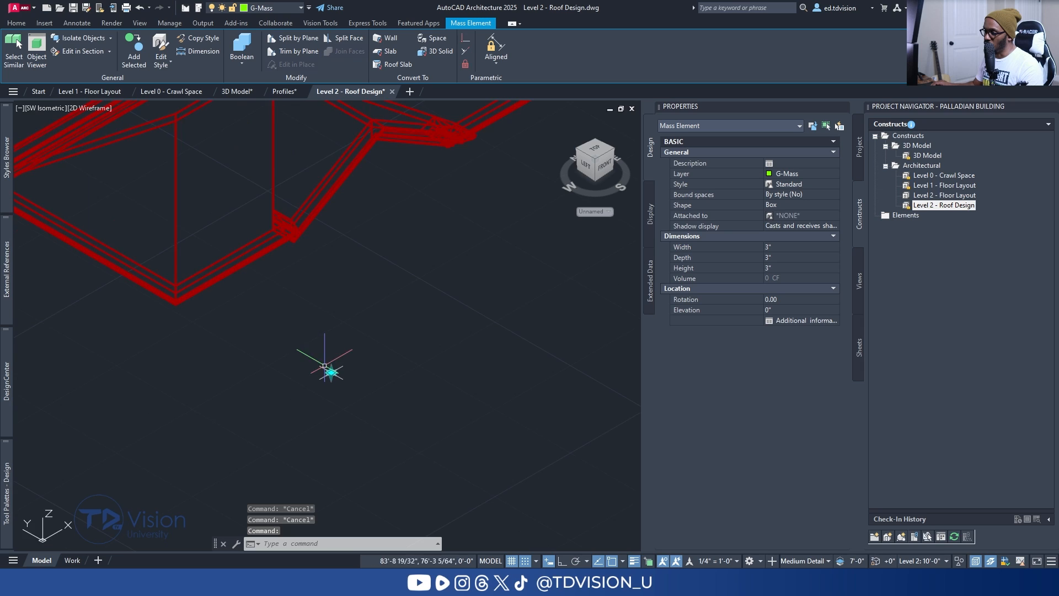
middle_drag(298, 307, 315, 325)
scroll(246, 255, up, 2)
scroll(246, 256, down, 3)
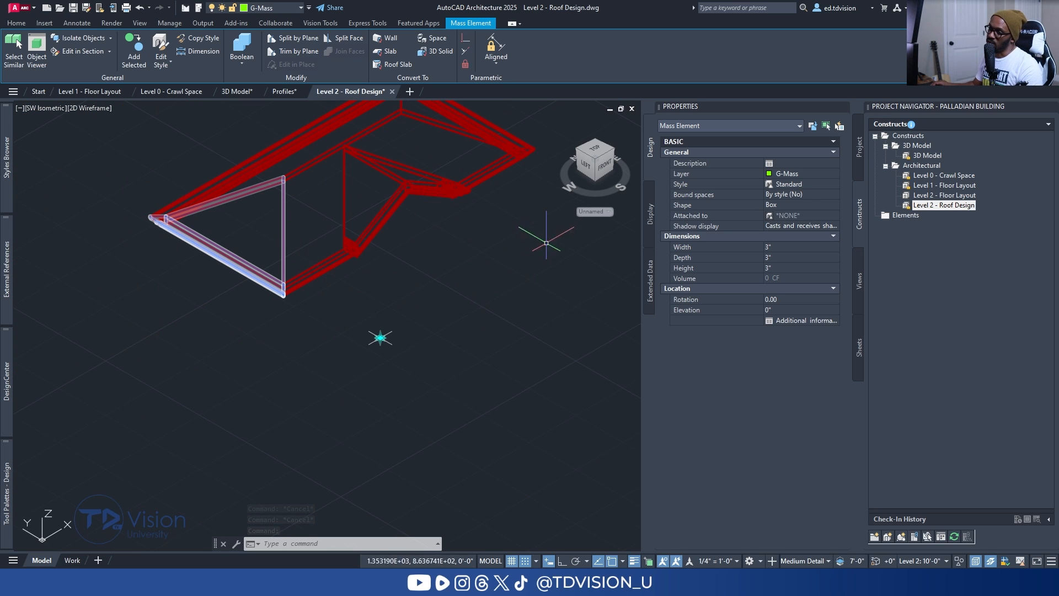
scroll(321, 279, up, 2)
key(Escape)
key(Escape)
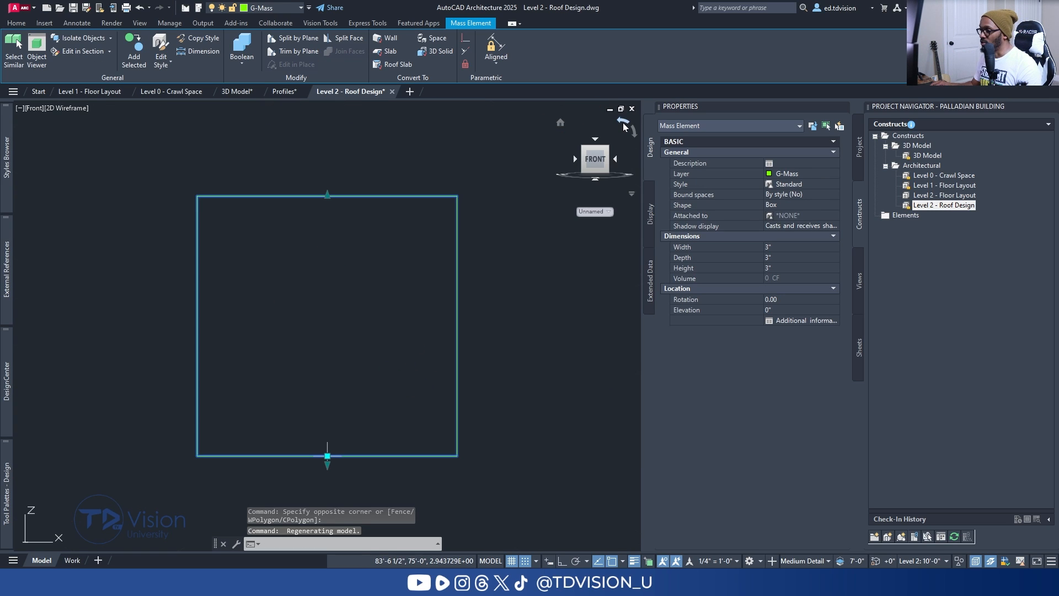
scroll(355, 276, down, 5)
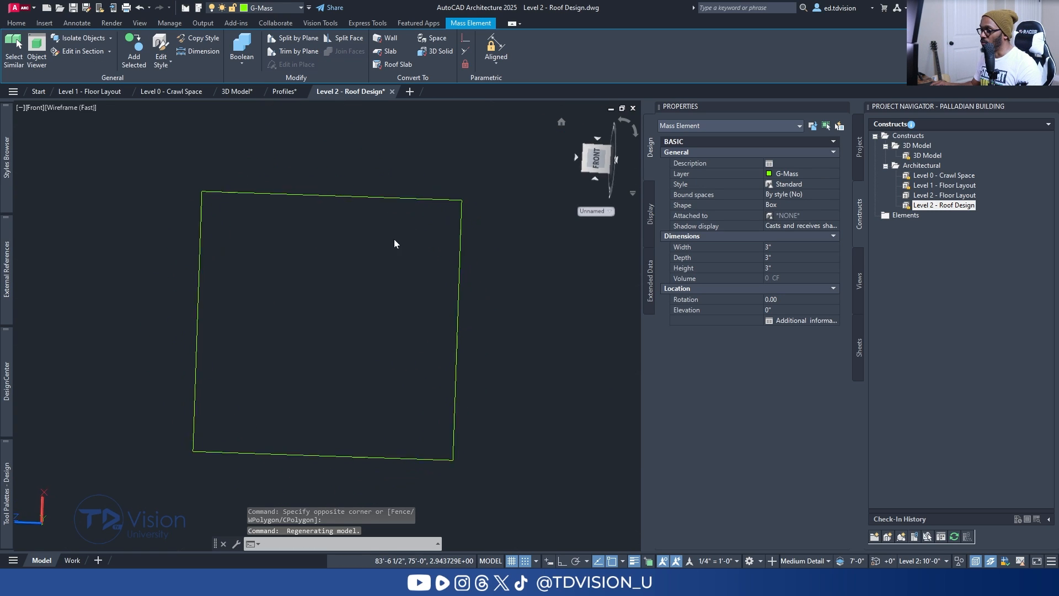
scroll(355, 276, down, 4)
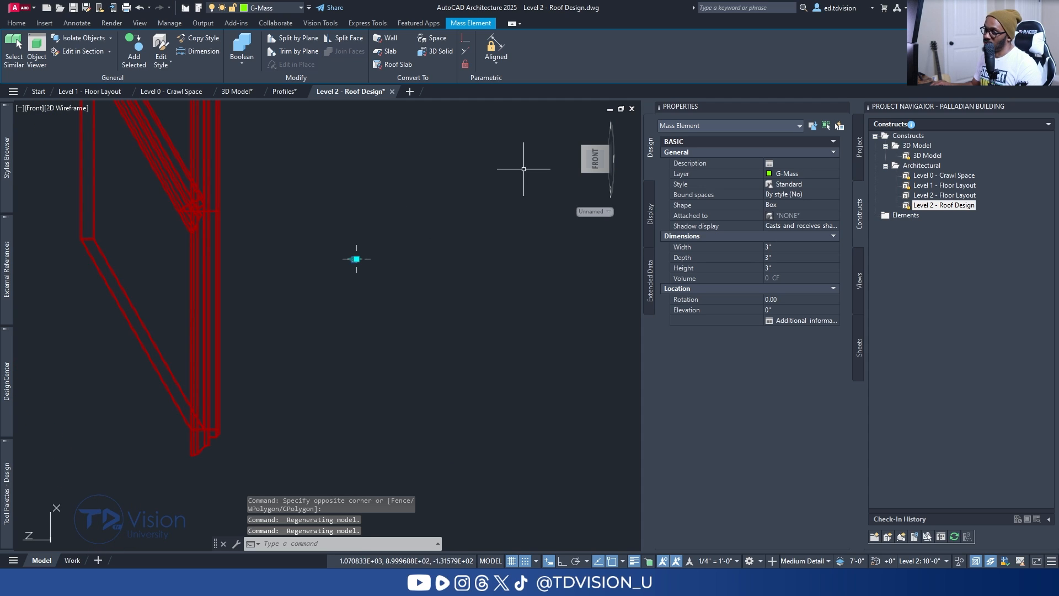
key(Escape)
key(Escape)
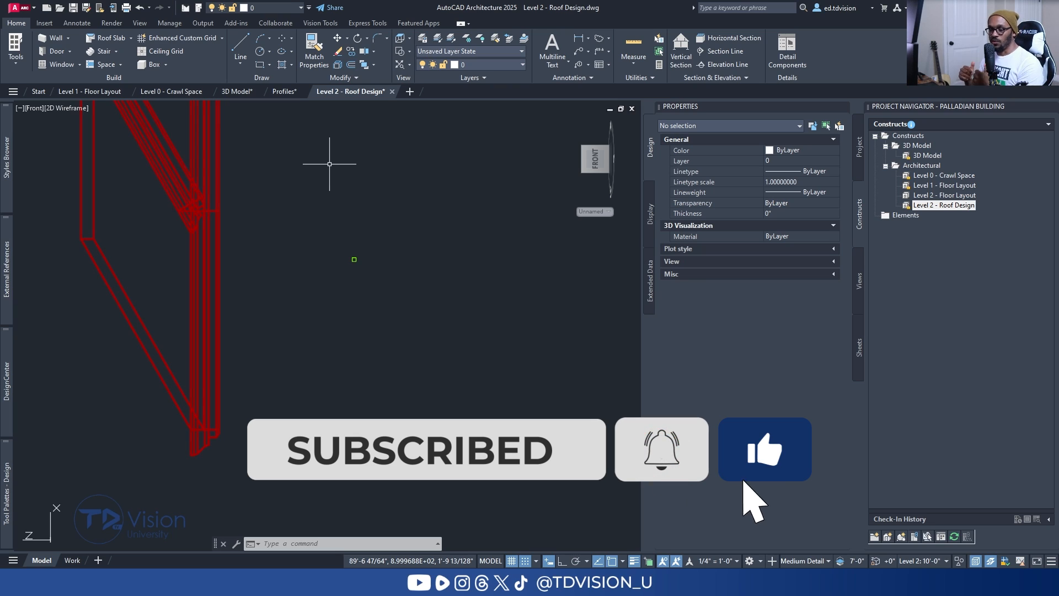
Switch the viewport to the preset Front view so the whole roof is shown upright in elevation.
mouse_move(634, 139)
click(34, 107)
click(85, 182)
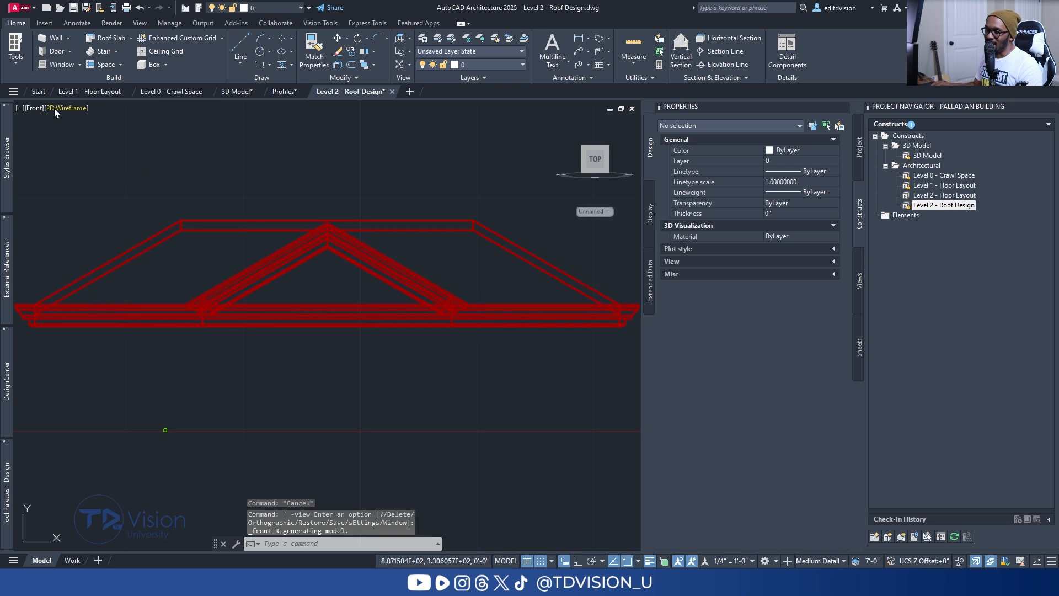
click(34, 108)
click(76, 188)
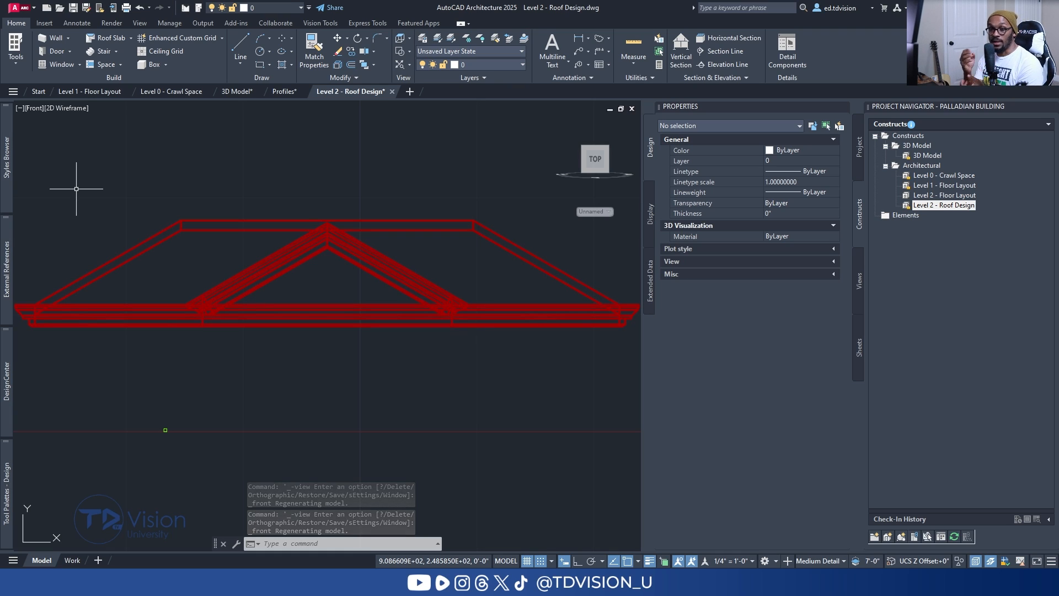
scroll(220, 224, down, 2)
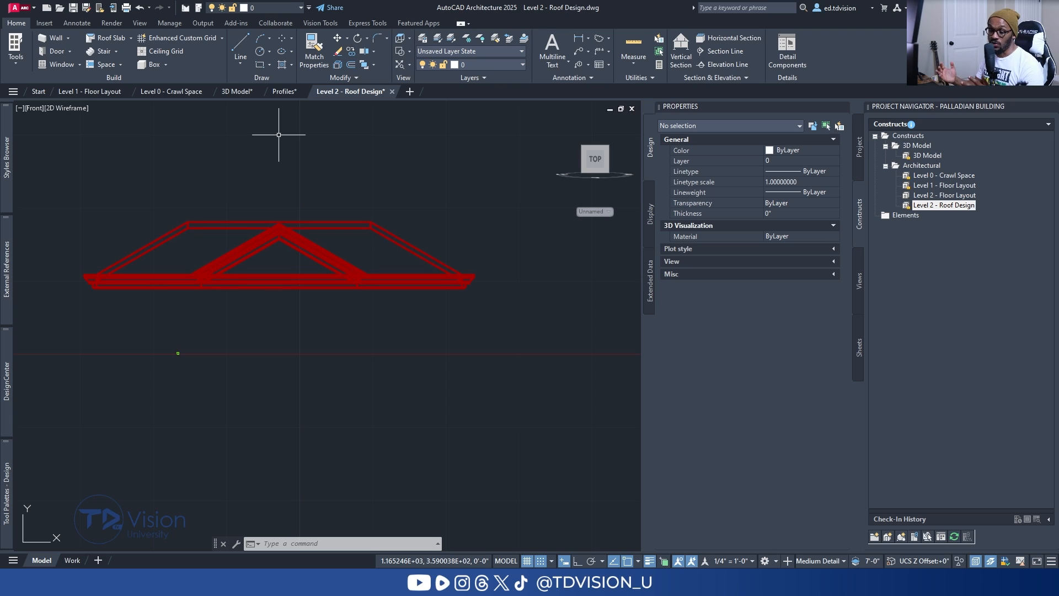
middle_drag(213, 243, 267, 249)
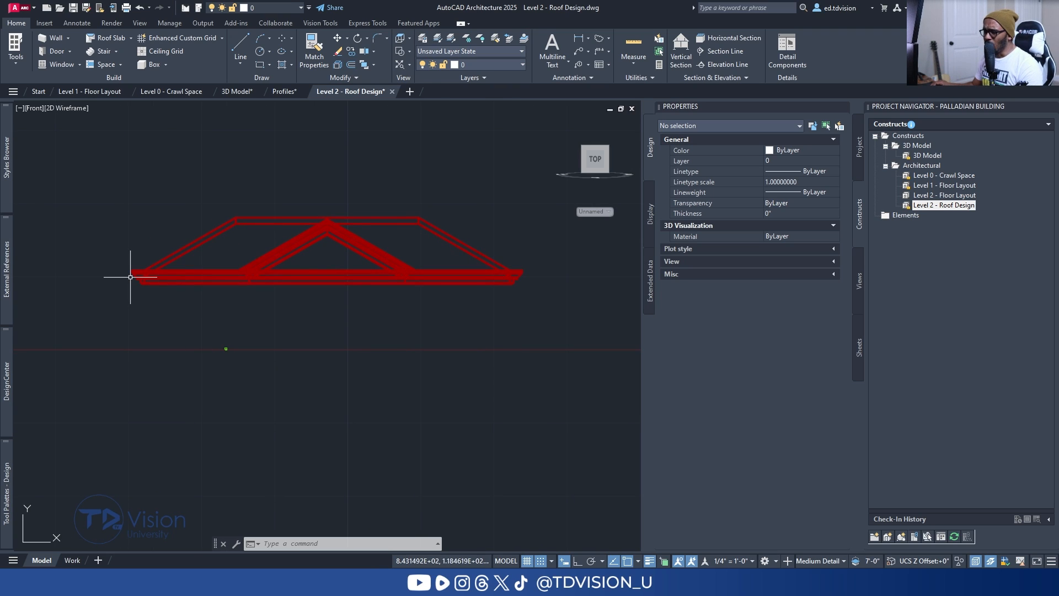
Start a Quick Slice on all the roof slabs except the two sloped pediment slabs.
click(707, 78)
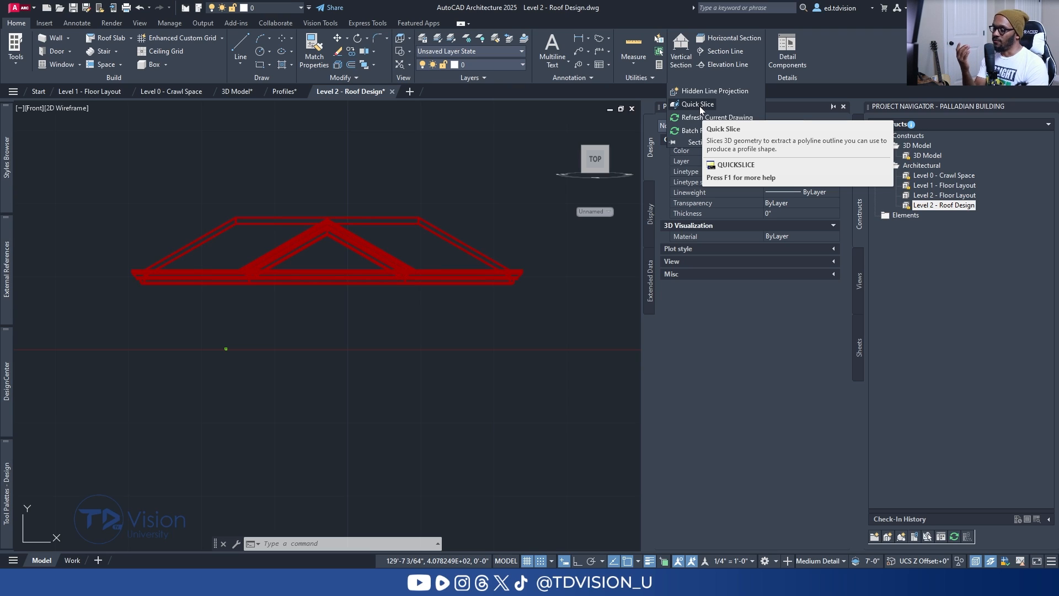
click(699, 104)
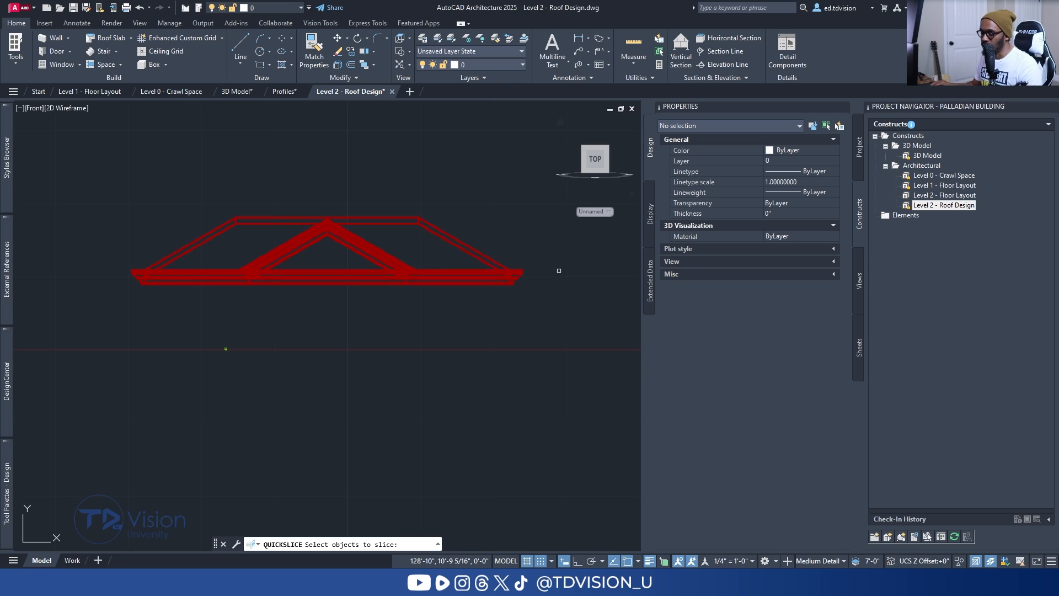
click(563, 295)
click(105, 169)
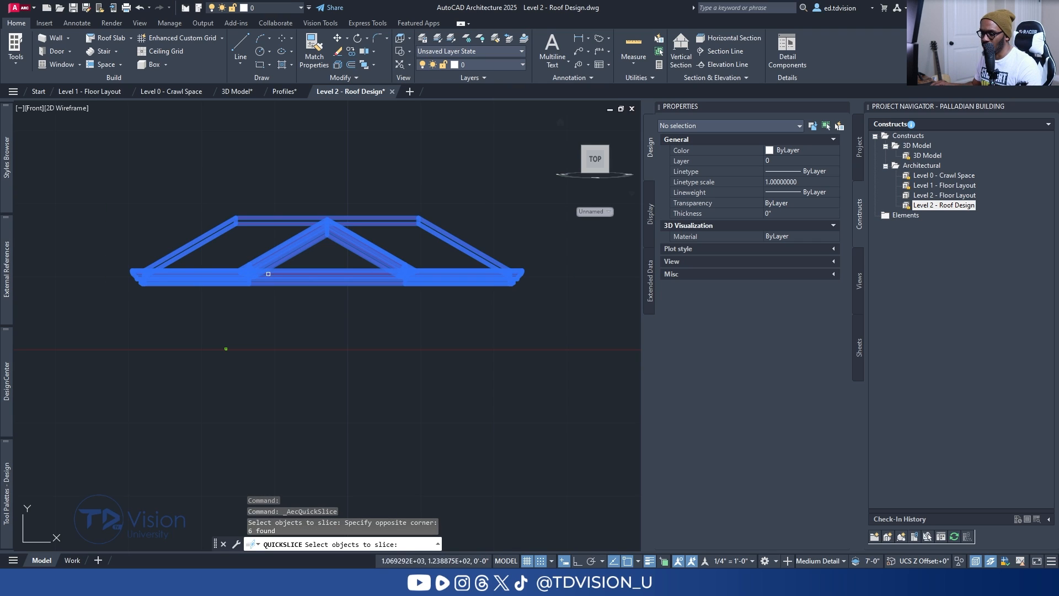
scroll(287, 266, up, 4)
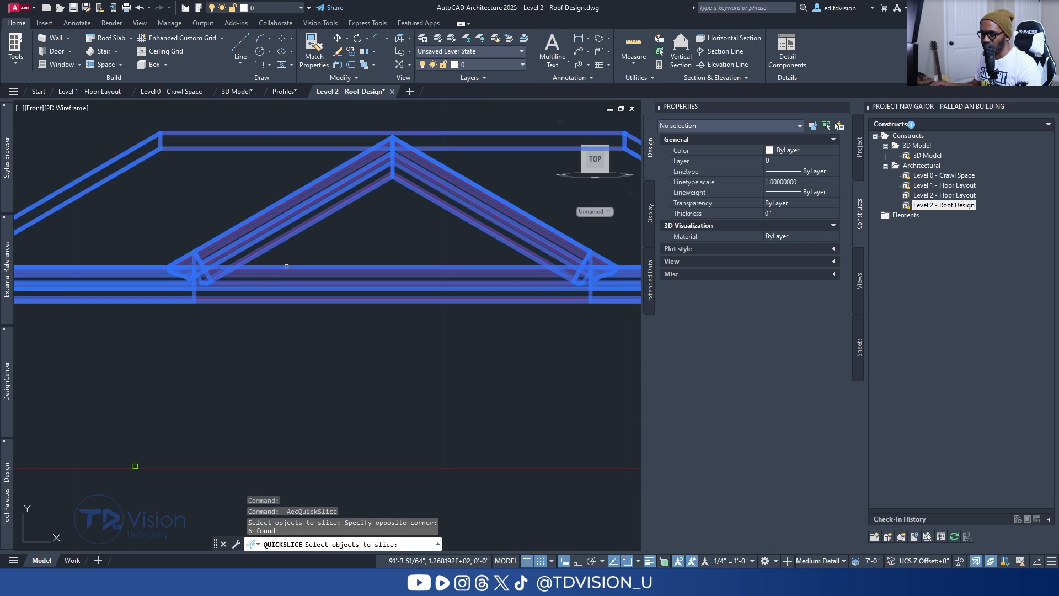
shift+click(274, 204)
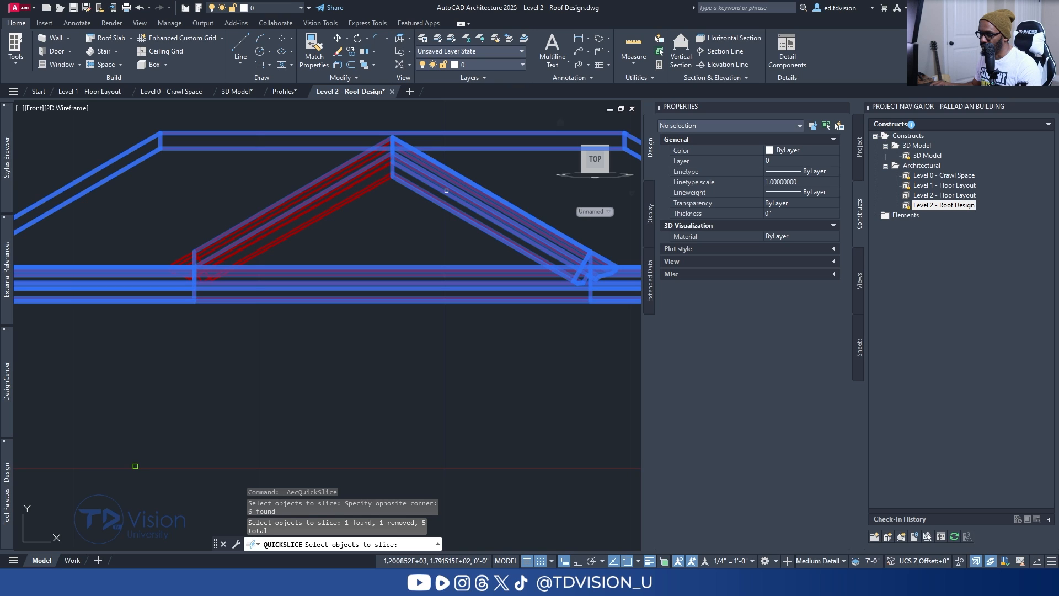
shift+click(447, 191)
scroll(380, 215, down, 2)
key(Return)
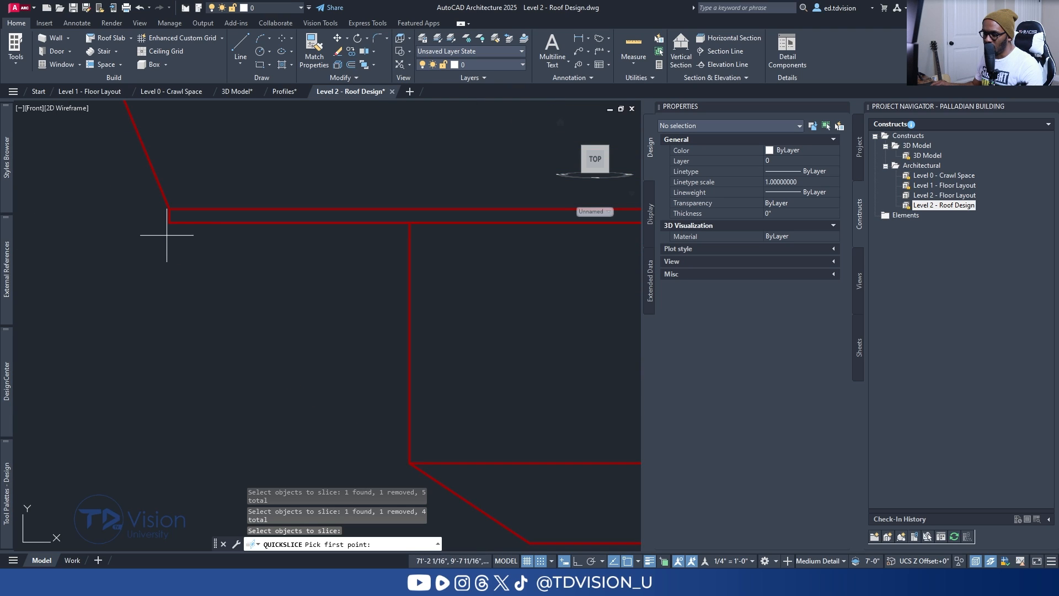
Slice the selected slabs with Ortho on, along a horizontal line through the eave profile's underside, from one end to past the other.
click(169, 222)
scroll(170, 222, down, 3)
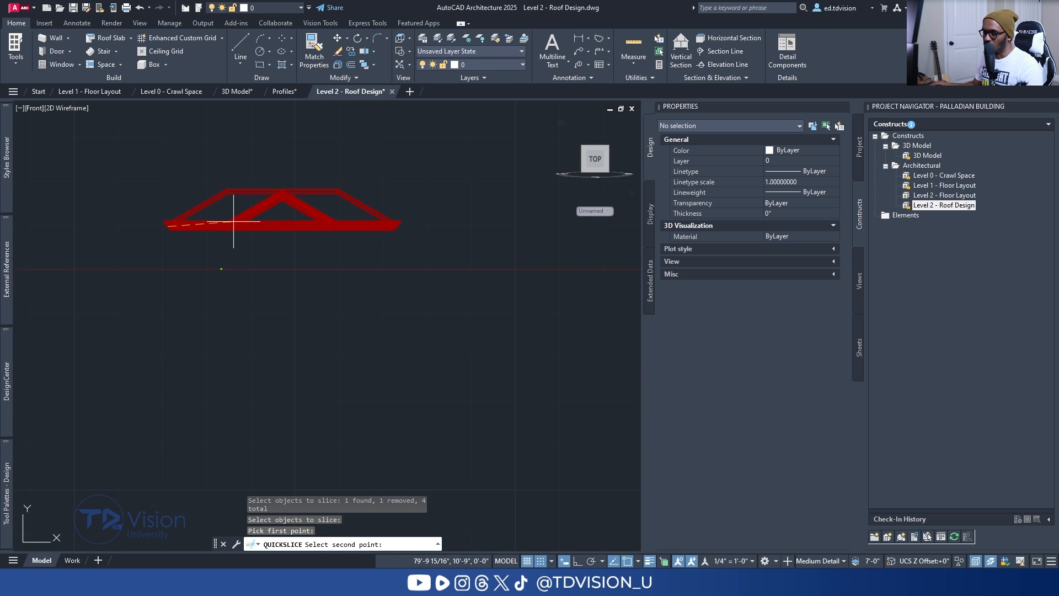
scroll(414, 225, up, 5)
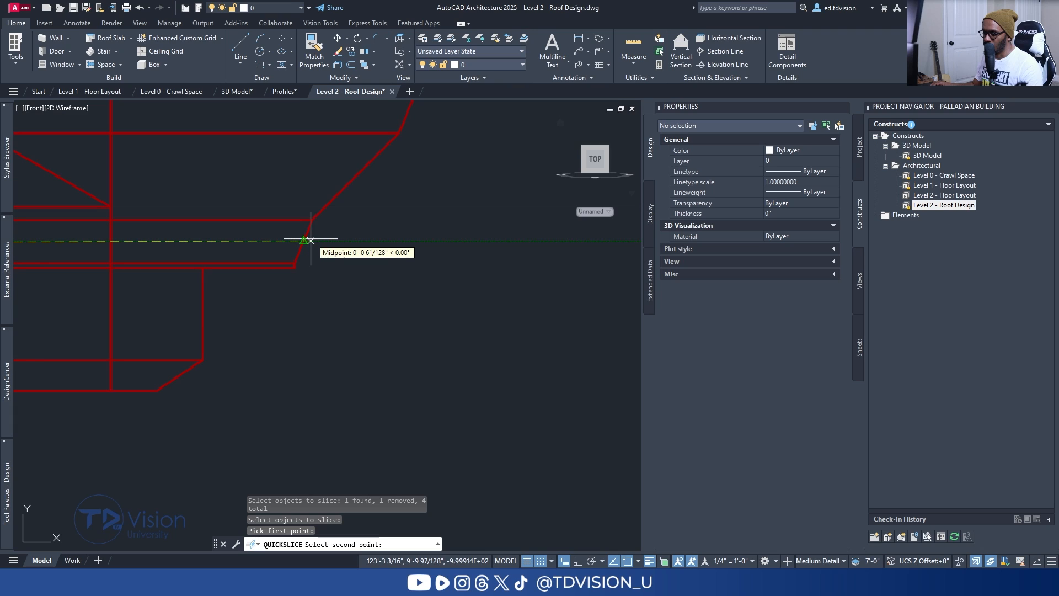
text(8)
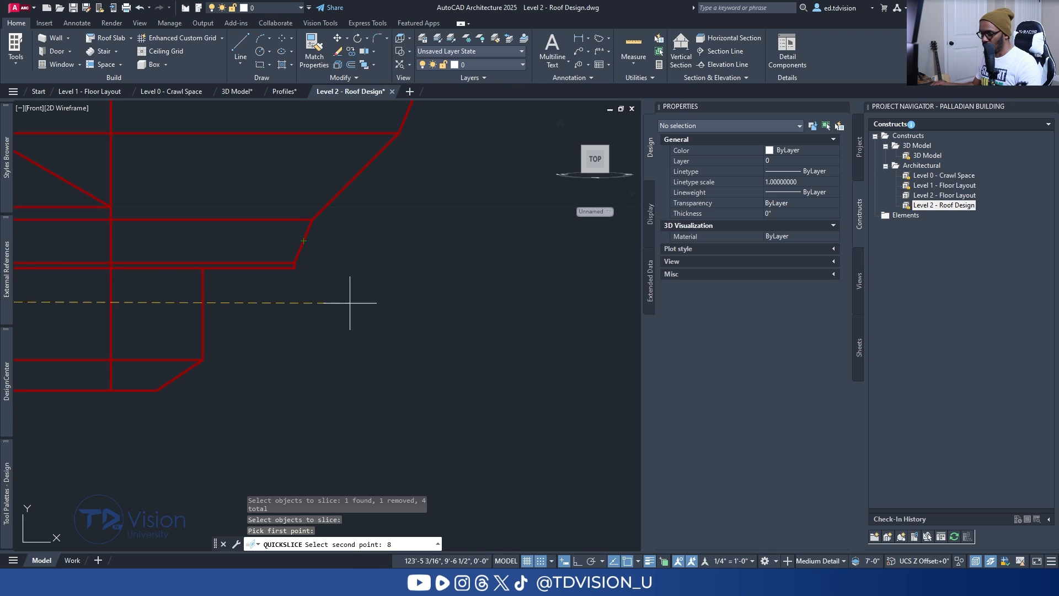
click(577, 560)
scroll(496, 309, down, 4)
click(481, 309)
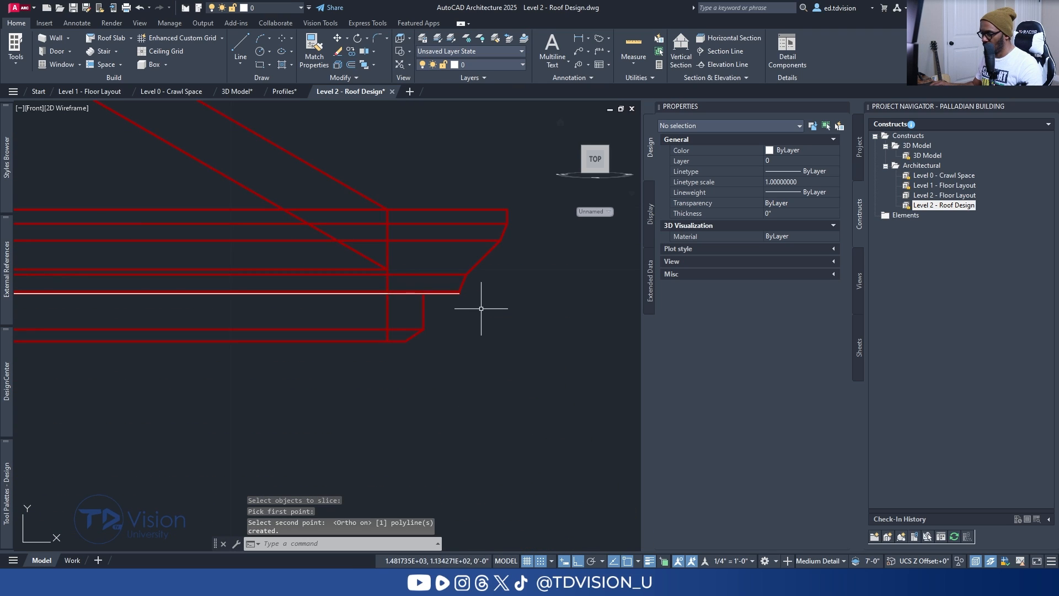
scroll(217, 288, down, 3)
scroll(480, 295, up, 3)
scroll(142, 300, up, 4)
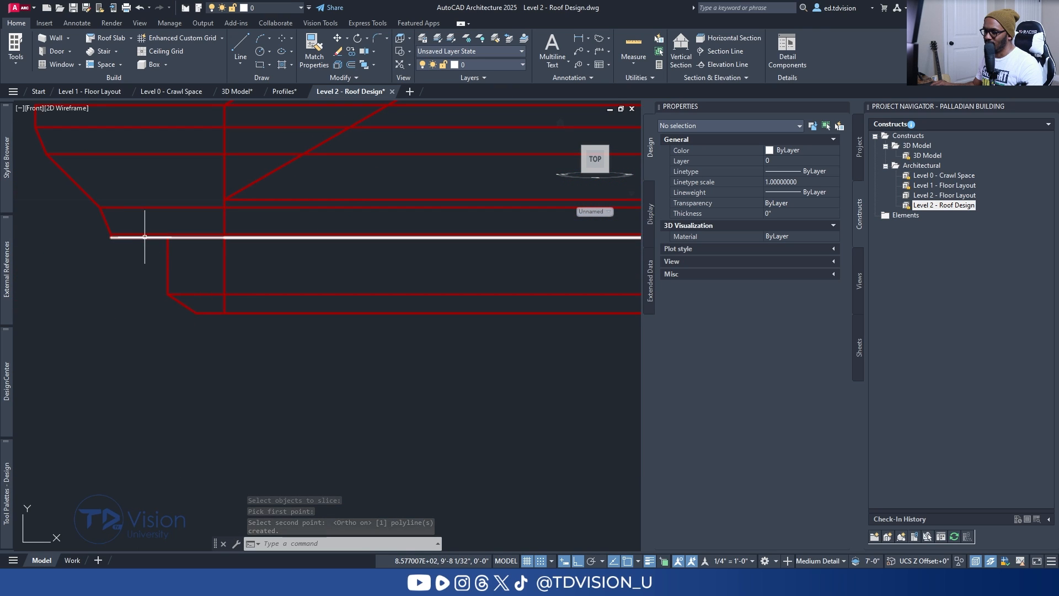
Select the sliced polyline and examine in 3D how it follows the main roof's eaves up to the pediment.
click(145, 237)
scroll(236, 243, down, 5)
scroll(319, 260, up, 4)
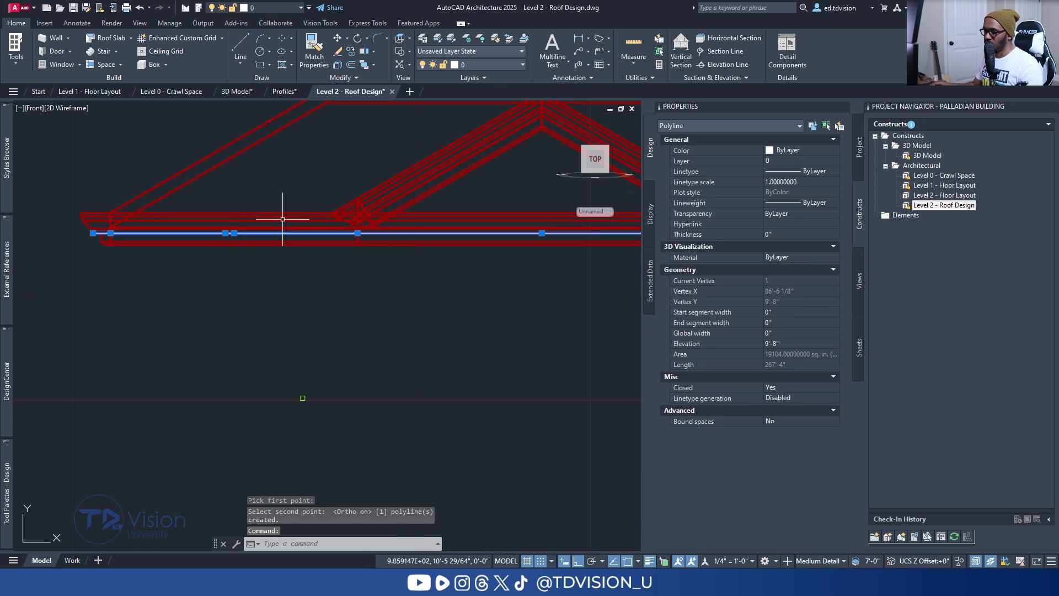
shift+middle_drag(231, 192, 335, 274)
scroll(309, 294, up, 4)
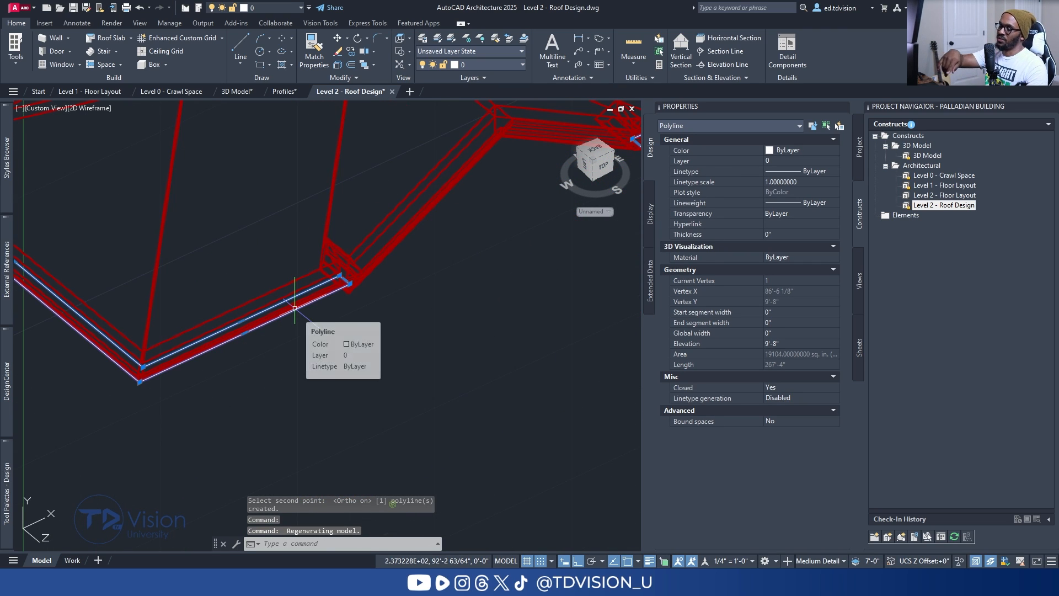
scroll(295, 304, down, 5)
scroll(407, 272, up, 3)
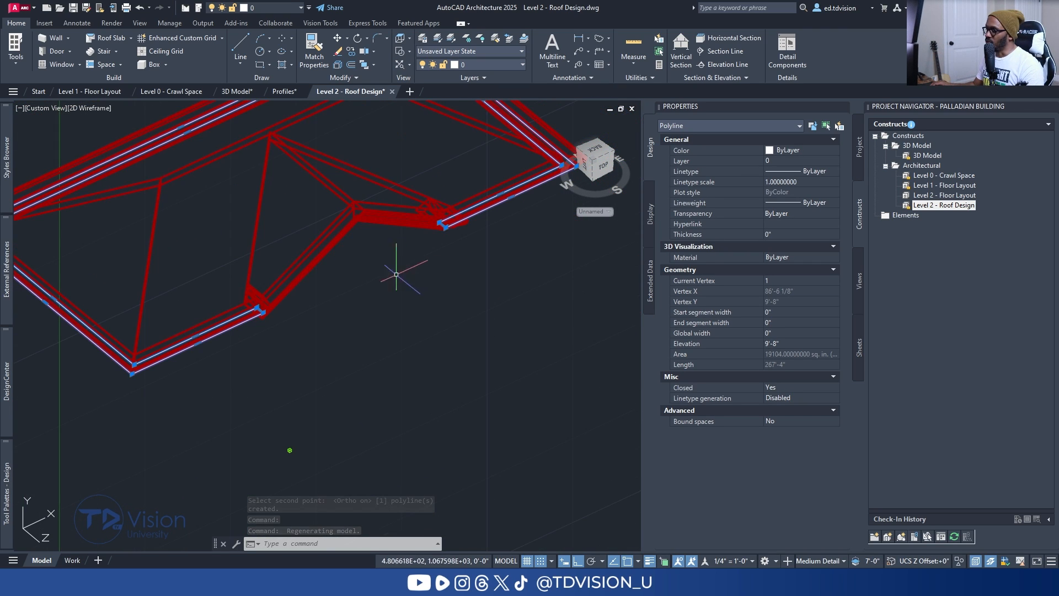
scroll(289, 287, down, 1)
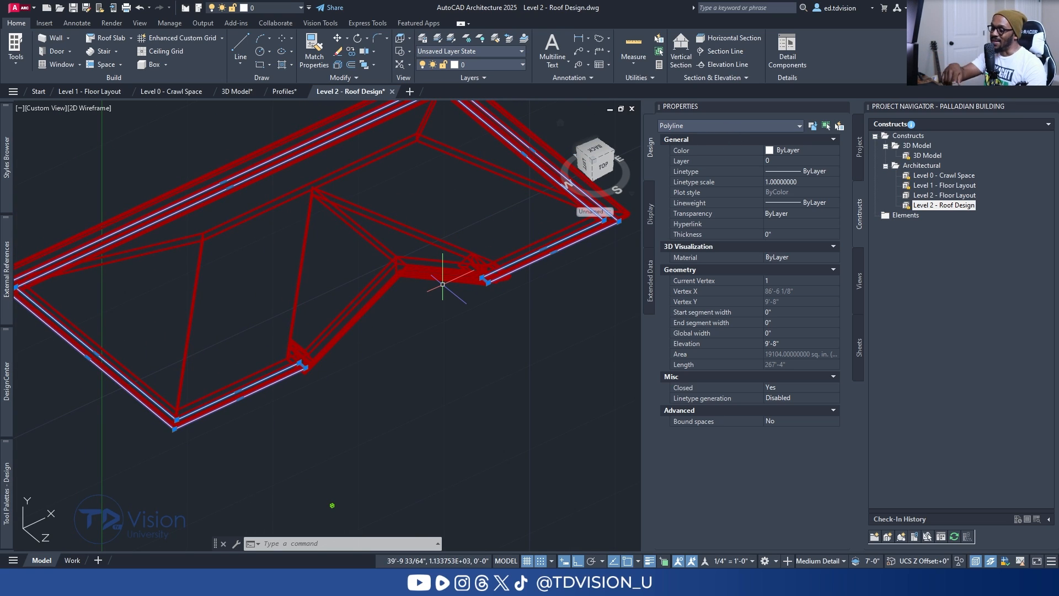
scroll(349, 322, up, 2)
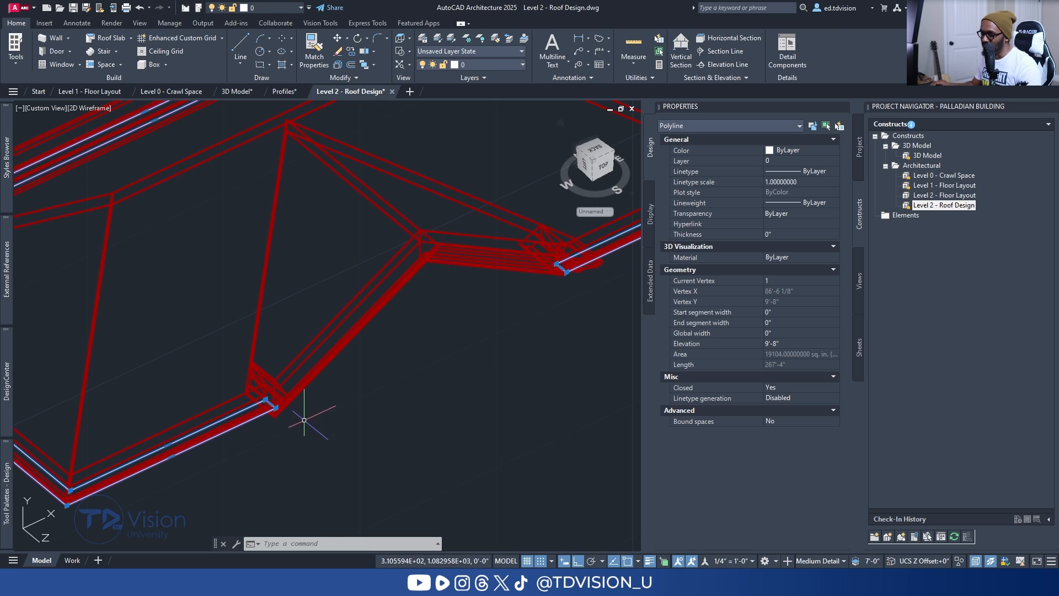
Isolate the two sloped pediment roof slabs.
key(Escape)
click(479, 362)
click(398, 237)
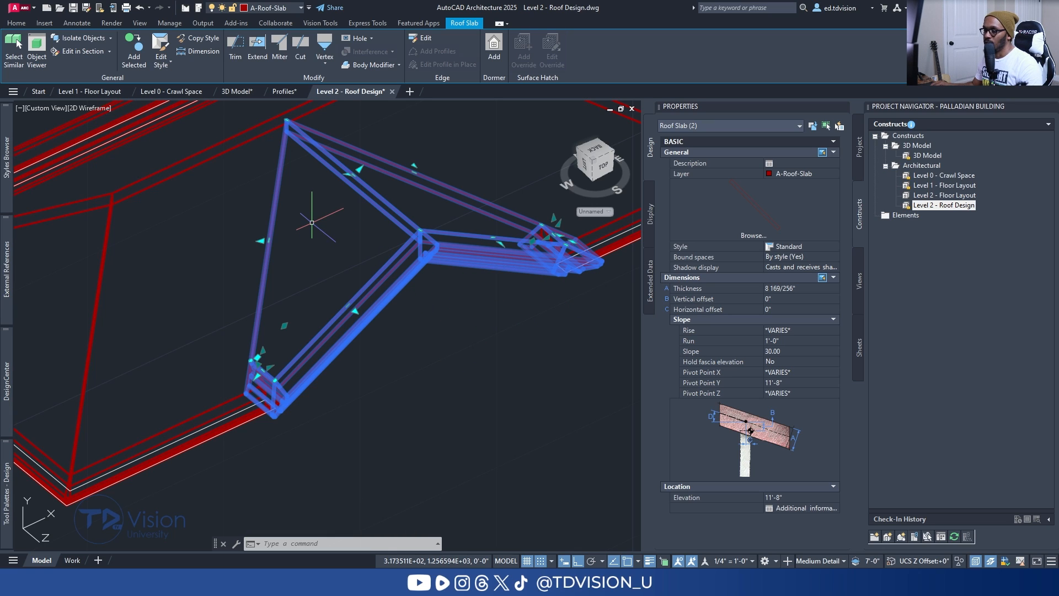
click(78, 37)
key(Escape)
Draw a line across the lower end of one pediment slab, between the corners on the underside of its fascia profile.
shift+middle_drag(356, 356, 359, 238)
scroll(318, 256, up, 3)
middle_drag(288, 237, 256, 243)
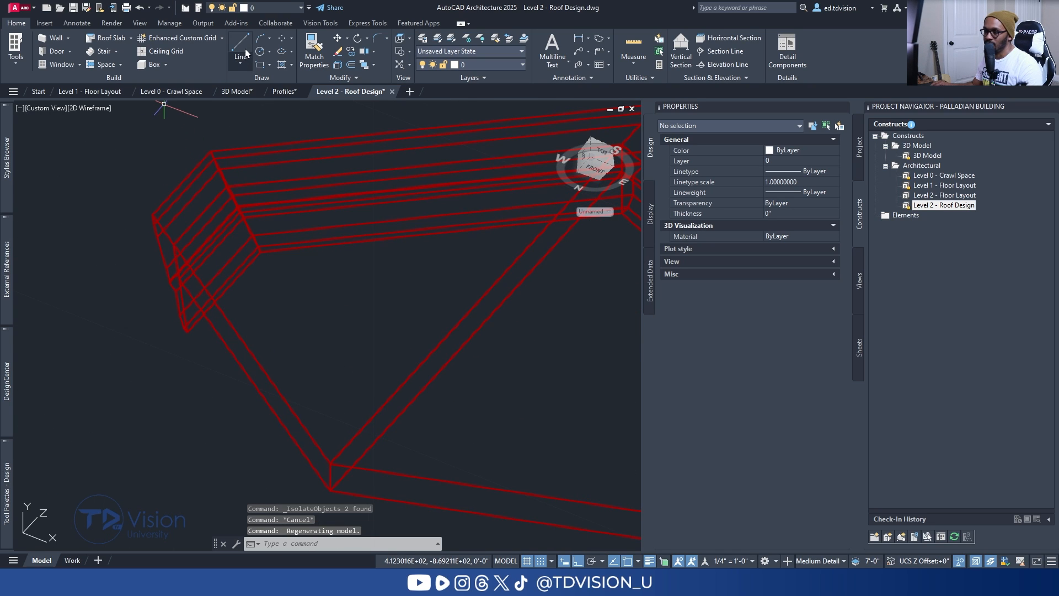
click(246, 42)
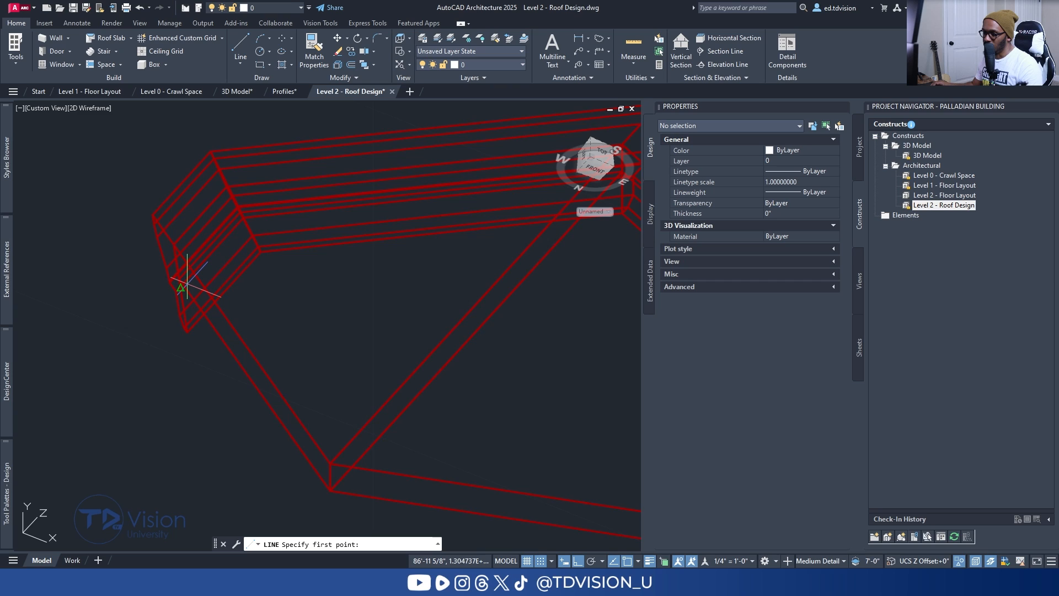
shift+middle_drag(235, 255, 262, 267)
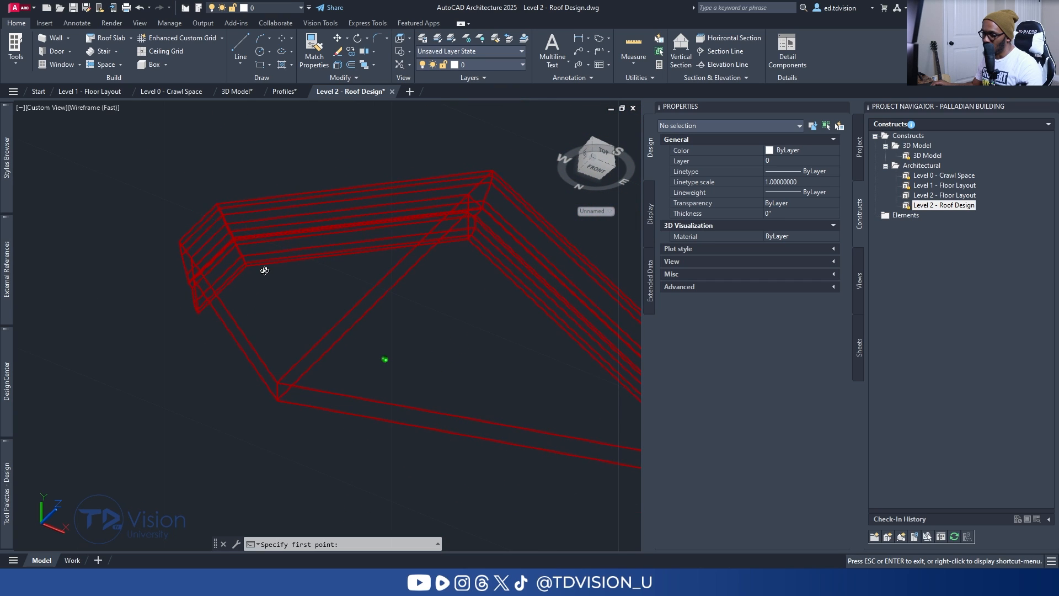
scroll(220, 236, up, 5)
mouse_move(189, 308)
shift+middle_down()
mouse_move(199, 293)
mouse_move(184, 320)
shift+middle_up()
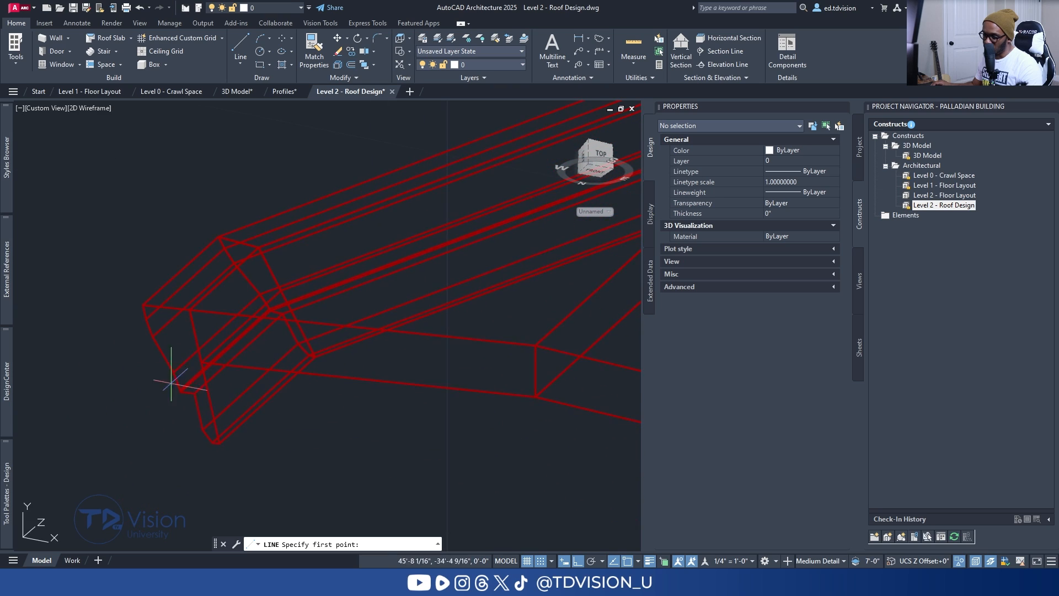
click(259, 349)
middle_drag(356, 259, 225, 366)
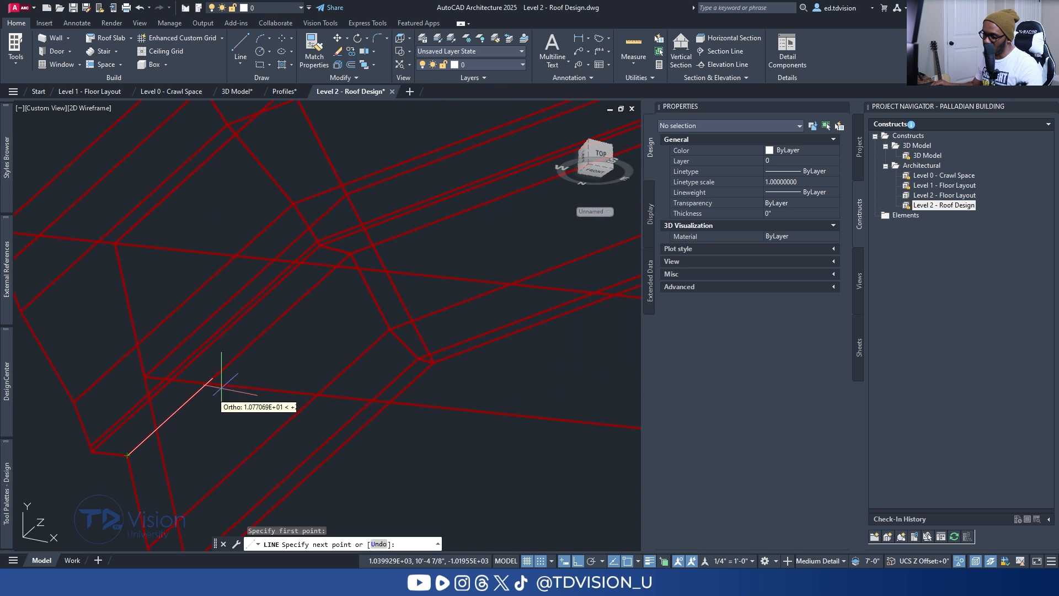
click(351, 253)
Continue the line along the underside of the pediment slab's fascia profile up to the apex corner.
scroll(359, 256, down, 4)
middle_drag(359, 256, 16, 366)
middle_drag(351, 245, 90, 357)
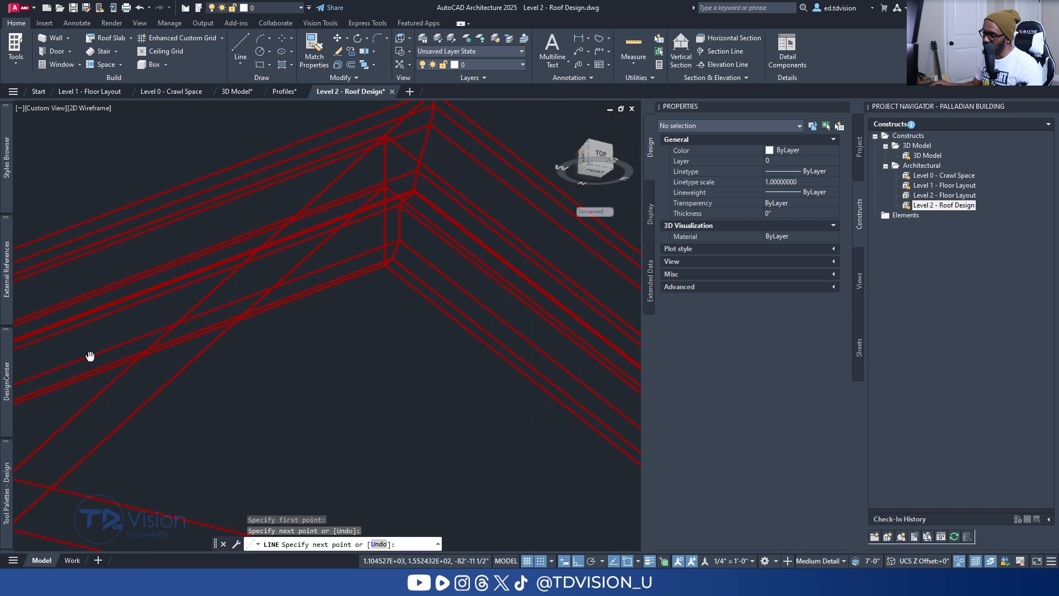
click(419, 186)
Continue the line down the other pediment slab to its lower underside corner, across its lower end to the inner corner, and end it.
scroll(451, 240, down, 2)
middle_drag(495, 302, 268, 149)
middle_drag(609, 380, 402, 241)
scroll(441, 257, up, 3)
scroll(399, 247, down, 3)
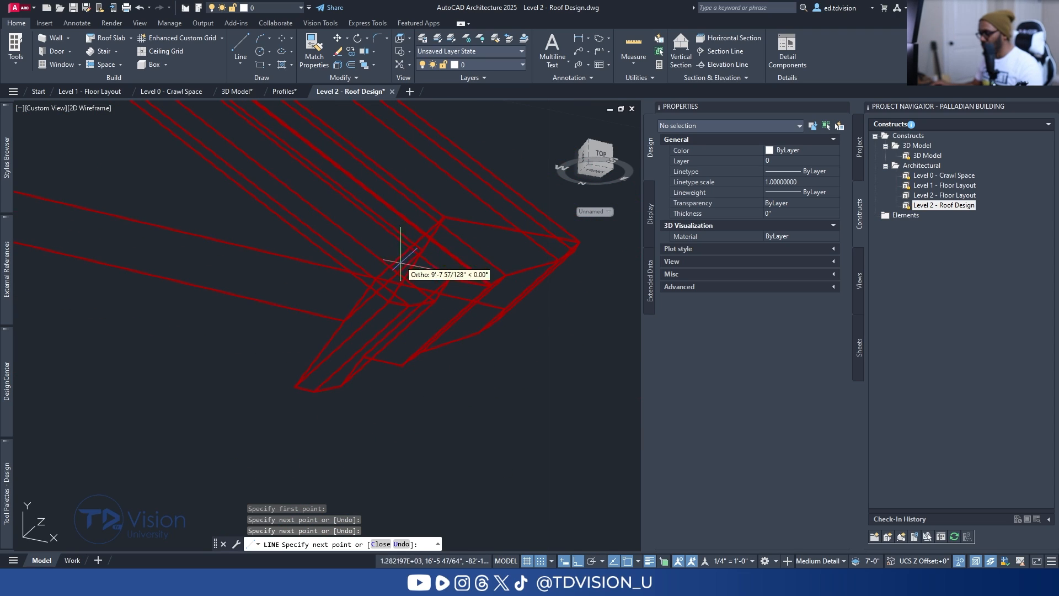
shift+middle_drag(401, 238, 391, 276)
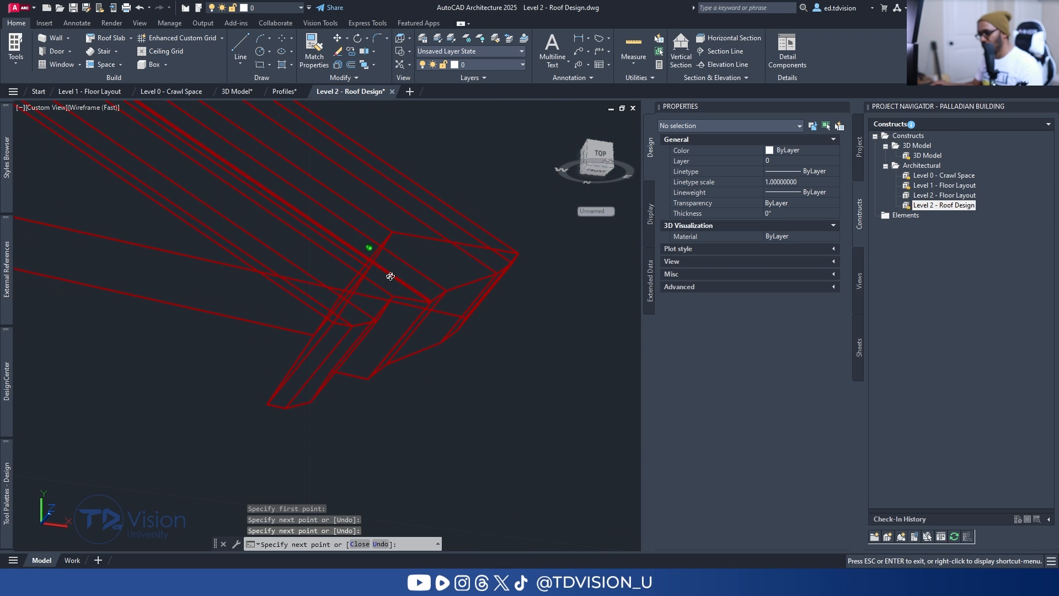
scroll(366, 283, up, 4)
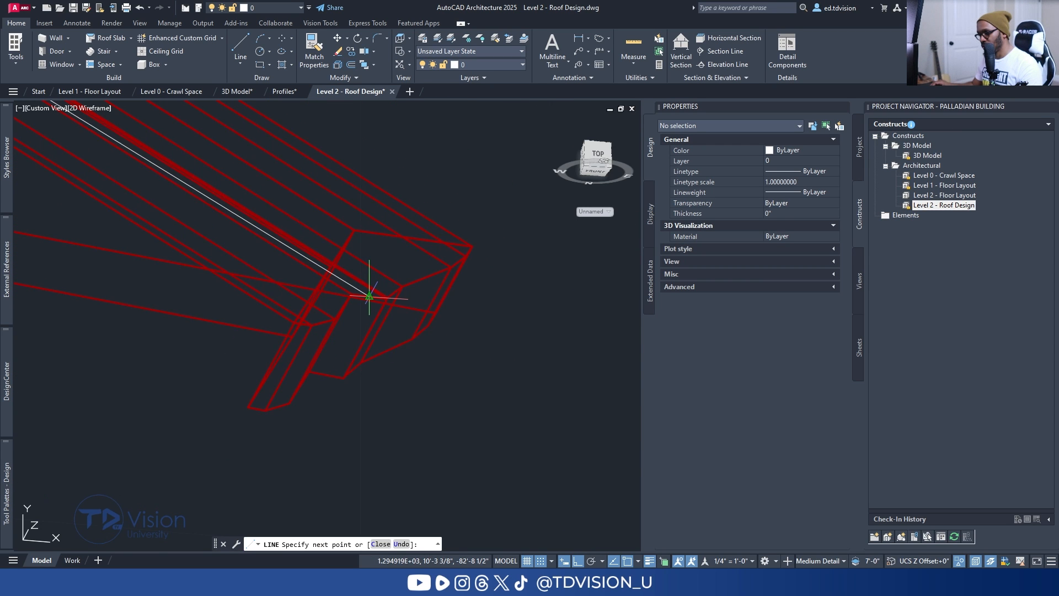
click(319, 291)
scroll(320, 292, down, 4)
shift+middle_drag(326, 350, 303, 318)
key(Escape)
key(Escape)
scroll(303, 318, up, 2)
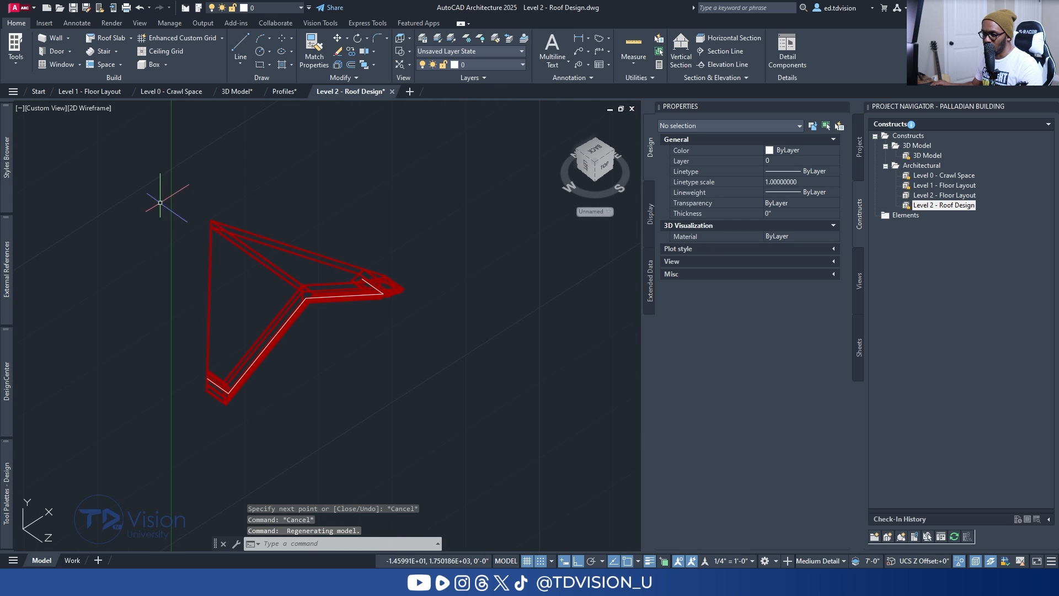
Set the coordinate system to WCS and end the object isolation to show the whole roof again.
click(603, 212)
click(609, 221)
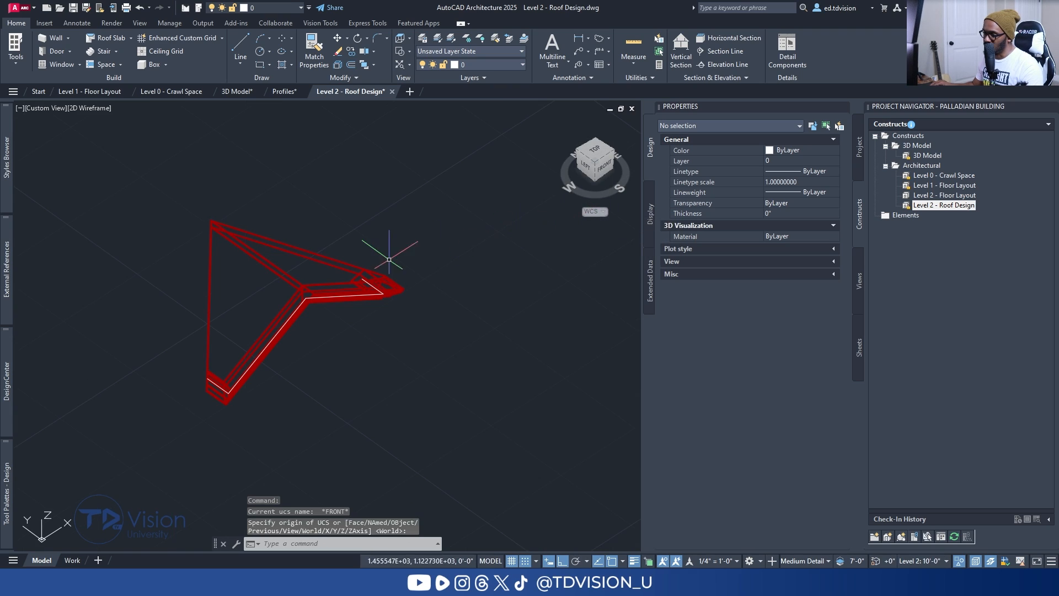
scroll(180, 329, up, 2)
right_click(214, 218)
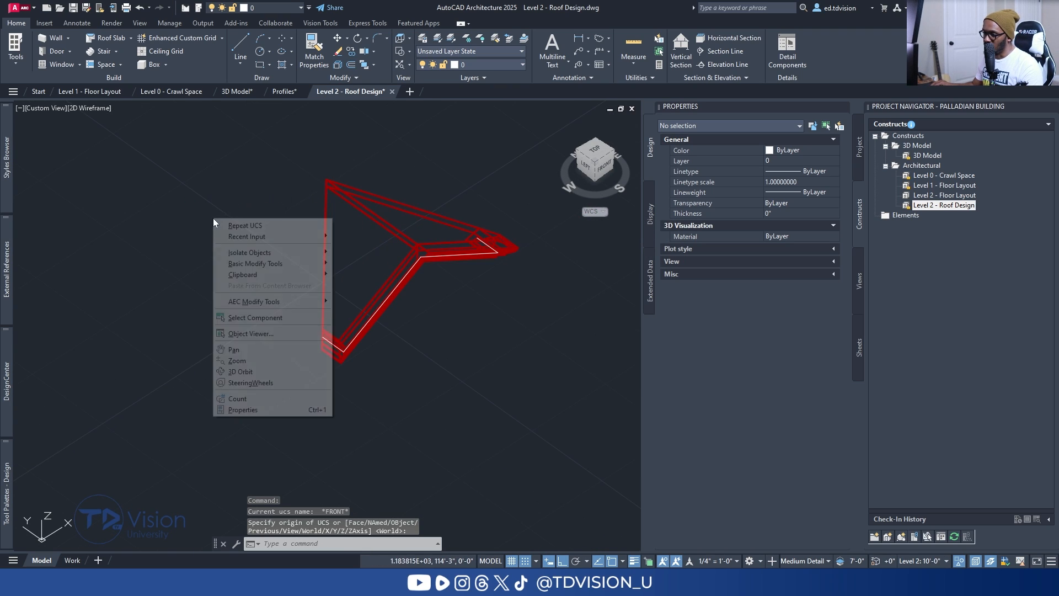
mouse_move(254, 252)
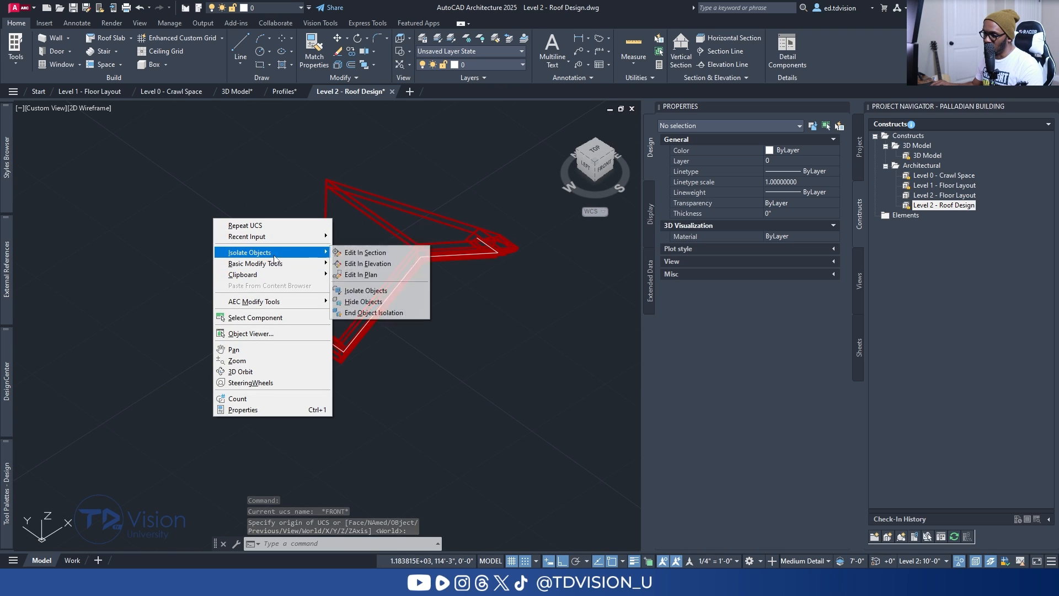
click(380, 313)
key(Escape)
key(Escape)
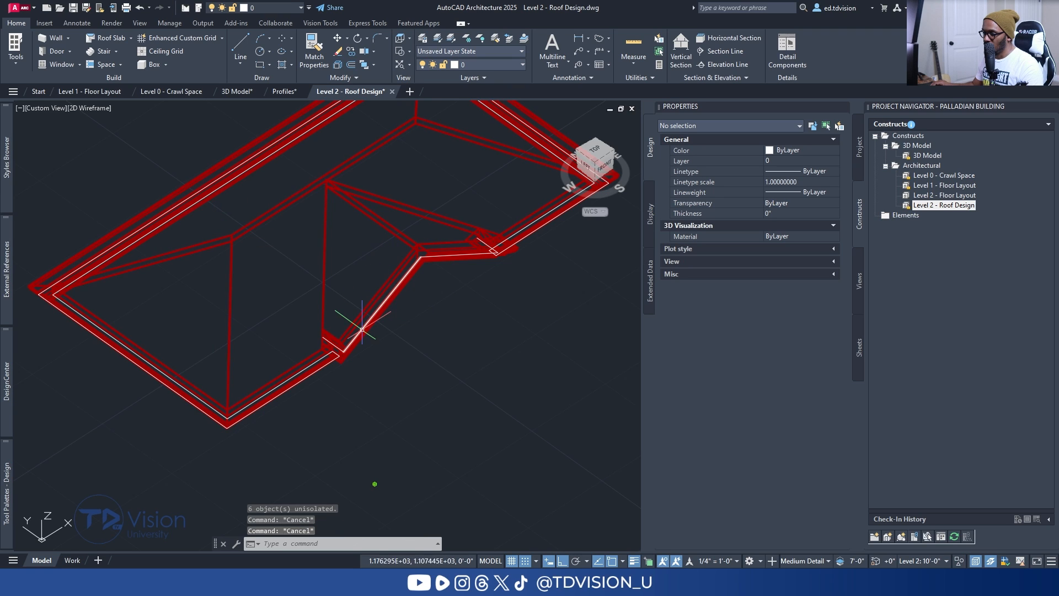
Select the closed eave polyline and a pediment end line, and use Select Similar to add the other pediment lines.
middle_drag(447, 246, 383, 305)
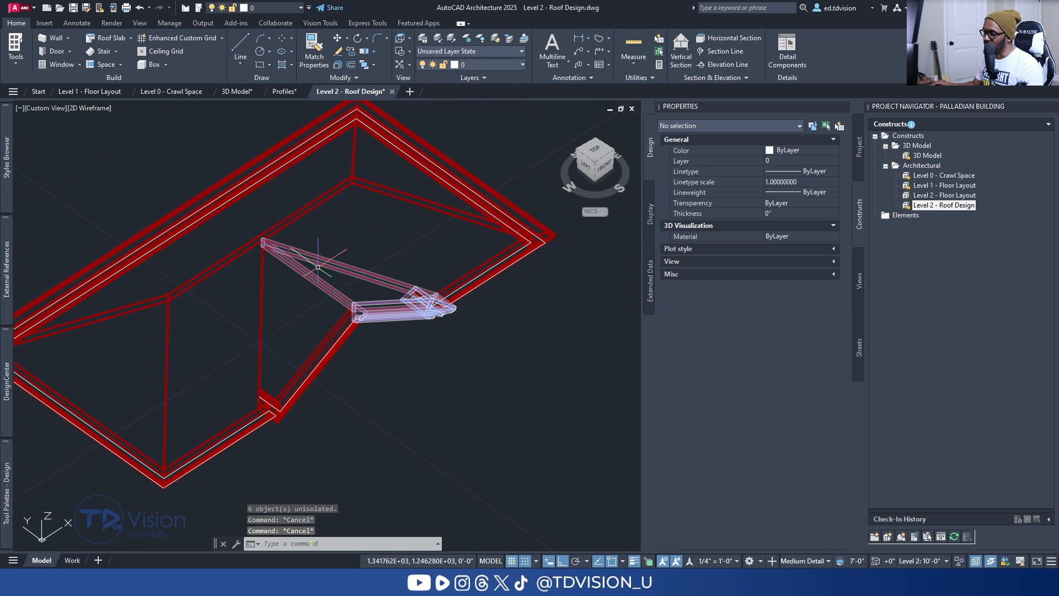
mouse_move(271, 283)
middle_down()
mouse_move(331, 279)
mouse_move(314, 300)
mouse_move(324, 307)
middle_up()
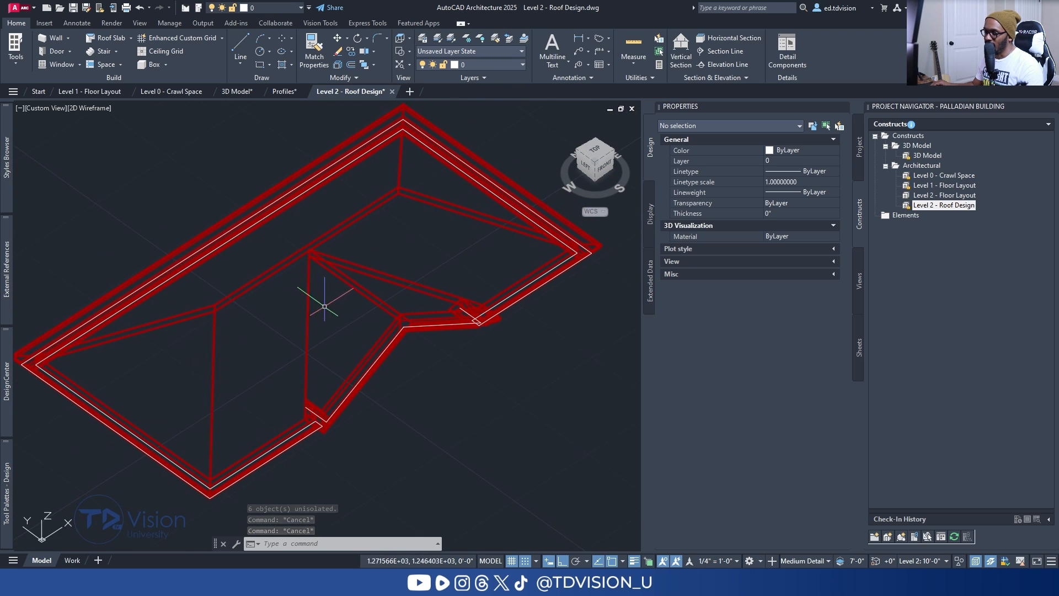
scroll(307, 432, up, 5)
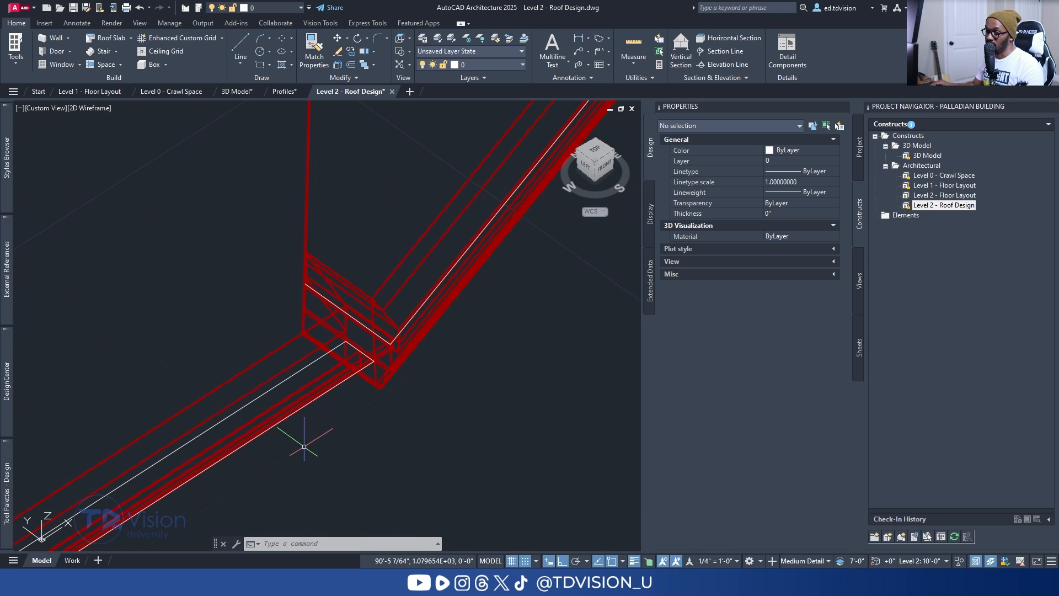
click(329, 391)
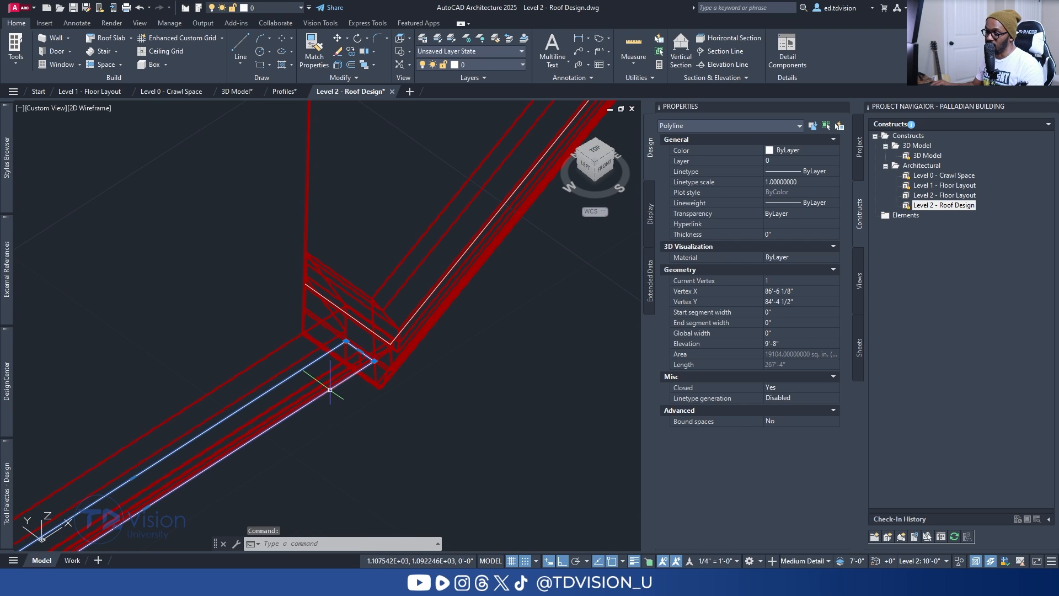
click(330, 299)
scroll(307, 294, down, 2)
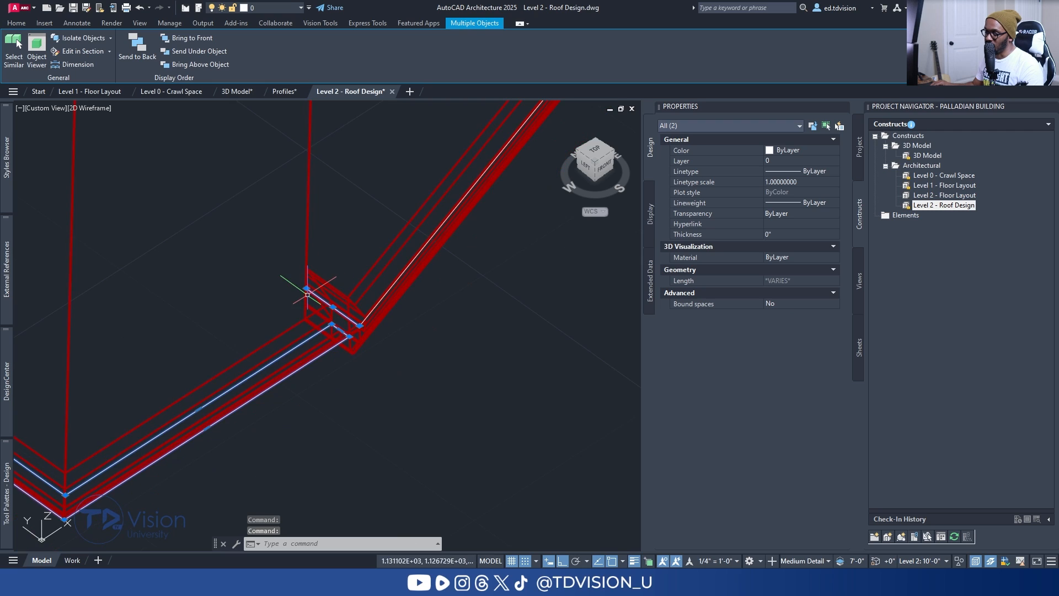
click(15, 63)
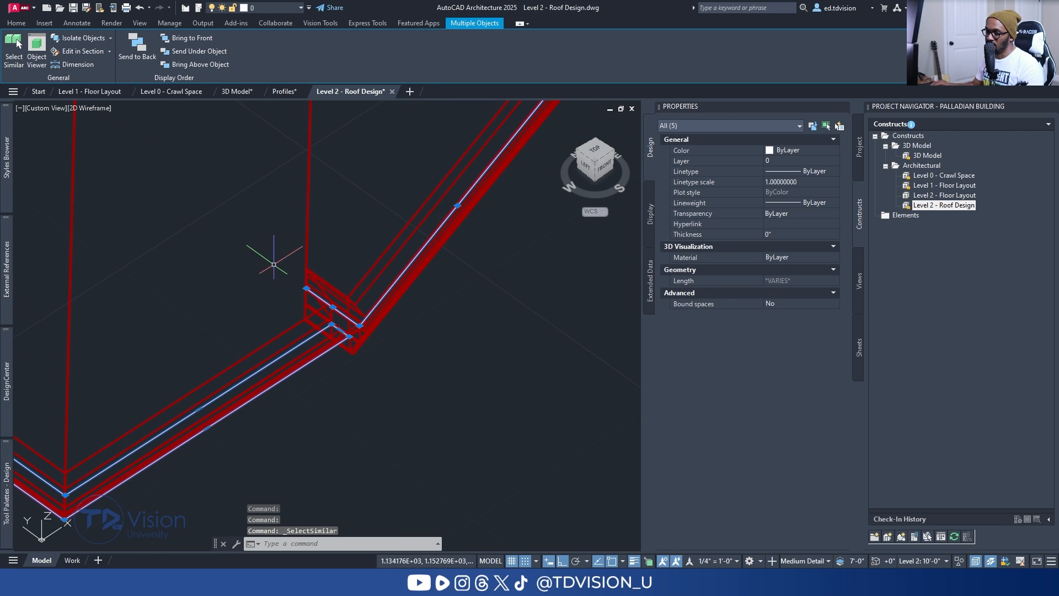
scroll(300, 300, down, 3)
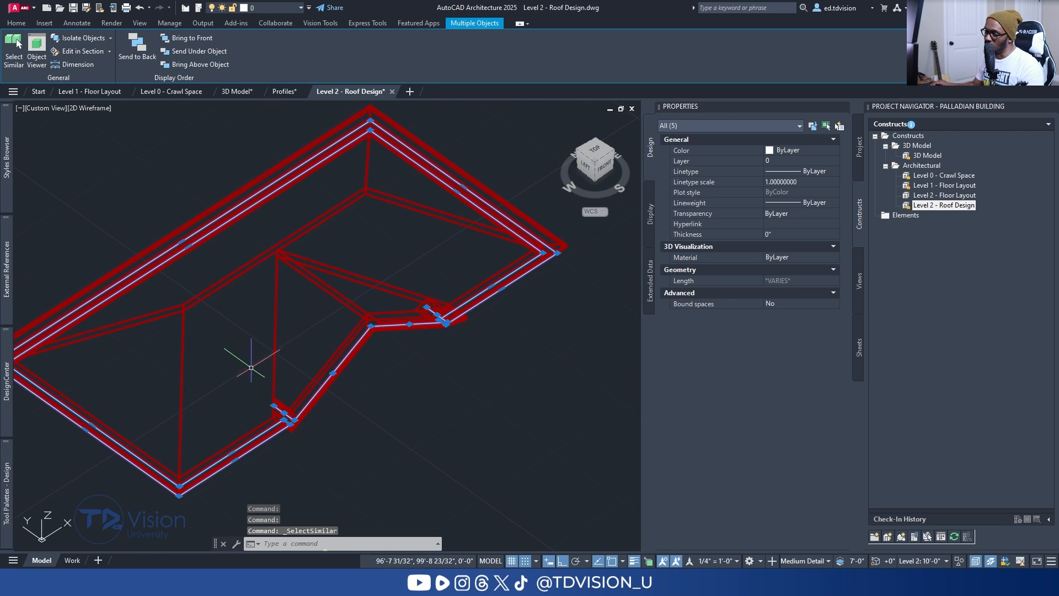
Add the small 3" mass element block to the selection, isolate these objects, and clear the selection.
middle_drag(264, 324, 299, 313)
scroll(338, 383, up, 5)
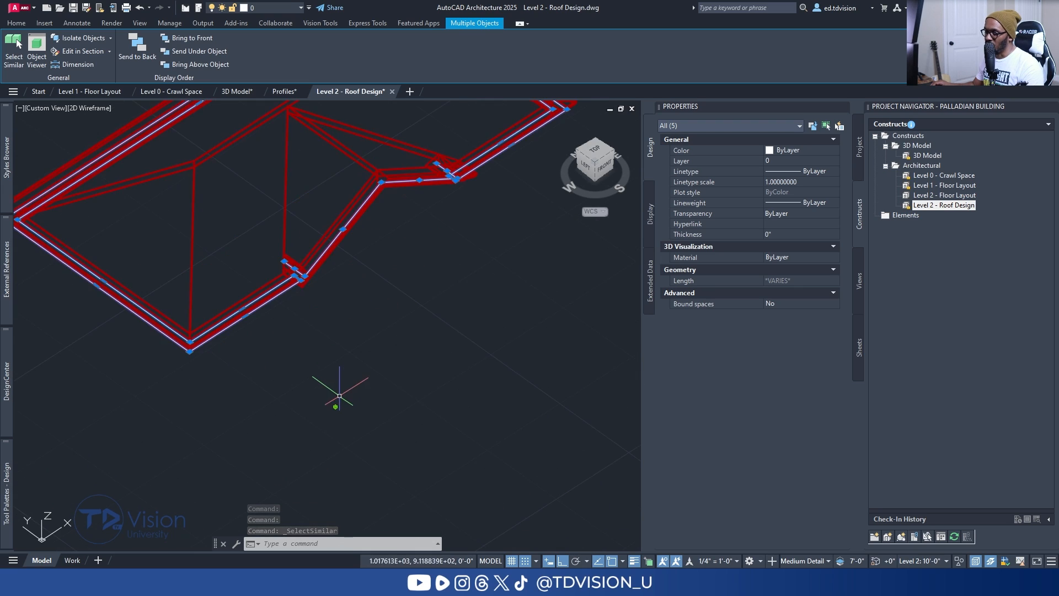
click(385, 417)
click(311, 346)
scroll(337, 364, down, 5)
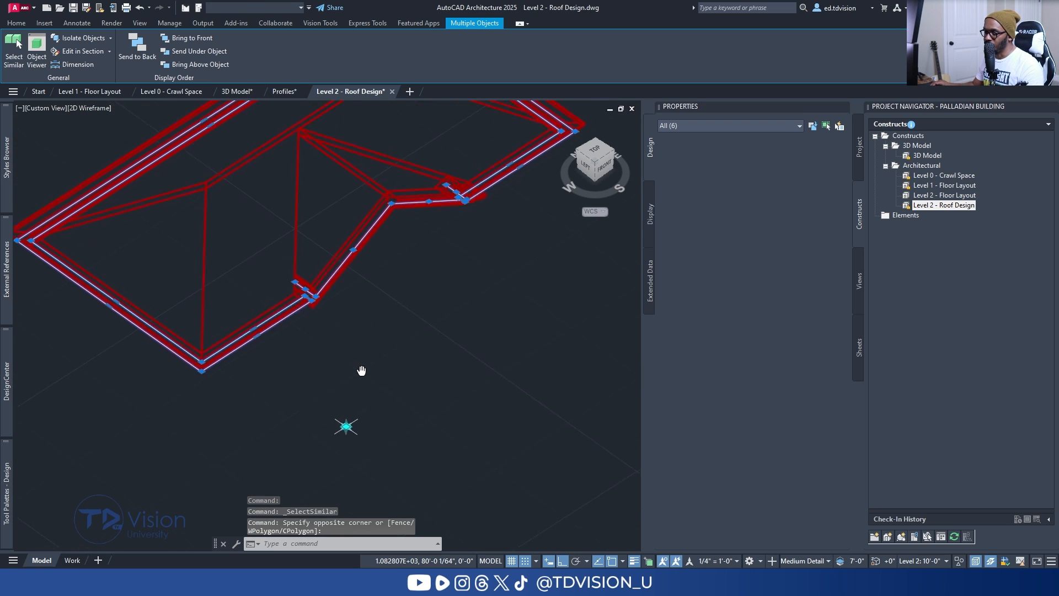
mouse_move(345, 378)
middle_down()
mouse_move(329, 369)
mouse_move(339, 325)
middle_up()
click(75, 39)
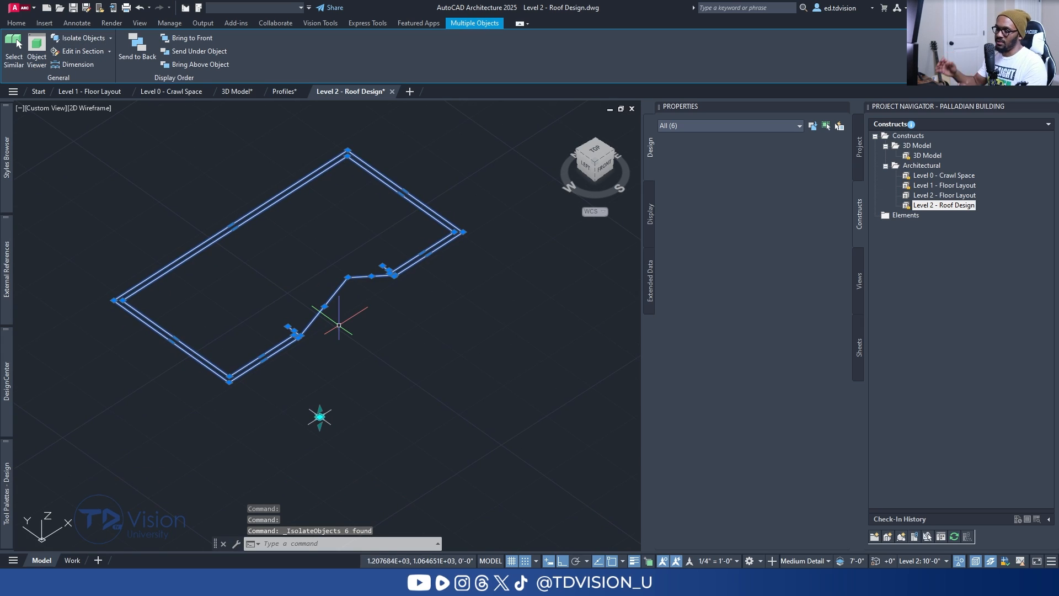
key(Escape)
key(Escape)
key(Escape)
Explode the closed eave polyline into separate lines.
scroll(298, 331, up, 3)
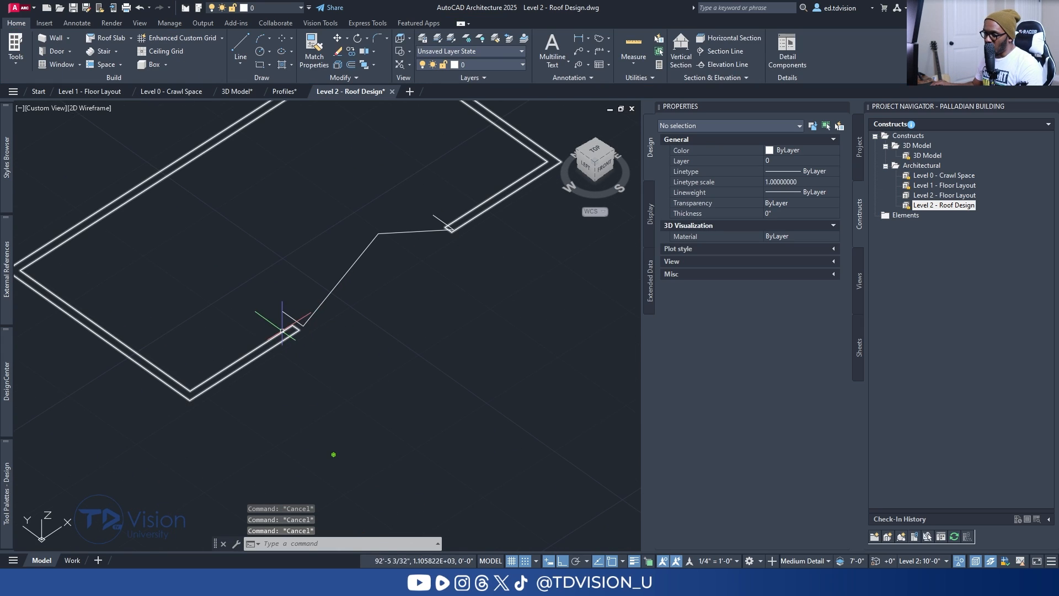
click(266, 350)
middle_drag(268, 345, 321, 404)
text(x)
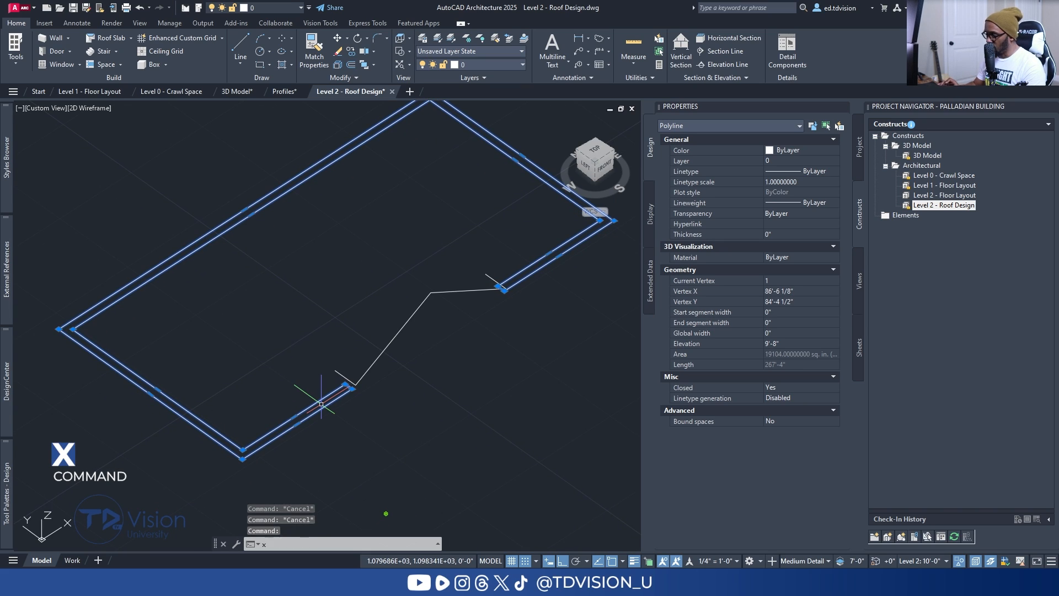
key(Return)
Erase the short cap and inner parallel lines of the exploded eave outline along its left front part, left end and long back side.
scroll(337, 396, up, 3)
scroll(338, 395, up, 2)
click(428, 346)
click(364, 316)
key(Delete)
scroll(161, 295, down, 3)
scroll(107, 279, up, 4)
click(70, 297)
middle_drag(42, 277, 122, 297)
click(90, 291)
key(Delete)
scroll(317, 268, down, 4)
middle_drag(512, 262, 386, 328)
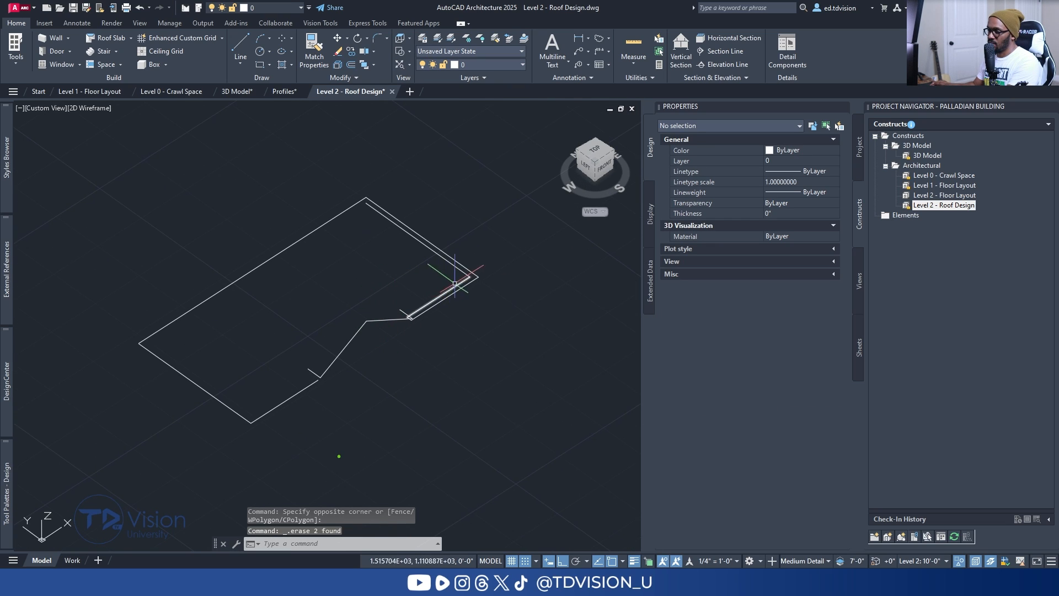
Erase the remaining inner lines and short cap along the eave outline's right end and right front part.
scroll(462, 282, up, 3)
click(496, 271)
click(477, 254)
key(Delete)
scroll(287, 362, down, 1)
scroll(405, 279, up, 5)
click(402, 271)
key(Delete)
scroll(310, 345, down, 2)
scroll(373, 305, down, 1)
scroll(376, 310, up, 2)
scroll(370, 325, down, 1)
scroll(402, 374, down, 1)
Join all the remaining eave and pediment lines into continuous polylines with the Join command.
click(531, 446)
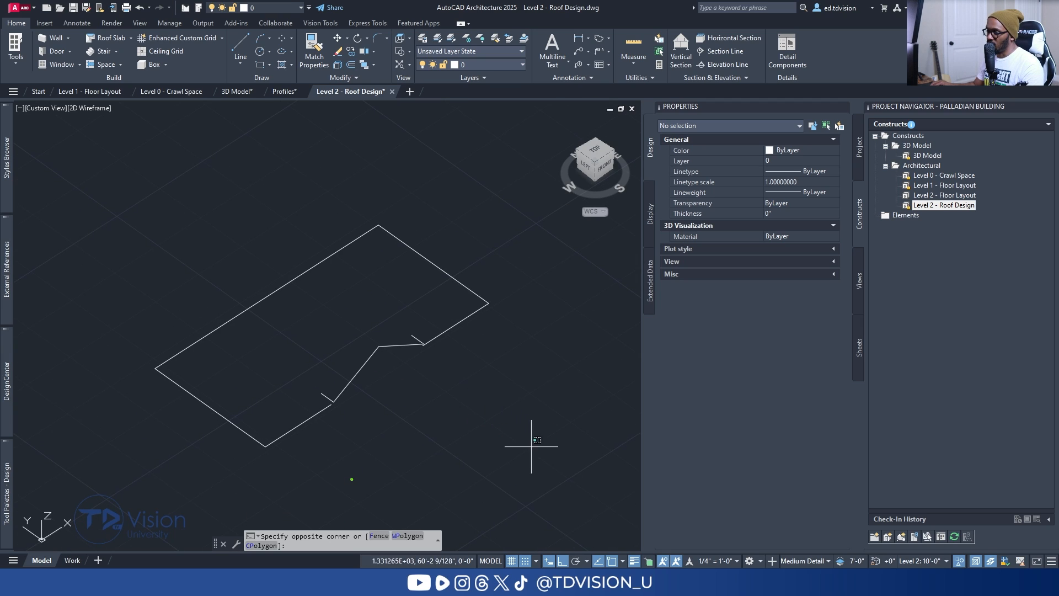
click(127, 203)
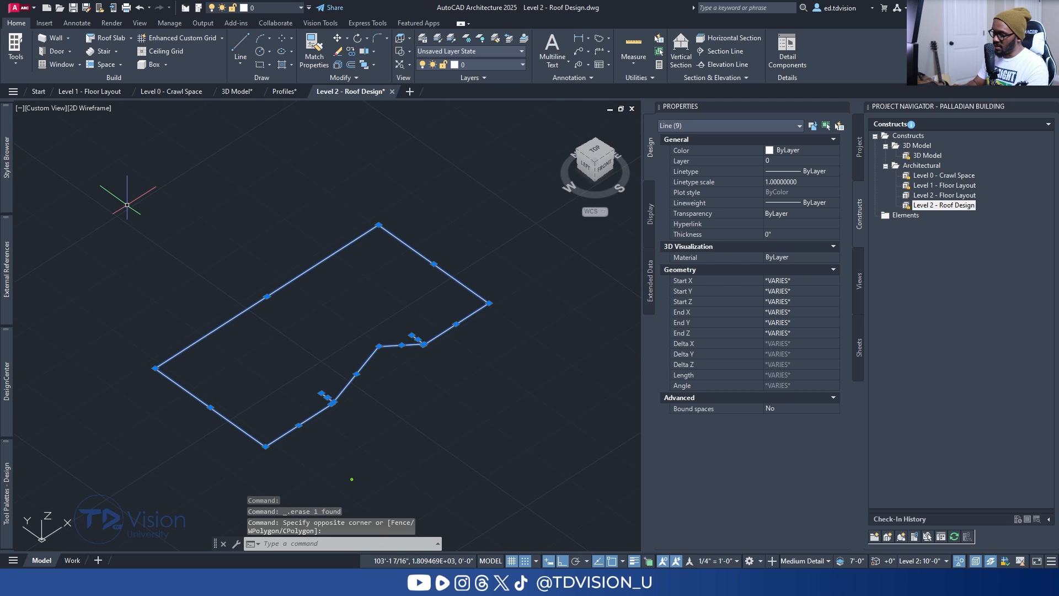
text(j)
key(Return)
click(532, 407)
click(161, 229)
key(Escape)
Move the 3" mass element block by its top back corner to the eave path's end beside the pediment's left foot.
click(284, 302)
click(253, 273)
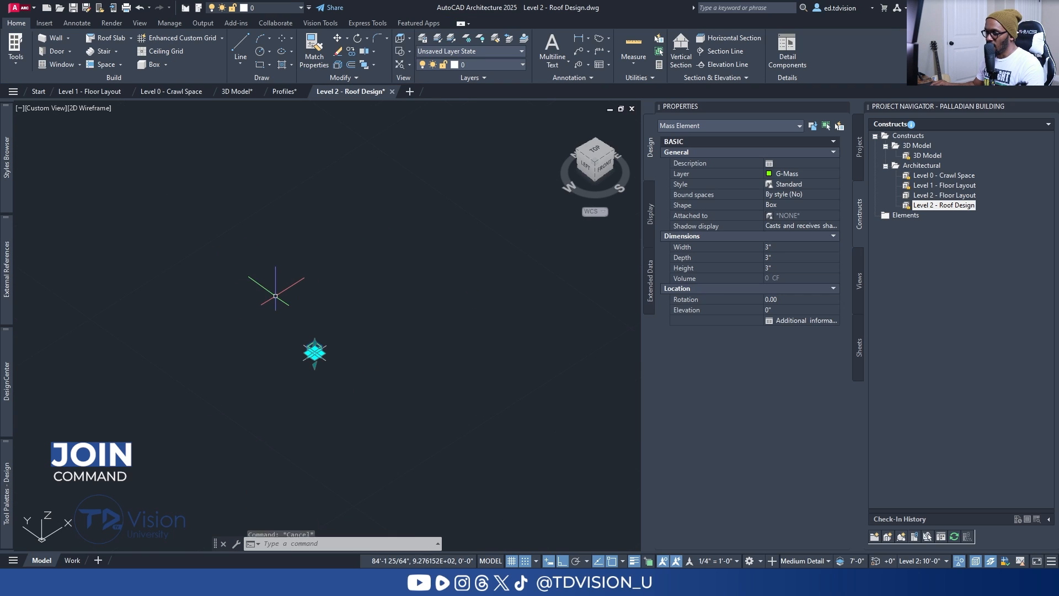
click(306, 353)
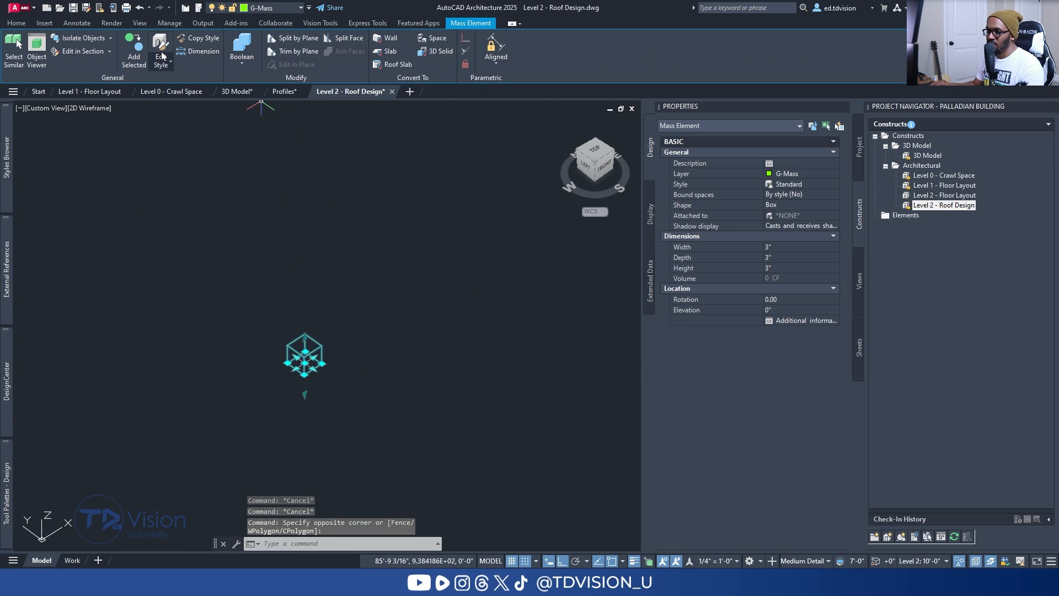
click(14, 23)
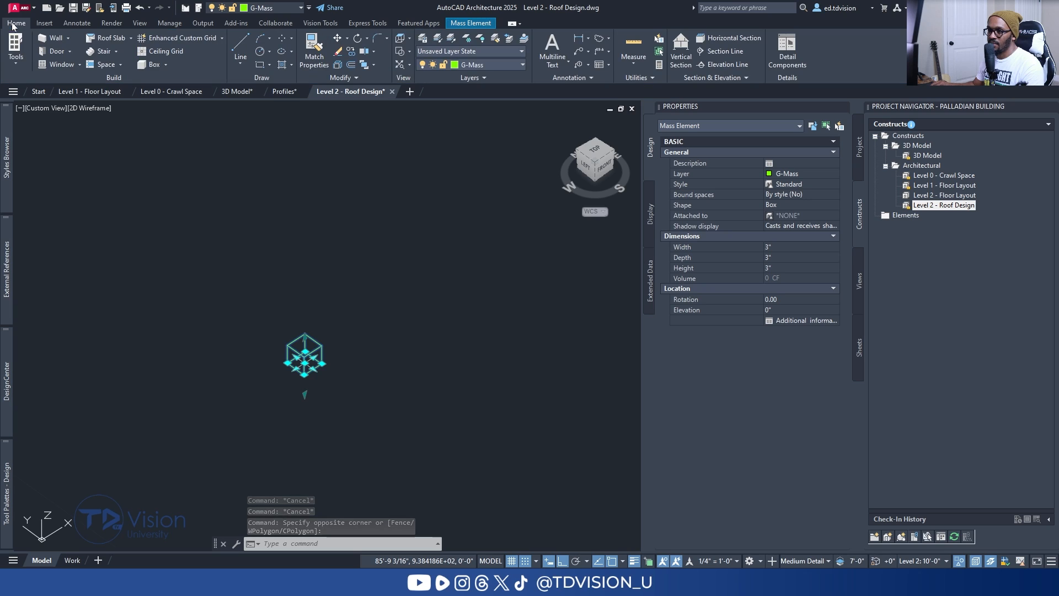
click(336, 39)
scroll(307, 314, up, 2)
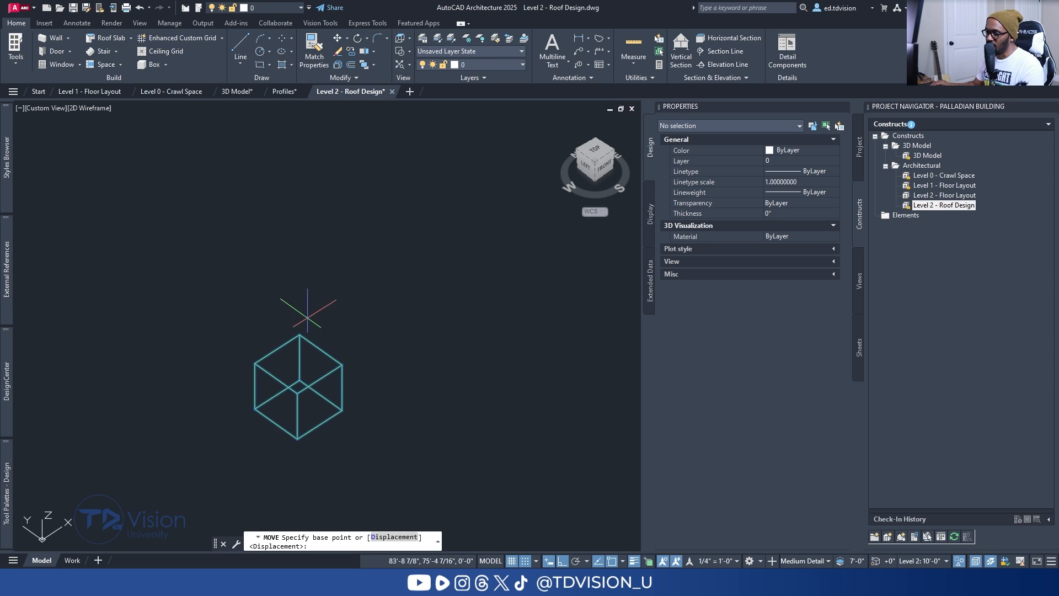
click(299, 335)
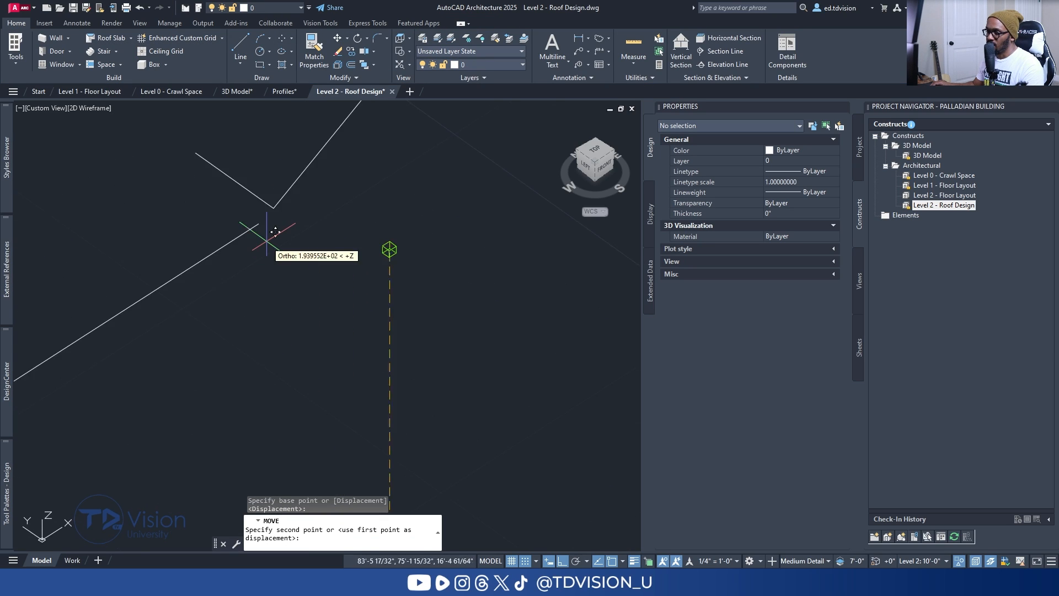
click(246, 197)
Copy the block from its top back corner to the inner end of the pediment path.
middle_drag(286, 211, 353, 338)
click(354, 399)
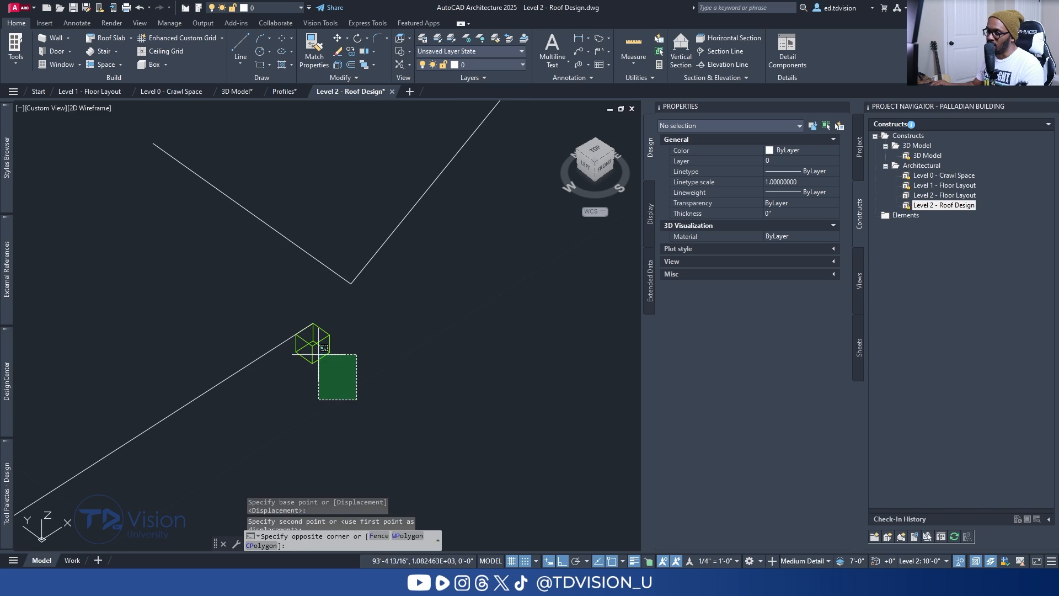
click(310, 346)
click(16, 23)
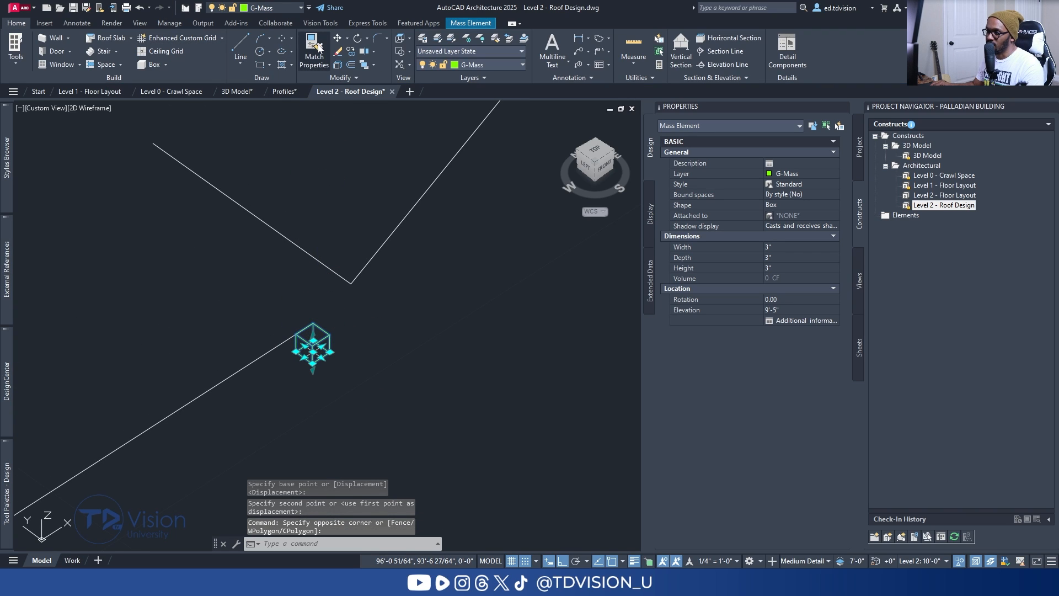
click(351, 51)
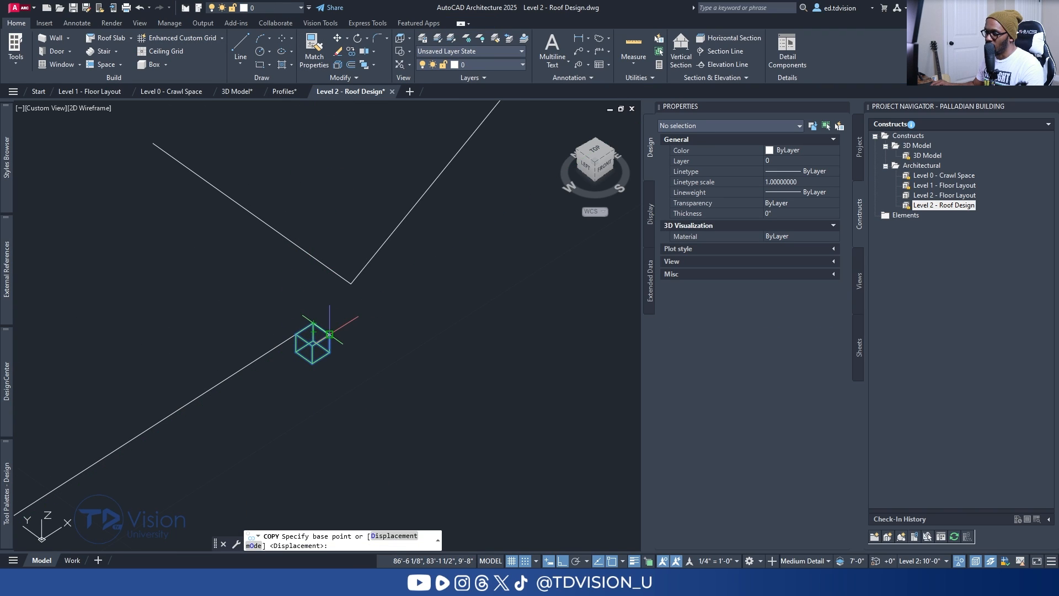
click(314, 323)
click(153, 143)
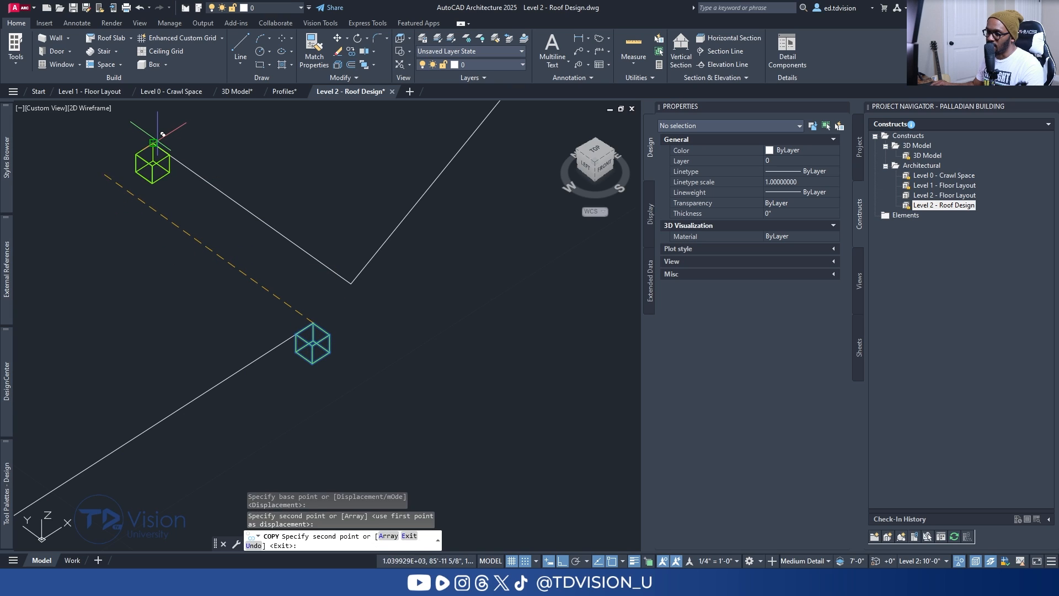
key(Escape)
Check that the pediment guide path beside the two trim blocks selects as one continuous polyline.
scroll(244, 206, down, 3)
scroll(245, 207, down, 5)
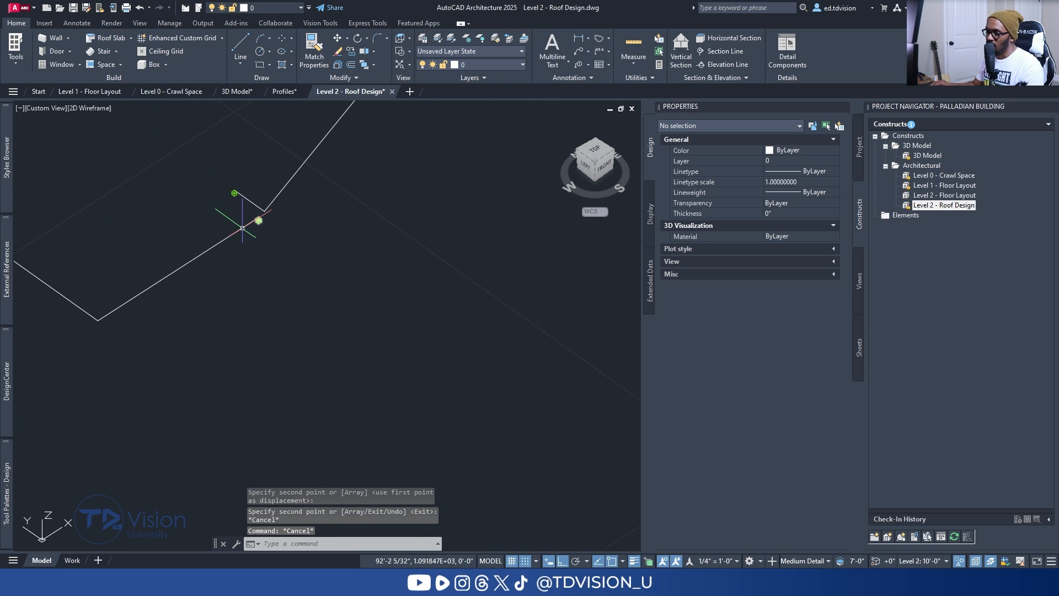
click(261, 220)
mouse_move(237, 210)
middle_down()
mouse_move(229, 293)
mouse_move(285, 248)
middle_up()
scroll(230, 293, up, 2)
click(321, 289)
click(256, 267)
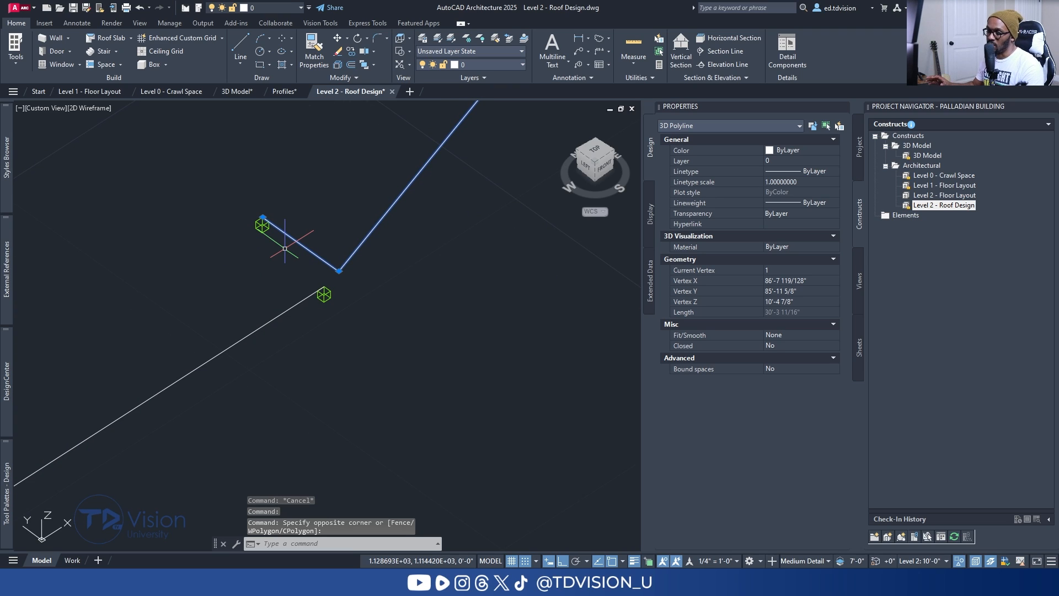
key(Escape)
key(Escape)
scroll(286, 275, down, 2)
middle_drag(287, 276, 327, 261)
scroll(327, 261, up, 1)
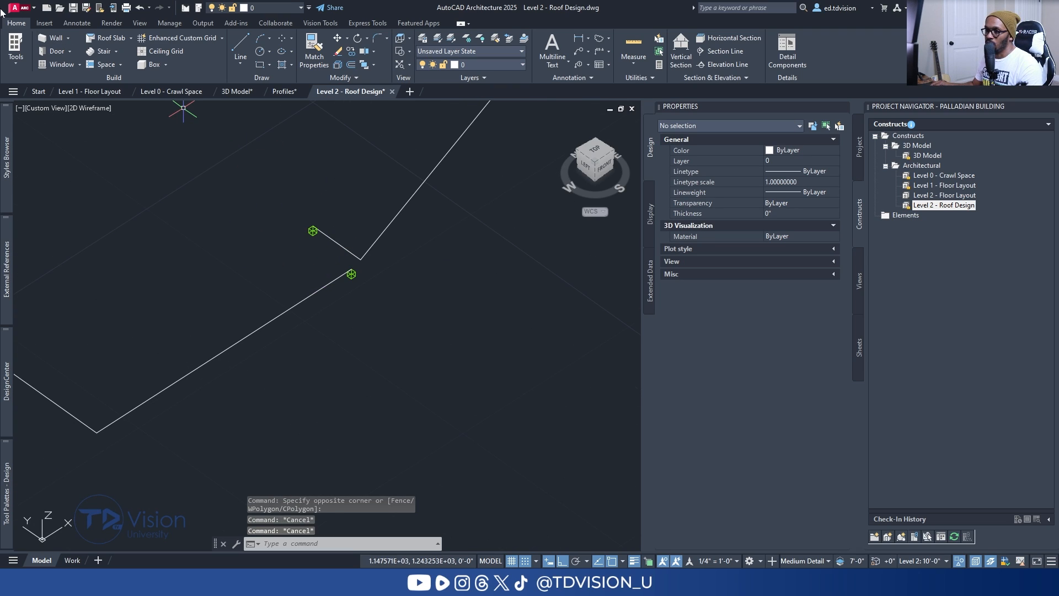
Create a Path Array of the lower trim block along the eave polyline.
click(365, 76)
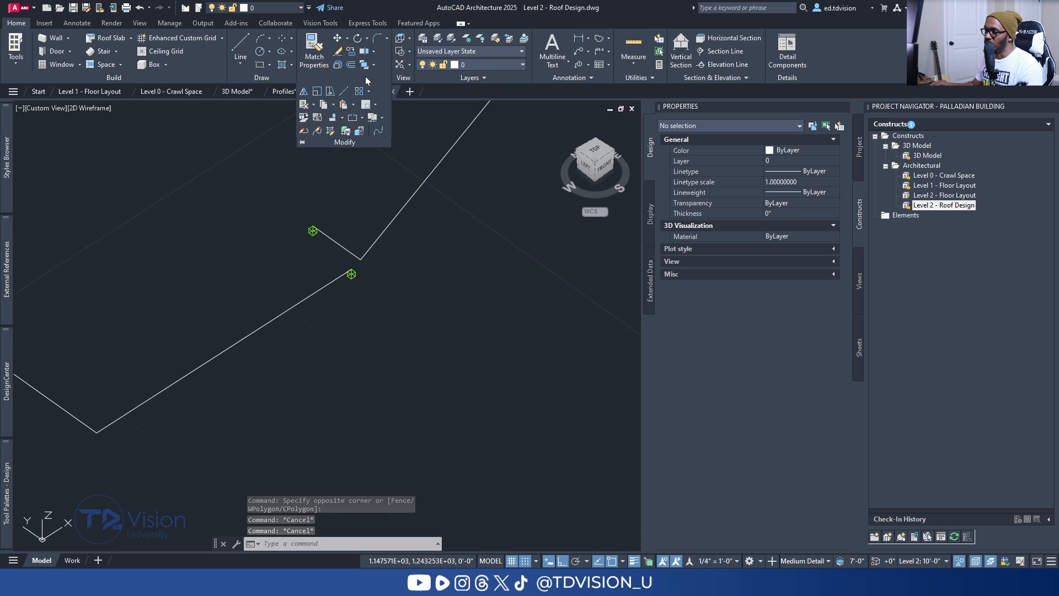
click(370, 91)
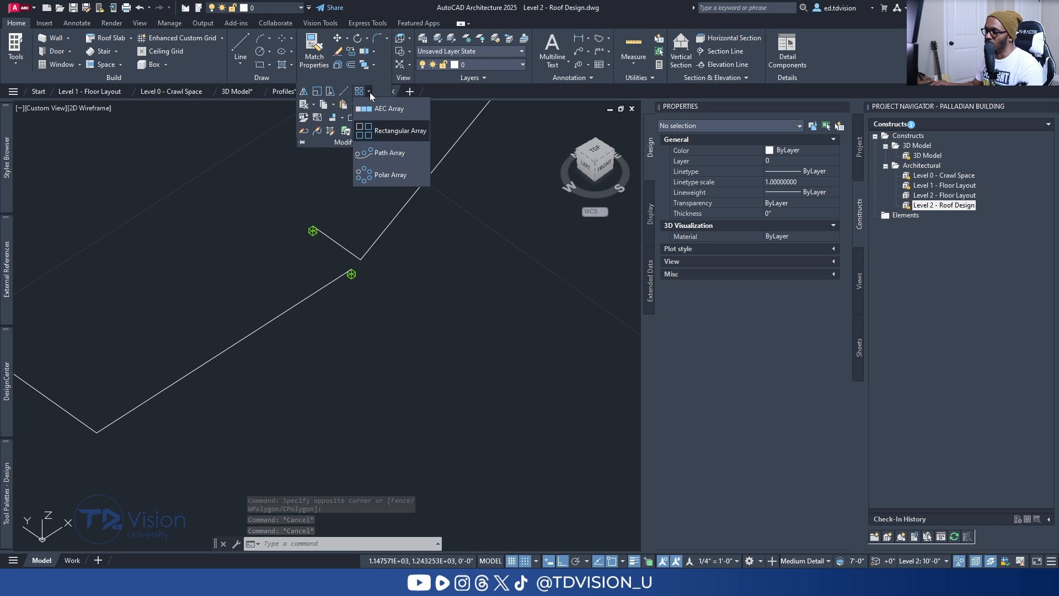
click(394, 159)
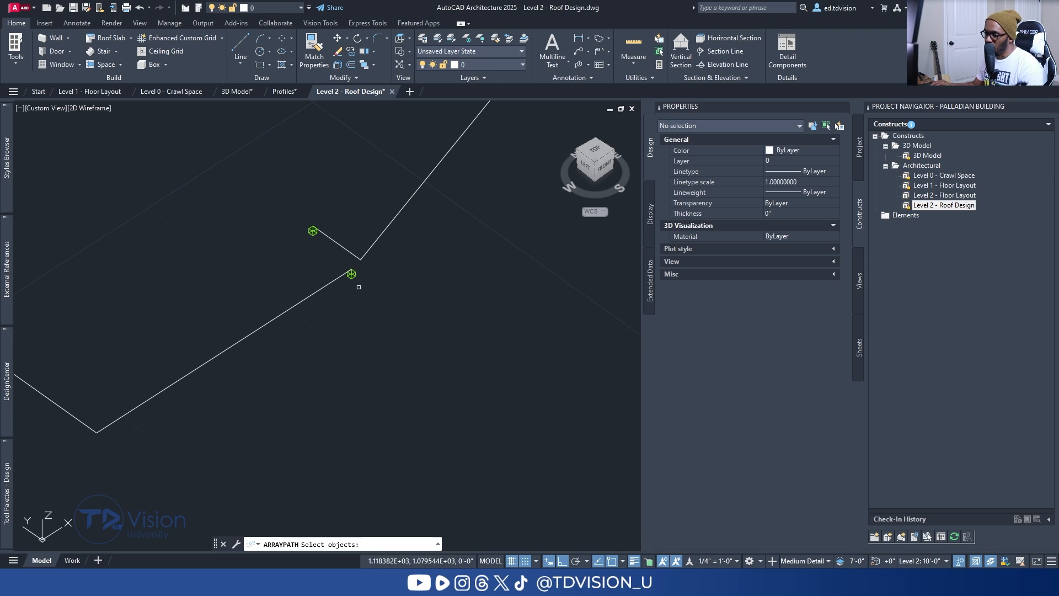
click(352, 274)
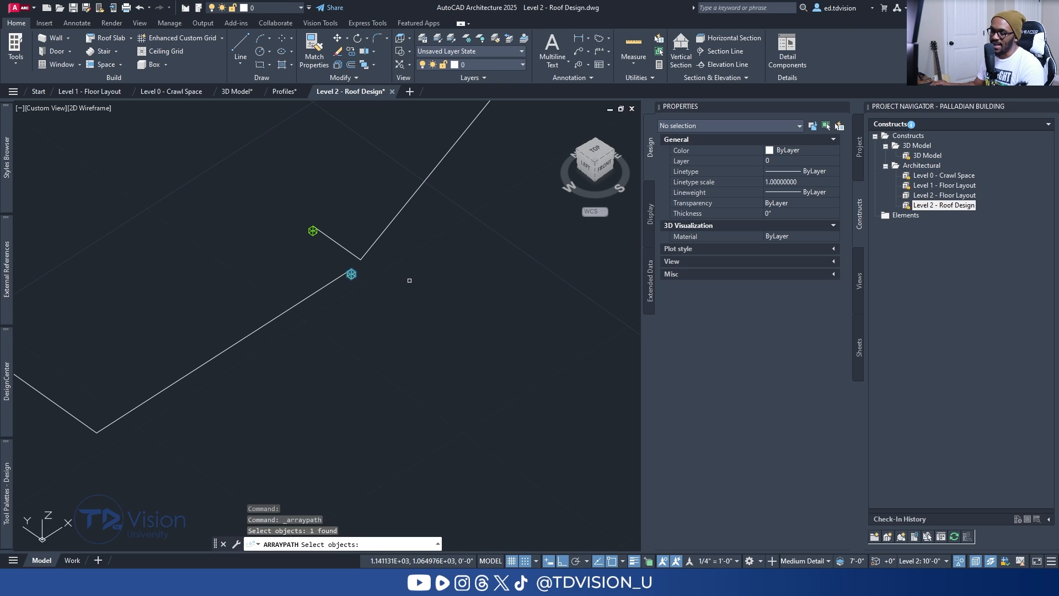
key(Return)
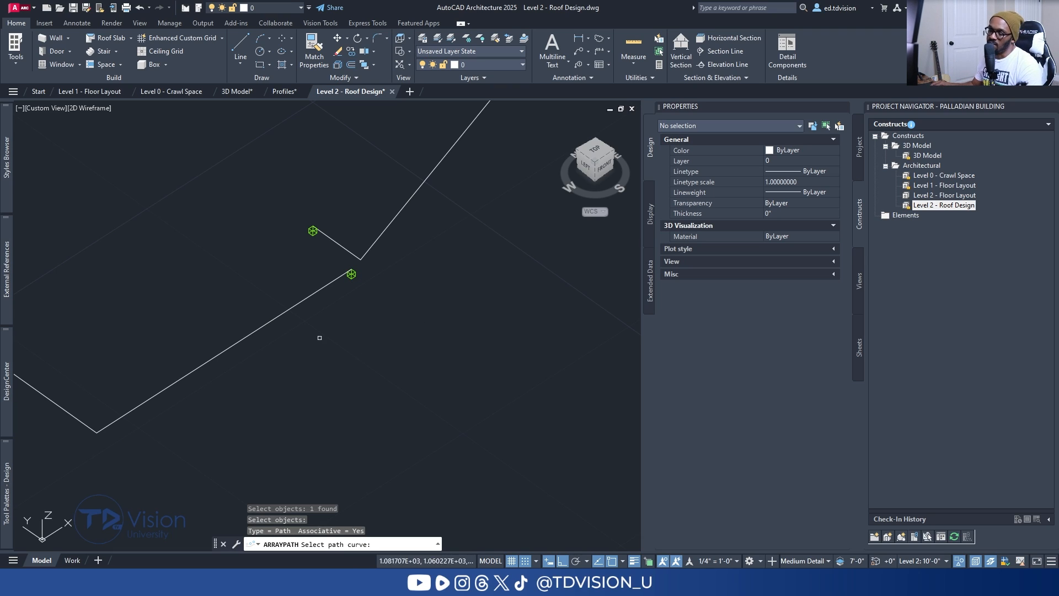
click(290, 313)
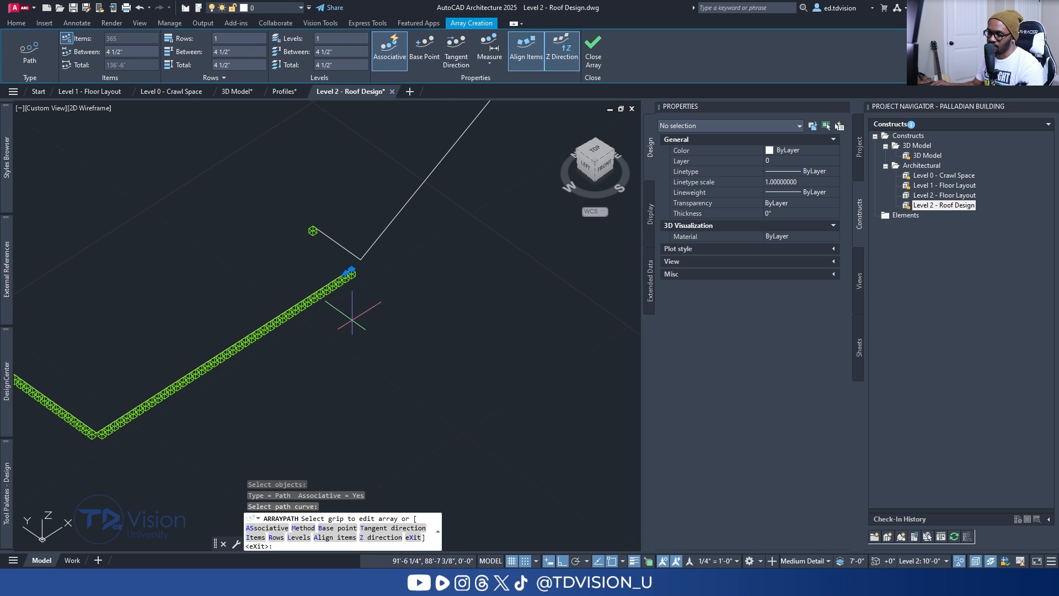
Set the spacing between the blocks of the eave path array to 11".
scroll(355, 313, down, 6)
scroll(485, 234, up, 4)
middle_drag(196, 346, 257, 281)
scroll(313, 274, up, 4)
scroll(311, 277, down, 5)
middle_drag(201, 333, 391, 239)
middle_drag(167, 397, 412, 273)
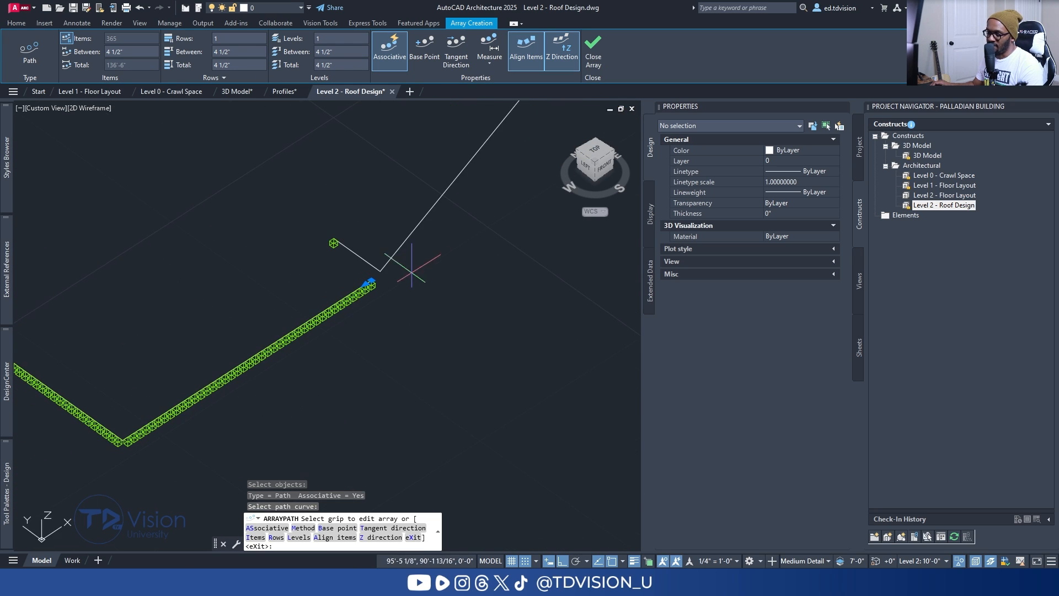
middle_drag(350, 317, 416, 302)
scroll(241, 280, down, 4)
middle_drag(365, 220, 297, 270)
scroll(396, 240, up, 4)
scroll(207, 326, down, 2)
middle_drag(167, 354, 357, 288)
scroll(248, 355, up, 4)
middle_drag(255, 362, 293, 339)
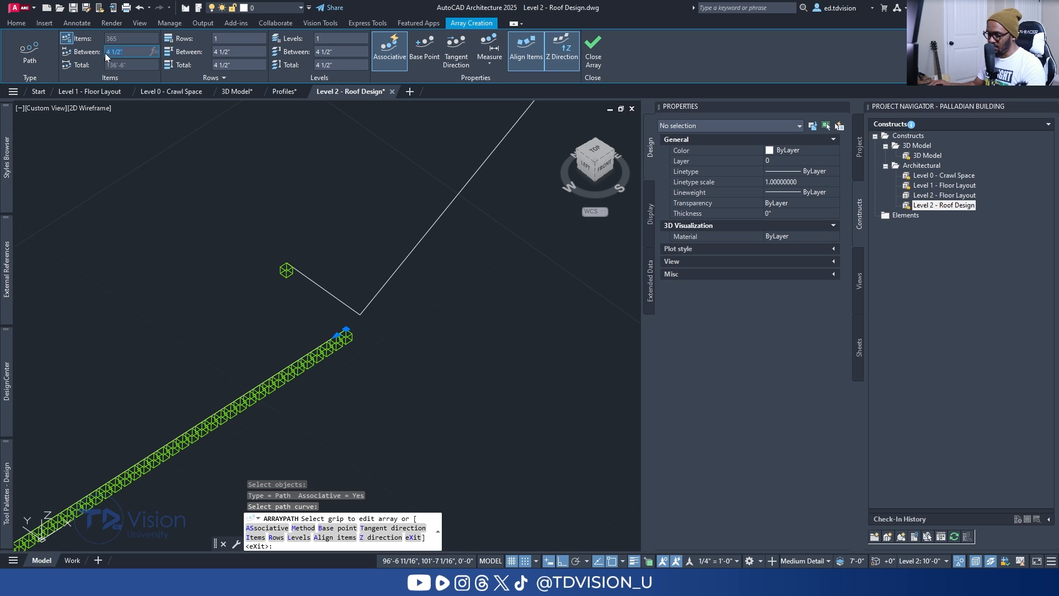
key(Return)
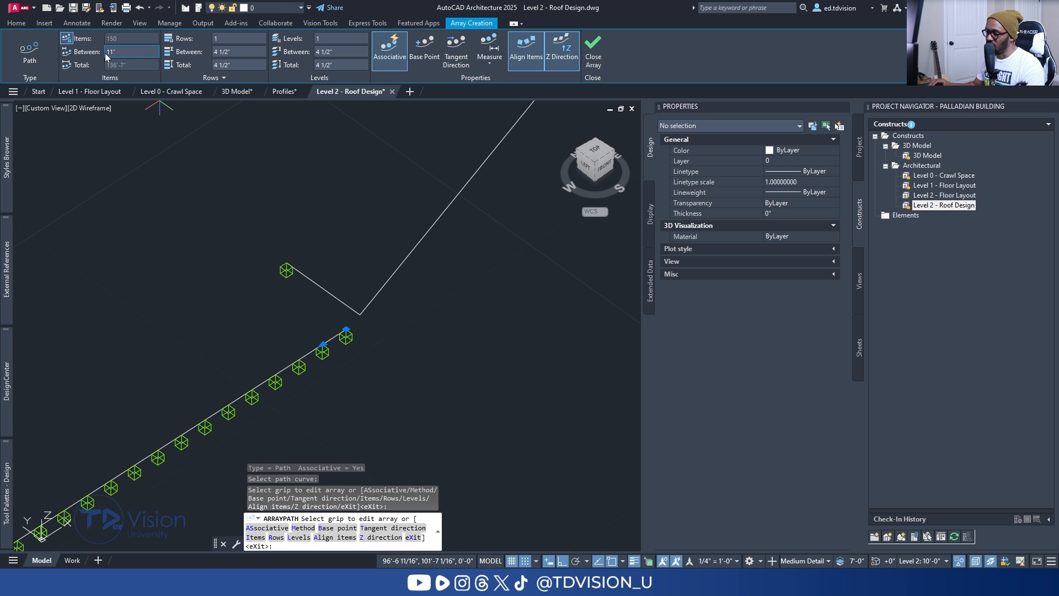
Inspect the block spacing along the eave path and around its corners, and finish the array.
scroll(337, 232, down, 2)
middle_drag(417, 183, 135, 319)
mouse_move(353, 187)
middle_down()
mouse_move(349, 250)
mouse_move(483, 351)
mouse_move(493, 345)
middle_up()
middle_drag(275, 343, 516, 220)
middle_drag(115, 367, 303, 255)
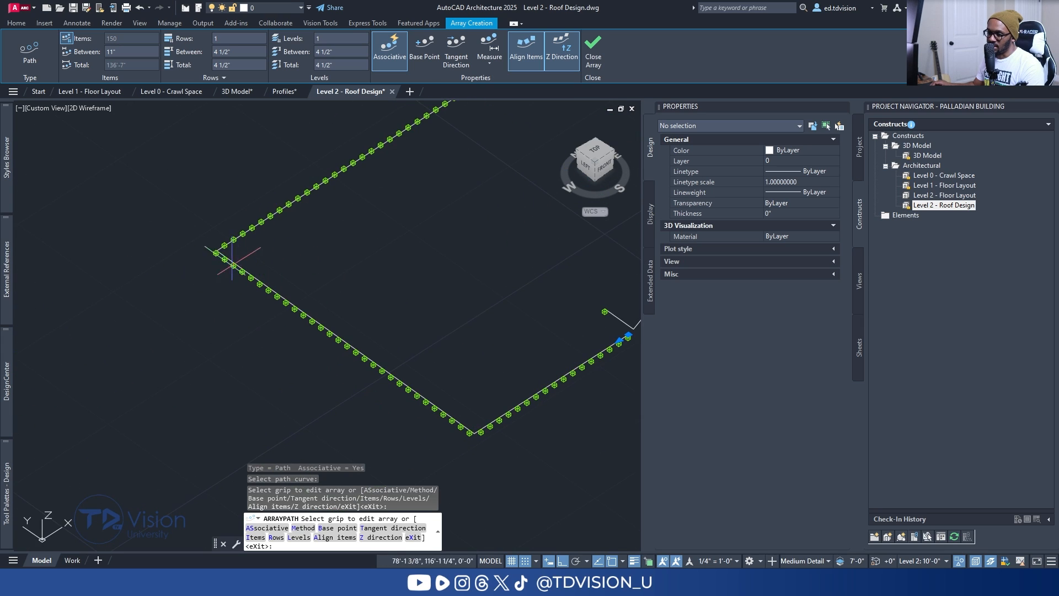
scroll(223, 265, up, 4)
scroll(223, 264, down, 3)
middle_drag(554, 440, 428, 314)
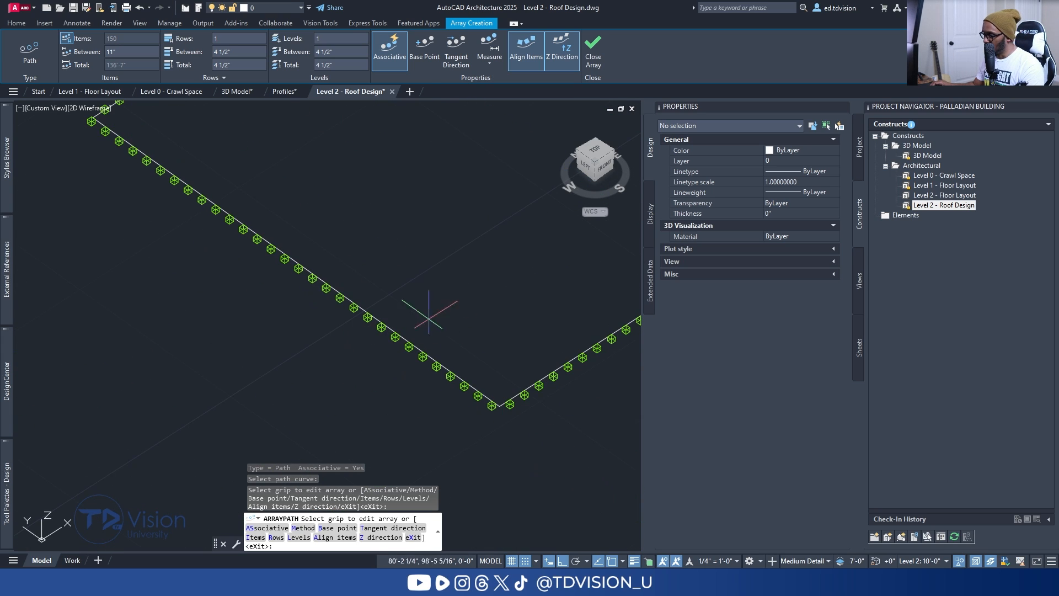
mouse_move(538, 396)
middle_down()
mouse_move(345, 402)
mouse_move(265, 424)
middle_up()
middle_drag(386, 328, 215, 414)
scroll(263, 351, up, 2)
middle_drag(270, 345, 186, 376)
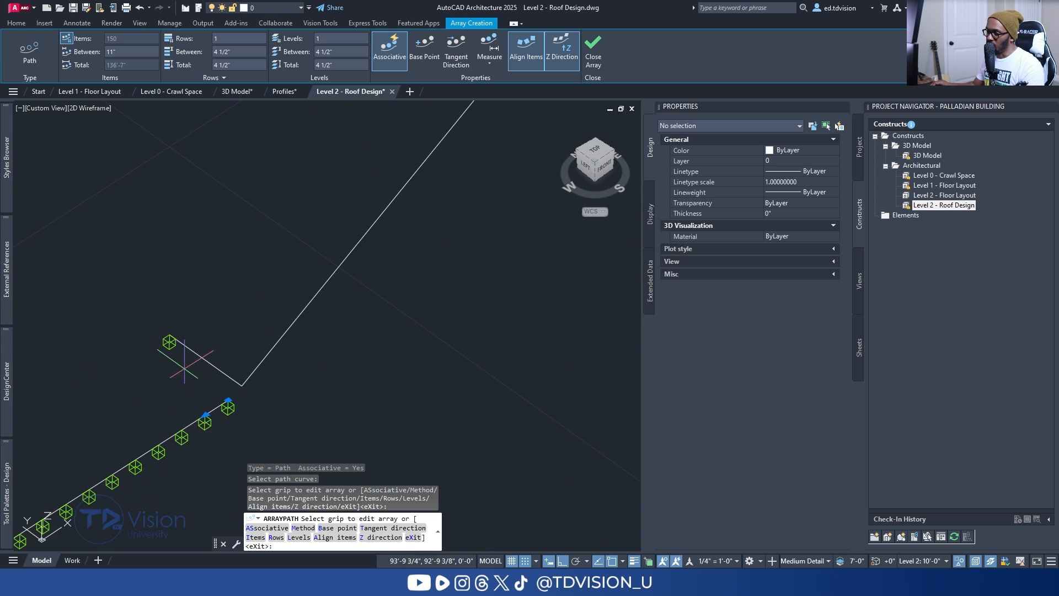
click(168, 342)
key(Escape)
Create a Path Array of the remaining single block along the pediment polyline.
click(169, 342)
middle_drag(252, 284, 232, 303)
key(Escape)
click(357, 79)
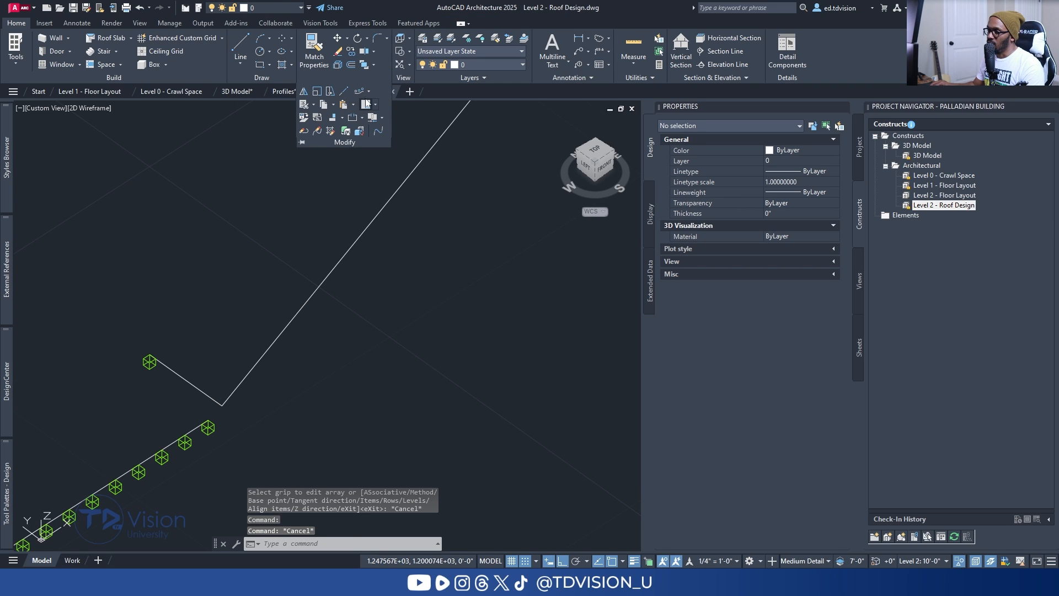
click(360, 92)
click(150, 362)
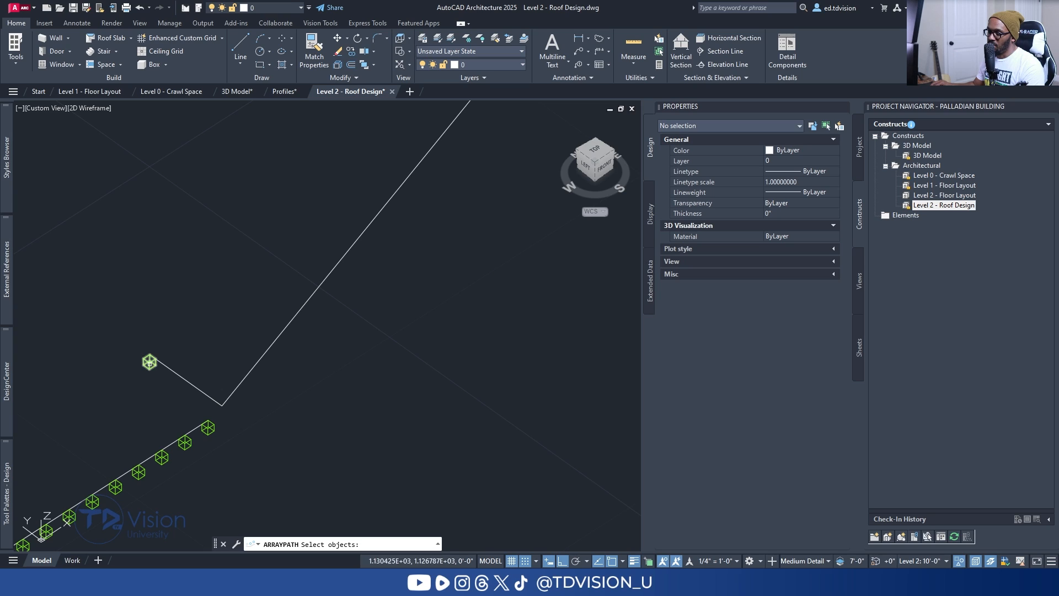
key(Return)
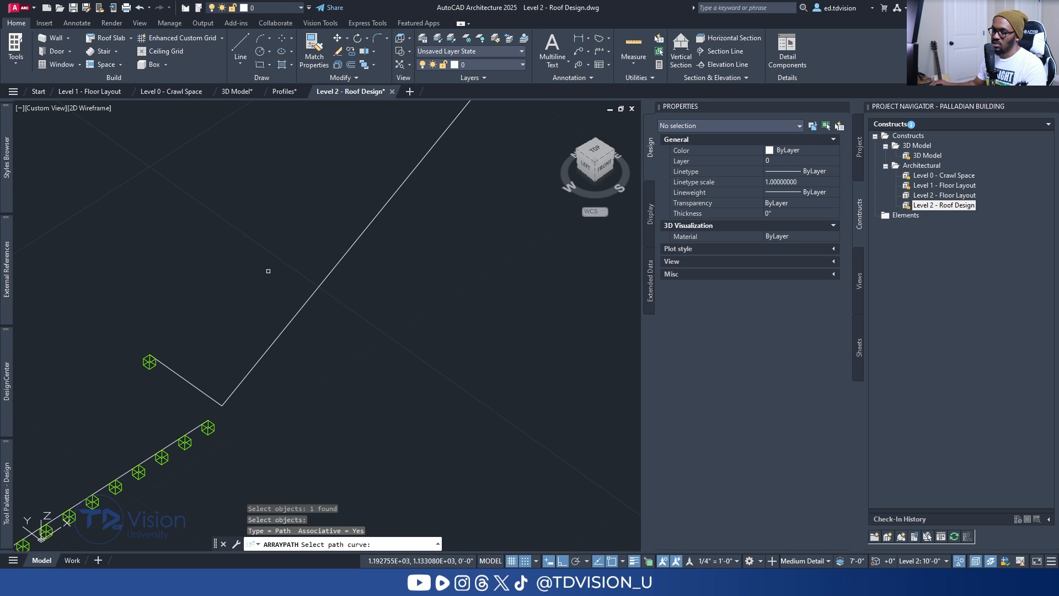
click(176, 376)
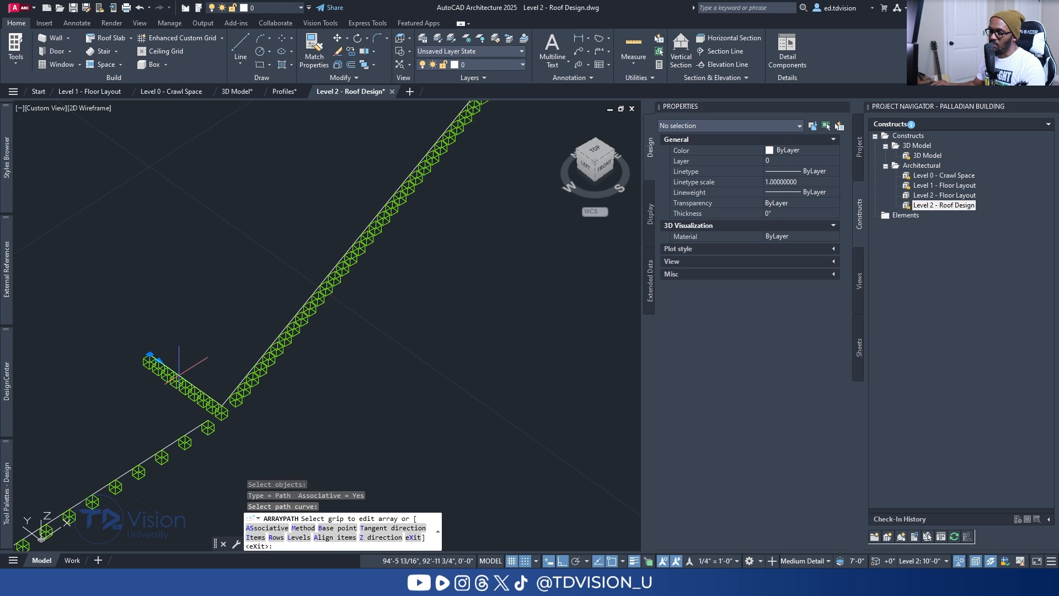
key(Escape)
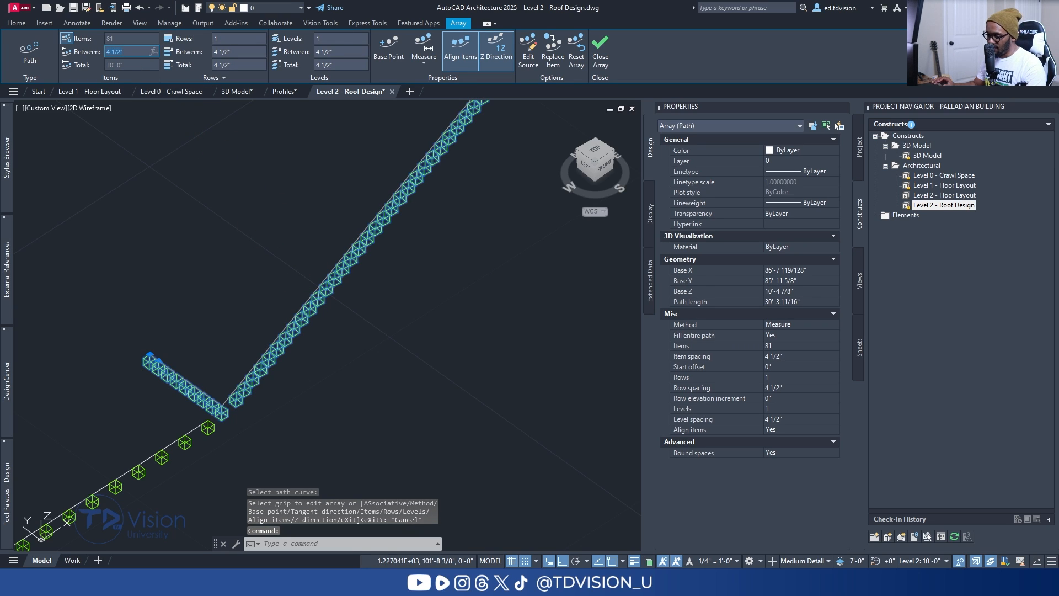
Set the spacing between the blocks of the pediment path array to 11".
text(11)
key(Return)
key(Escape)
shift+middle_drag(326, 310, 359, 366)
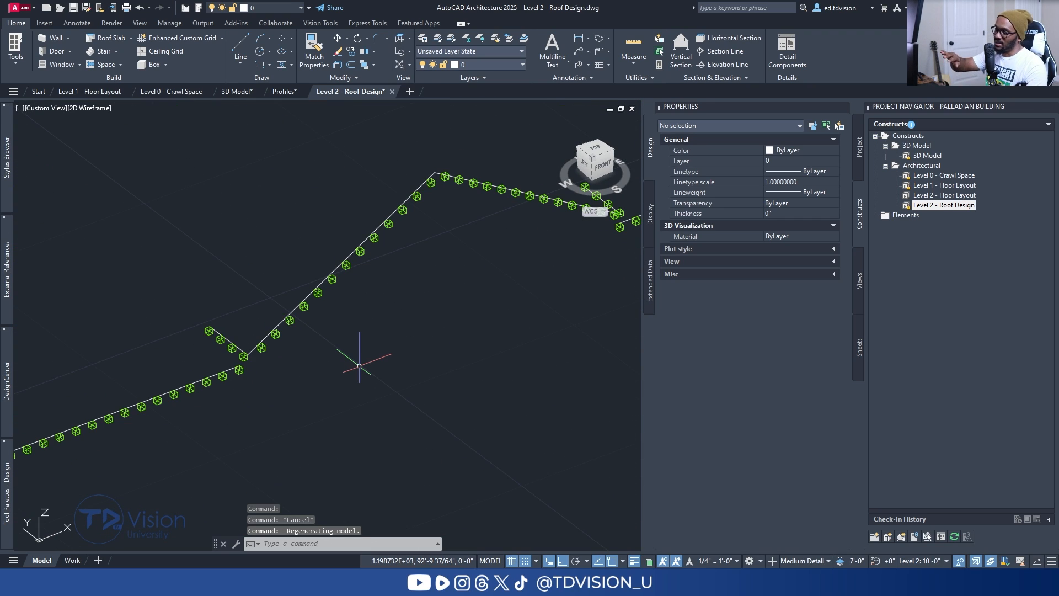
Turn off Z Direction for the pediment path array so its blocks tilt with the slope.
click(301, 305)
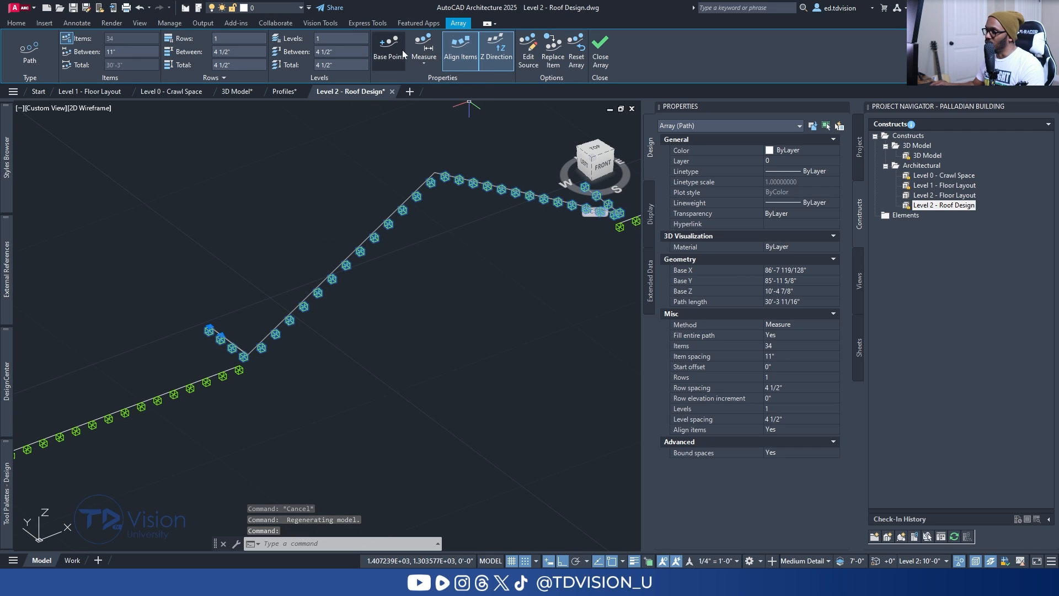
click(455, 52)
click(459, 55)
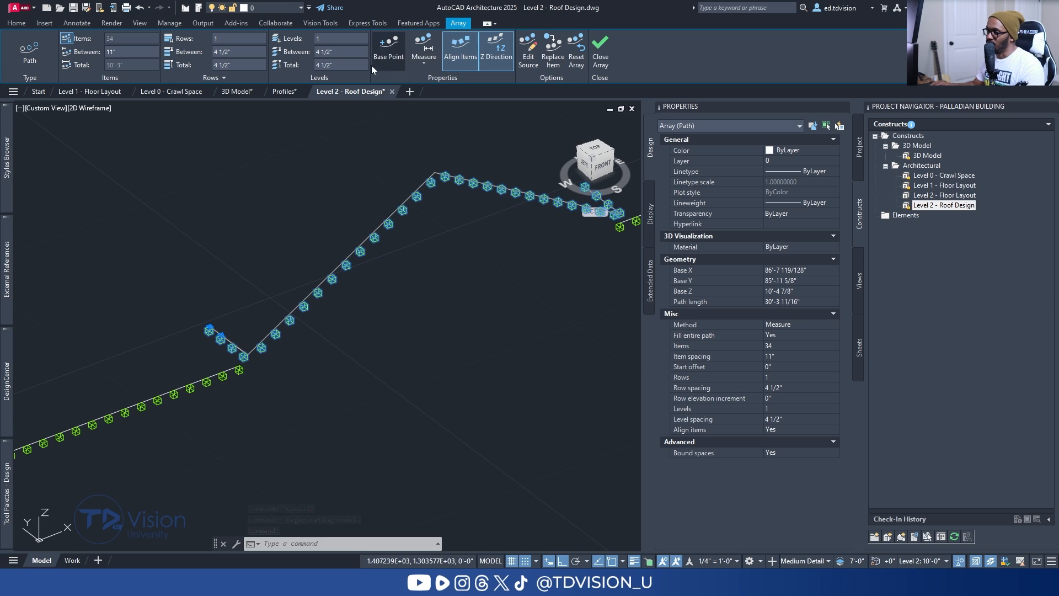
click(498, 67)
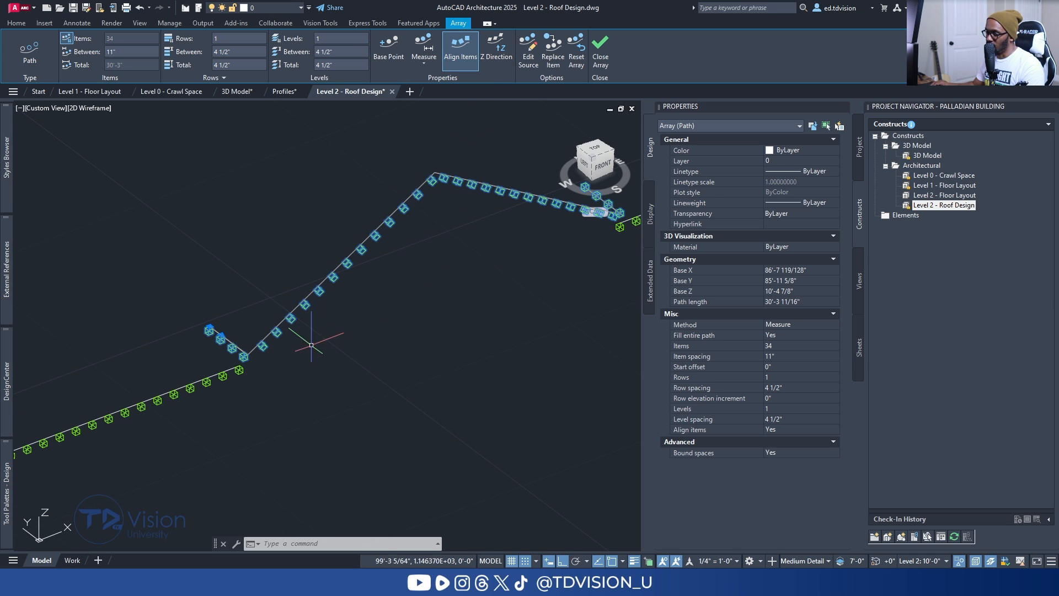
scroll(289, 354, up, 4)
key(Escape)
Examine the block orientation along the pediment slope and the start of its guide path.
shift+middle_drag(295, 353, 183, 359)
shift+middle_drag(301, 365, 364, 362)
middle_drag(284, 394, 391, 319)
scroll(342, 314, up, 6)
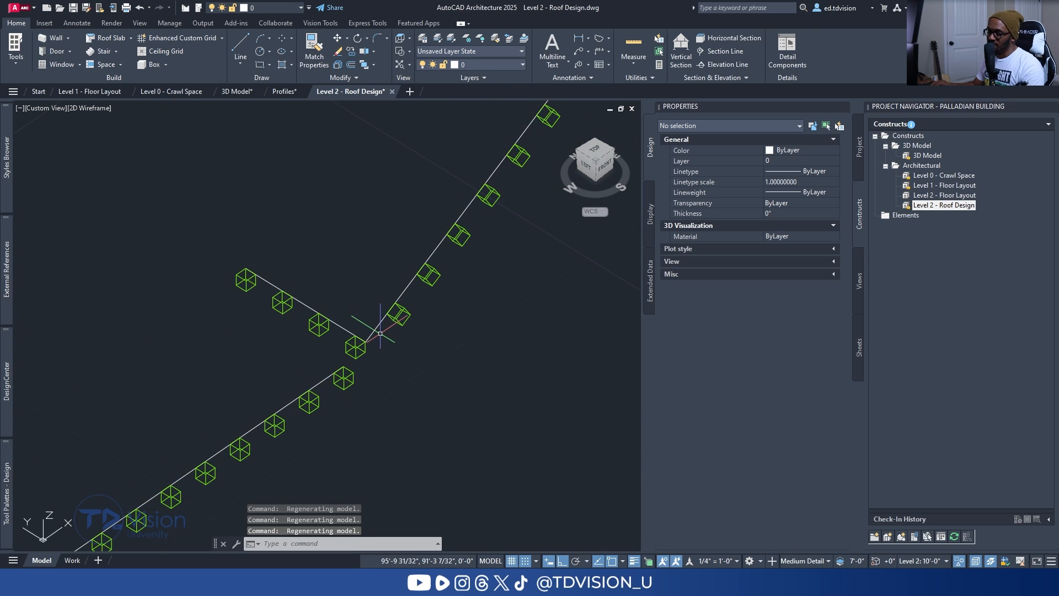
click(343, 318)
click(367, 307)
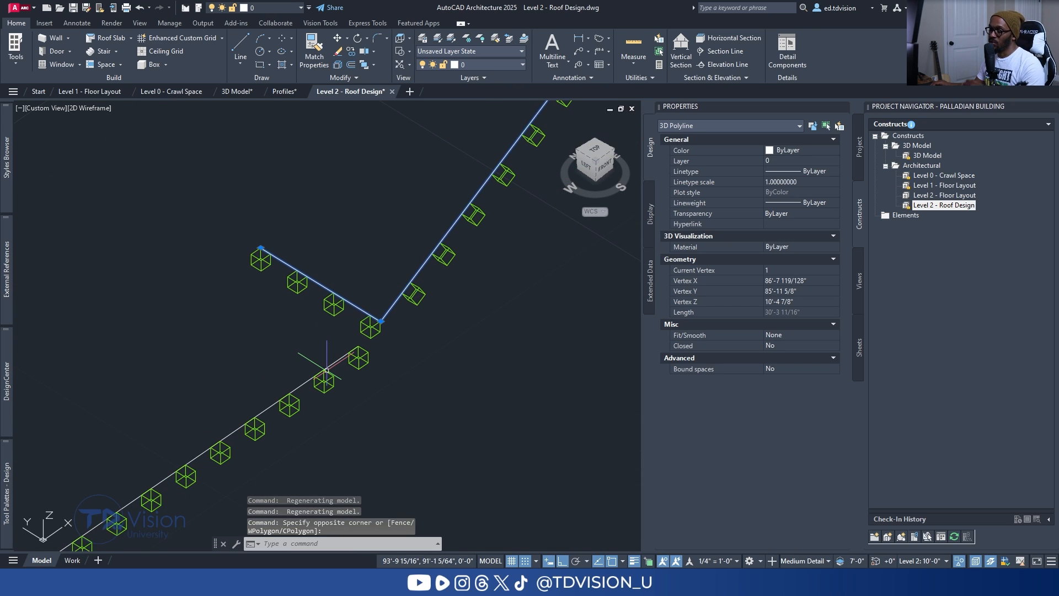
scroll(314, 371, down, 6)
scroll(349, 368, up, 2)
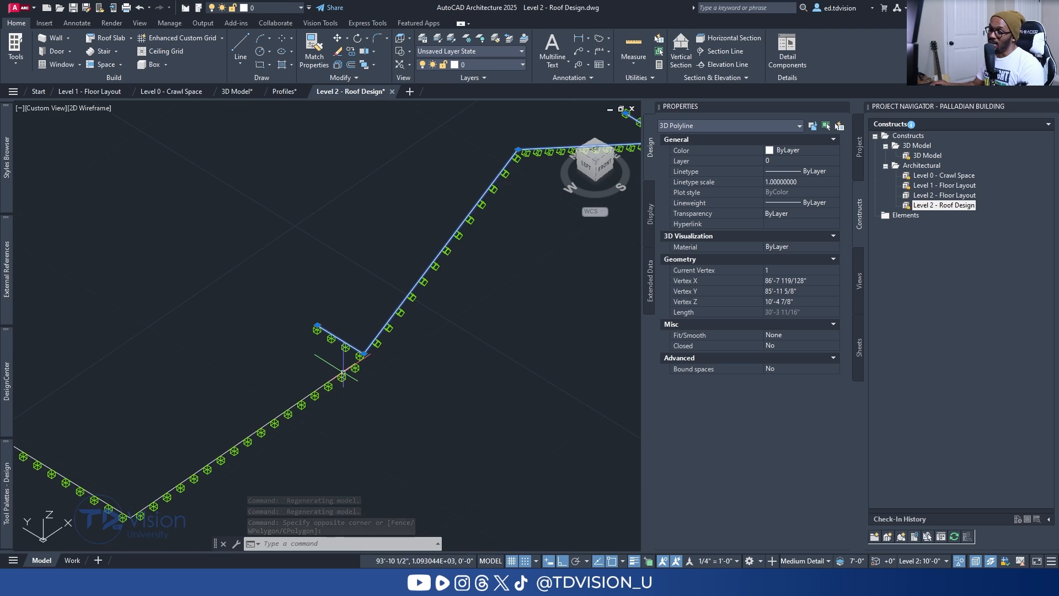
key(Escape)
key(Escape)
key(Escape)
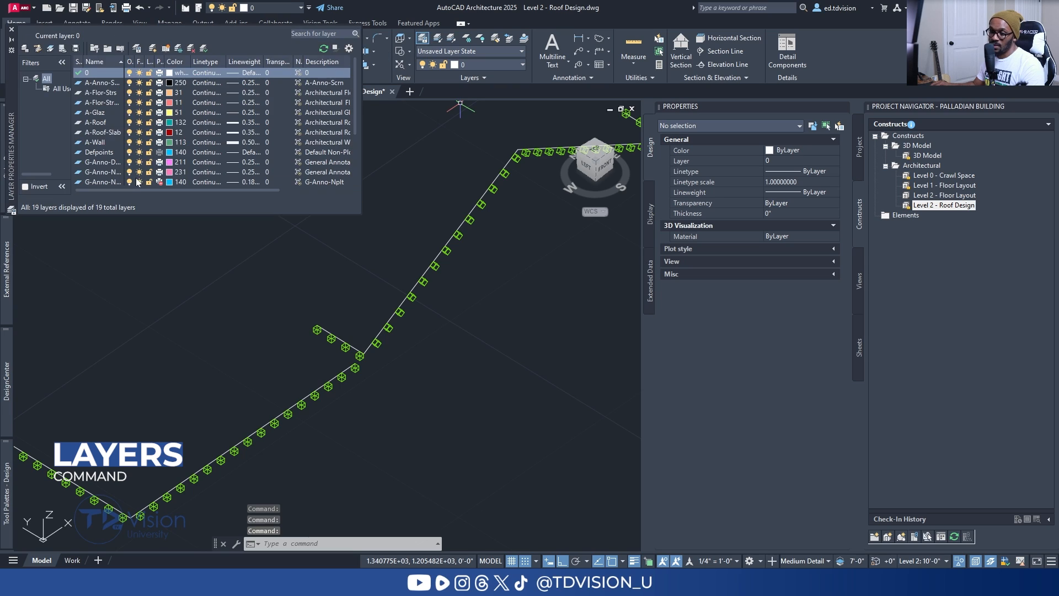
Create a non-plotting layer named Array Path with color 50.
double_click(10, 122)
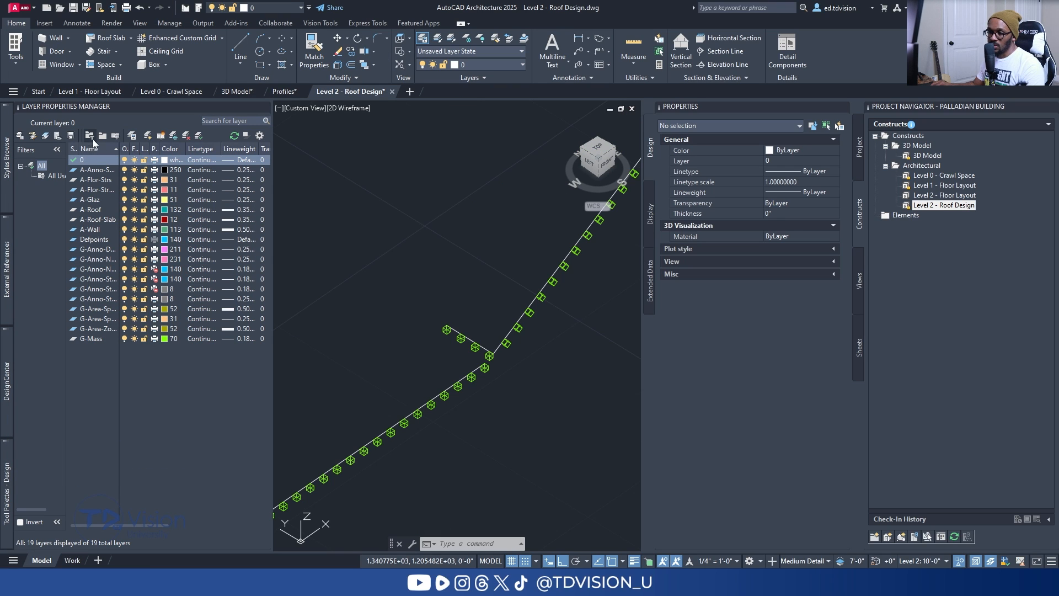
click(147, 135)
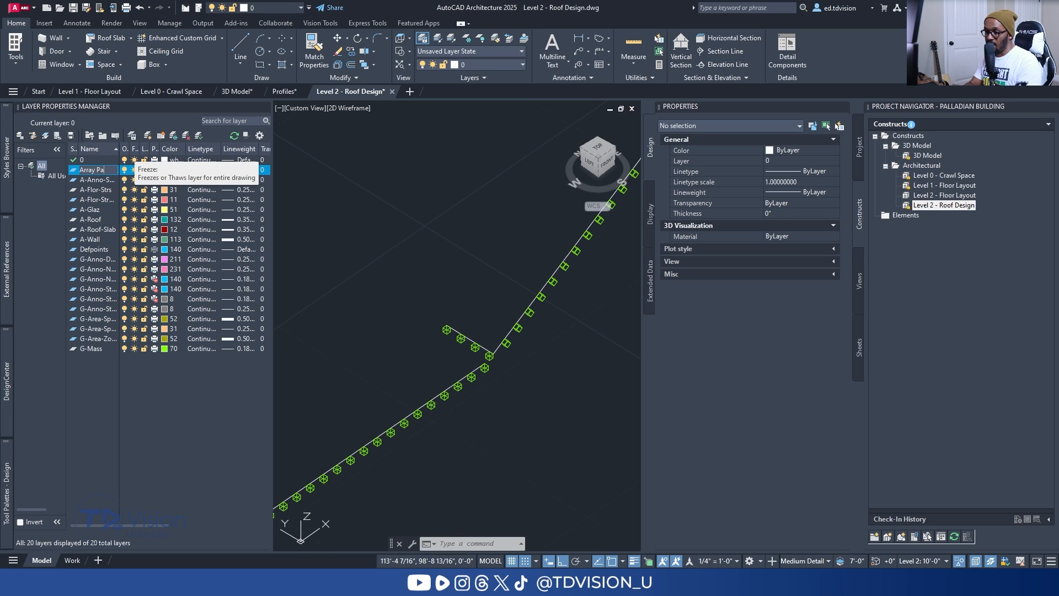
text(Array Path)
key(Return)
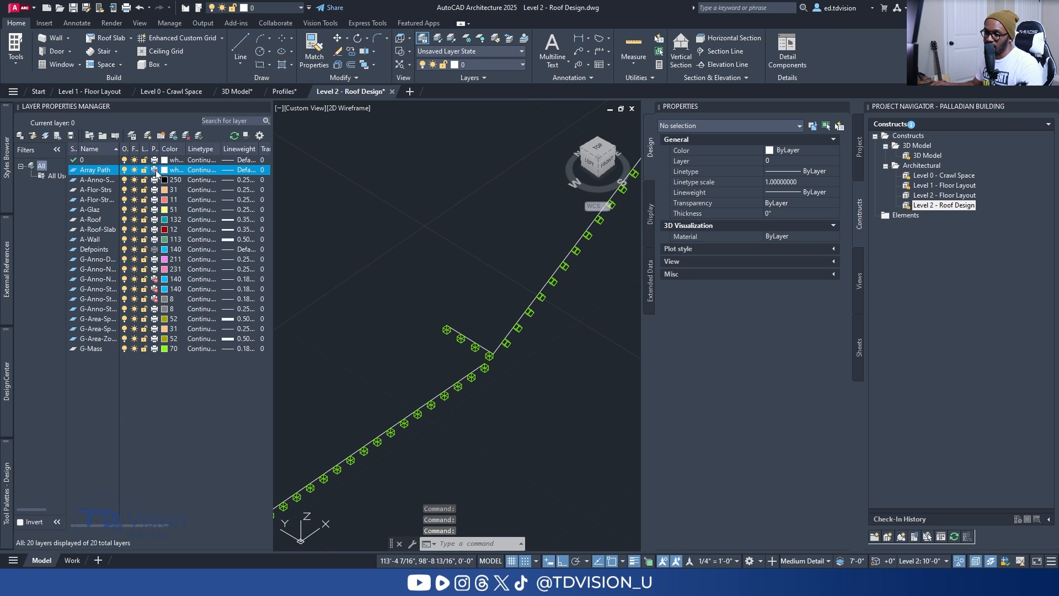
click(165, 172)
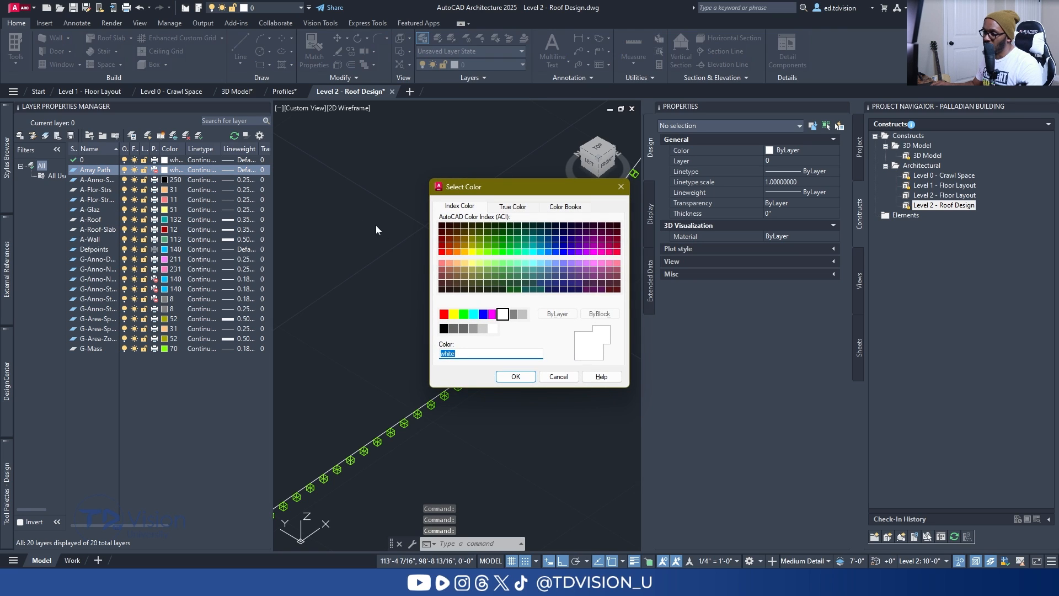
click(514, 377)
Assign the eave polyline and the pediment 3D polyline guide paths to the Array Path layer.
click(451, 390)
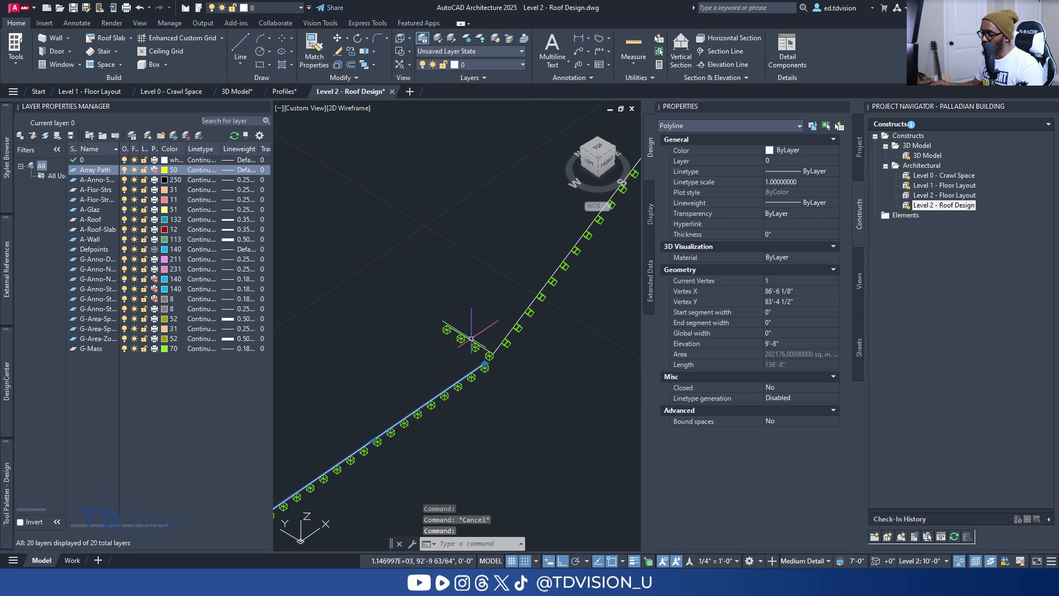
scroll(471, 337, up, 2)
click(467, 341)
click(468, 340)
click(468, 338)
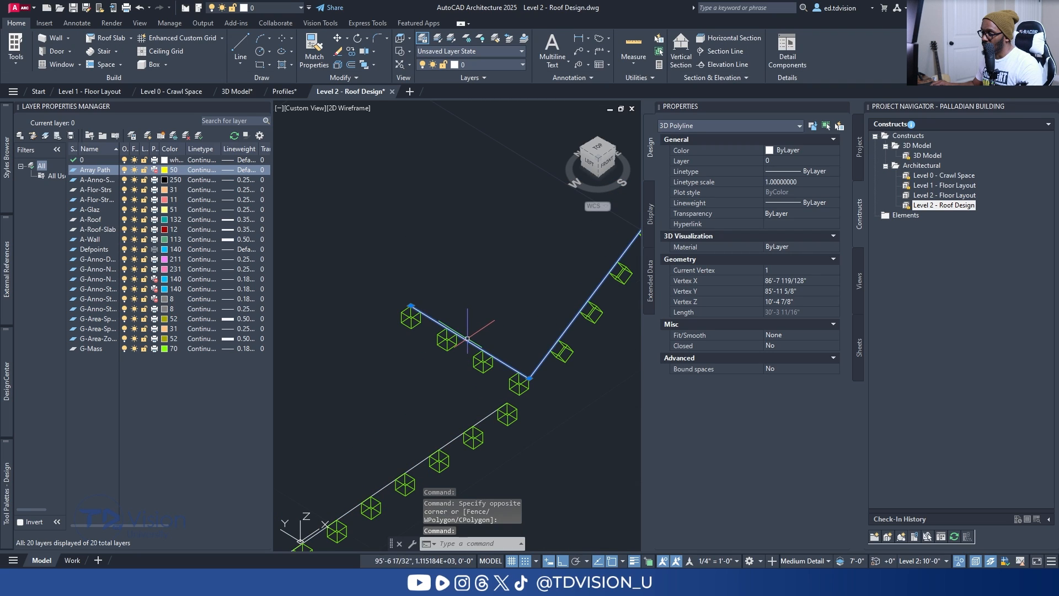
click(447, 444)
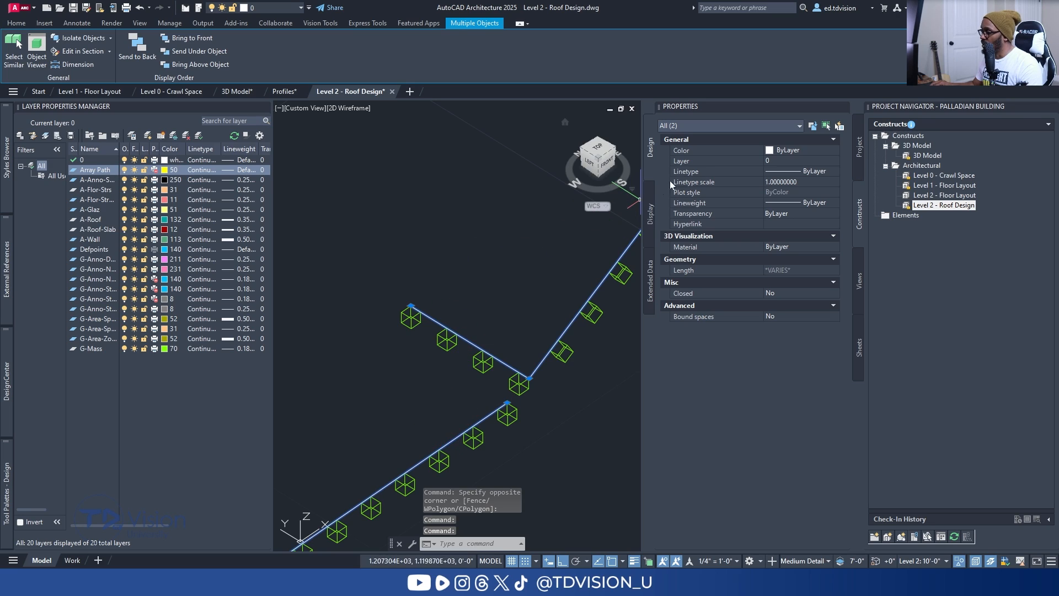
click(792, 161)
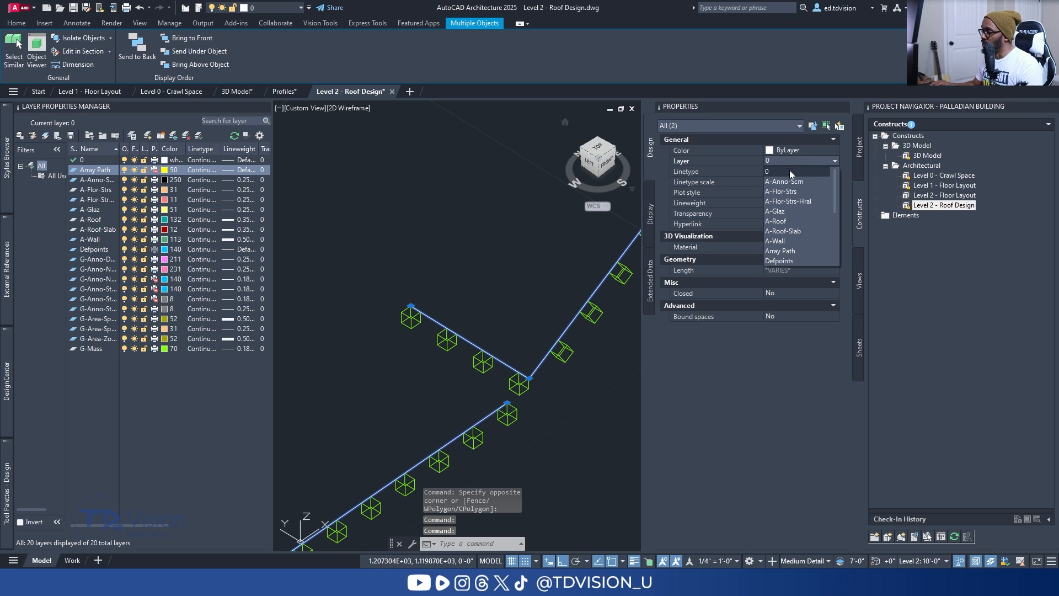
click(780, 250)
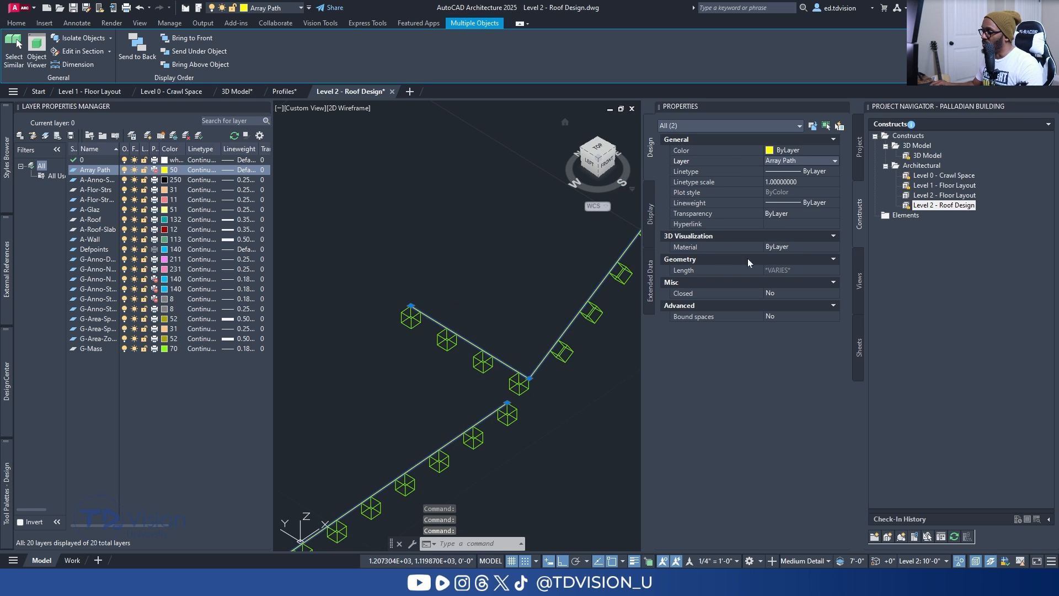
Change the color of the Array Path layer to red and clear the selection.
click(165, 171)
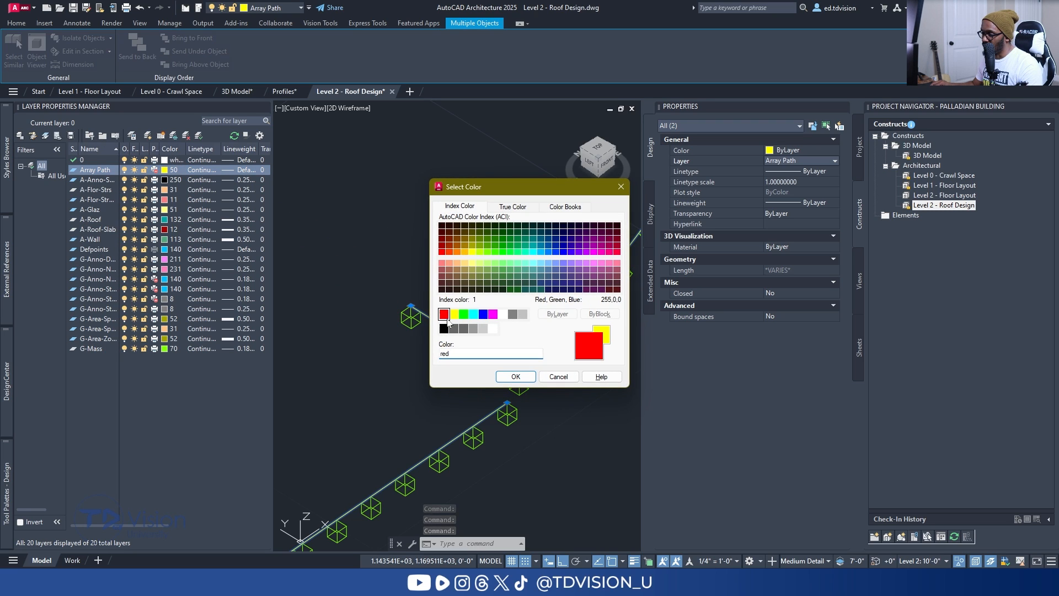
click(523, 381)
key(Escape)
key(Escape)
key(Escape)
scroll(423, 307, down, 6)
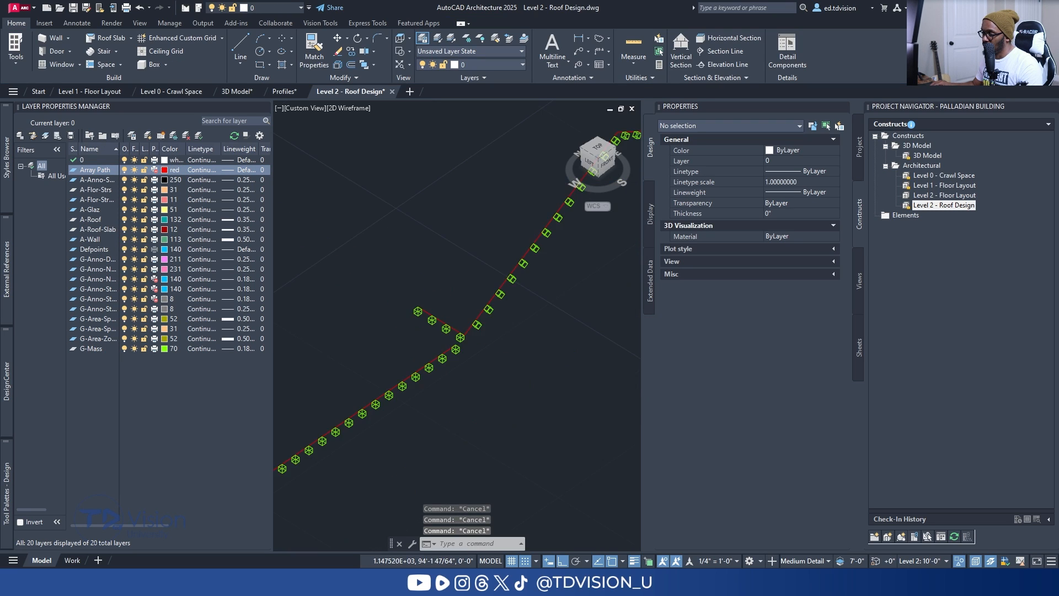
End object isolation to bring back the hidden roof slabs and save the roof drawing.
mouse_move(422, 307)
middle_down()
mouse_move(508, 316)
mouse_move(459, 351)
middle_up()
middle_drag(527, 283, 404, 341)
double_click(471, 293)
middle_drag(471, 328, 438, 265)
scroll(428, 288, up, 1)
scroll(425, 287, down, 1)
scroll(378, 251, up, 1)
right_click(355, 253)
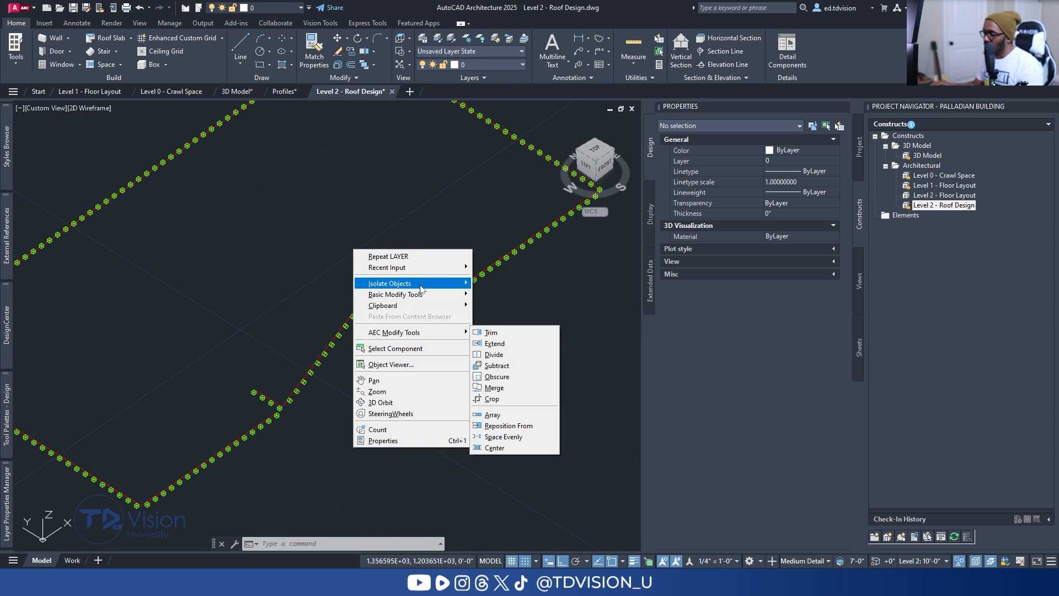
mouse_move(411, 284)
click(514, 343)
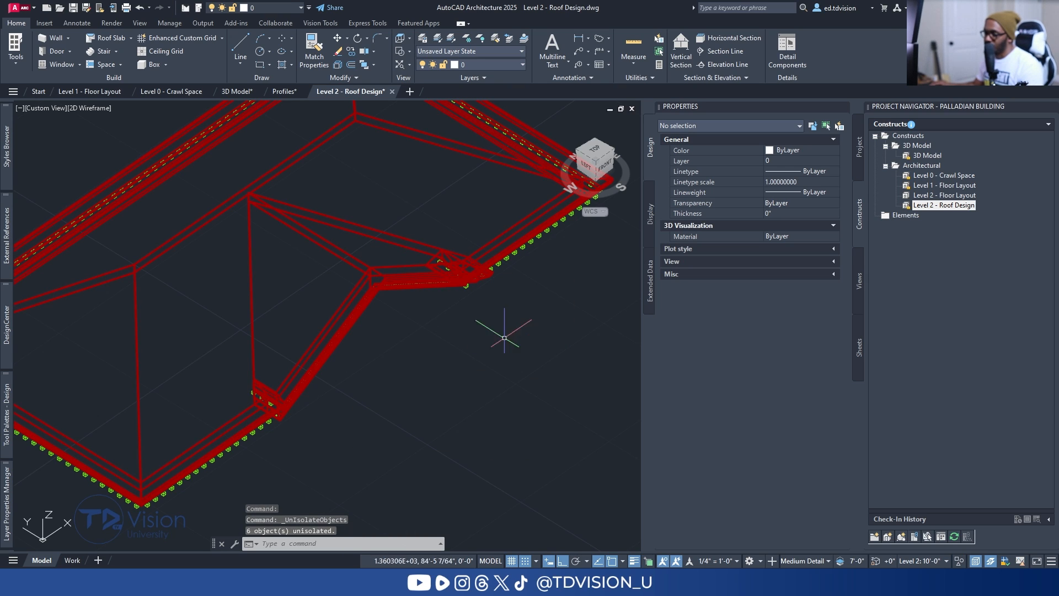
shift+middle_drag(343, 366, 364, 324)
key(ctrl+s)
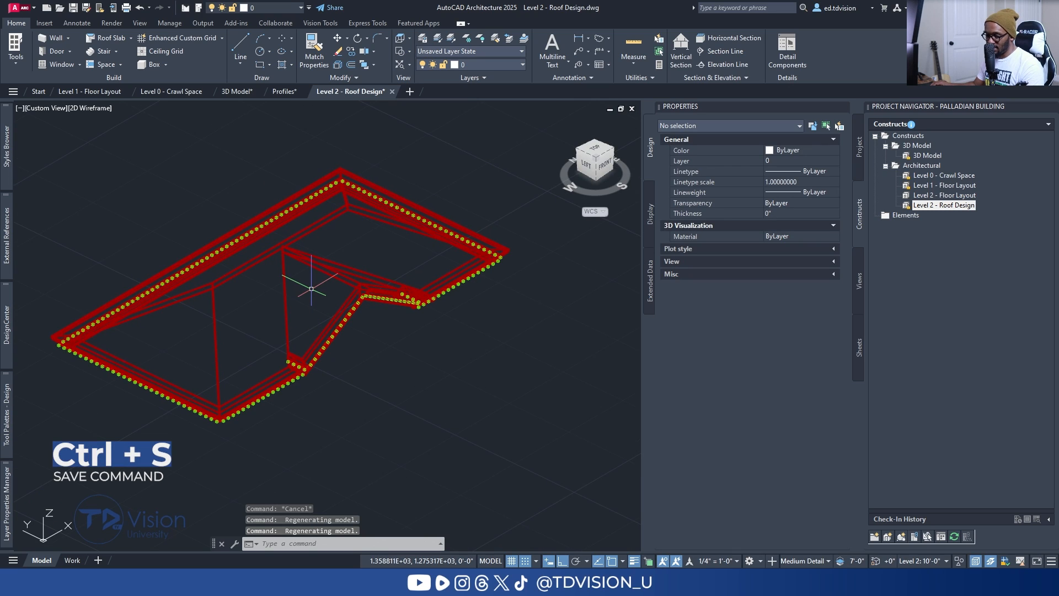
Close the Level 2 - Roof Design and Profiles drawings to return to the 3D Model drawing.
click(389, 91)
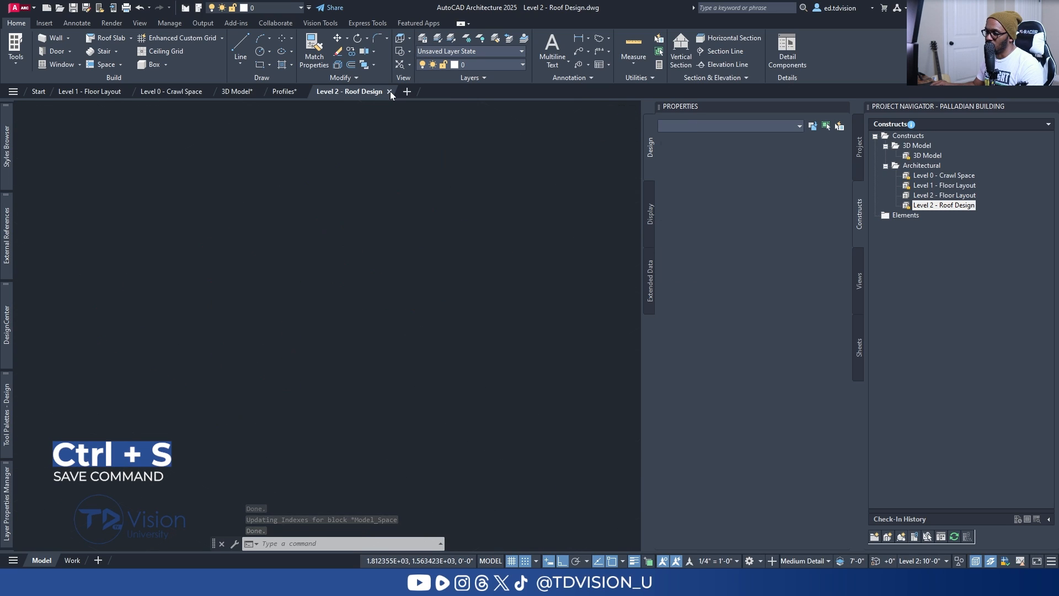
scroll(462, 268, down, 5)
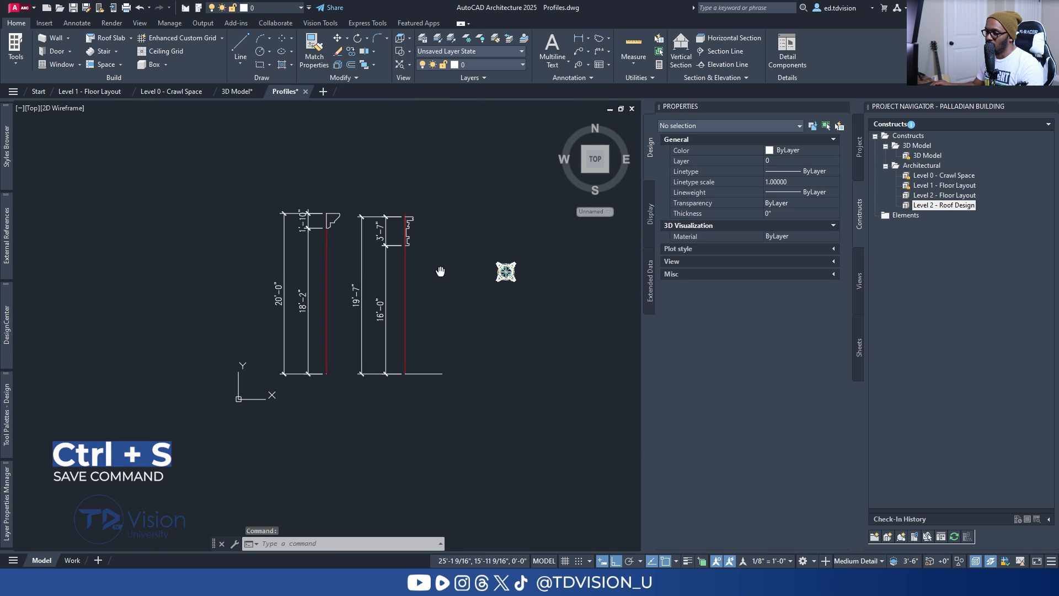
scroll(445, 273, up, 3)
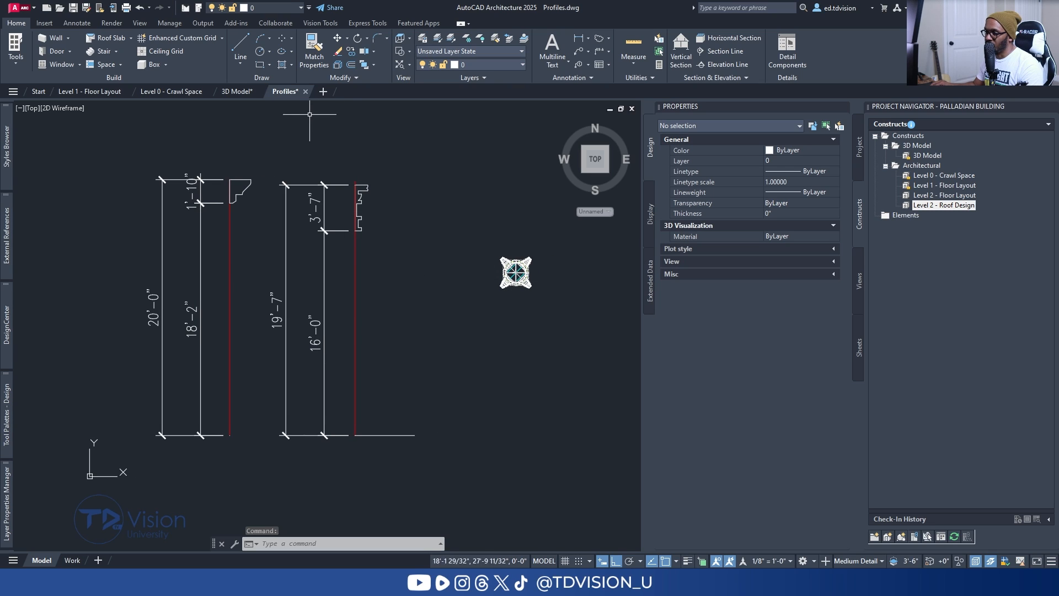
click(306, 94)
click(521, 314)
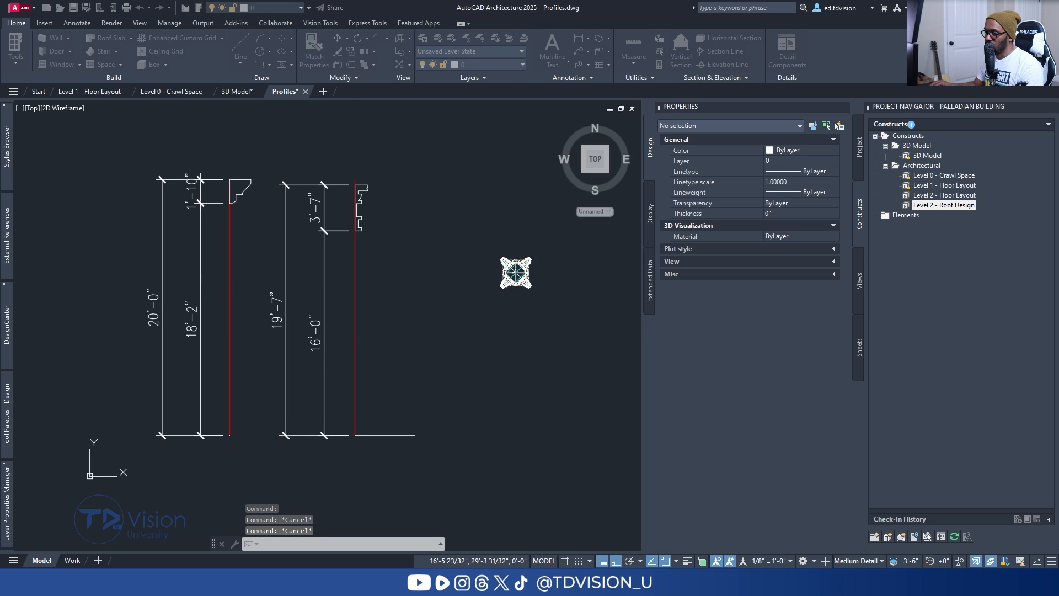
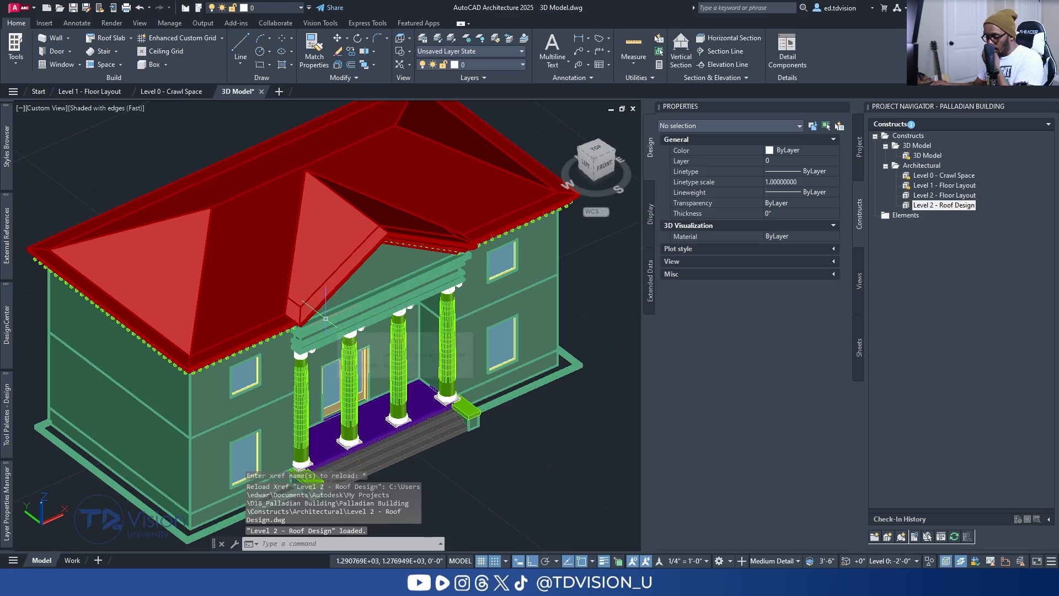
Examine the trim blocks along the eaves, building corners and pediment of the 3D model from below and above.
scroll(331, 374, up, 2)
shift+middle_drag(330, 374, 361, 259)
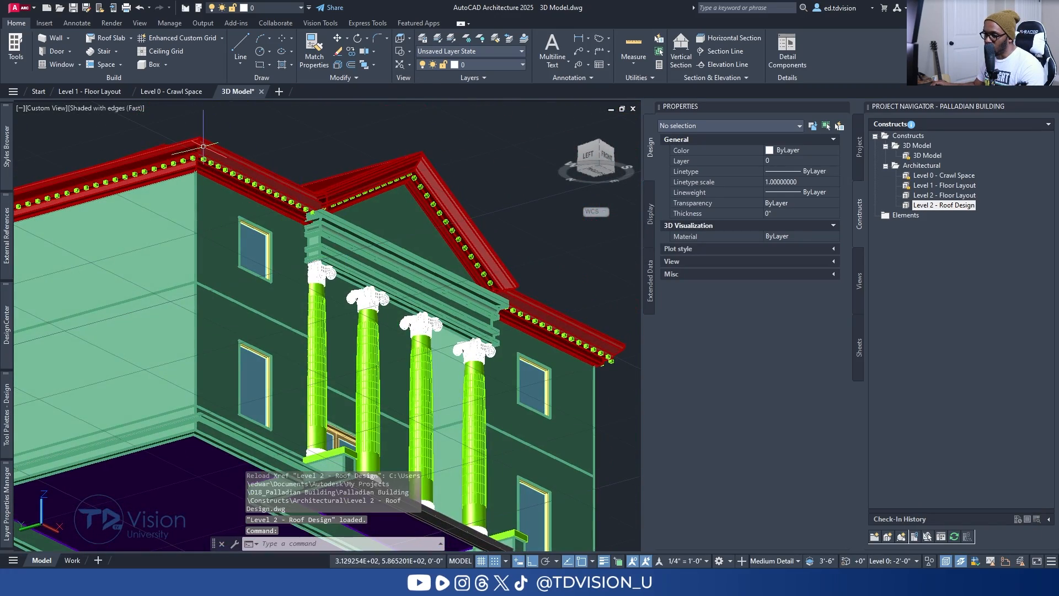
scroll(203, 146, up, 5)
shift+middle_drag(230, 228, 293, 232)
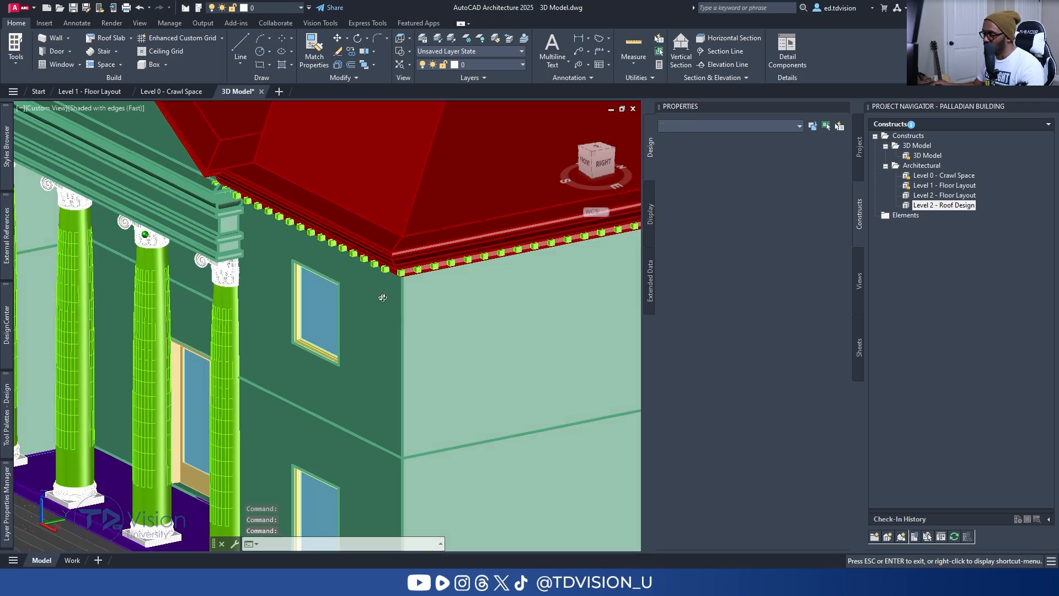
shift+middle_drag(385, 305, 380, 213)
middle_drag(365, 105, 378, 392)
scroll(403, 224, up, 2)
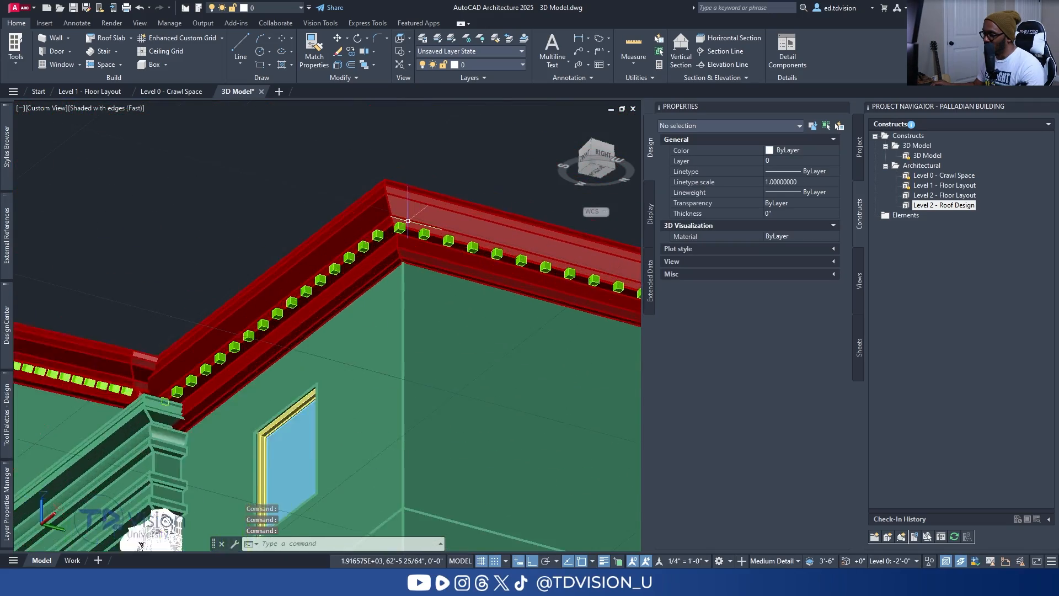
scroll(359, 237, down, 3)
scroll(359, 237, down, 3)
mouse_move(218, 255)
shift+middle_down()
mouse_move(326, 328)
mouse_move(415, 290)
shift+middle_up()
scroll(241, 205, up, 5)
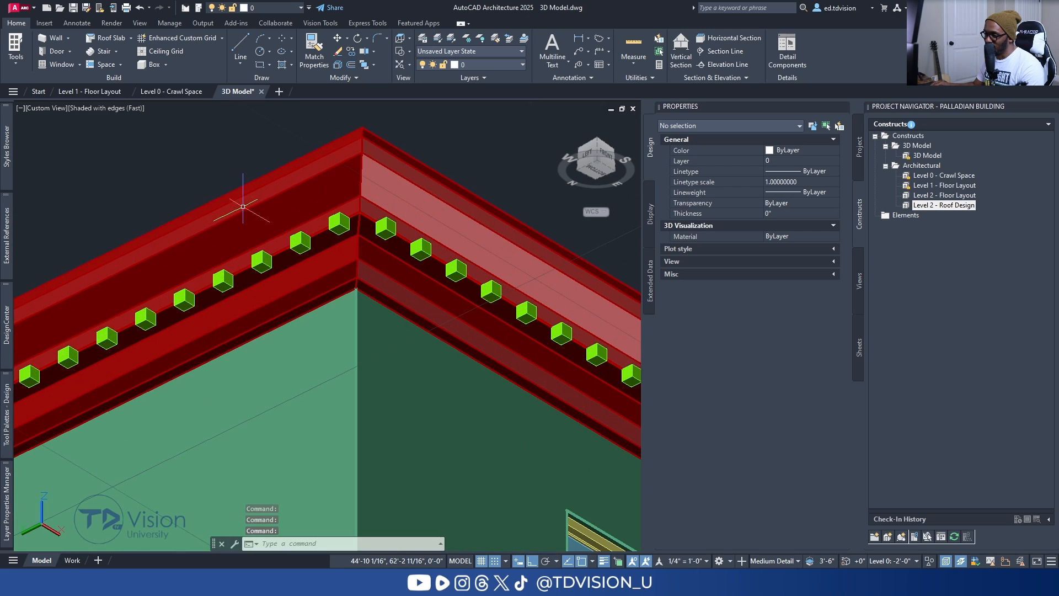
scroll(346, 235, down, 4)
shift+middle_drag(379, 222, 385, 326)
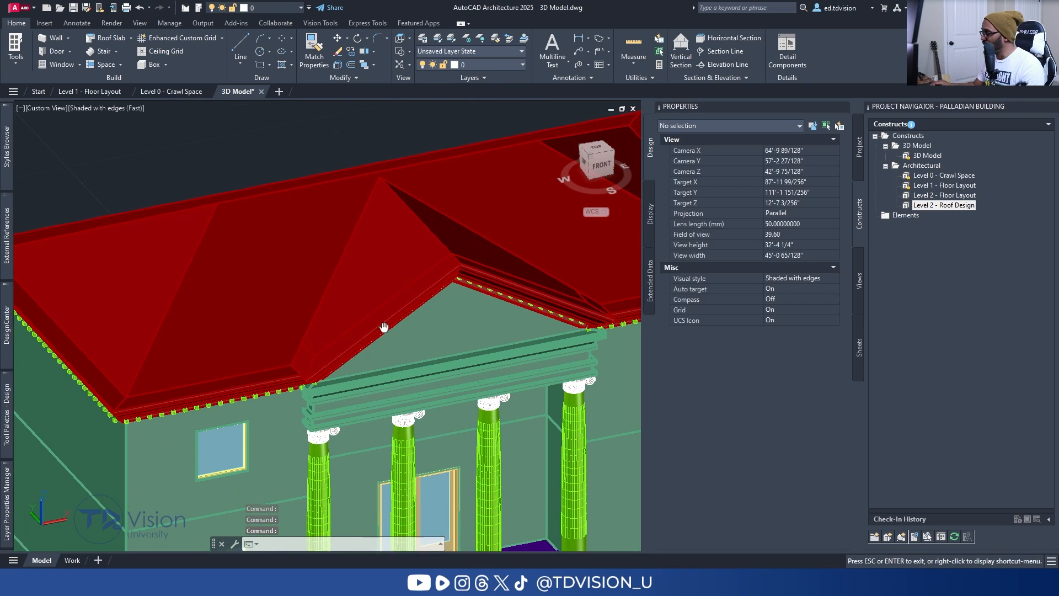
Reopen the Level 2 - Roof Design drawing and hide all of its roof slabs.
double_click(935, 207)
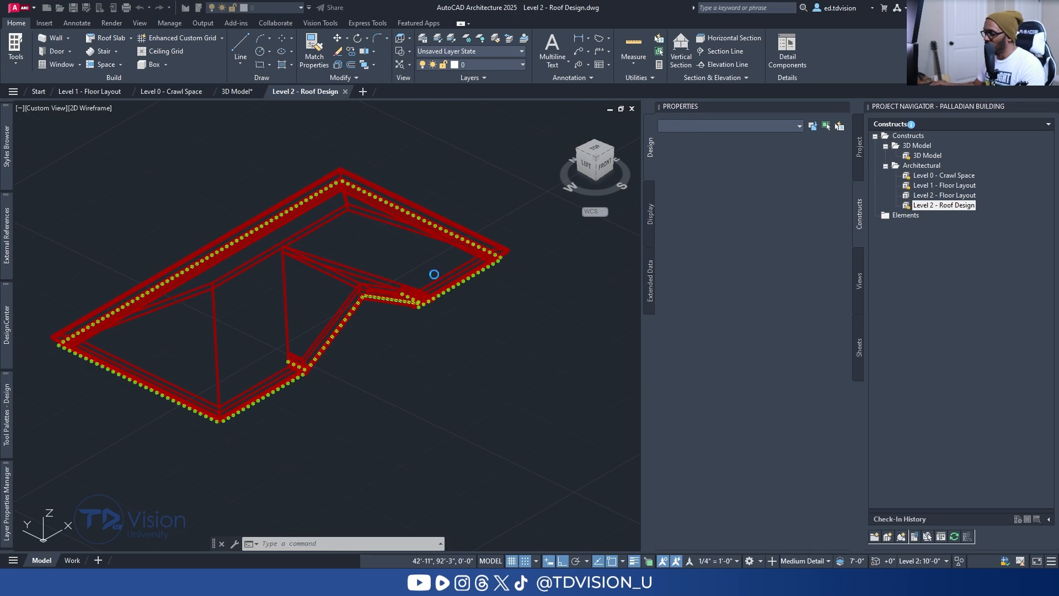
key(Escape)
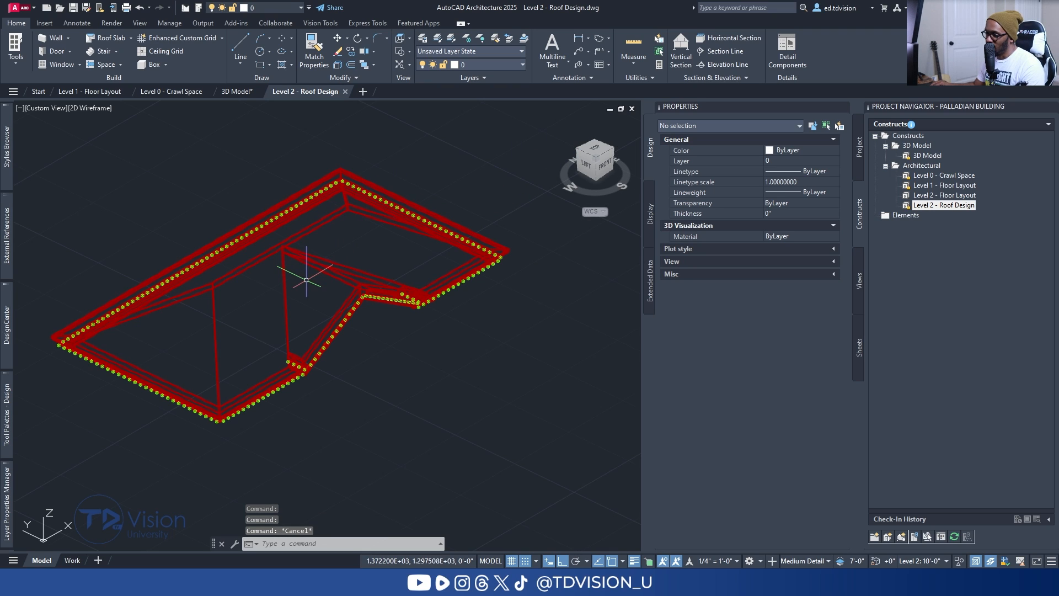
click(305, 278)
click(266, 248)
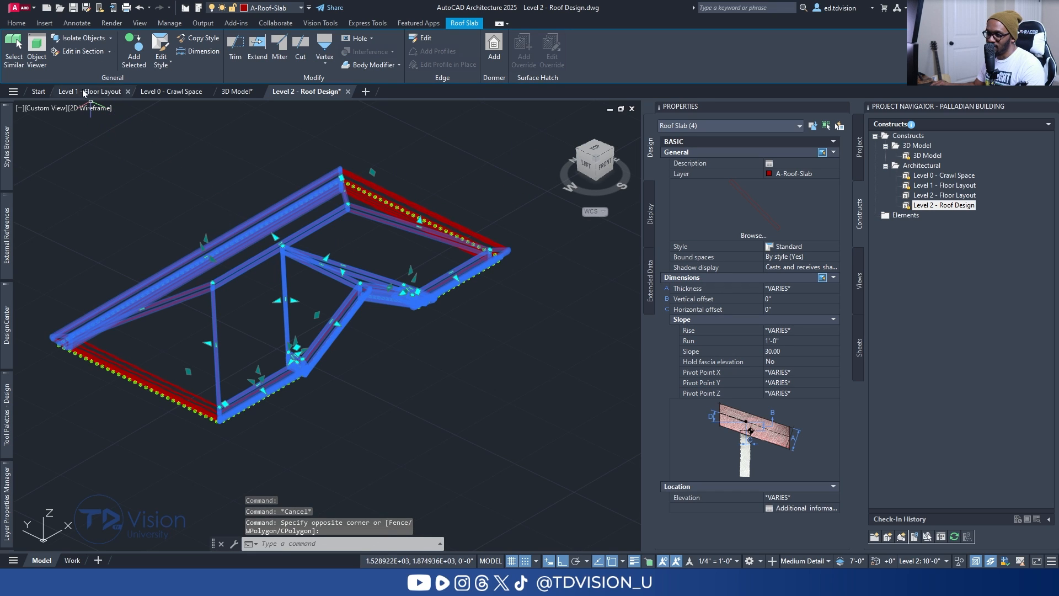
click(21, 55)
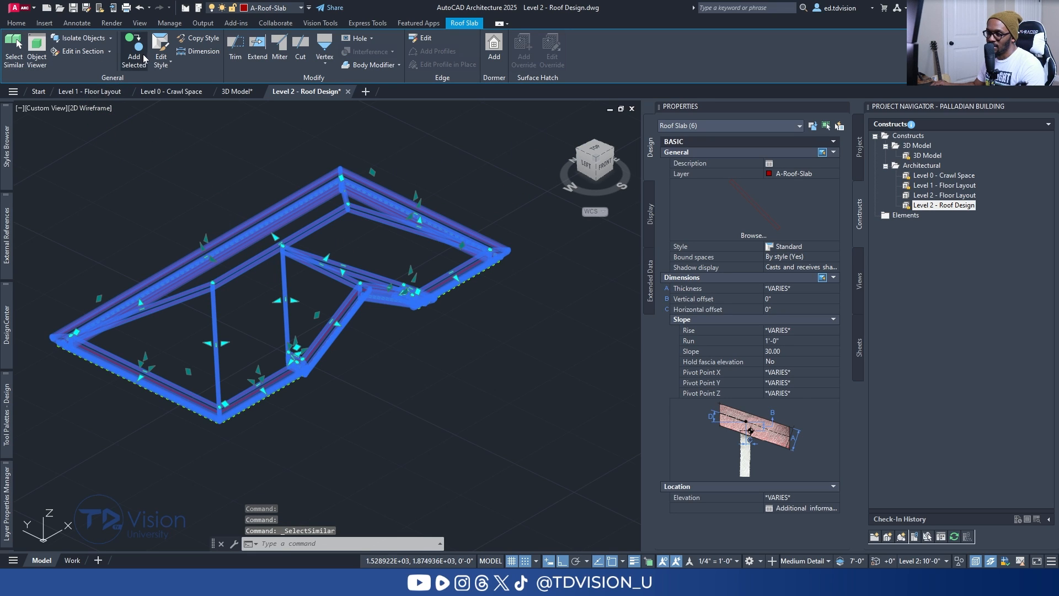
click(111, 38)
click(87, 79)
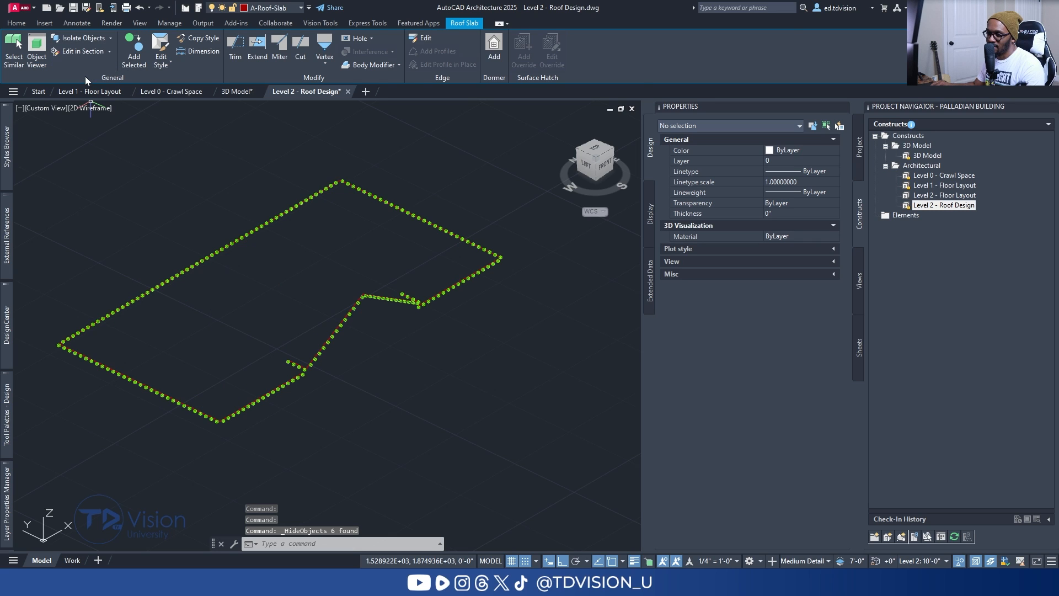
key(Escape)
key(Escape)
In plan view, stretch the west segment of the eave guide path 6" inward.
click(596, 150)
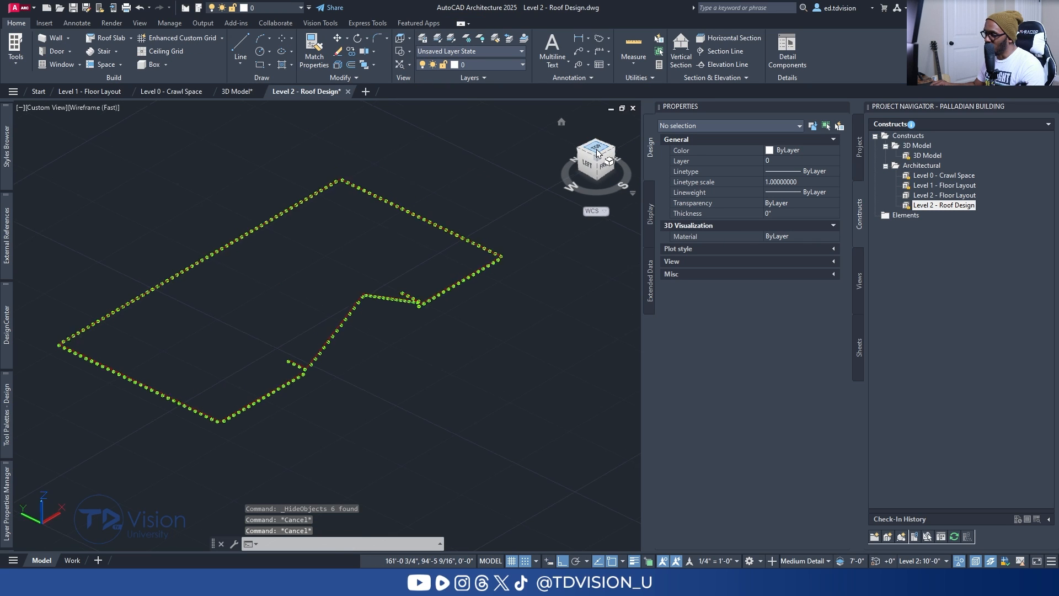
click(632, 138)
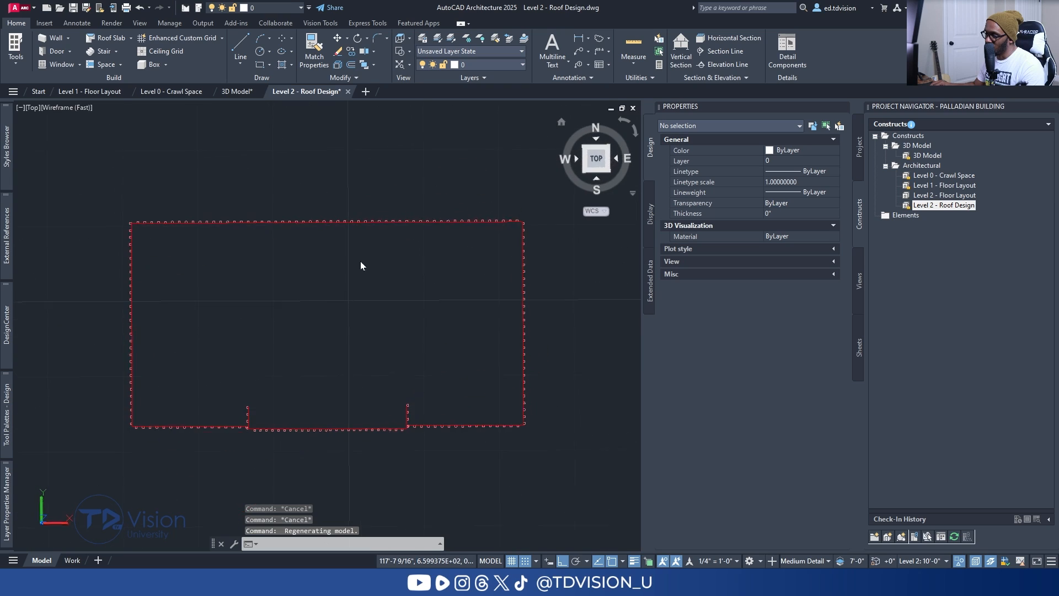
scroll(117, 311, up, 6)
click(118, 296)
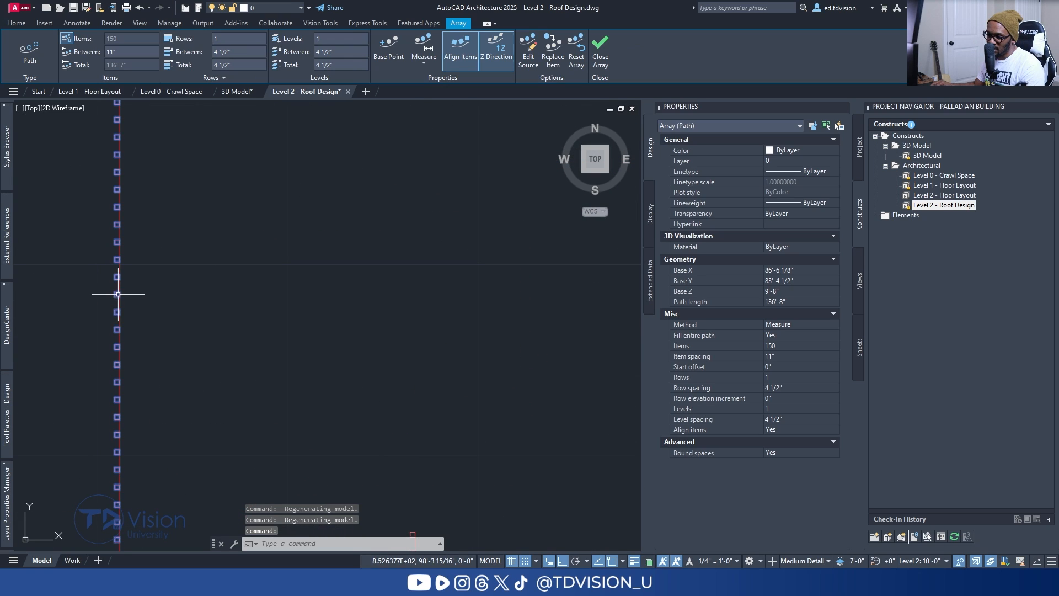
key(Escape)
click(122, 308)
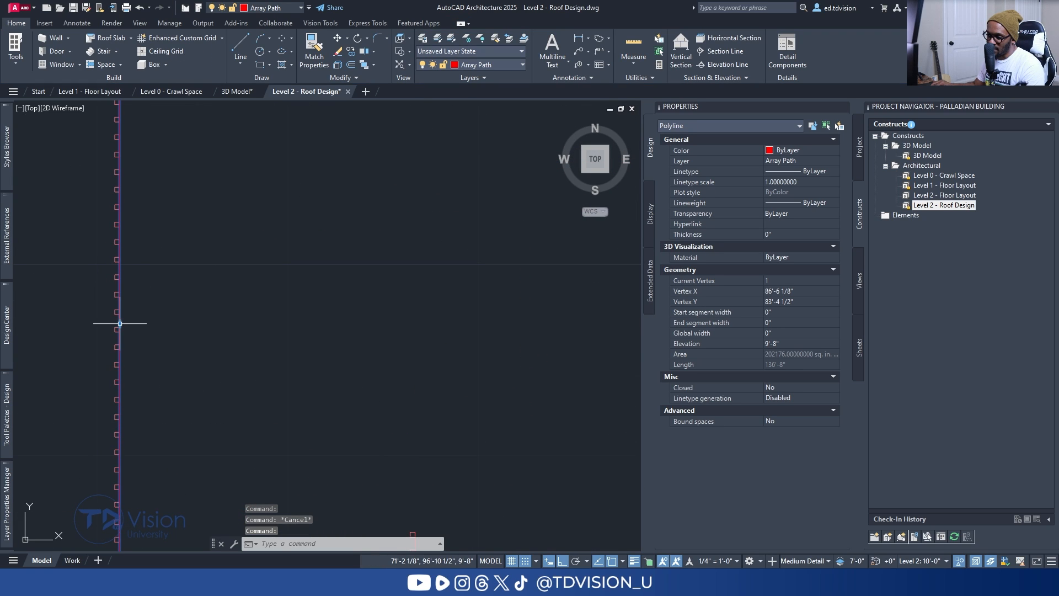
click(120, 323)
scroll(130, 325, down, 3)
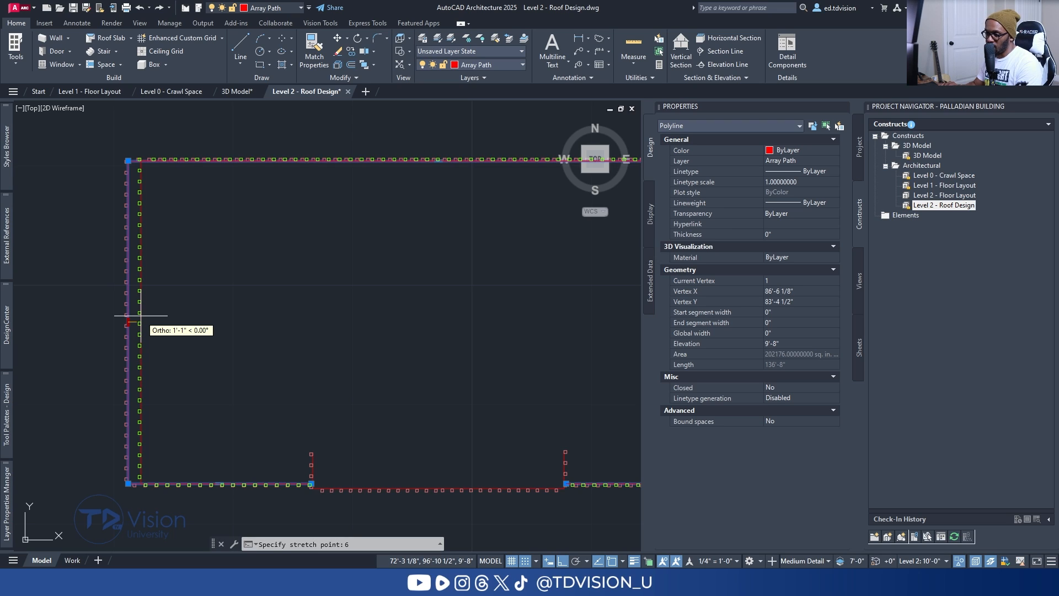
key(Return)
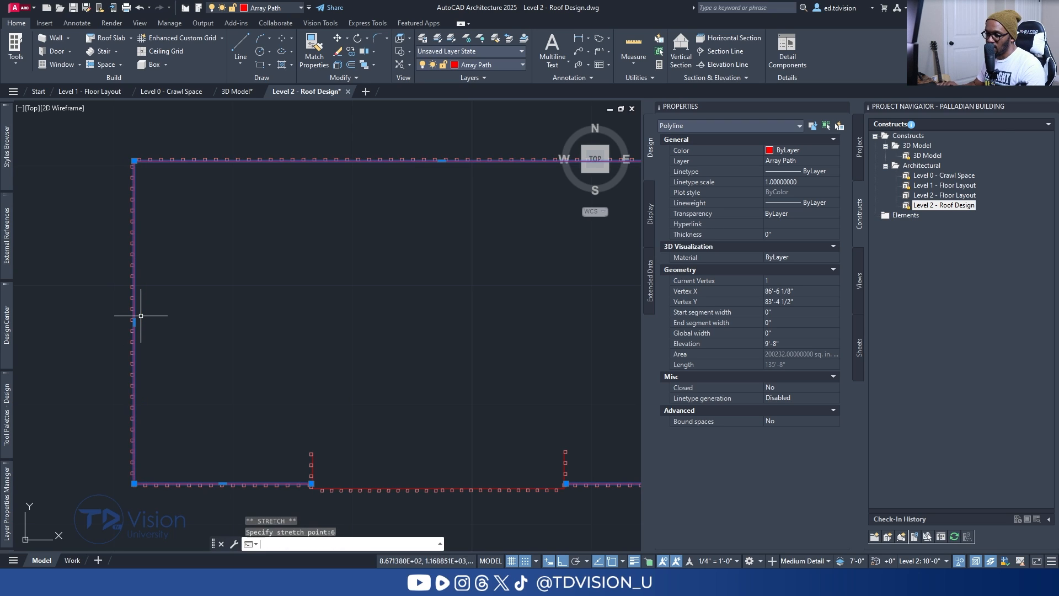
Stretch the front segment of the eave guide path west of the pediment 6" inward.
scroll(91, 457, up, 2)
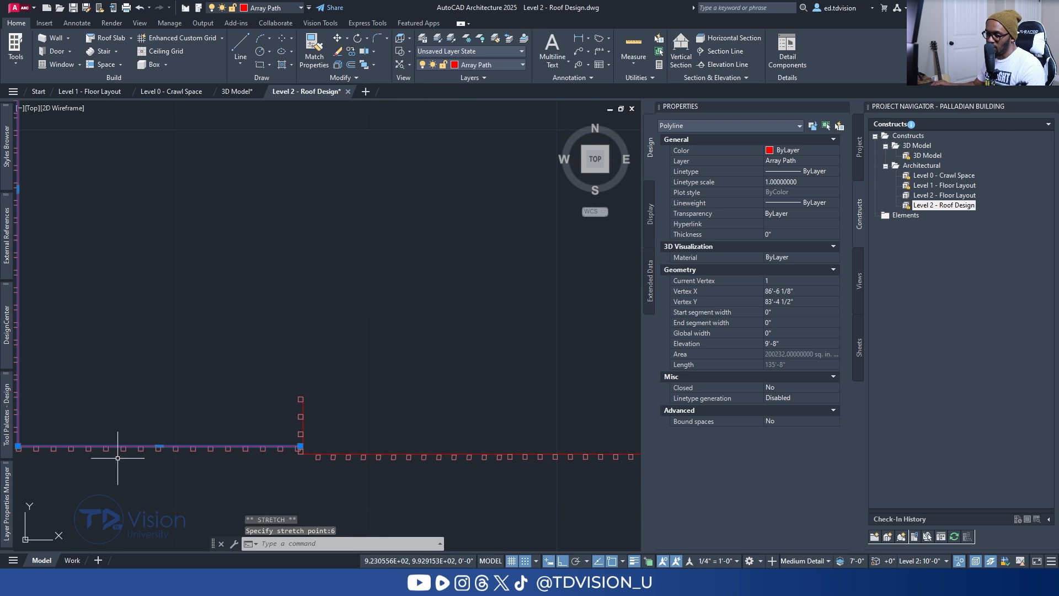
click(158, 446)
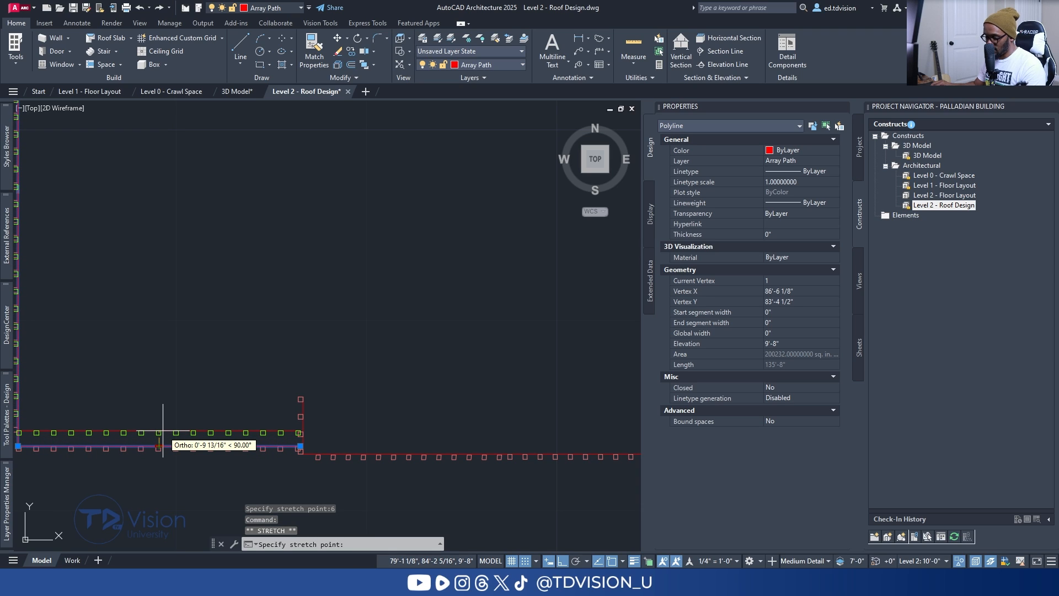
key(Return)
Stretch the rear segment of the eave guide path 6" inward.
scroll(299, 398, down, 2)
middle_drag(410, 335, 290, 437)
scroll(301, 210, up, 2)
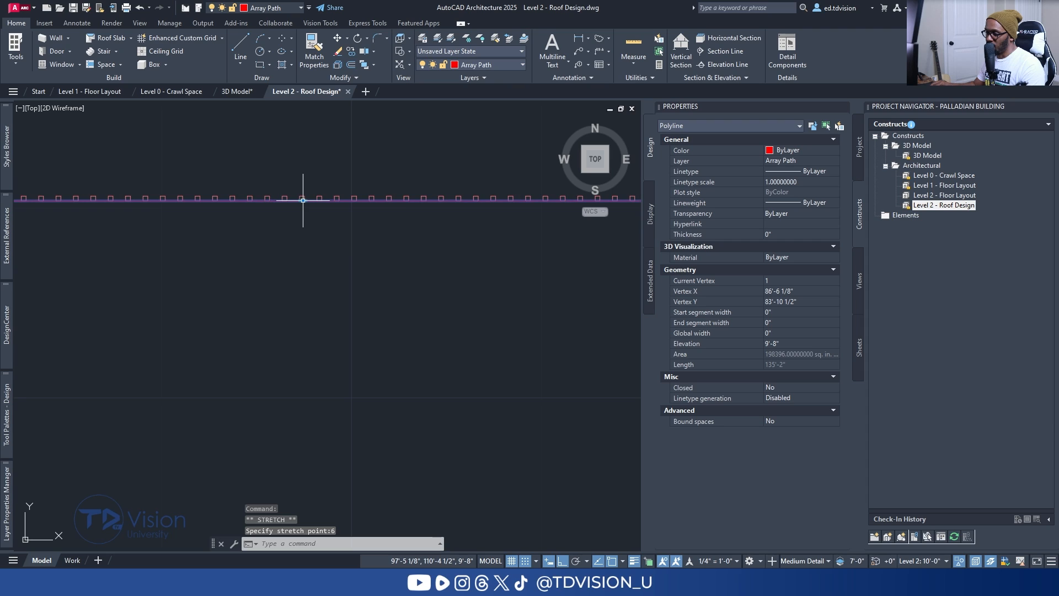
click(303, 200)
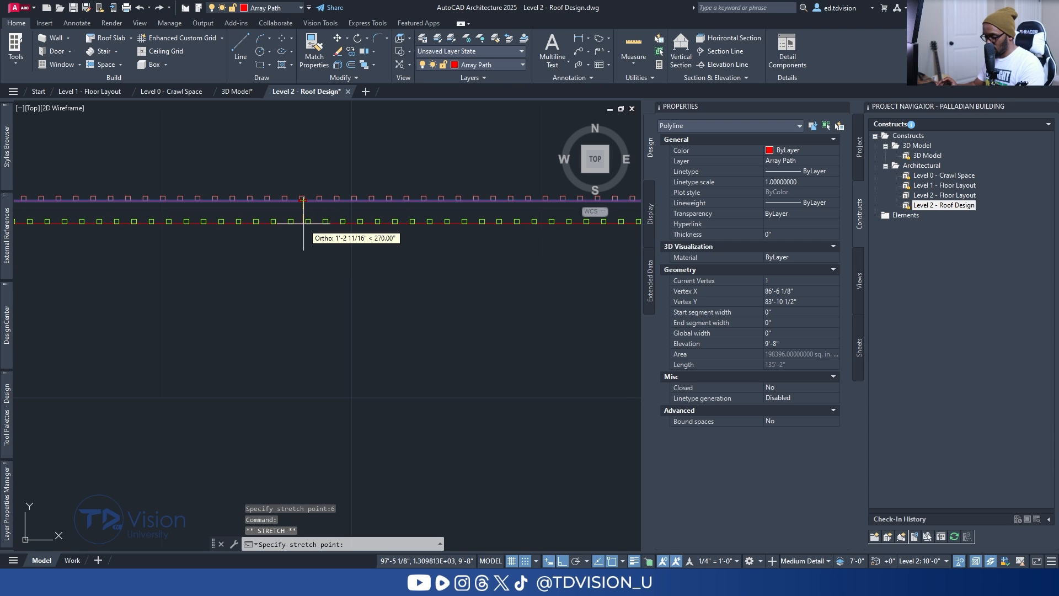
text(6)
key(Return)
Stretch the east segment of the eave guide path 6" inward.
middle_drag(409, 268, 104, 228)
middle_drag(329, 221, 324, 150)
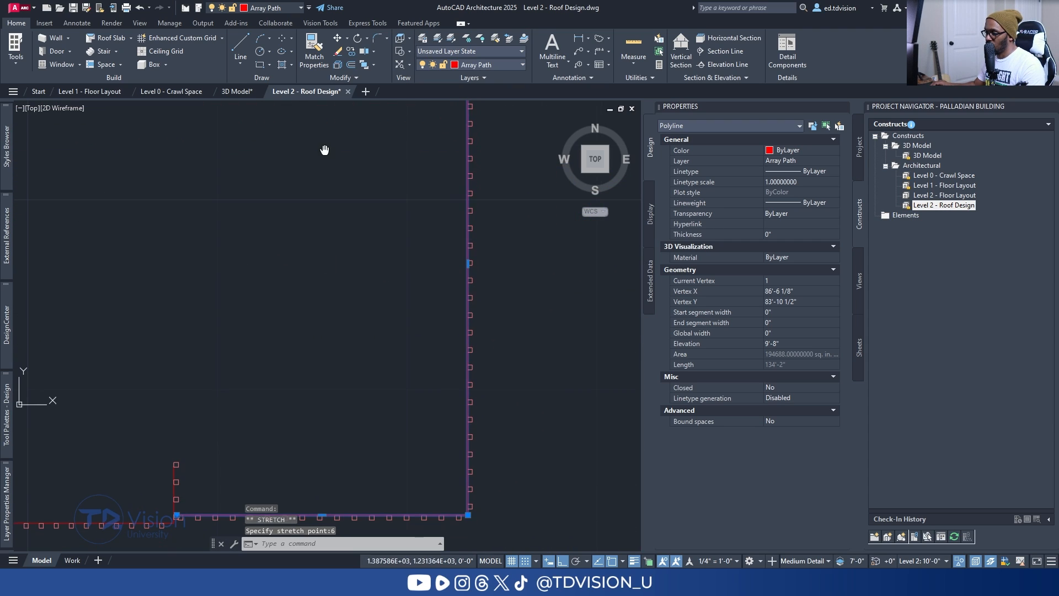
click(469, 263)
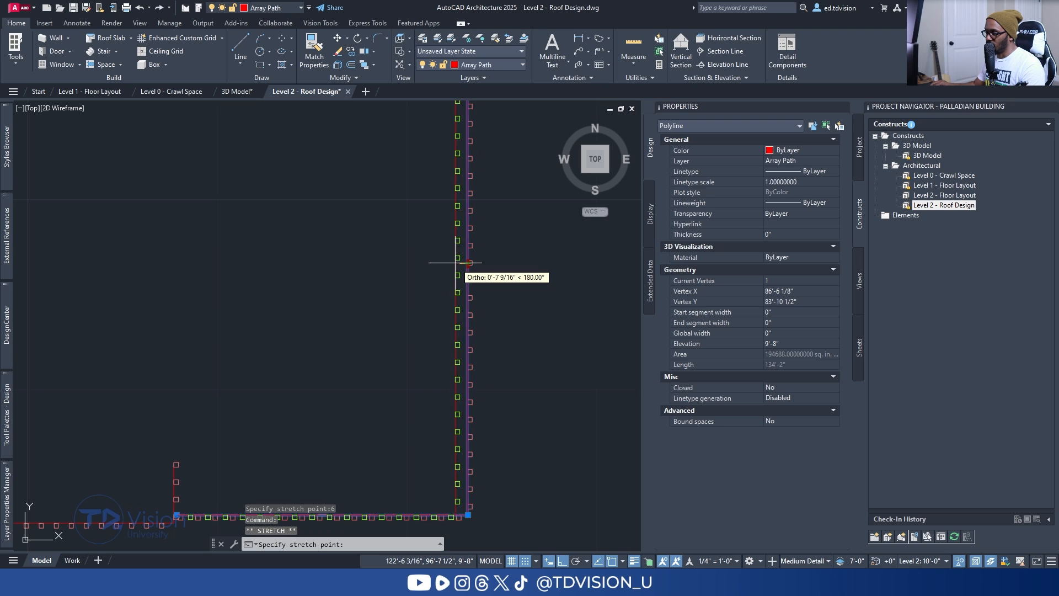
text(6)
key(Return)
Stretch the front segment of the eave guide path east of the pediment 6" inward and deselect the path.
scroll(331, 397, up, 3)
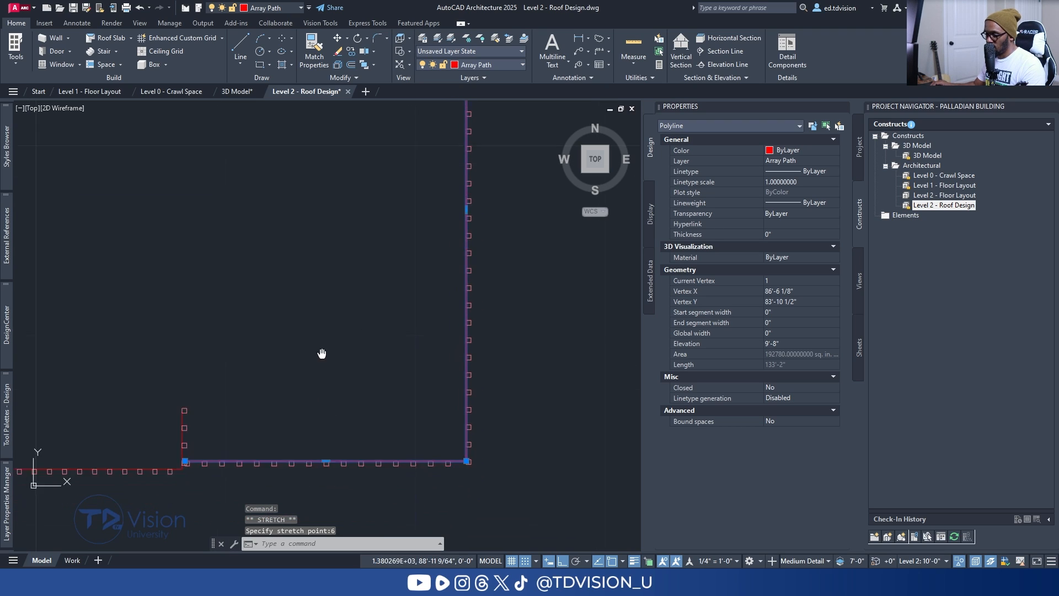
click(348, 395)
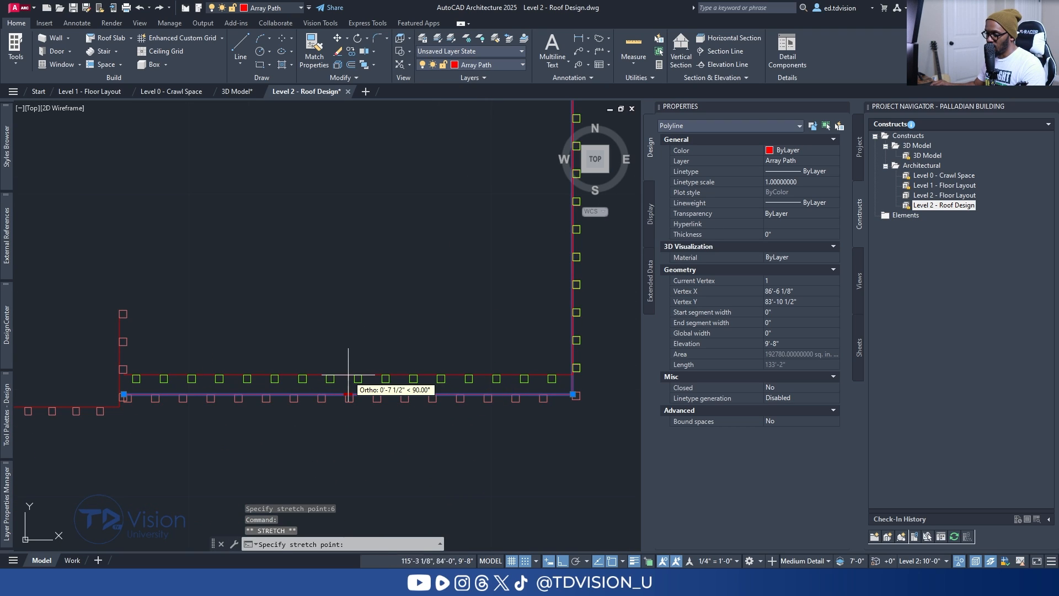
key(Escape)
key(Escape)
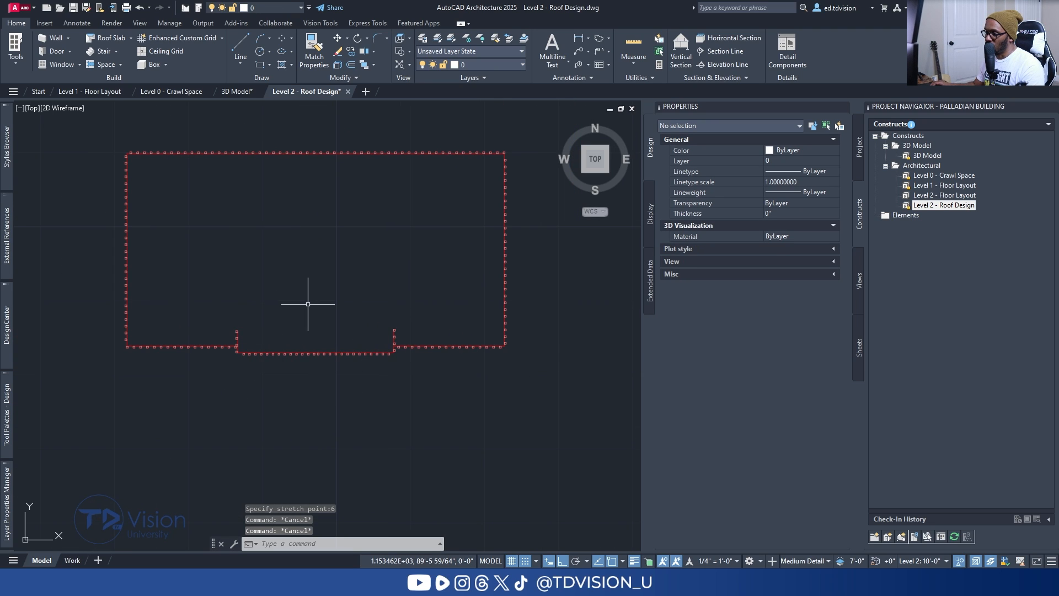
End the object isolation so the roof slabs are displayed again, and save the Level 2 - Roof Design drawing.
right_click(387, 302)
mouse_move(436, 336)
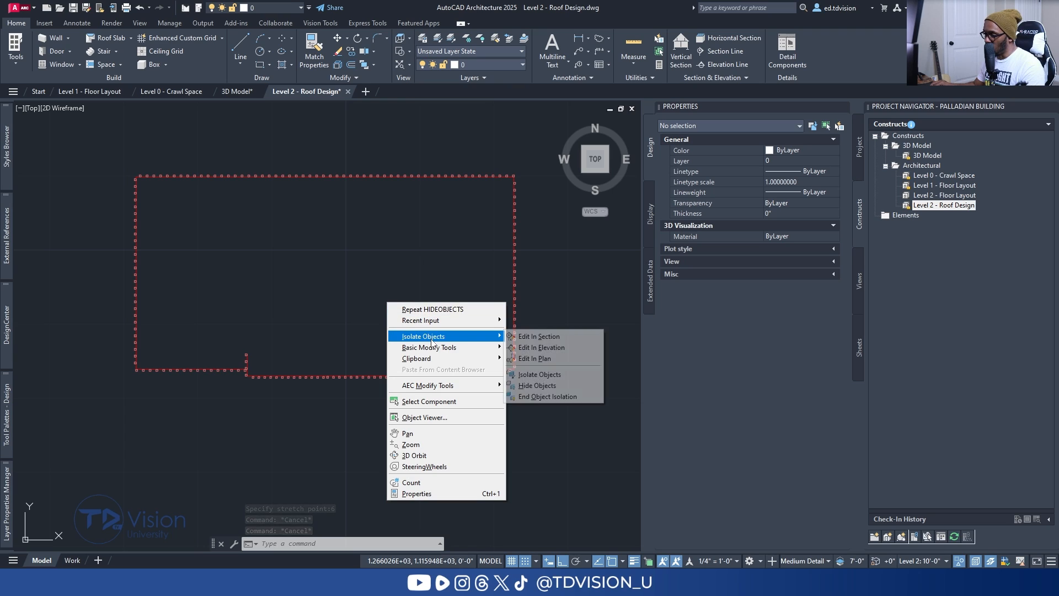
click(546, 397)
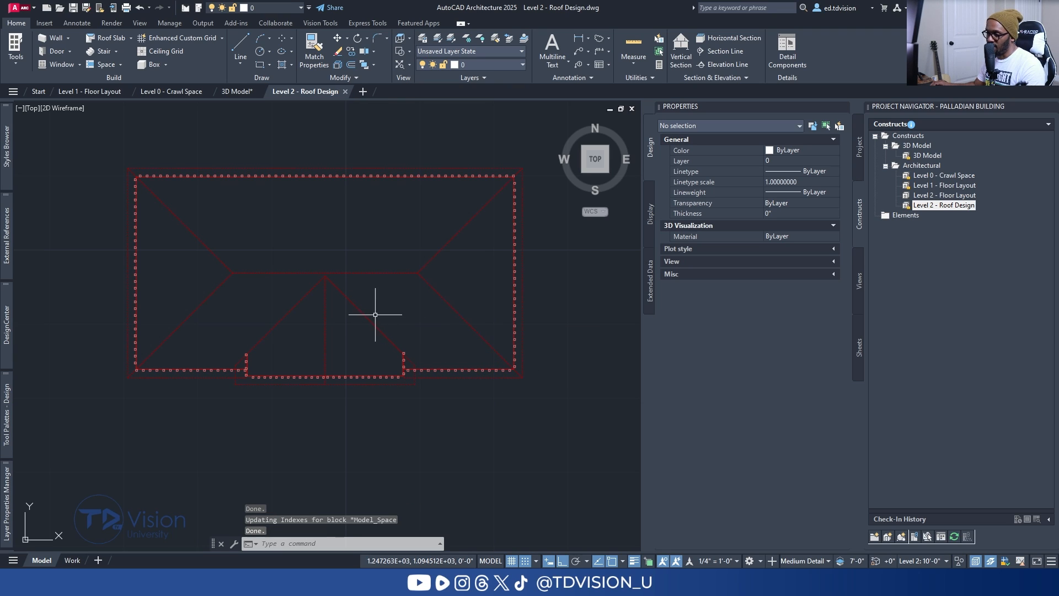
key(ctrl+s)
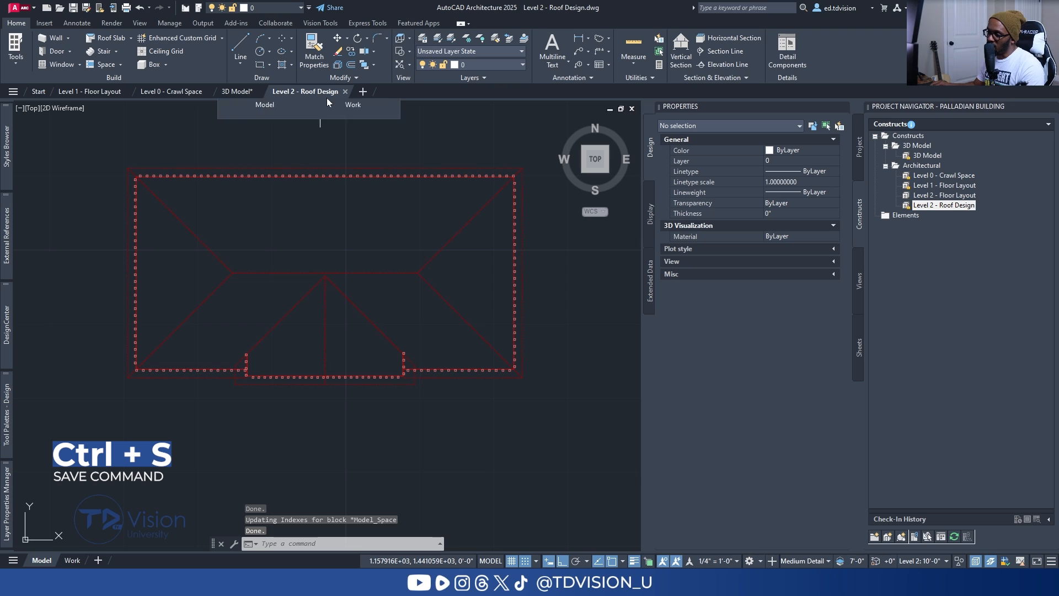
Return to the 3D Model drawing and reload its Level 2 - Roof Design reference.
mouse_move(316, 96)
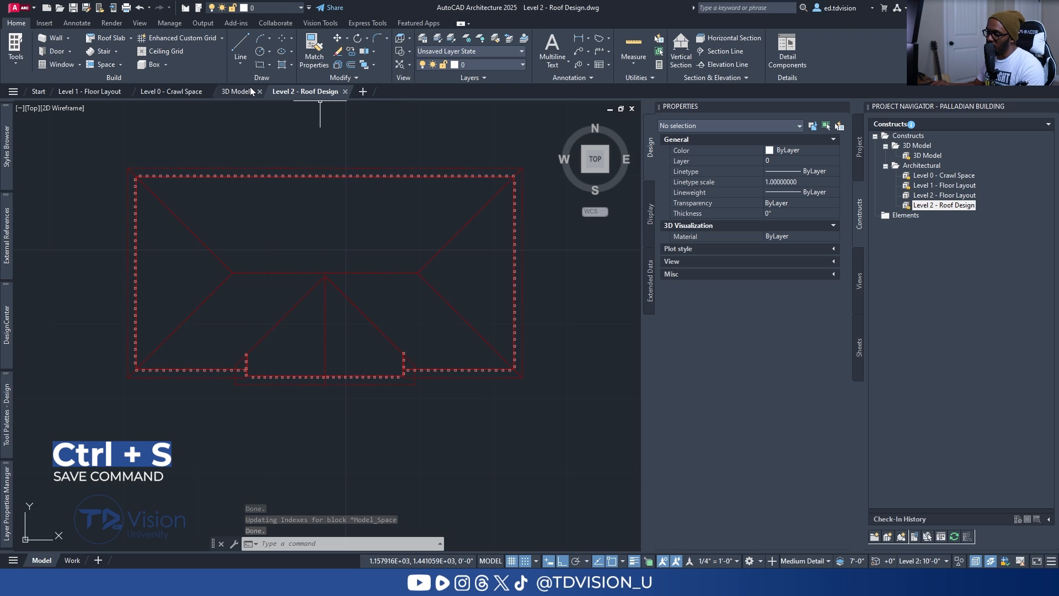
click(234, 91)
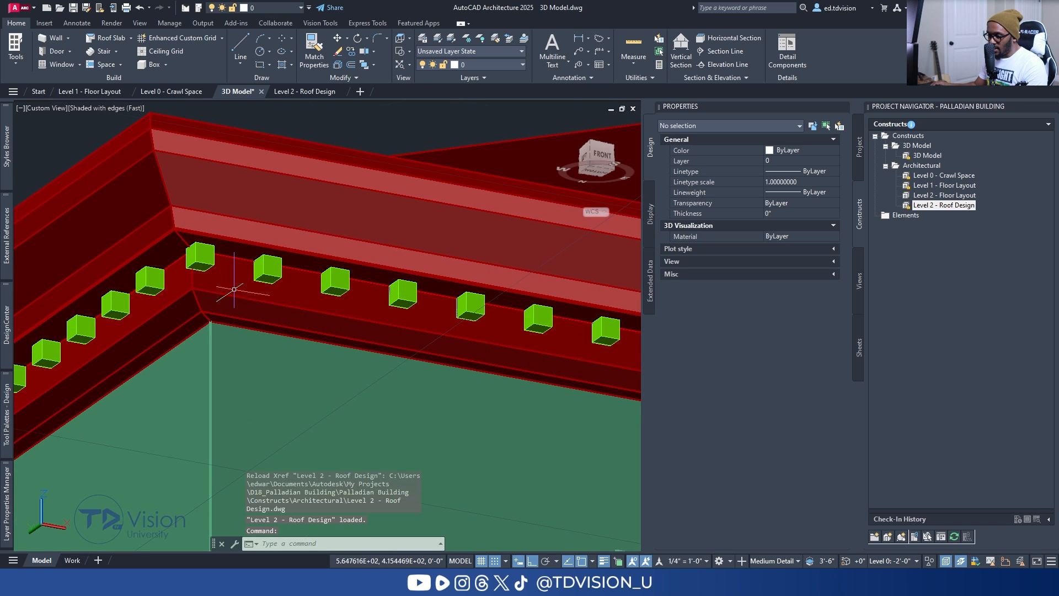
Examine the shifted trim blocks along the eaves, building corners and pediment of the 3D model.
shift+middle_drag(233, 290, 226, 268)
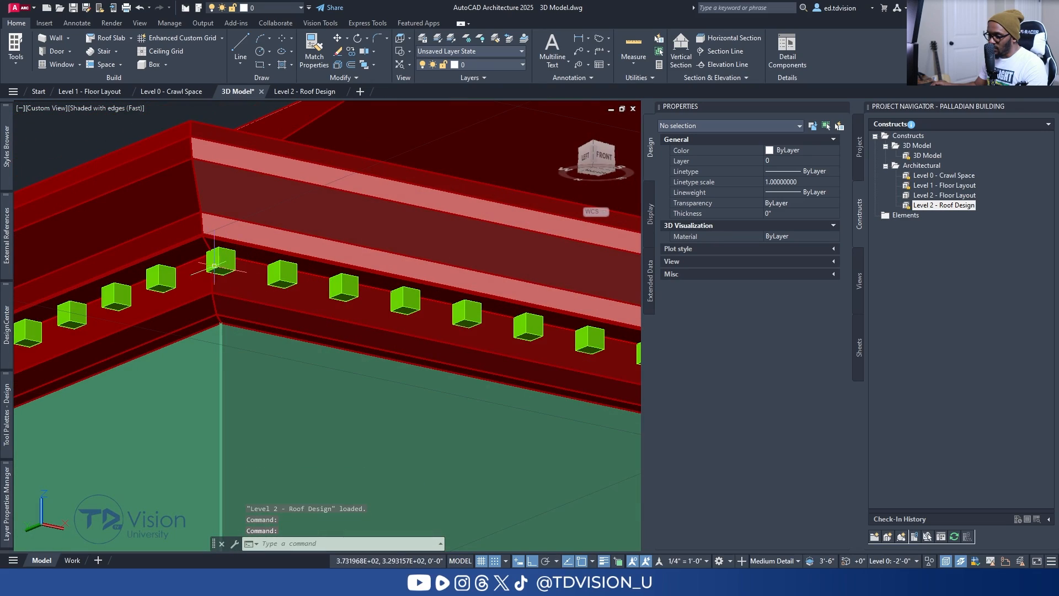
scroll(240, 263, down, 2)
middle_drag(416, 277, 469, 264)
middle_drag(197, 272, 482, 192)
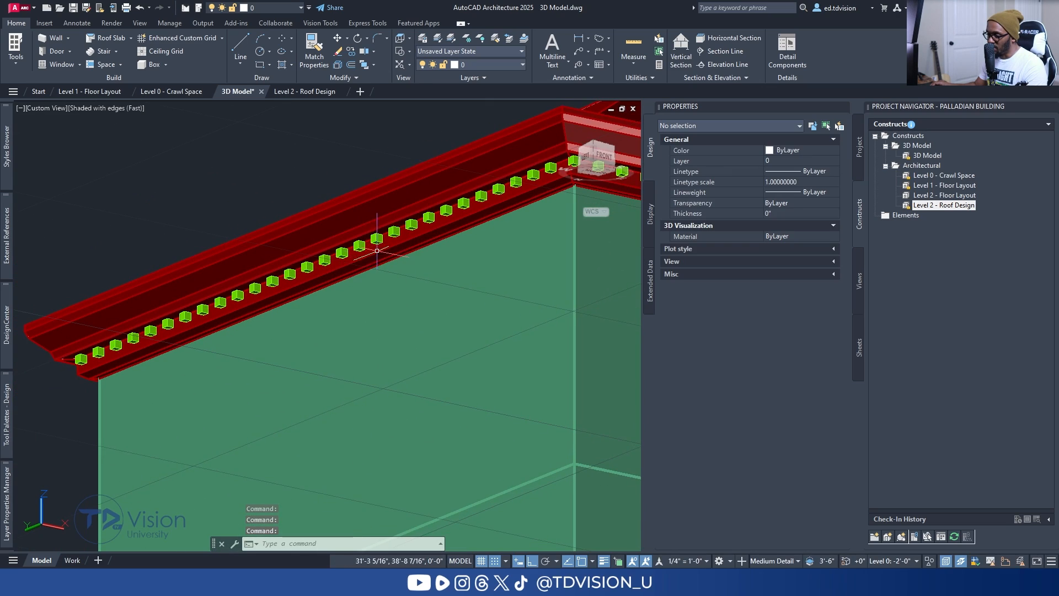
middle_drag(411, 248, 127, 336)
scroll(409, 254, up, 4)
scroll(330, 279, down, 4)
shift+middle_drag(473, 320, 404, 385)
scroll(464, 357, down, 4)
middle_drag(572, 377, 232, 364)
scroll(521, 361, up, 4)
shift+middle_drag(440, 374, 368, 315)
middle_drag(495, 309, 468, 288)
scroll(346, 328, up, 4)
scroll(348, 330, down, 5)
scroll(174, 249, up, 4)
shift+middle_drag(176, 253, 331, 242)
scroll(402, 223, down, 5)
shift+middle_drag(402, 223, 363, 326)
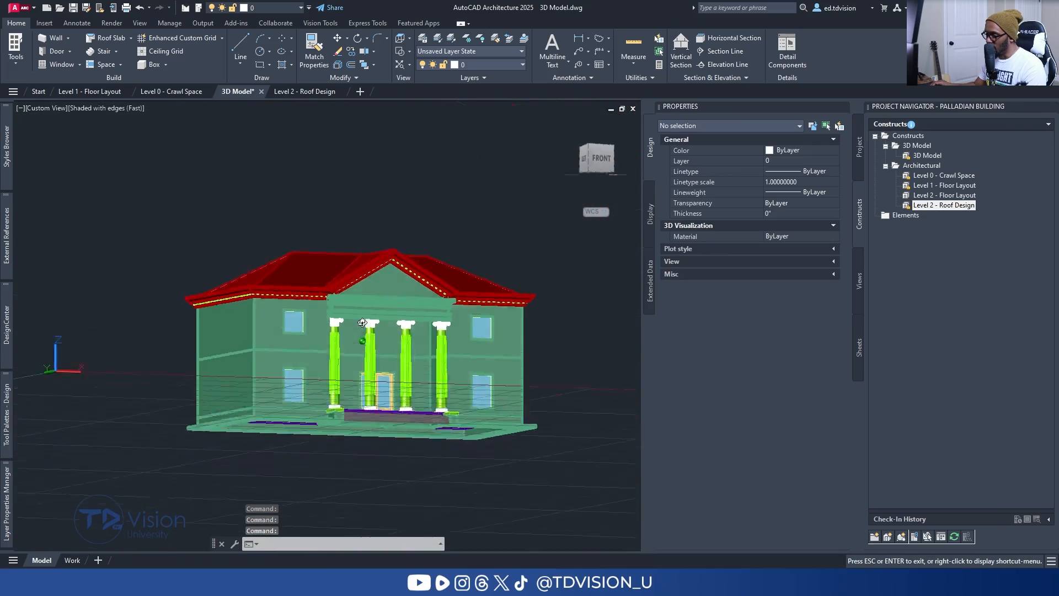
shift+middle_drag(326, 380, 276, 309)
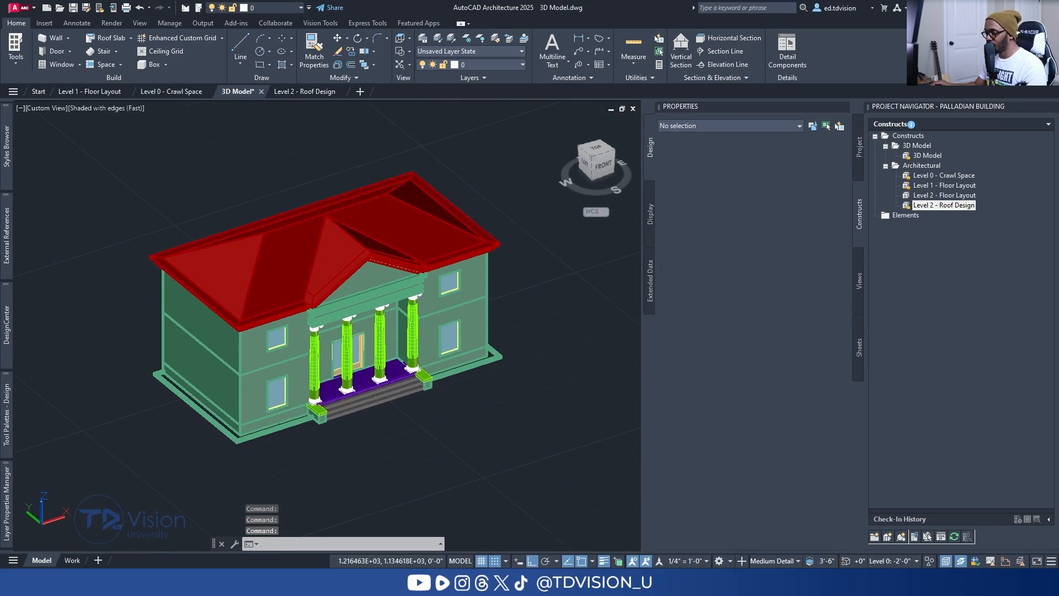
Examine the portico and front of the building model and compare them with the reference photo.
scroll(278, 300, up, 5)
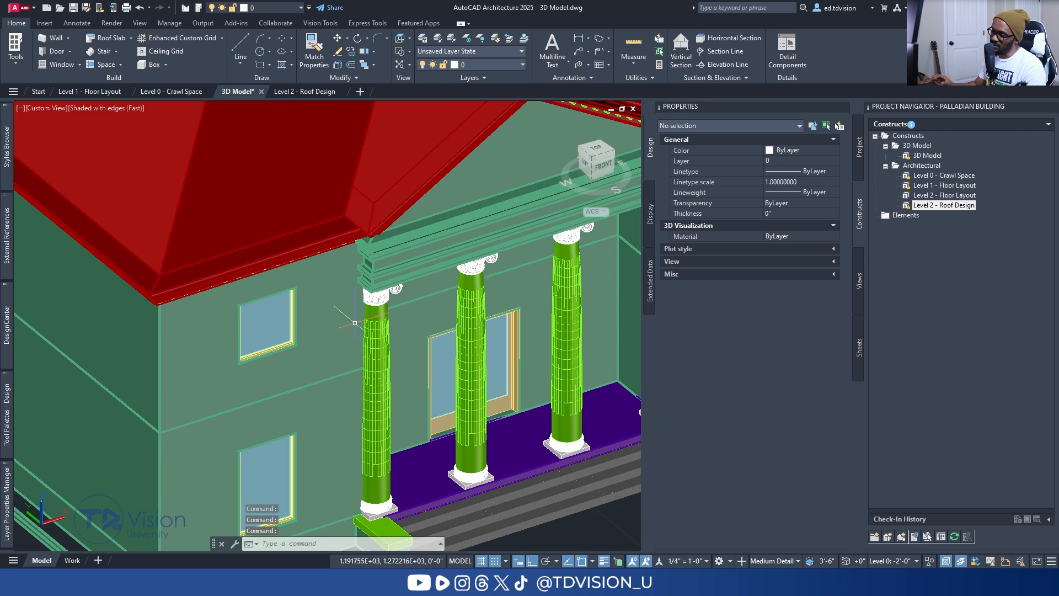
scroll(366, 342, down, 6)
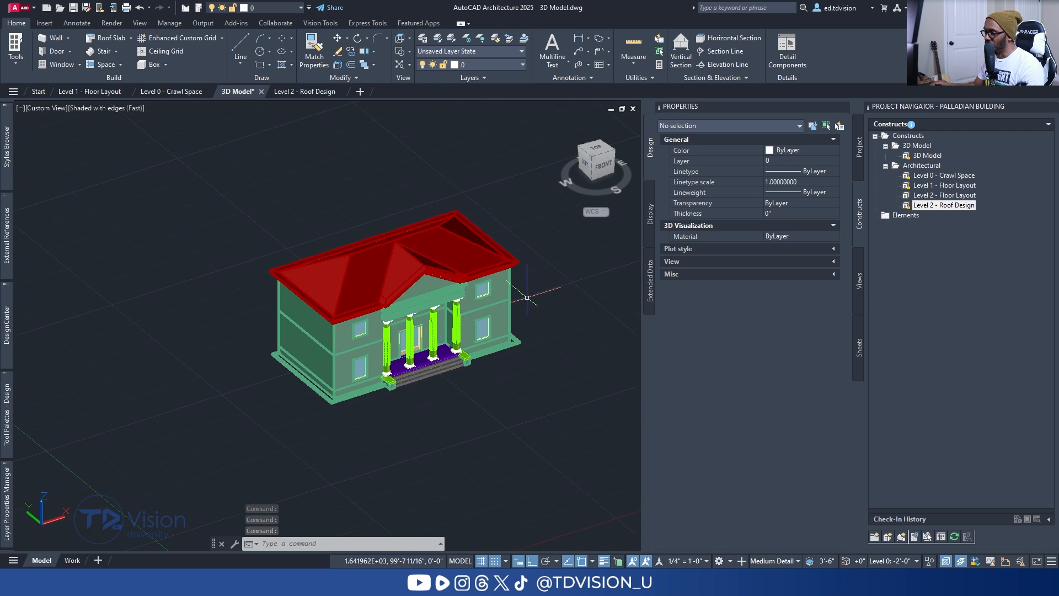
scroll(527, 298, up, 2)
scroll(408, 279, up, 4)
scroll(325, 270, down, 3)
shift+middle_drag(364, 361, 226, 389)
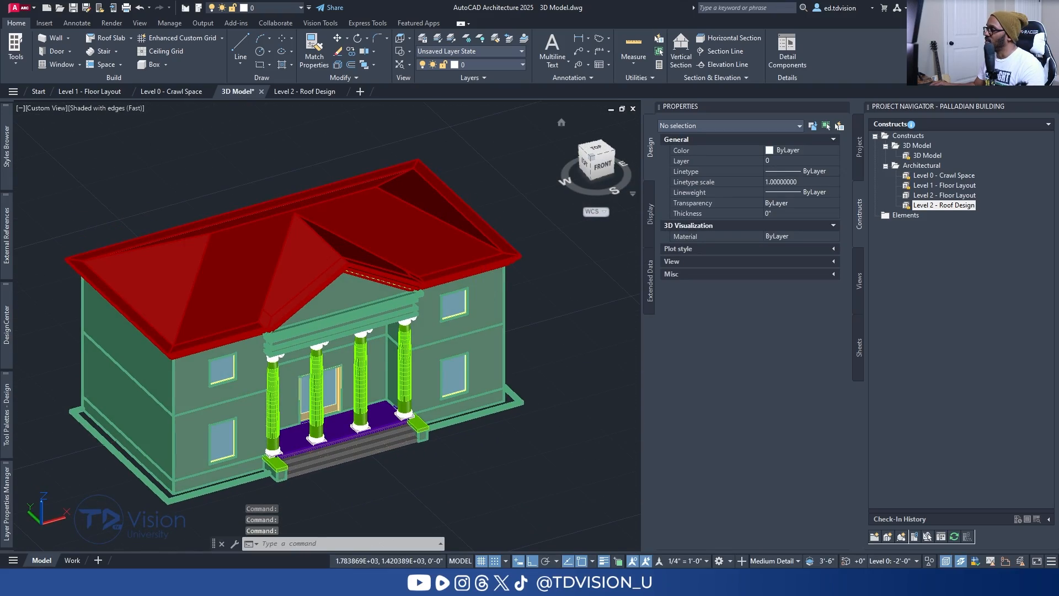
key(alt+Tab)
key(alt+Tab)
key(alt+Tab)
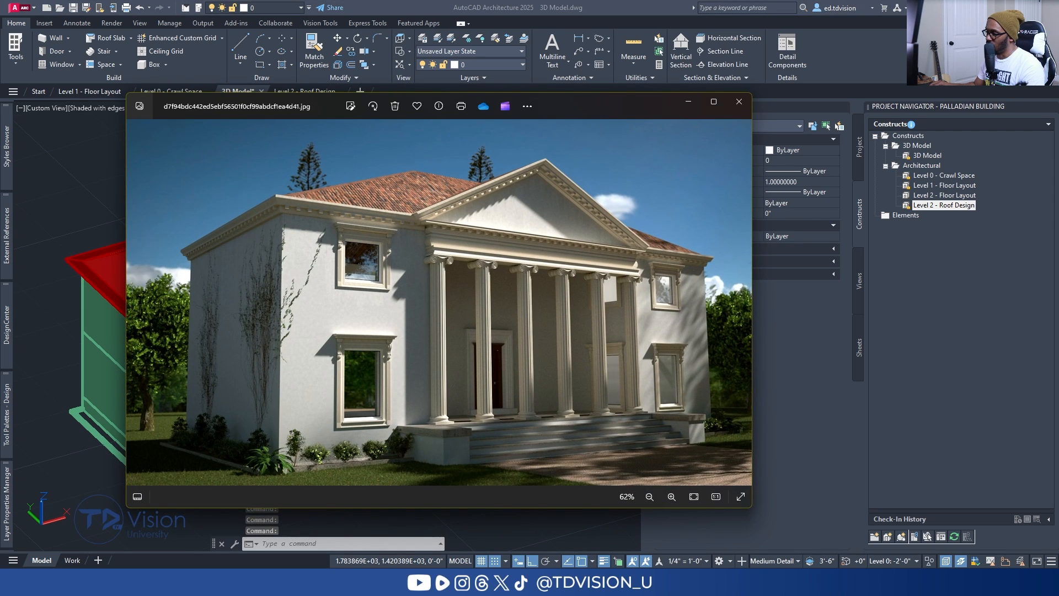
key(alt+Tab)
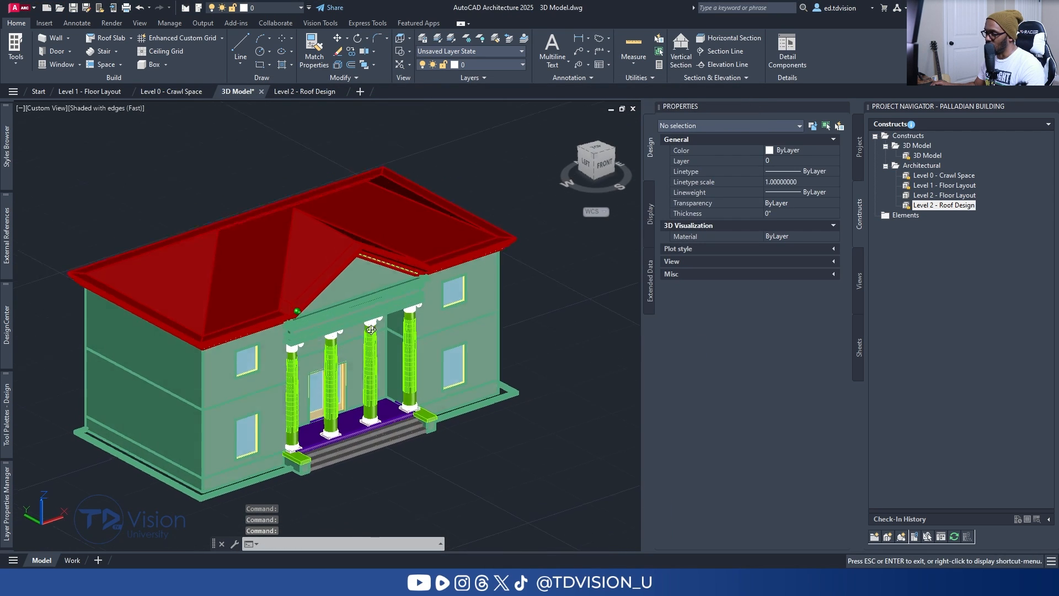
Set the 3D Model drawing to the Top view with the 2D Wireframe visual style.
scroll(427, 302, down, 2)
key(Escape)
key(Escape)
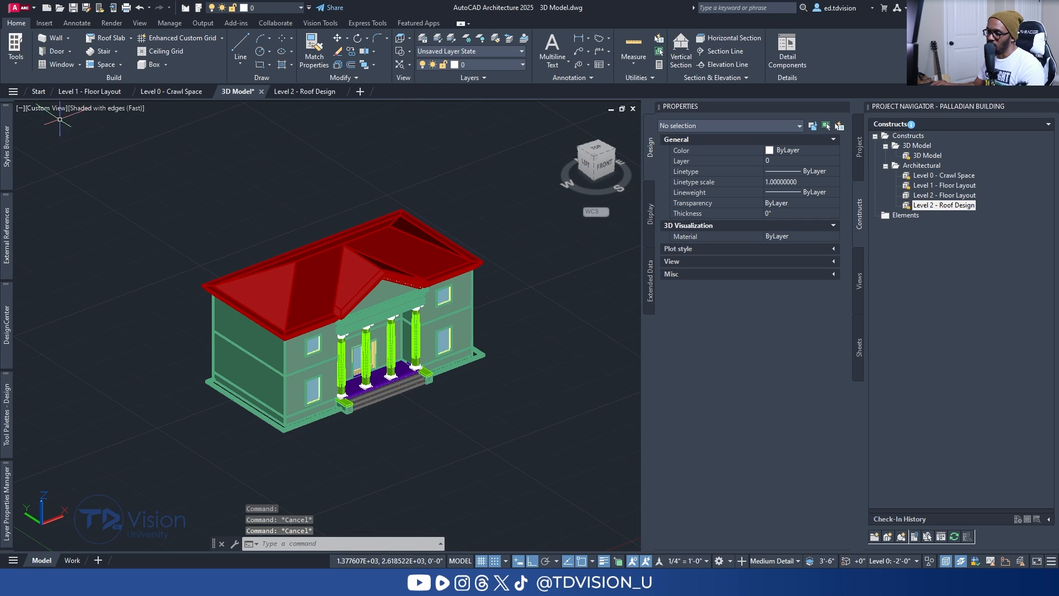
click(51, 109)
click(71, 119)
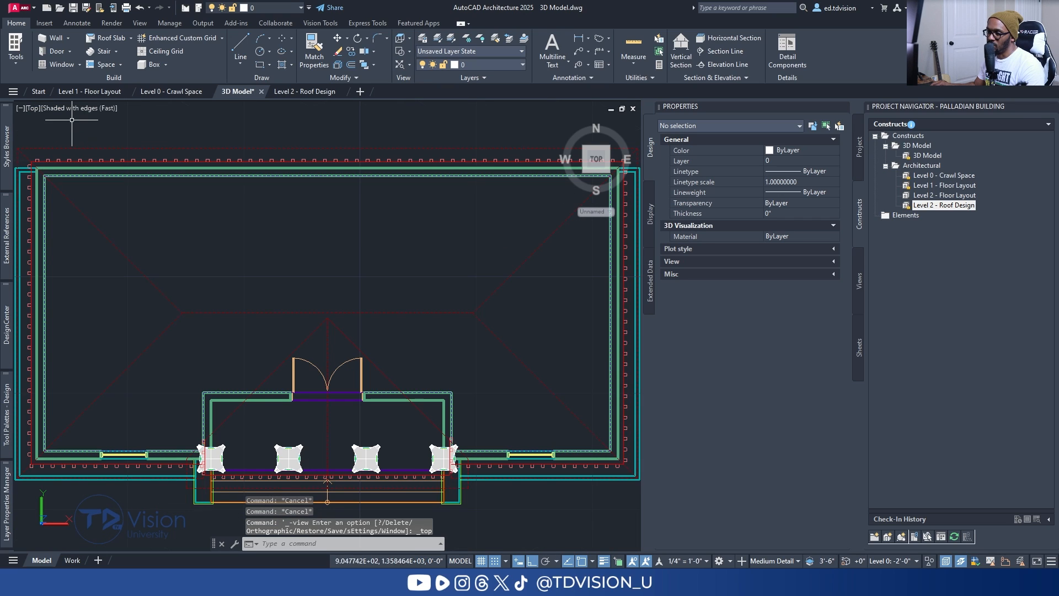
click(87, 109)
click(127, 136)
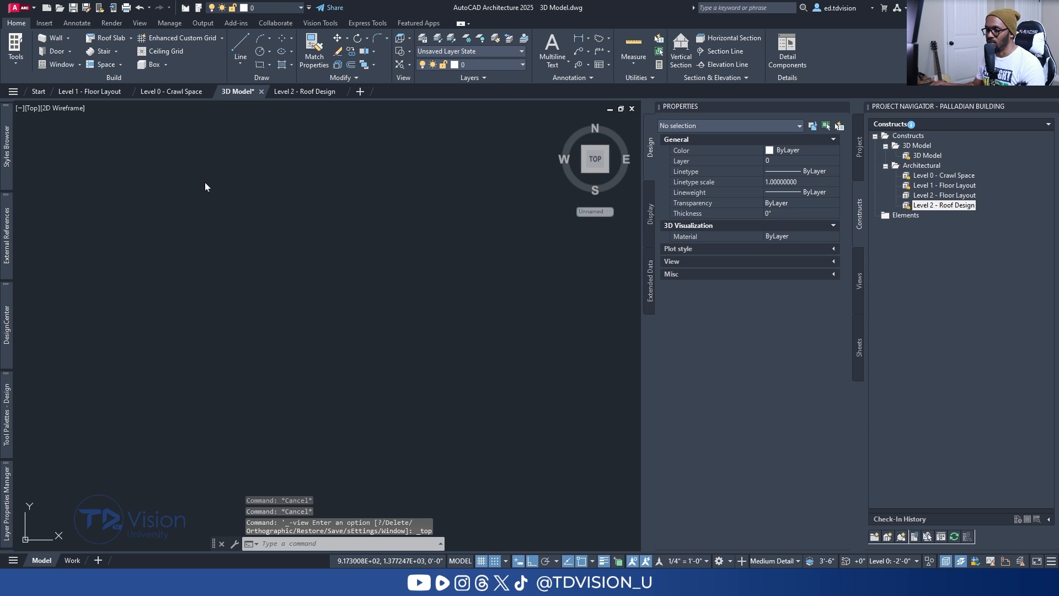
middle_drag(292, 288, 317, 319)
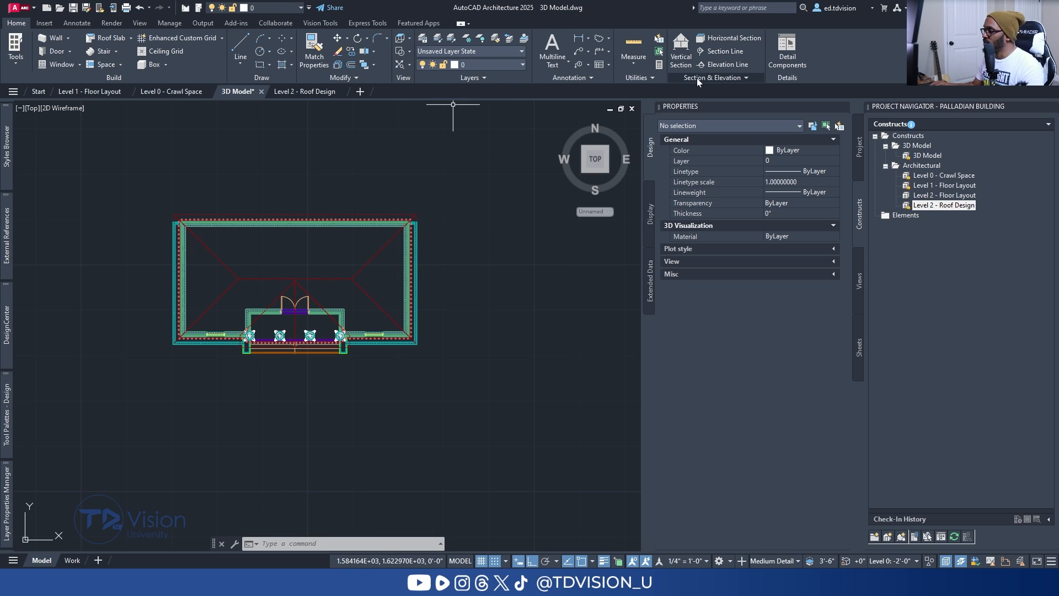
Draw a section line about 70' long in front of the building, about 41' deep past its rear, and place the elevation east of the plan.
click(726, 51)
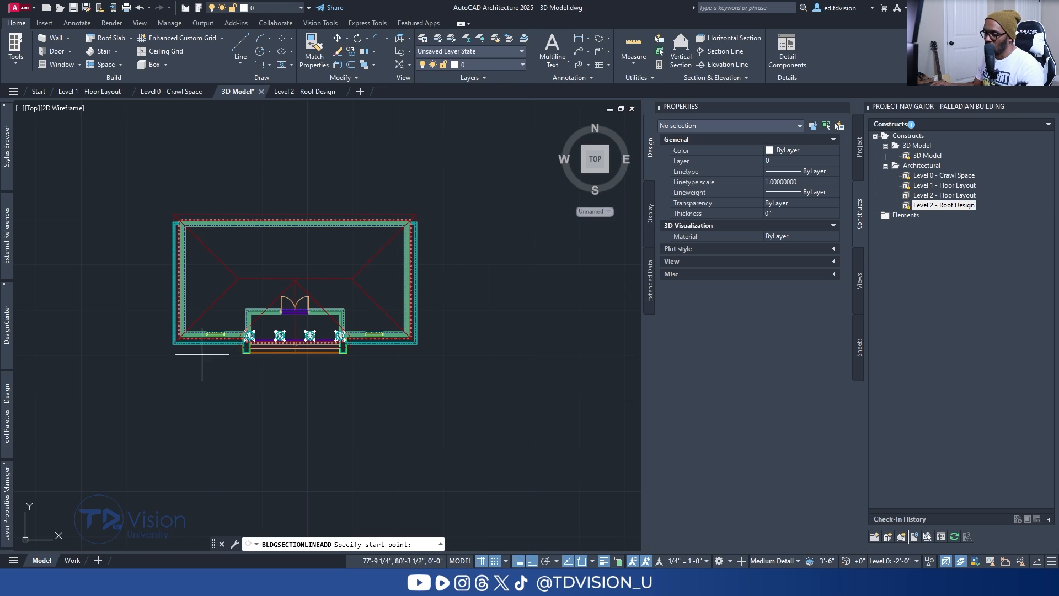
click(134, 378)
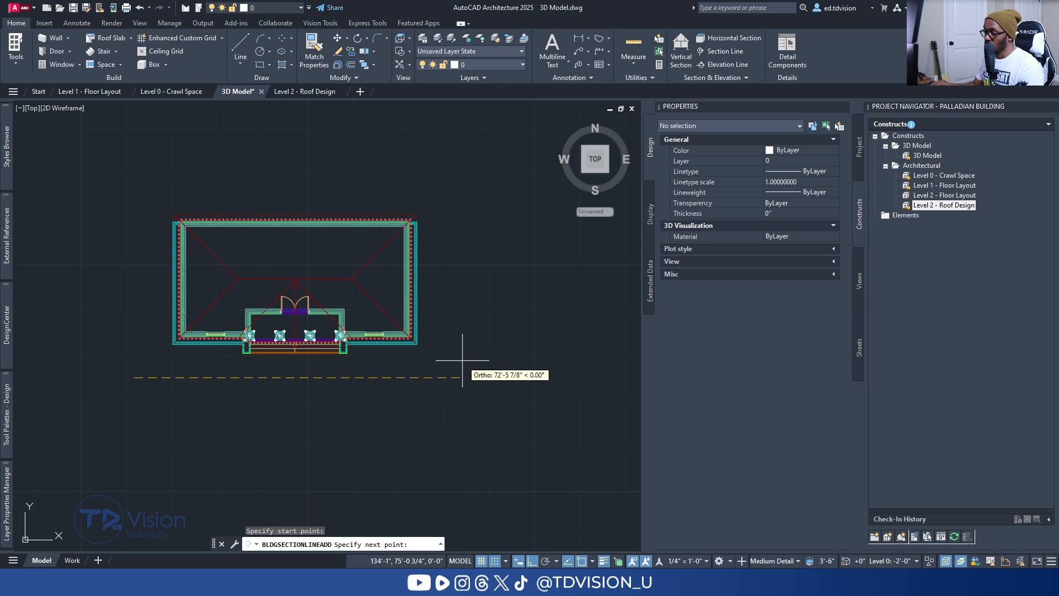
click(452, 375)
key(Return)
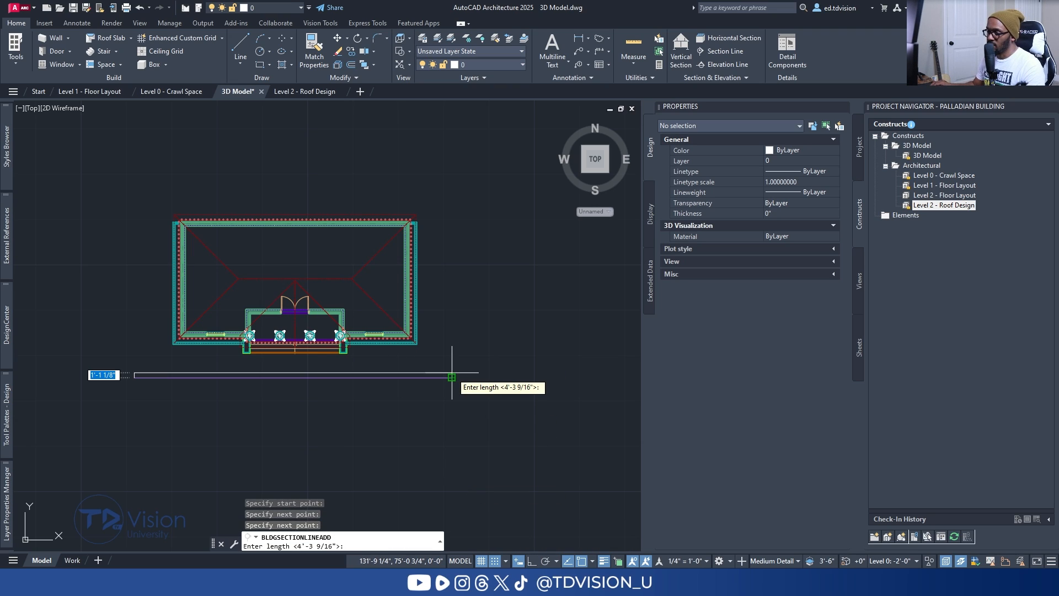
click(472, 195)
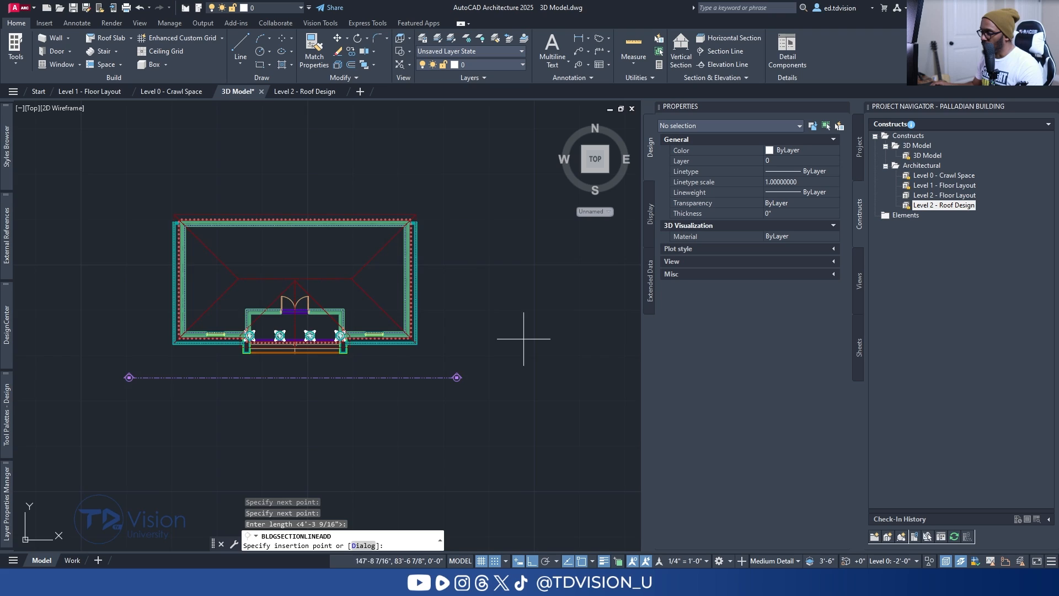
middle_drag(523, 338, 144, 349)
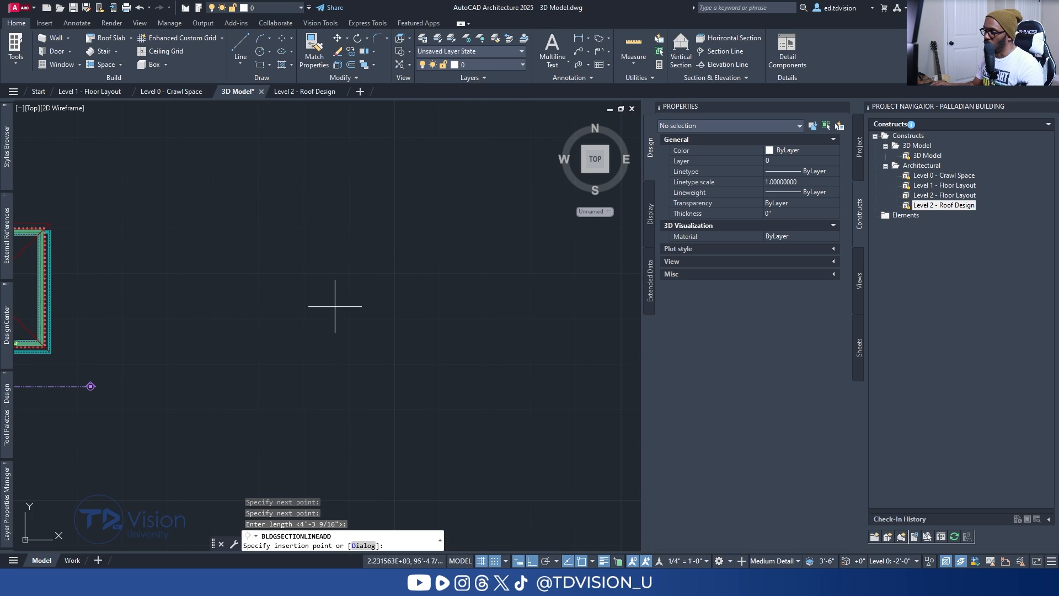
click(382, 303)
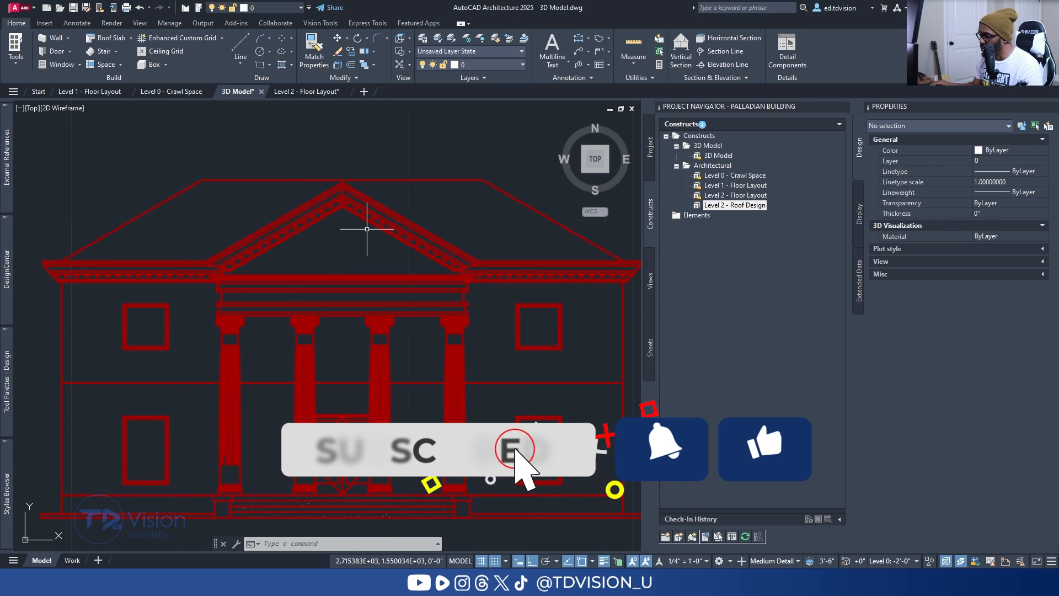
Inspect the generated 2D front elevation and return to the building plan with nothing selected.
click(339, 248)
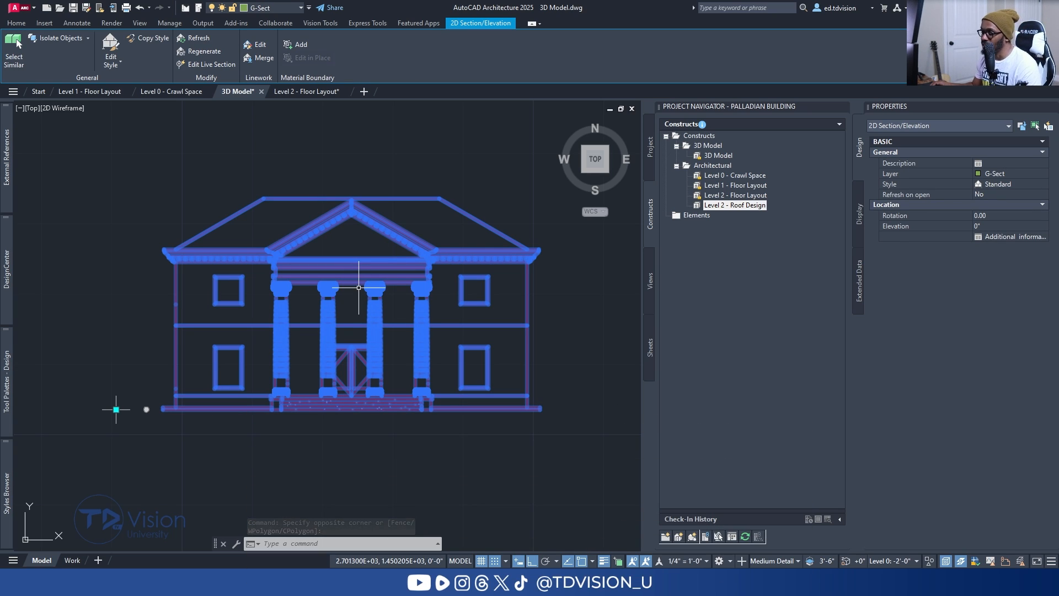
scroll(358, 286, down, 3)
middle_drag(227, 301, 433, 285)
scroll(389, 322, up, 1)
scroll(389, 322, up, 2)
click(415, 315)
key(Escape)
key(Escape)
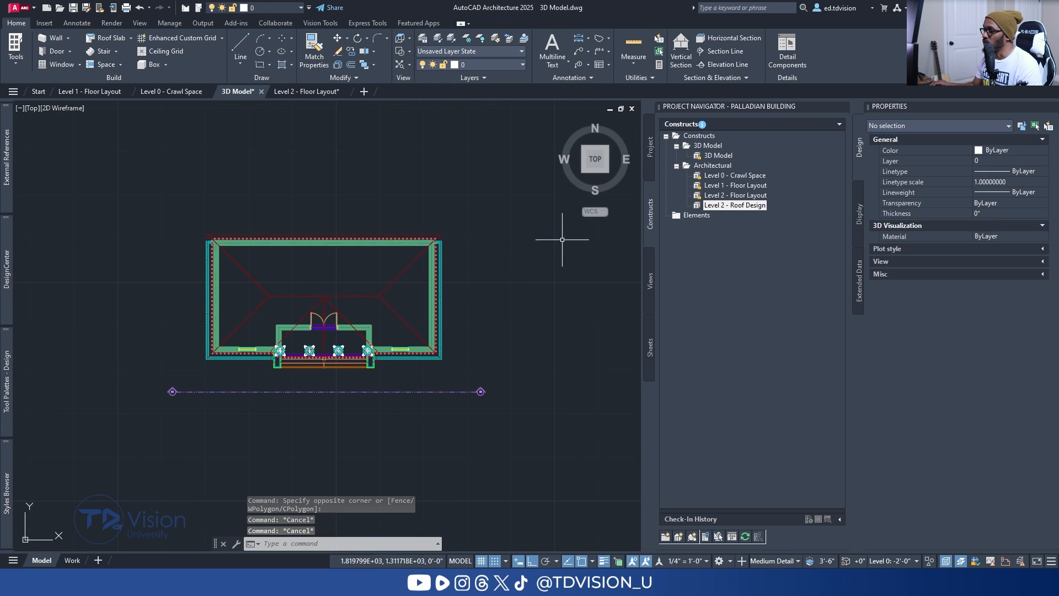
Draw a north-south section line through the building's centre, about 29' deep toward the east, and place the cross section east of the elevation.
click(722, 51)
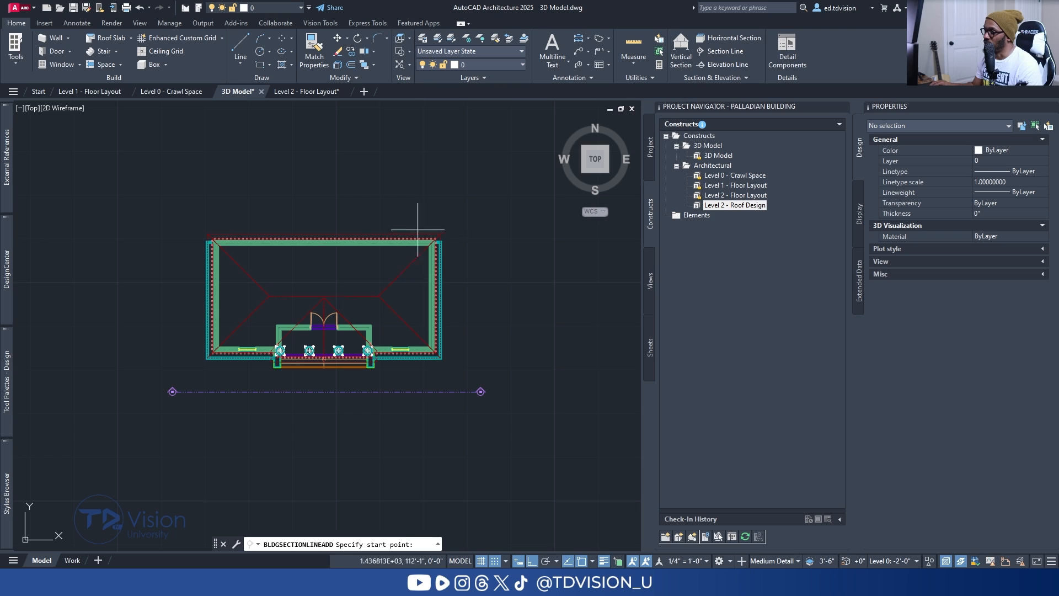
click(324, 194)
click(324, 422)
click(453, 422)
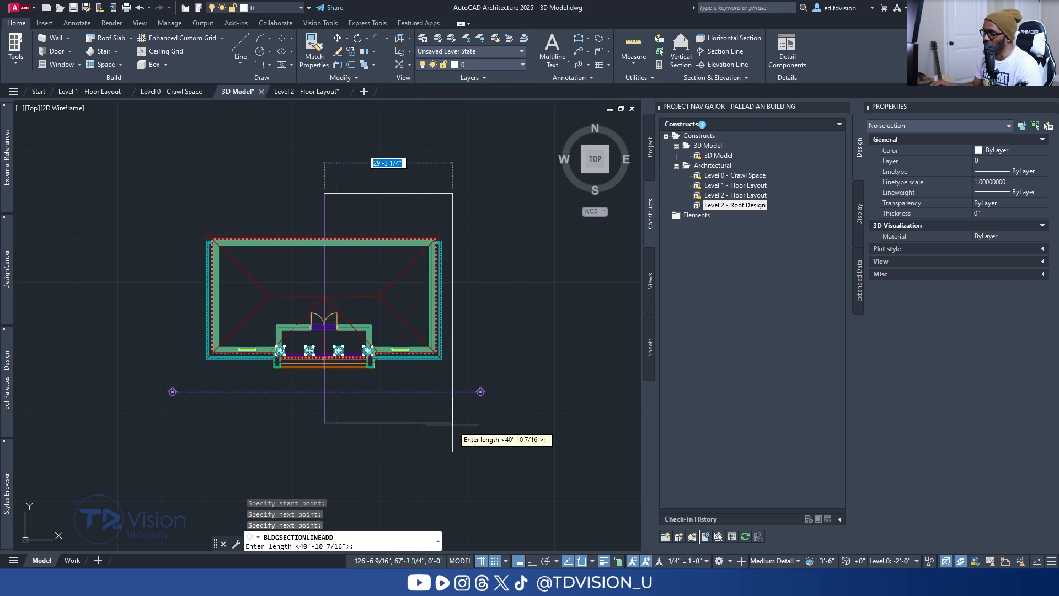
click(452, 424)
middle_drag(515, 362, 146, 292)
scroll(146, 292, down, 1)
middle_drag(302, 292, 235, 309)
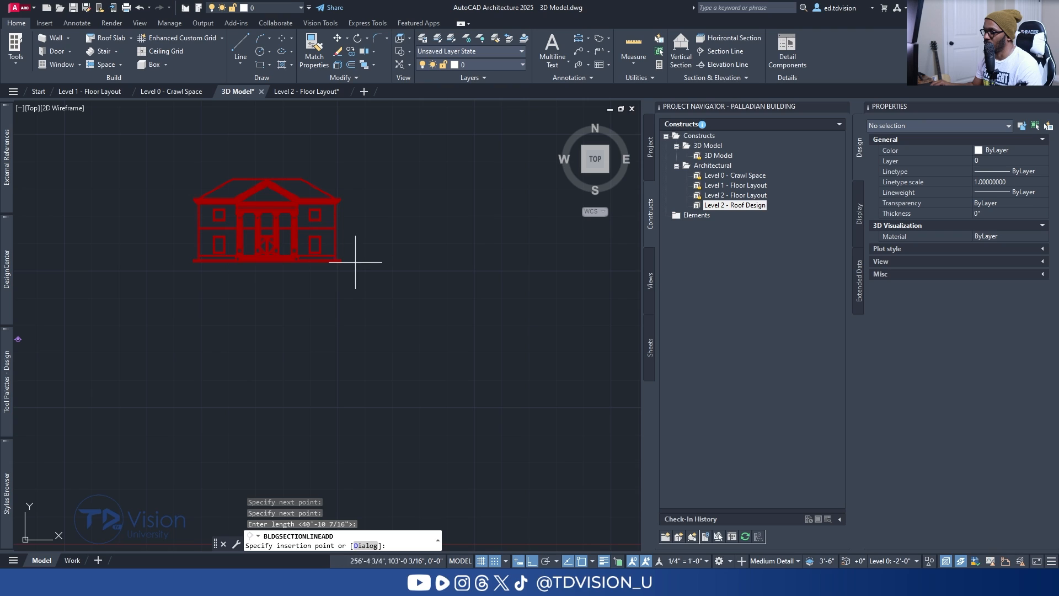
click(375, 260)
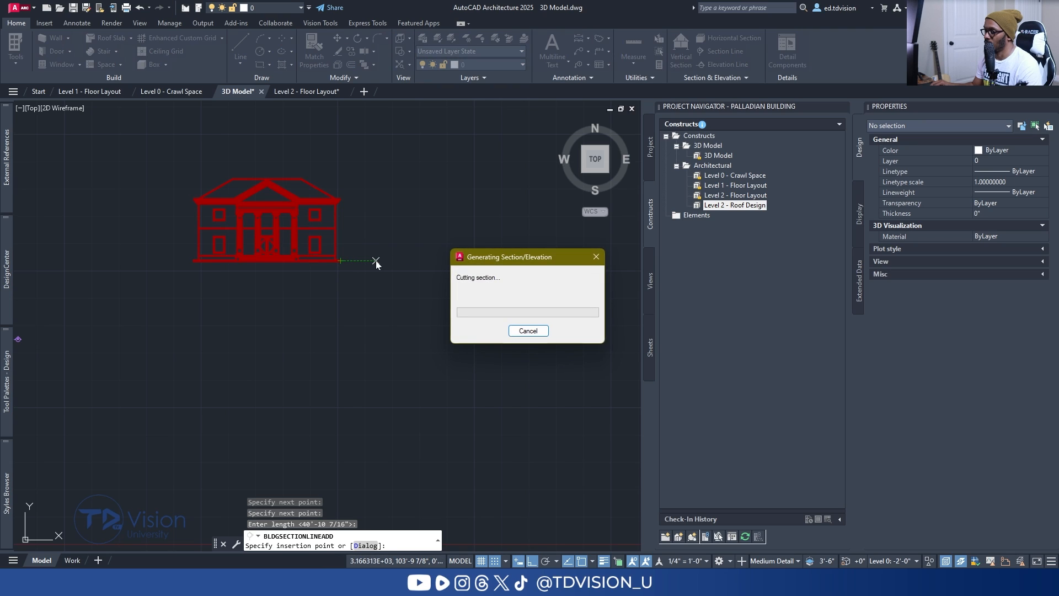
Examine the generated cross section's roof, trim blocks, entablature, columns and front steps.
scroll(485, 220, up, 6)
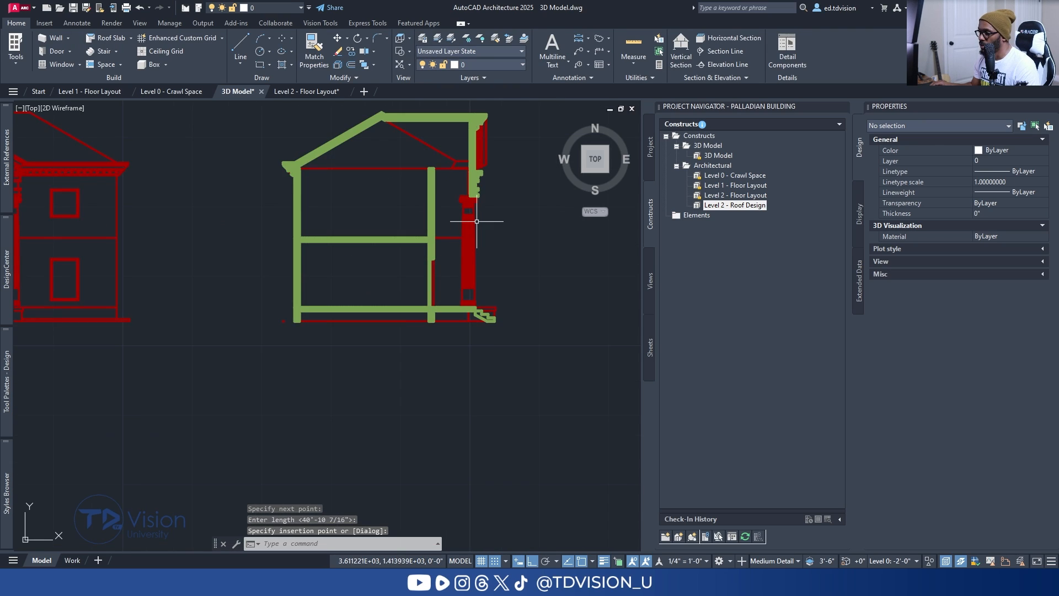
mouse_move(449, 221)
middle_down()
mouse_move(435, 242)
mouse_move(448, 283)
middle_up()
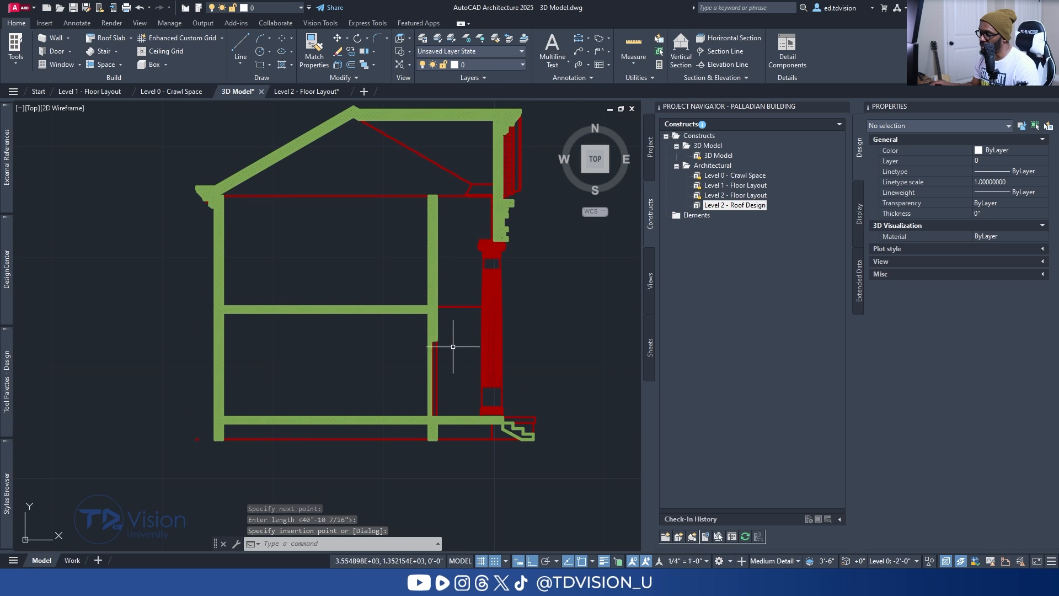
mouse_move(493, 362)
middle_down()
mouse_move(447, 358)
mouse_move(472, 366)
middle_up()
middle_drag(343, 258, 313, 298)
scroll(440, 221, up, 3)
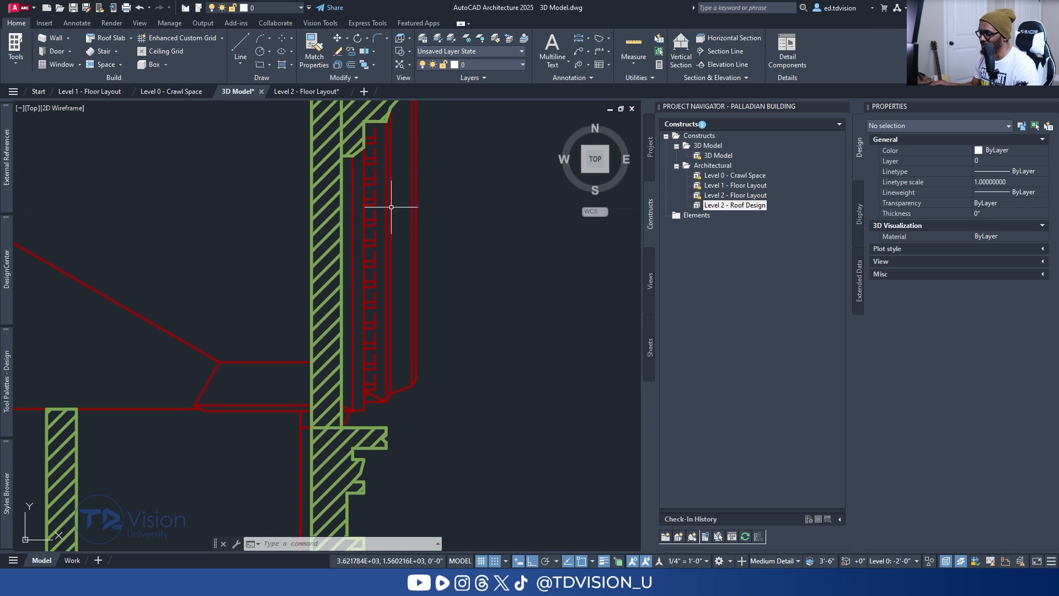
scroll(379, 386, down, 5)
scroll(379, 390, up, 6)
middle_drag(378, 390, 378, 209)
scroll(378, 209, down, 2)
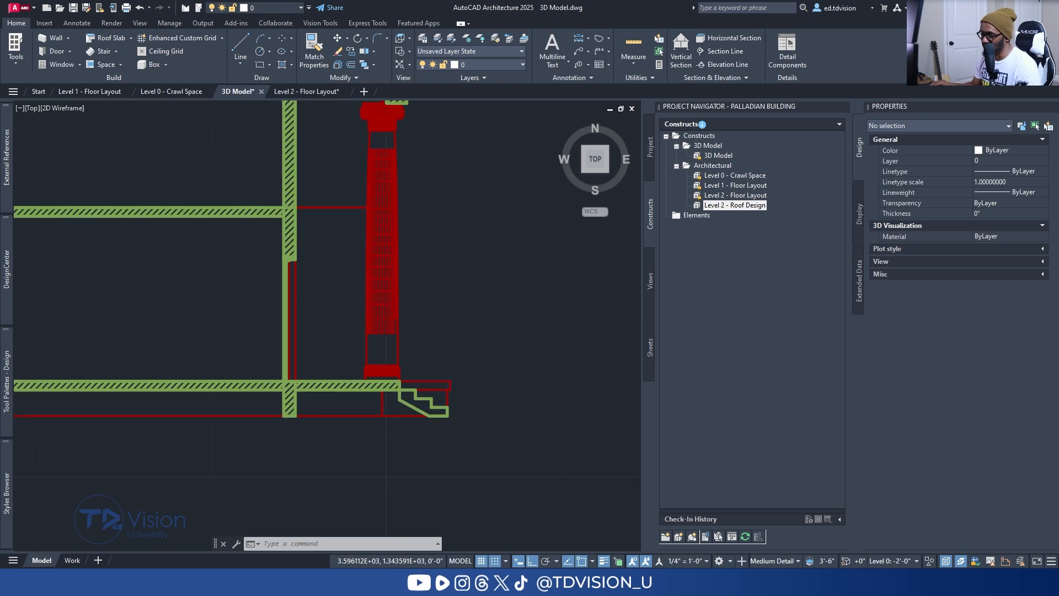
scroll(385, 344, up, 3)
scroll(407, 336, down, 4)
middle_drag(400, 248, 434, 387)
Review the elevation and cross section beside the plan, and return to the building plan with nothing selected.
scroll(350, 289, down, 3)
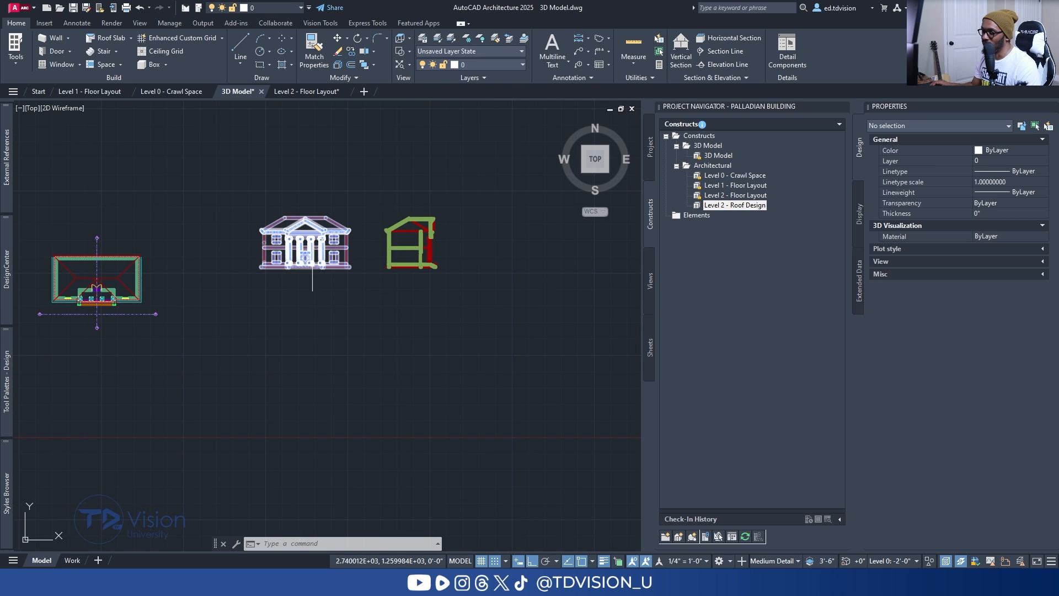
scroll(350, 289, up, 3)
middle_drag(338, 316, 428, 208)
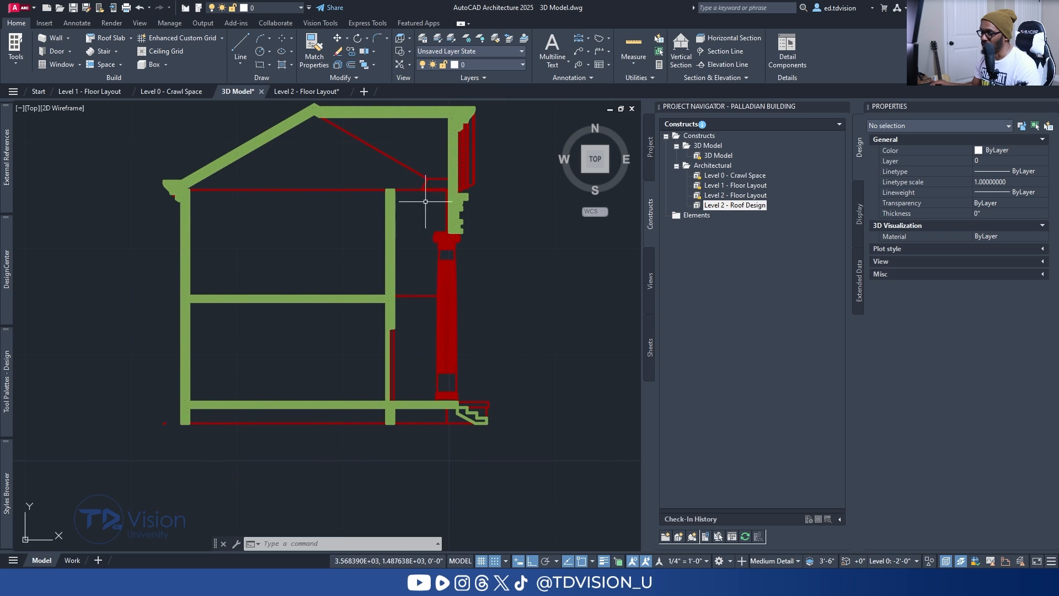
scroll(451, 225, down, 4)
scroll(192, 269, down, 2)
mouse_move(209, 263)
middle_down()
mouse_move(300, 260)
mouse_move(345, 253)
mouse_move(237, 257)
mouse_move(351, 243)
middle_up()
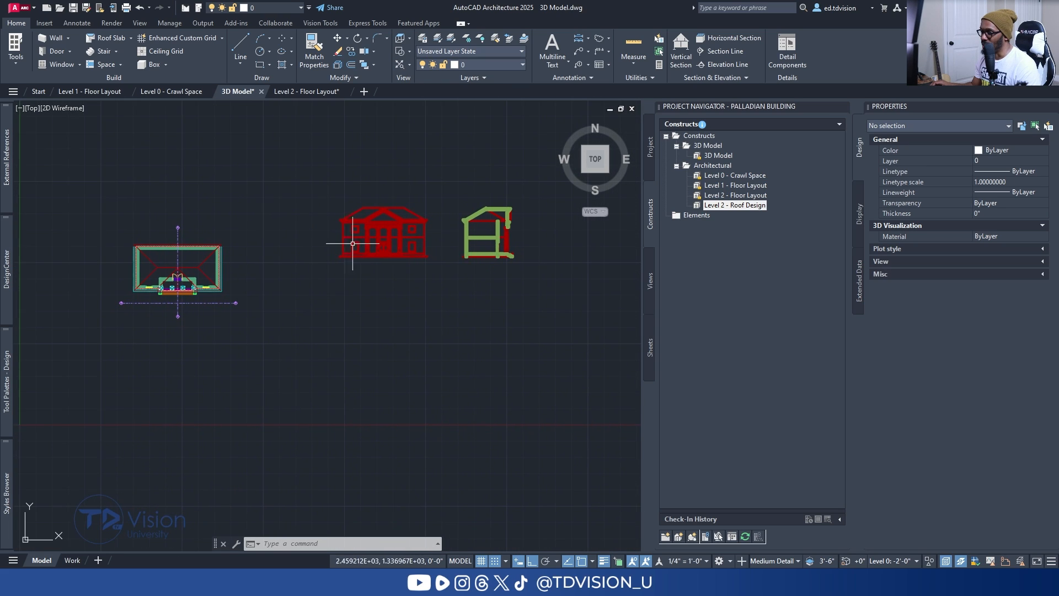
click(532, 293)
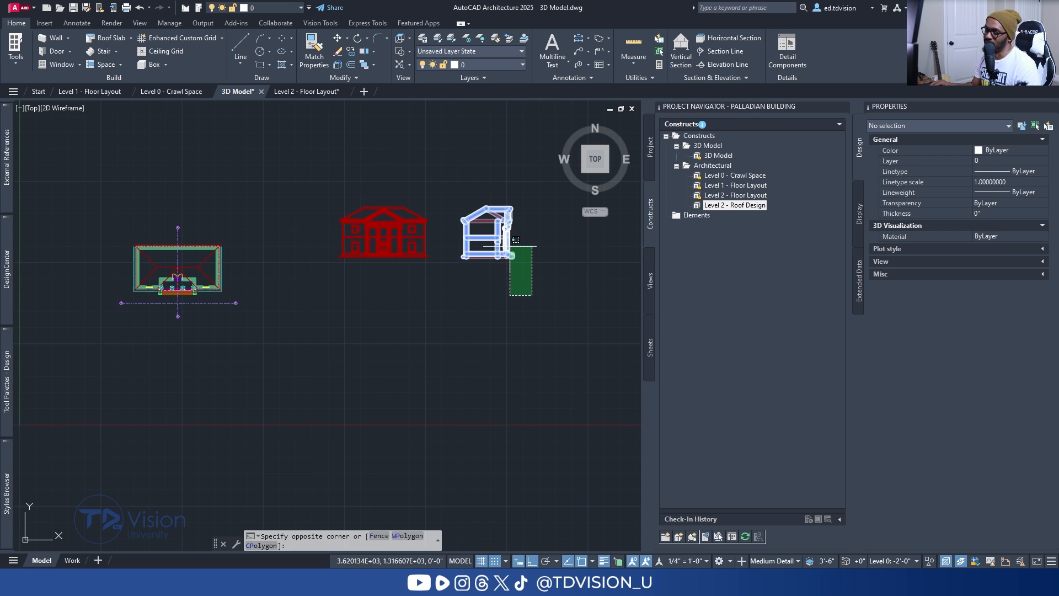
key(Escape)
scroll(138, 266, up, 3)
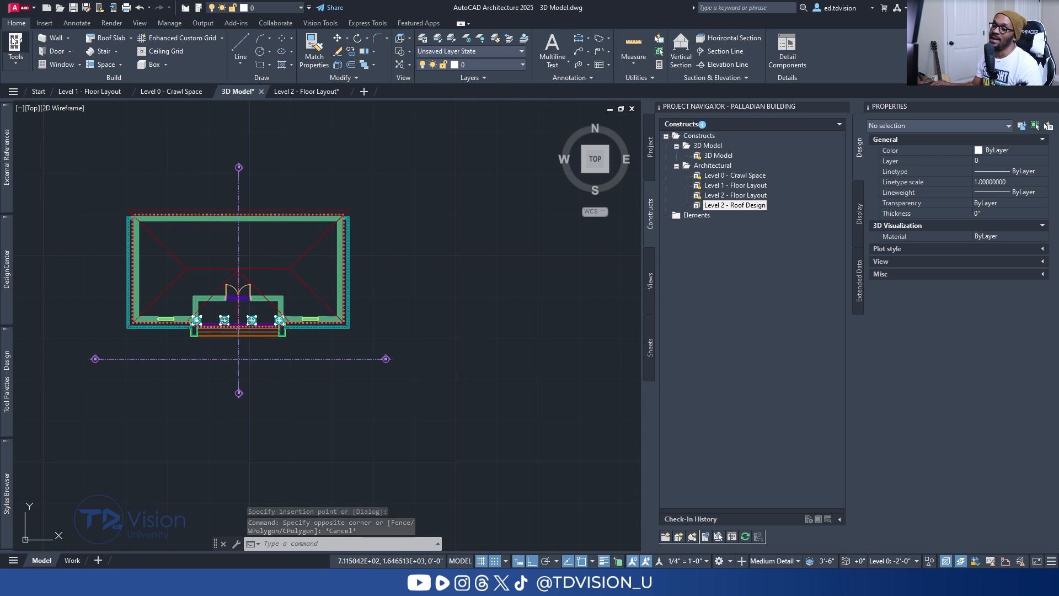
click(21, 7)
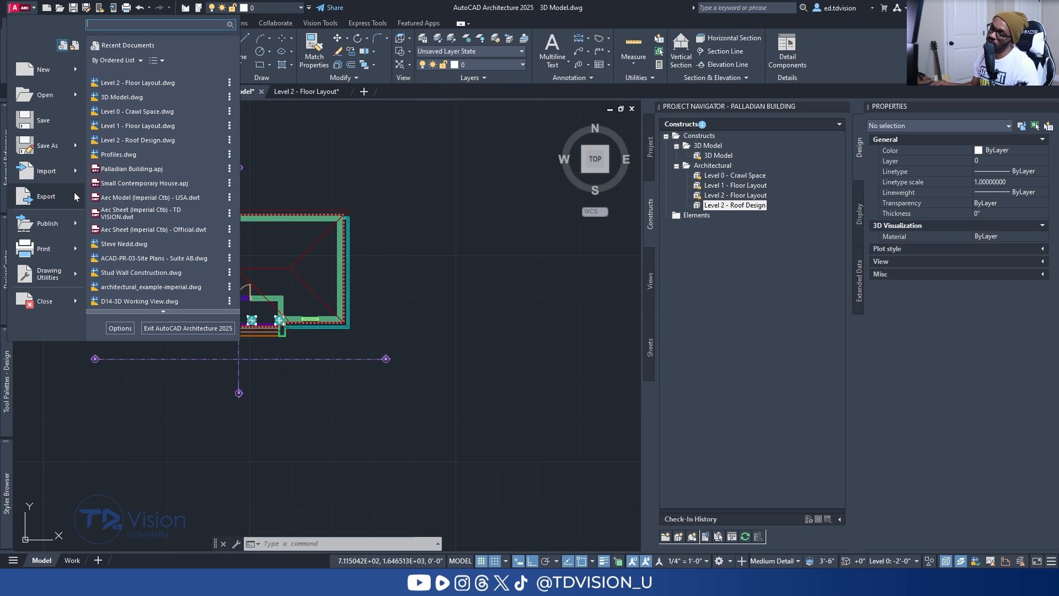
mouse_move(74, 192)
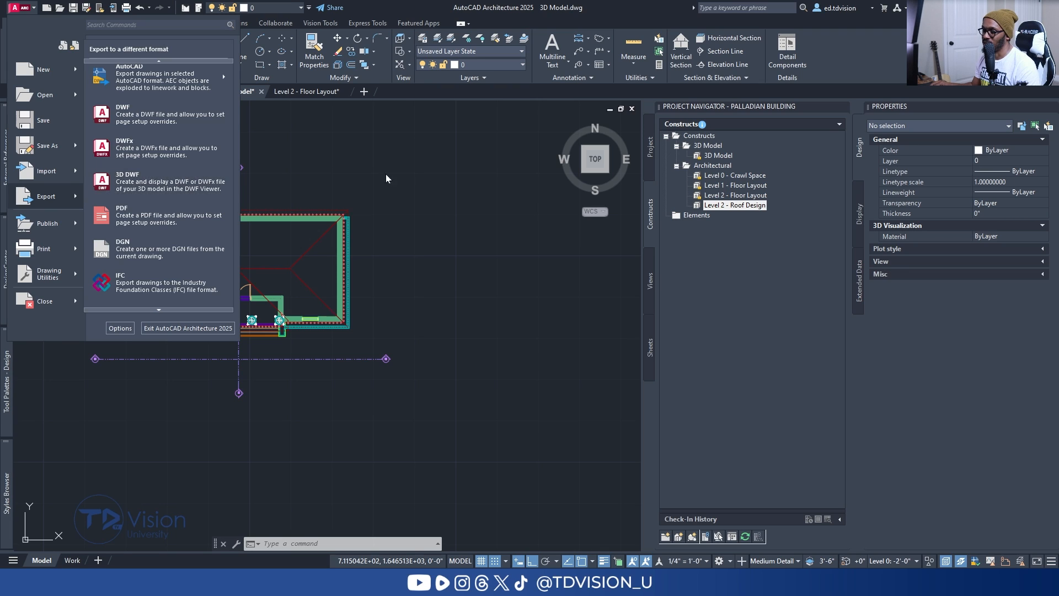
key(Escape)
key(Escape)
key(Escape)
key(Escape)
Delete the generated 2D front elevation and cross section.
scroll(473, 193, down, 1)
middle_drag(455, 196, 191, 229)
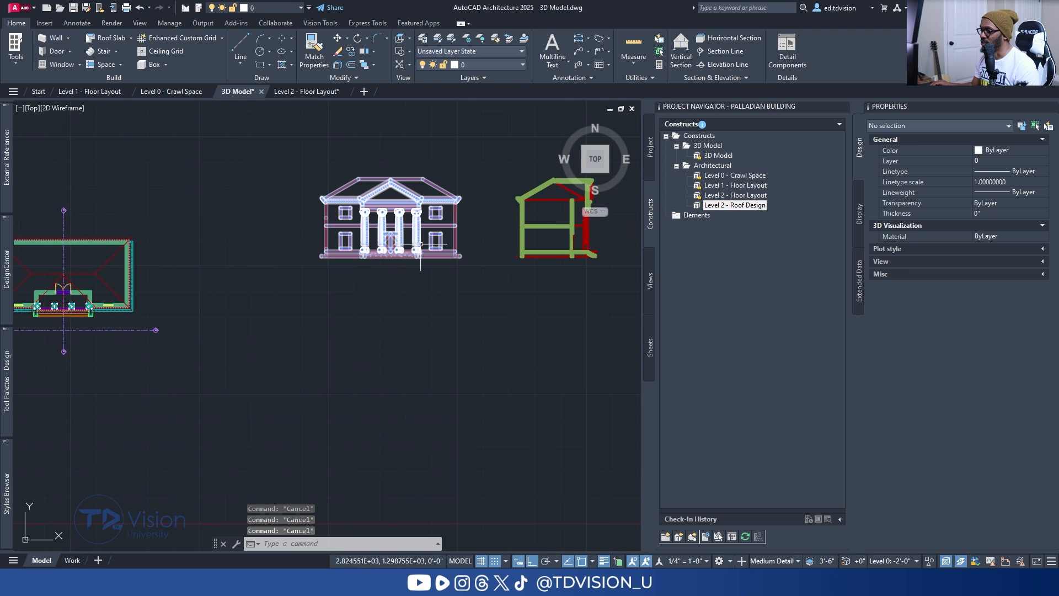
click(548, 316)
click(336, 194)
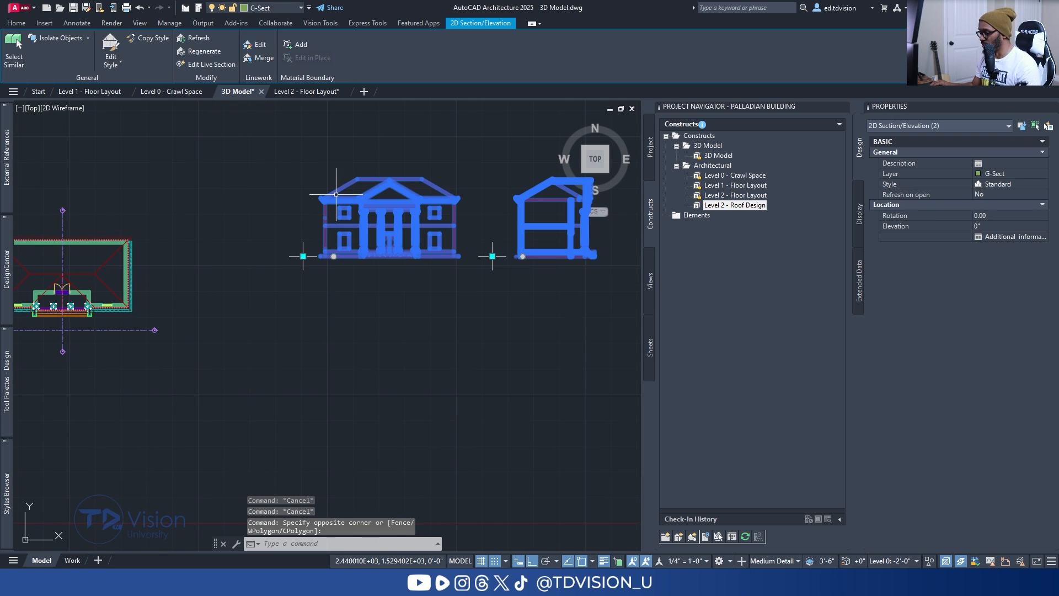
key(Delete)
Delete the section lines around the building plan and leave nothing selected.
middle_drag(336, 195, 543, 166)
scroll(308, 317, up, 4)
click(305, 361)
click(129, 267)
key(Delete)
middle_drag(252, 248, 416, 342)
scroll(395, 333, down, 2)
key(Escape)
key(Escape)
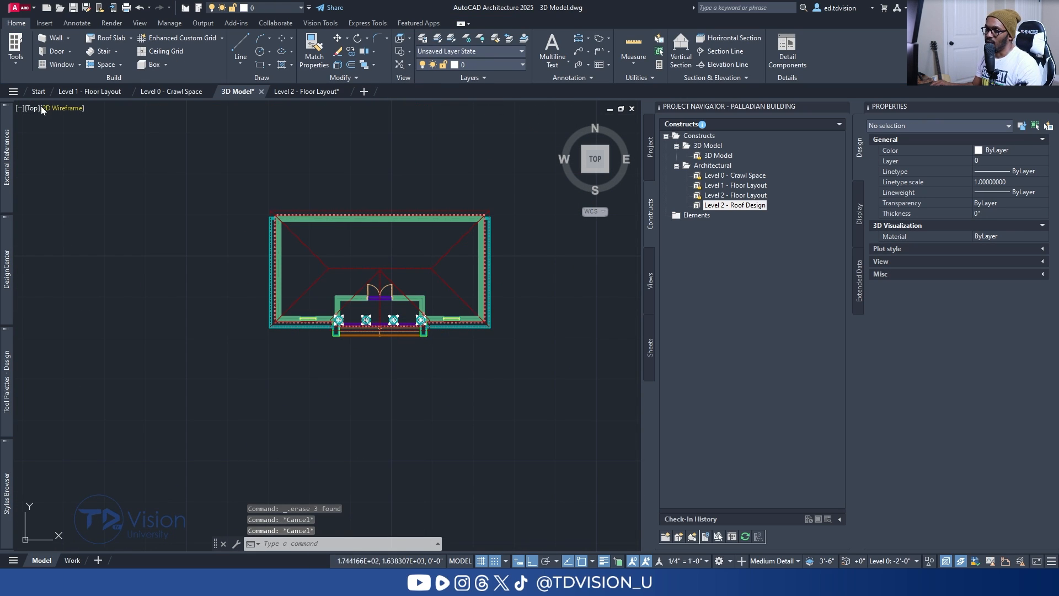
key(Escape)
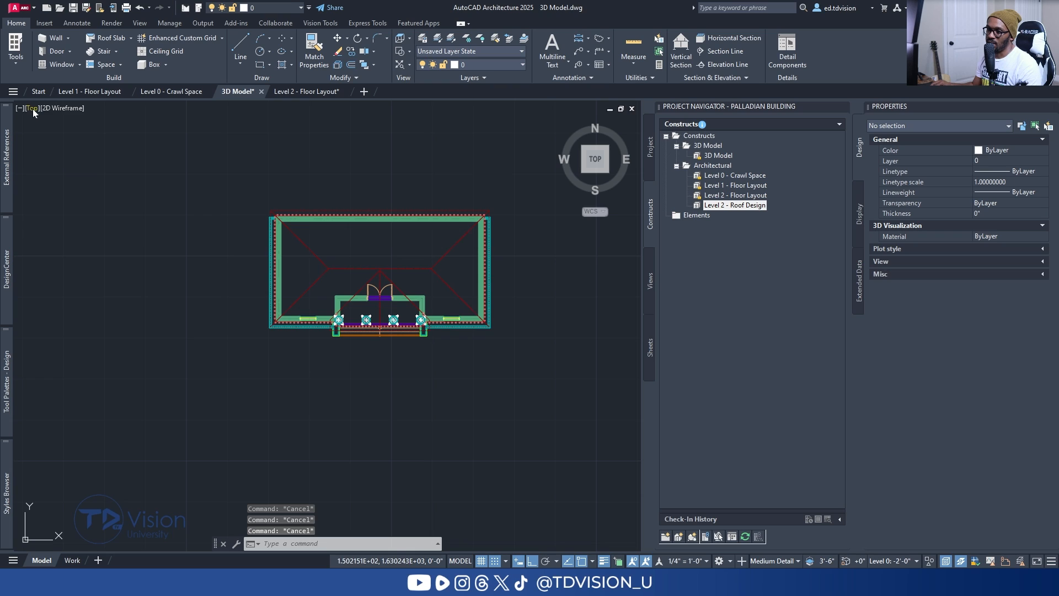
Show the building in the SW Isometric view with the Realistic visual style.
click(32, 109)
click(61, 209)
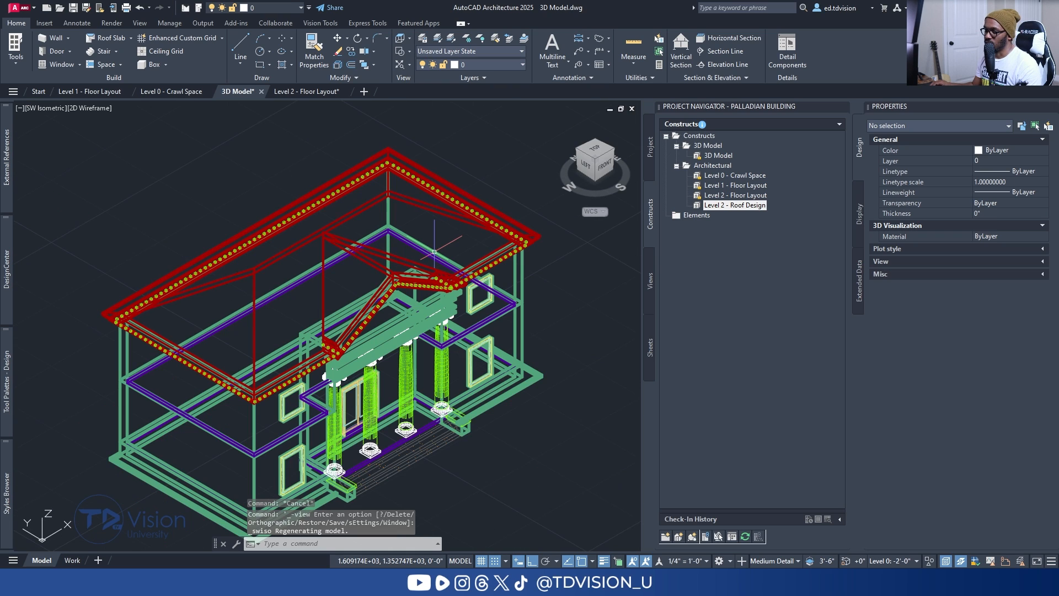
scroll(340, 205, down, 1)
key(Escape)
click(92, 109)
click(141, 174)
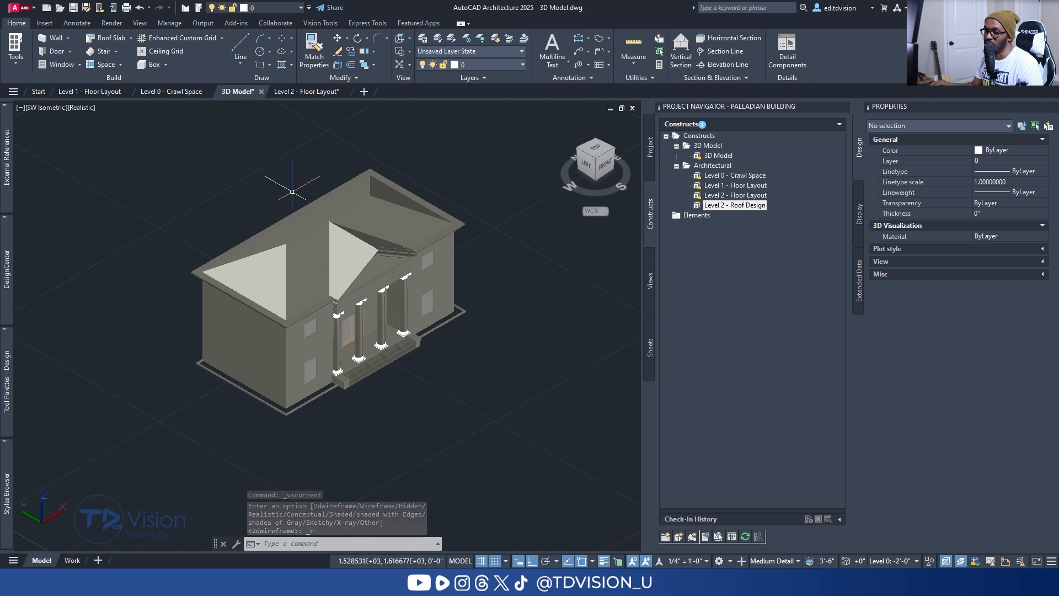
Export the model as a 3D DWFx file named 3D Model.dwfx in the D18_Palladian Building project folder.
click(24, 8)
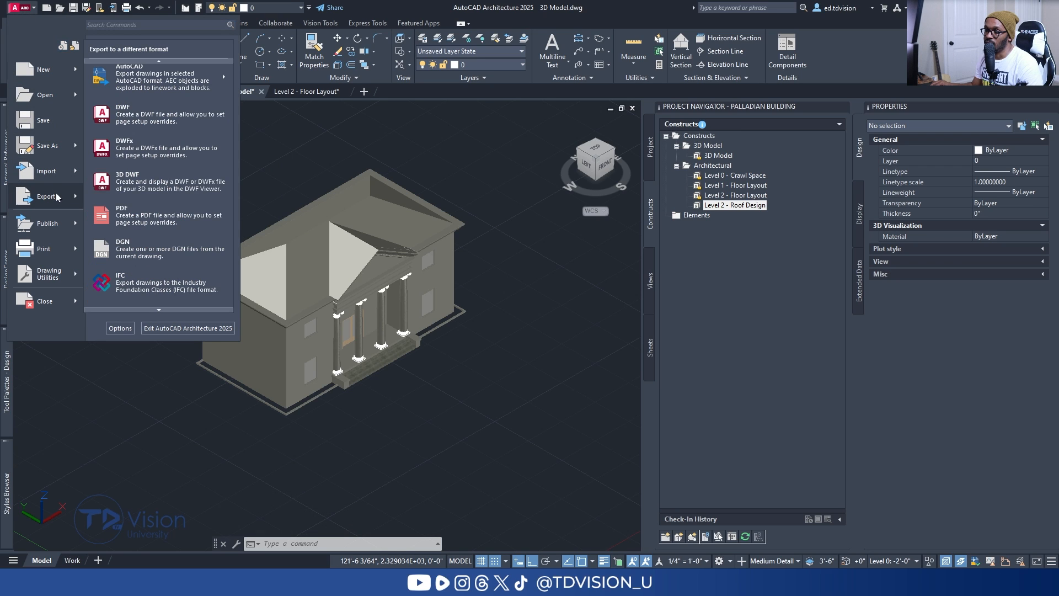
click(158, 186)
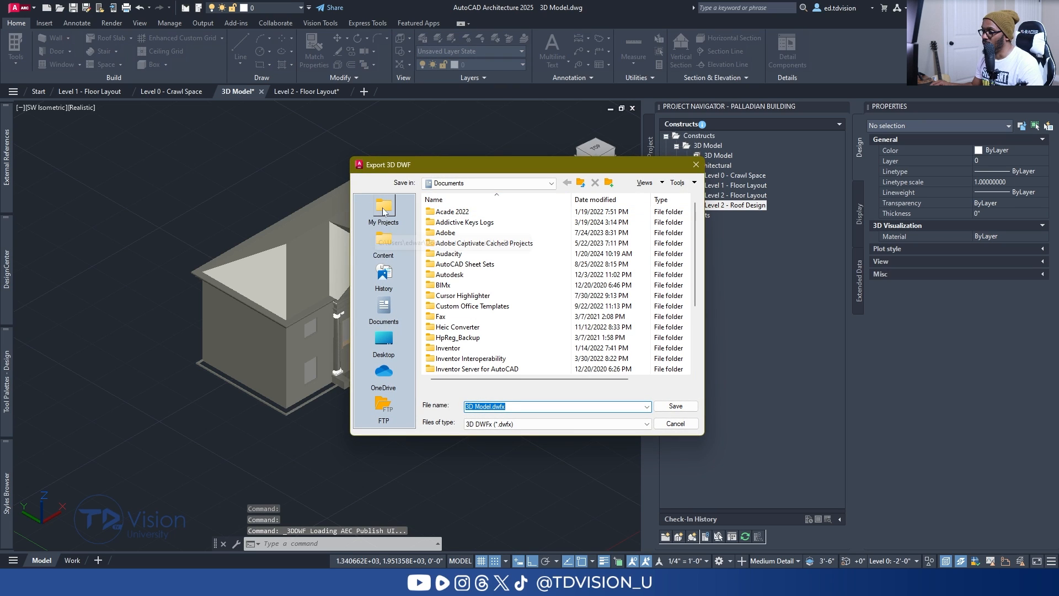
click(384, 208)
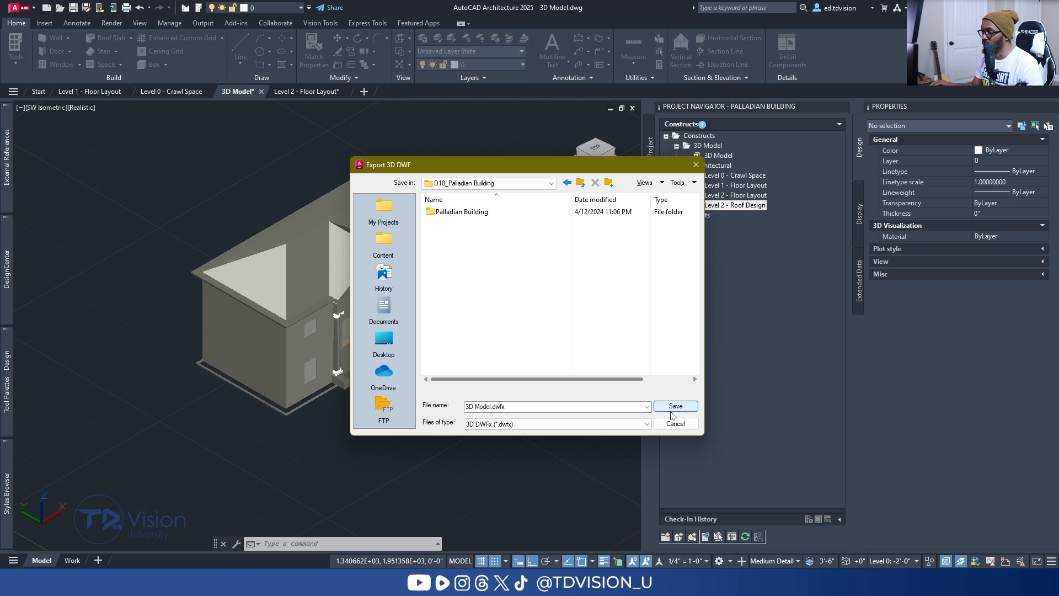
click(676, 406)
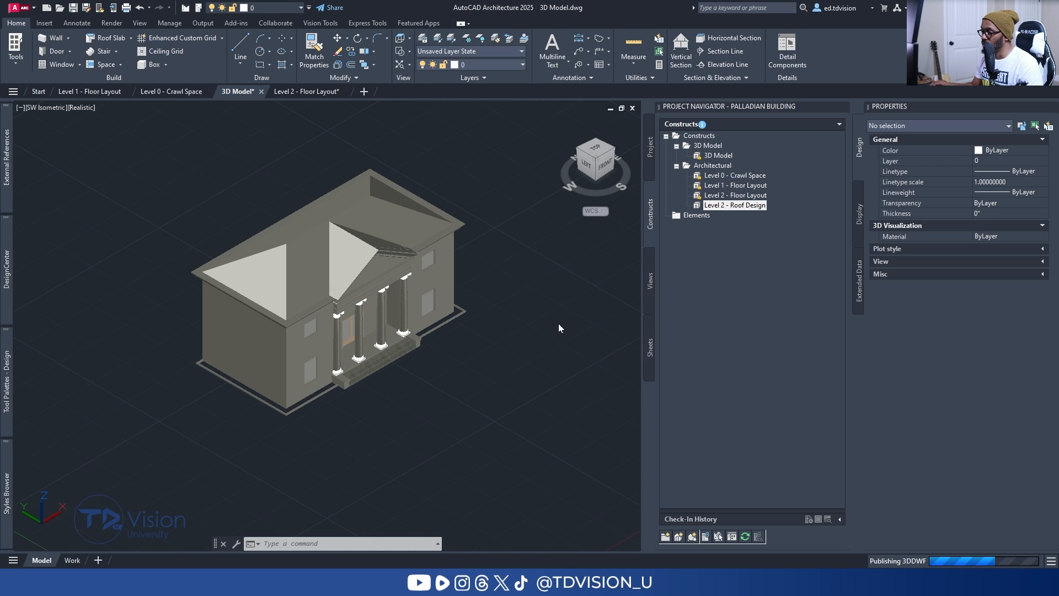
Launch Navisworks Freedom 2023.
key(super)
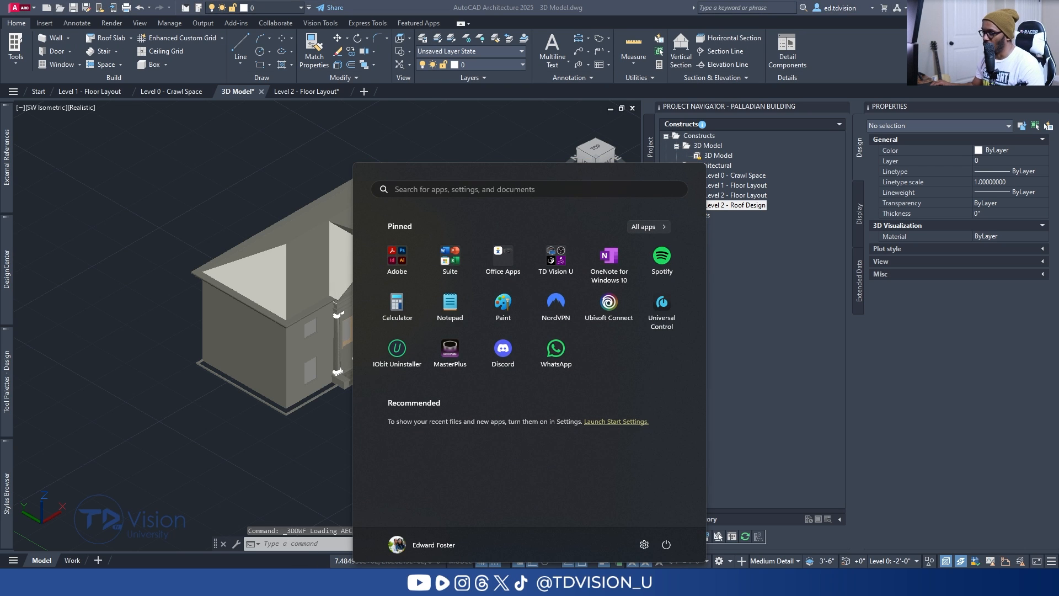
text(NAVIS)
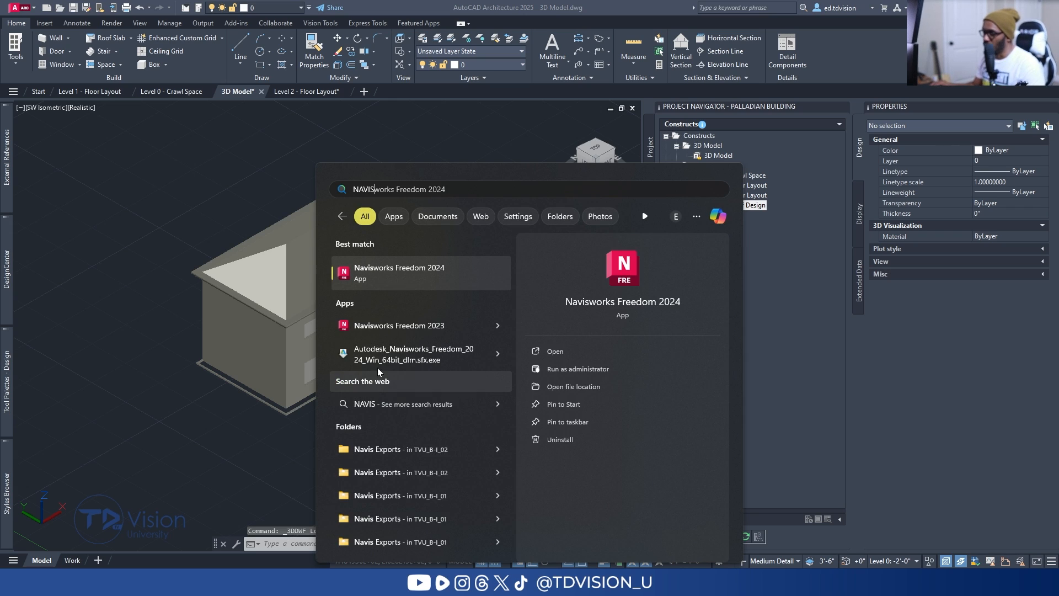
click(396, 326)
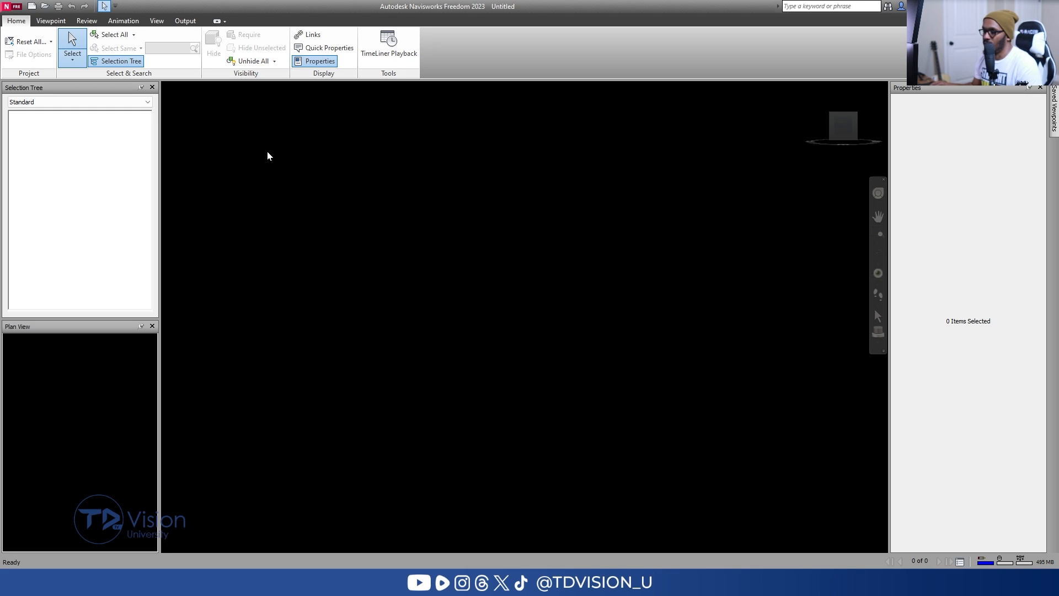
Open 3D Model.dwfx from the D18_Palladian Building folder.
click(13, 7)
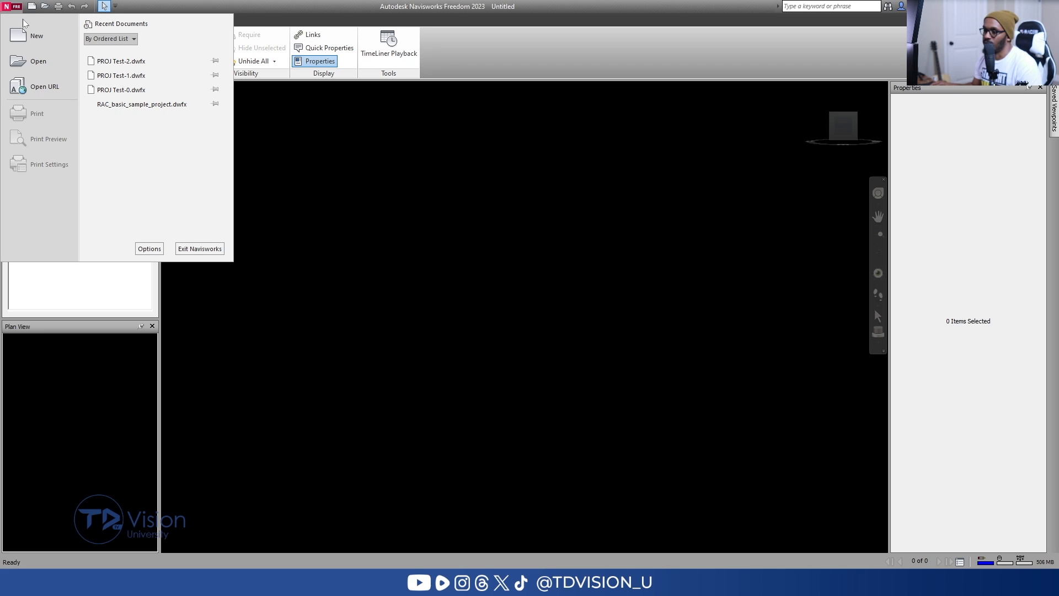
click(31, 64)
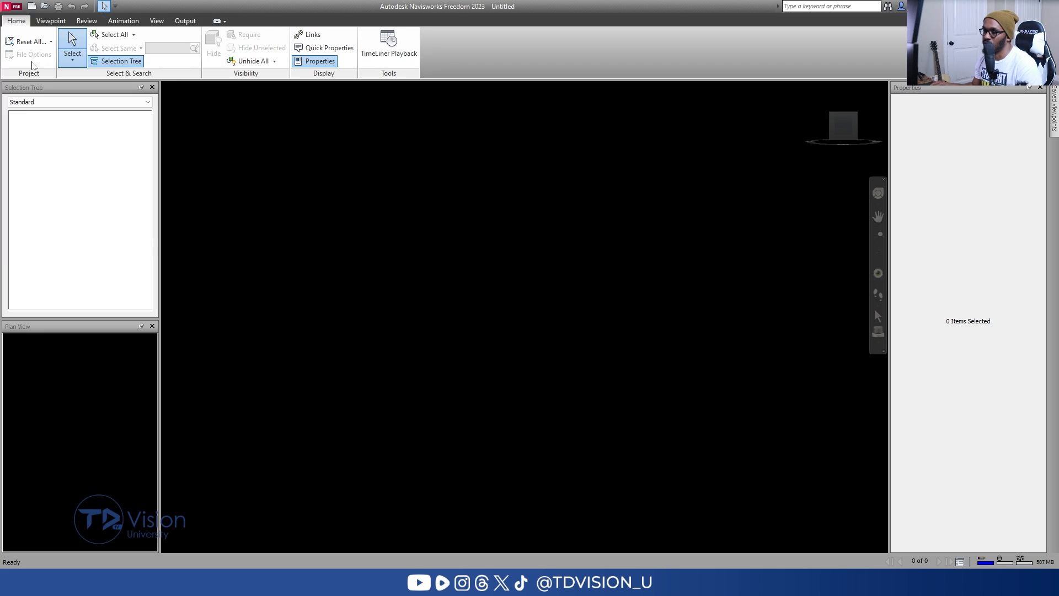
click(138, 111)
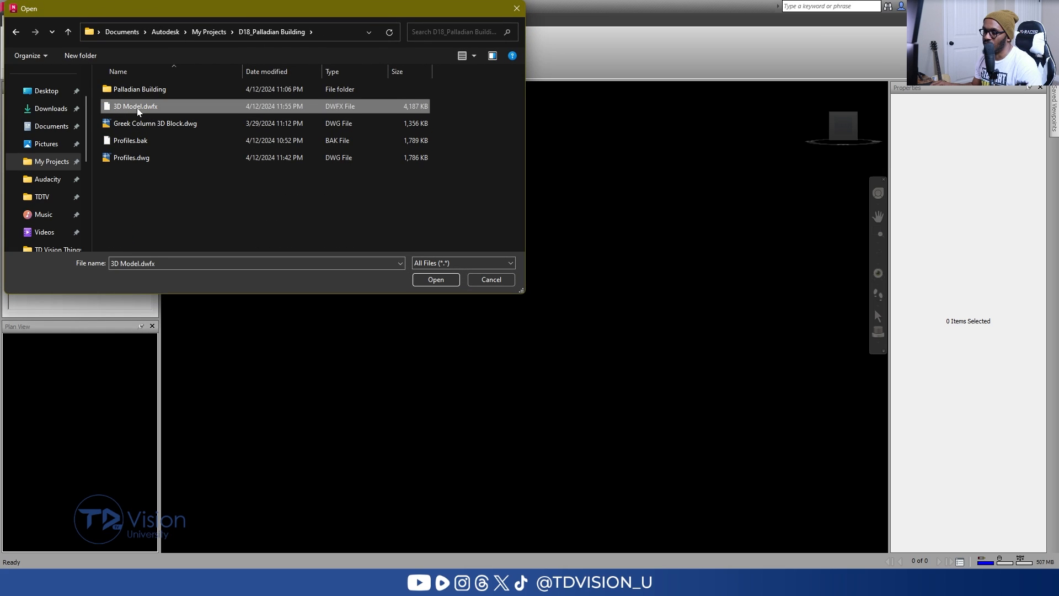
click(436, 279)
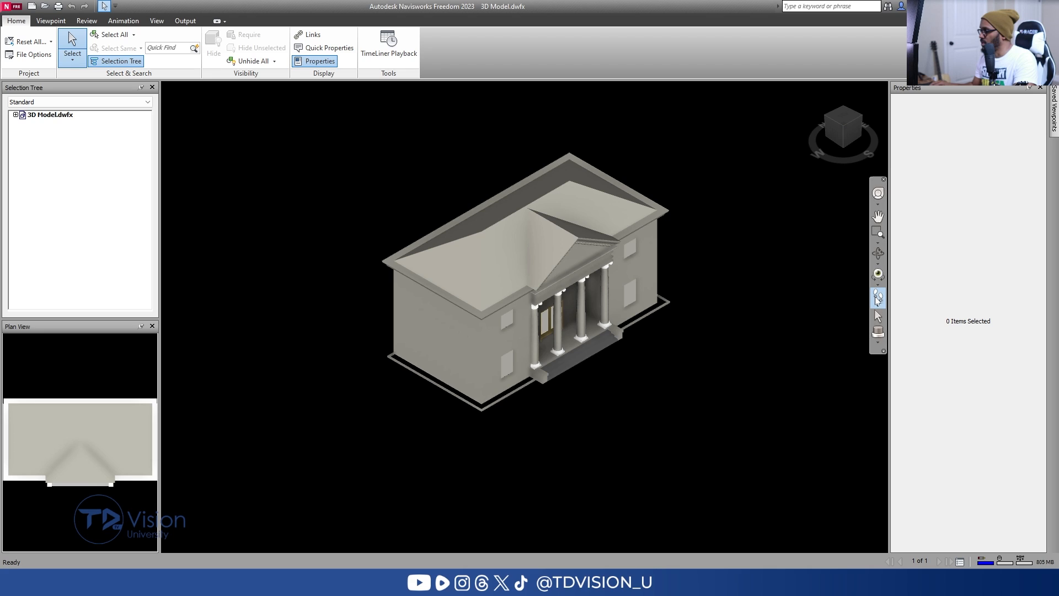
Walk around the model to a close perspective of the front portico and clear the selection.
click(878, 299)
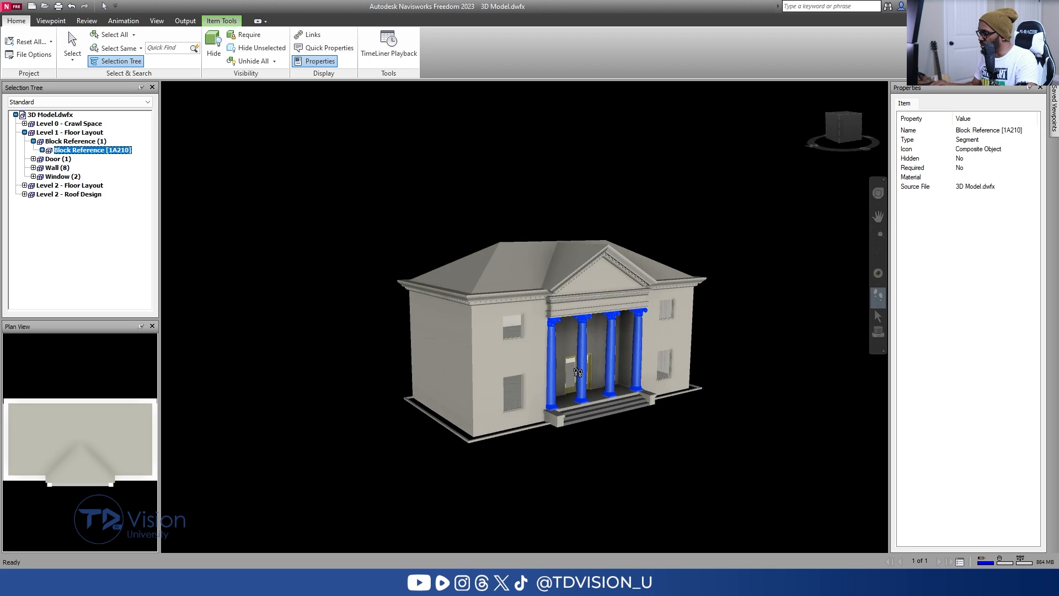
mouse_move(612, 353)
shift+middle_down()
mouse_move(528, 372)
mouse_move(524, 478)
shift+middle_up()
key(Escape)
scroll(532, 477, up, 1)
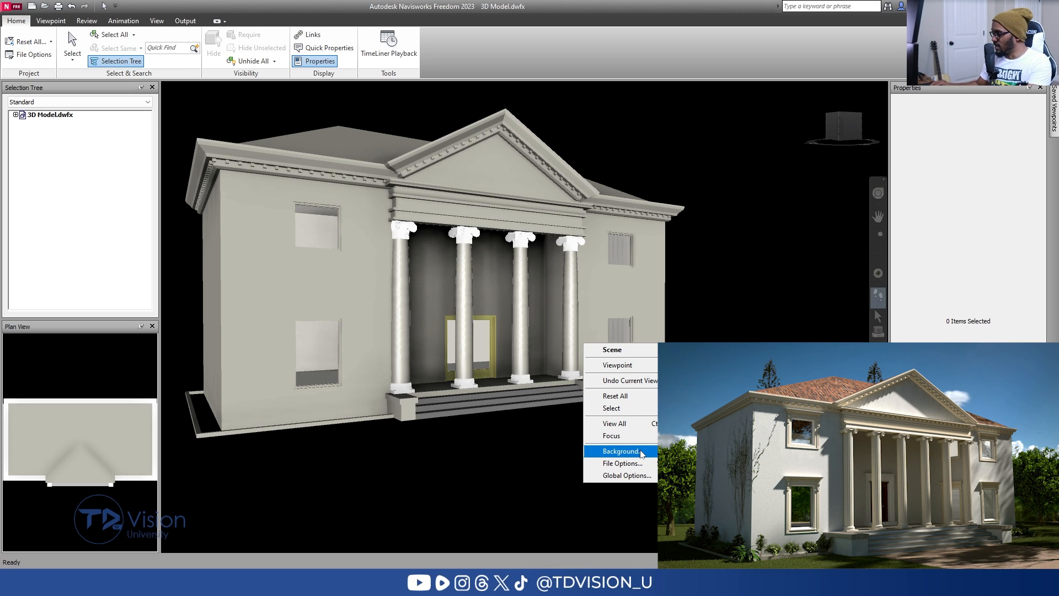
Set the scene background to the Graduated mode.
click(620, 451)
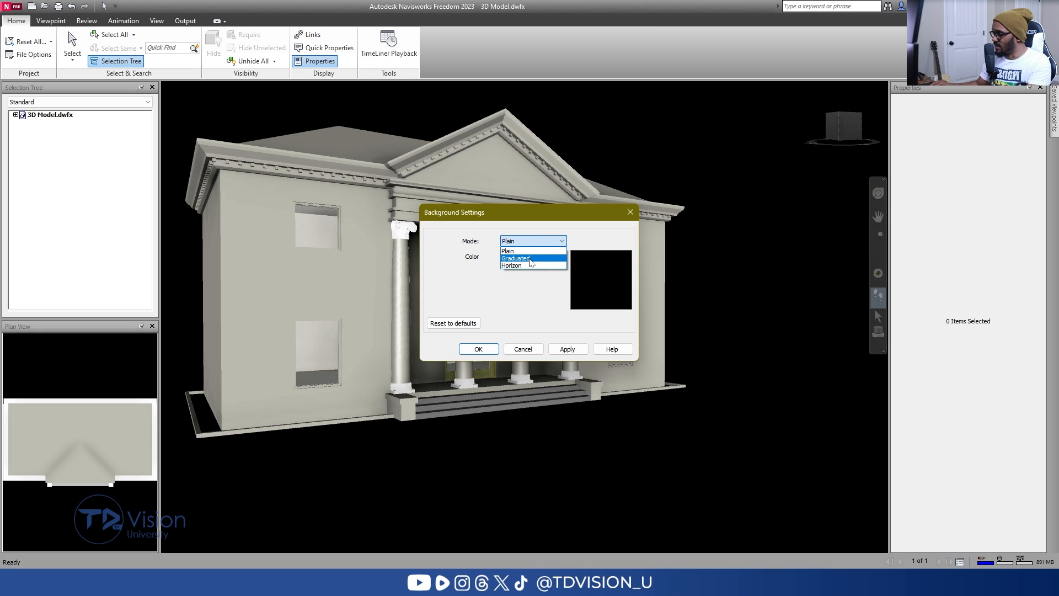
click(478, 349)
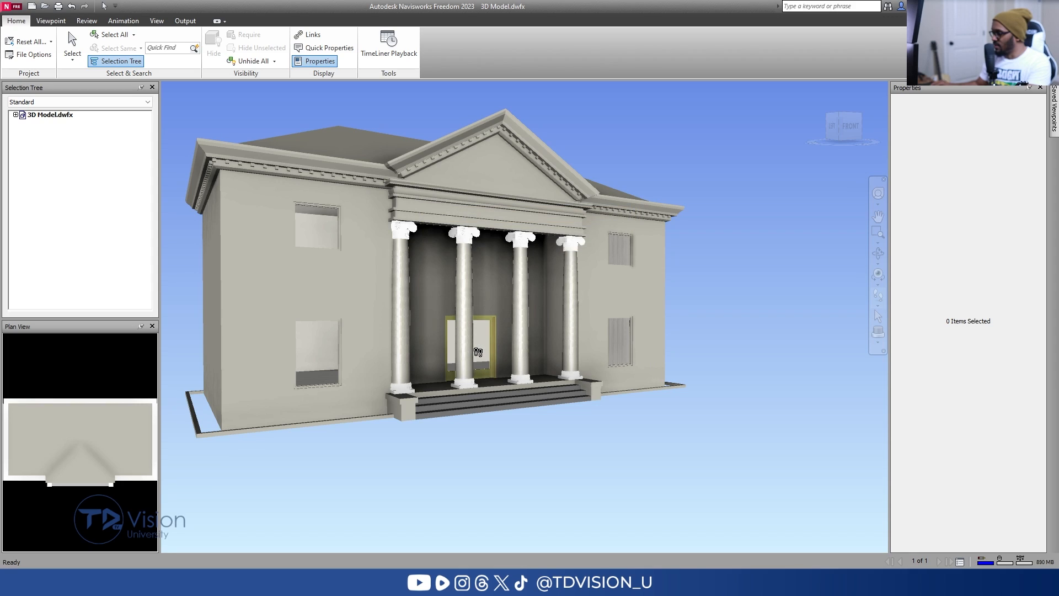
Examine the roof, pediment and portico from several angles, and compare the cornice details with a close-up of the reference photo.
shift+middle_drag(484, 352, 524, 380)
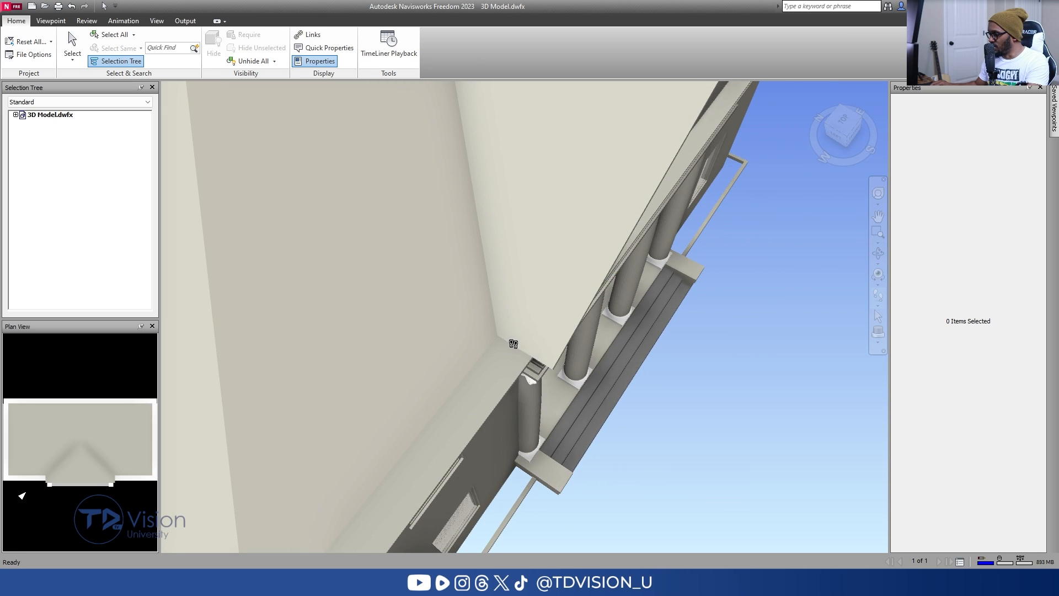
shift+middle_drag(506, 343, 508, 342)
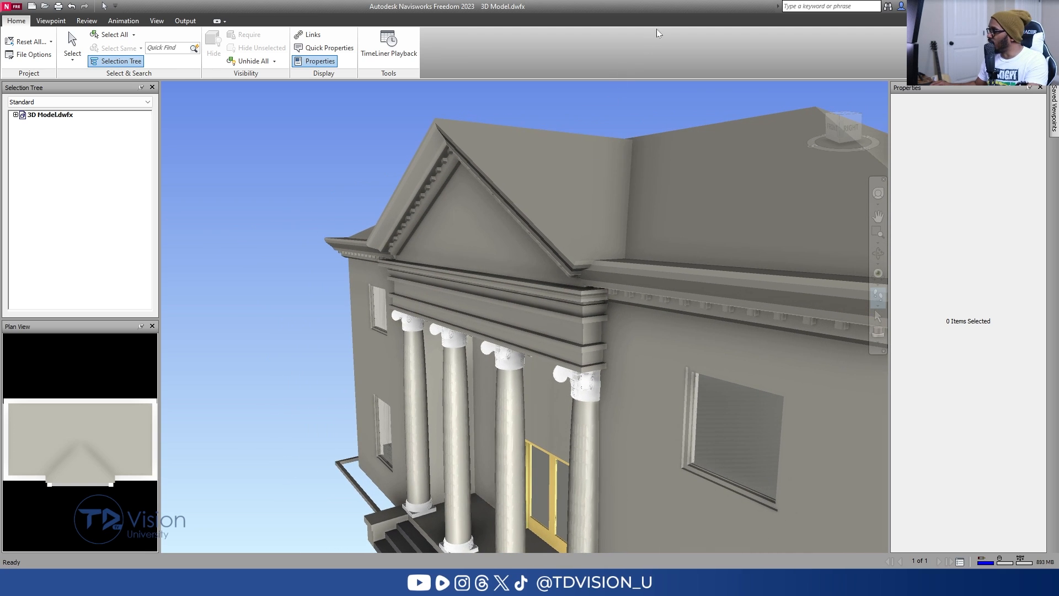
key(alt+Tab)
scroll(451, 211, up, 10)
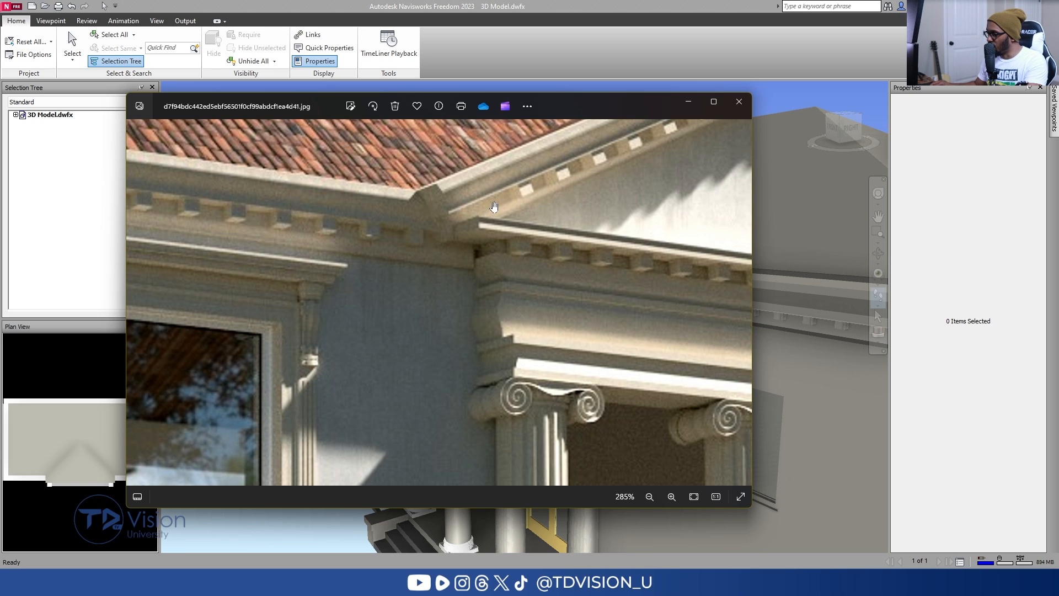
key(alt+Tab)
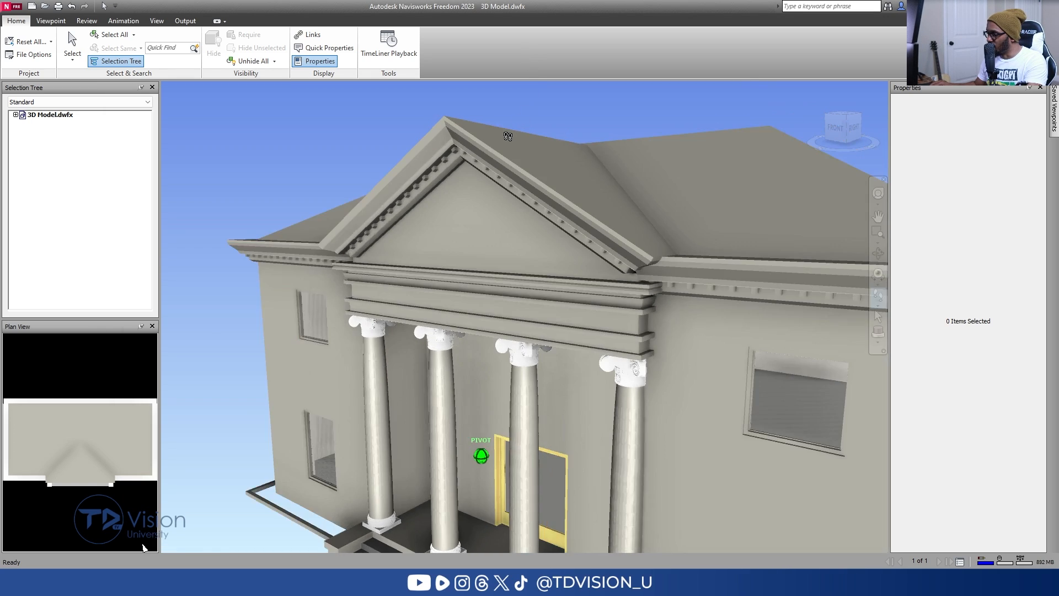
mouse_move(507, 136)
mouse_down()
mouse_move(301, 301)
mouse_move(325, 286)
mouse_up()
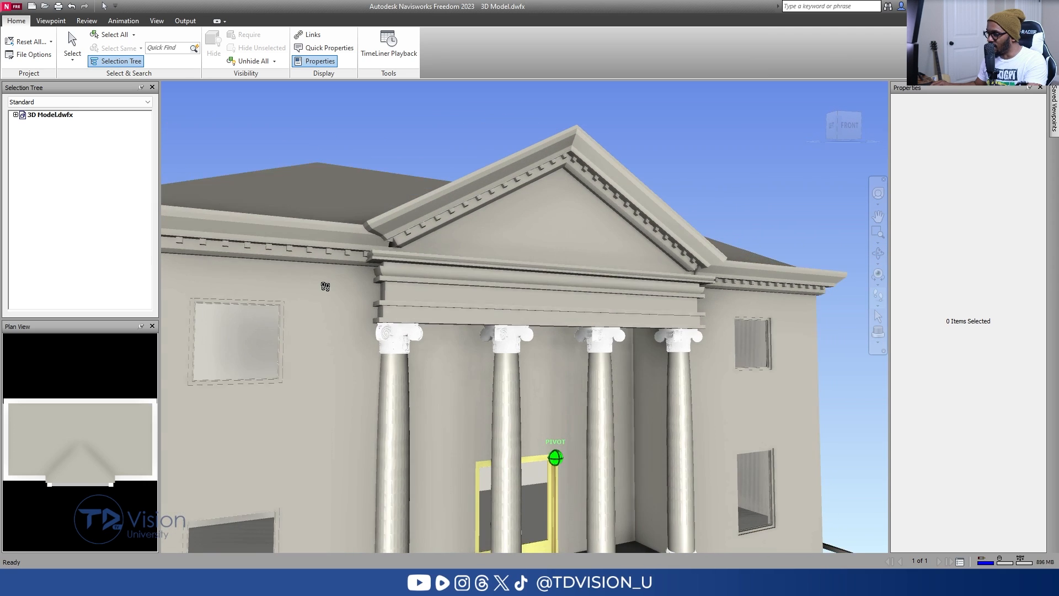
drag(325, 286, 323, 294)
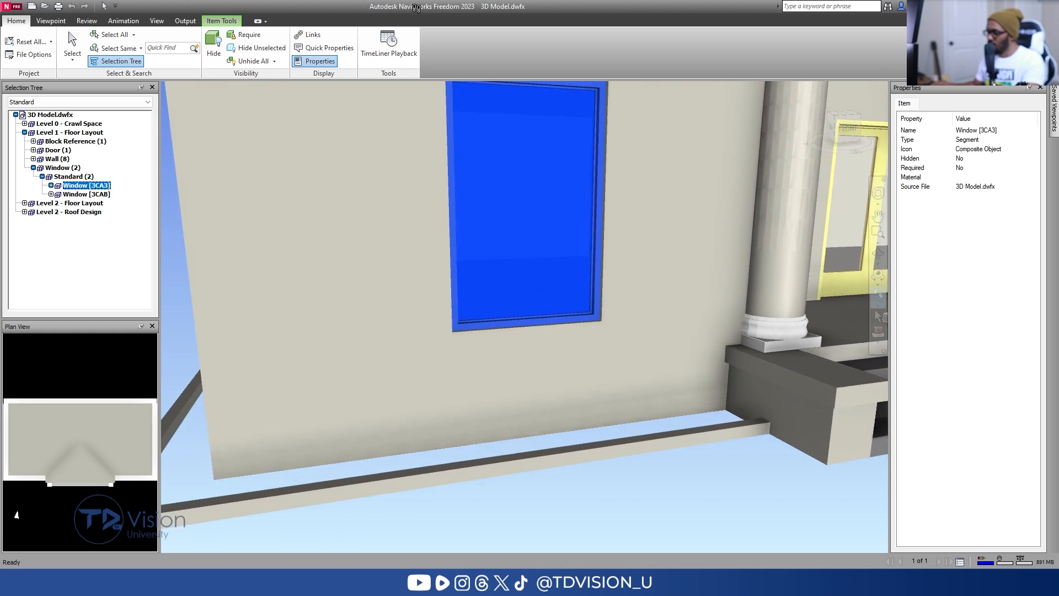
Walk through the building and under the portico to inspect the column capitals and shafts up close.
drag(417, 9, 672, 47)
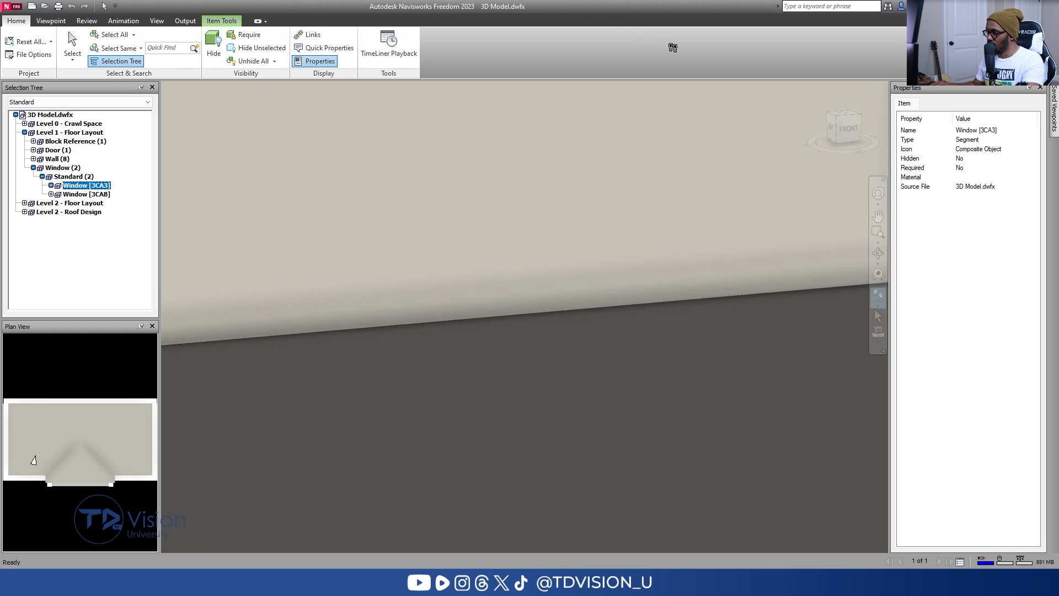
drag(513, 128, 519, 265)
drag(737, 51, 630, 225)
drag(654, 151, 619, 205)
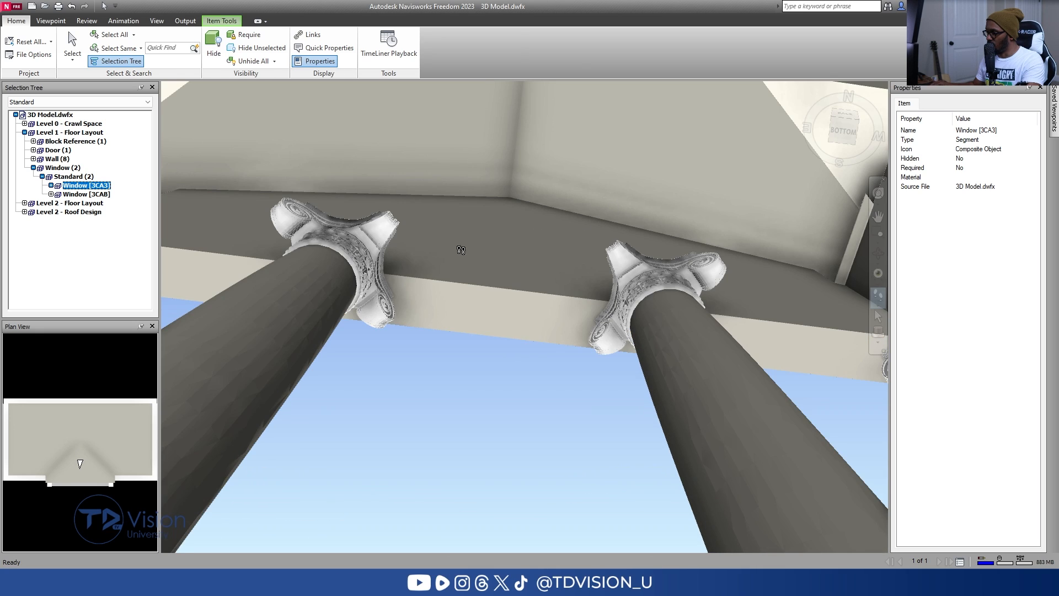
drag(554, 254, 382, 325)
drag(443, 297, 177, 318)
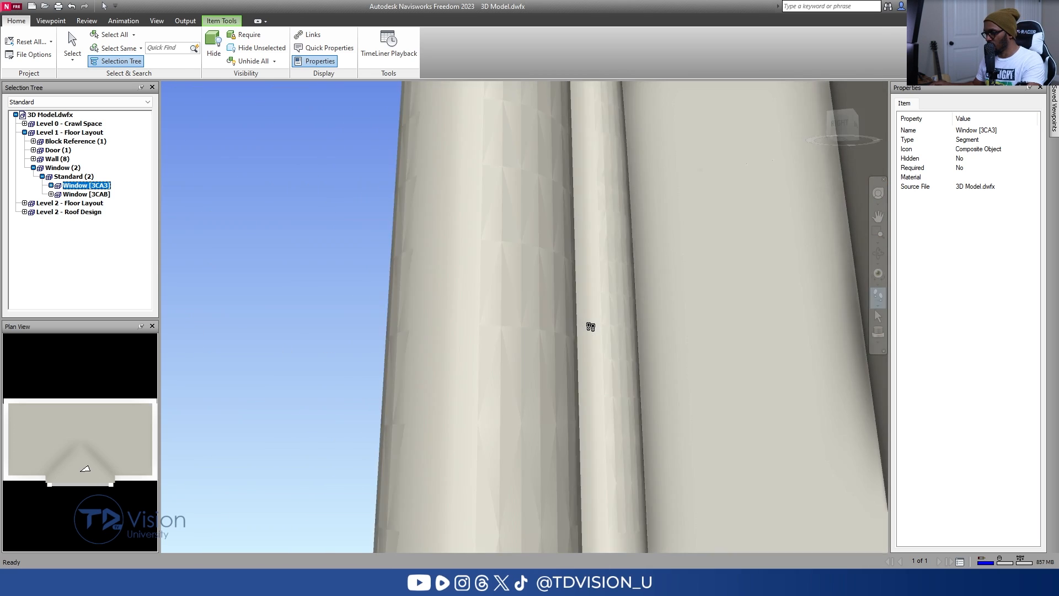
drag(590, 327, 518, 276)
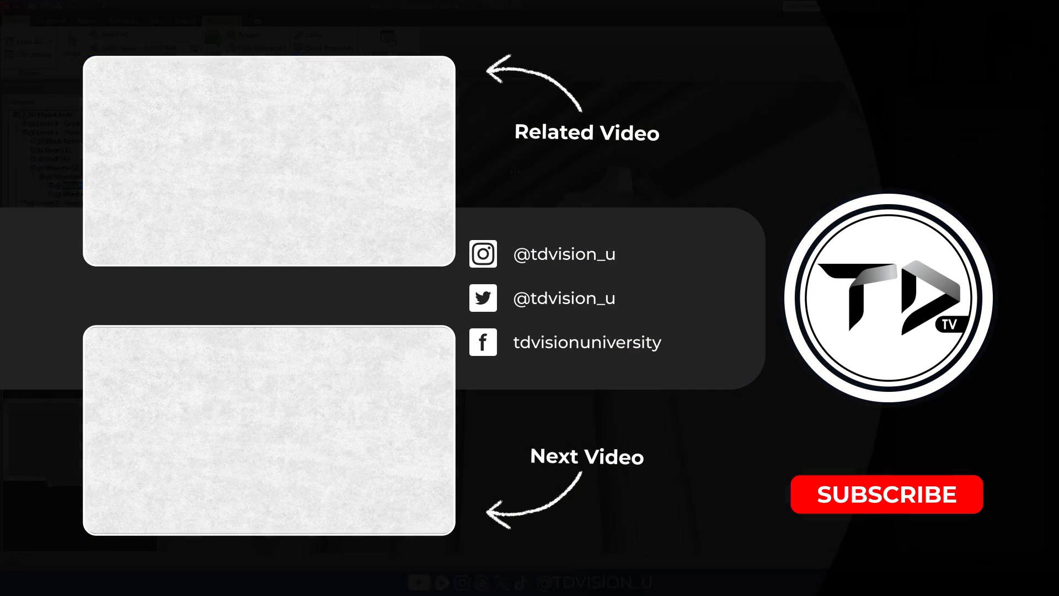